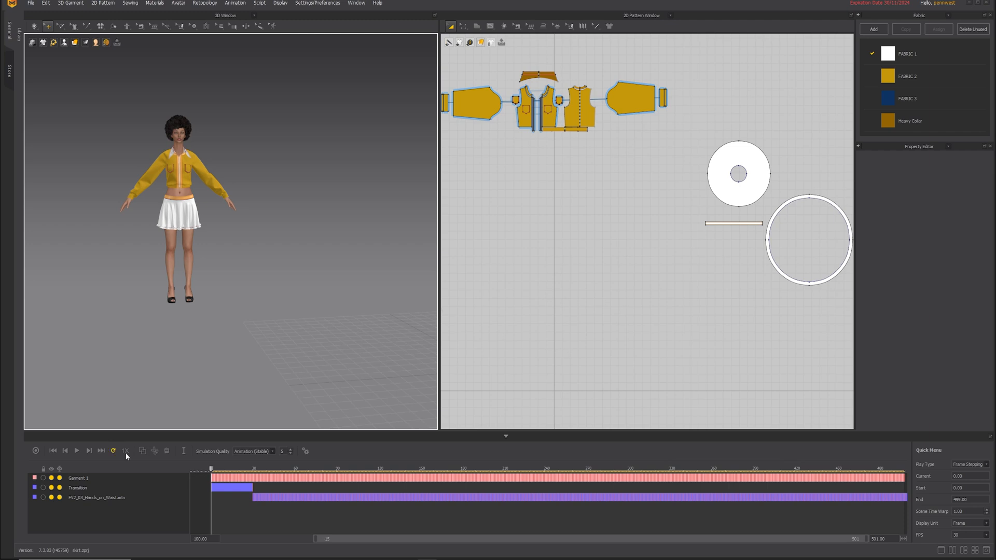
Scrub through the recorded avatar and garment animation to inspect the cloth motion, and return to frame 0
left_click_drag(211, 470, 339, 469)
right_click_drag(369, 314, 267, 409)
left_click_drag(340, 468, 480, 469)
left_click(473, 469)
scroll(325, 309, "up", 5)
scroll(320, 314, "up", 5)
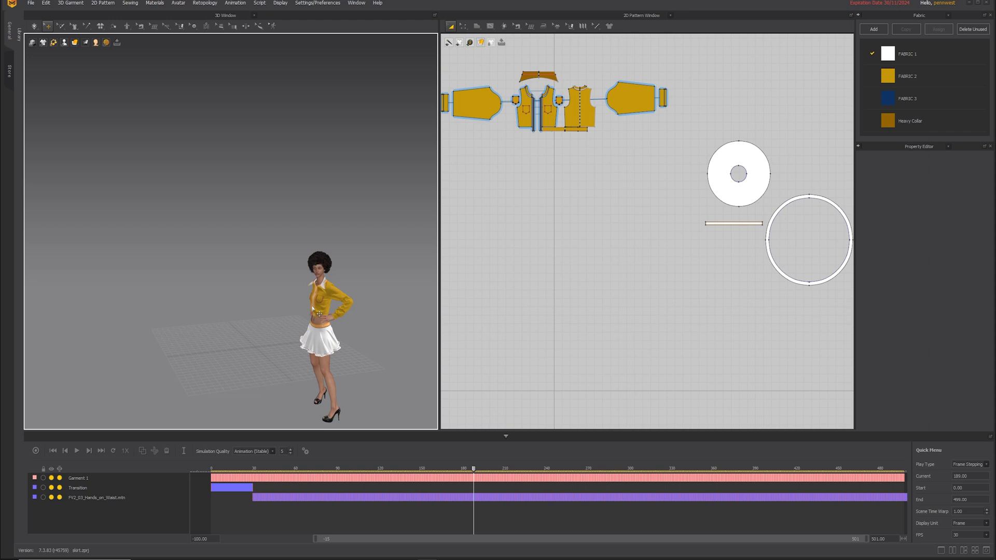
left_click_drag(474, 473, 224, 446)
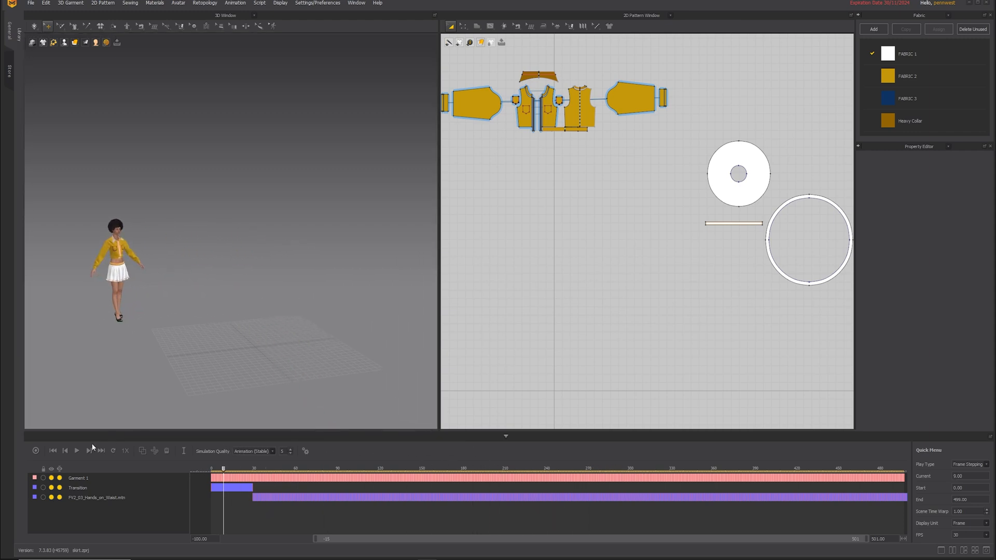
left_click(54, 450)
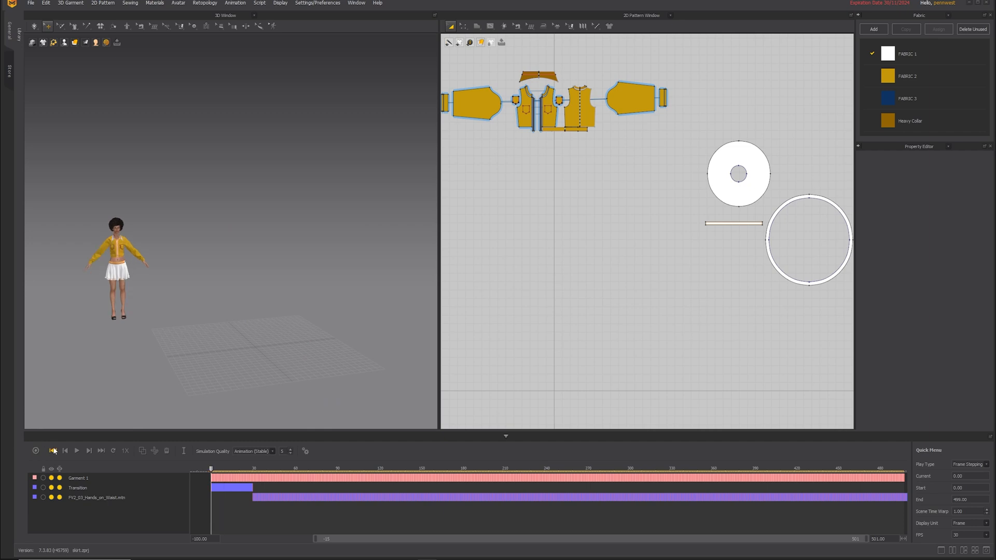
middle_click_drag(214, 300, 299, 275)
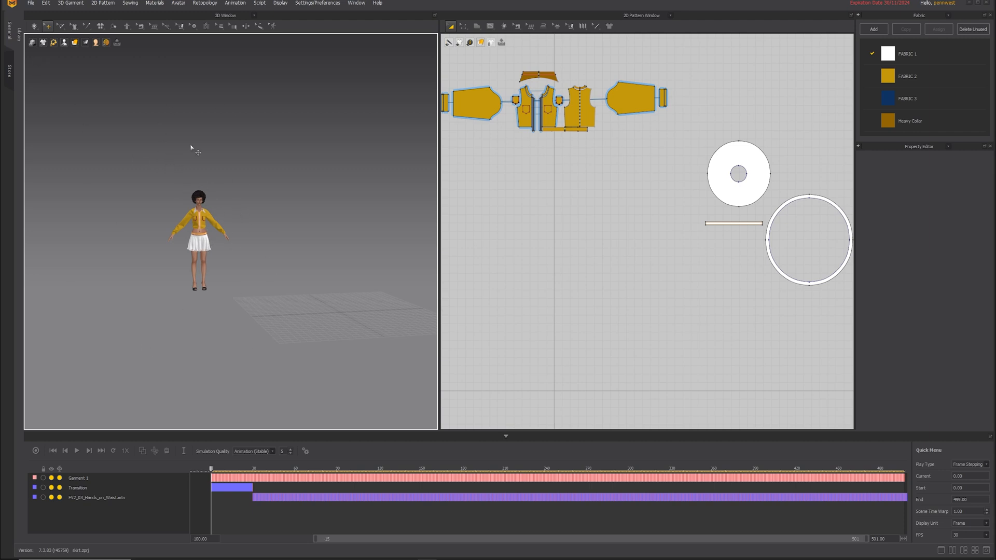
Start an FBX export of the animated avatar and garments to the Cloth F2024 folder
left_click(31, 4)
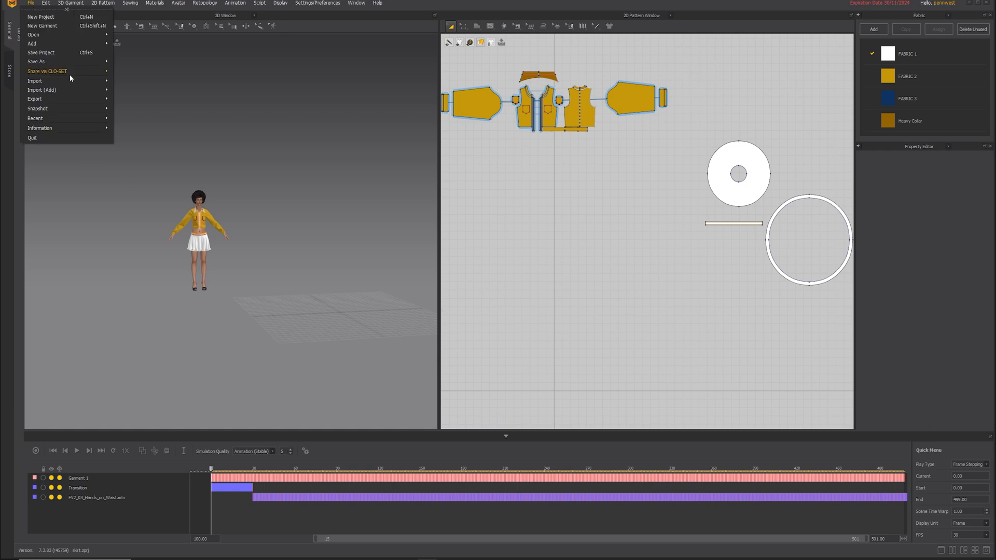
mouse_move(64, 97)
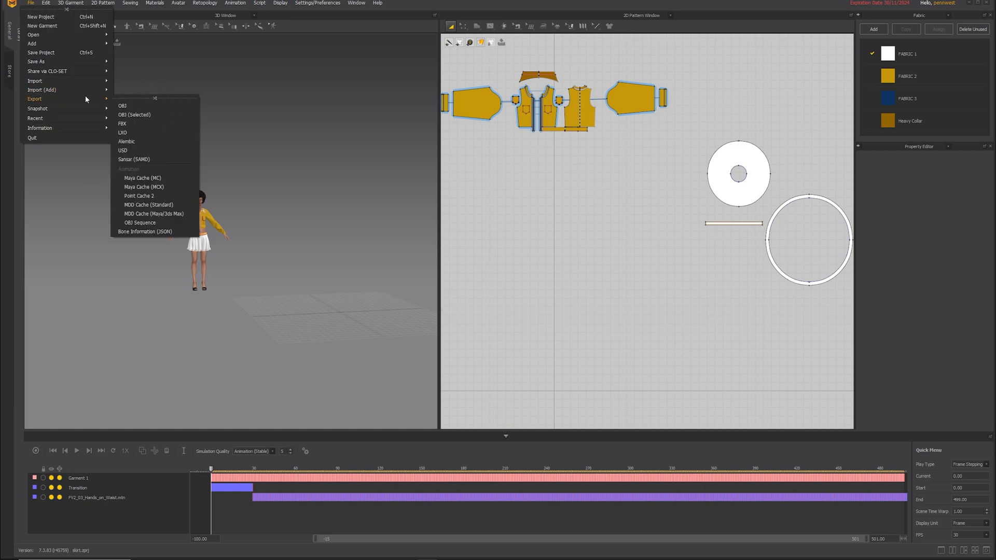
left_click(122, 124)
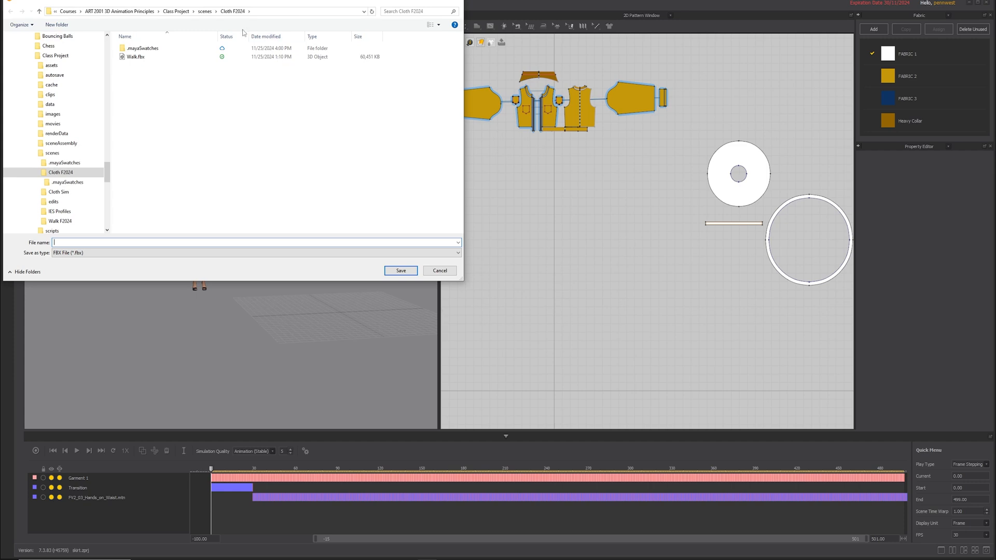
left_click_drag(225, 3, 0, 77)
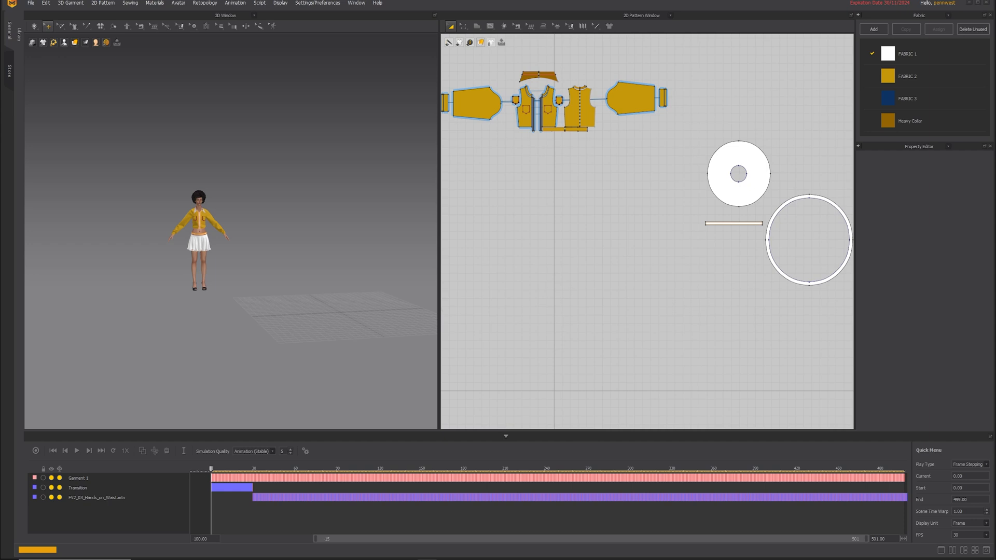
left_click_drag(477, 157, 356, 116)
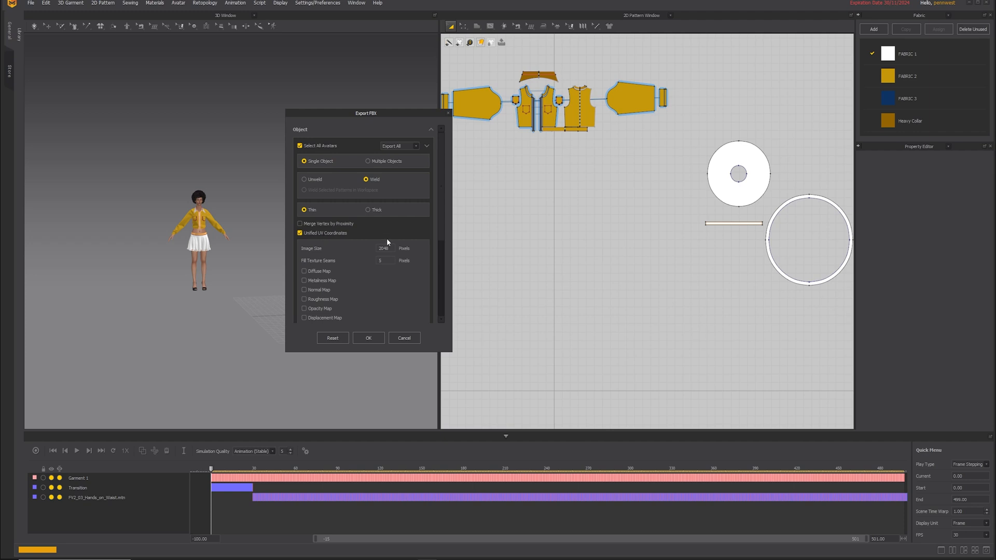
Review the FBX export options, try the Ascii file type, and cancel the export
scroll(311, 271, "down", 2)
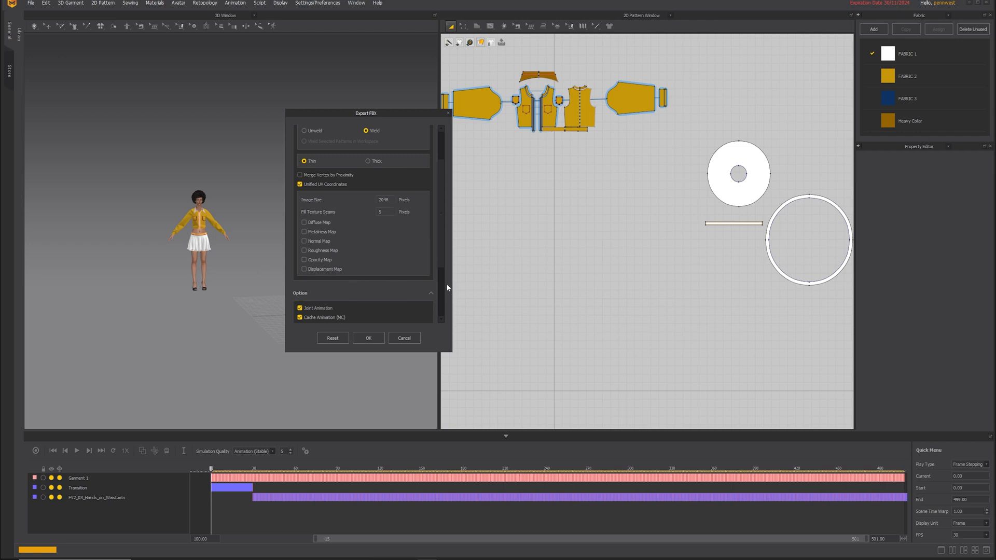
left_click_drag(440, 251, 439, 281)
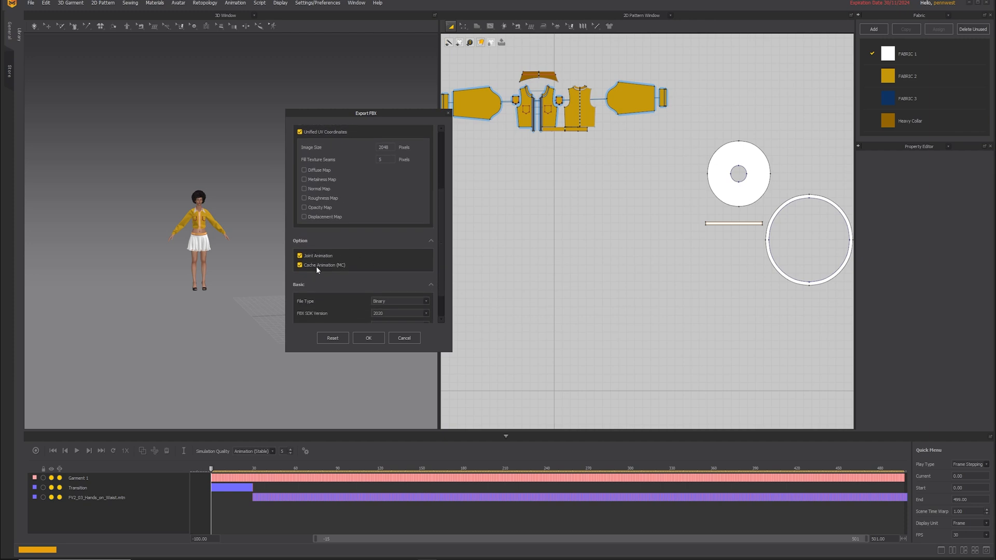
scroll(366, 267, "down", 2)
left_click(382, 267)
left_click(385, 278)
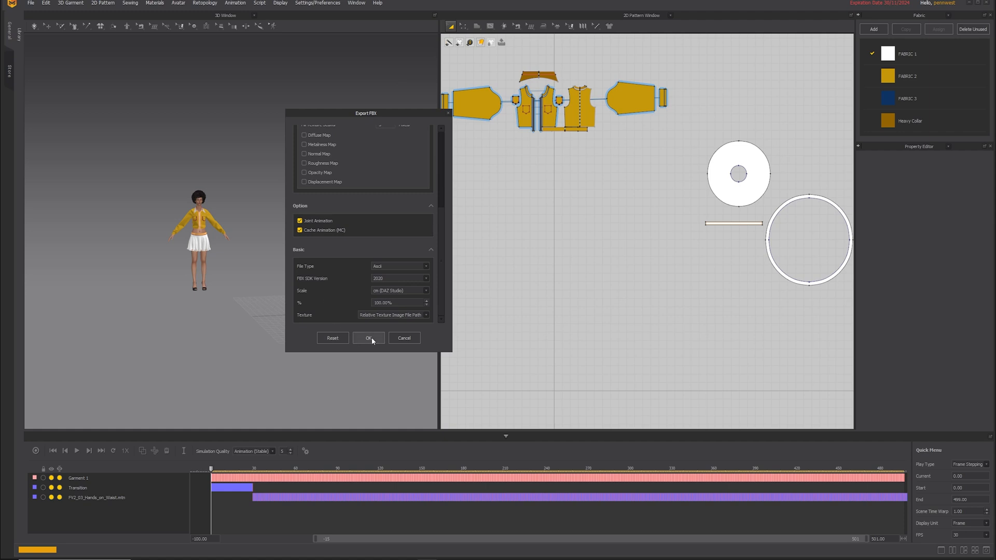
left_click(404, 338)
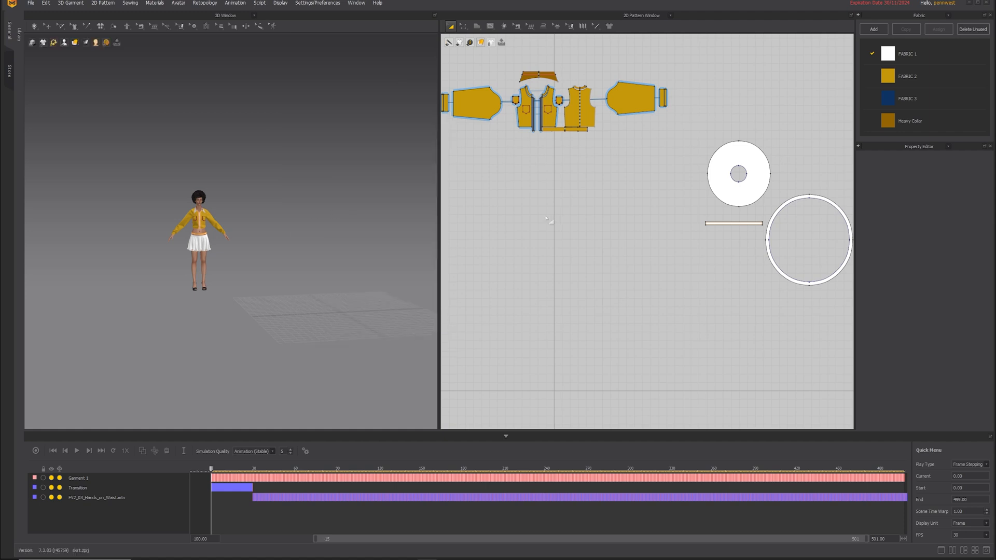
Open the UV Editor and reset the garment UVs to the 2D pattern arrangement
left_click(671, 15)
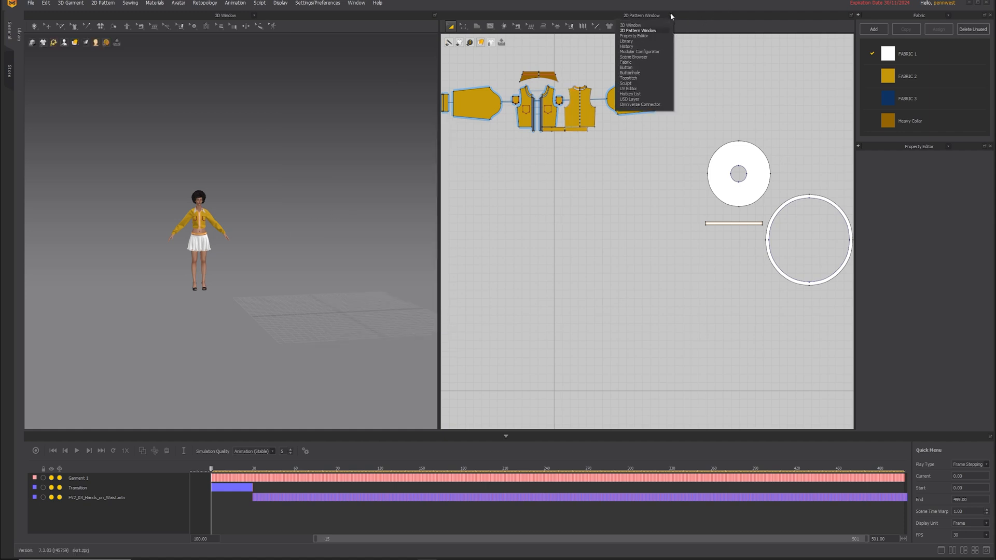
left_click(627, 89)
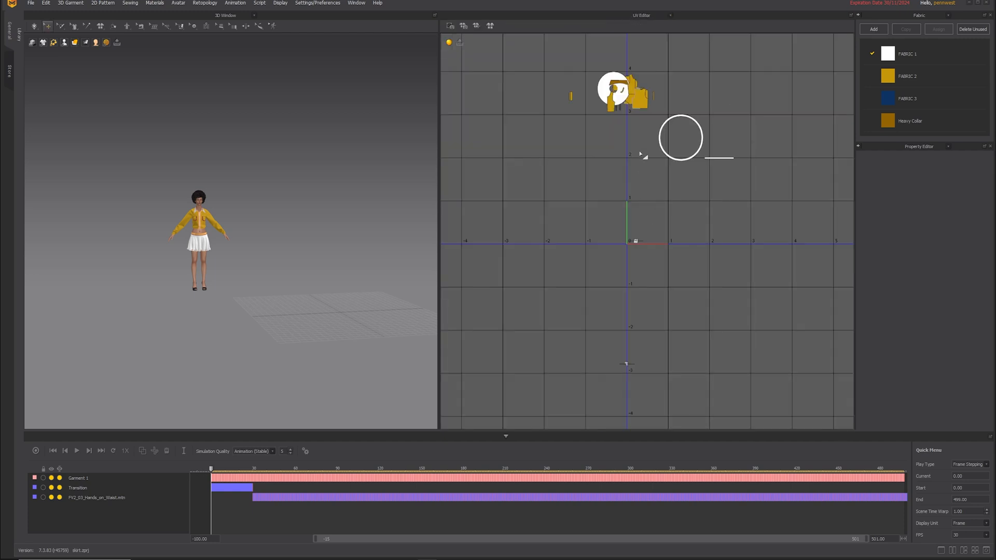
scroll(658, 132, "up", 12)
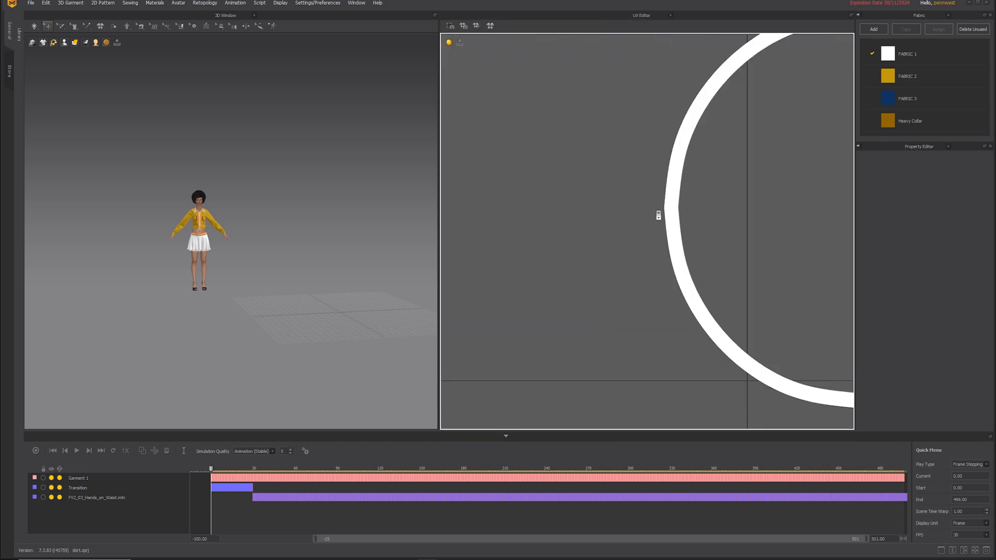
scroll(640, 212, "down", 5)
middle_click_drag(623, 185, 738, 310)
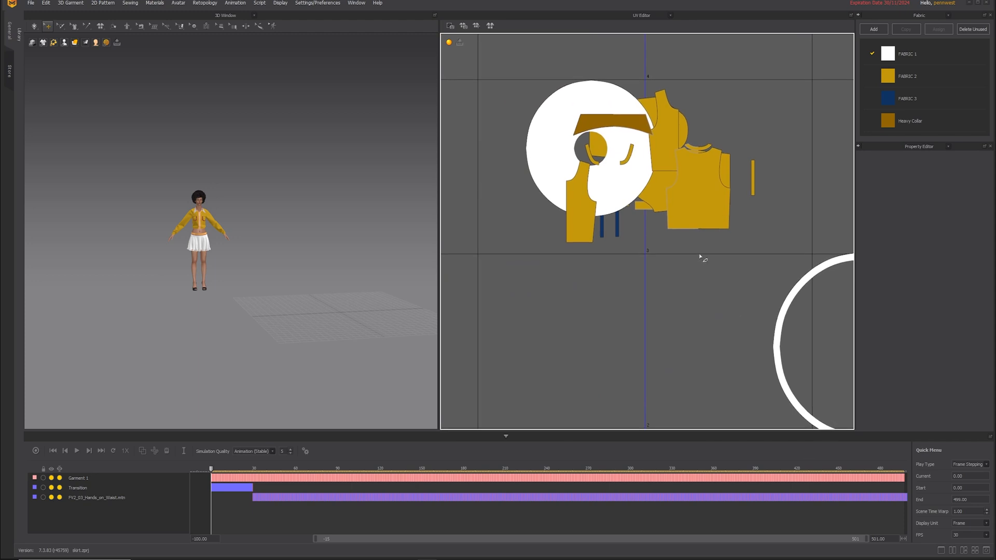
scroll(702, 258, "down", 8)
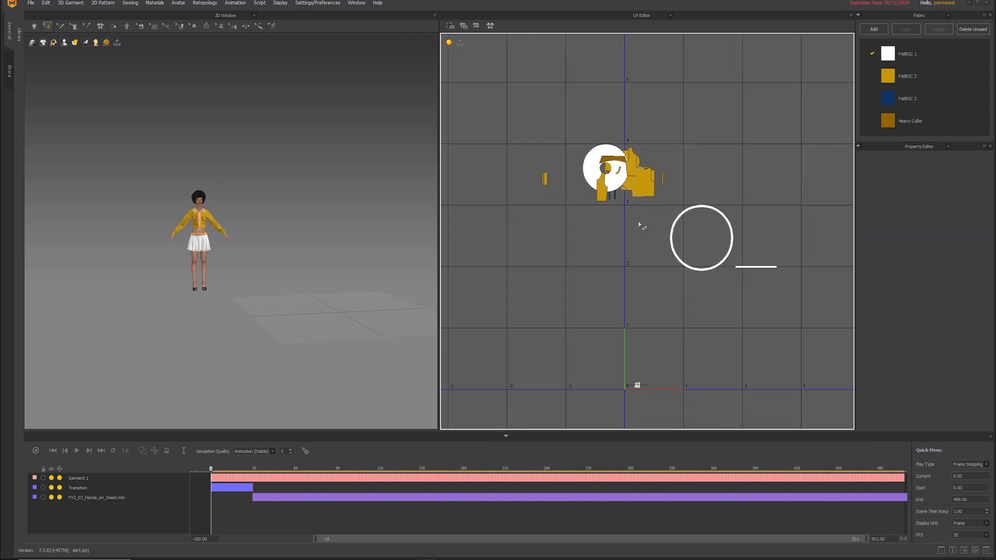
right_click(639, 223)
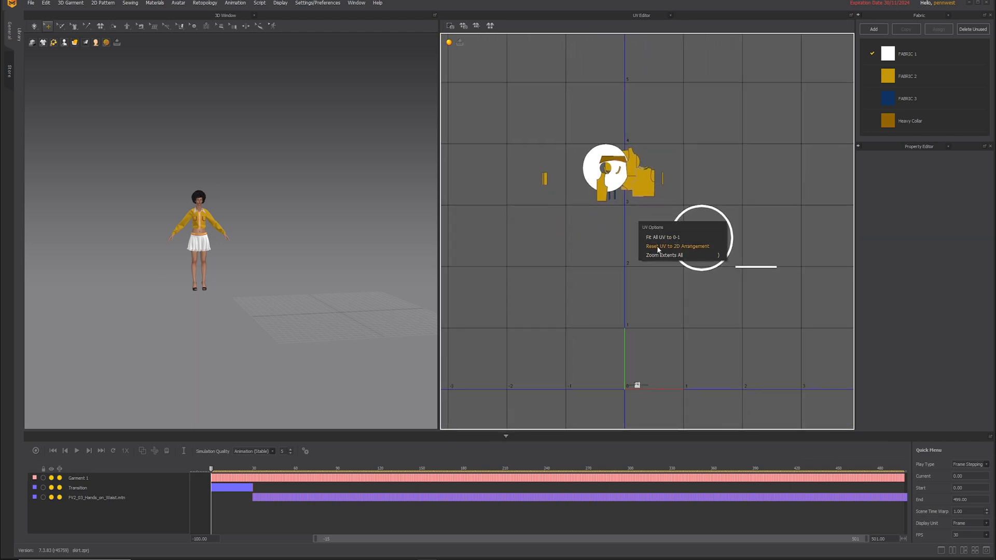
right_click(556, 251)
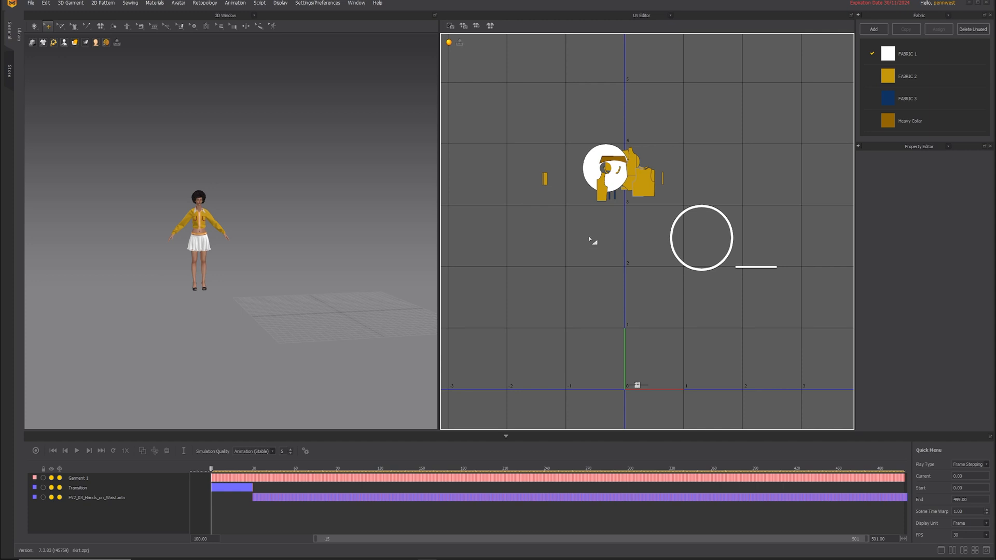
right_click(590, 238)
left_click(609, 262)
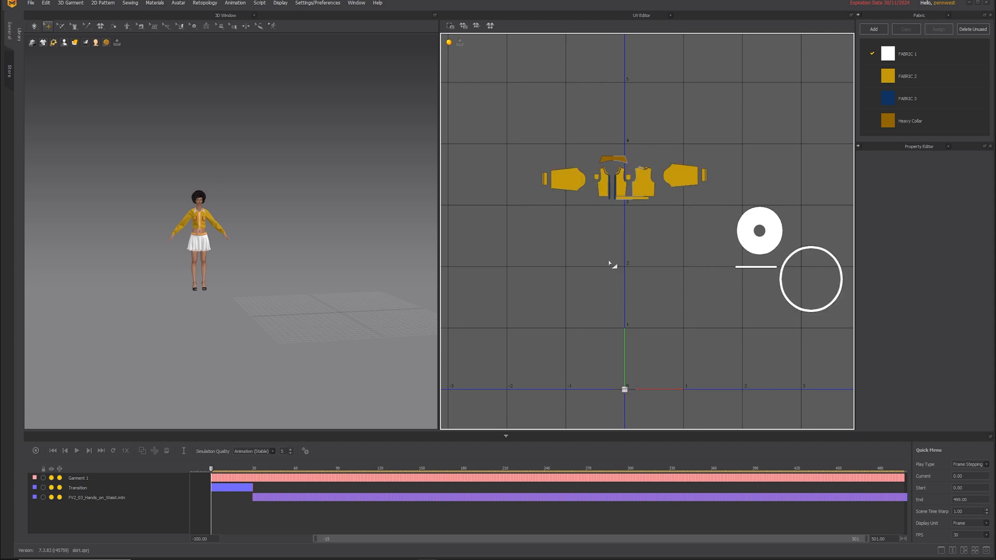
Compare the 2D pattern layout with the garment pieces' layout in the UV Editor
left_click(670, 15)
left_click(638, 30)
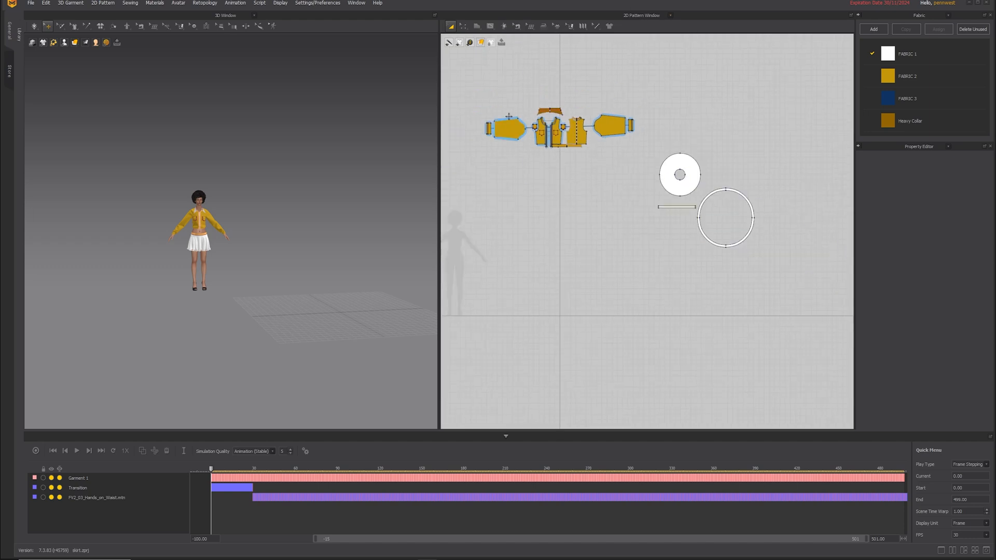
left_click(670, 16)
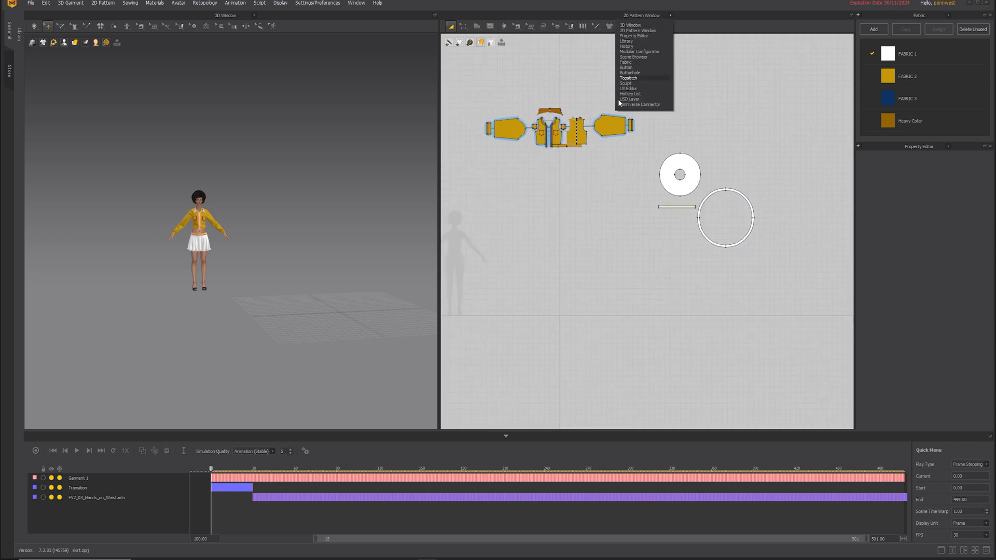
left_click(555, 310)
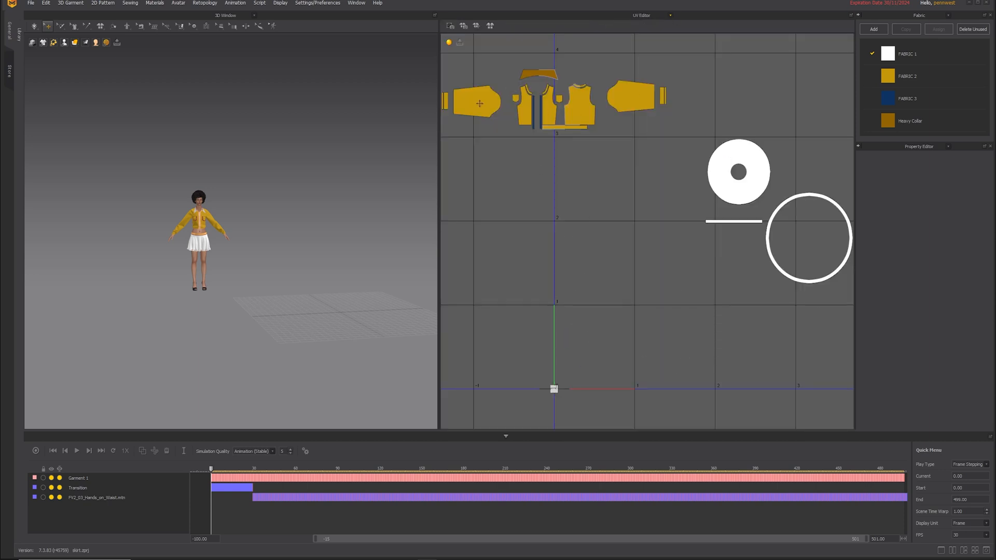
left_click(670, 15)
left_click(671, 15)
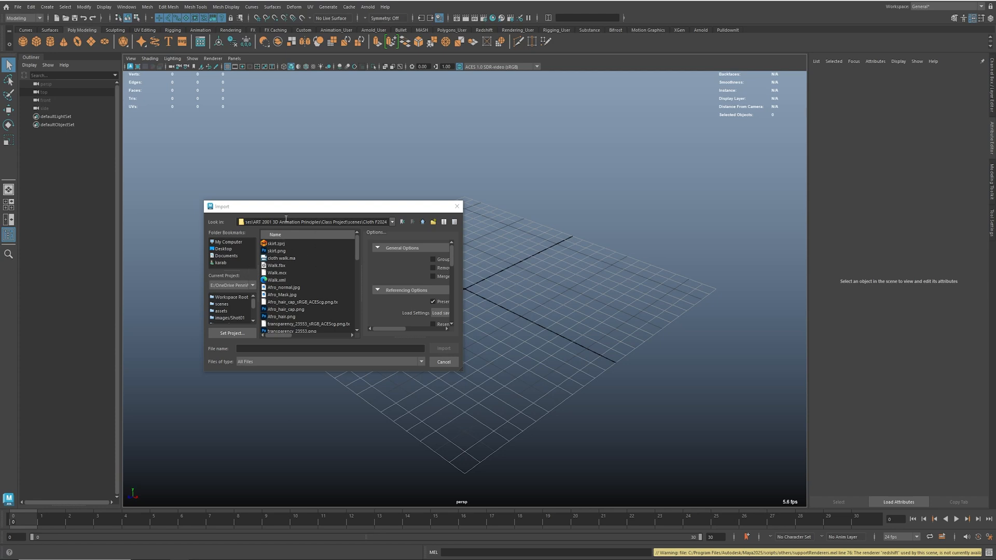
Switch to Maya, import Walk.fbx, and read and dismiss the skin definition warning
left_click(277, 265)
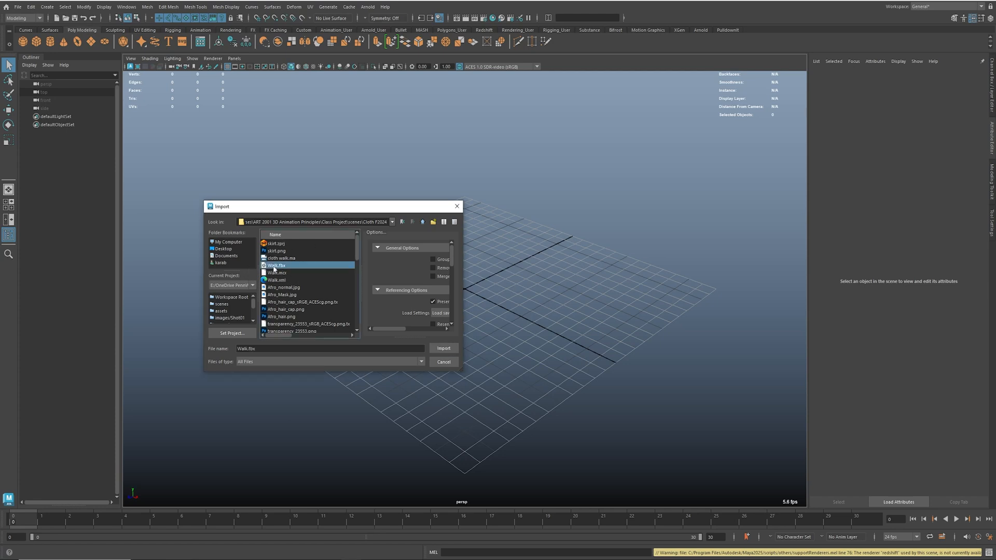
left_click(447, 349)
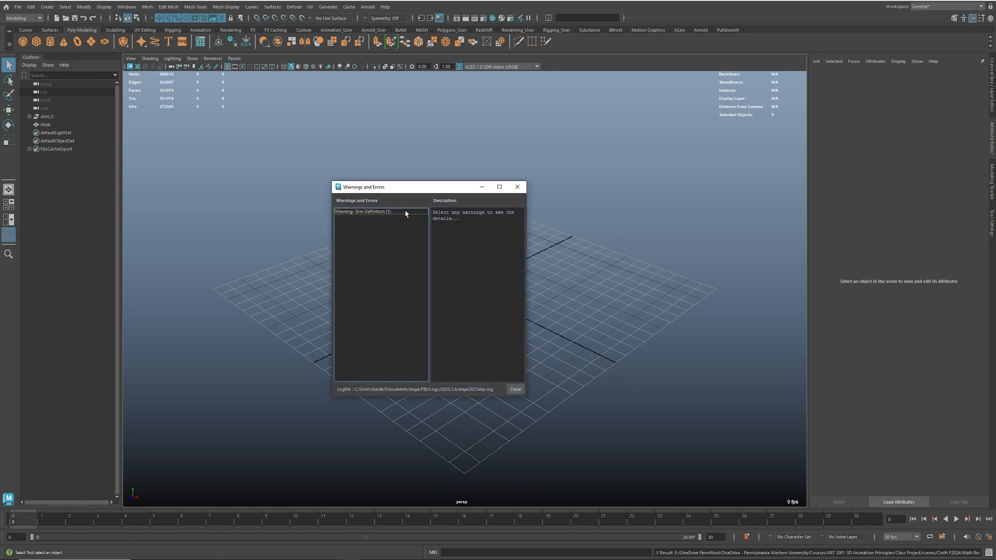
left_click(361, 212)
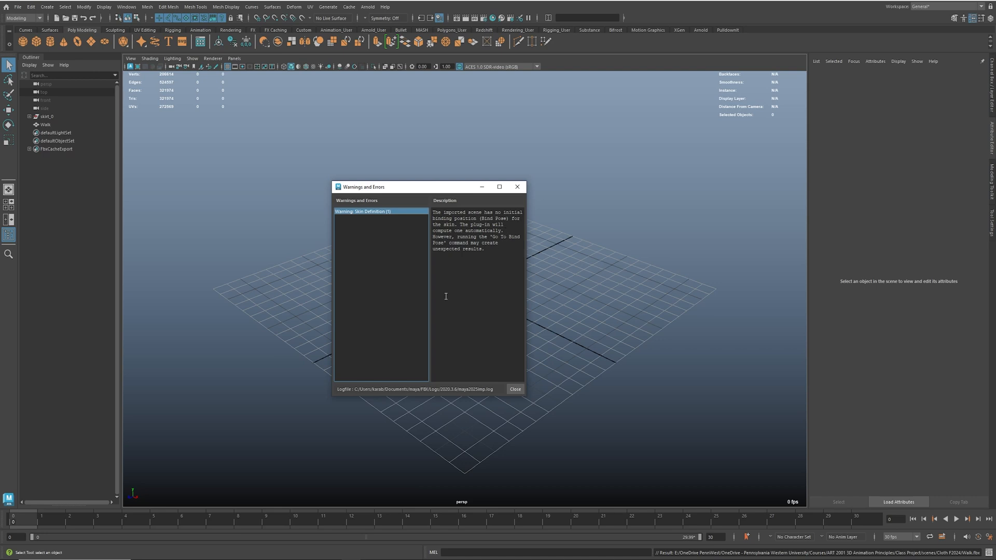
left_click(515, 390)
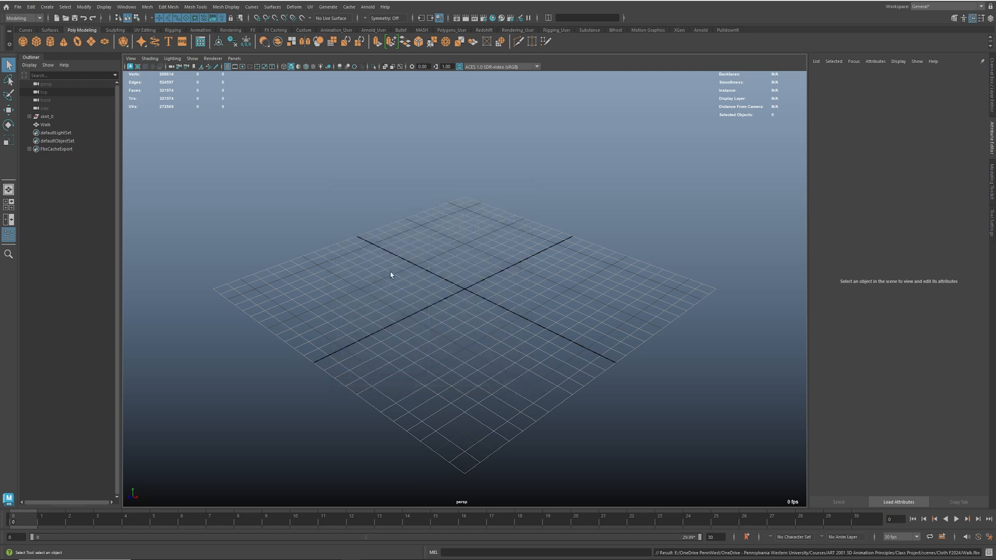
Frame the imported character and examine the body, jacket, skirt and hair from several angles
mouse_move(479, 256)
left_mouse_down("alt")
mouse_move(469, 258)
mouse_move(471, 248)
left_mouse_up("alt")
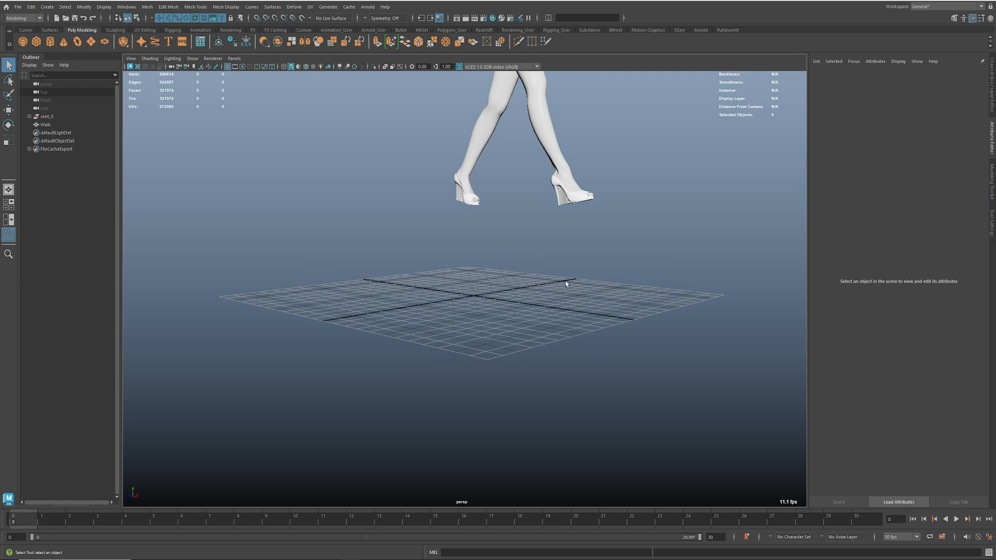
key("f")
left_click_drag(575, 281, 586, 307, "alt")
right_click_drag(586, 307, 541, 297, "alt")
middle_click_drag(540, 296, 532, 259, "alt")
left_click_drag(533, 259, 502, 282, "alt")
middle_click_drag(581, 301, 497, 266, "alt")
left_click_drag(547, 428, 552, 417, "alt")
middle_click_drag(380, 241, 481, 291, "alt")
right_click_drag(480, 291, 561, 298, "alt")
left_click_drag(561, 298, 542, 334, "alt")
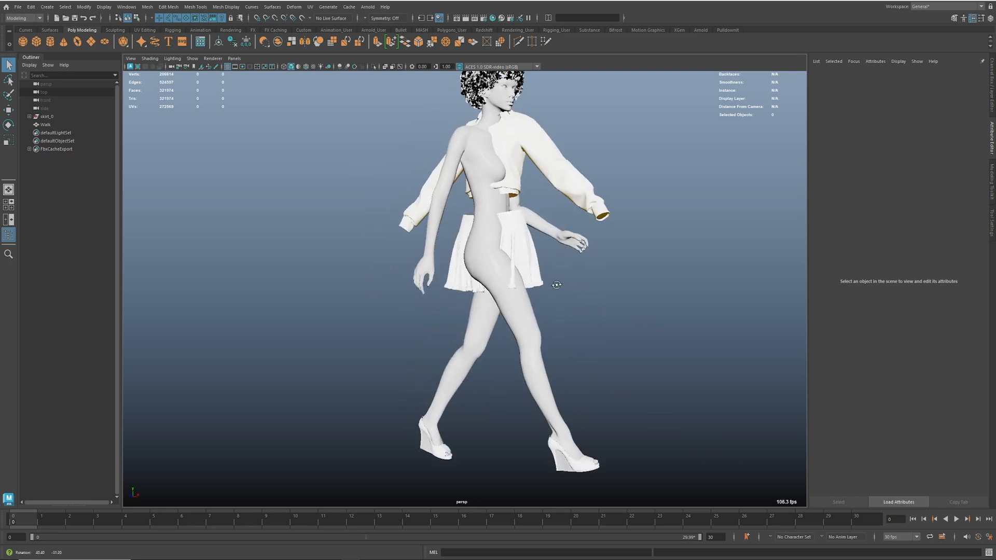
right_click_drag(542, 334, 493, 337, "alt")
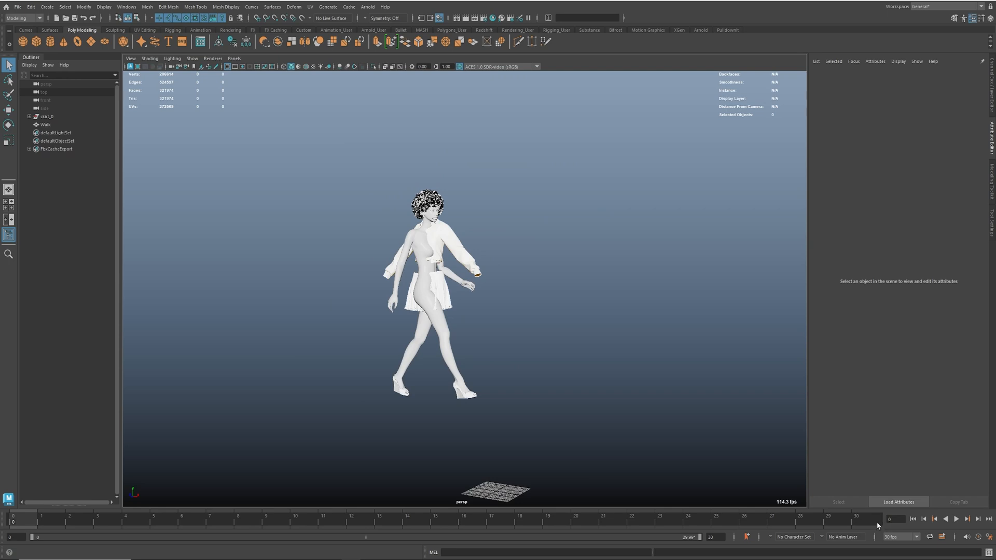
Set the timeline's playback end frame to 501
double_click(689, 537)
type("501")
key("Return")
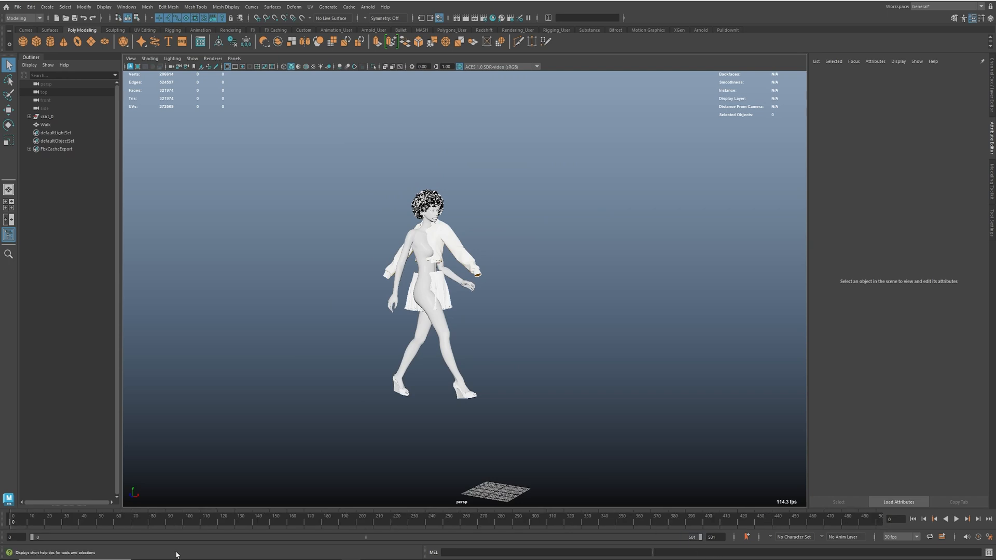
Play the imported walk animation to check the clothed character's motion from a wider view
key("alt+v")
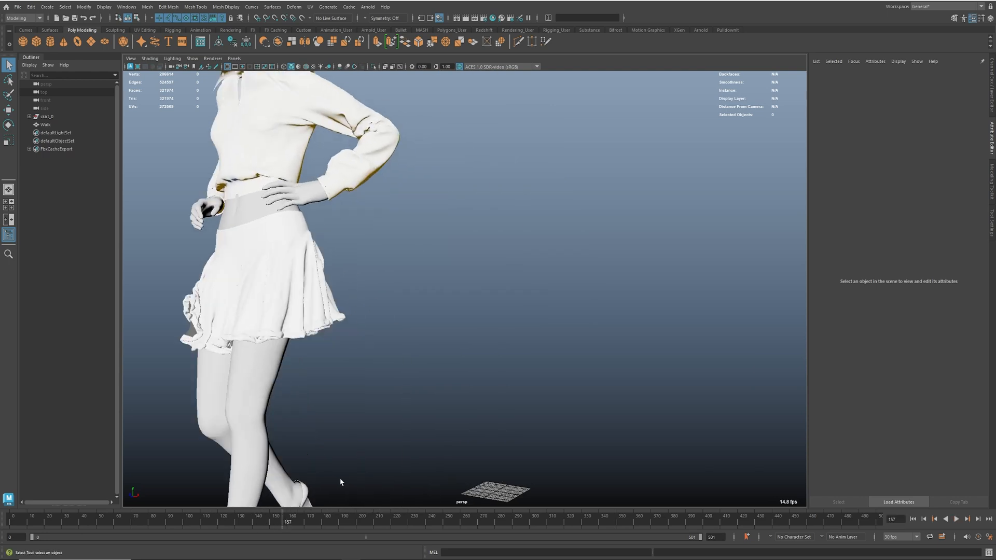
scroll(401, 398, "down", 10)
key("alt+v")
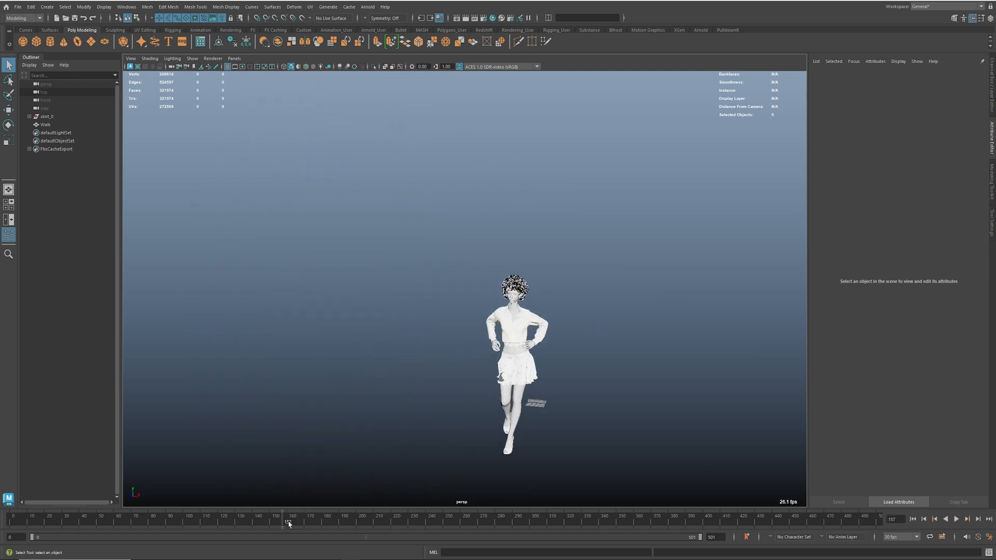
Play the walk animation and return to frame 0 to compare the garments' position with the body
key("alt+v")
left_click(522, 518)
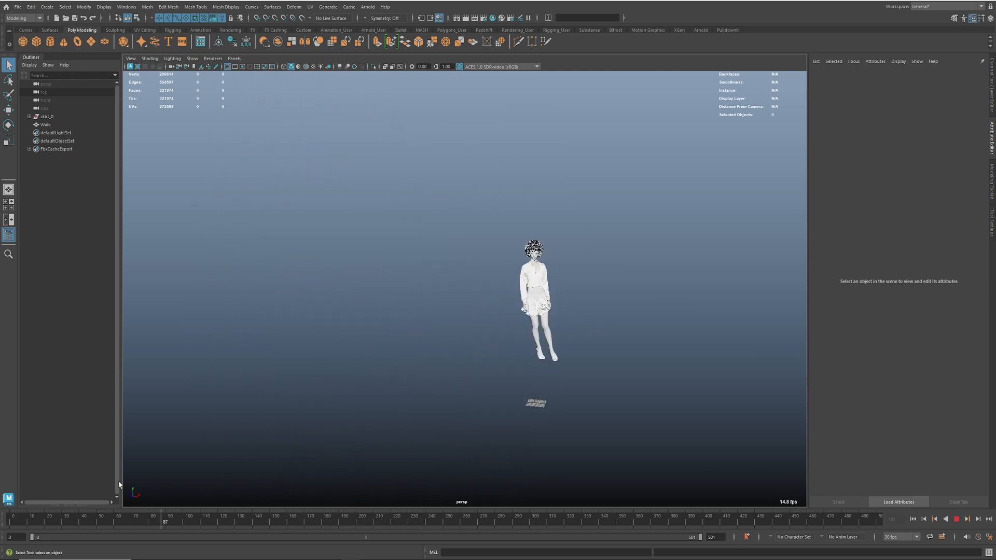
key("alt+shift+v")
key("alt+v")
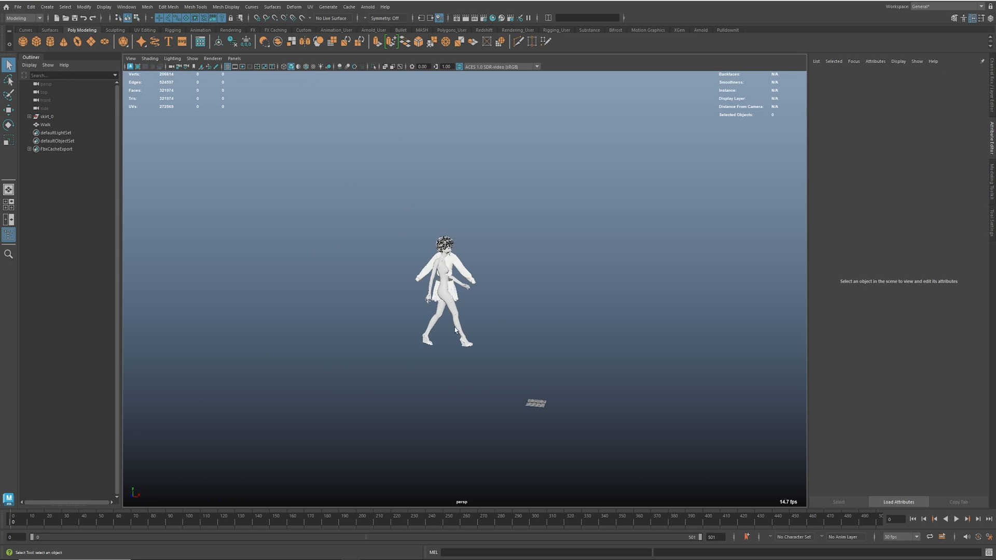
Select the garment mesh and replay the opening frames to check where it sits on the avatar
left_click(463, 261)
scroll(586, 322, "up", 3)
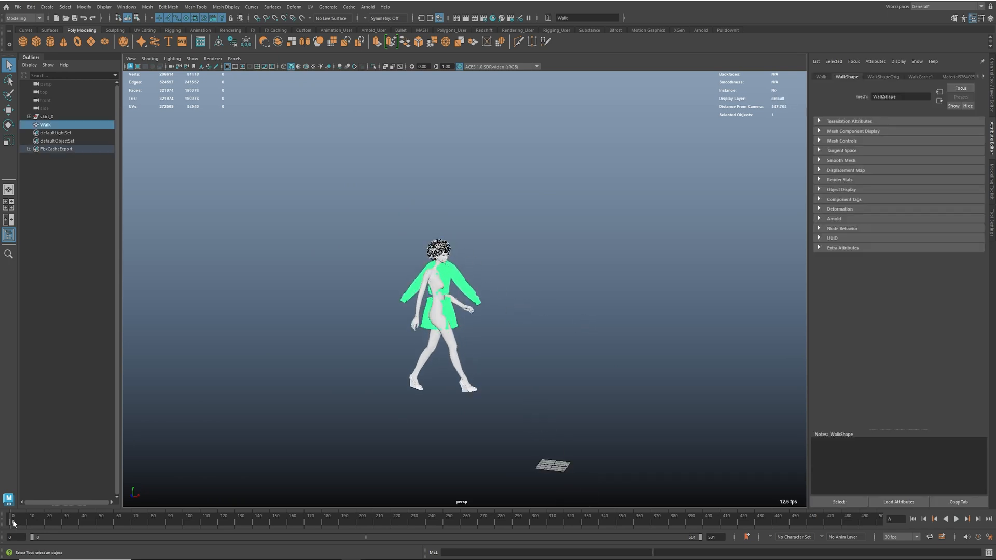
key("alt+v")
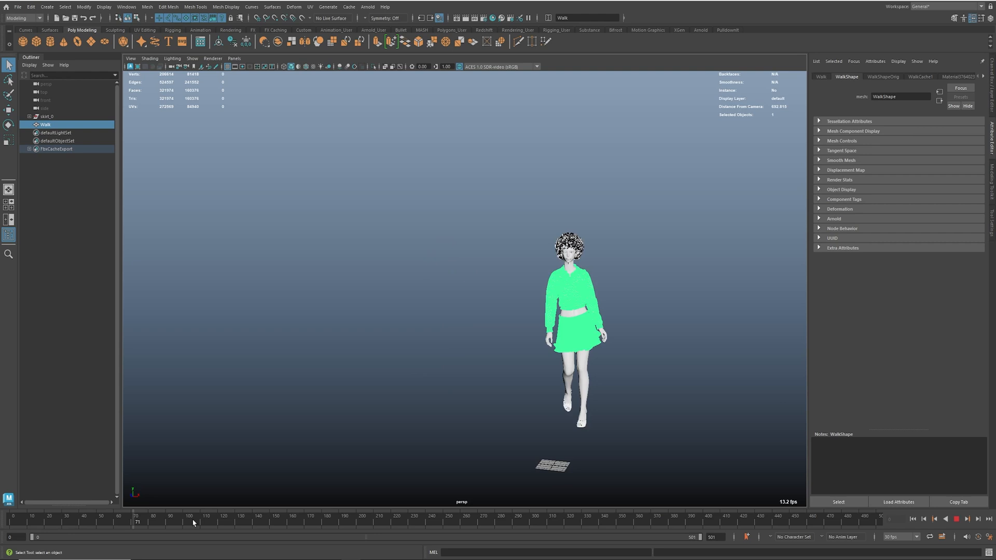
key("alt+v")
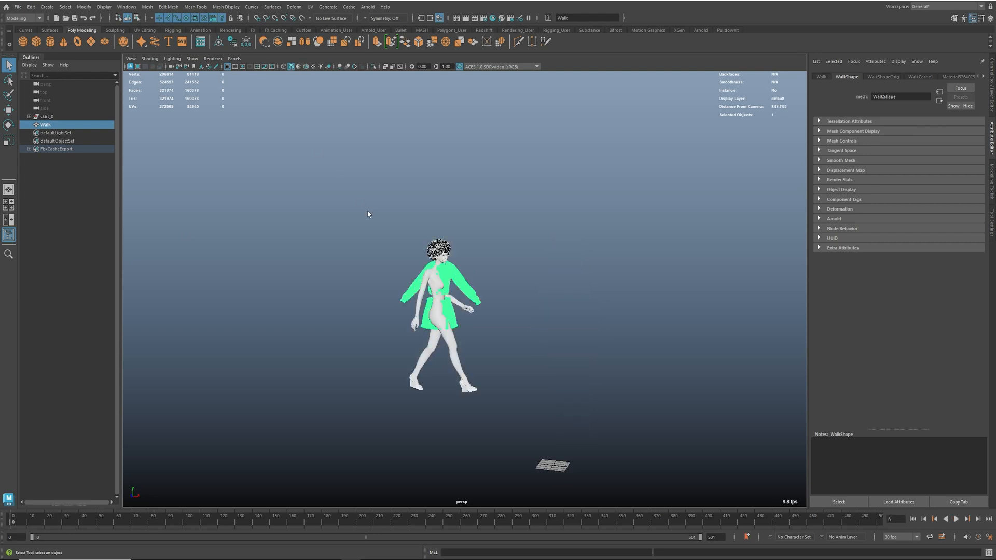
Go to frame 63 and examine the jacket and skirt beside the avatar, leaving them deselected
left_click_drag(375, 216, 549, 235, "alt")
left_click_drag(22, 520, 120, 483)
scroll(431, 329, "up", 3)
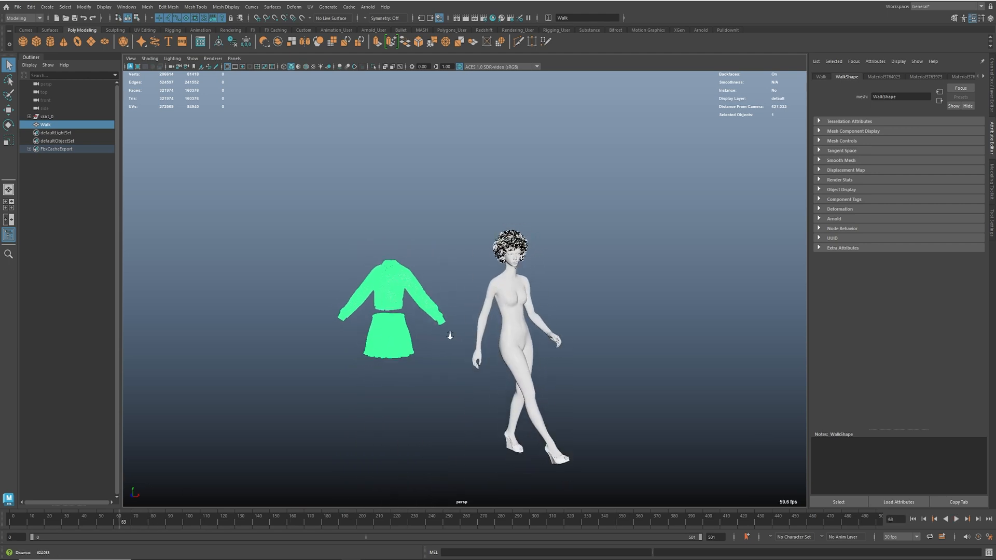
scroll(431, 329, "up", 5)
left_click(551, 247)
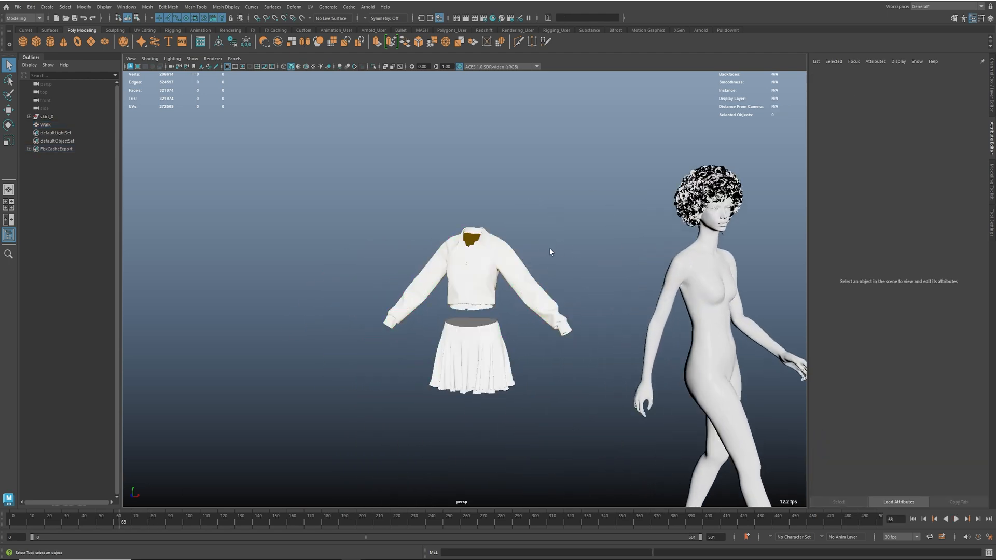
Import the Walk.xml geometry cache onto the jacket and skirt mesh
left_click(480, 257)
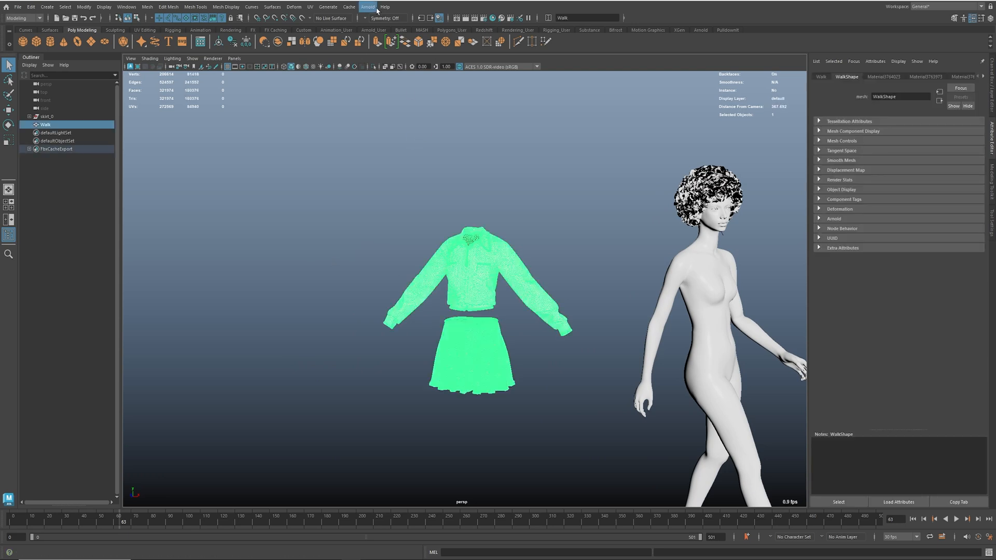
left_click(349, 7)
mouse_move(404, 43)
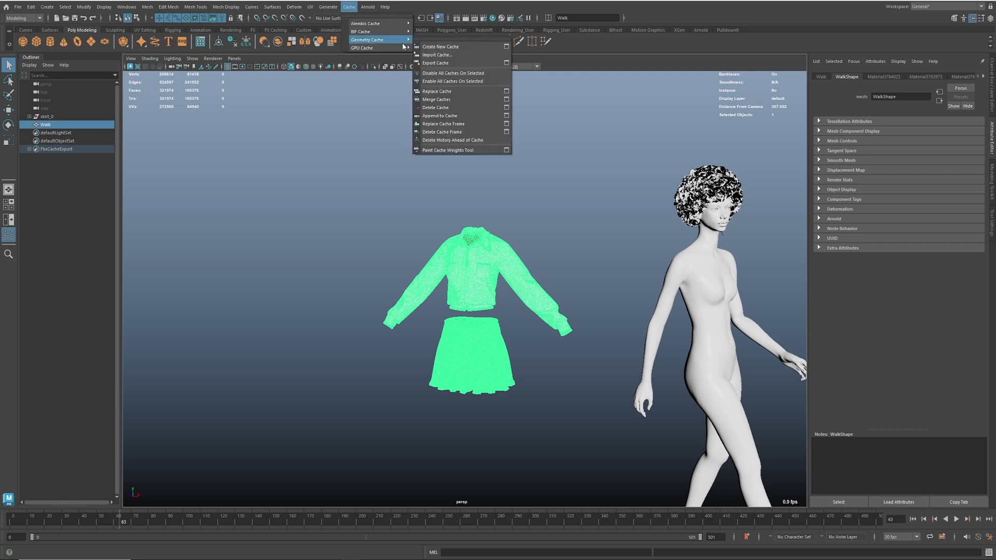
left_click(451, 54)
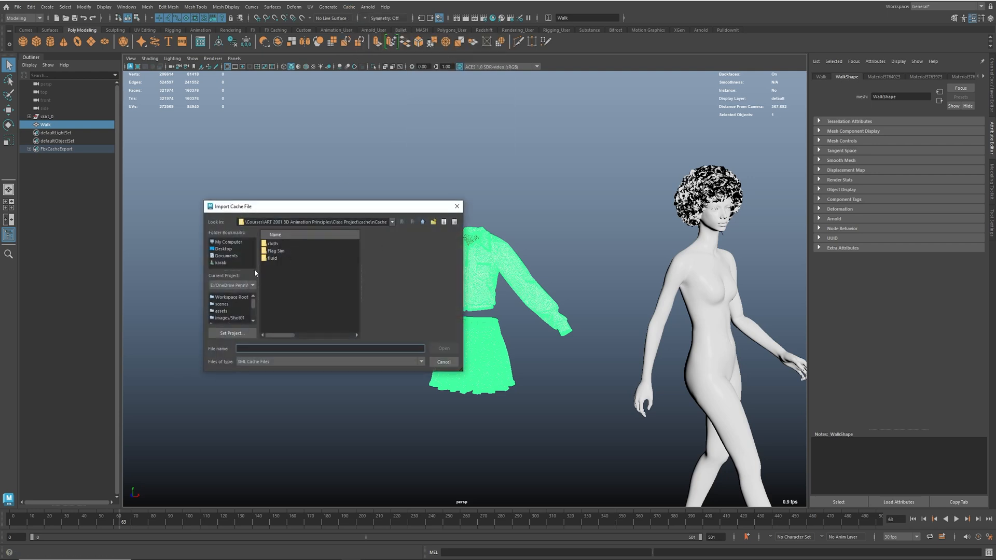
left_click_drag(378, 210, 0, 243)
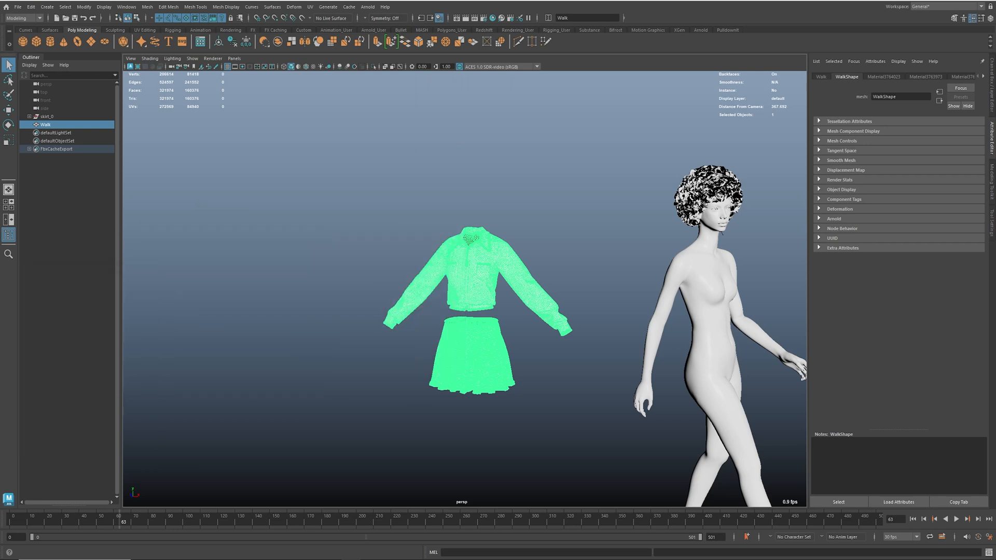
left_click_drag(0, 171, 446, 162)
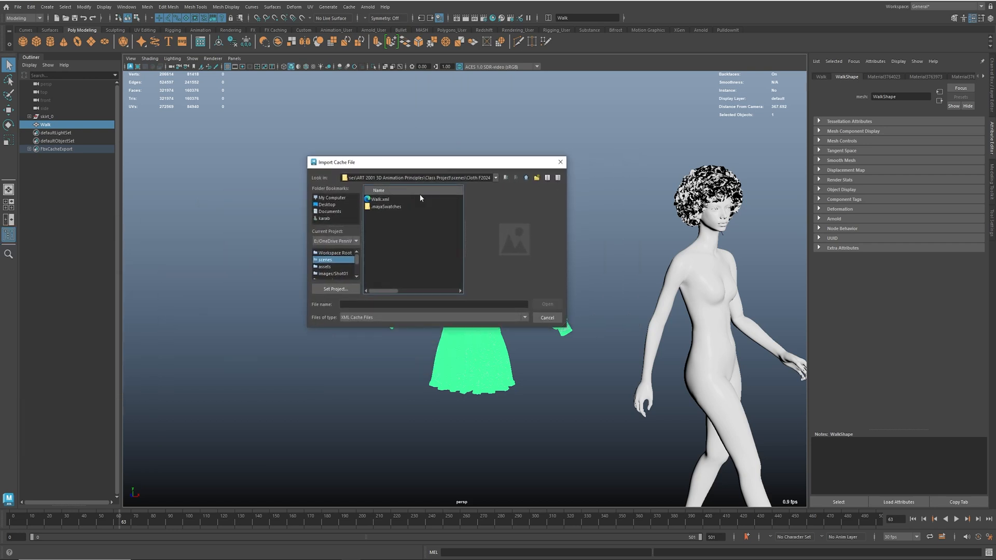
double_click(385, 202)
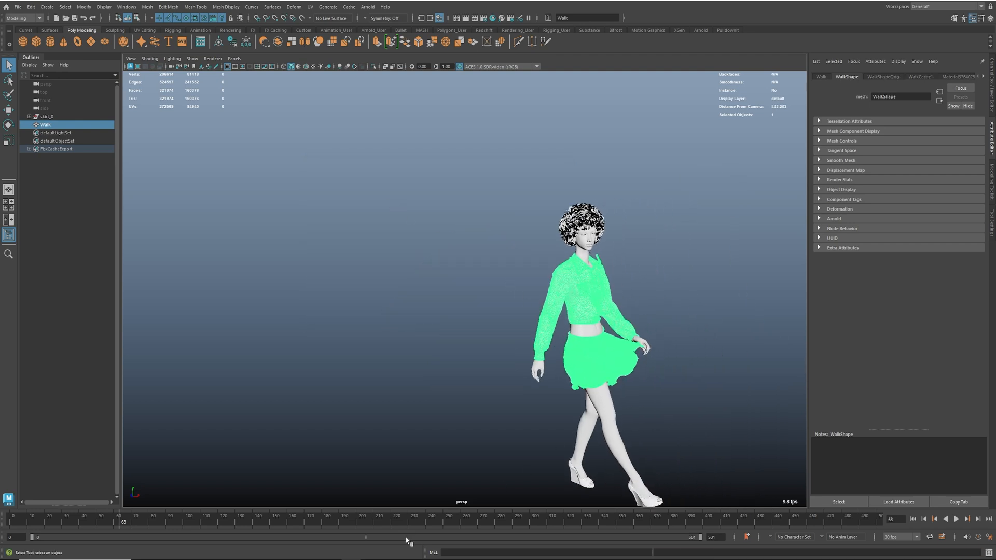
Scrub between frames 215 and 11 to check how the cached garments follow the body
left_click(386, 517)
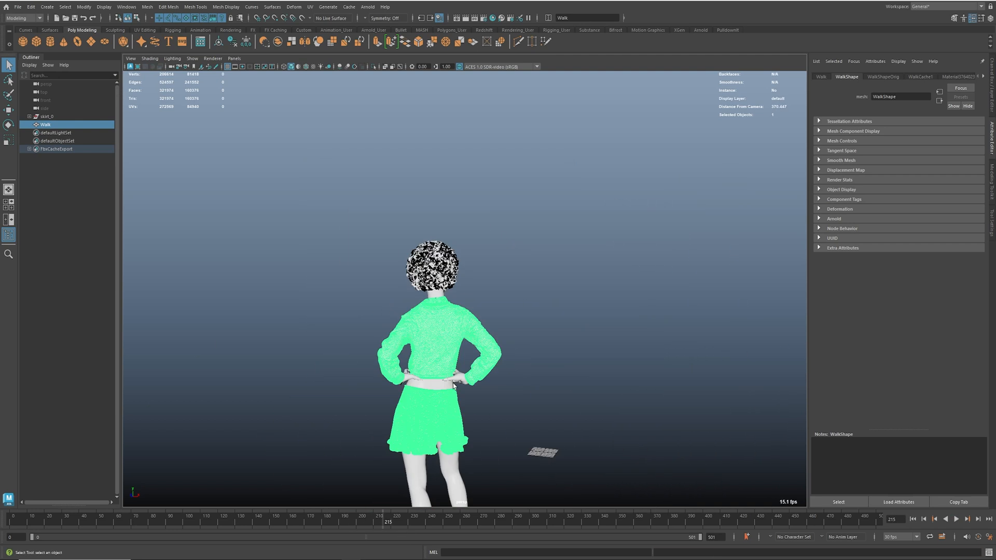
mouse_move(319, 529)
left_mouse_down()
mouse_move(68, 519)
mouse_move(85, 518)
left_mouse_up()
left_click(328, 7)
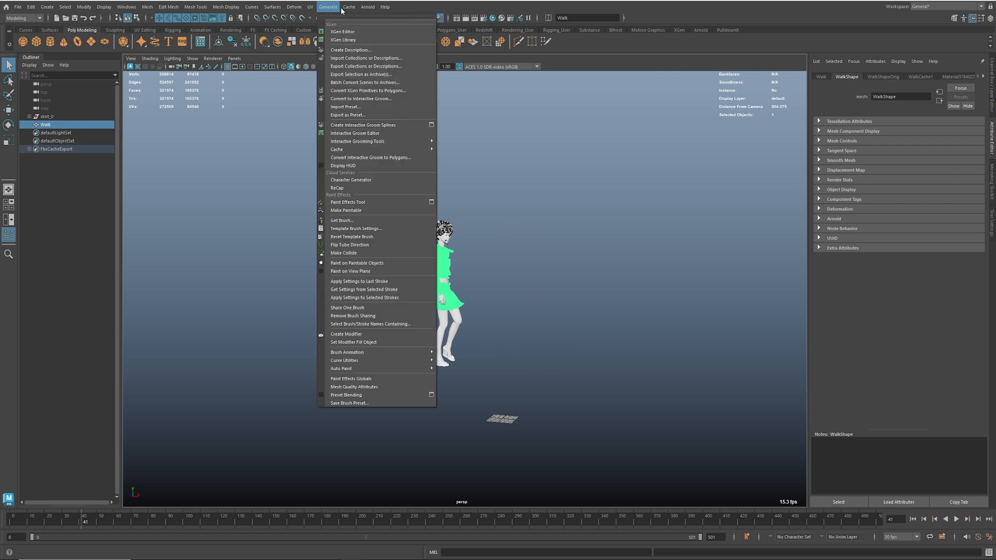
mouse_move(349, 7)
middle_click_drag(599, 297, 580, 304, "alt")
left_click_drag(90, 521, 30, 502)
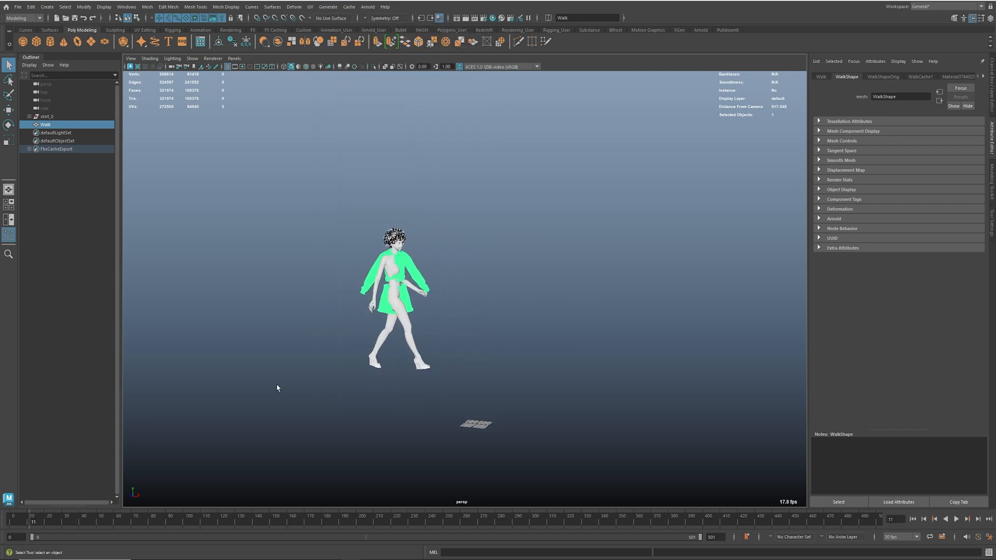
Inspect the garment fit up to frame 23 and set the playback range to start at frame 30
middle_click_drag(467, 328, 506, 353, "alt")
scroll(505, 356, "up", 8)
mouse_move(35, 521)
left_mouse_down()
mouse_move(6, 519)
mouse_move(63, 524)
mouse_move(51, 526)
left_mouse_up()
double_click(39, 538)
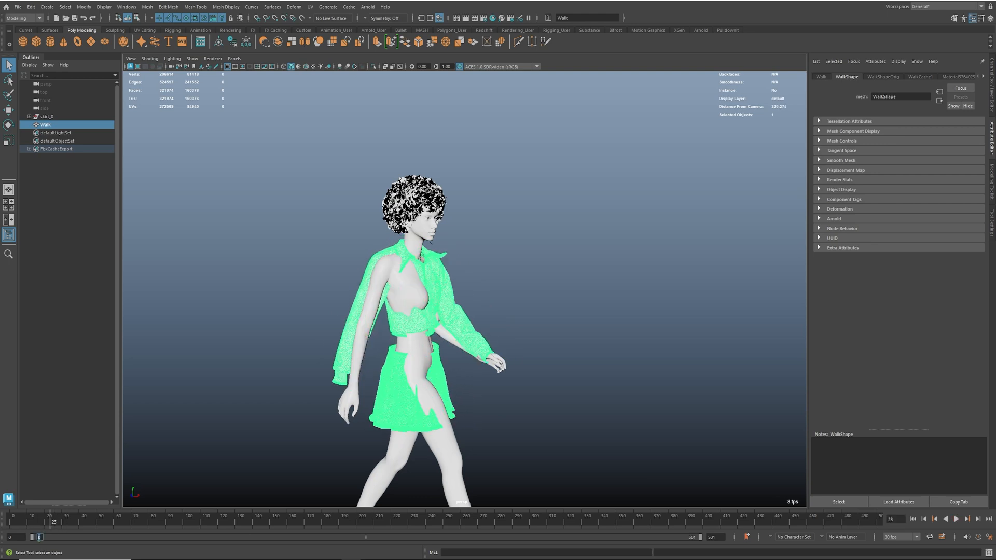
type("30")
key("Return")
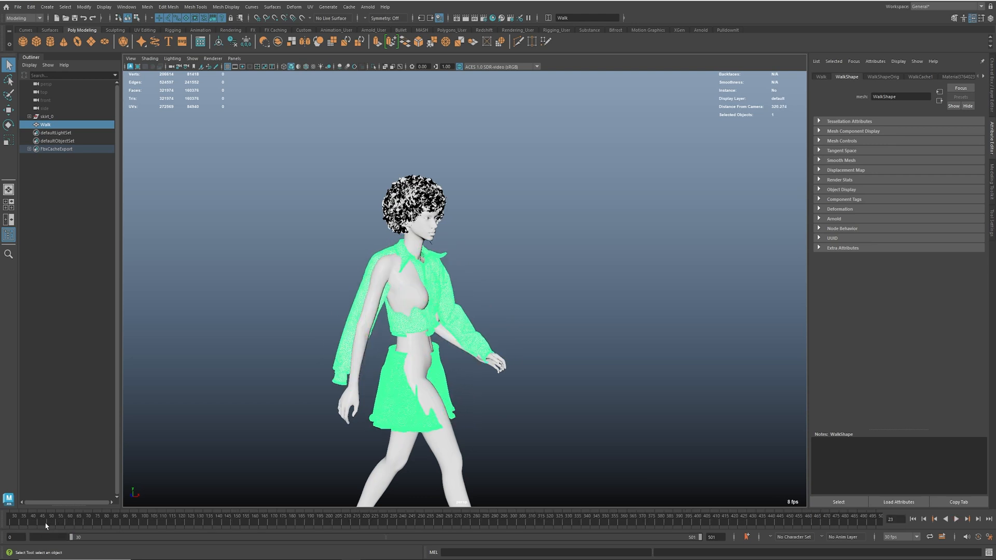
Play the walk over the shortened range and stop on frame 112
key("alt+v")
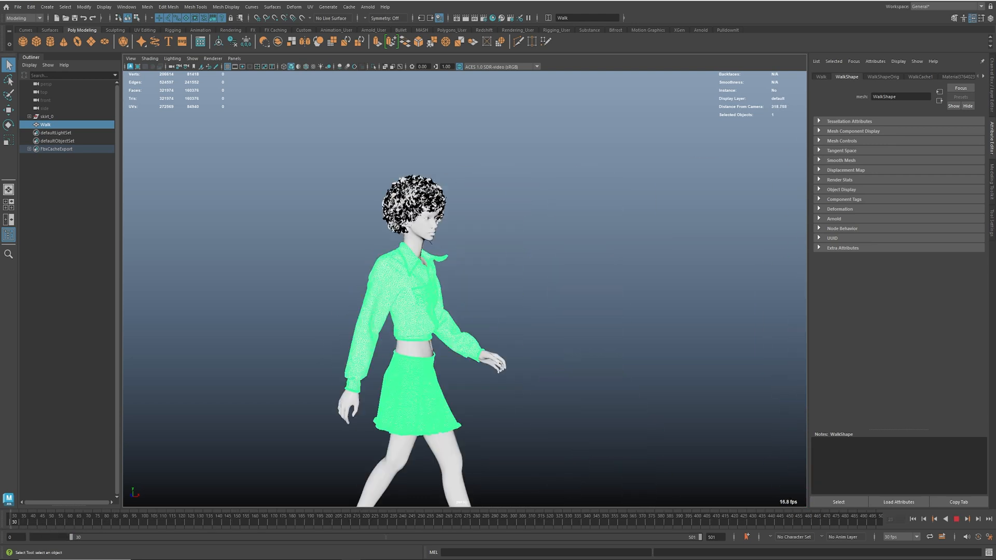
key("Escape")
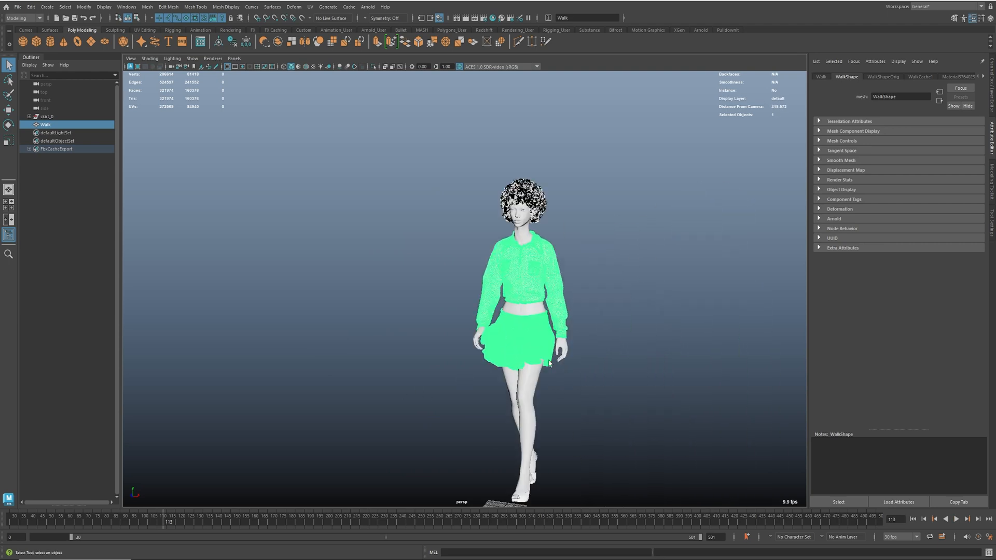
scroll(549, 364, "down", 3)
left_click_drag(101, 520, 162, 519)
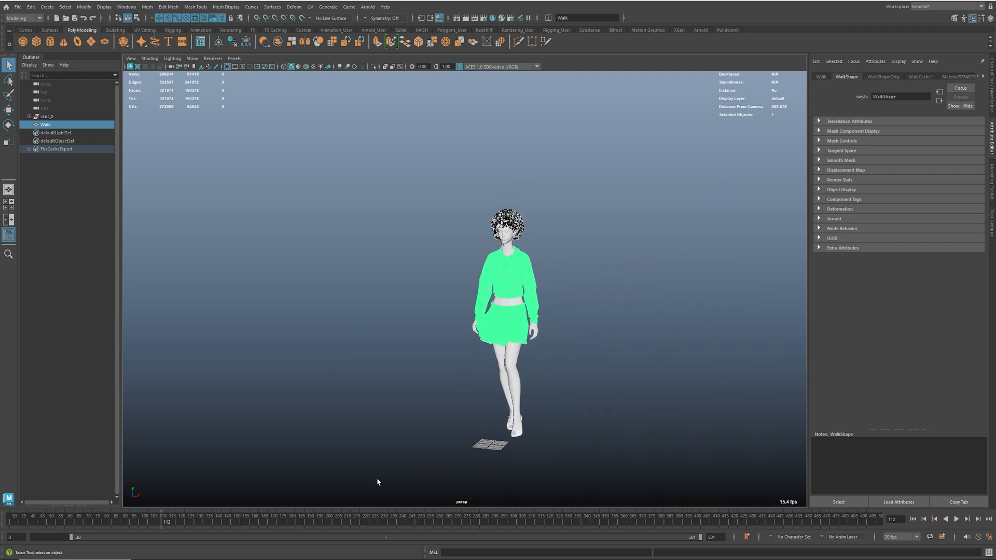
Deselect the garments, view the avatar from the front and turn on textured display in the viewport
left_click(600, 369)
left_click_drag(600, 369, 655, 351, "alt")
middle_click_drag(655, 351, 582, 360, "alt")
scroll(583, 361, "up", 1)
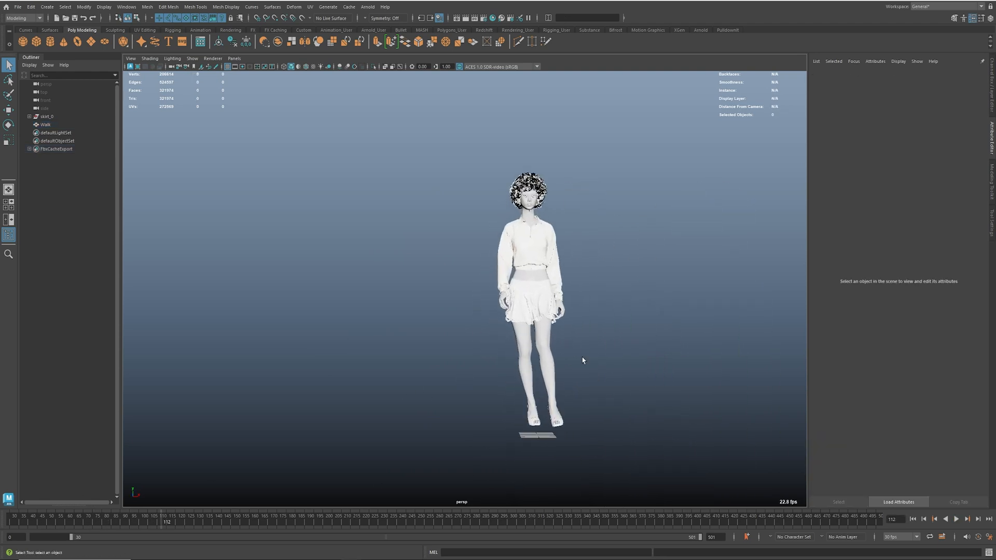
key("6")
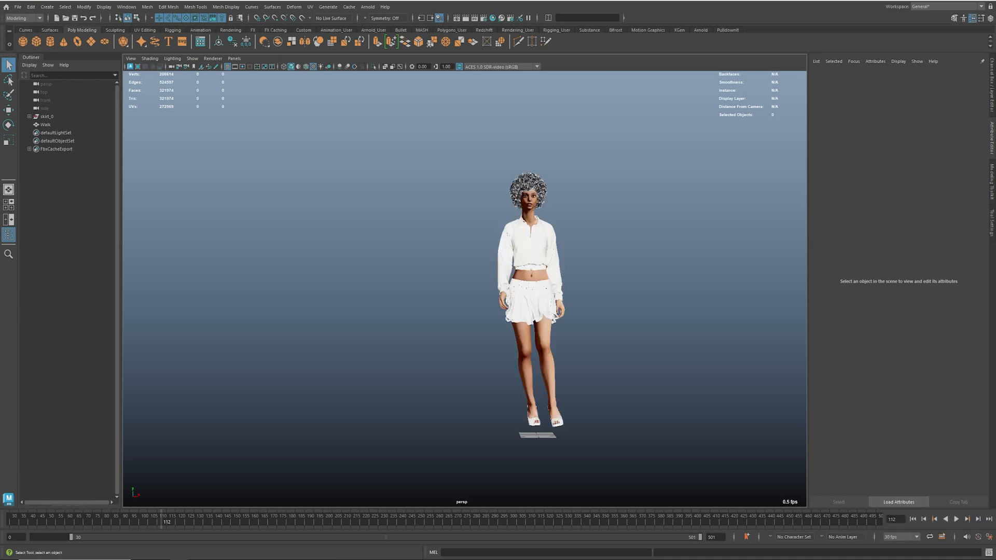
Examine the textured face, hair, jacket, skirt and legs of the avatar from close up and full length
middle_click_drag(667, 344, 617, 357, "alt")
left_click_drag(617, 357, 626, 354, "alt")
middle_click_drag(627, 353, 604, 413, "alt")
right_click_drag(604, 412, 707, 385, "alt")
middle_click_drag(707, 384, 630, 364, "alt")
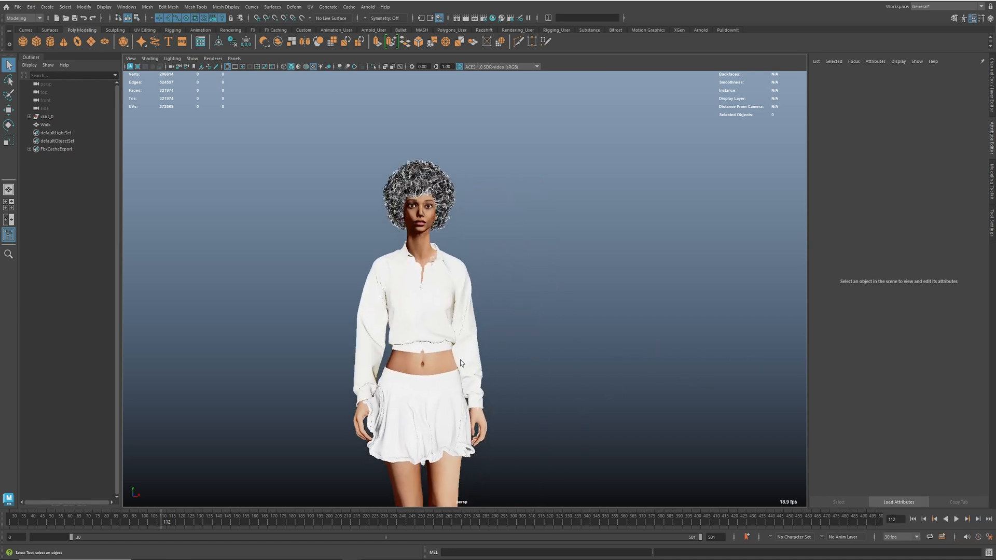
middle_click_drag(422, 363, 433, 351, "alt")
middle_click_drag(438, 387, 458, 315, "alt")
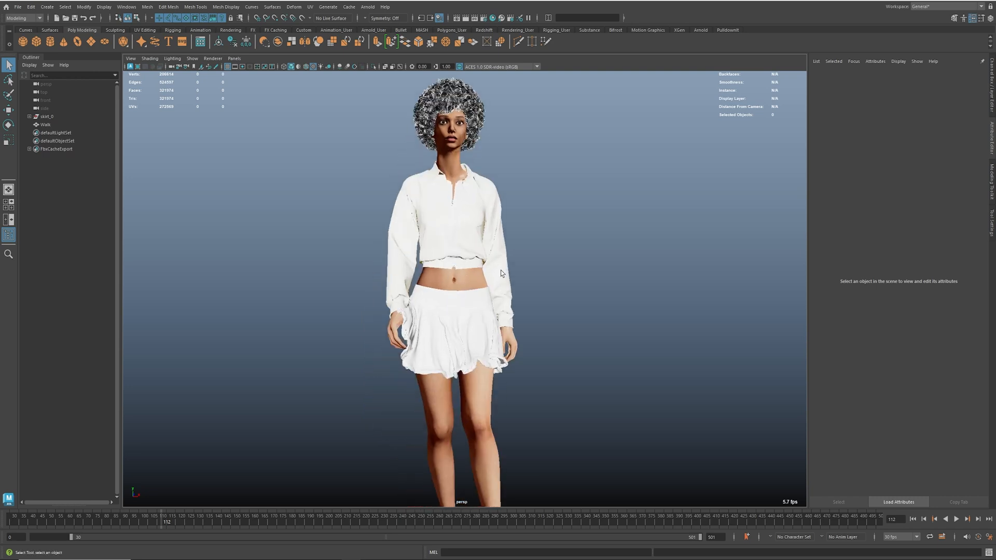
left_click_drag(493, 278, 496, 276, "alt")
middle_click_drag(497, 275, 484, 177, "alt")
right_click_drag(542, 290, 479, 339, "alt")
left_click_drag(480, 338, 470, 341, "alt")
middle_click_drag(425, 263, 442, 307, "alt")
Hide the Walk garment mesh to expose the avatar's textured body
left_click(44, 125)
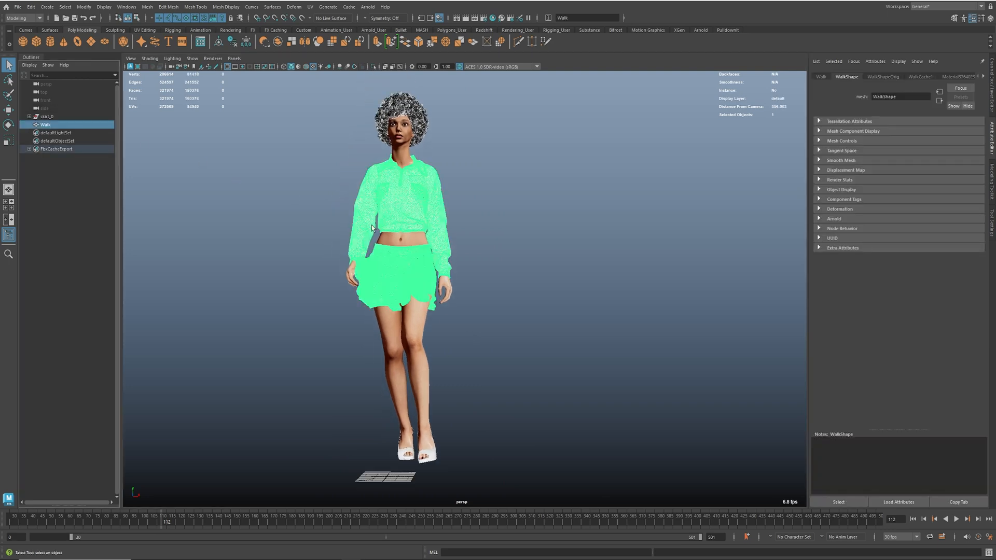
key("ctrl+h")
middle_click_drag(469, 213, 489, 255, "alt")
scroll(489, 255, "up", 5)
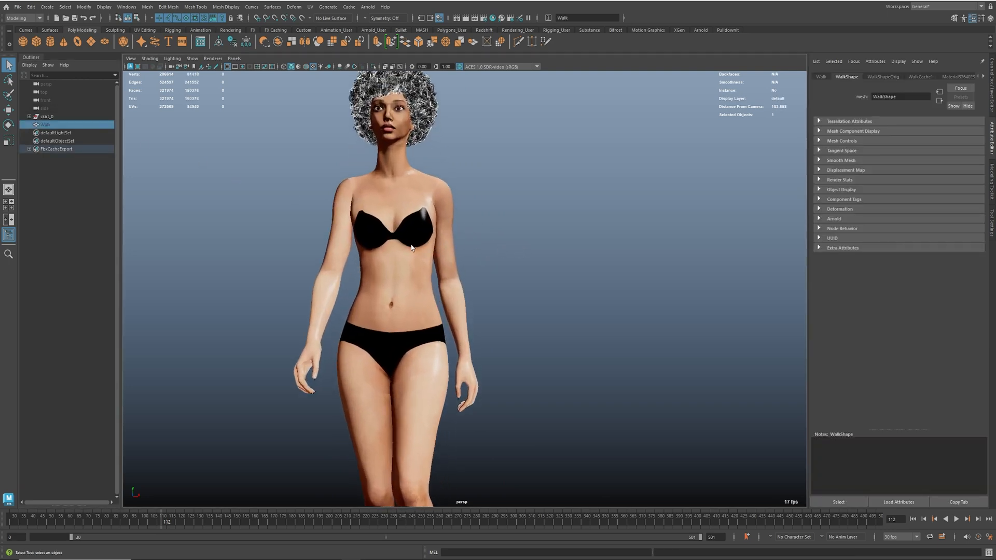
Open Hypershade in a maximized window and enlarge the material swatches
left_click(492, 18)
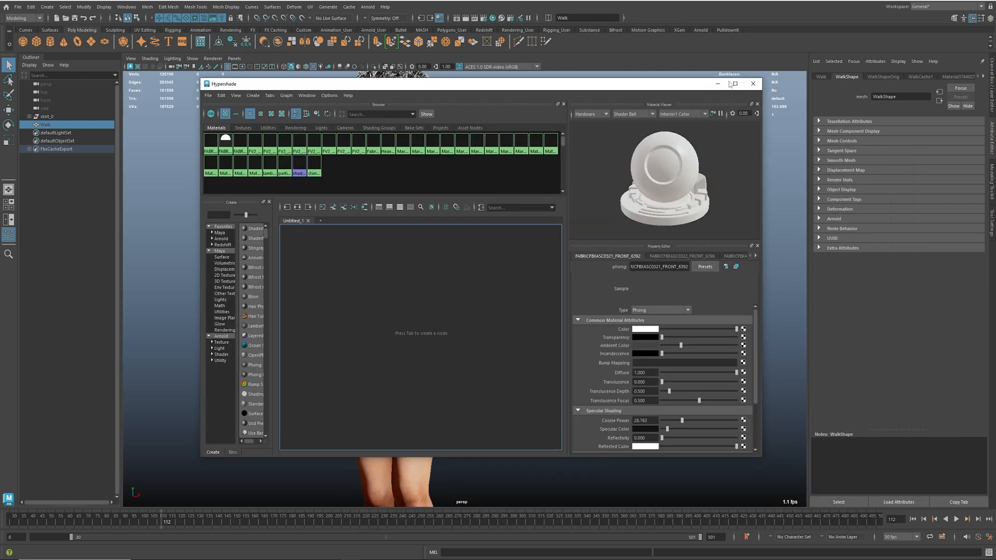
left_click(734, 83)
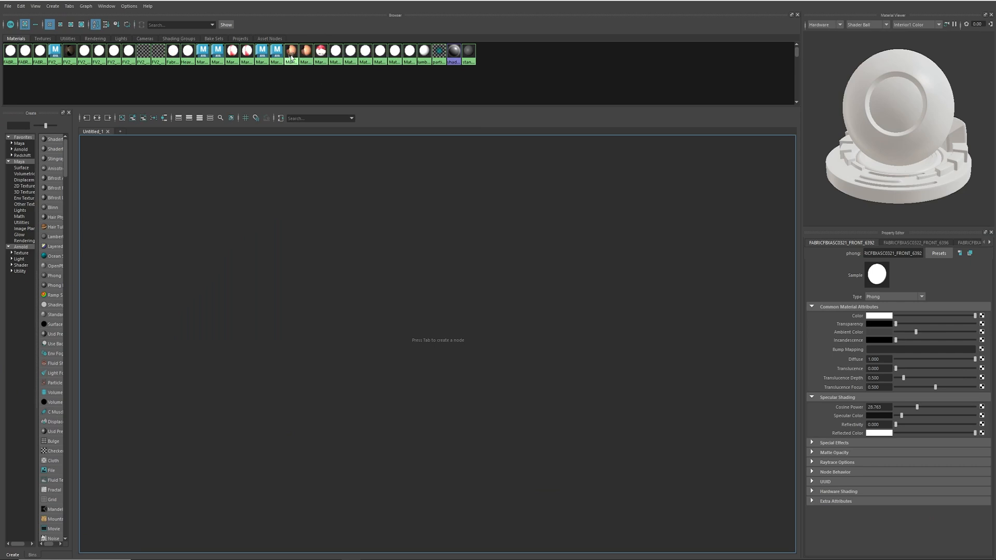
left_click(60, 24)
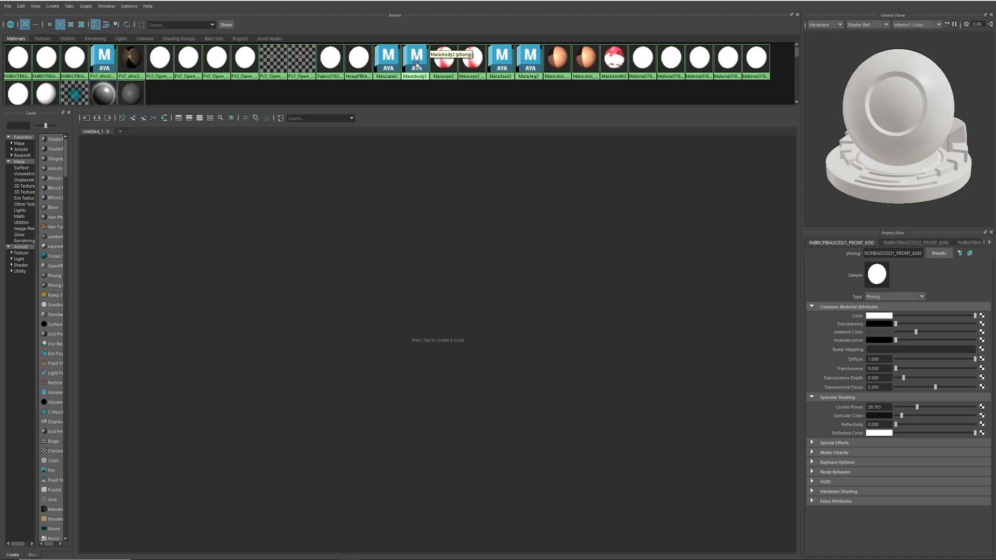
Graph the network of the avatar's body3 Phong material and select the material node
right_click(418, 55)
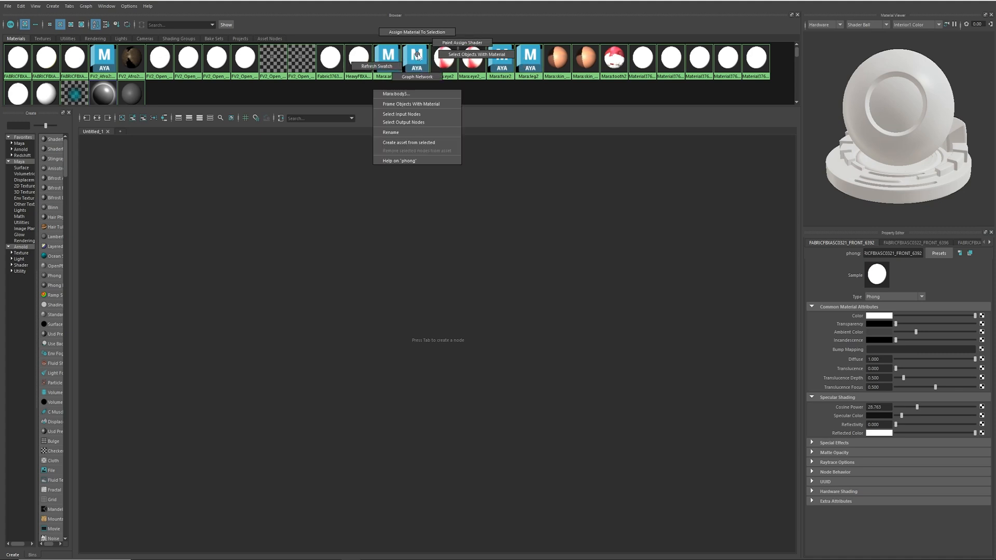
left_click(418, 77)
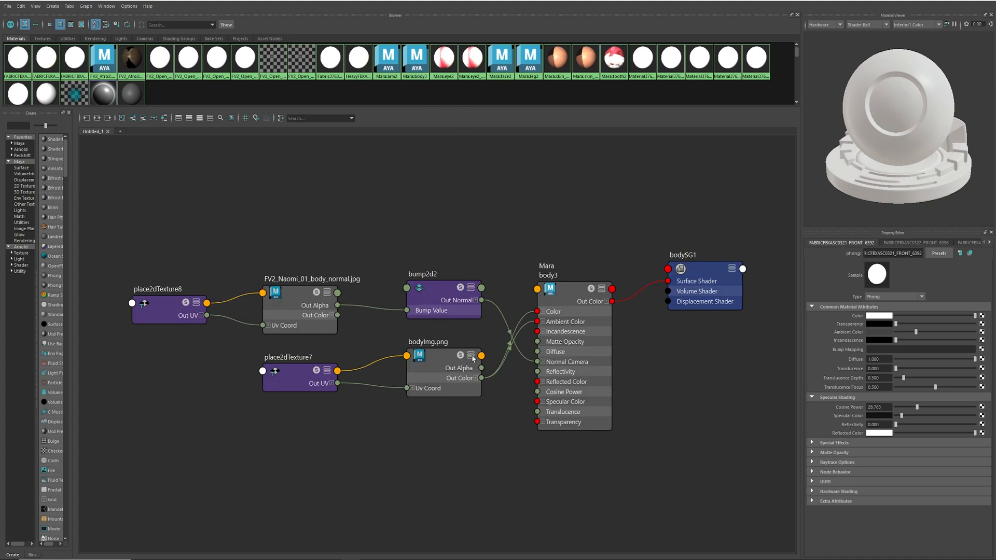
left_click(572, 289)
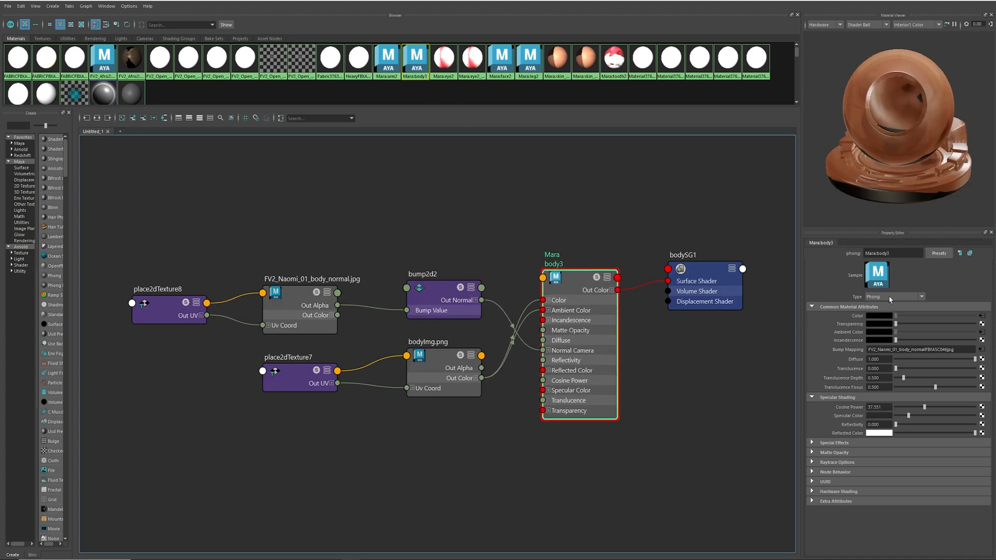
Restore the Hypershade window from its maximized size and make free space beside the body3 material network
double_click(859, 1)
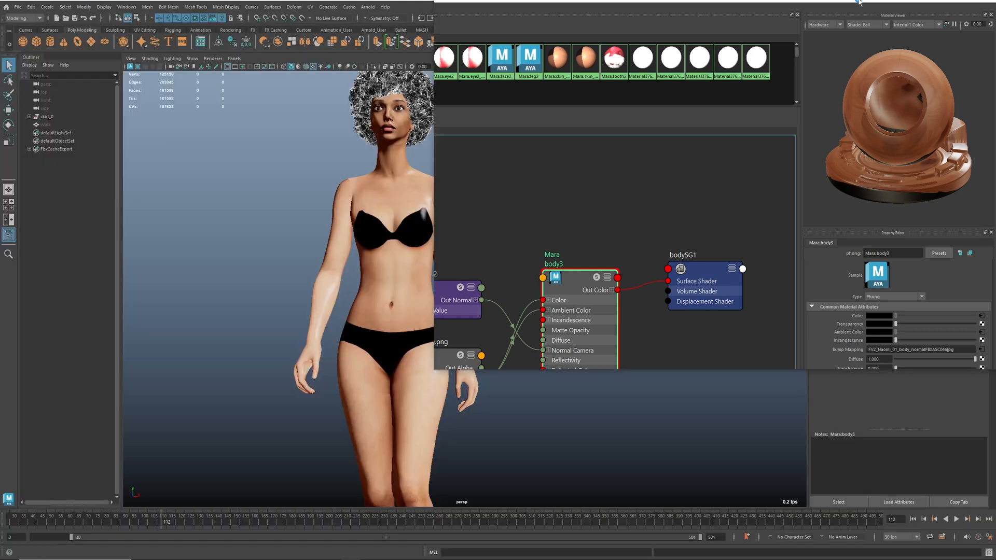
middle_click_drag(699, 258, 584, 215, "alt")
mouse_move(764, 281)
middle_mouse_down("alt")
mouse_move(667, 262)
mouse_move(572, 209)
middle_mouse_up("alt")
scroll(696, 229, "down", 4)
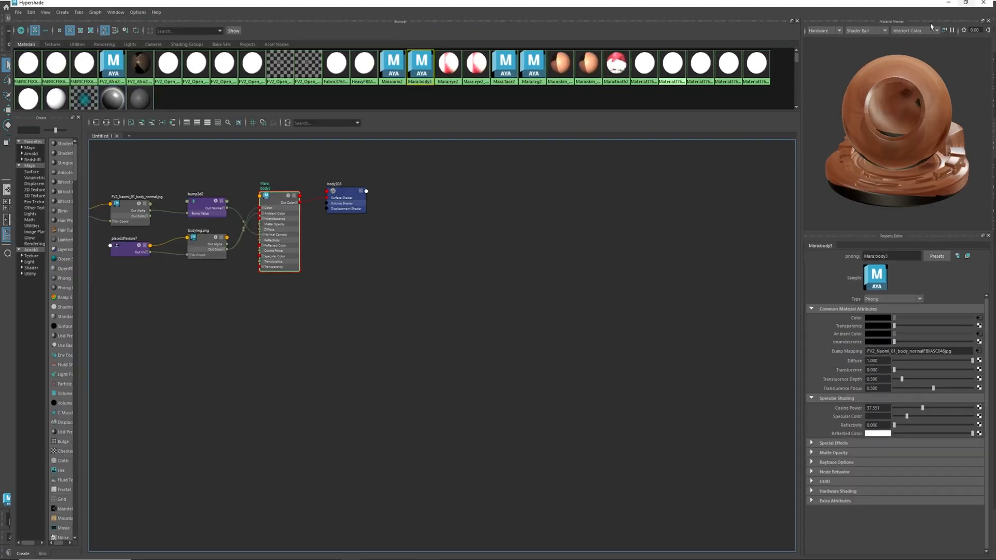
Create an aiStandardSurface material below the body3 network in the maximized Hypershade and name it bodyShader
left_click(957, 3)
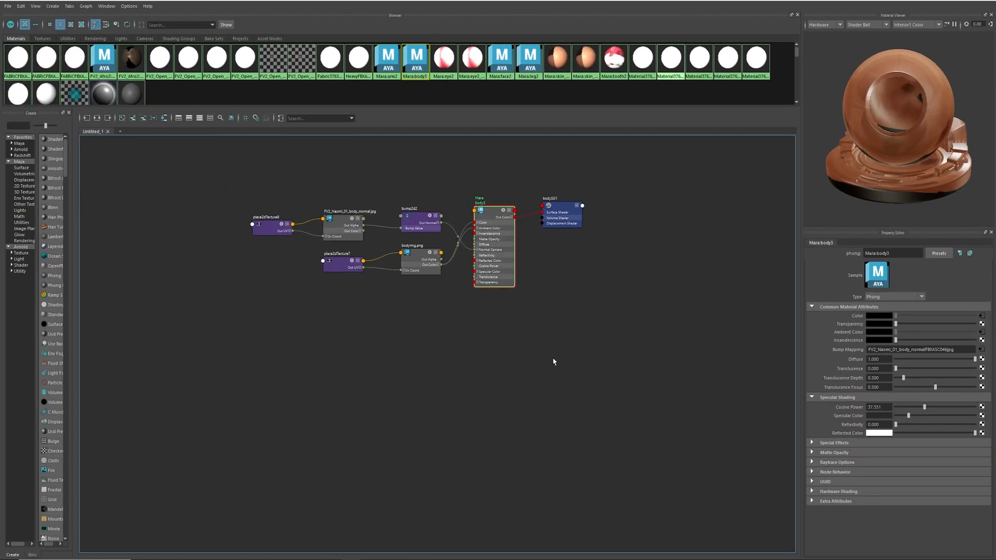
key("Tab")
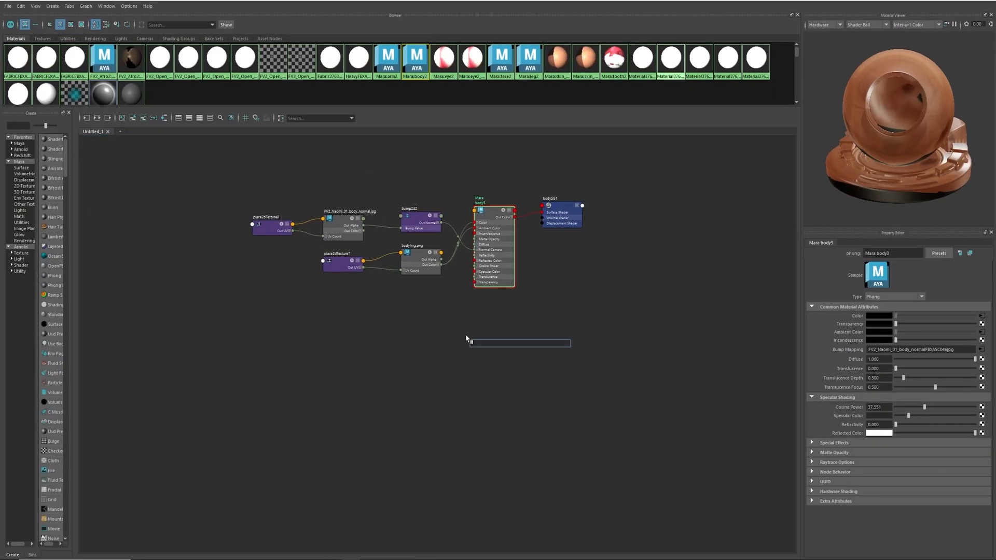
type("sta")
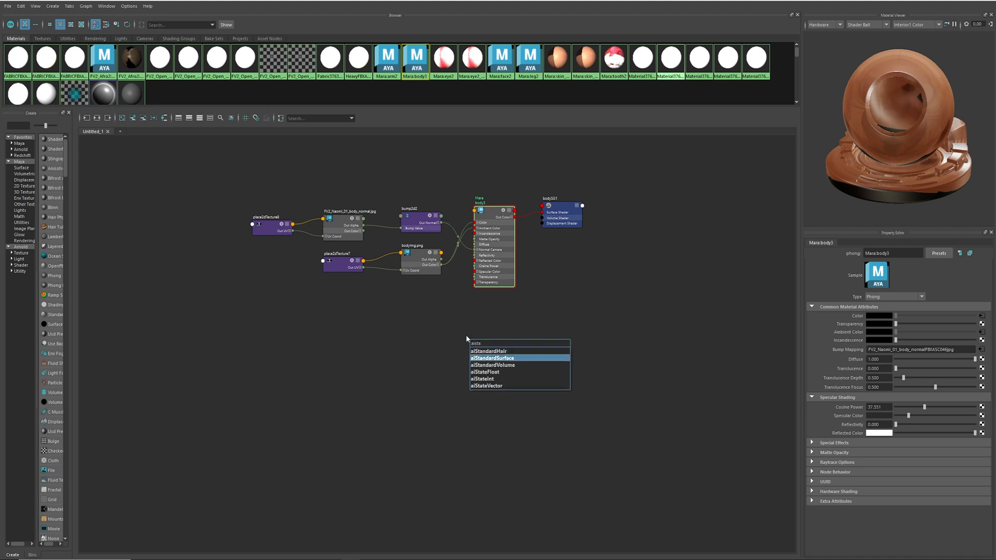
key("Return")
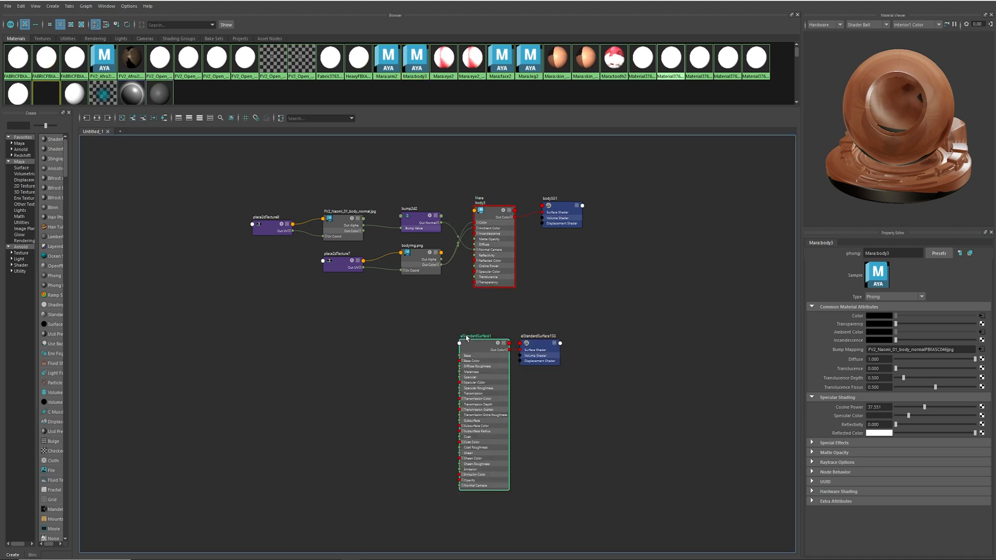
double_click(493, 336)
type("bodyShader")
key("Return")
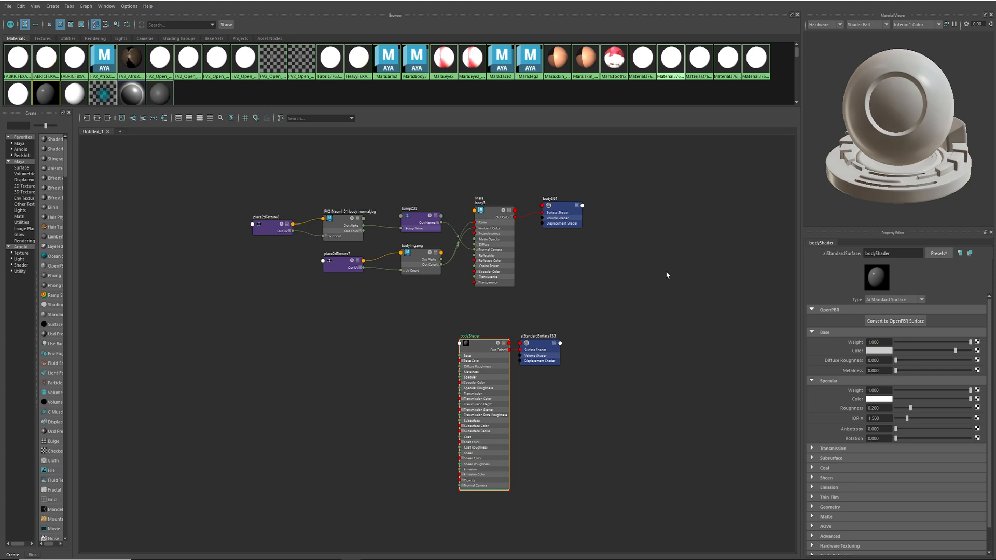
Move the body3 material's texture, placement and bump nodes down beside the bodyShader node
middle_click_drag(521, 312, 511, 262, "alt")
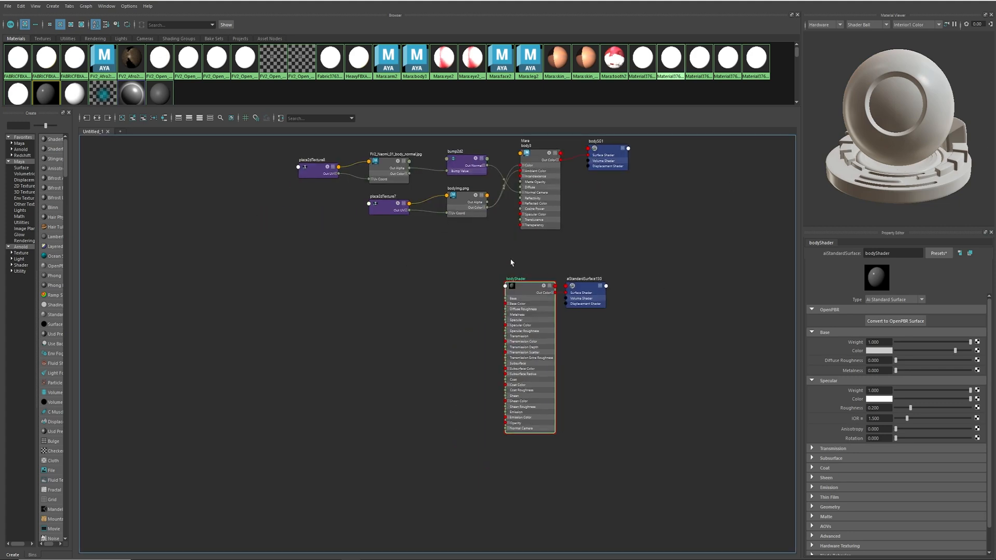
middle_click_drag(306, 164, 310, 205, "alt")
left_click_drag(275, 166, 424, 416)
middle_click_drag(478, 414, 507, 352, "alt")
scroll(450, 368, "up", 3)
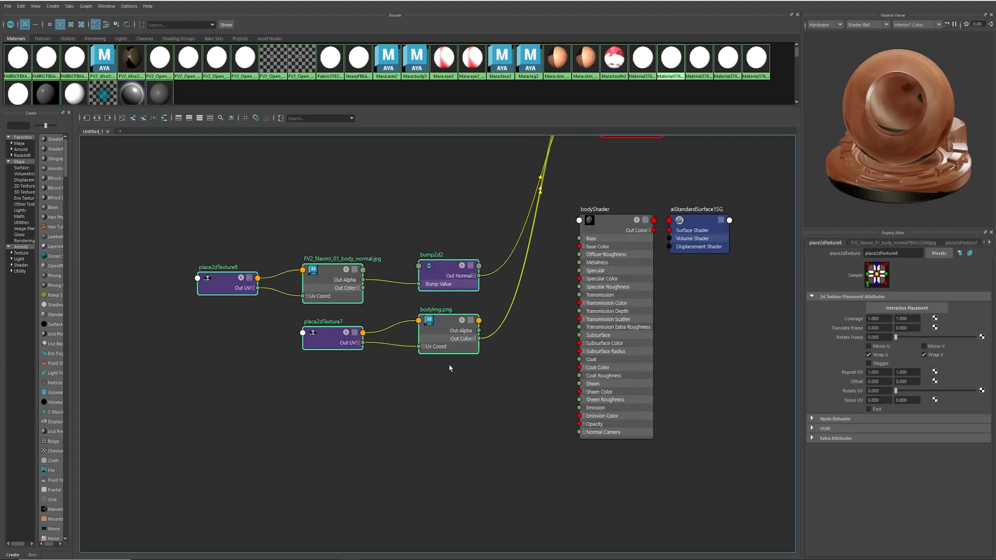
left_click(424, 417)
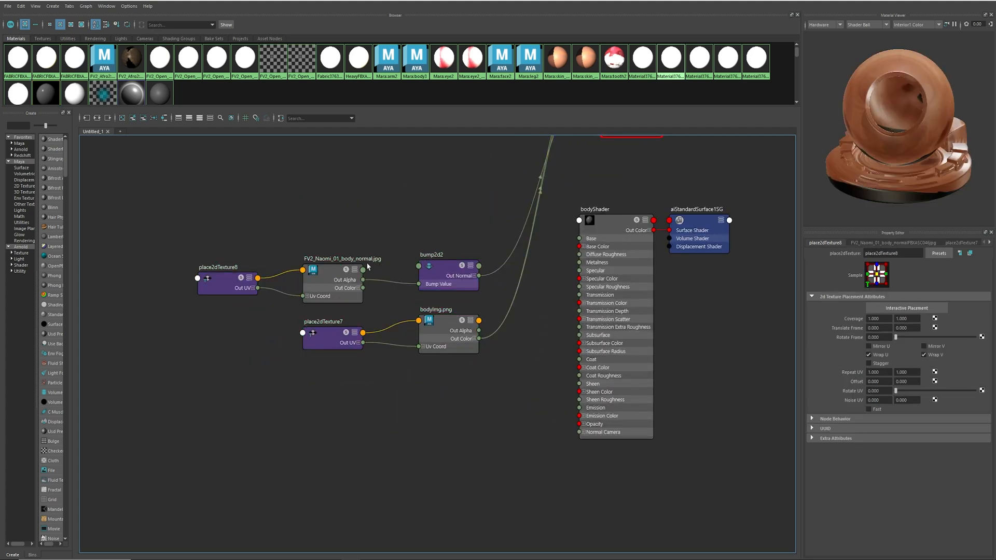
Set the color space of the FV2_Naomi_01_body_normal.jpg texture to Raw
scroll(372, 295, "up", 1)
scroll(372, 294, "up", 4)
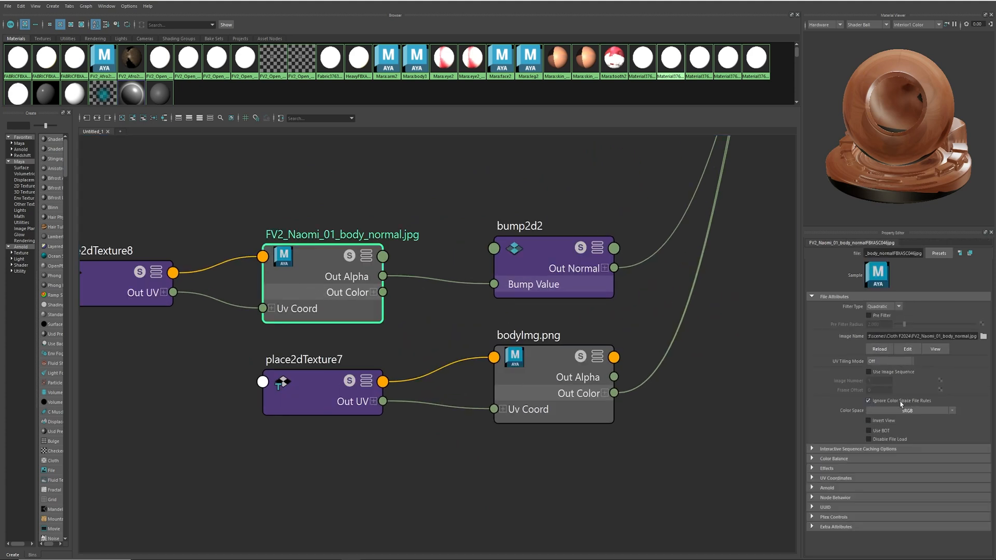
left_click(918, 415)
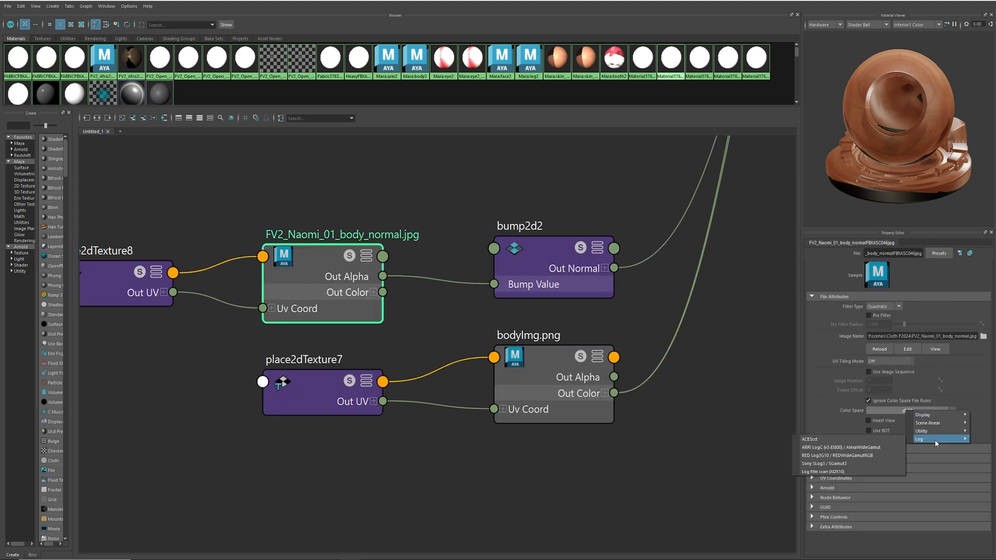
left_click(878, 431)
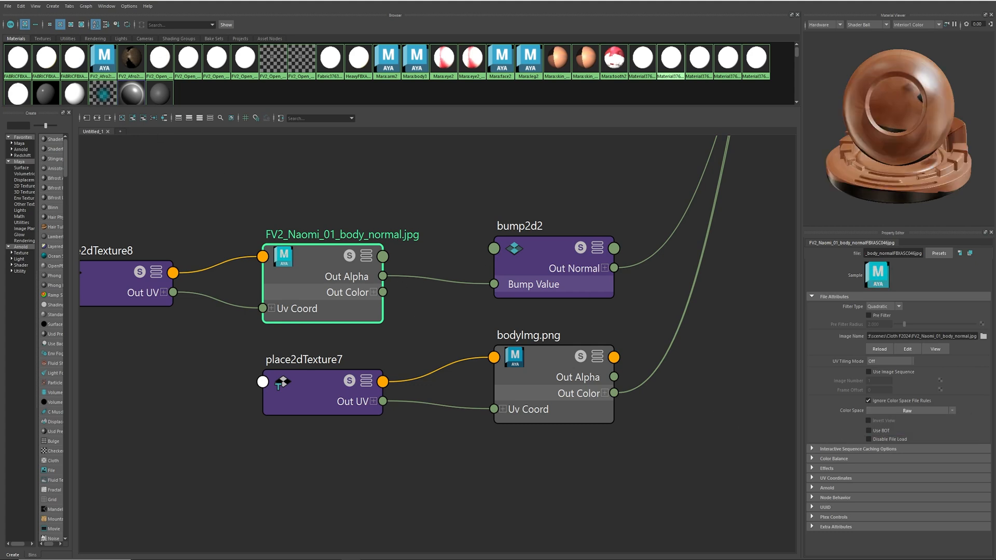
Connect the Out Normal of bump2d2 to the Normal Camera input of bodyShader
left_click_drag(335, 258, 256, 260, "alt")
middle_click_drag(256, 260, 183, 261, "alt")
scroll(332, 261, "down", 1)
middle_click_drag(465, 289, 426, 228, "alt")
scroll(469, 272, "down", 1)
left_click_drag(412, 215, 564, 452)
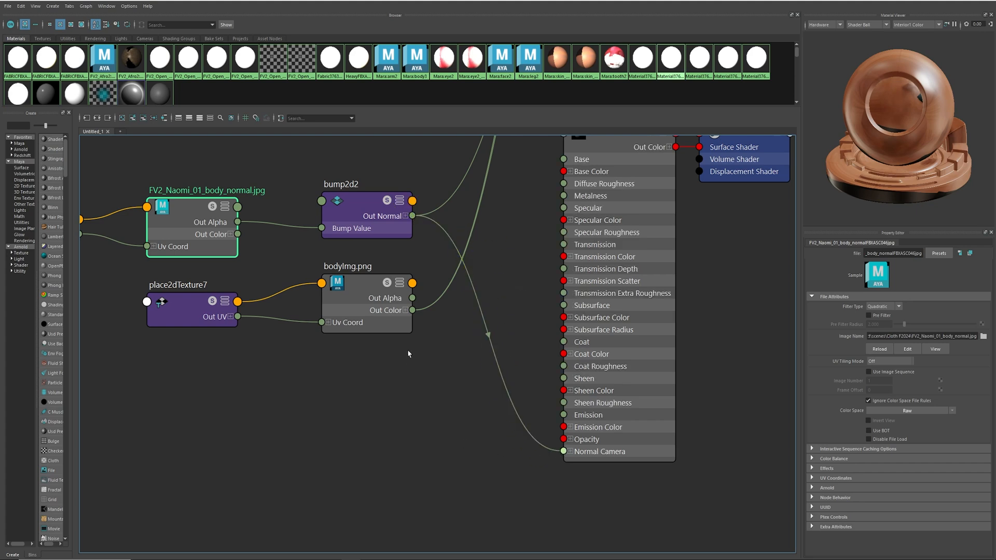
Connect the Out Color of bodyImg.png to both the Base Color and Subsurface Color of bodyShader
middle_click_drag(420, 333, 392, 422, "alt")
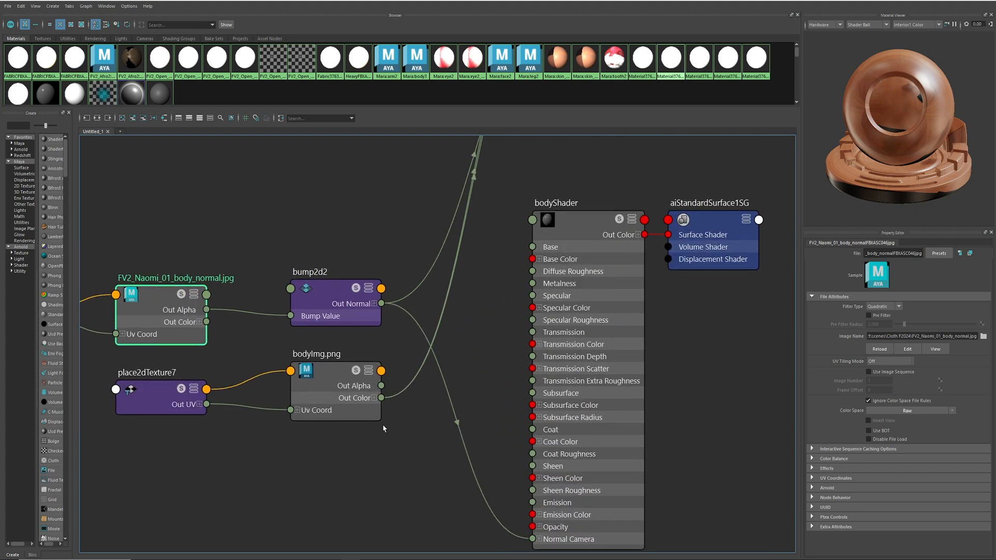
left_click(327, 387)
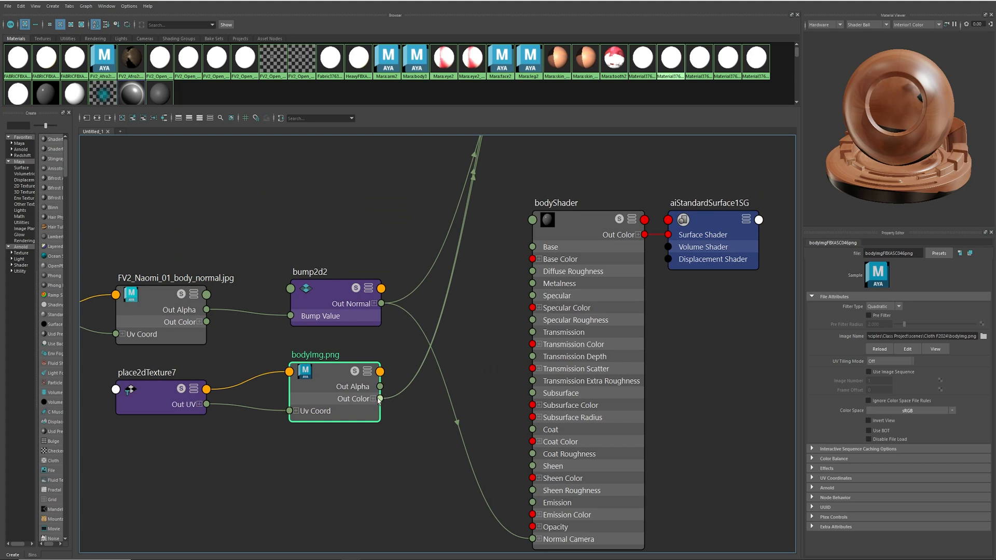
left_click_drag(380, 398, 532, 258)
left_click_drag(381, 398, 531, 405)
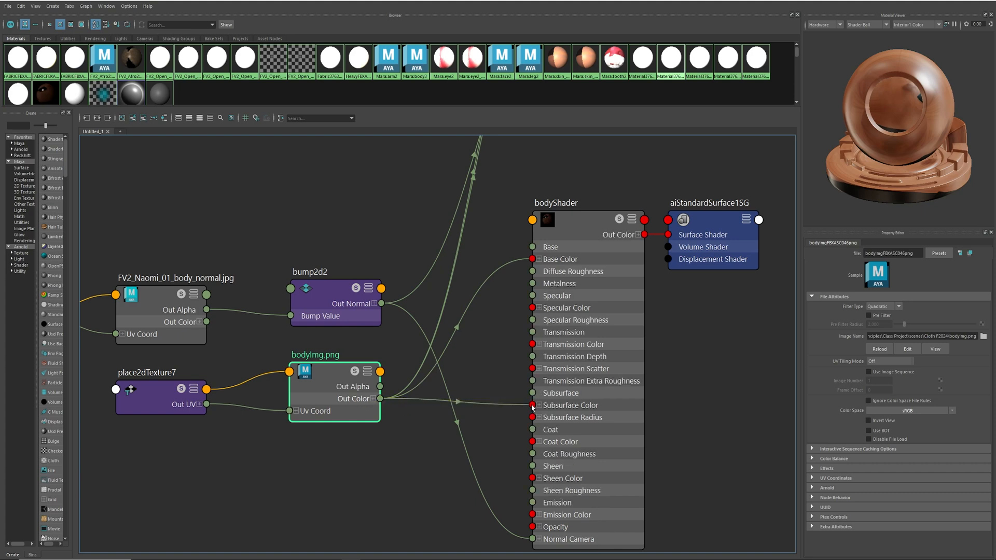
Set bodyShader's specular roughness to 0.5 and its subsurface weight to 0.5
left_click(570, 228)
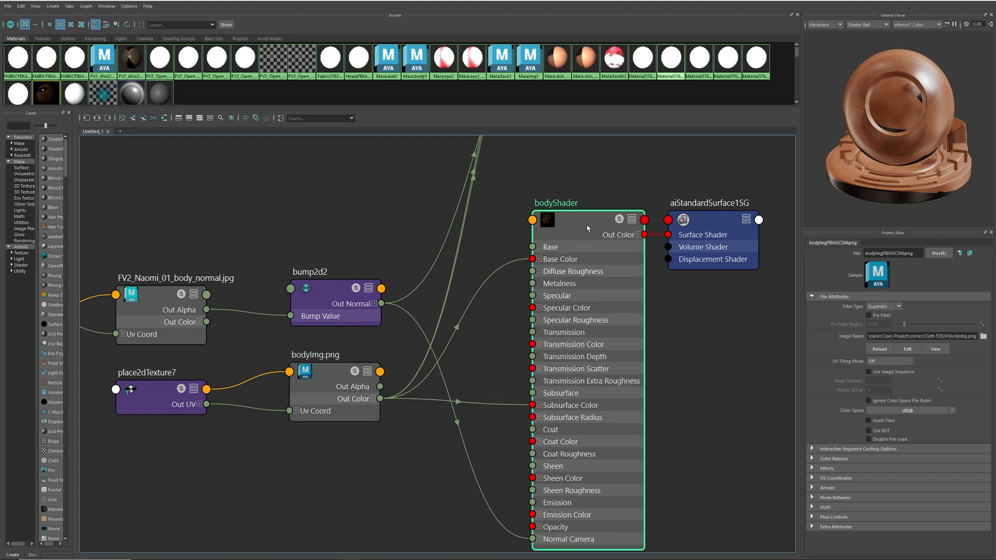
left_click(878, 407)
type("0.5")
key("Return")
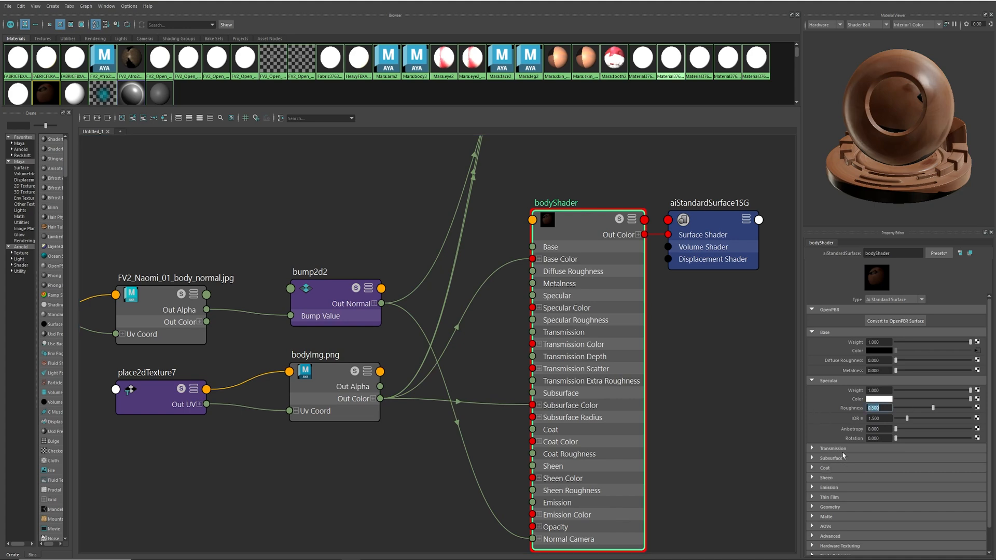
left_click(837, 460)
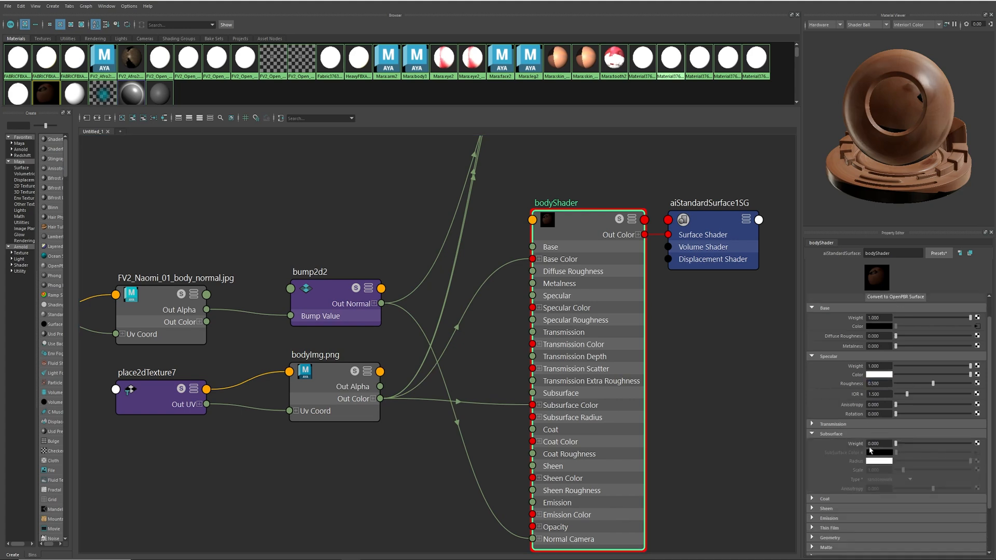
left_click(877, 387)
type("0.5")
key("Return")
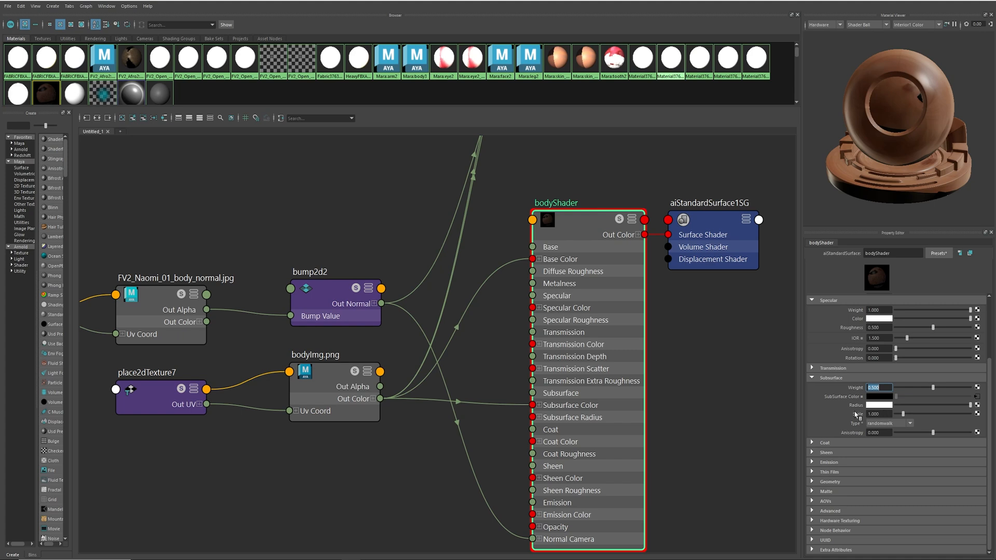
Set bodyShader's subsurface radius to a fully saturated orange-red with a value of 0.820
left_click(877, 405)
left_click(835, 427)
left_click(836, 428)
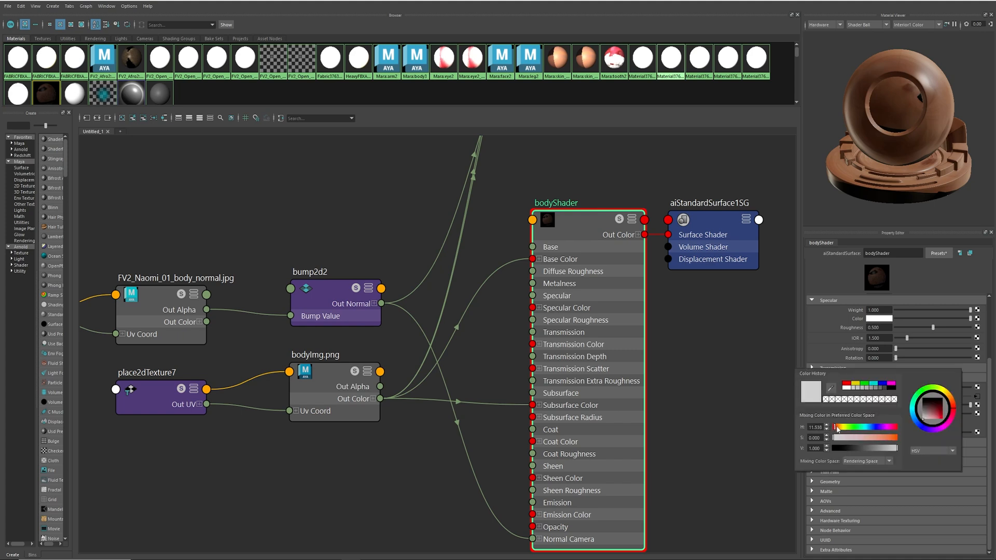
left_click(897, 439)
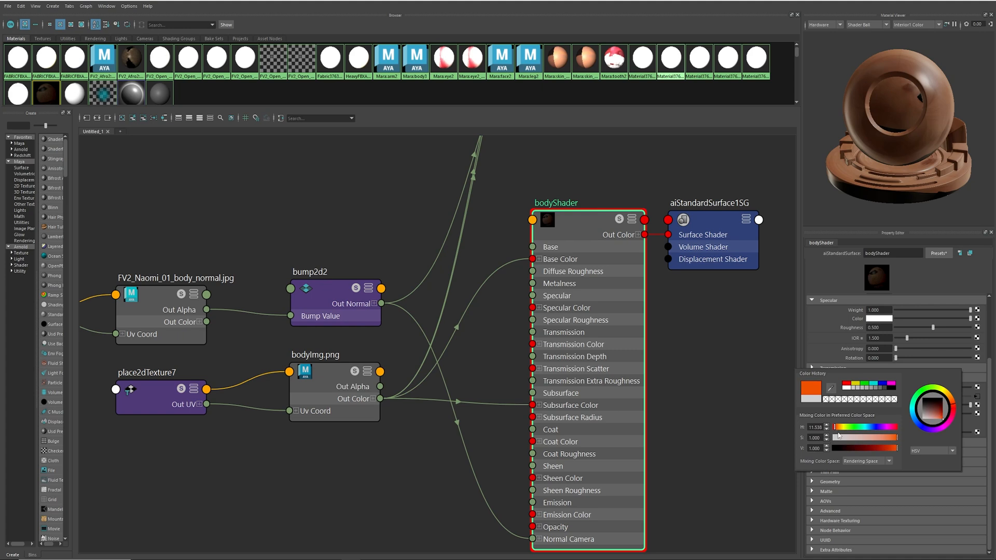
left_click(893, 448)
left_click(834, 428)
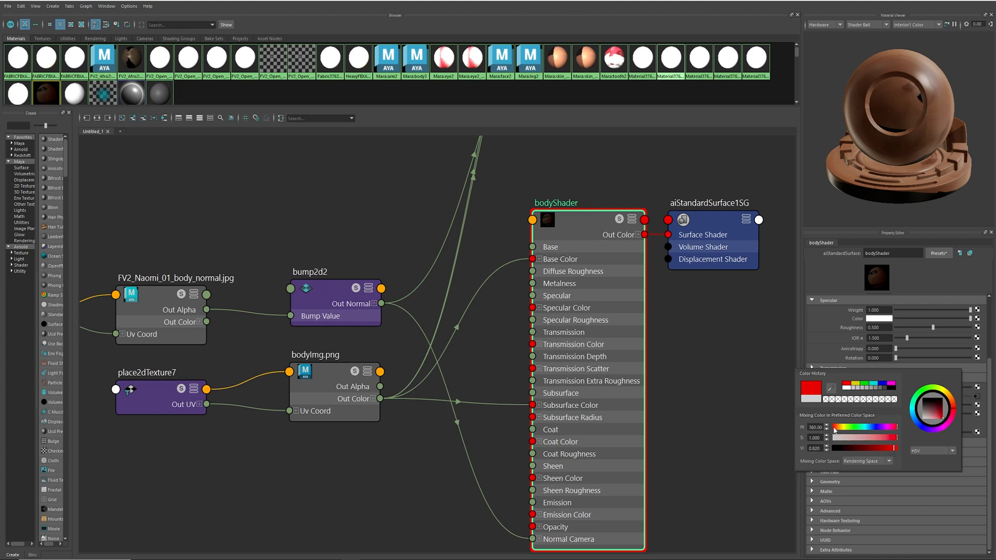
left_click(837, 428)
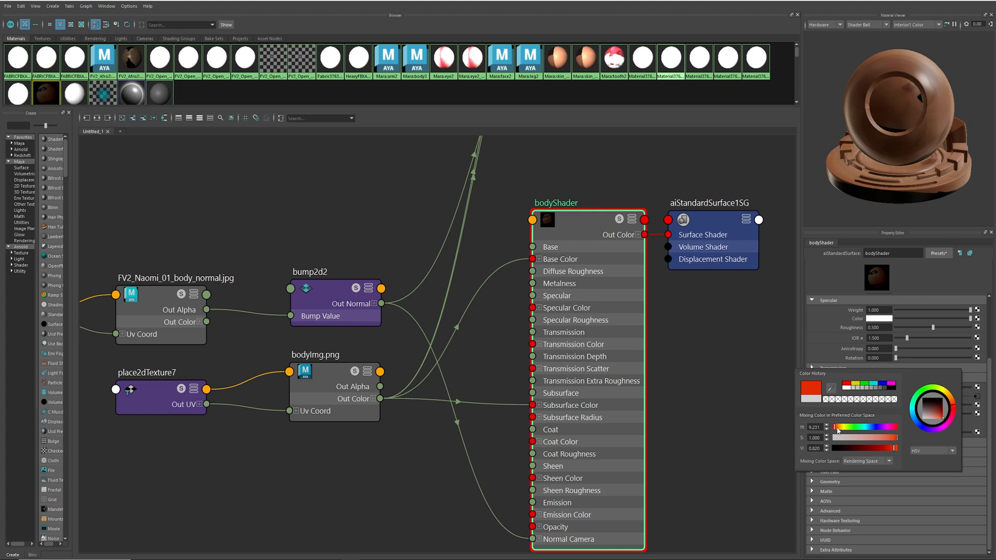
left_click(835, 427)
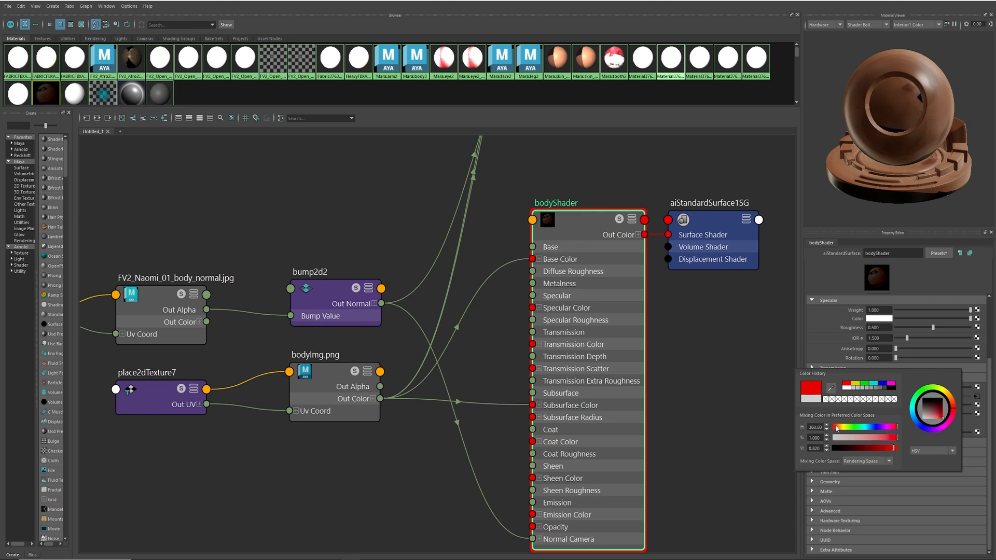
left_click(836, 428)
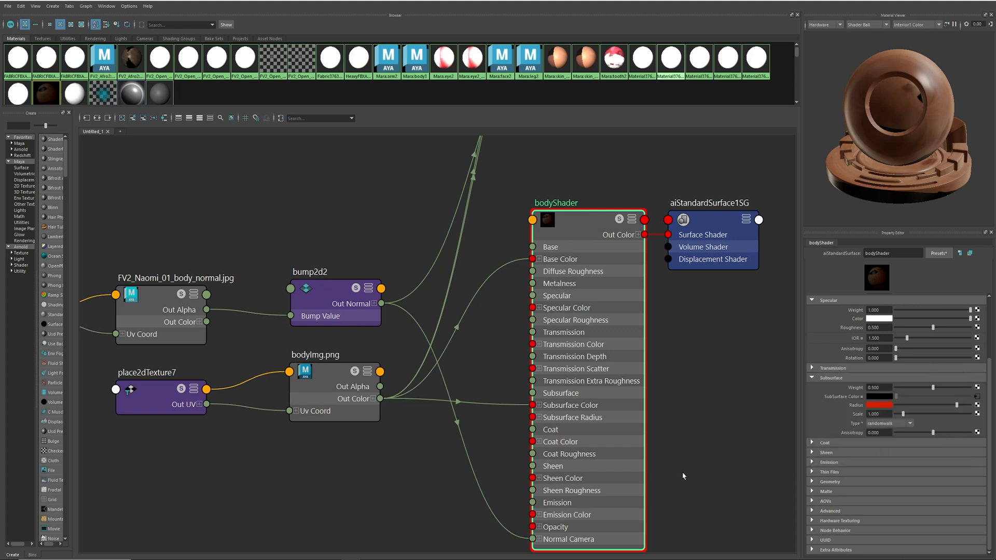
Restore Hypershade to a smaller window and place it beside the avatar's body in the viewport
middle_click_drag(665, 379, 588, 394, "alt")
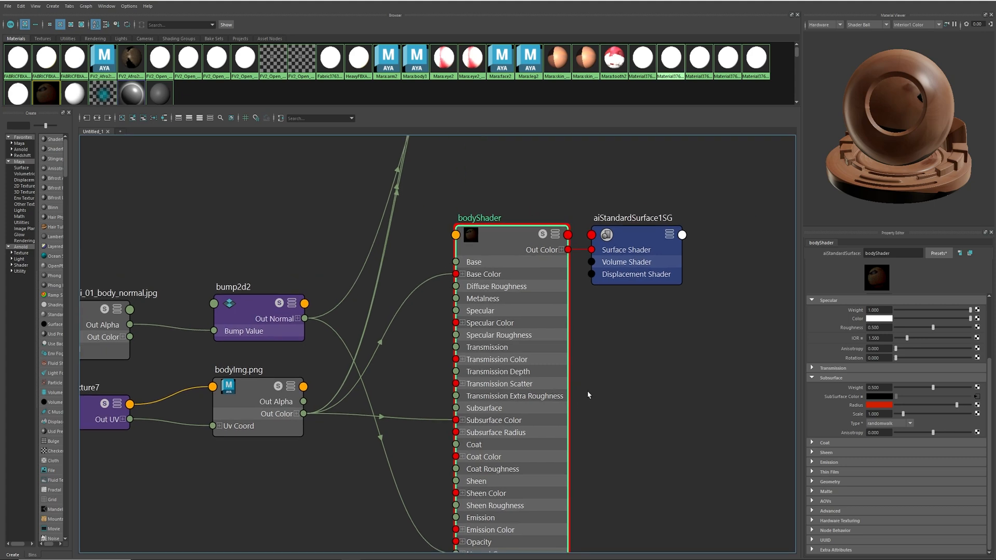
scroll(627, 377, "down", 4)
middle_click_drag(573, 228, 565, 261, "alt")
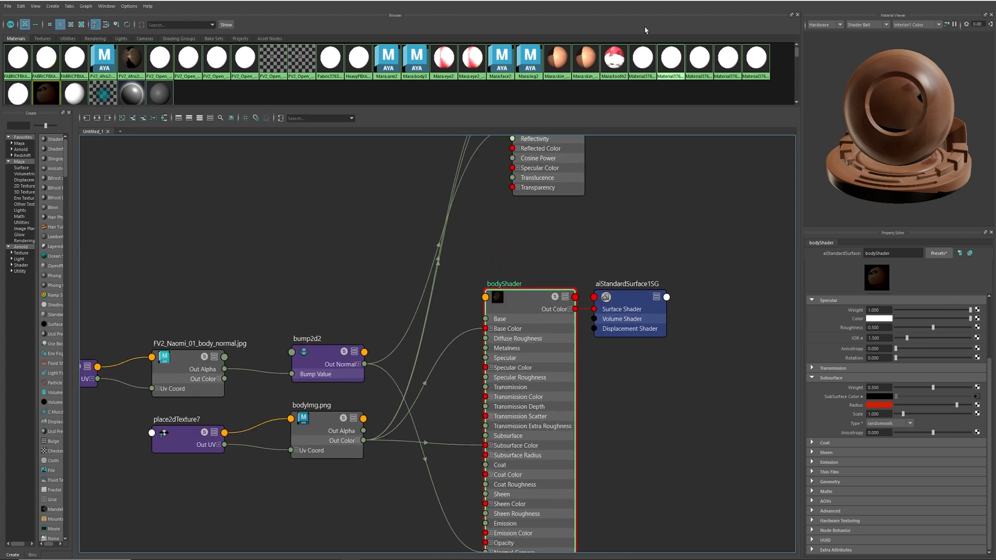
left_click_drag(668, 2, 455, 100)
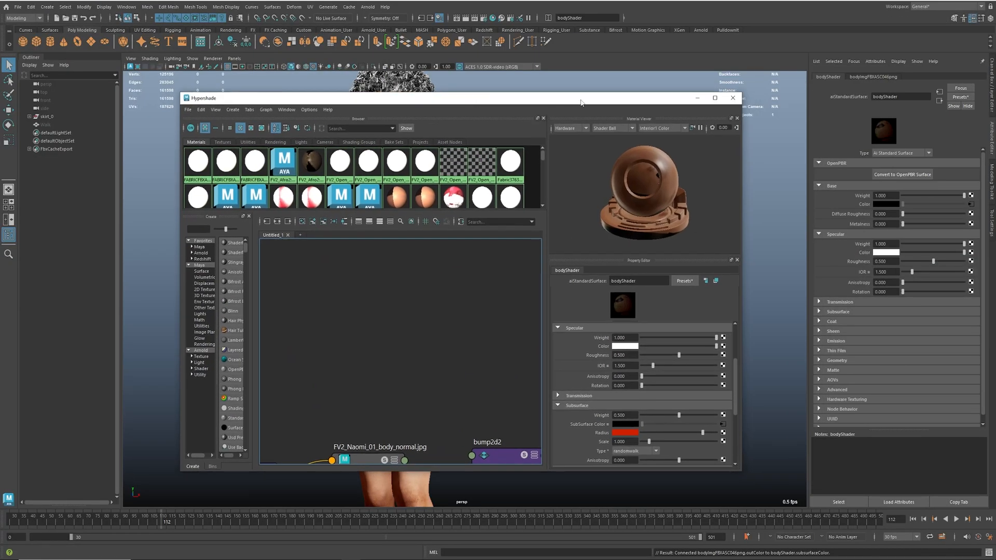
left_click_drag(580, 99, 399, 130)
middle_click_drag(578, 199, 747, 259, "alt")
right_click_drag(747, 259, 778, 270, "alt")
middle_click_drag(726, 332, 674, 223, "alt")
Select the avatar geometry that uses the body3 Phong material
left_click(316, 452)
middle_click_drag(316, 453, 305, 302, "alt")
right_click_drag(305, 302, 269, 328, "alt")
middle_click_drag(270, 327, 188, 340, "alt")
middle_click_drag(311, 317, 151, 354, "alt")
middle_click_drag(218, 290, 251, 437, "alt")
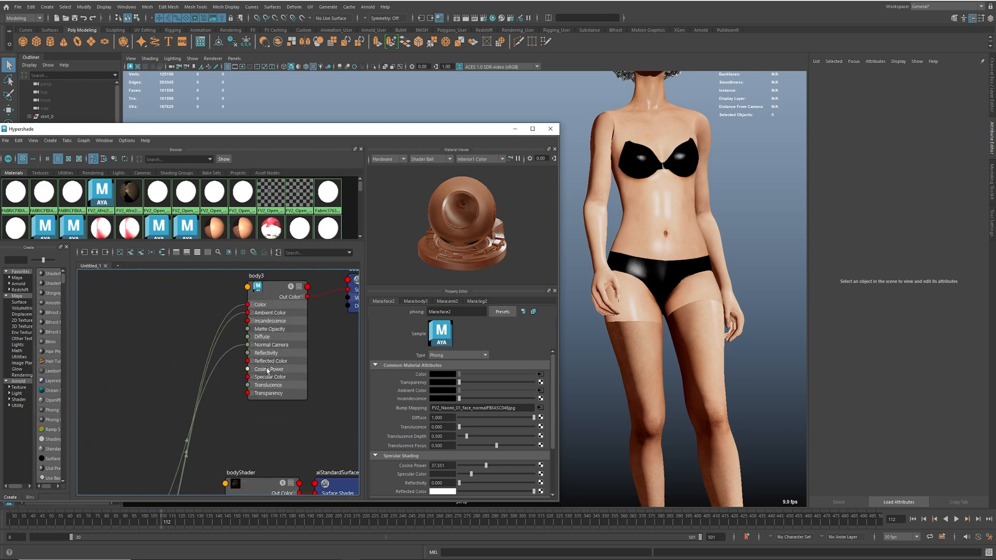
middle_click_drag(274, 309, 226, 368, "alt")
right_click(231, 346)
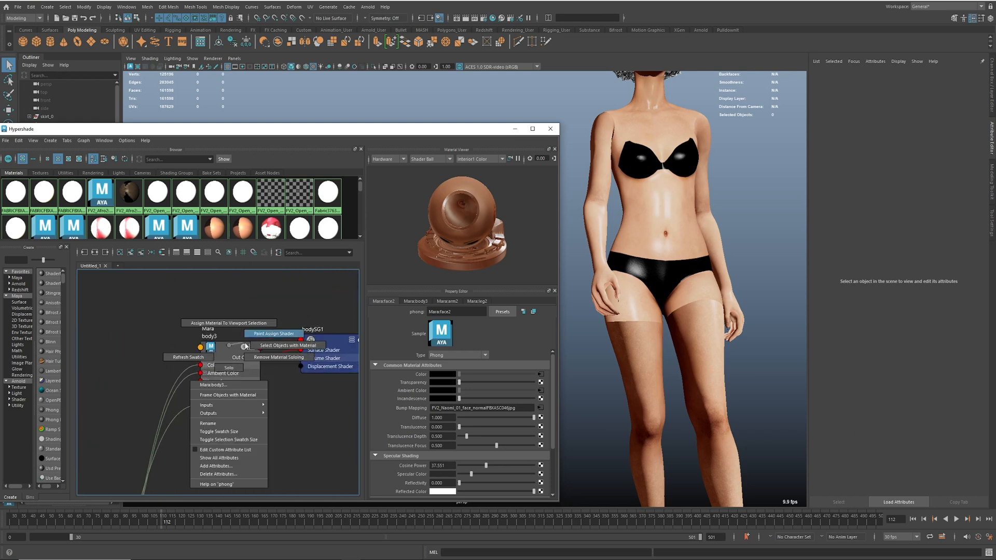
left_click(277, 348)
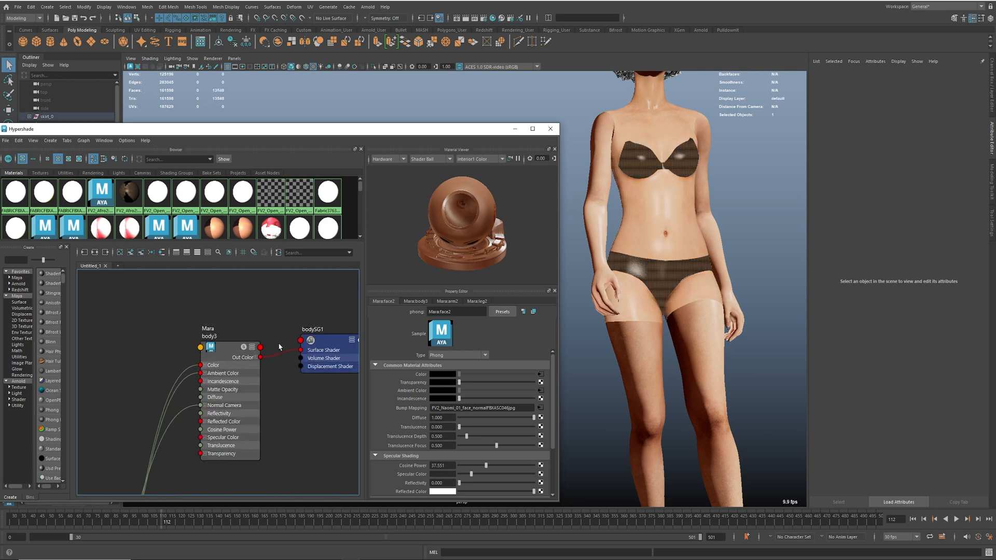
Inspect the selected body faces in wireframe display, and return the viewport to textured display
middle_click_drag(673, 238, 695, 292, "alt")
key("4")
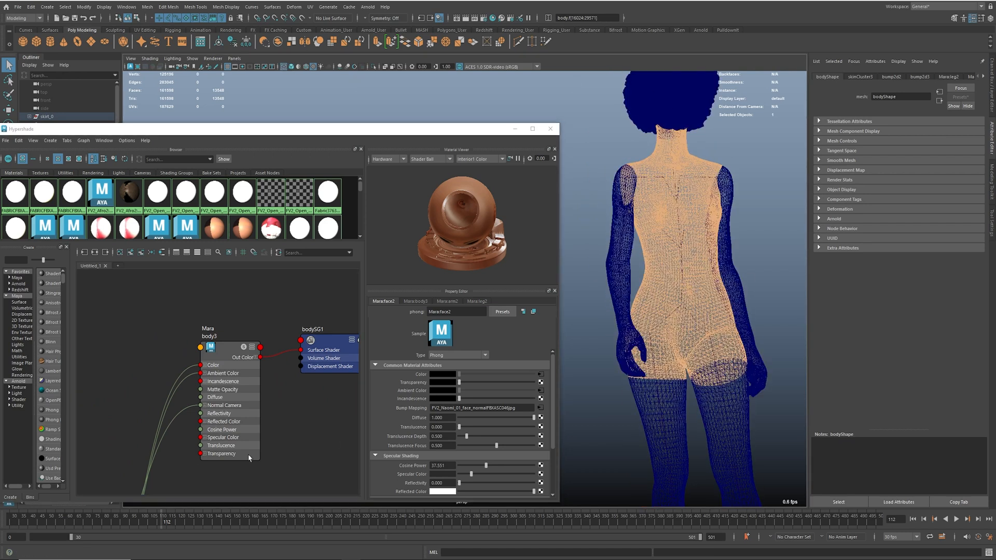
middle_click_drag(282, 458, 275, 330, "alt")
key("6")
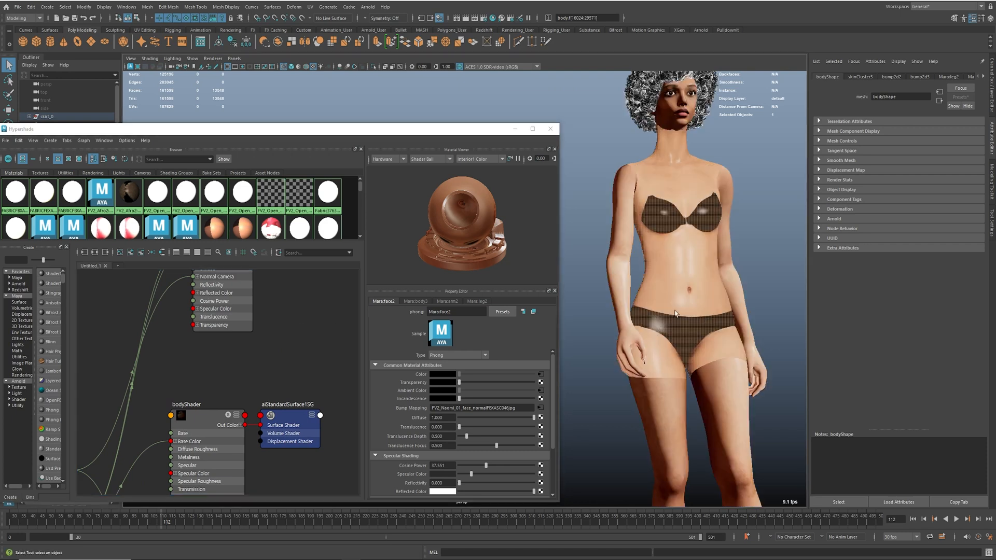
Assign the bodyShader material to the selected body faces
mouse_move(231, 384)
middle_mouse_down("alt")
mouse_move(240, 284)
mouse_move(272, 482)
mouse_move(285, 496)
middle_mouse_up("alt")
mouse_move(249, 362)
right_mouse_down()
mouse_move(270, 350)
mouse_move(263, 341)
right_mouse_up()
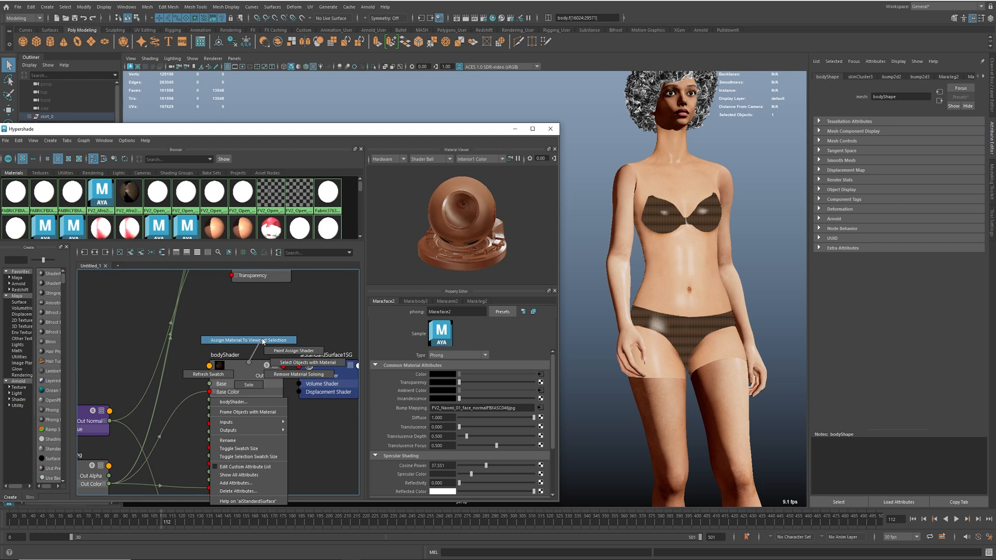
right_click_drag(263, 341, 261, 341)
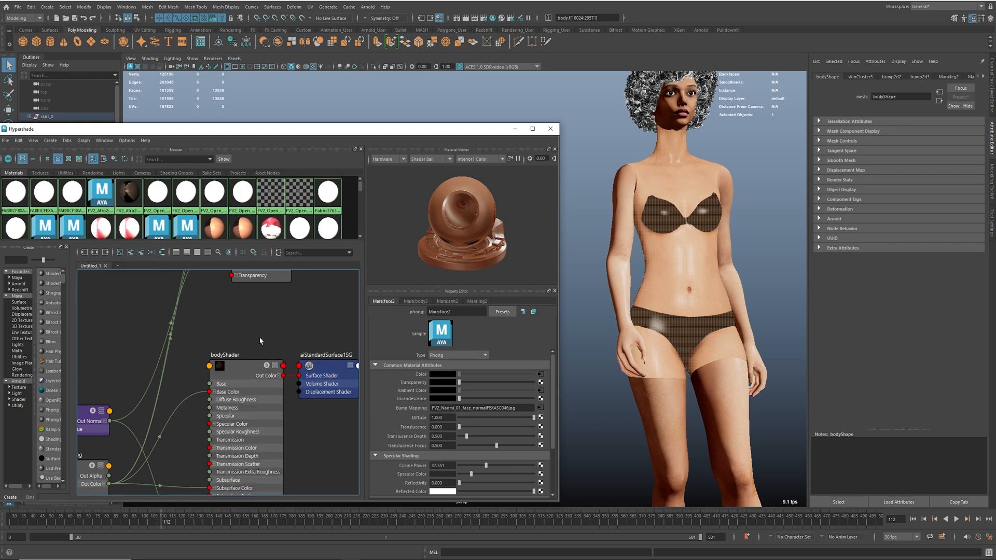
Delete the replaced body3 Phong material and its bodySG1 shading group from the node graph
left_click(737, 293)
left_click_drag(728, 310, 742, 309, "alt")
middle_click_drag(721, 321, 735, 289, "alt")
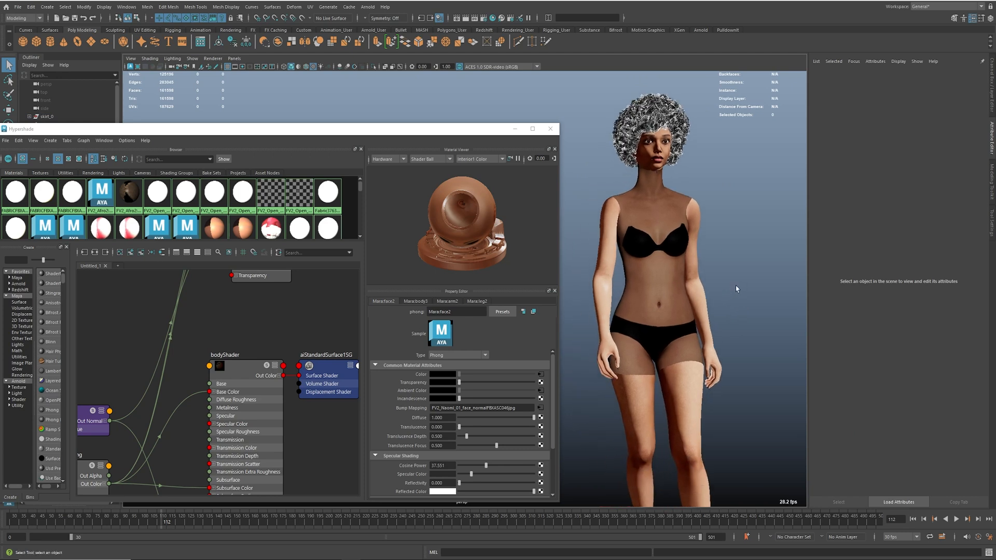
scroll(259, 366, "down", 8)
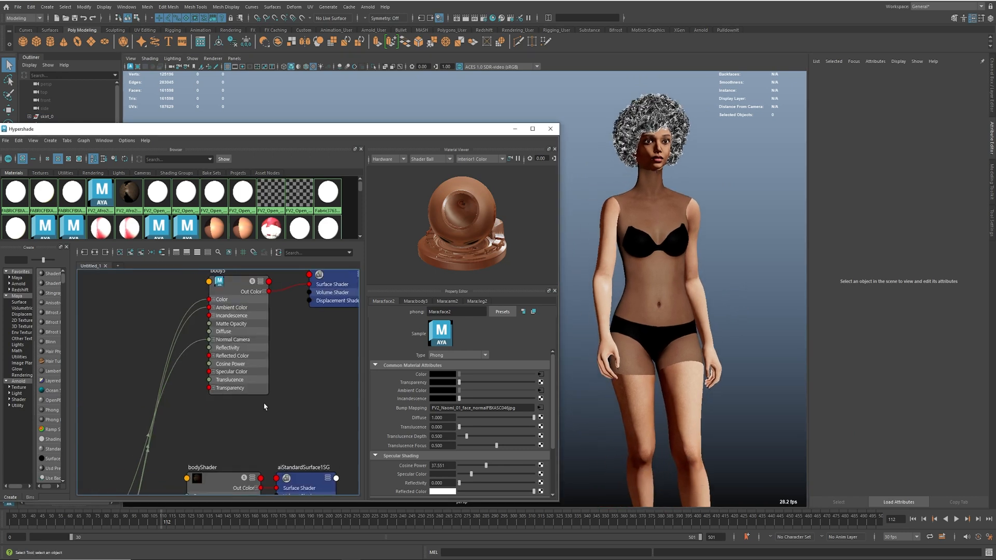
middle_click_drag(259, 366, 216, 386, "alt")
left_click_drag(151, 303, 301, 415)
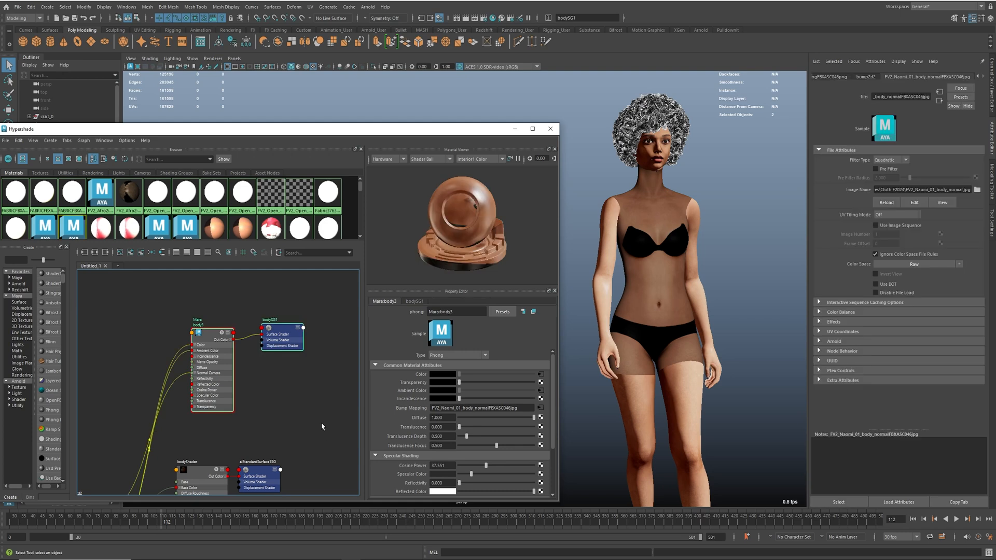
key("Delete")
Graph the shading network of the avatar's arm2 Phong material
middle_click_drag(214, 484, 286, 350, "alt")
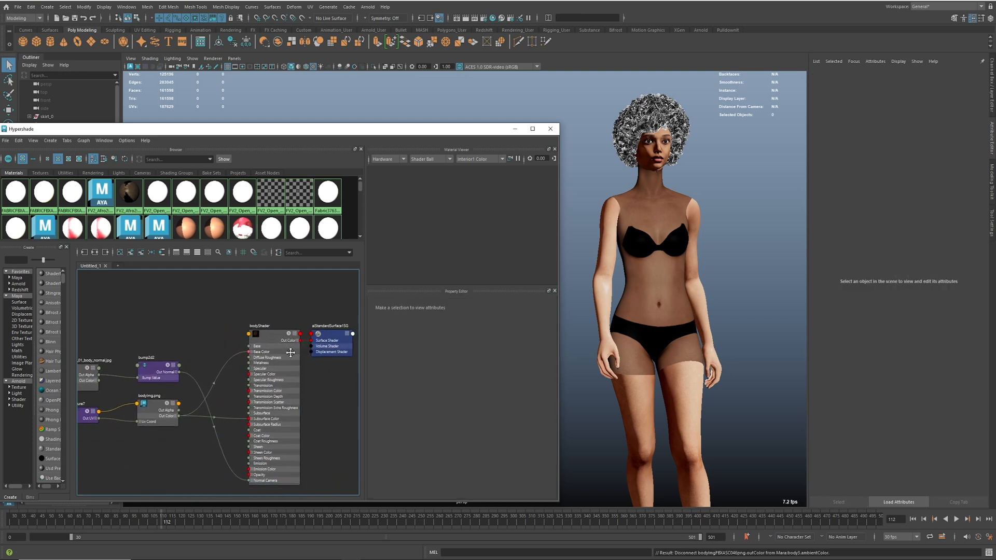
scroll(192, 213, "down", 2)
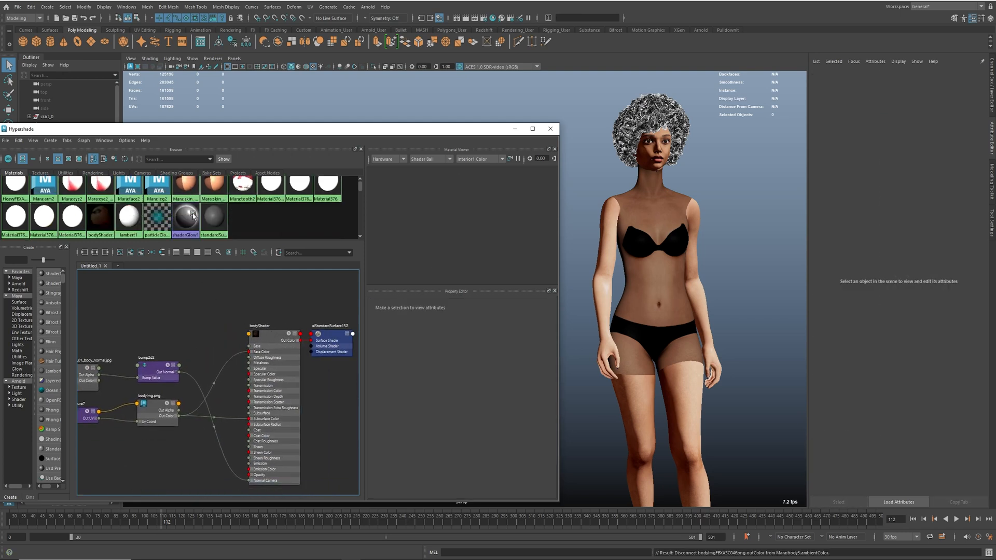
right_click(45, 191)
right_click(45, 192)
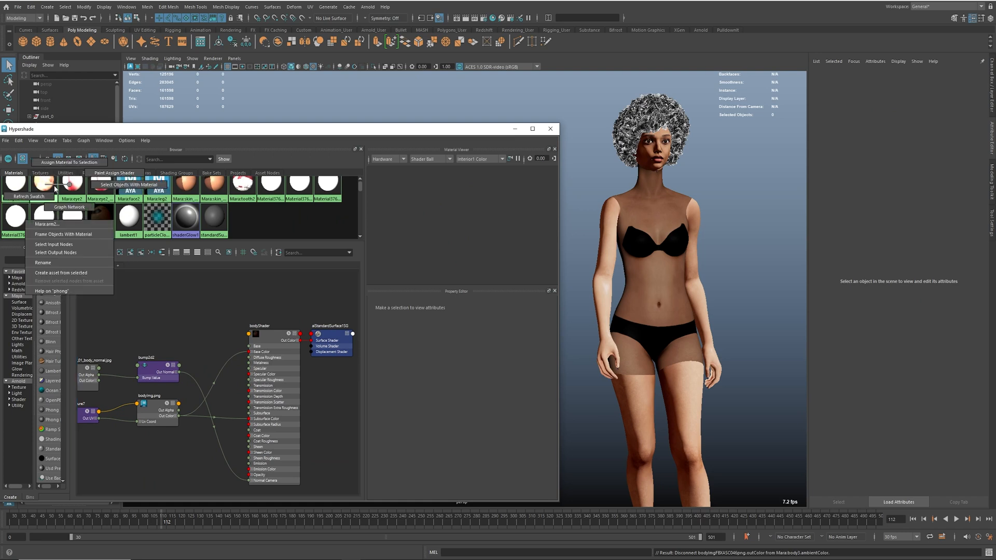
left_click(69, 211)
Create an aiStandardSurface material below the arm2 network in the node graph
middle_click_drag(242, 391, 208, 322, "alt")
key("Tab")
type("aist")
key("Down")
key("Down")
key("Return")
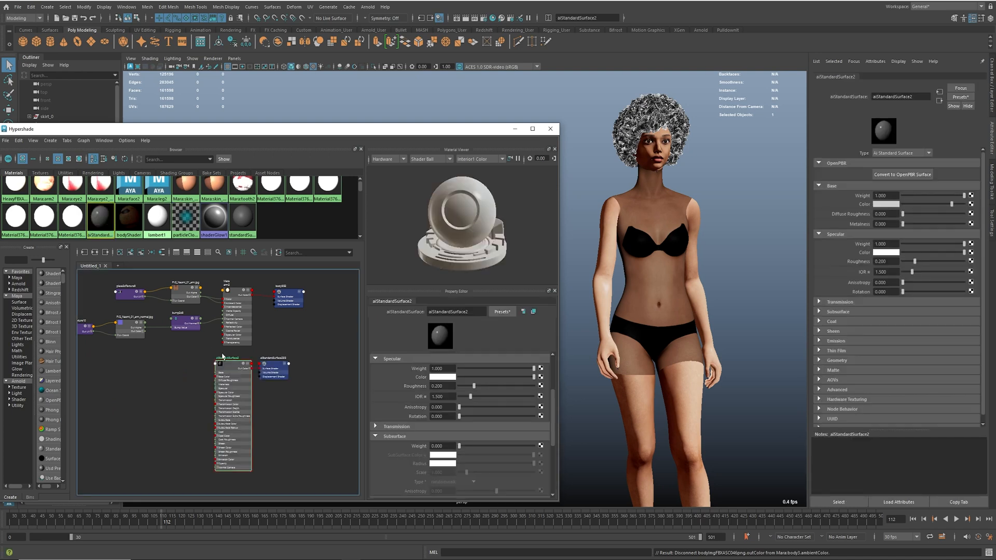
left_click(222, 357)
Maximize Hypershade and rename the new aiStandardSurface material as armShader
left_click(533, 129)
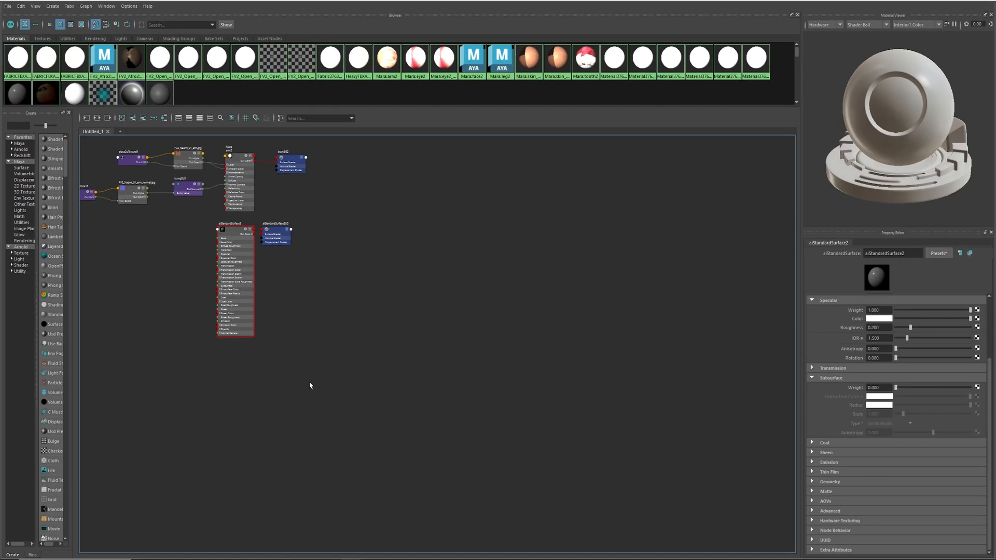
middle_click_drag(208, 205, 451, 343, "alt")
right_click_drag(451, 342, 572, 384, "alt")
middle_click_drag(573, 384, 511, 345, "alt")
left_click(473, 387)
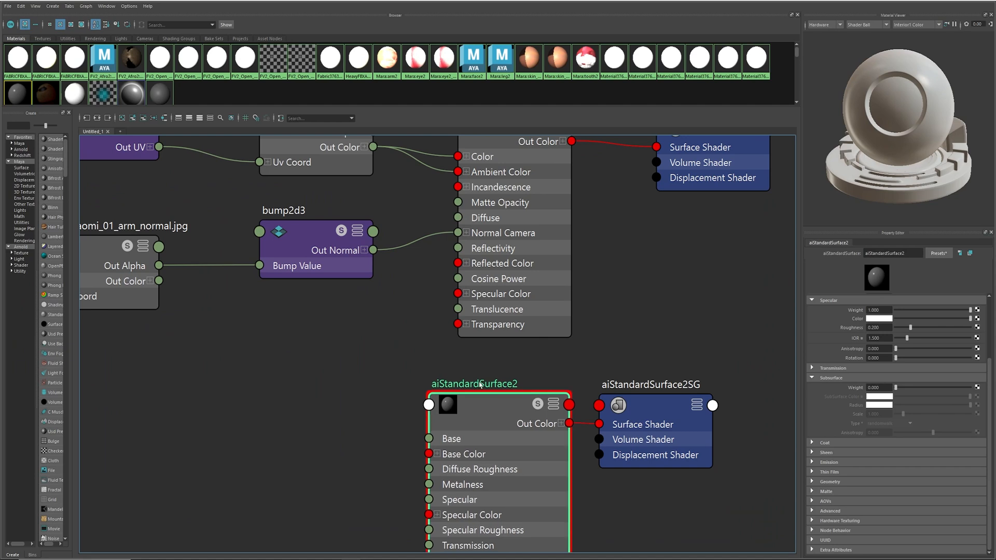
double_click(481, 385)
type("armShader")
key("Return")
Move the arm's texture, placement and bump nodes down beside armShader
scroll(489, 381, "down", 5)
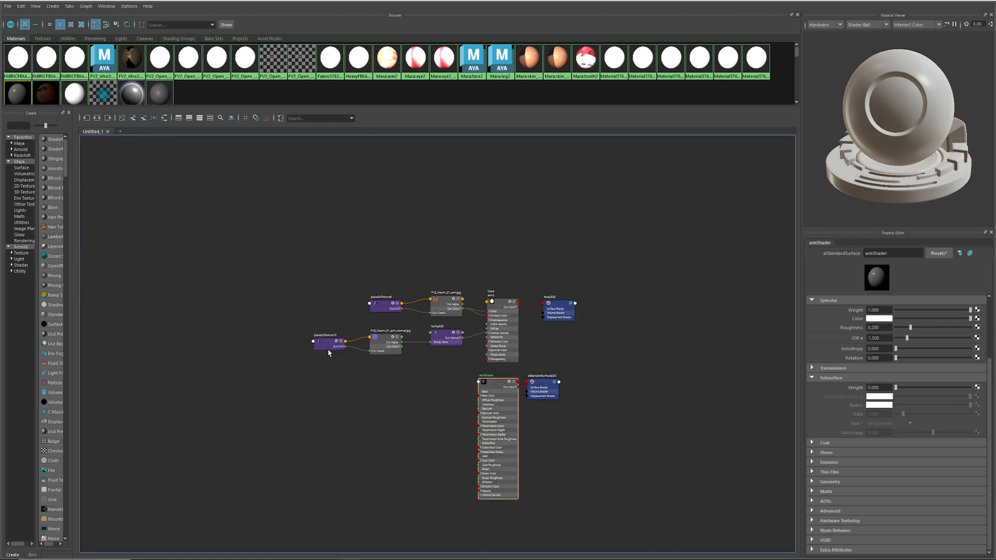
left_click_drag(270, 241, 441, 389)
left_click_drag(456, 350, 456, 456)
middle_click_drag(456, 455, 472, 407, "alt")
Set the FV2_Naomi_01_arm_normal.jpg texture's color space to Raw, with Ignore Color Space File Rules enabled
scroll(418, 402, "up", 7)
left_click(338, 351)
left_click(345, 438)
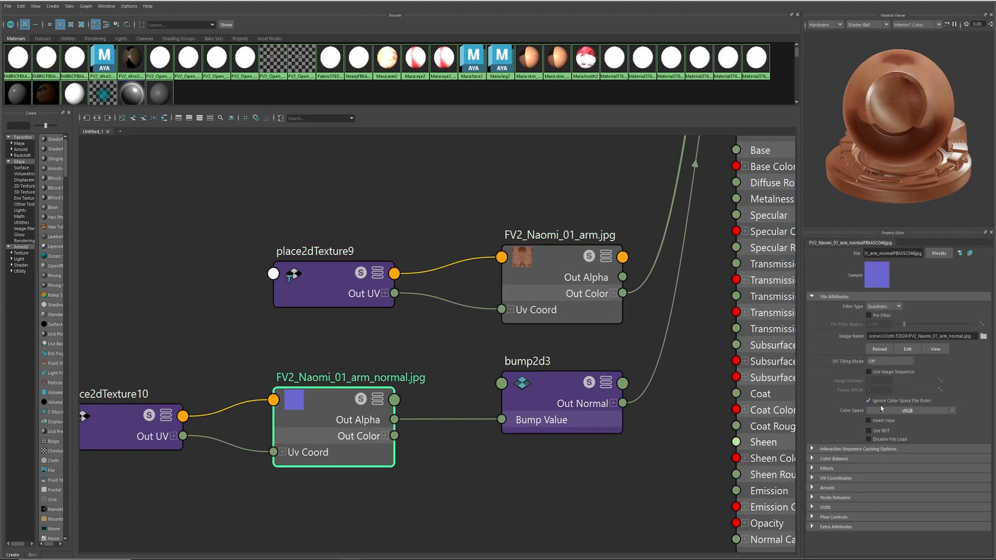
left_click(881, 410)
mouse_move(909, 428)
left_click(965, 428)
Connect bump2d3 to armShader's Normal Camera, and the FV2_Naomi_01_arm.jpg color output to its Subsurface Color and Base Color
middle_click_drag(697, 378, 523, 235, "alt")
left_click_drag(446, 262, 561, 398)
middle_click_drag(591, 149, 492, 324, "alt")
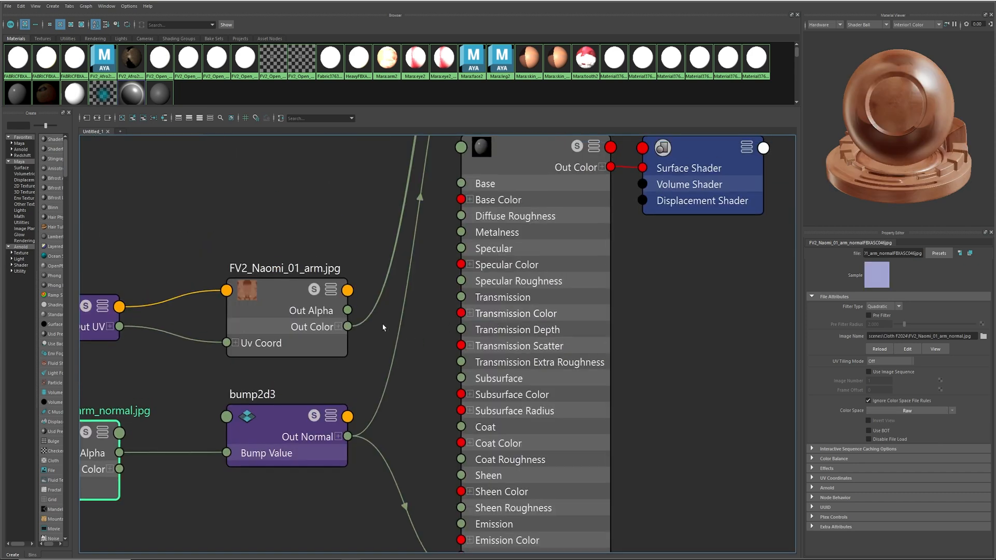
left_click_drag(348, 326, 461, 395)
left_click_drag(348, 327, 461, 199)
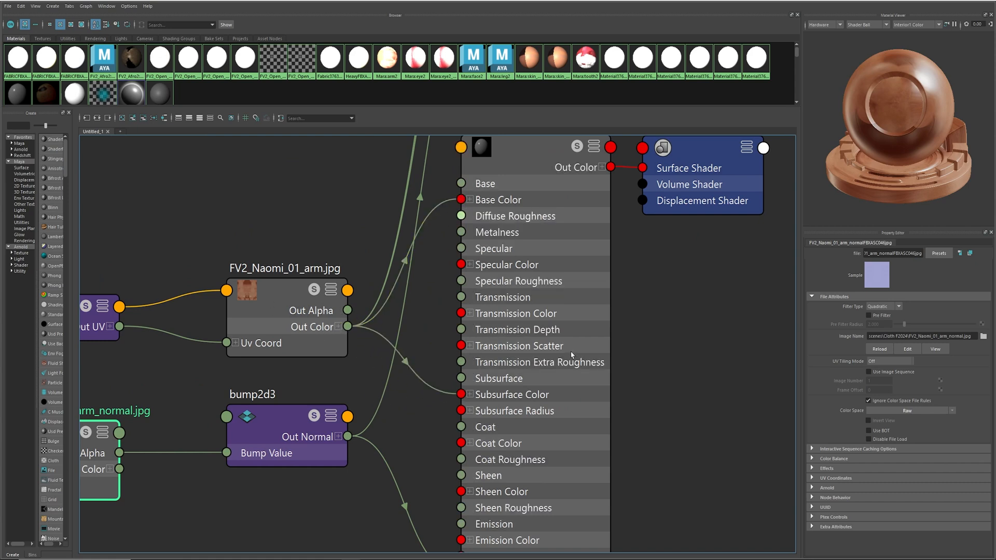
Set armShader's specular roughness to 0.5
scroll(573, 356, "down", 2)
left_click(496, 235)
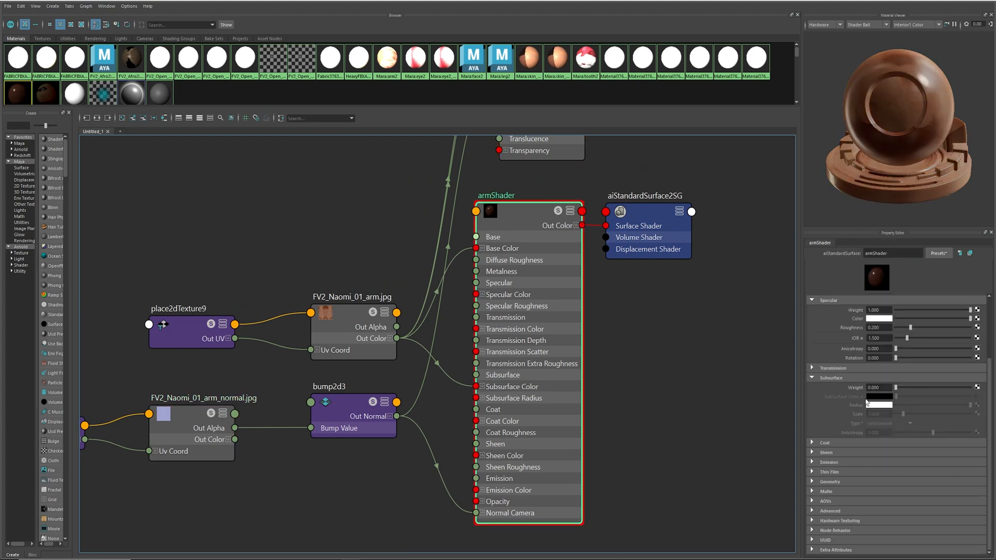
double_click(881, 328)
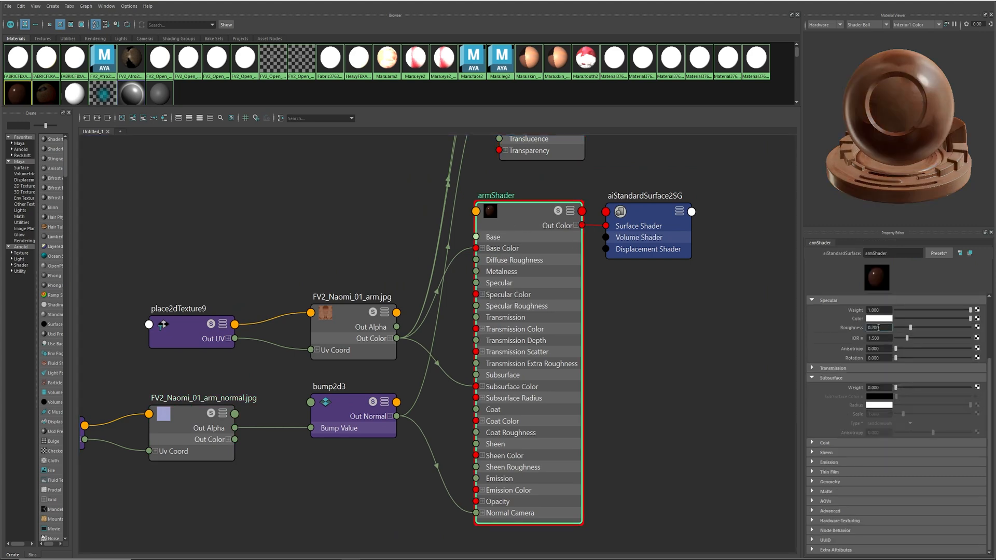
type("0.5")
key("Return")
Set armShader's subsurface weight to 0.5 and its subsurface radius to the red from the color history
double_click(880, 388)
type("0.5")
key("Return")
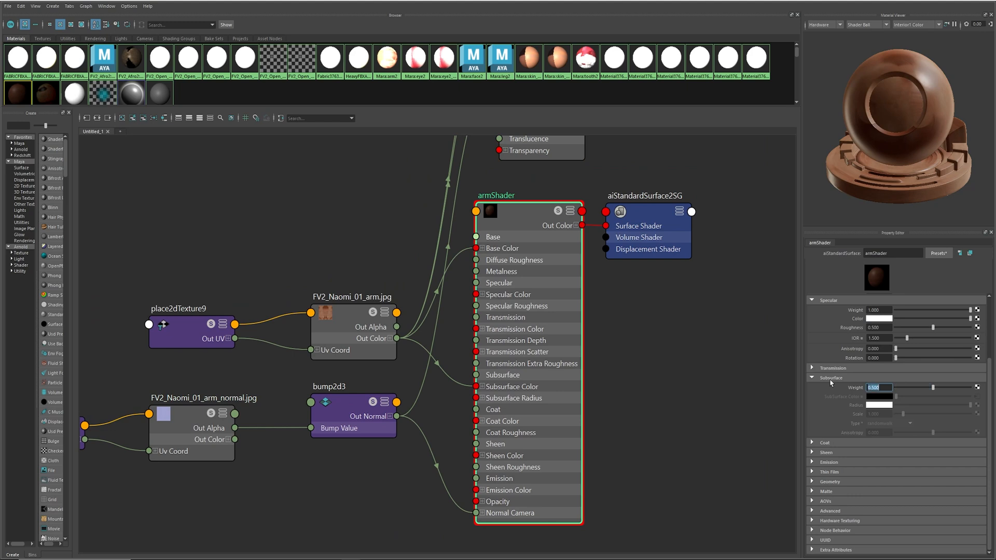
left_click(884, 405)
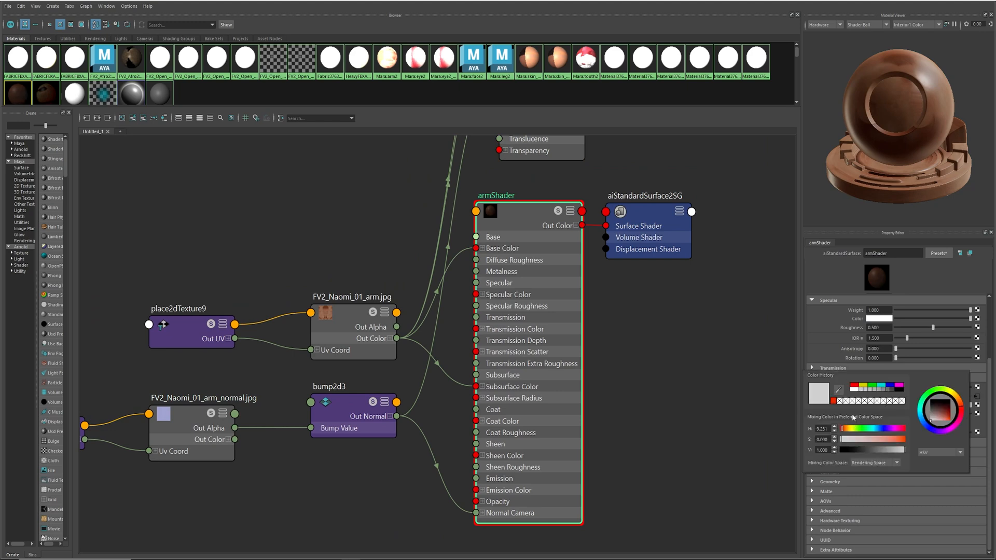
left_click(834, 403)
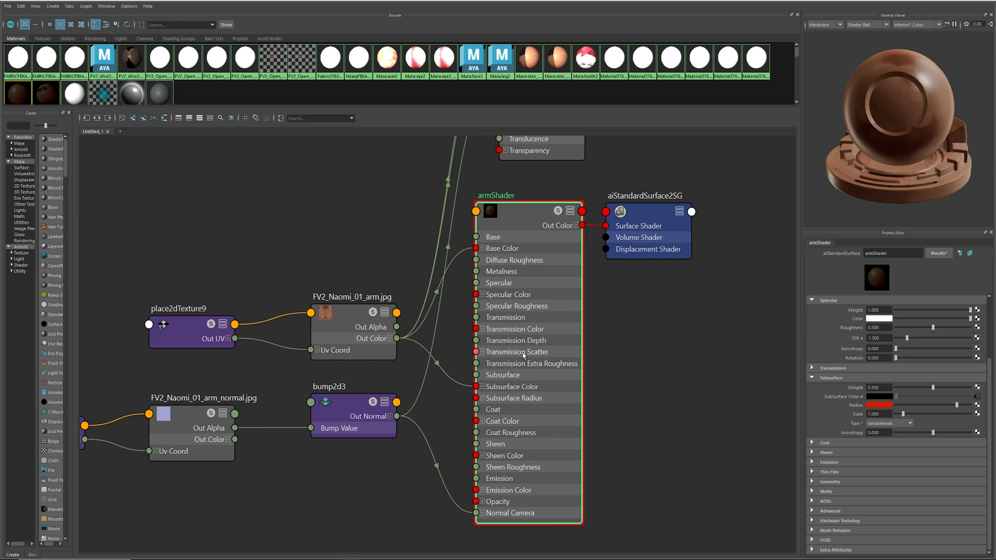
Shrink the Hypershade window beside the avatar and select the geometry that uses the arm2 Phong material
right_click_drag(635, 335, 617, 322, "alt")
left_click_drag(766, 0, 312, 94)
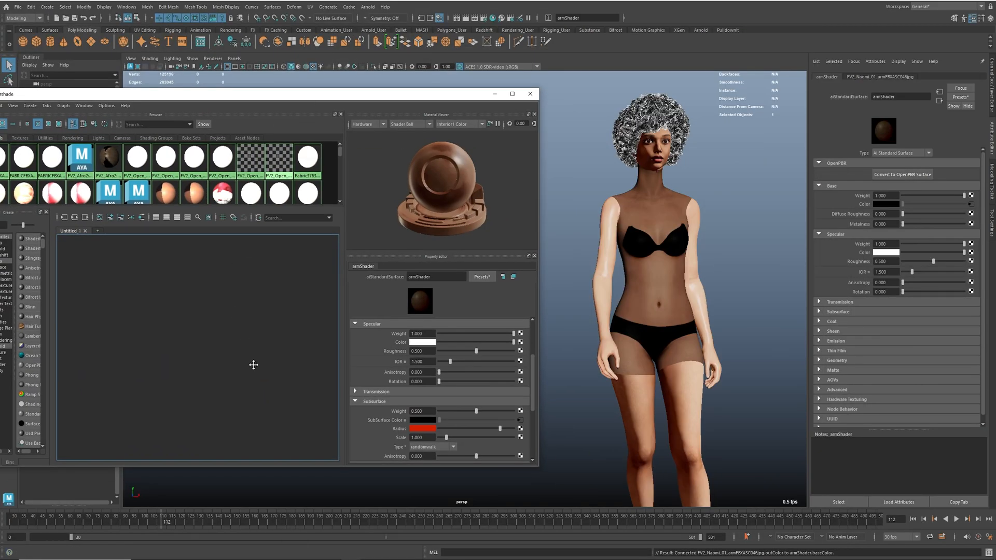
middle_click_drag(236, 332, 235, 461, "alt")
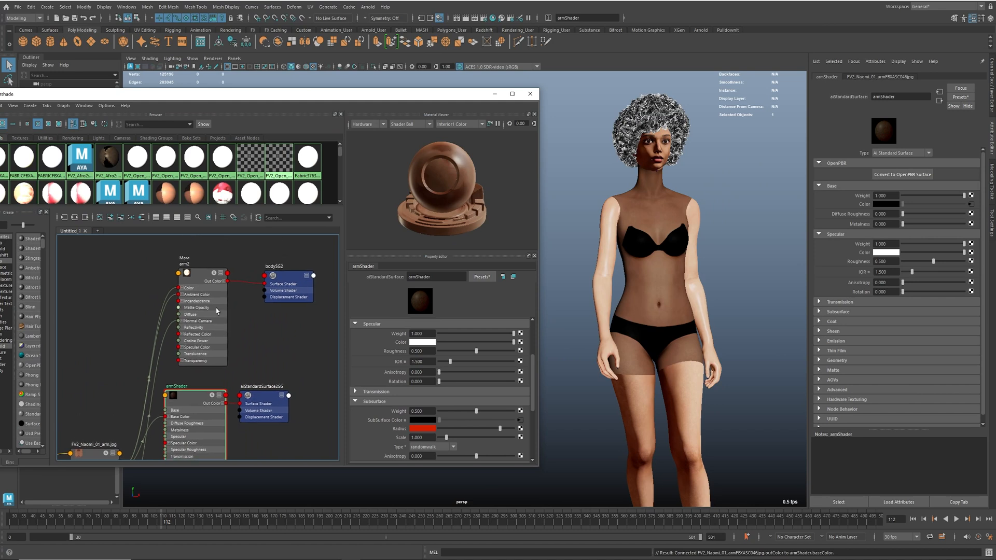
right_click(205, 273)
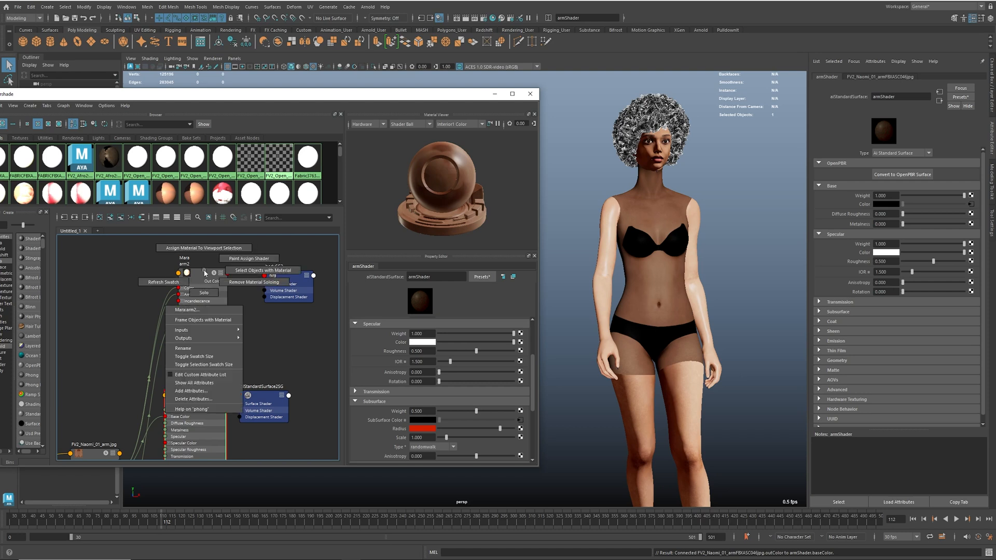
left_click(263, 270)
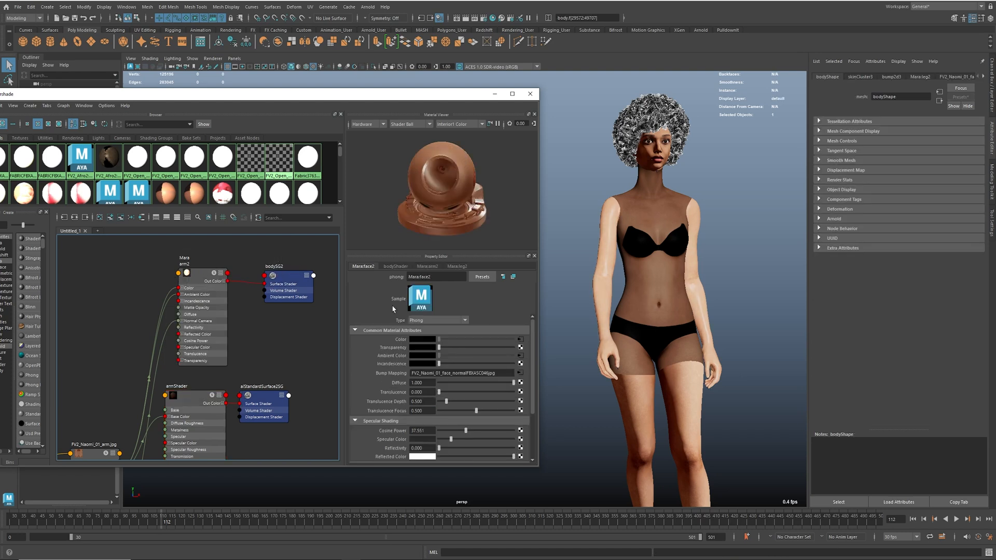
Check the selected arm faces in wireframe, return to textured display, and assign armShader to them
key("4")
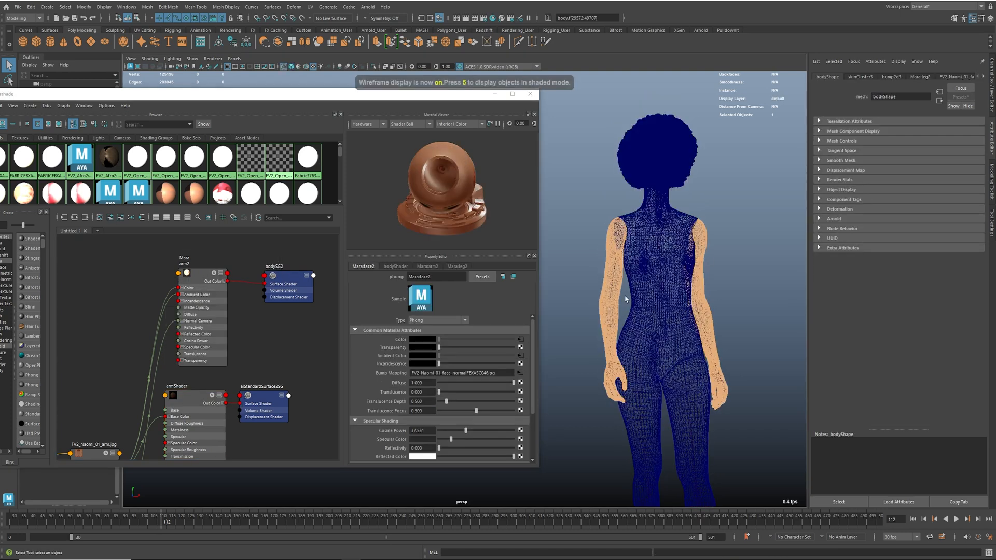
key("6")
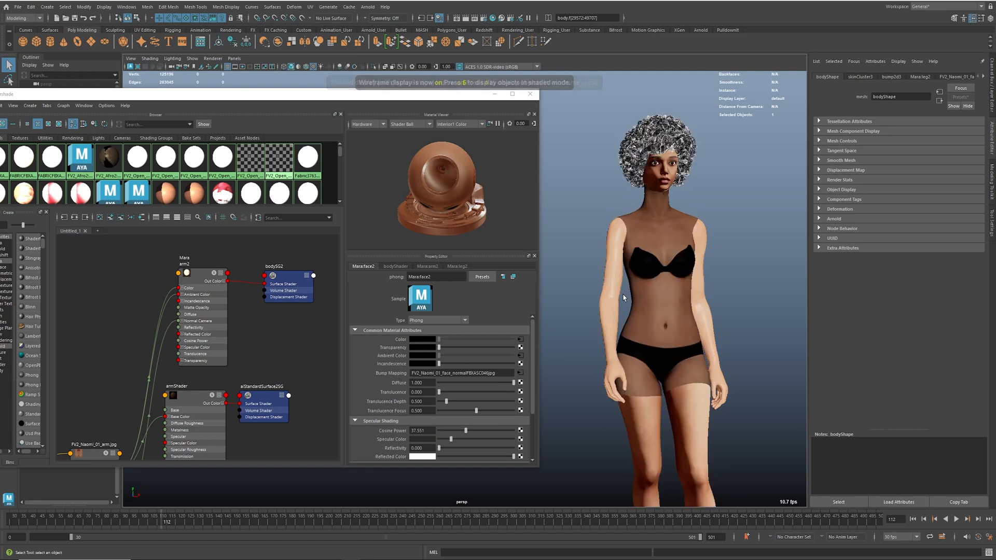
middle_click_drag(189, 408, 193, 386, "alt")
right_click(204, 371)
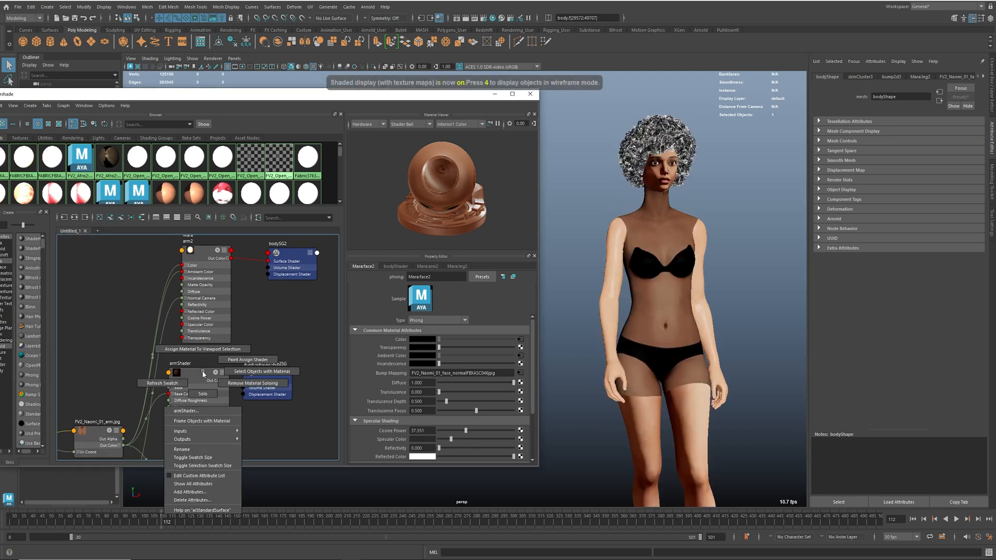
left_click(215, 351)
Delete the replaced arm2 Phong material and its bodySG2 shading group from the node graph
middle_click_drag(215, 355, 185, 405, "alt")
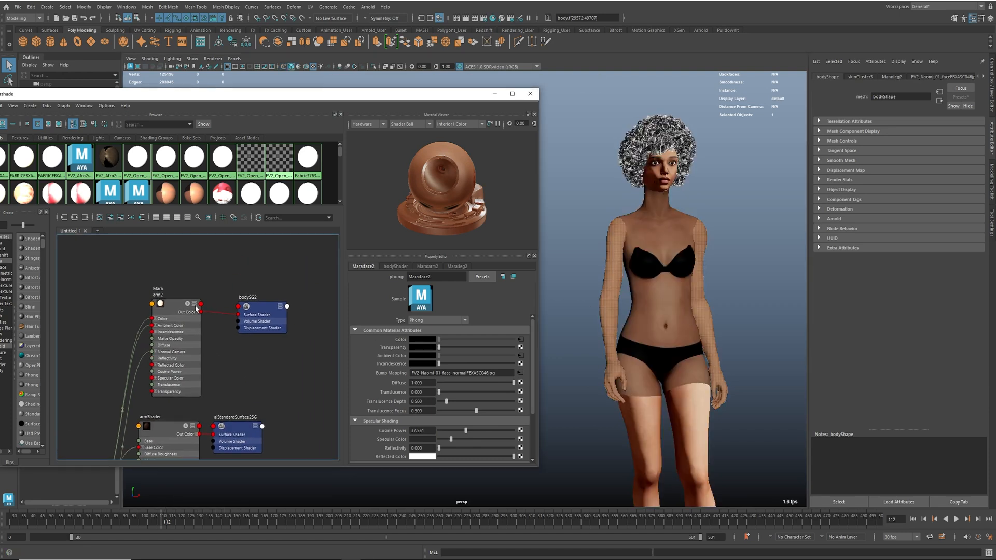
left_click_drag(313, 388, 148, 284)
key("Delete")
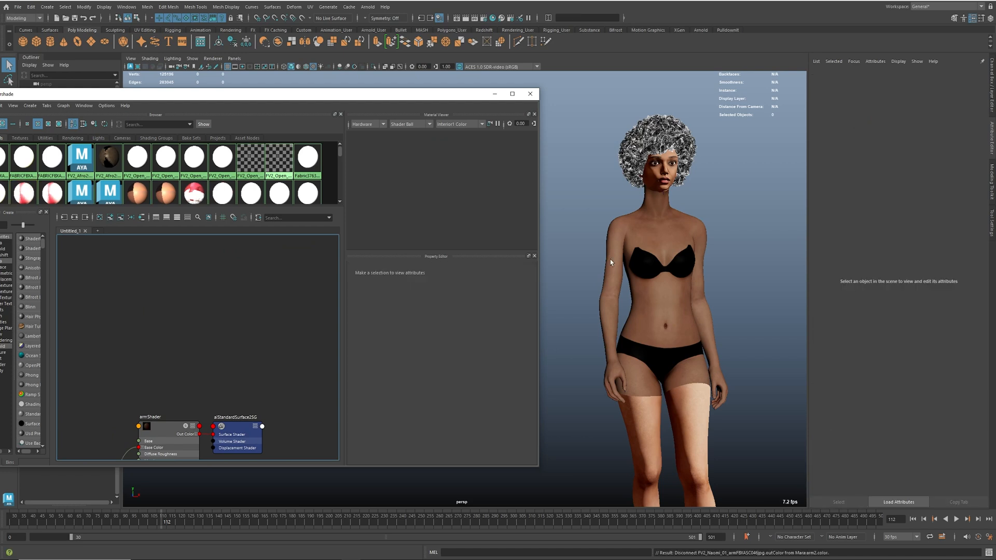
Graph the shading network of the avatar's leg2 Phong material
scroll(611, 262, "up", 2)
middle_click_drag(223, 391, 251, 308, "alt")
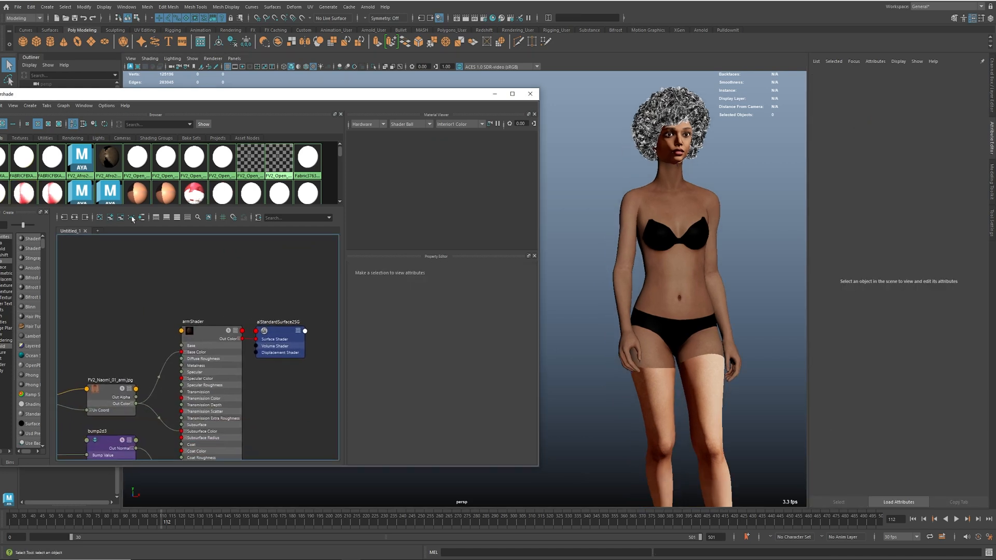
scroll(132, 180, "down", 3)
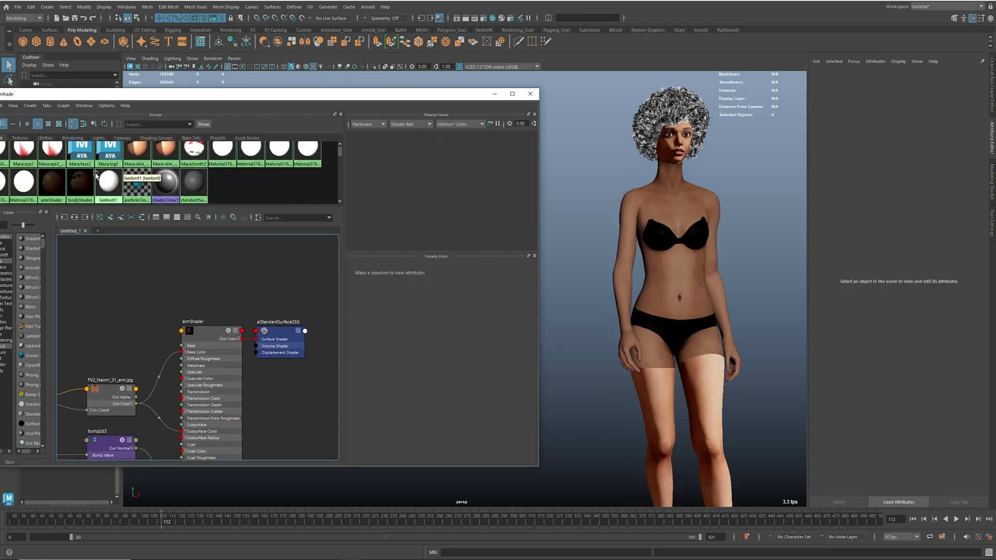
right_click(109, 155)
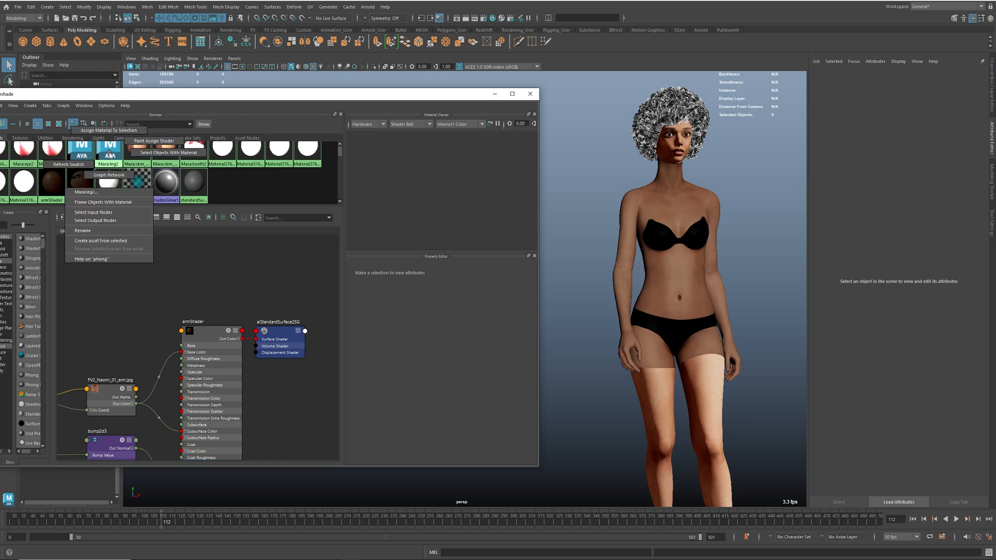
left_click(99, 205)
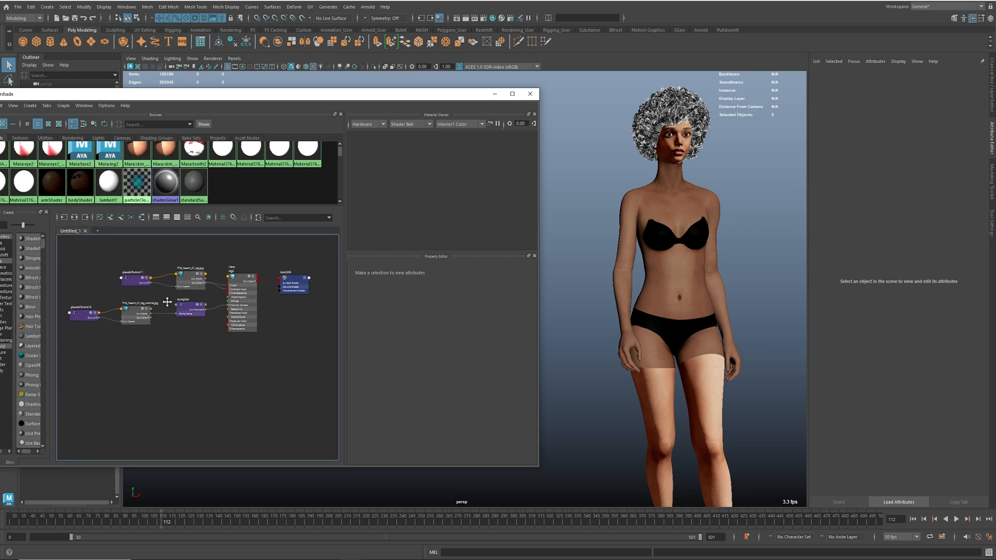
Create an aiStandardSurface material and place it with its shading group below the leg2 network
key("Tab")
type("aist")
key("Down")
key("Down")
key("Return")
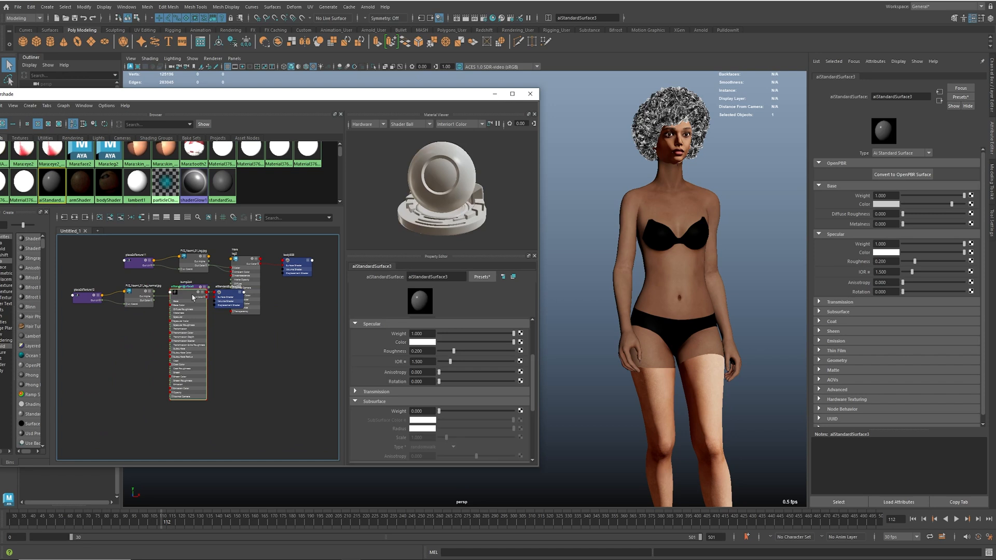
left_click(234, 294, "shift")
left_click_drag(195, 297, 250, 342)
Rename the new aiStandardSurface material as legShader
scroll(249, 344, "up", 2)
double_click(258, 330)
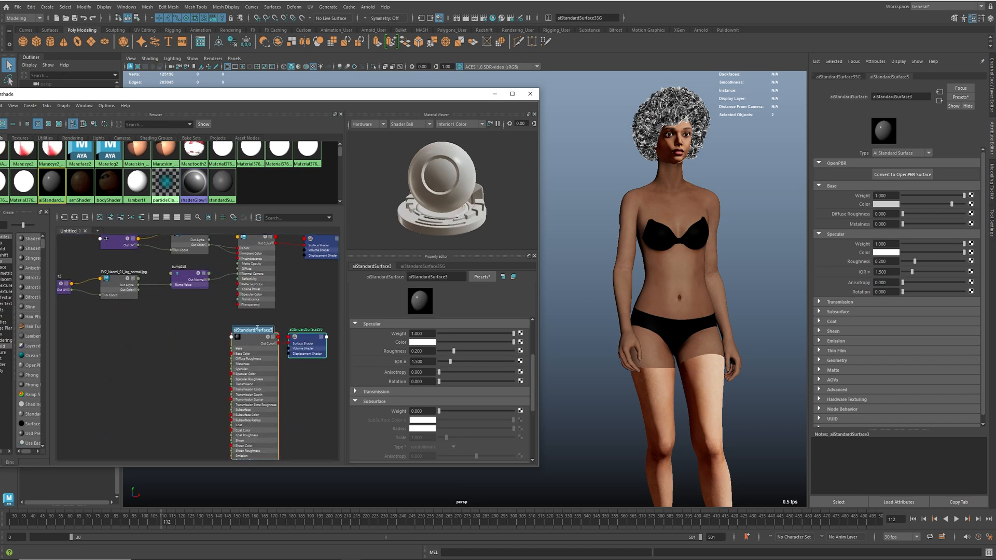
type("legShader")
key("Return")
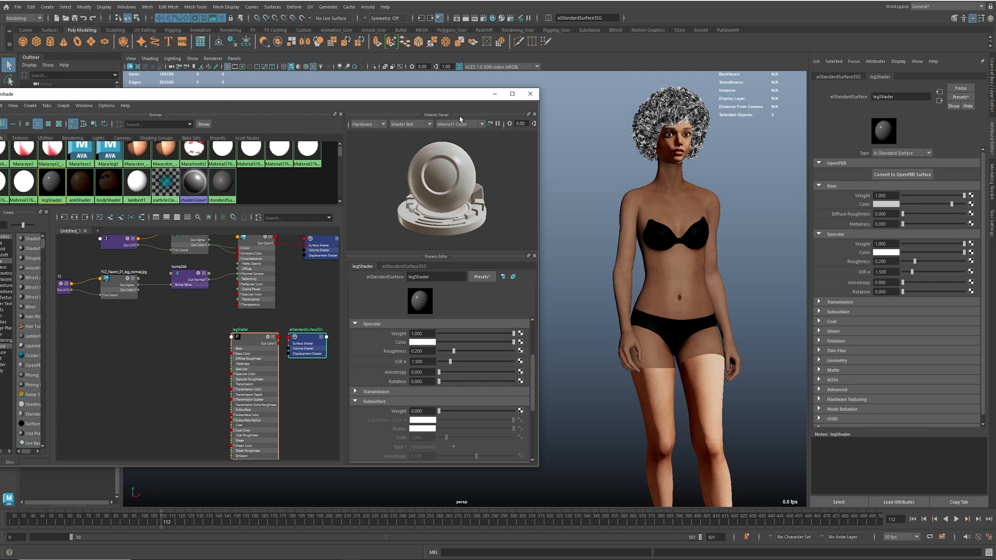
Maximize Hypershade and move the leg's texture, placement and bump nodes down beside legShader
left_click(512, 94)
scroll(467, 283, "up", 3)
scroll(467, 283, "down", 1)
middle_click_drag(467, 283, 515, 356, "alt")
left_click_drag(160, 172, 398, 297)
left_click_drag(398, 217, 372, 398)
left_click_drag(138, 149, 416, 351)
left_click_drag(402, 185, 395, 374)
Connect the FV2_Naomi_01_leg.jpg color output to legShader's Base Color and Subsurface Color
middle_click_drag(434, 374, 392, 332, "alt")
scroll(404, 363, "up", 3)
left_click(370, 277)
left_click_drag(392, 344, 454, 294)
left_click_drag(391, 344, 454, 439)
Override FV2_Naomi_01_leg_normal.jpg's color space rules with Raw and connect bump2d4's normal output to legShader's Normal Camera
middle_click_drag(422, 444, 408, 390, "alt")
left_click(161, 374)
left_click(868, 401)
left_click(891, 410)
mouse_move(900, 430)
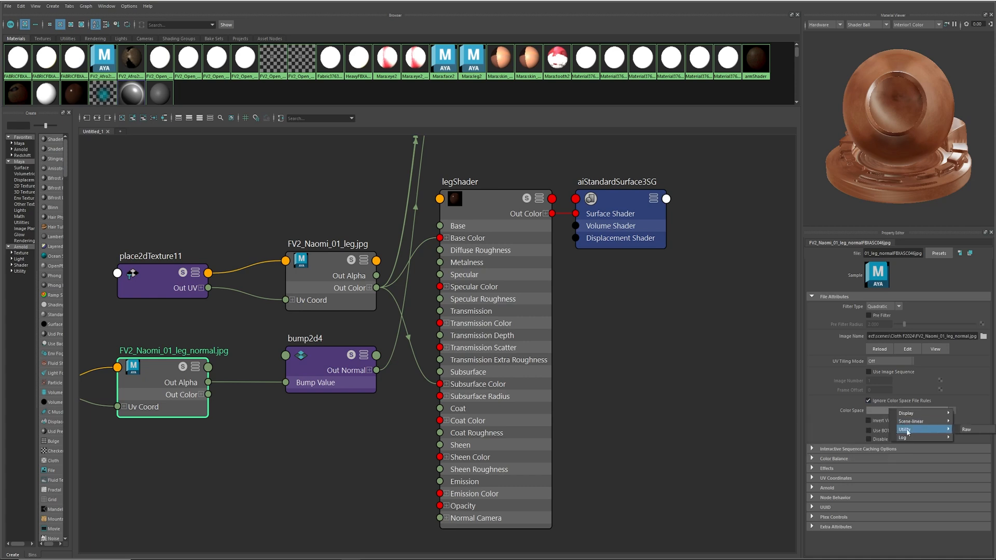
left_click(965, 429)
left_click_drag(376, 370, 440, 517)
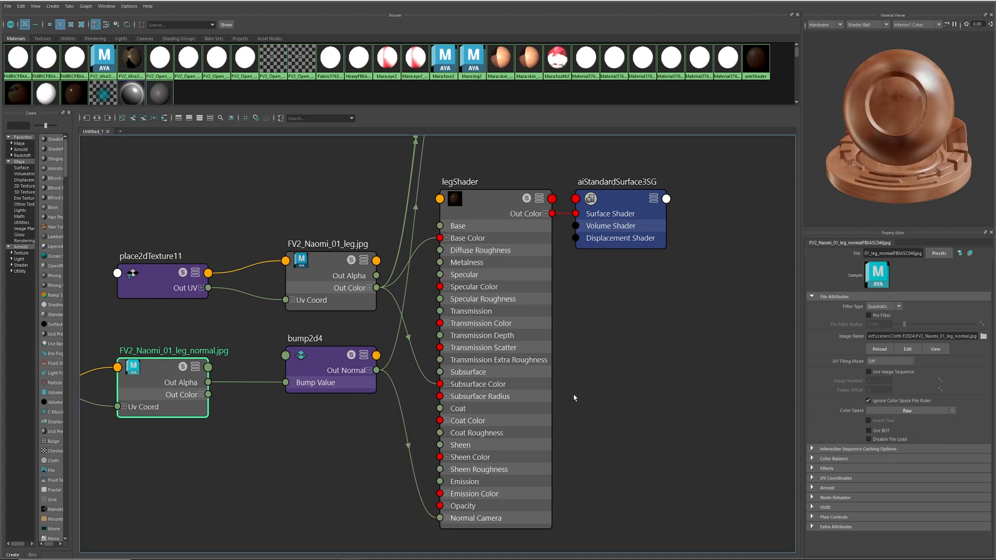
Set legShader's Specular Roughness to 0.5 and open its Subsurface Weight for editing
scroll(574, 398, "down", 1)
middle_click_drag(574, 398, 518, 418, "alt")
left_click(455, 242)
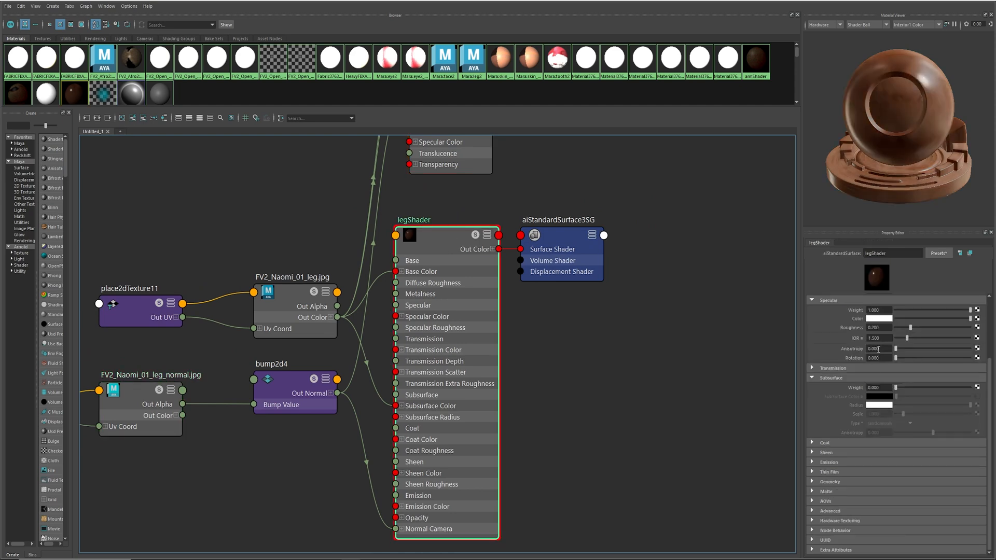
left_click(884, 329)
type("0.5")
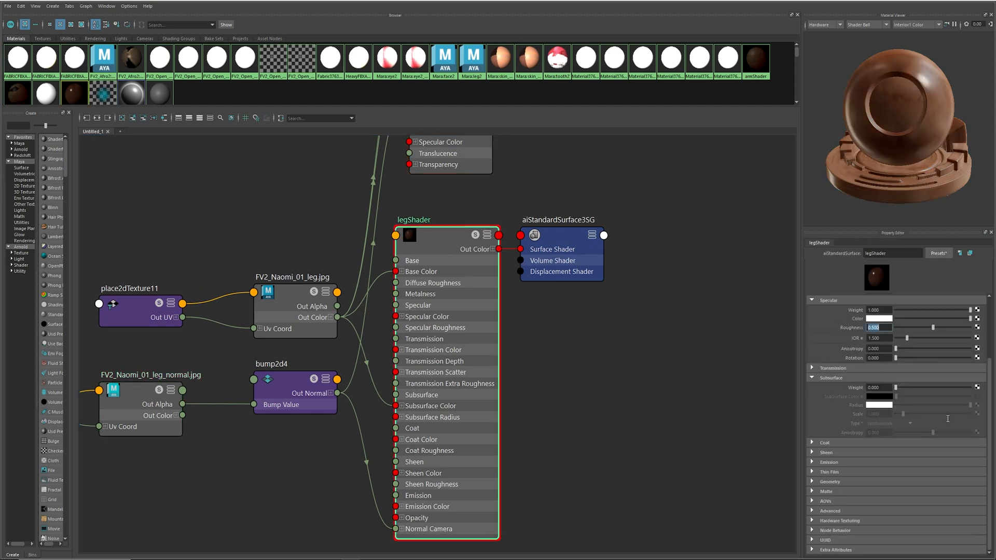
key("Return")
key("Tab")
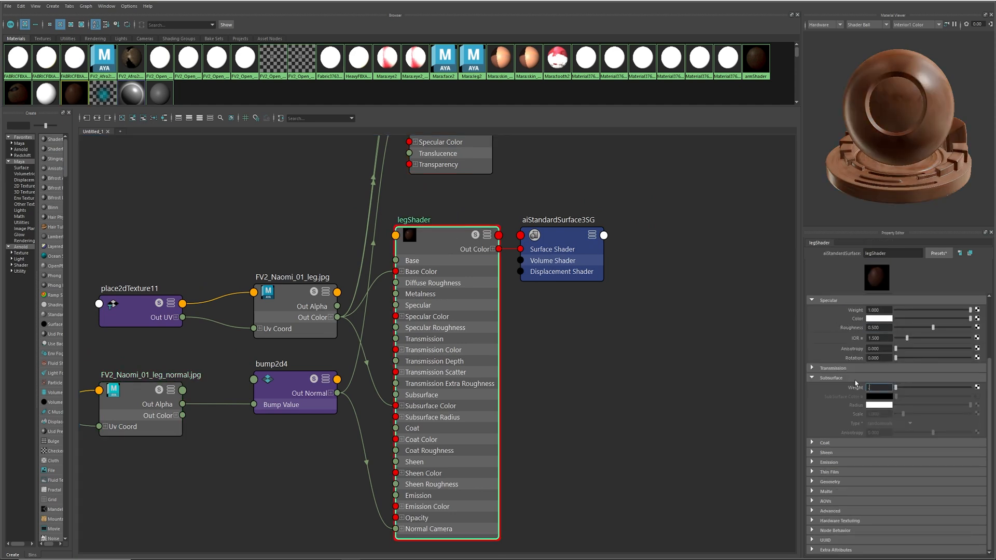
Restore the Hypershade window, select the faces using the leg2 material and assign legShader to them
right_click_drag(602, 432, 537, 416, "alt")
middle_click_drag(545, 417, 390, 462, "alt")
left_click_drag(604, 1, 317, 101)
middle_click_drag(309, 325, 207, 318, "alt")
right_click_drag(224, 335, 298, 337)
middle_click_drag(203, 470, 183, 371, "alt")
right_click_drag(194, 361, 198, 334)
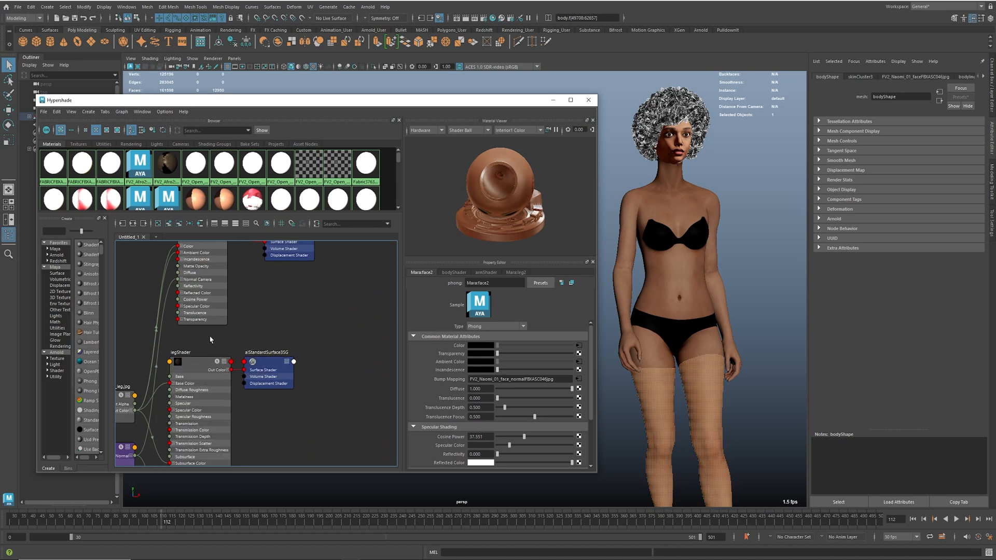
left_click(802, 367)
Delete the old leg2 Phong material and its shading group from the node graph
middle_click_drag(729, 423, 709, 359, "alt")
middle_click_drag(613, 373, 621, 423, "alt")
scroll(332, 396, "down", 1)
middle_click_drag(312, 398, 304, 464, "alt")
left_click_drag(151, 294, 355, 407)
key("Delete")
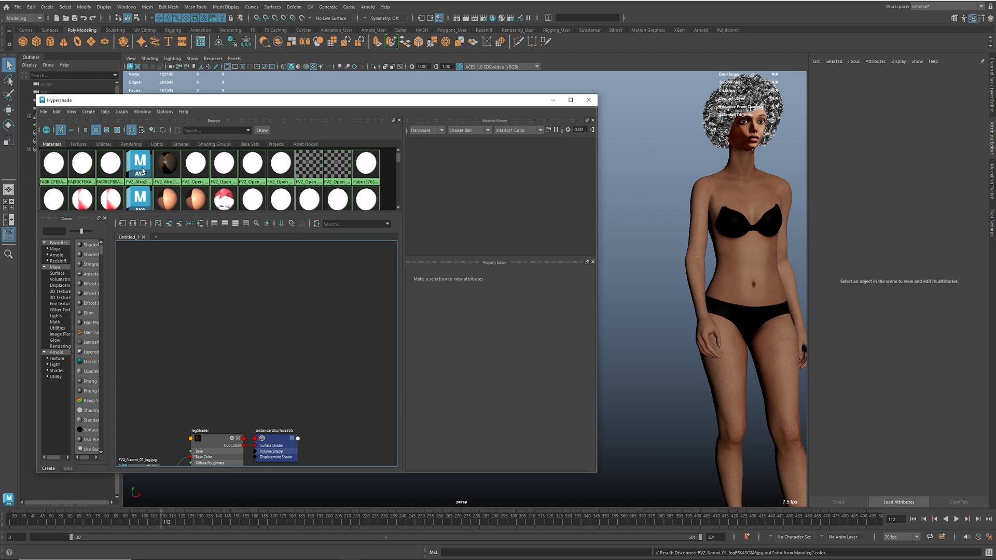
Isolate the avatar's body mesh in the viewport and frame its head
scroll(137, 184, "down", 1)
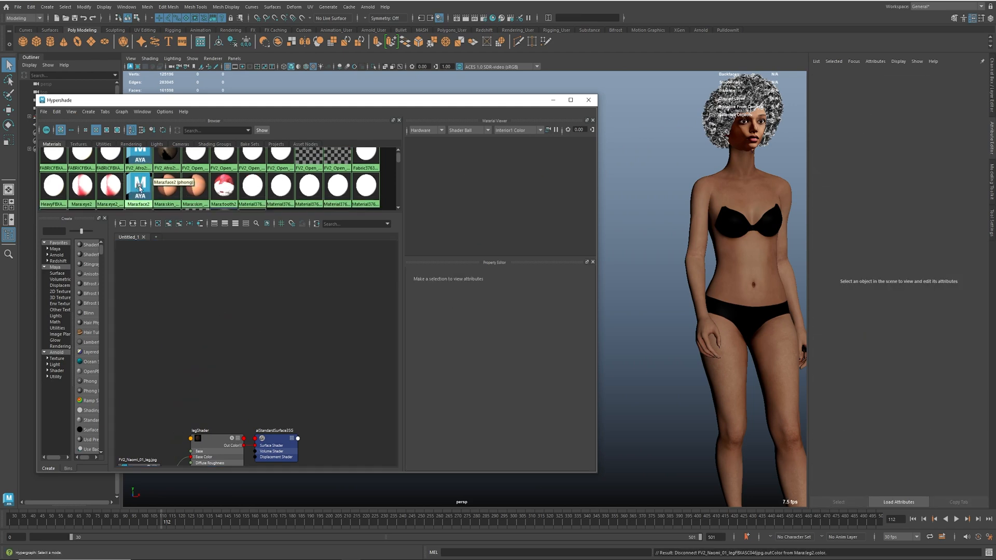
left_click(743, 289)
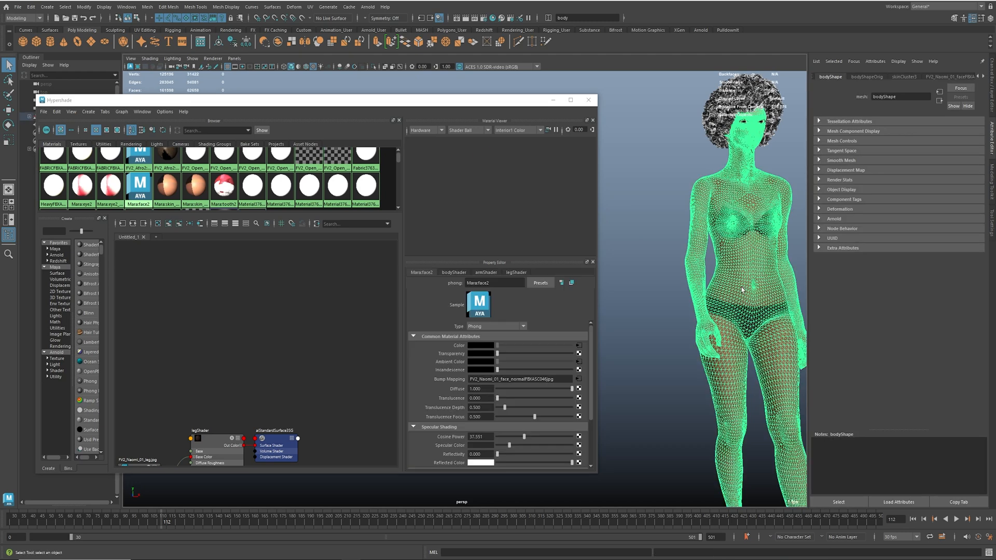
key("ctrl+1")
left_click(674, 130)
middle_click_drag(696, 151, 646, 260, "alt")
right_click_drag(646, 261, 710, 253, "alt")
middle_click_drag(710, 253, 638, 291, "alt")
left_click_drag(637, 291, 700, 296, "alt")
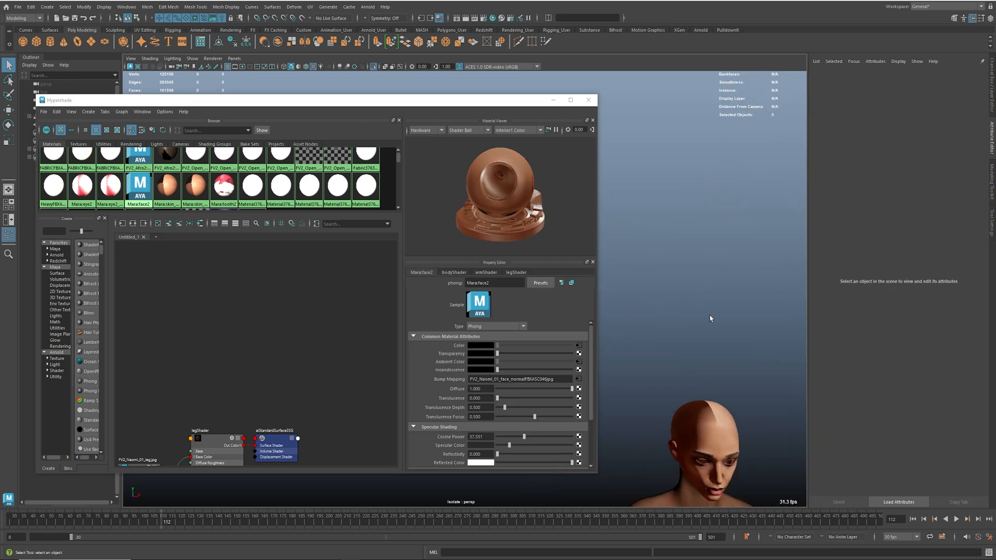
middle_click_drag(729, 405, 720, 362, "alt")
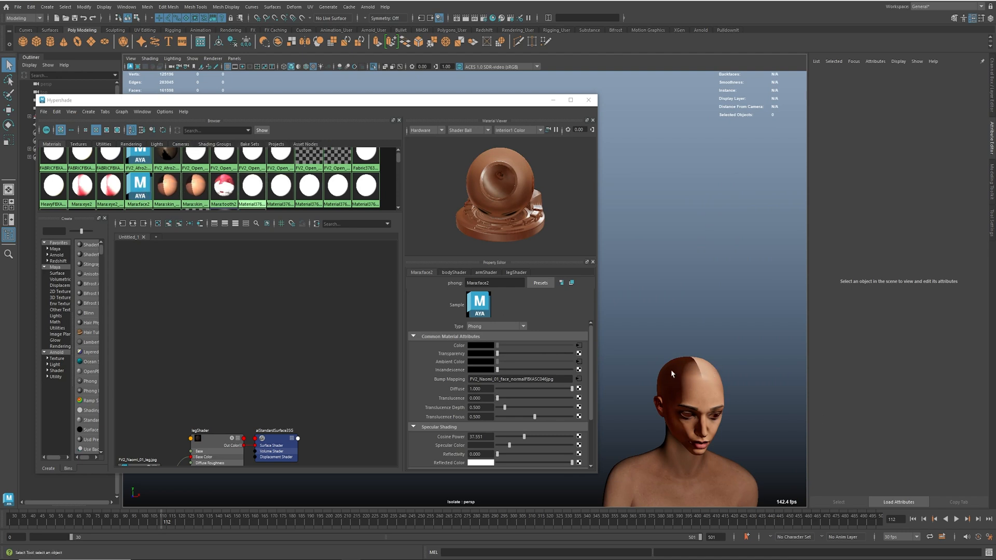
Graph the face2 material's network and override FV2_Naomi_01_face_normal.jpg's color space rules with Raw
right_click(136, 197)
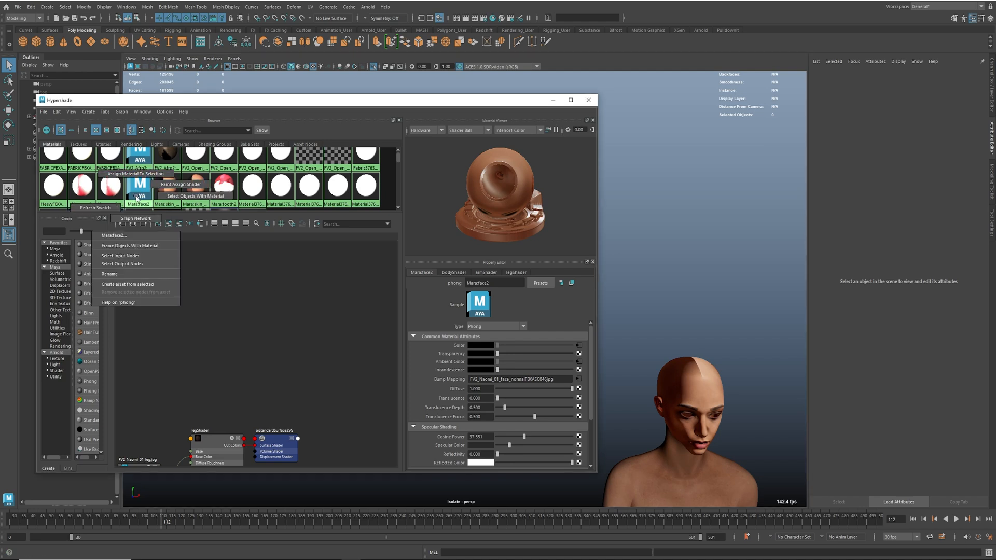
left_click(130, 222)
double_click(201, 374)
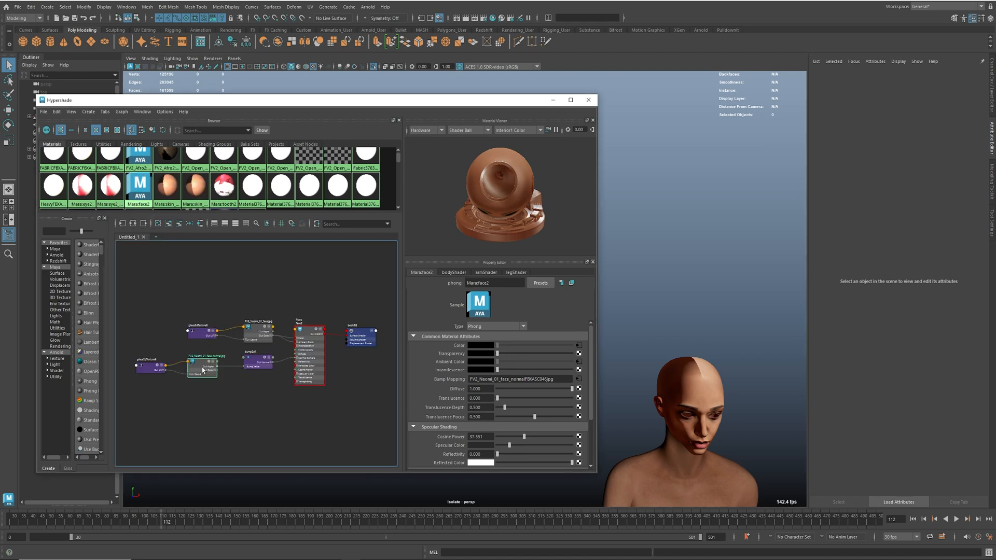
scroll(208, 370, "up", 3)
left_click(469, 430)
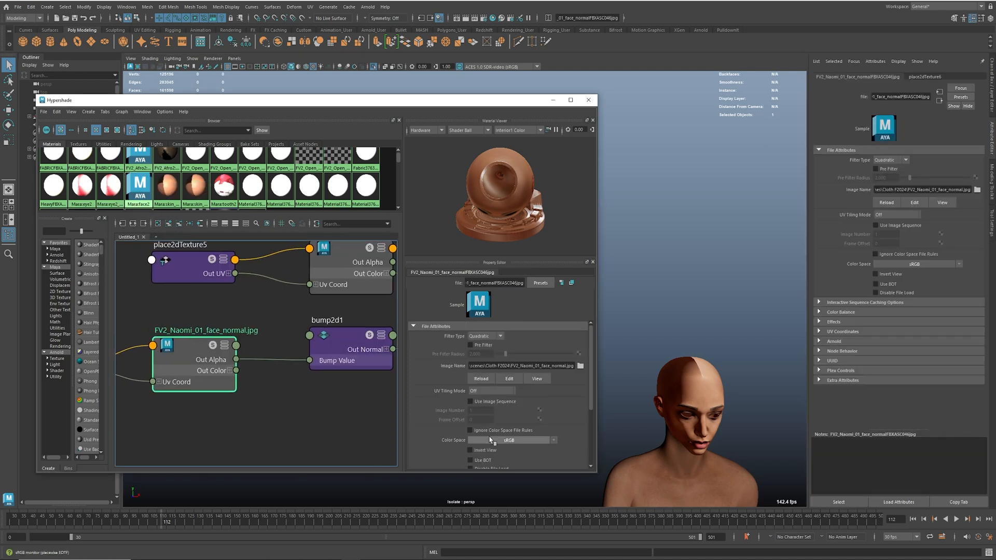
left_click(508, 440)
mouse_move(542, 471)
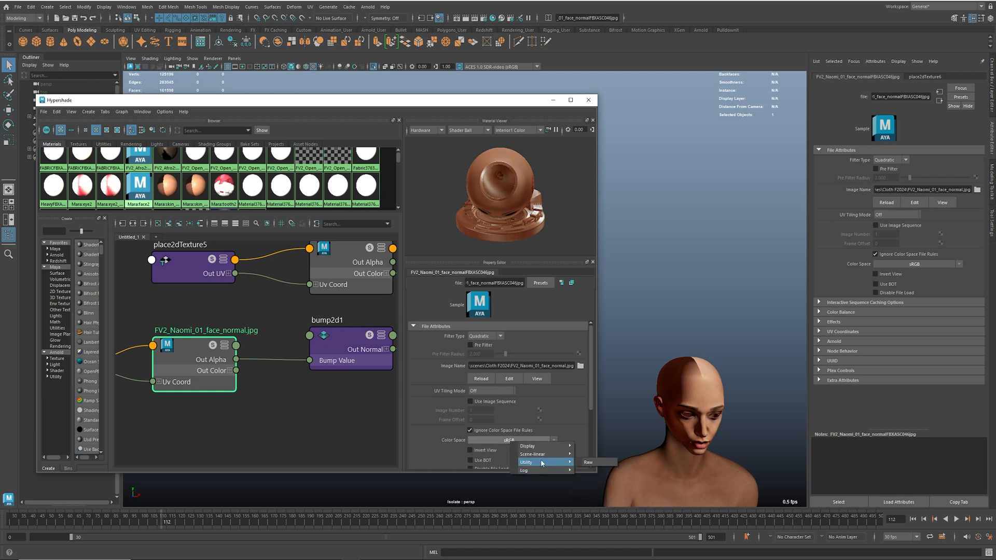
left_click(594, 462)
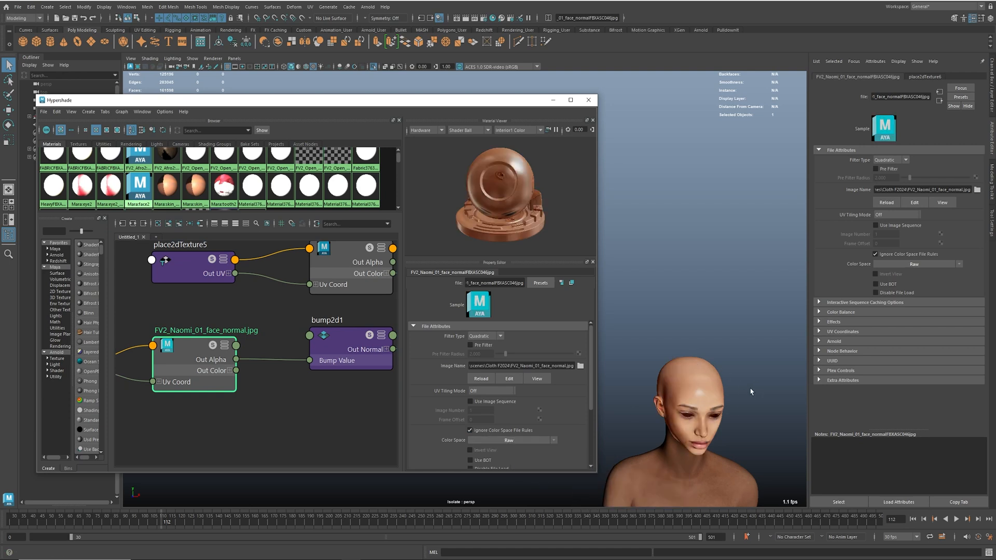
Create an aiStandardSurface material below the face2 network and rename it faceShader
middle_click_drag(725, 491, 728, 357, "alt")
middle_click_drag(380, 357, 342, 363, "alt")
right_click_drag(341, 363, 249, 357, "alt")
middle_click_drag(368, 381, 301, 314, "alt")
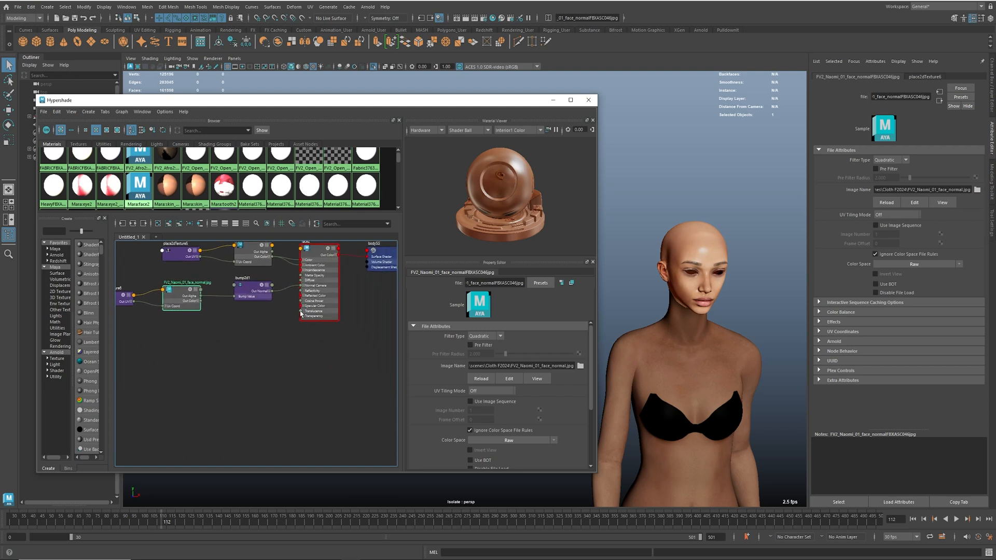
key("Tab")
type("aist")
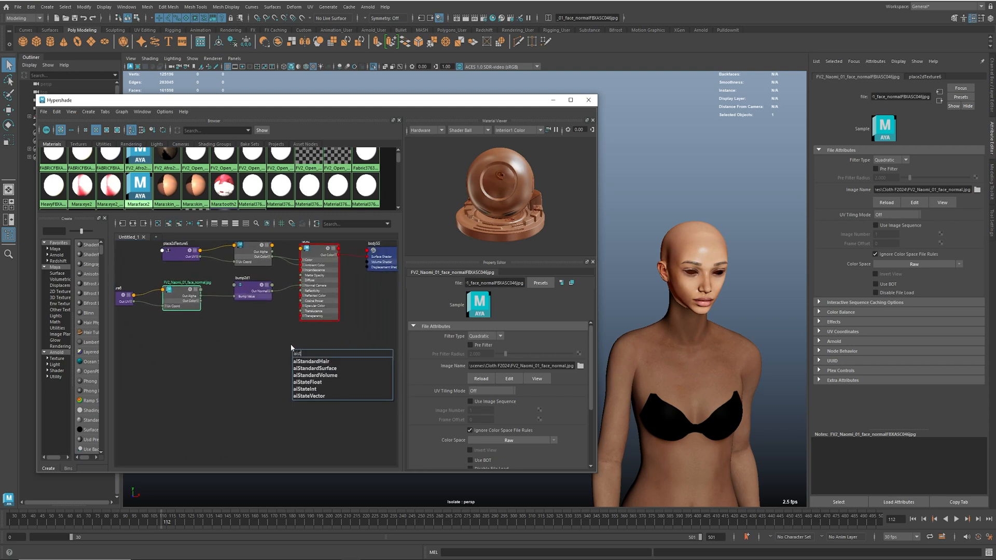
key("Down")
key("Return")
double_click(304, 346)
type("face")
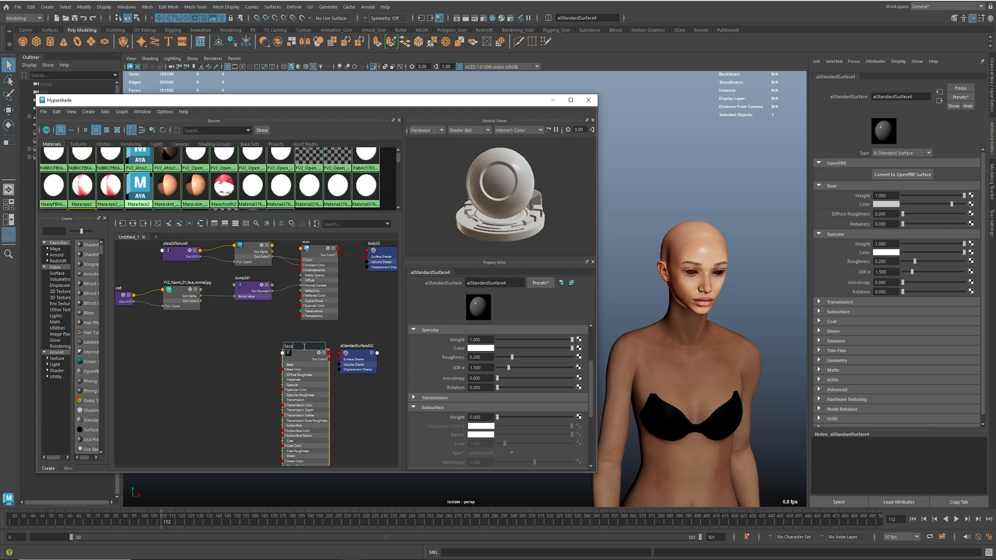
type("Shader")
key("Return")
Move the face's texture, placement and bump nodes down beside faceShader
middle_click_drag(247, 354, 301, 398, "alt")
scroll(301, 398, "down", 1)
left_click_drag(161, 289, 282, 470)
middle_click_drag(304, 405, 308, 298, "alt")
Connect FV2_Naomi_01_face.jpg's color output to faceShader's Base Color and Subsurface Color, and bump2d1's normal output to Normal Camera
scroll(244, 387, "up", 5)
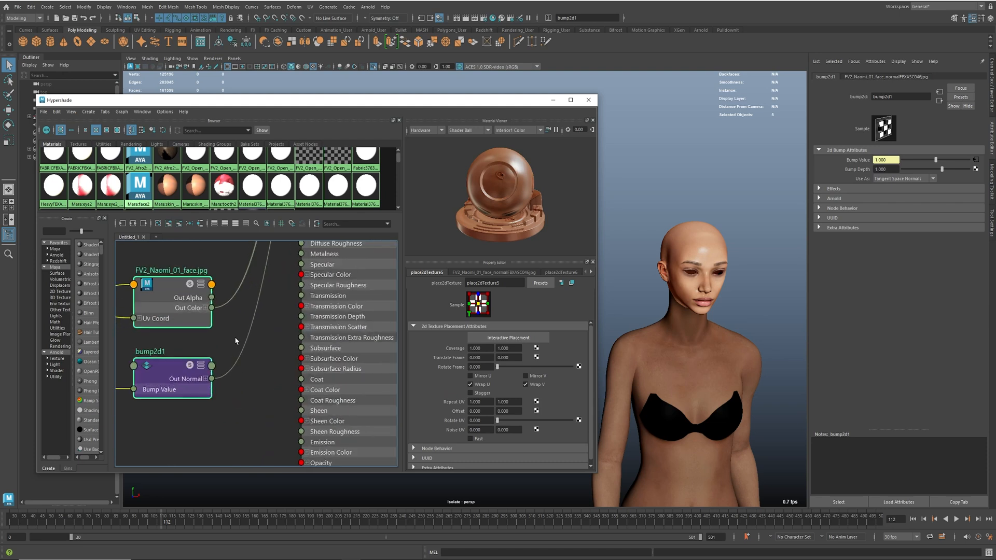
middle_click_drag(235, 343, 222, 377, "alt")
left_click_drag(204, 358, 293, 282)
left_click_drag(205, 358, 294, 408)
middle_click_drag(213, 422, 221, 318, "alt")
left_click_drag(212, 319, 303, 415)
Set faceShader's Subsurface Weight to 0.5 and its Specular Roughness to 0.5
middle_click_drag(379, 258, 332, 341, "alt")
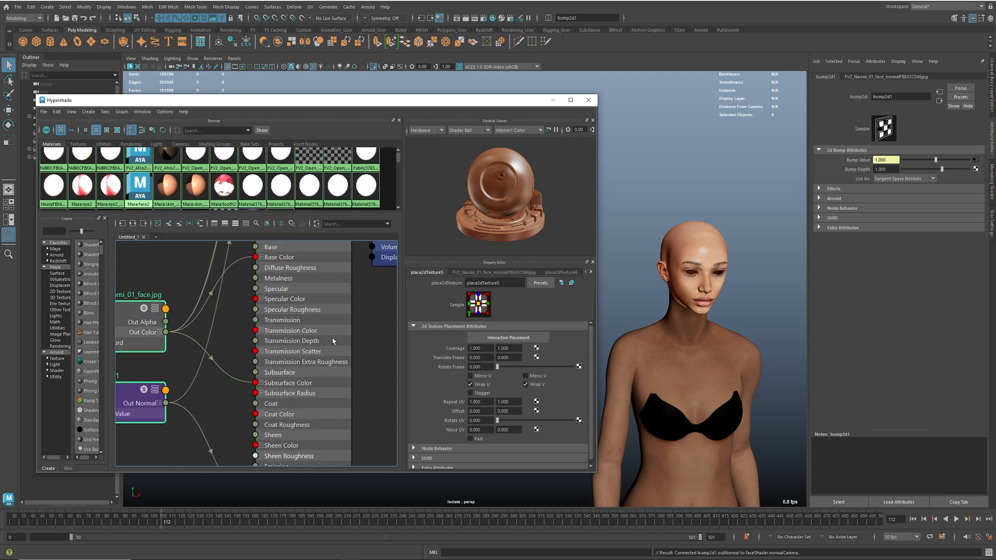
left_click(313, 278)
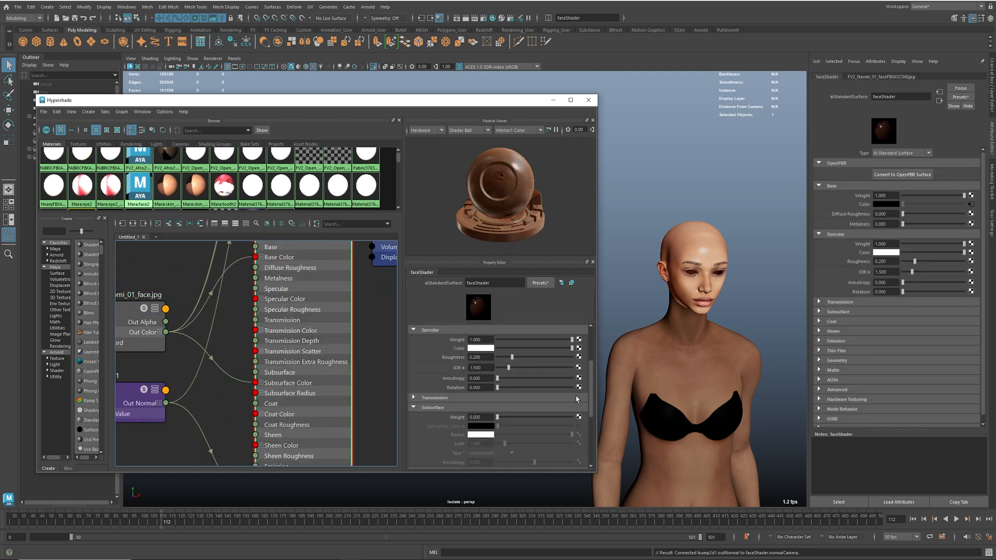
double_click(481, 417)
type("0.5")
key("Return")
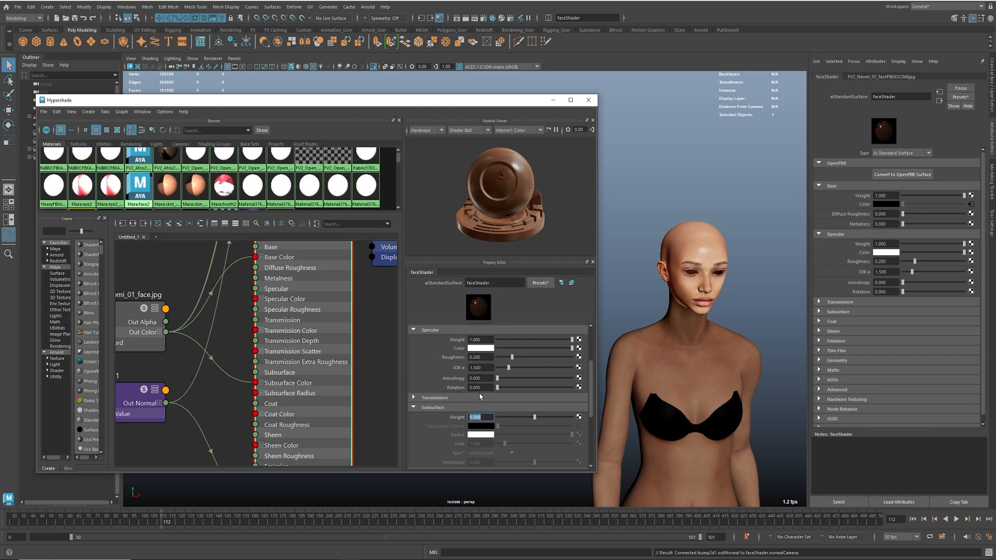
double_click(482, 357)
type("0.5")
key("Return")
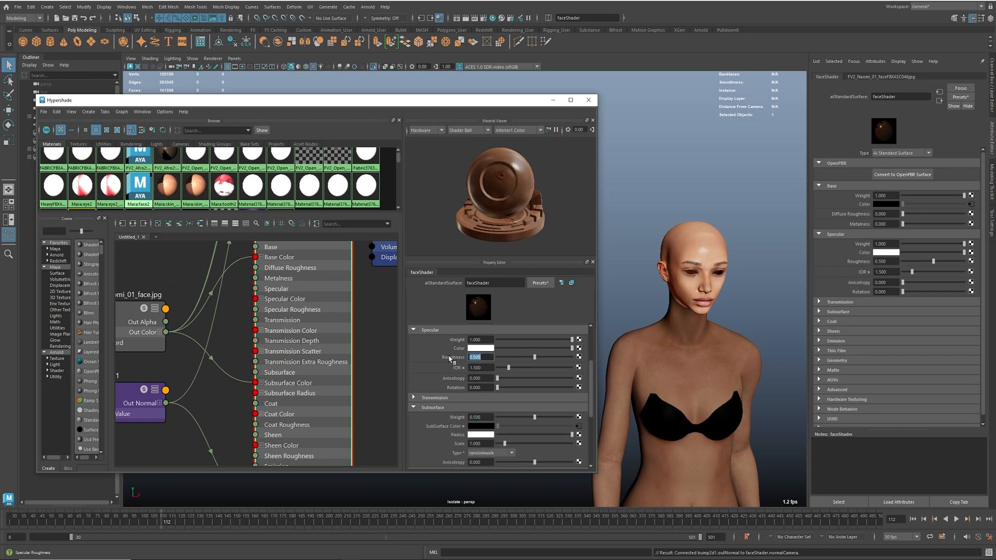
Select the faces using the face2 material and assign faceShader to them
scroll(362, 351, "down", 5)
middle_click_drag(308, 319, 275, 447, "alt")
right_click_drag(308, 282, 347, 282)
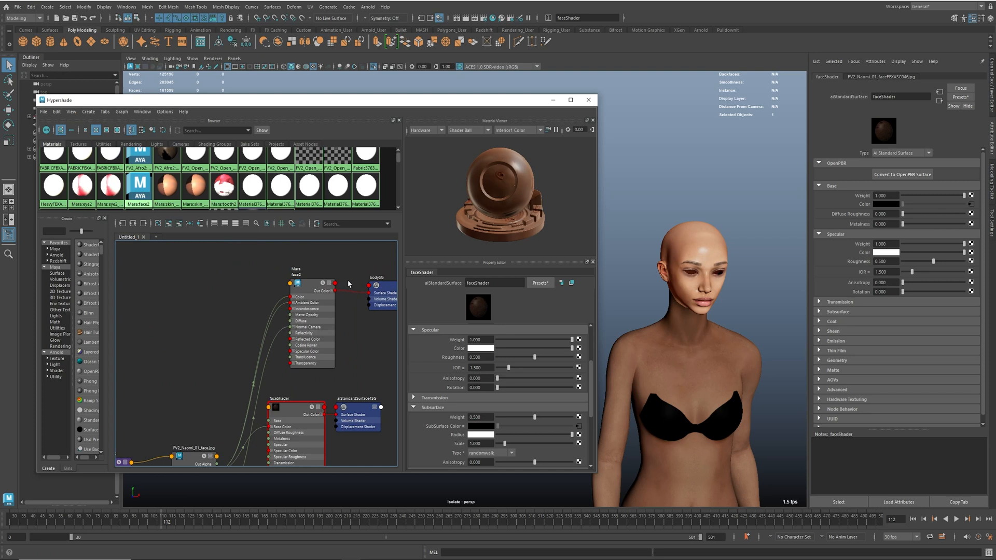
middle_click_drag(309, 419, 291, 342, "alt")
right_click_drag(278, 330, 276, 306)
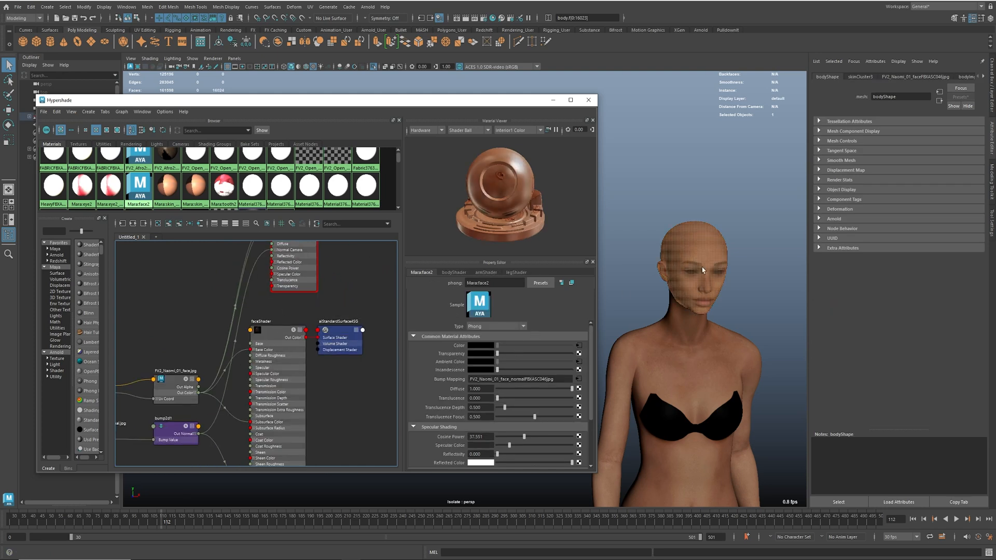
left_click(755, 285)
Exit isolation so the whole avatar is displayed again in the viewport
scroll(740, 335, "down", 3)
middle_click_drag(710, 394, 709, 321, "alt")
key("ctrl+1")
middle_click_drag(723, 278, 718, 356, "alt")
Delete the old face2 Phong material and its bodySG shading group from the node graph
mouse_move(309, 257)
middle_mouse_down("alt")
mouse_move(307, 320)
mouse_move(290, 333)
middle_mouse_up("alt")
left_click_drag(227, 267, 373, 340)
key("Delete")
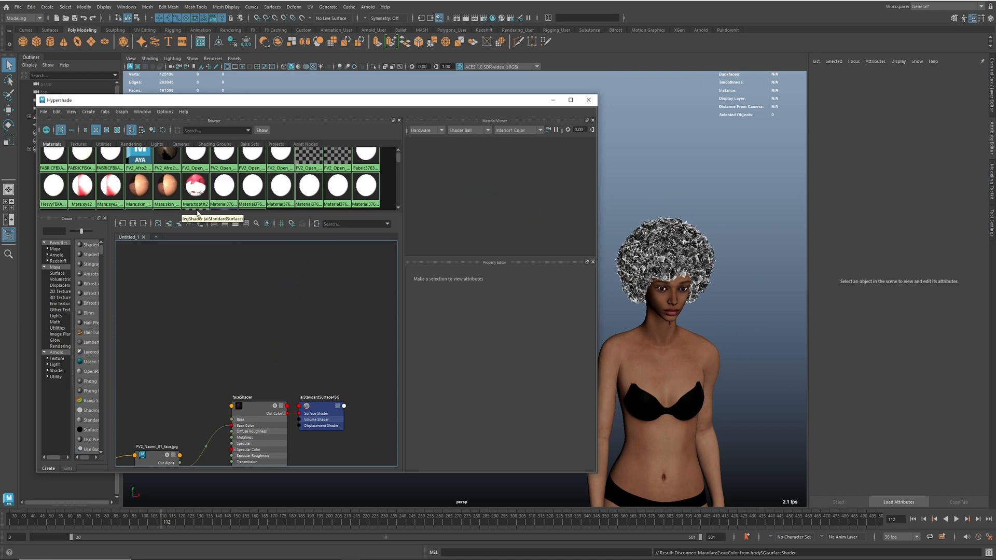
Graph the afro hair cap material's network and create an aiStandardSurface material below it
scroll(184, 186, "up", 1)
right_click_drag(169, 162, 170, 185)
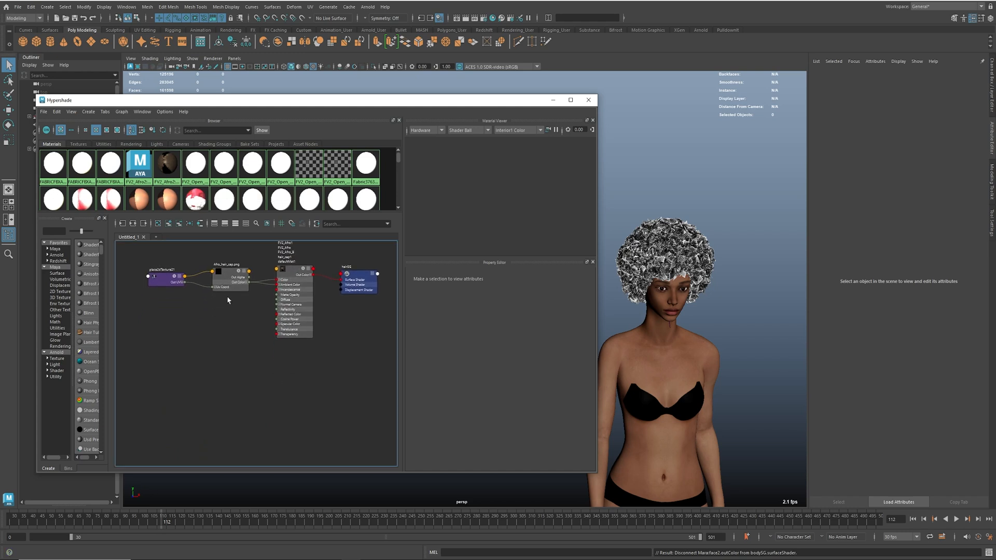
key("Tab")
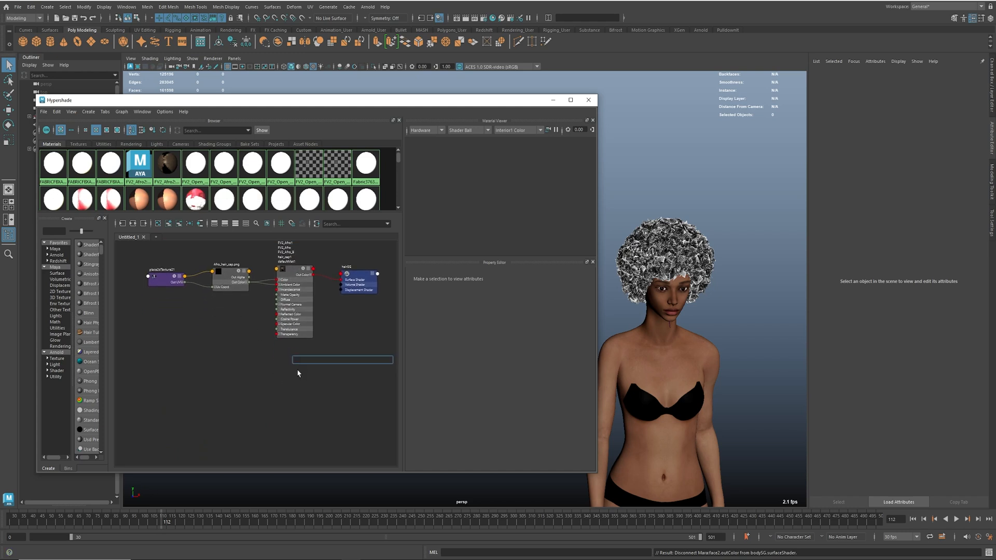
type("ais")
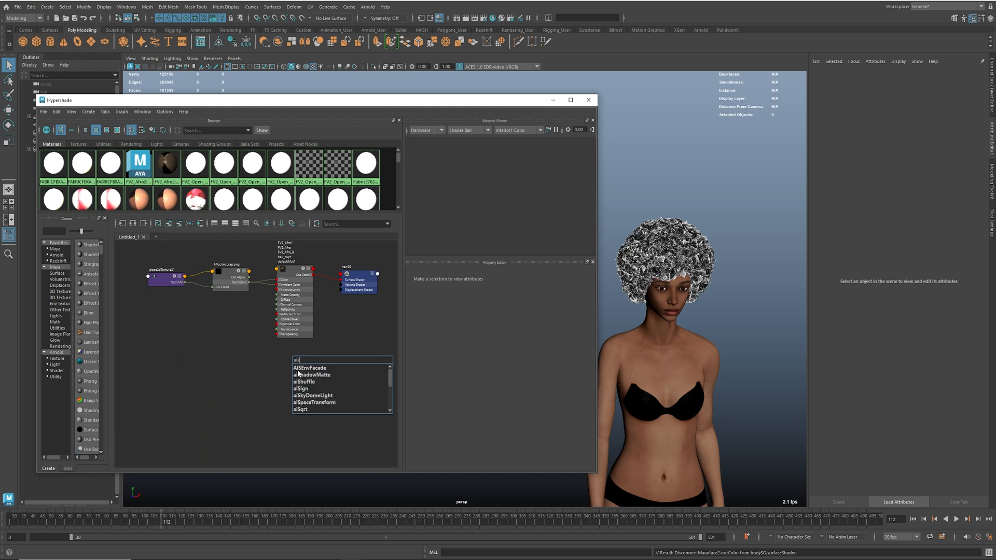
type("t")
key("Down")
key("Down")
key("Return")
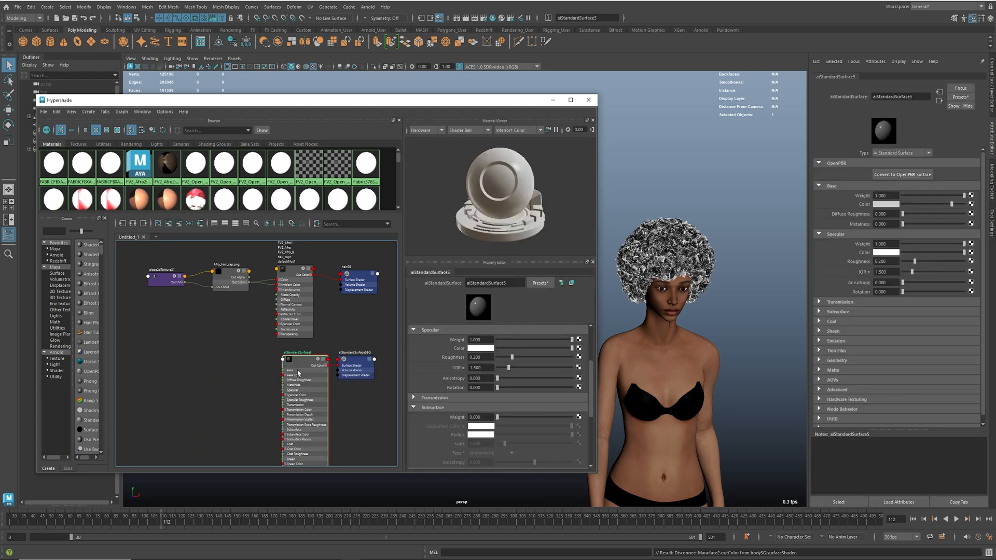
Rename the new aiStandardSurface material below the hair cap network as hairShader
double_click(304, 353)
type("hairShader")
key("Return")
Move the Afro_hair_cap.png texture and its placement node beside hairShader and connect its color output to hairShader's Base Color
left_click_drag(137, 263, 204, 367)
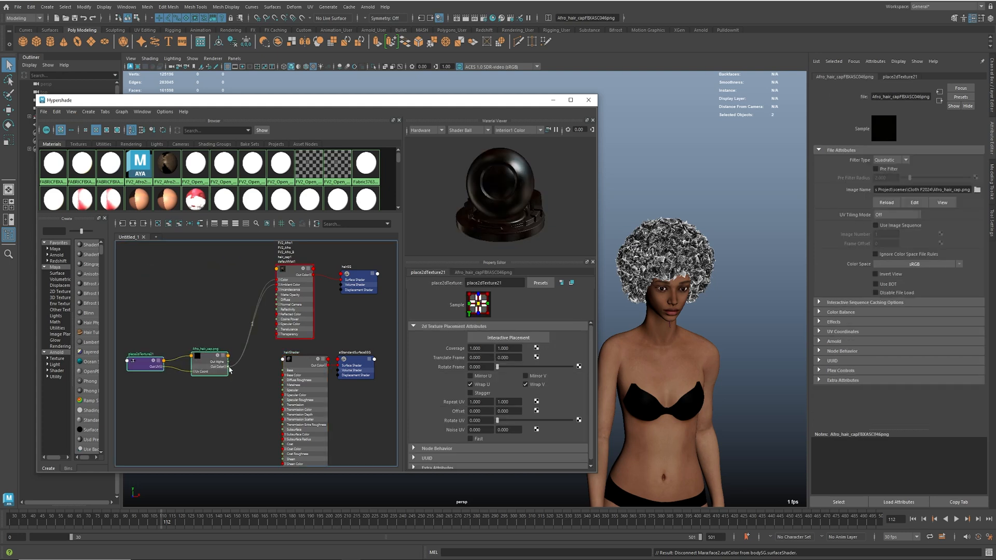
left_click_drag(268, 378, 290, 375)
middle_click_drag(264, 393, 247, 347)
Select the whole afro hair mesh on the avatar and assign the hairShader material to it
left_click(291, 317)
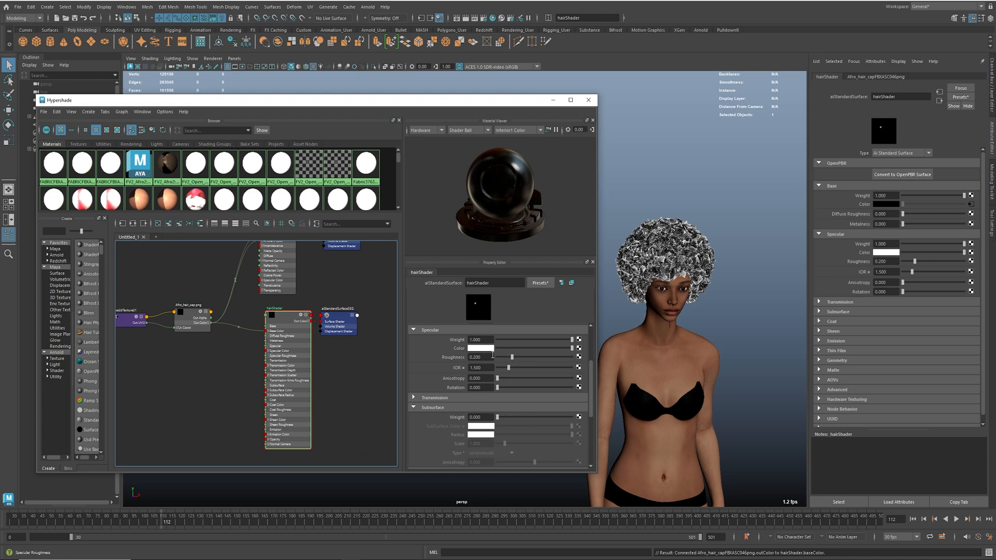
double_click(482, 357)
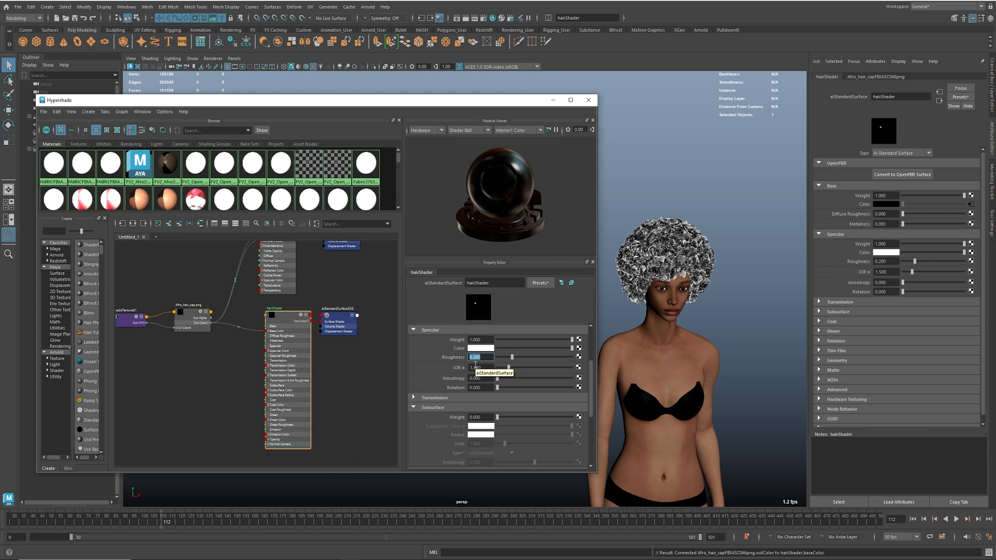
middle_click_drag(341, 282, 326, 378, "alt")
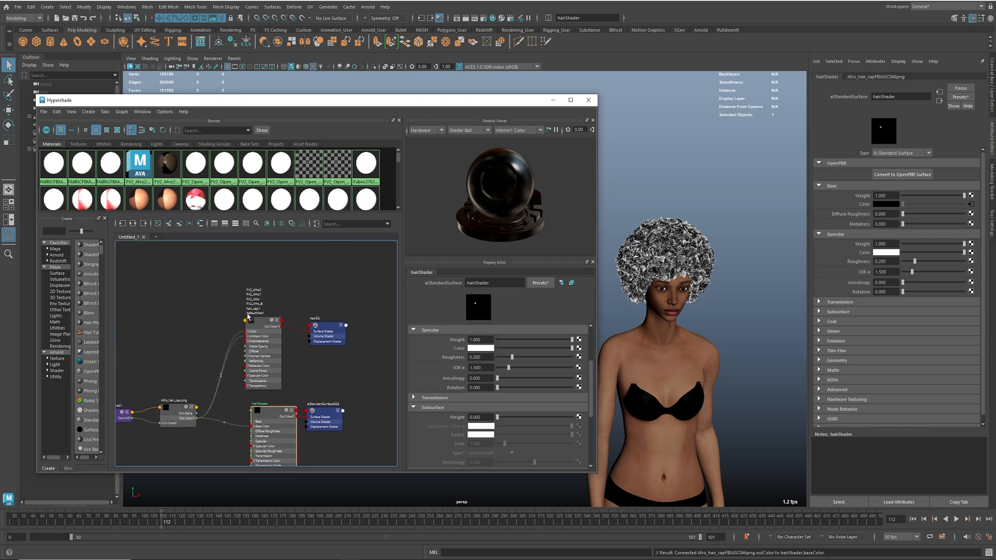
middle_click_drag(257, 354, 274, 313, "alt")
right_click_drag(279, 281, 321, 283)
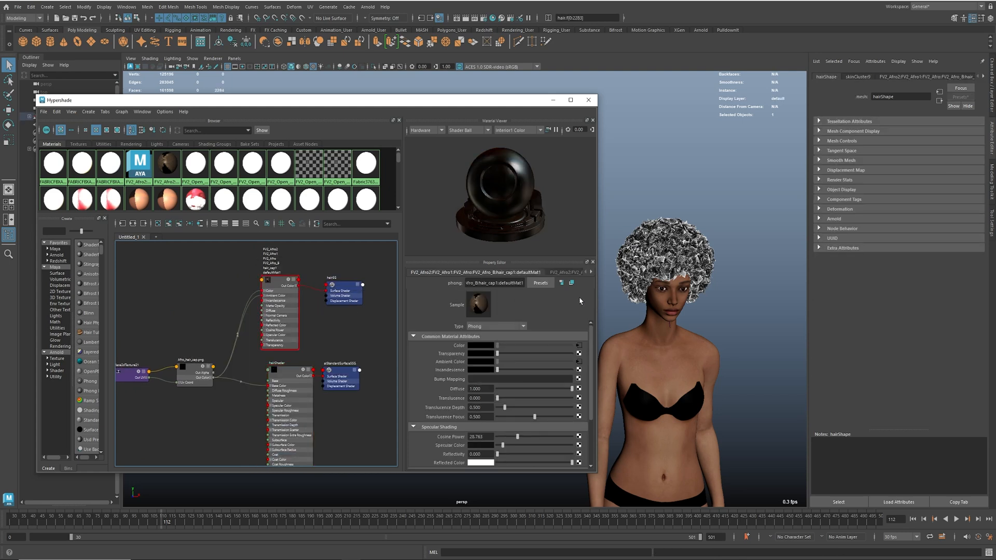
left_click(651, 264)
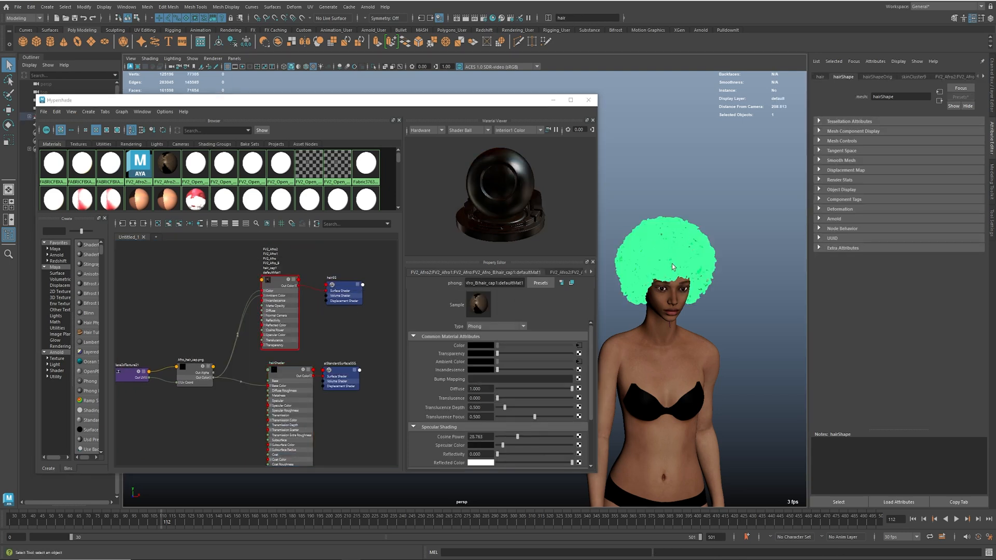
right_click_drag(291, 368, 290, 346)
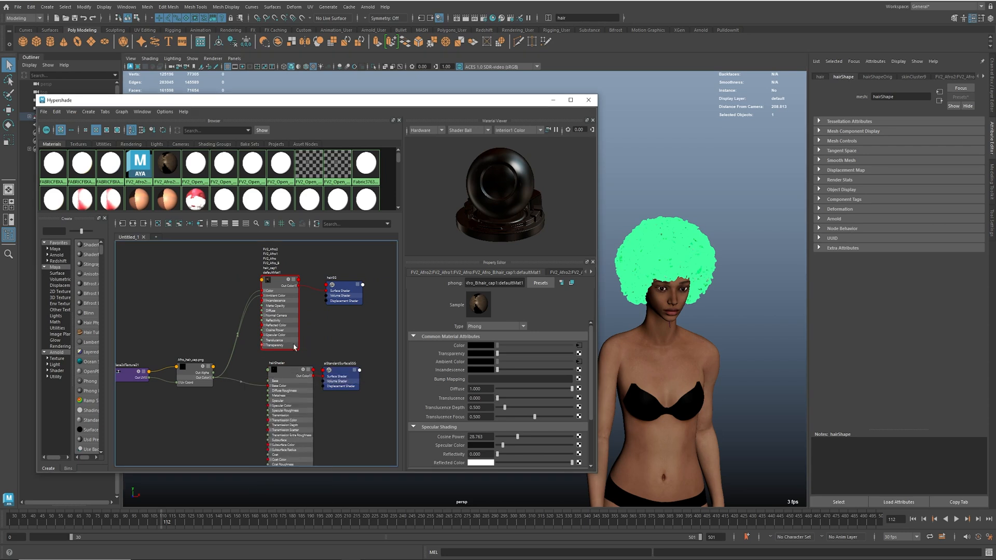
left_click(734, 238)
left_click_drag(727, 287, 725, 284, "alt")
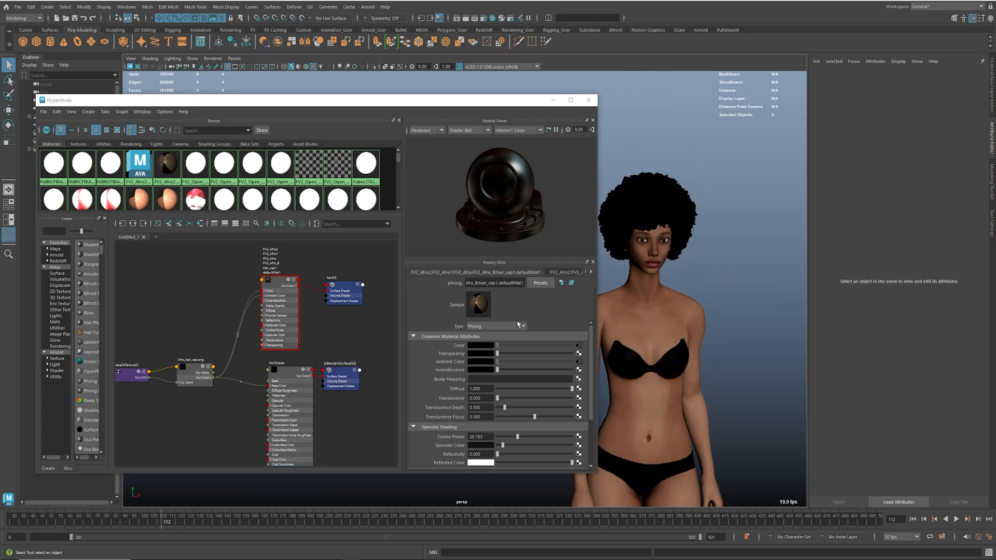
Delete the old hair cap Phong material and its hairSG shading group from the node graph
left_click(272, 285)
middle_click_drag(285, 326, 314, 332, "alt")
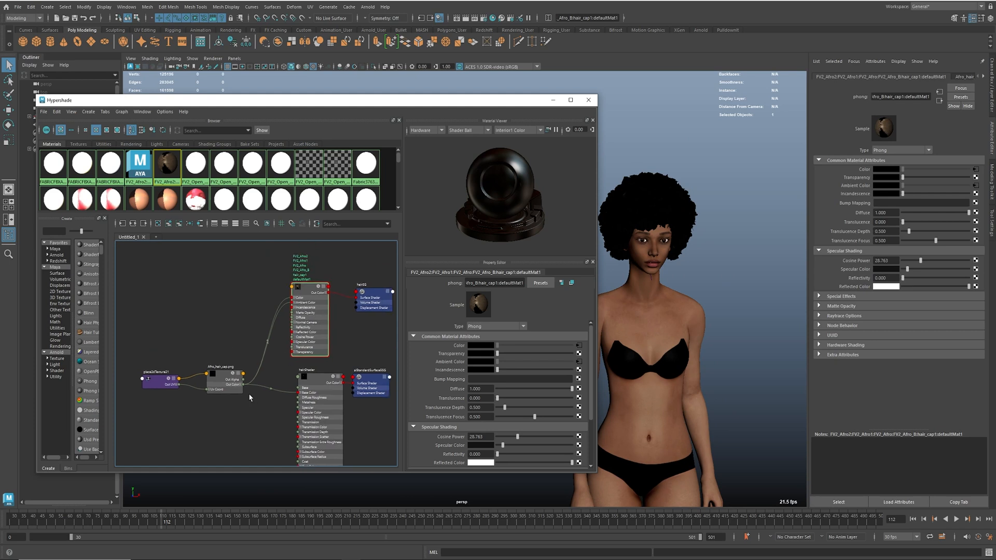
scroll(251, 398, "up", 5)
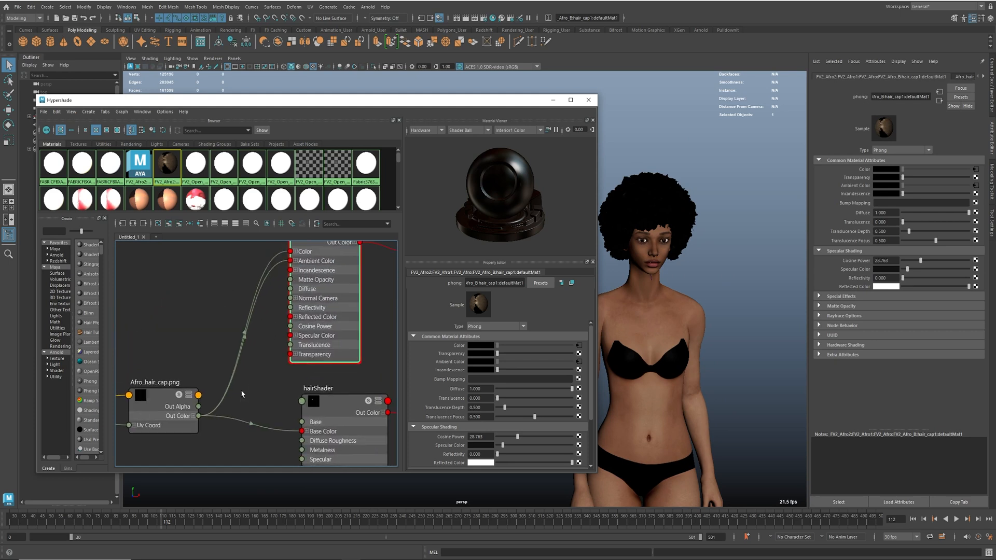
middle_click_drag(241, 361, 249, 347, "alt")
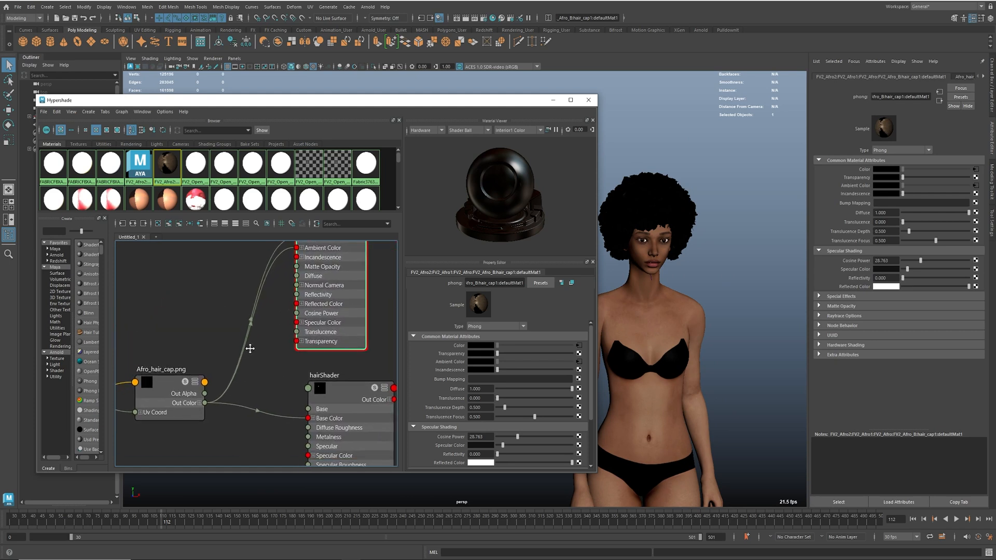
left_click(181, 403)
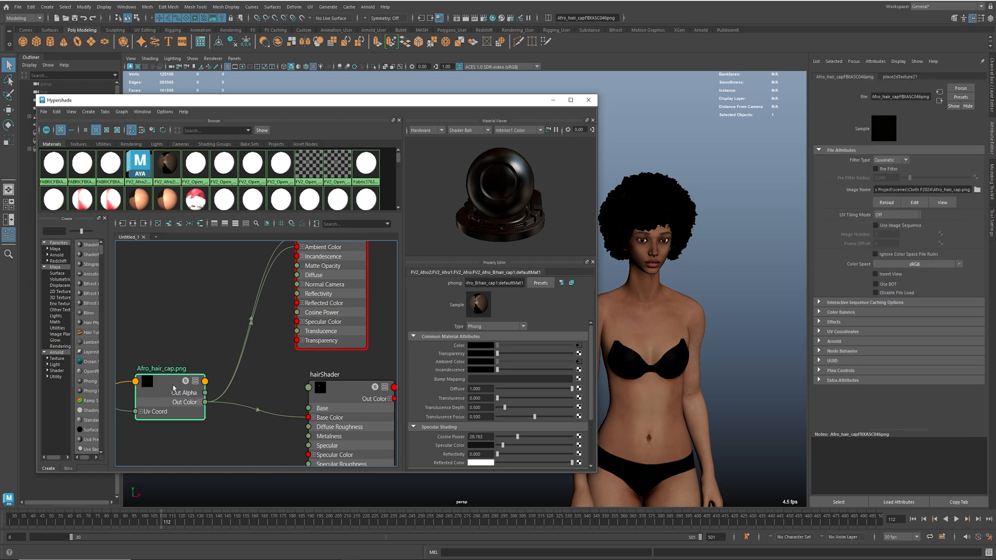
middle_click_drag(355, 345, 330, 378, "alt")
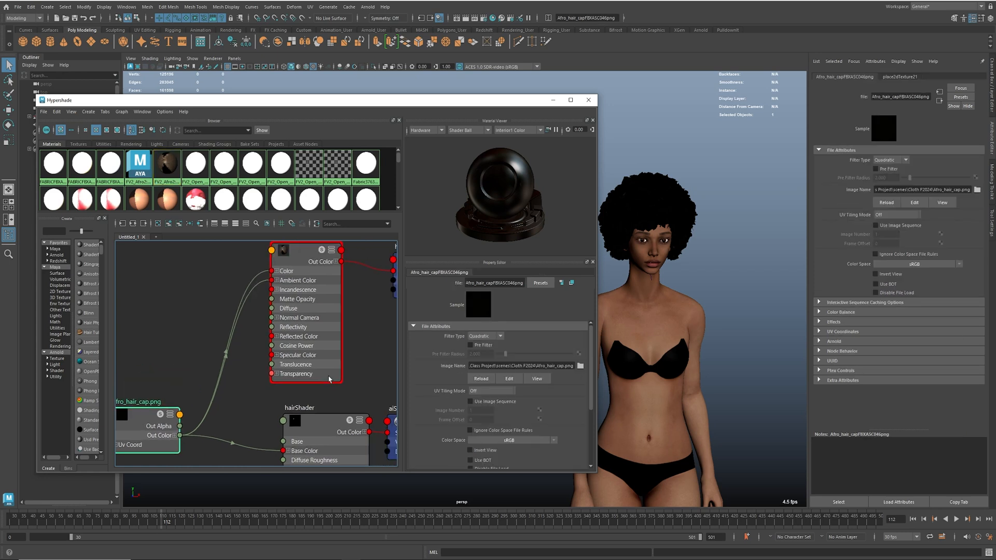
left_click(306, 256)
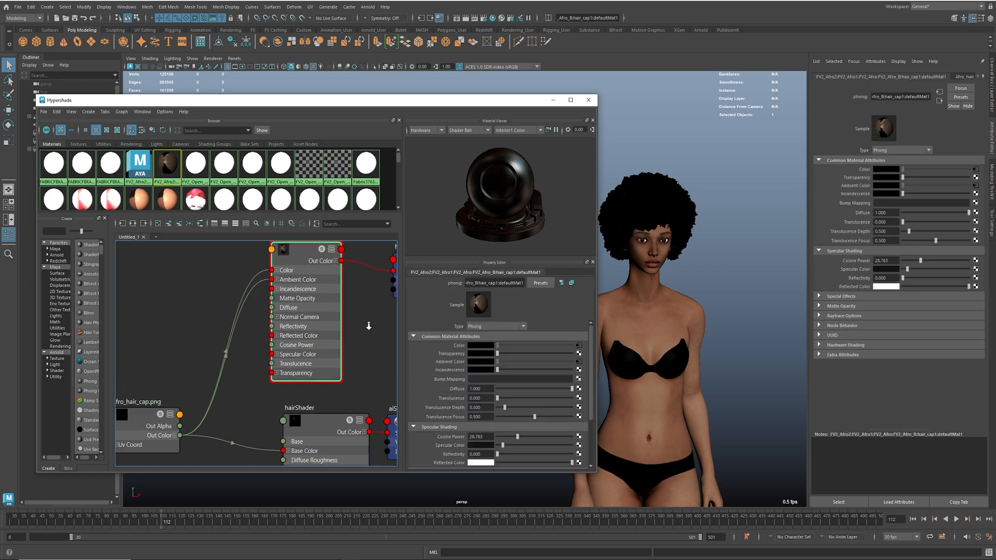
scroll(368, 325, "down", 4)
left_click(336, 321)
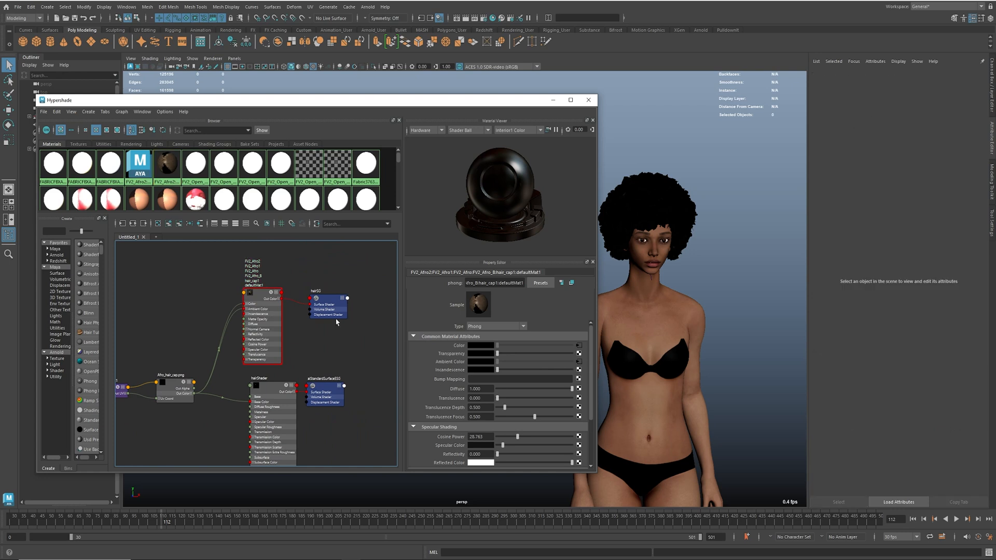
key("Delete")
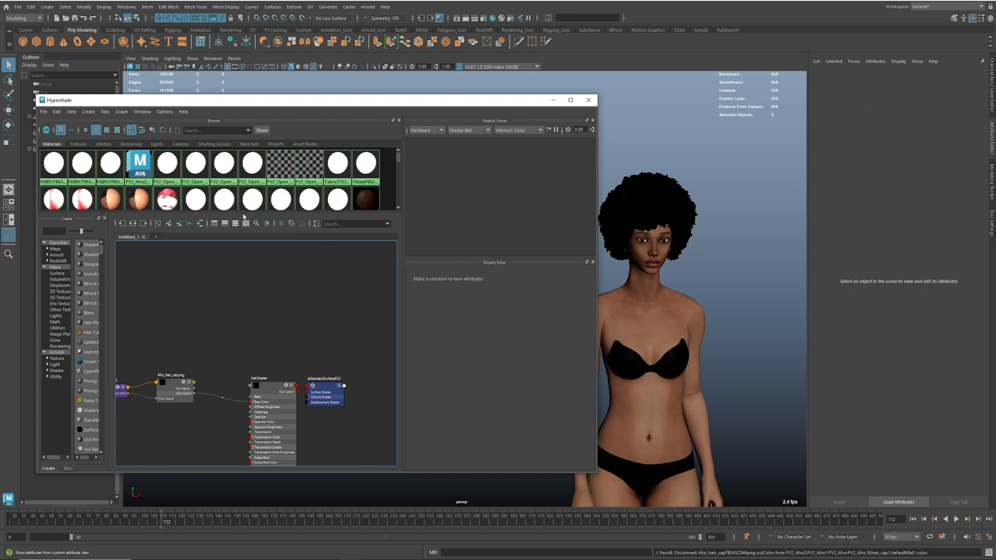
Graph the network of the remaining afro hair4 Phong material and examine its texture connections
scroll(218, 190, "down", 3)
scroll(220, 306, "up", 3)
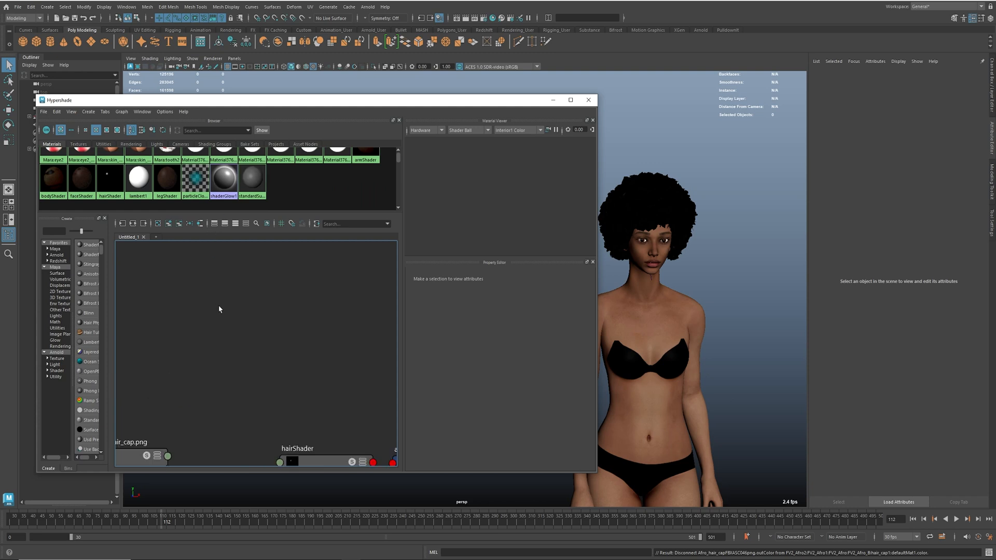
scroll(149, 180, "up", 5)
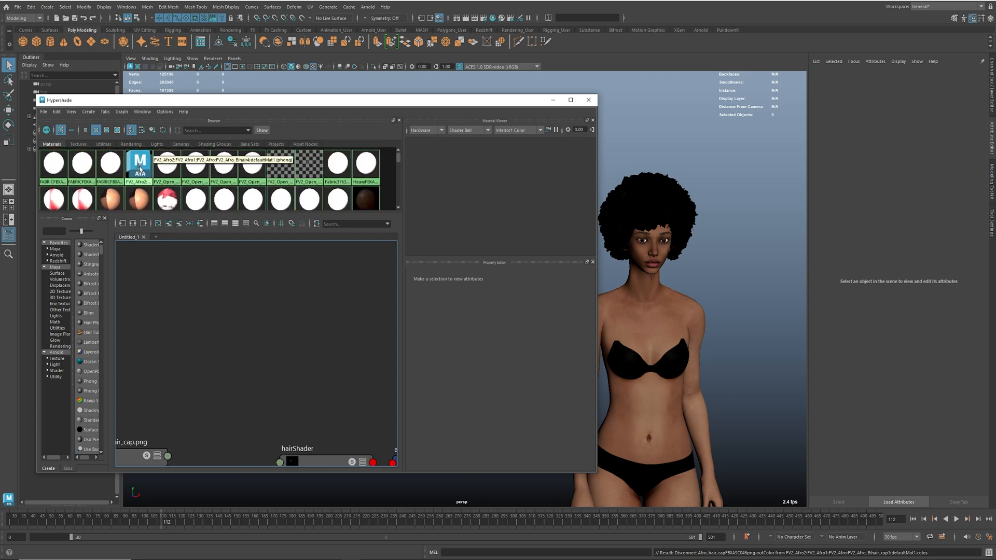
right_click(139, 169)
left_click(104, 206)
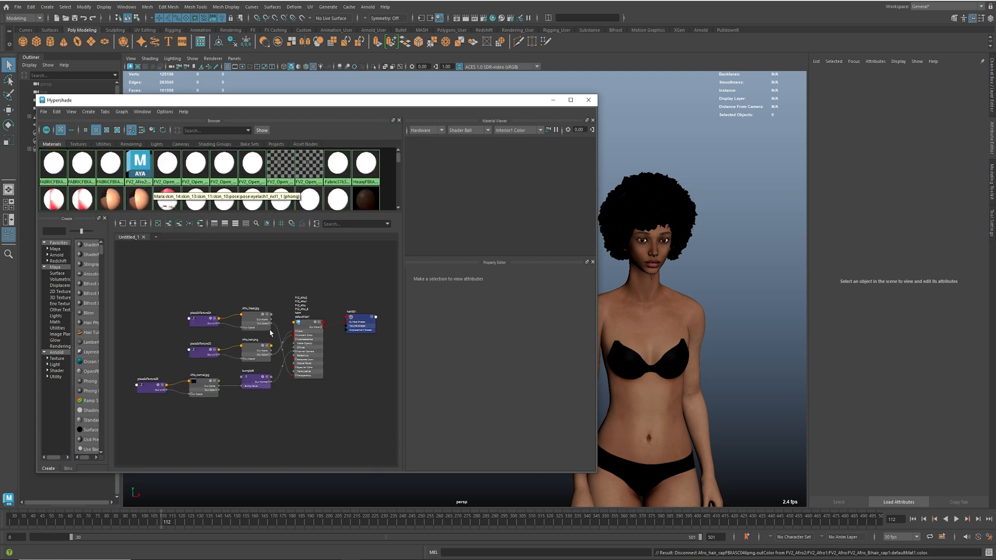
scroll(267, 337, "up", 5)
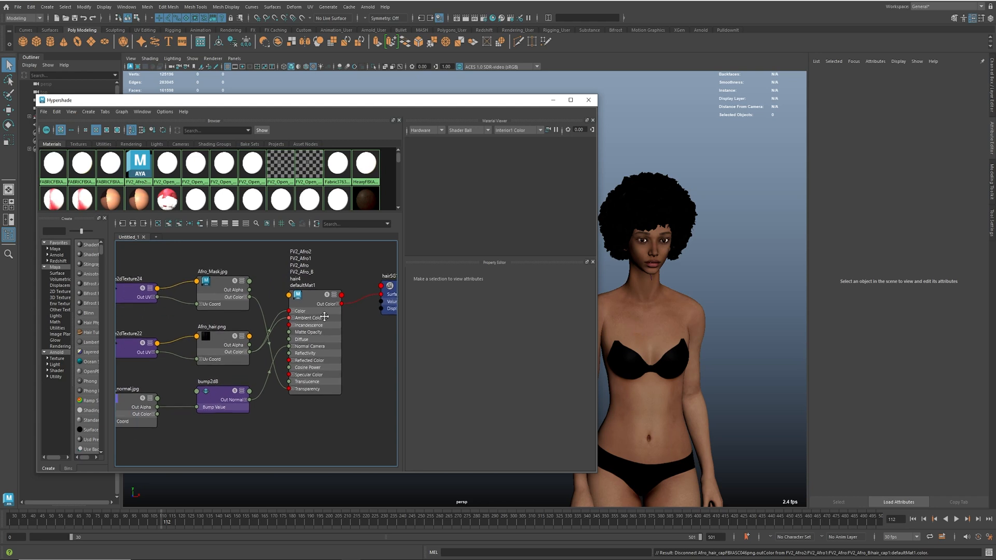
middle_click_drag(325, 322, 377, 314, "alt")
scroll(381, 336, "up", 4)
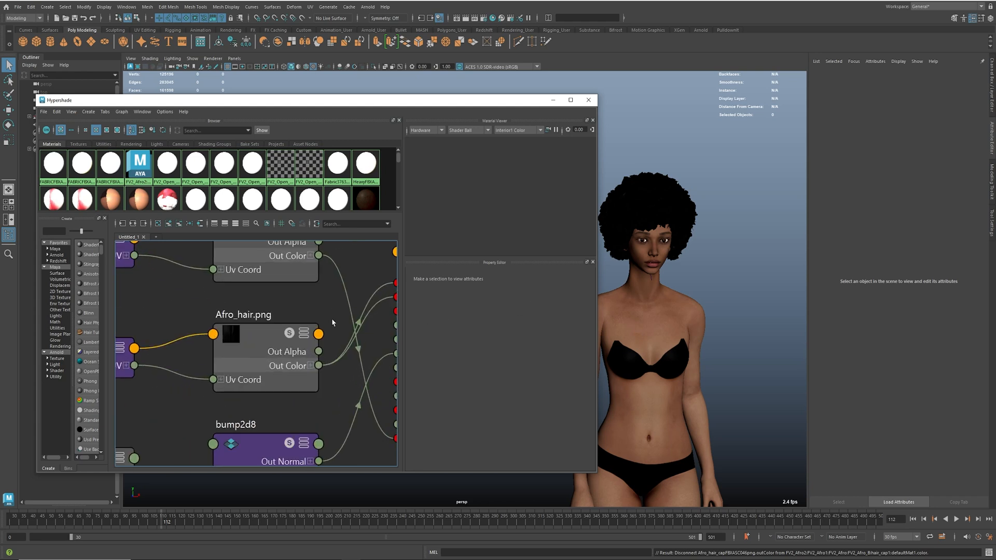
Add the existing hairShader material to the graph below the hair4 Phong network
scroll(330, 322, "down", 5)
middle_click_drag(290, 314, 288, 326, "alt")
middle_click_drag(317, 365, 303, 332, "alt")
middle_click_drag(261, 368, 255, 352, "alt")
scroll(144, 165, "down", 3)
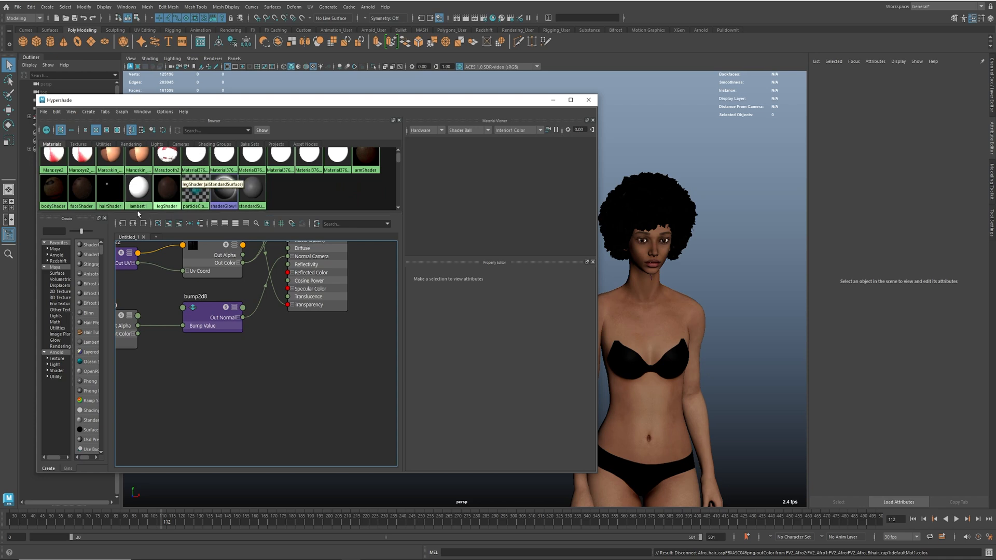
middle_click_drag(111, 190, 301, 399)
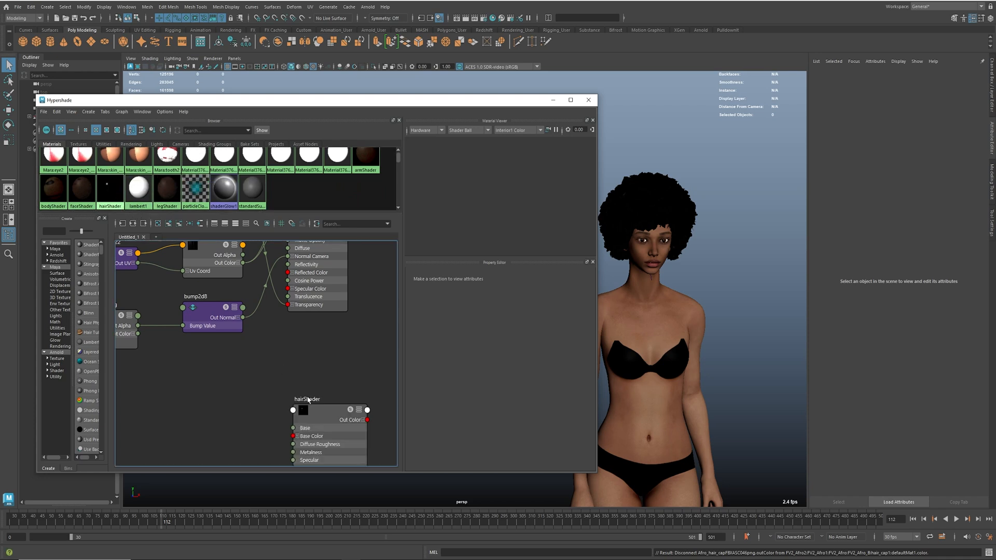
scroll(301, 384, "down", 3)
scroll(311, 363, "down", 4)
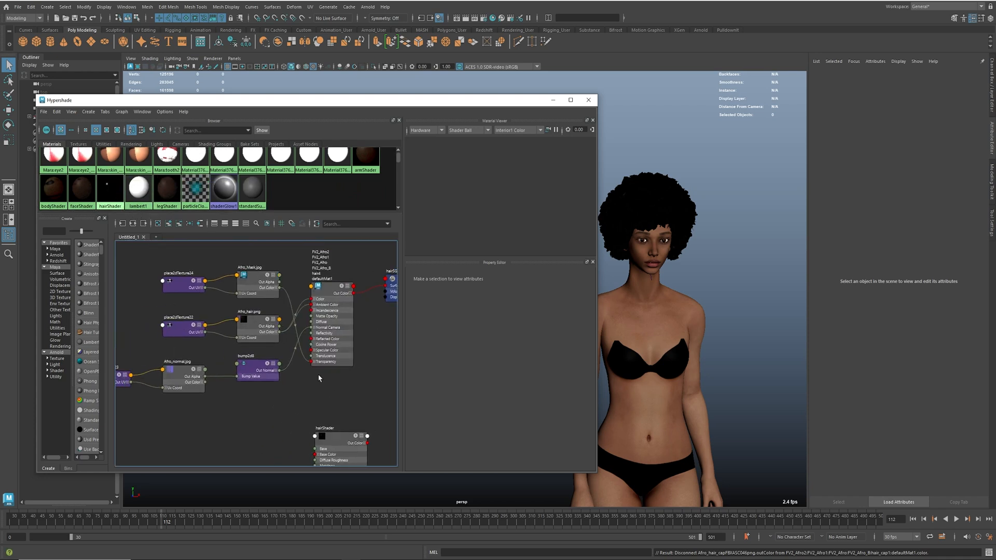
Move the Afro_Mask.jpg, Afro_hair.png, Afro_normal.jpg, bump2d8 and placement nodes down beside hairShader
left_click_drag(160, 290, 263, 463)
middle_click_drag(272, 457, 294, 315, "alt")
right_click_drag(306, 327, 302, 327, "alt")
scroll(301, 334, "up", 4)
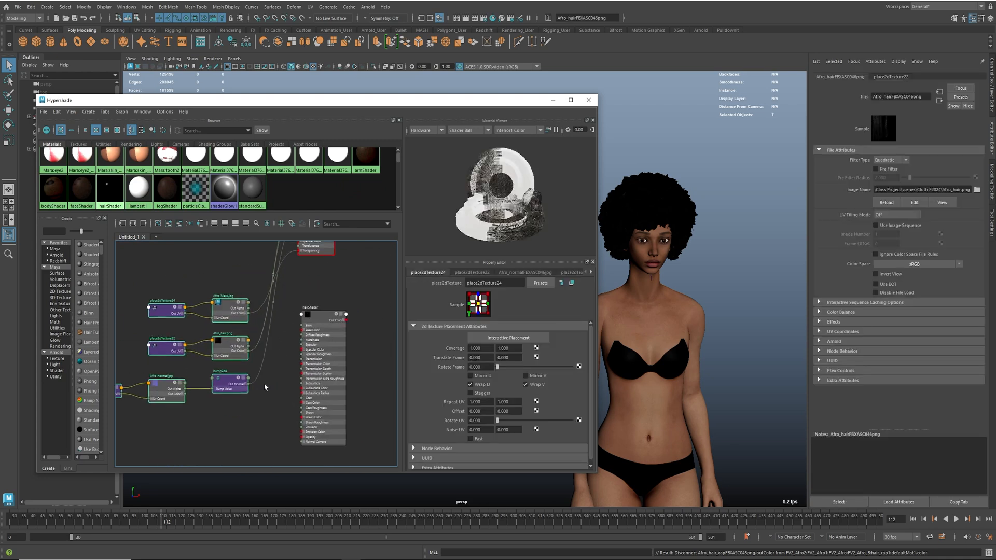
left_click_drag(249, 371, 263, 401)
mouse_move(277, 338)
middle_mouse_down("alt")
mouse_move(268, 340)
mouse_move(294, 335)
middle_mouse_up("alt")
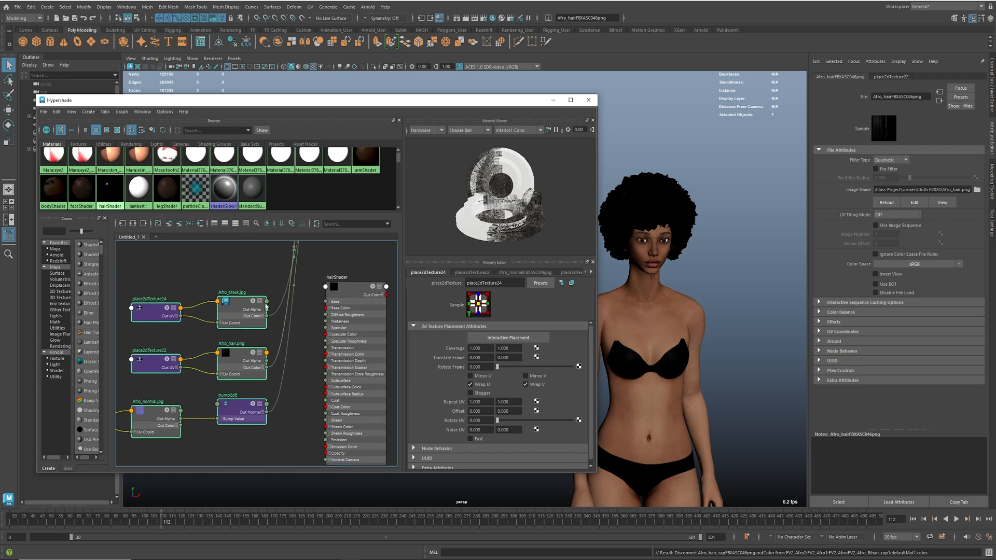
Connect Afro_Mask.jpg's color output to hairShader's Opacity and Afro_hair.png's color output to its Base Color
left_click(266, 322)
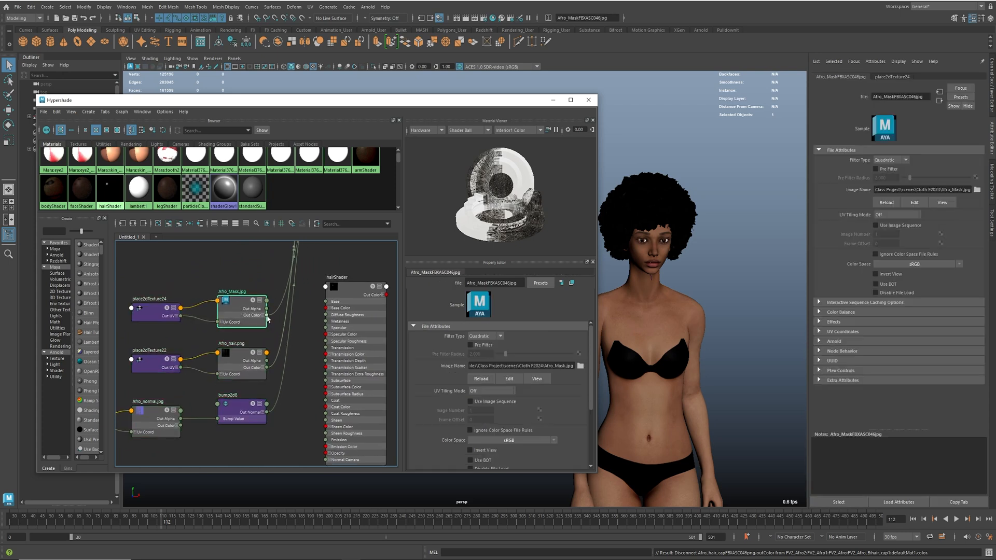
middle_click_drag(268, 319, 580, 231)
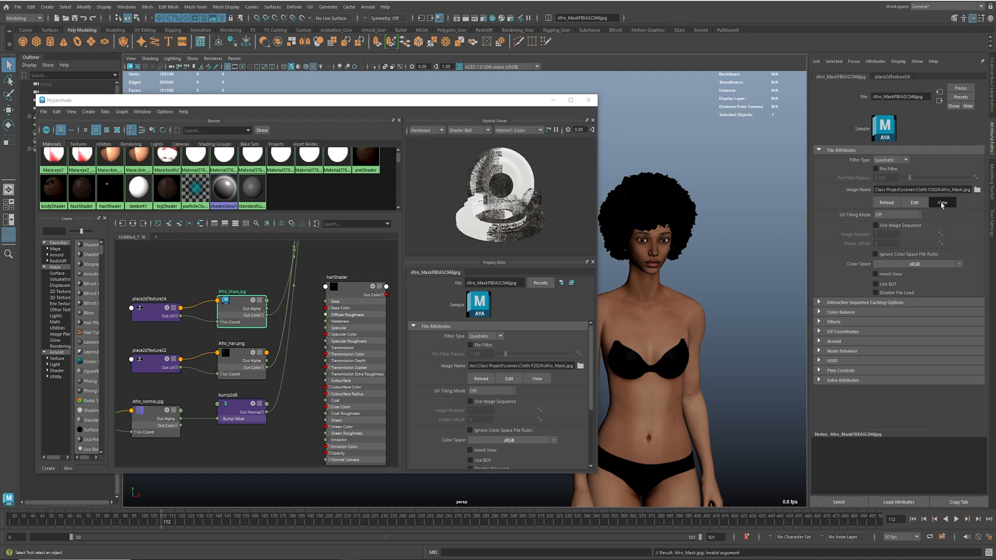
middle_click_drag(192, 439, 185, 414)
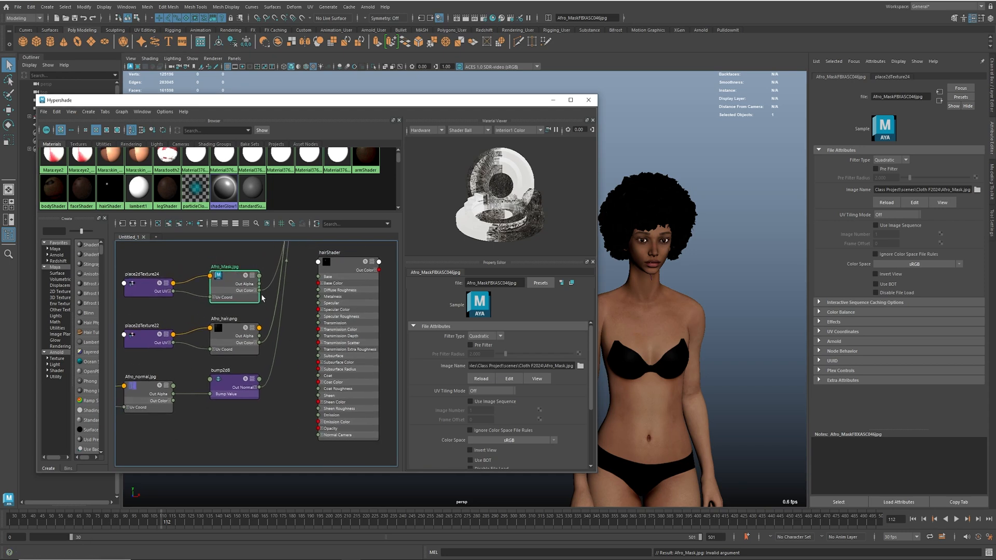
left_click_drag(269, 302, 320, 429)
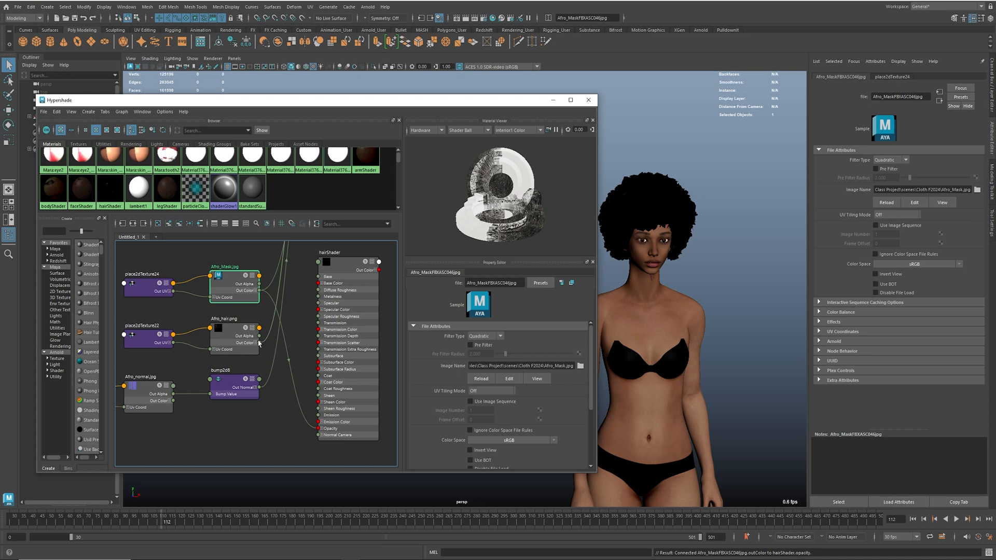
left_click_drag(300, 310, 318, 283)
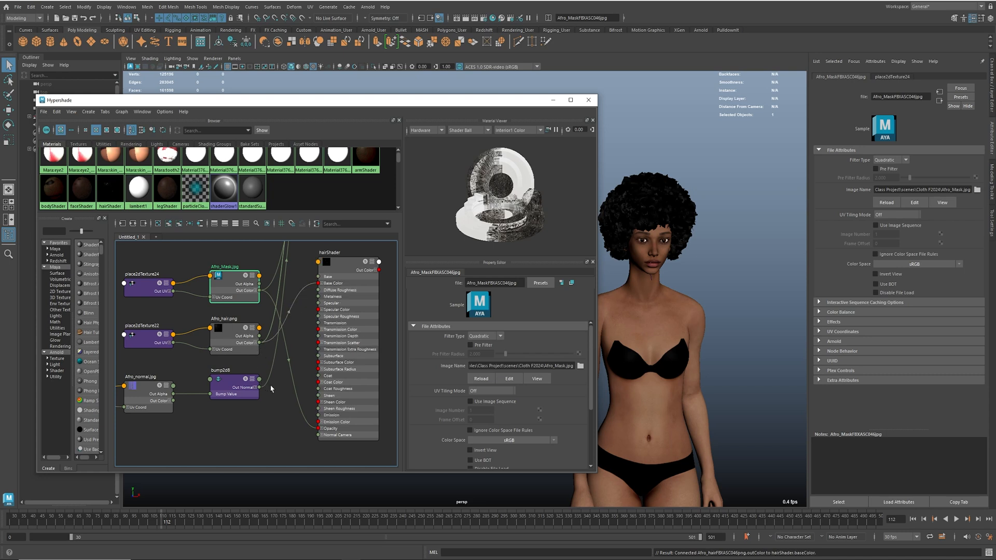
Make the Afro_normal.jpg texture ignore the color space file rules and set its color space to Raw
middle_click_drag(266, 388, 276, 363, "alt")
left_click(162, 363)
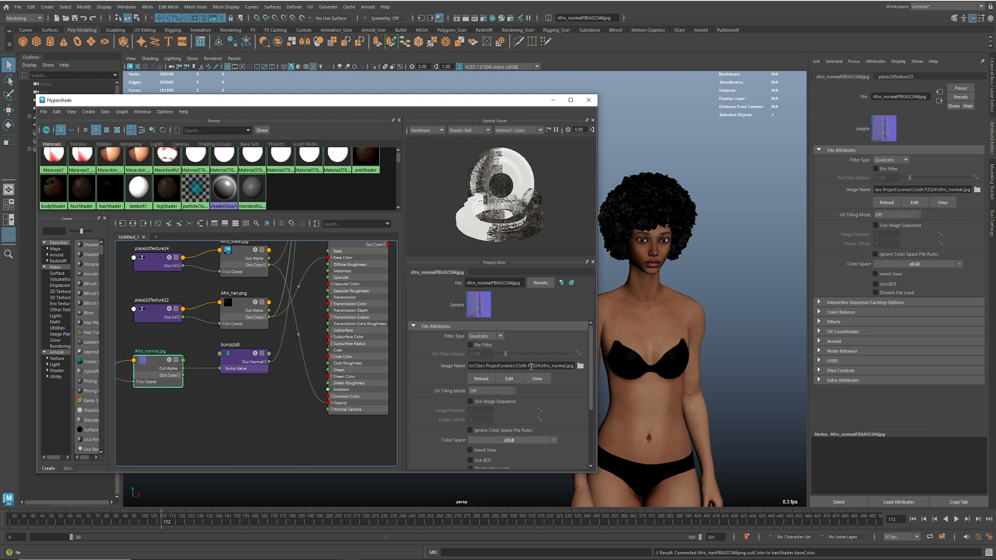
left_click(493, 430)
left_click(500, 439)
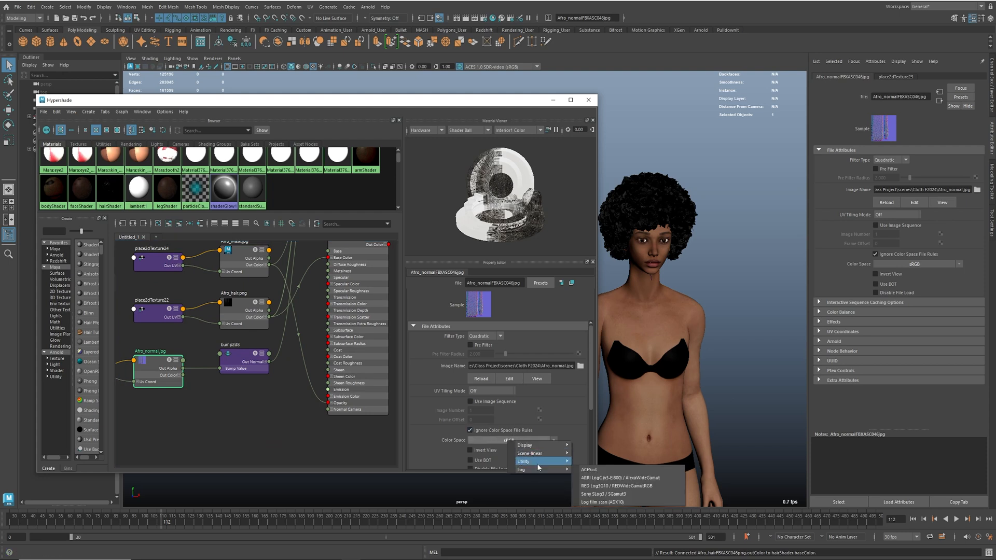
left_click(541, 466)
Connect bump2d8's normal output to hairShader's Normal Camera and shift the hairShader node slightly
left_click_drag(270, 364, 328, 410)
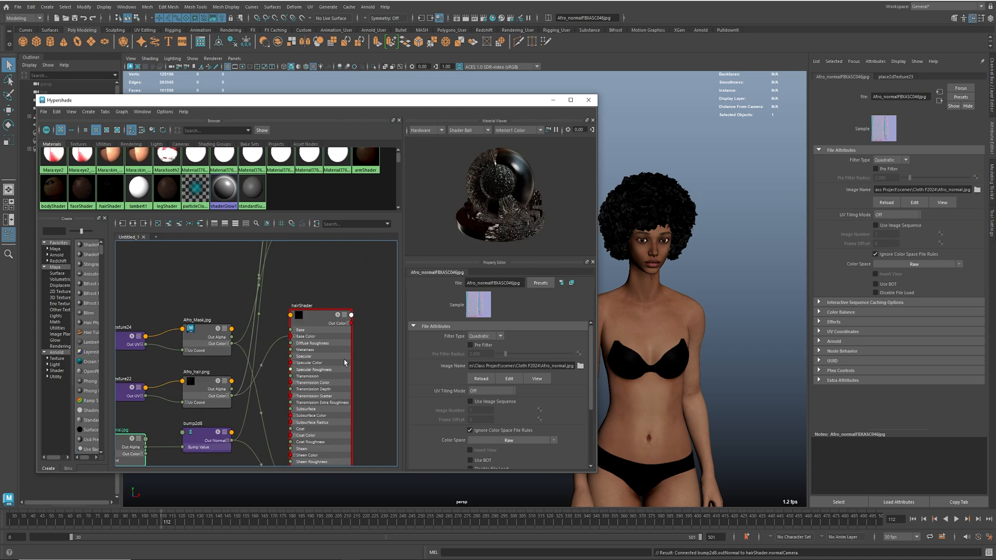
middle_click_drag(308, 306, 318, 290, "alt")
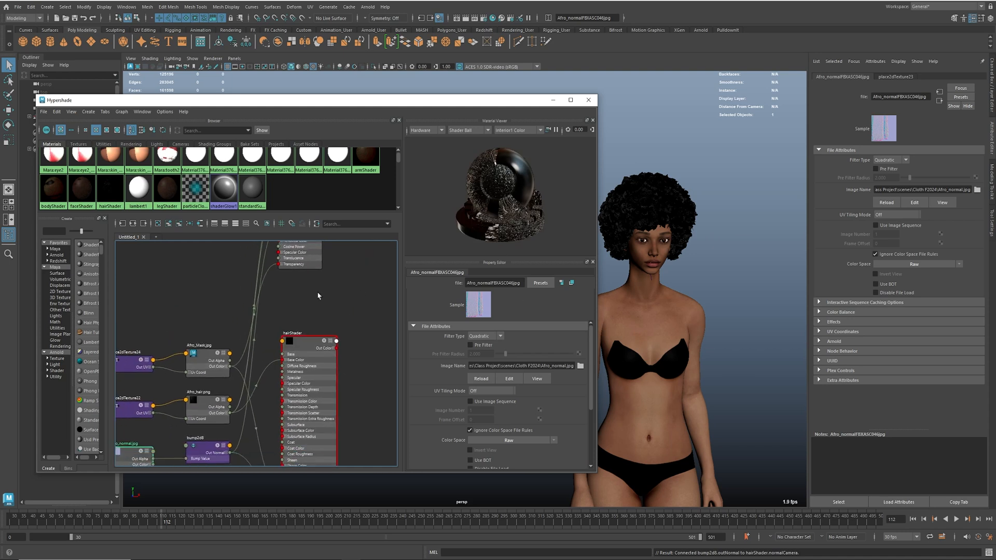
mouse_move(310, 344)
left_mouse_down()
mouse_move(330, 356)
mouse_move(320, 340)
left_mouse_up()
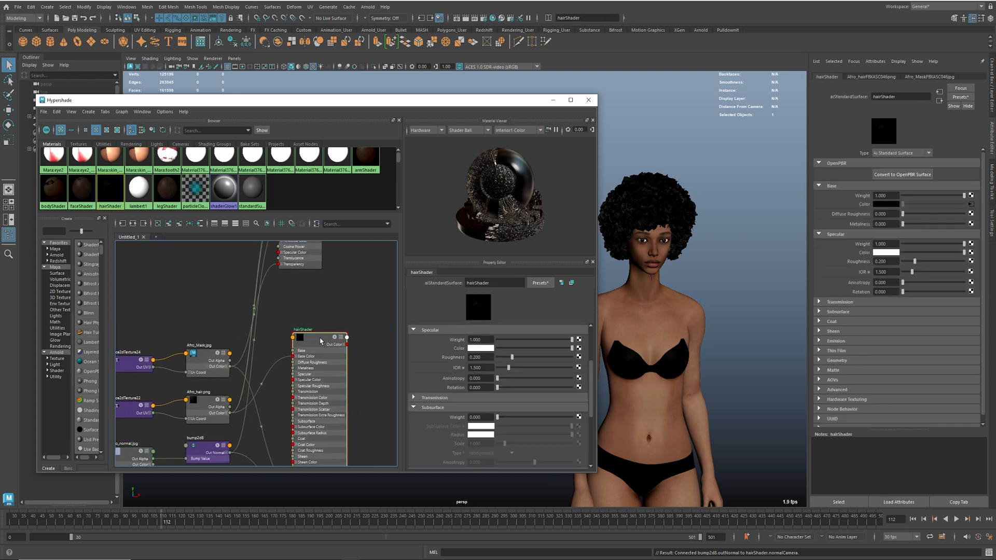
Delete the old hair material and its shading group from the graph above hairShader
middle_click_drag(317, 336, 310, 379, "alt")
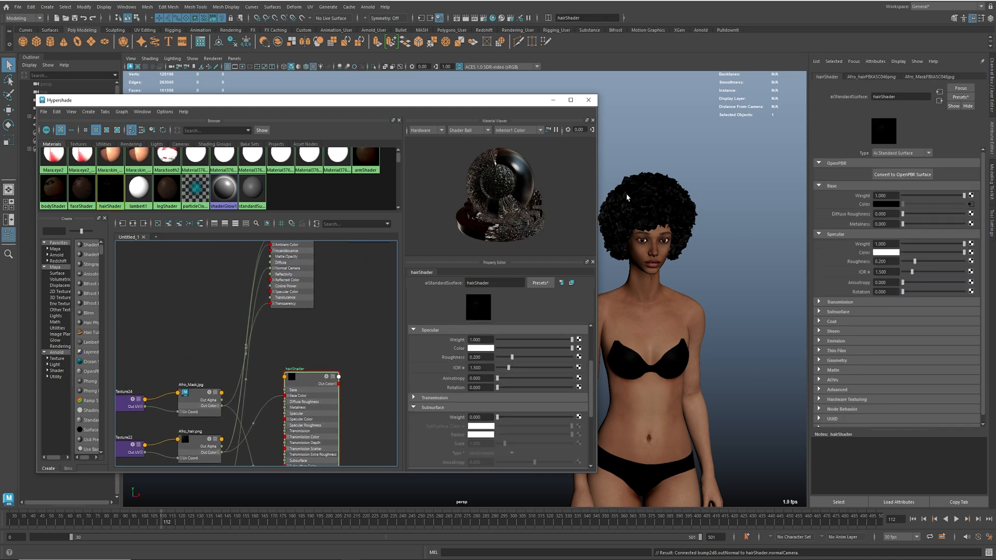
middle_click_drag(641, 196, 660, 280, "alt")
right_click_drag(660, 280, 742, 294, "alt")
middle_click_drag(742, 294, 680, 251, "alt")
left_click_drag(680, 251, 703, 246, "alt")
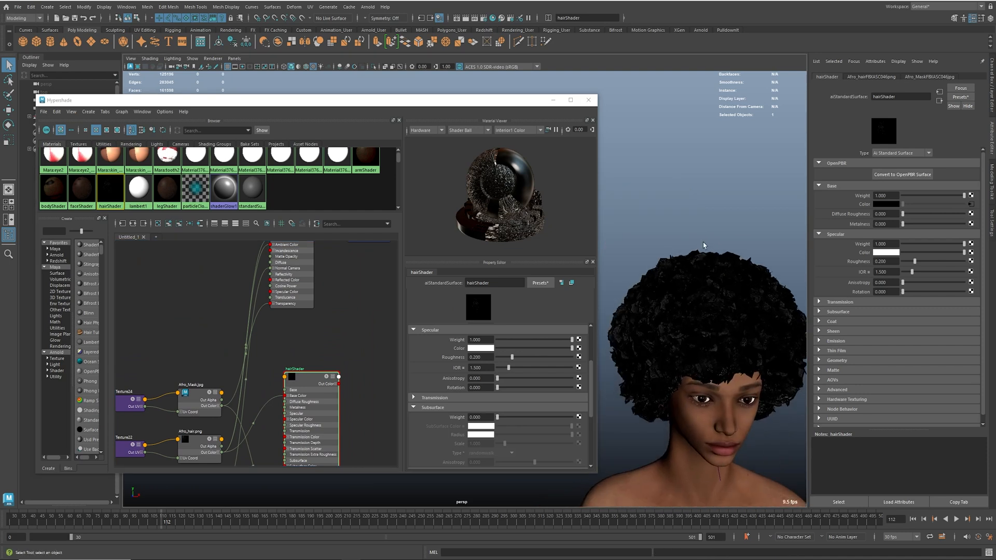
right_click_drag(703, 245, 683, 304, "alt")
middle_click_drag(684, 304, 634, 240, "alt")
right_click_drag(323, 291, 325, 306, "alt")
middle_click_drag(325, 306, 302, 363, "alt")
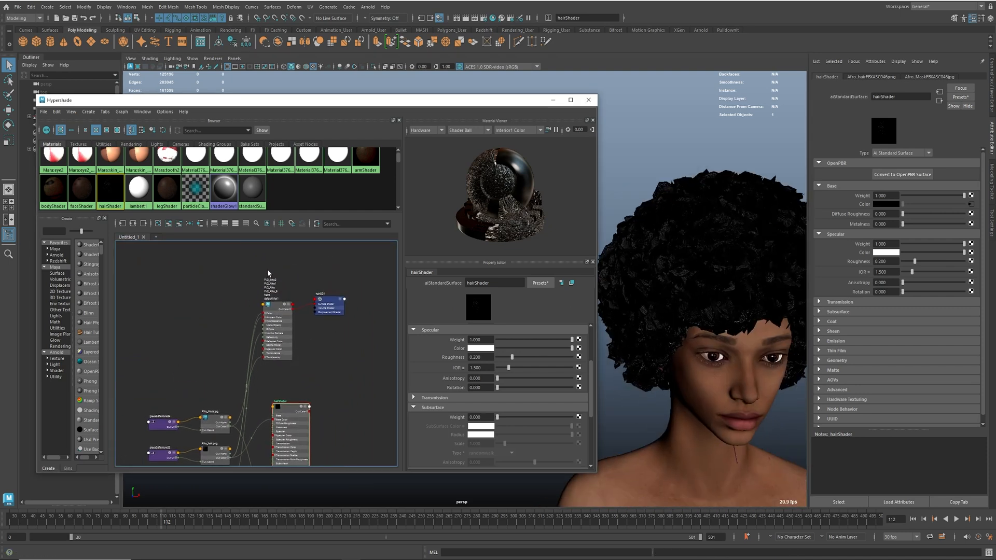
left_click_drag(269, 273, 366, 337)
key("Delete")
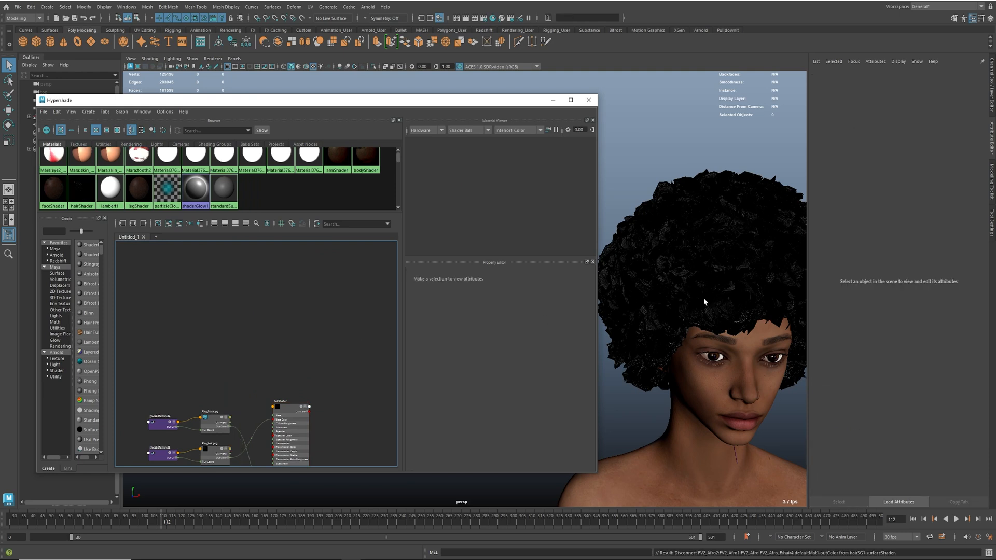
Reposition the Hypershade window and graph the shading network of the Mara:eye2 phong material
right_click_drag(733, 301, 633, 318, "alt")
middle_click_drag(315, 455, 322, 327, "alt")
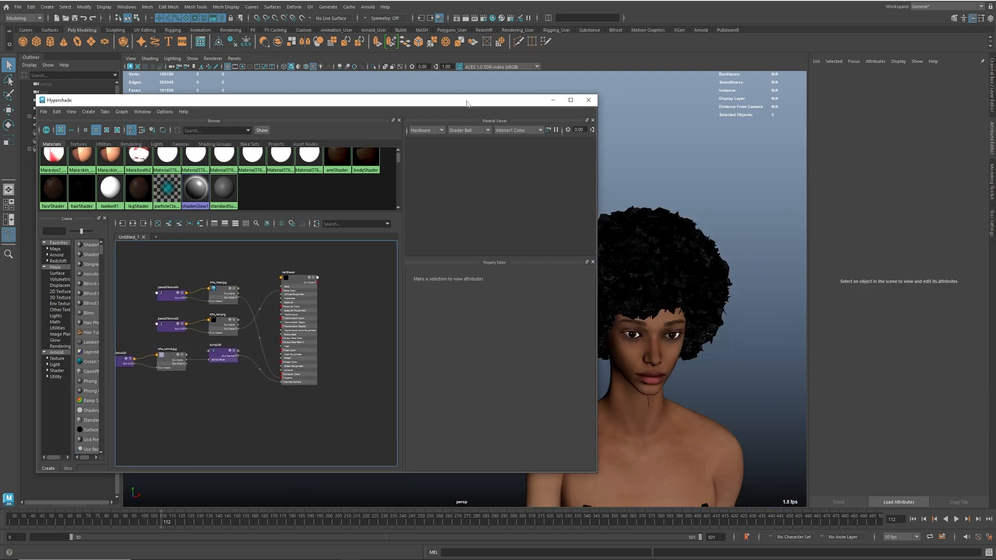
left_click_drag(465, 101, 399, 89)
right_click_drag(726, 322, 646, 319, "alt")
middle_click_drag(670, 333, 796, 263, "alt")
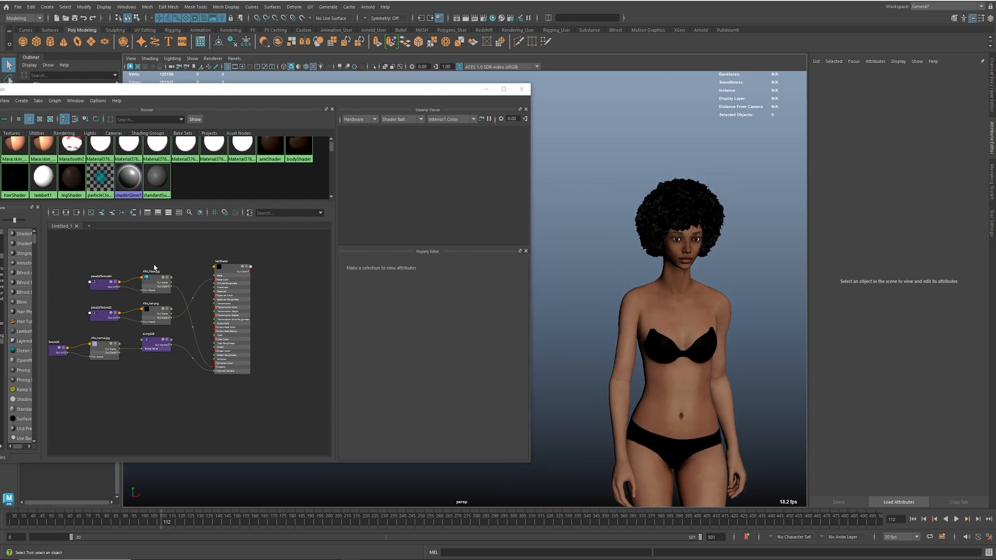
scroll(167, 264, "down", 3)
left_click_drag(396, 89, 508, 100)
middle_click_drag(217, 249, 232, 283, "alt")
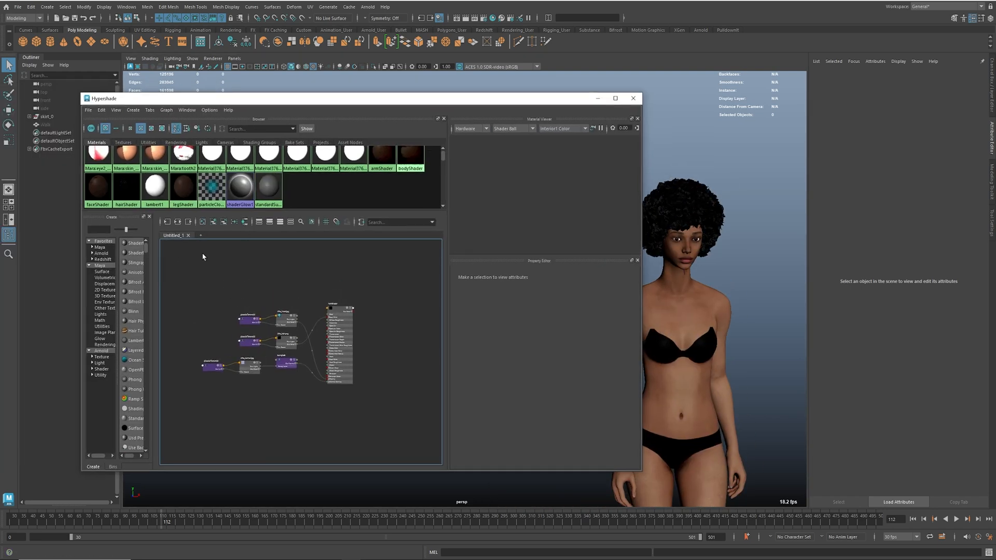
scroll(213, 179, "up", 1)
scroll(115, 186, "up", 1)
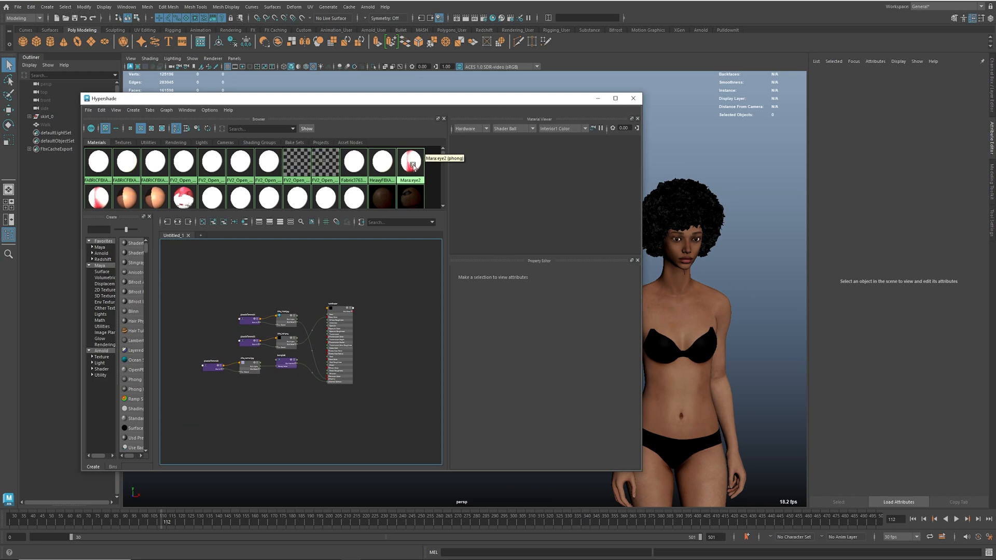
right_click_drag(411, 161, 408, 187)
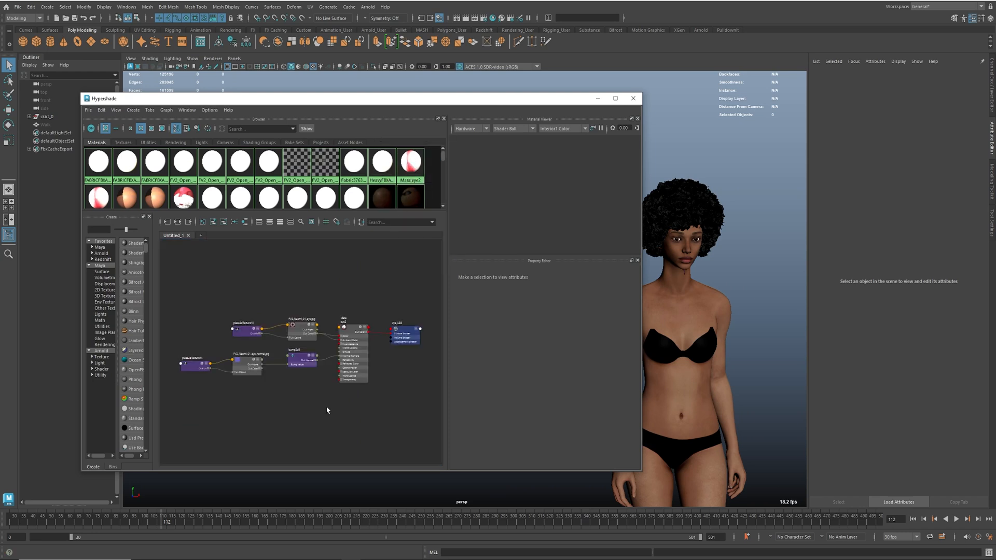
Create an aiStandardSurface material in the empty graph area below the eye texture nodes
scroll(322, 351, "up", 8)
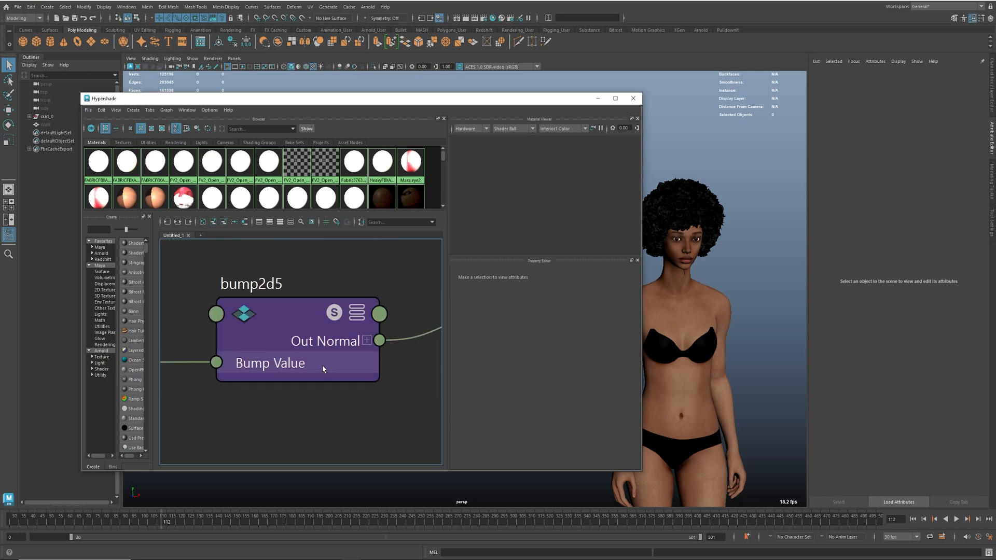
middle_click_drag(323, 444, 329, 479, "alt")
middle_click_drag(371, 368, 302, 287, "alt")
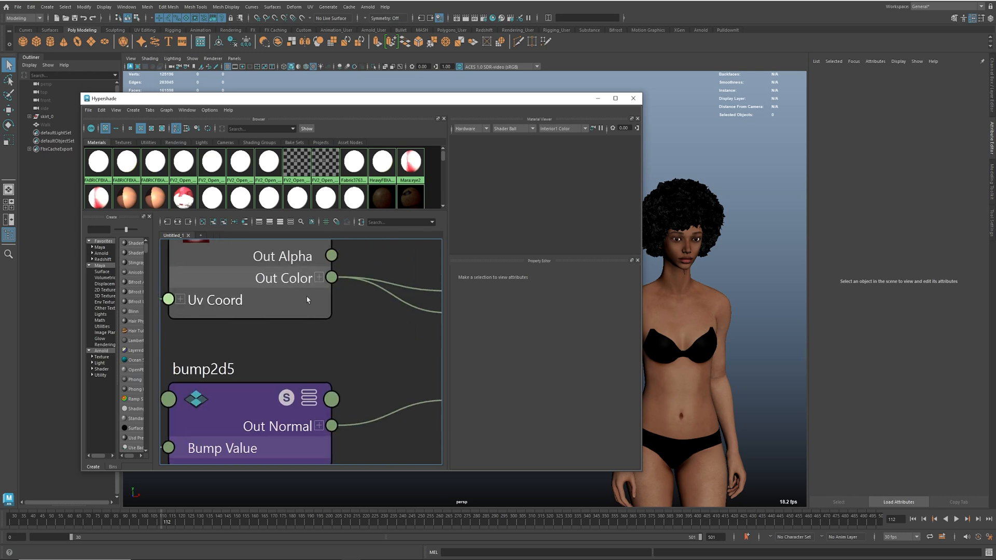
scroll(299, 329, "down", 3)
middle_click_drag(426, 381, 352, 260, "alt")
scroll(352, 345, "down", 4)
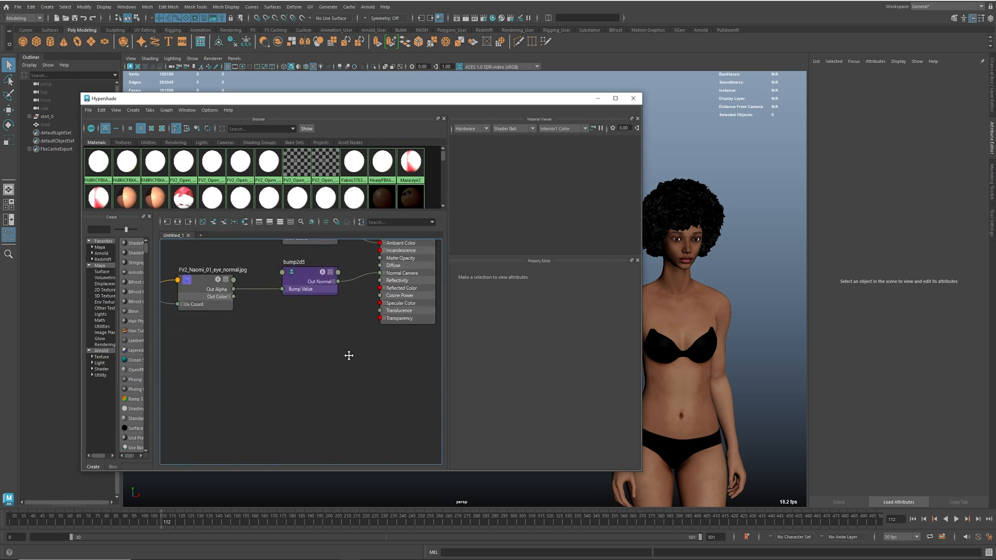
key("Tab")
type("aist")
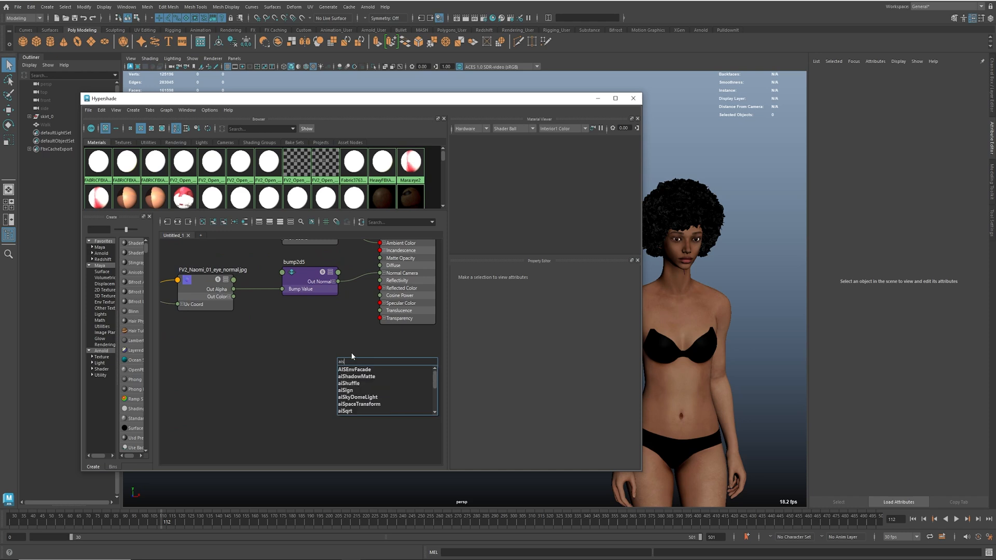
key("Down")
key("Down")
key("Return")
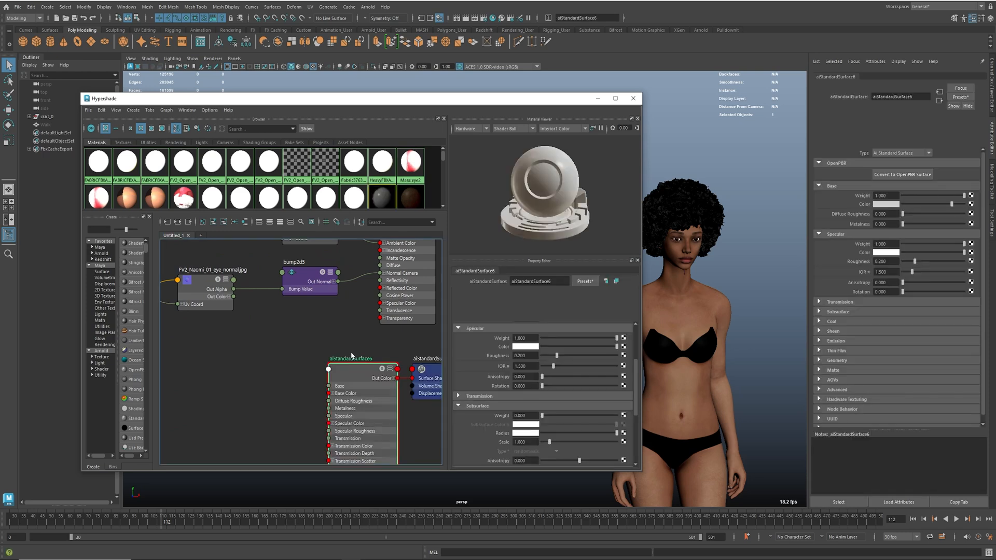
Rename the new aiStandardSurface material as eyeShader
double_click(357, 357)
type("eueShader")
key("Return")
double_click(340, 358)
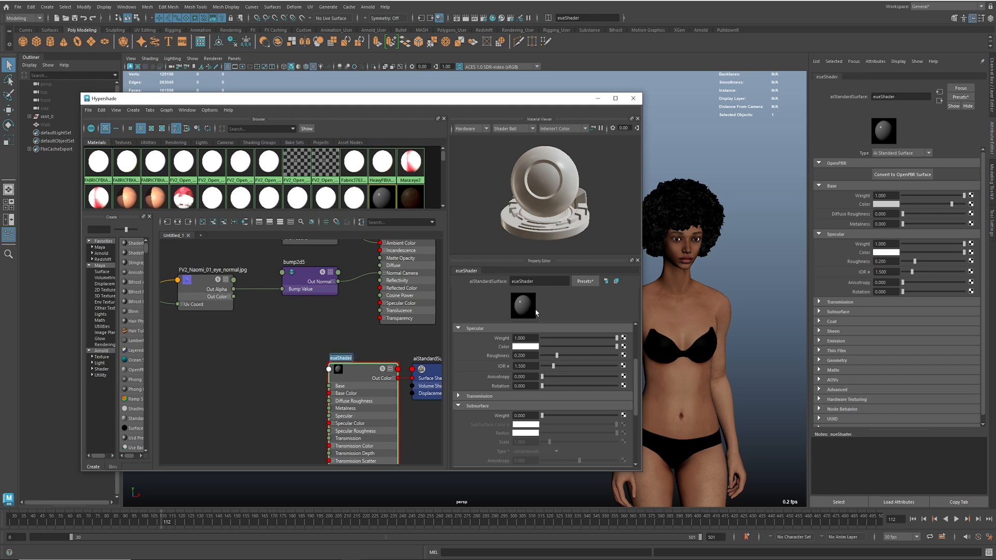
left_click(523, 282)
left_click(521, 282)
key("Return")
Move the eye texture, eye normal texture, bump2d5 and placement nodes down beside eyeShader
scroll(366, 324, "down", 5)
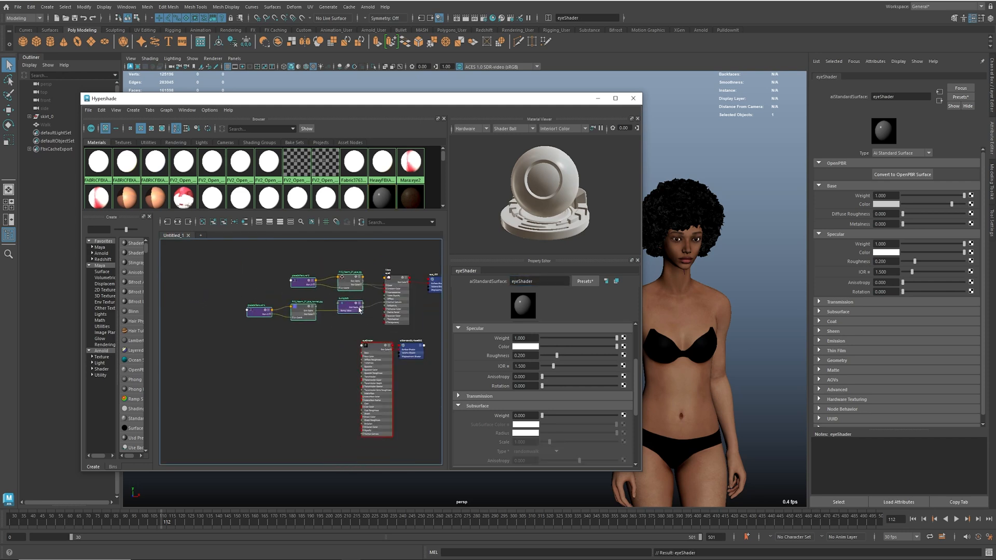
left_click_drag(359, 307, 314, 403)
middle_click_drag(352, 382, 355, 357, "alt")
scroll(281, 371, "up", 5)
middle_click_drag(281, 403, 299, 365, "alt")
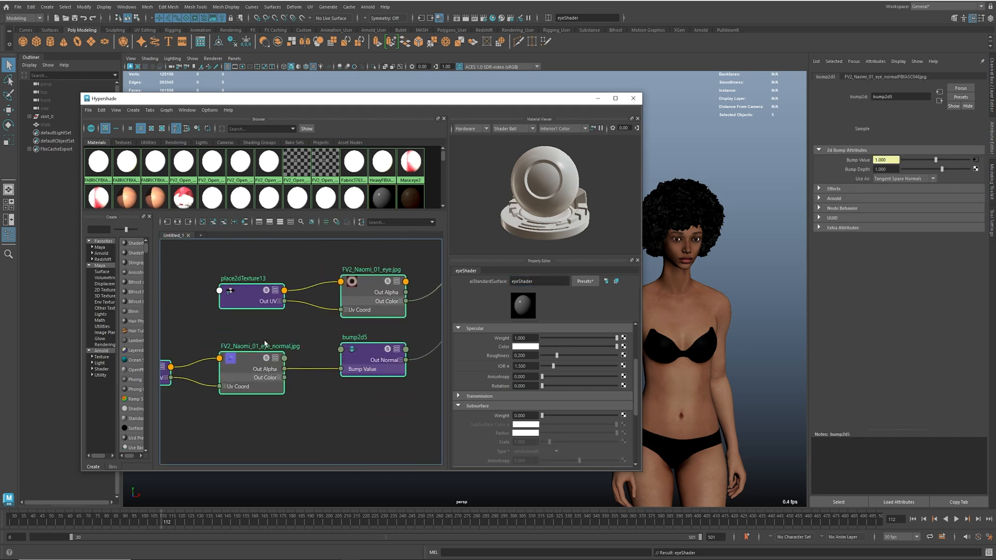
Make the FV2_Naomi_01_eye_normal.jpg texture ignore the color space file rules and set its color space to Raw
left_click(265, 344)
left_click(515, 428)
left_click(552, 439)
left_click(628, 457)
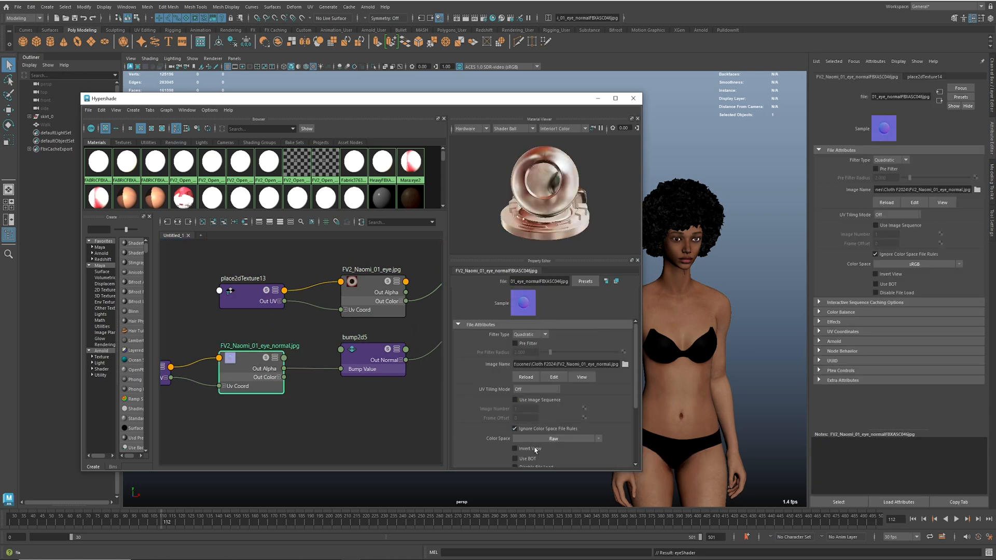
Connect bump2d5's normal output to eyeShader's Normal Camera and FV2_Naomi_01_eye.jpg's color output to its Base Color and Subsurface Color
middle_click_drag(356, 416, 291, 389, "alt")
middle_click_drag(413, 379, 292, 388, "alt")
left_click_drag(218, 342, 327, 416)
middle_click_drag(212, 302, 279, 386, "alt")
left_click_drag(246, 350, 353, 282)
left_click_drag(246, 350, 355, 388)
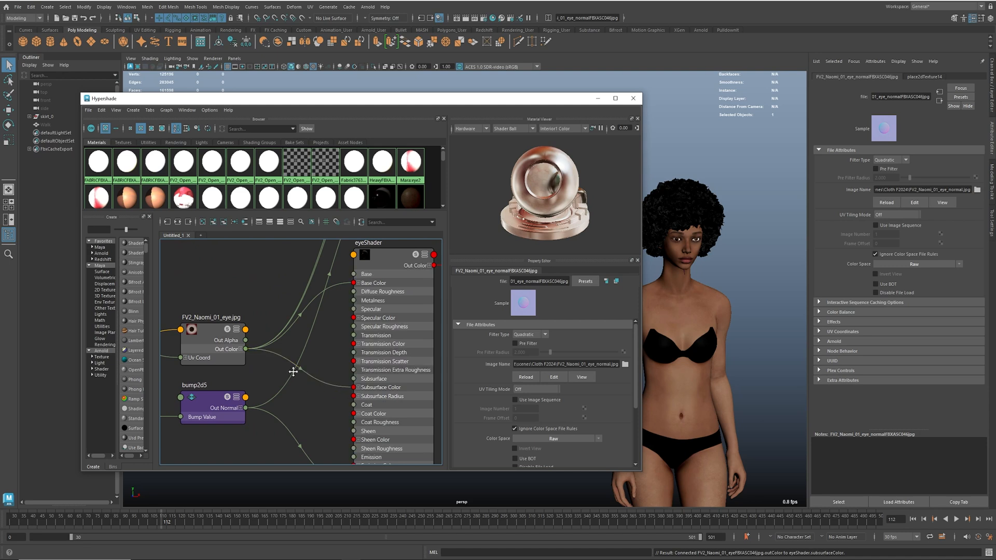
Set eyeShader's Subsurface weight to 0.3 and its Radius color to a slightly desaturated red-orange
scroll(329, 375, "down", 2)
middle_click_drag(293, 372, 340, 365, "alt")
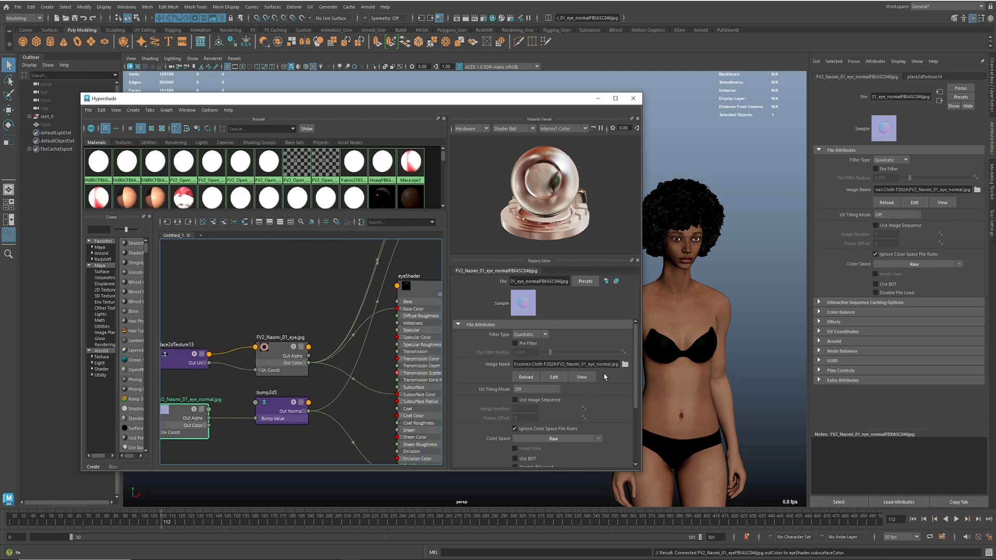
left_click(422, 289)
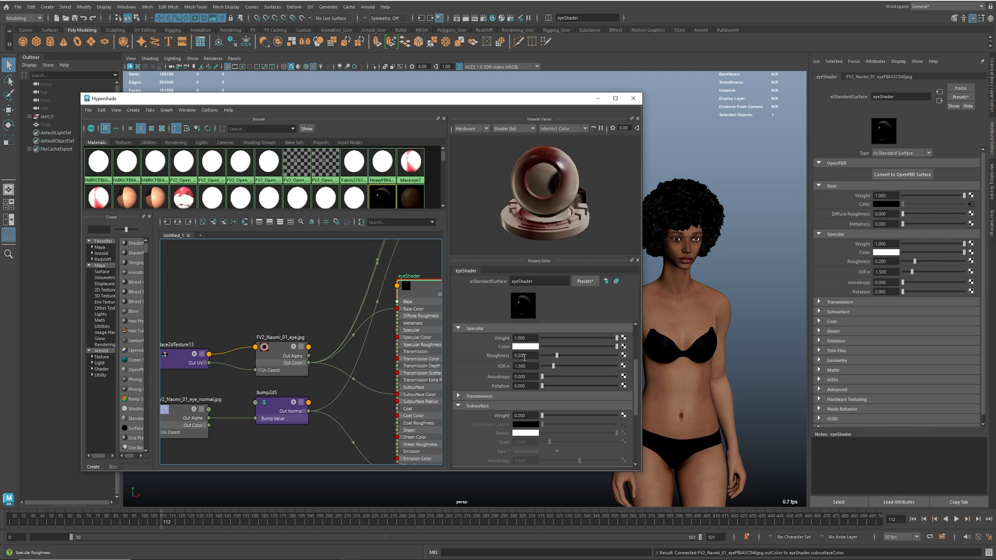
left_click(529, 416)
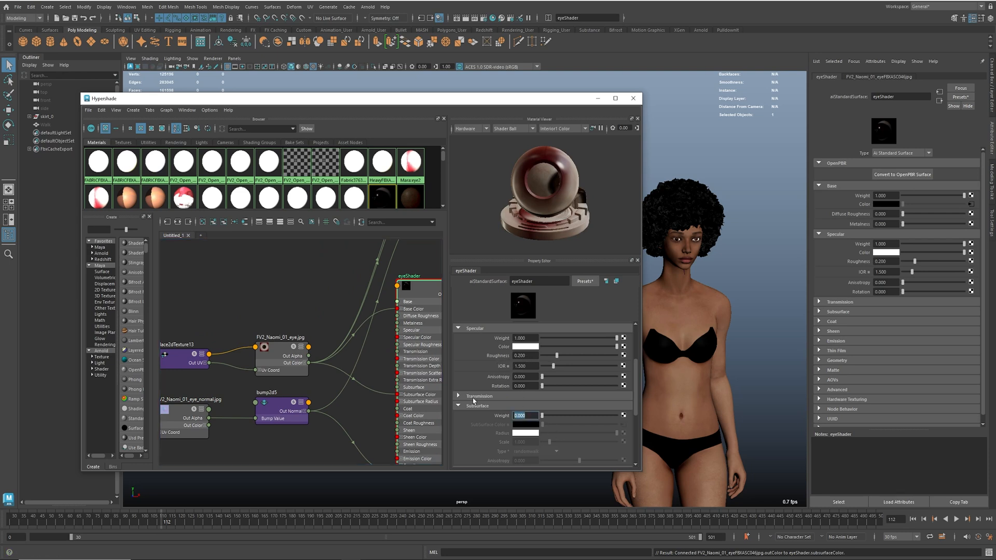
type("0.3")
key("Return")
left_click(527, 433)
left_click(477, 428)
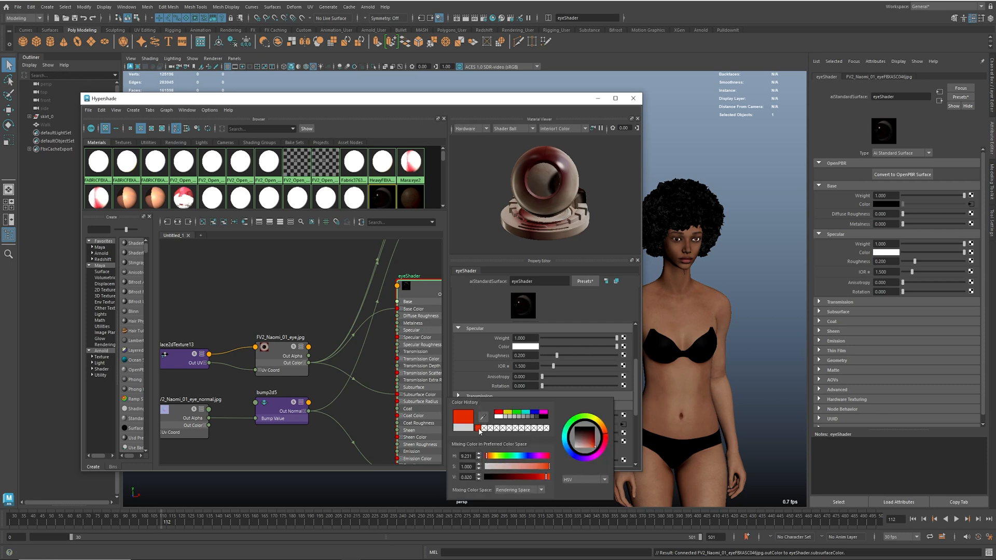
left_click_drag(541, 467, 538, 467)
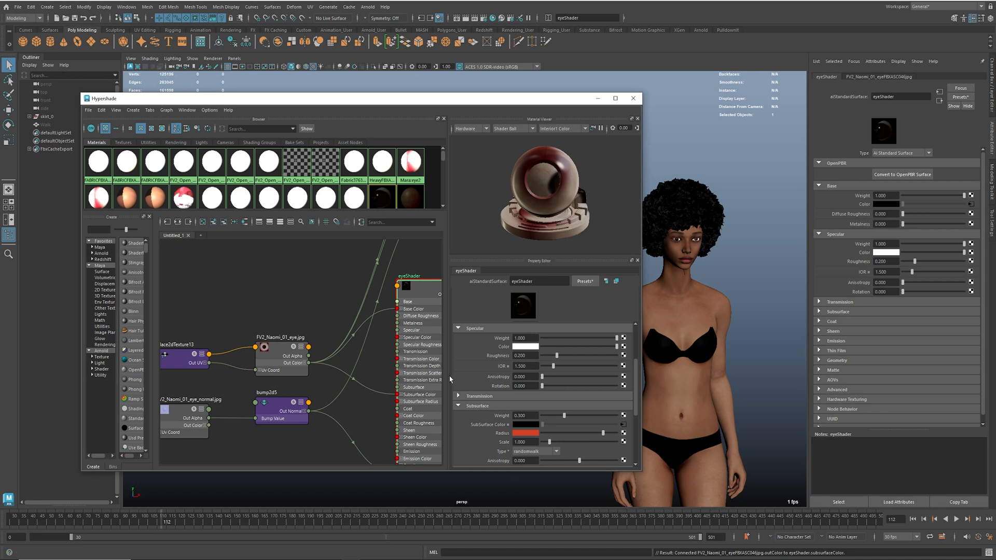
Assign eyeShader to the eye_L and eye_R meshes inside the avatar's group
middle_click_drag(391, 388, 308, 382, "alt")
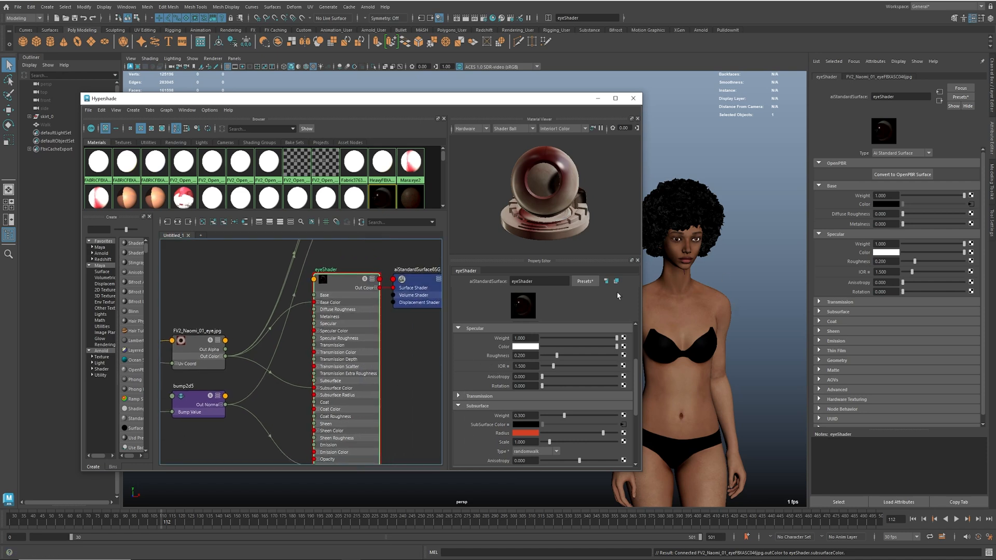
left_click(29, 116)
left_click_drag(155, 103, 175, 101)
left_click(49, 149)
left_click(51, 157, "shift")
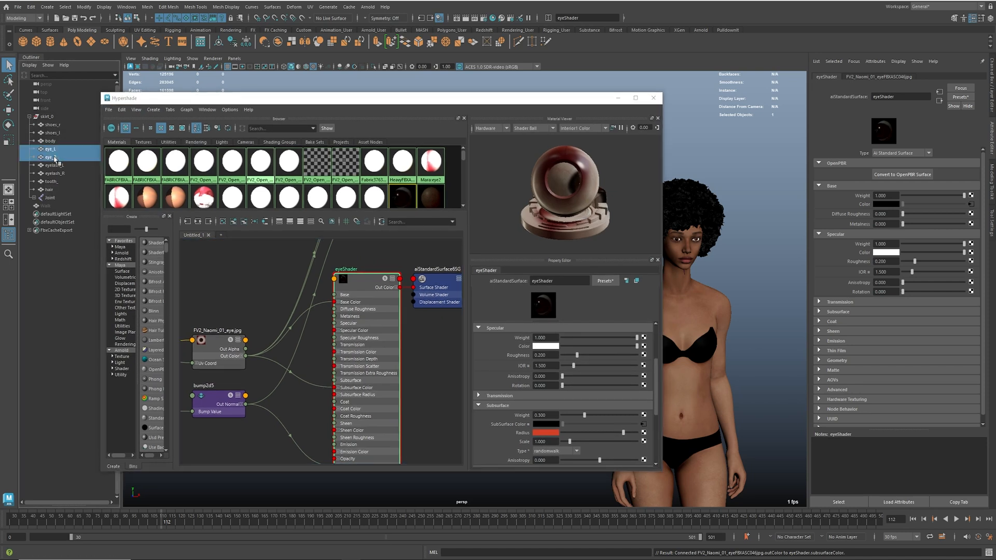
right_click(367, 279)
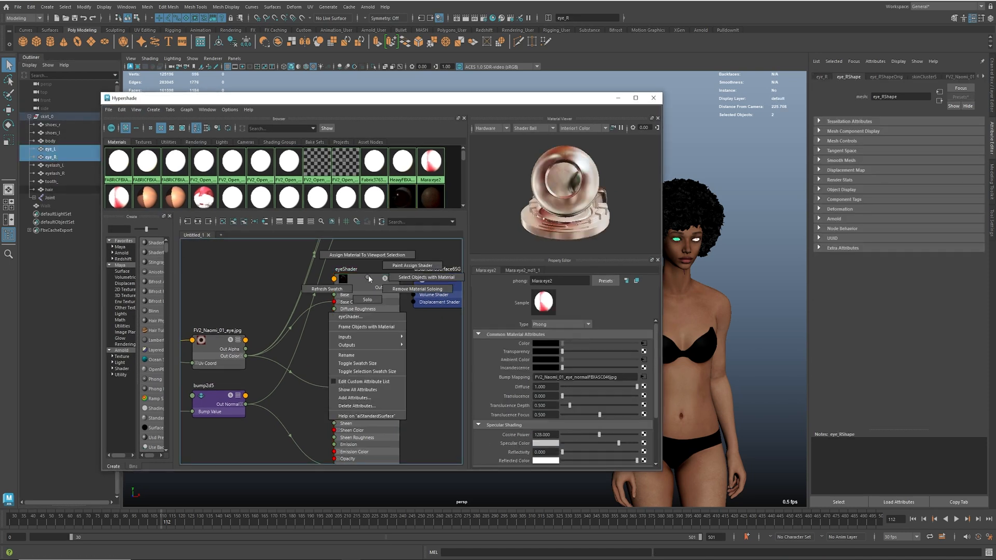
left_click(377, 254)
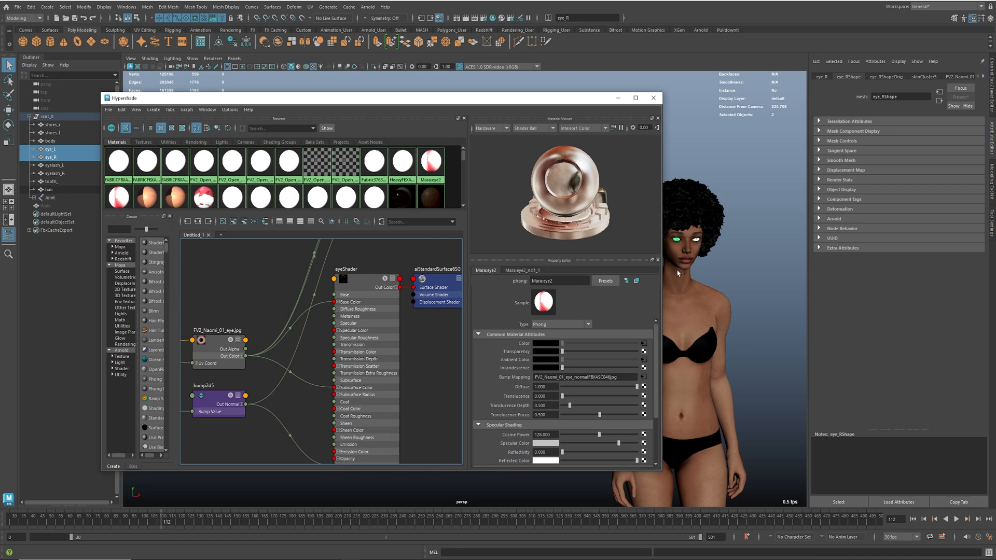
left_click(735, 299)
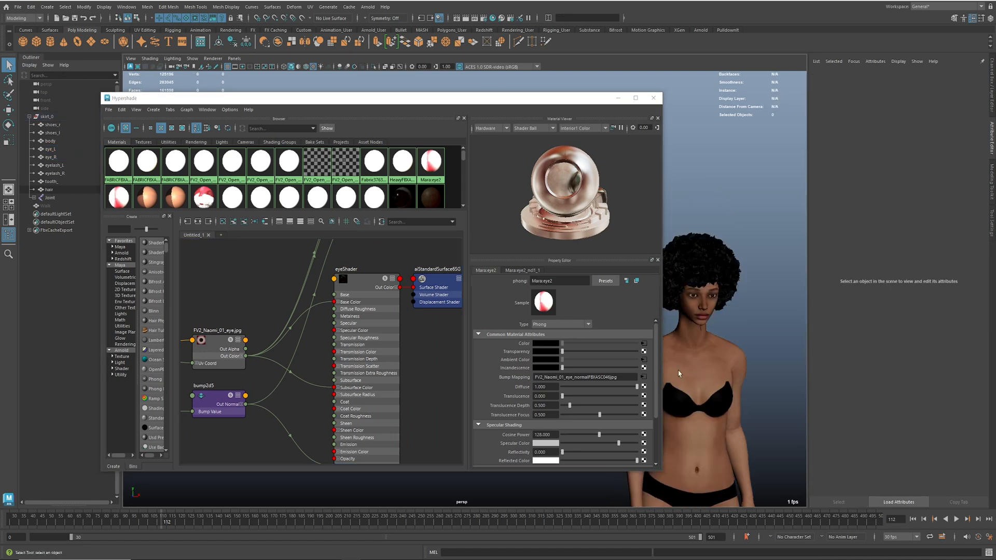
Delete the old Mara:eye2 phong material and its eye_LSG shading group from the graph
left_click_drag(707, 374, 711, 372, "alt")
middle_click_drag(711, 371, 723, 282, "alt")
scroll(706, 313, "down", 1)
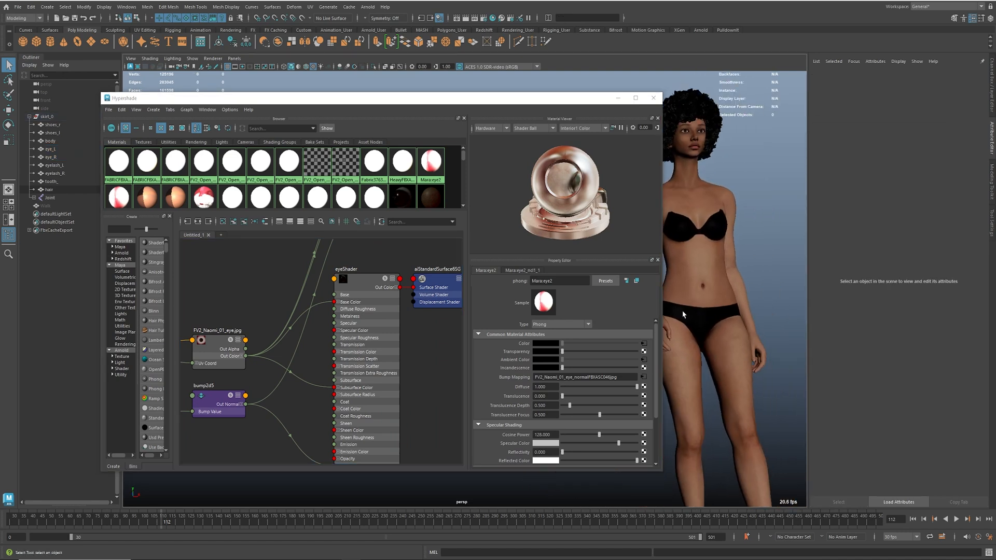
middle_click_drag(314, 292, 265, 451, "alt")
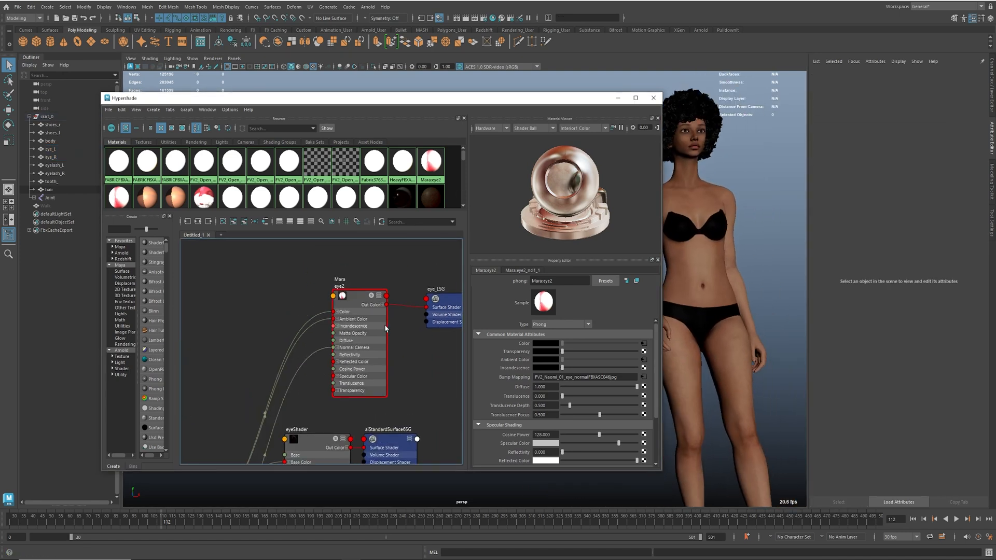
middle_click_drag(382, 322, 326, 308, "alt")
scroll(326, 307, "down", 2)
left_click_drag(287, 273, 411, 356)
key("Delete")
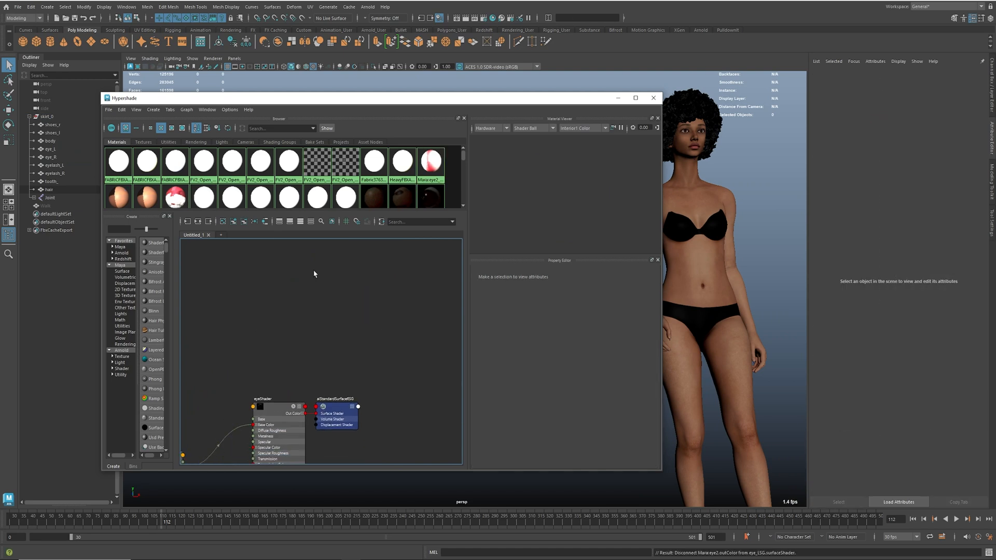
Delete the leftover Mara:eye2_ncl1_1 phong material
left_click(430, 169)
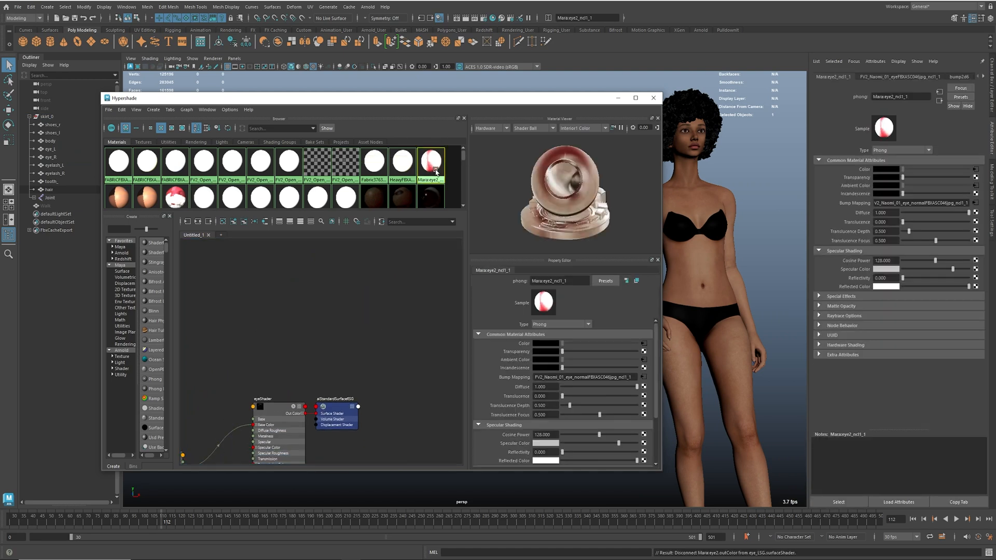
key("Delete")
scroll(159, 187, "down", 1)
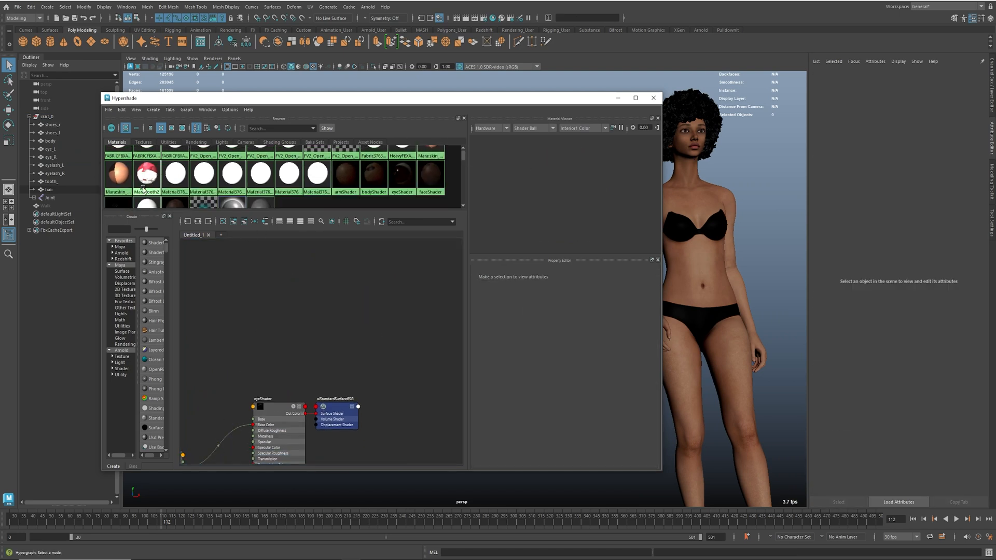
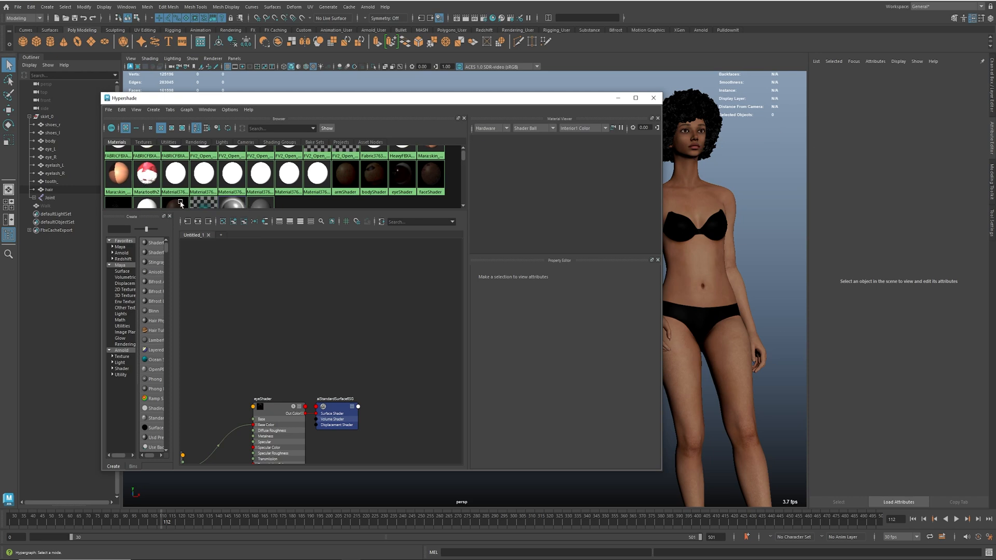
Look through the scene's material swatches and view the avatar's shoes to review the materials still using phong
scroll(196, 196, "up", 1)
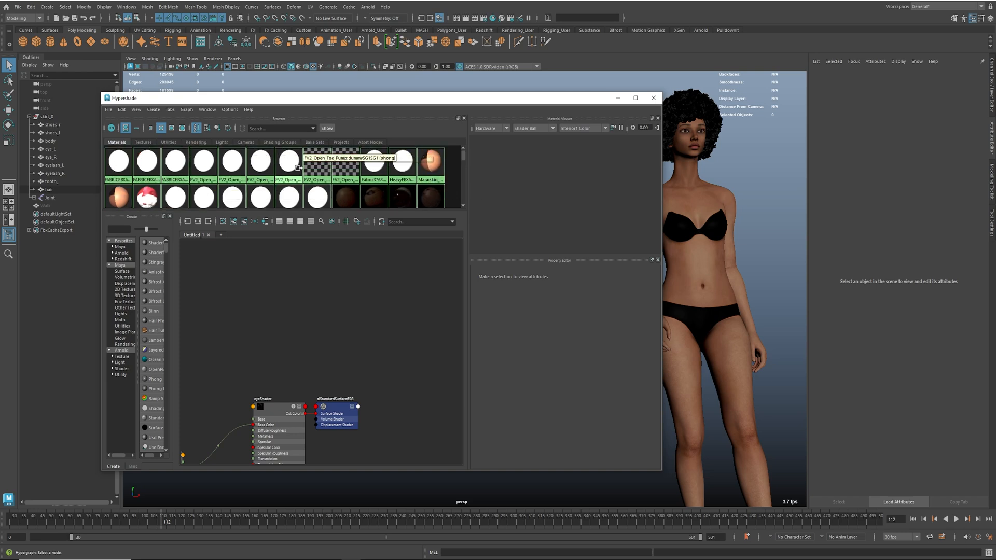
scroll(256, 190, "down", 1)
scroll(259, 185, "up", 1)
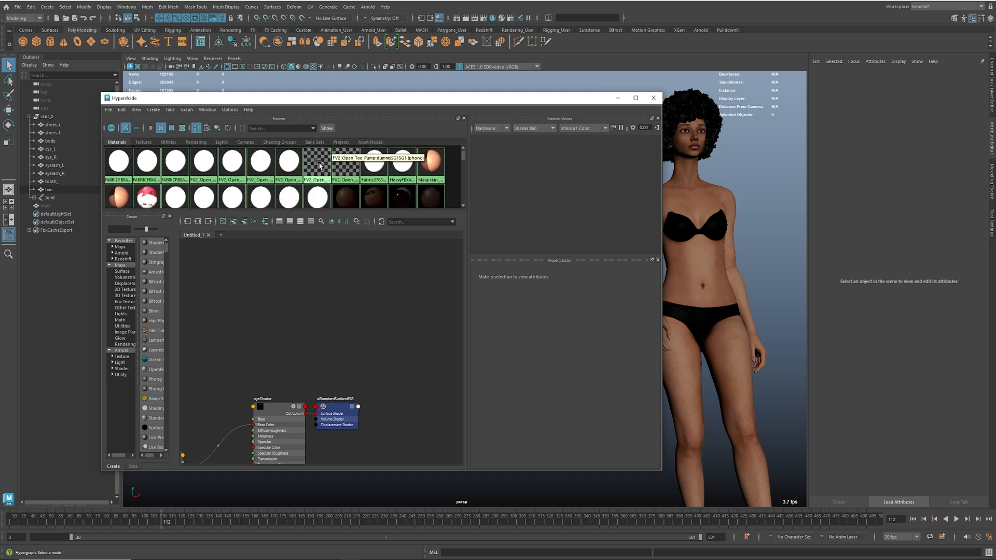
scroll(317, 171, "down", 3)
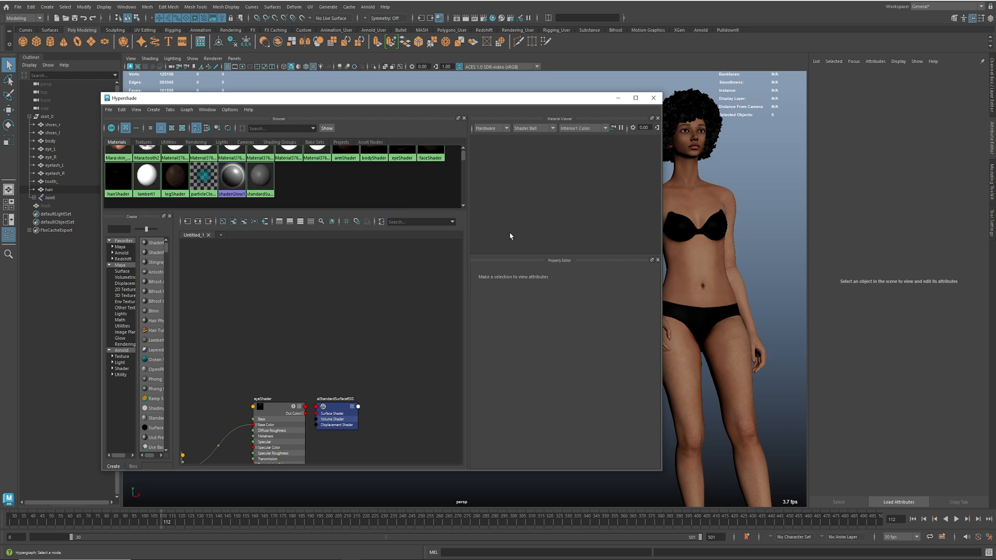
left_click_drag(718, 356, 671, 315, "alt")
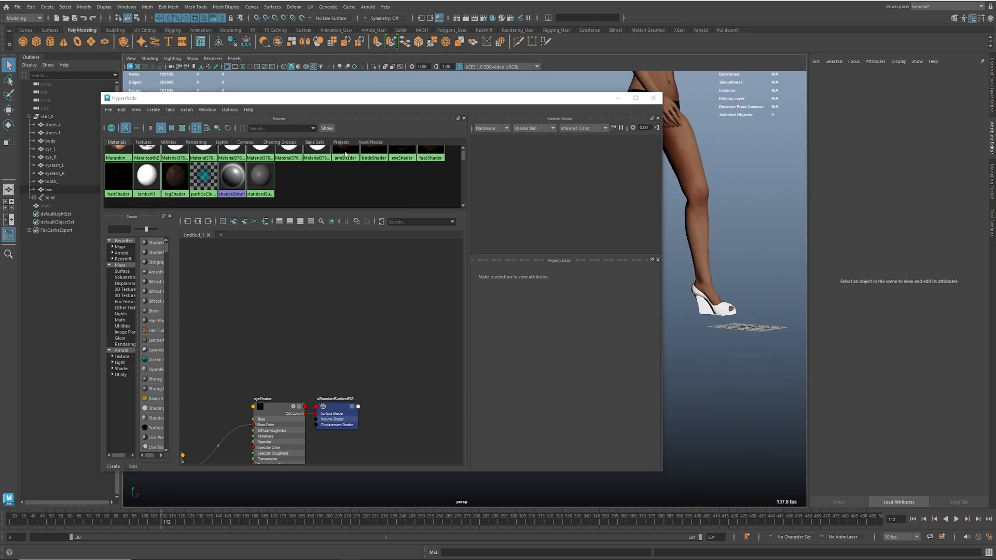
scroll(207, 186, "up", 5)
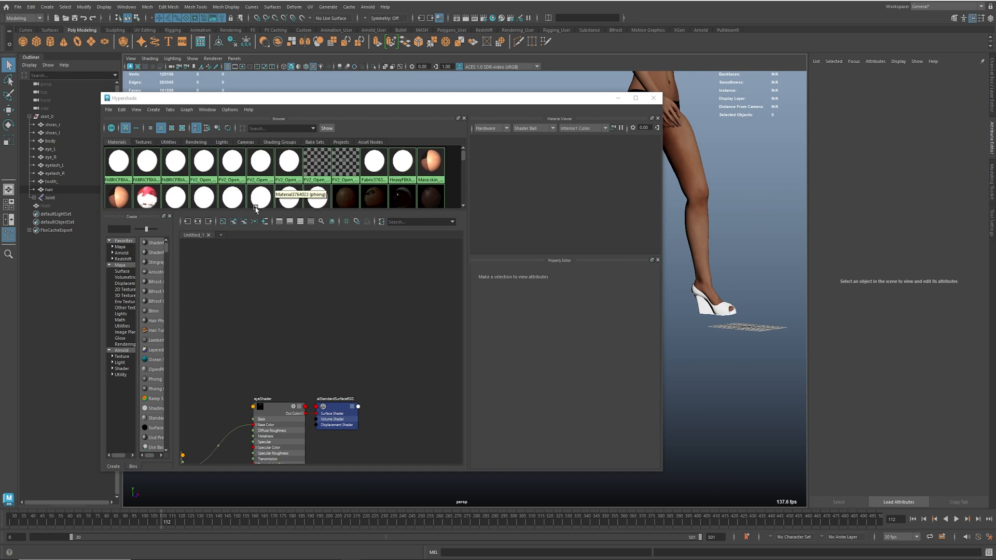
scroll(316, 203, "down", 2)
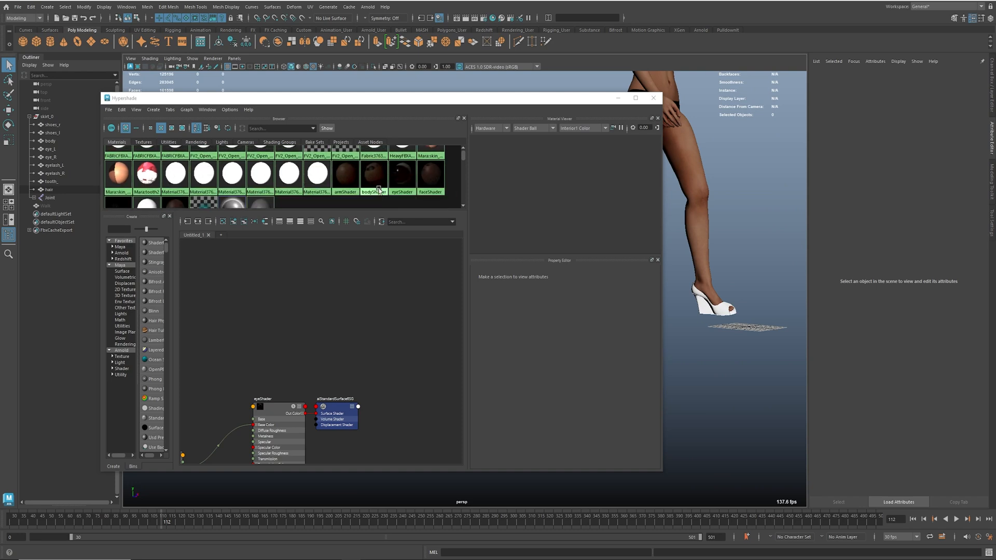
Inspect the left shoe mesh up close and compare its phong material with the scene's material swatches
left_click(726, 313)
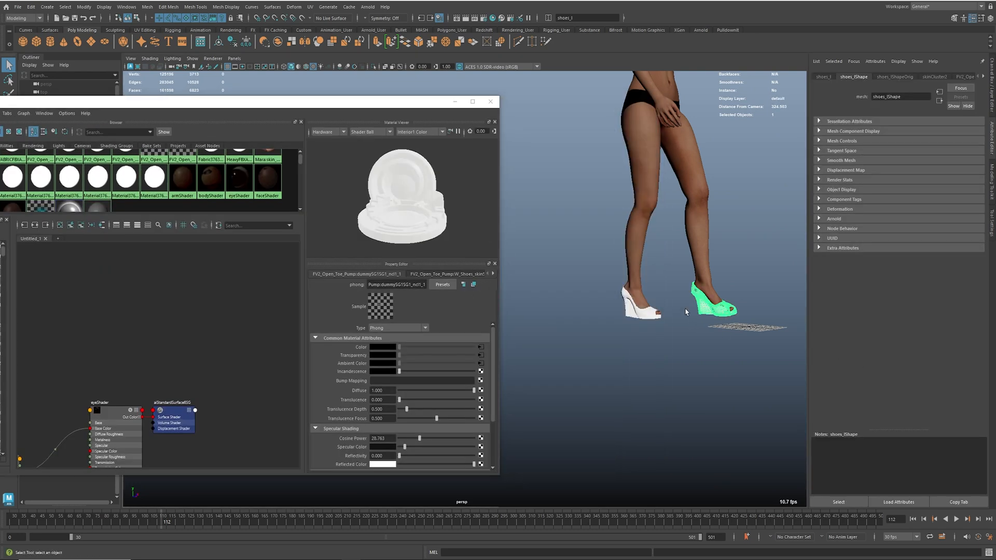
key("f")
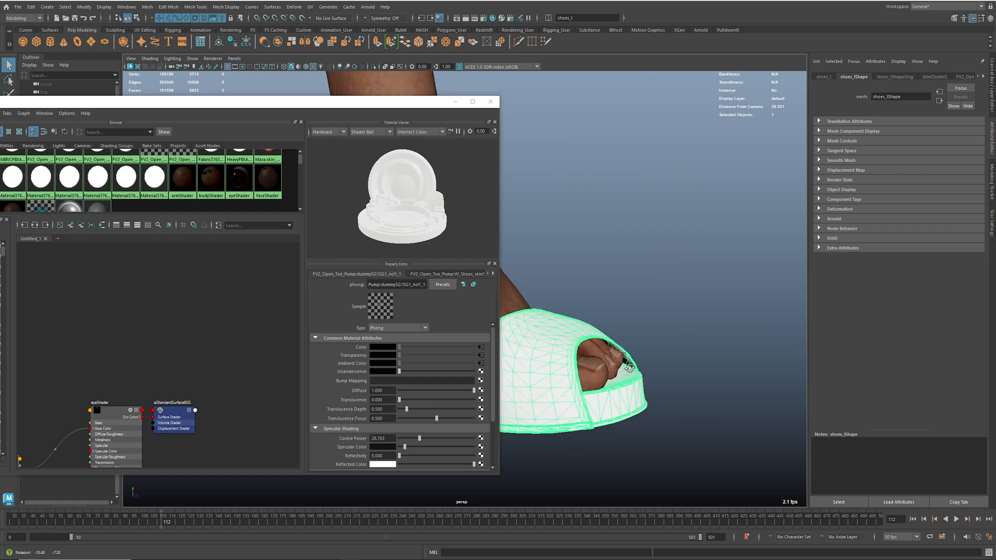
scroll(759, 337, "up", 3)
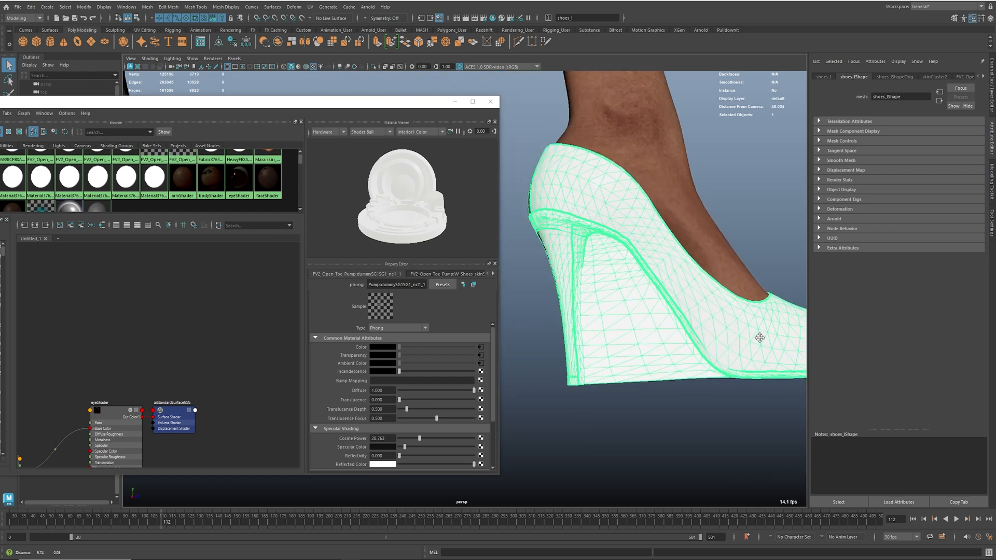
left_click_drag(759, 338, 690, 345, "alt")
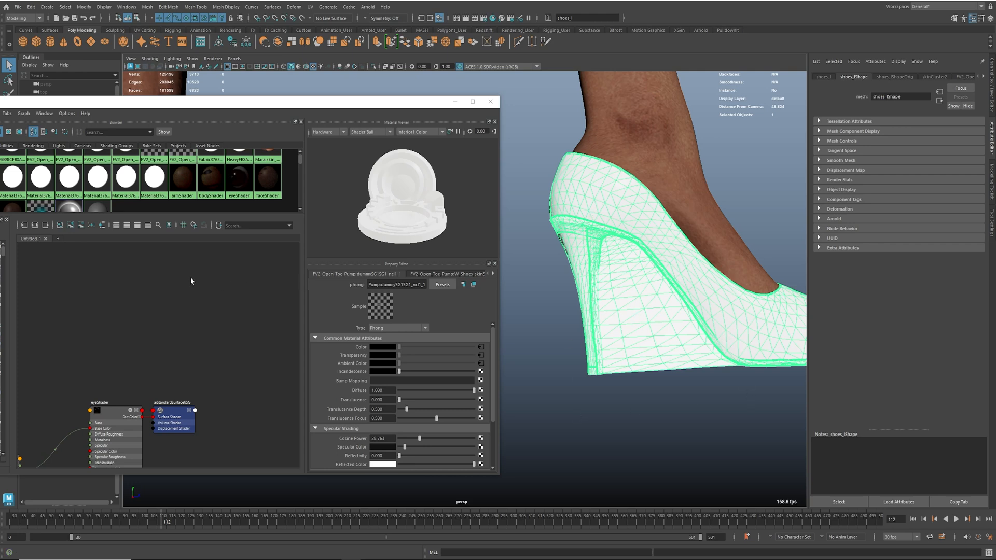
middle_click_drag(195, 268, 209, 334, "alt")
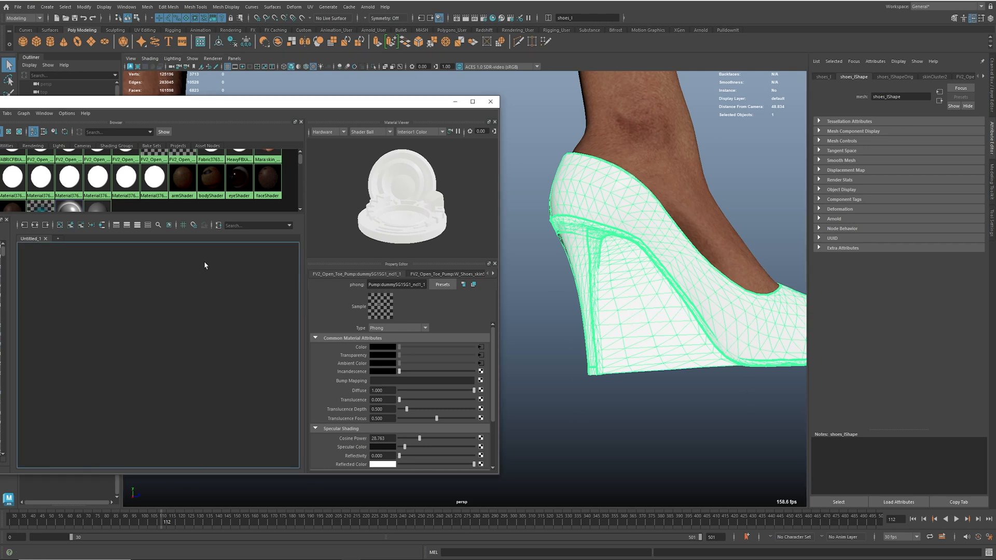
scroll(121, 182, "down", 2)
left_click_drag(227, 106, 360, 113)
scroll(308, 208, "up", 2)
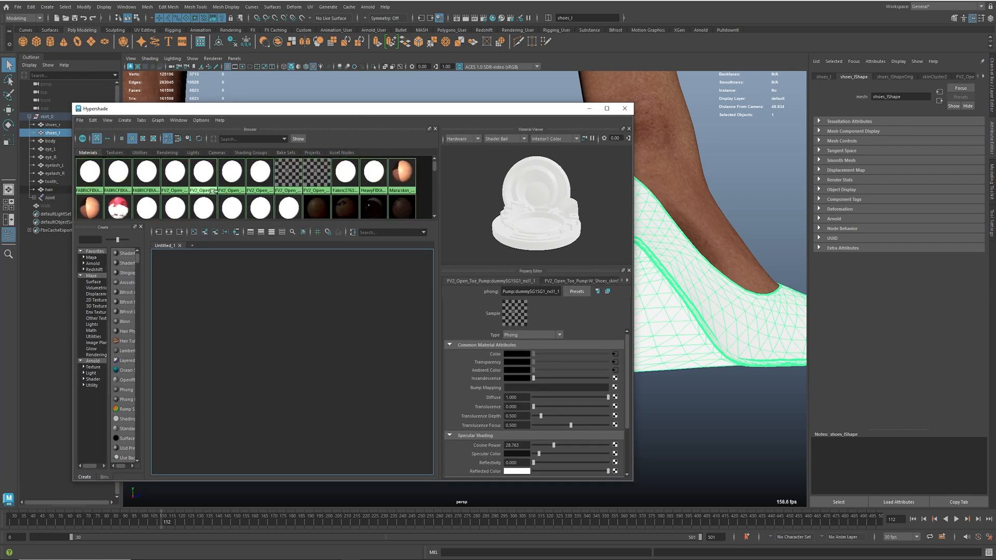
scroll(271, 201, "down", 1)
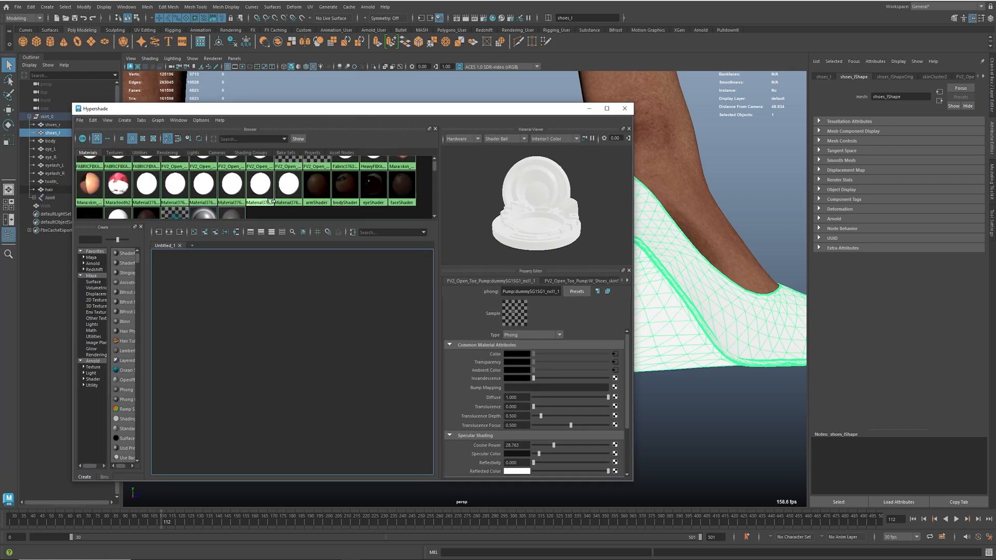
scroll(271, 201, "up", 1)
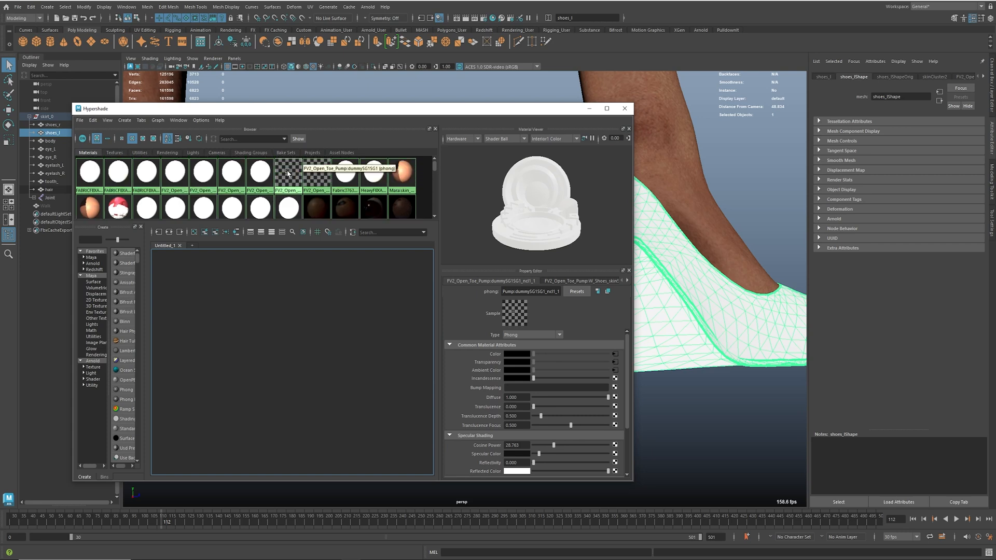
Create an aiStandardSurface material in an empty area of the graph and name it shoeShader
left_click(283, 300)
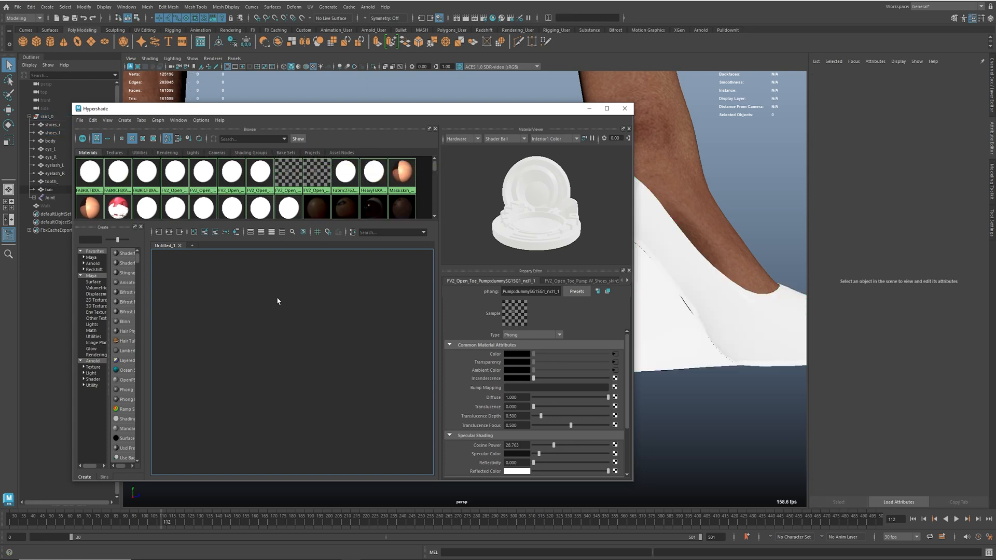
key("Tab")
type("aista")
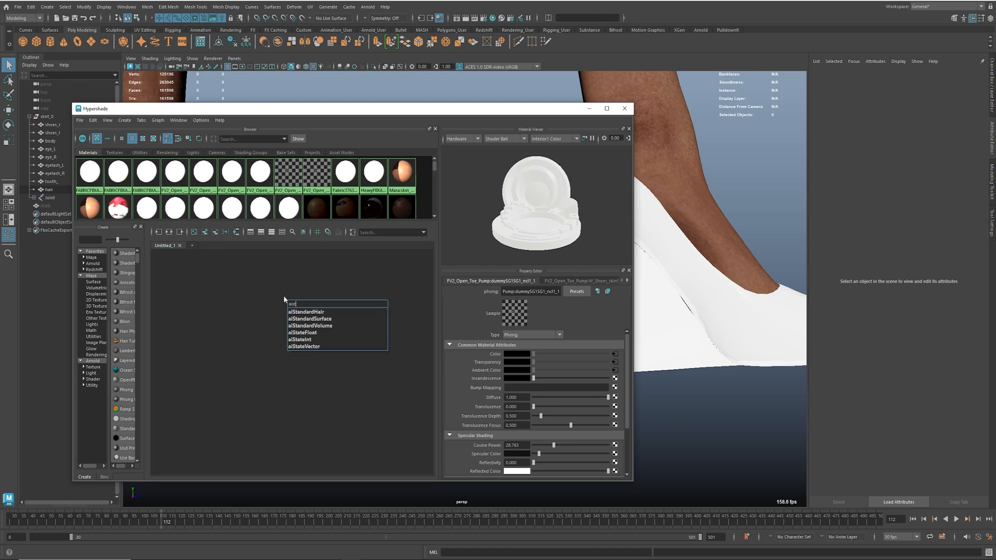
key("Down")
key("Down")
key("Return")
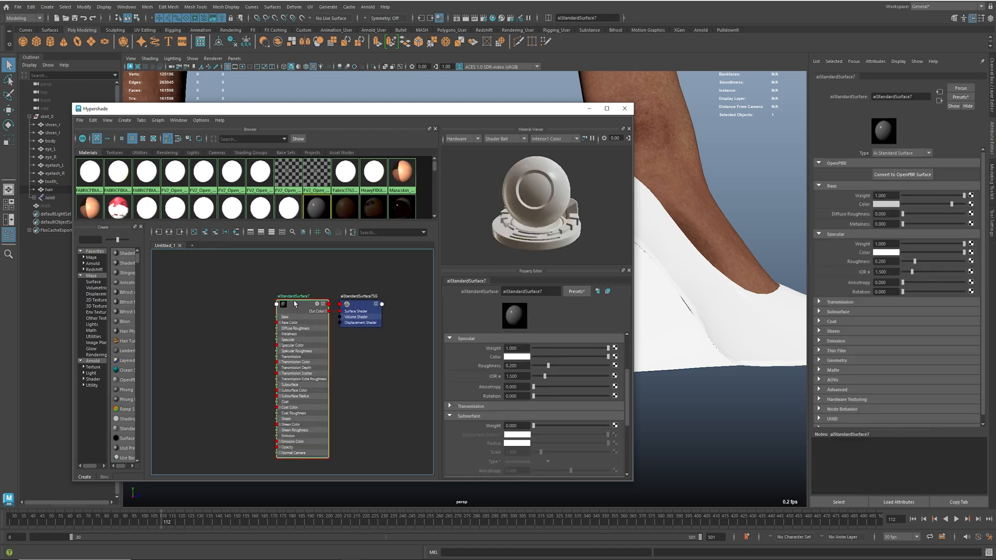
double_click(293, 296)
type("shoe")
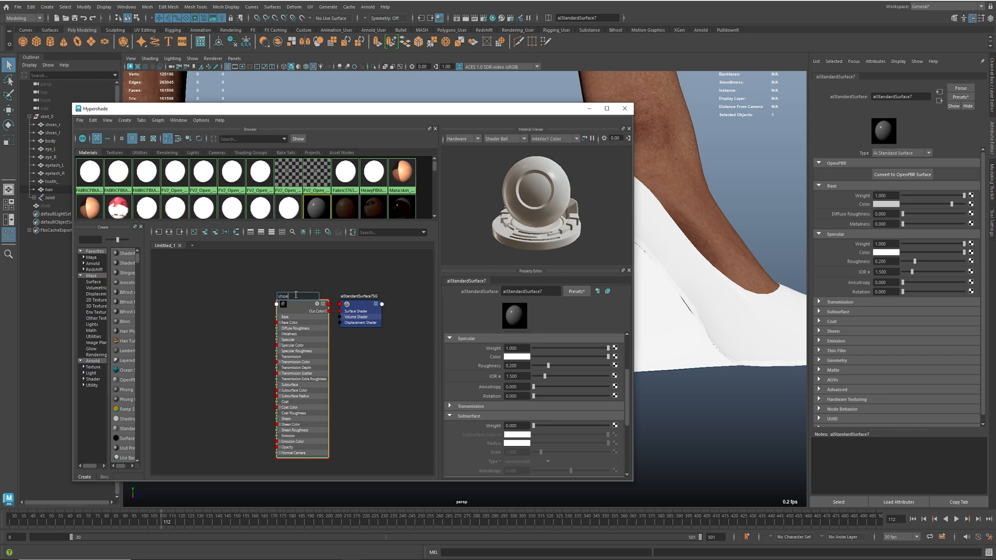
type("Shader")
key("Return")
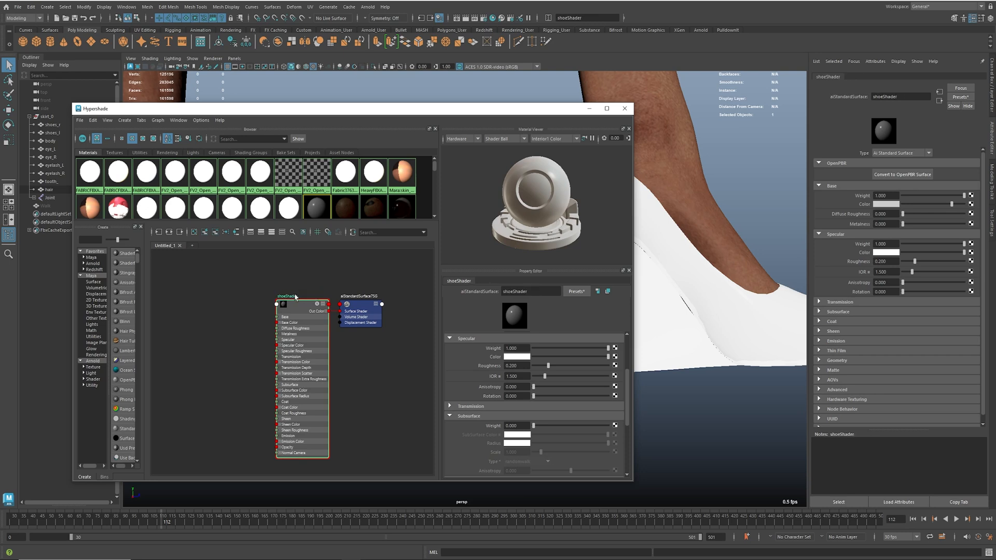
Undo a trial darkening of shoeShader's Specular color and darken its Base color to dark grey instead
left_click_drag(560, 358, 539, 358)
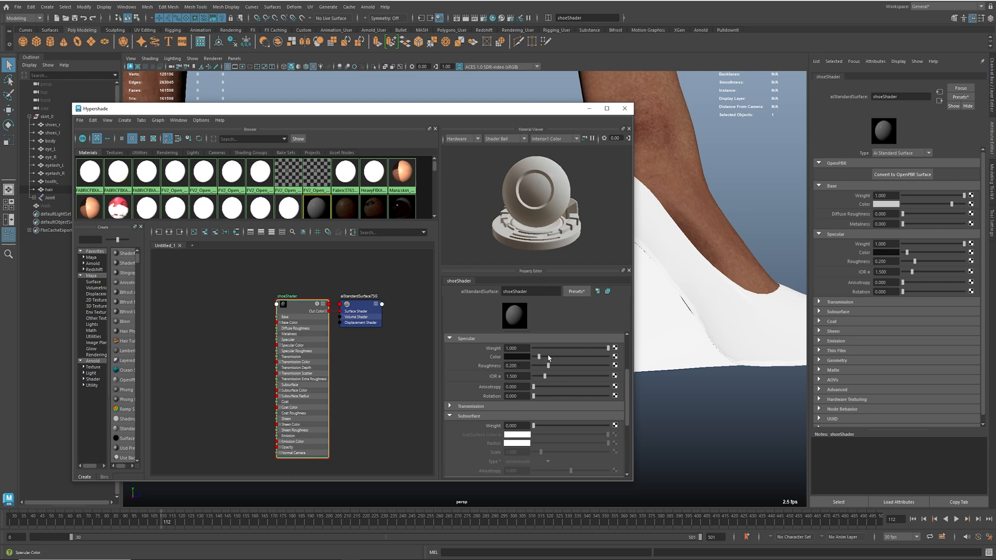
key("ctrl+z")
scroll(519, 363, "up", 3)
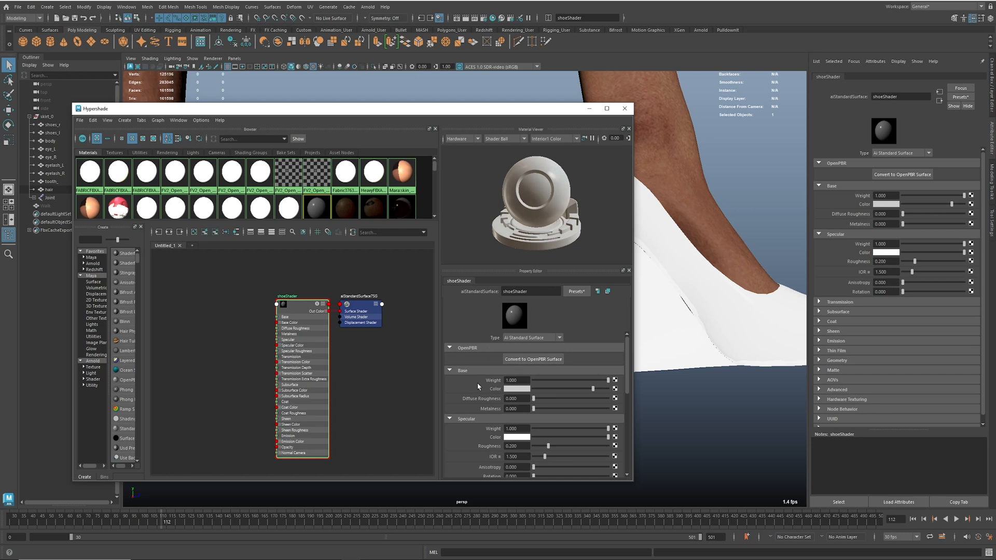
left_click_drag(550, 390, 541, 389)
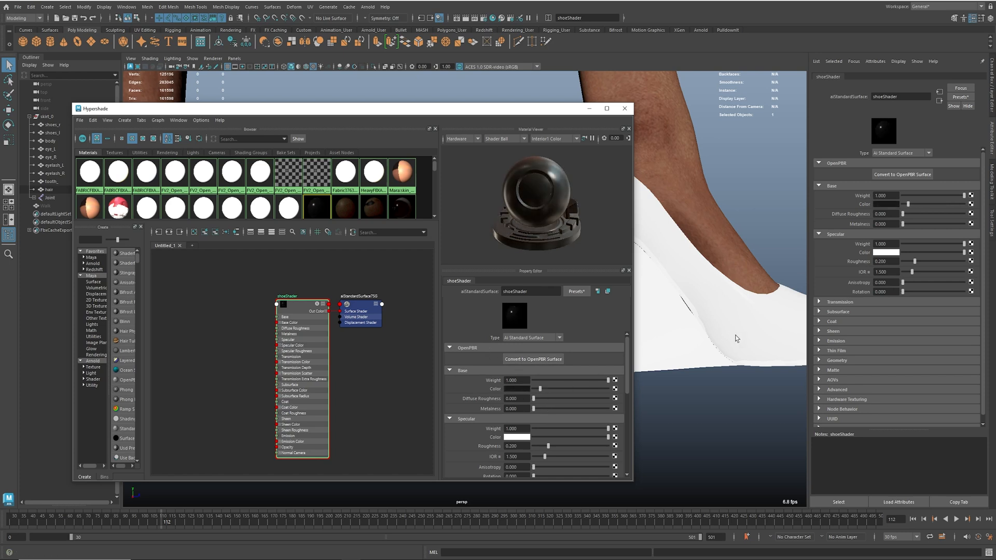
Assign shoeShader to both of the avatar's shoe meshes
right_click_drag(736, 337, 661, 313, "alt")
middle_click_drag(660, 312, 785, 326, "alt")
right_click_drag(785, 326, 670, 328, "alt")
middle_click_drag(670, 329, 736, 353, "alt")
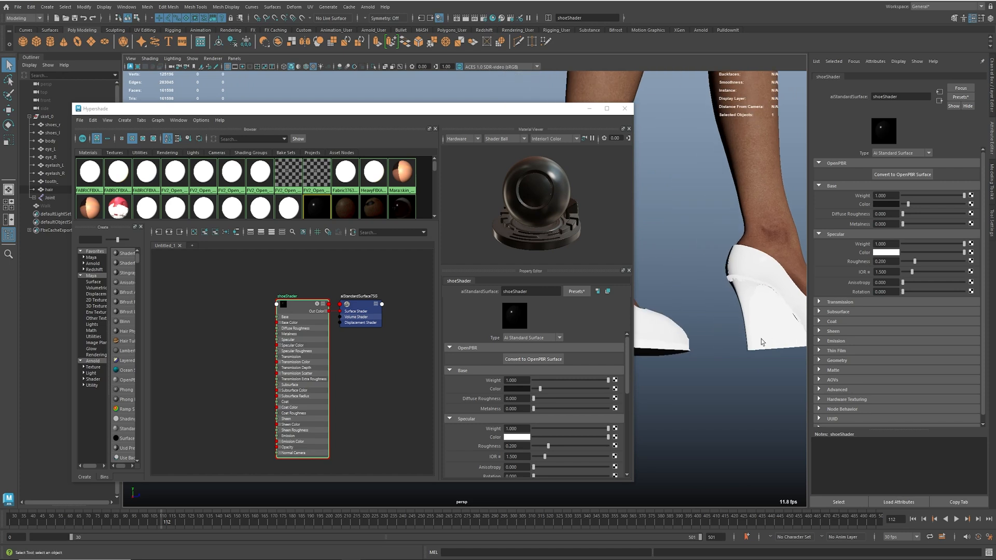
left_click(674, 337)
left_click(740, 307, "shift")
right_click_drag(301, 304, 303, 281)
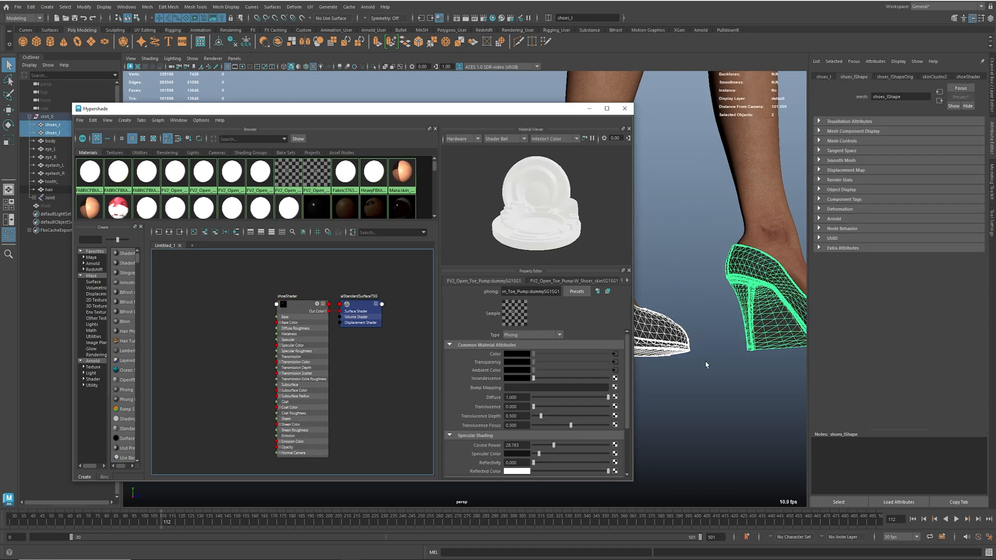
left_click(706, 365)
left_click_drag(726, 381, 696, 373, "alt")
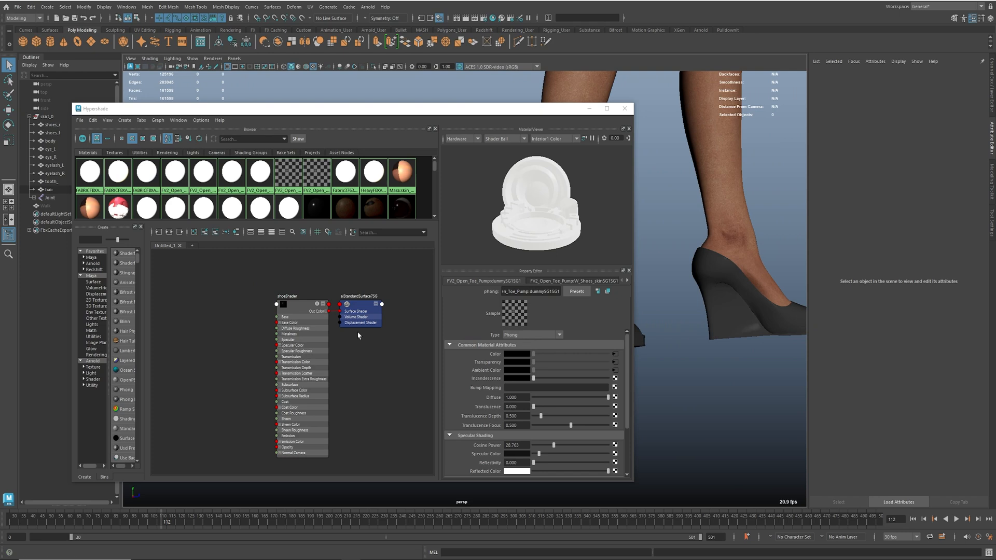
Darken shoeShader's Base color further to nearly black and check it on the shoes
left_click(298, 308)
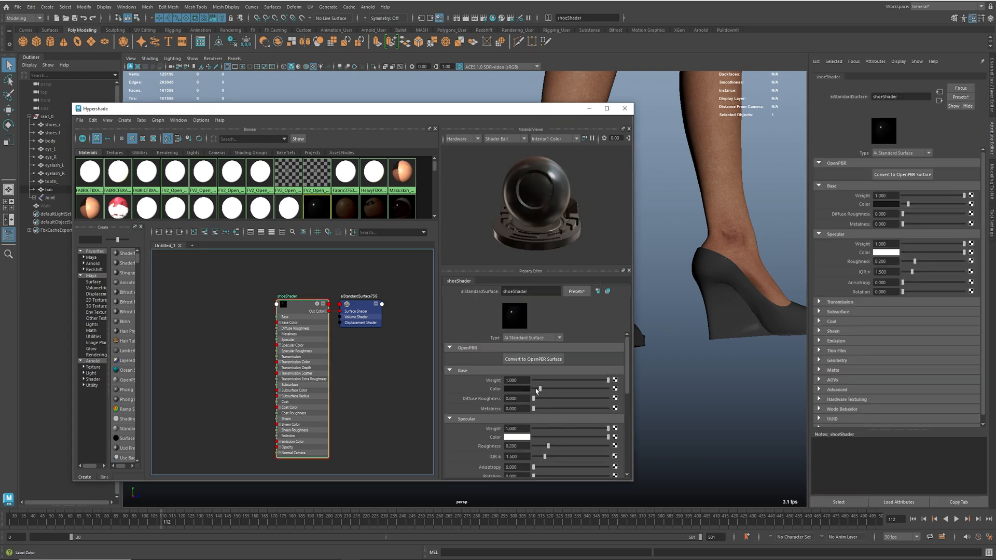
left_click_drag(537, 391, 534, 390)
left_click_drag(719, 344, 682, 339, "alt")
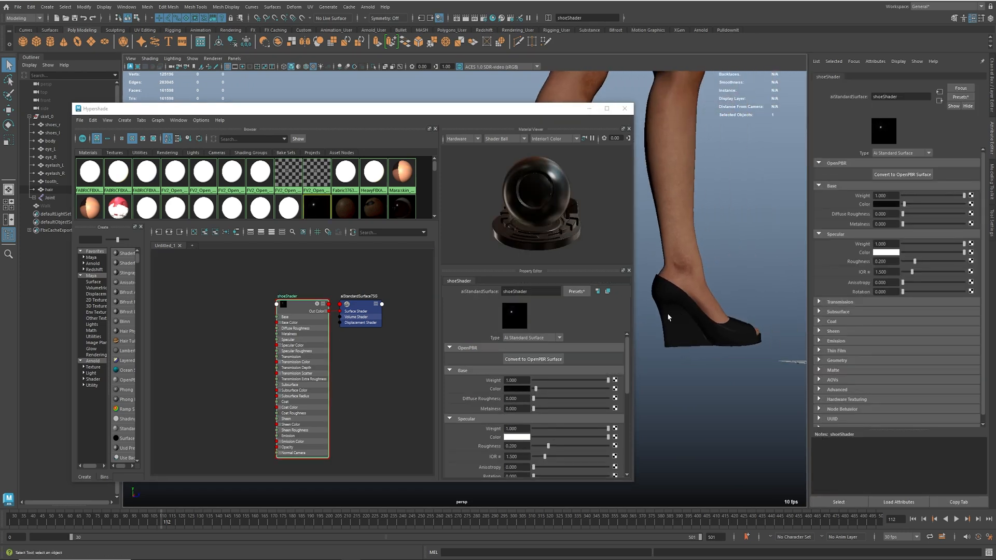
Create another aiStandardSurface material beside shoeShader and name it invisible
middle_click_drag(334, 372, 374, 372, "alt")
middle_click_drag(218, 339, 240, 336, "alt")
key("Tab")
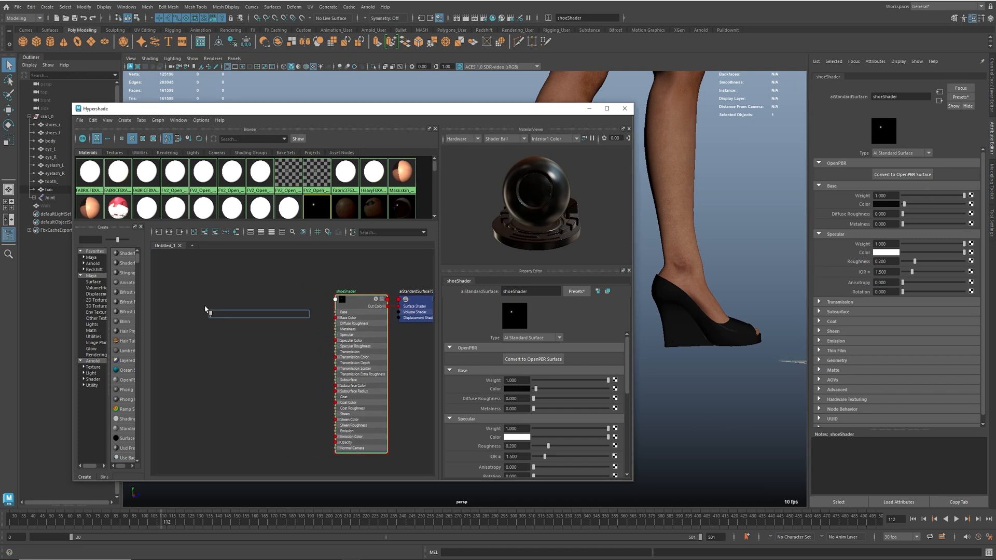
type("a")
key("BackSpace")
key("BackSpace")
key("BackSpace")
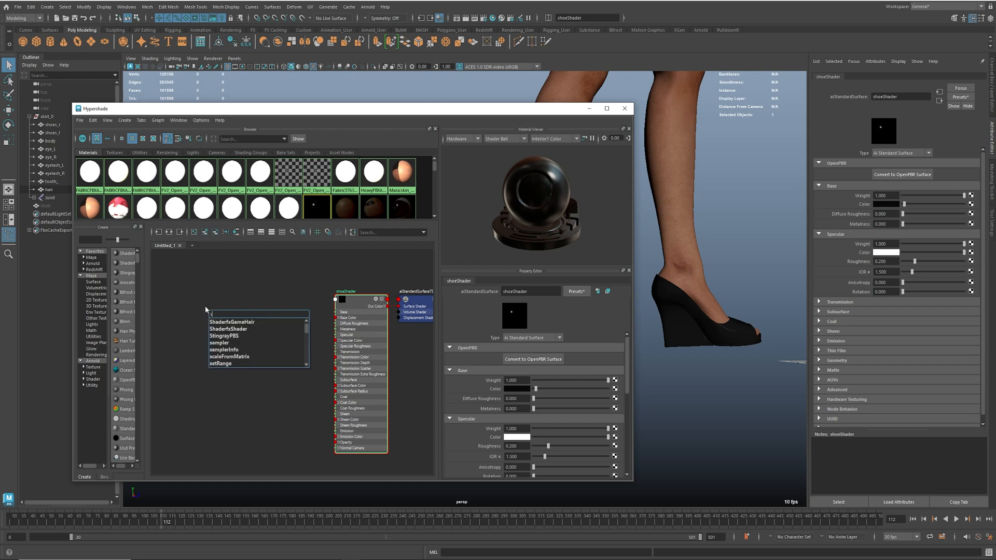
type("aist")
key("Down")
key("Down")
key("Return")
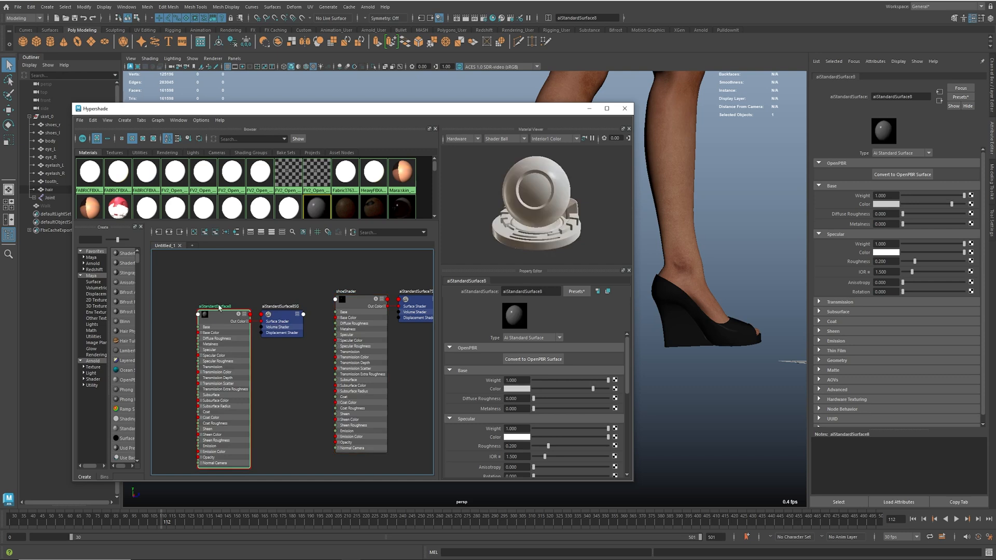
double_click(219, 306)
type("invisible")
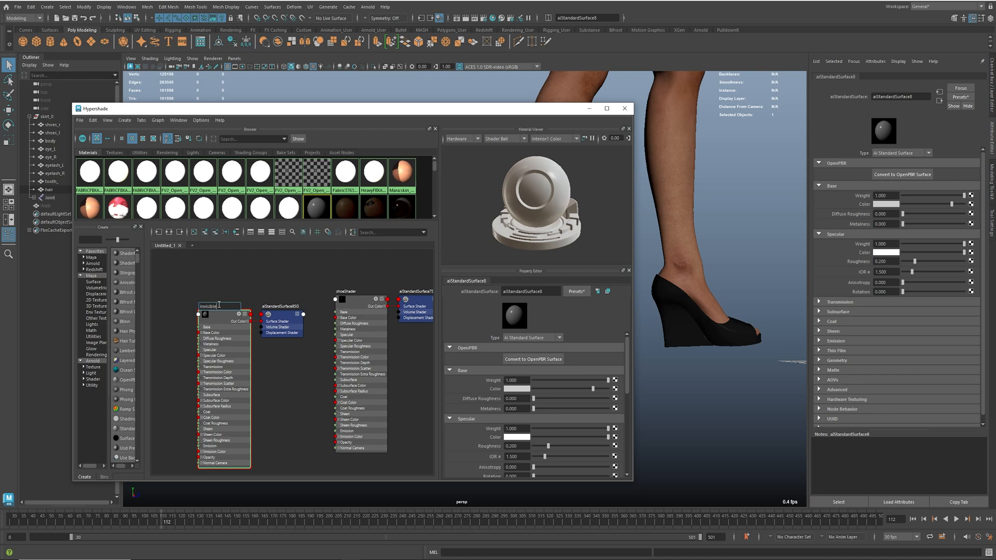
key("Return")
Set the invisible material's Geometry Opacity to black
middle_click_drag(264, 349, 279, 326, "alt")
scroll(523, 421, "down", 3)
scroll(527, 383, "up", 3)
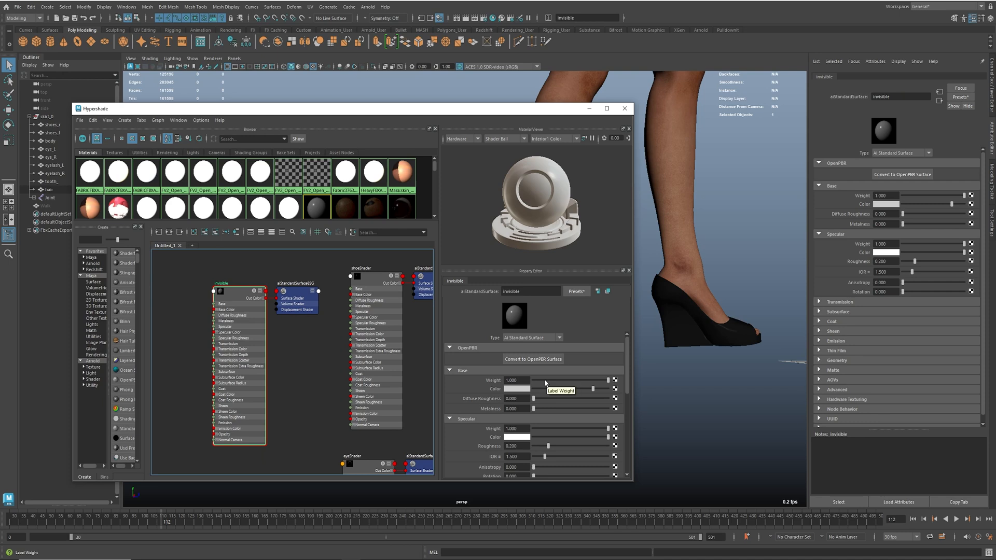
scroll(536, 394, "down", 5)
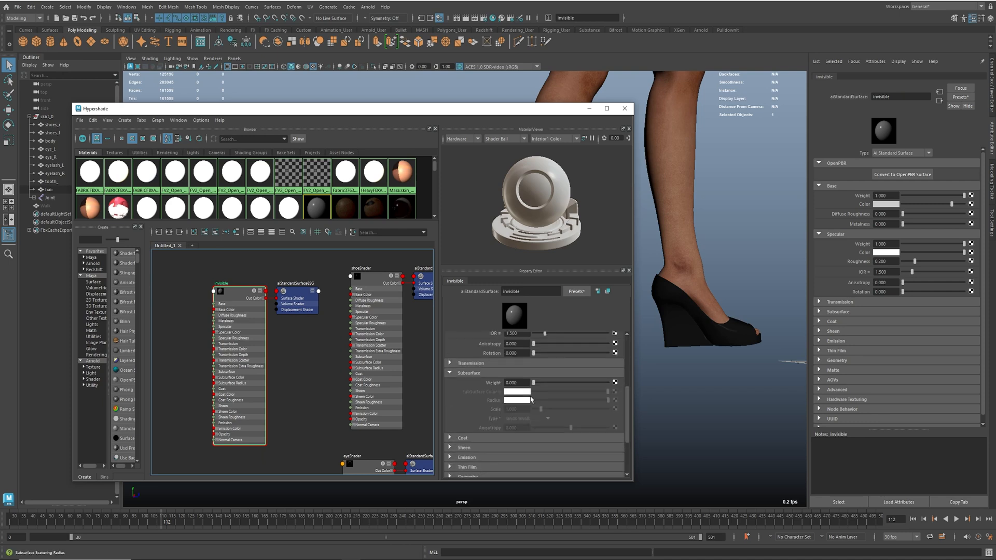
scroll(492, 409, "down", 3)
left_click(475, 405)
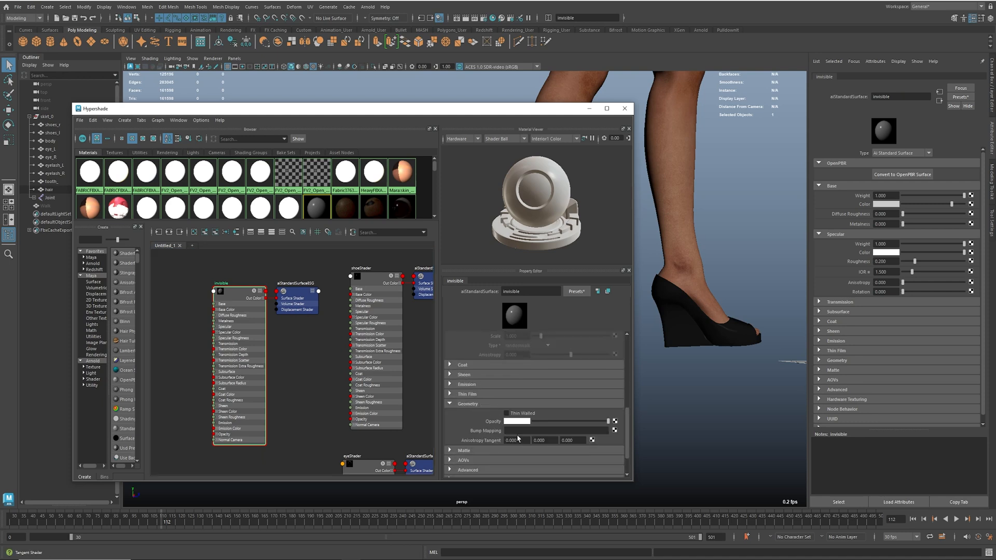
left_click_drag(610, 422, 530, 422)
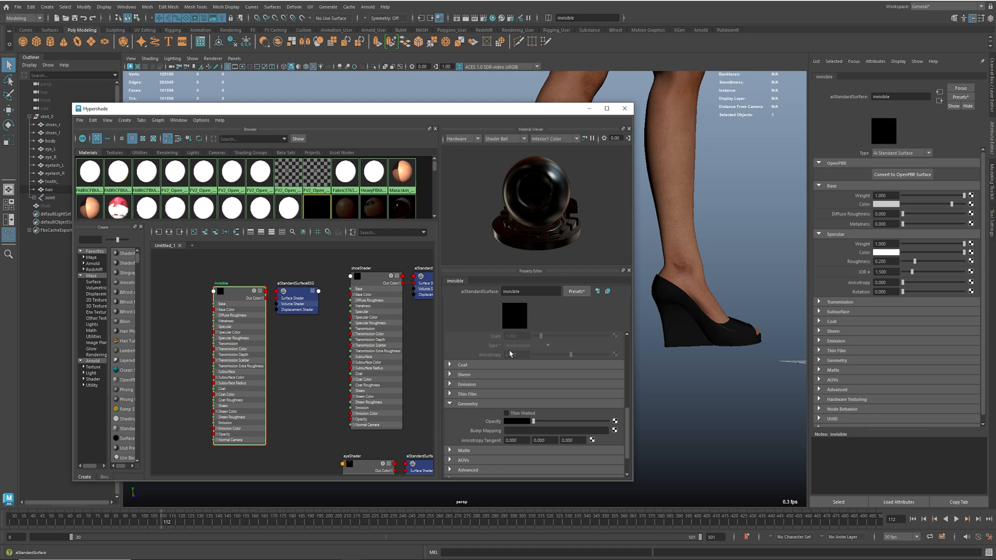
Select the connected wedge faces under the heel of shoes_l and assign the invisible material to them
left_click(728, 343)
right_click_drag(746, 305, 747, 330)
double_click(752, 317)
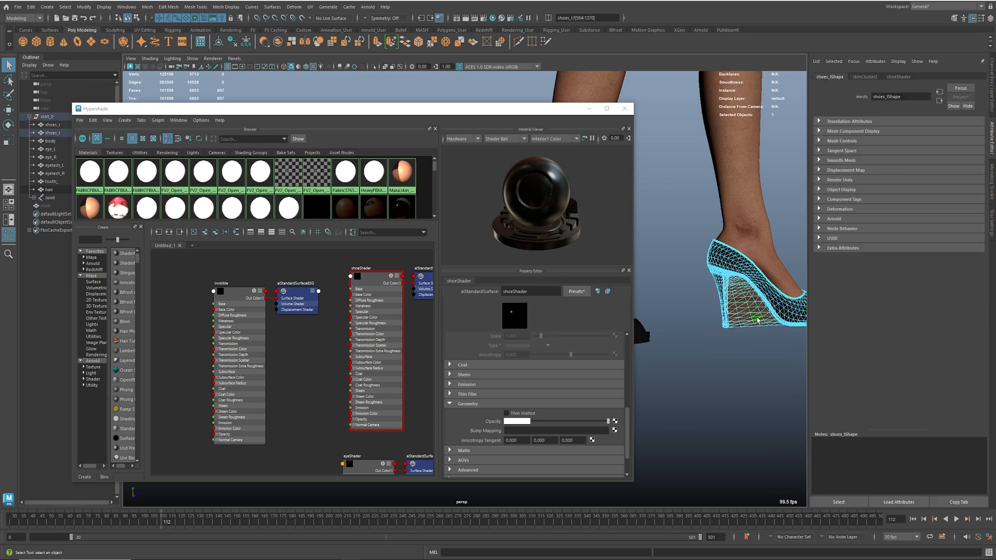
right_click_drag(238, 293, 242, 270)
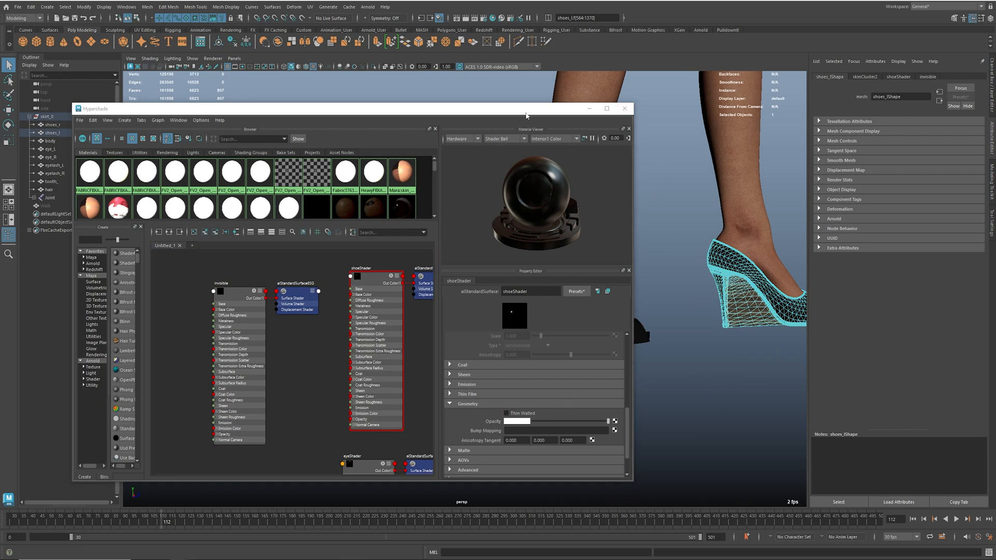
Assign the invisible material to the matching wedge faces under the heel of shoes_r and clear the selection
left_click_drag(527, 109, 431, 109)
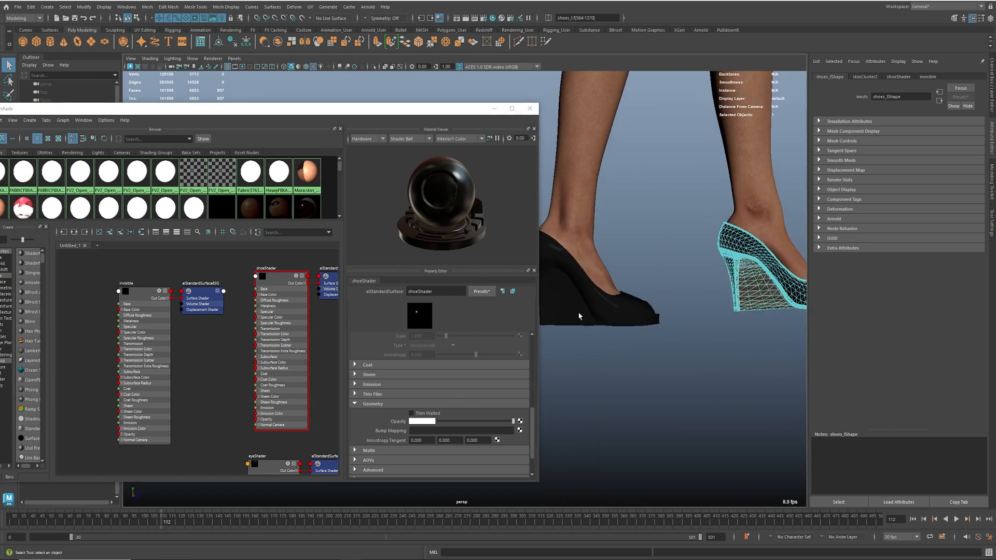
middle_click_drag(575, 305, 634, 291, "alt")
left_click(626, 290)
double_click(626, 289)
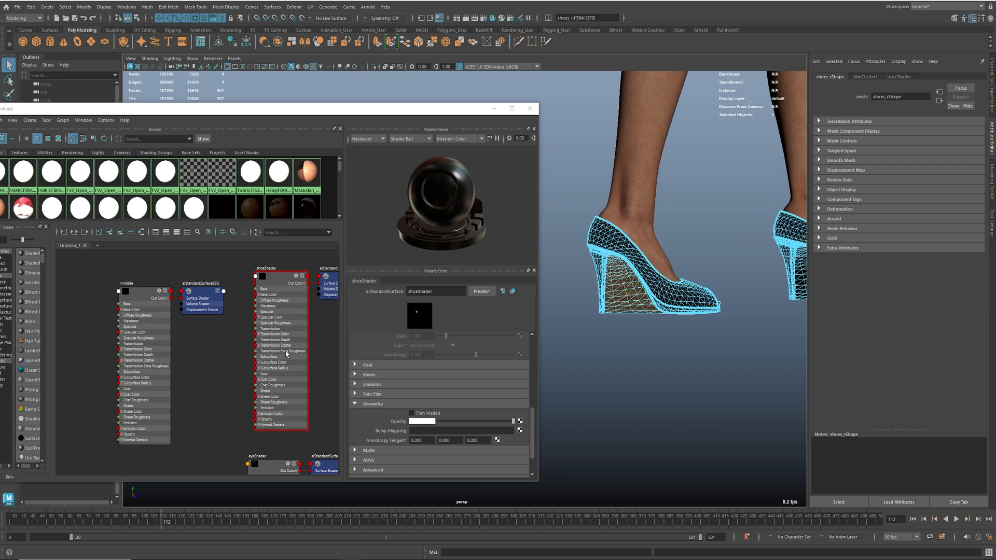
right_click_drag(144, 295, 143, 251)
left_click(640, 375)
middle_click_drag(678, 381, 628, 368, "alt")
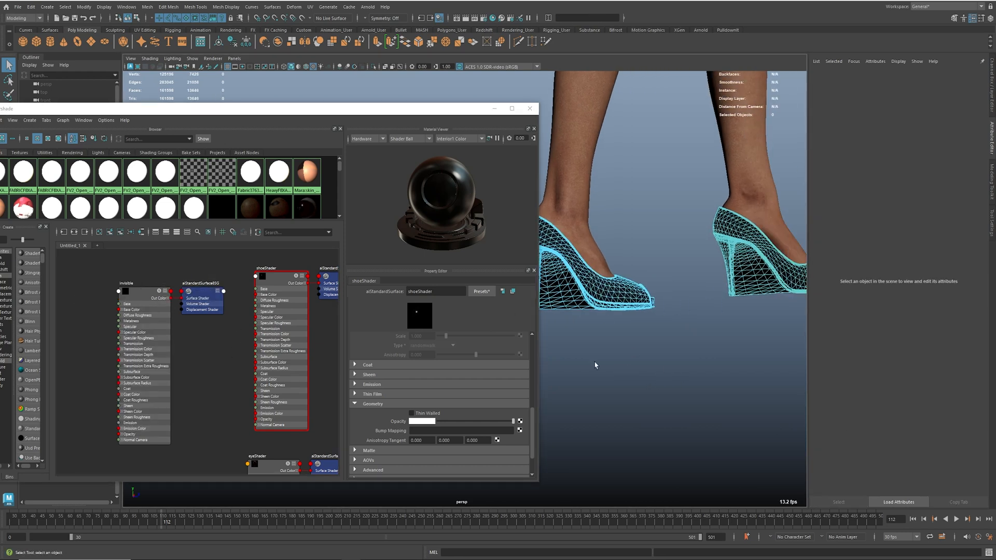
Set the invisible material's Base Weight and Specular Weight to 0, then check its Geometry Opacity
left_click(143, 291)
middle_click_drag(676, 316, 691, 313, "alt")
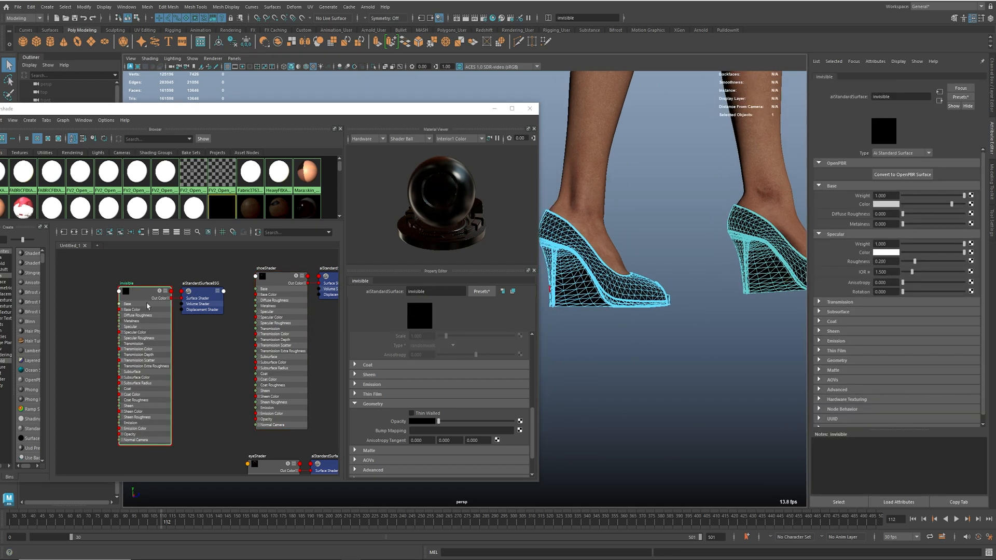
scroll(456, 383, "up", 5)
left_click_drag(455, 382, 434, 382)
left_click_drag(448, 429, 416, 430)
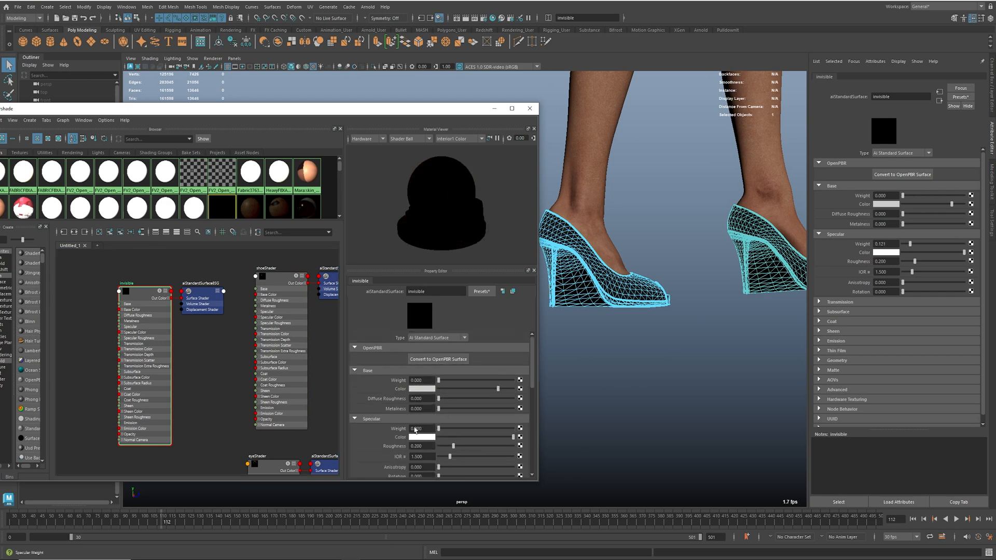
left_click_drag(754, 367, 767, 327, "alt")
scroll(445, 399, "down", 5)
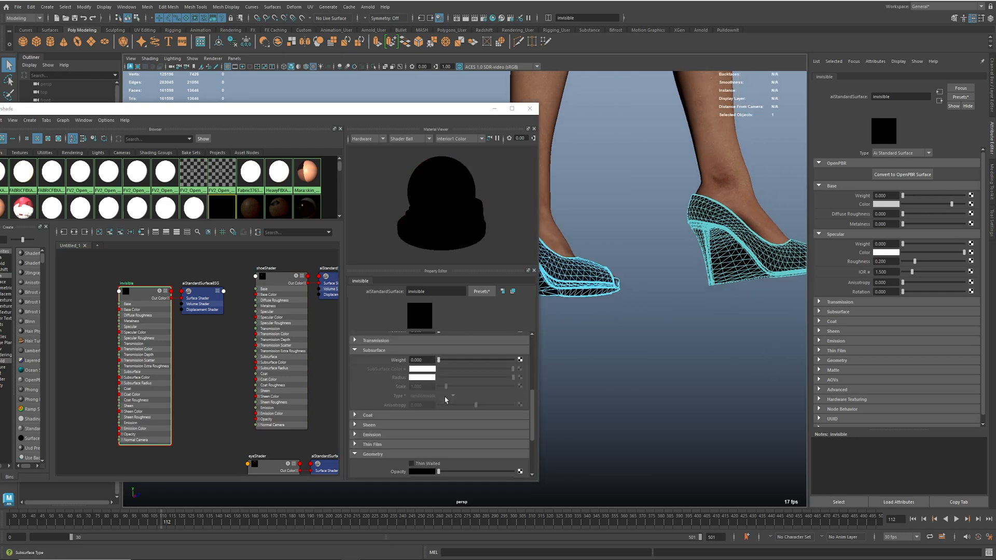
scroll(436, 414, "down", 3)
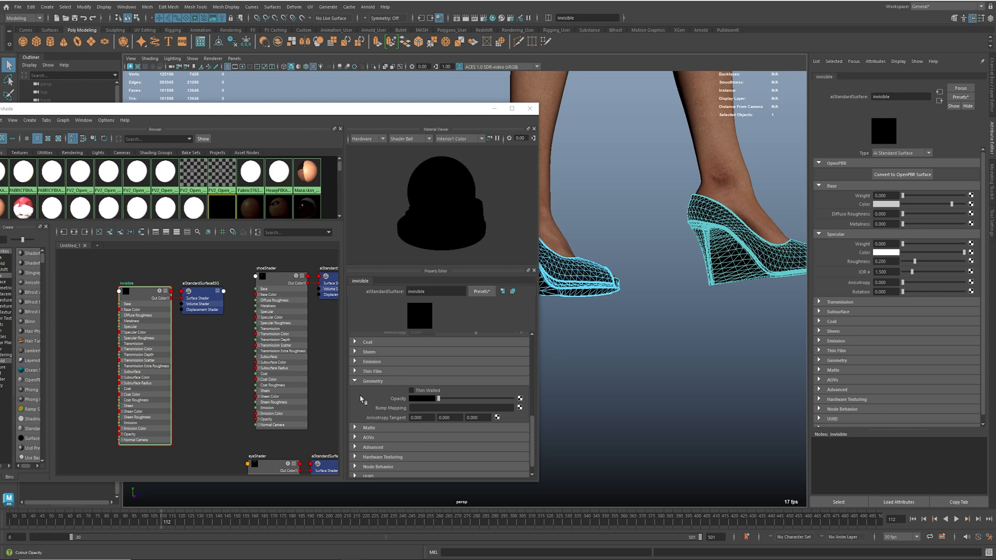
left_click_drag(758, 342, 673, 363, "alt")
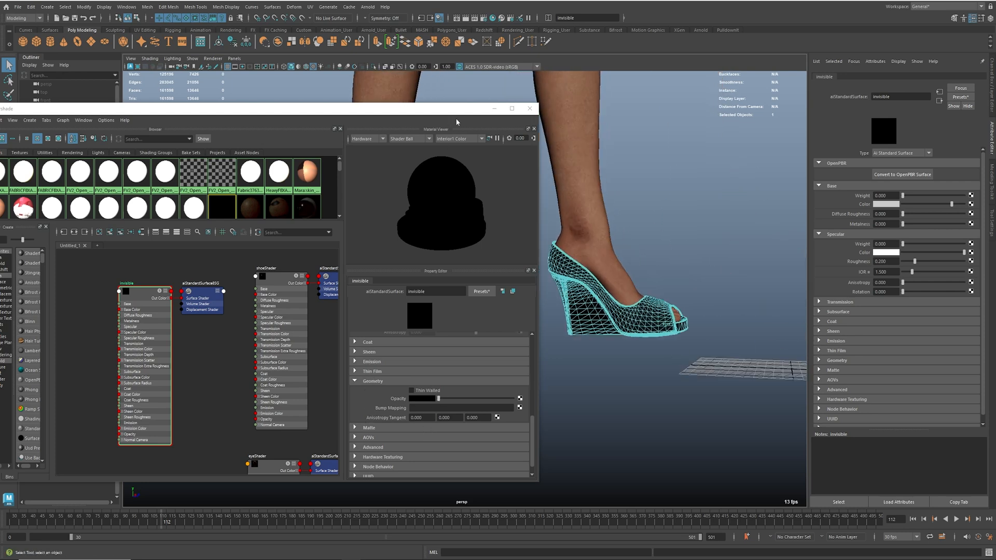
Set shoeShader's Specular Roughness to 0.353 and inspect both shoes in the viewport
left_click(150, 302)
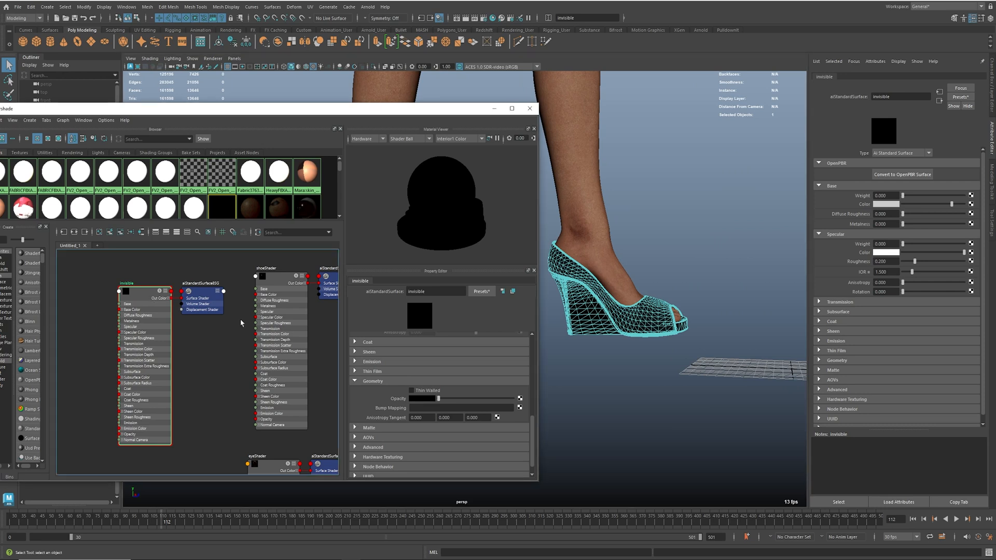
left_click(281, 284)
scroll(377, 377, "up", 5)
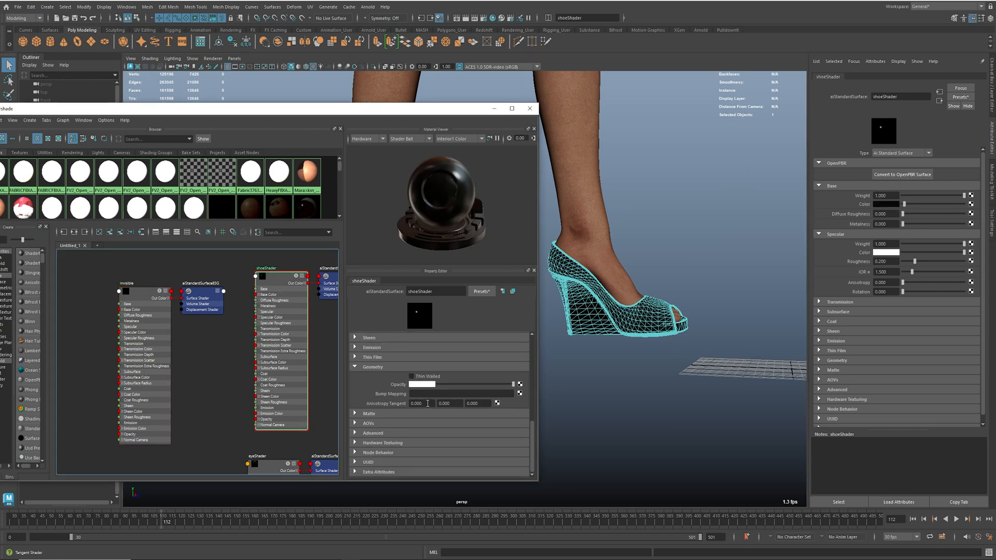
left_click_drag(455, 385, 464, 384)
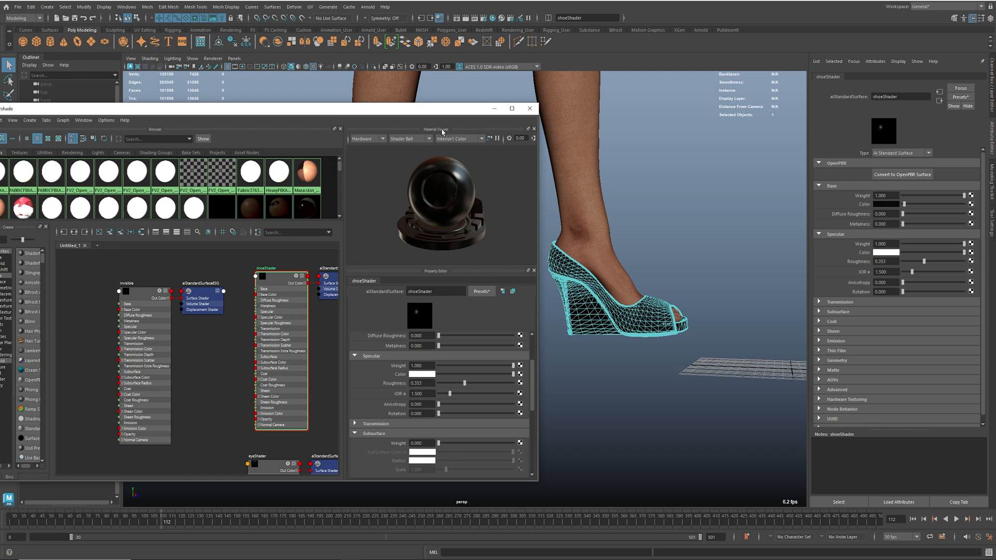
left_click_drag(447, 113, 35, 118)
left_click(493, 336)
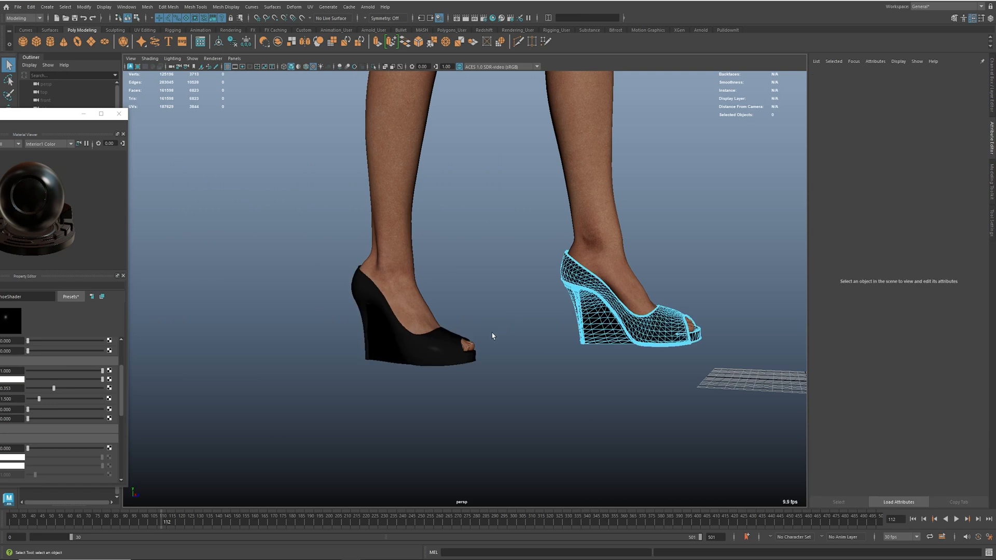
left_click_drag(711, 284, 498, 155, "alt")
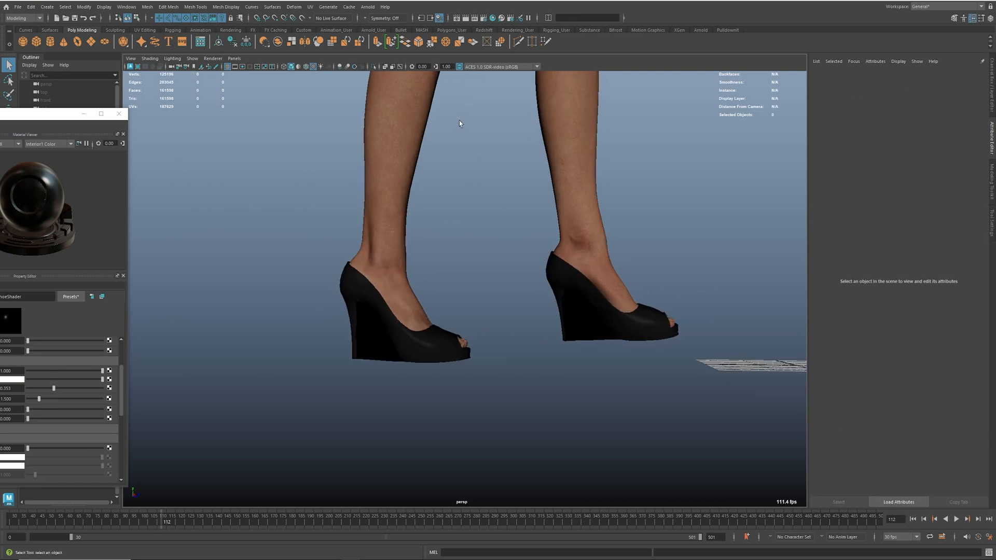
Add an Arnold skydome light to the scene
left_click(368, 7)
mouse_move(414, 58)
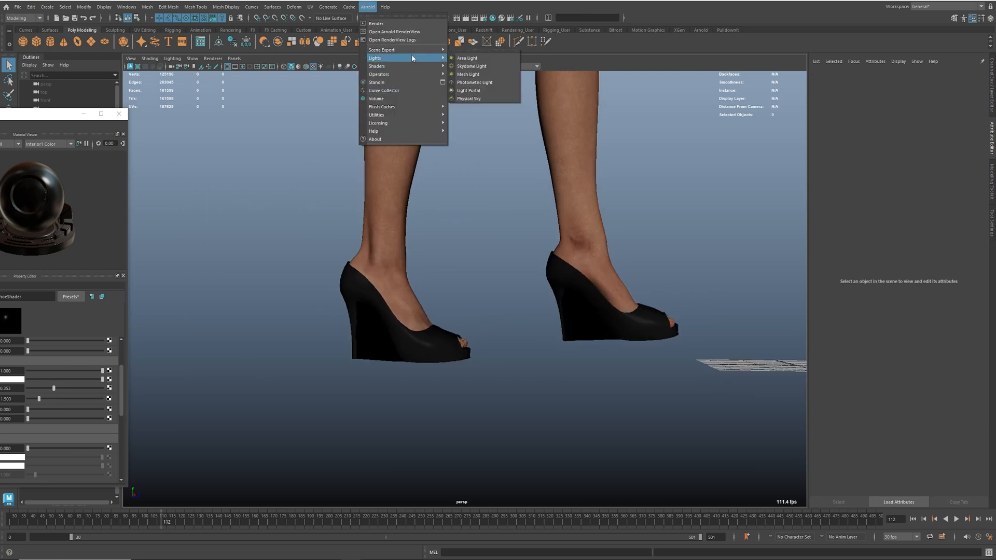
left_click(471, 67)
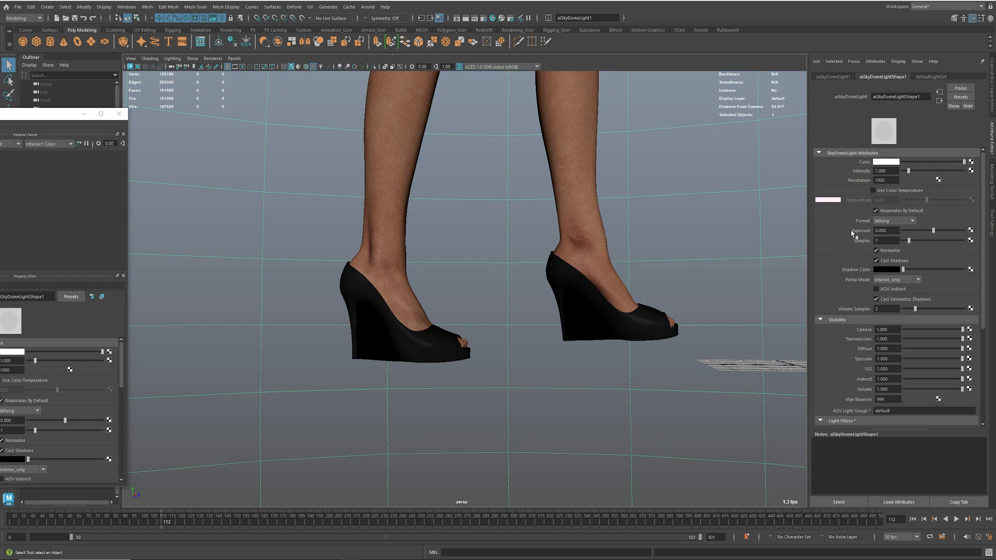
Open the Arnold RenderView and start rendering the perspective view of the shoes
left_click(368, 7)
left_click(394, 30)
left_click(439, 89)
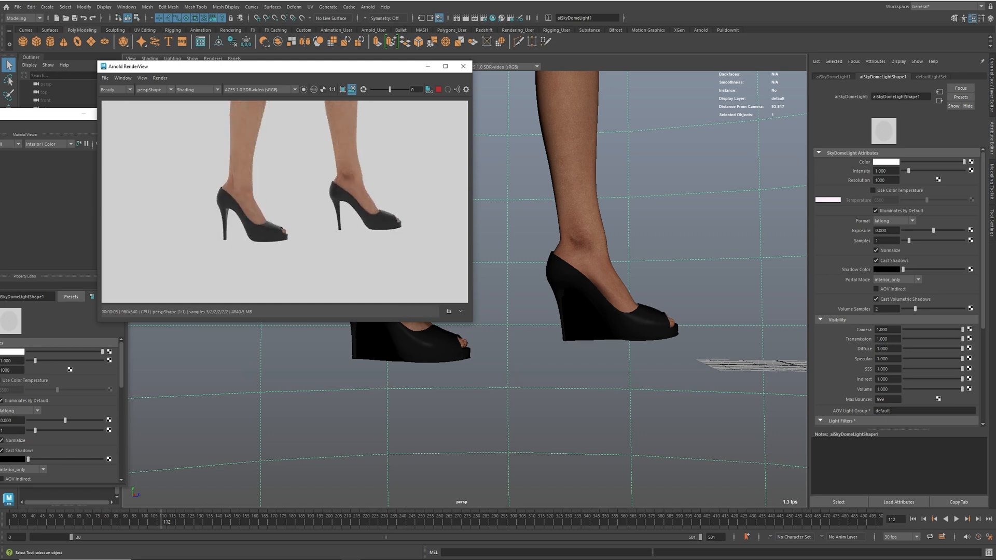
Review the invisible material's weight, transmission and Geometry Opacity settings in the Hypershade, then close it
left_click_drag(31, 114, 537, 110)
left_click(232, 357)
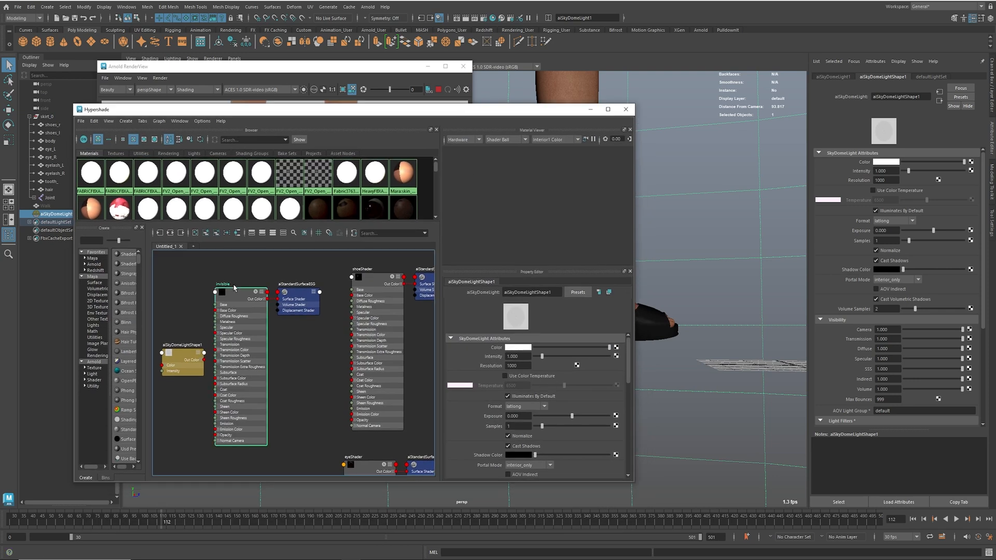
scroll(509, 399, "down", 5)
scroll(477, 408, "down", 4)
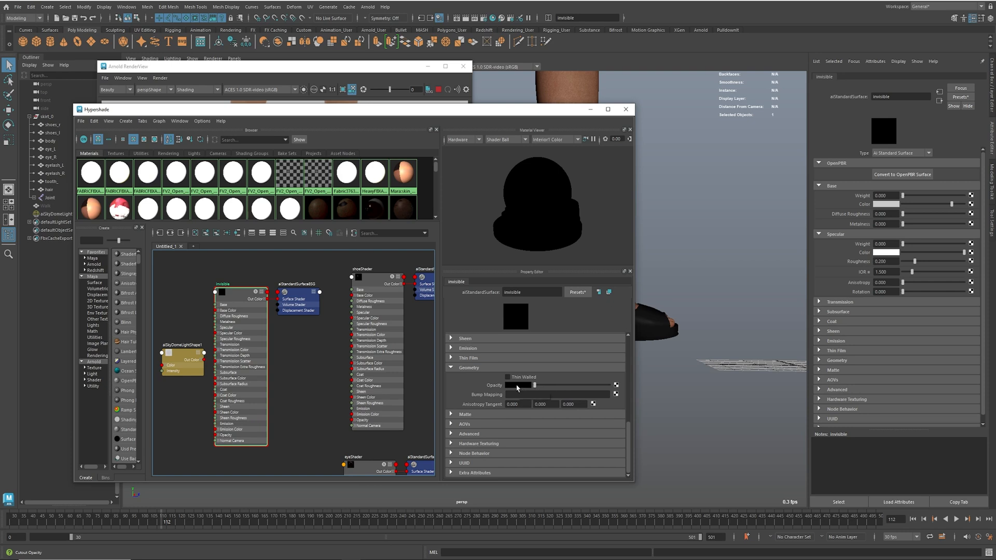
scroll(536, 397, "up", 1)
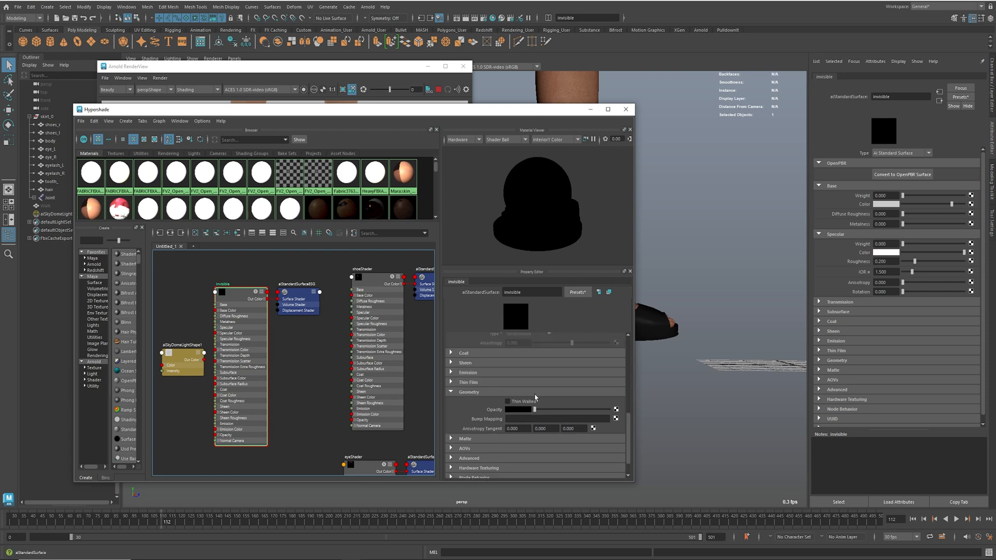
scroll(497, 384, "up", 6)
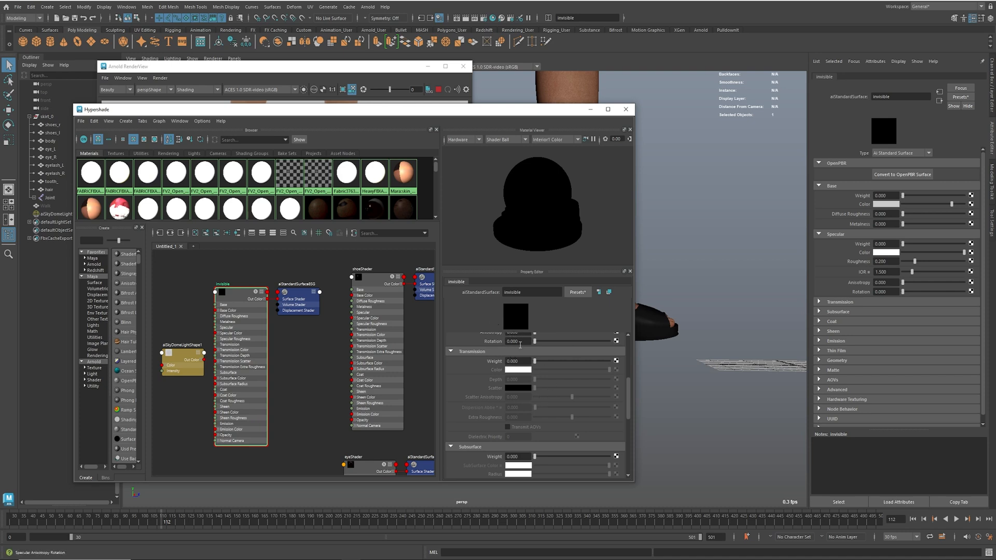
scroll(507, 390, "down", 6)
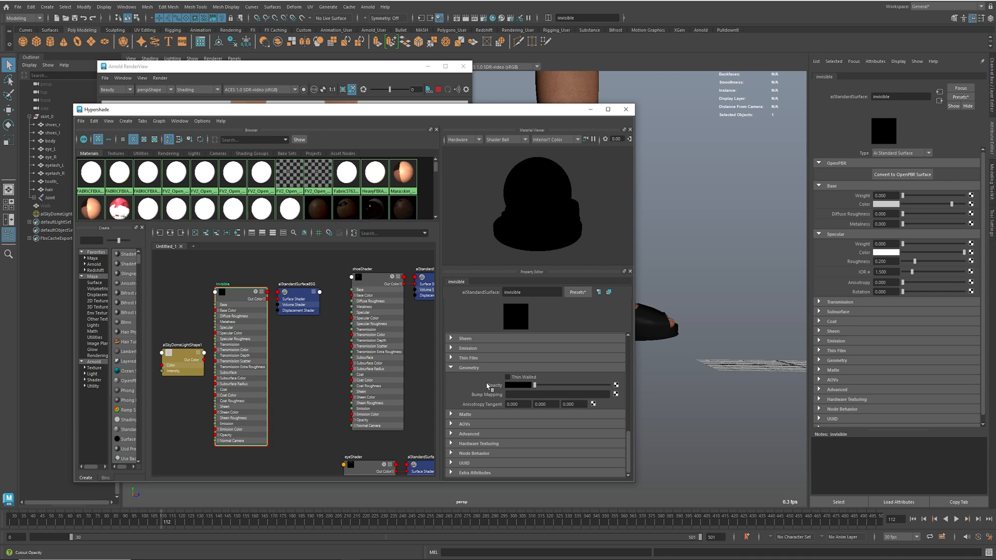
left_click(626, 111)
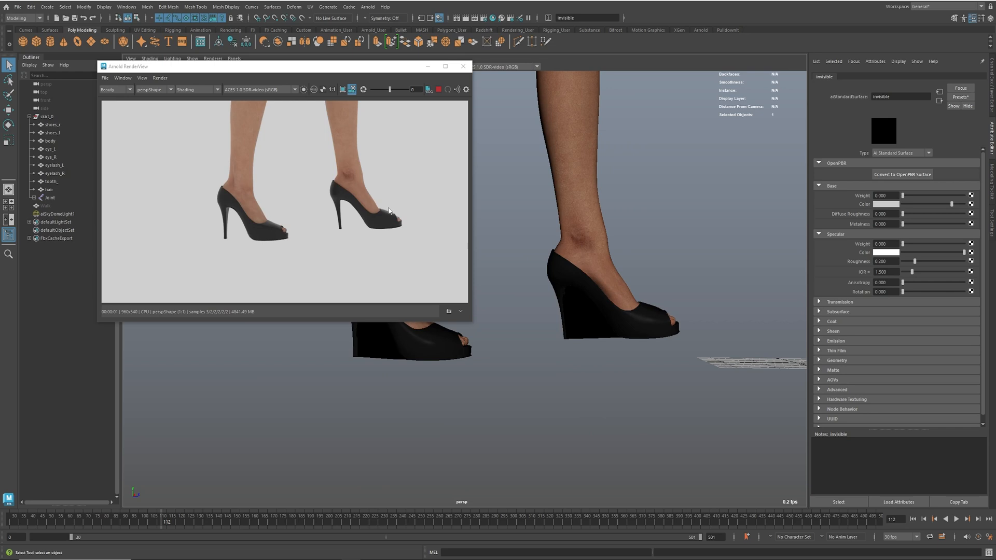
Inspect the avatar's legs, torso and head in the live Arnold render, then close the RenderView
right_click_drag(613, 274, 572, 249, "alt")
middle_click_drag(571, 249, 613, 393, "alt")
left_click_drag(614, 394, 664, 378, "alt")
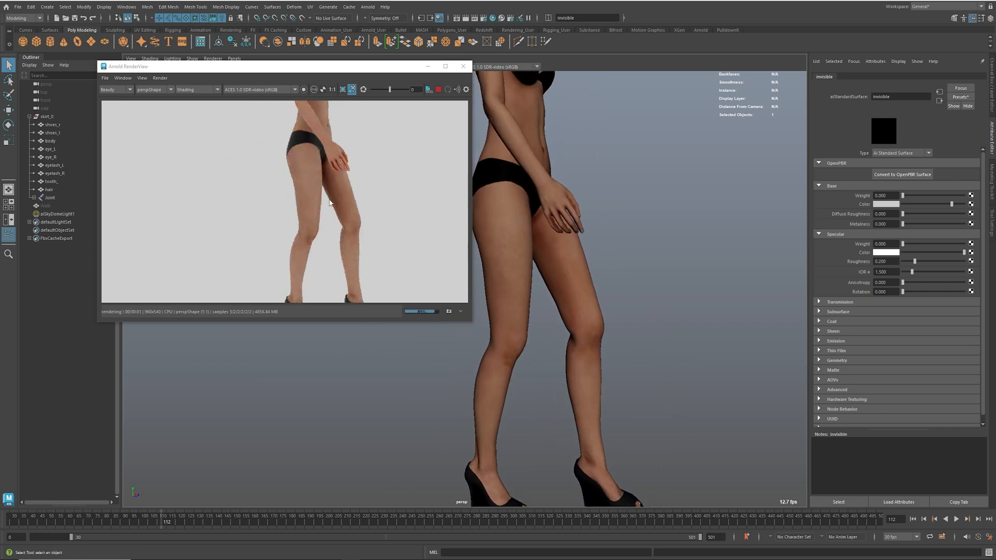
middle_click_drag(652, 247, 624, 303, "alt")
left_click_drag(624, 303, 645, 313, "alt")
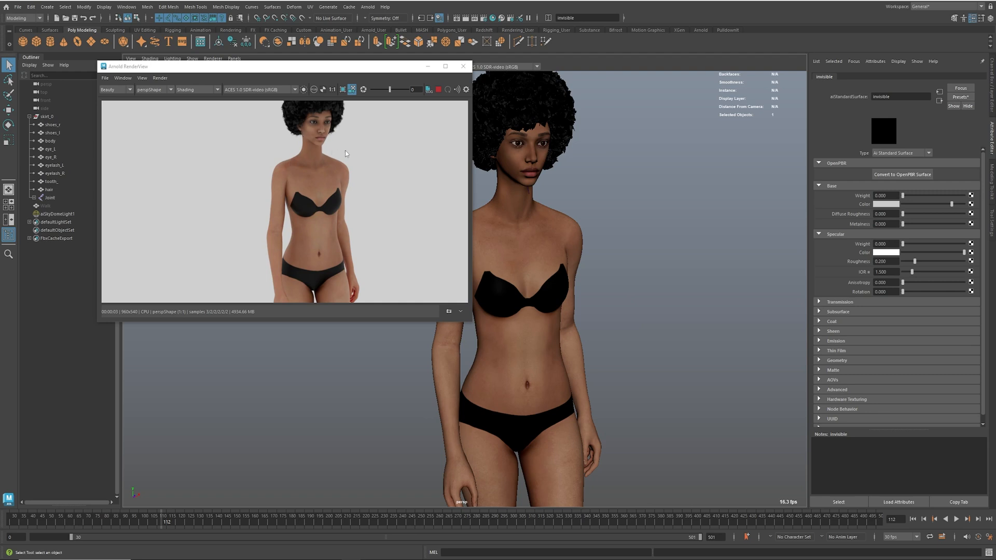
left_click(463, 65)
Select the hidden Walk garment mesh in the Outliner and show it on the avatar
right_click_drag(673, 337, 555, 329, "alt")
key("ctrl+1")
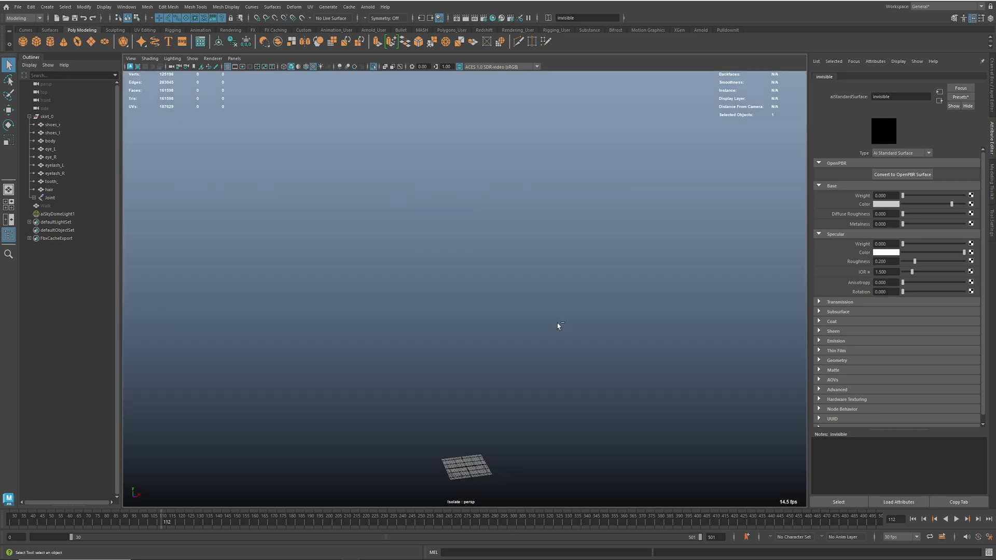
key("ctrl+1")
left_click(47, 206)
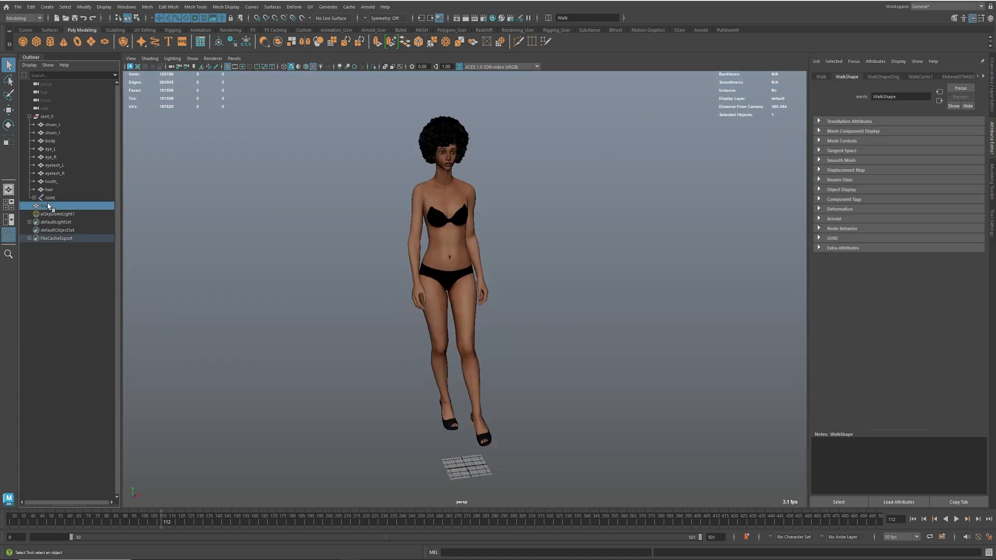
key("h")
scroll(583, 265, "up", 5)
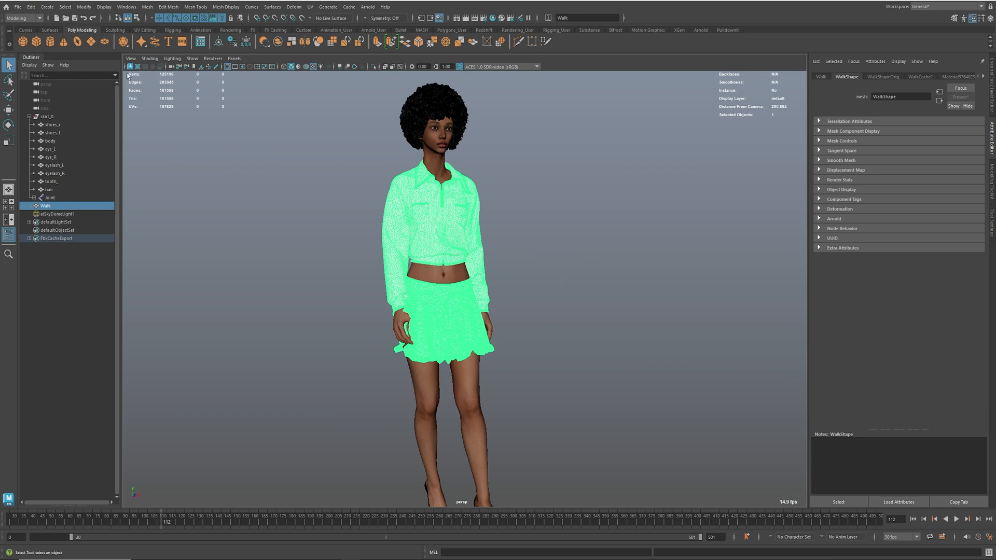
left_click(74, 19)
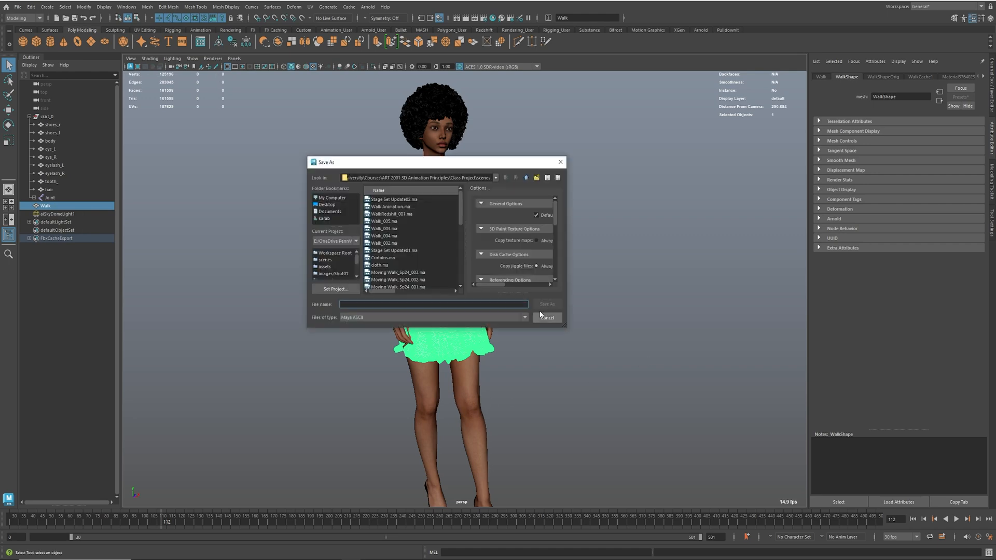
left_click(547, 318)
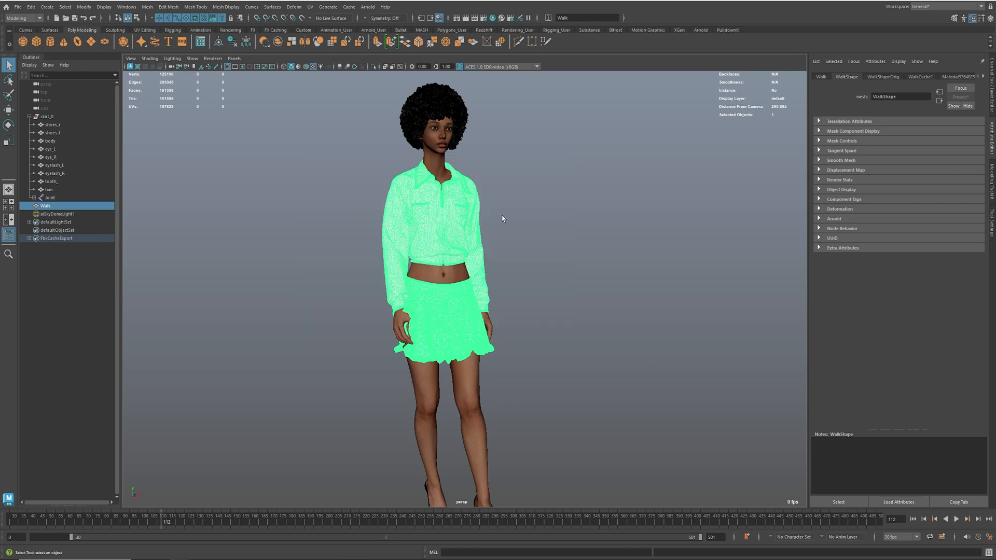
Open the Walk mesh in a maximized UV Editor and examine how its garment pattern pieces lie across the UV tiles
left_click(310, 6)
left_click(347, 23)
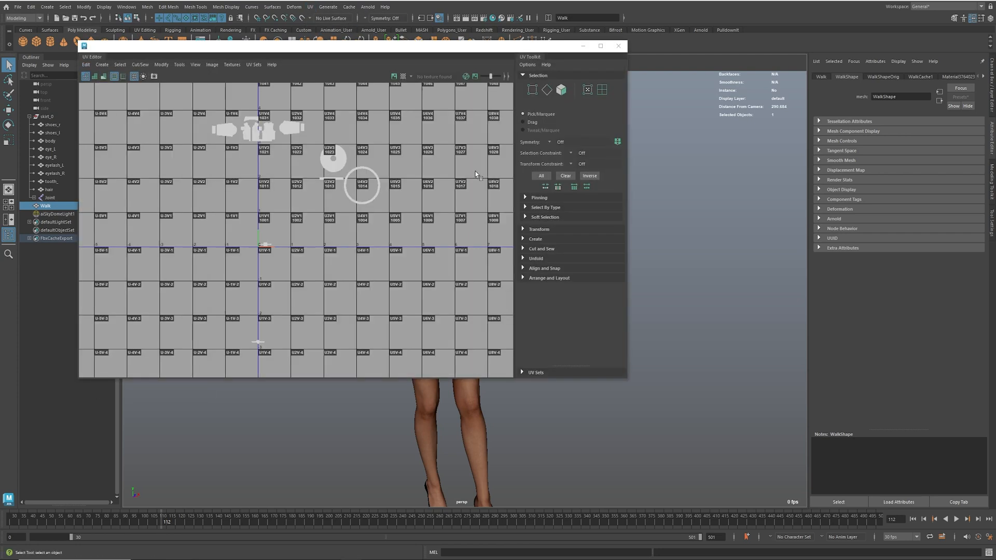
left_click(600, 46)
scroll(595, 316, "up", 6)
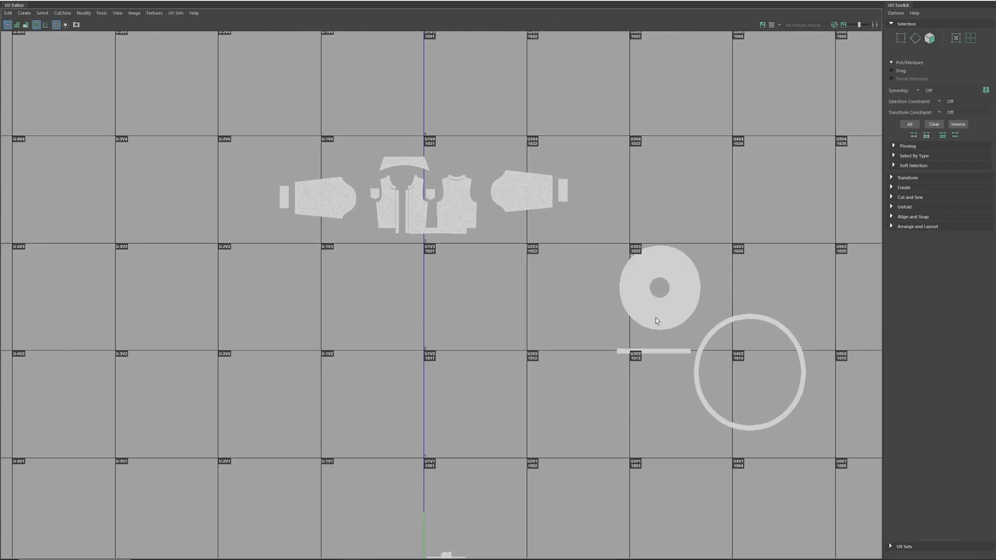
scroll(595, 316, "up", 1)
middle_click_drag(432, 273, 476, 311, "alt")
middle_click_drag(387, 254, 377, 273, "alt")
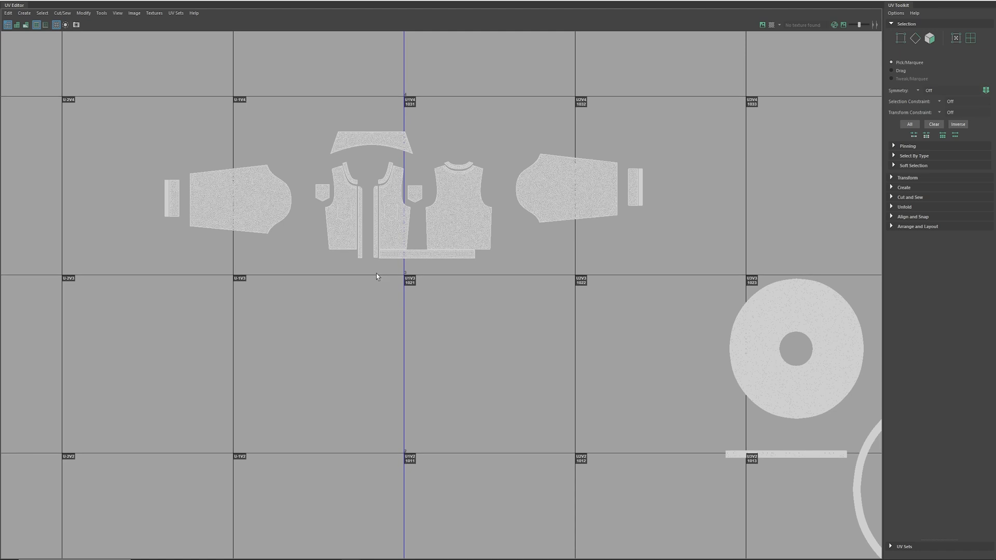
middle_click_drag(511, 278, 556, 311, "alt")
scroll(540, 276, "up", 3)
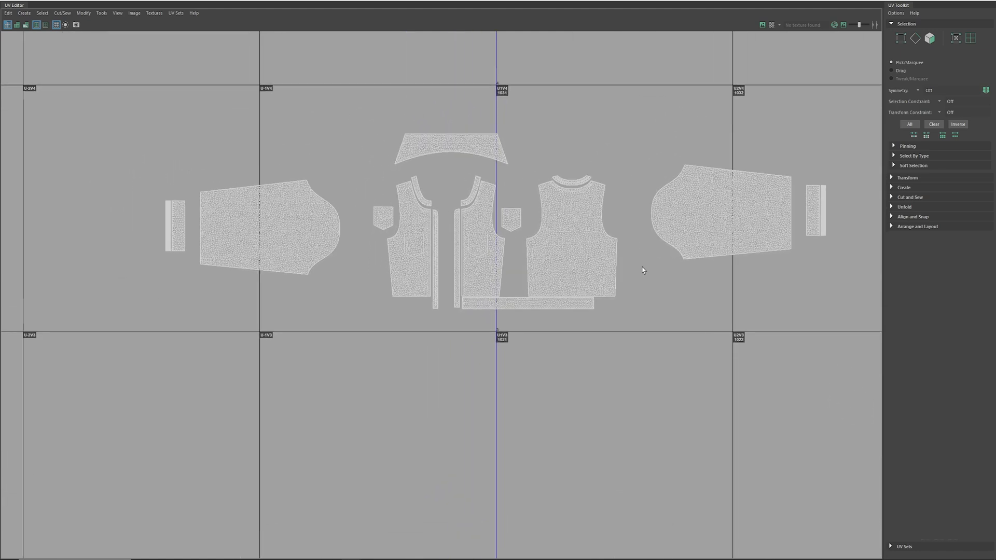
Rotate the left sleeve and its cuff shells 90 degrees counterclockwise so the sleeve cap points up
scroll(540, 275, "up", 1)
middle_click_drag(395, 251, 489, 266, "alt")
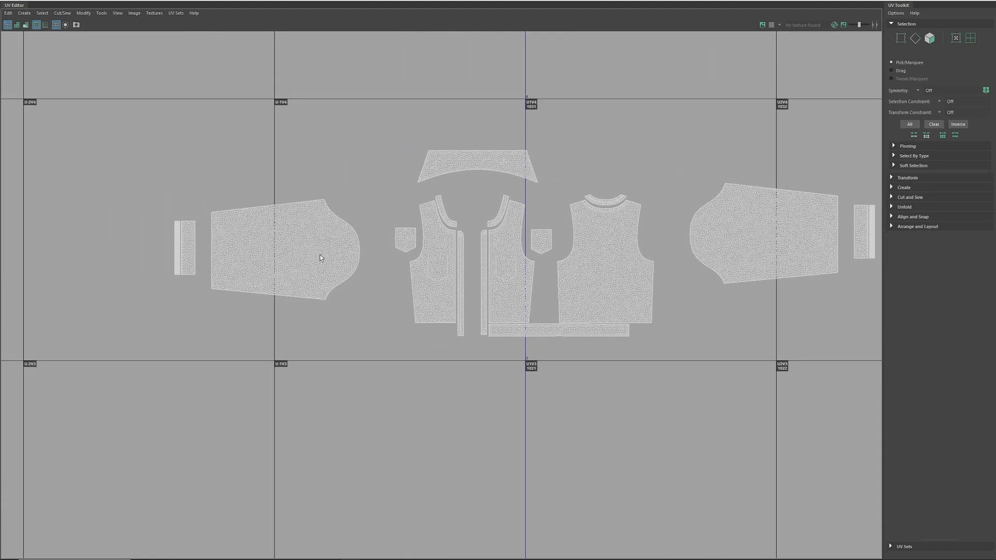
left_click_drag(107, 165, 370, 323)
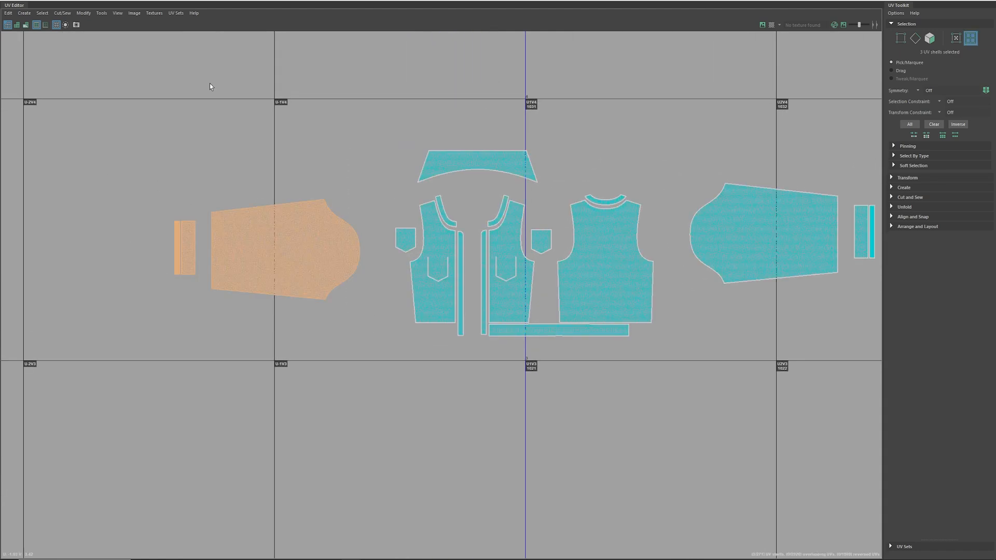
left_click(892, 178)
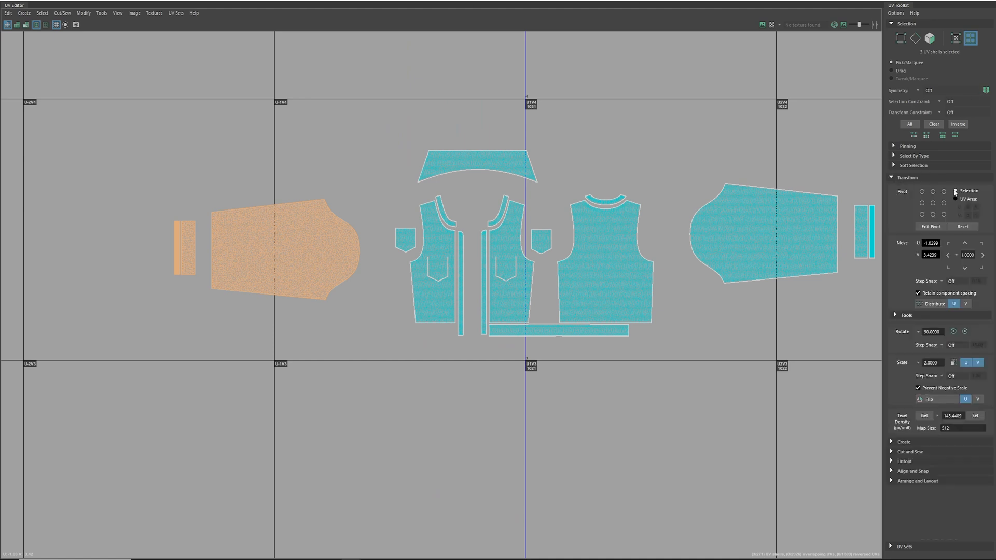
left_click(953, 332)
Rotate the right sleeve and its cuff shells 90 degrees clockwise to stand upright like the left sleeve
middle_click_drag(784, 241, 617, 239, "alt")
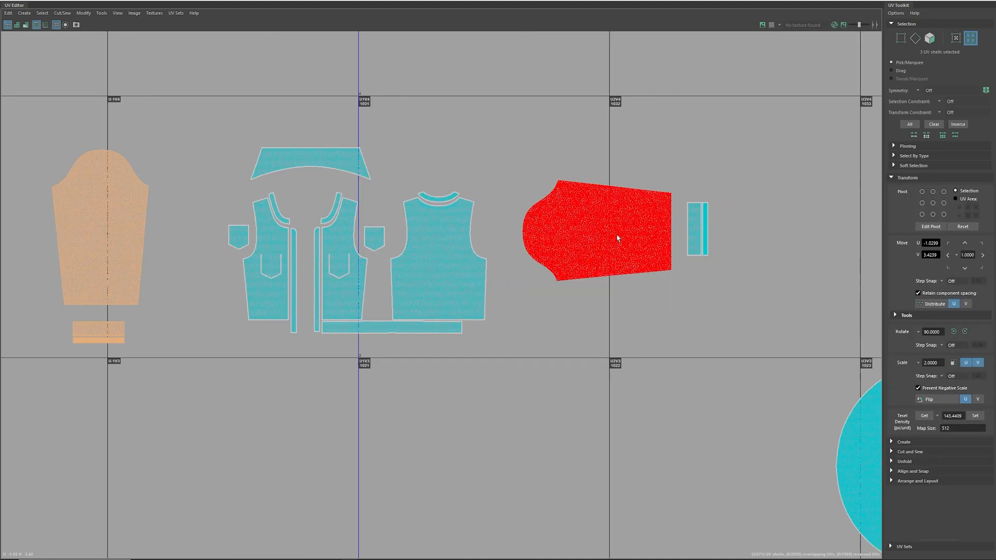
left_click_drag(525, 147, 763, 303)
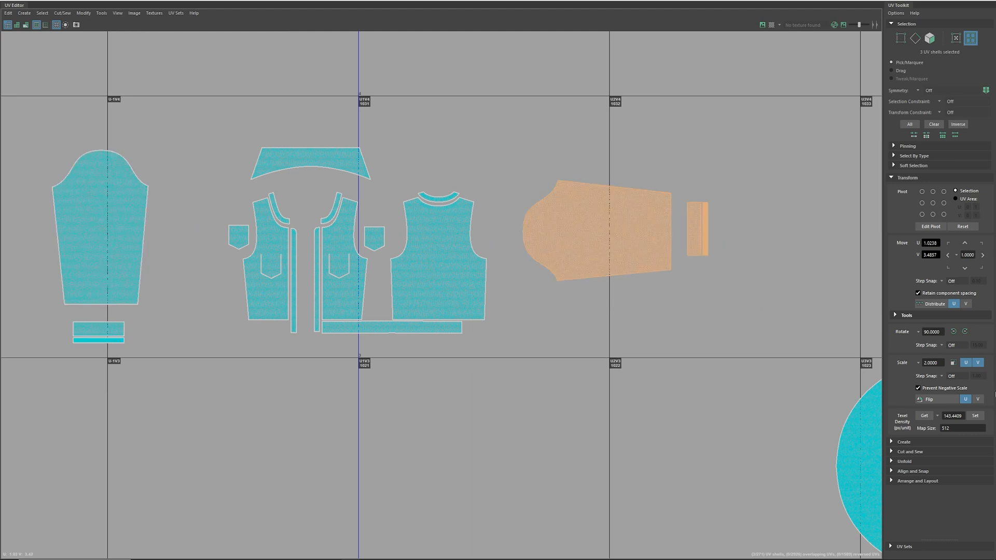
left_click(965, 332)
Move the right and left sleeve-and-cuff groups inward so they sit close beside the jacket body pieces
key("w")
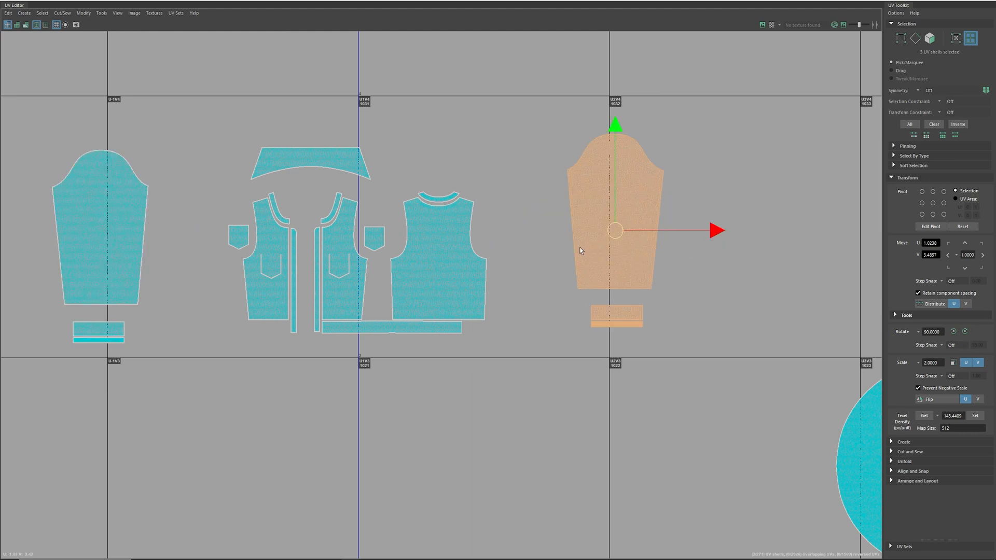
left_click_drag(609, 233, 552, 237)
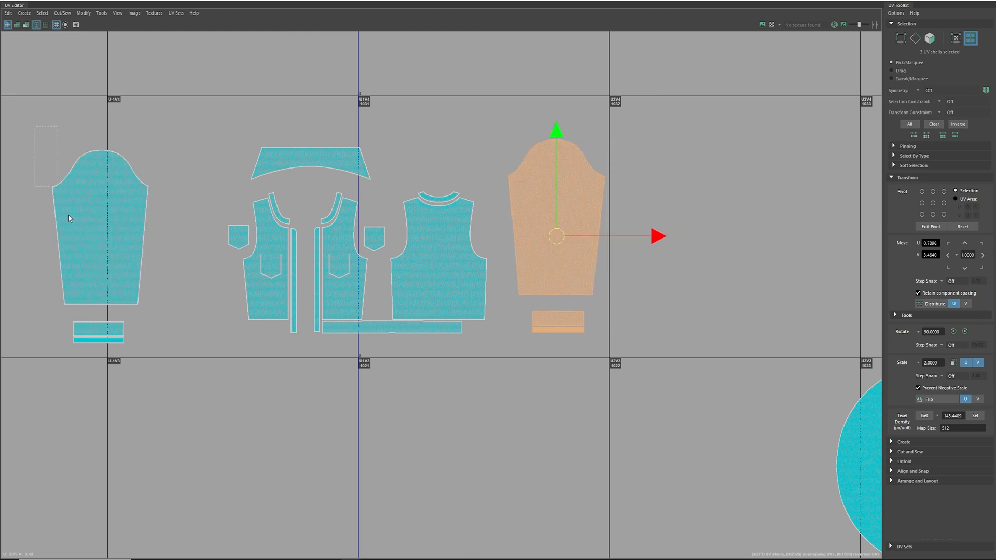
left_click_drag(45, 153, 118, 346)
left_click_drag(107, 234, 184, 233)
scroll(497, 276, "down", 1)
middle_click_drag(467, 311, 562, 259, "alt")
right_click_drag(563, 259, 535, 254, "alt")
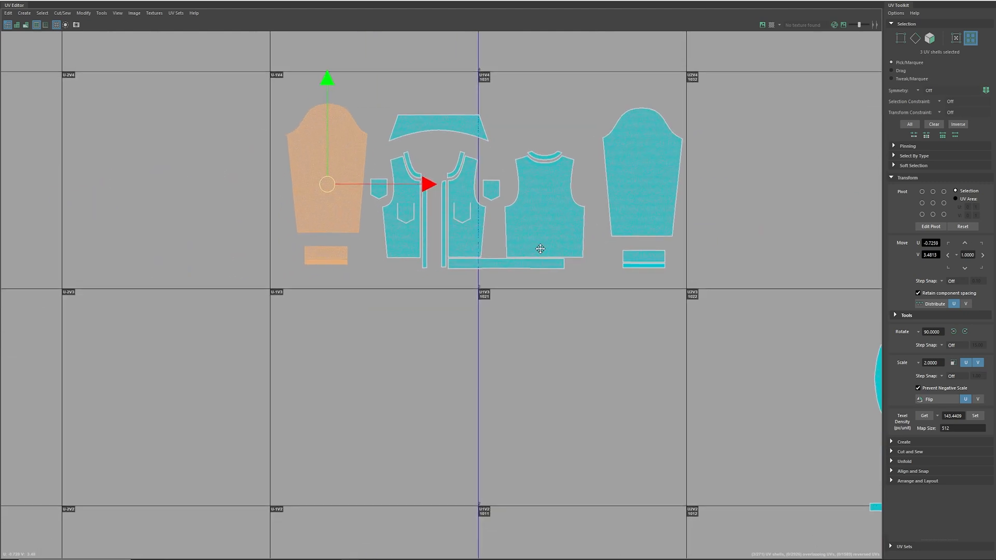
middle_click_drag(535, 254, 559, 221, "alt")
right_click_drag(560, 221, 531, 227, "alt")
middle_click_drag(604, 253, 492, 310, "alt")
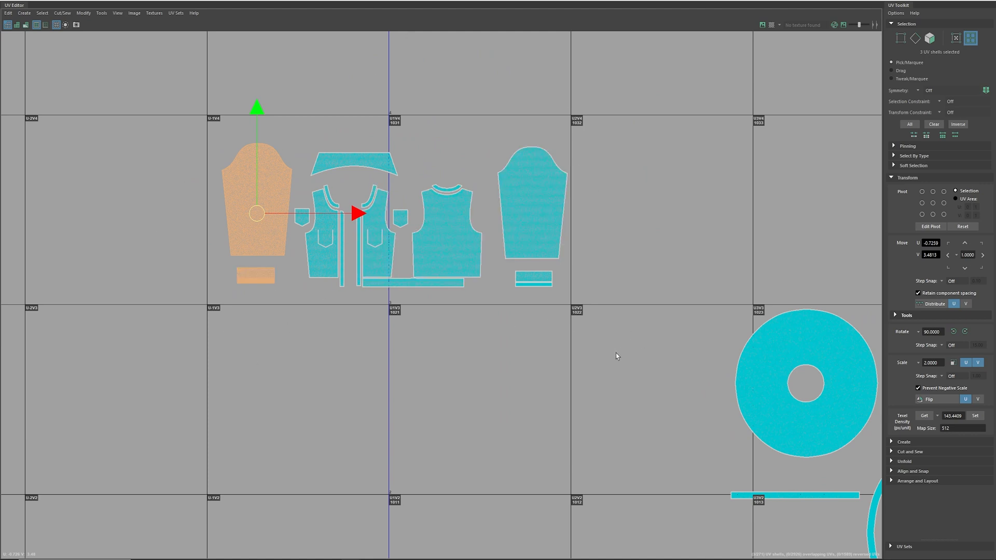
Set the texel density map size to 4096 and sample the texel density of the right sleeve shell
left_click(565, 250)
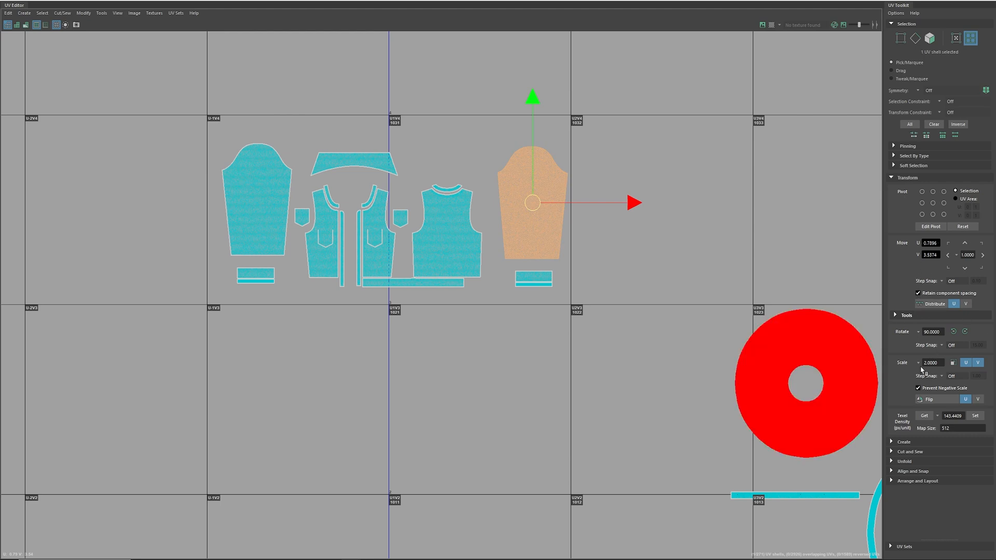
left_click(924, 421)
left_click_drag(953, 429, 918, 430)
type("4096")
key("Return")
left_click(924, 416)
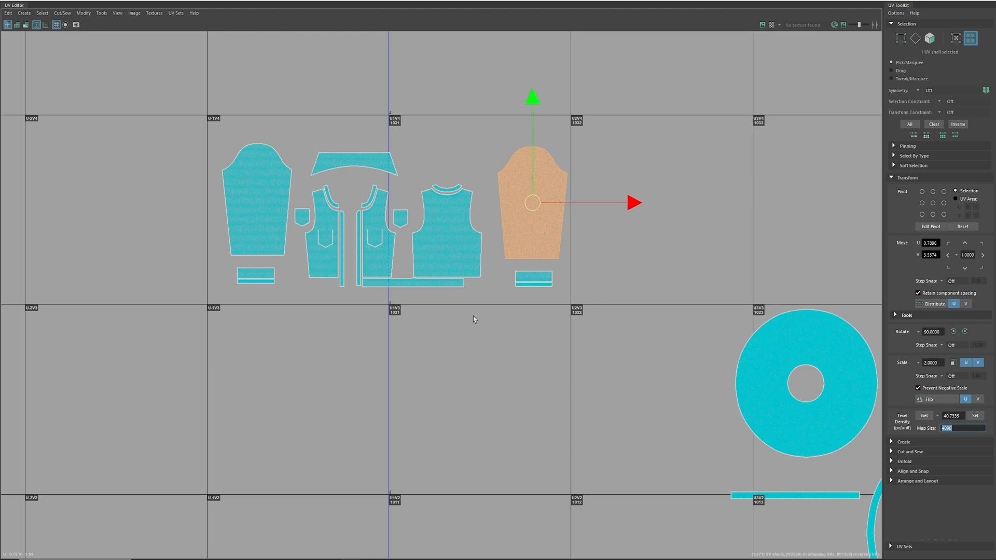
Apply the sampled texel density to all the jacket's UV shells
left_click_drag(165, 76, 365, 219)
left_click_drag(650, 361, 651, 362)
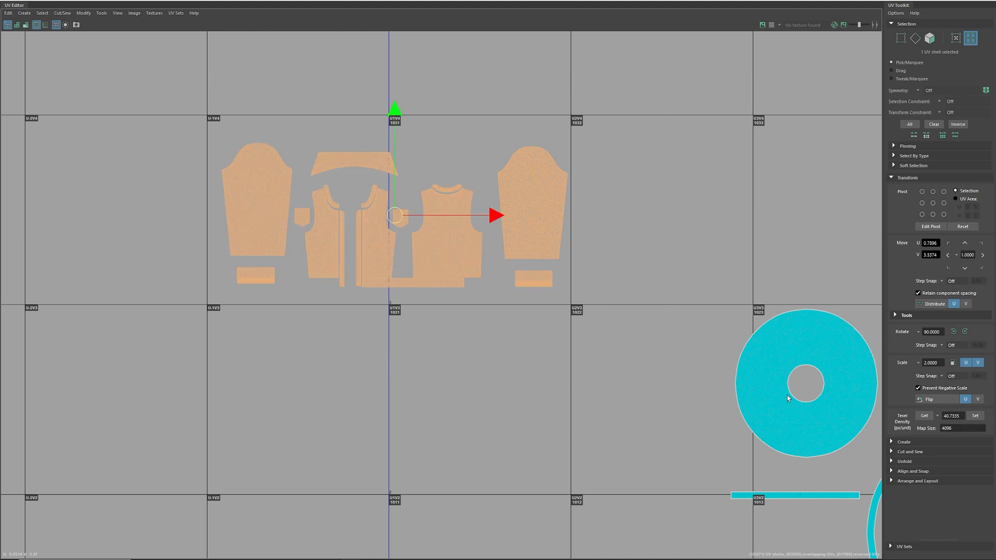
left_click(978, 416)
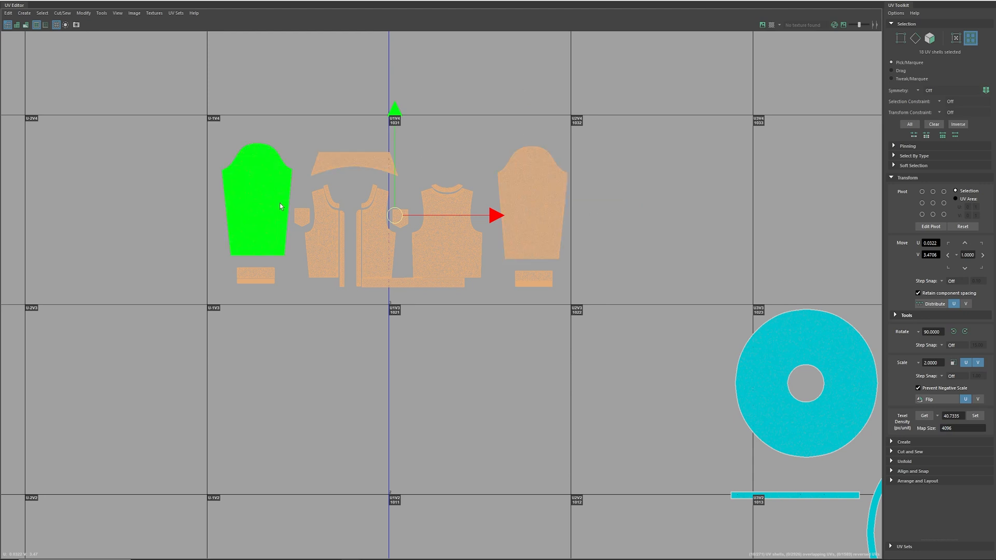
Shift the whole jacket layout slightly up and left, and move both cuffs up close beneath their sleeves
middle_click_drag(534, 275, 586, 267, "alt")
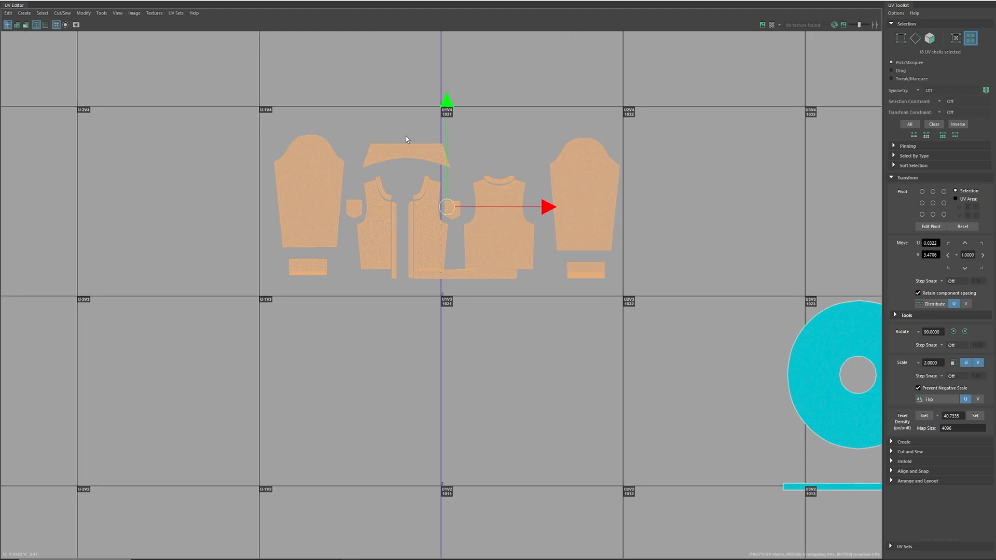
left_click_drag(453, 208, 337, 167)
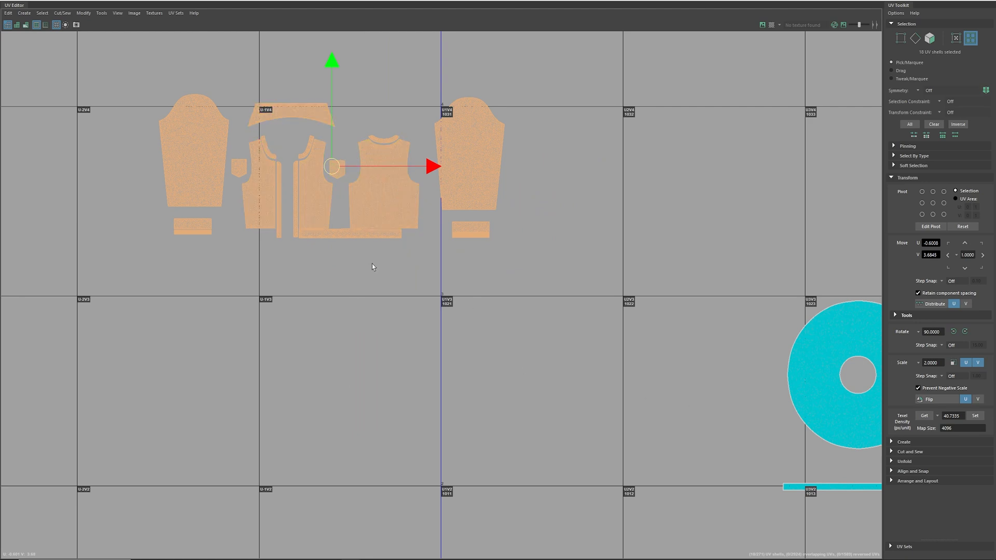
left_click_drag(332, 166, 425, 201)
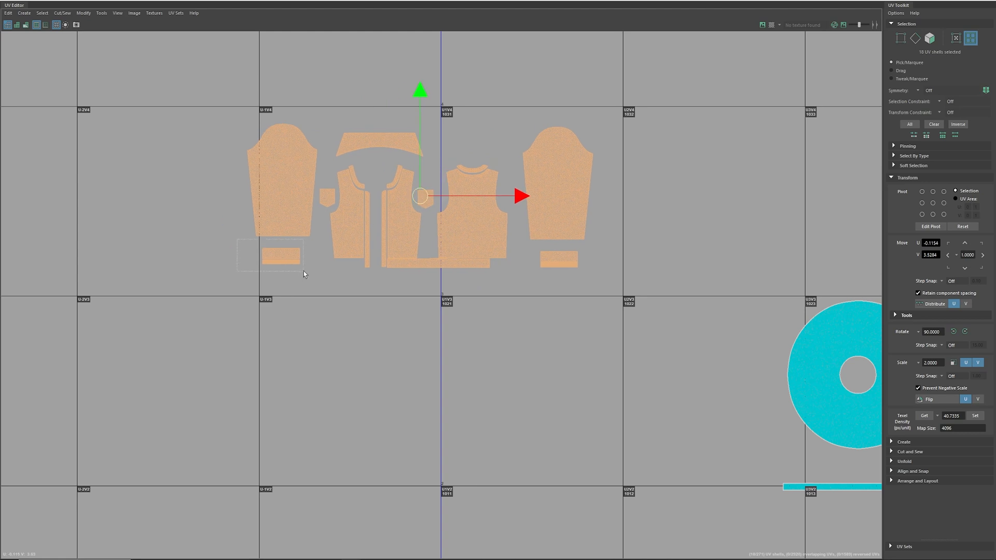
left_click_drag(303, 274, 302, 273)
left_click_drag(281, 191, 283, 183)
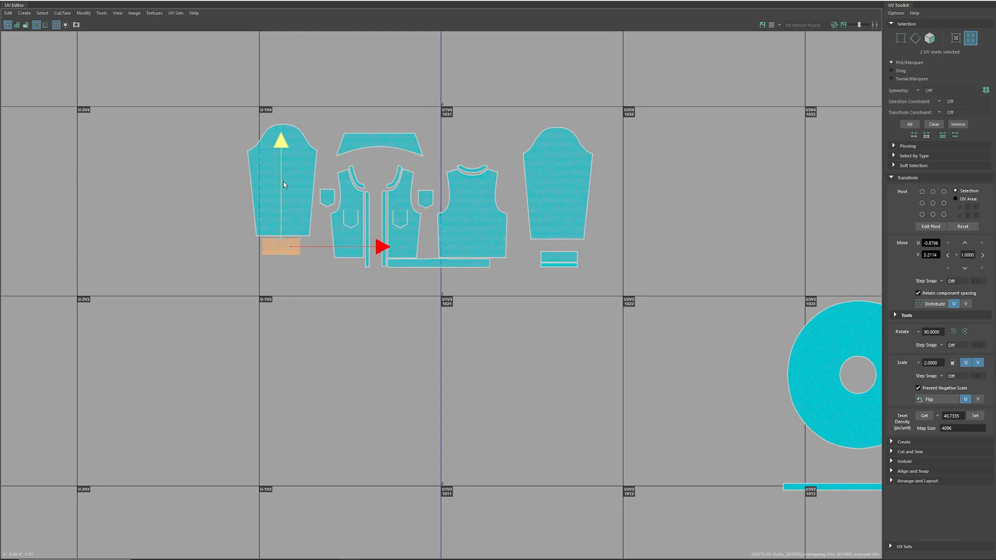
left_click_drag(536, 253, 535, 253)
left_click_drag(557, 218, 559, 209)
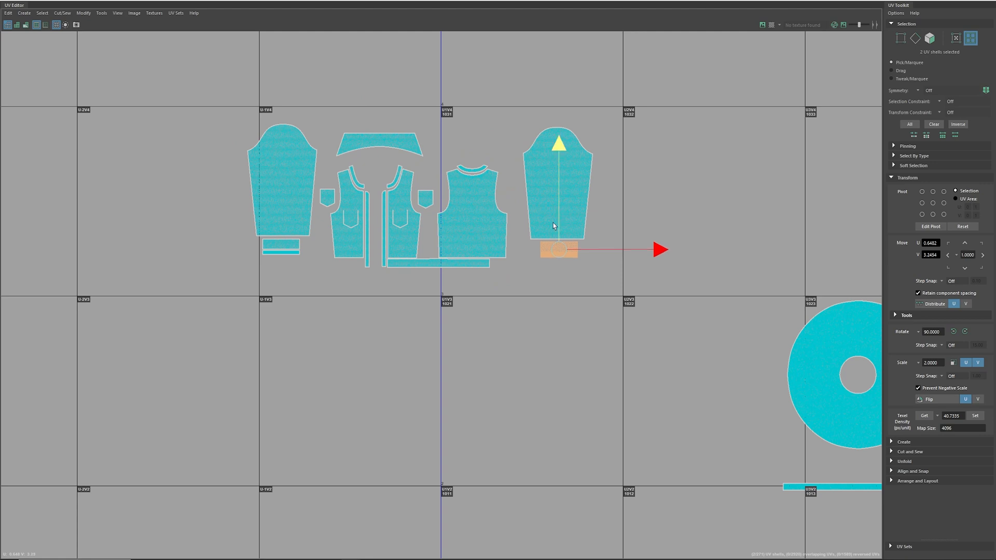
Reposition all the jacket shells together and scale them up uniformly until the sleeves with cuffs nearly span one tile's height
left_click_drag(167, 92, 739, 346)
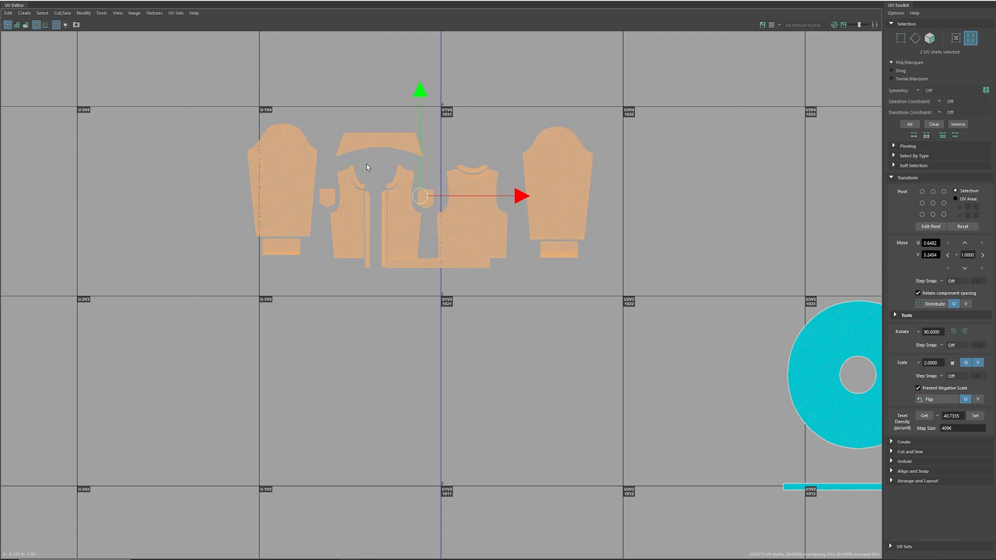
left_click_drag(421, 199, 451, 209)
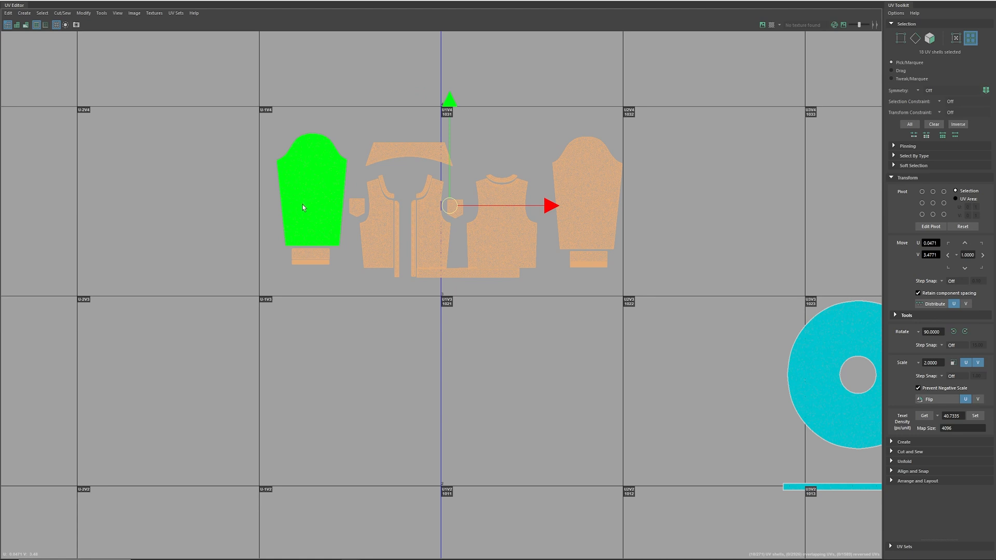
key("r")
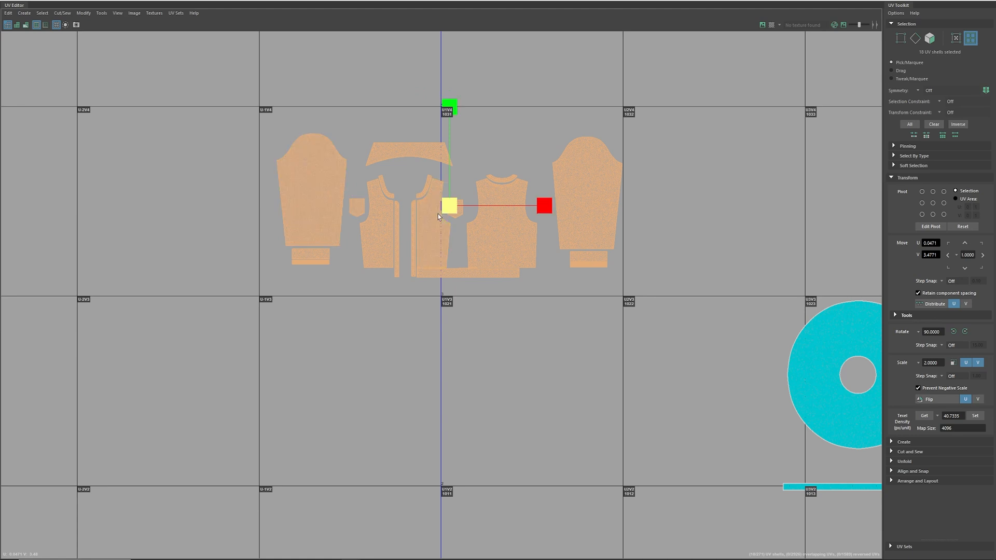
left_click_drag(450, 207, 511, 211)
key("w")
key("r")
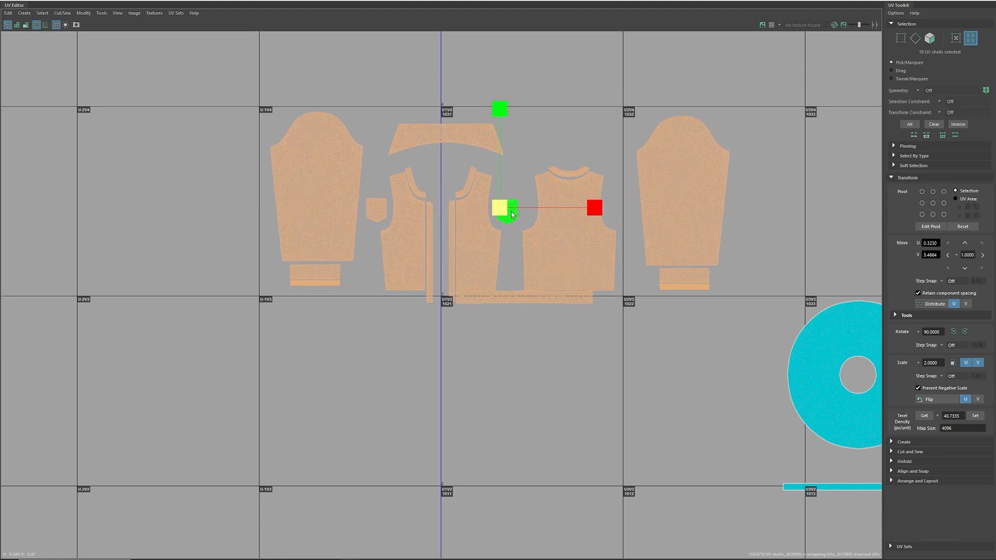
left_click(515, 214)
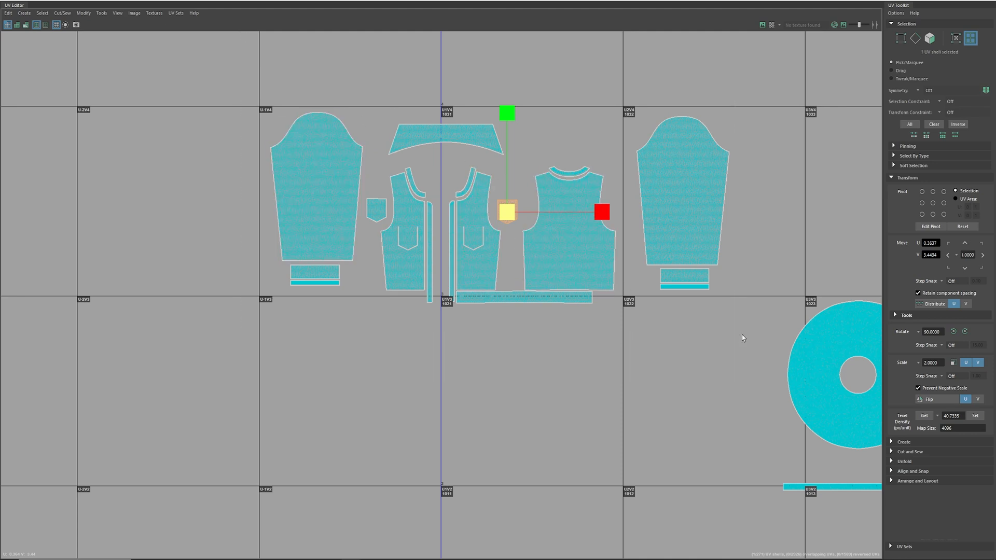
left_click_drag(742, 335, 742, 336)
left_click_drag(503, 208, 501, 214)
key("w")
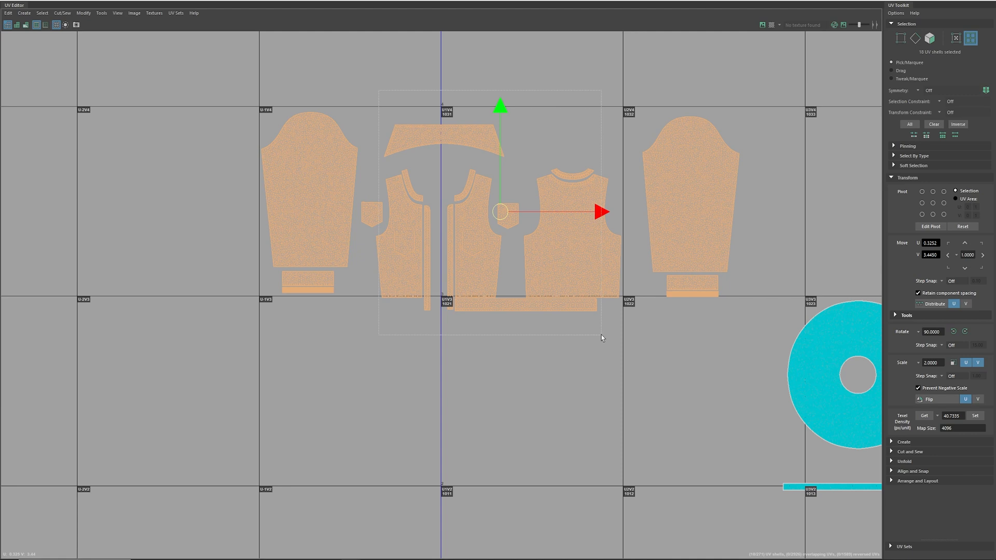
Set the jacket body pieces aside below the sleeves, and place the right sleeve and cuff beside the left sleeve, rotated 180 degrees
left_click_drag(600, 335, 601, 335)
left_click_drag(493, 218, 170, 380)
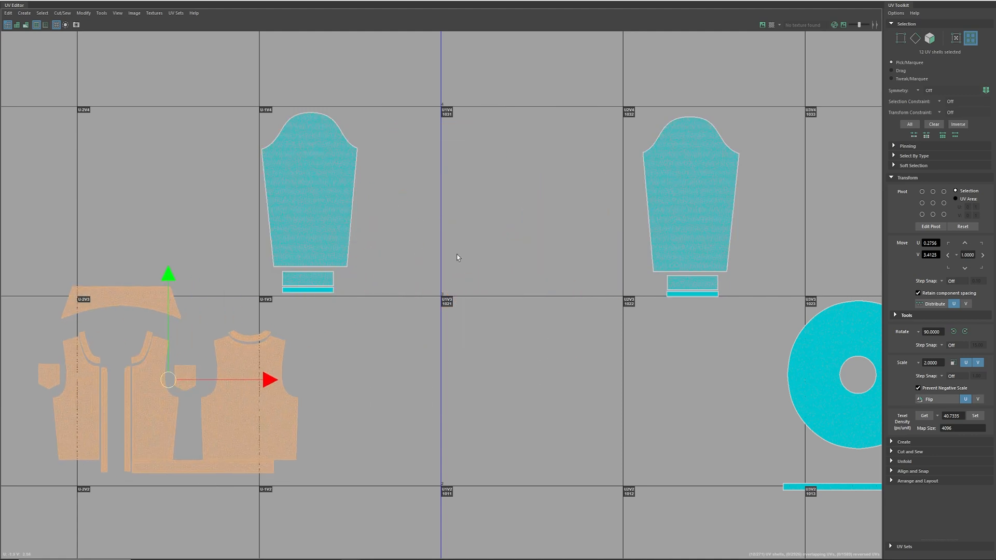
left_click_drag(777, 340, 776, 339)
left_click_drag(692, 204, 438, 198)
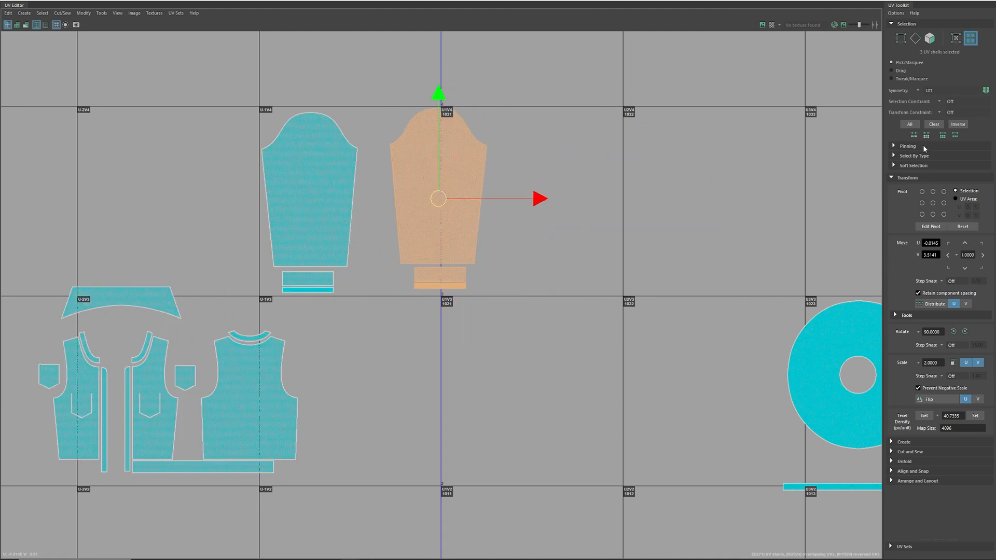
left_click(964, 331)
left_click(965, 331)
left_click_drag(439, 198, 398, 208)
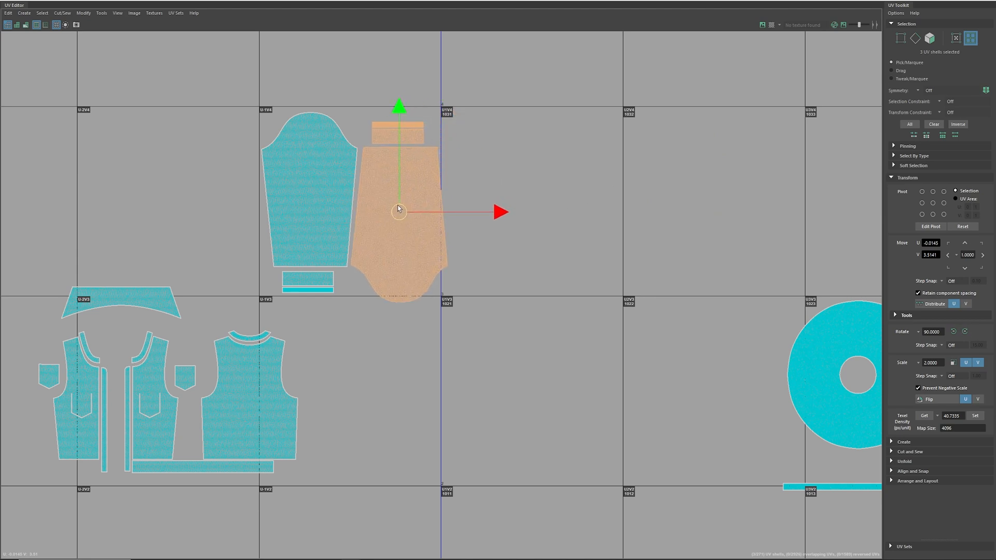
Scale all the jacket shells together slightly so the paired sleeves and cuffs fit inside tile U-1V4
right_click_drag(397, 209, 340, 216, "alt")
left_click_drag(206, 178, 541, 454)
key("r")
left_click_drag(285, 286, 288, 273)
key("w")
key("r")
key("w")
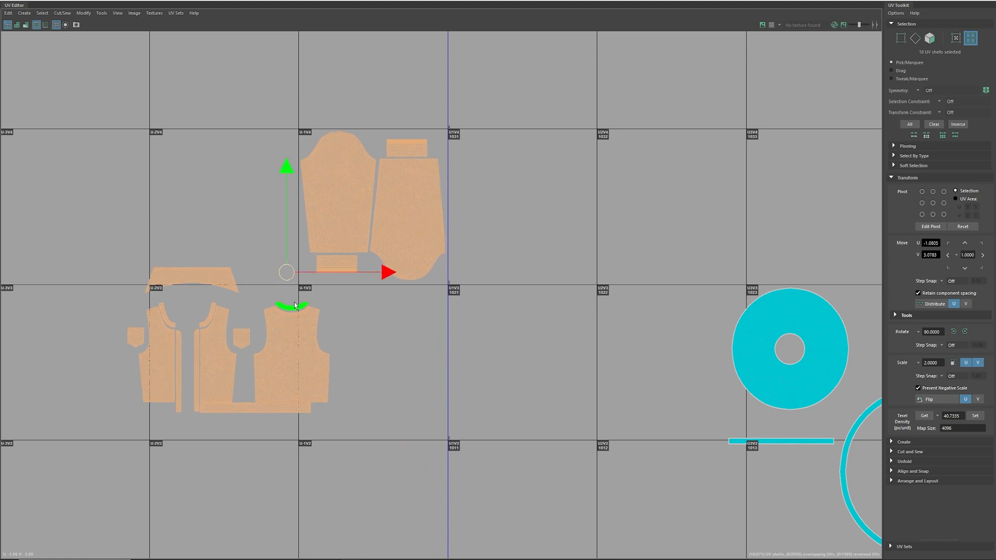
Move the back panel with its neckband into tile 1031, and place the long waistband strip above it
middle_click_drag(451, 313, 493, 229, "alt")
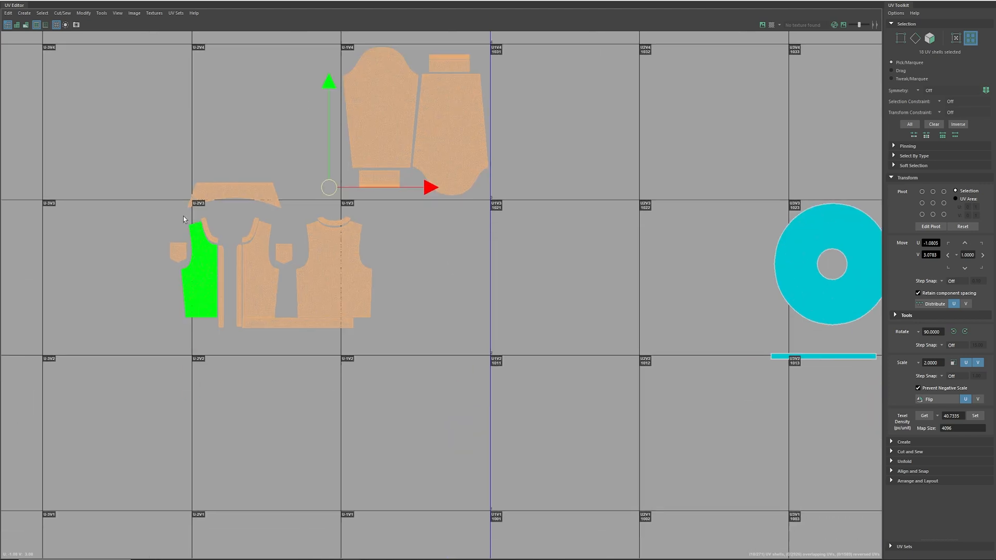
left_click(364, 273)
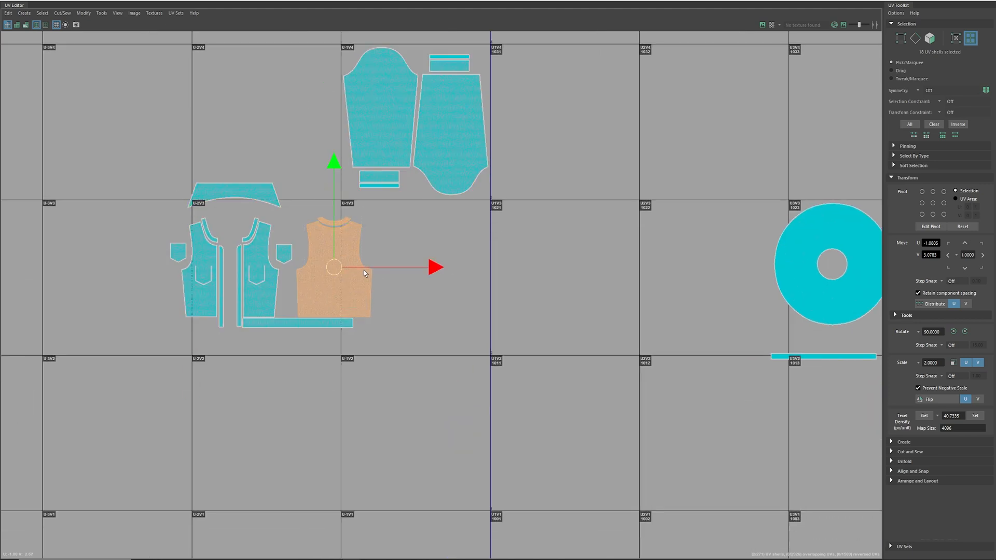
middle_click_drag(334, 268, 308, 308, "alt")
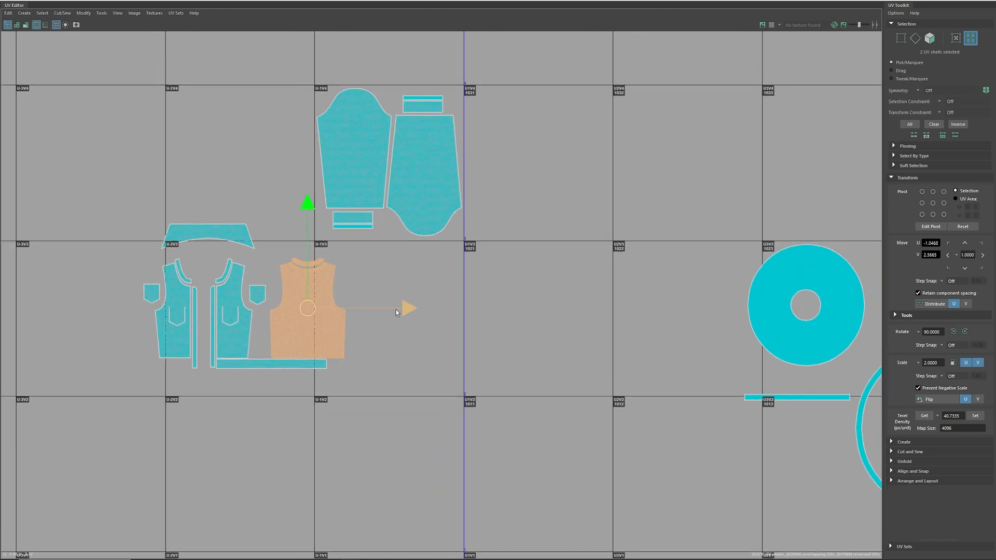
left_click_drag(310, 310, 509, 181)
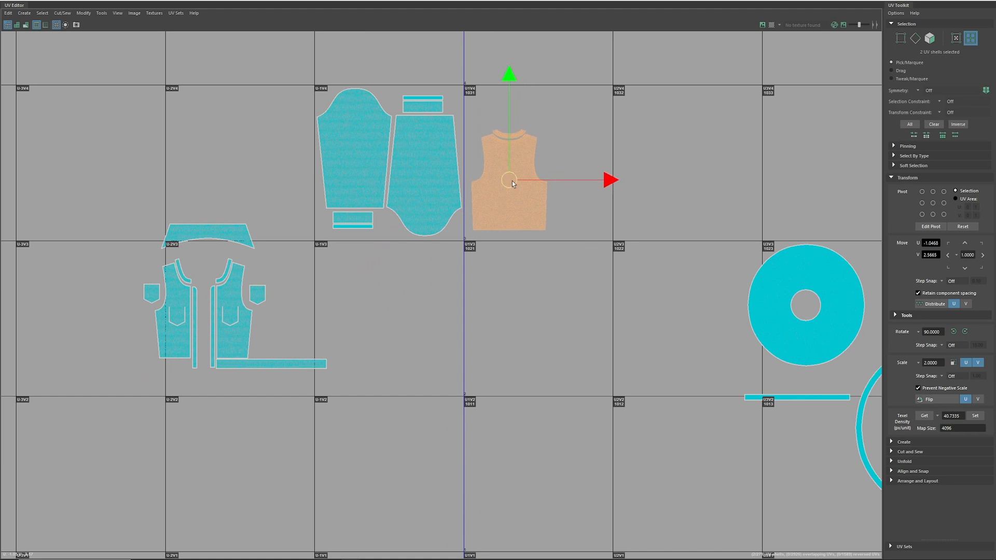
left_click(282, 357)
left_click_drag(269, 363, 539, 104)
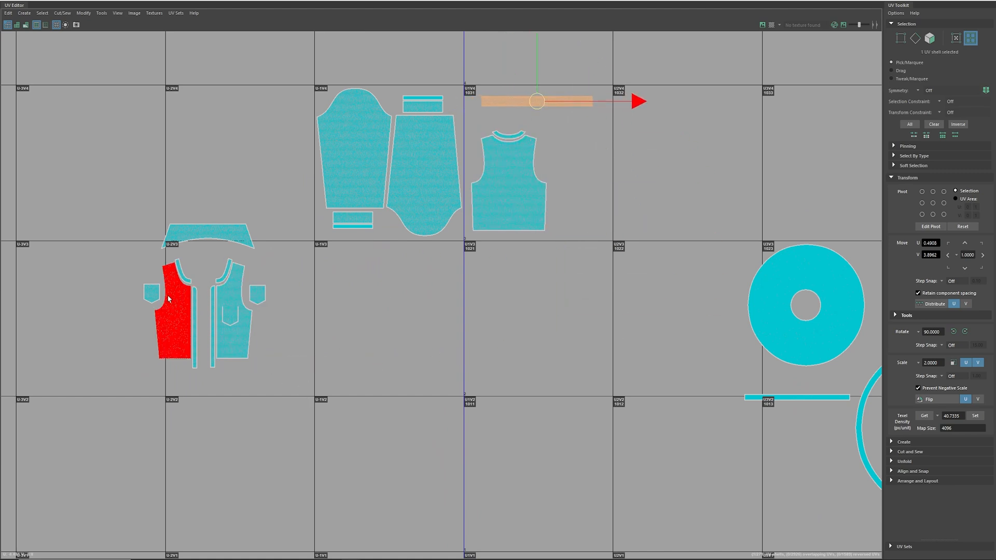
Bring the left jacket front pieces closer to the right ones, and move all the front shells together into tile 1032
left_click_drag(180, 347, 198, 374)
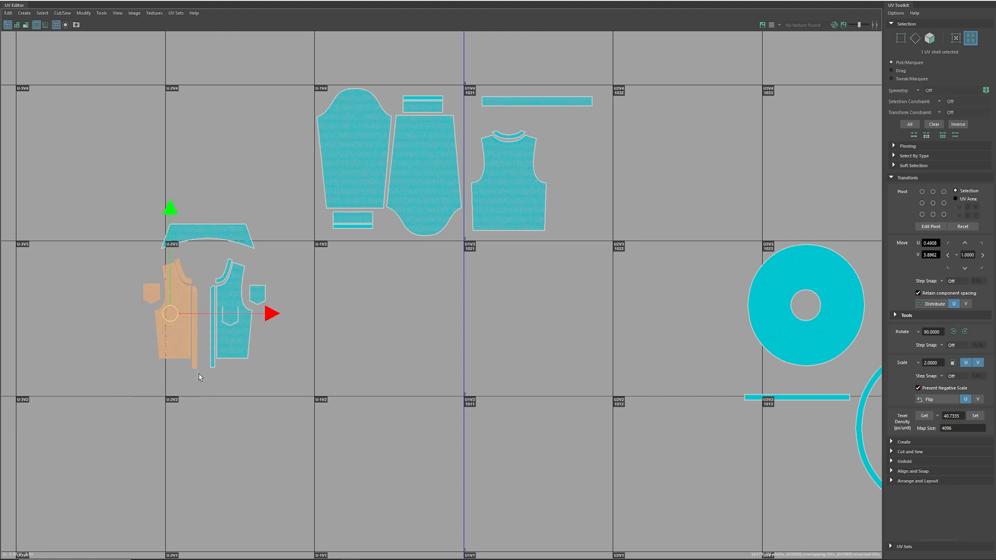
left_click_drag(256, 315, 267, 315)
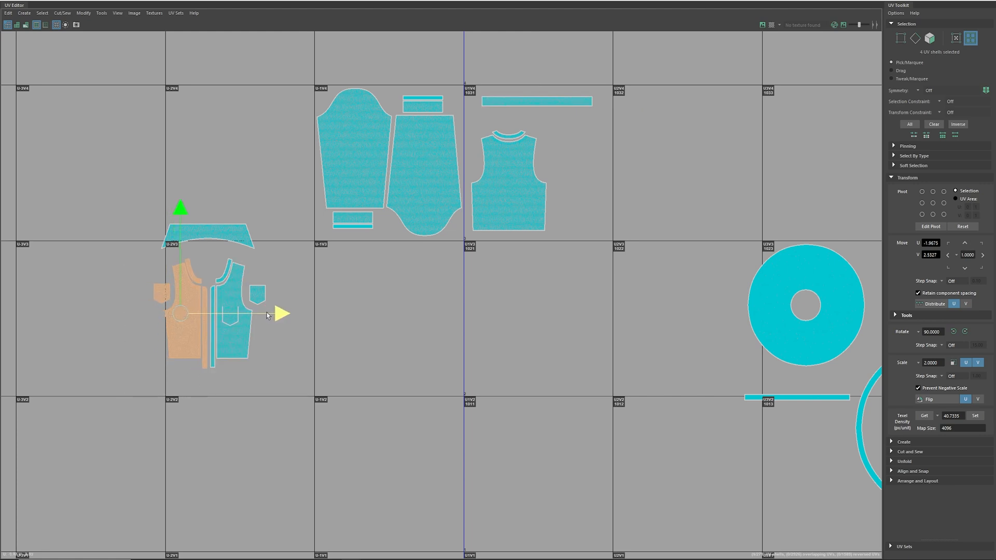
left_click_drag(301, 361, 300, 359)
left_click_drag(208, 310, 692, 174)
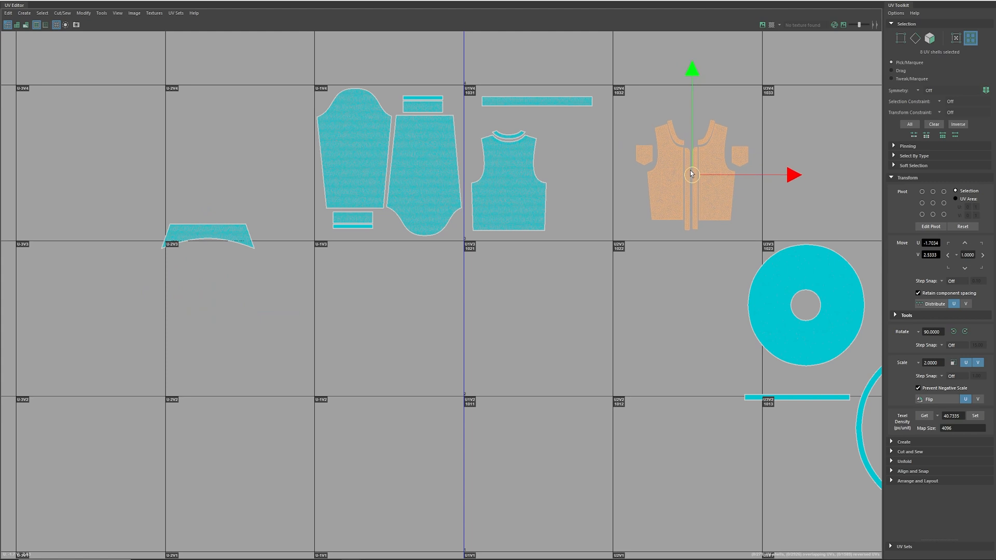
Rotate the curved collar shell 90 degrees clockwise and place it upright beside the back panel in tile 1031
left_click(209, 233)
left_click_drag(209, 233, 583, 158)
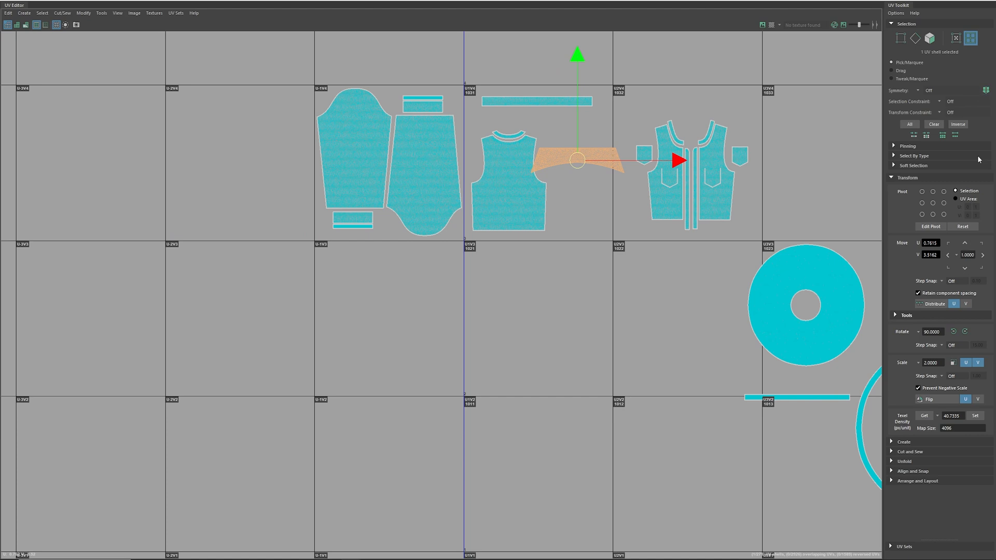
left_click(965, 332)
left_click_drag(577, 156, 572, 171)
scroll(571, 172, "down", 1)
middle_click_drag(598, 168, 492, 172, "alt")
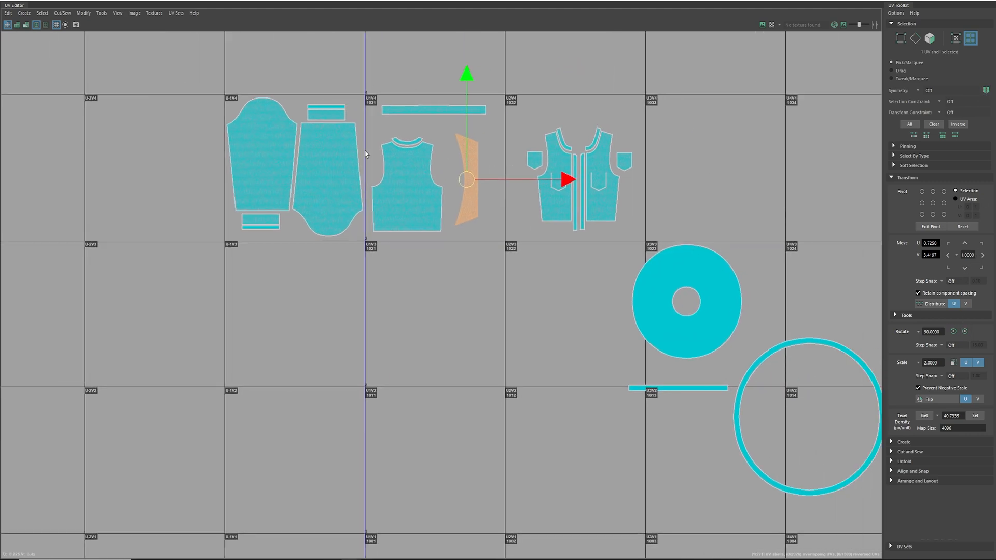
Spread the left and right jacket front halves, with their pockets and plackets, slightly apart within tile 1032
left_click_drag(508, 107, 580, 244)
left_click_drag(613, 180, 605, 181)
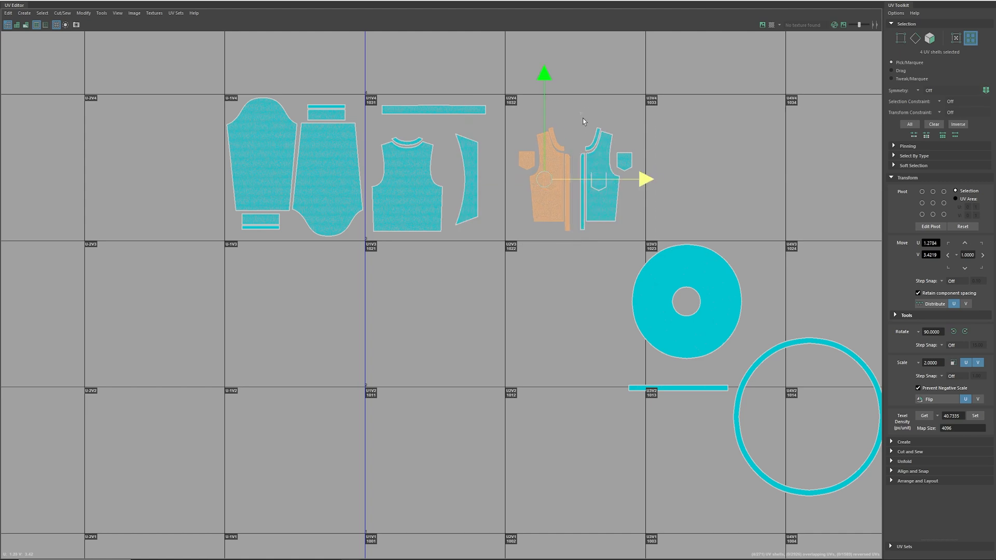
middle_click_drag(580, 115, 652, 226)
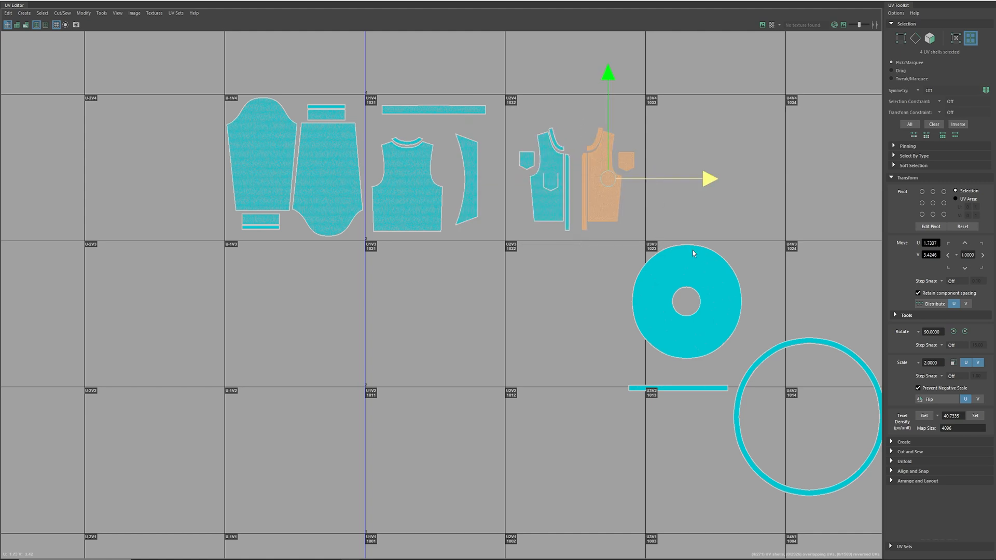
Move the disc, ring and thin strip shells together farther away from the jacket shells
right_click_drag(669, 236, 634, 238, "alt")
middle_click_drag(634, 238, 631, 217, "alt")
right_click_drag(631, 217, 566, 220, "alt")
middle_click_drag(582, 240, 538, 180, "alt")
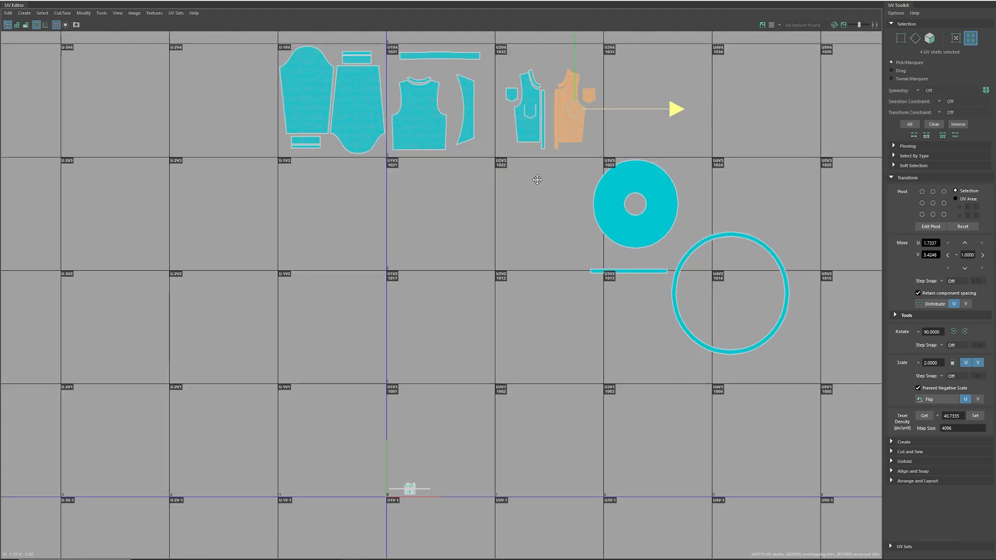
right_click_drag(537, 179, 458, 224, "alt")
key("super")
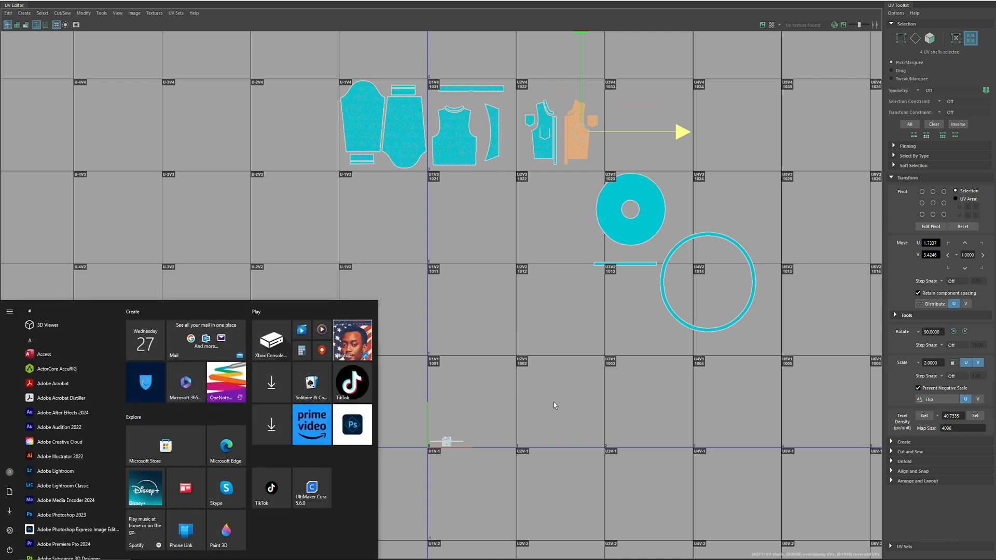
middle_click_drag(643, 320, 549, 360, "alt")
middle_click_drag(577, 325, 518, 361, "alt")
right_click_drag(518, 361, 525, 359, "alt")
key("super")
left_click_drag(418, 260, 583, 431)
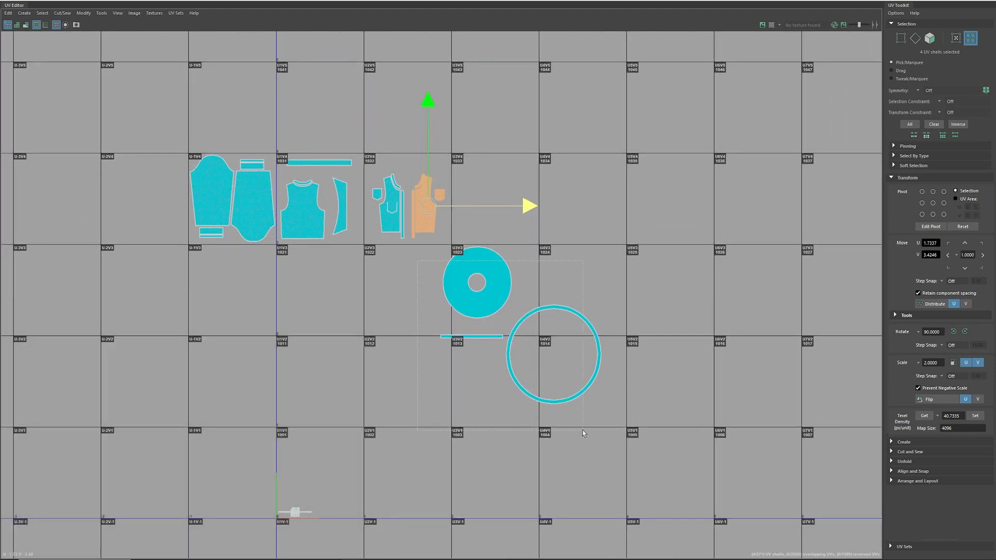
middle_click_drag(579, 379, 589, 408, "alt")
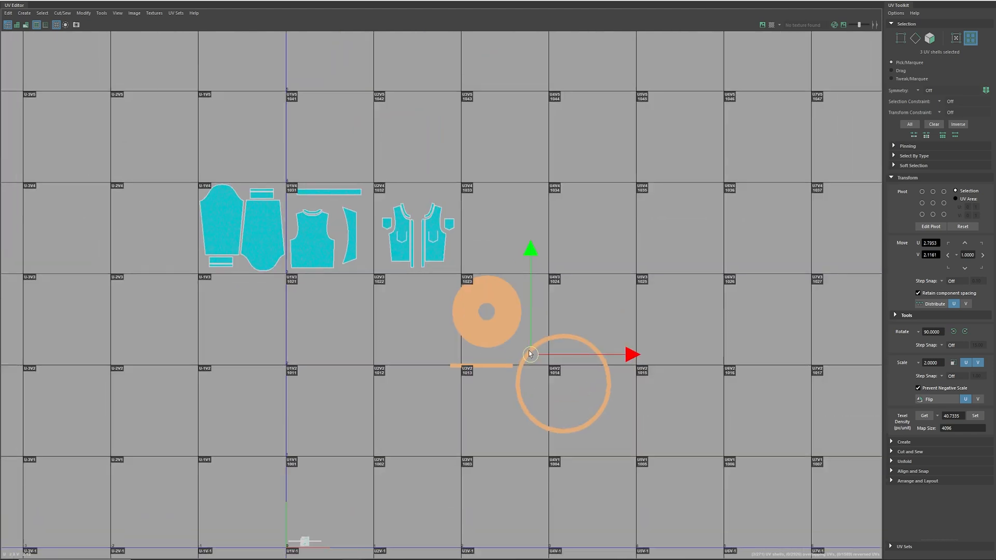
left_click_drag(530, 355, 605, 342)
Get the disc shell's texel density and set the disc, ring and strip shells to 40.7361 px/unit
left_click(576, 352)
middle_click_drag(604, 349, 536, 343, "alt")
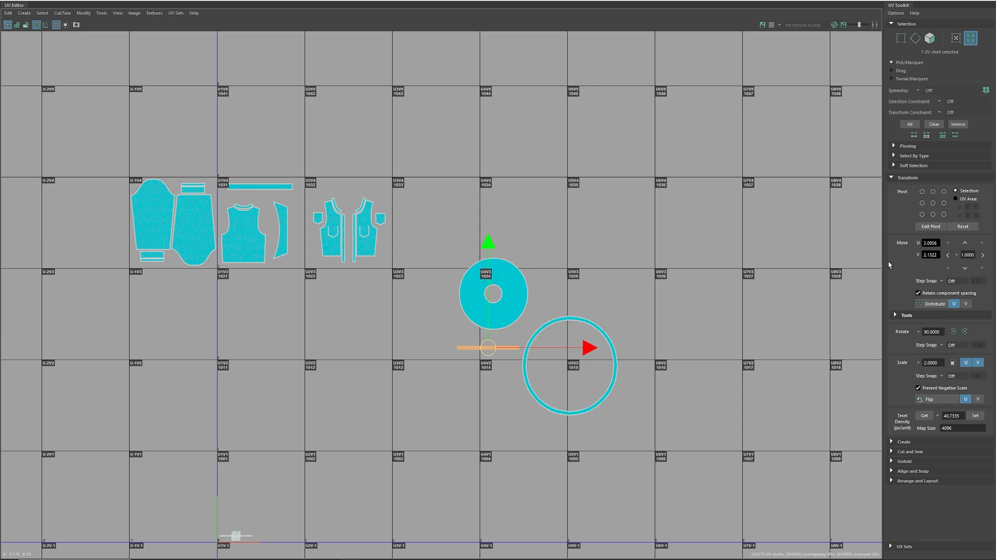
key("ctrl+z")
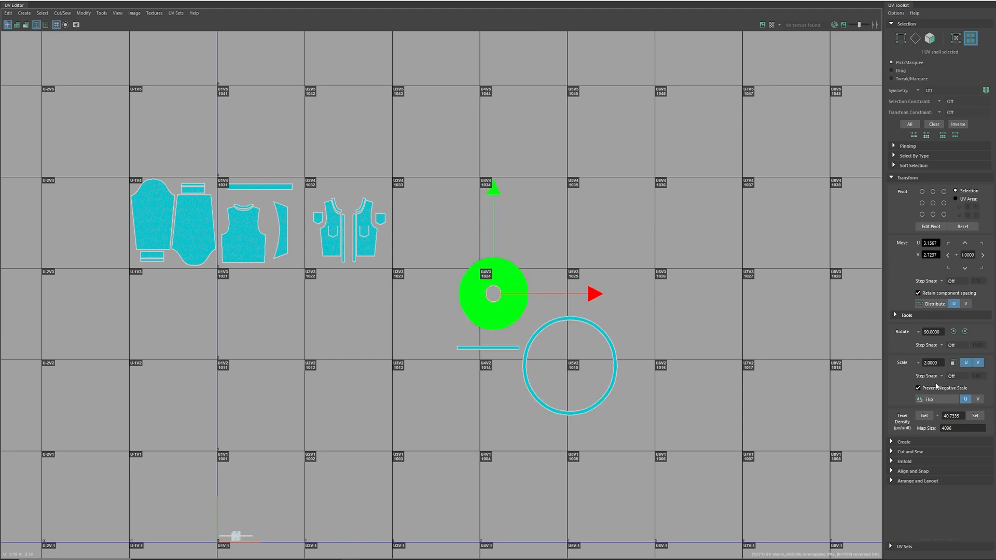
left_click(927, 419)
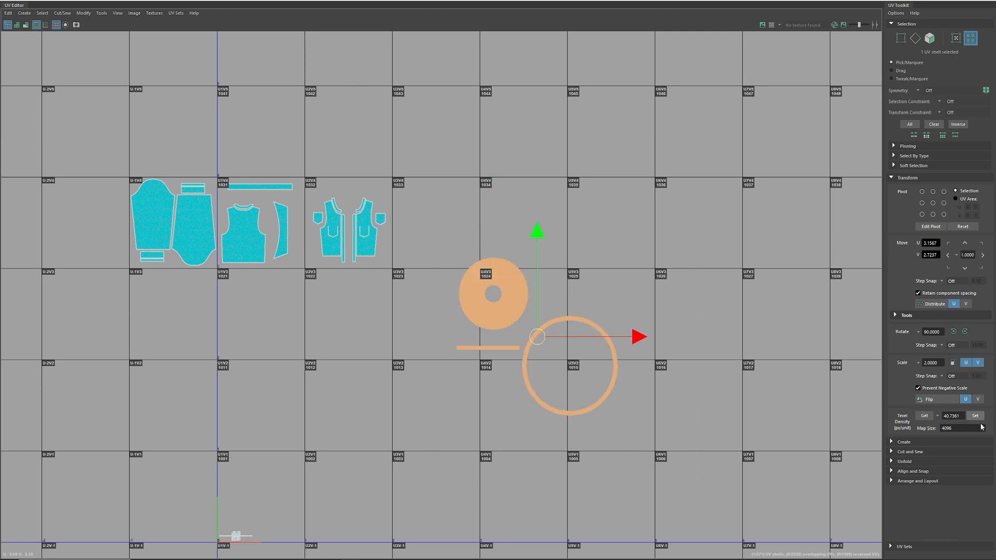
left_click(453, 329)
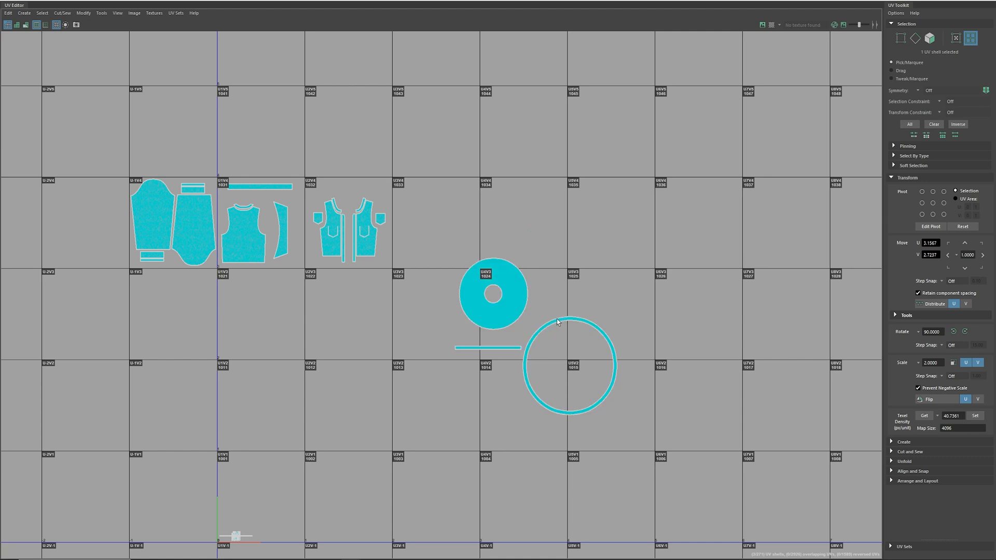
Reposition the disc, ring and strip shells together and scale them down uniformly until the ring fits inside tile 1024
left_click(497, 314)
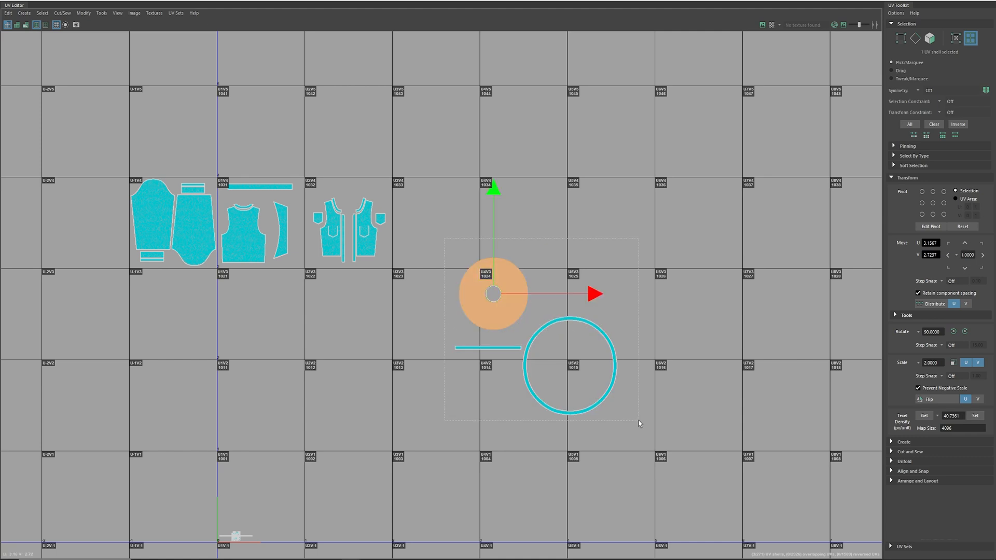
left_click(580, 394, "shift")
key("r")
key("w")
left_click_drag(531, 333, 495, 291)
key("r")
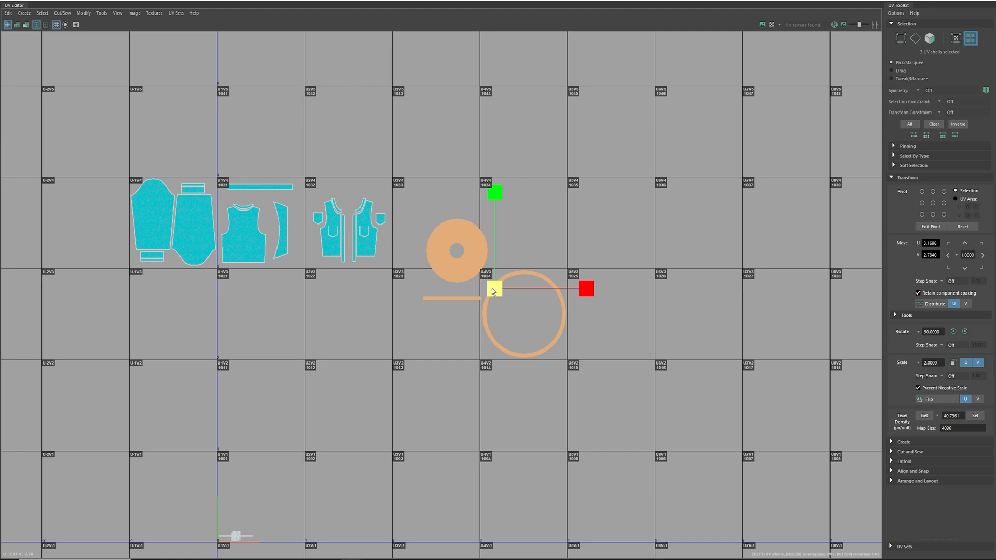
scroll(493, 332, "up", 1)
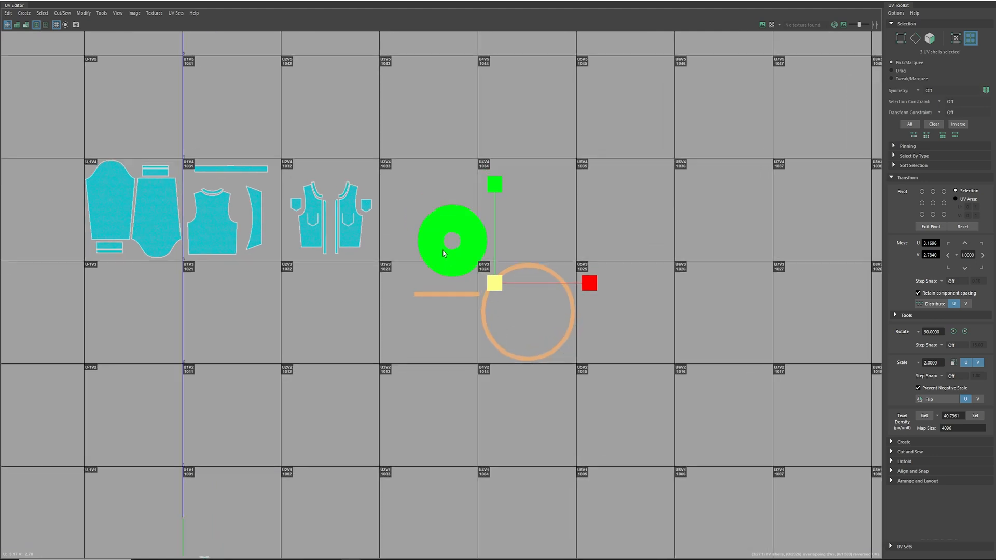
Nest the disc shell inside the ring and place the thin strip along the lower edge of tile 1024
left_click(450, 240)
key("w")
left_click_drag(453, 241, 531, 315)
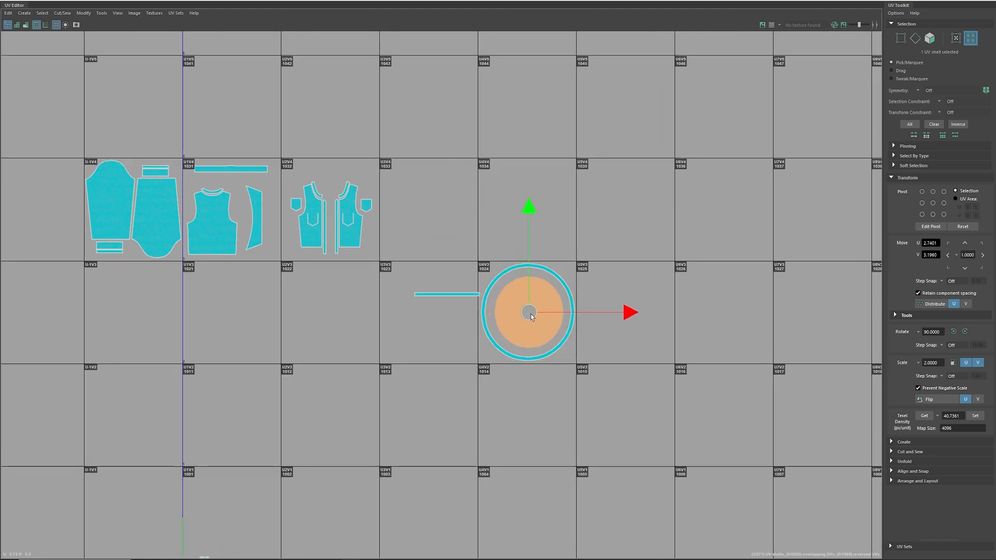
left_click(450, 294)
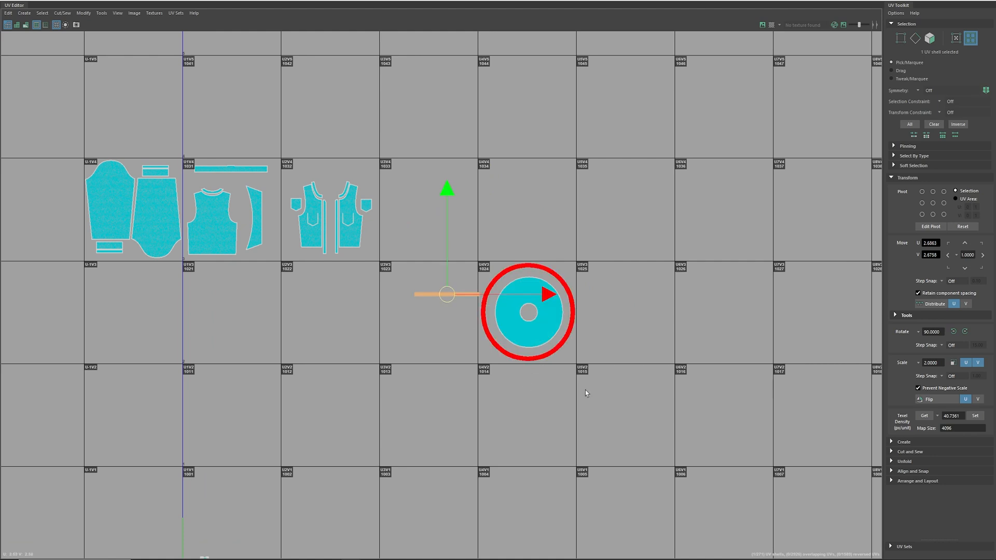
middle_click_drag(673, 359, 585, 383, "alt")
scroll(452, 333, "up", 2)
left_click_drag(341, 302, 449, 393)
right_click_drag(449, 392, 809, 431, "alt")
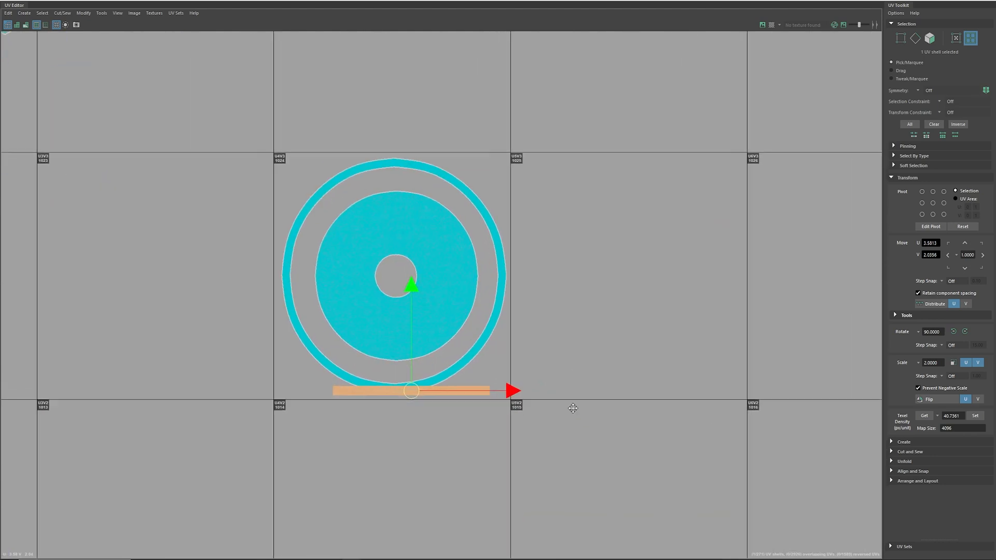
middle_click_drag(573, 408, 605, 404, "alt")
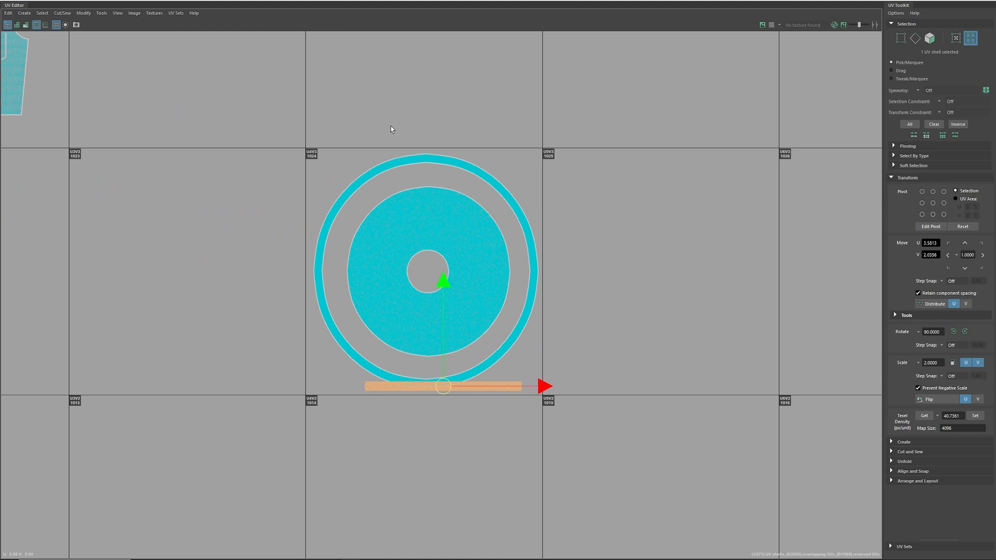
Scale the disc, ring and strip down slightly together, and place the strip just below the ring without overlap
left_click(443, 376, "shift")
key("r")
left_click_drag(426, 271, 421, 261)
key("w")
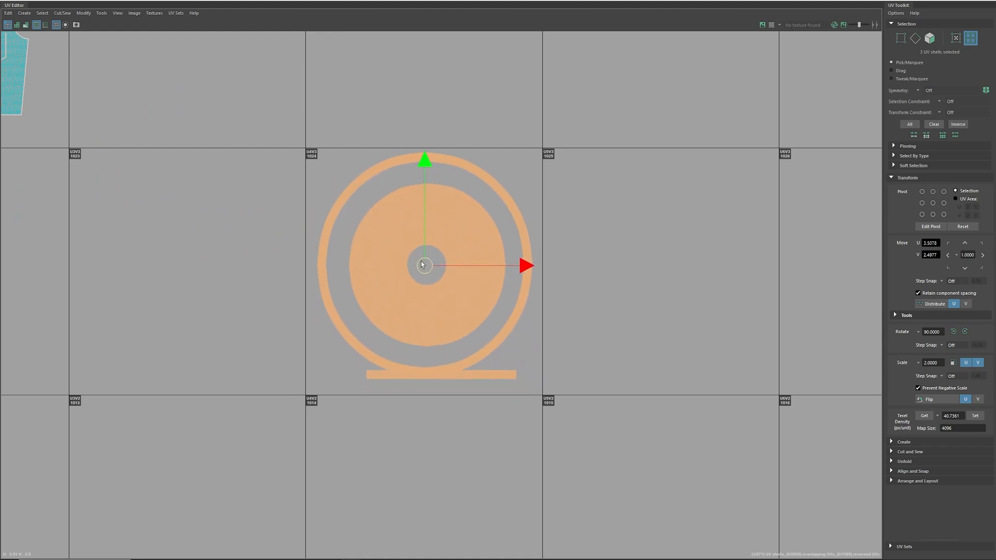
left_click(488, 375)
left_click_drag(440, 372, 425, 383)
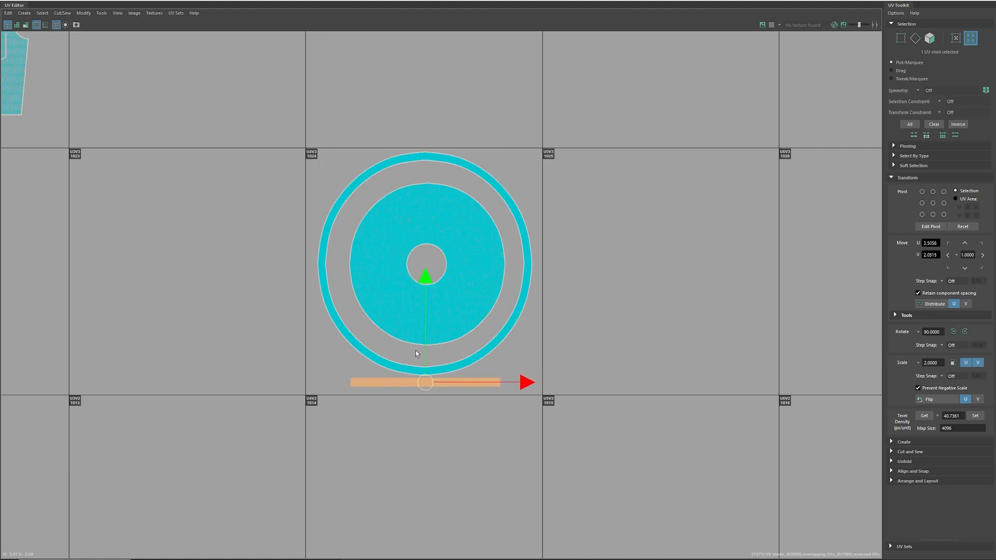
Scale the disc, ring and strip up slightly together and center them so they fill tile 1024
left_click_drag(415, 343, 426, 383)
left_click_drag(422, 267, 428, 273)
key("r")
key("w")
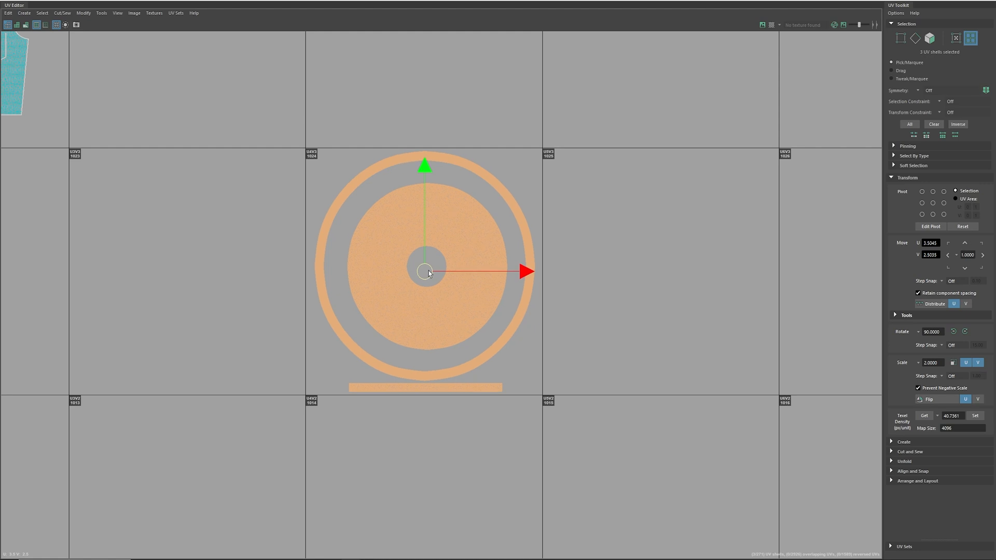
scroll(197, 155, "down", 4)
middle_click_drag(197, 156, 328, 202, "alt")
scroll(238, 183, "down", 1)
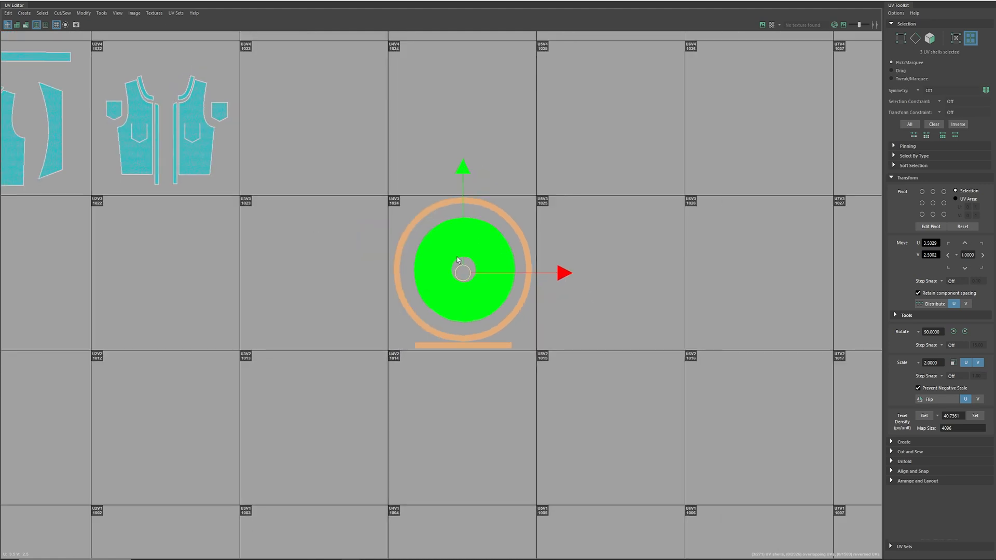
Move the circular skirt shells and their strip into UV tile 1033, in the same row as the jacket pieces
scroll(559, 280, "down", 2)
left_click_drag(481, 284, 370, 179)
right_click_drag(370, 178, 634, 211, "alt")
left_click_drag(458, 178, 457, 175)
right_click_drag(517, 198, 90, 154, "alt")
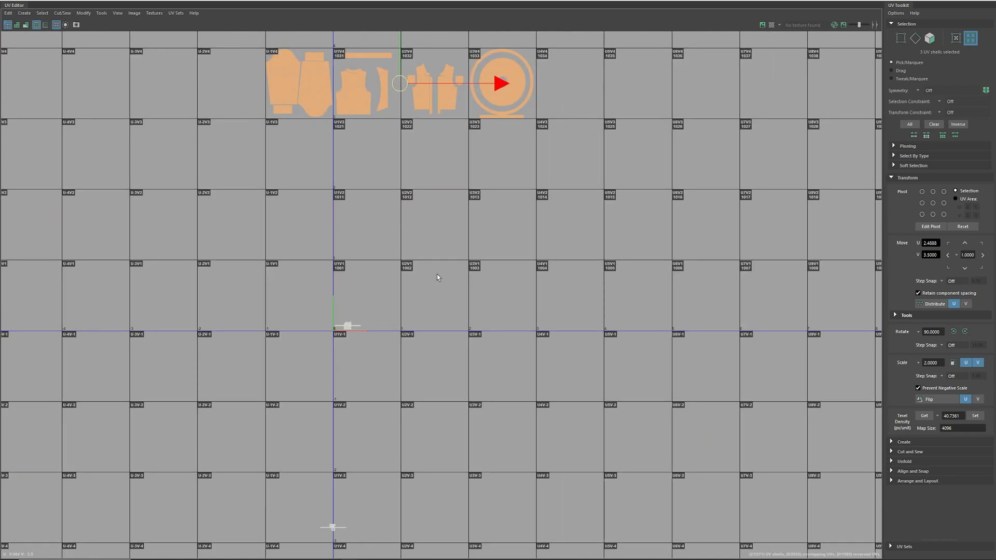
Move the stray group of small shells from below the tiles up into tile 1001, beside the other small shells
middle_click_drag(395, 369, 390, 334, "alt")
left_click_drag(325, 479, 365, 292)
middle_click_drag(369, 298, 414, 321, "alt")
mouse_move(425, 363)
right_mouse_down("alt")
mouse_move(579, 356)
mouse_move(691, 427)
right_mouse_up("alt")
right_click_drag(412, 361, 934, 464, "alt")
middle_click_drag(357, 156, 283, 293, "alt")
mouse_move(283, 296)
right_mouse_down("alt")
mouse_move(447, 362)
mouse_move(469, 328)
right_mouse_up("alt")
middle_click_drag(133, 319, 344, 344, "alt")
right_click_drag(344, 343, 546, 344, "alt")
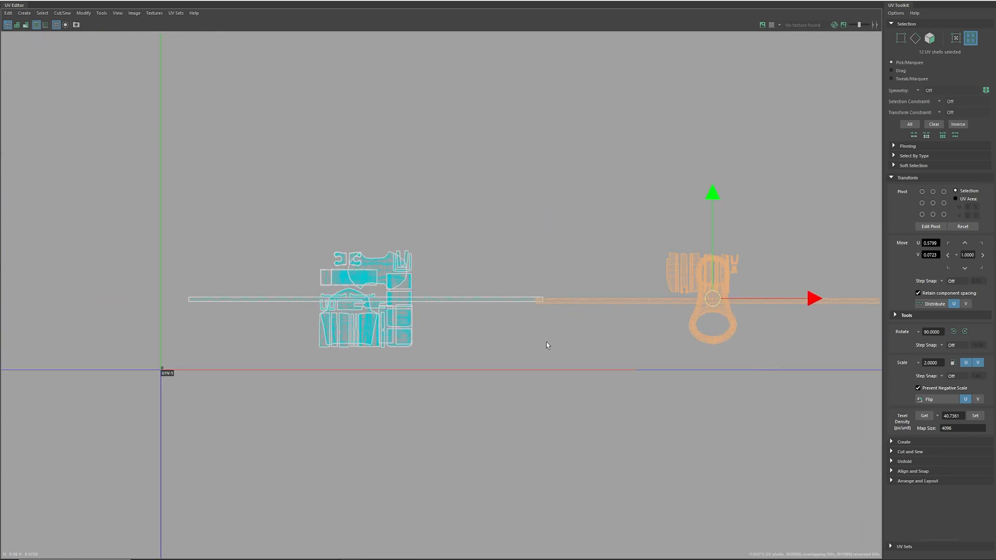
Lay out both groups of small shells together in tile 1001 with the existing Layout UVs options, fixing the non-manifold geometry
right_click_drag(317, 326, 179, 217, "alt")
left_click_drag(158, 182, 728, 379)
right_click_drag(767, 371, 589, 338, "alt")
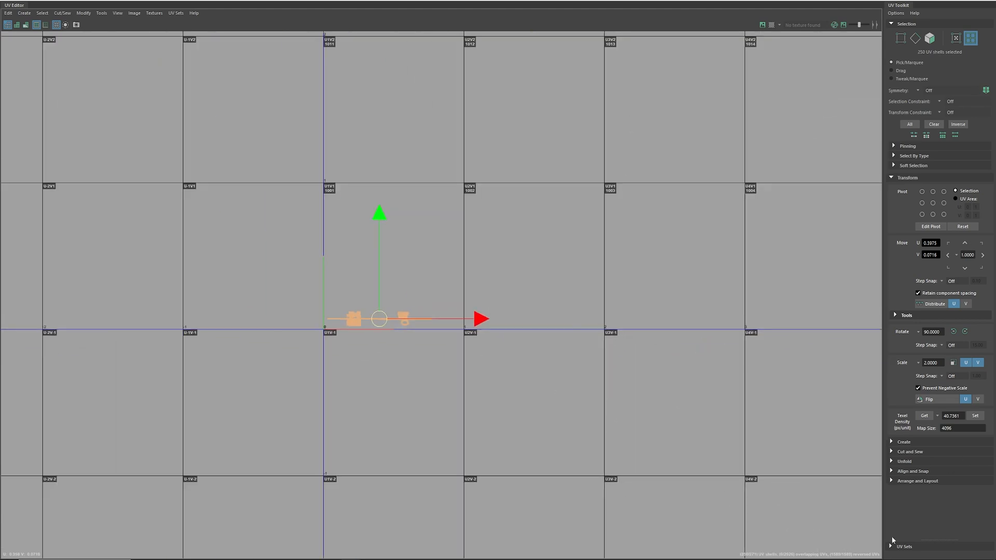
left_click(916, 481)
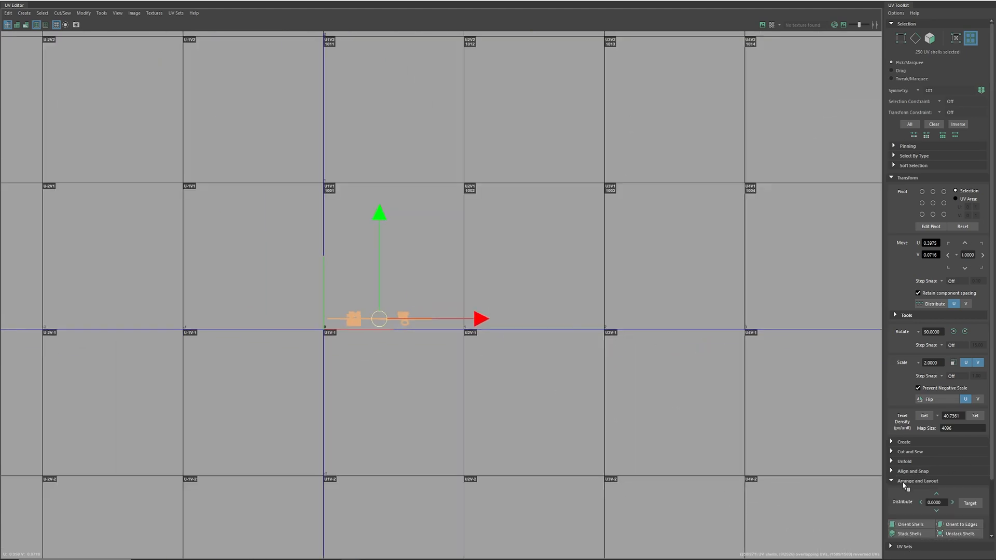
scroll(905, 485, "down", 2)
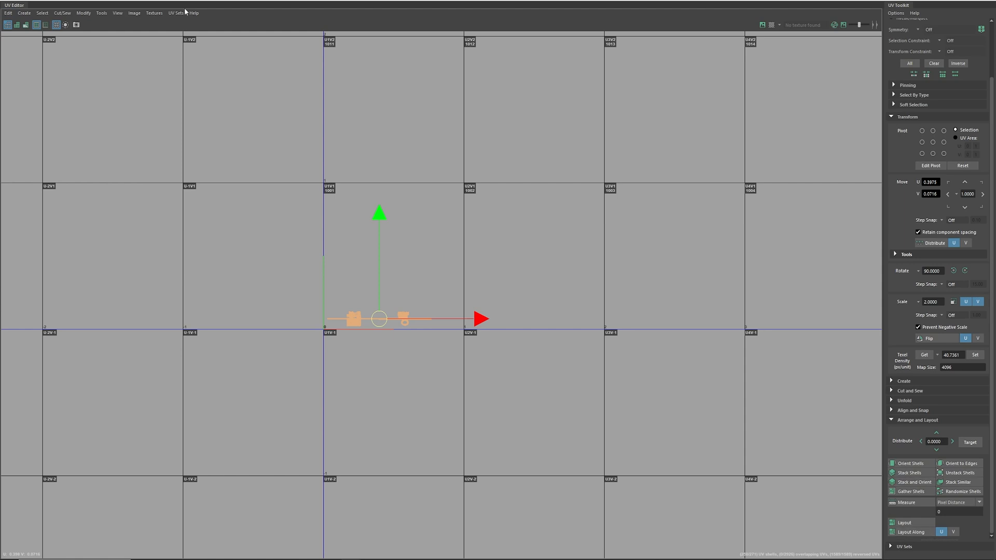
left_click(100, 13)
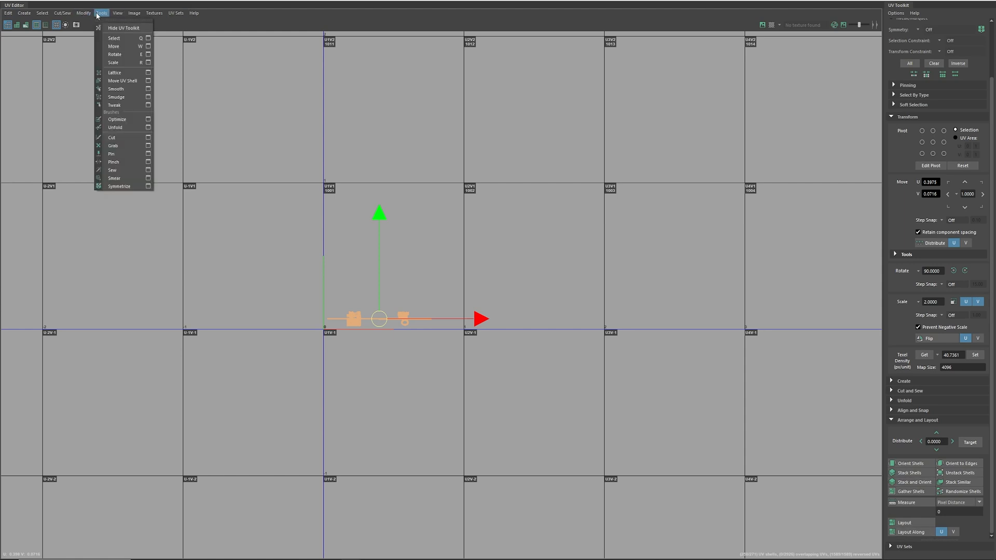
mouse_move(82, 14)
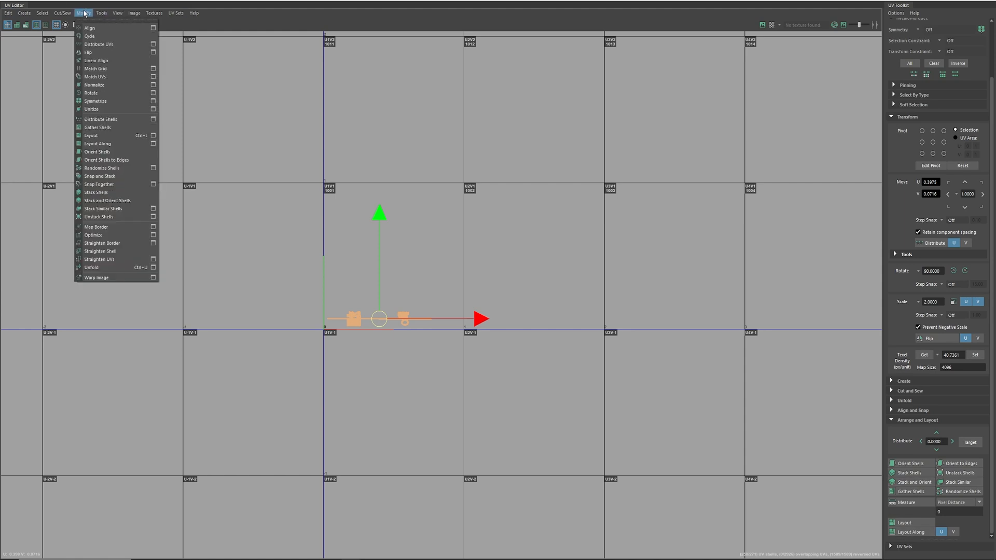
left_click(153, 136)
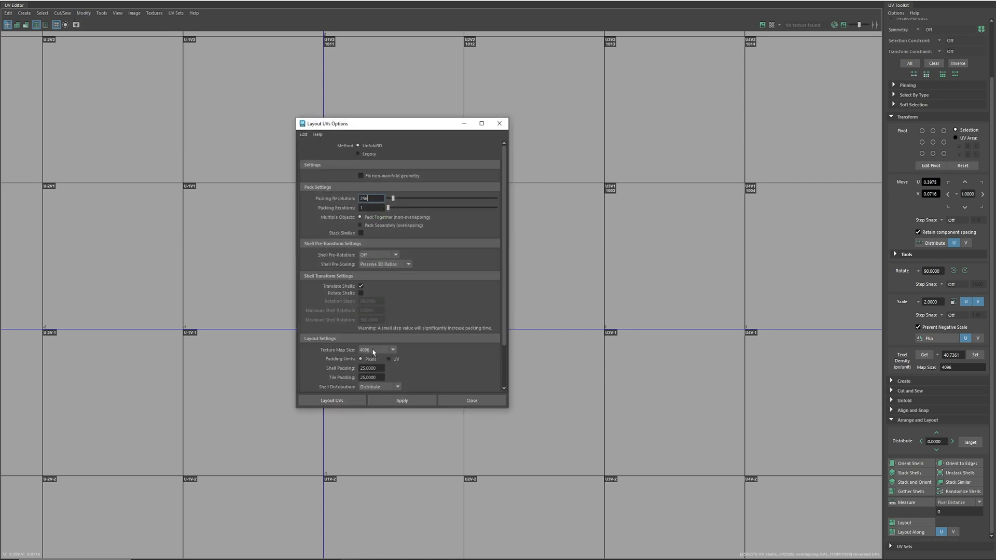
scroll(464, 369, "down", 2)
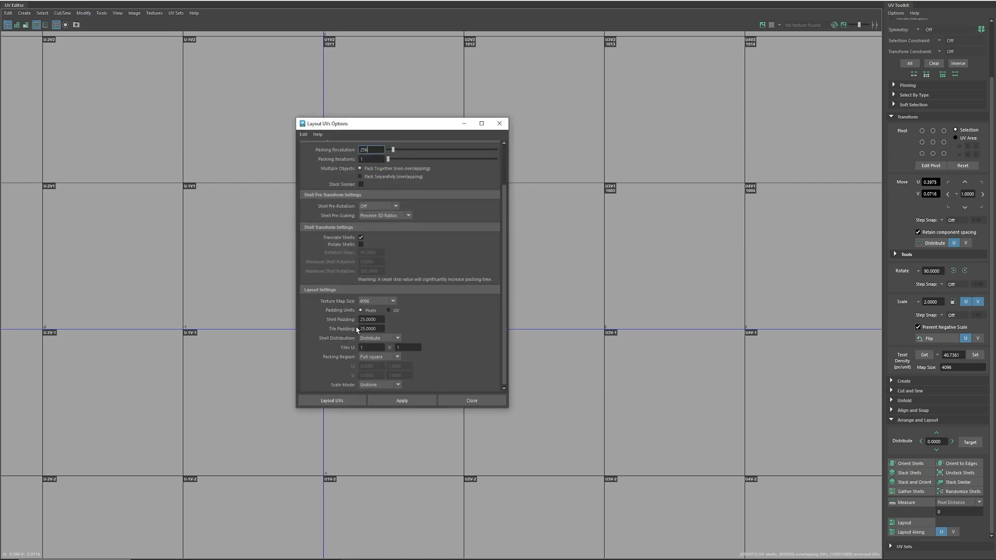
left_click(343, 401)
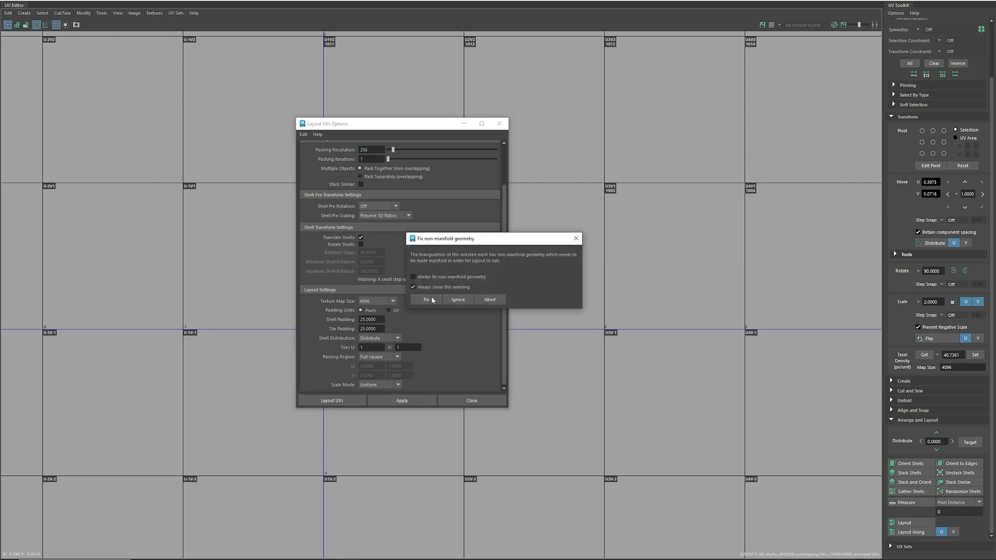
left_click(435, 299)
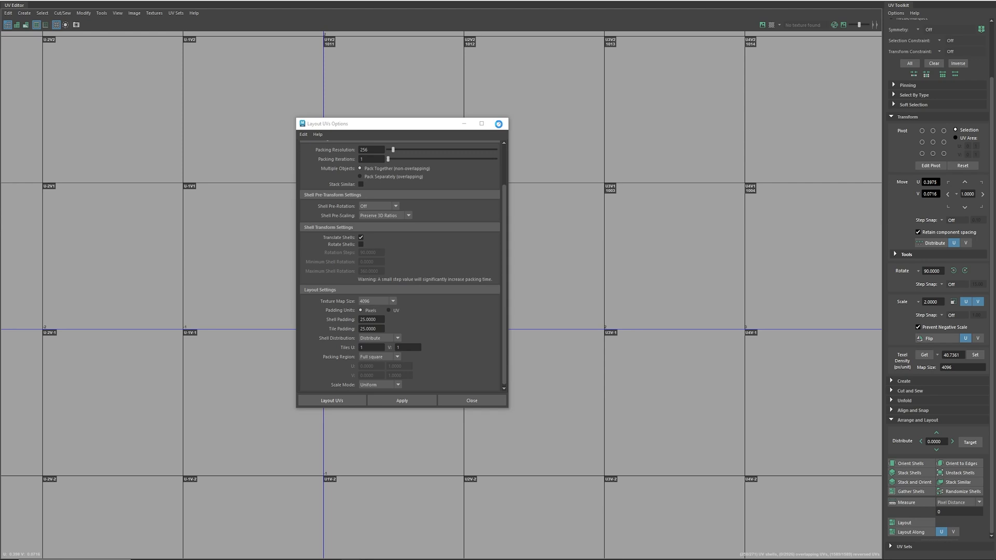
left_click(499, 125)
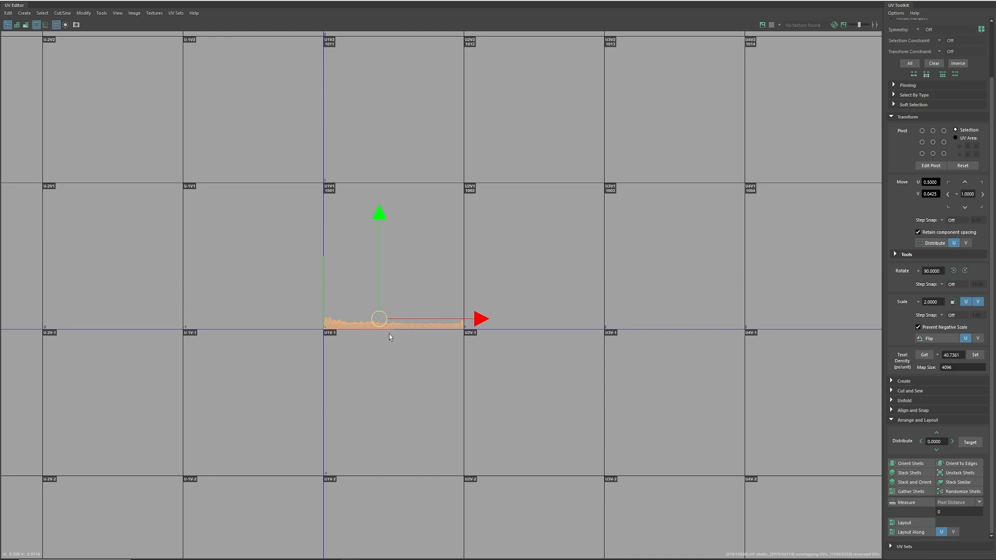
Select the small hardware shells above the two long strips in tile 1001 and scale them up uniformly
scroll(389, 334, "up", 10)
scroll(483, 339, "down", 1)
scroll(484, 338, "down", 1)
scroll(573, 397, "up", 5)
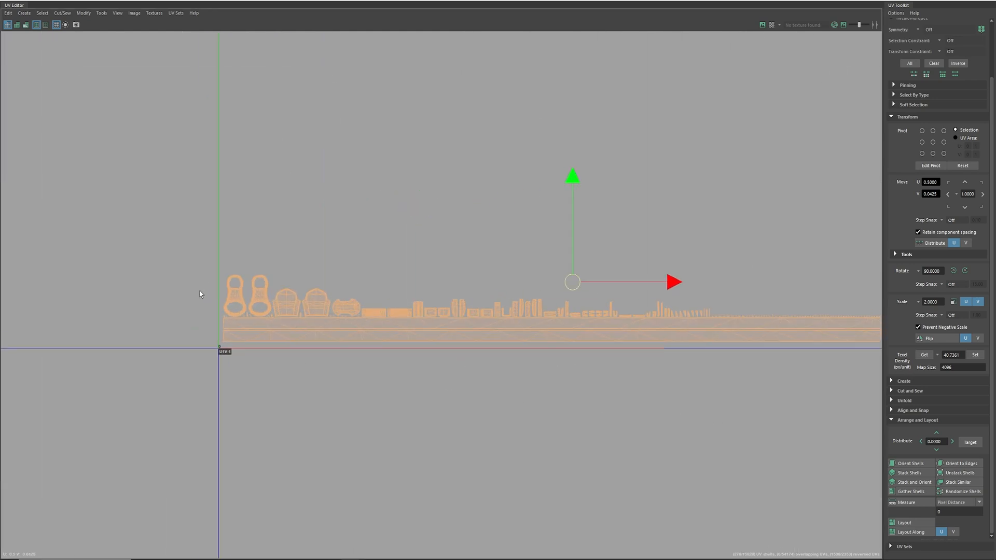
scroll(261, 298, "up", 3)
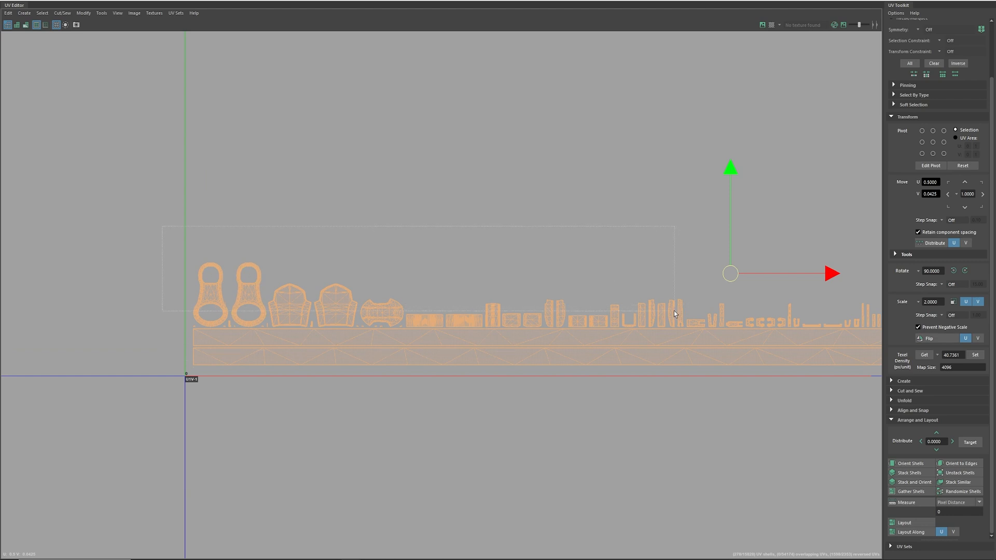
left_click_drag(799, 324, 799, 324)
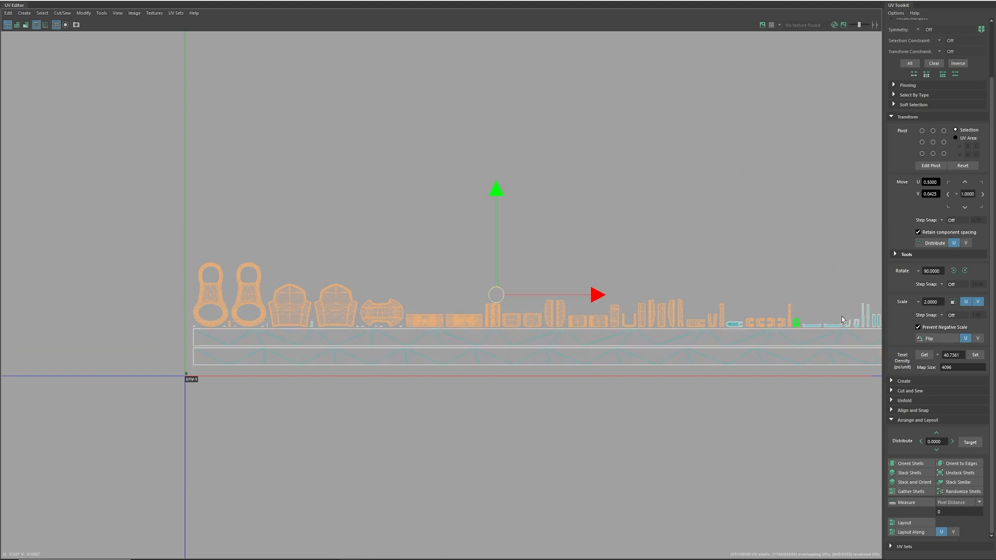
scroll(760, 303, "down", 1)
left_click(744, 322, "shift")
middle_click_drag(816, 312, 661, 288, "alt")
scroll(691, 310, "down", 1)
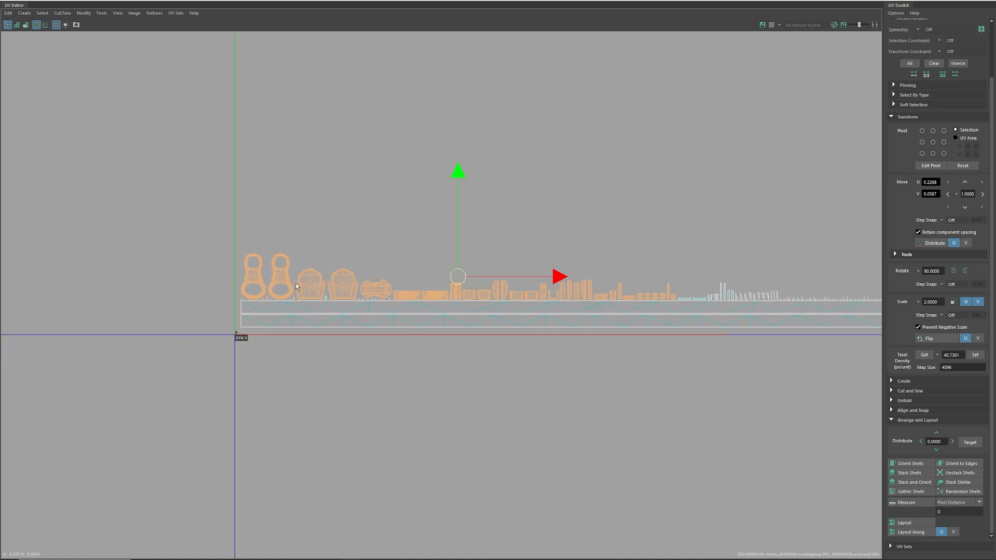
key("q")
key("r")
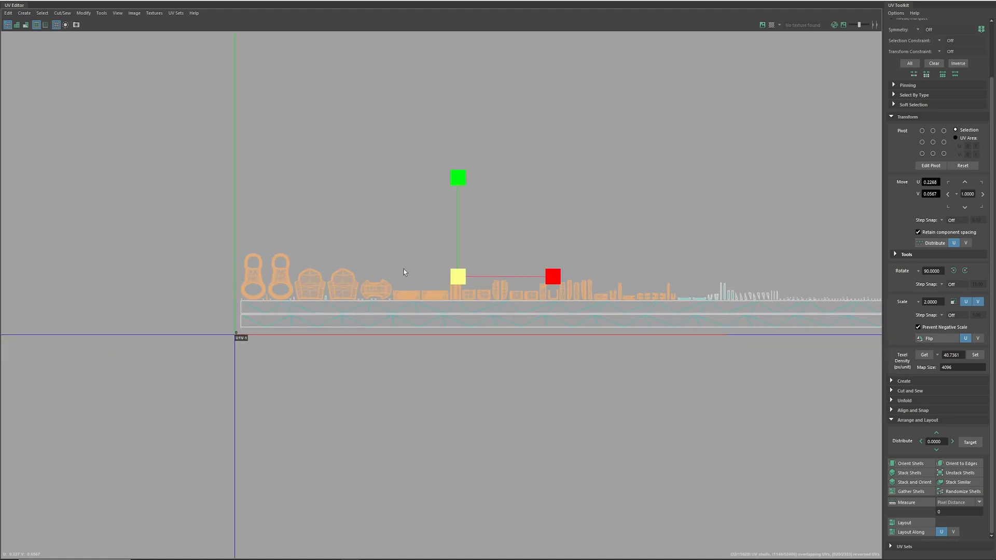
left_click_drag(458, 274, 560, 269)
scroll(550, 268, "down", 4)
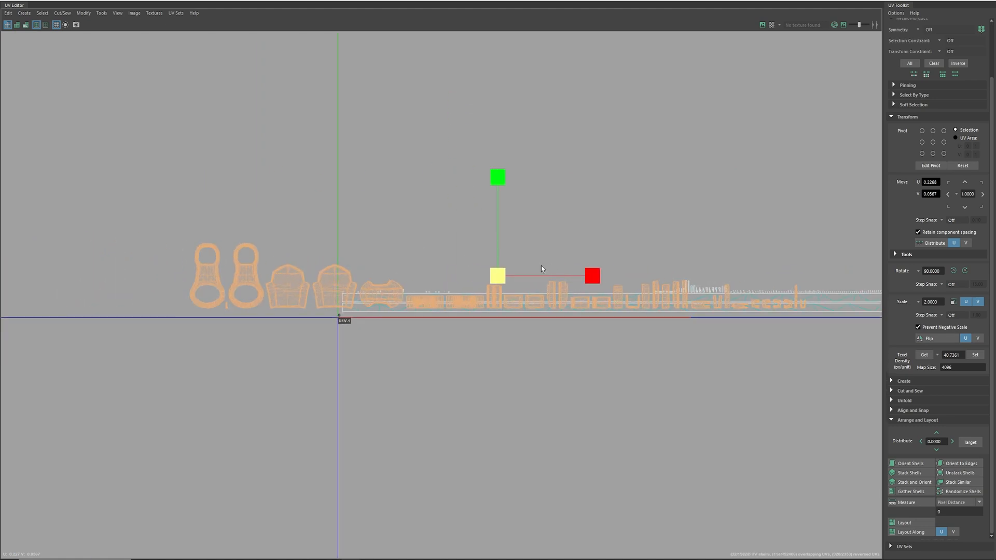
Enlarge the selected hardware shells further and run Layout to pack them into tile 1001
right_click_drag(337, 262, 324, 263, "alt")
middle_click_drag(563, 308, 414, 333, "alt")
left_click_drag(376, 304, 473, 292)
left_click(903, 523)
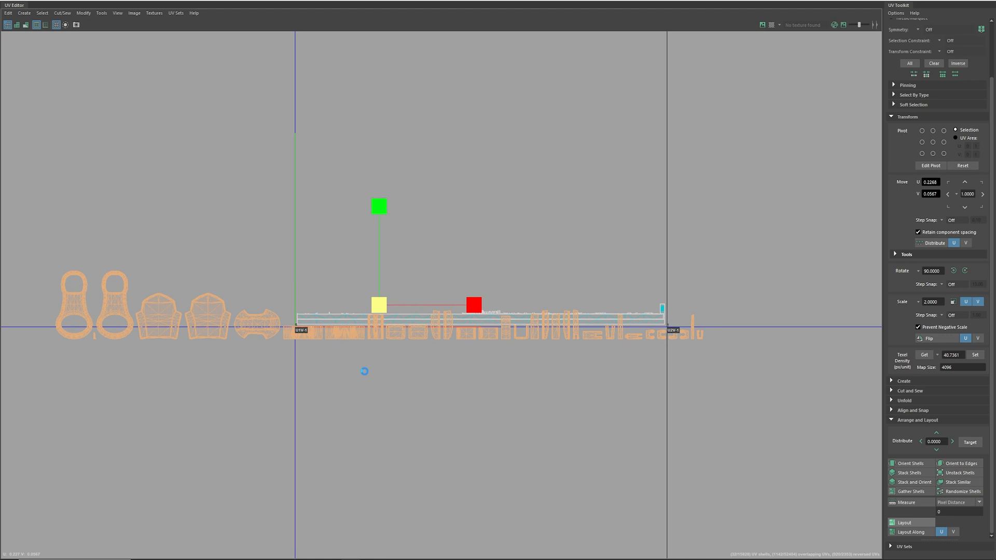
right_click_drag(510, 382, 440, 352, "alt")
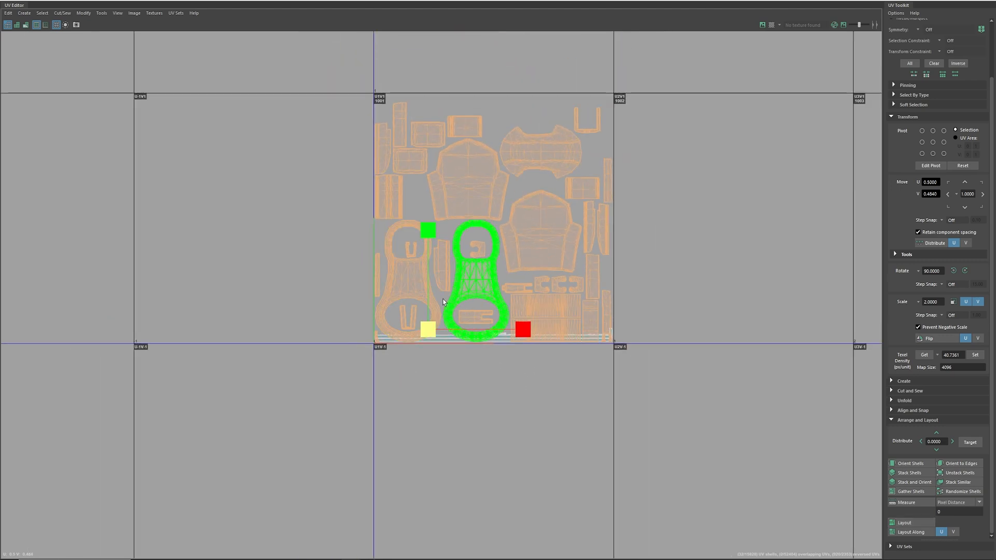
Shrink the packed hardware shells slightly, shift them above the long strips within tile 1001, and deselect them
mouse_move(429, 326)
left_mouse_down()
mouse_move(422, 318)
mouse_move(433, 309)
left_mouse_up()
key("w")
right_click_drag(632, 317, 591, 282, "alt")
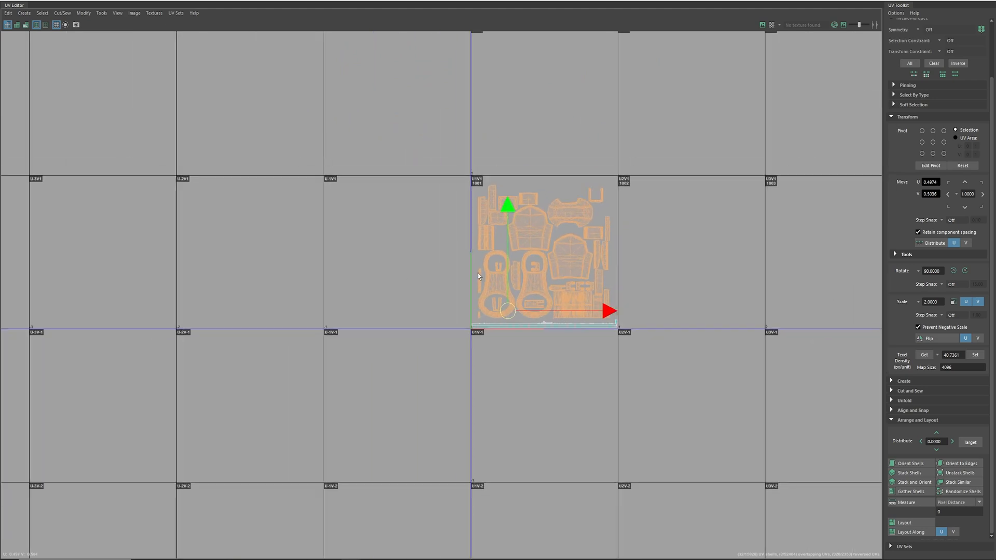
middle_click_drag(591, 282, 471, 322, "alt")
left_click(469, 281)
right_click_drag(611, 344, 359, 305, "alt")
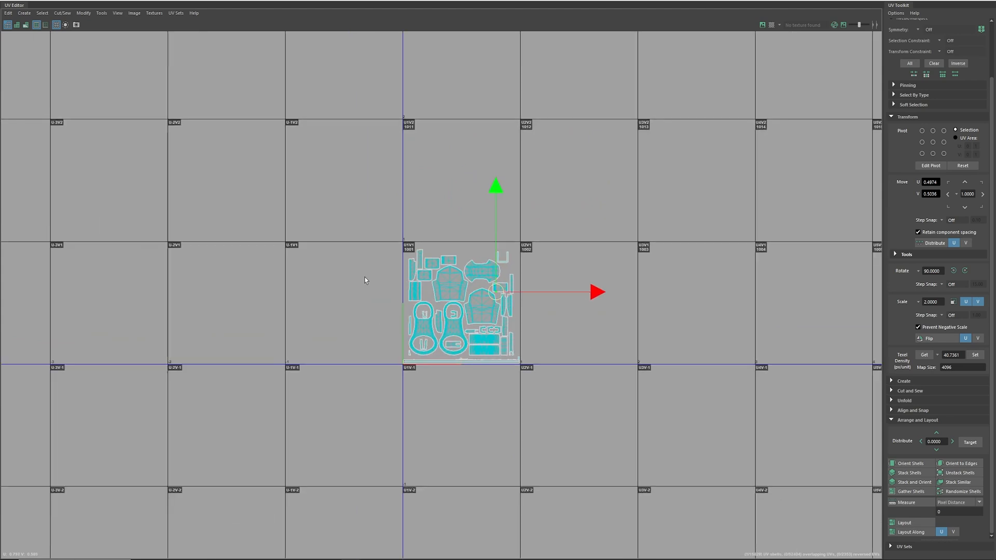
Select all shells in tile 1001, including the long strips, and move them up 1 unit into tile 1011
key("ctrl+a")
middle_click_drag(595, 418, 409, 405, "alt")
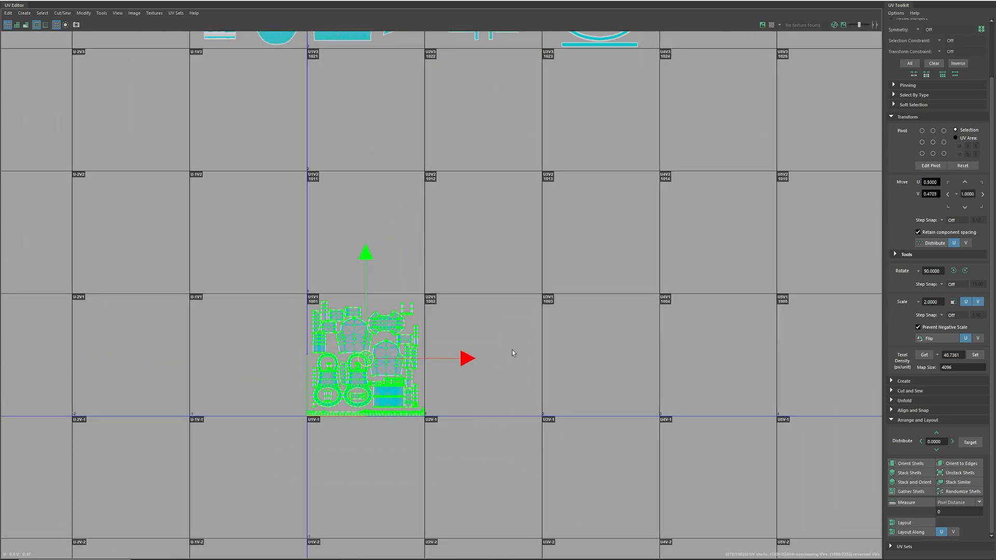
left_click(559, 315)
middle_click_drag(560, 316, 549, 356, "alt")
right_click_drag(549, 355, 516, 385, "alt")
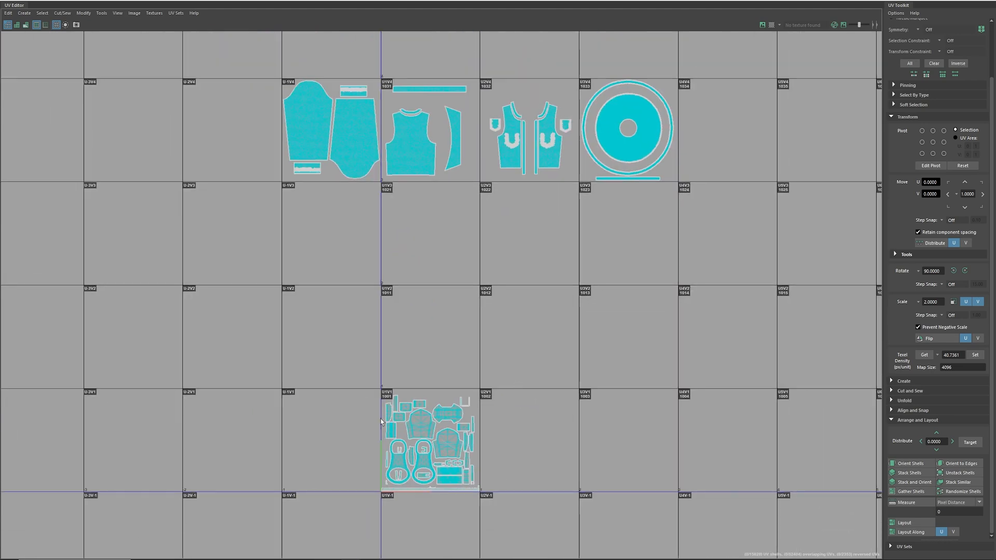
left_click_drag(298, 355, 533, 516)
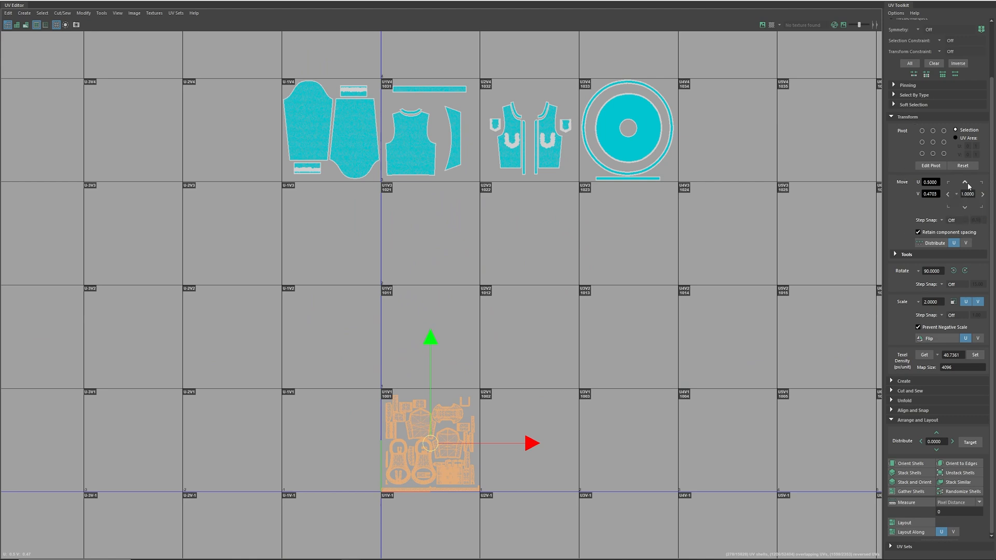
left_click(965, 183)
middle_click_drag(605, 264, 566, 289, "alt")
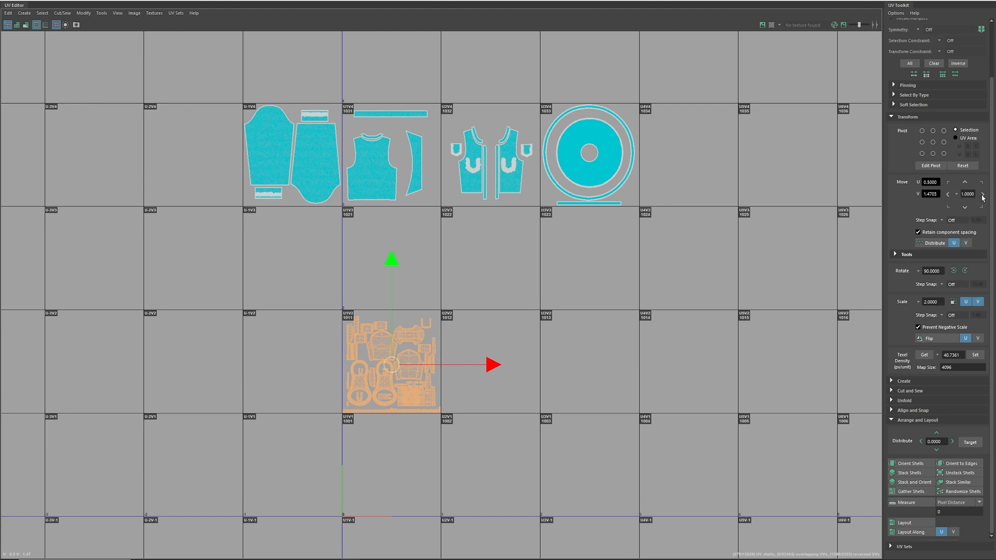
Invert the selection to the garment shells and move them 1 unit in positive U, so they occupy tiles 1031 to 1034
key("ctrl+shift+i")
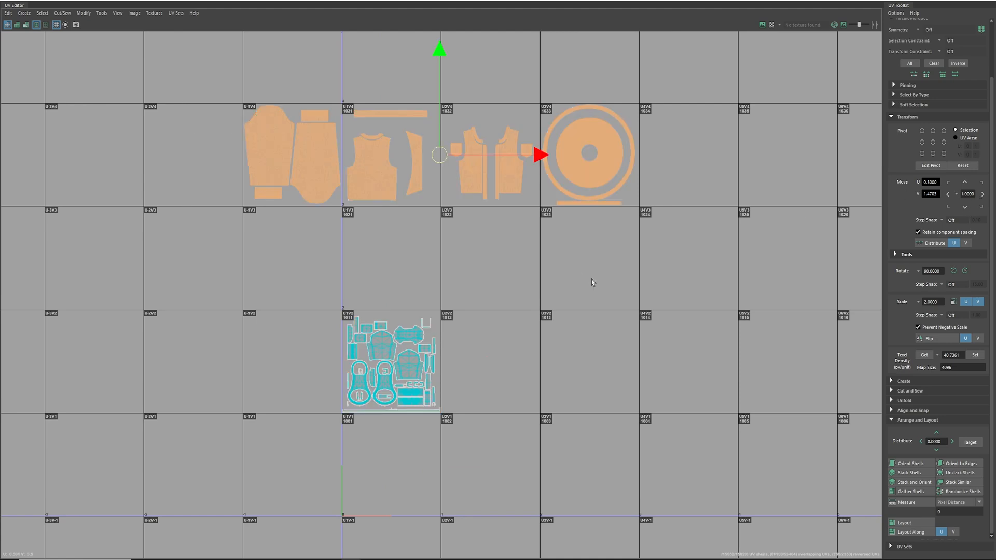
left_click(982, 194)
middle_click_drag(550, 223, 523, 341, "alt")
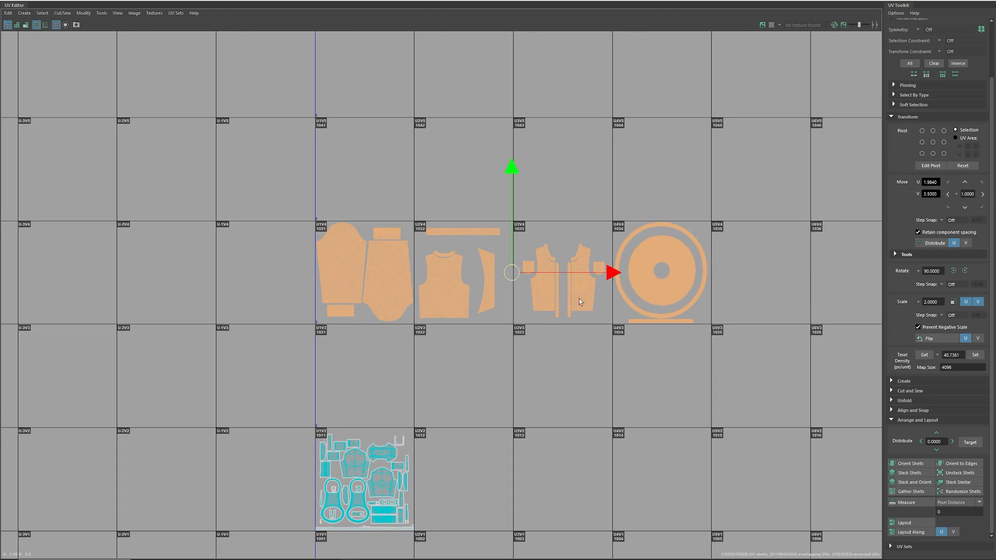
Examine the jacket shells up close, selecting one front panel to inspect the mesh around its pocket area
scroll(436, 296, "up", 3)
scroll(579, 291, "up", 2)
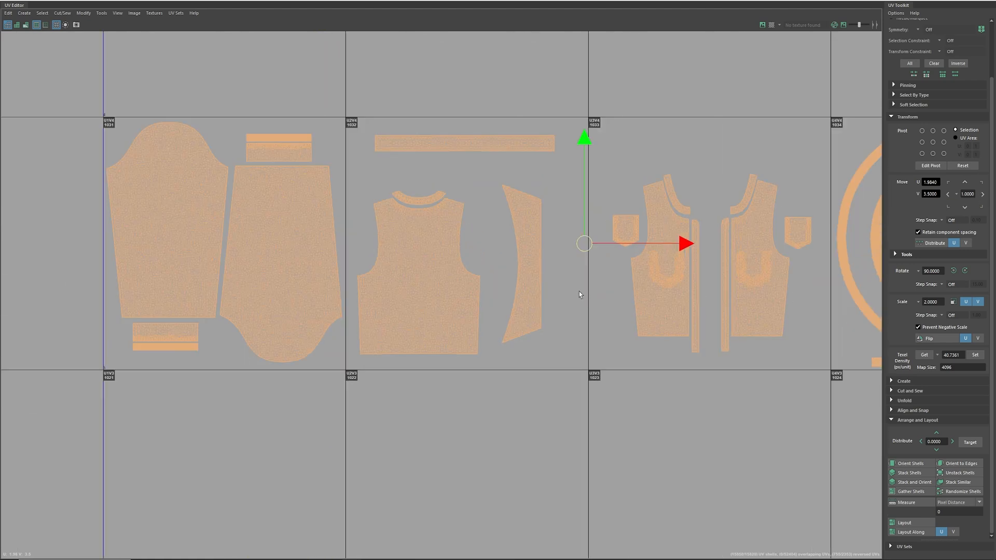
scroll(605, 320, "up", 3)
middle_click_drag(799, 304, 518, 308, "alt")
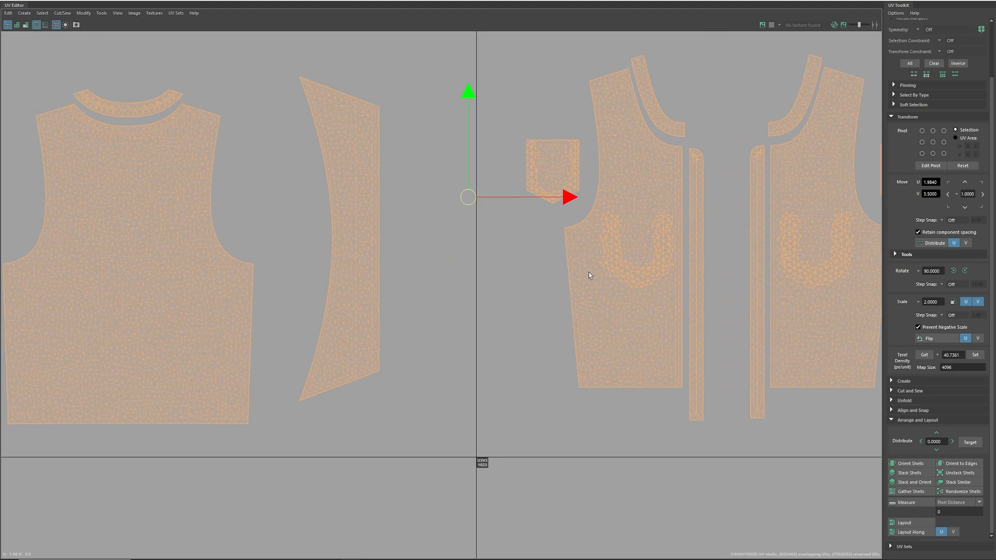
key("f")
left_click(549, 283)
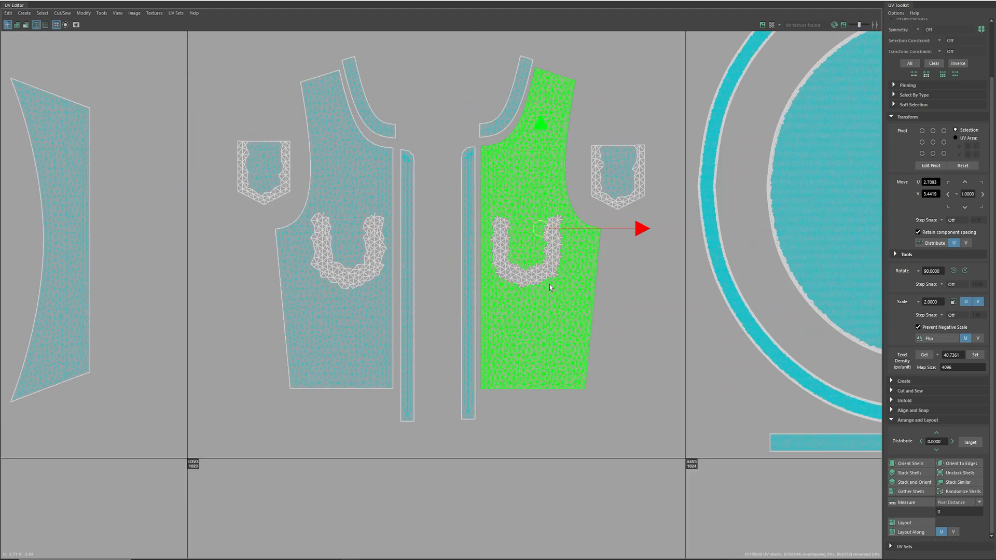
scroll(550, 284, "up", 3)
scroll(575, 284, "up", 2)
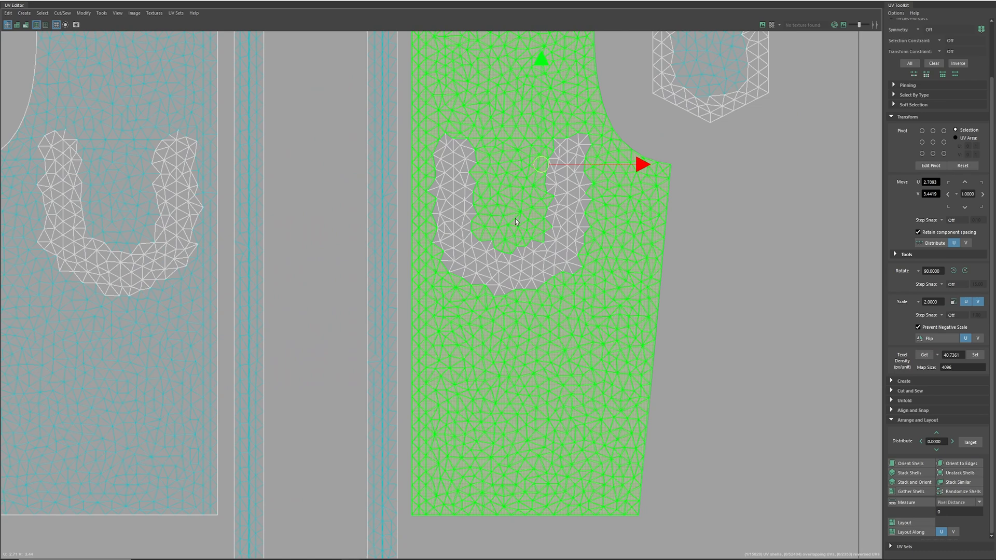
Uncover the 3D viewport to examine the pocket areas on the jacket, and return to the front panel and pocket shells
left_click_drag(617, 2, 1, 203)
right_click_drag(322, 250, 505, 213, "alt")
middle_click_drag(504, 214, 625, 375, "alt")
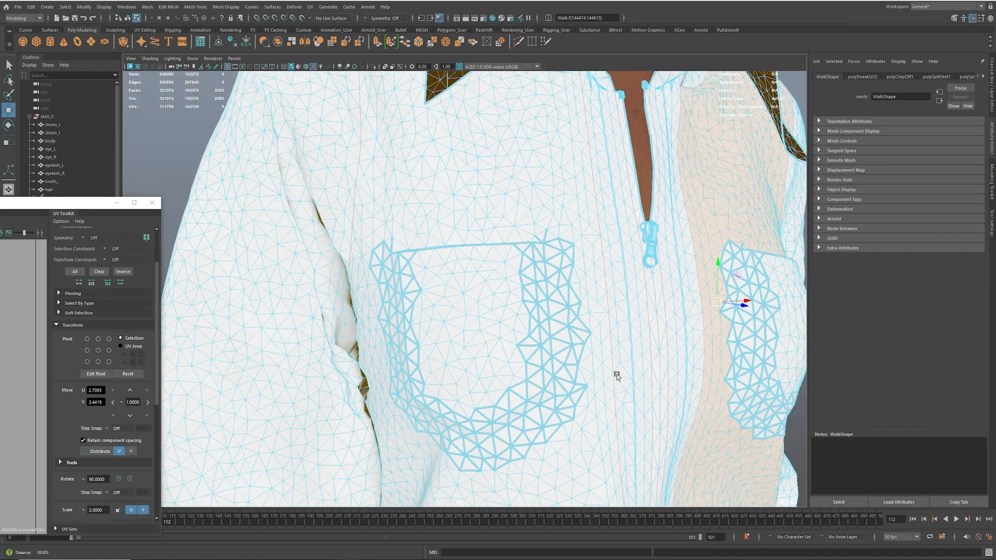
right_click_drag(624, 374, 569, 372, "alt")
middle_click_drag(569, 371, 577, 368, "alt")
right_click_drag(577, 369, 419, 352, "alt")
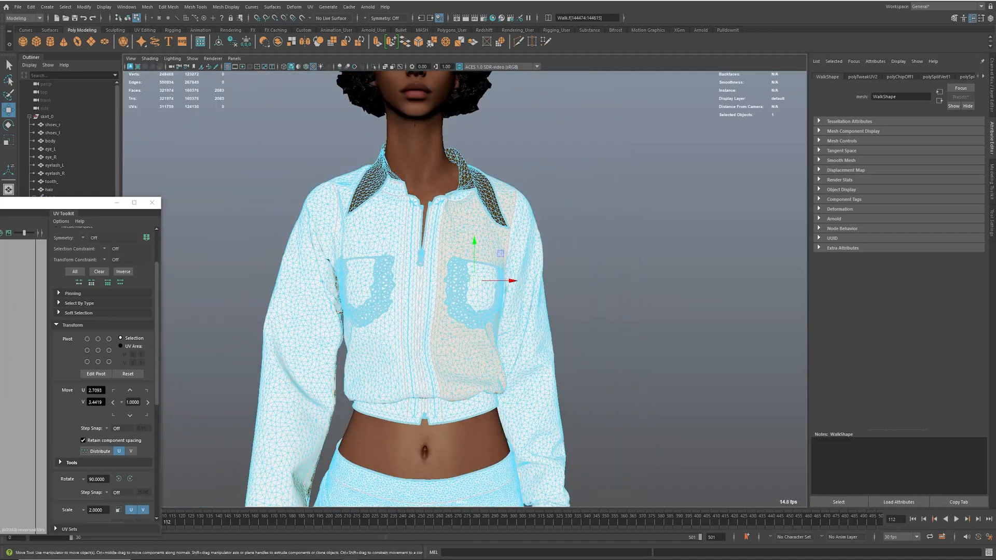
left_click_drag(6, 203, 533, 122)
scroll(502, 257, "down", 8)
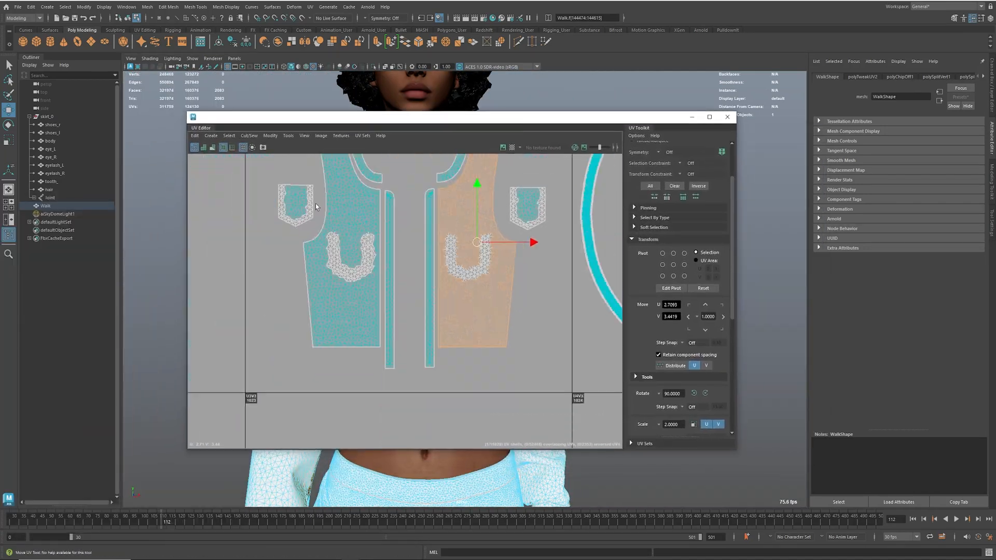
Undo the tile moves and automatic packing, back to the clean pocket outlines and the unpacked hardware shells
middle_click_drag(502, 258, 499, 257, "alt")
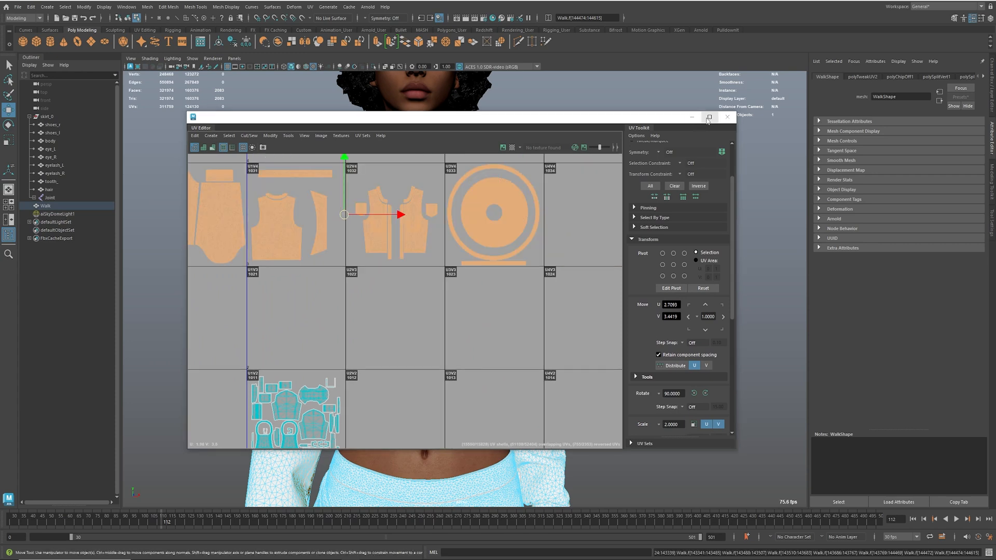
left_click(709, 117)
scroll(384, 280, "down", 2)
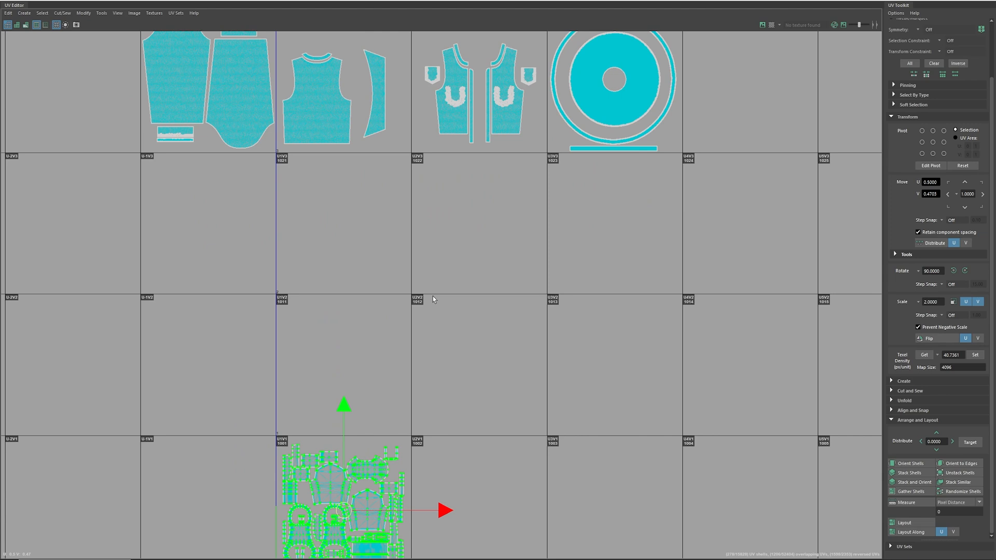
key("ctrl+z")
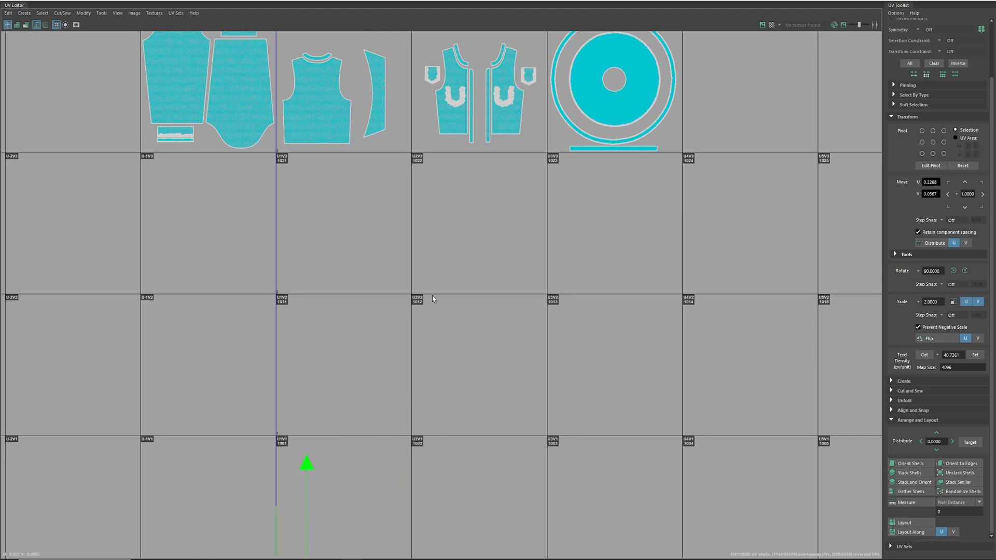
middle_click_drag(440, 307, 429, 340, "alt")
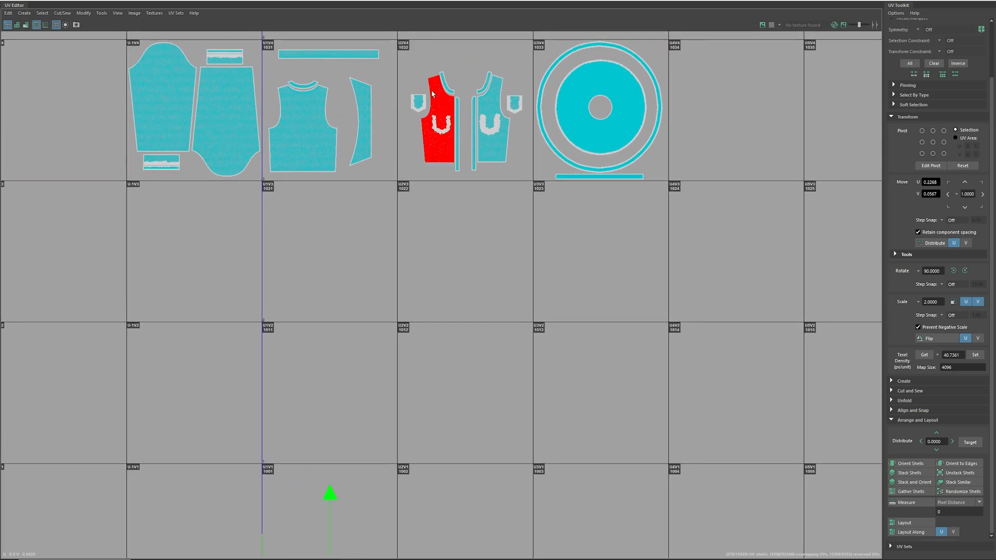
key("ctrl+z")
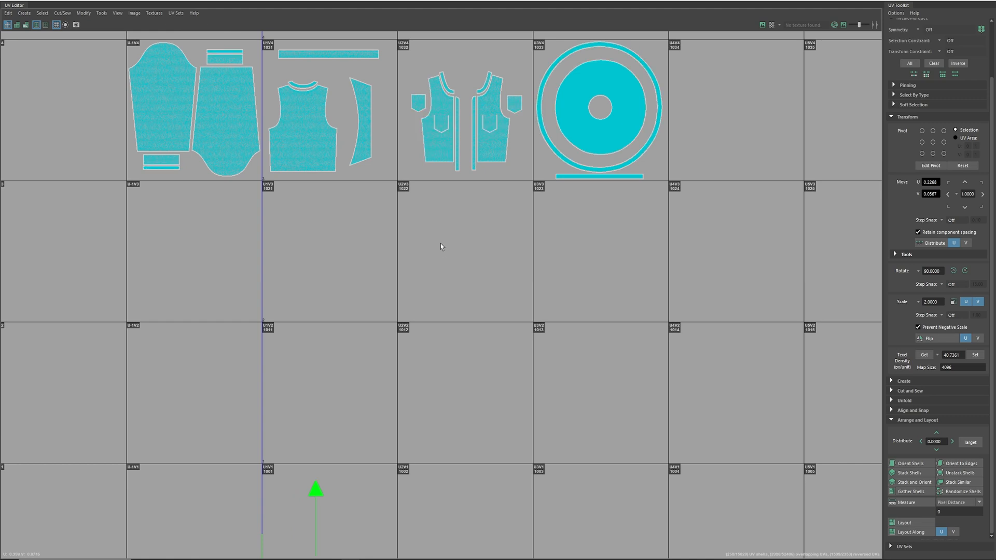
Remove the long strip from the selected hardware shells, keeping only the zipper pulls and their small pieces selected
middle_click_drag(420, 235, 300, 435, "alt")
right_click_drag(404, 293, 493, 247, "alt")
right_click_drag(532, 328, 411, 322, "alt")
middle_click_drag(411, 322, 467, 222, "alt")
middle_click_drag(555, 475, 494, 241, "alt")
middle_click_drag(324, 543, 560, 197, "alt")
right_click_drag(451, 399, 531, 408, "alt")
right_click_drag(319, 376, 596, 326, "alt")
middle_click_drag(596, 326, 497, 357, "alt")
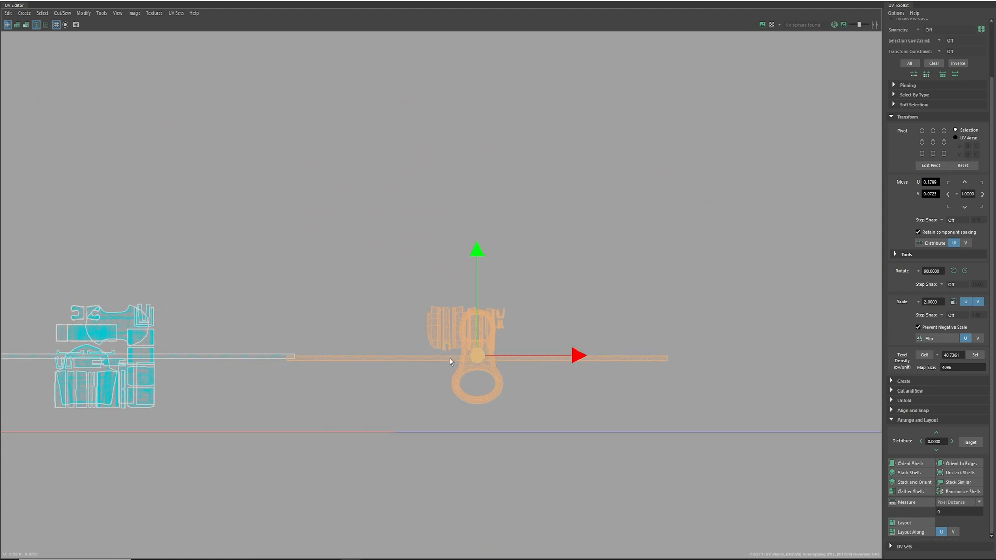
left_click(373, 353, "ctrl")
scroll(709, 408, "down", 5)
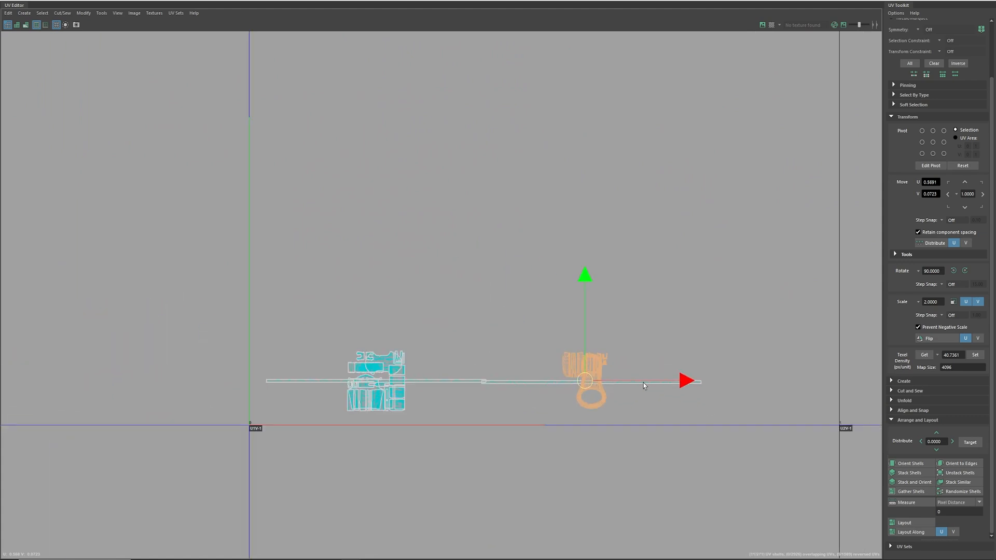
middle_click_drag(785, 467, 600, 345, "alt")
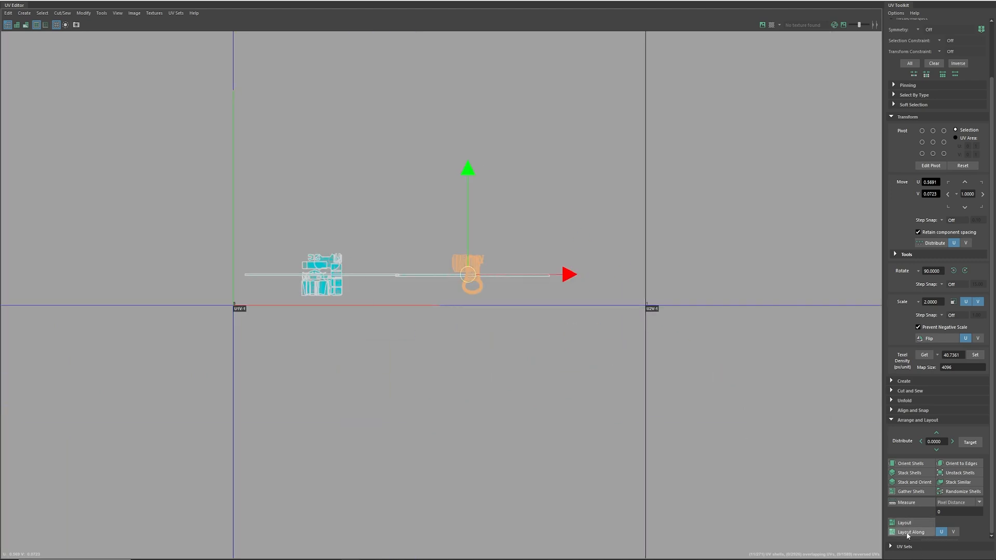
Try to lay out the selected zipper pull shells automatically, ignoring the non-manifold geometry
left_click(905, 523)
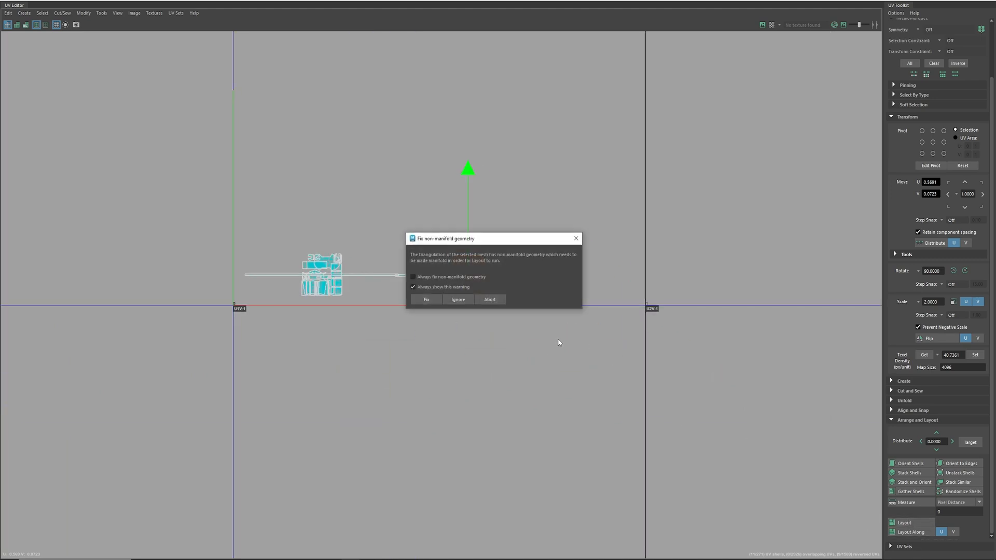
left_click(458, 301)
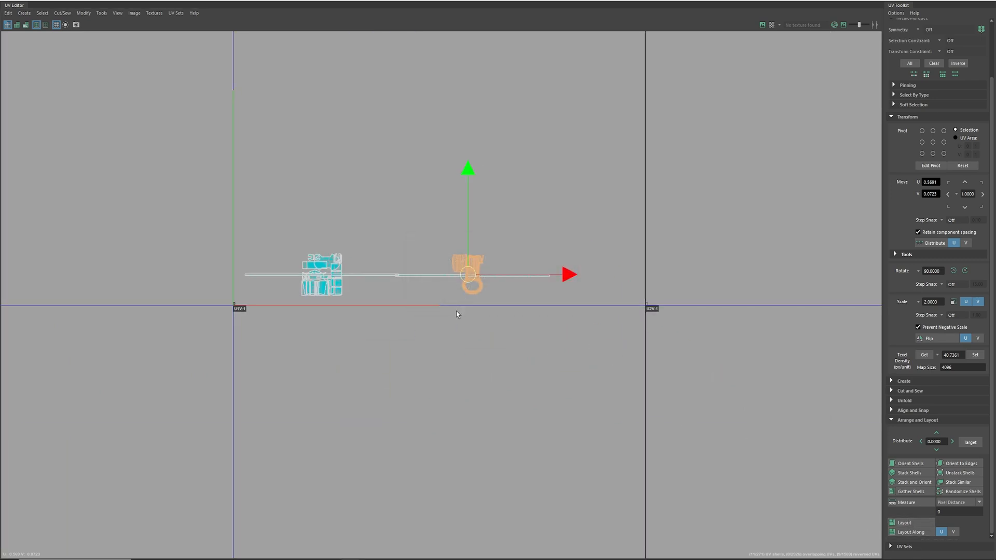
scroll(552, 311, "down", 10)
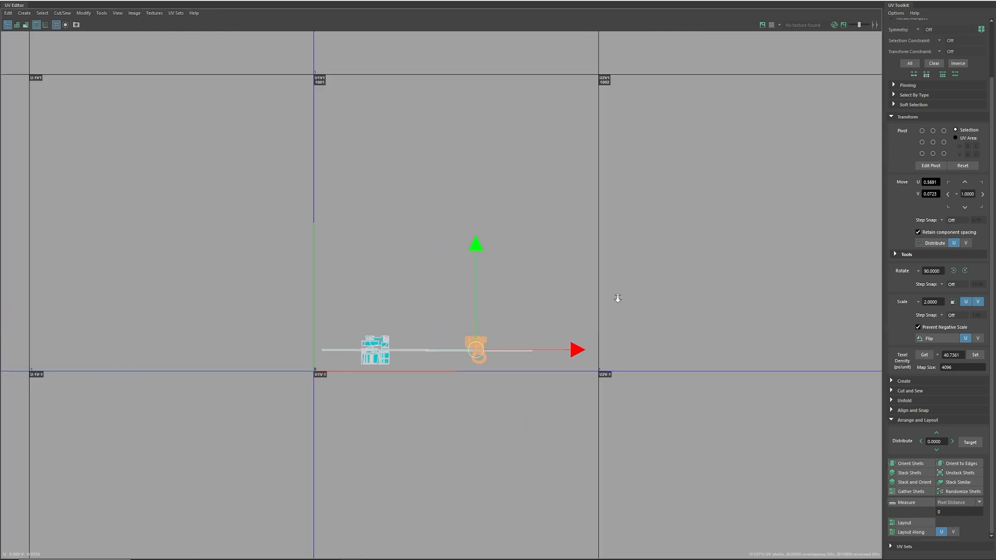
Move the selected zipper pull shells away from the strips into the open area of tile 1001
right_click_drag(429, 314, 177, 301, "alt")
middle_click_drag(430, 469, 407, 270, "alt")
right_click_drag(406, 271, 781, 320, "alt")
left_click_drag(599, 290, 490, 202)
Separate the two overlapping zipper pull shells and place them beside the small pieces
mouse_move(565, 214)
right_mouse_down("alt")
mouse_move(814, 282)
mouse_move(553, 220)
right_mouse_up("alt")
middle_click_drag(475, 205, 554, 347, "alt")
right_click_drag(554, 347, 564, 357, "alt")
left_click(527, 334)
left_click_drag(523, 326, 619, 330)
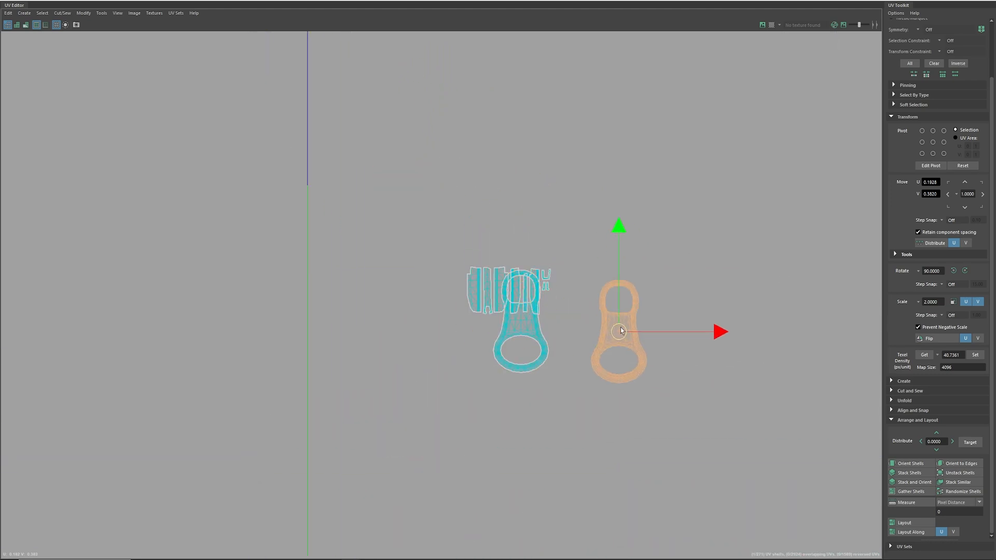
left_click(515, 316)
left_click_drag(516, 316, 565, 367)
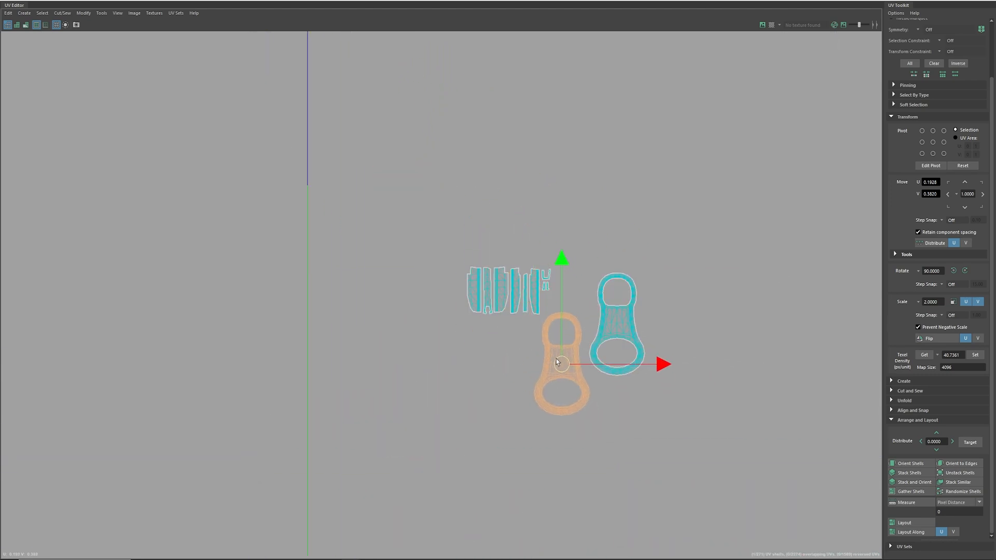
Select both zipper pulls with their small pieces, scale them up and move them to the upper part of tile 1001
left_click_drag(418, 218, 695, 407)
scroll(695, 408, "down", 2)
middle_click_drag(593, 341, 433, 326, "alt")
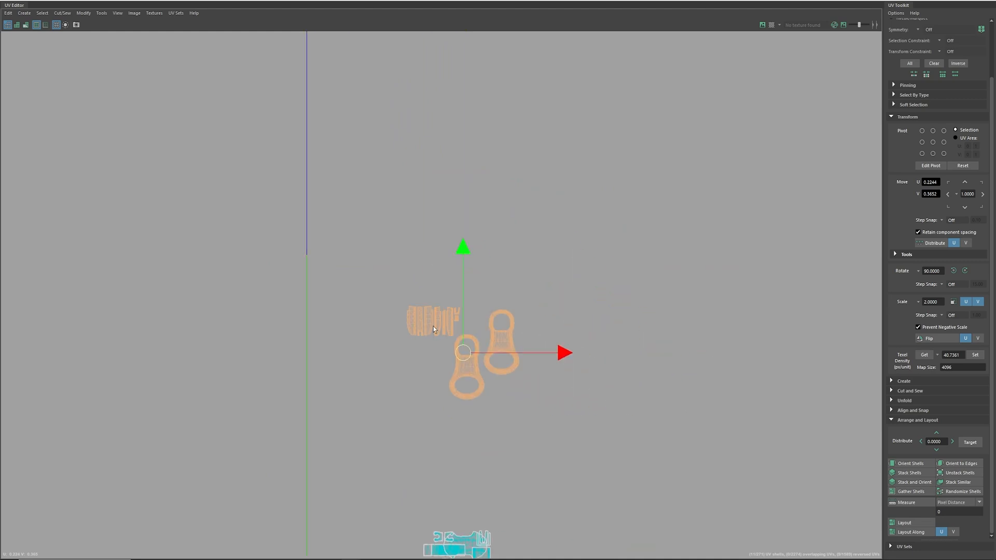
right_click_drag(544, 355, 371, 314, "alt")
key("r")
left_click_drag(487, 357, 678, 327)
key("w")
right_click_drag(678, 326, 479, 336, "alt")
left_click_drag(546, 344, 637, 191)
Reposition the enlarged zipper pull shells individually at the upper edge of tile 1001
left_click(615, 210)
left_click(567, 231)
left_click_drag(568, 232, 580, 179)
left_click(637, 190)
left_click_drag(637, 191, 632, 183)
Move the two long strips off the hardware cluster to the lower-right corner of tile 1001 and select both
scroll(728, 334, "down", 1)
middle_click_drag(662, 335, 544, 201, "alt")
scroll(558, 317, "up", 1)
scroll(558, 317, "up", 1)
left_click(552, 304)
left_click_drag(574, 301, 662, 325)
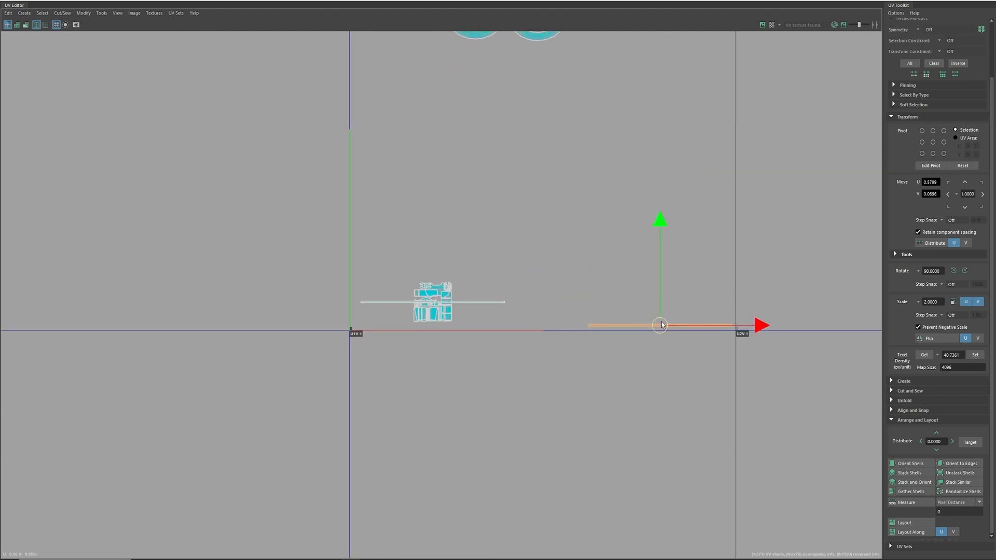
left_click(493, 303)
left_click_drag(435, 300, 660, 316)
left_click_drag(581, 274, 674, 335)
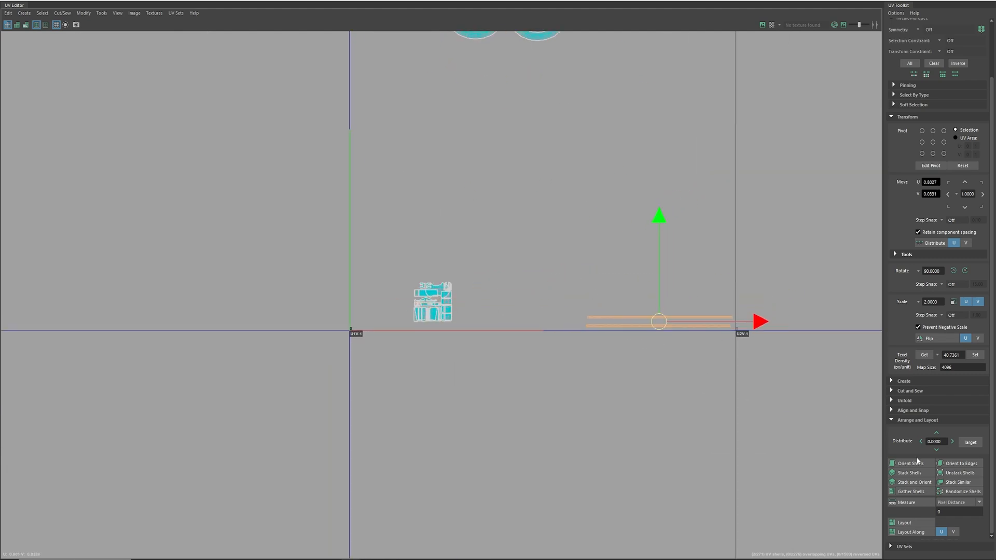
Try to lay out the two long strips automatically, ignoring the non-manifold geometry
left_click(904, 522)
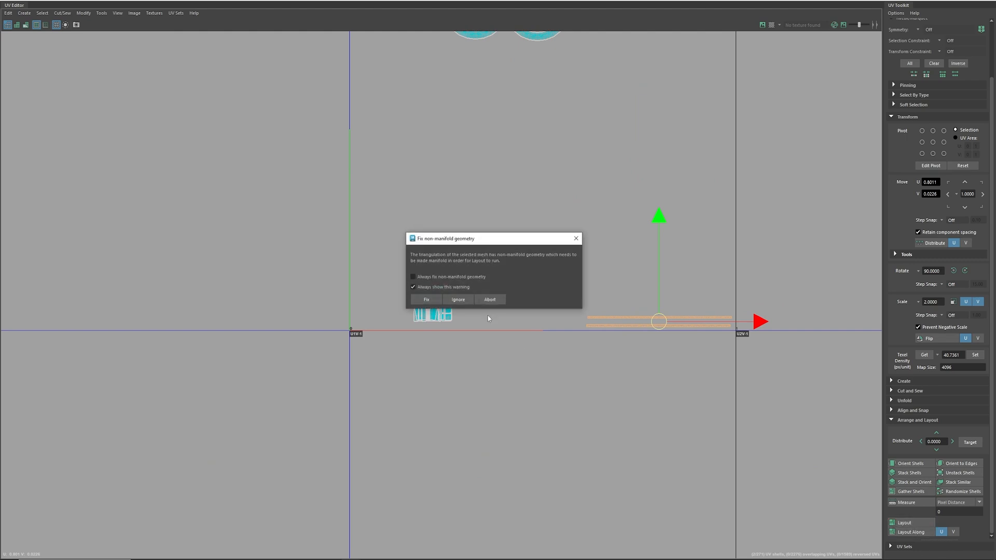
left_click(459, 299)
Scale up the two long strips to nearly the full width of tile 1001 and center them across it
left_click_drag(706, 320, 809, 322)
key("w")
left_click_drag(663, 328, 558, 310)
key("r")
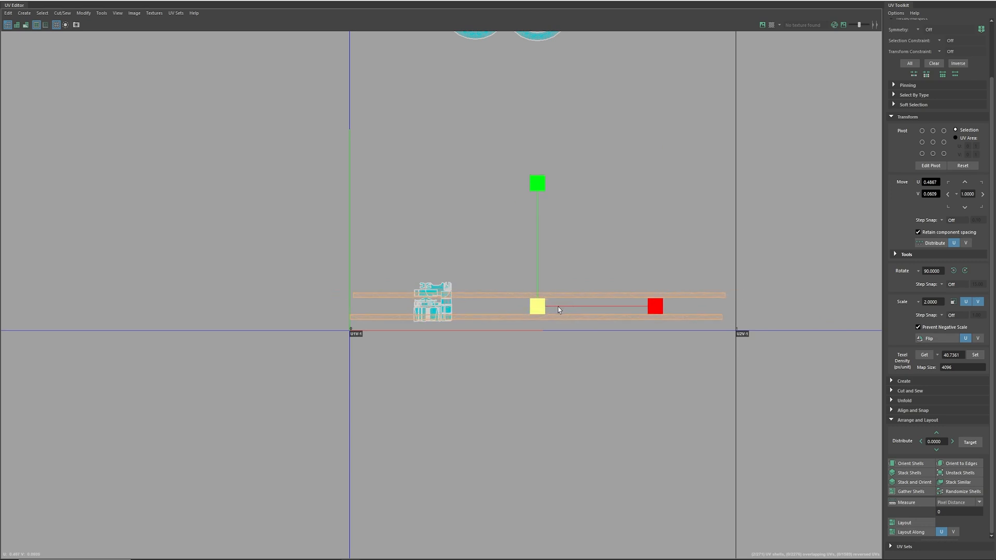
Bring the upper strip close to the lower one and shift both down to the bottom edge of tile 1001
left_click(559, 294)
key("w")
left_click(540, 299)
left_click_drag(540, 298, 541, 311)
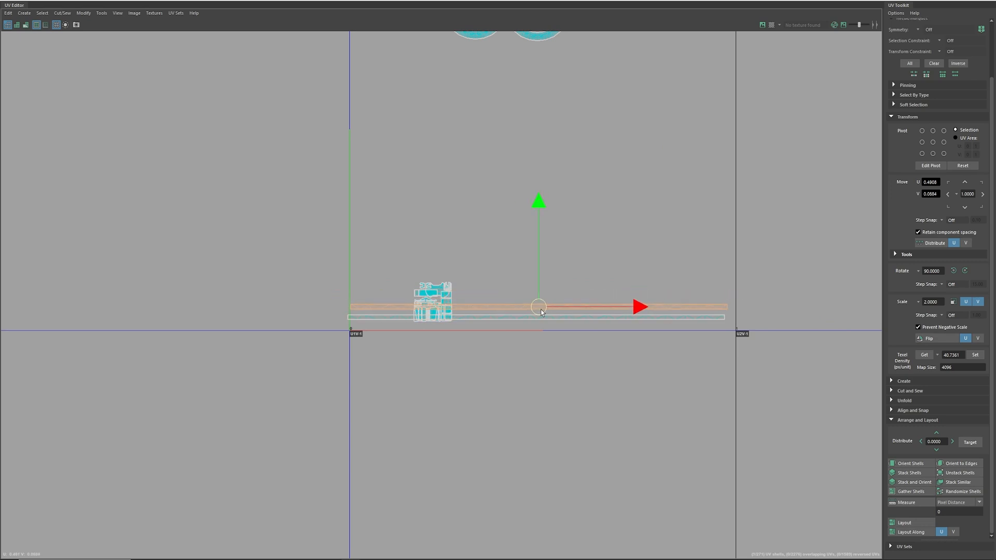
left_click(531, 317, "shift")
left_click_drag(534, 312, 542, 319)
Pull the curved shell, one shield-shaped panel and the wide rectangular shell out of the overlapping hardware cluster
right_click_drag(405, 314, 607, 322, "alt")
middle_click_drag(507, 277, 539, 309, "alt")
left_click(395, 258)
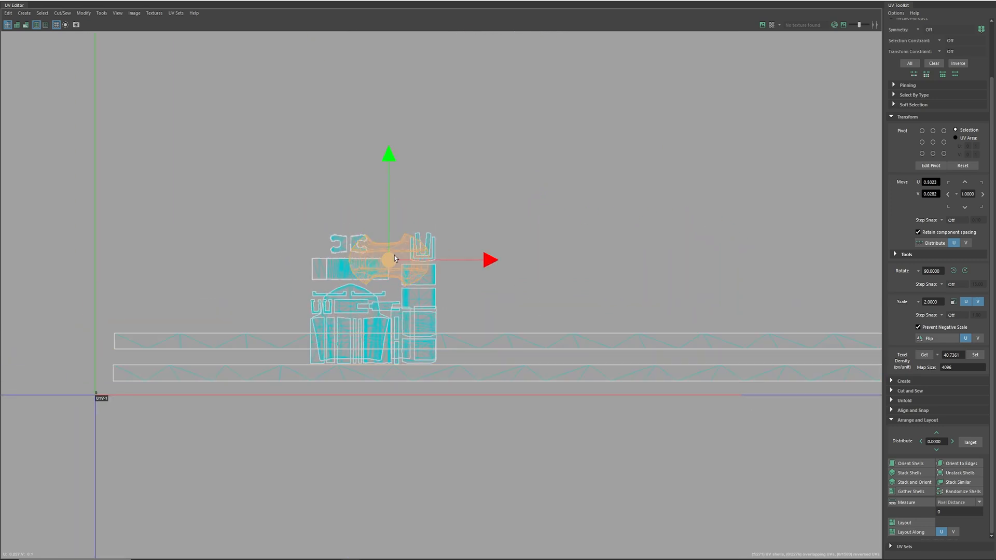
left_click_drag(388, 260, 429, 175)
left_click(360, 293)
left_click_drag(353, 303, 361, 122)
left_click(357, 277)
left_click_drag(361, 271, 335, 208)
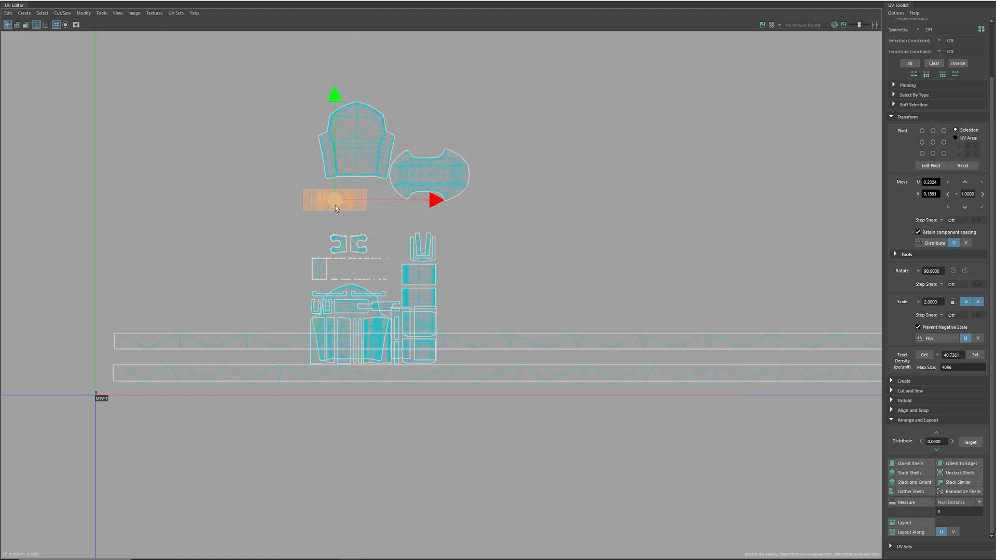
Separate the two small rectangles and the two medium rectangular shells from the cluster into free space
left_click(320, 276)
left_click_drag(320, 276, 292, 225)
left_click(319, 275)
left_click_drag(319, 276, 310, 233)
left_click(416, 277)
left_click_drag(416, 285, 387, 233)
left_click(421, 298)
left_click_drag(422, 299, 451, 216)
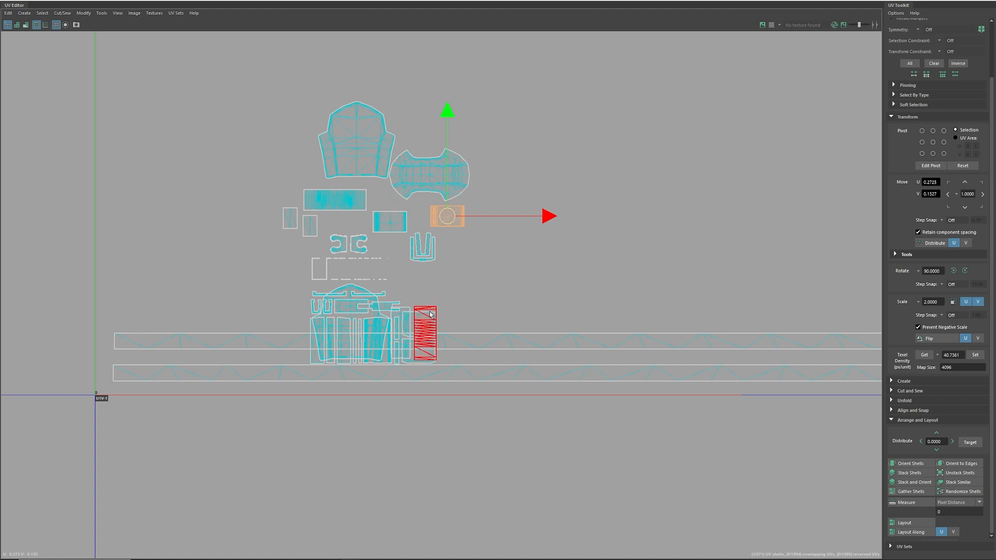
Move the tall rectangular shell and the two rounded rectangular shells out beside the separated pieces
left_click(429, 313)
left_click_drag(427, 333, 451, 257)
left_click(421, 328)
left_click_drag(420, 329, 488, 205)
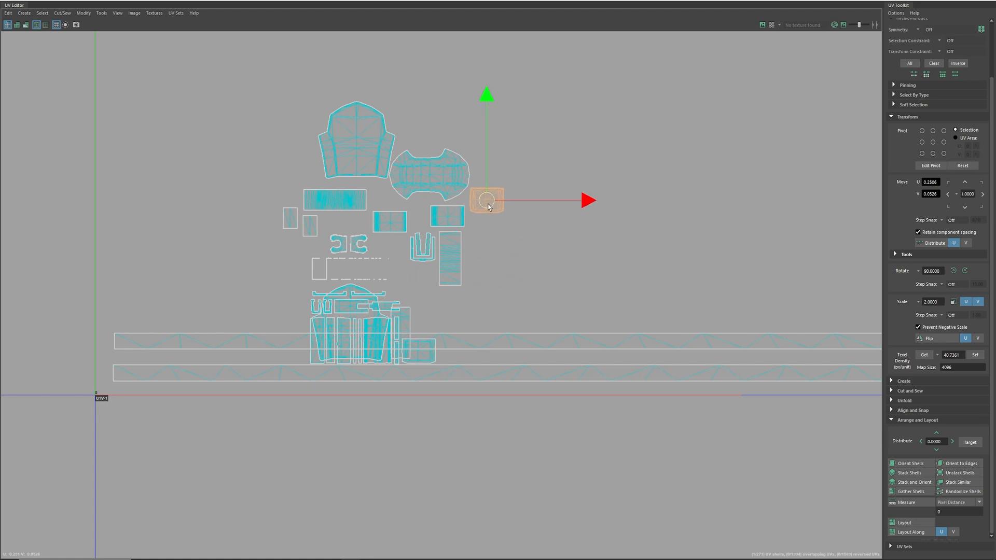
left_click(435, 350)
left_click_drag(436, 351, 484, 223)
Place the second shield-shaped panel next to its twin and move the overlapping tall narrow panel clear of the cluster
left_click(353, 317)
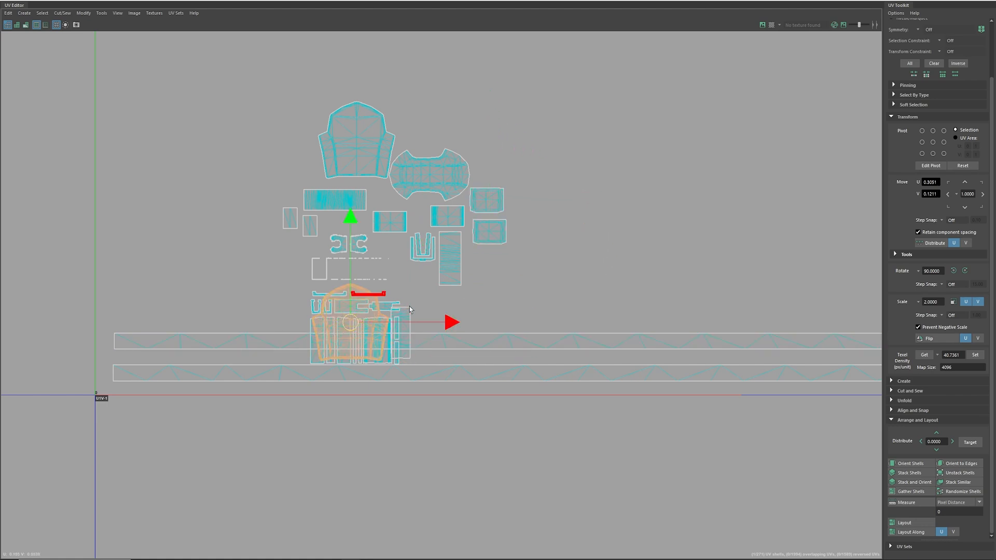
left_click_drag(352, 316, 322, 210)
left_click_drag(298, 138, 277, 143)
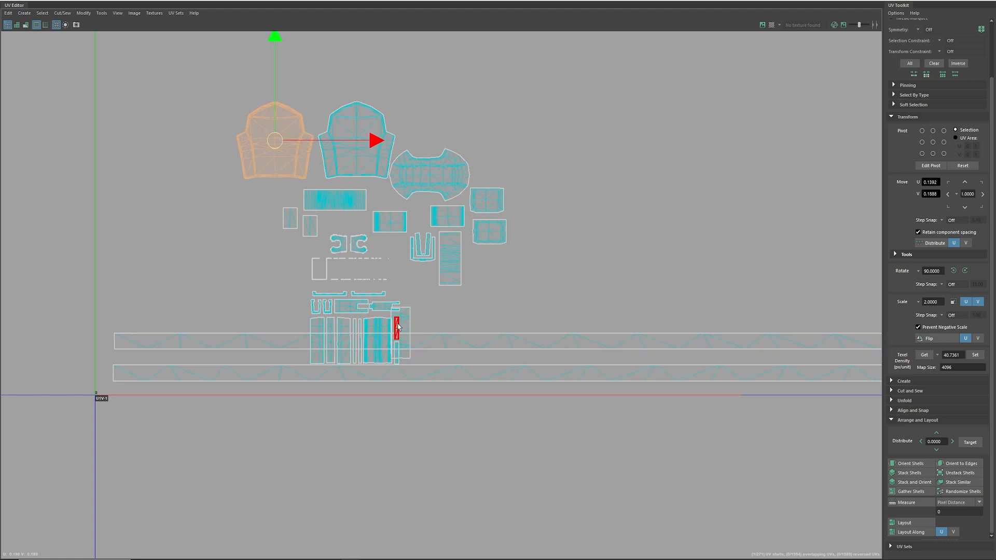
left_click_drag(400, 332, 436, 295)
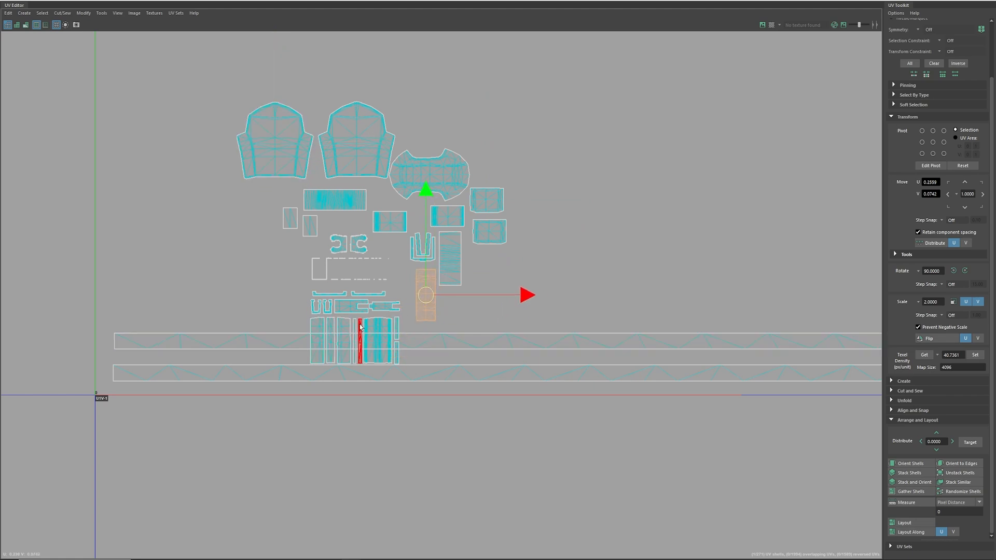
Try moving the wide panel at the cluster's lower end sideways, and undo the move
left_click(378, 330)
left_click_drag(378, 337, 412, 336)
key("ctrl+z")
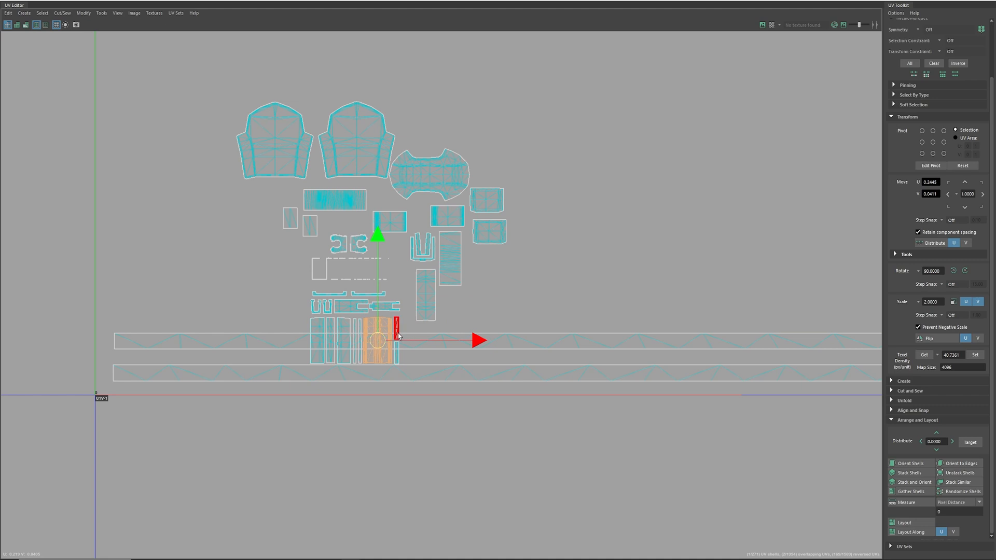
Select the separated hardware shells above the strips, and scale them up to fill the middle of tile 1001
left_click_drag(226, 77, 550, 301)
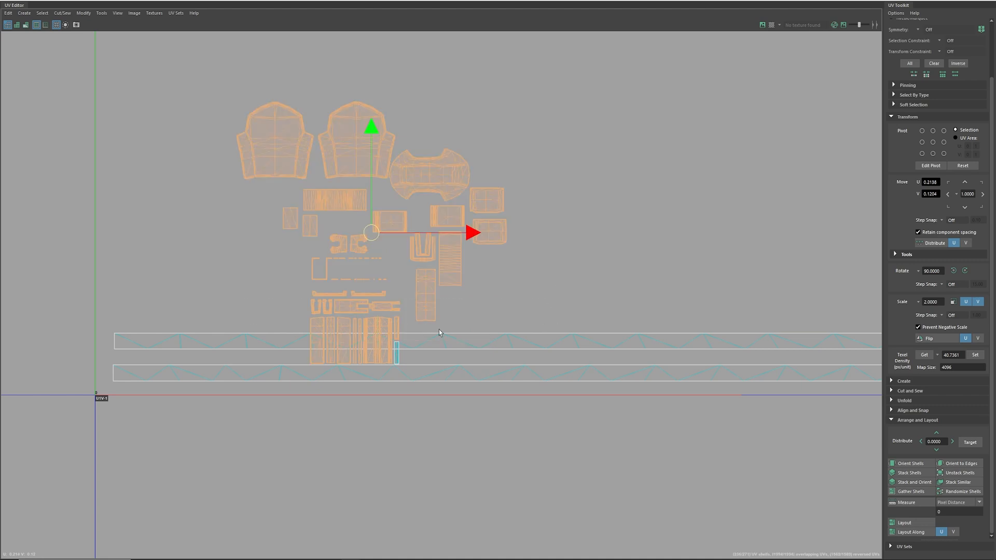
scroll(409, 355, "down", 8)
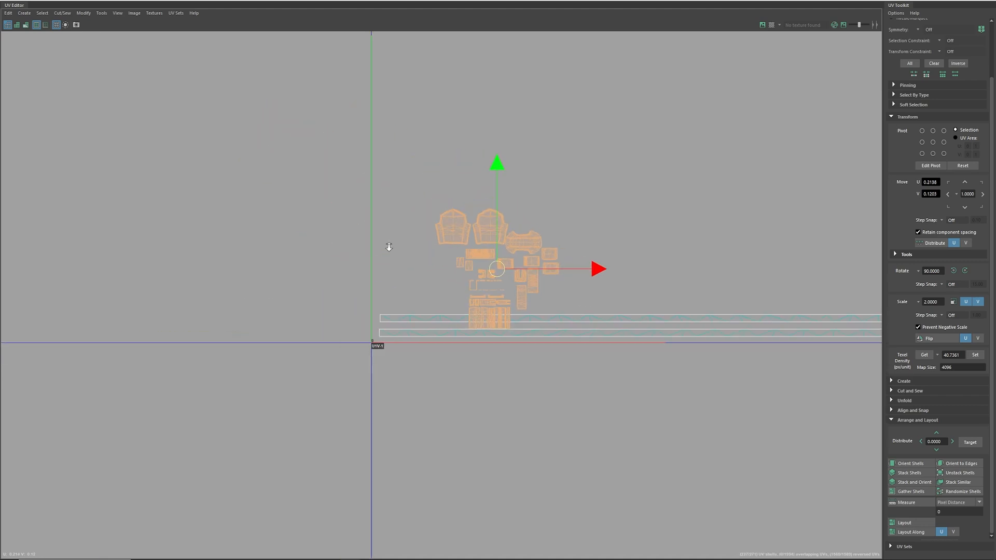
middle_click_drag(582, 304, 546, 325, "alt")
key("r")
left_click_drag(528, 313, 542, 260)
key("w")
Select the zipper pulls with their small pieces and adjust their position along the upper edge of tile 1001
left_click_drag(453, 85, 645, 166)
key("r")
key("w")
left_click_drag(581, 163, 587, 164)
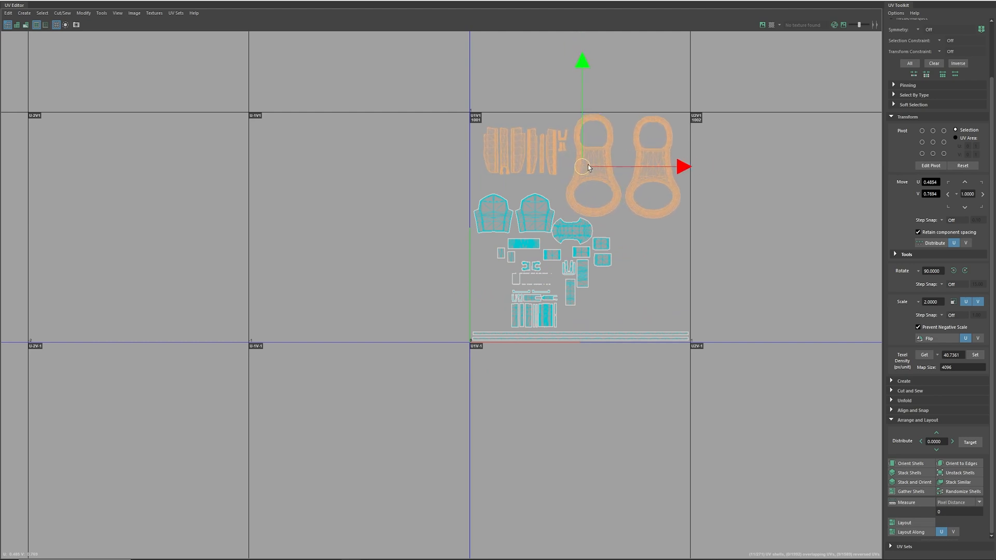
Select all hardware shells in tile 1001, including the strips, and move them up 1 unit into tile 1011
left_click(570, 231)
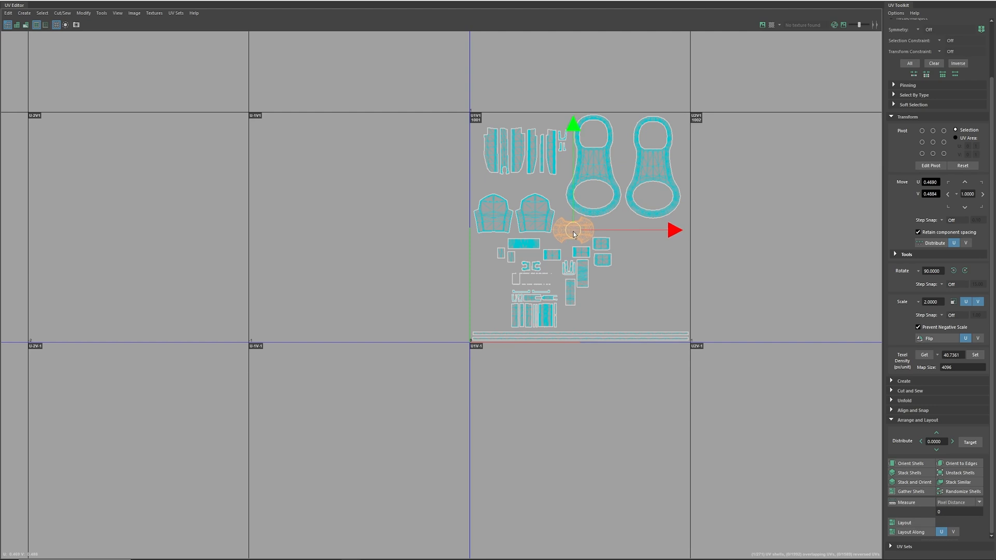
middle_click_drag(761, 329, 667, 361, "alt")
right_click_drag(713, 309, 418, 176, "alt")
left_click_drag(473, 157, 801, 407)
middle_click_drag(825, 345, 776, 386, "alt")
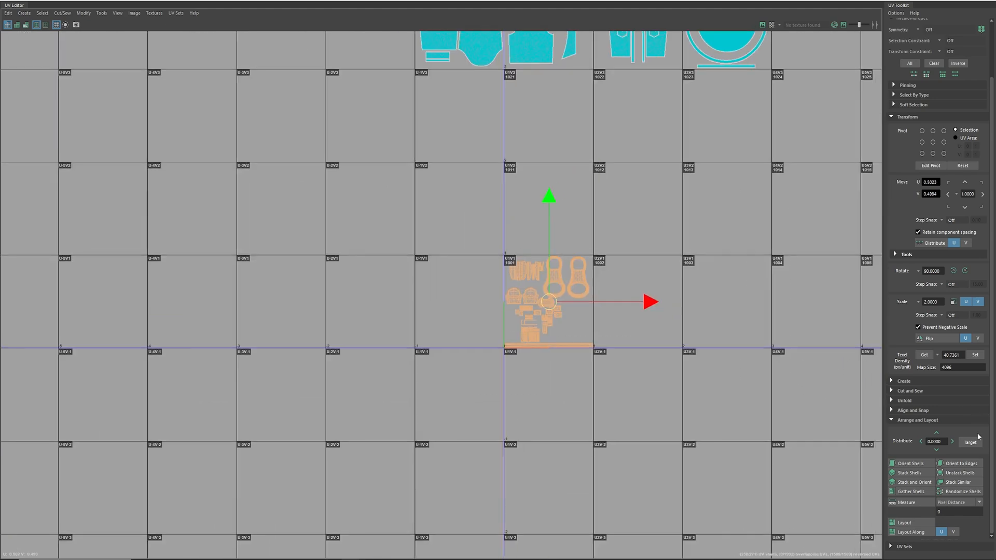
left_click(965, 182)
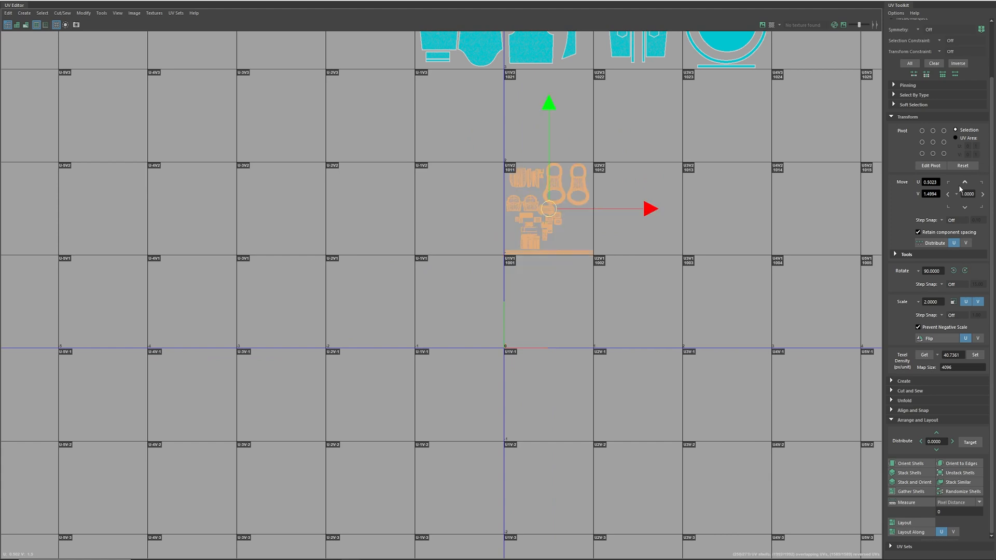
Select all the garment shells and move them 1 unit right and 3 units down into tiles 1001 to 1004
middle_click_drag(729, 249, 645, 305, "alt")
right_click_drag(644, 305, 503, 307, "alt")
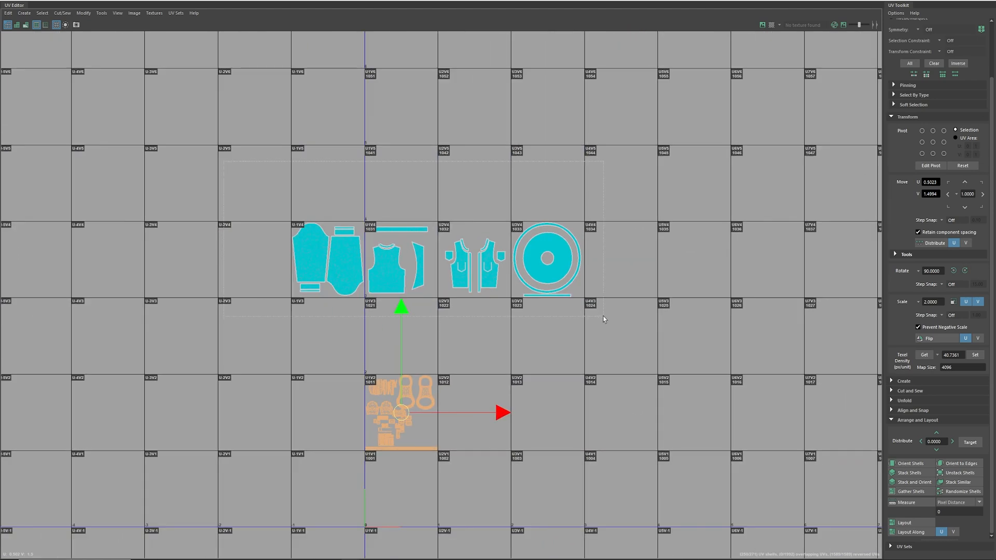
key("ctrl+shift+i")
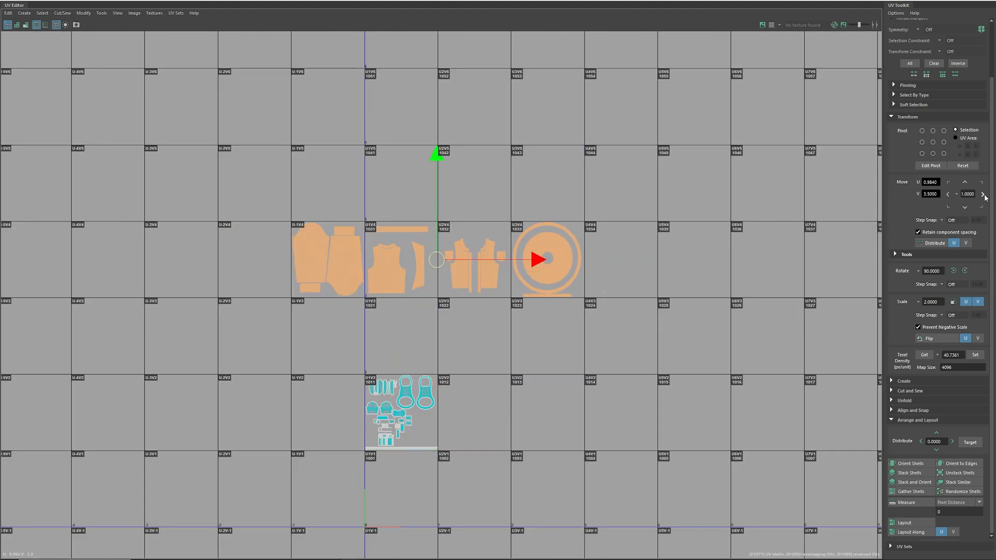
left_click(982, 195)
left_click(965, 208)
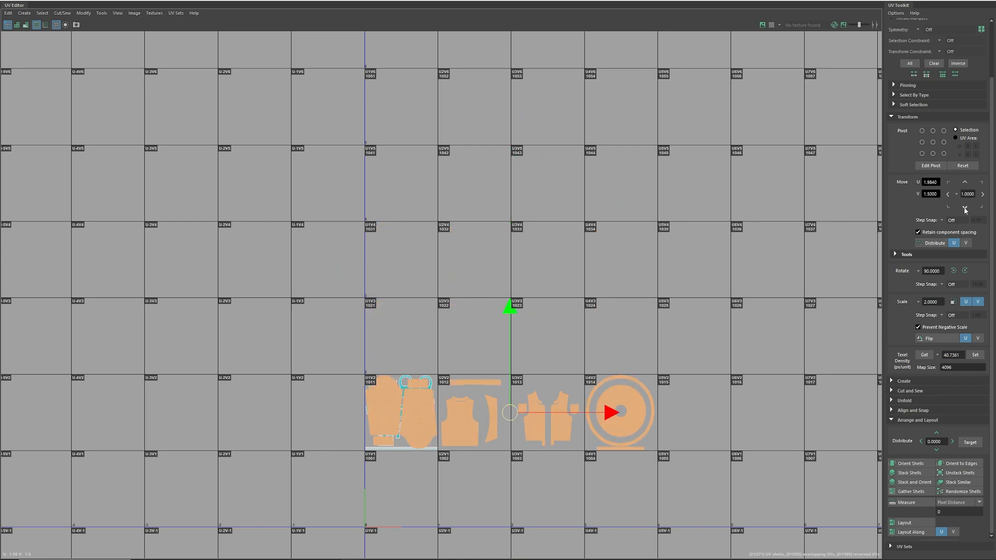
left_click(963, 209)
middle_click_drag(612, 361, 565, 226, "alt")
right_click_drag(566, 226, 788, 358, "alt")
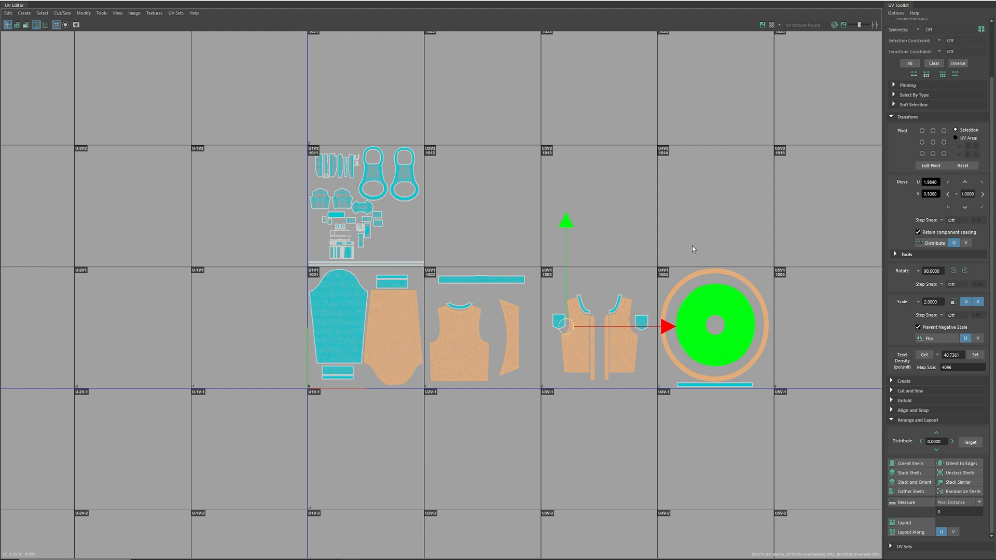
key("ctrl+a")
middle_click_drag(703, 218, 606, 233, "alt")
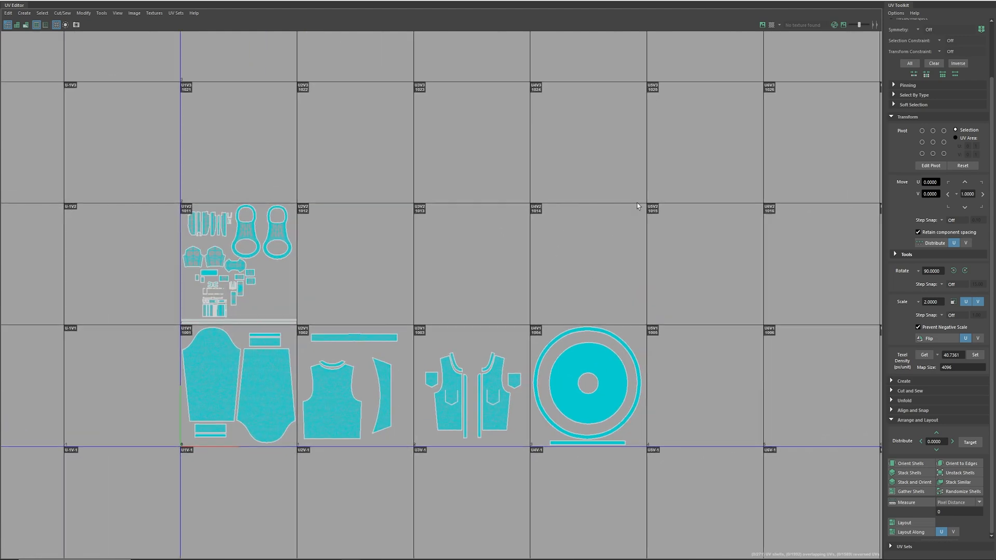
Leave the UV Editor and assign a new Lambert material to the Walk outfit mesh in the scene
left_click(986, 2)
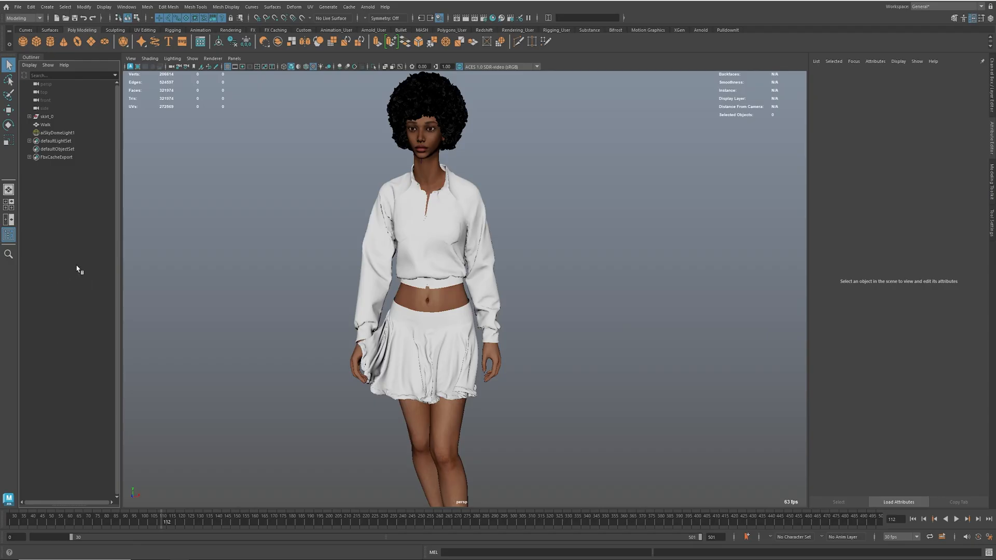
left_click_drag(438, 227, 414, 233, "alt")
scroll(433, 238, "down", 1)
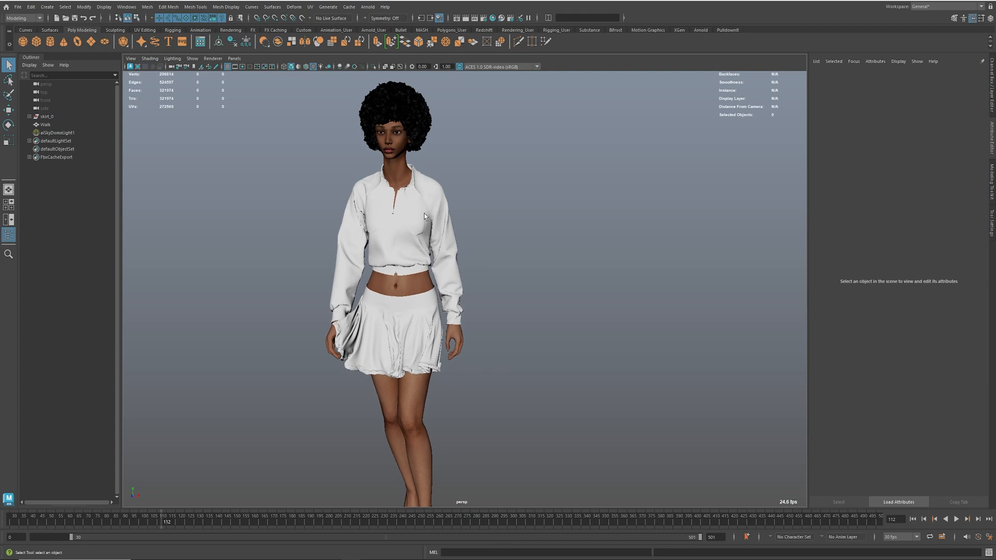
left_click(425, 212)
right_click_drag(426, 210, 478, 442)
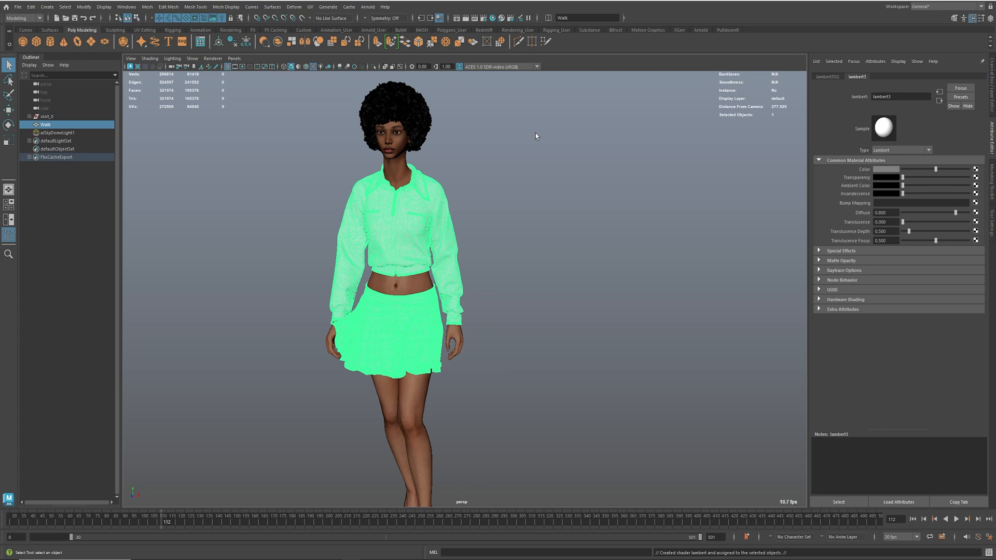
left_click_drag(538, 132, 493, 149, "alt")
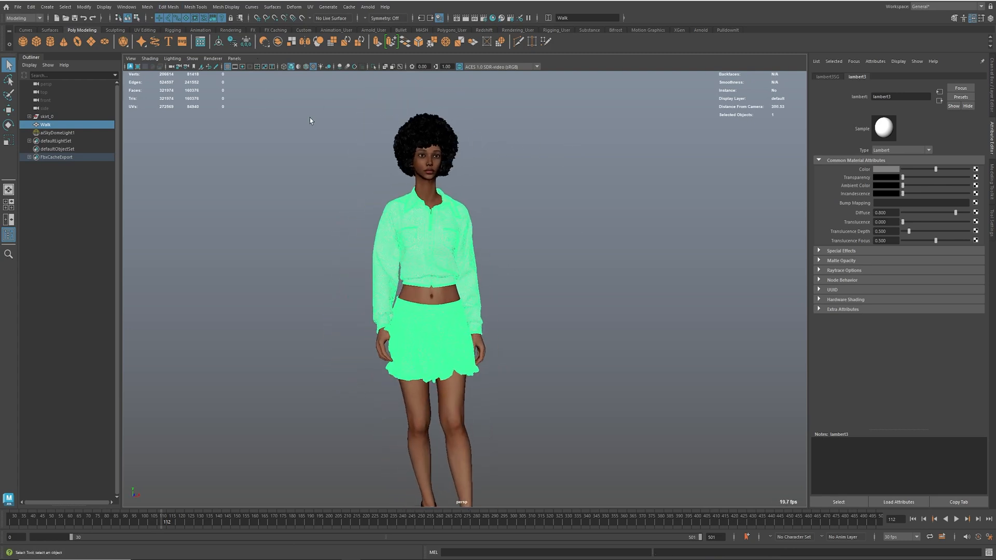
Export the selected outfit mesh as outfit.obj, replacing the existing file
left_click(18, 7)
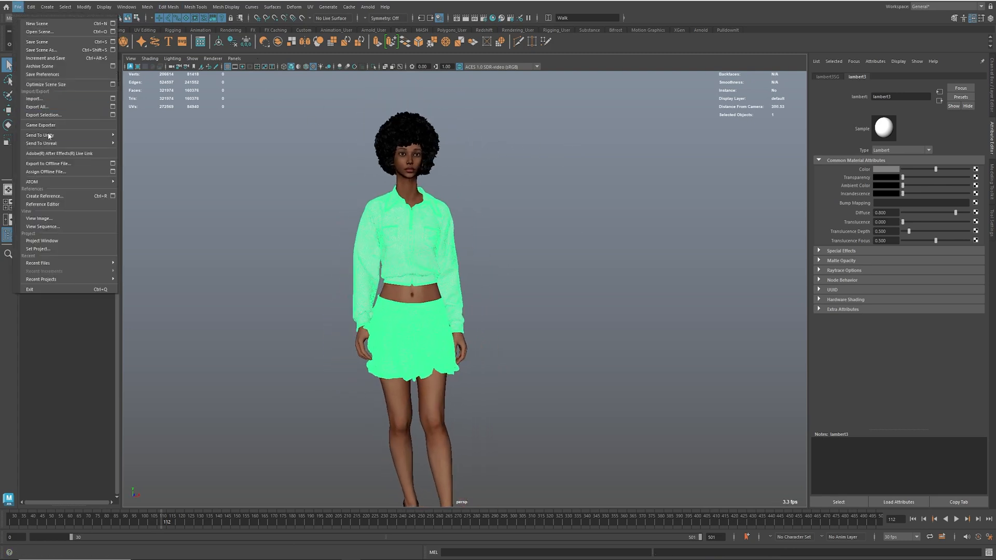
left_click(44, 115)
left_click(380, 199)
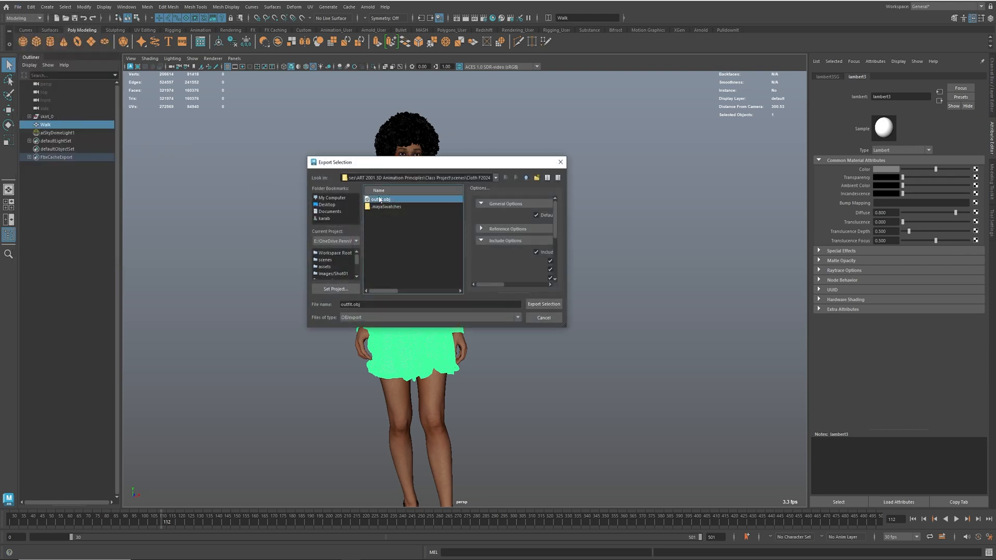
left_click(542, 305)
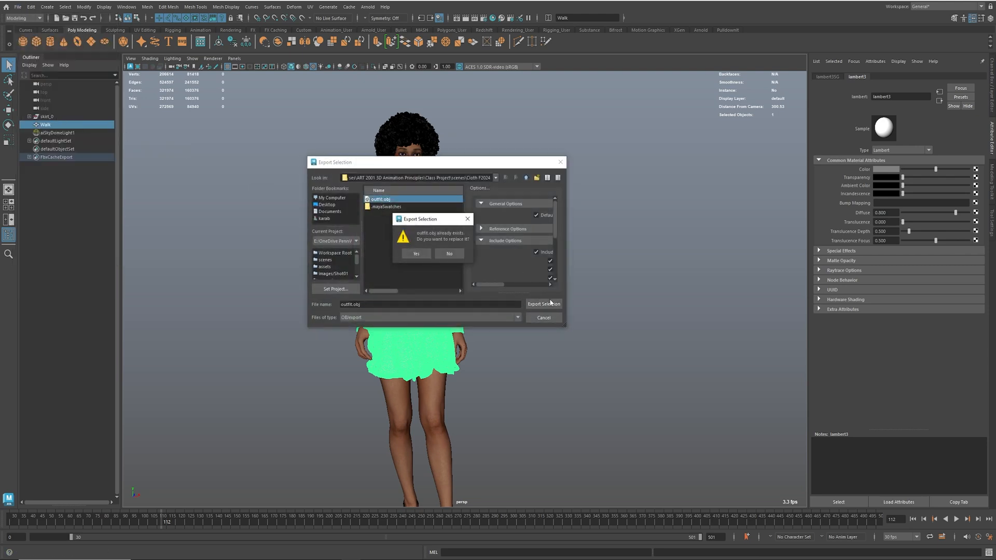
left_click(417, 253)
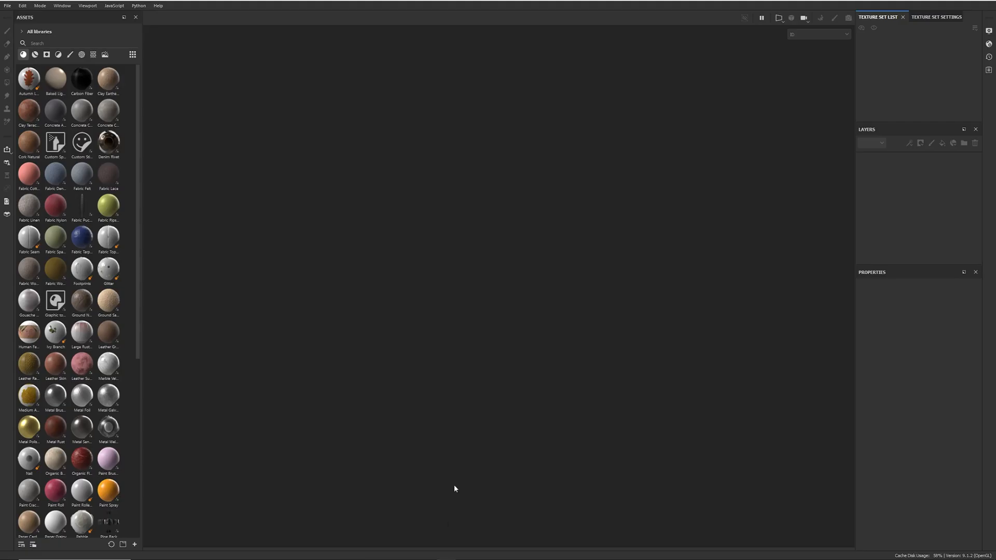
Switch to Substance 3D Painter and start a new project with the ASM - PBR Metallic Roughness template and outfit.obj as its mesh
left_click(7, 7)
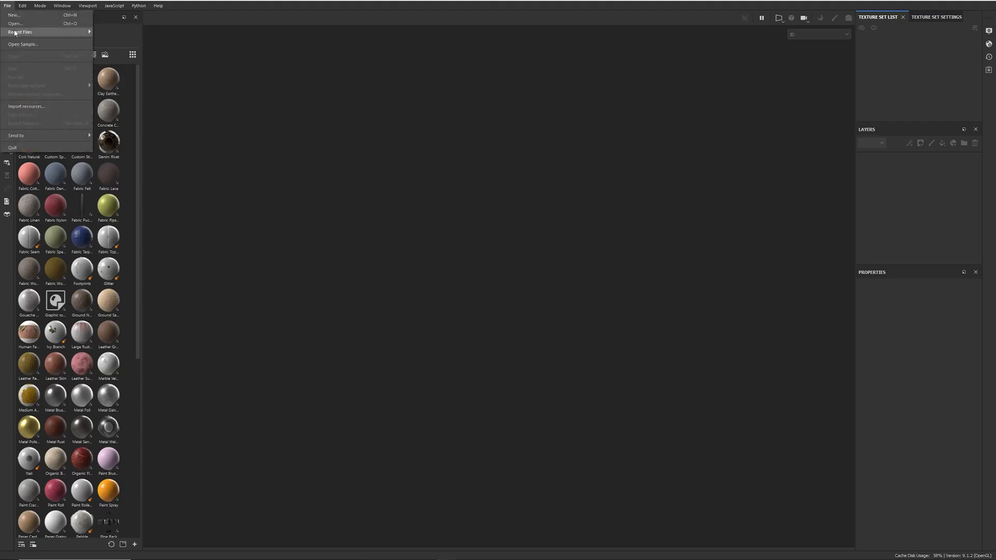
left_click(20, 16)
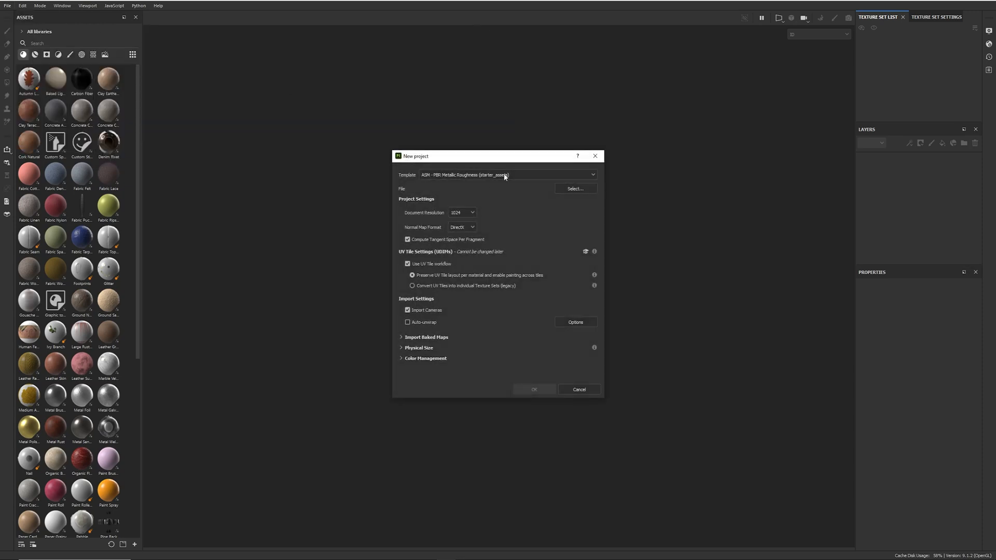
left_click(535, 174)
left_click(466, 193)
left_click(574, 188)
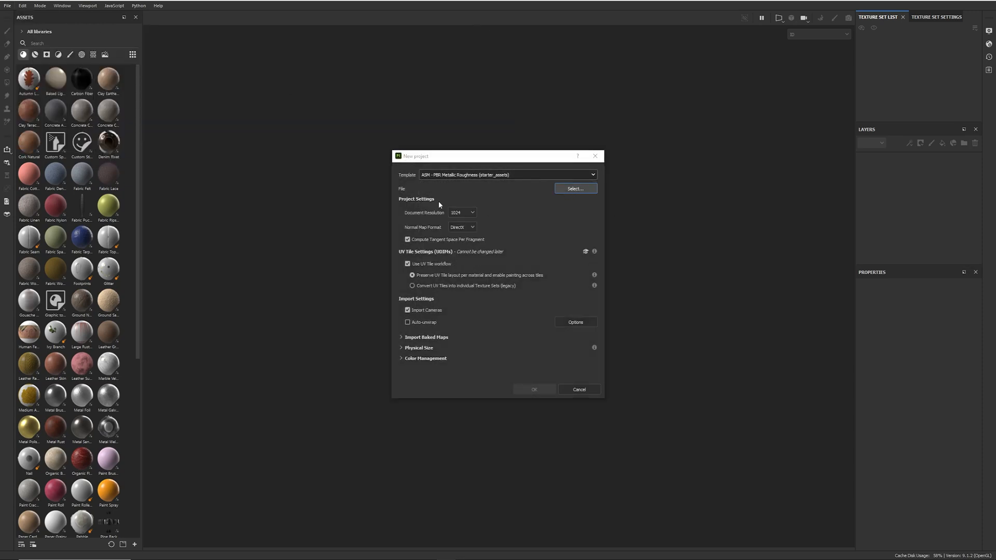
left_click(219, 191)
double_click(222, 190)
Set the document resolution to 2048 and the normal map format to OpenGL, and create the project
left_click(462, 213)
left_click(460, 255)
left_click(466, 227)
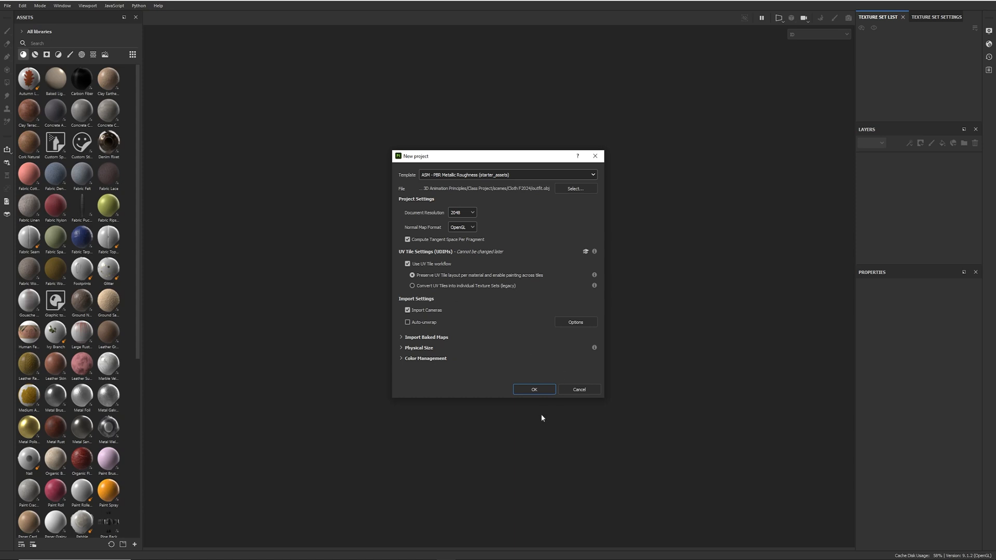
left_click(535, 389)
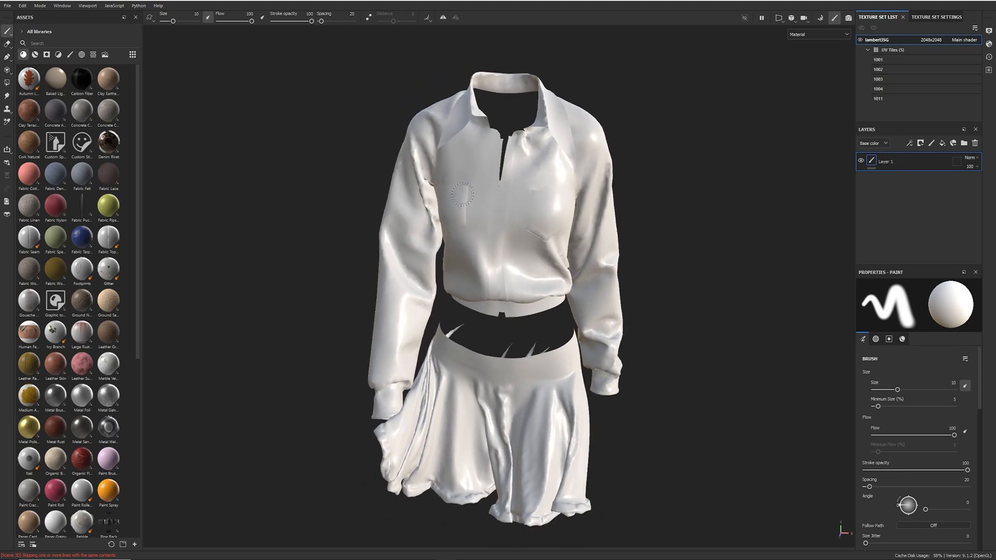
Inspect the imported outfit from different angles, and show the 3D view beside the 2D view with its UV tiles
left_click_drag(355, 192, 698, 134, "alt")
mouse_move(218, 228)
left_mouse_down("alt")
mouse_move(309, 219)
mouse_move(263, 216)
mouse_move(531, 269)
mouse_move(446, 270)
left_mouse_up("alt")
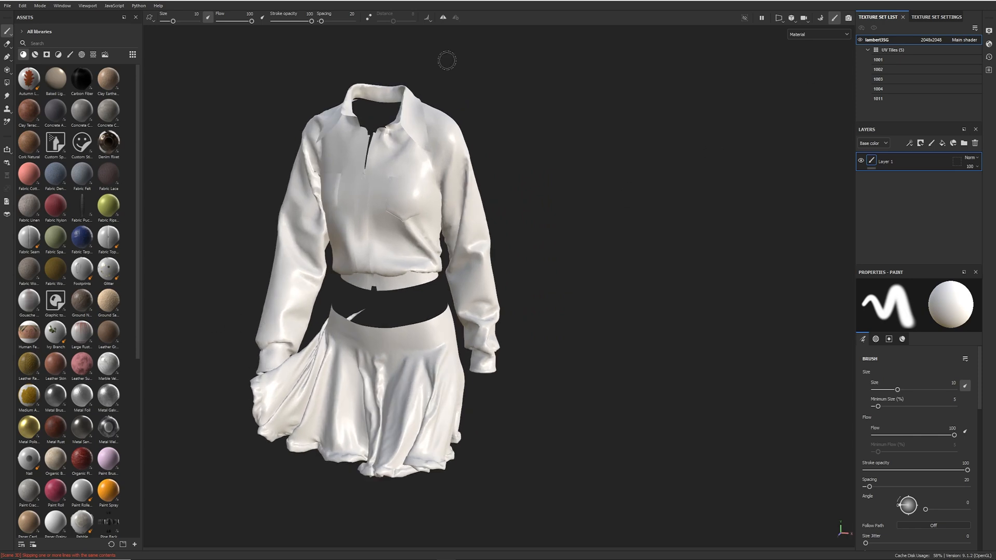
key("F1")
scroll(667, 285, "down", 10)
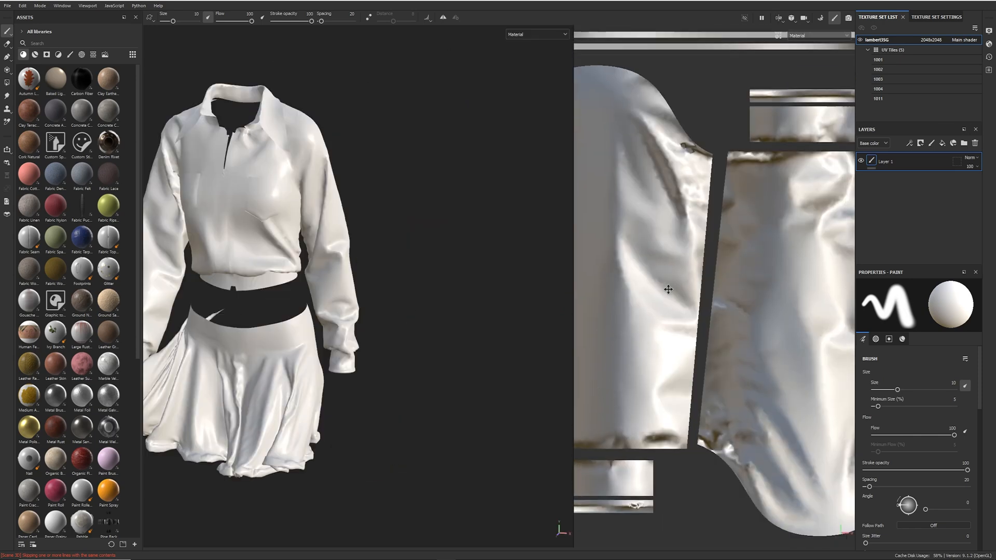
scroll(667, 285, "down", 4)
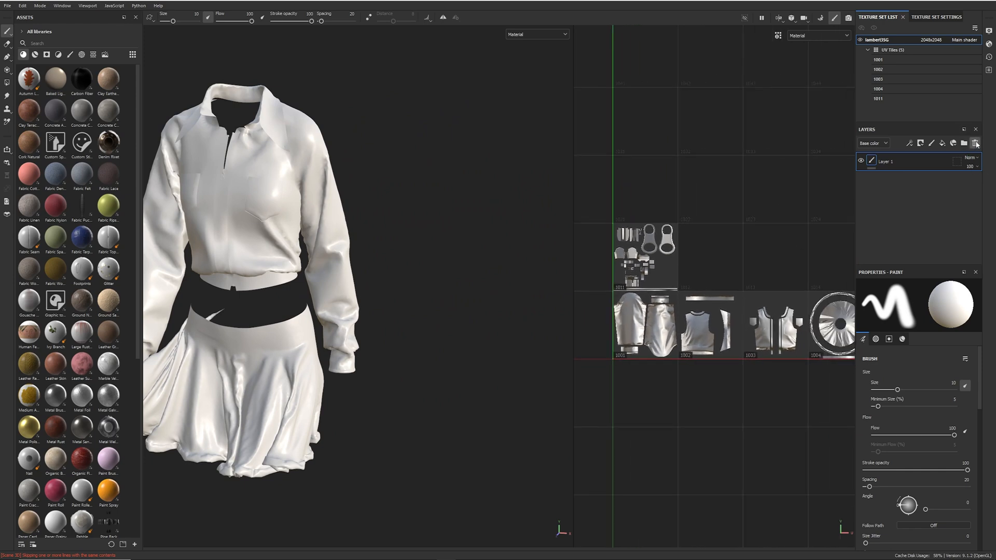
Replace Layer 1 with a new folder, and exclude UV tiles 1004 and 1011 from the folder's geometry mask
left_click(974, 143)
left_click(963, 144)
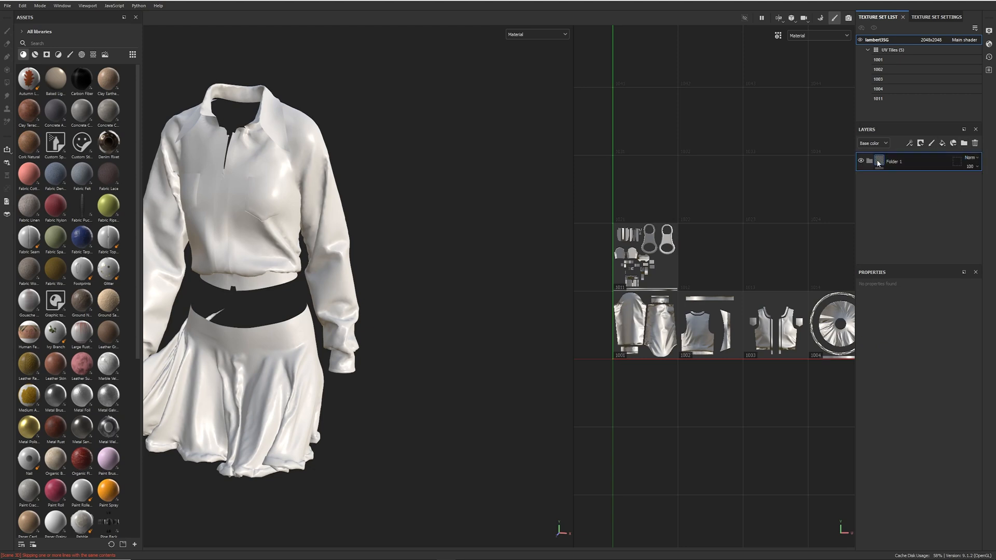
left_click(958, 161)
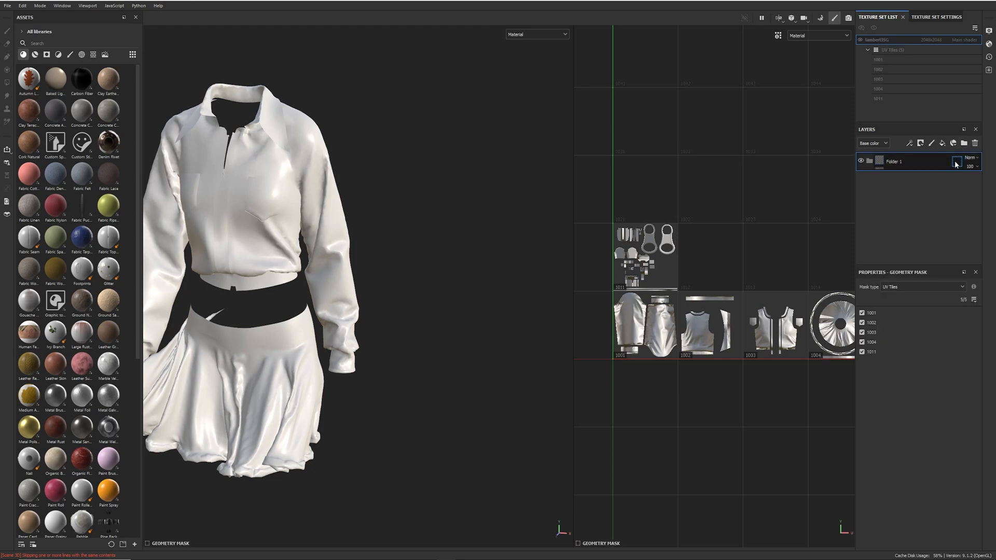
left_click(830, 324)
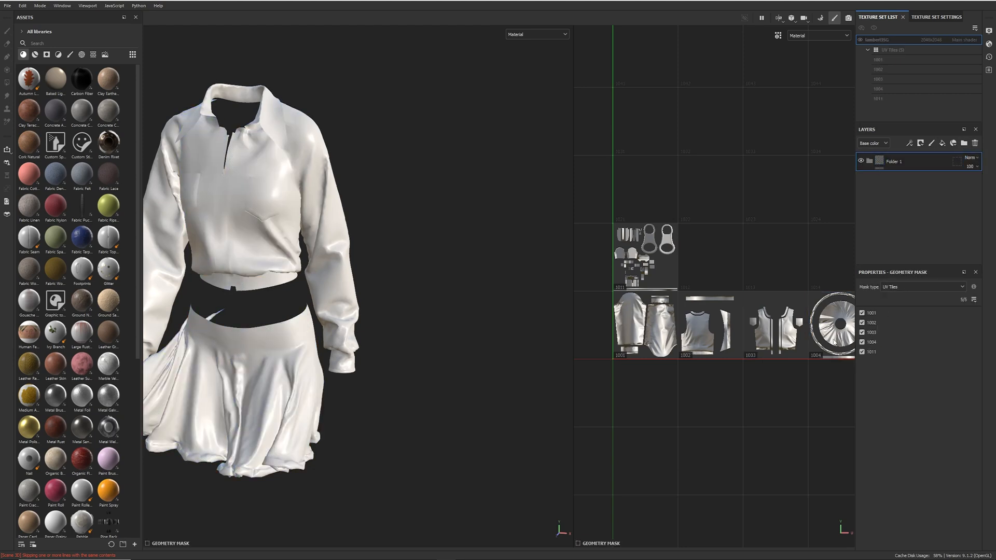
left_click(660, 273)
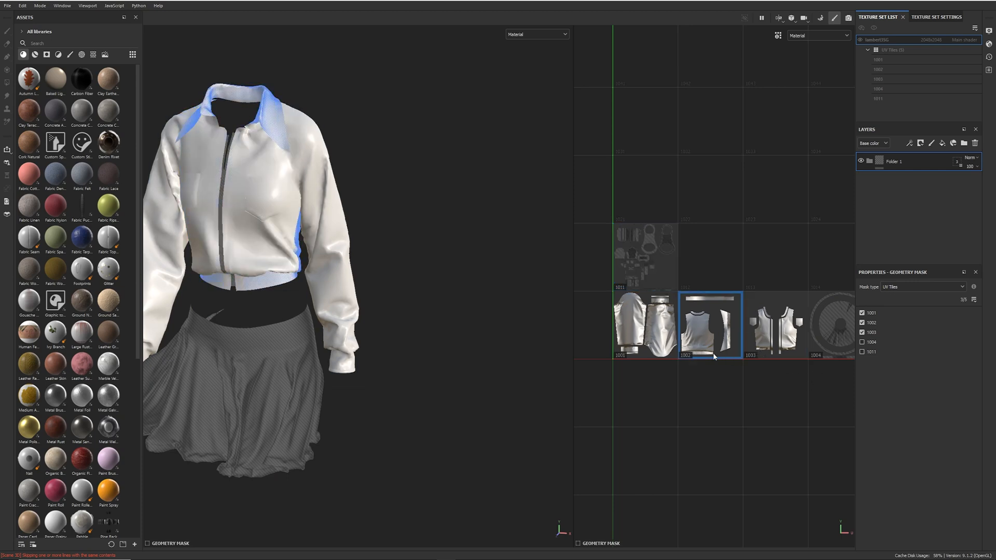
Rename the masked folder as Jacket
double_click(895, 161)
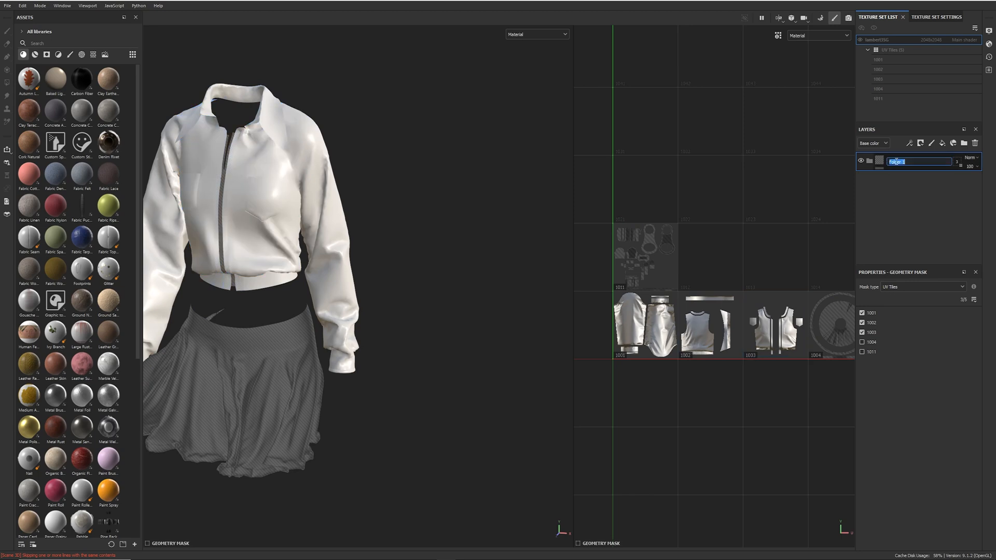
type("Jacket")
key("Return")
Add another folder above Jacket and name it Skirt
left_click(964, 143)
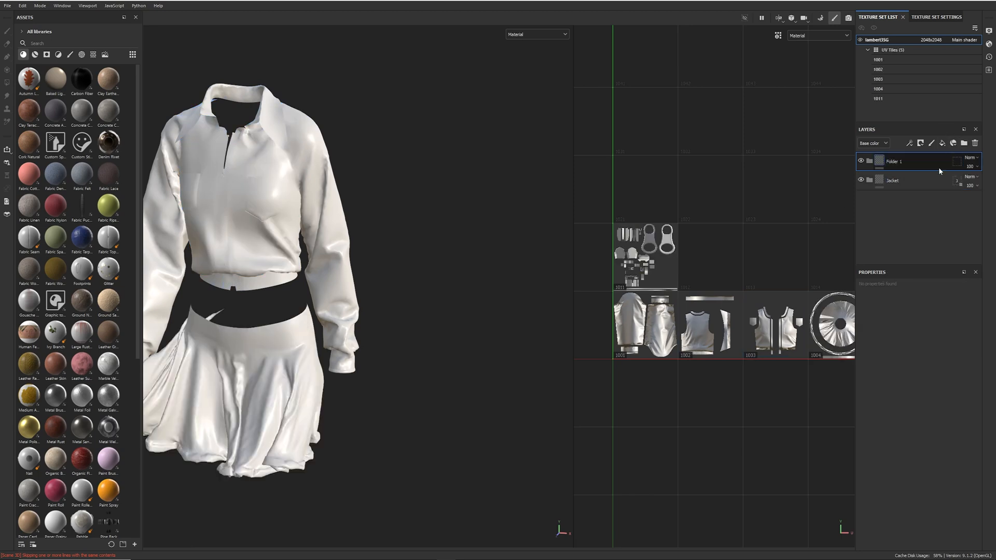
double_click(894, 162)
type("Sk")
key("Return")
Limit the Skirt folder's geometry mask to UV tile 1004 by excluding that tile and inverting the mask
left_click(957, 162)
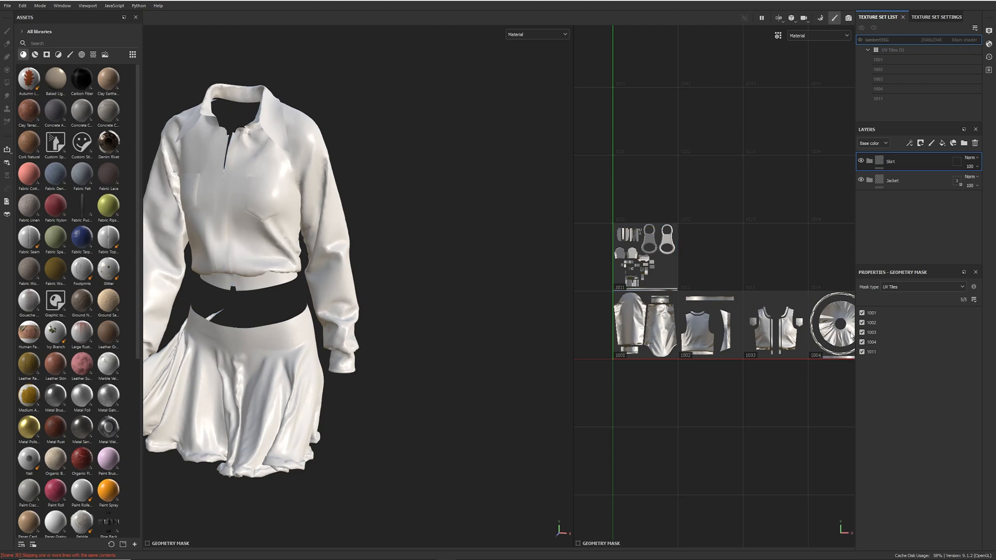
left_click(863, 342)
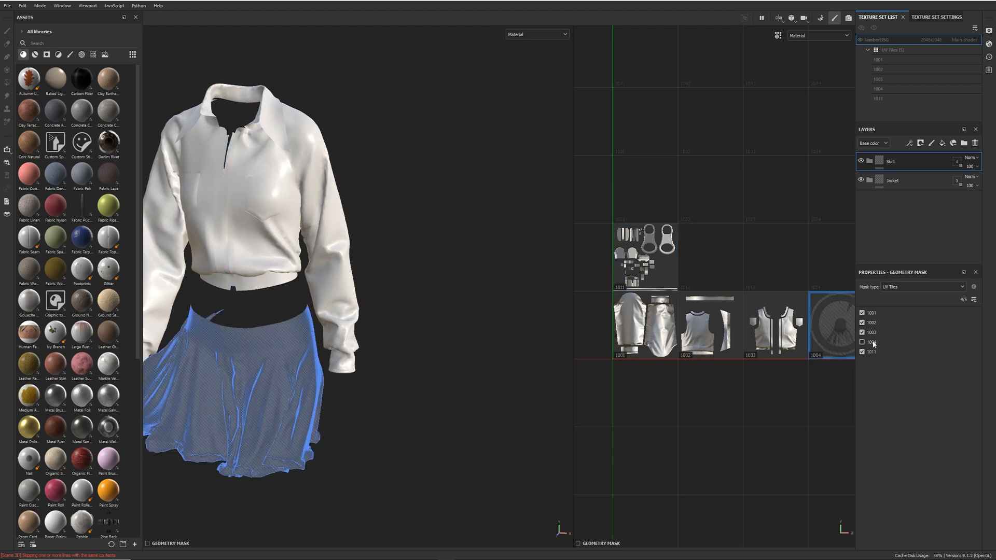
left_click(973, 300)
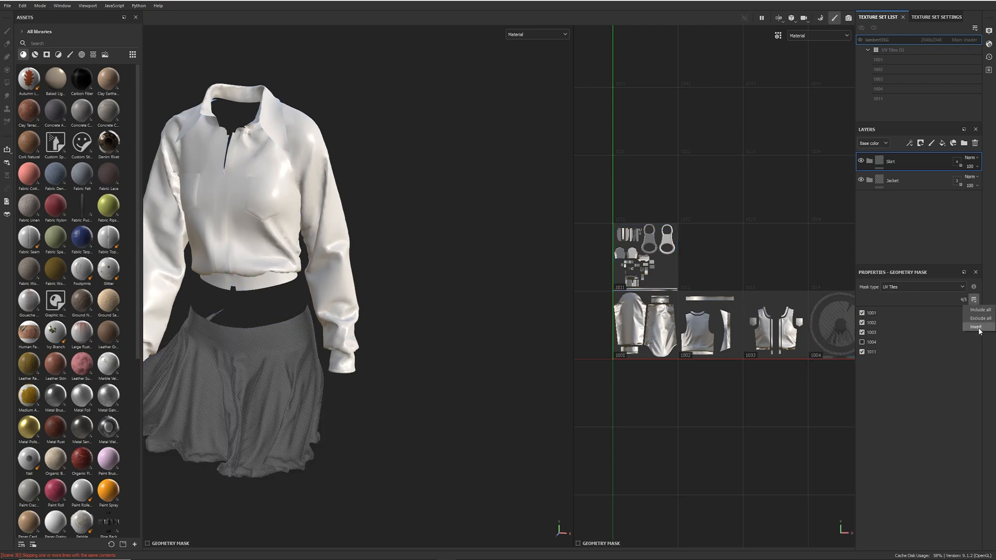
left_click(978, 328)
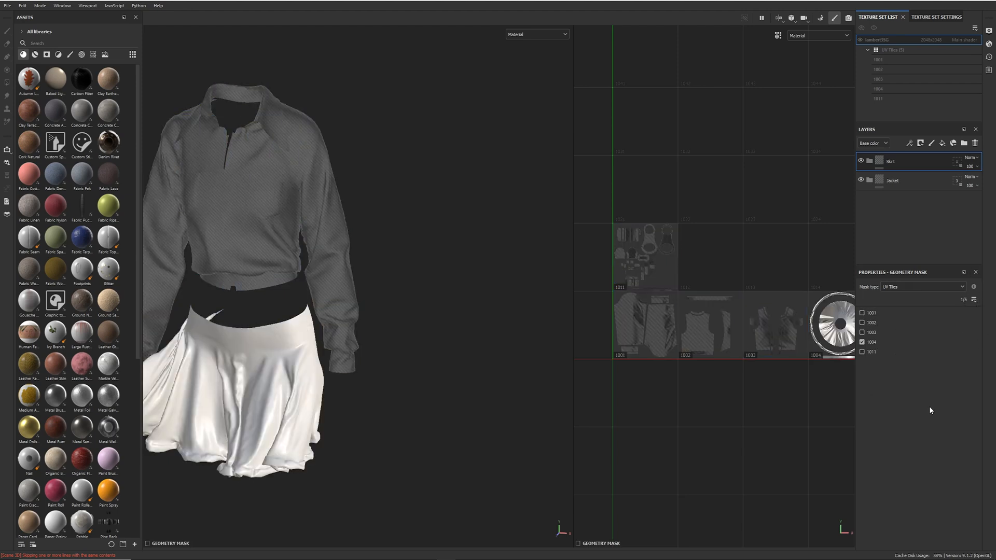
Add a third folder above Skirt and name it Zipper
left_click(965, 144)
double_click(894, 161)
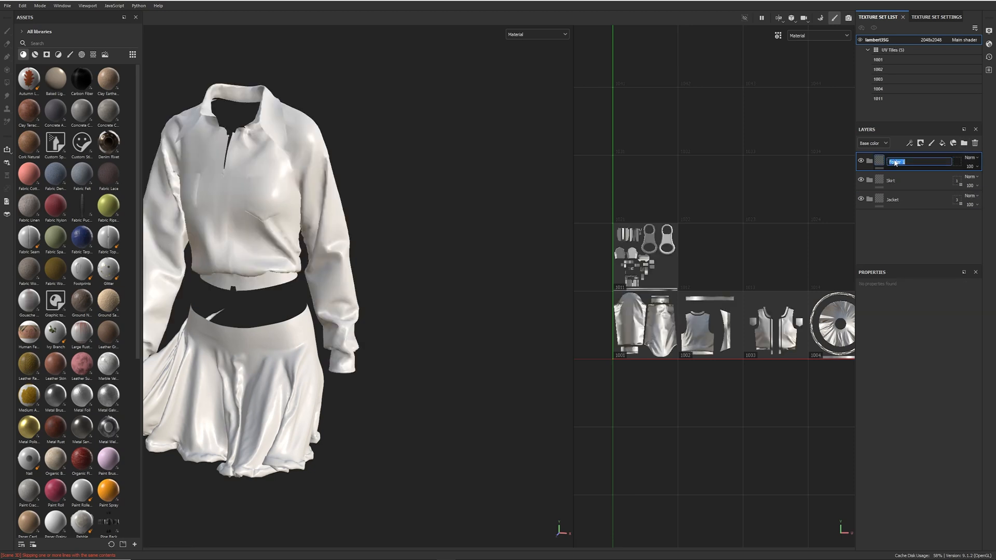
type("Zipper")
key("Return")
Limit the Zipper folder's geometry mask to UV tile 1011
left_click(959, 165)
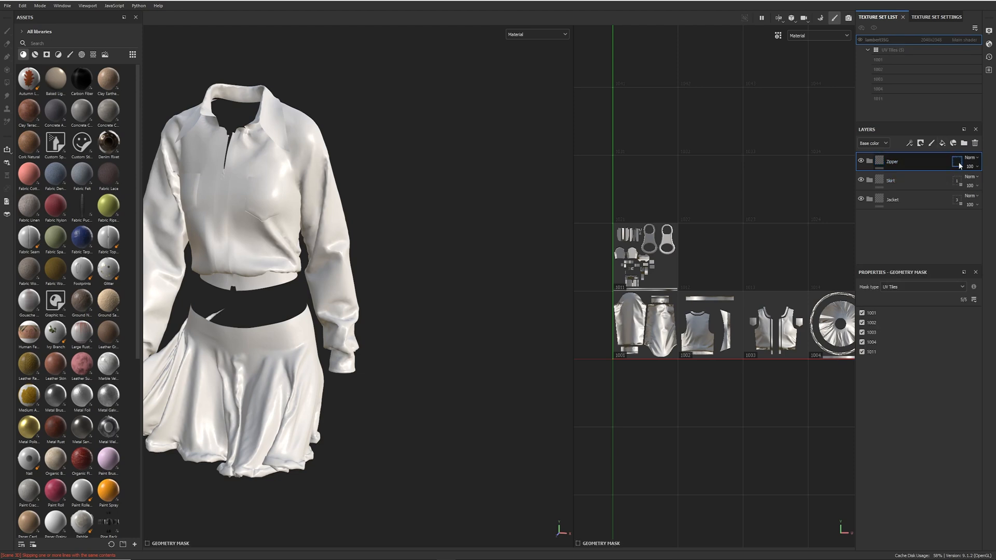
left_click(648, 249)
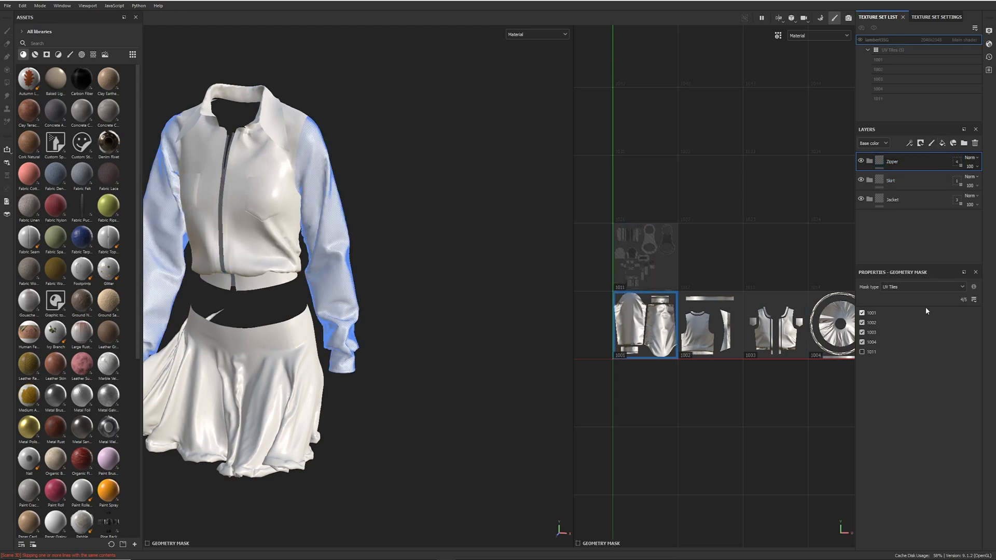
left_click(863, 353)
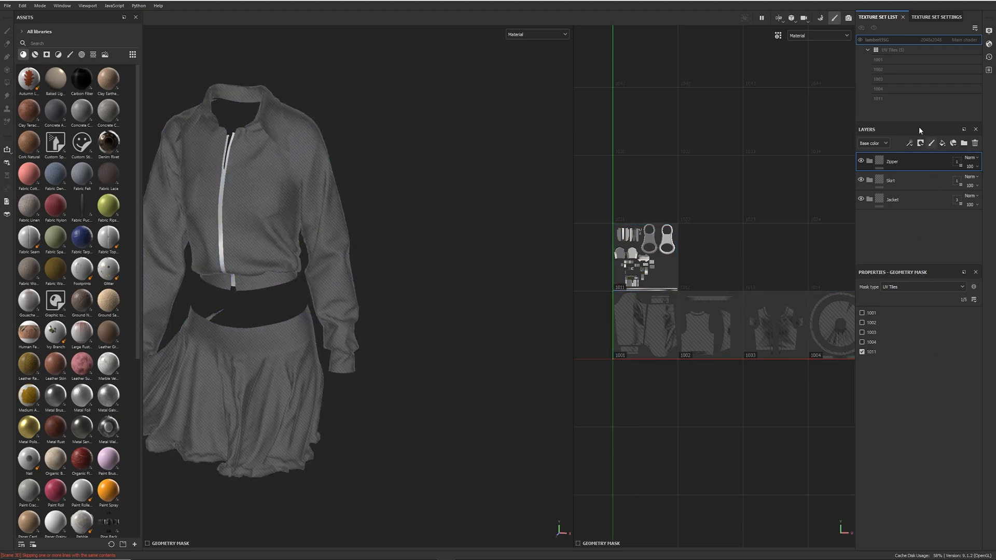
Apply the Fabric Denim material to the Jacket folder
left_click(881, 198)
left_click(880, 181)
left_click(880, 162)
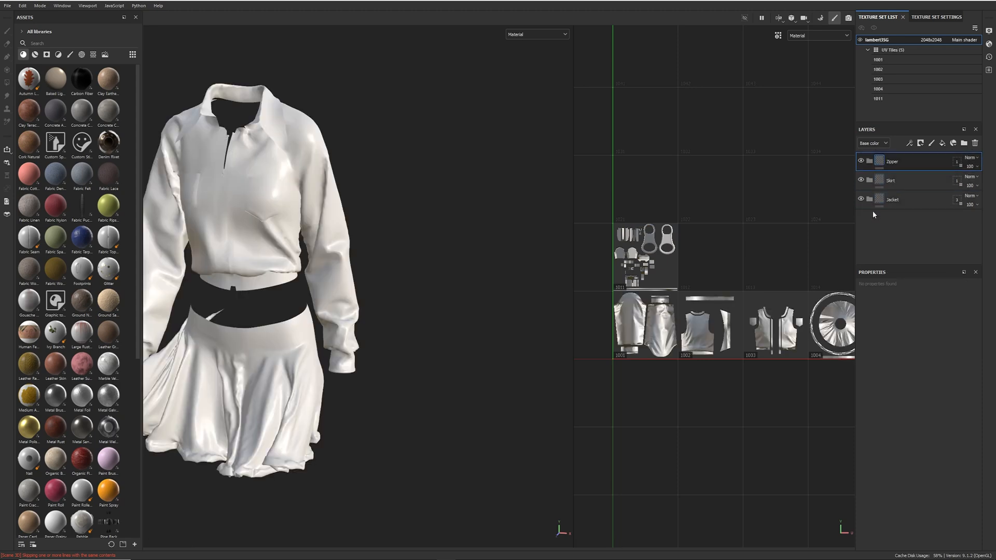
left_click(878, 201)
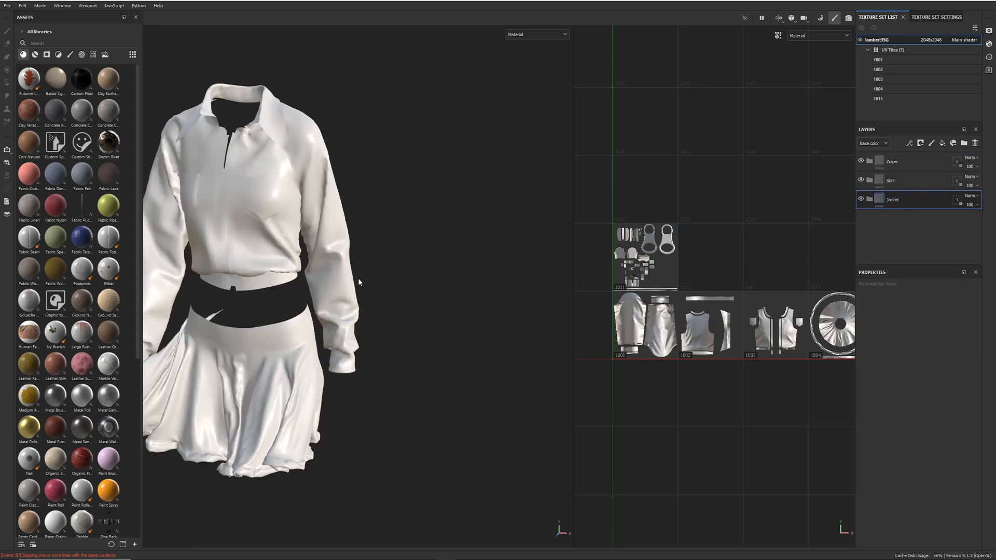
middle_click_drag(384, 278, 455, 298, "alt")
middle_click_drag(729, 350, 763, 350, "alt")
scroll(747, 350, "up", 5)
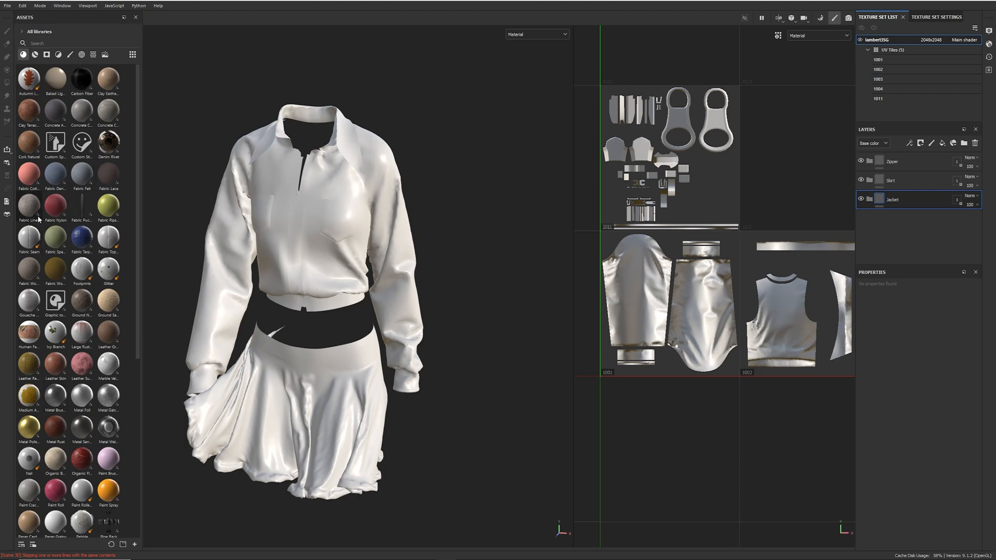
mouse_move(59, 180)
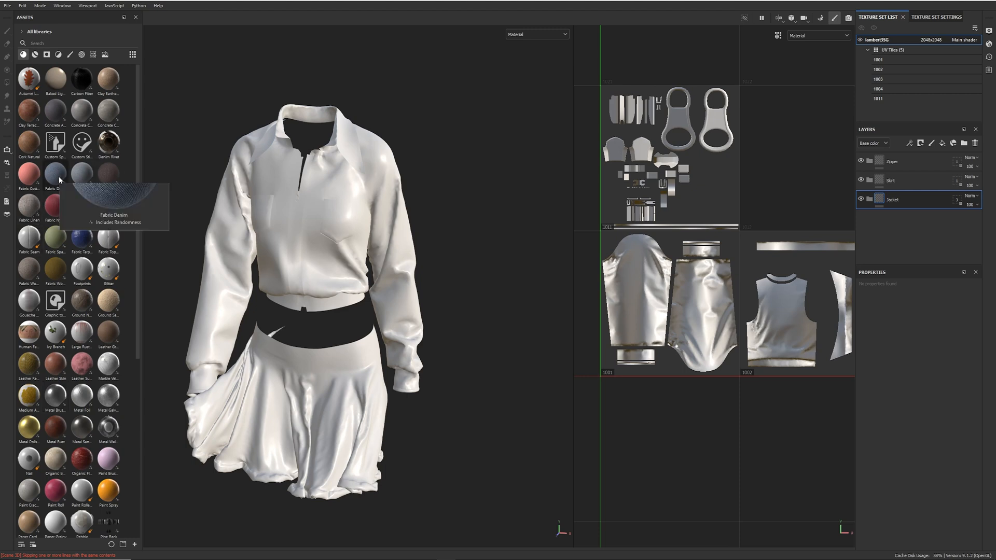
left_click_drag(59, 180, 882, 198)
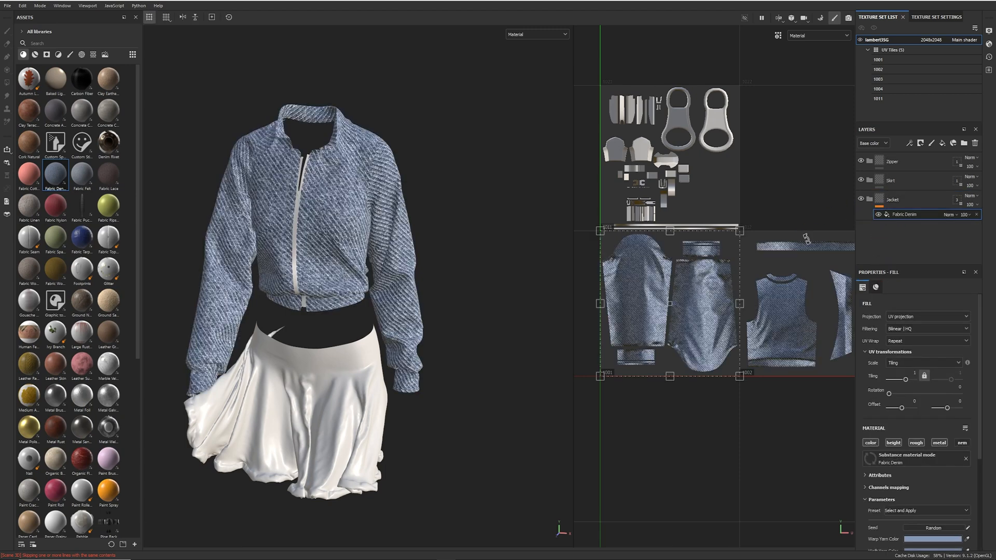
Set the UV tiling of the jacket's Fabric Denim fill to 5
middle_click_drag(426, 277, 449, 309, "alt")
left_click_drag(467, 303, 444, 289, "alt")
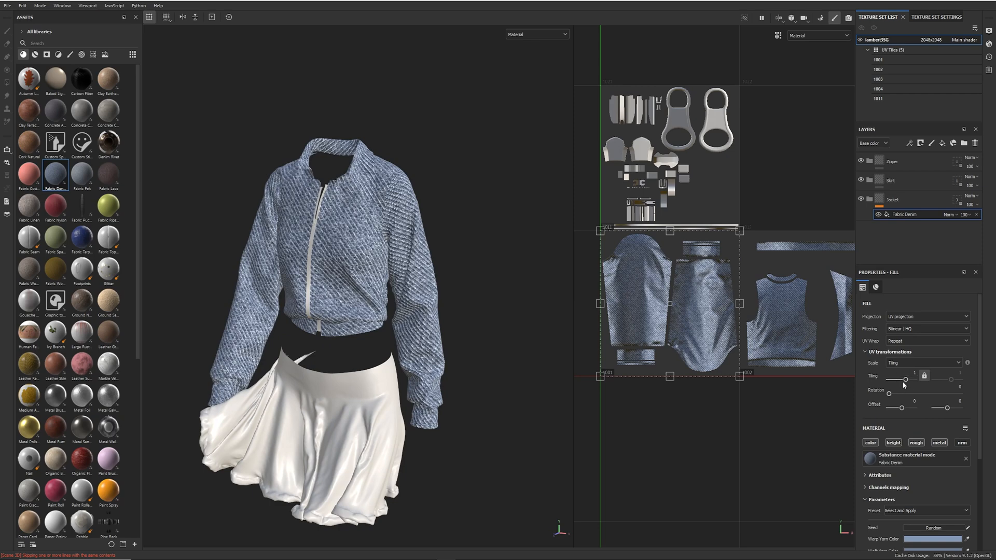
left_click_drag(906, 383, 909, 383)
scroll(517, 360, "up", 6)
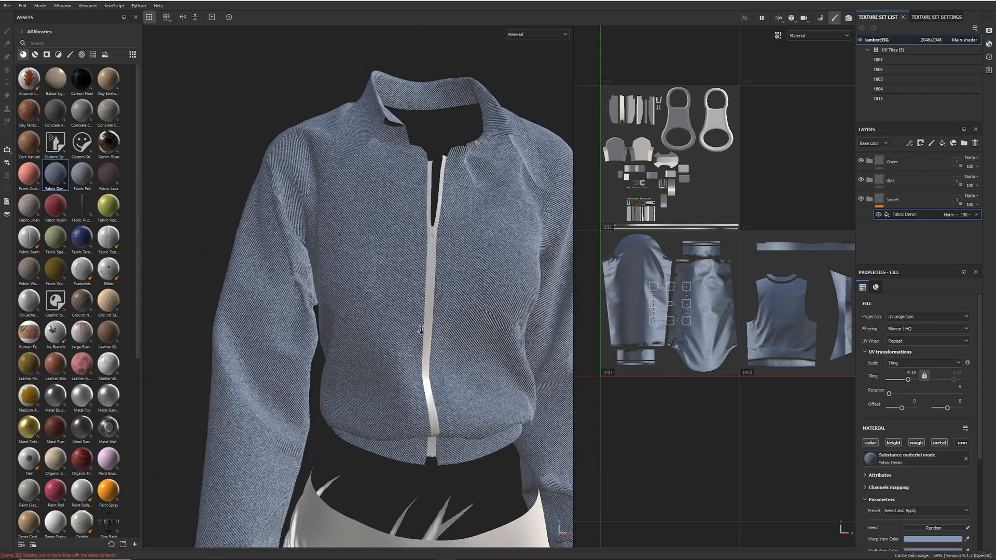
right_click_drag(421, 330, 540, 353, "alt")
middle_click_drag(540, 353, 400, 335, "alt")
left_click_drag(399, 336, 363, 329, "alt")
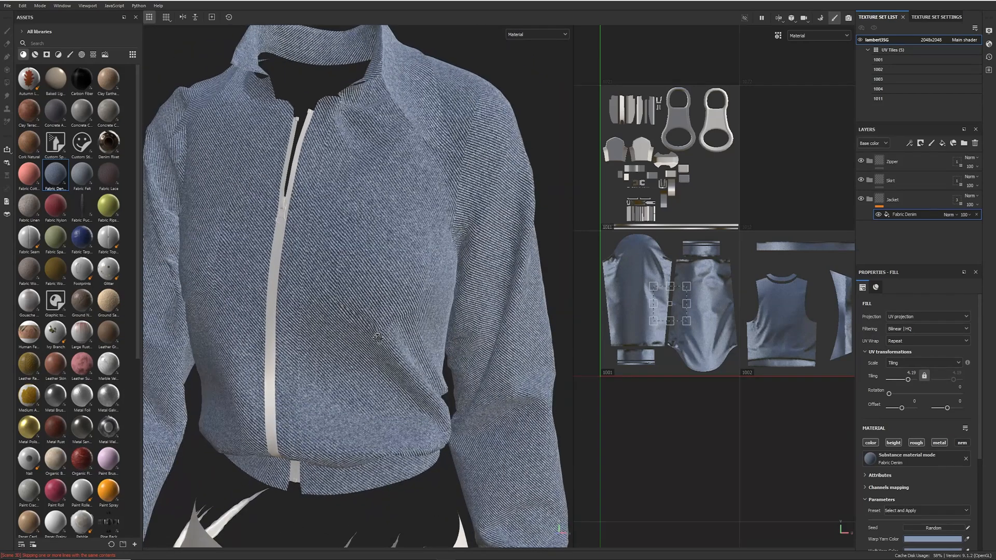
left_click(916, 373)
type("5")
key("Return")
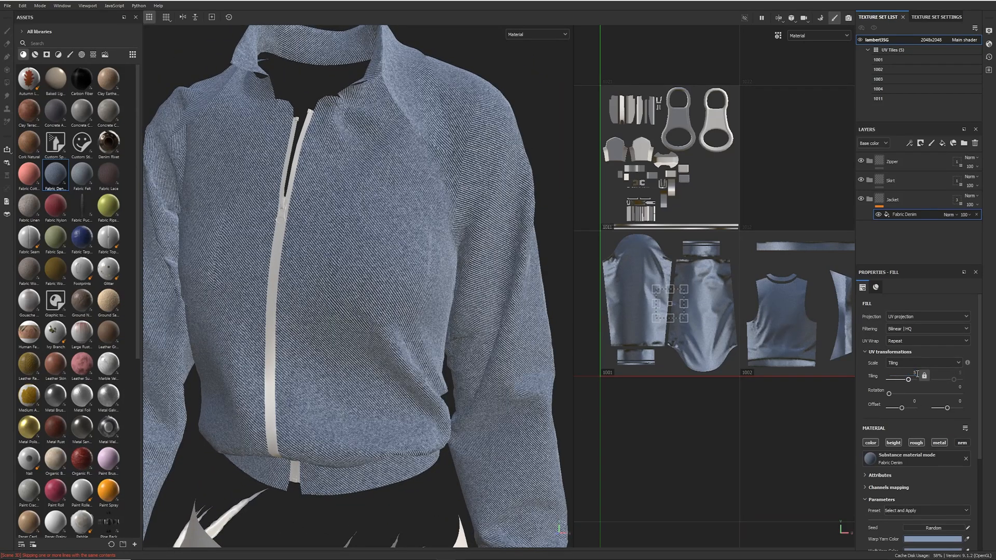
scroll(398, 335, "down", 4)
left_click_drag(398, 335, 440, 342, "alt")
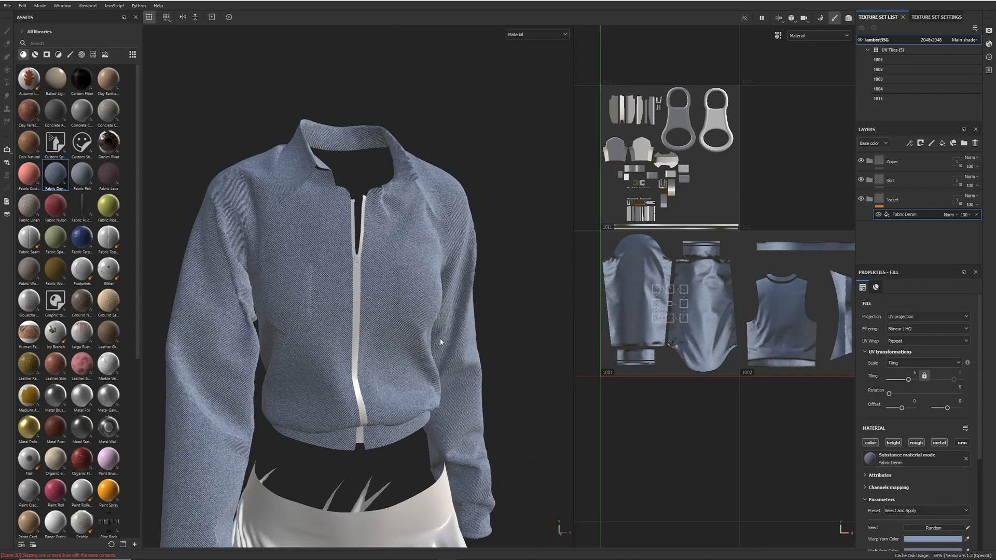
Open mesh map baking and exclude the ID map from the bake
left_click(23, 6)
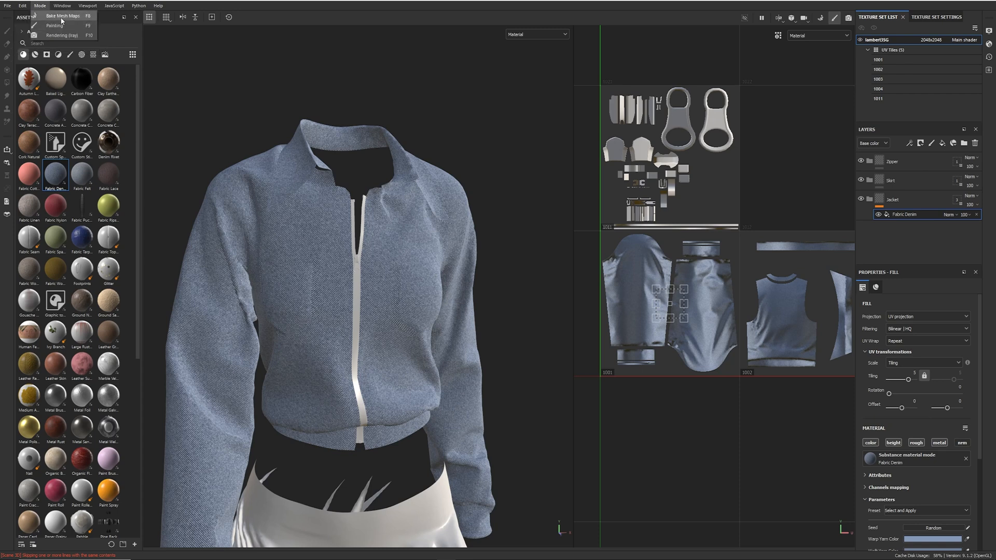
left_click(52, 23)
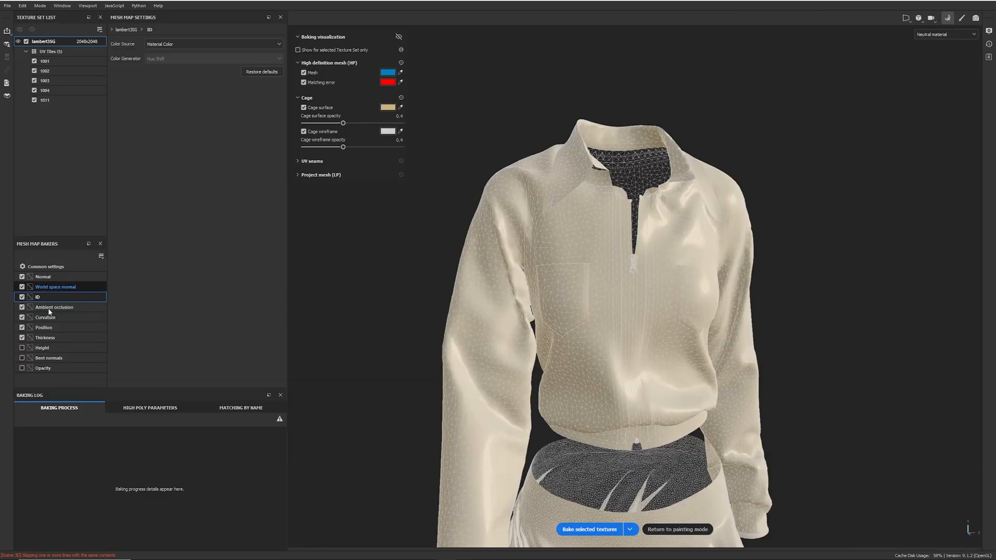
left_click(21, 297)
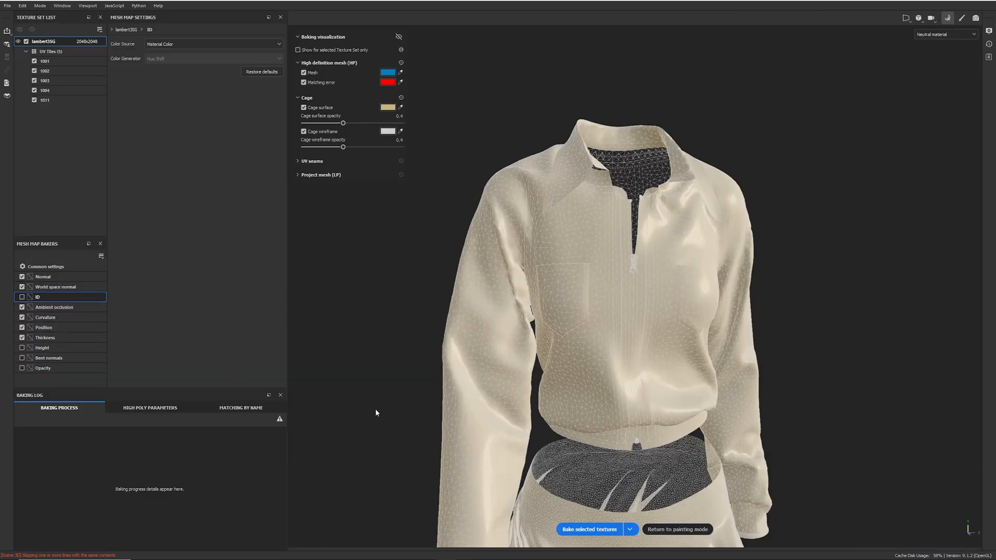
Set the baking output size to 4096, bake the selected mesh maps and return to painting mode
left_click(31, 267)
left_click(193, 45)
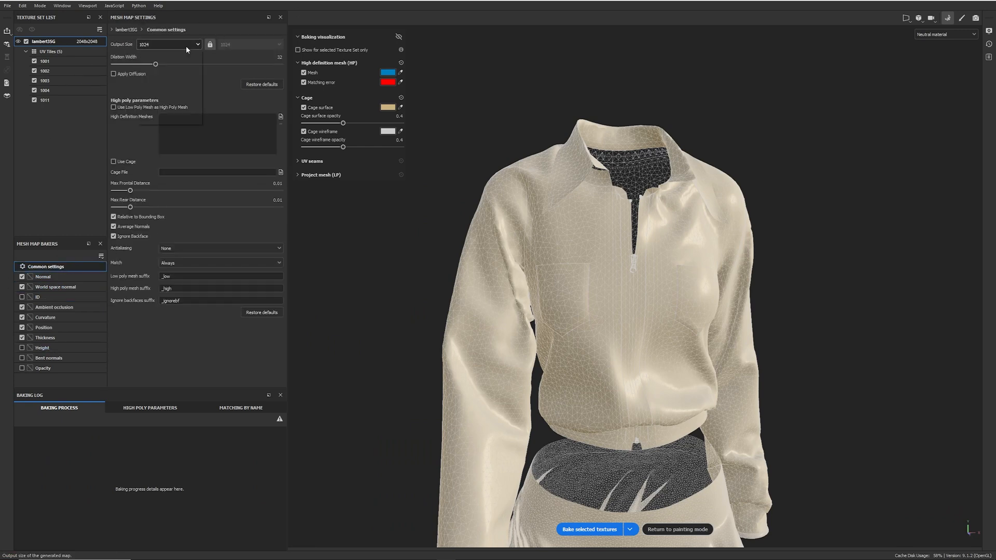
left_click(155, 88)
left_click(586, 530)
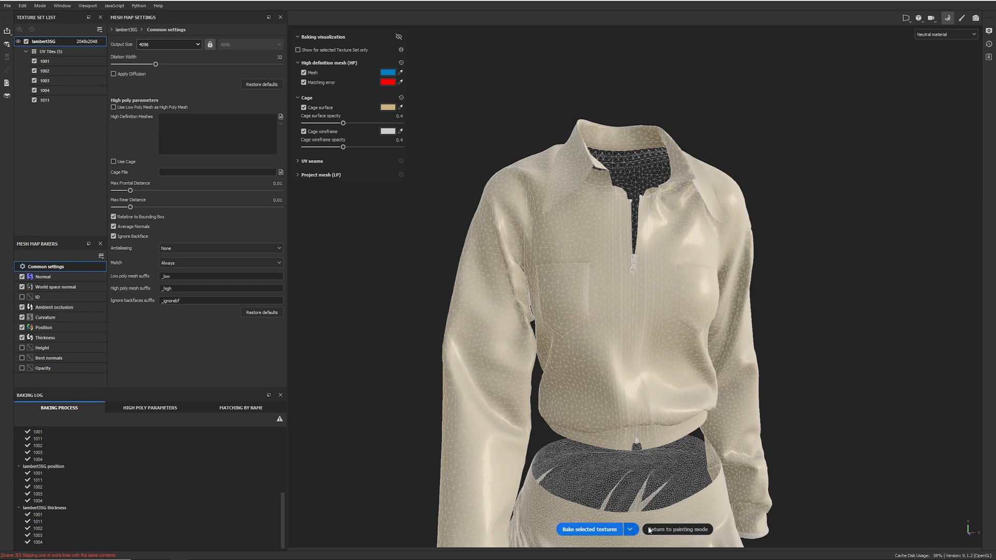
left_click(679, 529)
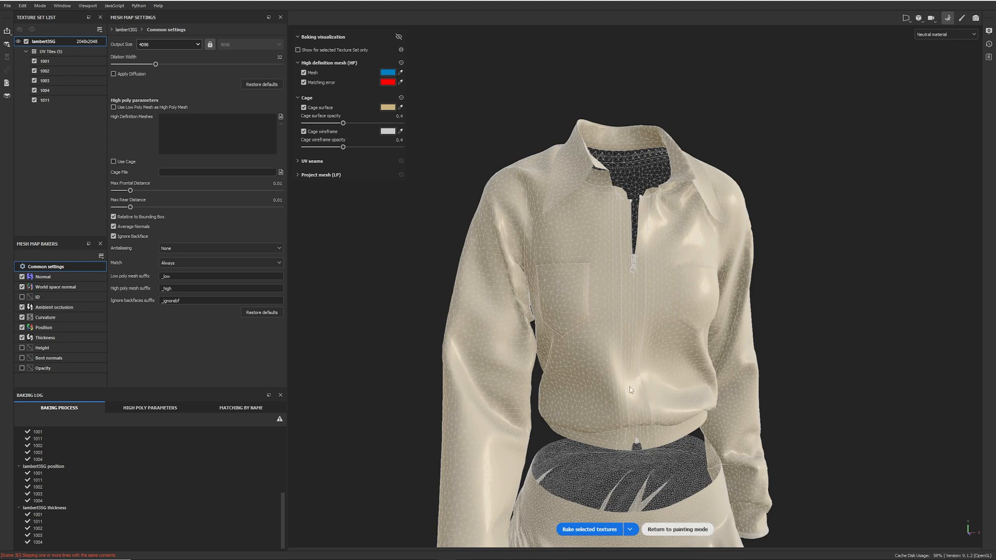
left_click_drag(433, 358, 418, 315, "alt")
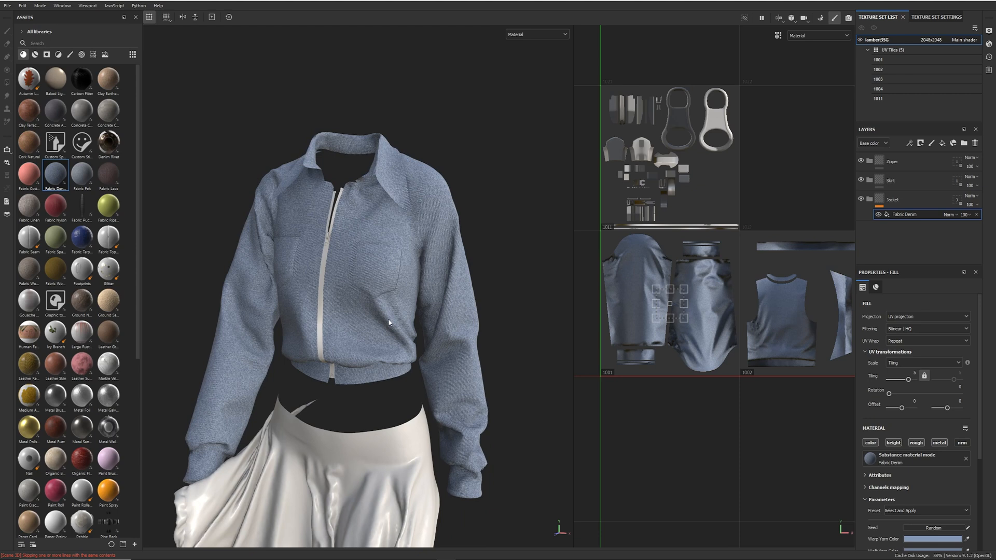
Save the project as outfit in the class project's Cloth F2024 scenes folder
key("ctrl+s")
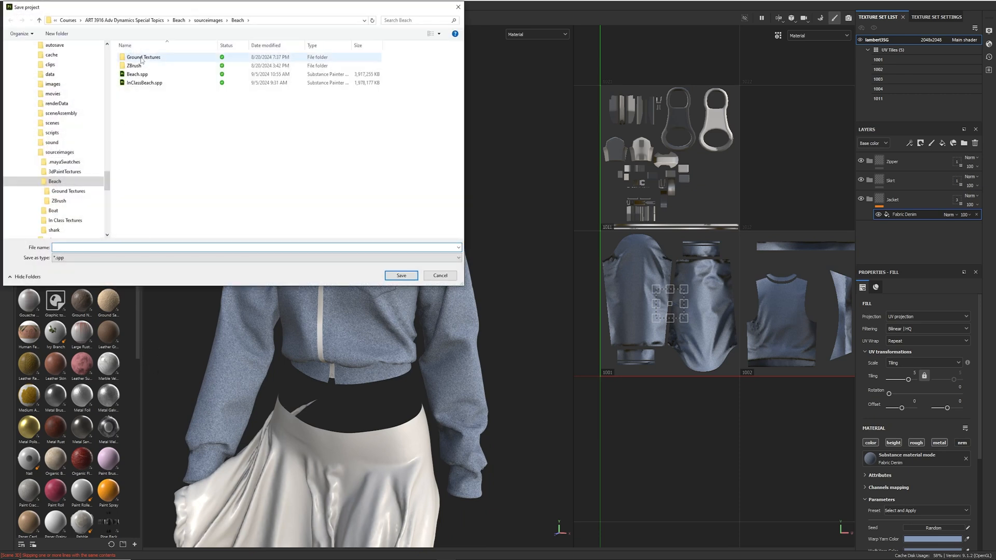
key("Escape")
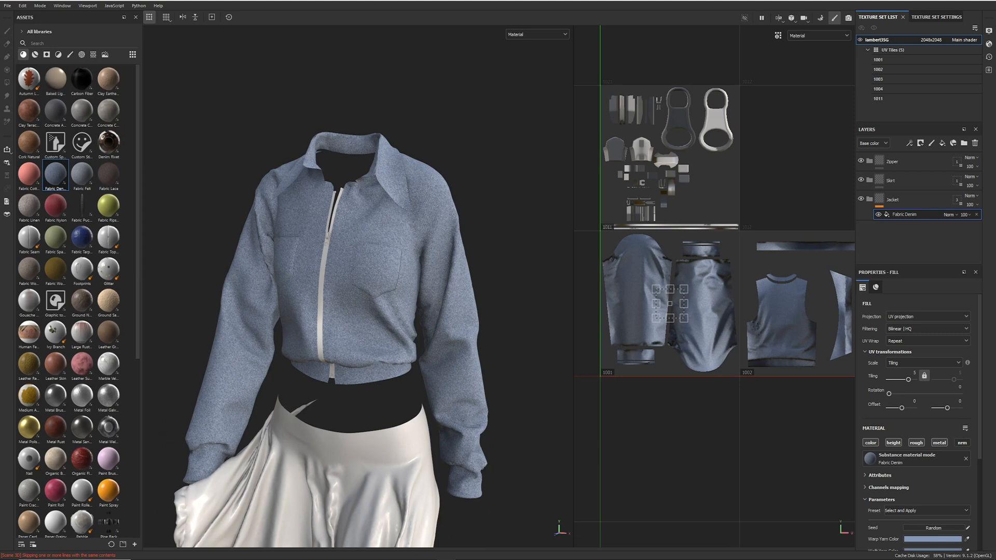
key("ctrl+s")
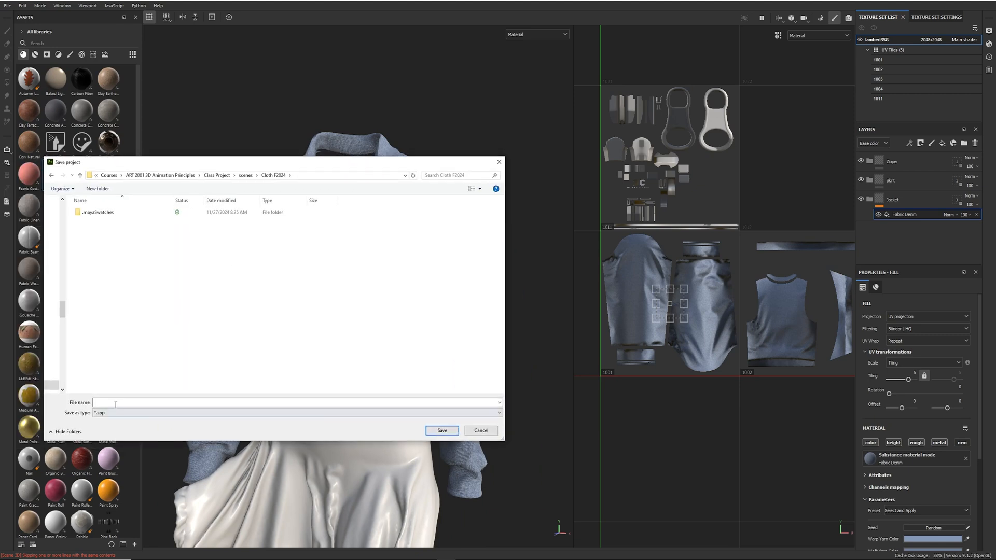
type("outfit")
left_click(113, 404)
key("BackSpace")
type("t")
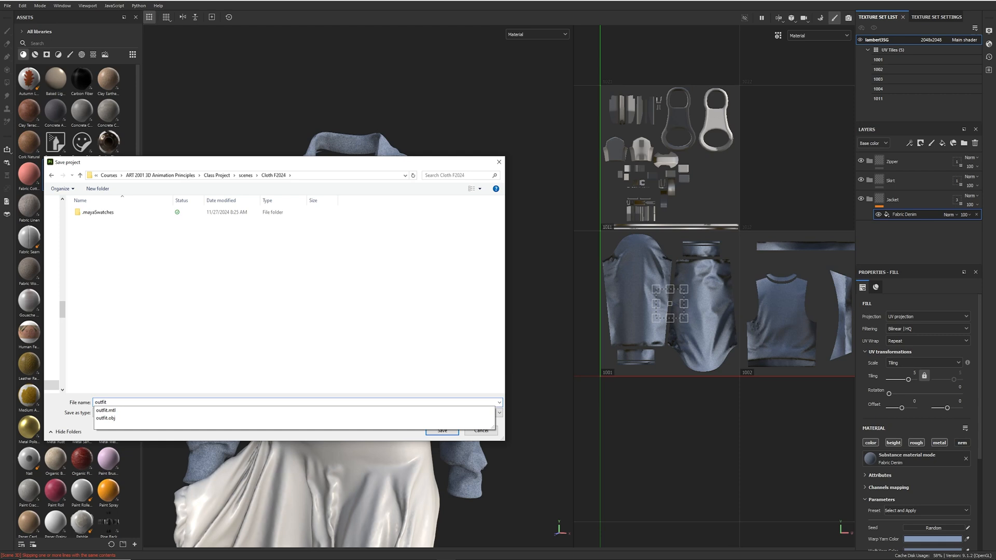
key("Return")
Apply the Fabric Nylon material to the Skirt folder
middle_click_drag(411, 438, 465, 319, "alt")
left_click_drag(466, 319, 427, 276, "alt")
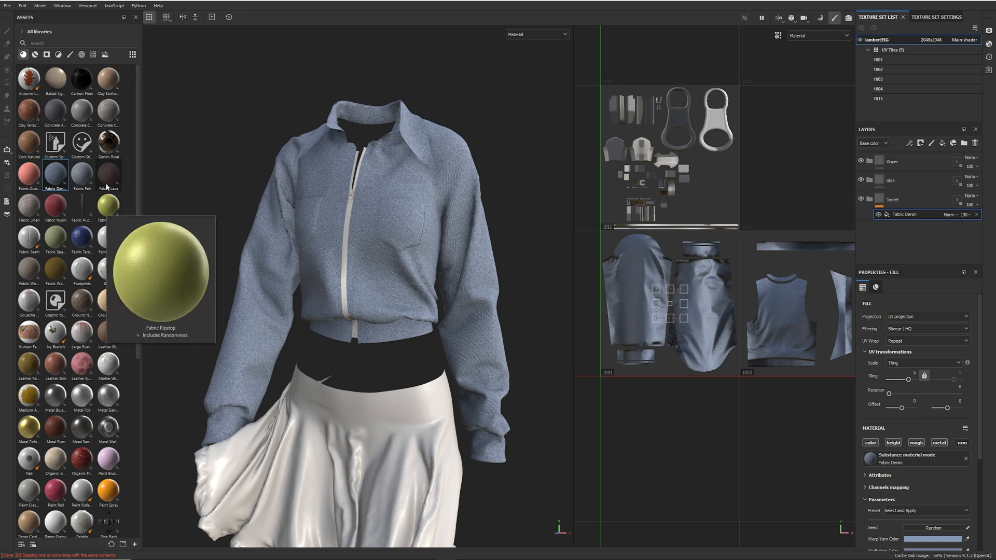
mouse_move(107, 184)
mouse_move(33, 208)
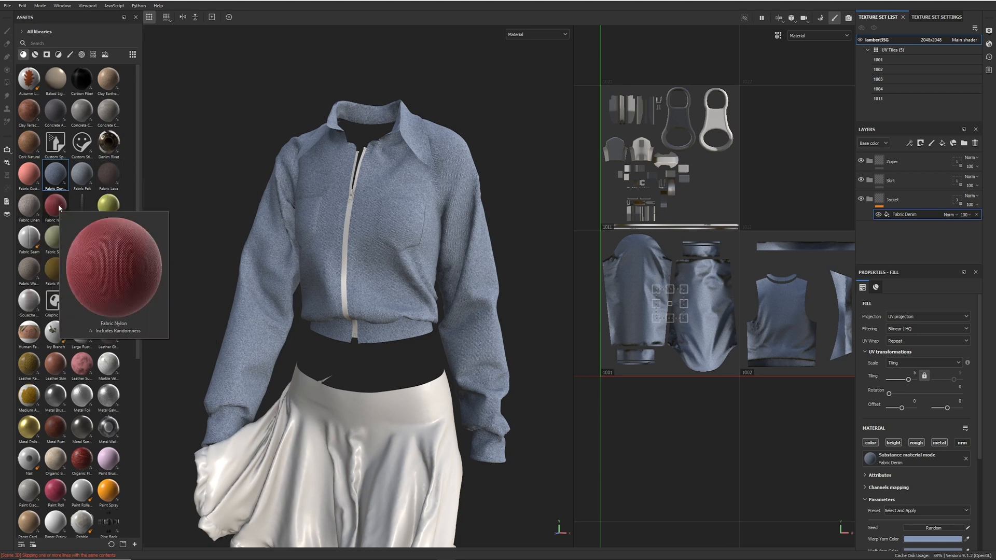
left_click_drag(58, 204, 880, 184)
Set the UV tiling of the skirt's Fabric Nylon fill to 3
middle_click_drag(499, 361, 503, 218, "alt")
right_click_drag(464, 341, 524, 334, "alt")
left_click_drag(524, 333, 591, 334, "alt")
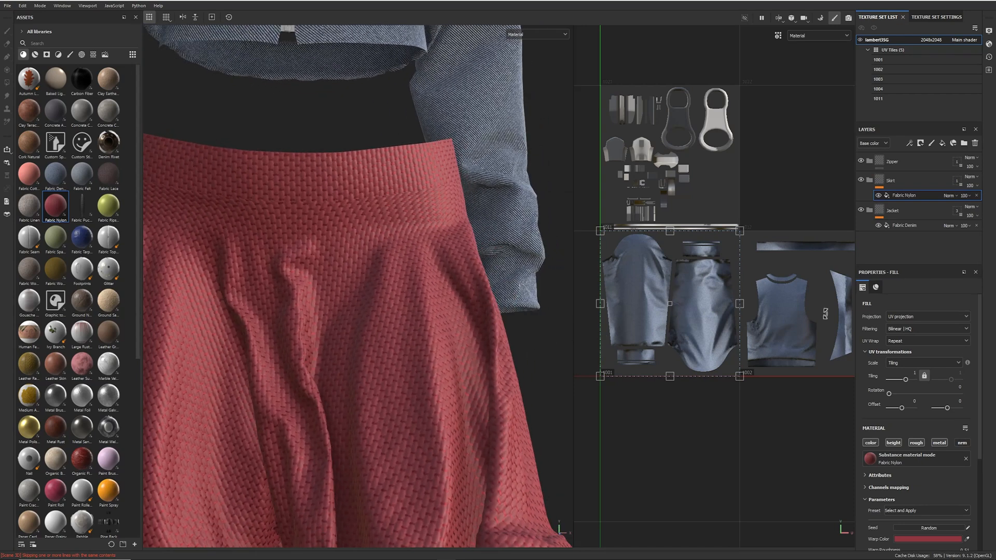
type("3")
key("Return")
right_click_drag(501, 316, 461, 316, "alt")
left_click_drag(461, 315, 523, 359, "alt")
middle_click_drag(523, 358, 446, 356, "alt")
left_click_drag(447, 356, 463, 356, "alt")
middle_click_drag(463, 356, 550, 397, "alt")
middle_click_drag(450, 382, 433, 403, "alt")
right_click_drag(505, 315, 365, 327, "alt")
Add a fill layer inside the Zipper folder and give it a mask
middle_click_drag(765, 287, 581, 303, "alt")
middle_click_drag(817, 317, 759, 339, "alt")
scroll(817, 340, "up", 3)
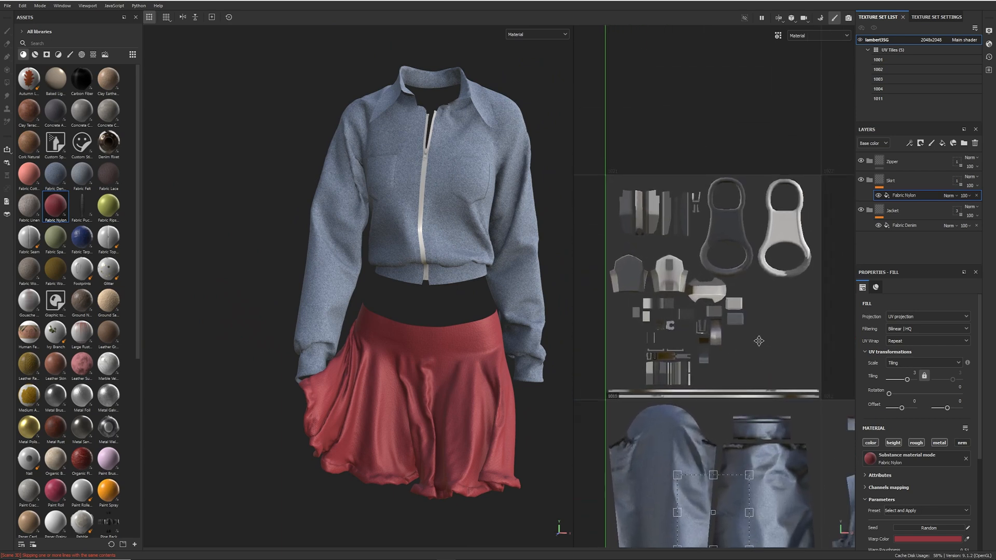
middle_click_drag(751, 215, 784, 178, "alt")
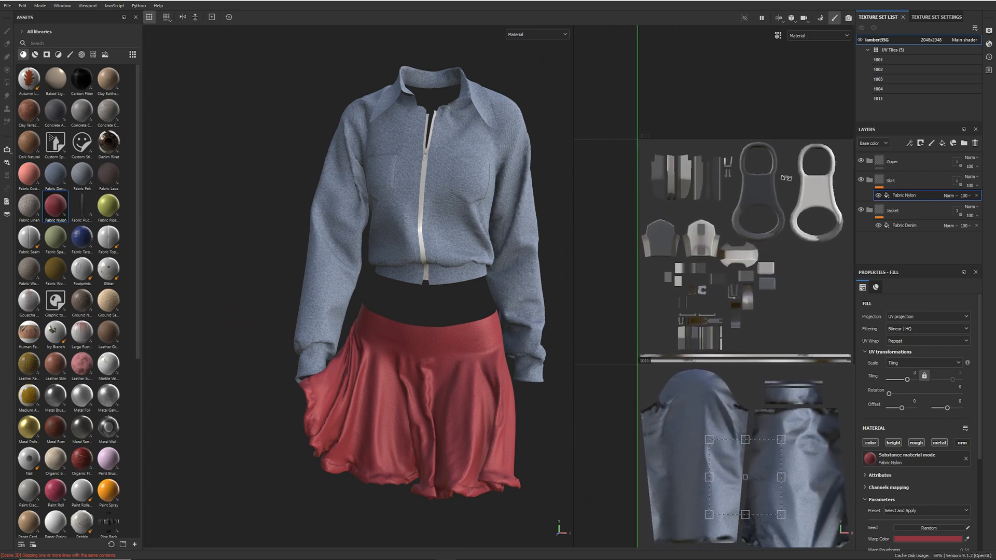
left_click(875, 161)
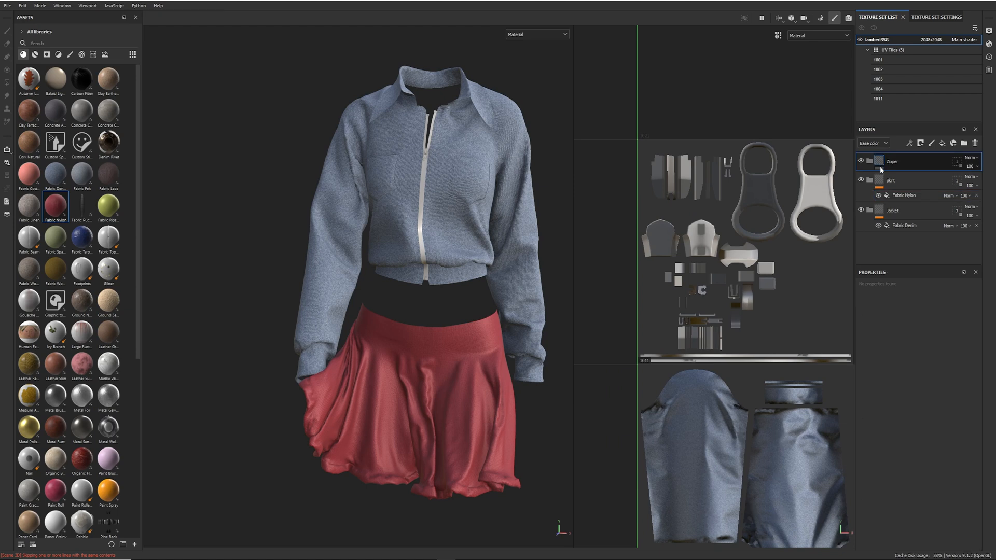
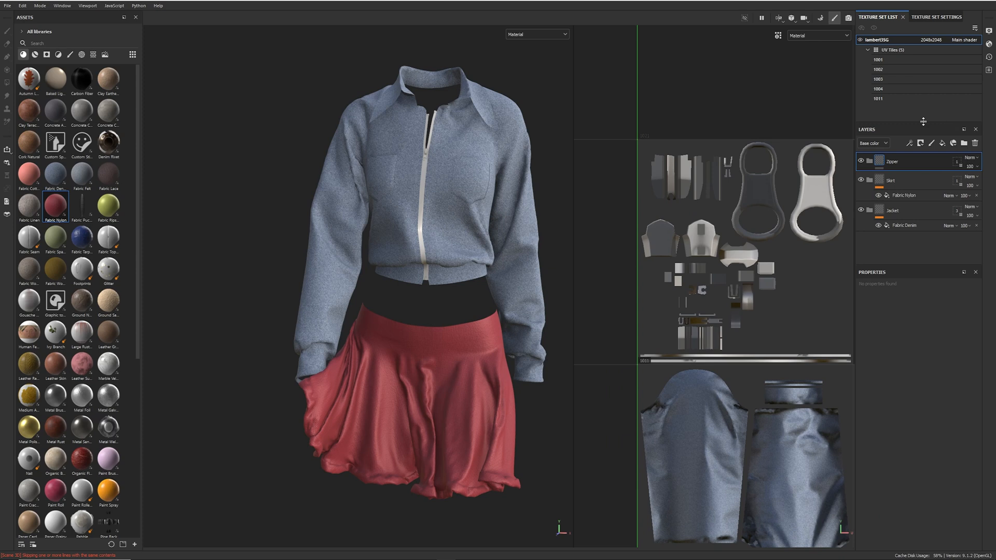
left_click(942, 143)
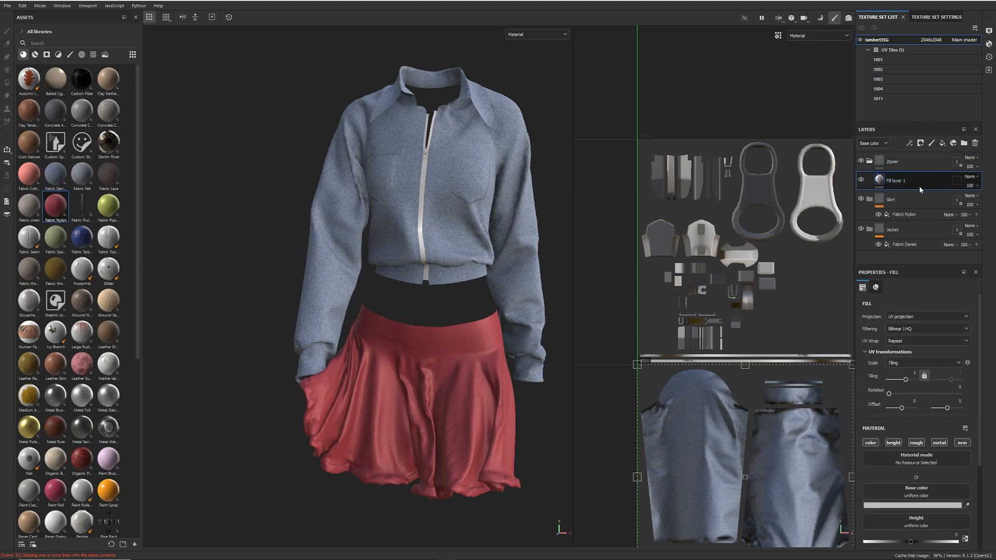
left_click(920, 143)
left_click(928, 155)
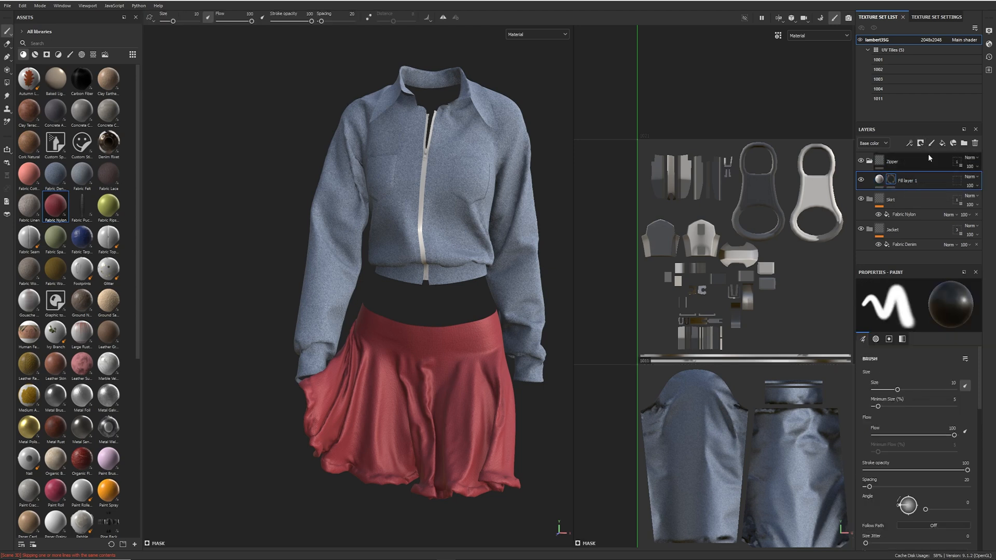
Switch to the Polygon Fill tool for the zipper fill layer's mask and set it to UV chunk fill mode
scroll(928, 456, "down", 10)
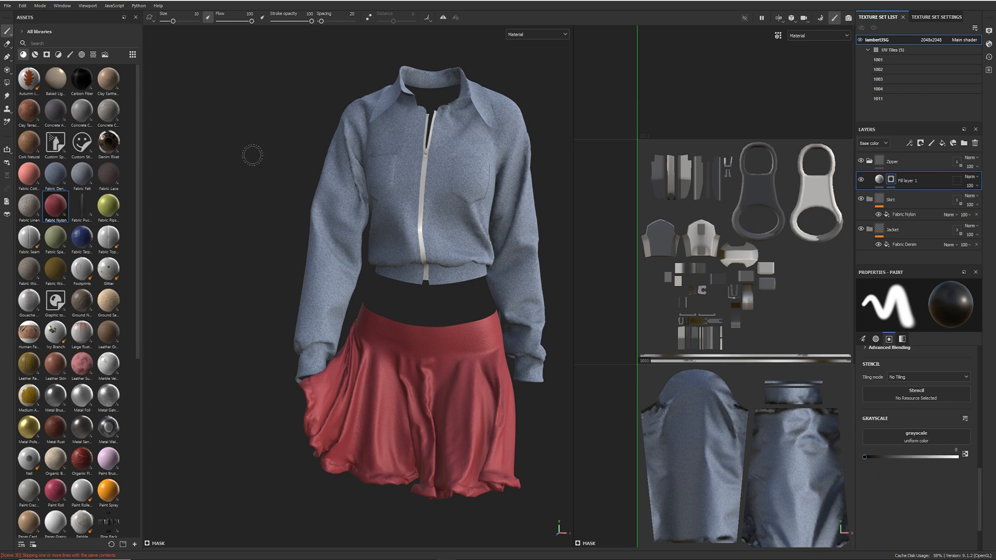
left_click(7, 83)
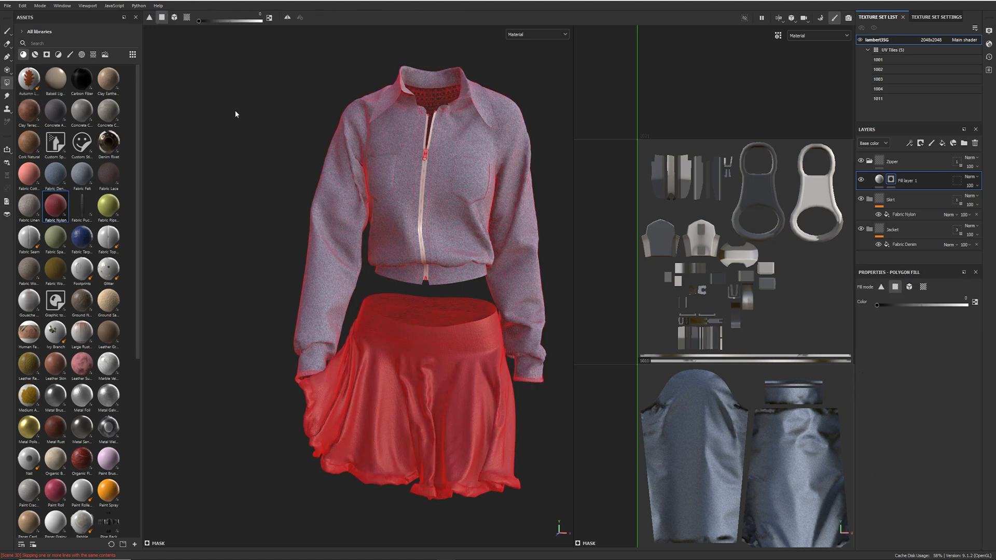
left_click(923, 287)
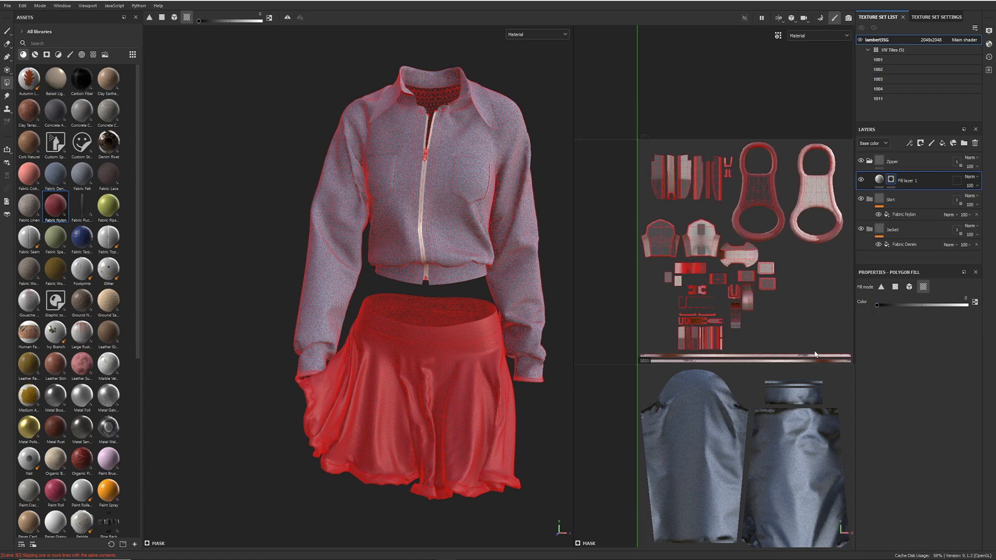
Set the zipper fill layer's base color to red FF0000 to check which zipper parts its mask covers
middle_click_drag(803, 349, 806, 291, "alt")
right_click_drag(530, 322, 662, 338, "alt")
middle_click_drag(482, 237, 528, 441, "alt")
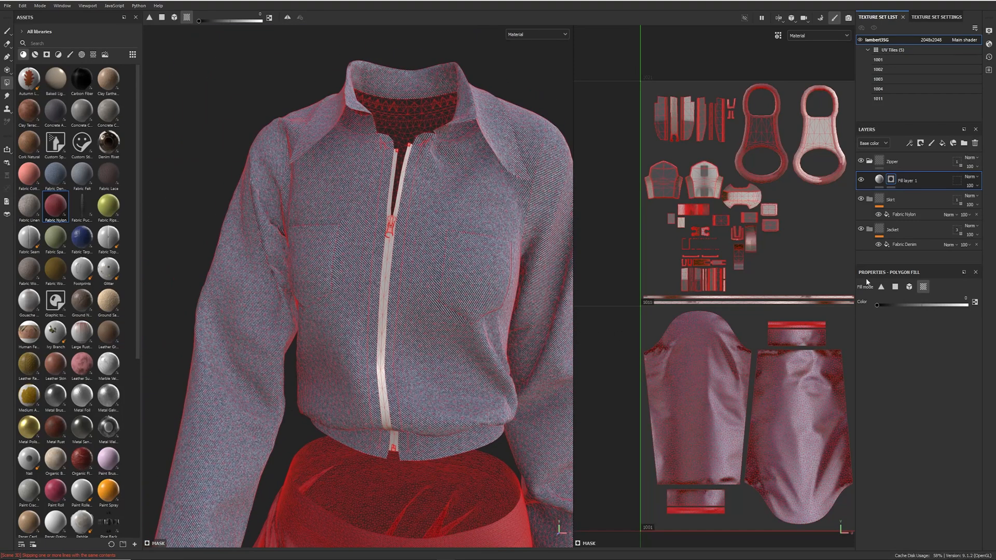
left_click(879, 180)
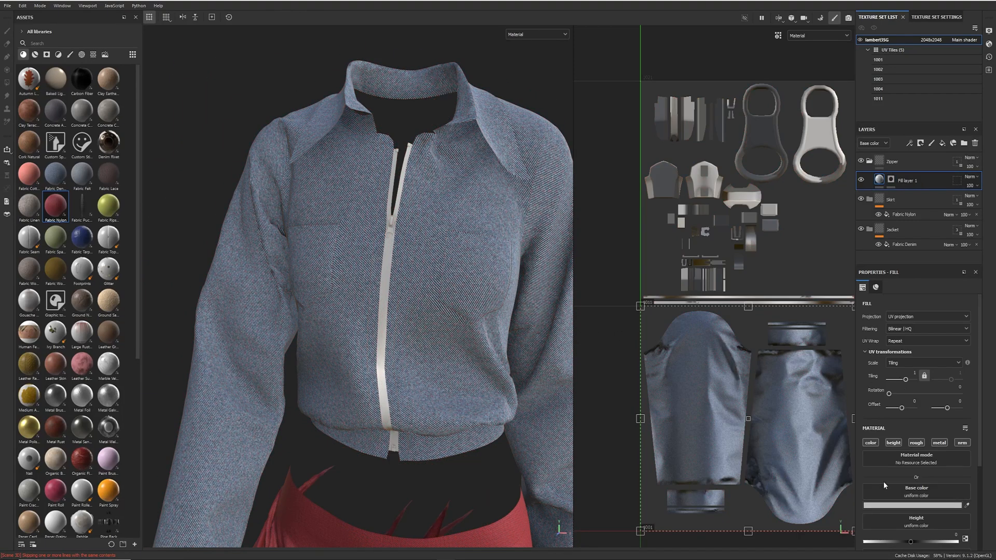
left_click(899, 506)
left_click(878, 428)
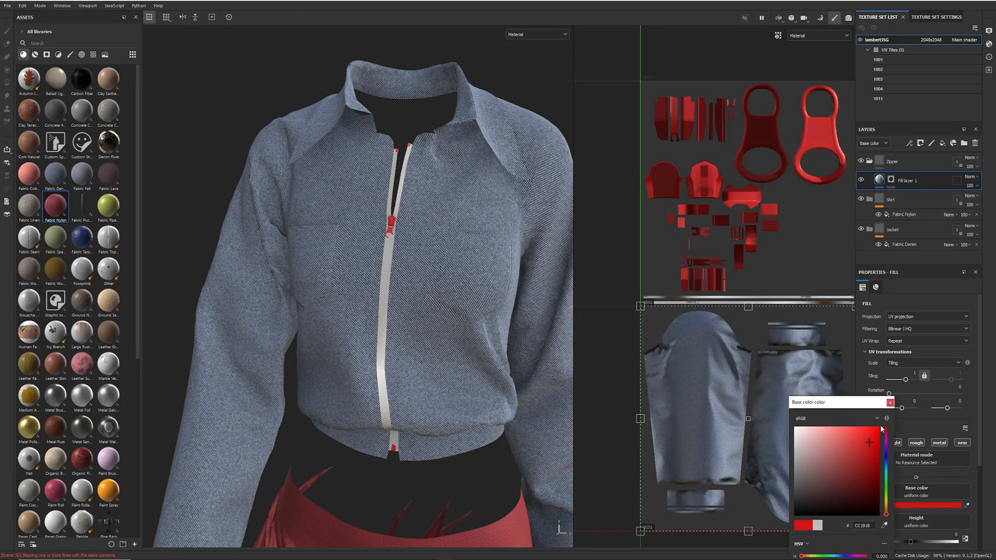
right_click_drag(406, 329, 448, 289, "alt")
left_click_drag(448, 289, 420, 211, "alt")
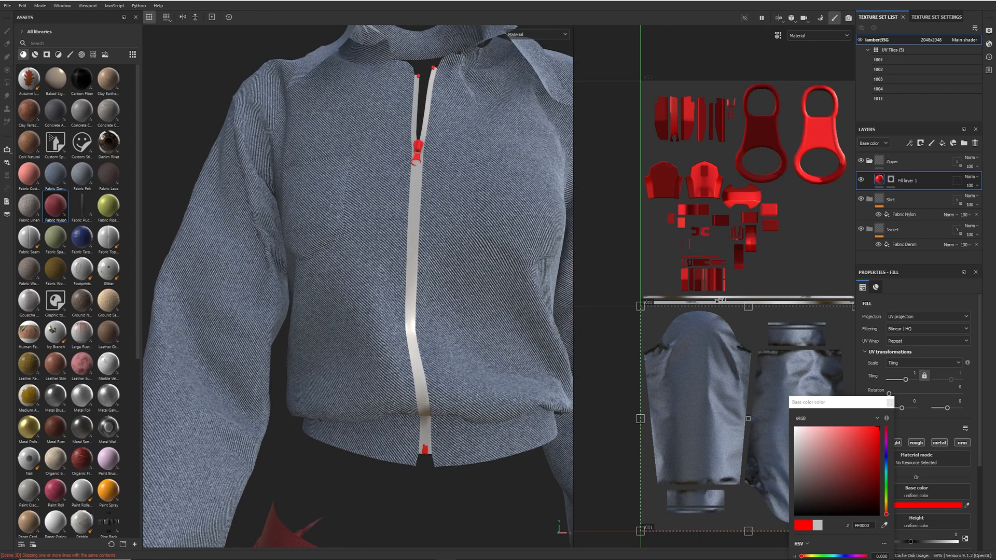
scroll(455, 262, "down", 3)
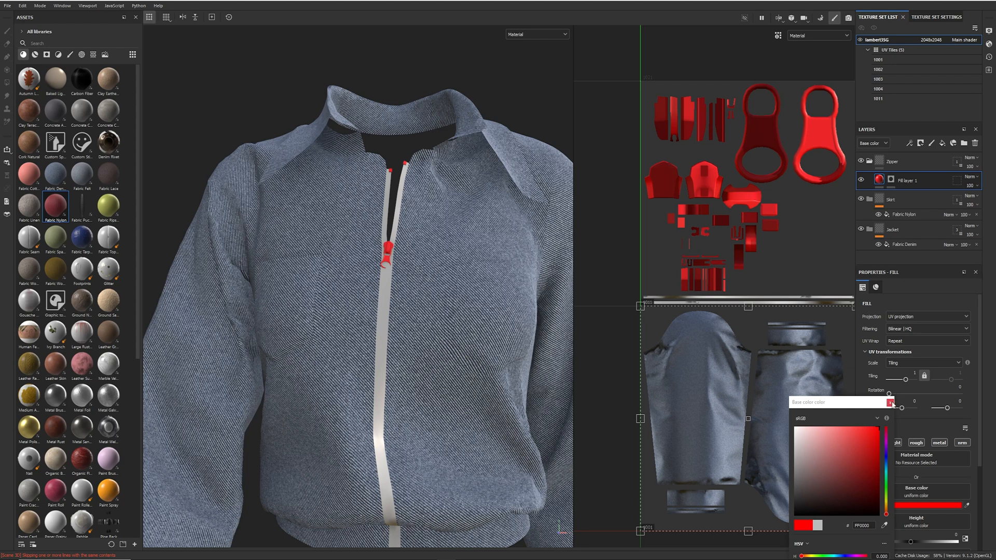
left_click(890, 403)
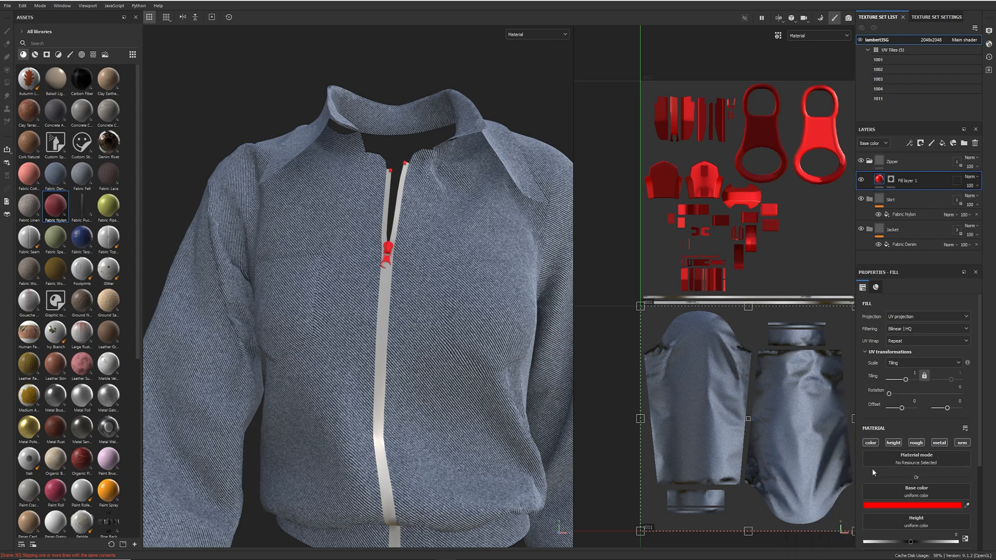
Set the zipper fill layer's base color to light gray A0A0A0 and raise its metallic to 1
left_click(916, 504)
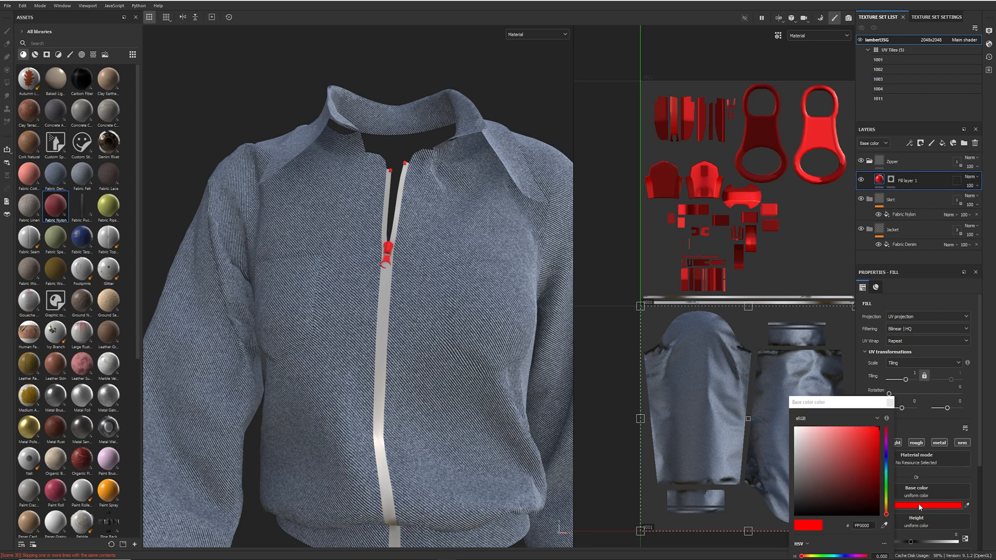
left_click(802, 434)
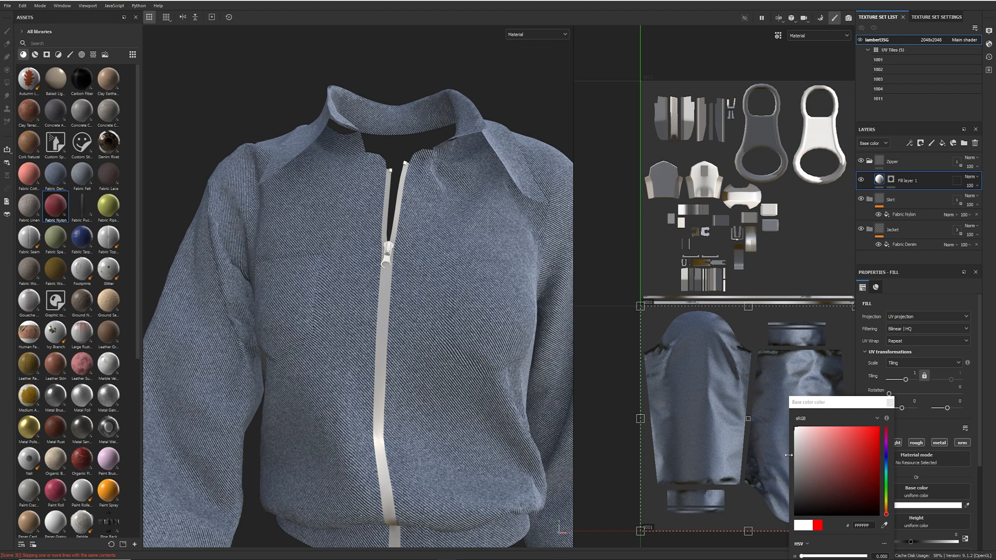
left_click(794, 458)
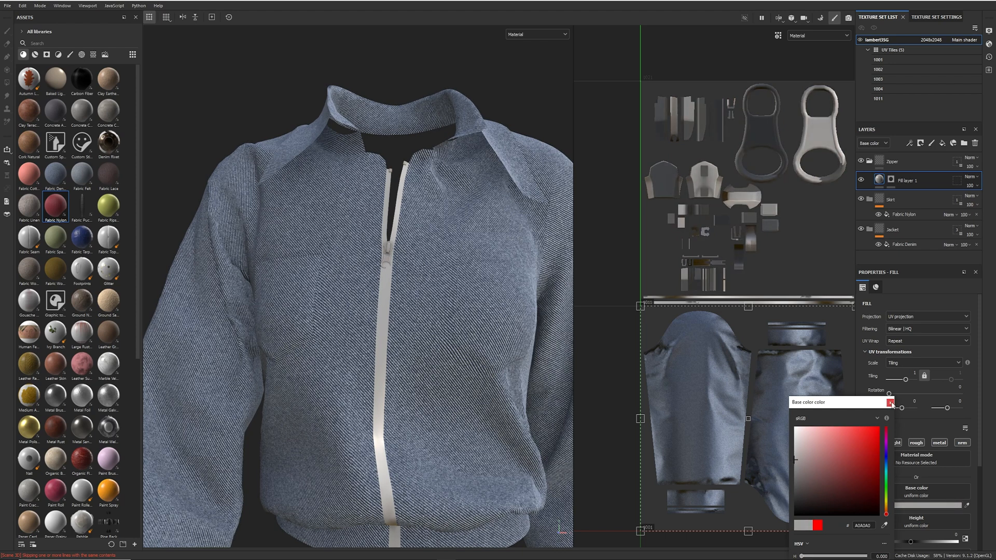
left_click(890, 402)
scroll(902, 443, "down", 3)
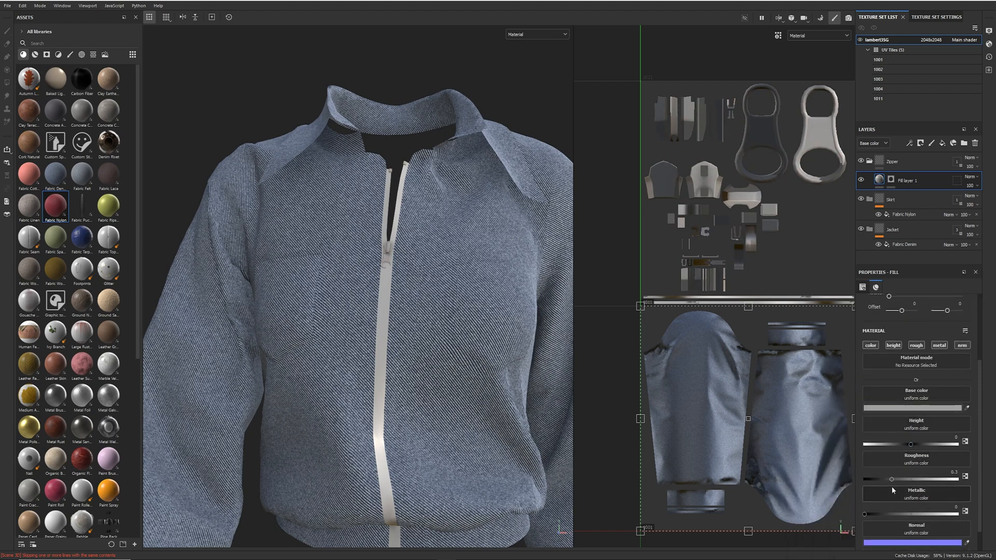
scroll(892, 495, "down", 1)
left_click_drag(866, 488, 972, 486)
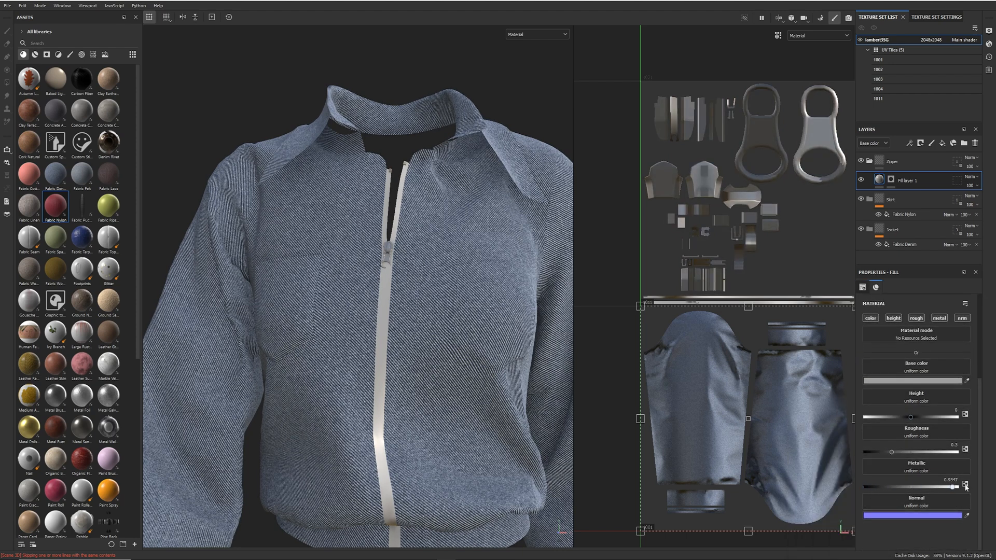
Lower the zipper fill's roughness to 0.2735 and darken its base color to gray 535353
right_click_drag(448, 235, 587, 307, "alt")
left_click_drag(441, 301, 594, 378, "alt")
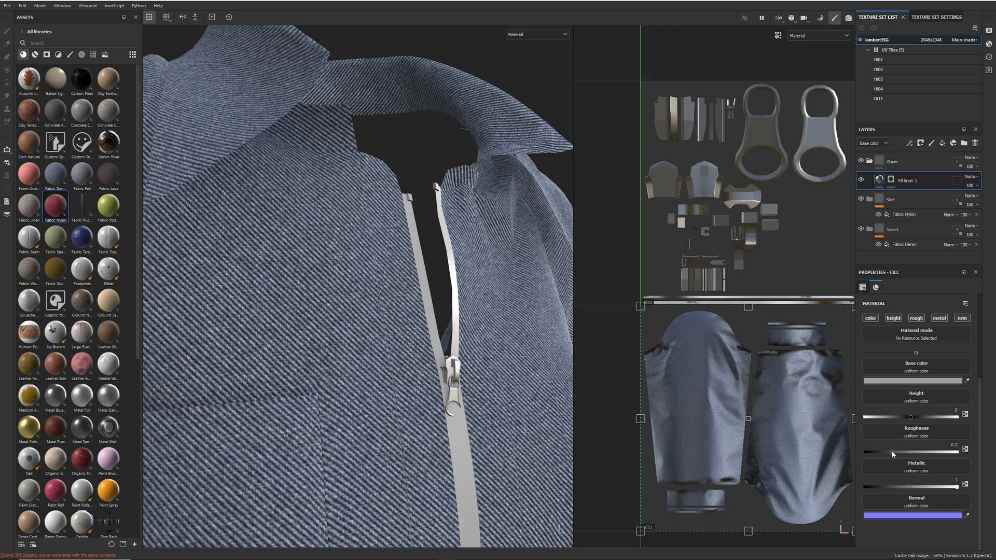
left_click_drag(892, 453, 889, 453)
scroll(918, 412, "up", 2)
left_click(900, 454)
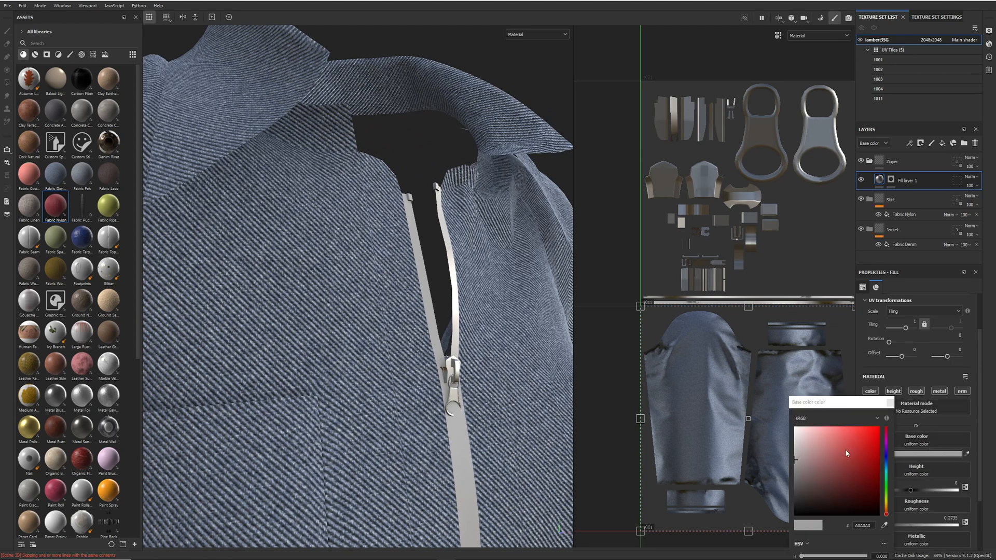
left_click_drag(798, 478, 791, 487)
left_click_drag(340, 469, 453, 247, "alt")
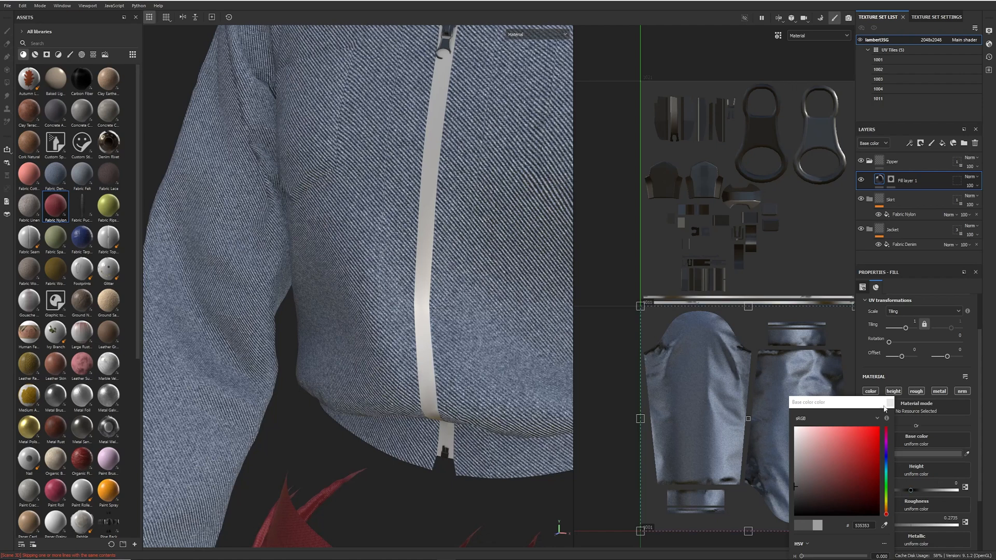
scroll(926, 501, "down", 3)
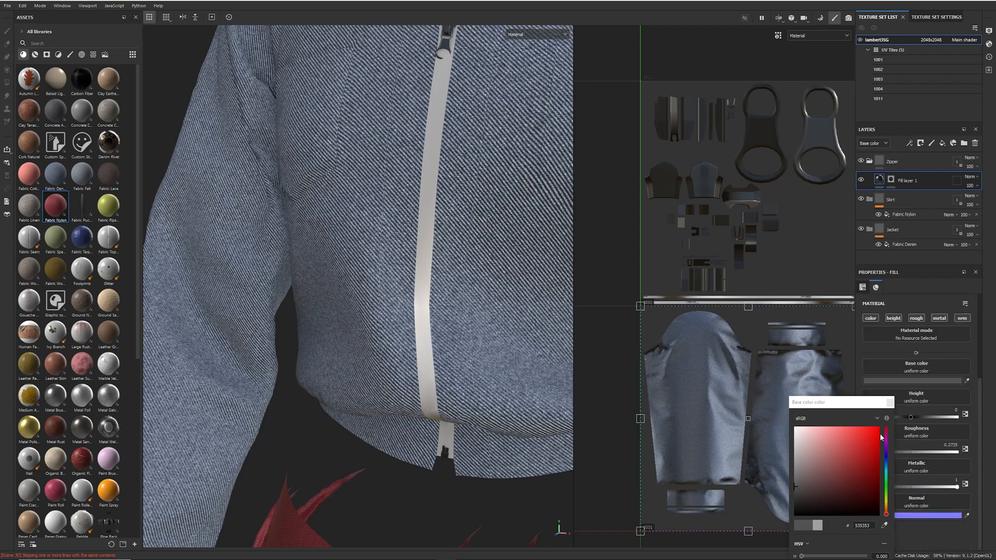
left_click(889, 402)
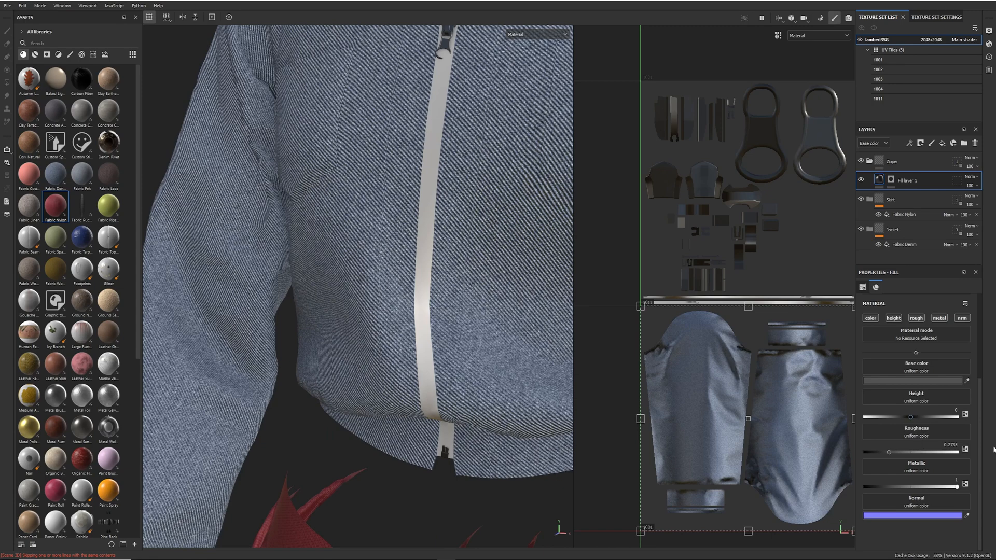
Try a lower roughness on the zipper fill, and set it to about 0.31 while viewing the slider up close
left_click_drag(889, 453, 875, 453)
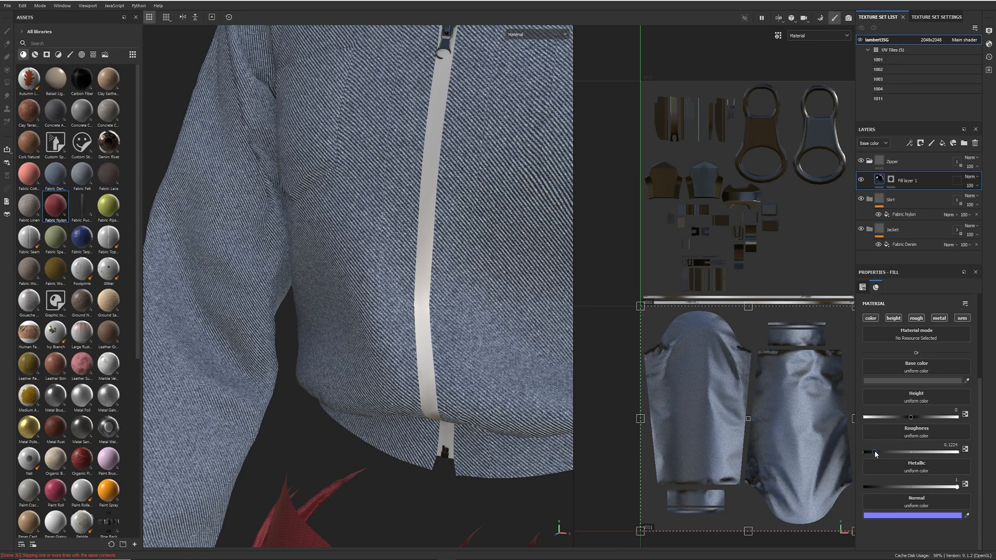
middle_click_drag(396, 120, 345, 339, "alt")
right_click_drag(345, 340, 430, 280, "alt")
left_click_drag(431, 280, 570, 280, "alt")
left_click(888, 452)
left_click_drag(891, 453, 892, 452)
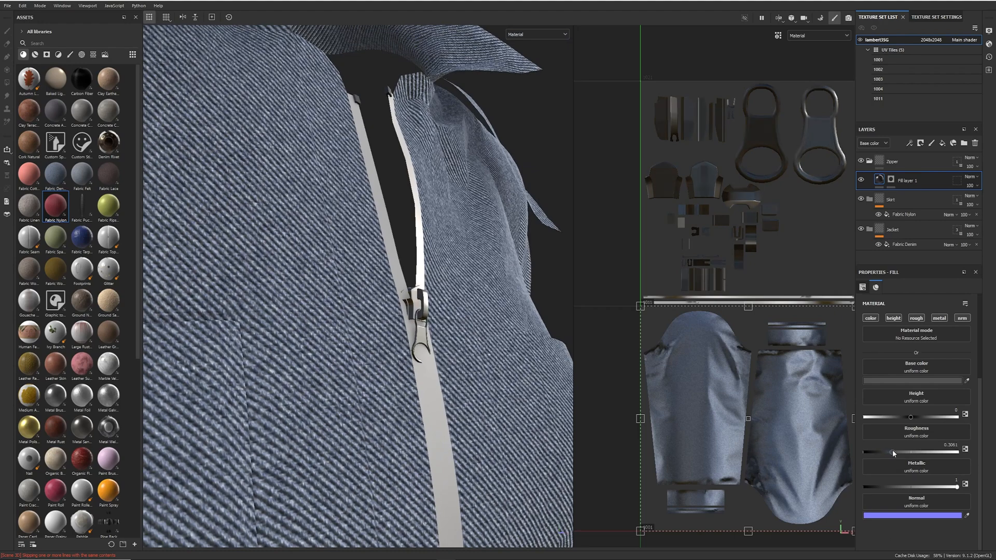
Rename the zipper fill layer to "Zipper Metal"
right_click_drag(444, 254, 177, 292, "alt")
left_click_drag(539, 285, 437, 351, "alt")
middle_click_drag(467, 498, 429, 296, "alt")
middle_click_drag(464, 402, 441, 314, "alt")
scroll(440, 314, "down", 6)
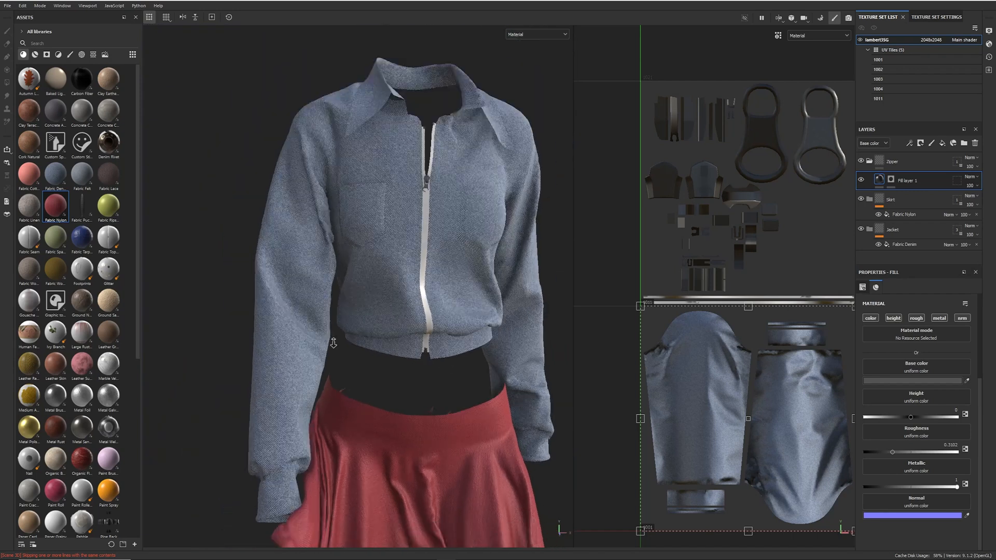
scroll(430, 345, "up", 1)
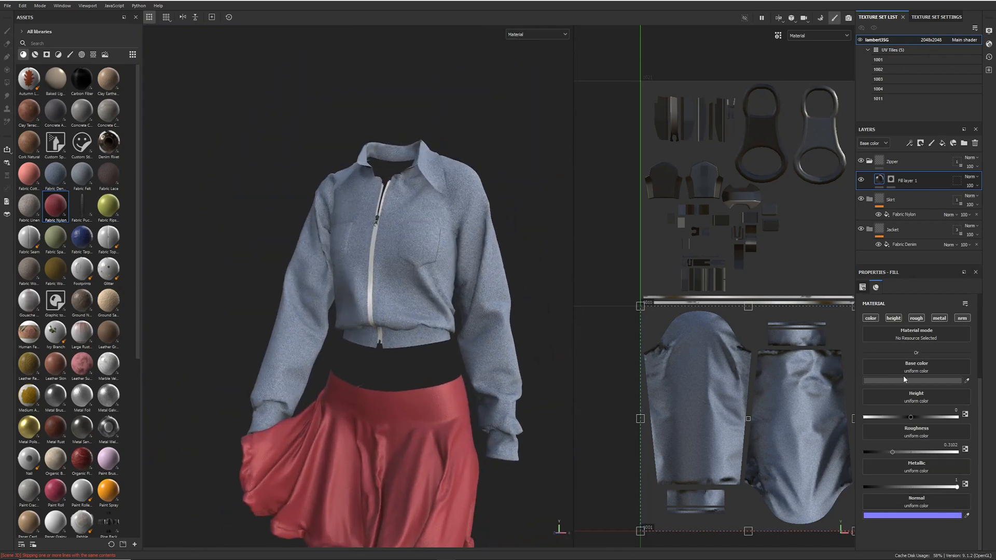
double_click(906, 181)
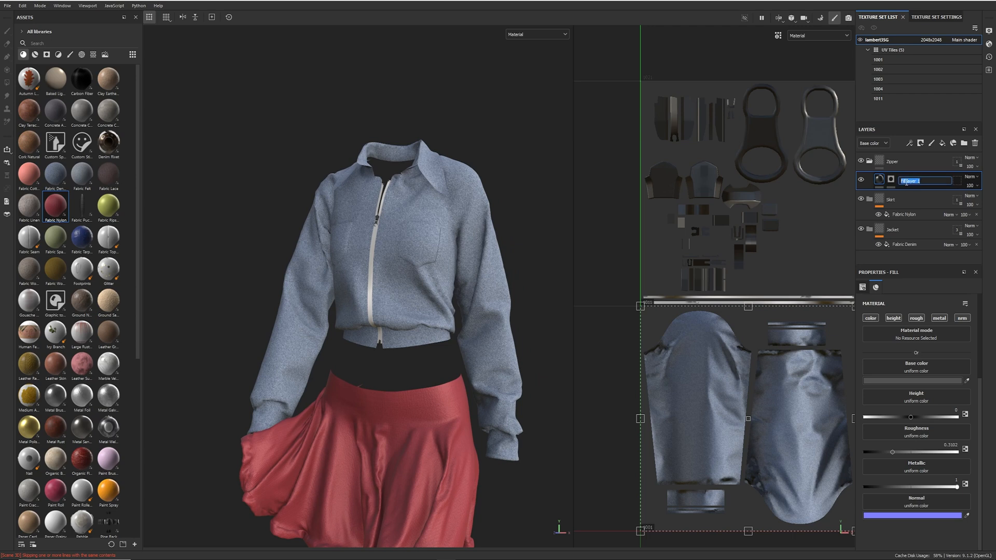
type("Zipper Metal")
key("Return")
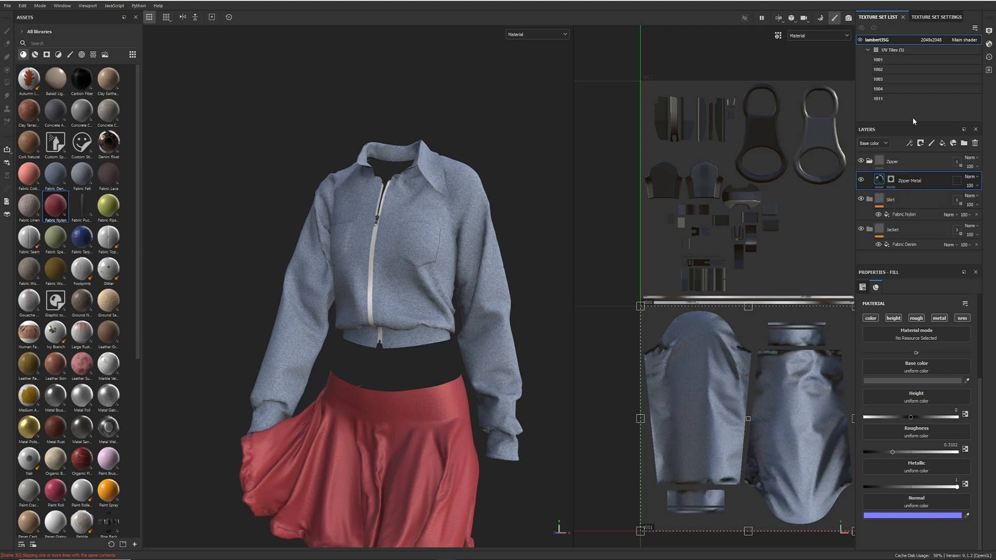
Add another fill layer above Zipper Metal with a black mask, and reveal it on the zipper tape using Polygon Fill
left_click(942, 143)
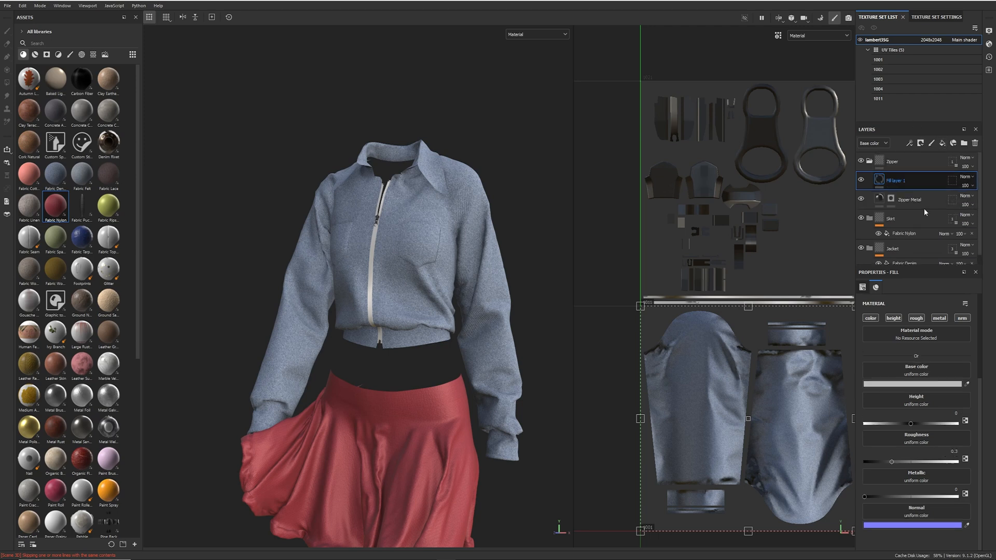
right_click(879, 182)
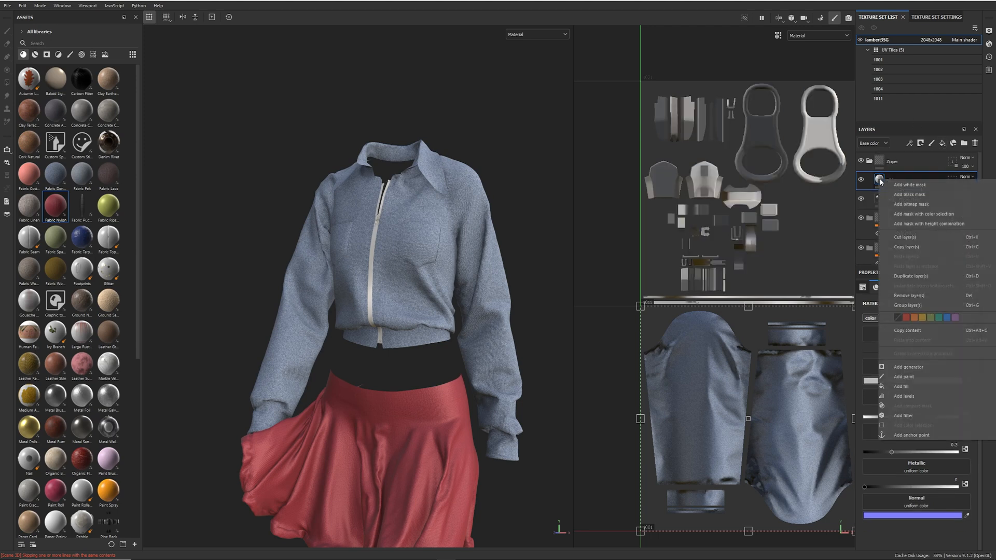
left_click(899, 195)
key("4")
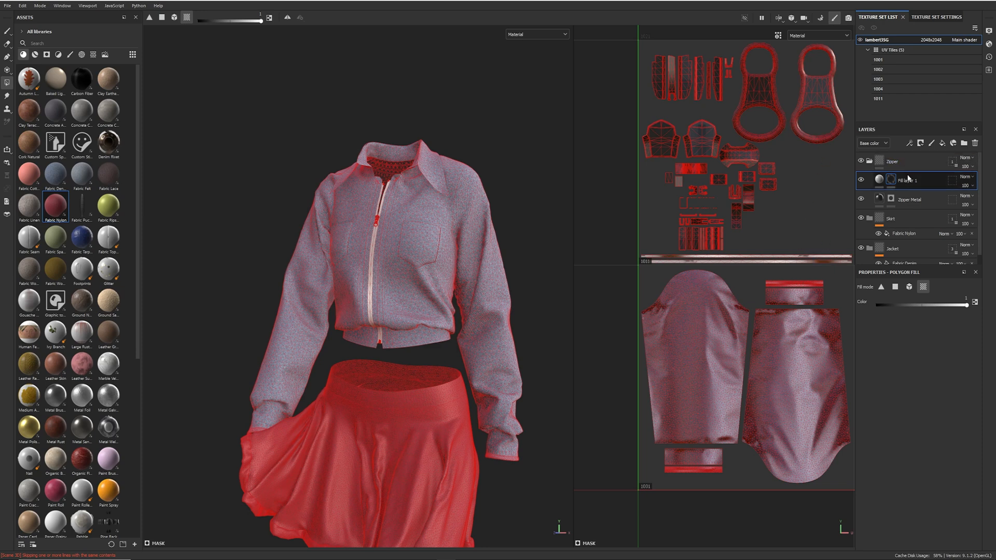
Color the new fill layer red to check that its mask covers the zipper tape
left_click(879, 179)
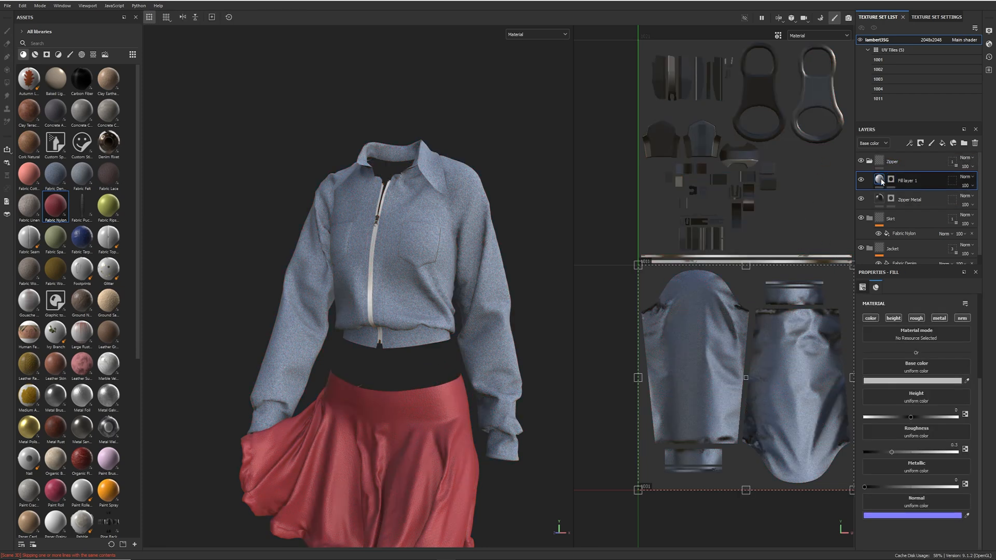
left_click(912, 380)
left_click(875, 430)
scroll(333, 326, "up", 10)
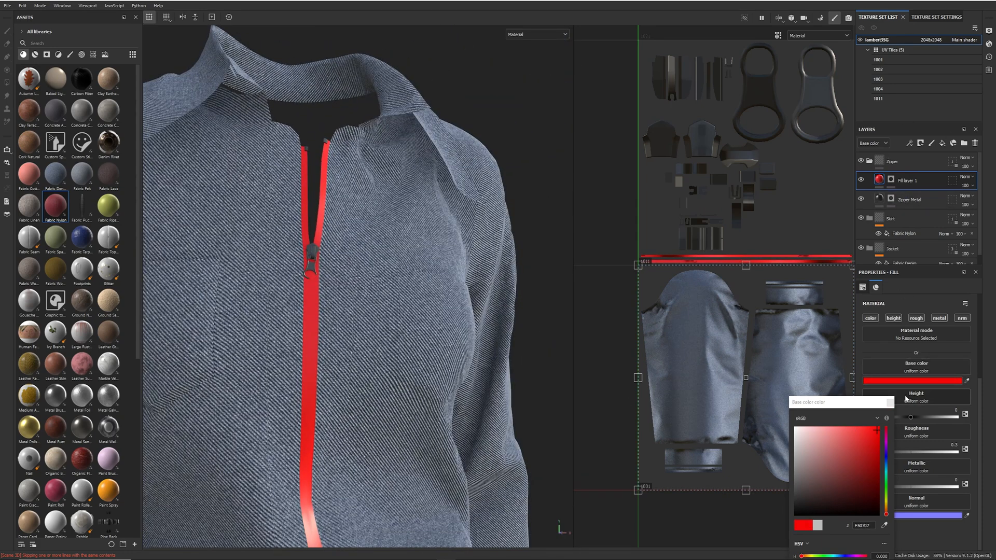
Sample the jacket's denim blue as the zipper tape's base color and darken it to navy 111A29
left_click(884, 525)
left_click(719, 376)
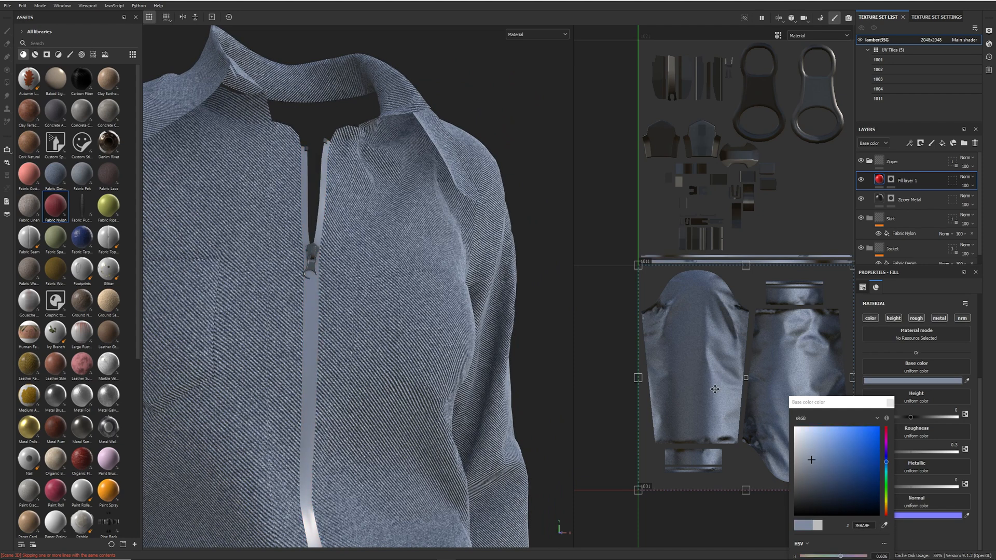
left_click_drag(805, 469, 794, 503)
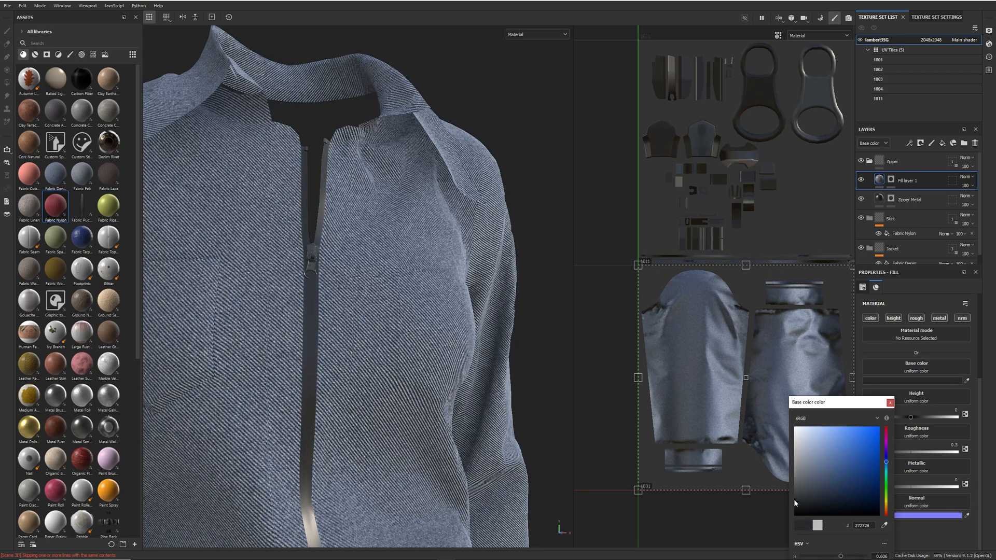
scroll(440, 262, "down", 5)
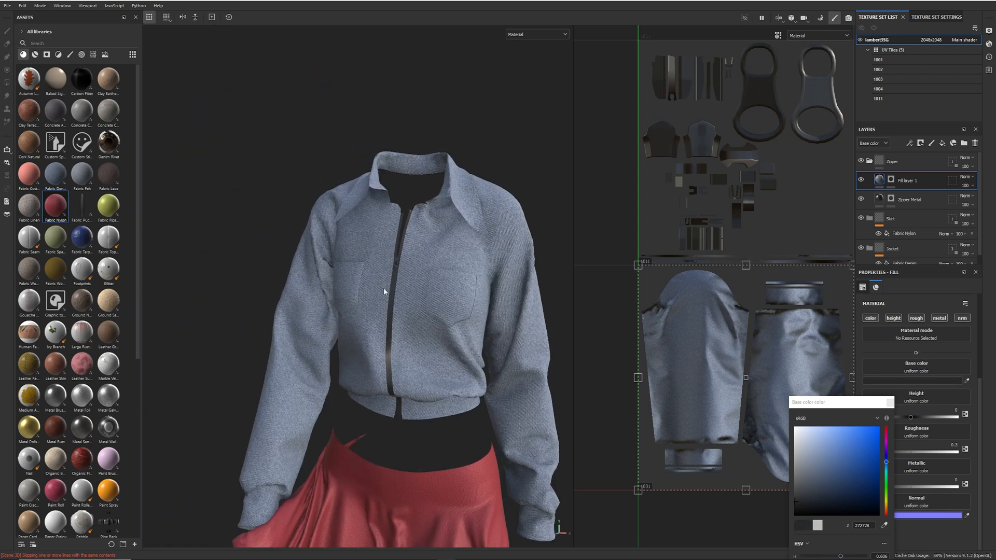
scroll(384, 292, "up", 2)
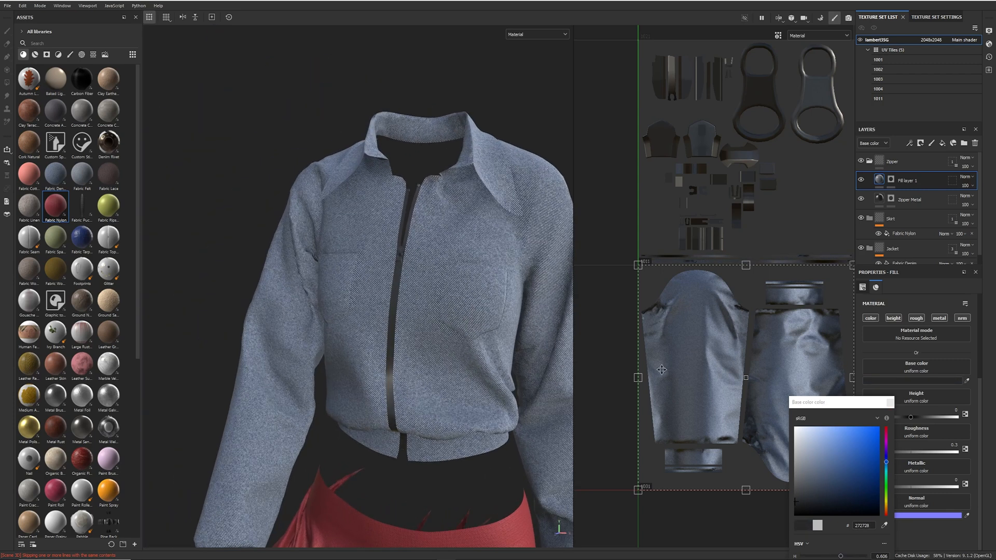
left_click(802, 502)
left_click_drag(813, 504, 841, 501)
Examine the zipper tape color against the jacket and the whole outfit from the front and back
right_click_drag(534, 295, 316, 273, "alt")
mouse_move(316, 274)
left_mouse_down("alt")
mouse_move(482, 275)
mouse_move(305, 284)
left_mouse_up("alt")
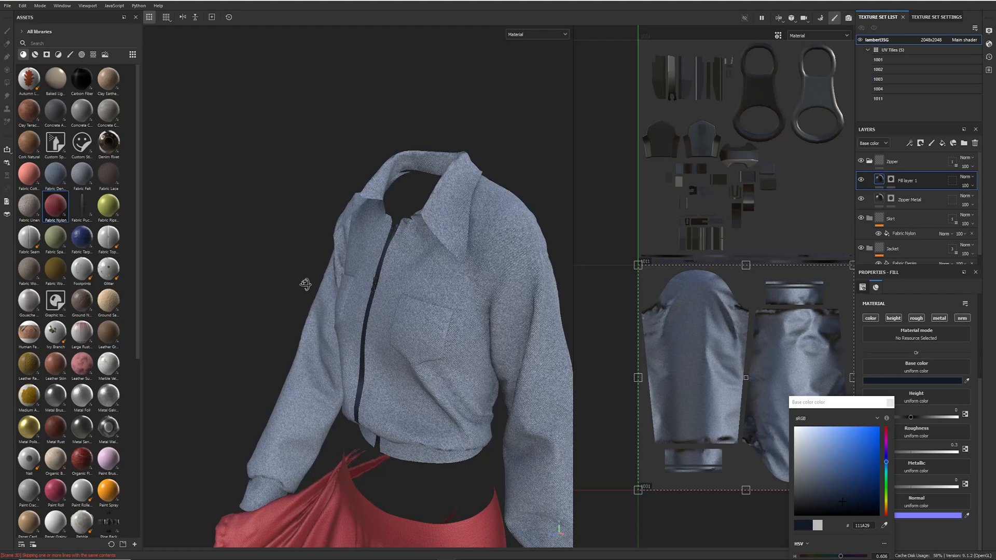
left_click_drag(492, 230, 382, 252, "alt")
scroll(338, 222, "down", 3)
scroll(397, 114, "up", 3)
scroll(403, 231, "down", 3)
left_click_drag(481, 238, 549, 222, "alt")
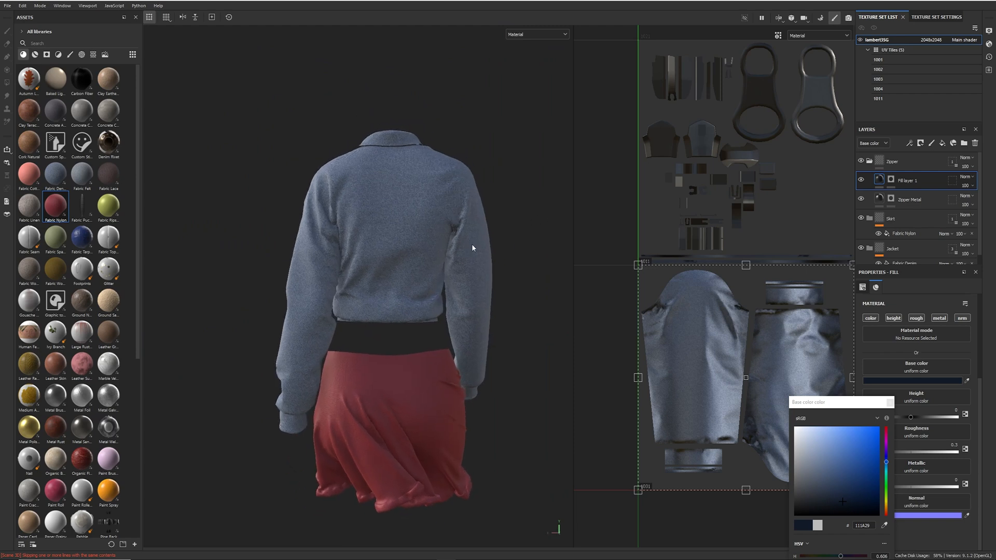
left_click_drag(480, 266, 508, 236, "alt")
scroll(493, 293, "up", 6)
scroll(508, 236, "down", 3)
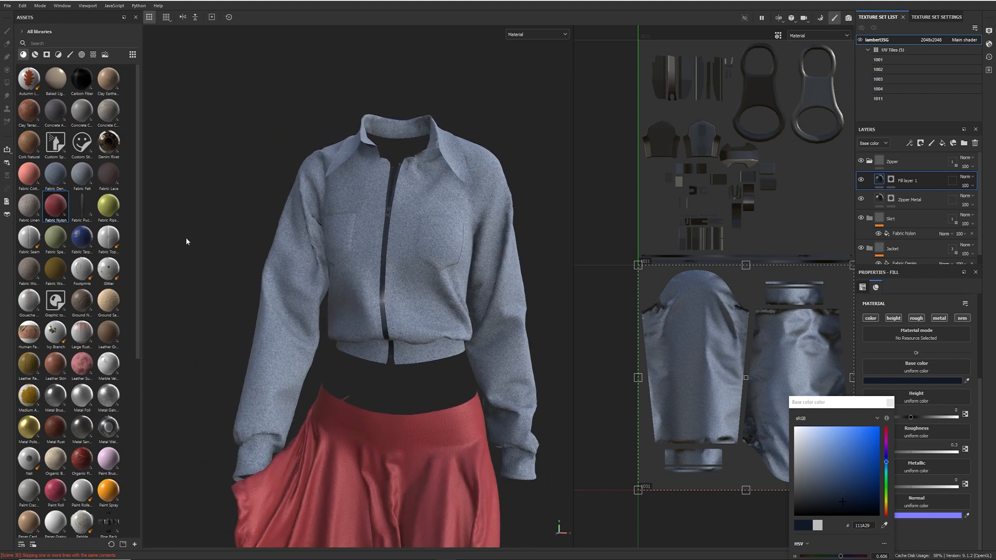
Browse the material and alpha libraries for assets to use on the outfit
scroll(69, 171, "down", 5)
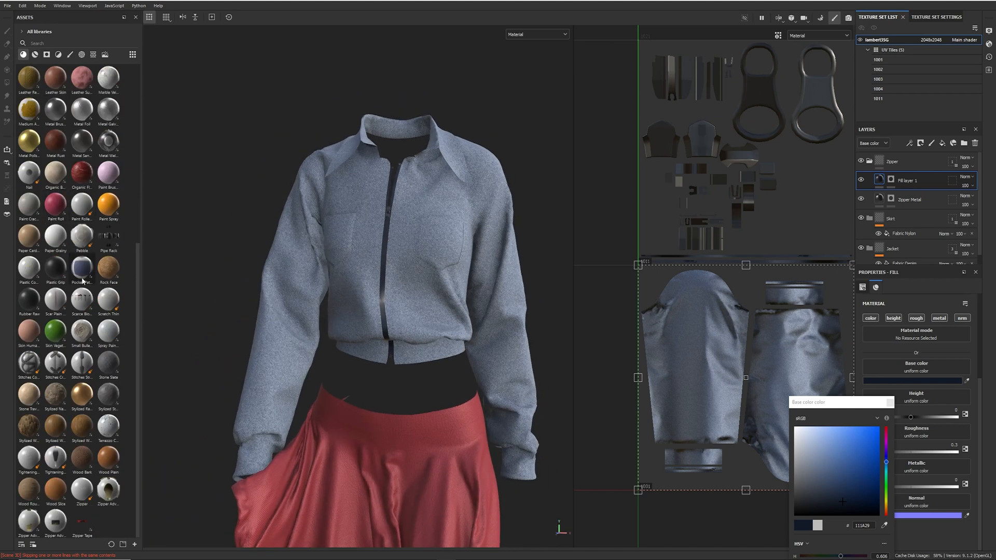
left_click_drag(455, 267, 460, 263, "alt")
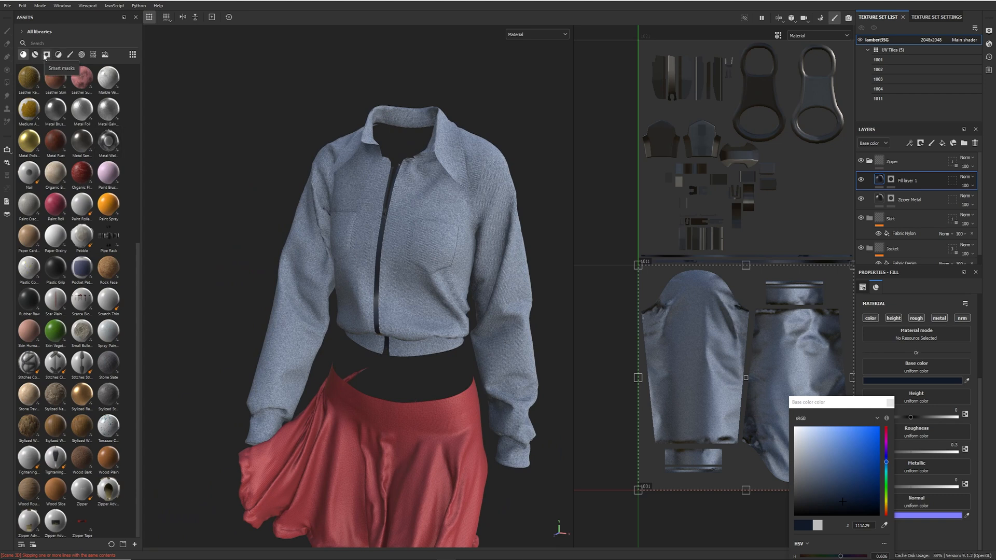
left_click(81, 54)
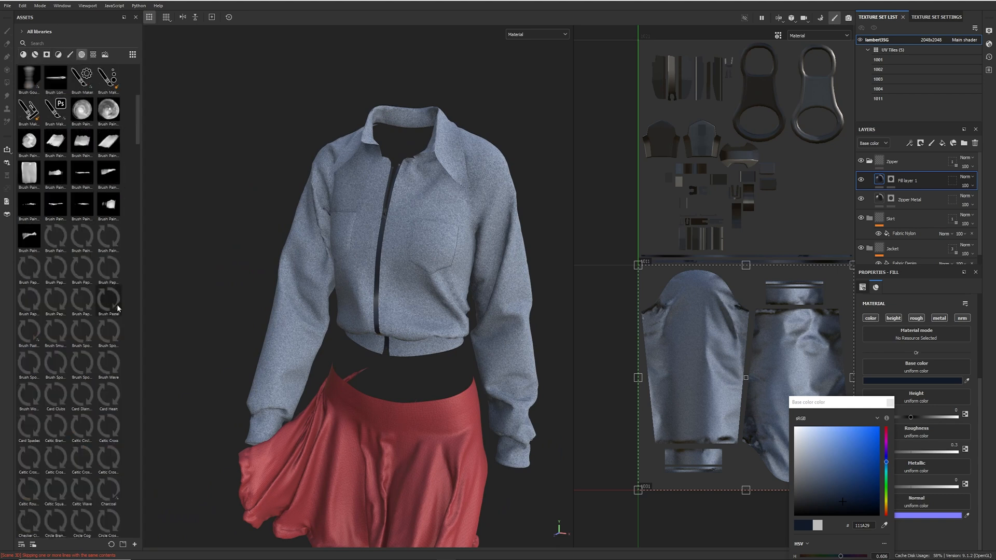
scroll(102, 298, "down", 5)
scroll(90, 411, "down", 15)
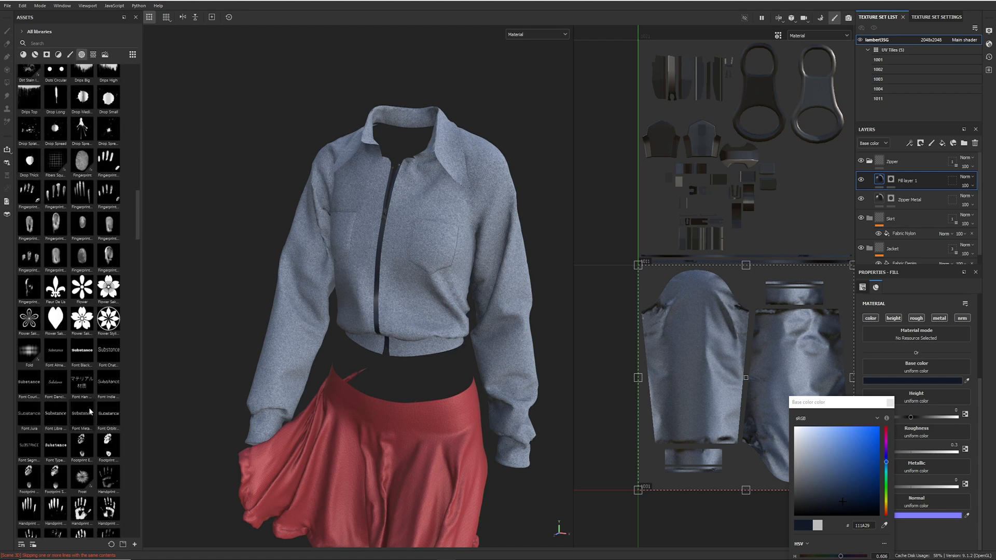
scroll(90, 411, "down", 12)
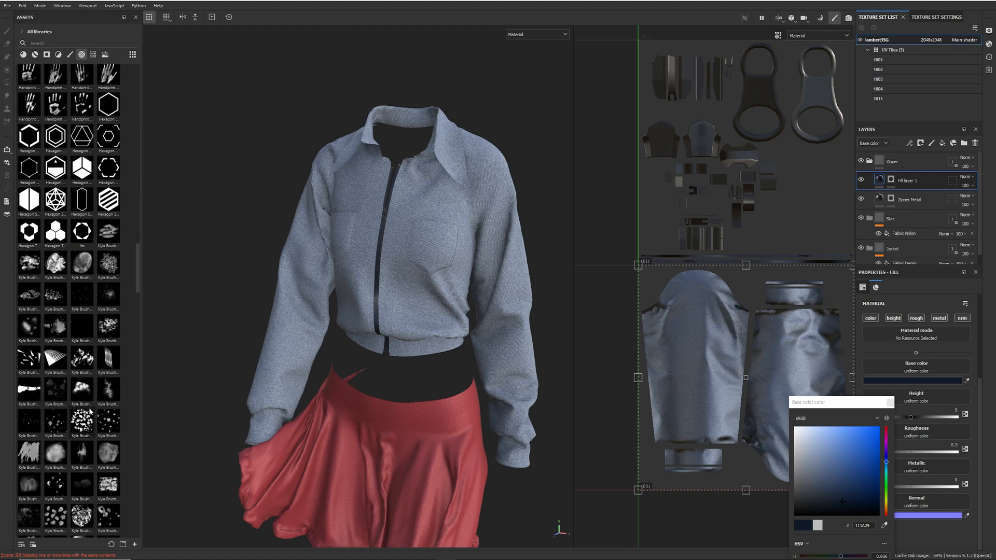
scroll(90, 410, "down", 12)
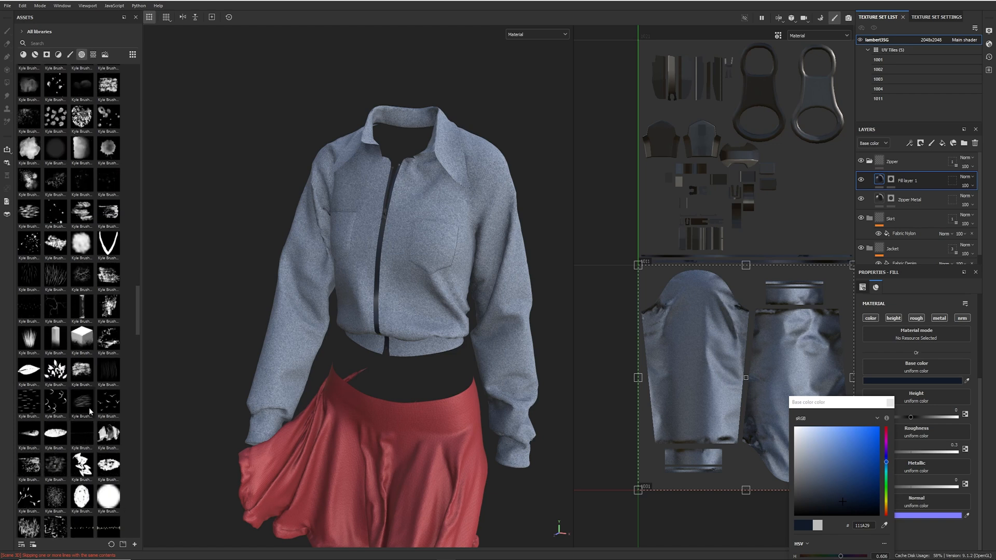
scroll(89, 411, "down", 15)
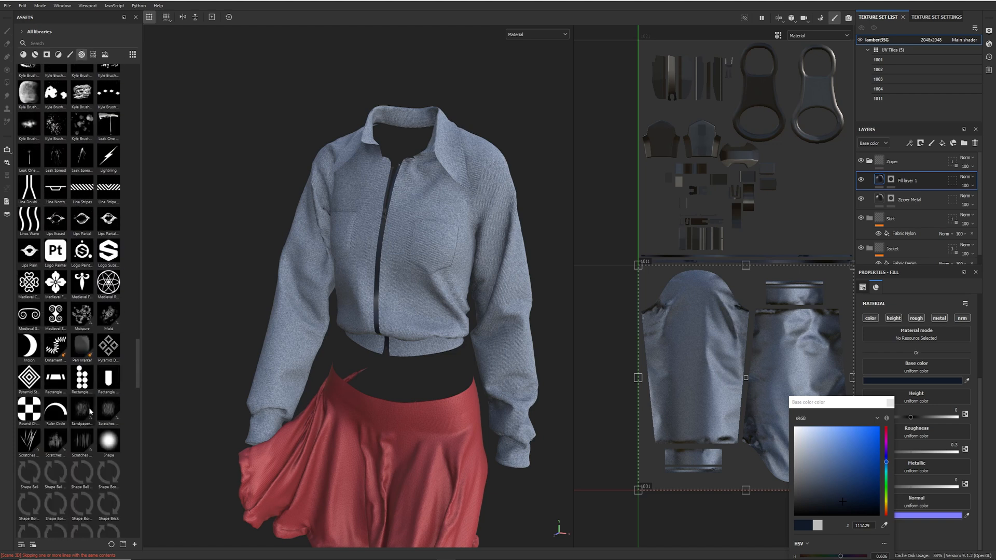
scroll(89, 411, "down", 6)
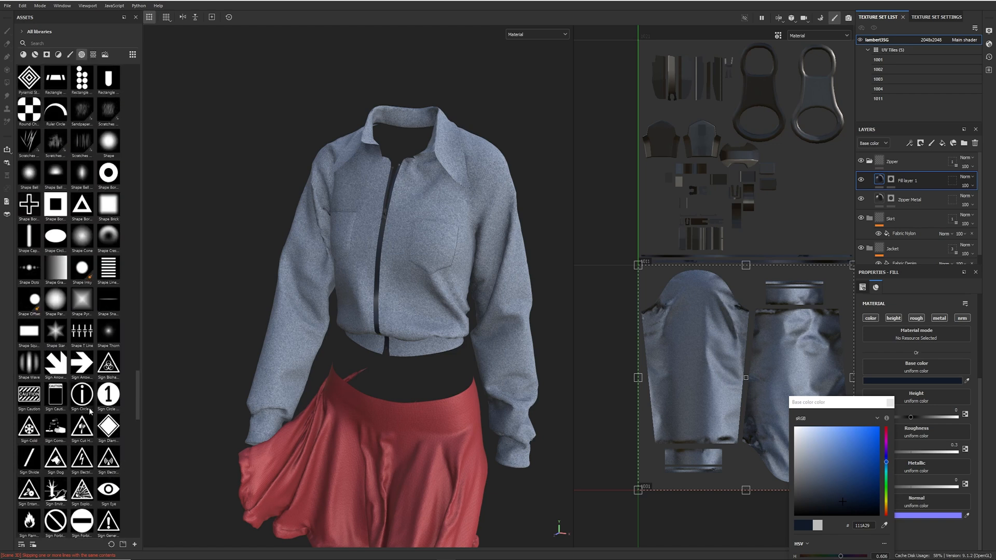
scroll(89, 411, "down", 6)
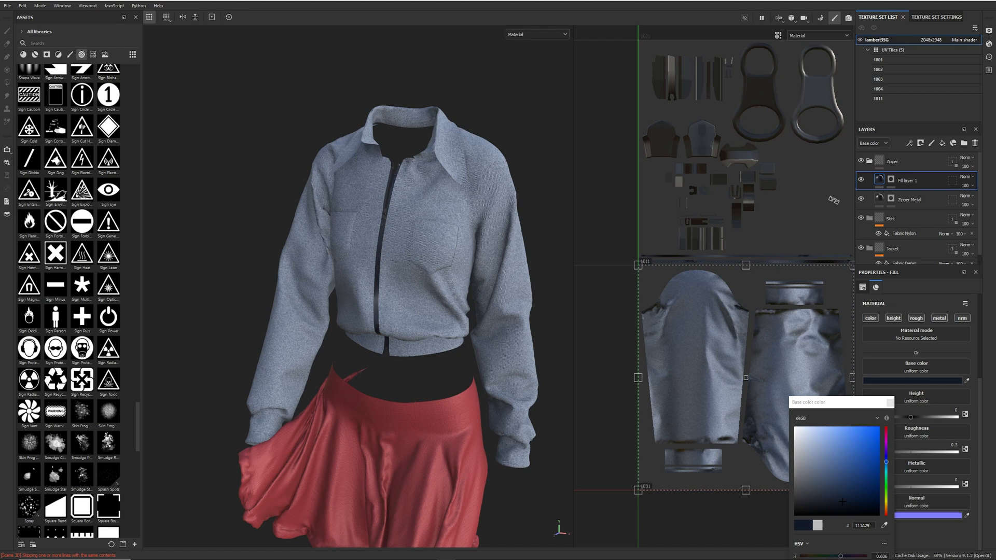
Add a new fill layer inside the Jacket folder
scroll(886, 249, "down", 1)
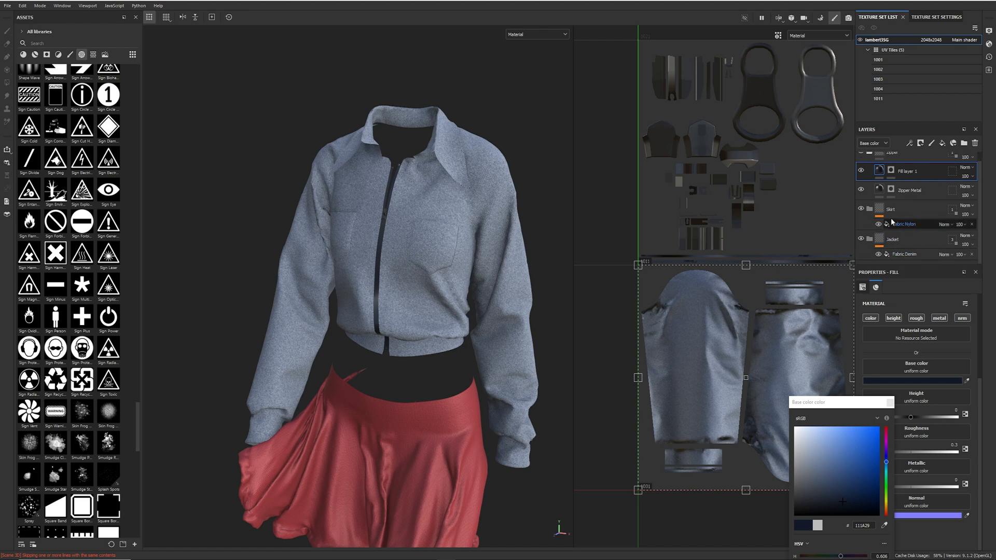
left_click(916, 241)
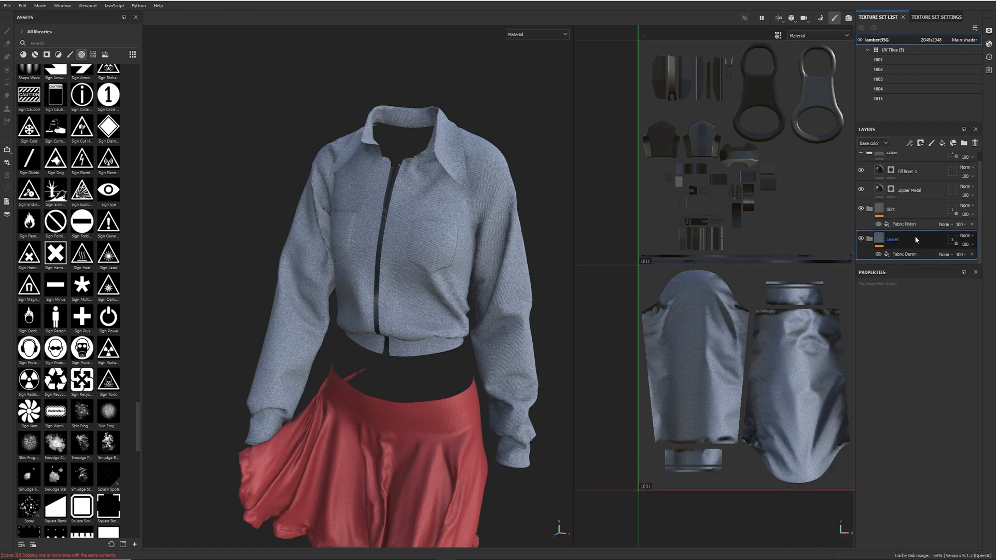
left_click(941, 146)
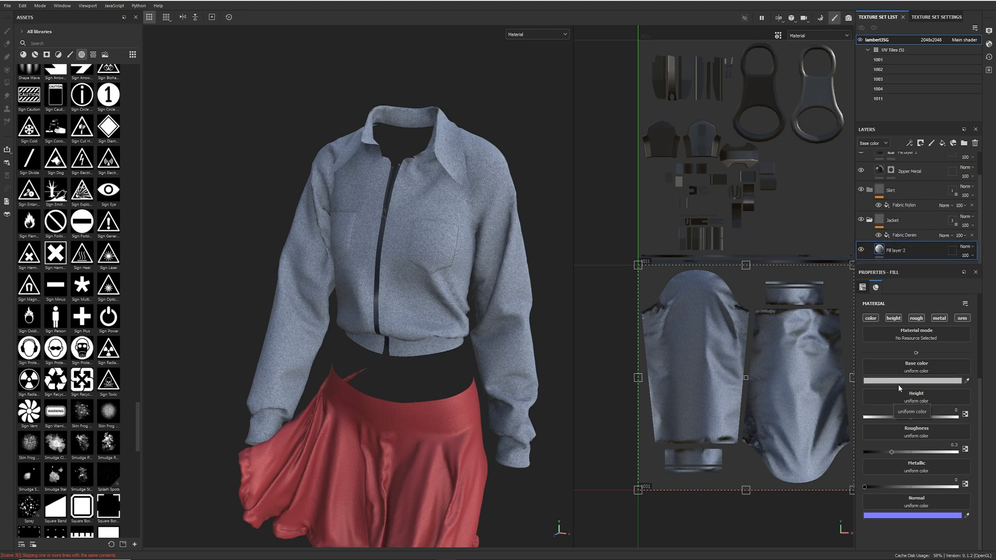
Compare the fabric previews in the material library and select Fabric Wool Jersey
left_click(23, 54)
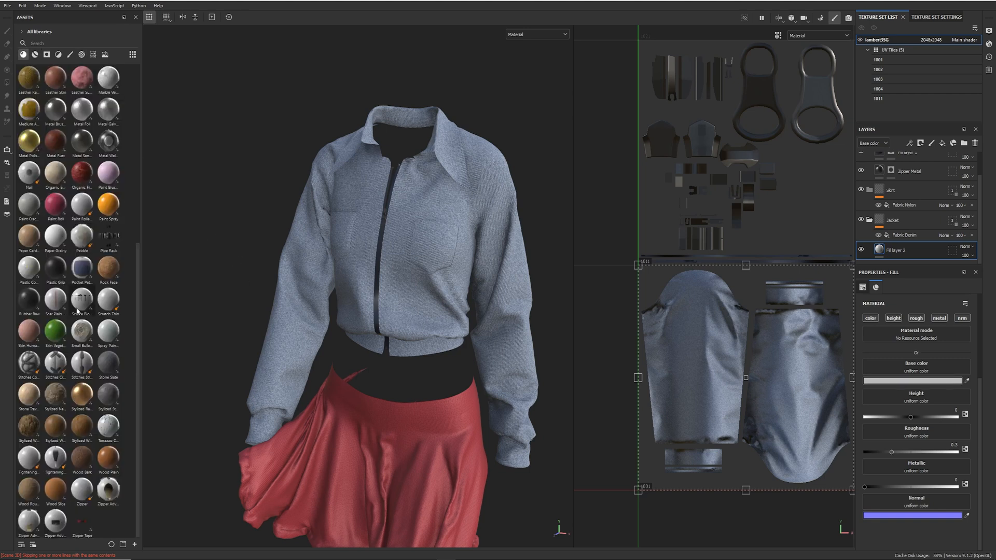
scroll(73, 194, "up", 3)
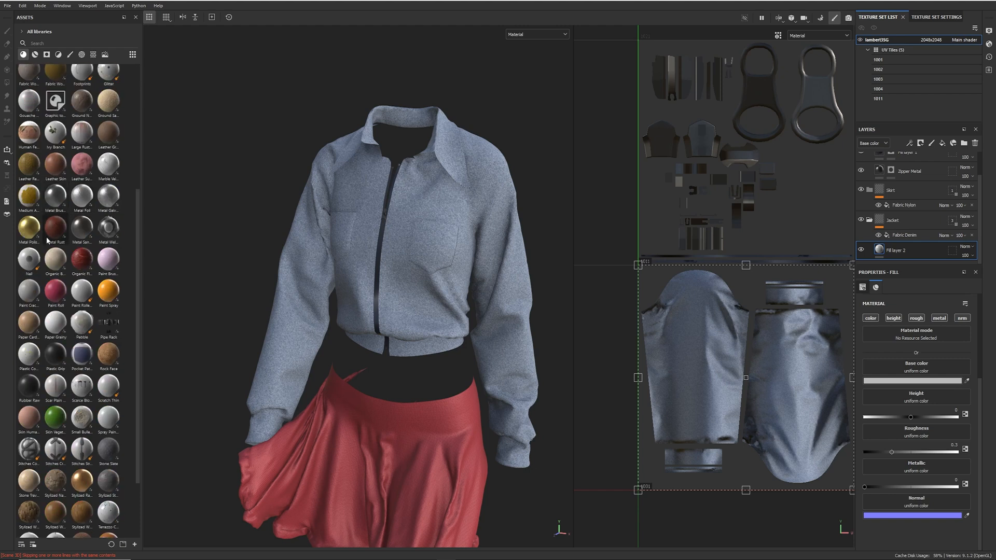
scroll(39, 161, "up", 3)
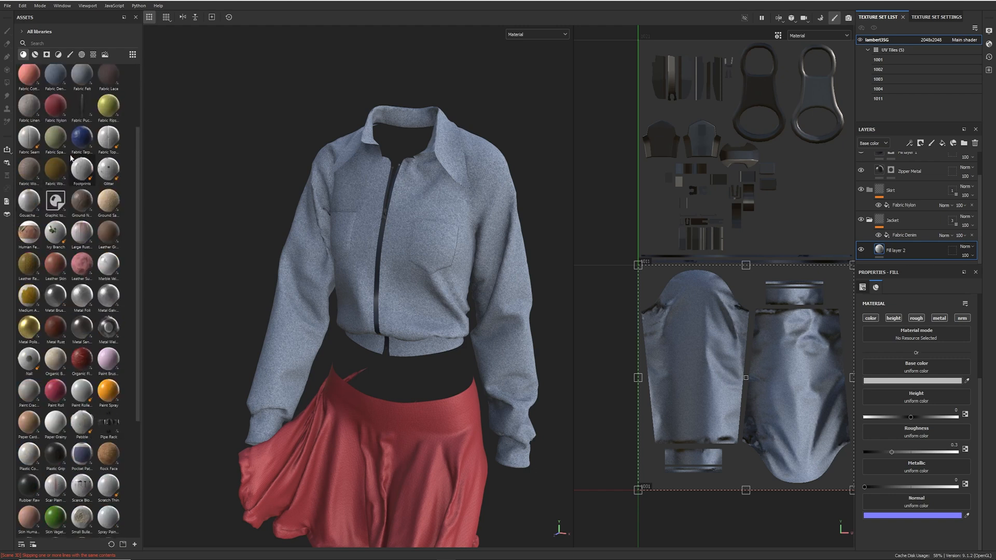
mouse_move(29, 106)
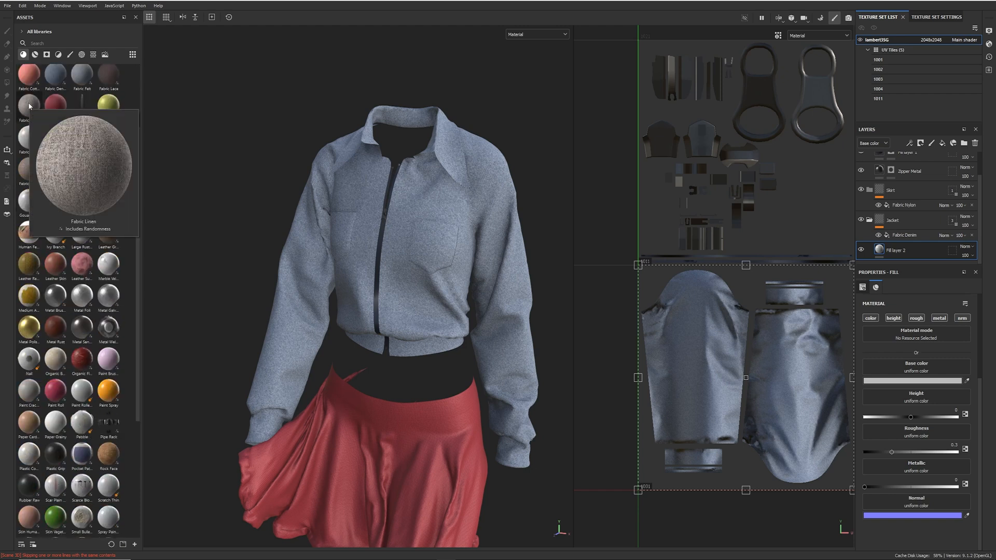
mouse_move(26, 178)
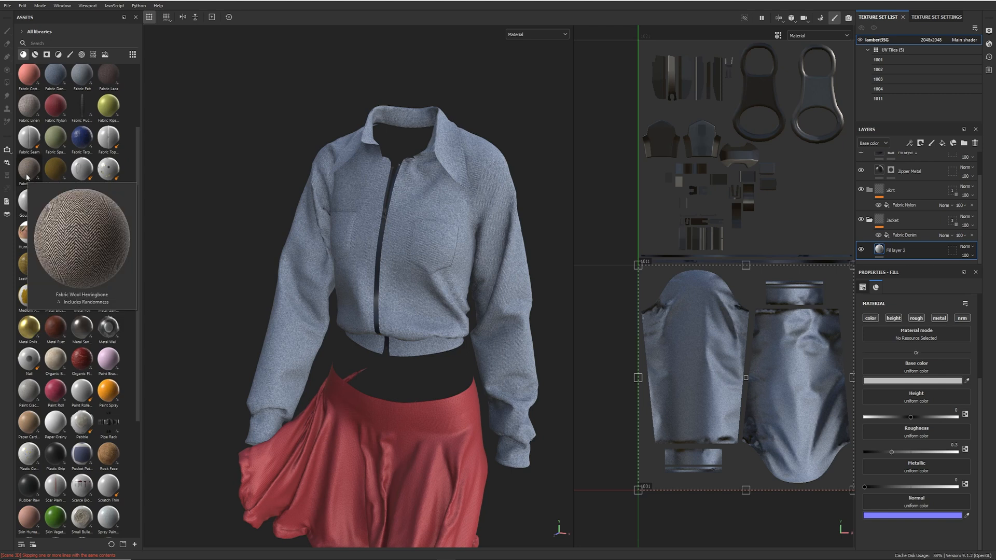
mouse_move(60, 173)
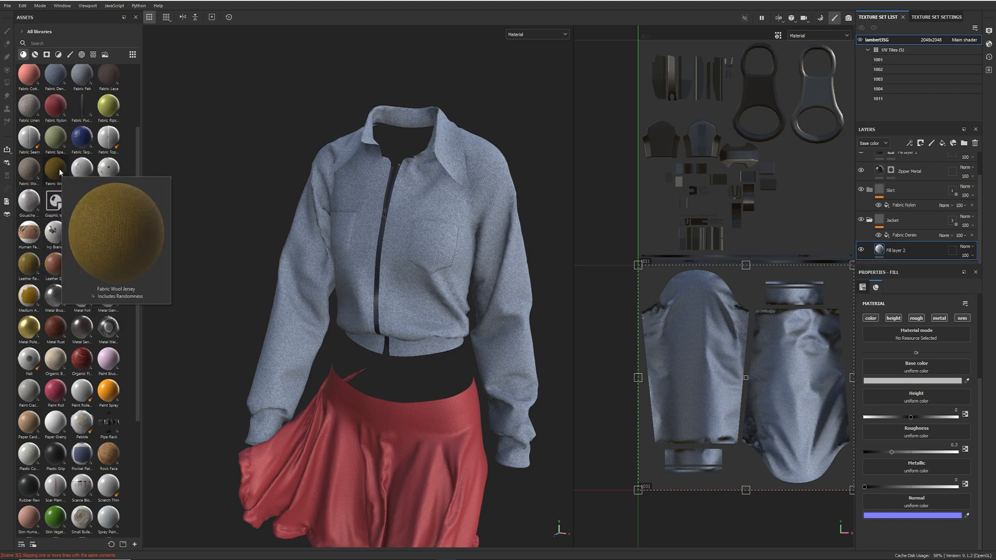
left_click(56, 171)
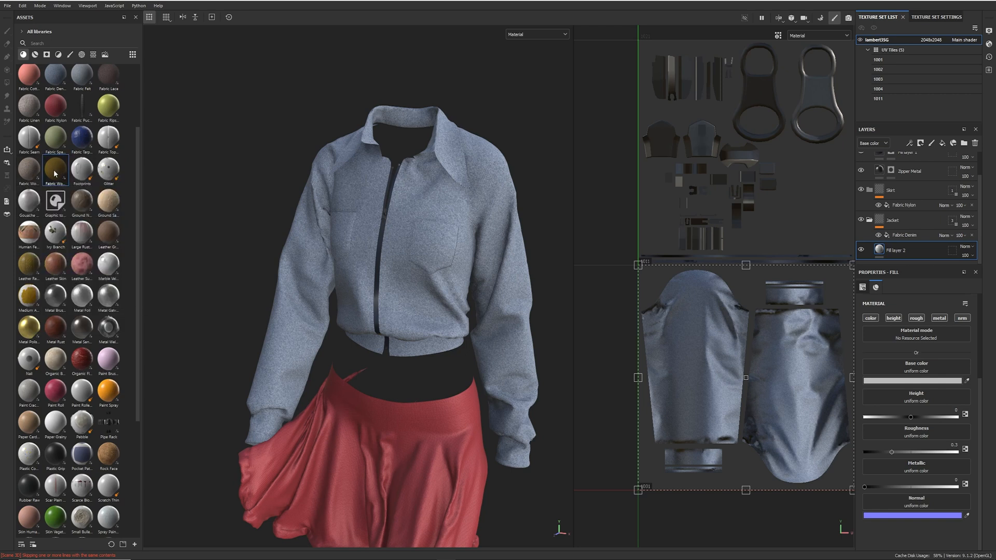
Try Fabric Wool Jersey on the jacket, compare it with Fabric Denim, and delete the wool effect from the Jacket folder
left_click_drag(53, 172, 366, 260)
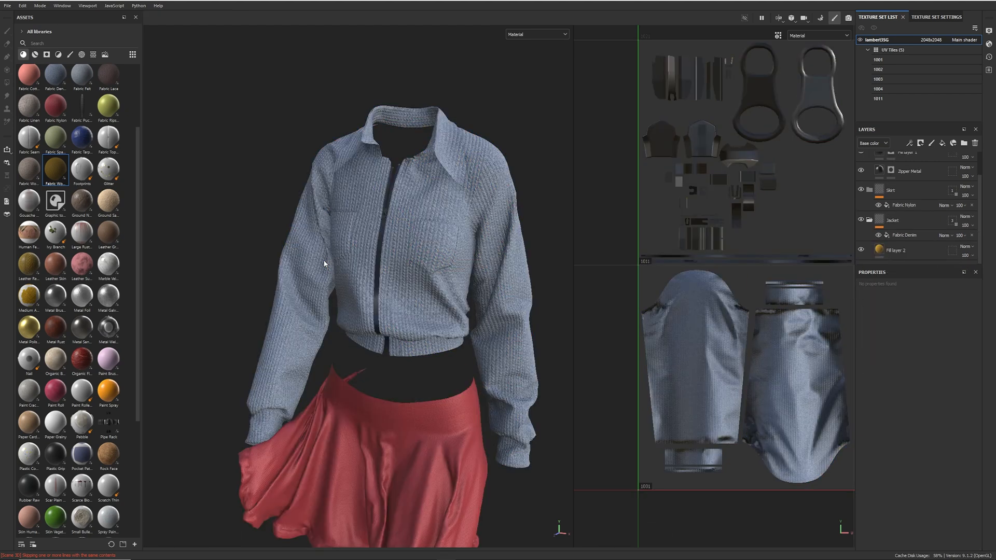
left_click_drag(54, 171, 901, 246)
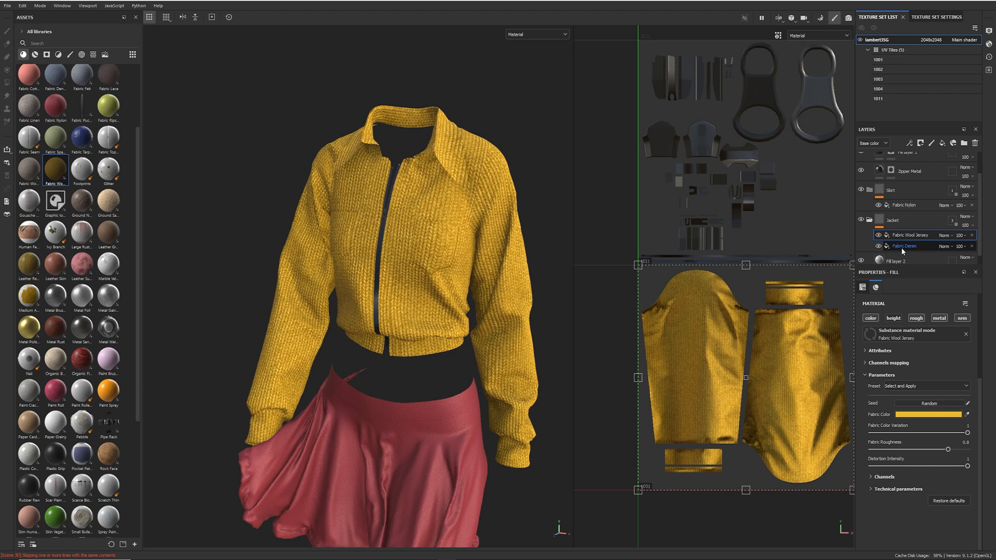
left_click(878, 246)
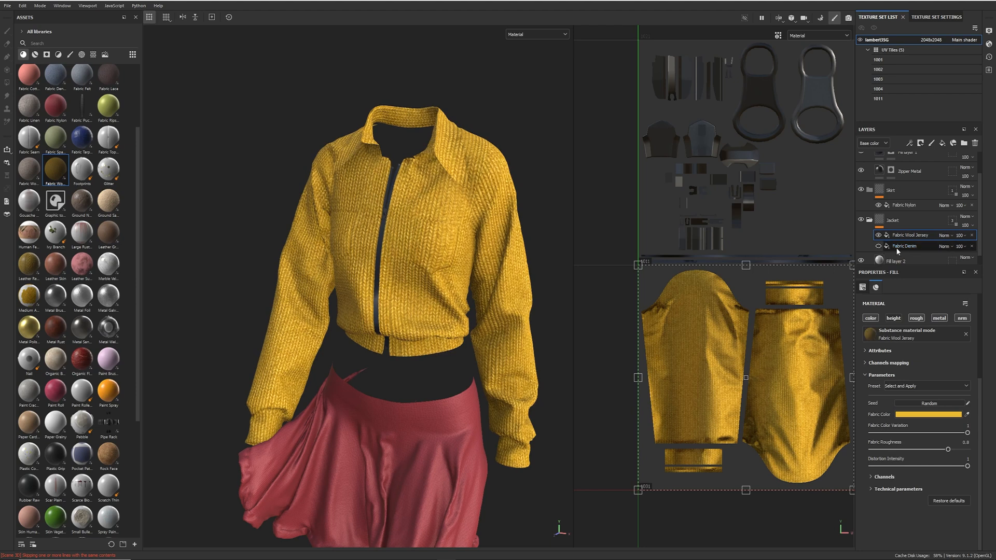
left_click(893, 248)
left_click(878, 247)
left_click(878, 235)
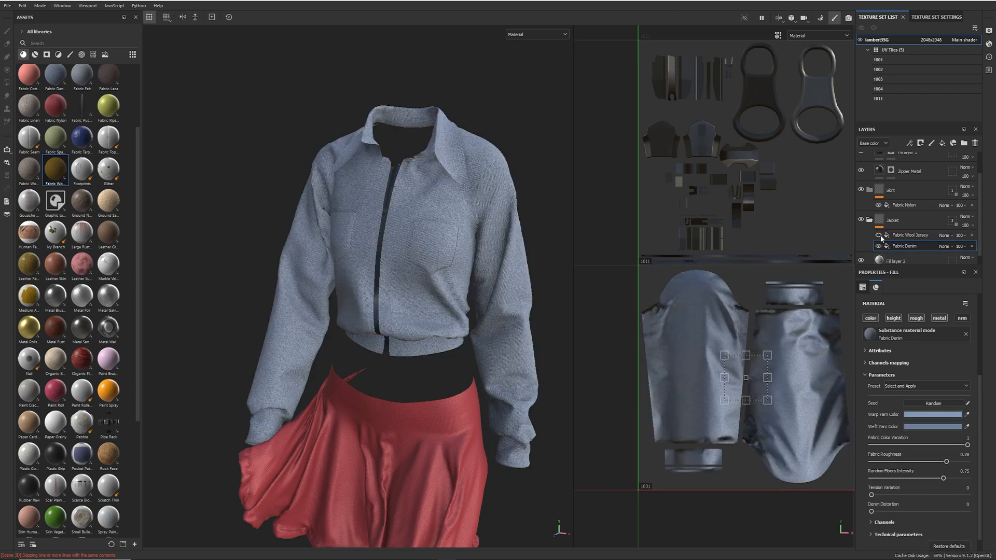
left_click(904, 237)
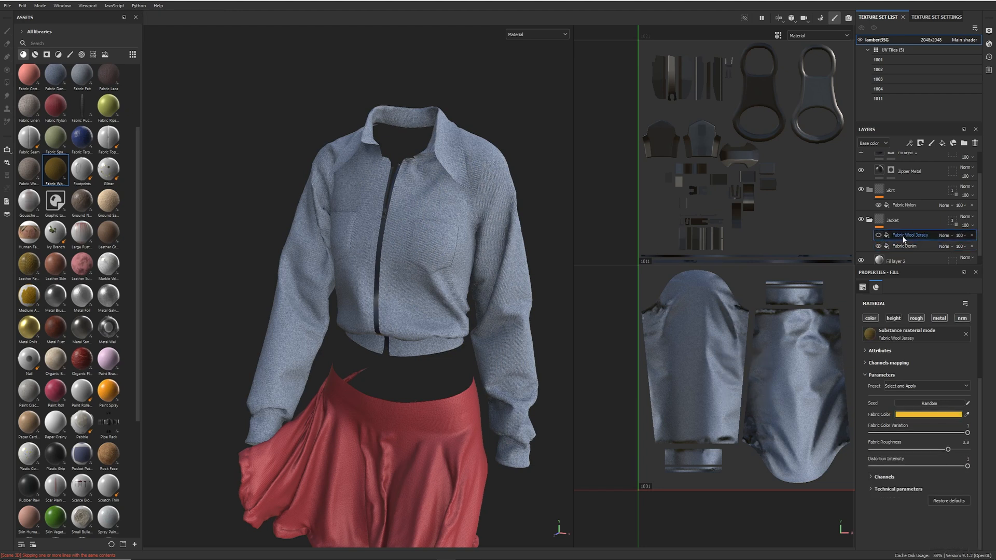
key("Delete")
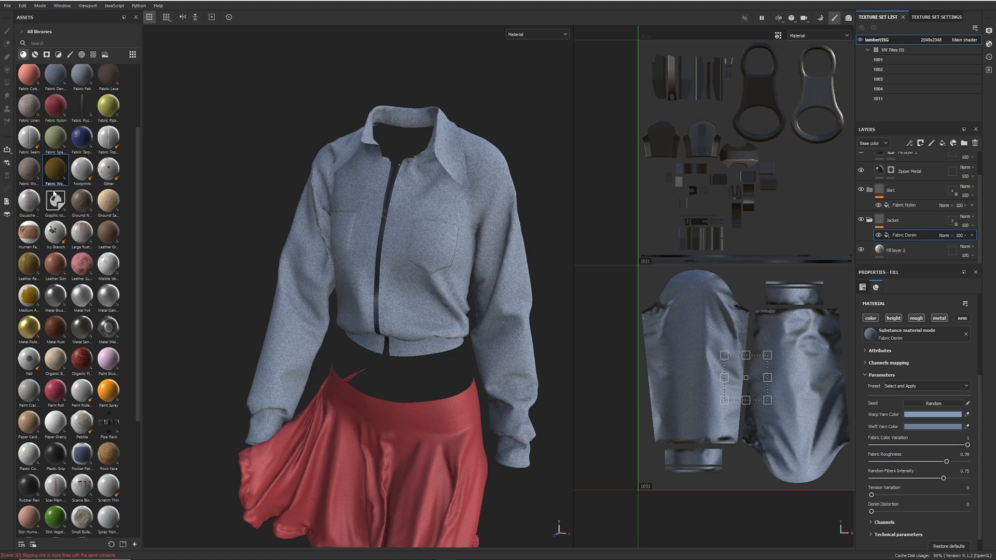
Add Fabric Wool Jersey as a layer above Fill layer 2 in the Jacket folder and delete the folder's Fabric Denim effect
left_click_drag(54, 174, 887, 236)
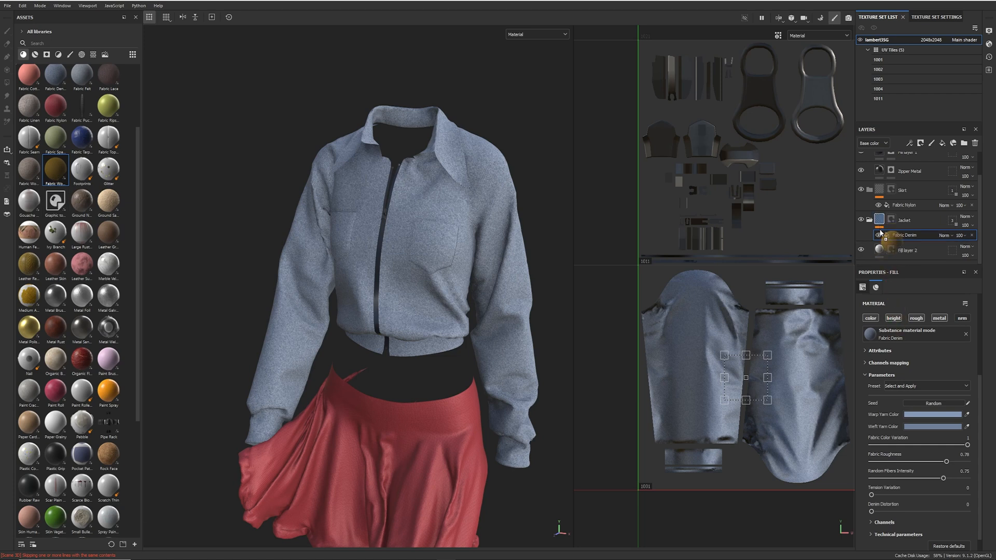
key("ctrl+z")
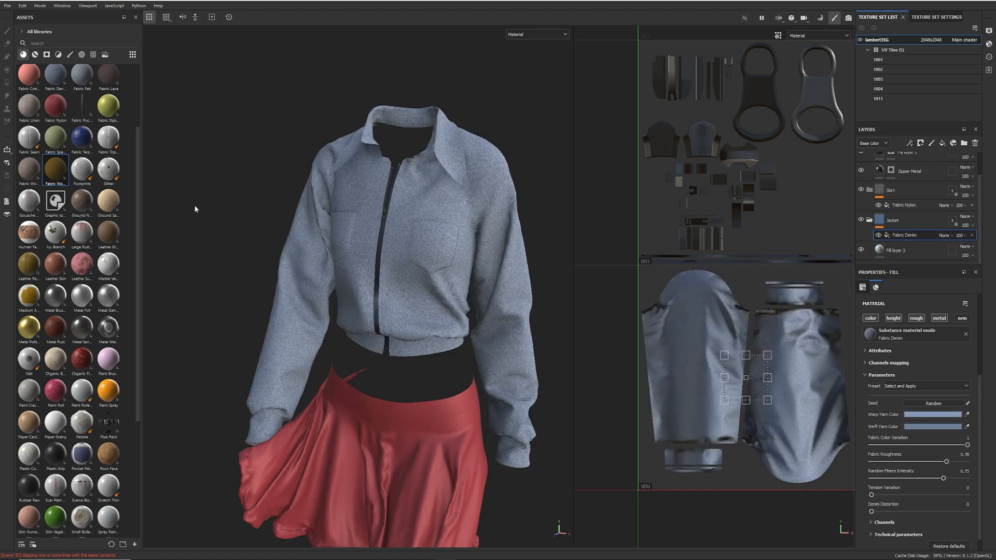
left_click_drag(56, 169, 908, 247)
scroll(914, 246, "down", 1)
left_click(904, 216)
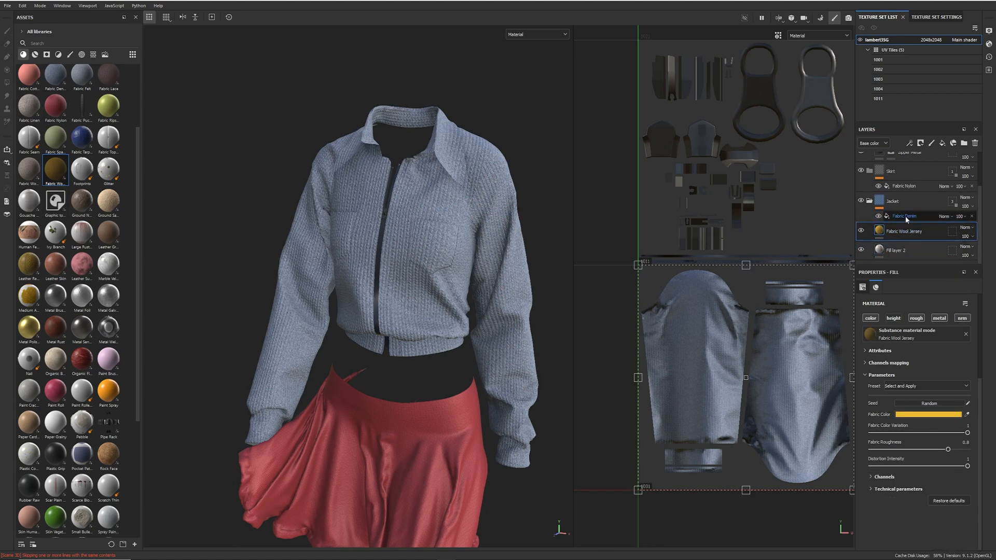
key("Delete")
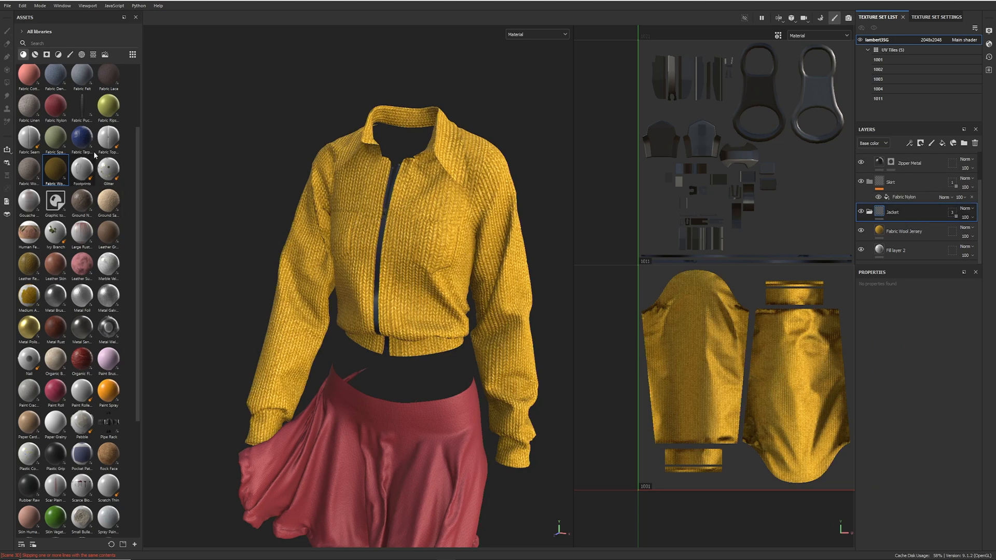
Add a Fabric Denim layer beneath Fabric Wool Jersey and, with the wool layer hidden, set the denim's tiling to 5
left_click_drag(54, 81, 905, 249)
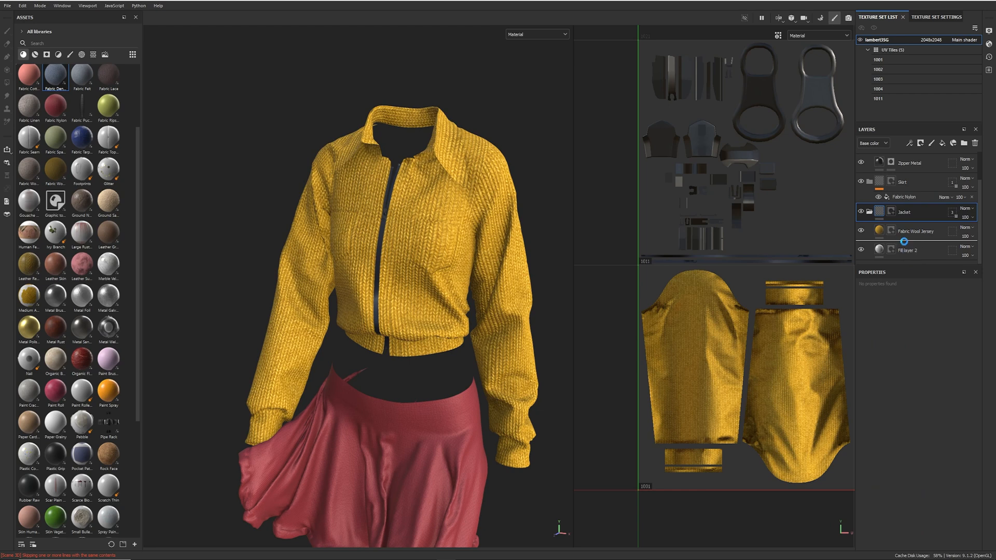
scroll(907, 246, "down", 1)
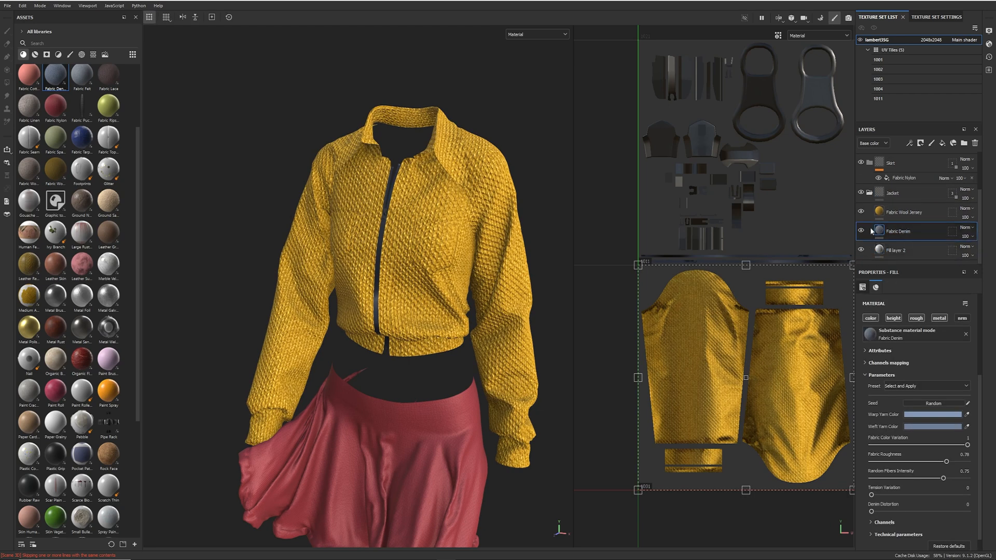
left_click(860, 211)
scroll(916, 386, "up", 5)
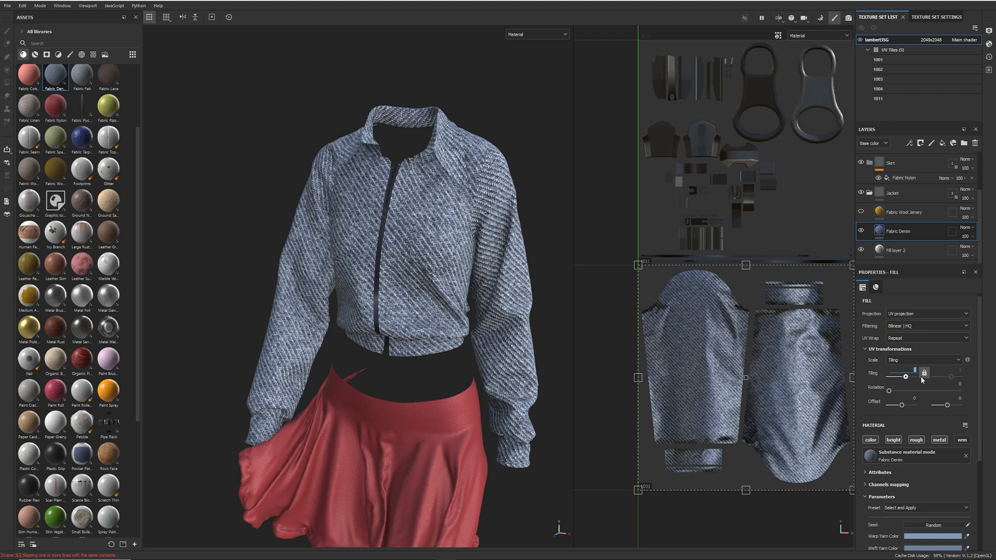
key("Return")
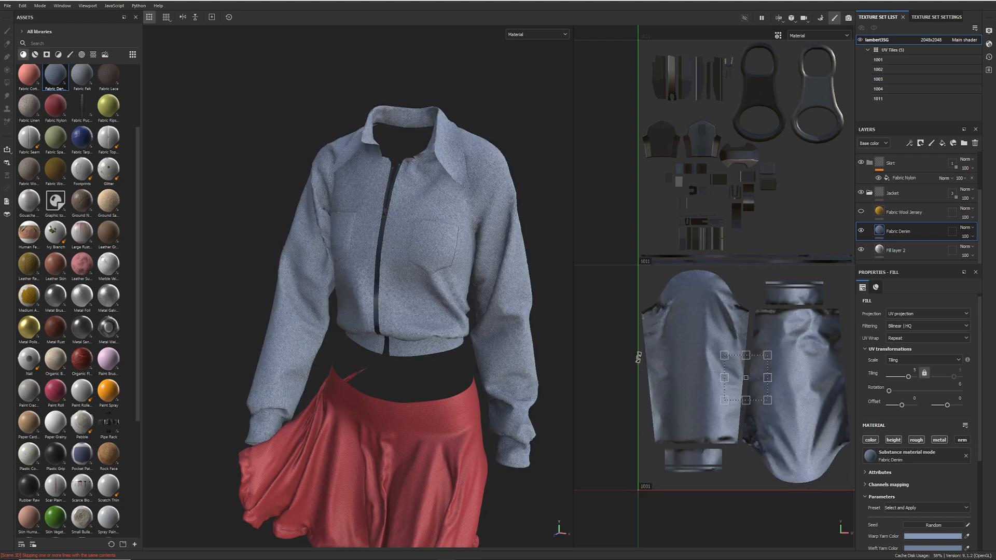
Make the Fabric Wool Jersey layer visible and set its tiling to 5
scroll(432, 245, "up", 3)
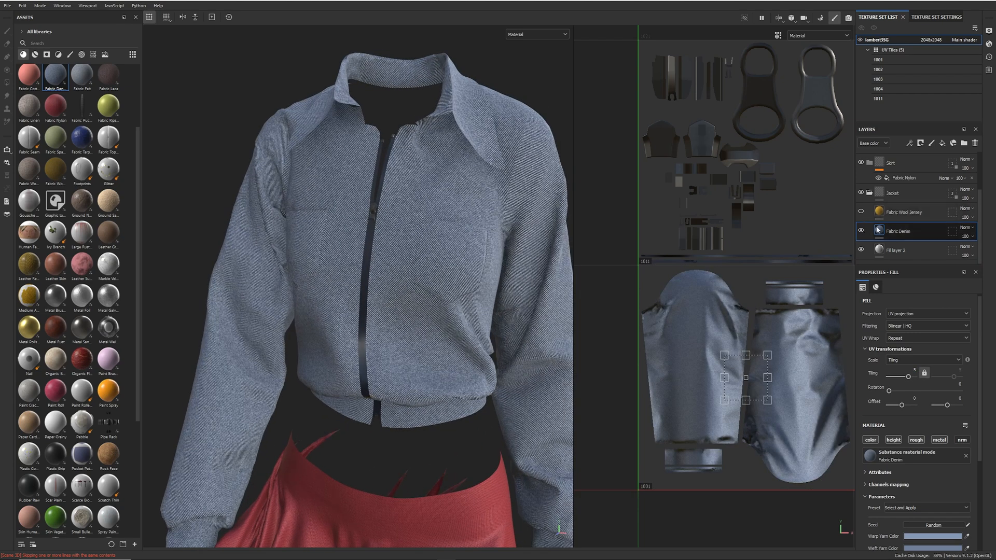
left_click(861, 212)
left_click(886, 212)
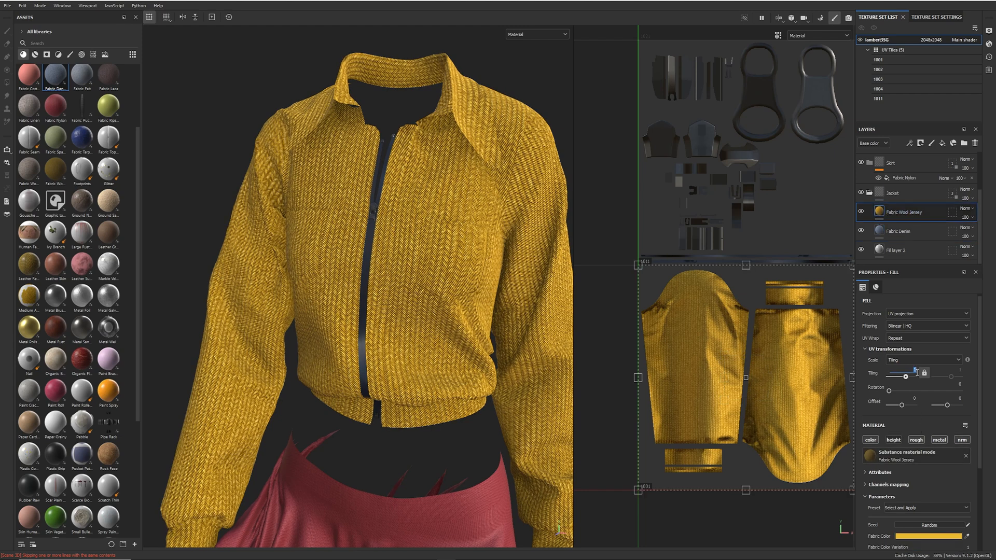
key("Return")
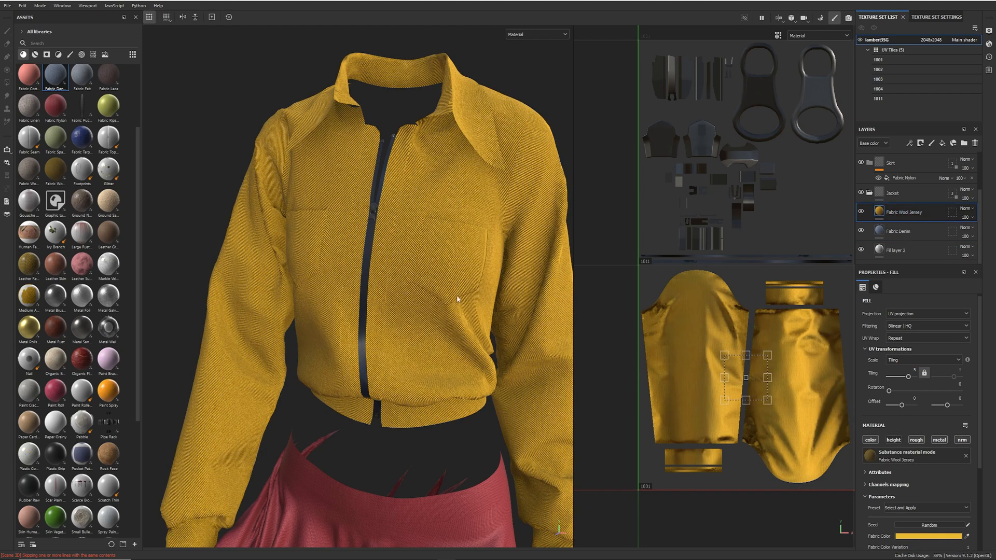
middle_click_drag(457, 296, 401, 306, "alt")
middle_click_drag(315, 302, 366, 300, "alt")
right_click_drag(367, 300, 545, 312, "alt")
right_click_drag(428, 298, 468, 300, "alt")
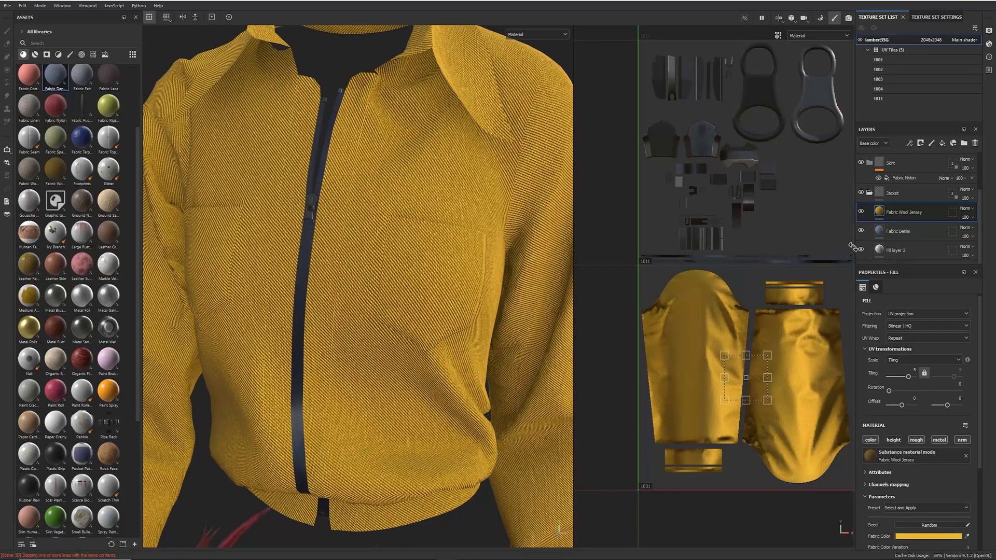
Add a black mask to the Fabric Wool Jersey layer and activate the Paint brush for it
left_click(925, 143)
left_click(928, 171)
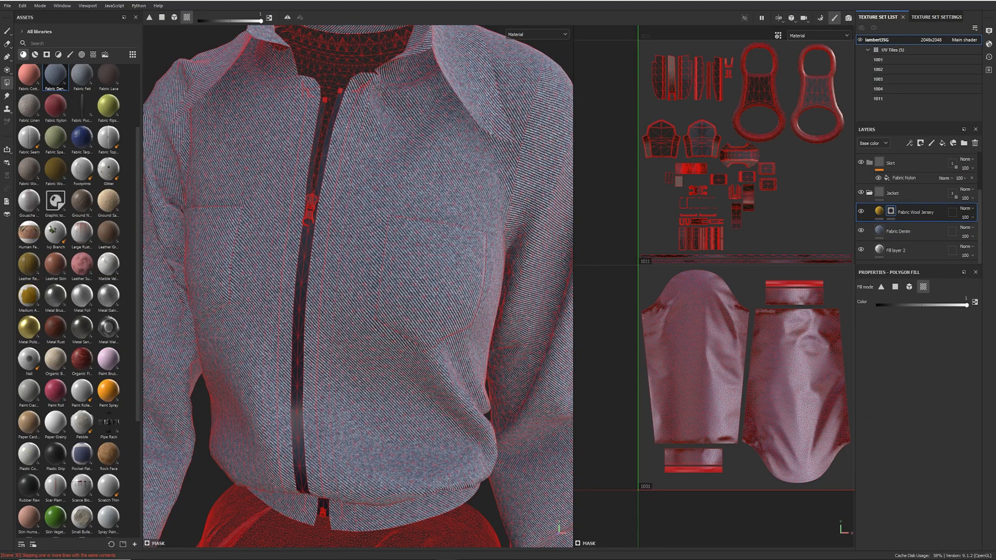
left_click(7, 32)
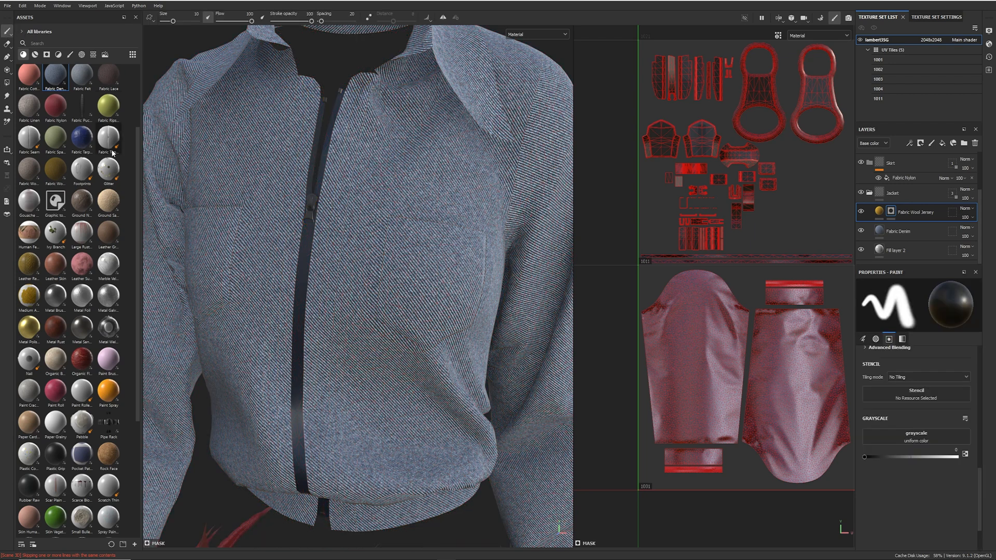
Browse the alpha library and pick the round gas-mask sign as the brush alpha for the chest pocket
left_click(81, 54)
scroll(61, 369, "down", 20)
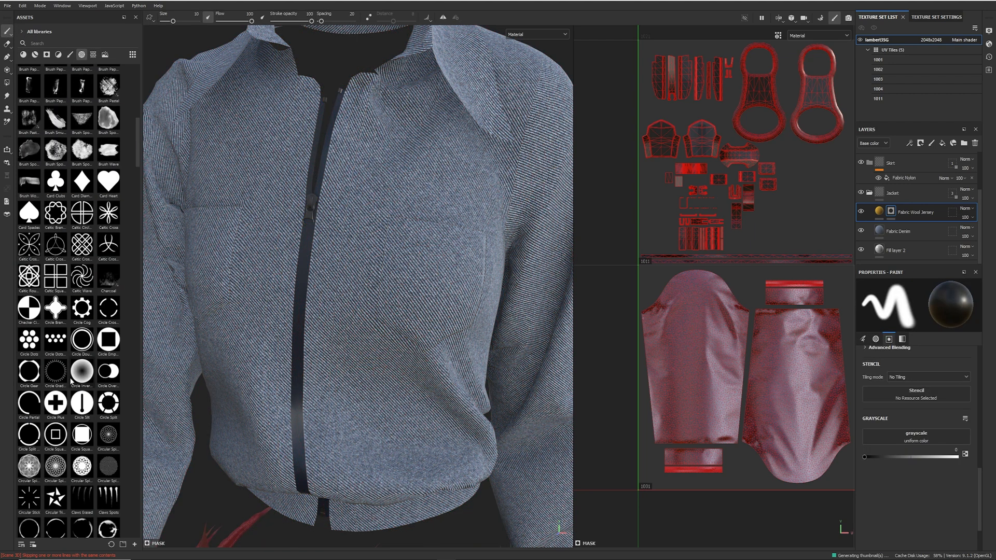
scroll(82, 449, "down", 10)
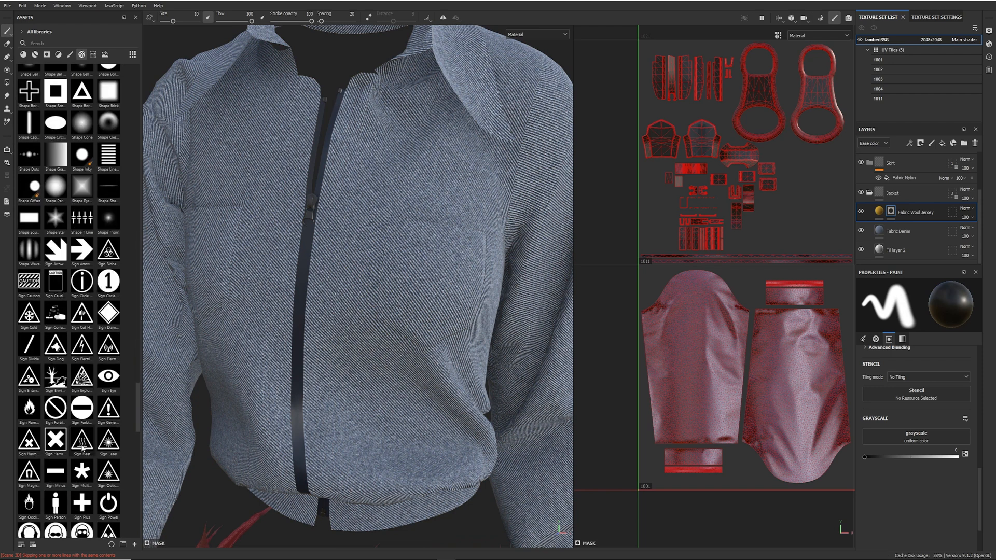
scroll(81, 447, "down", 10)
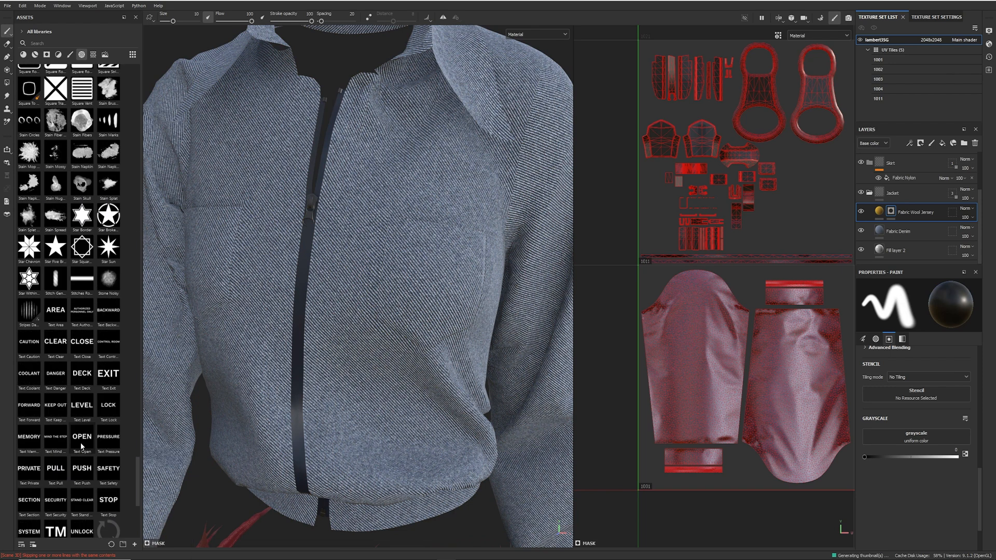
scroll(82, 444, "up", 10)
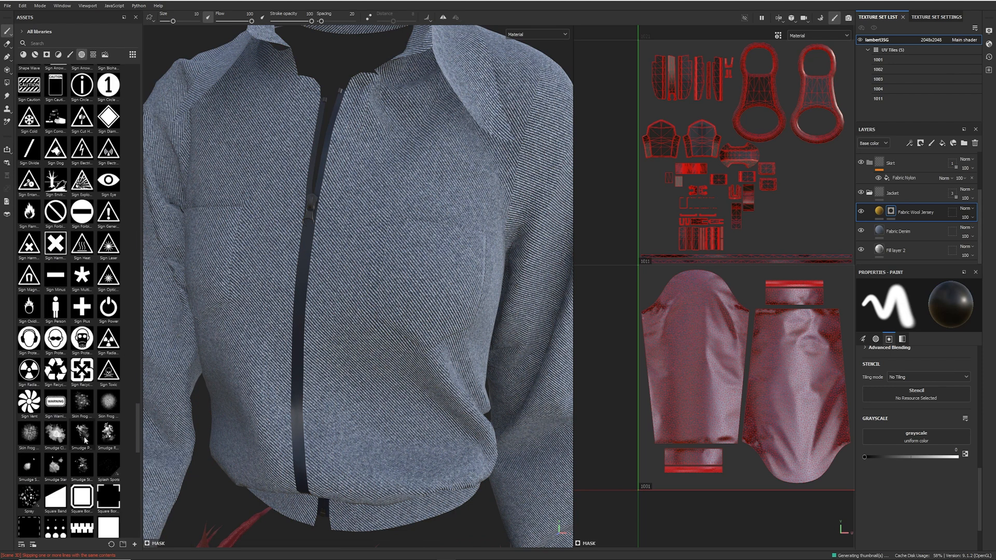
scroll(85, 441, "down", 10)
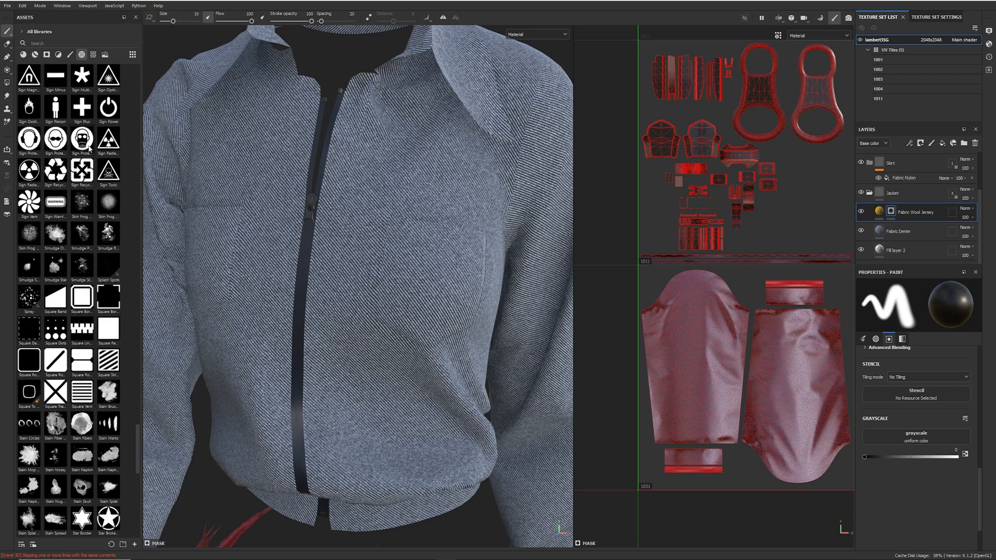
scroll(75, 301, "up", 3)
middle_click_drag(804, 384, 676, 383, "alt")
middle_click_drag(830, 375, 653, 370, "alt")
scroll(653, 370, "up", 5)
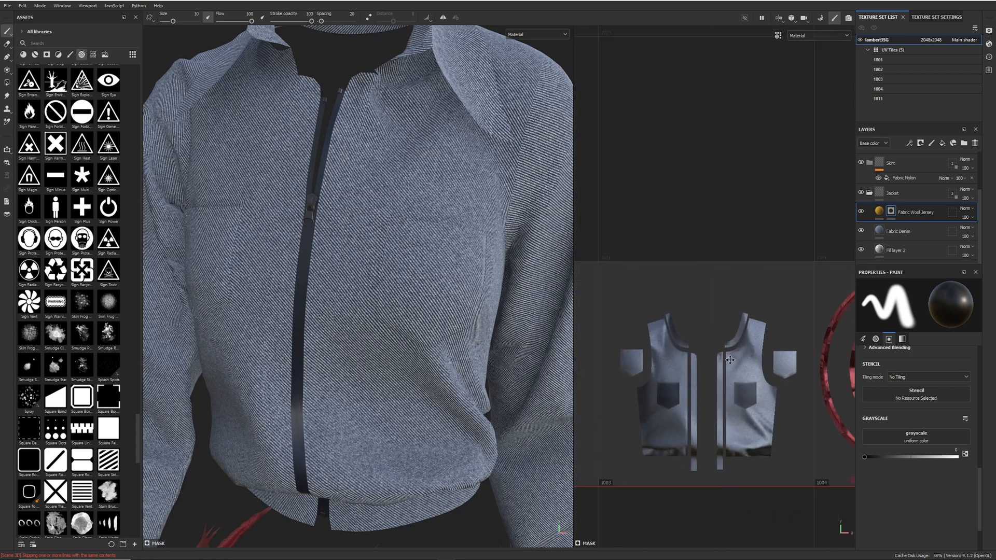
scroll(666, 379, "up", 4)
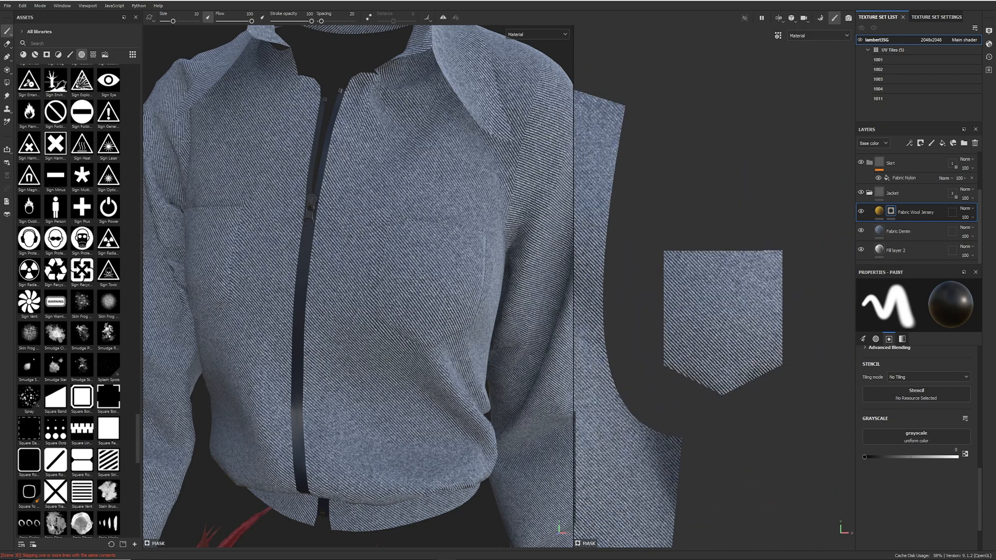
left_click(81, 238)
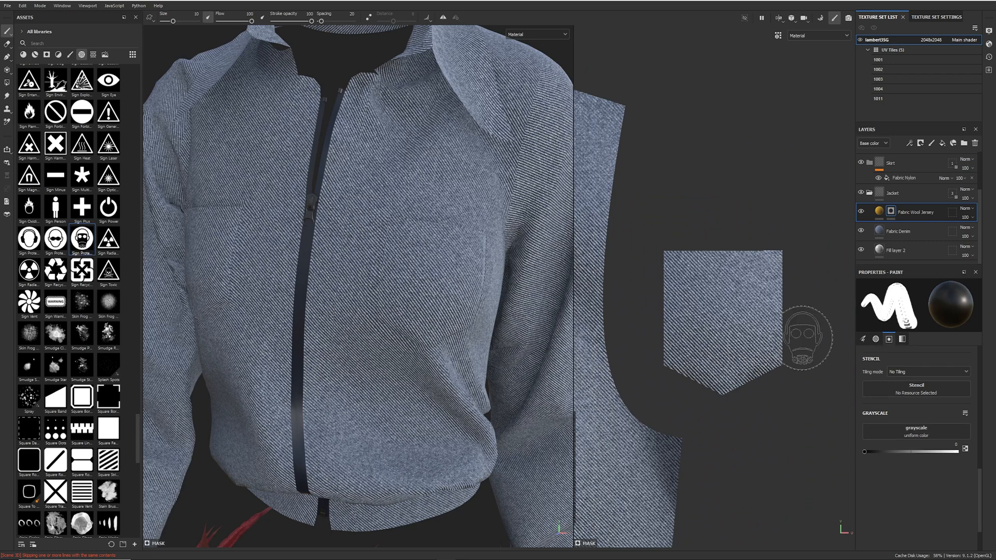
Set the brush size to about 11.71 and grayscale to 1, and stamp the gas-mask emblem on the chest pocket in the mask
mouse_move(721, 324)
right_mouse_down("ctrl")
mouse_move(751, 324)
mouse_move(685, 314)
right_mouse_up("ctrl")
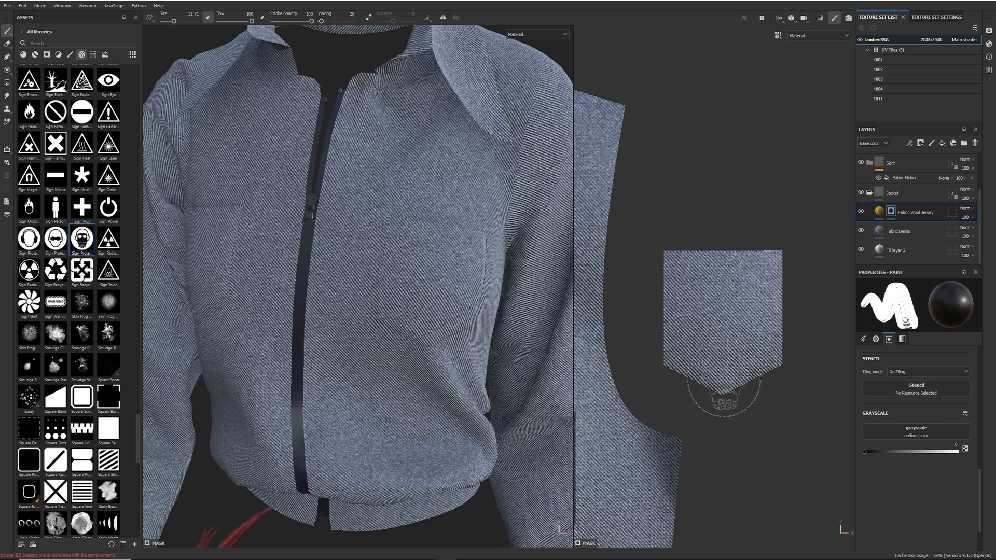
left_click_drag(862, 453, 963, 454)
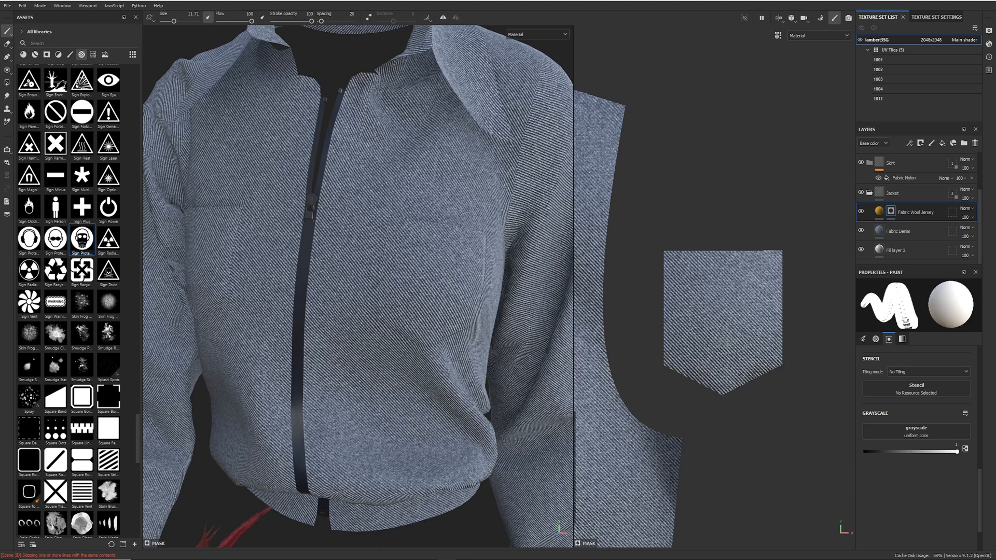
scroll(444, 278, "up", 5)
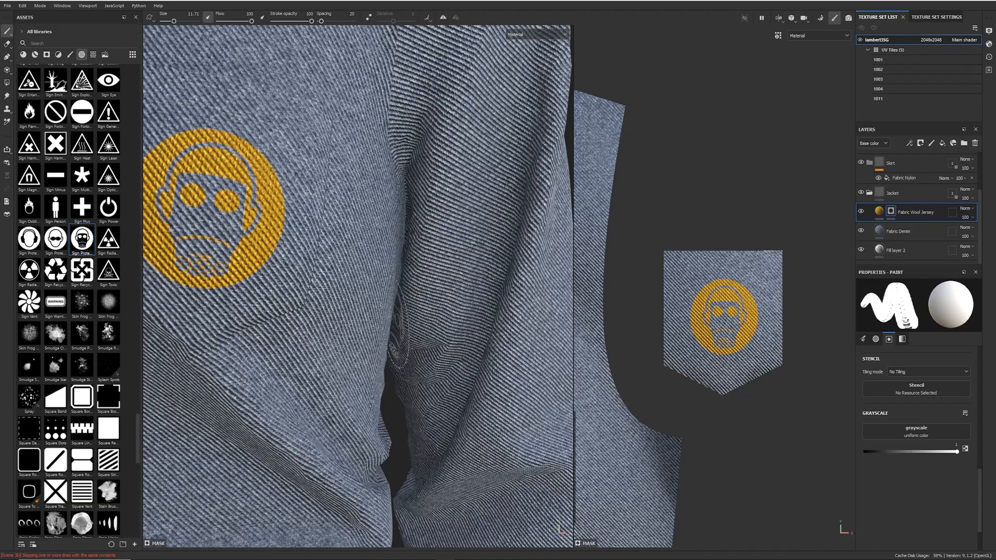
scroll(358, 286, "down", 6)
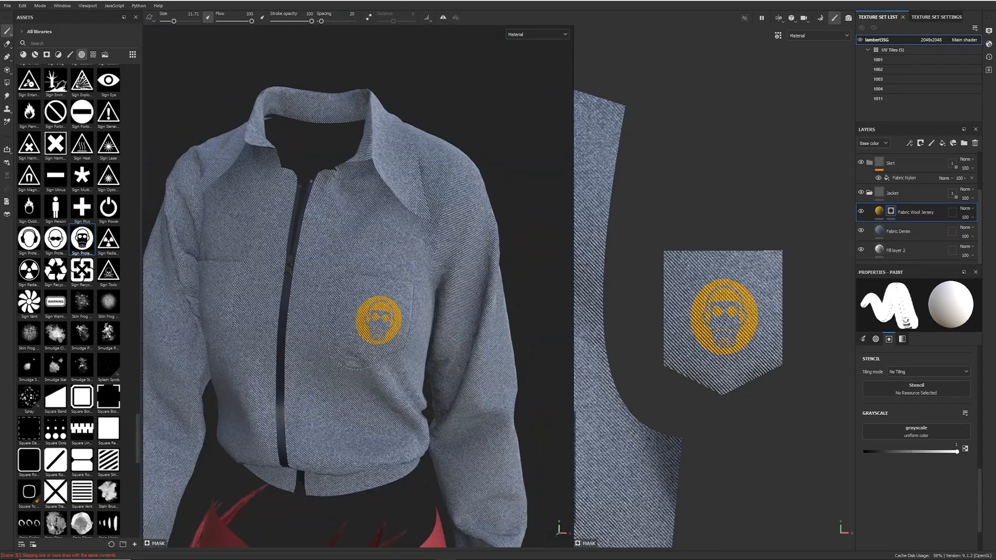
scroll(358, 286, "down", 2)
left_click_drag(359, 286, 213, 341, "alt")
Enlarge the brush to about 46.26 and stamp the gas-mask emblem on the jacket's back piece in UV tile 1002
scroll(816, 358, "down", 6)
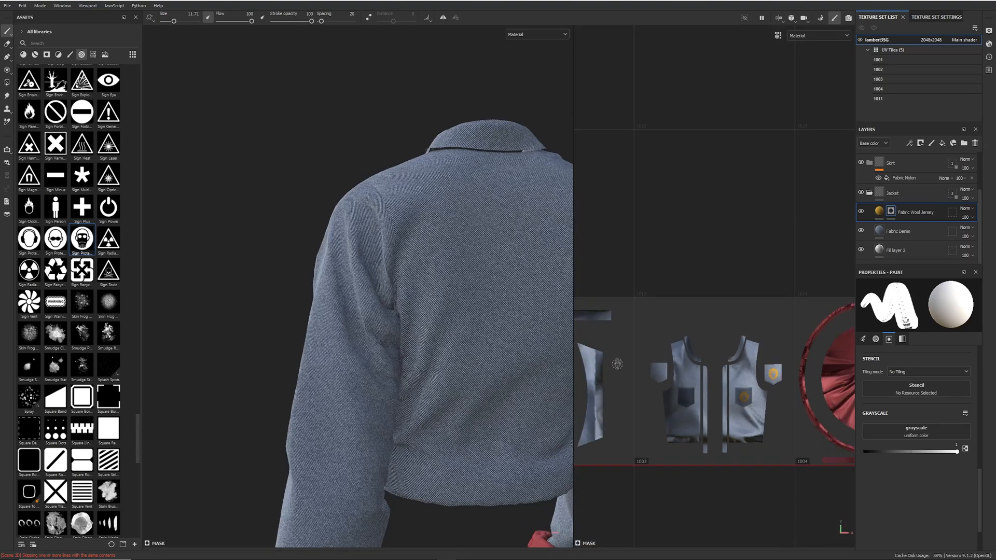
scroll(817, 357, "up", 2)
middle_click_drag(627, 368, 699, 348, "alt")
right_click_drag(689, 336, 715, 335, "ctrl")
left_click(691, 325)
mouse_move(508, 338)
left_mouse_down("alt")
mouse_move(344, 333)
mouse_move(519, 337)
mouse_move(400, 285)
mouse_move(480, 353)
mouse_move(457, 327)
mouse_move(476, 324)
left_mouse_up("alt")
right_click_drag(476, 324, 431, 389, "alt")
middle_click_drag(430, 389, 509, 323, "alt")
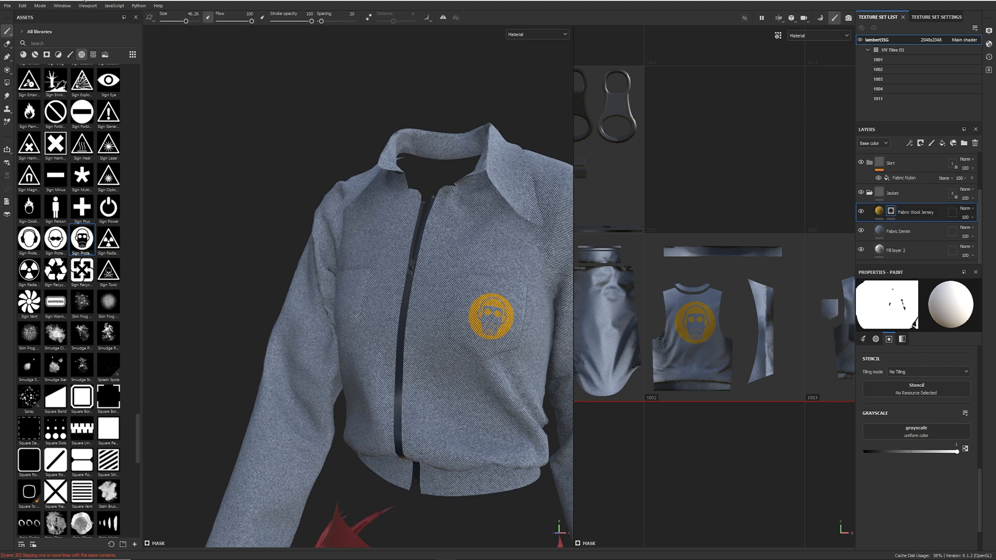
Set the brush grayscale to 0 and paint the emblem off the chest pocket in the mask
middle_click_drag(458, 296, 424, 289, "alt")
left_click_drag(907, 452, 853, 452)
mouse_move(436, 290)
left_mouse_down()
mouse_move(467, 306)
mouse_move(441, 324)
left_mouse_up()
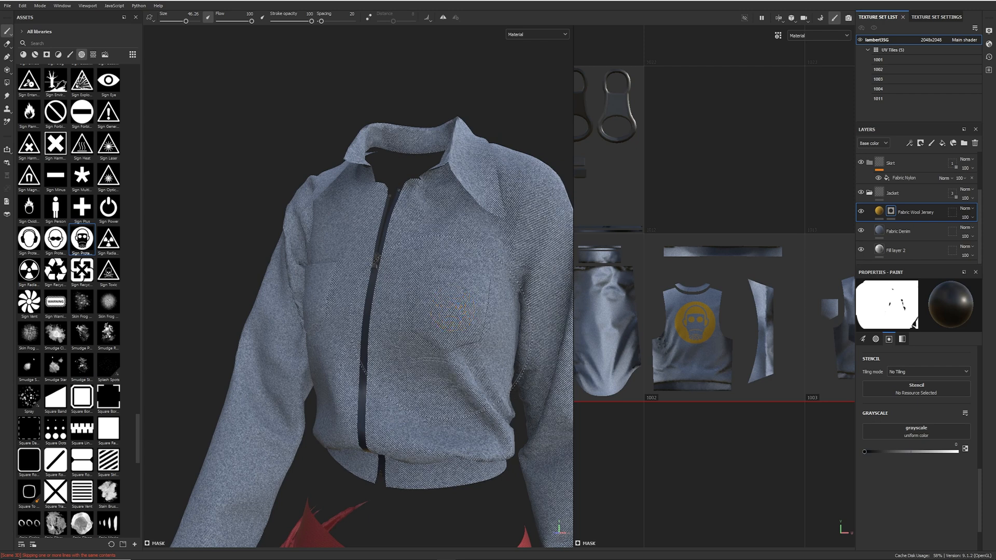
Set the brush grayscale to 1 for stamping the chest pocket piece in UV tile 1003
left_click_drag(907, 452, 968, 450)
middle_click_drag(657, 340, 454, 341, "alt")
scroll(735, 333, "up", 8)
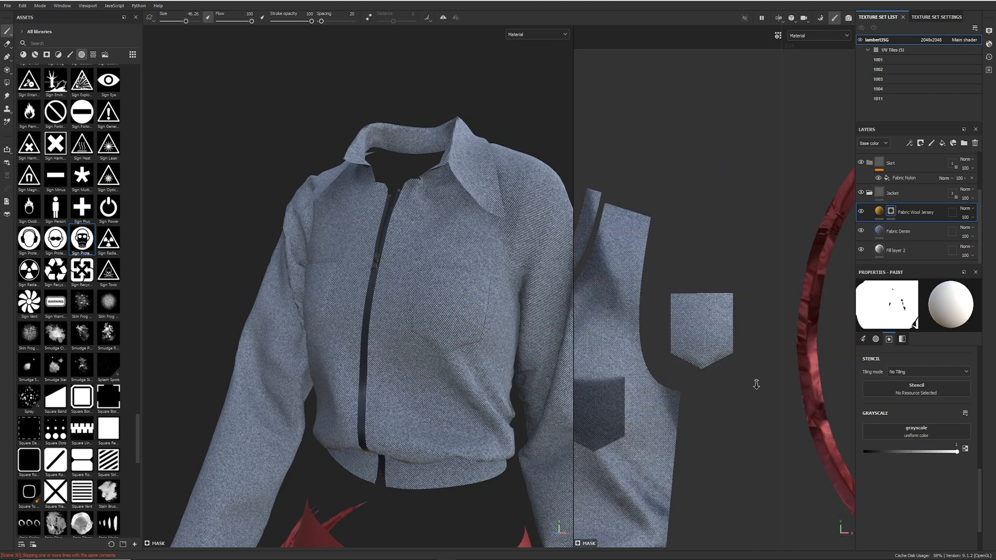
Try the emblem at brush size 7.08 on the pocket's centre and upper corner, undoing each stamp
right_click_drag(732, 313, 667, 314, "ctrl")
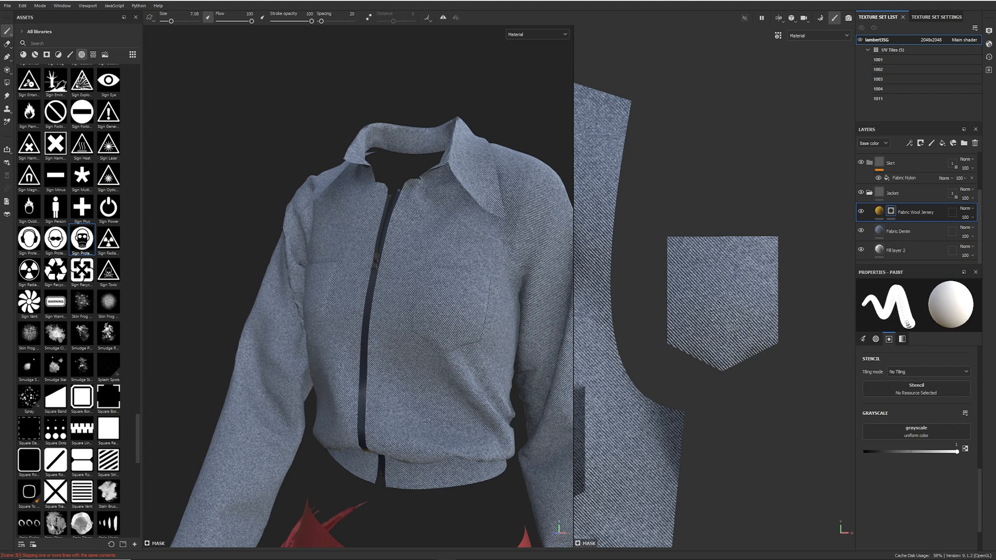
left_click(724, 295)
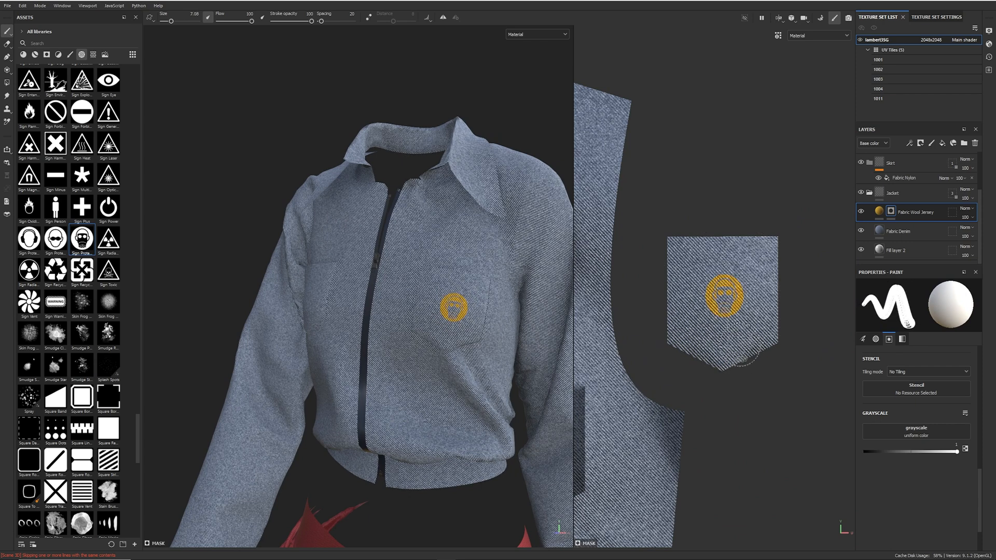
key("ctrl+z")
left_click(699, 272)
left_click_drag(456, 371, 470, 401, "alt")
key("ctrl+z")
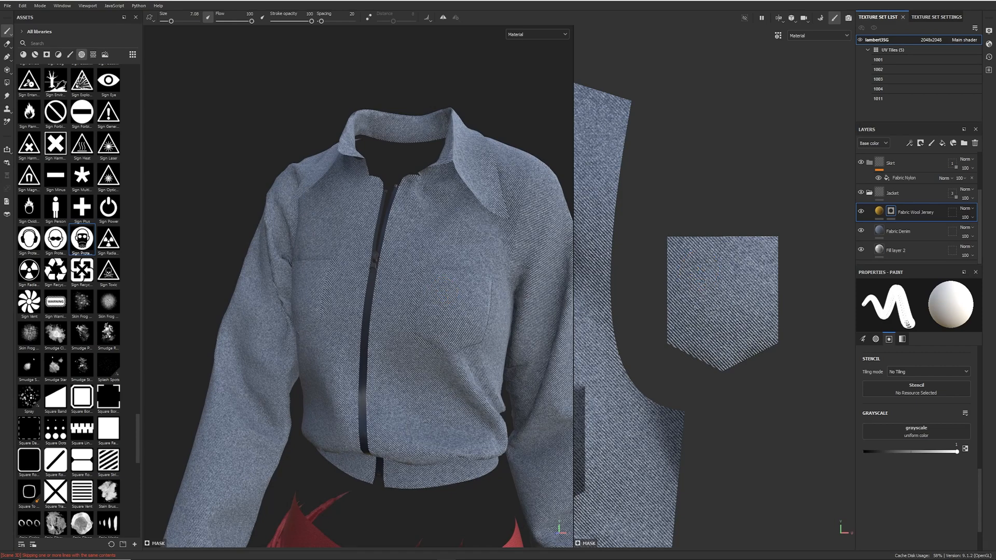
Reduce the brush size to about 4.41 and stamp the emblem in the pocket's upper corner nearest the zipper
right_click_drag(713, 287, 692, 287, "ctrl")
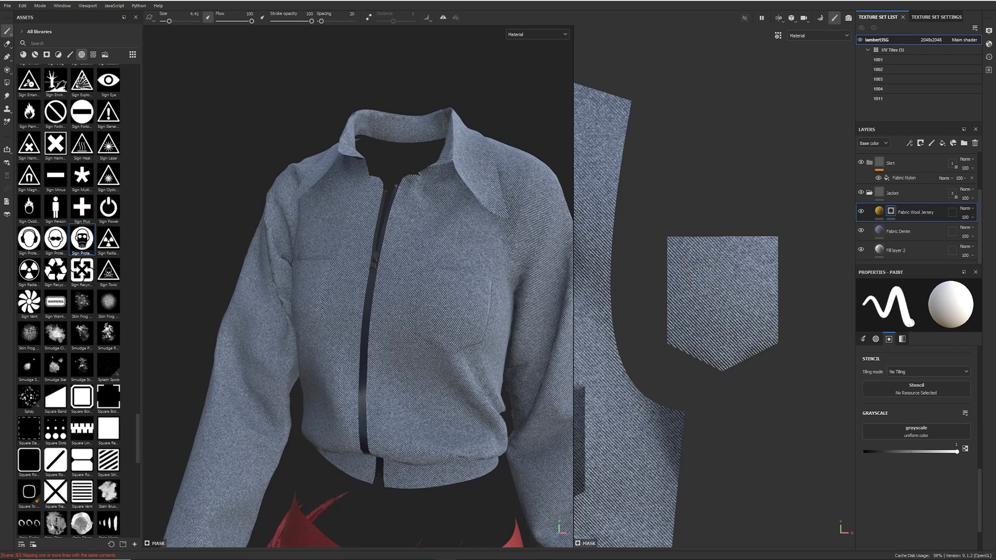
left_click_drag(443, 293, 434, 365, "alt")
right_click_drag(434, 365, 431, 330, "alt")
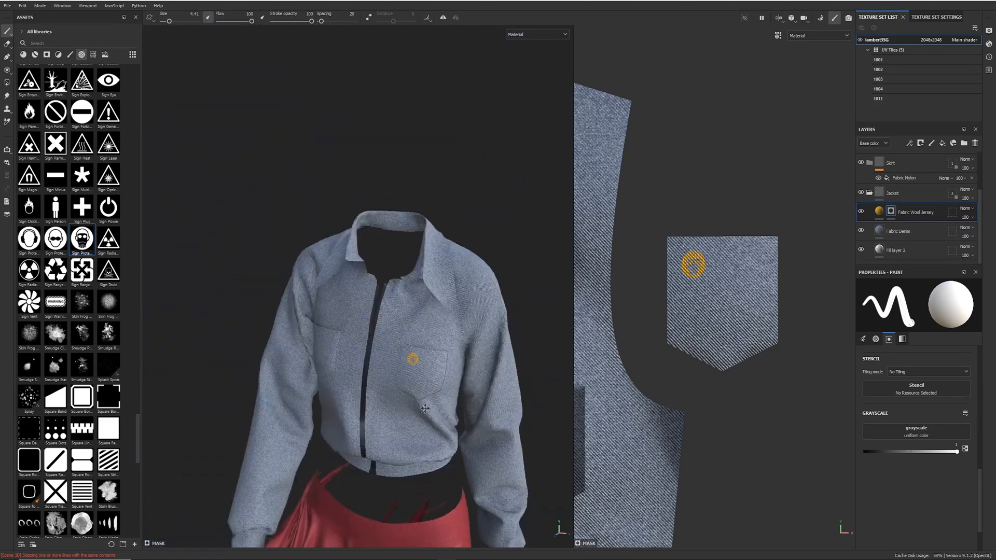
mouse_move(431, 330)
left_mouse_down("alt")
mouse_move(399, 332)
mouse_move(430, 317)
left_mouse_up("alt")
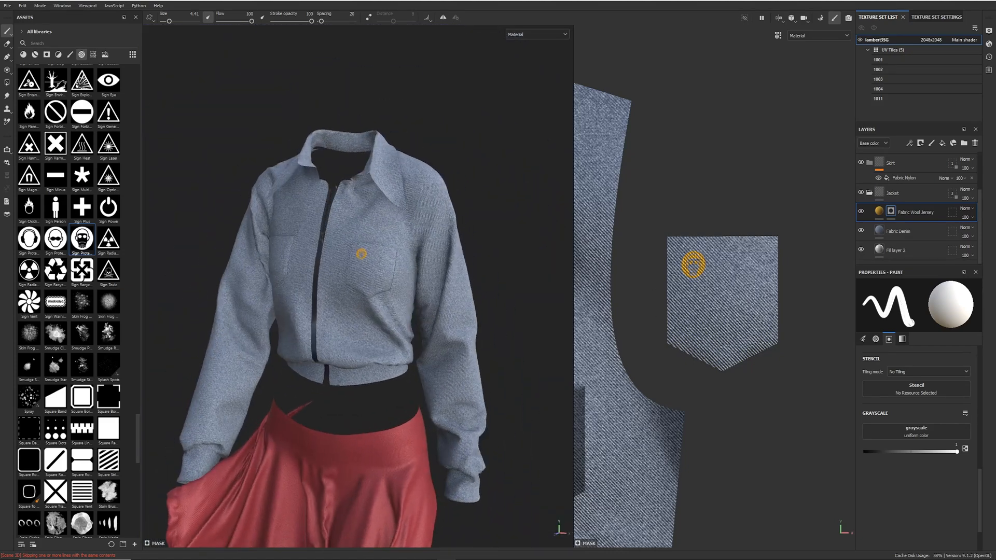
Change the Fabric Color of the Fabric Wool Jersey fill to dark blue 071B2A
middle_click_drag(840, 313, 812, 357, "alt")
left_click(878, 211)
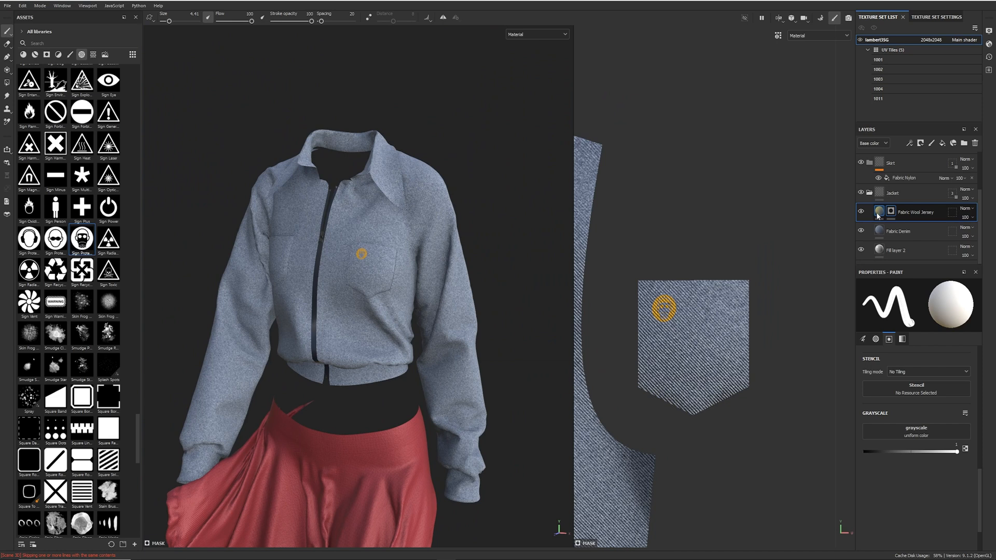
left_click(913, 536)
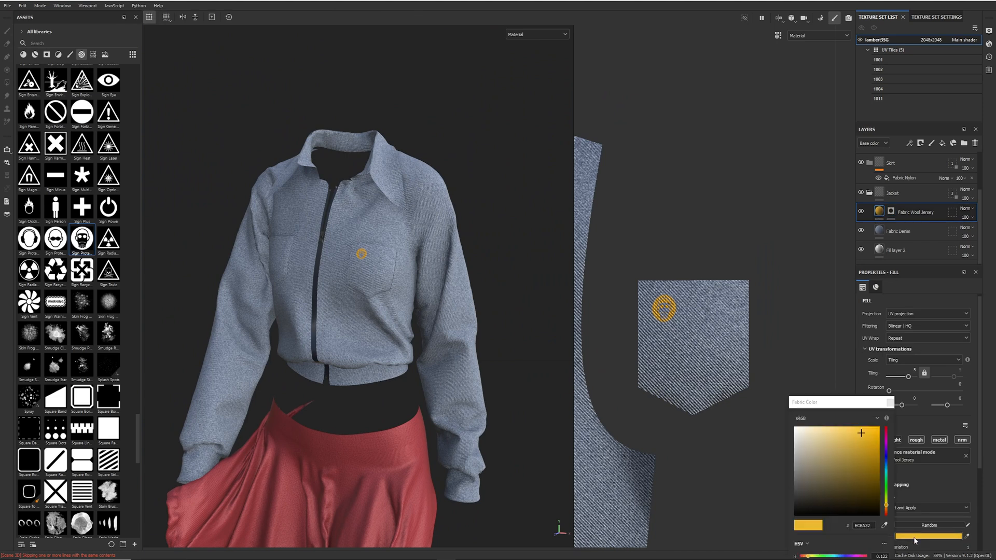
left_click(886, 465)
left_click(864, 456)
left_click_drag(863, 474, 865, 501)
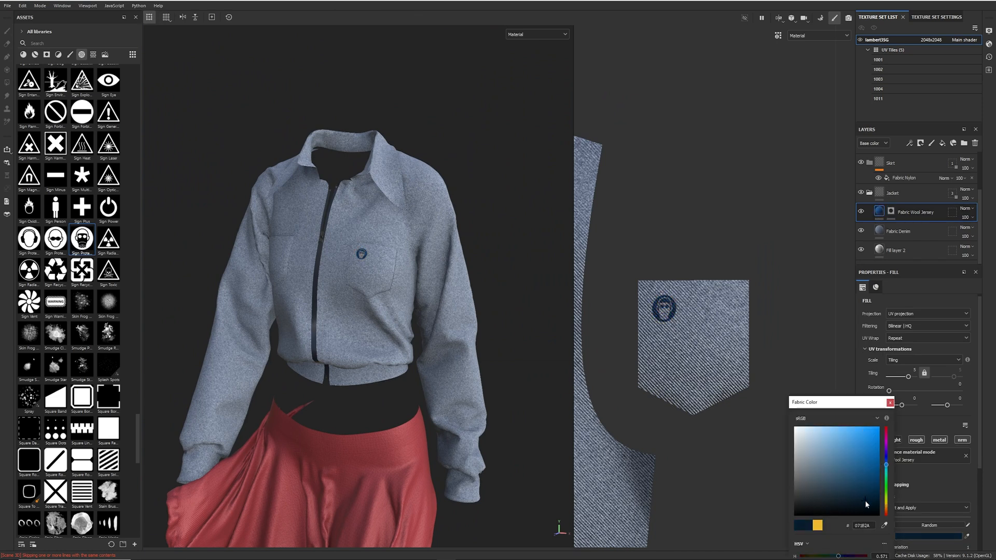
Enable the height channel of the Fabric Wool Jersey fill and inspect the emblem on the jacket's back
left_click_drag(343, 337, 409, 353, "alt")
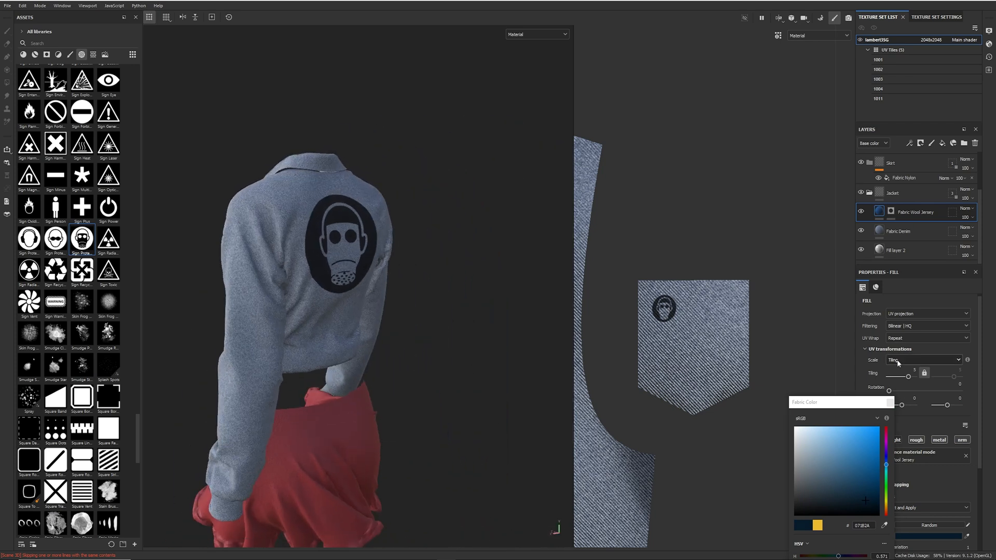
left_click_drag(500, 344, 466, 324, "alt")
scroll(922, 467, "down", 4)
scroll(923, 463, "up", 4)
scroll(926, 463, "down", 2)
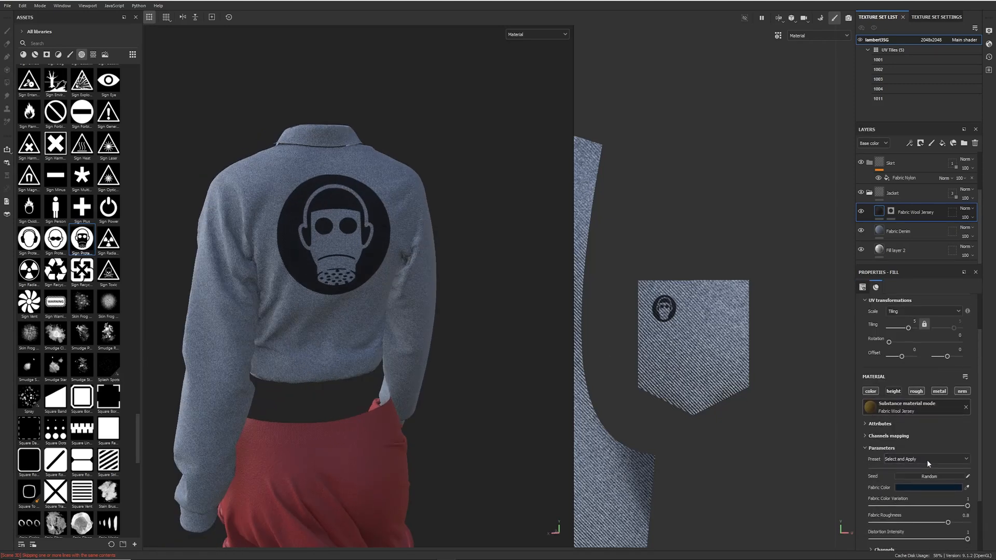
scroll(890, 497, "down", 2)
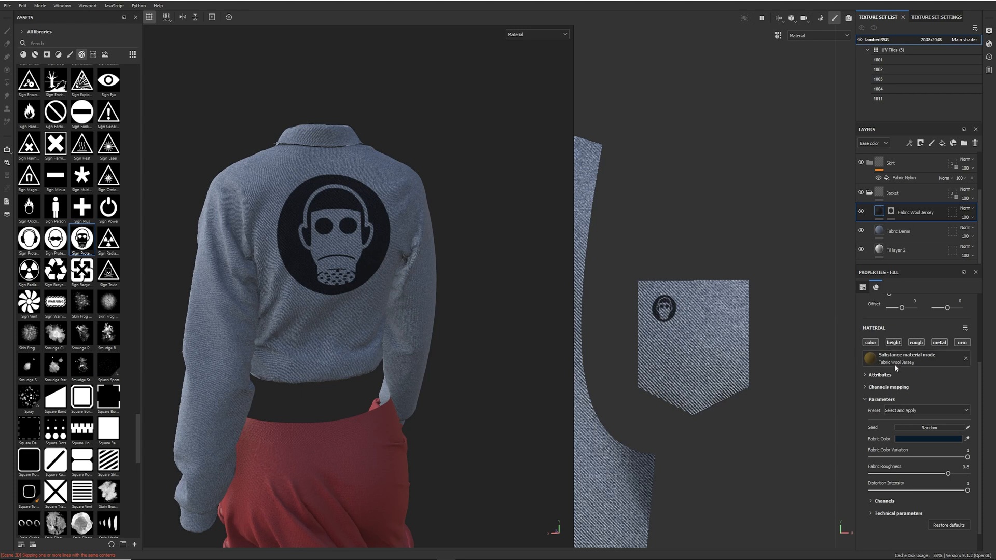
scroll(376, 326, "up", 2)
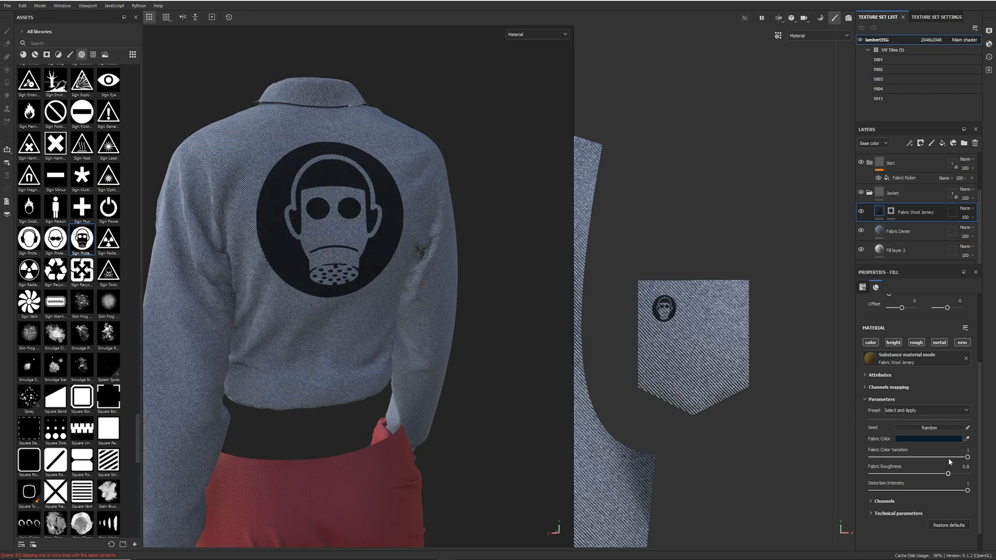
Add a Levels effect to the Fabric Wool Jersey fill and set its affected channel to Height
left_click(866, 388)
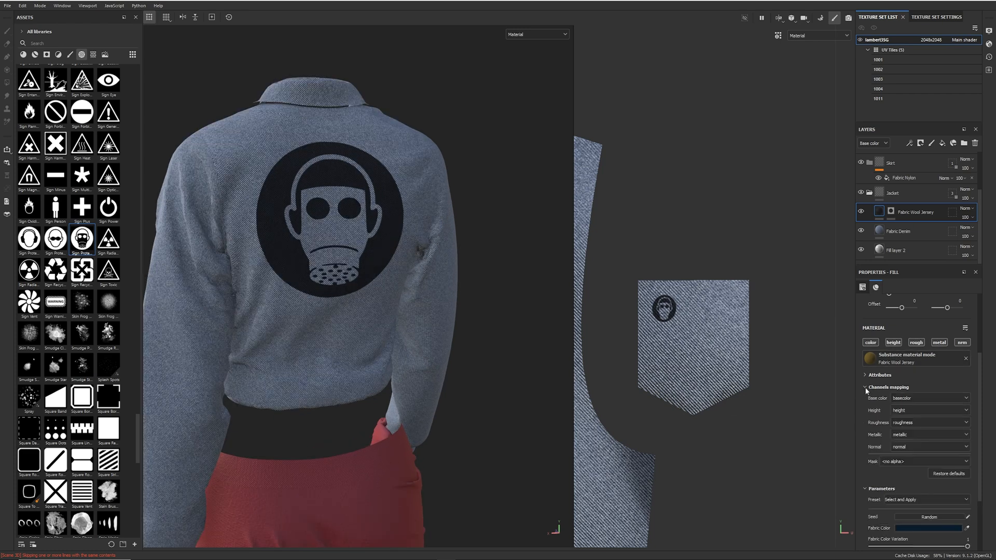
scroll(881, 465, "down", 3)
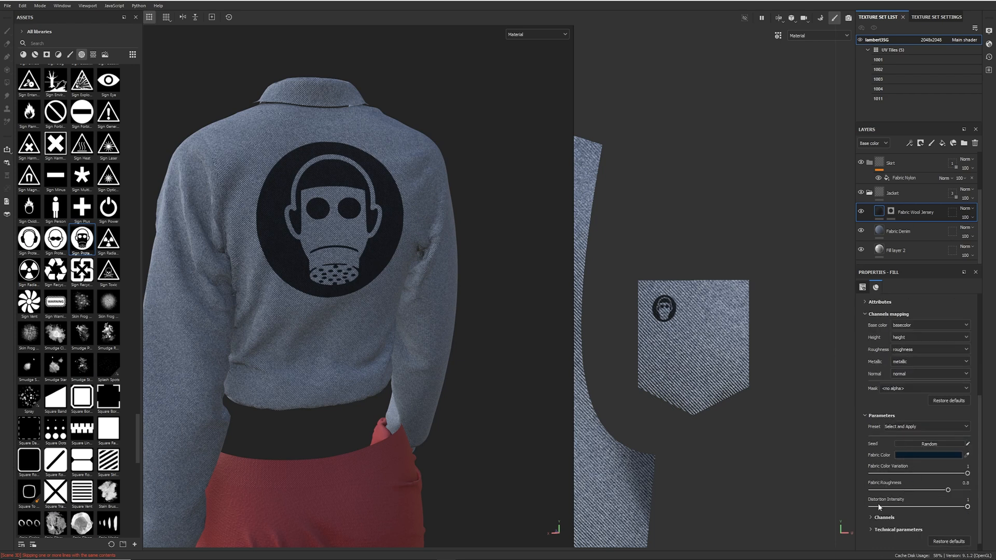
scroll(882, 505, "down", 1)
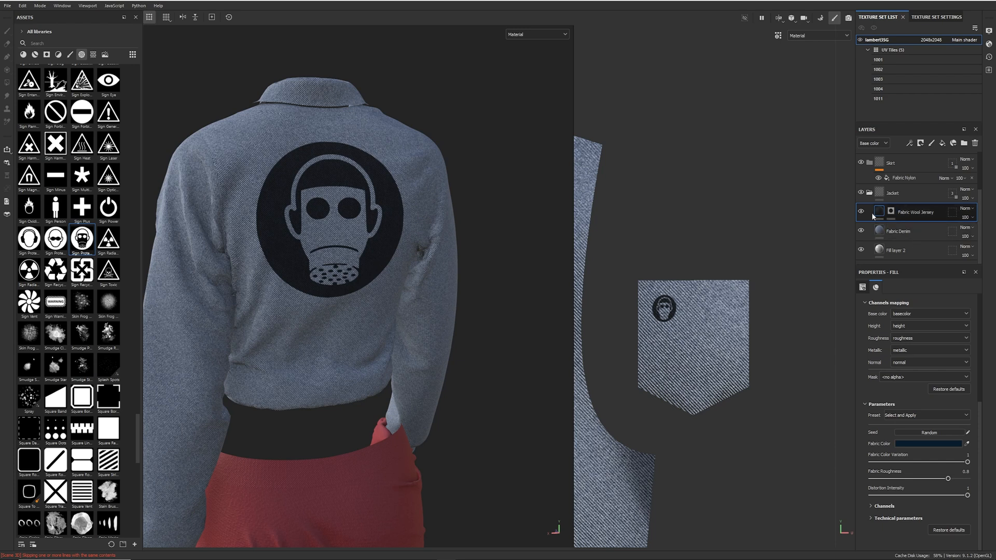
left_click(909, 143)
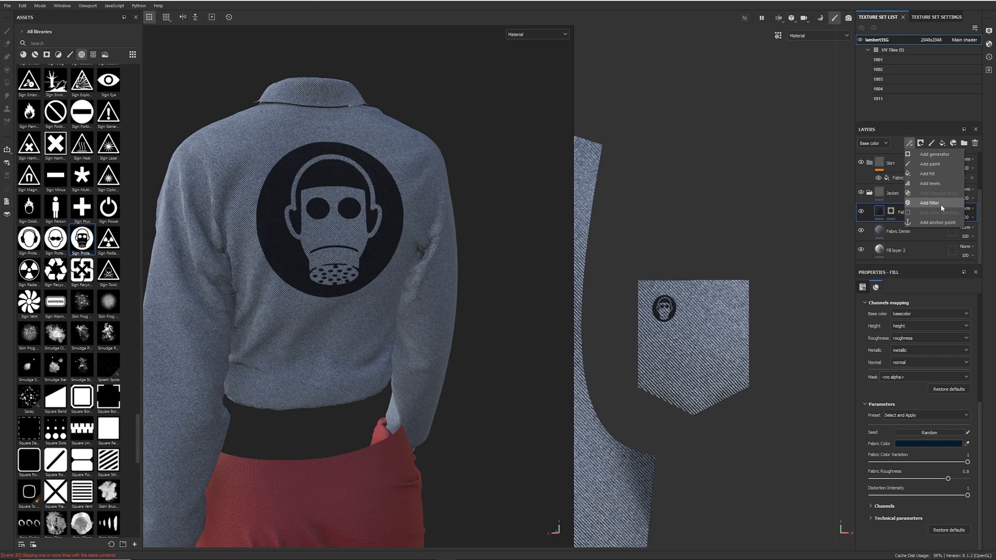
left_click(930, 184)
left_click(916, 299)
left_click(907, 318)
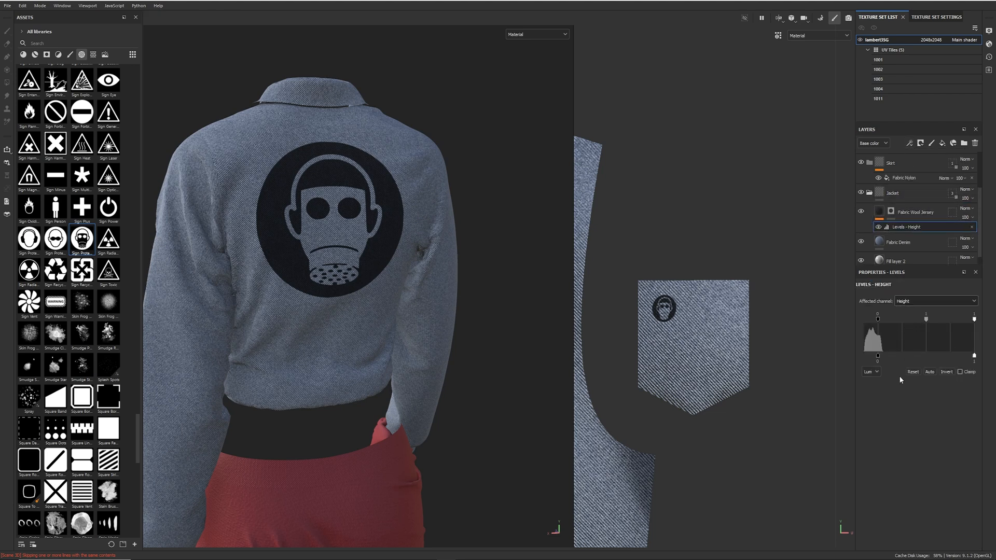
Raise the output black level of the emblem's height Levels to about 0.086, checking the emblem on the jacket up close
left_click_drag(333, 293, 464, 341, "alt")
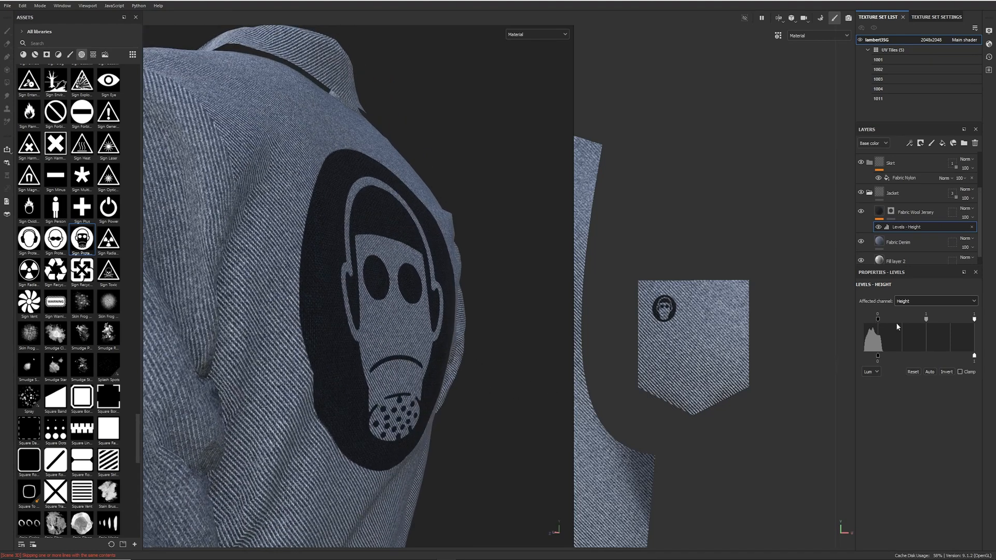
left_click_drag(974, 319, 947, 320)
mouse_move(878, 357)
left_mouse_down()
mouse_move(906, 358)
mouse_move(882, 358)
mouse_move(893, 358)
left_mouse_up()
scroll(477, 332, "up", 5)
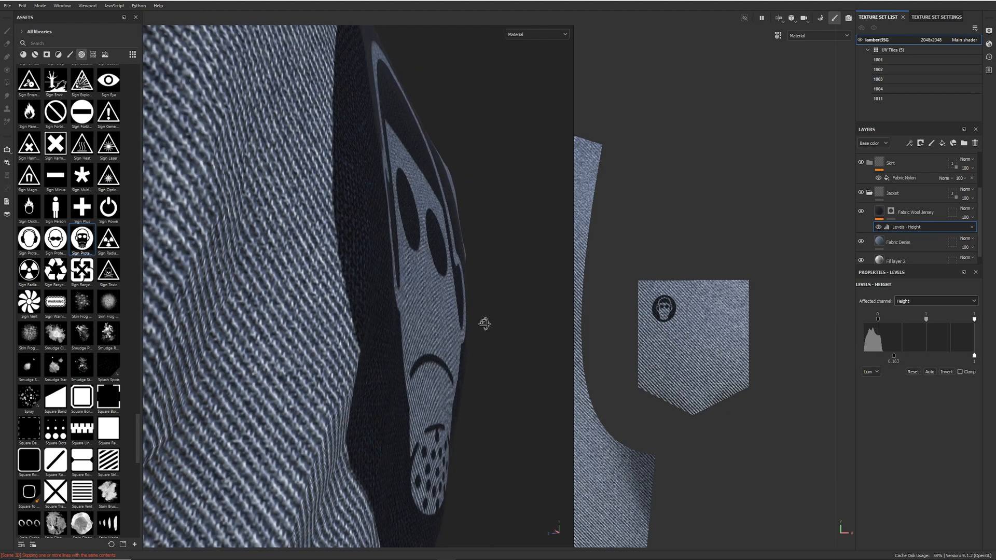
mouse_move(893, 357)
left_mouse_down()
mouse_move(865, 354)
mouse_move(886, 357)
left_mouse_up()
scroll(298, 313, "down", 6)
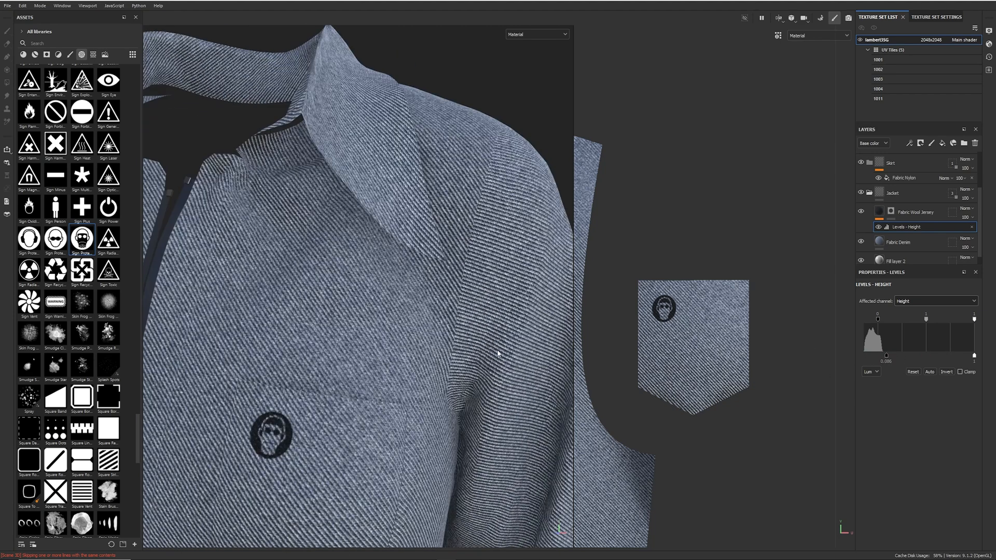
Collapse the Jacket group and examine the jacket's front, waistband and UV pieces
left_click_drag(497, 354, 397, 332, "alt")
right_click_drag(396, 332, 311, 317, "alt")
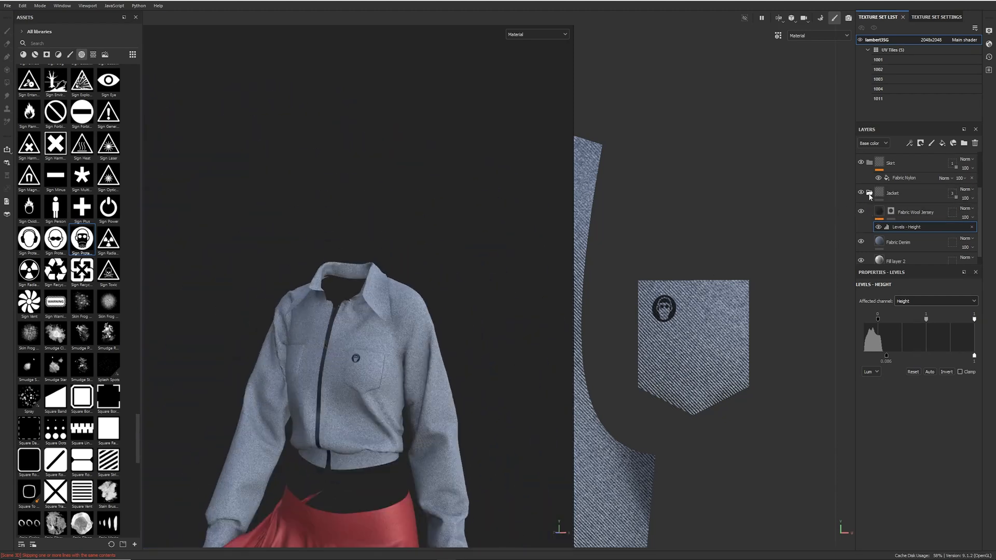
left_click(869, 196)
middle_click_drag(401, 395, 422, 285, "alt")
mouse_move(422, 284)
left_mouse_down("alt")
mouse_move(484, 258)
mouse_move(517, 273)
mouse_move(349, 303)
mouse_move(342, 280)
mouse_move(440, 288)
left_mouse_up("alt")
mouse_move(440, 289)
right_mouse_down("alt")
mouse_move(445, 338)
mouse_move(437, 309)
right_mouse_up("alt")
middle_click_drag(437, 309, 363, 333, "alt")
right_click_drag(363, 333, 366, 340, "alt")
right_click_drag(721, 358, 415, 296, "alt")
middle_click_drag(586, 363, 738, 305, "alt")
middle_click_drag(584, 331, 722, 316, "alt")
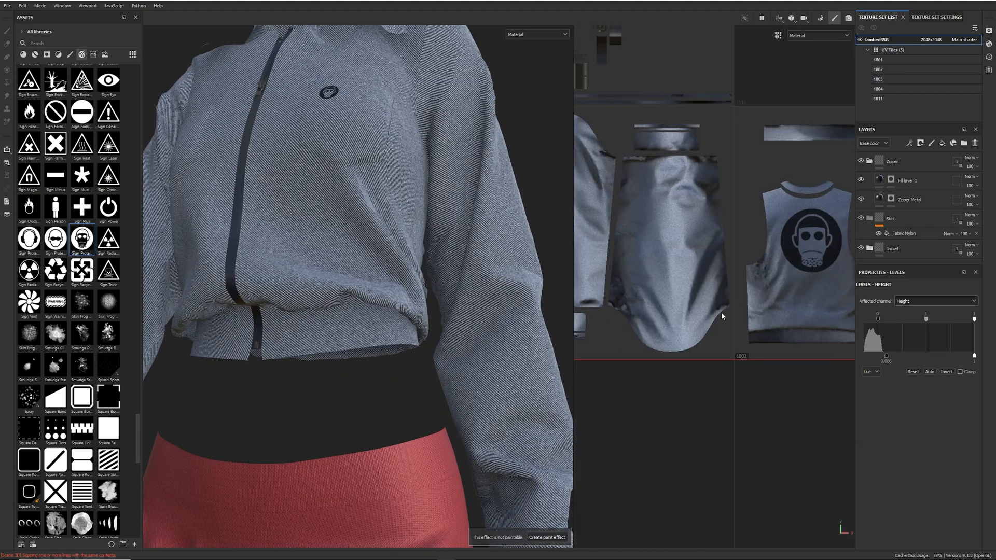
middle_click_drag(823, 137, 709, 240, "alt")
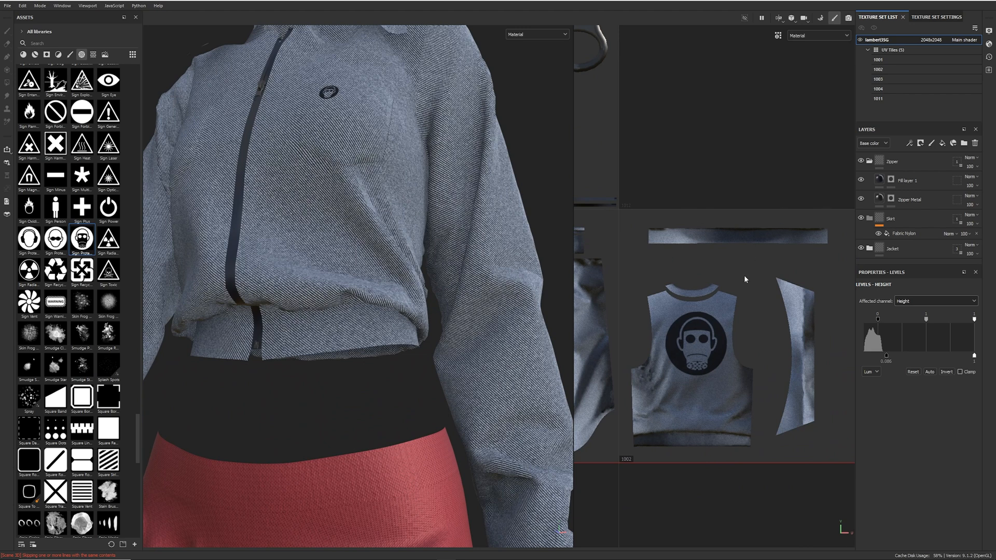
middle_click_drag(744, 279, 709, 288, "alt")
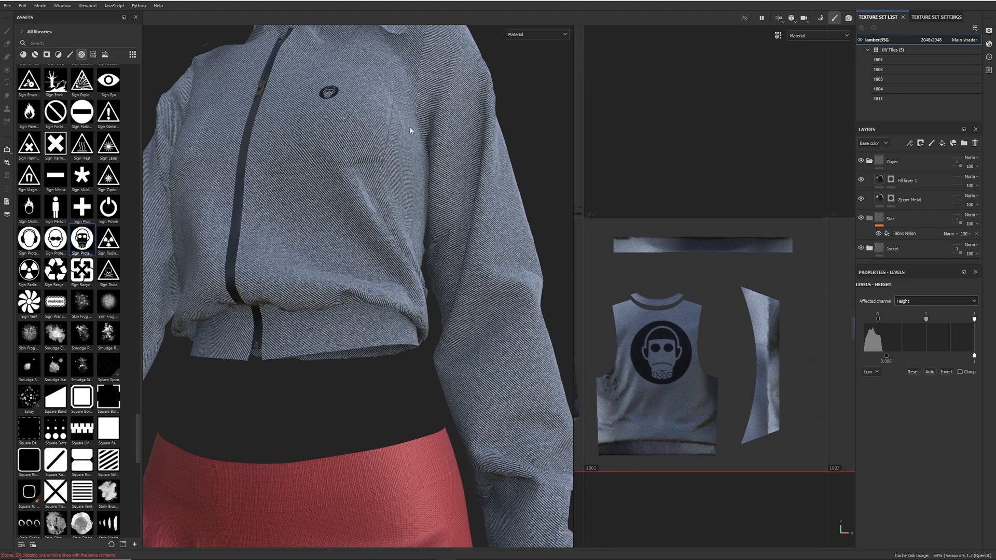
Add the Fabric Wool Herringbone material as a fill layer at the top of the Jacket group
left_click(23, 55)
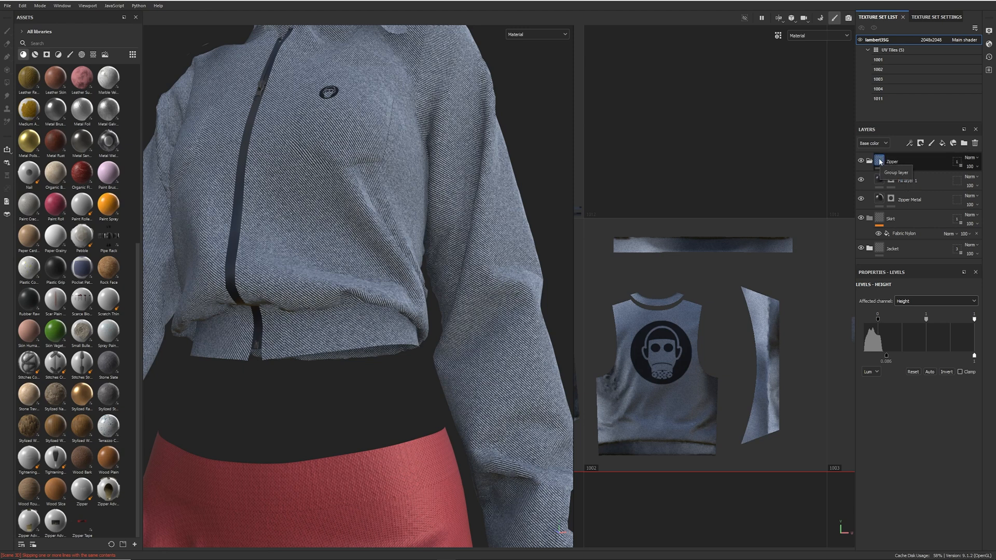
middle_click_drag(727, 196, 721, 219)
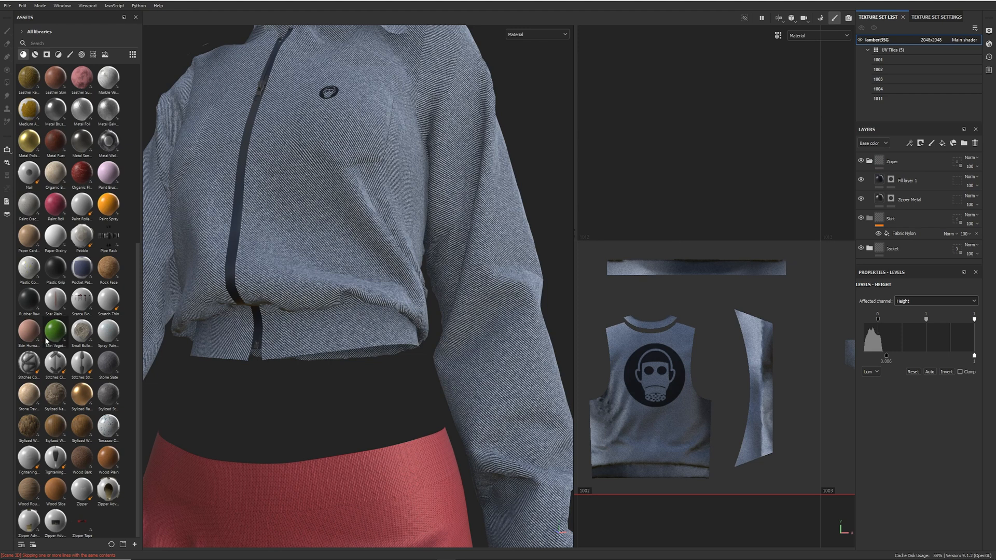
scroll(63, 208, "up", 5)
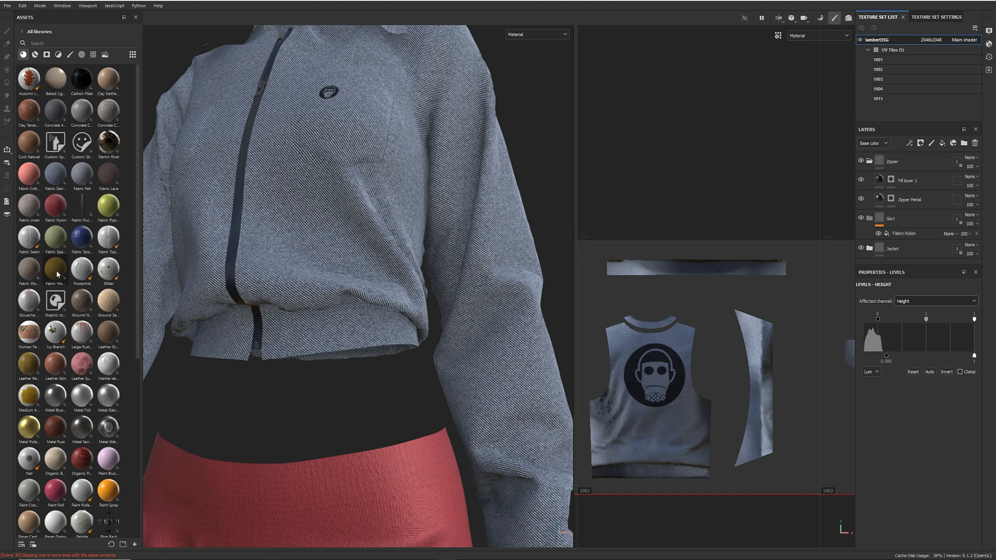
mouse_move(57, 273)
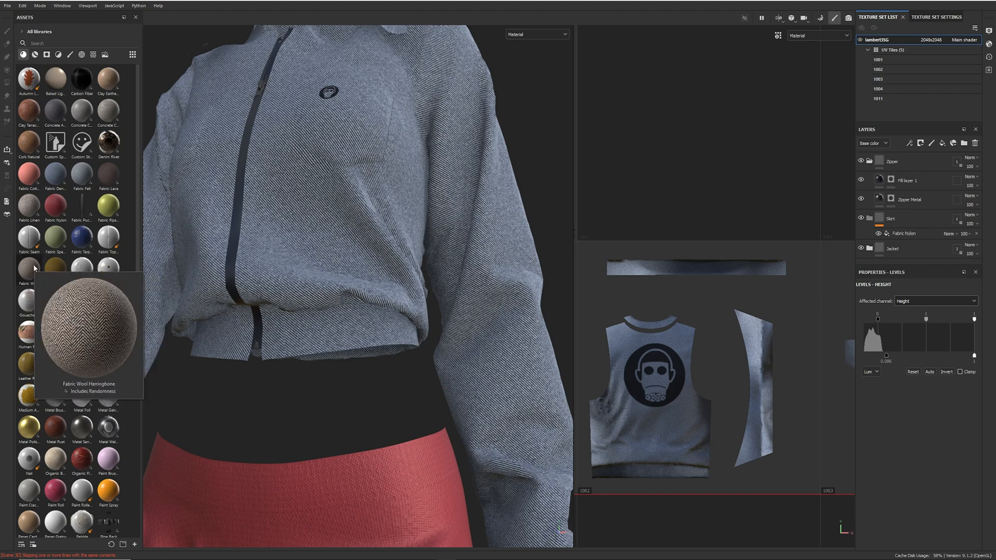
left_click_drag(30, 269, 905, 260)
scroll(908, 231, "down", 1)
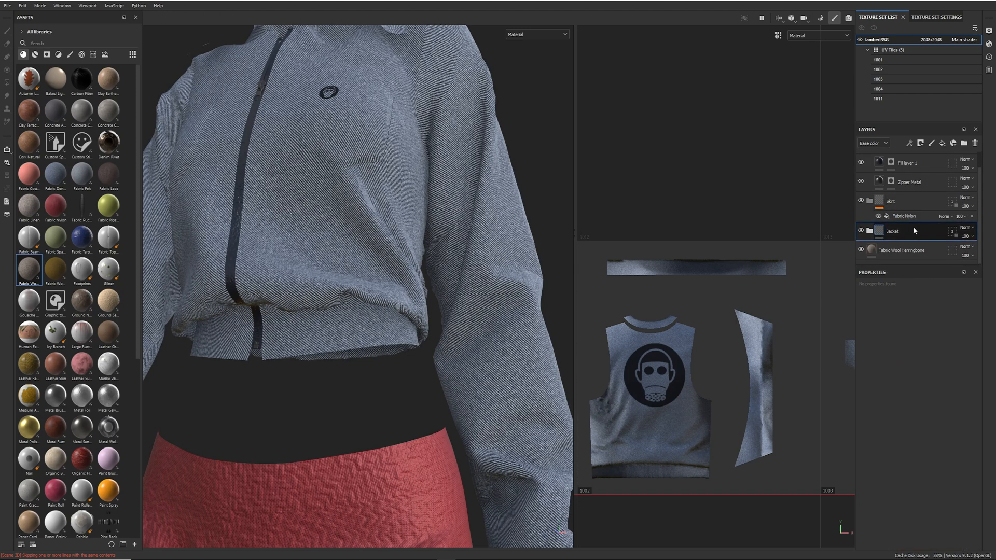
left_click(913, 227)
left_click_drag(871, 258, 878, 234)
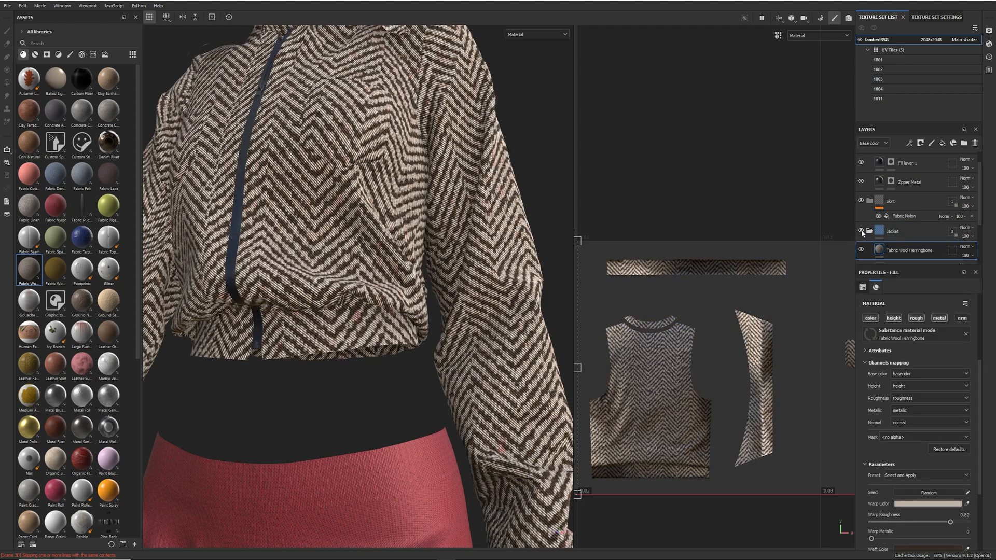
left_click(862, 232)
left_click(861, 231)
Add a black mask to the Fabric Wool Herringbone layer
scroll(893, 235, "down", 3)
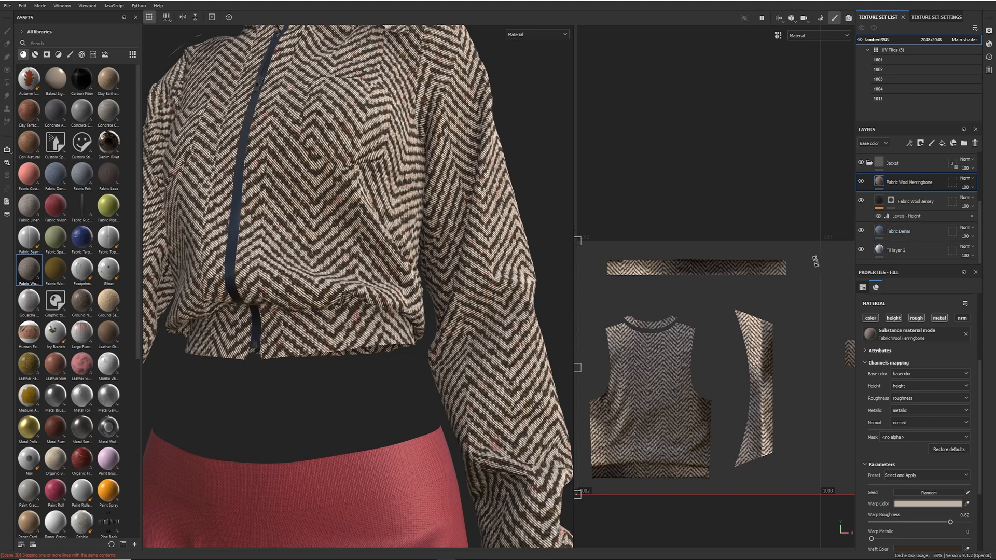
scroll(904, 214, "up", 2)
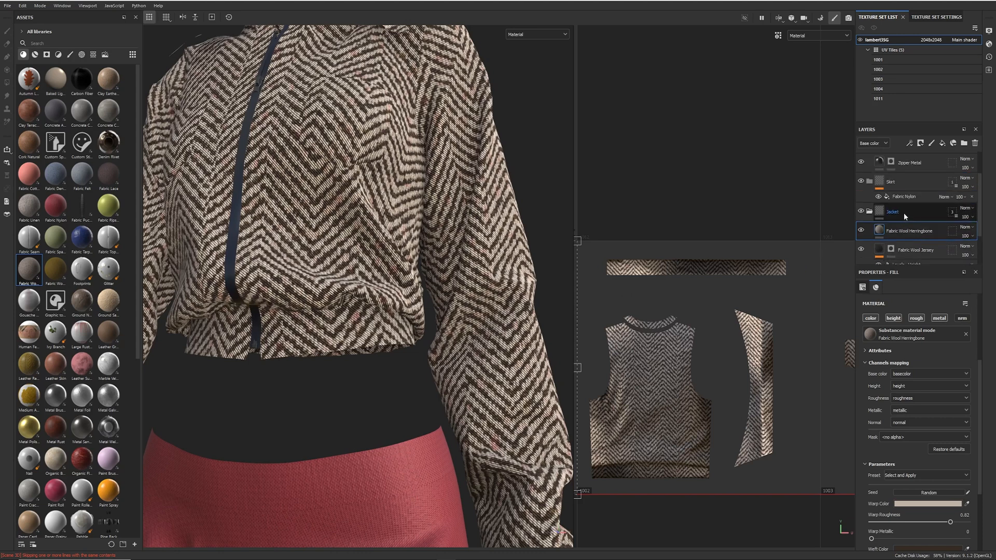
left_click(921, 143)
left_click(932, 163)
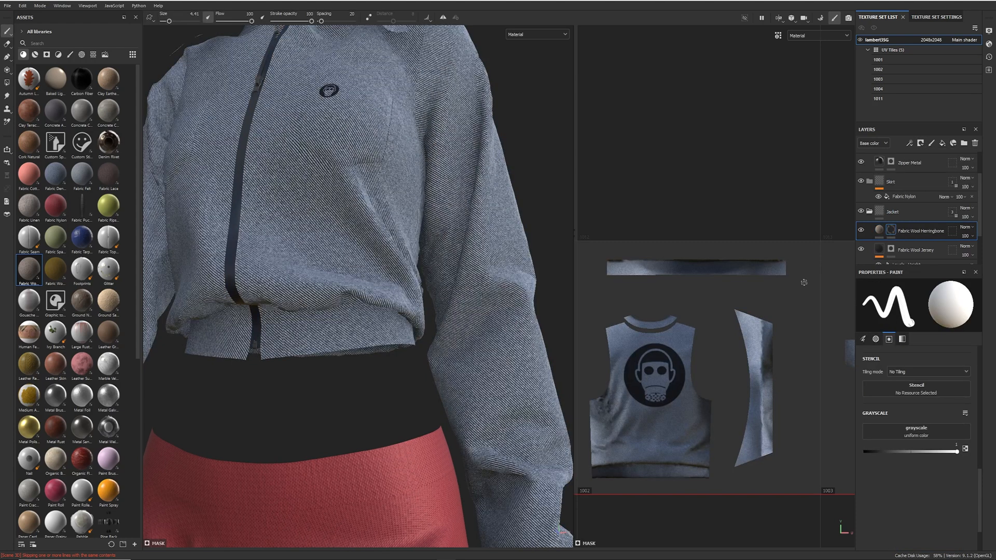
Polygon-fill the long waistband strip white by UV chunk in the Fabric Wool Herringbone mask, leaving the other pieces masked out
left_click(7, 83)
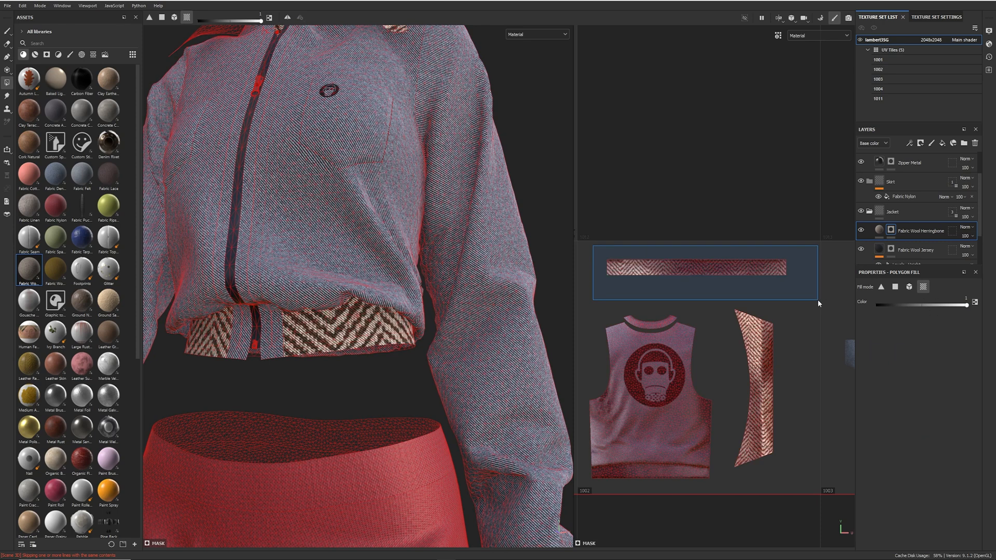
left_click(629, 269)
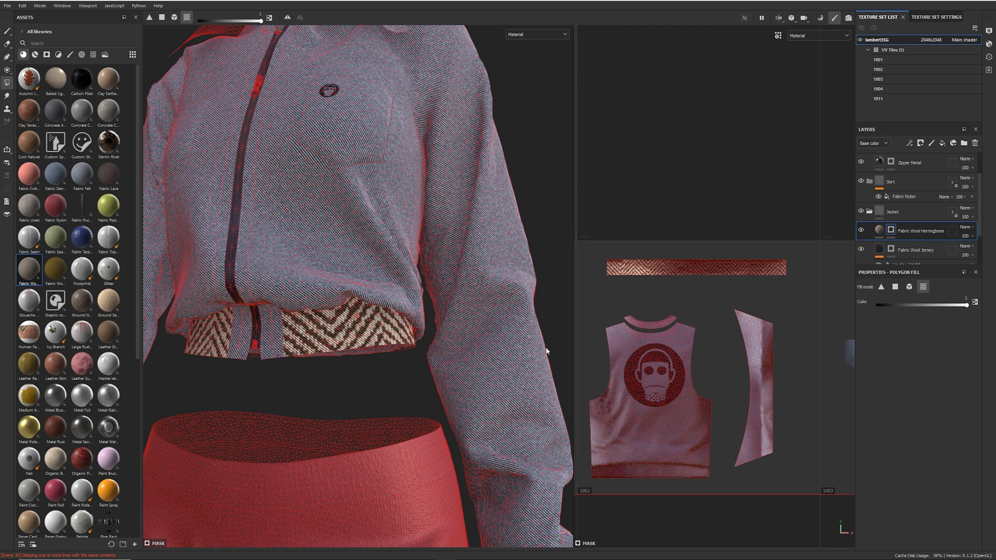
middle_click_drag(674, 380, 921, 364, "alt")
middle_click_drag(765, 378, 527, 378, "alt")
middle_click_drag(788, 363, 734, 339, "alt")
left_click_drag(378, 376, 374, 351, "alt")
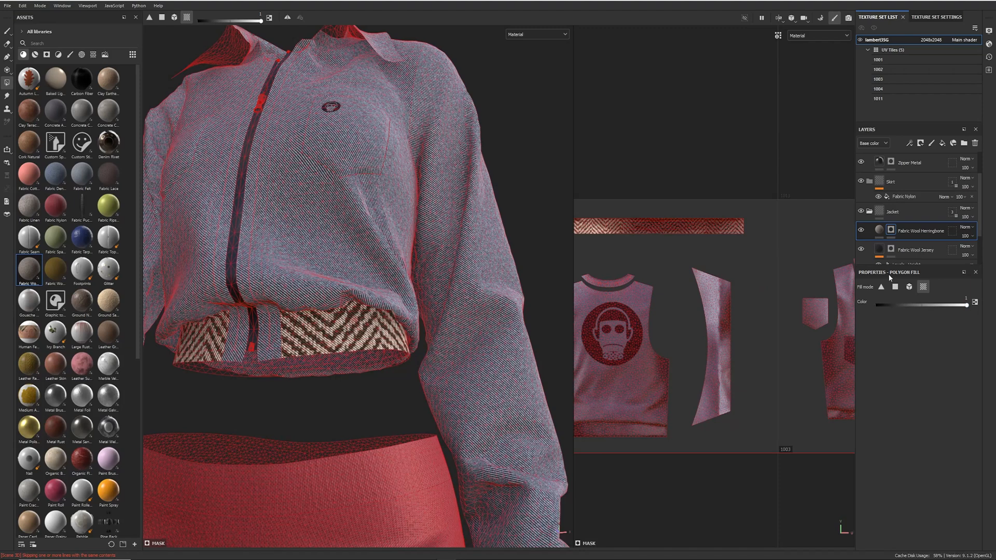
Set the tiling of the Fabric Wool Herringbone fill to 3 and inspect the waistband
left_click(878, 232)
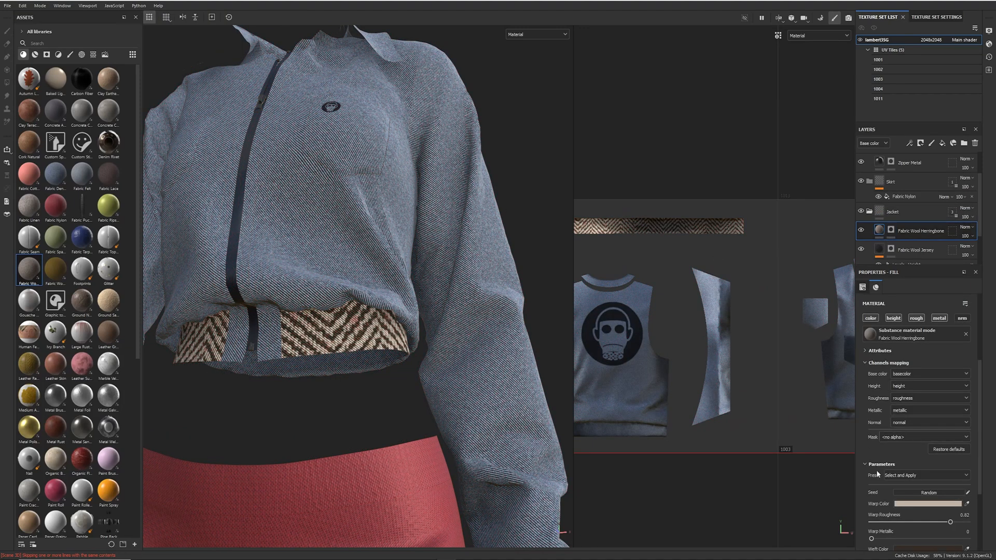
scroll(897, 473, "up", 2)
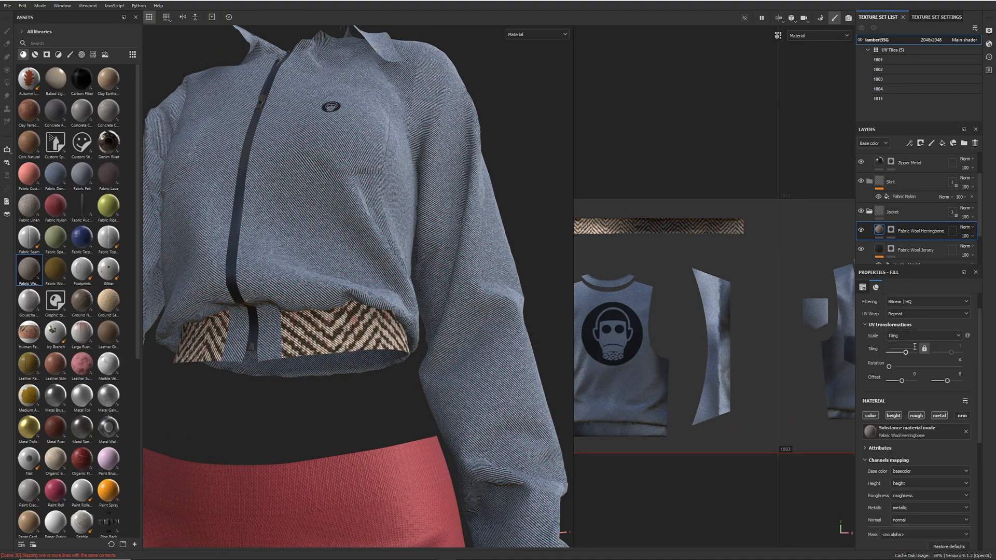
scroll(921, 351, "up", 1)
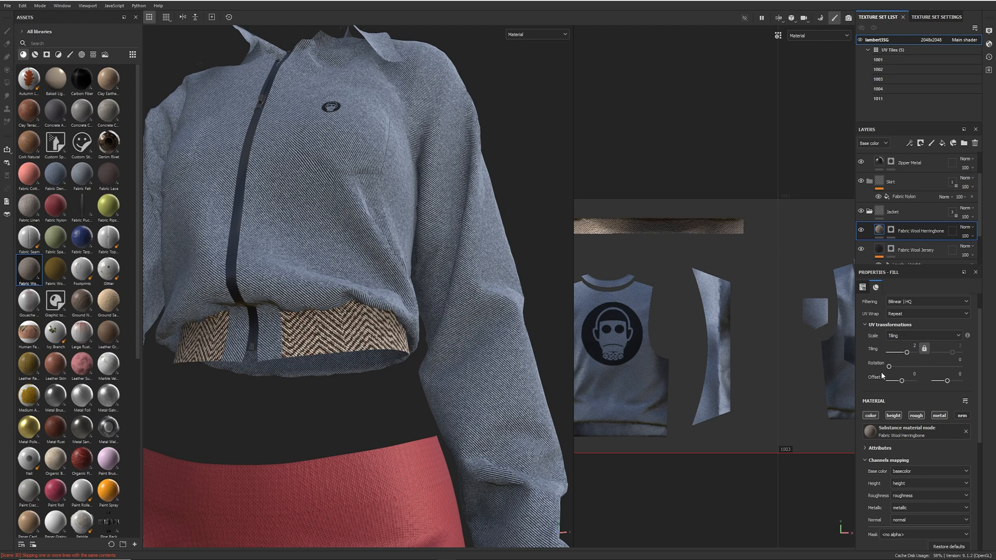
scroll(913, 345, "up", 1)
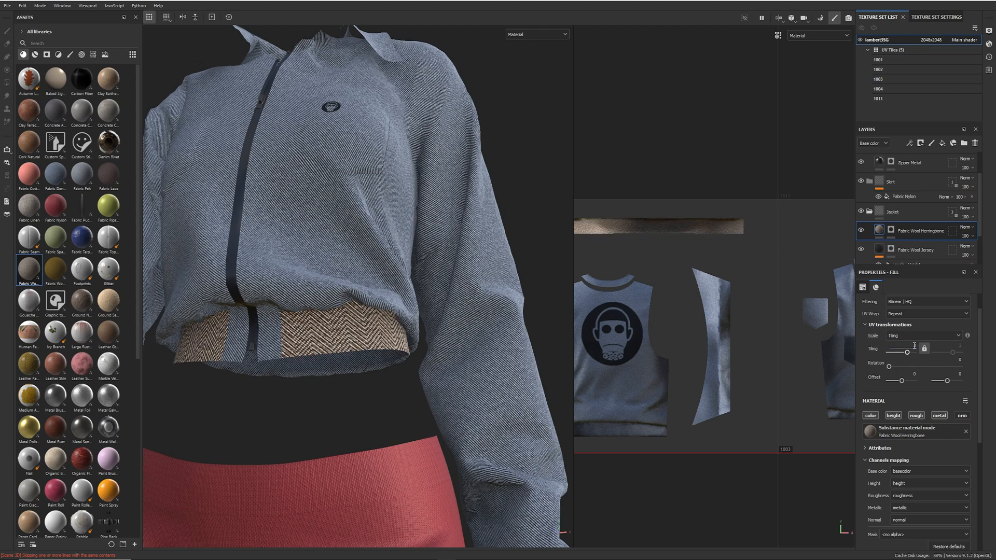
left_click_drag(363, 291, 407, 322, "alt")
right_click_drag(406, 322, 353, 358, "alt")
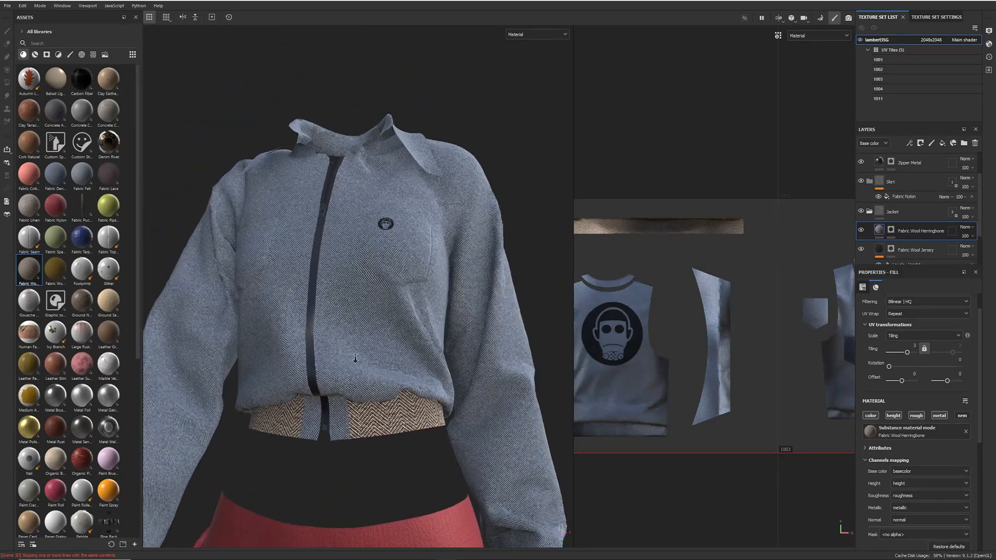
left_click_drag(415, 353, 430, 359, "alt")
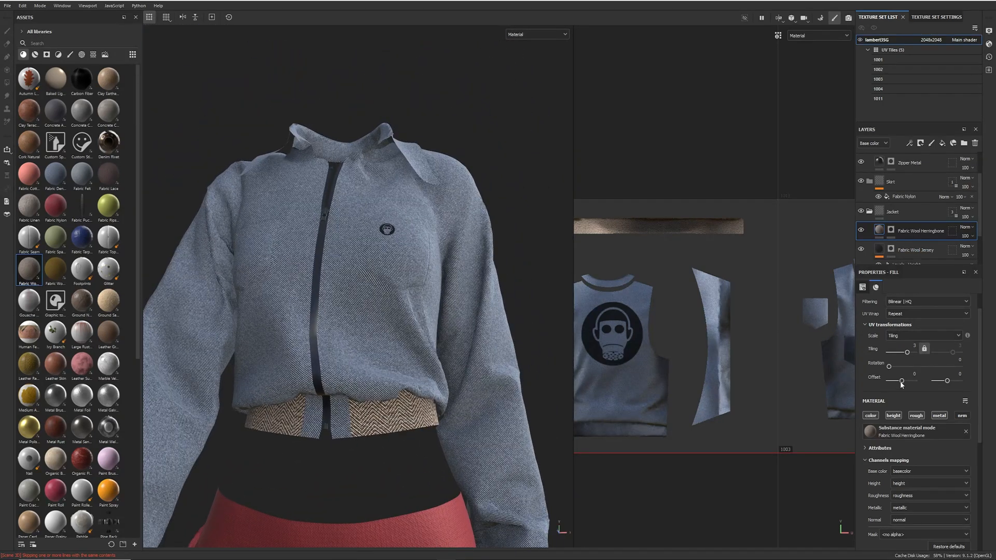
Switch the color channel of the Fabric Wool Herringbone fill off and back on to compare the waistband
left_click(871, 416)
scroll(417, 331, "up", 5)
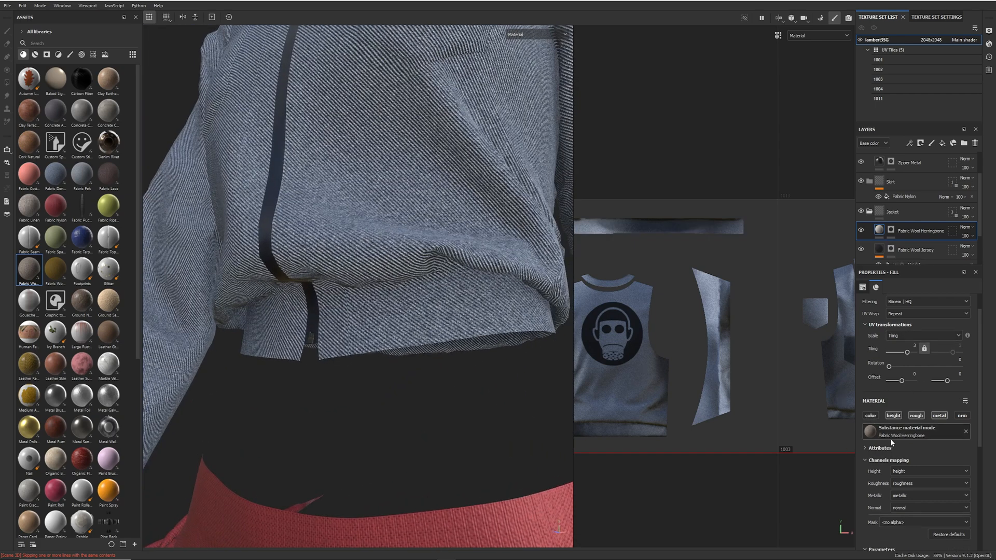
left_click(871, 416)
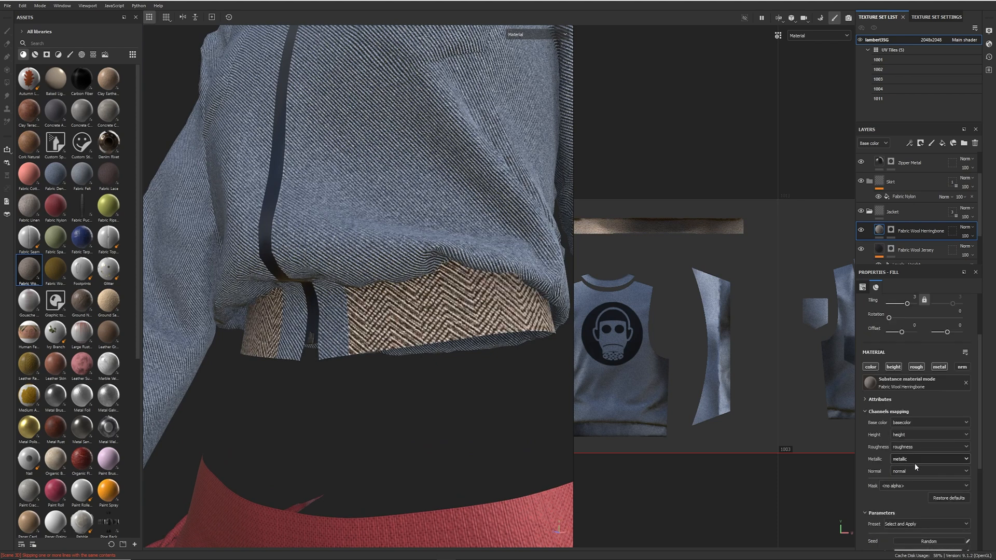
Look through the channels and parameters of the Fabric Wool Herringbone fill
scroll(901, 503, "down", 3)
scroll(903, 508, "down", 2)
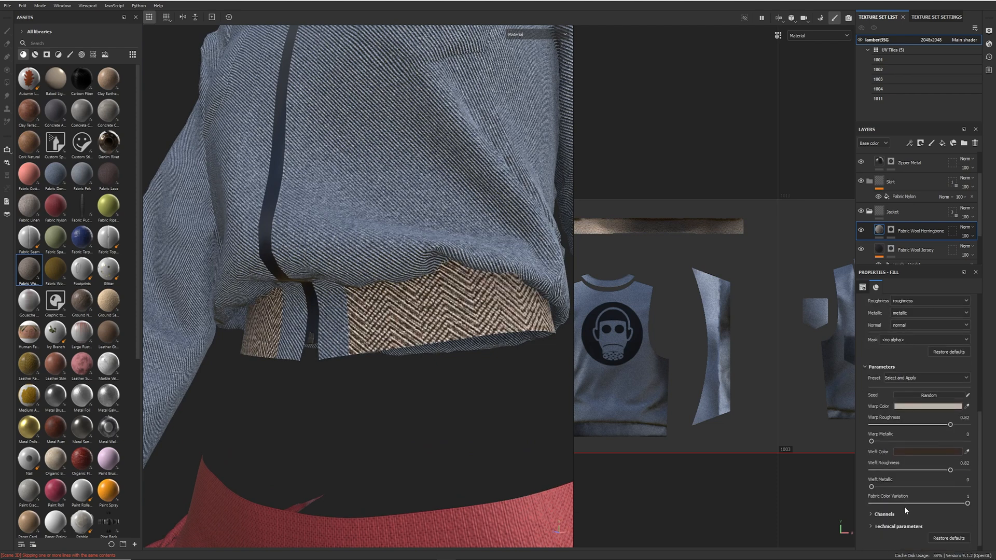
left_click(870, 515)
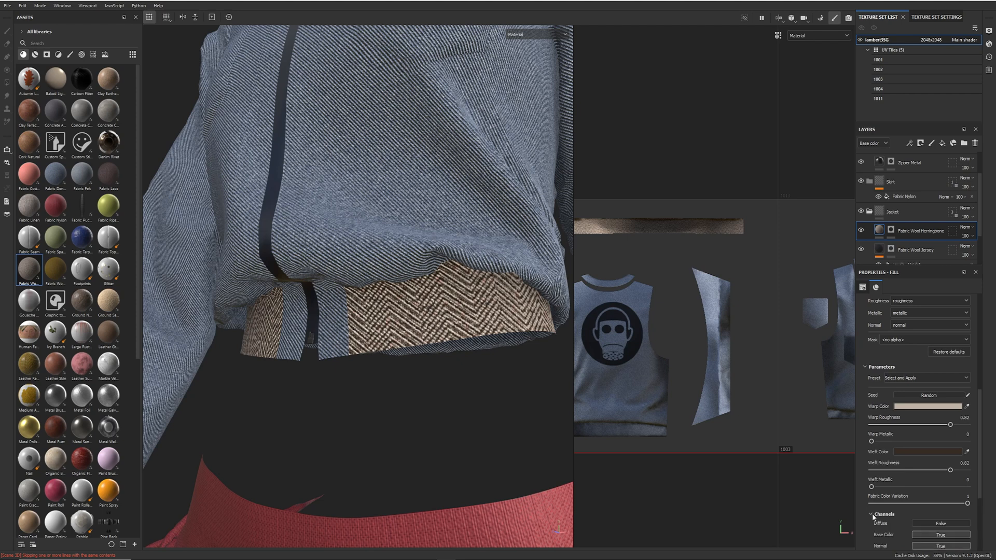
scroll(882, 506, "down", 2)
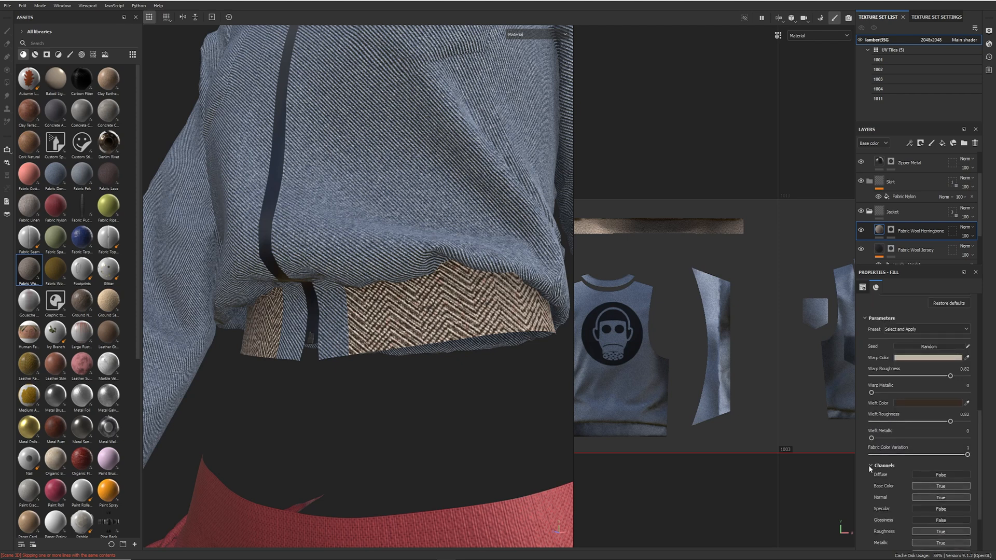
scroll(882, 462, "up", 3)
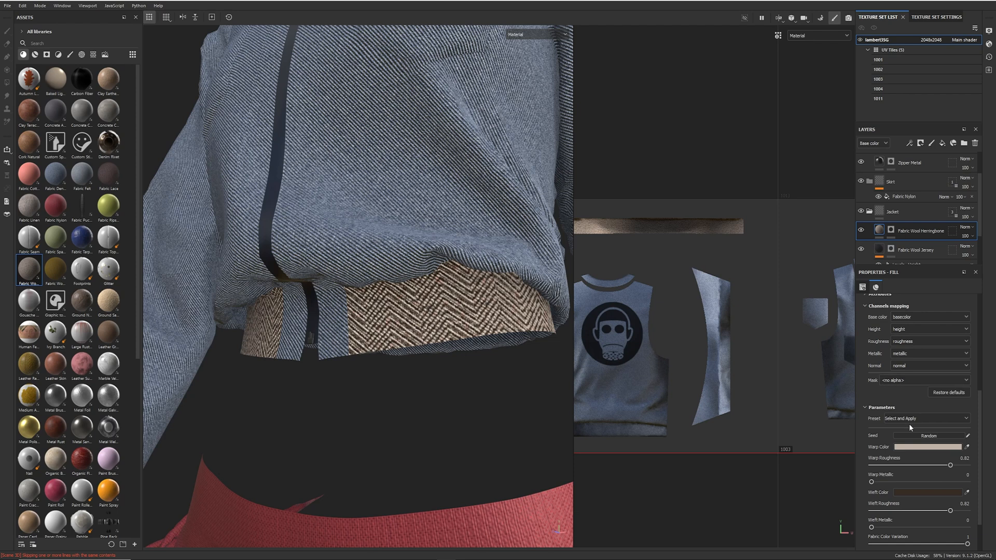
scroll(892, 469, "down", 2)
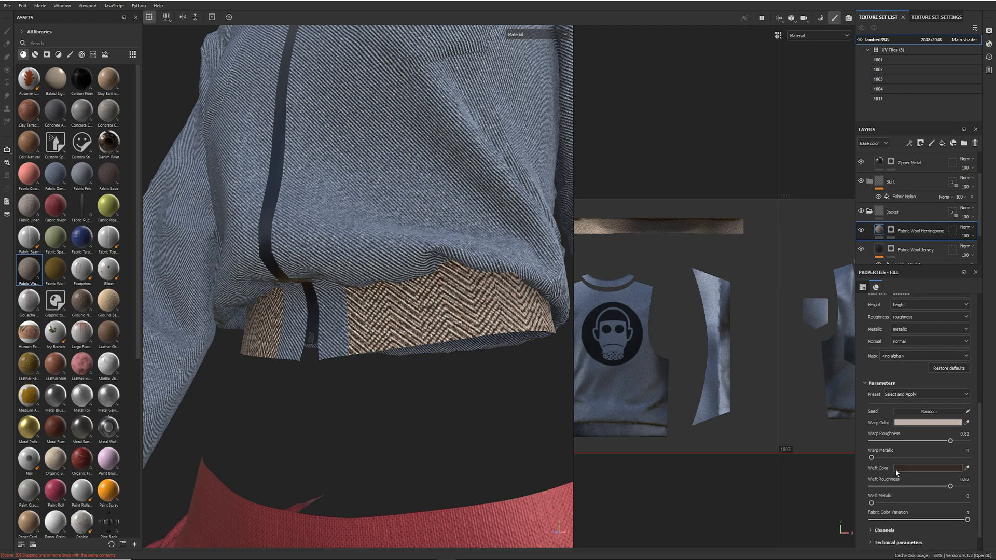
scroll(895, 413, "up", 5)
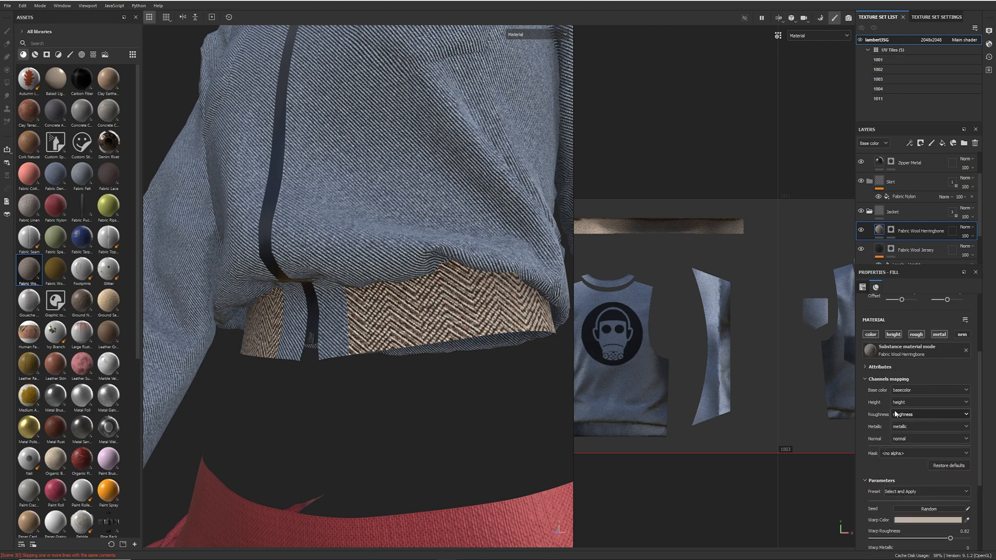
scroll(421, 347, "down", 5)
Lower the Fabric Wool Herringbone layer's opacity to 62 and inspect the waistband on the jacket
left_click_drag(422, 347, 439, 349, "alt")
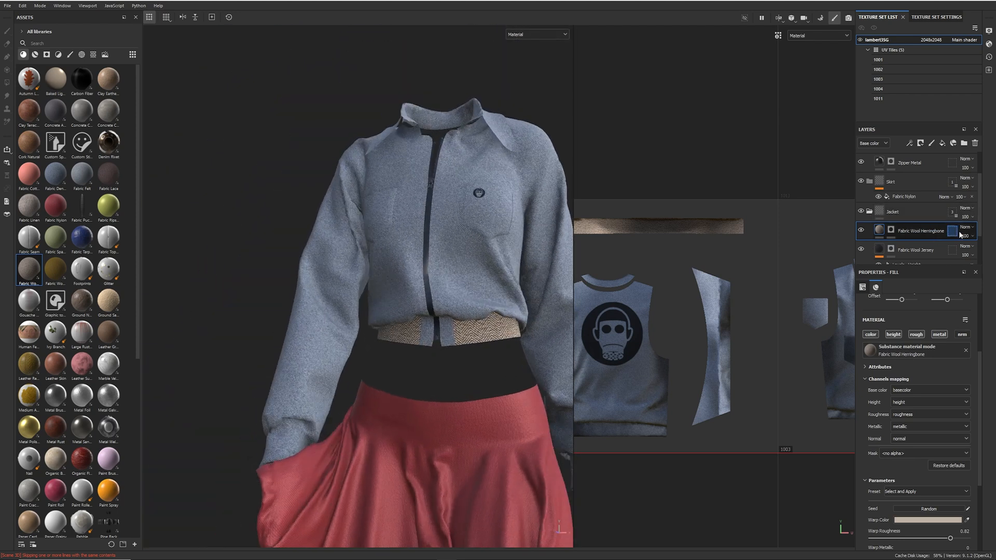
left_click_drag(988, 252, 982, 252)
left_click_drag(518, 332, 396, 356, "alt")
scroll(441, 359, "up", 5)
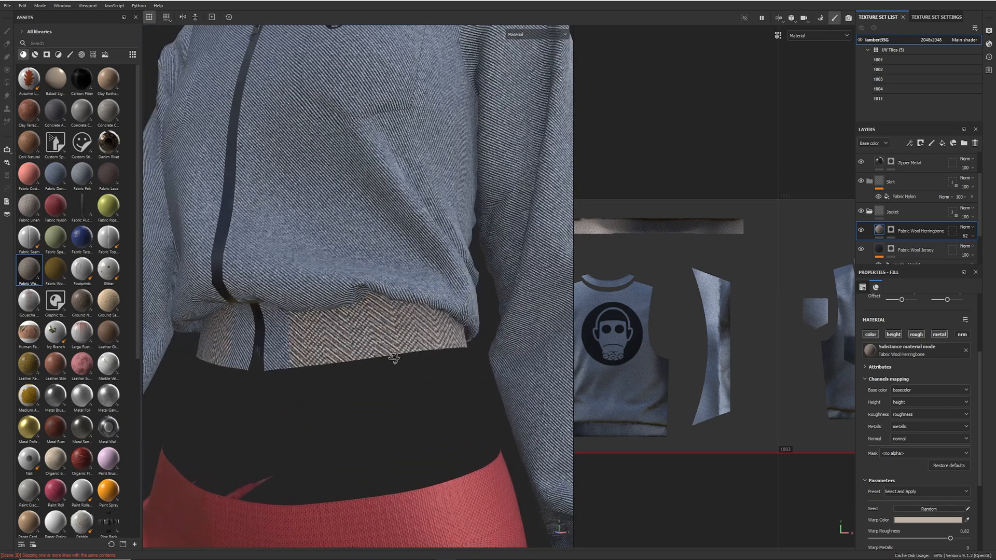
left_click_drag(409, 398, 451, 386, "alt")
scroll(301, 389, "down", 4)
left_click_drag(301, 390, 445, 387, "alt")
scroll(444, 384, "up", 4)
left_click_drag(454, 312, 403, 314, "alt")
scroll(743, 334, "up", 1)
scroll(744, 334, "down", 3)
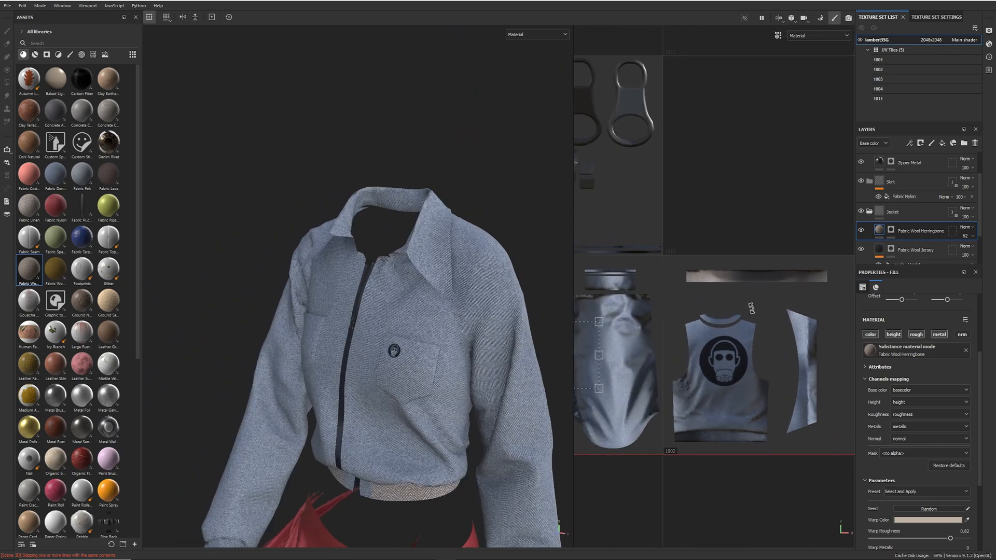
Polygon-fill the curved neckband strip above the jacket's back piece white by UV chunk in the Fabric Wool Herringbone mask
scroll(695, 280, "up", 2)
left_click(890, 229)
key("4")
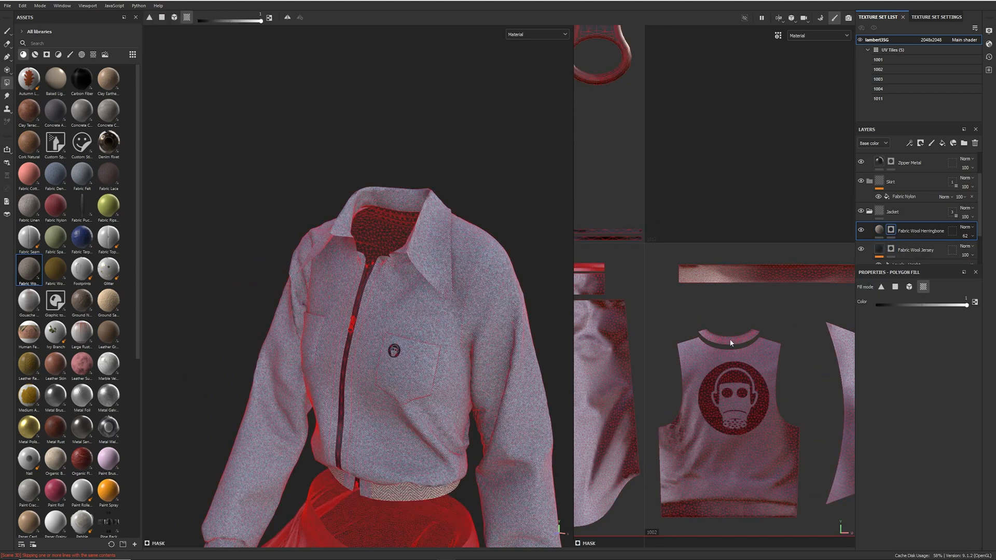
left_click_drag(408, 259, 368, 260, "alt")
middle_click_drag(368, 260, 338, 317, "alt")
right_click_drag(338, 318, 423, 334, "alt")
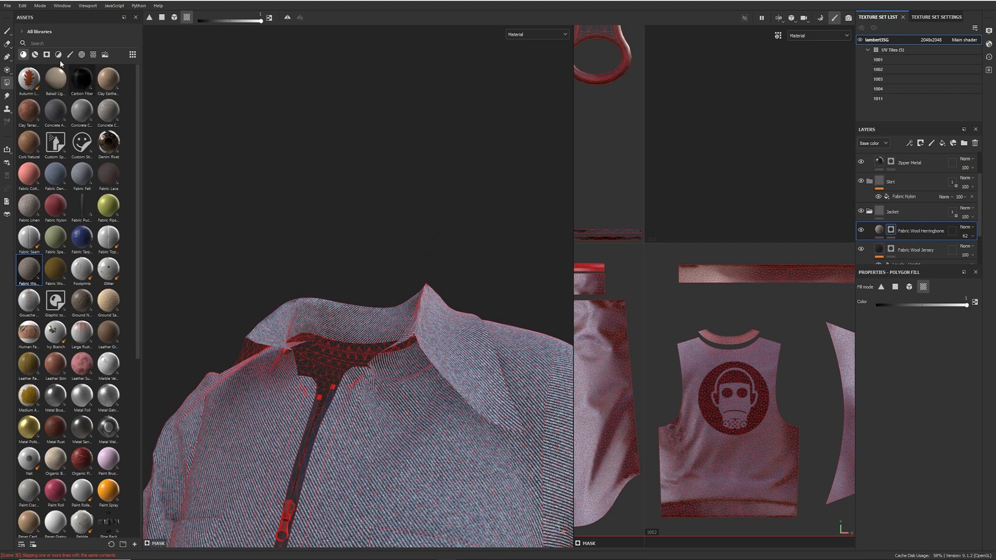
middle_click_drag(362, 287, 352, 243, "alt")
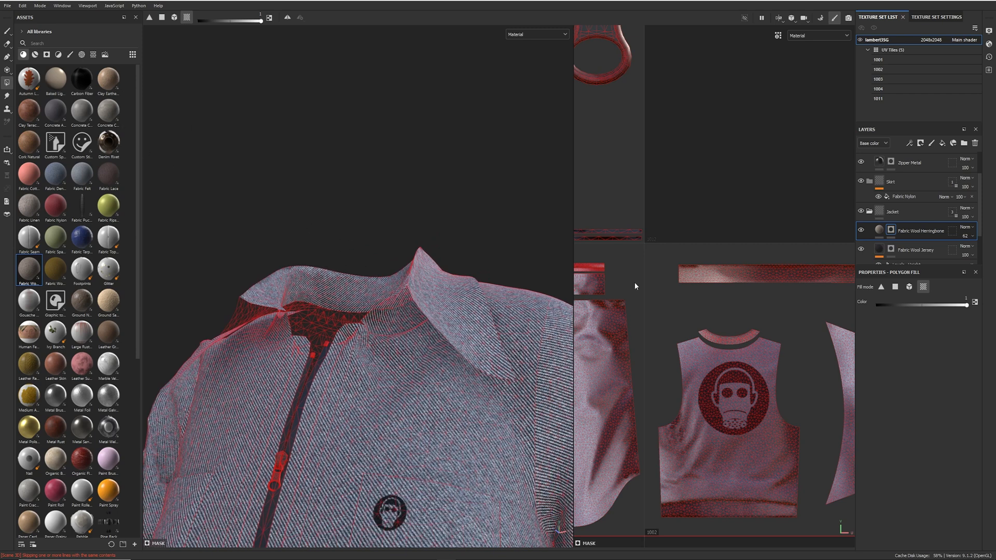
left_click(878, 231)
left_click_drag(410, 283, 537, 348, "alt")
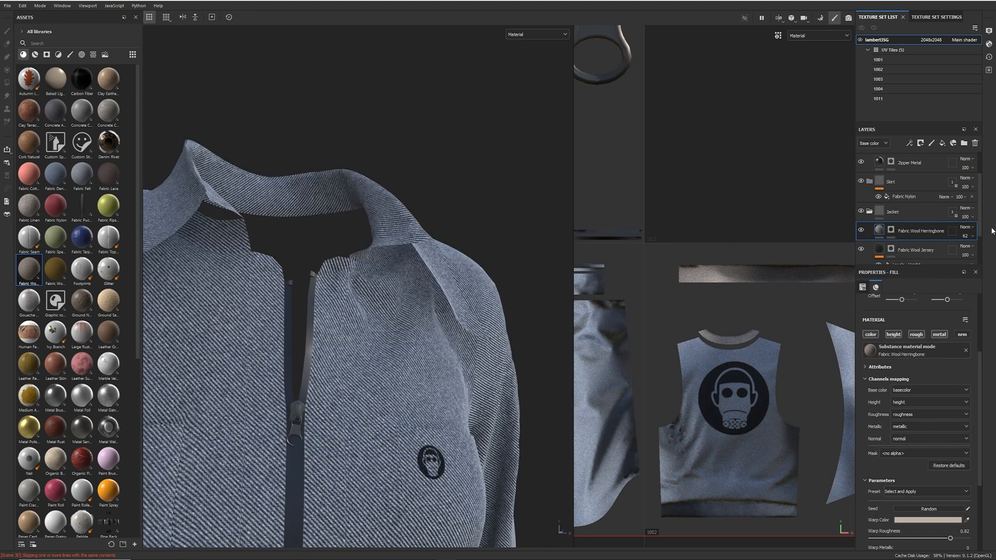
Fill the two curved neckband strips beside the jacket's front pieces white by UV chunk in the Fabric Wool Herringbone mask
left_click(891, 230)
scroll(741, 391, "up", 8)
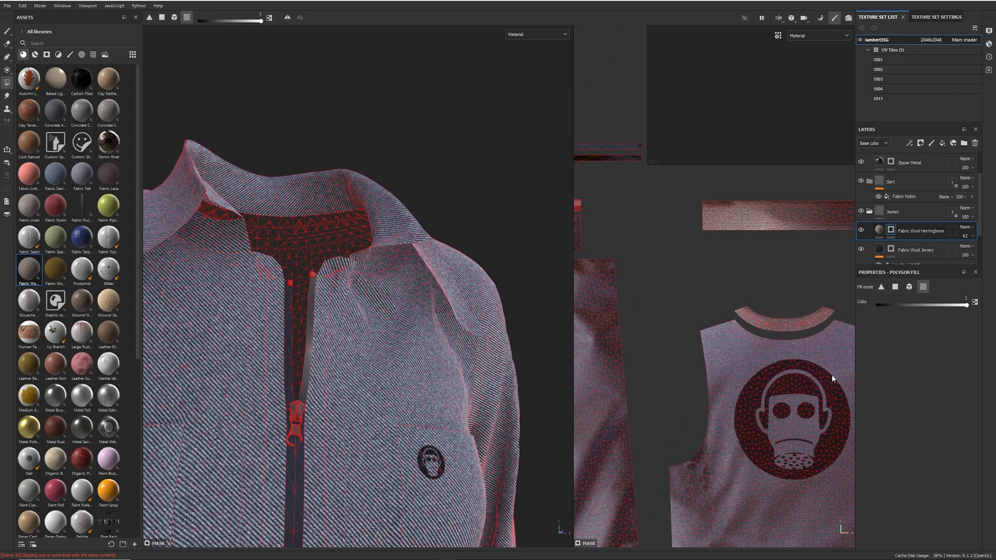
left_click_drag(361, 240, 606, 272, "alt")
scroll(605, 272, "down", 5)
scroll(606, 270, "down", 3)
middle_click_drag(765, 296, 610, 290, "alt")
middle_click_drag(840, 301, 624, 289, "alt")
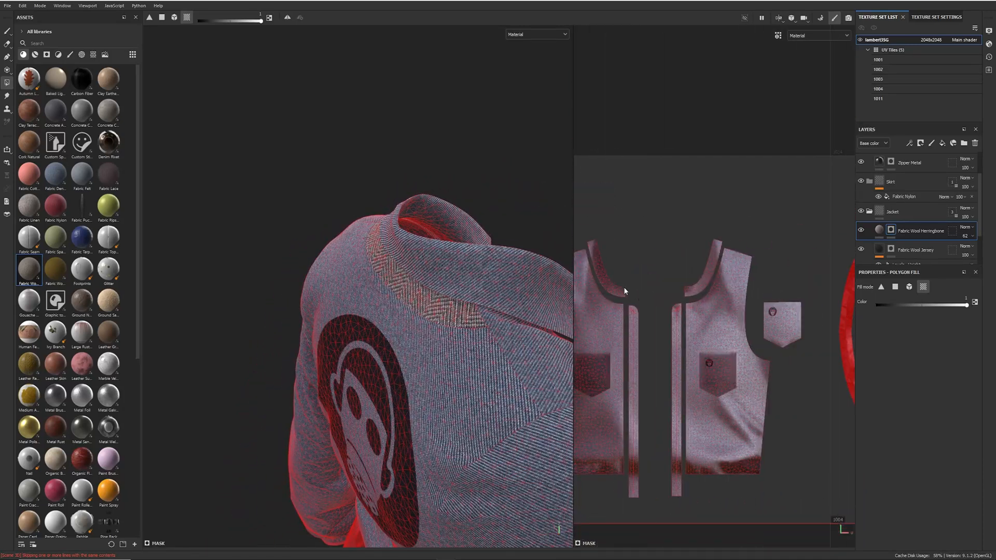
left_click_drag(482, 342, 486, 380, "alt")
left_click_drag(231, 362, 467, 337, "alt")
Fill only the inner half of the collar piece, along its straight edge, by polygon in the Fabric Wool Herringbone mask and inspect the collar
middle_click_drag(632, 337, 821, 353, "alt")
mouse_move(596, 314)
middle_mouse_down("alt")
mouse_move(791, 343)
mouse_move(640, 254)
middle_mouse_up("alt")
right_click_drag(640, 262, 791, 318, "alt")
middle_click_drag(675, 305, 723, 214, "alt")
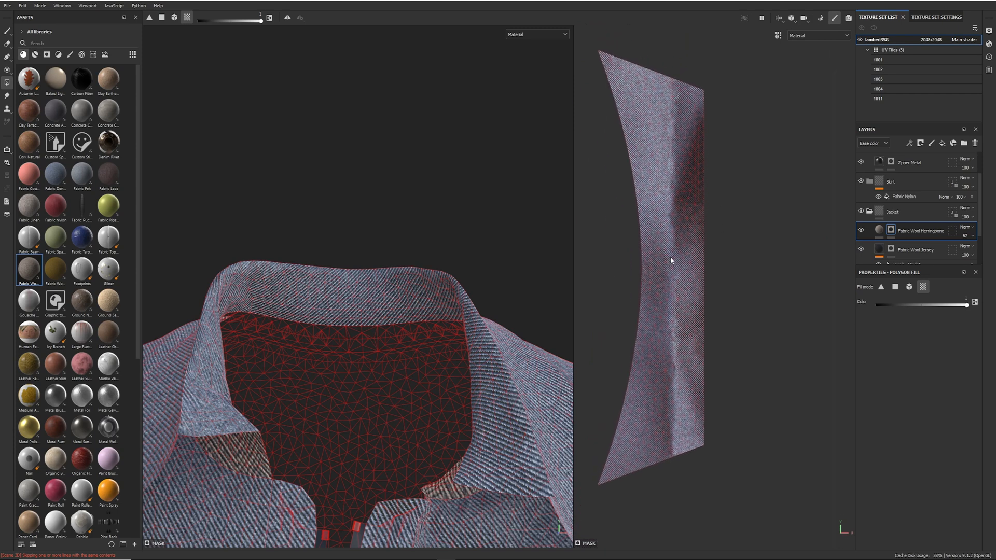
left_click(895, 288)
left_click_drag(754, 495, 674, 66)
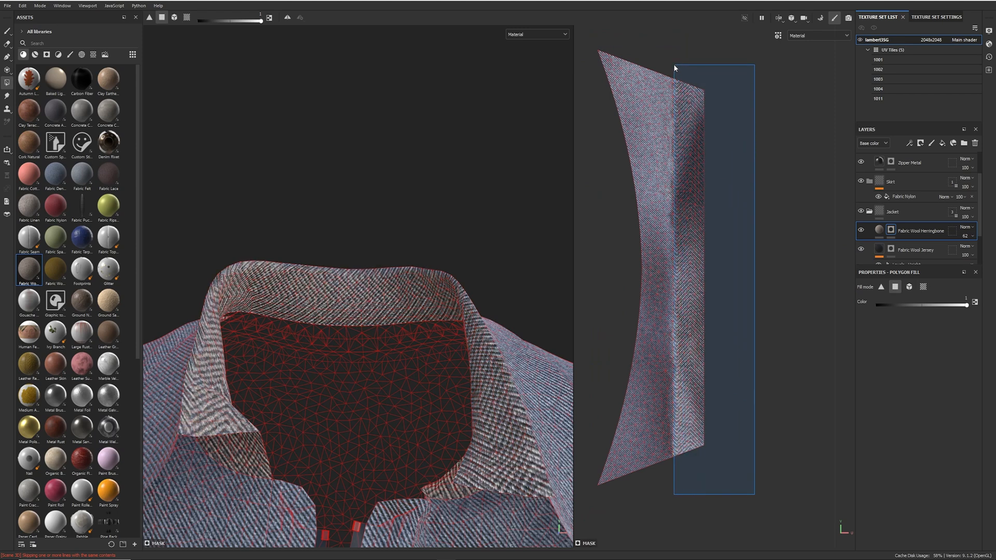
left_click_drag(674, 64, 674, 64)
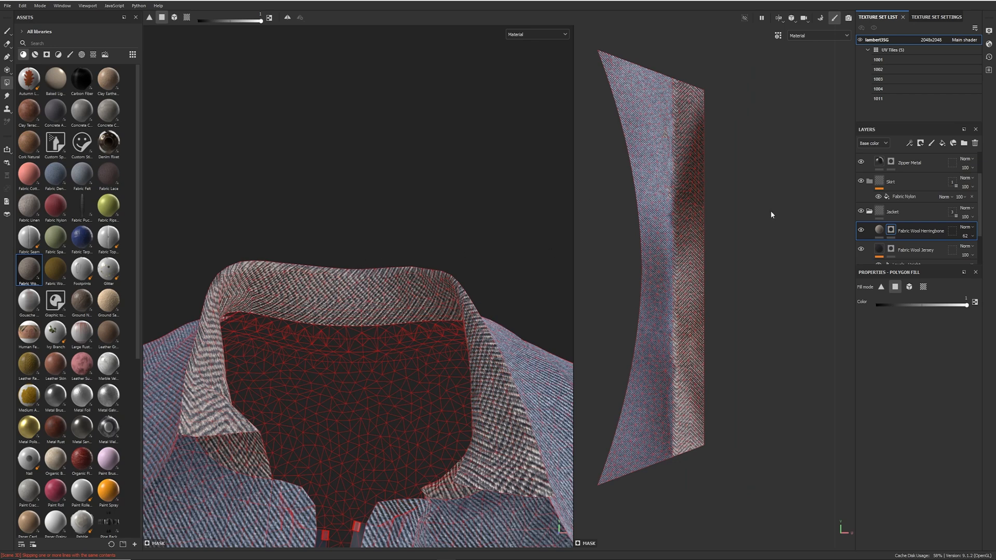
left_click(878, 230)
left_click_drag(333, 188, 398, 416, "alt")
right_click_drag(528, 352, 223, 386, "alt")
middle_click_drag(441, 444, 363, 291, "alt")
left_click_drag(363, 290, 601, 363, "alt")
middle_click_drag(449, 389, 478, 247, "alt")
left_click_drag(478, 246, 460, 364, "alt")
Fill the cuff pieces of both sleeves white by UV chunk in the Fabric Wool Herringbone mask
middle_click_drag(776, 316, 786, 408, "alt")
right_click_drag(786, 408, 574, 397, "alt")
middle_click_drag(848, 384, 840, 318, "alt")
middle_click_drag(592, 336, 665, 343, "alt")
right_click_drag(665, 344, 752, 334, "alt")
middle_click_drag(752, 335, 732, 350, "alt")
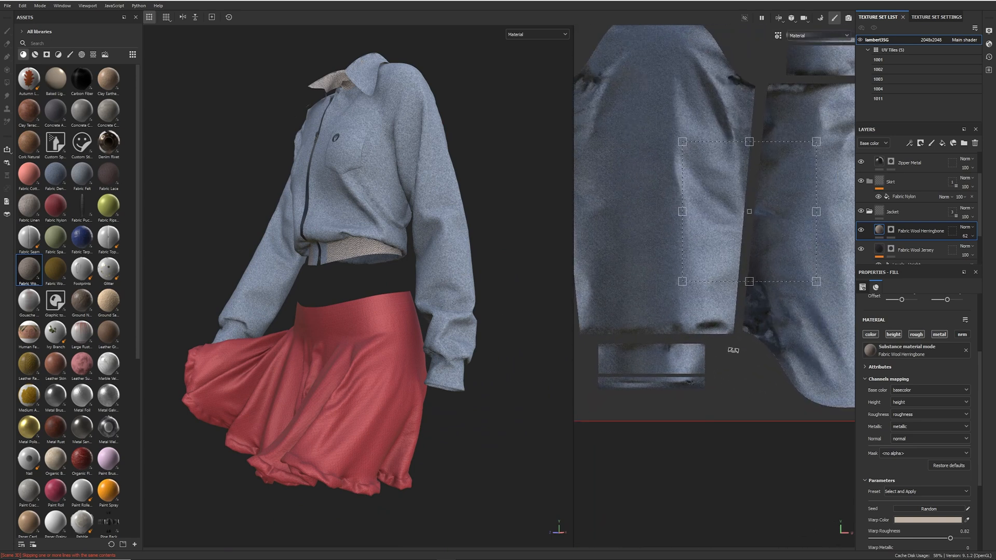
left_click(891, 231)
key("4")
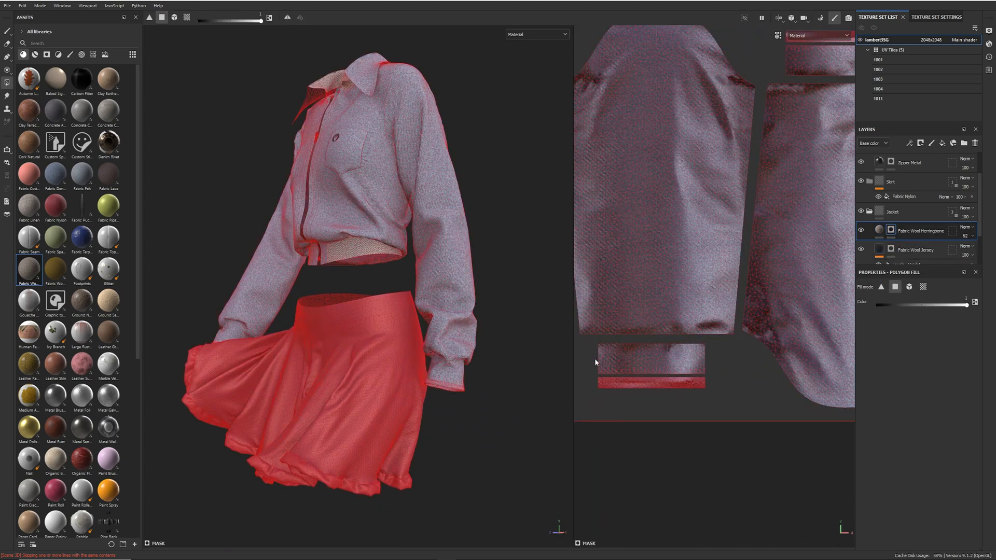
left_click(923, 286)
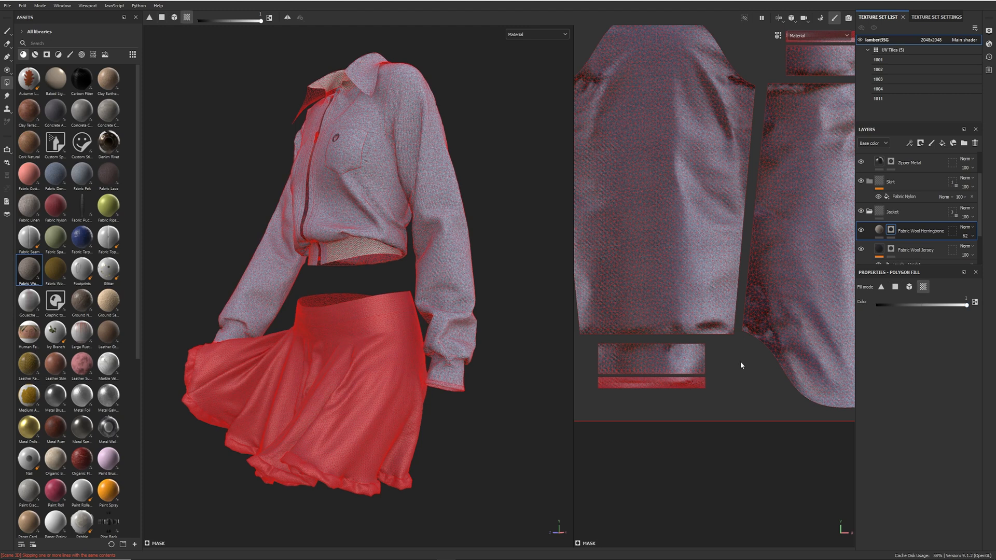
left_click_drag(581, 342, 719, 406)
middle_click_drag(752, 414, 502, 416, "alt")
middle_click_drag(724, 376, 942, 428, "alt")
middle_click_drag(693, 300, 659, 349, "alt")
left_click_drag(588, 251, 735, 303)
middle_click_drag(501, 376, 444, 404, "alt")
right_click_drag(444, 405, 226, 373, "alt")
left_click_drag(227, 373, 420, 374, "alt")
left_click(886, 234)
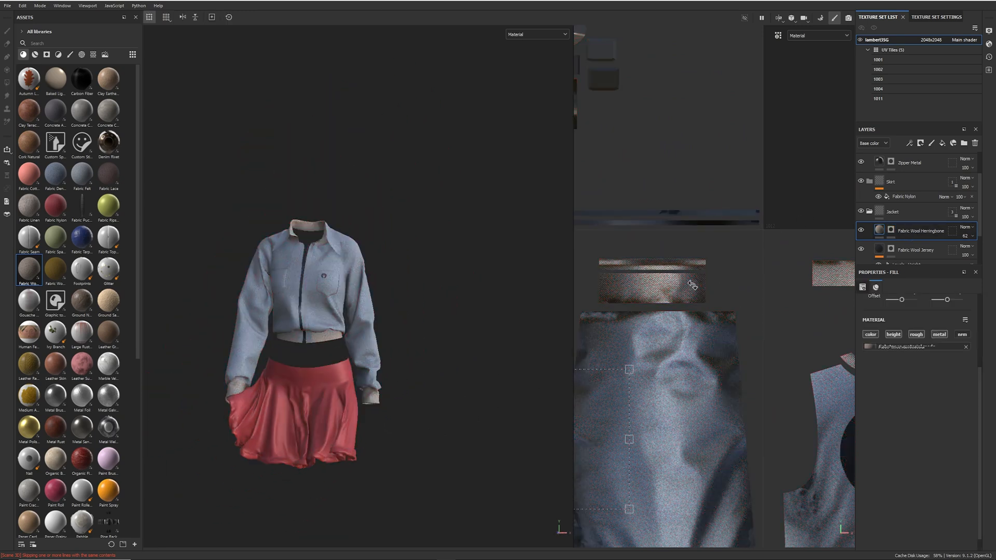
Set the Fabric Wool Herringbone layer's opacity to 100
left_click_drag(425, 338, 400, 357, "alt")
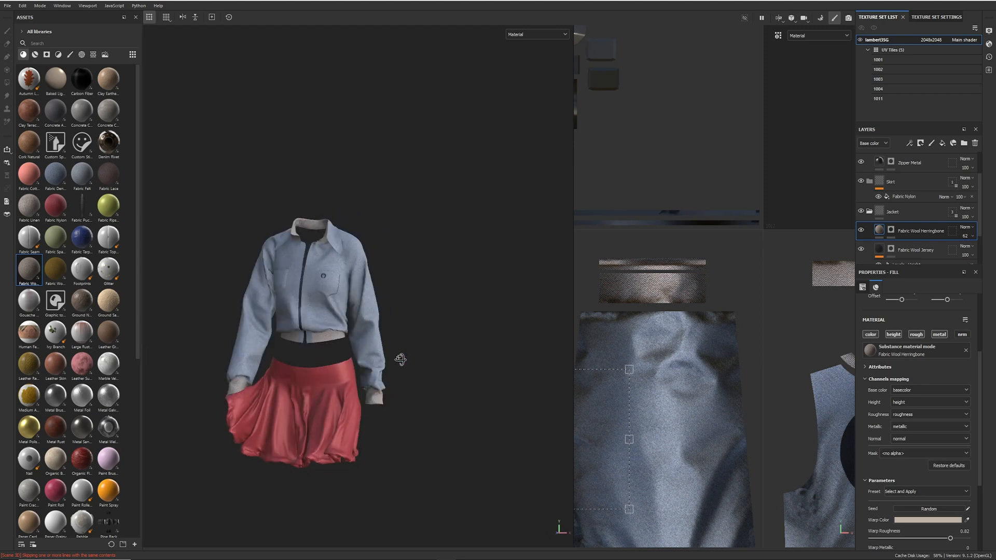
left_click(966, 237)
left_click_drag(980, 252, 993, 255)
scroll(363, 357, "up", 4)
middle_click_drag(316, 349, 413, 384, "alt")
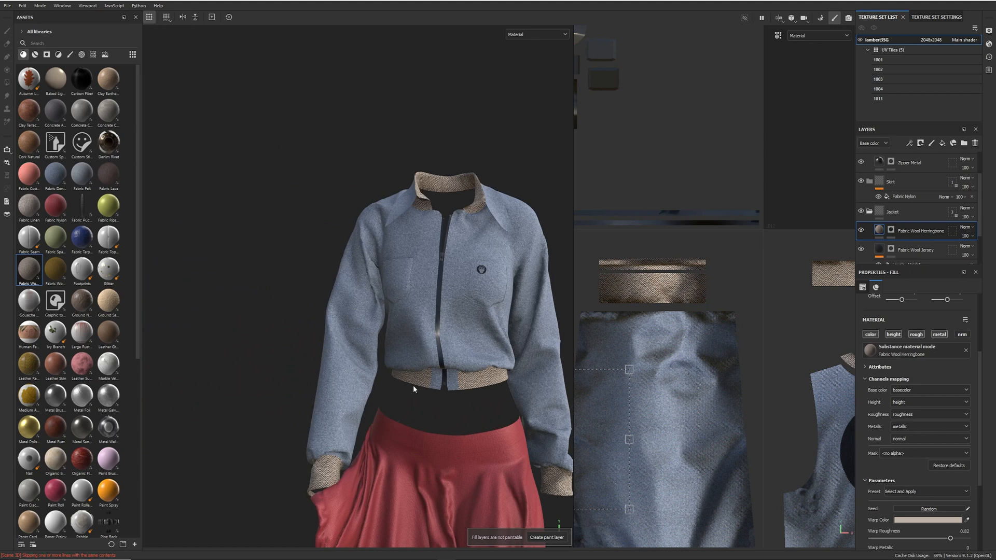
Inspect the herringbone collar, cuffs and waistband on the outfit from several angles and distances
left_click_drag(412, 385, 443, 390, "alt")
scroll(443, 390, "down", 2)
middle_click_drag(443, 390, 458, 289, "alt")
left_click_drag(458, 289, 482, 306, "alt")
scroll(322, 327, "up", 3)
left_click_drag(337, 322, 458, 332, "alt")
scroll(308, 350, "down", 3)
scroll(457, 330, "down", 1)
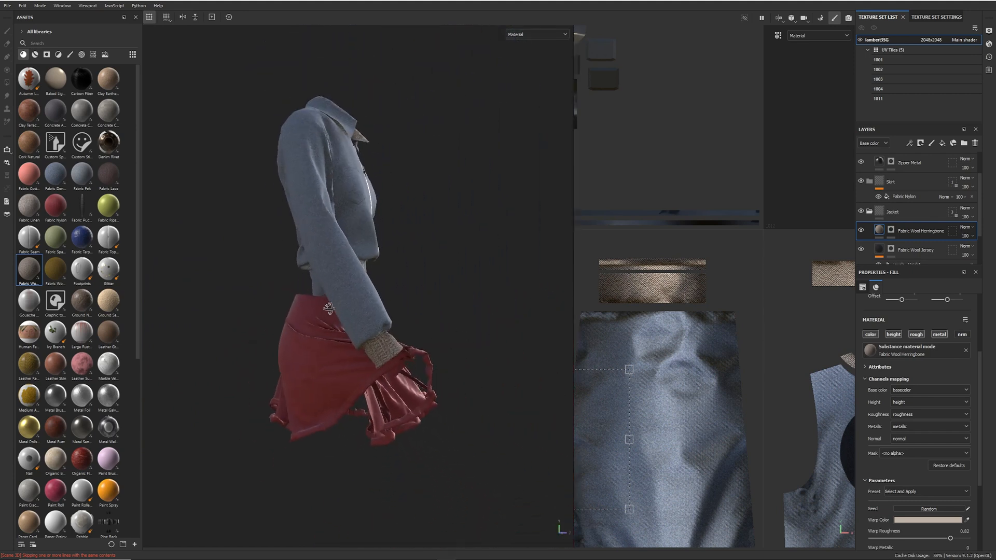
left_click_drag(397, 332, 493, 322, "alt")
scroll(493, 322, "down", 3)
left_click_drag(345, 329, 469, 297, "alt")
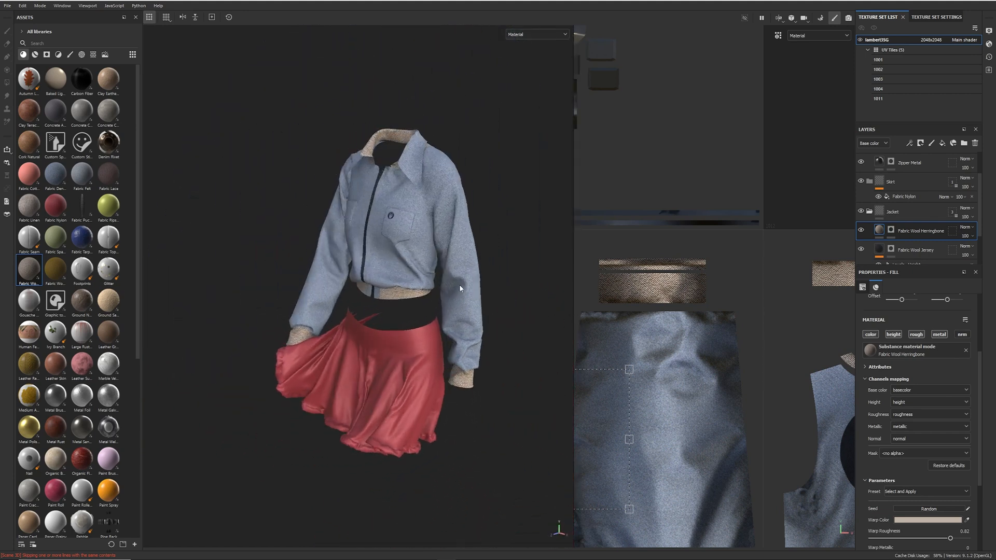
middle_click_drag(417, 283, 387, 375, "alt")
left_click_drag(388, 375, 462, 332, "alt")
scroll(470, 324, "up", 2)
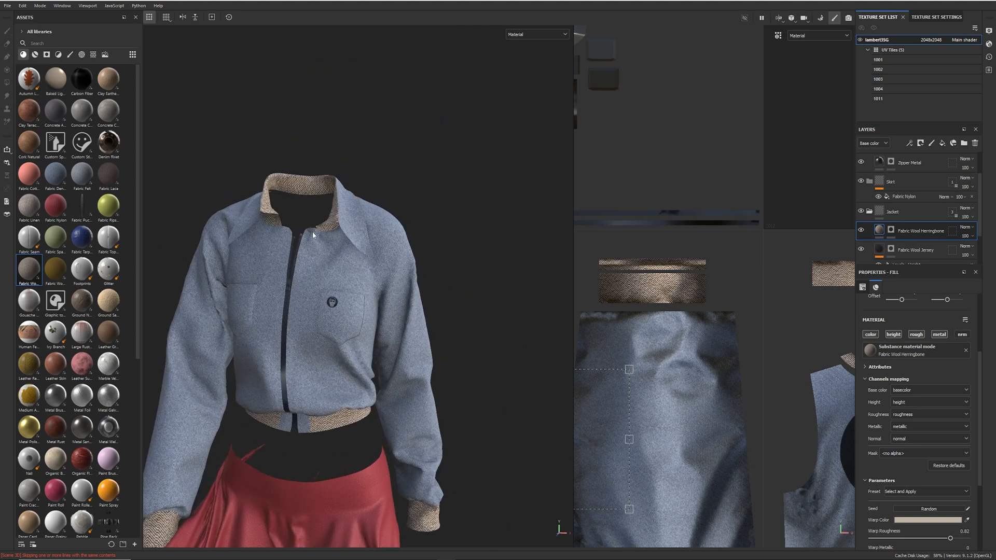
left_click_drag(321, 247, 435, 236, "alt")
scroll(435, 236, "up", 4)
right_click_drag(300, 183, 302, 260, "alt")
left_click_drag(302, 260, 320, 215, "alt")
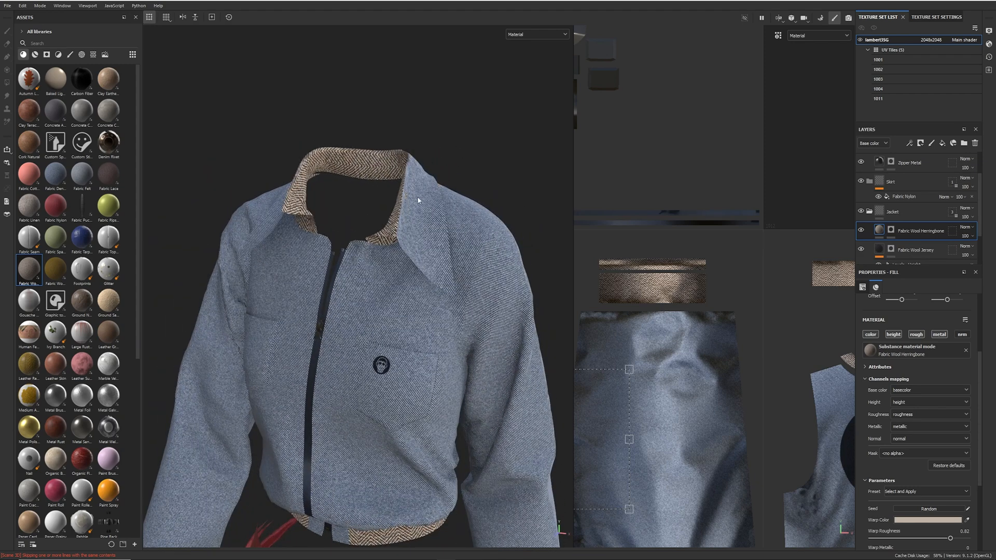
middle_click_drag(442, 369, 474, 278, "alt")
scroll(472, 279, "down", 3)
left_click_drag(443, 281, 427, 267, "alt")
middle_click_drag(428, 268, 399, 160, "alt")
scroll(399, 160, "down", 2)
left_click_drag(450, 249, 408, 250, "alt")
middle_click_drag(415, 250, 333, 241, "alt")
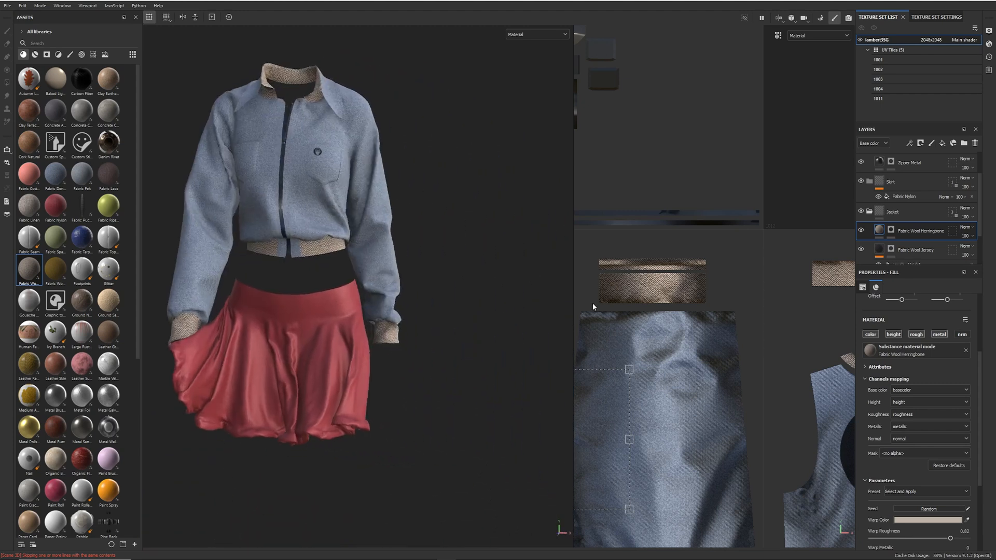
Collapse the Jacket folder and try adding a second Fabric Nylon fill effect to the Skirt folder
left_click(870, 212)
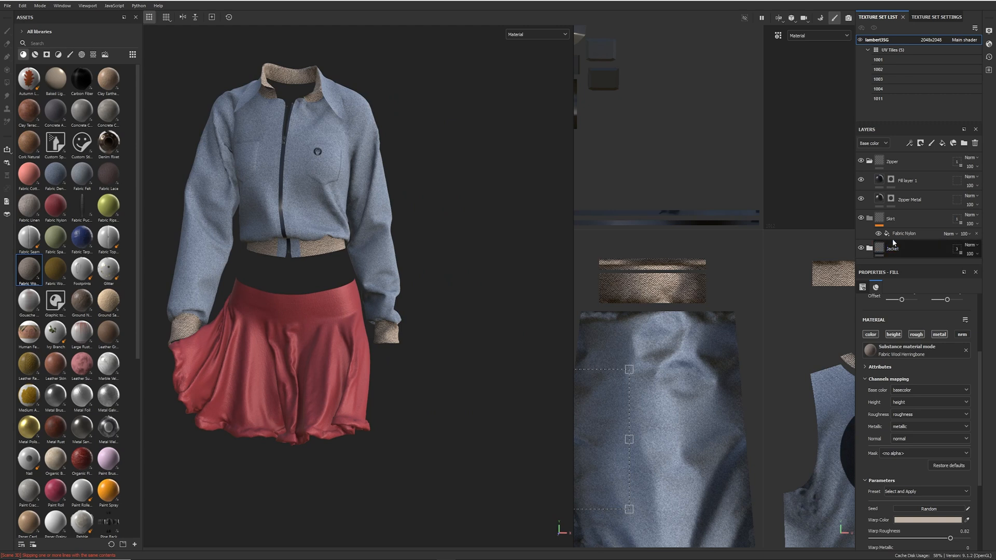
left_click(912, 234)
left_click_drag(56, 206, 909, 244)
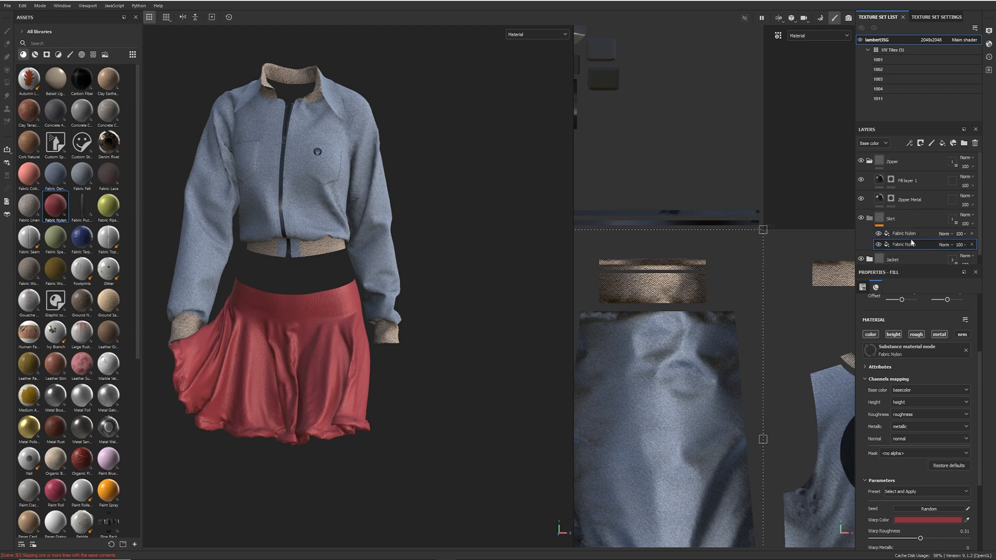
key("ctrl+z")
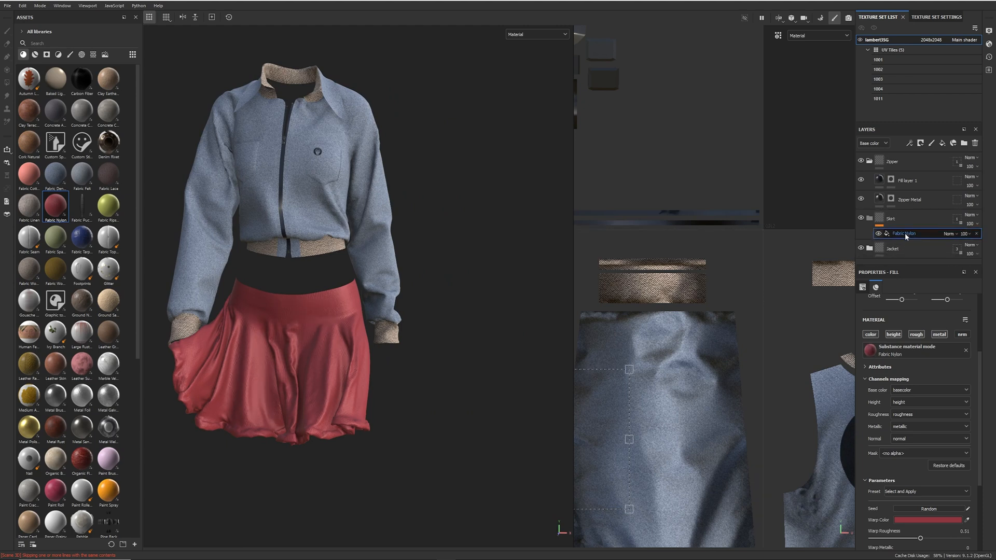
key("ctrl+z")
Add Fabric Nylon as a fill layer inside the Skirt folder and set its tiling to 2
mouse_move(53, 209)
left_mouse_down()
mouse_move(147, 247)
mouse_move(900, 242)
mouse_move(900, 228)
mouse_move(882, 232)
mouse_move(868, 213)
mouse_move(883, 224)
left_mouse_up()
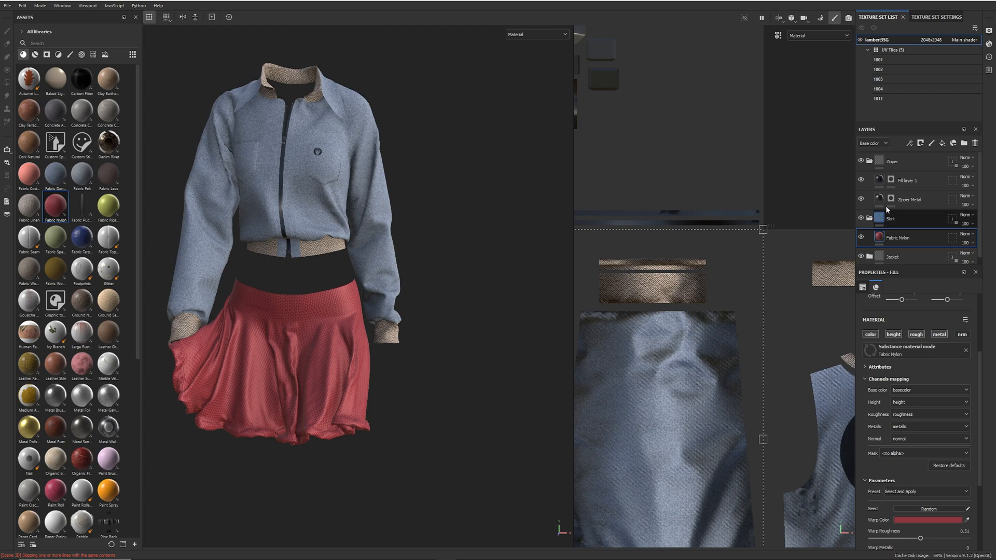
scroll(917, 331, "up", 3)
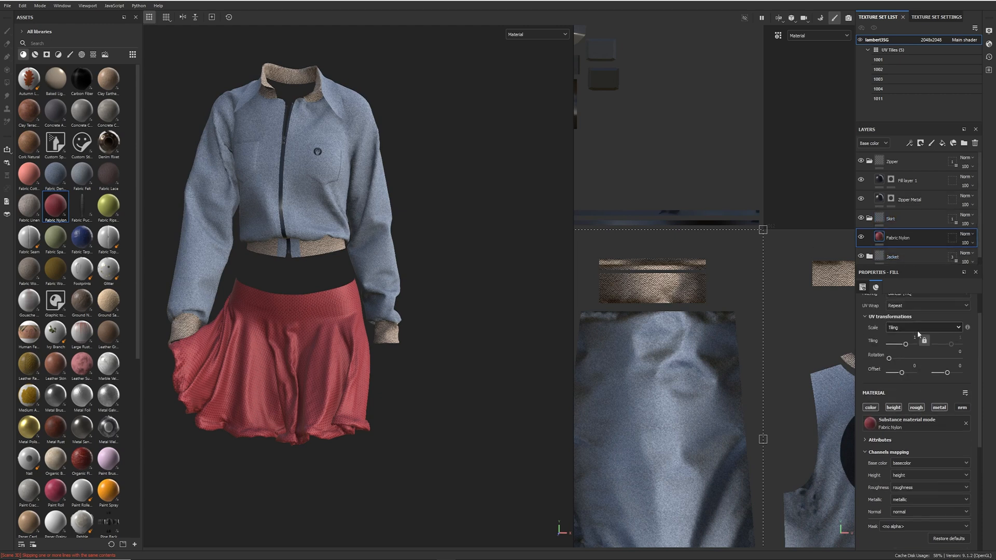
type("3")
key("Return")
scroll(557, 285, "up", 5)
left_click_drag(556, 284, 335, 275, "alt")
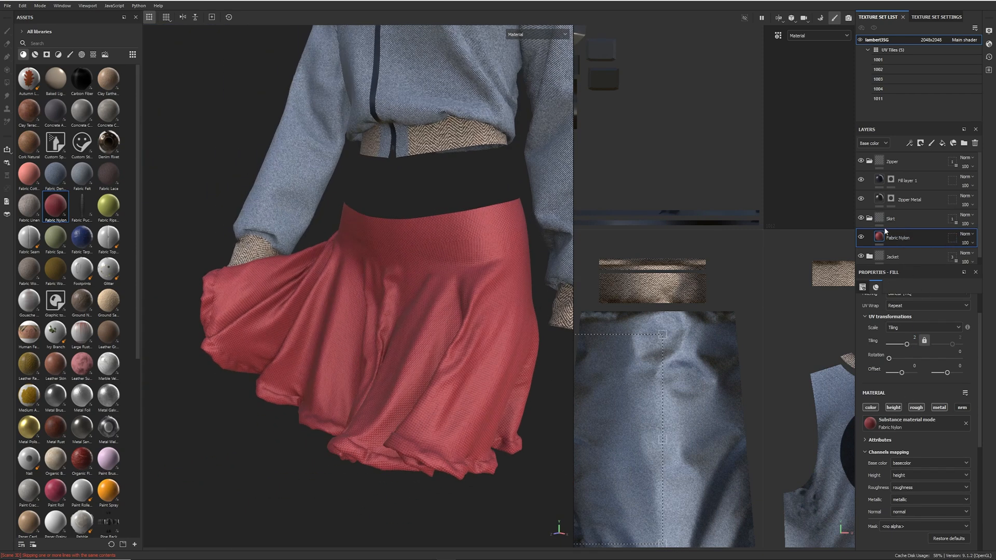
Set the tiling of the skirt's Fabric Nylon layer to 1 and check the weave on the outfit
type("1")
key("Return")
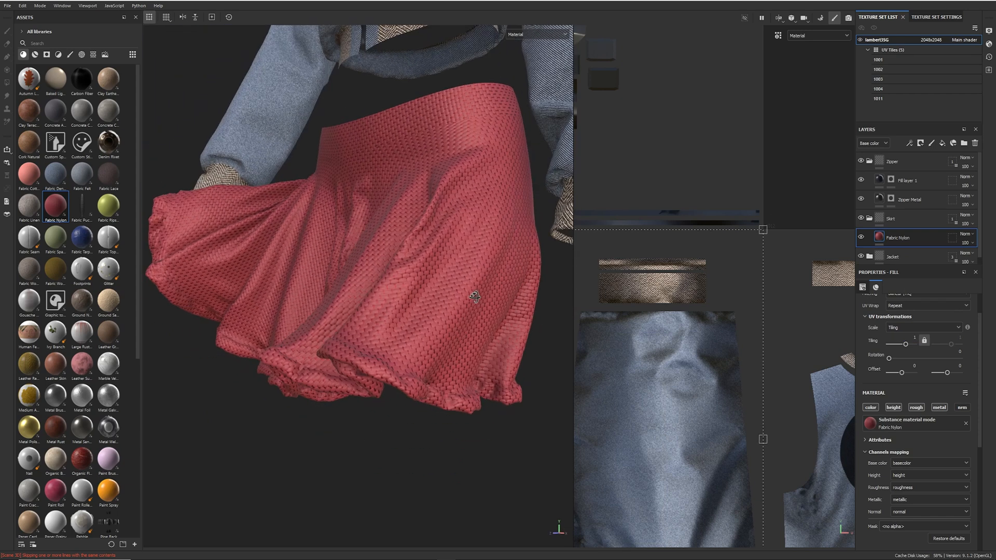
left_click_drag(475, 295, 562, 336, "alt")
scroll(402, 303, "down", 5)
middle_click_drag(429, 309, 455, 365, "alt")
mouse_move(297, 322)
left_mouse_down("alt")
mouse_move(521, 311)
mouse_move(336, 305)
mouse_move(306, 314)
left_mouse_up("alt")
middle_click_drag(464, 353, 415, 313, "alt")
mouse_move(415, 313)
right_mouse_down("alt")
mouse_move(438, 317)
mouse_move(426, 315)
right_mouse_up("alt")
left_click_drag(426, 315, 394, 299, "alt")
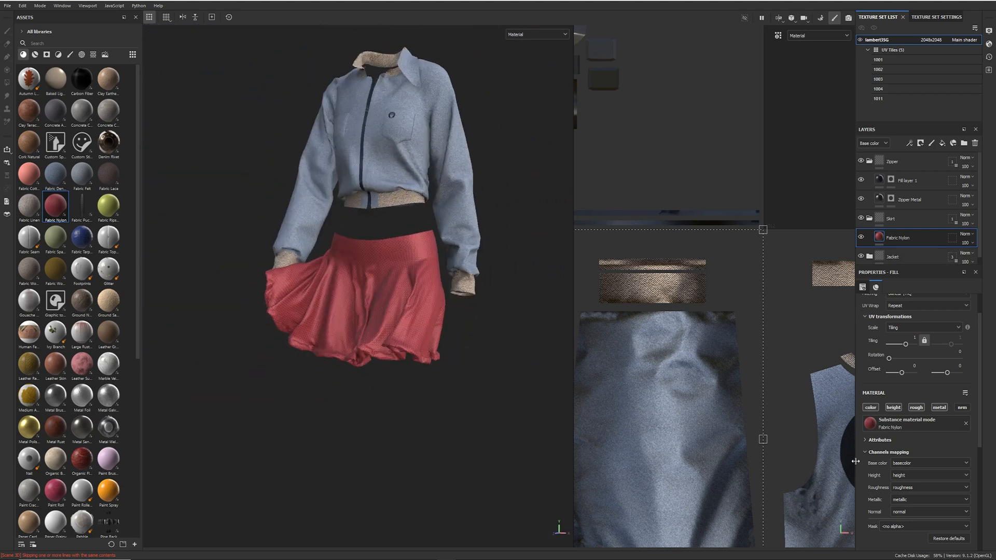
Try a blue Warp Color on the skirt's Fabric Nylon layer and undo the change
scroll(898, 442, "down", 4)
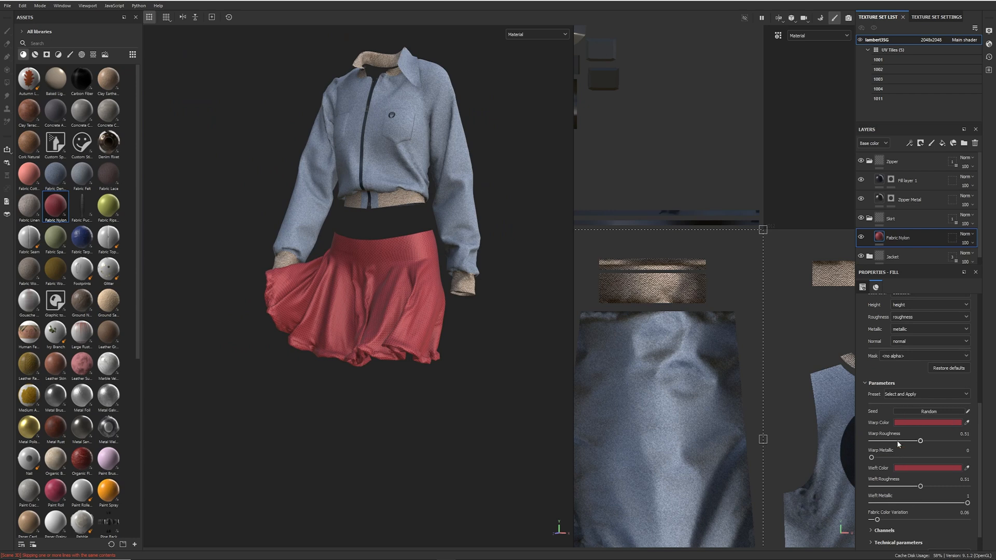
right_click_drag(286, 300, 534, 311, "alt")
left_click_drag(534, 312, 416, 303, "alt")
left_click(928, 423)
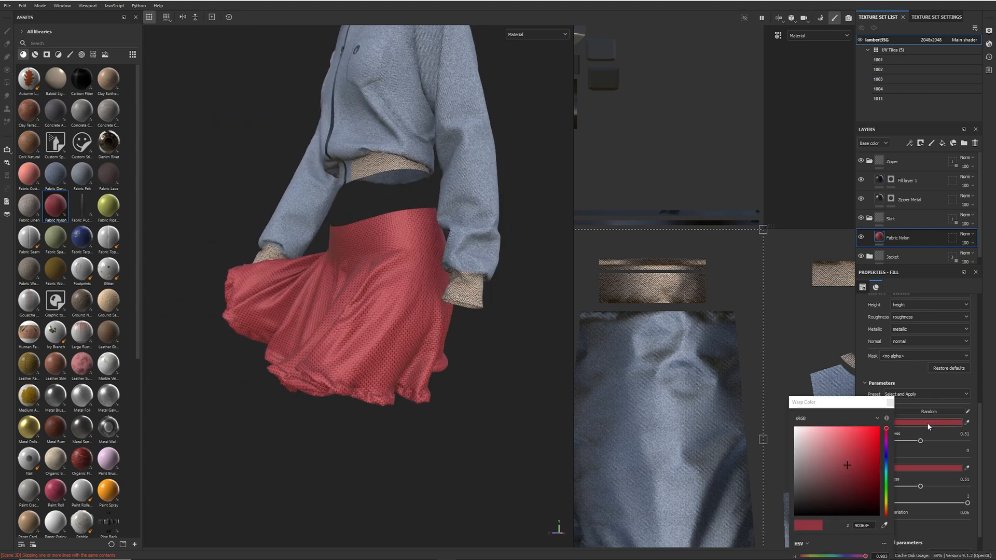
left_click(886, 459)
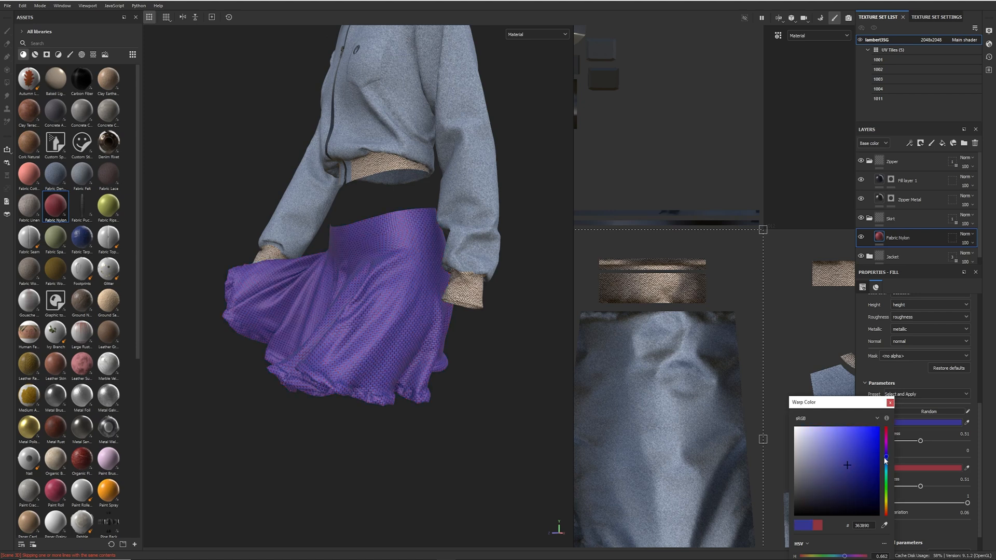
scroll(522, 304, "up", 5)
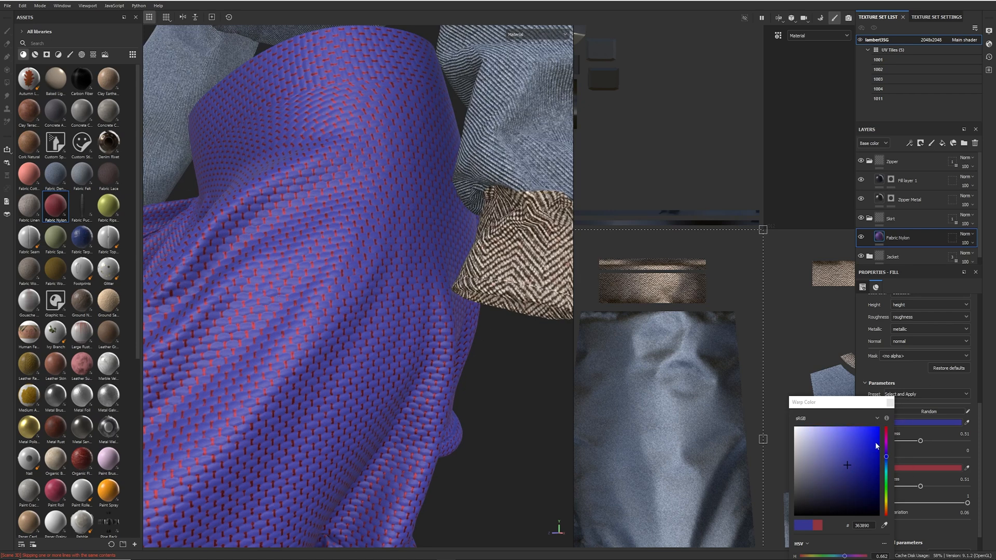
left_click(890, 403)
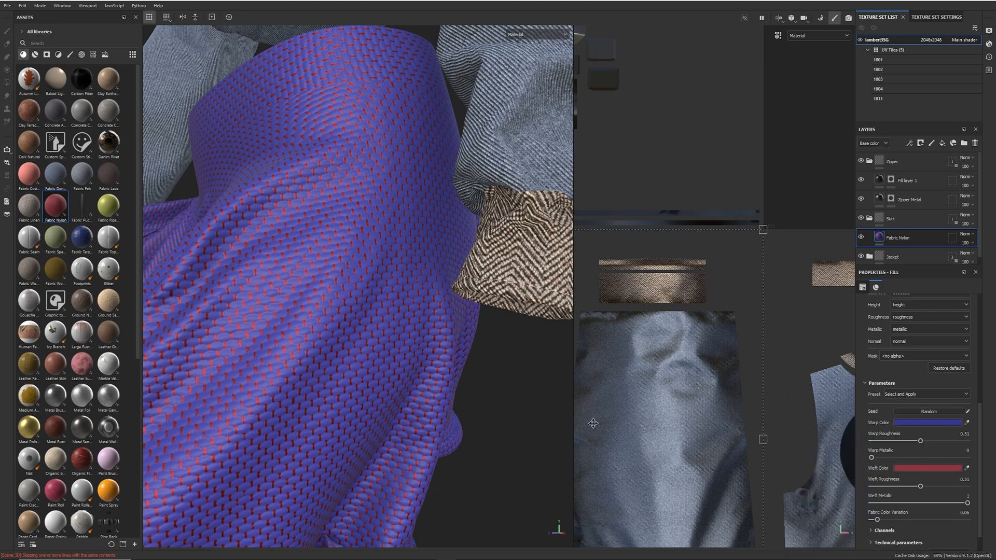
key("ctrl+z")
scroll(366, 369, "down", 6)
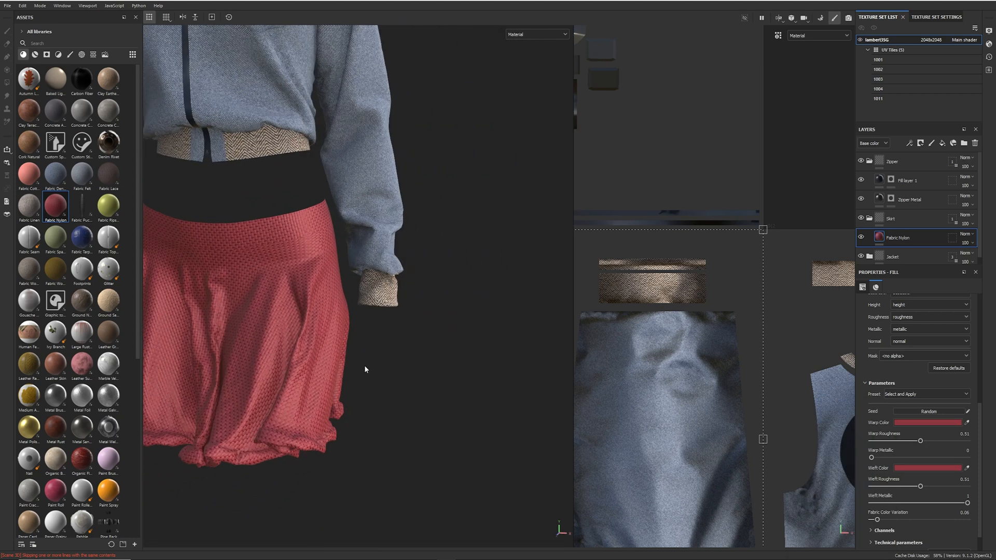
Add a mask to the Fabric Nylon layer and exclude the skirt's hem ring by filling its UV island with 0
left_click_drag(422, 362, 287, 316, "alt")
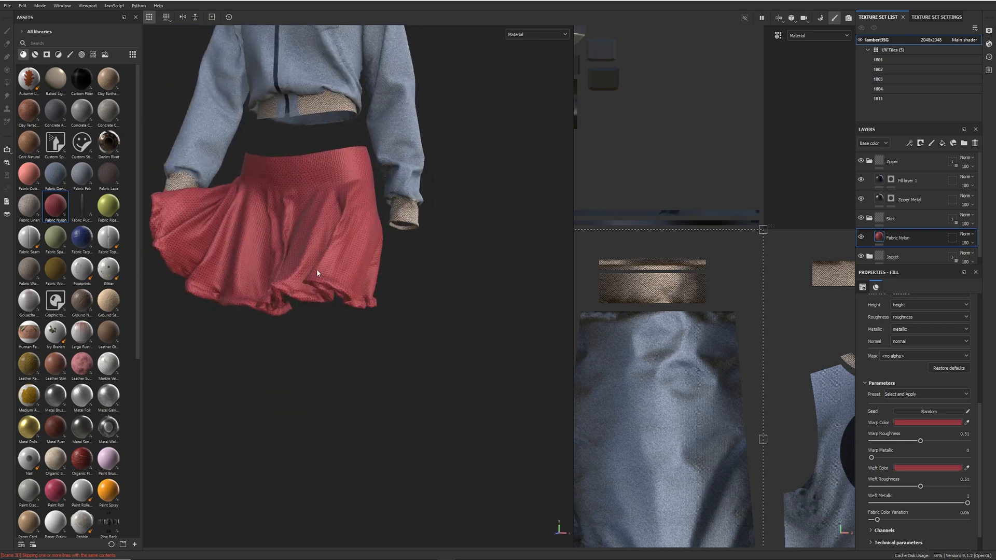
scroll(761, 343, "down", 5)
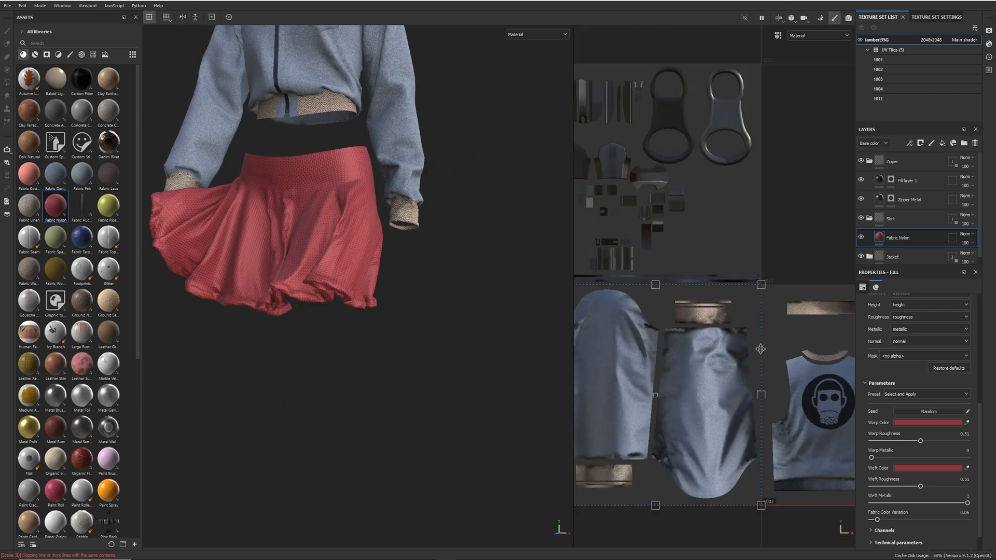
scroll(760, 343, "down", 2)
middle_click_drag(760, 343, 461, 298, "alt")
left_click(879, 242)
left_click(920, 143)
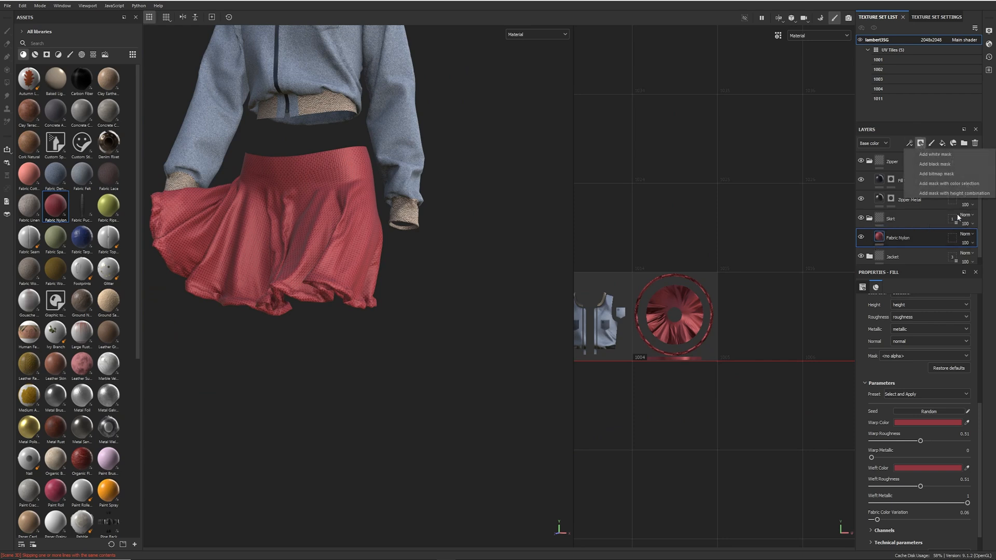
left_click(939, 163)
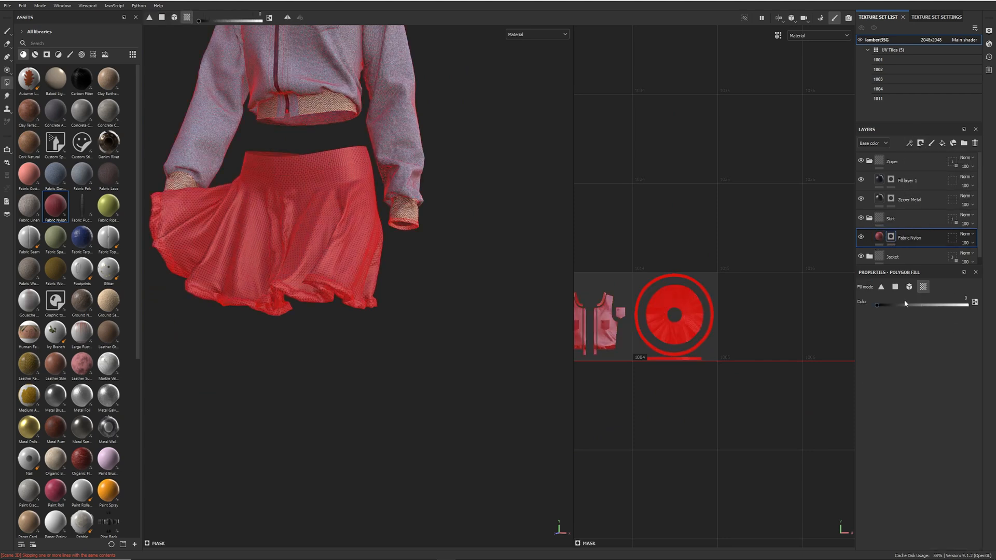
left_click(706, 325)
scroll(747, 343, "up", 5)
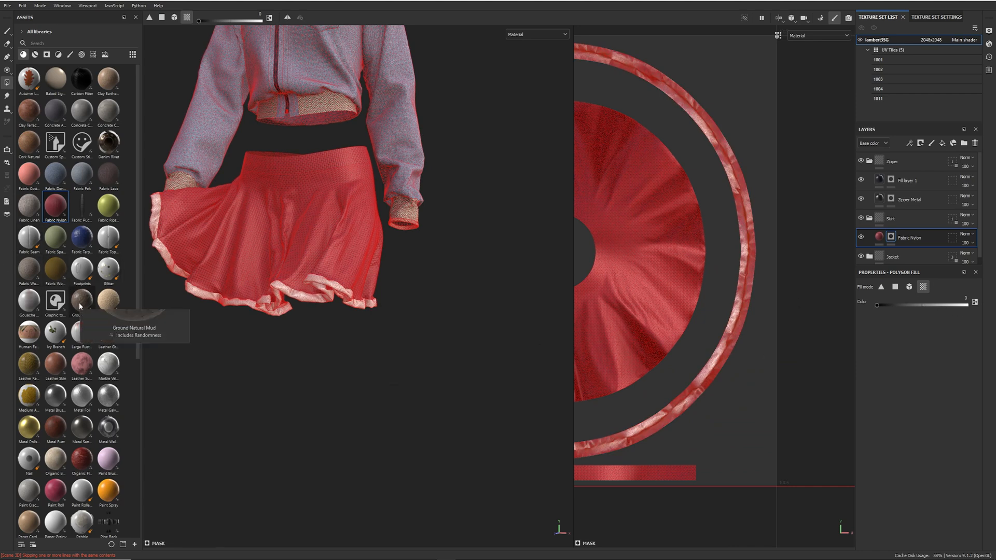
Add Fabric Spacer Mesh above Fabric Nylon in the Skirt folder with a black mask, revealing it only on the hem ring's UV island
mouse_move(58, 172)
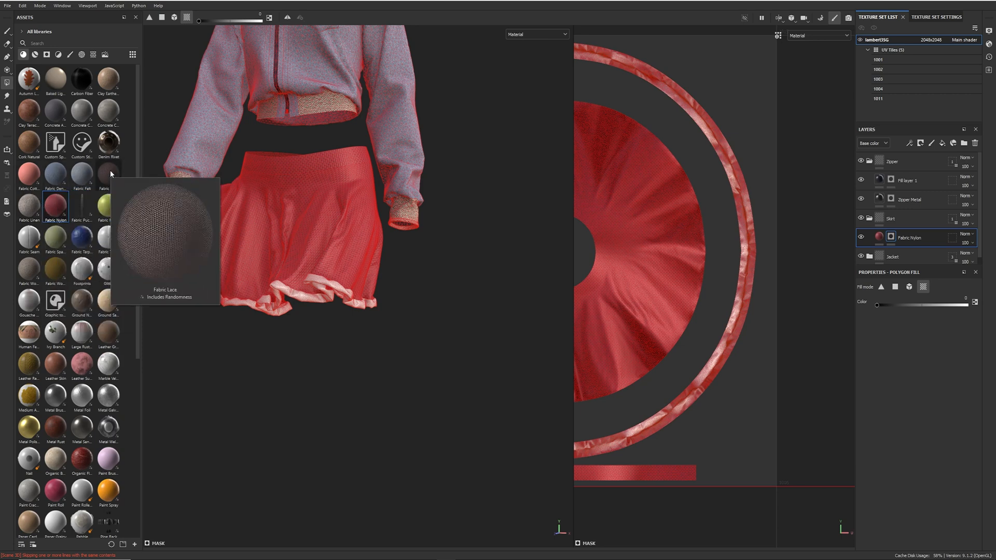
mouse_move(27, 243)
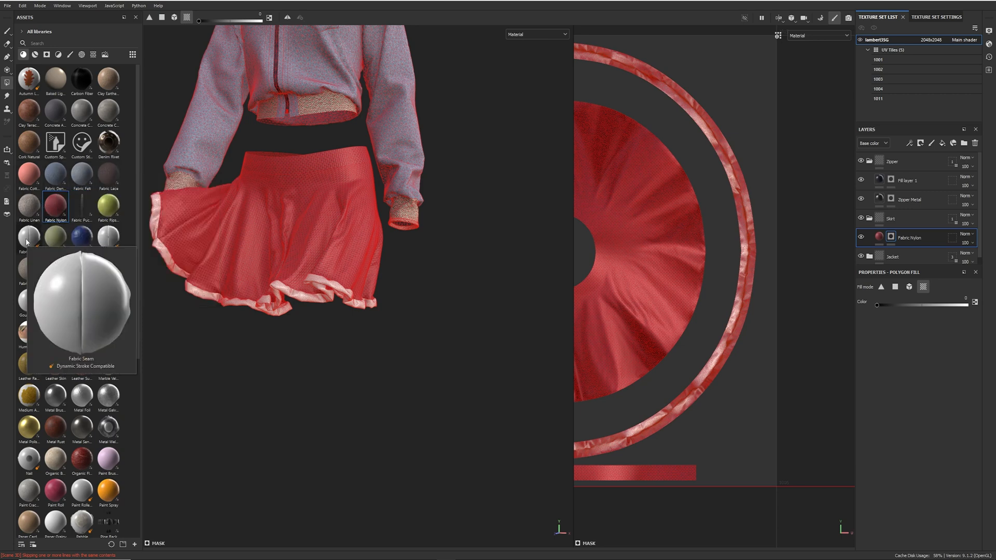
mouse_move(28, 268)
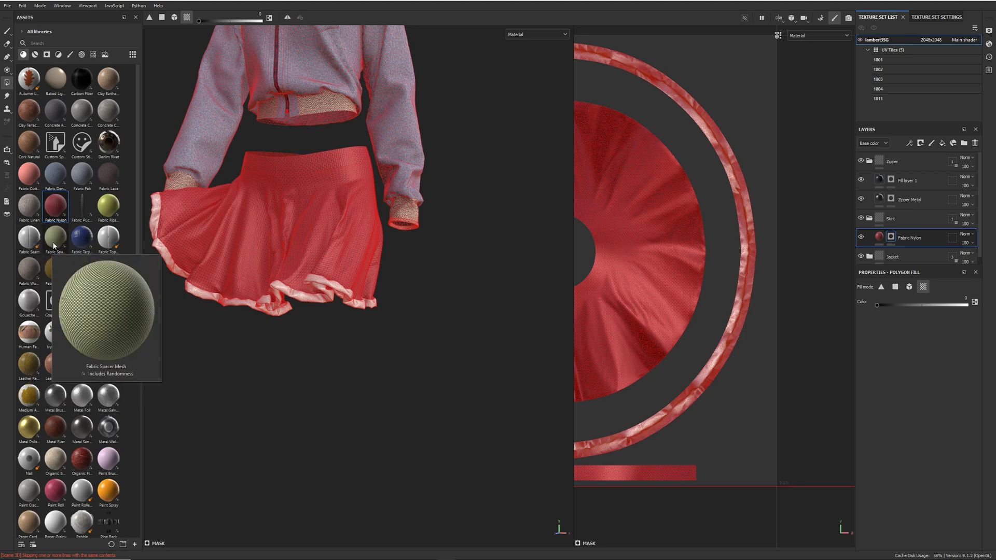
left_click_drag(56, 244, 920, 226)
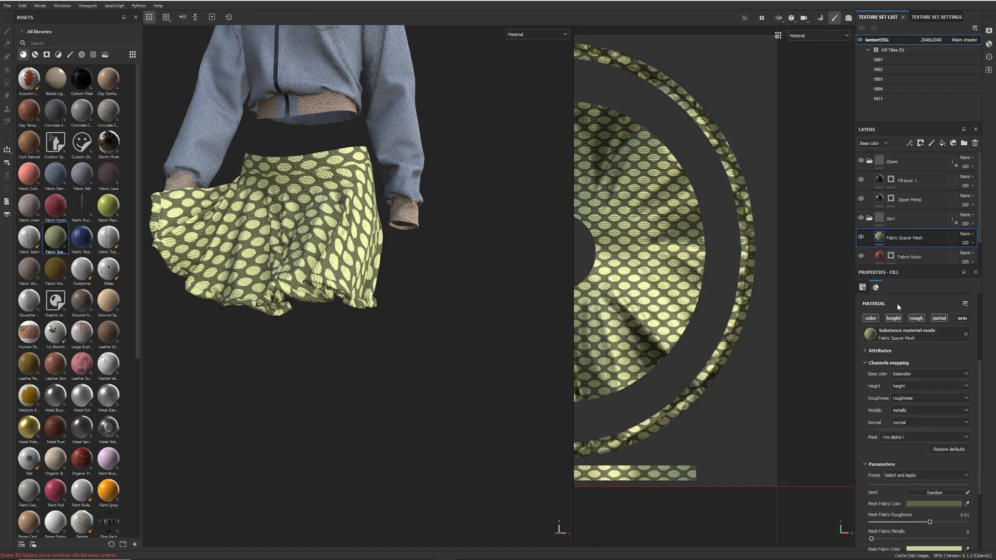
left_click(920, 143)
left_click(935, 164)
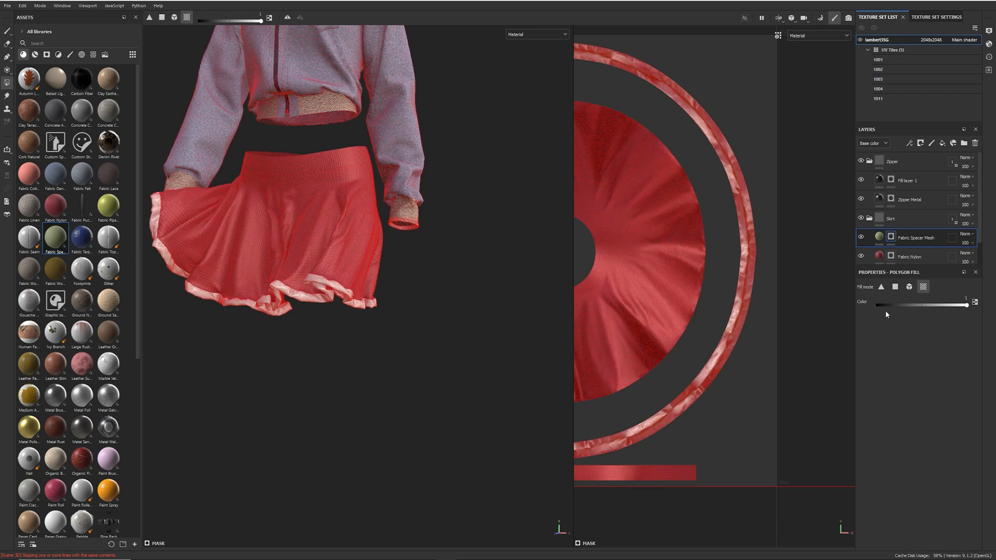
left_click_drag(711, 320, 773, 365)
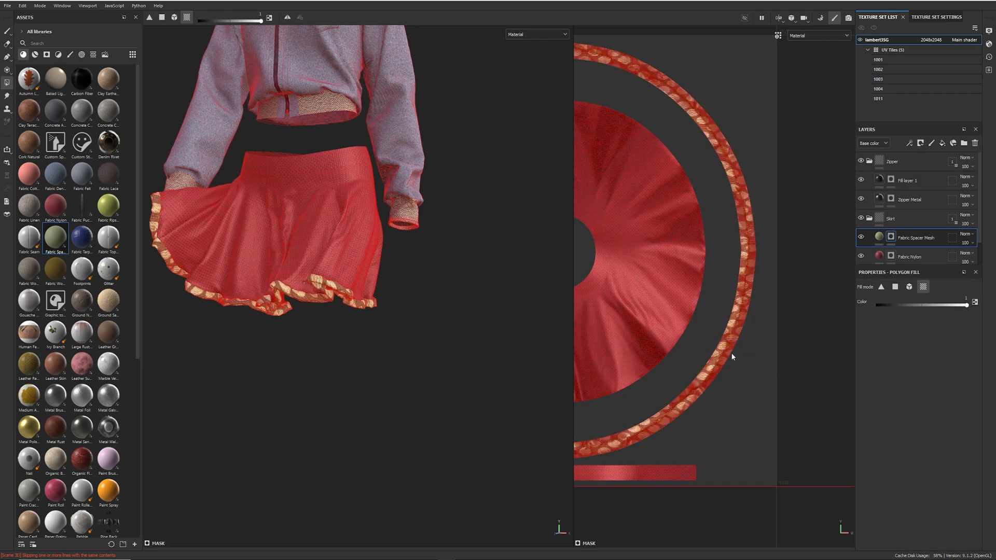
Set the tiling of the hem's Fabric Spacer Mesh layer to 10
left_click(879, 237)
scroll(913, 338, "up", 2)
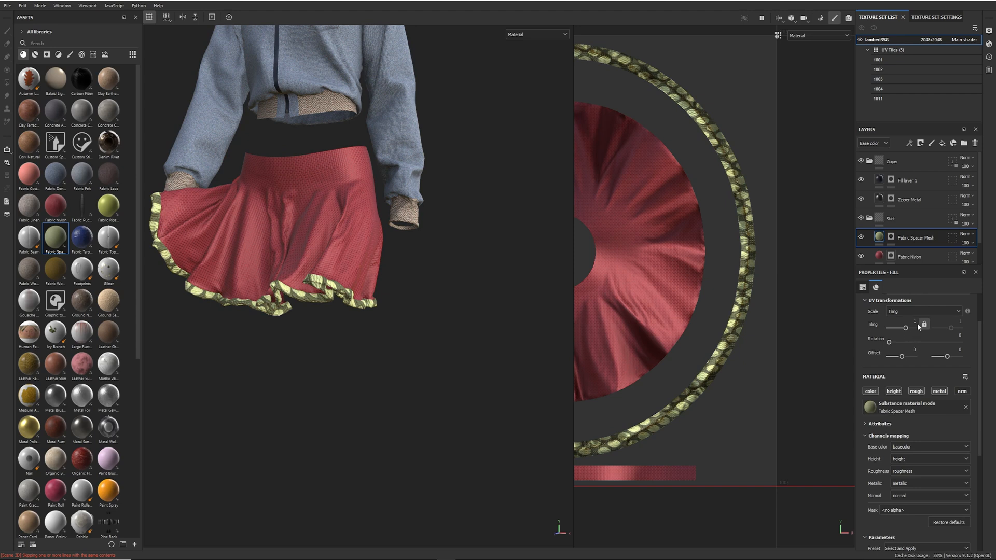
left_click_drag(905, 329, 908, 329)
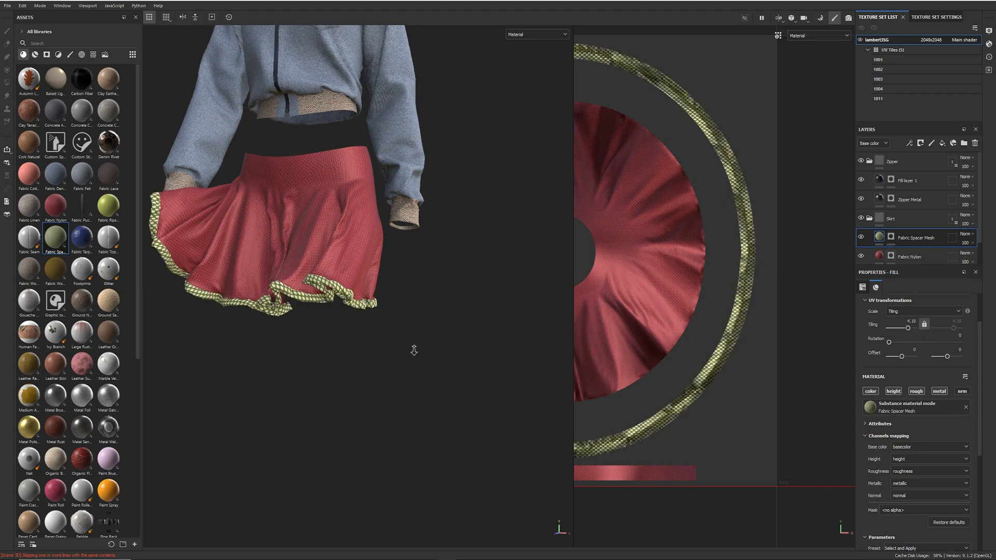
scroll(409, 349, "up", 3)
left_click_drag(409, 349, 375, 349, "alt")
scroll(375, 349, "up", 3)
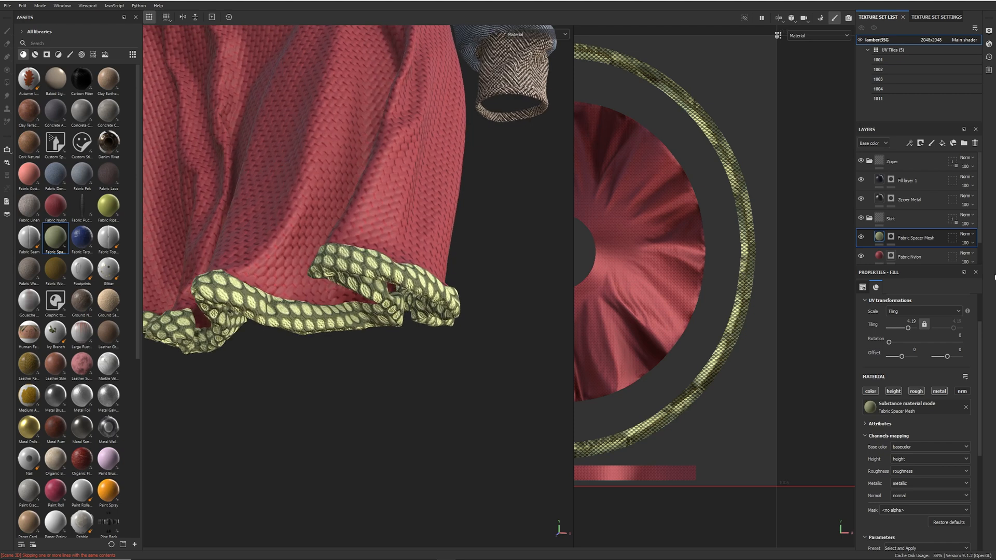
left_click_drag(908, 327, 910, 329)
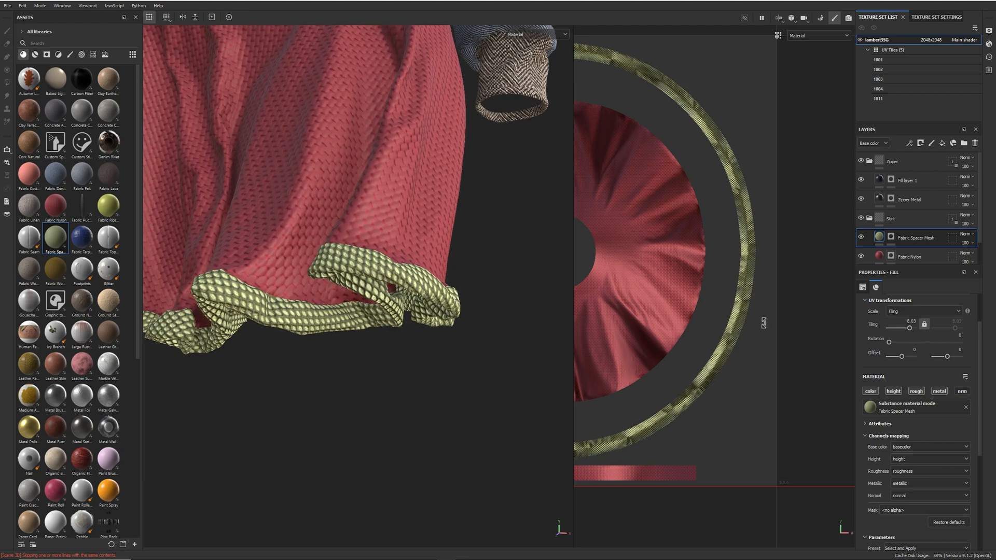
left_click(916, 321)
type("10")
key("Return")
left_click_drag(497, 349, 700, 394, "alt")
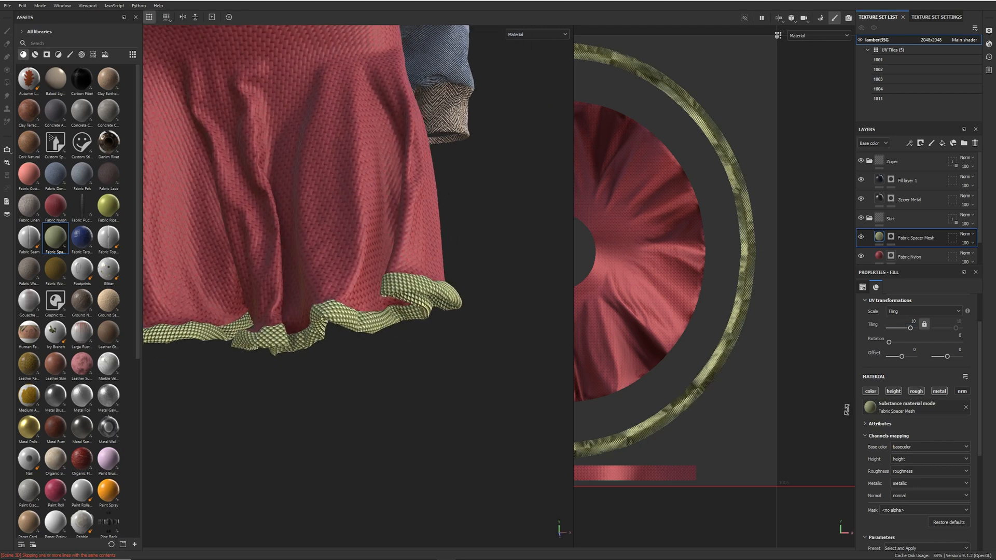
Set the spacer mesh's Mesh Fabric Color to a dark red (3D1315) sampled from the skirt's shaded folds
scroll(881, 421, "down", 5)
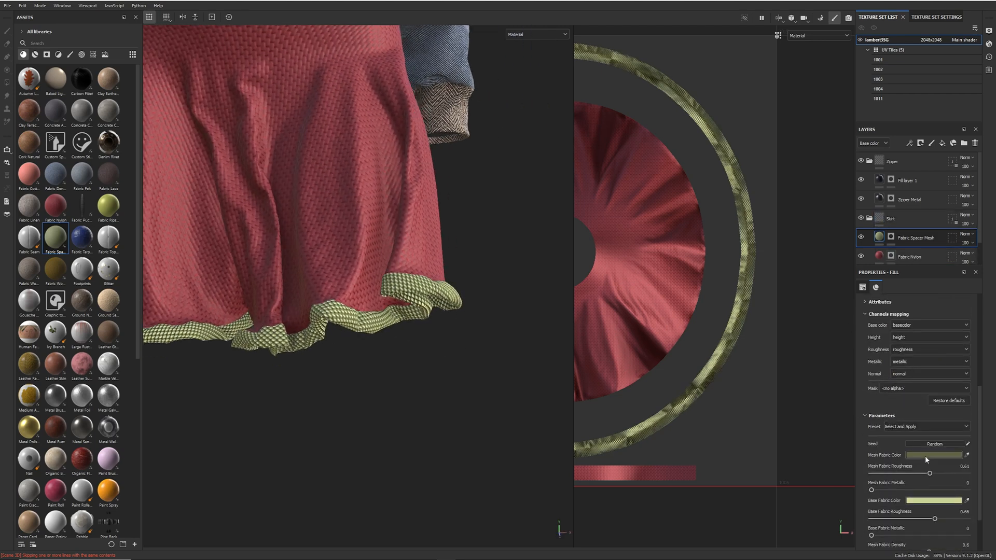
left_click(925, 455)
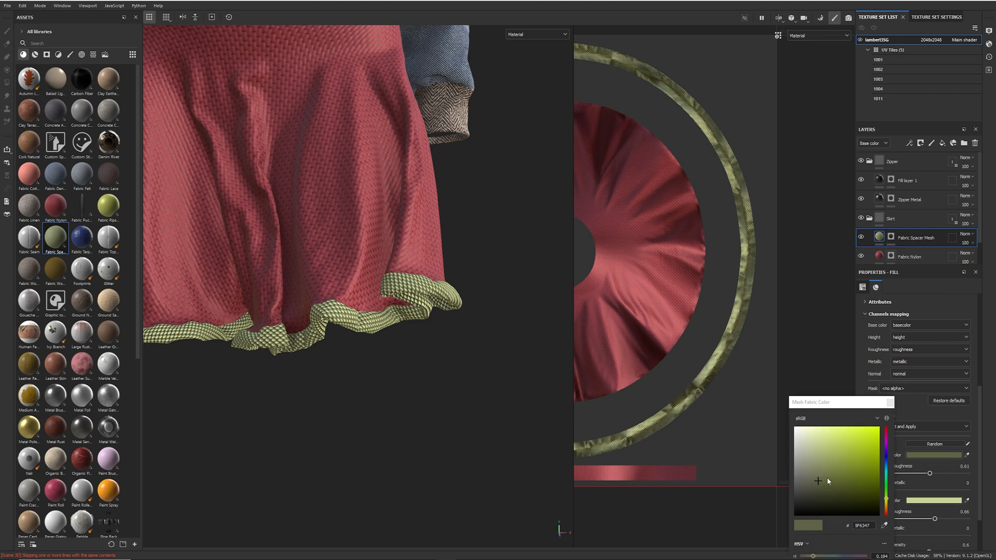
left_click(884, 526)
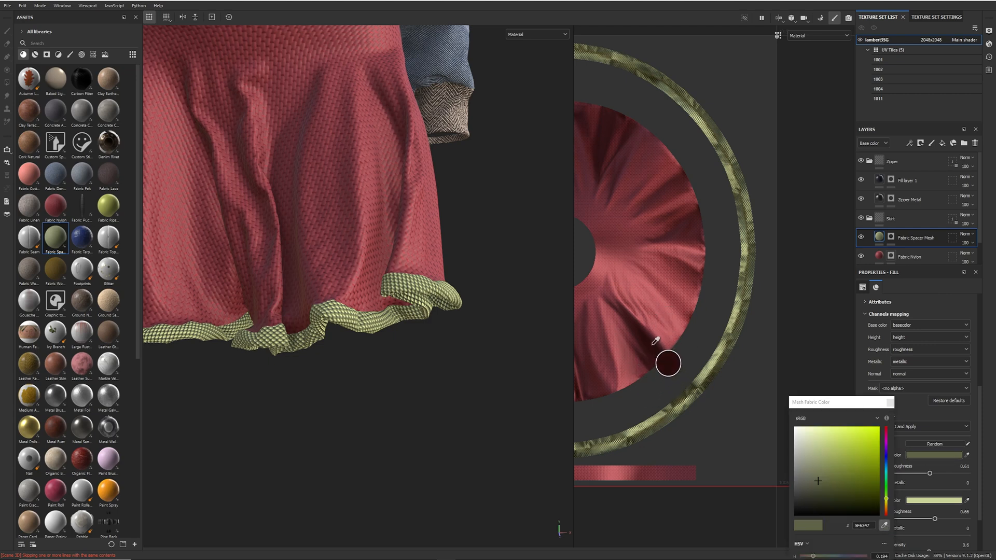
left_click(629, 311)
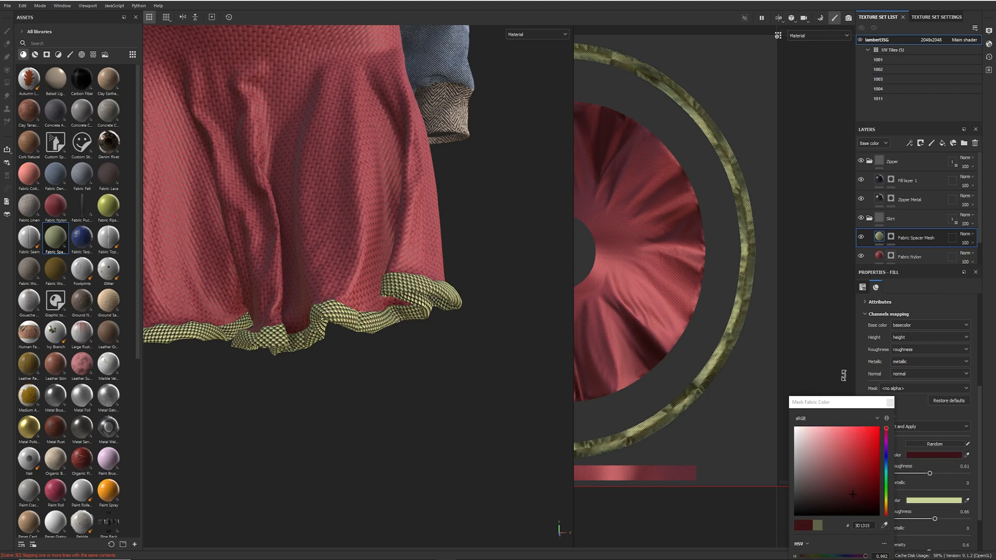
Set the spacer mesh's Base Fabric Color to a lighter red (9E4A52) sampled from the skirt and check the hem from several angles
left_click(929, 506)
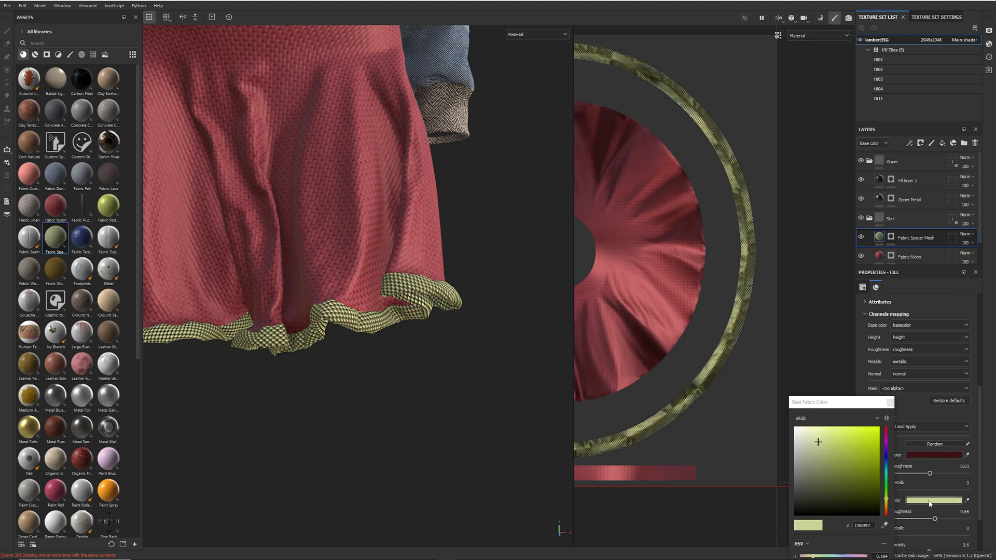
left_click(884, 526)
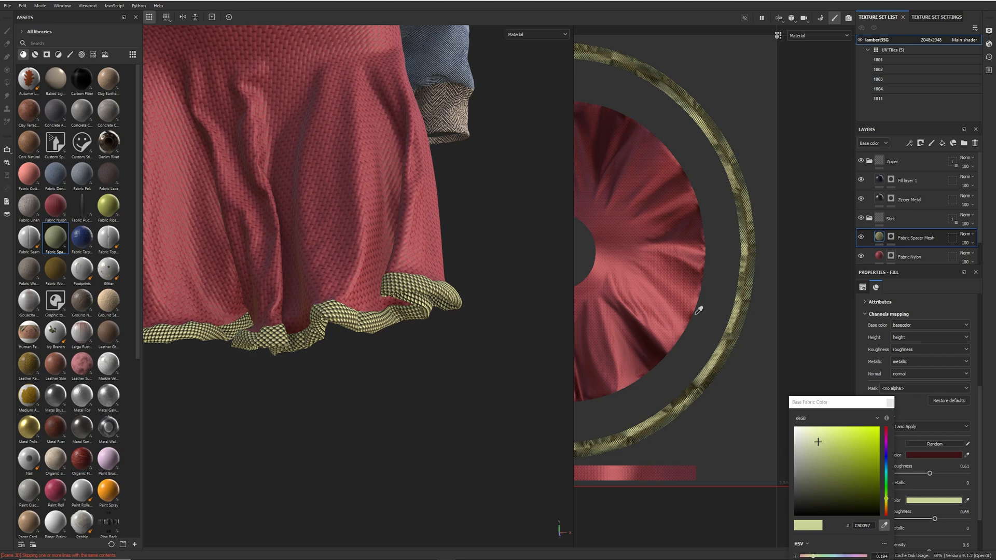
left_click(654, 325)
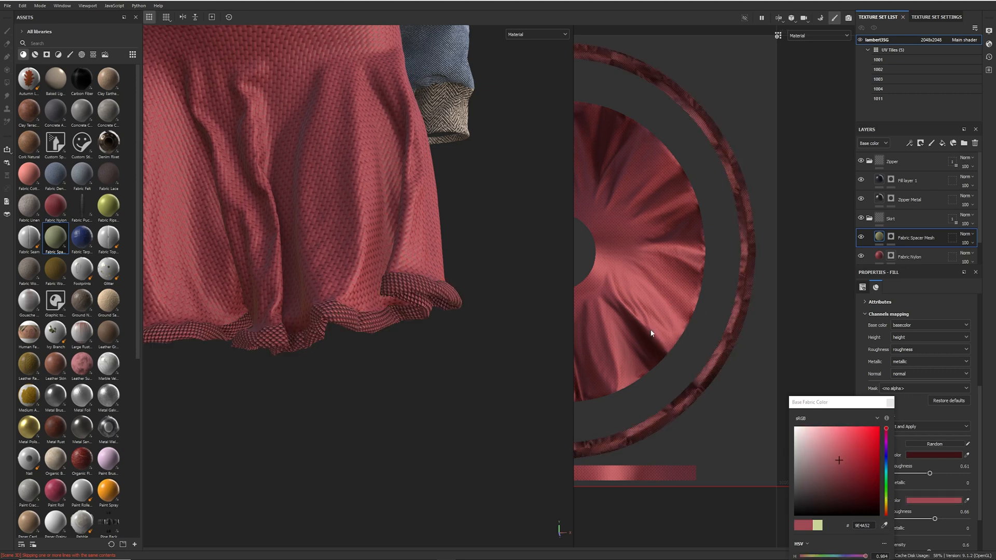
left_click_drag(411, 334, 278, 337, "alt")
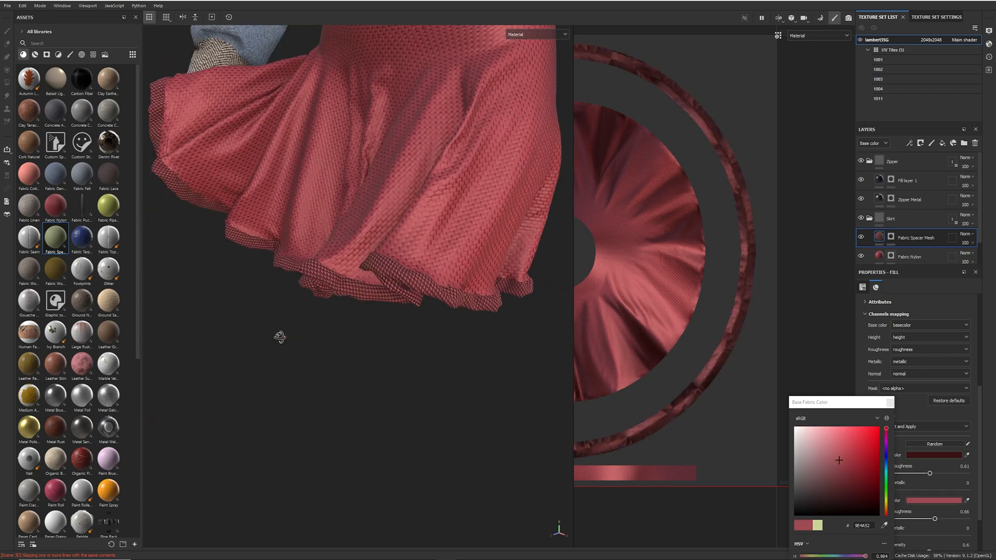
middle_click_drag(278, 337, 410, 340, "alt")
left_click_drag(409, 340, 429, 347, "alt")
middle_click_drag(429, 347, 477, 351, "alt")
left_click_drag(477, 351, 381, 383, "alt")
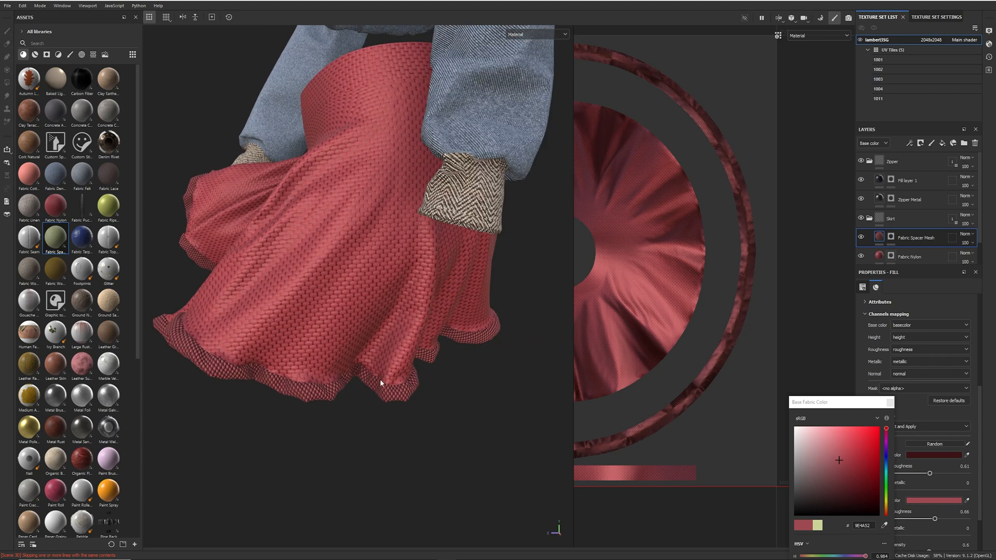
left_click_drag(381, 250, 378, 283, "alt")
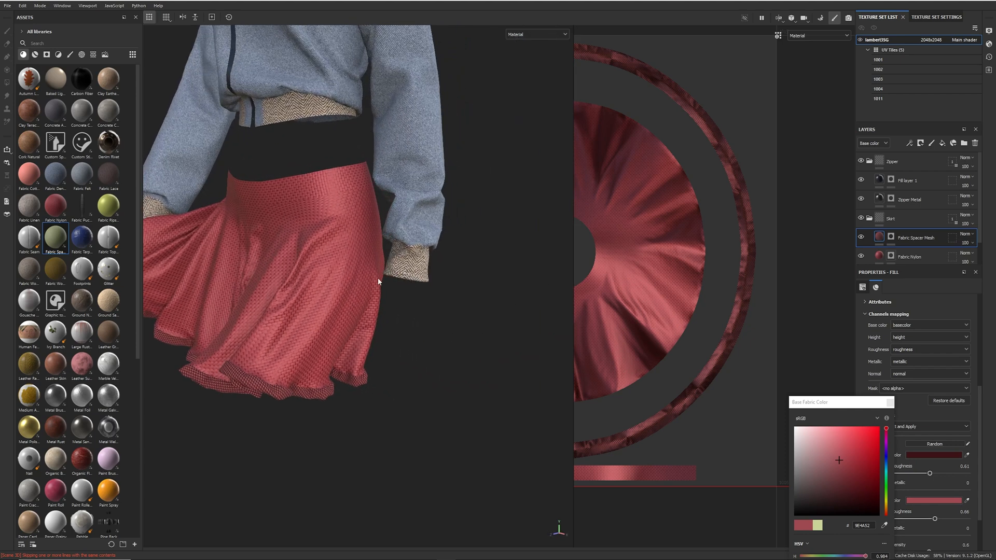
Mask Fabric Nylon out of the skirt's waistband by filling its UV strip with 0 in the layer mask
left_click(891, 255)
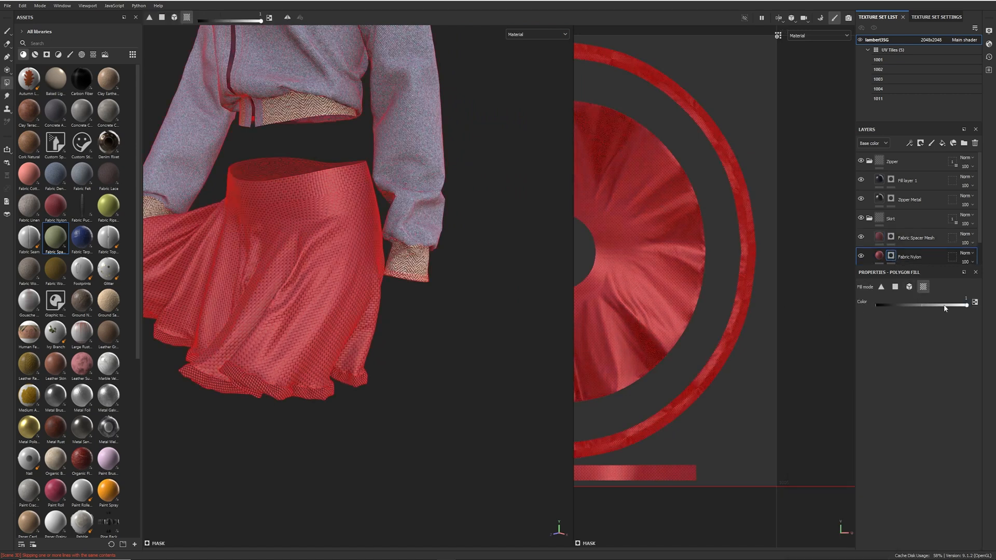
right_click_drag(771, 291, 687, 287, "alt")
middle_click_drag(687, 287, 769, 303, "alt")
right_click_drag(677, 286, 549, 234, "alt")
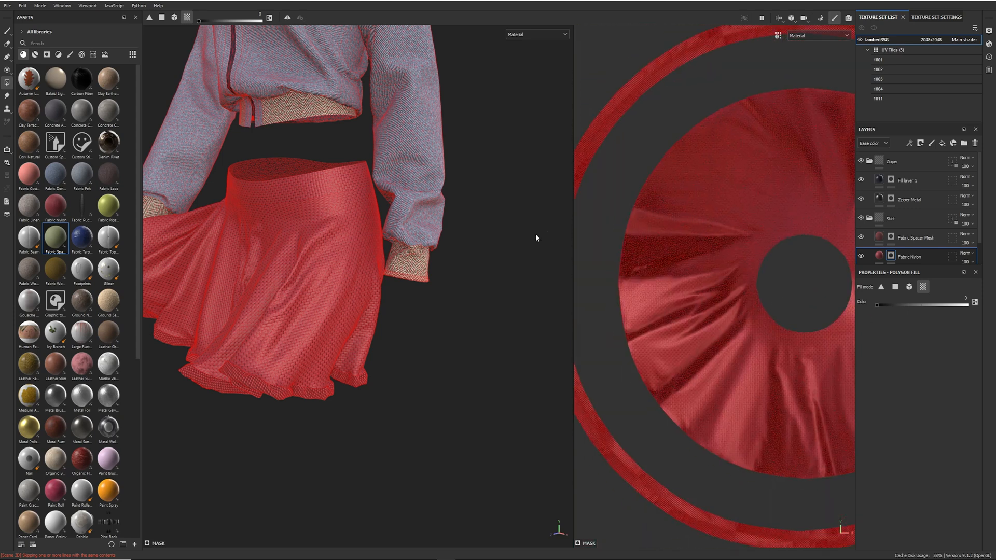
middle_click_drag(752, 293, 686, 147, "alt")
right_click_drag(742, 306, 700, 393, "alt")
left_click(637, 381)
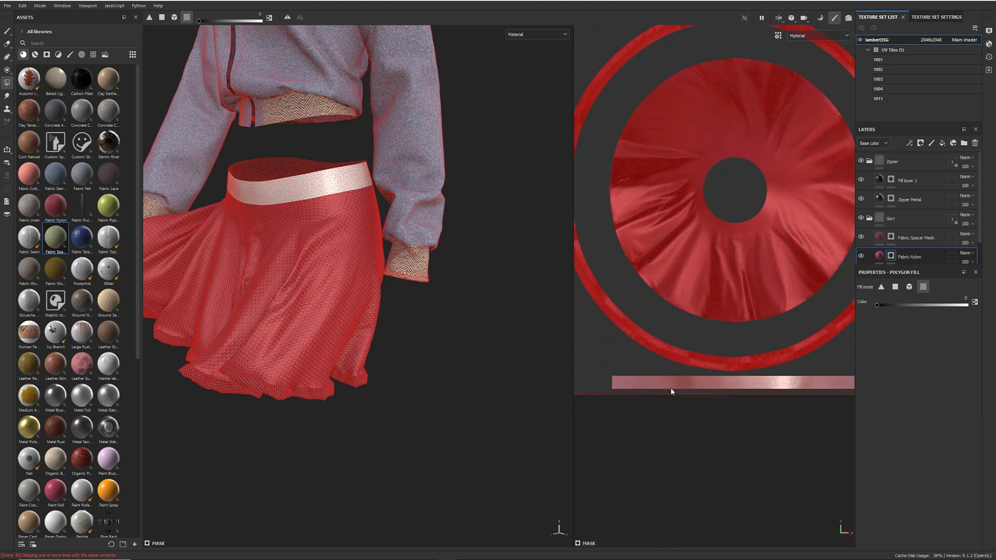
Reveal the Fabric Spacer Mesh layer on the skirt's waistband UV strip by filling it with 1 in the layer mask
left_click(890, 239)
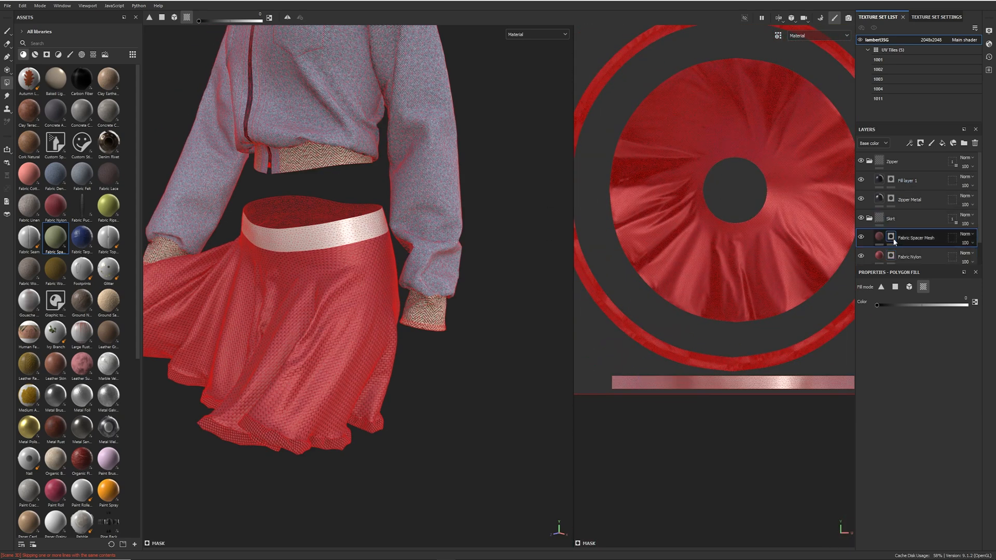
left_click(966, 305)
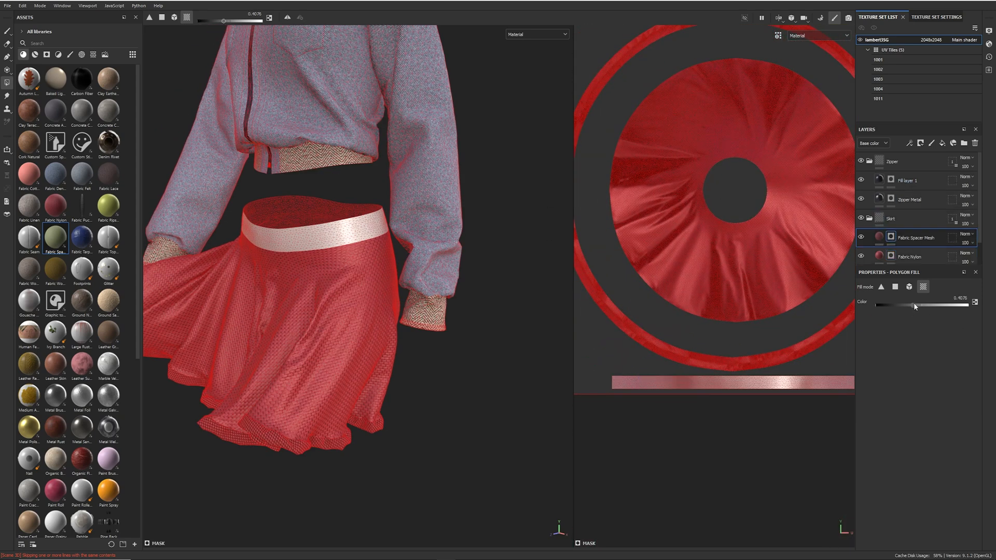
left_click(675, 382)
scroll(364, 236, "up", 5)
left_click_drag(365, 236, 374, 244, "alt")
left_click(878, 237)
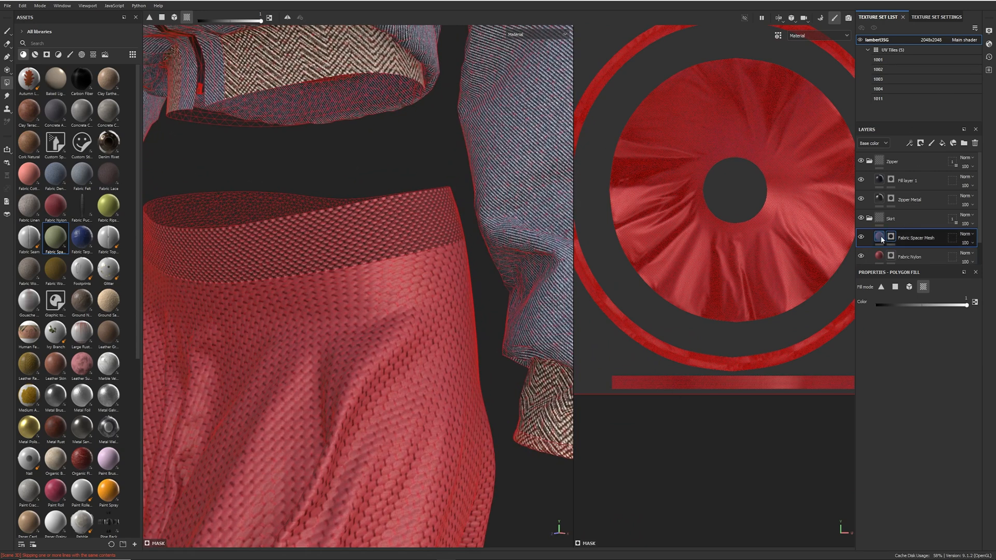
Examine the whole outfit from the front and side, close up and from a distance
scroll(351, 300, "down", 5)
left_click_drag(342, 404, 537, 331, "alt")
middle_click_drag(413, 196, 409, 371, "alt")
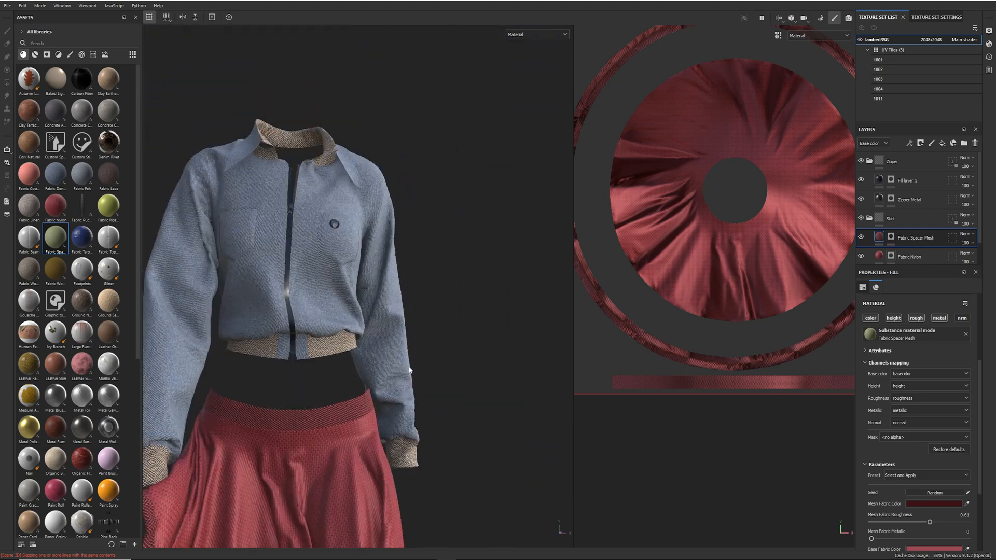
middle_click_drag(452, 279, 486, 292, "alt")
right_click_drag(485, 292, 354, 277, "alt")
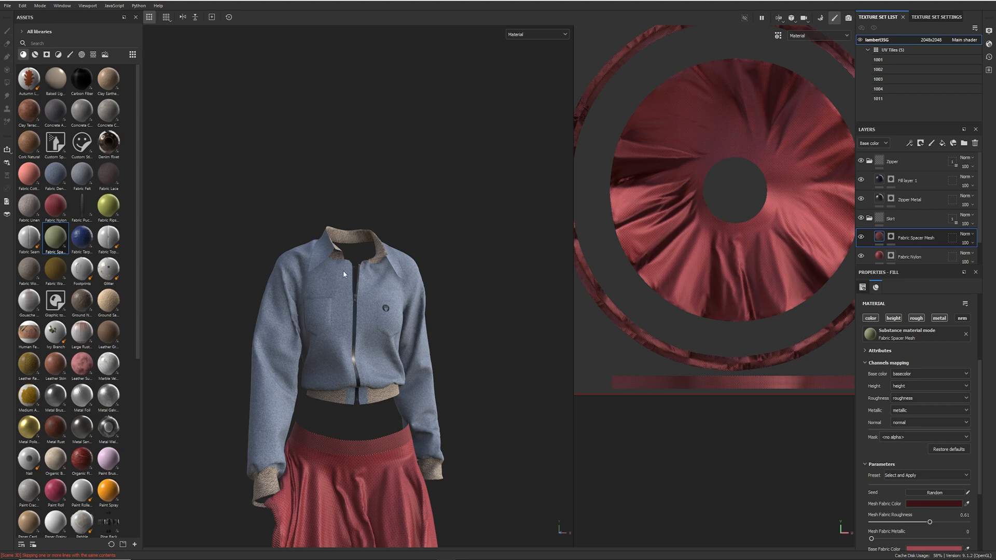
left_click_drag(375, 297, 415, 235, "alt")
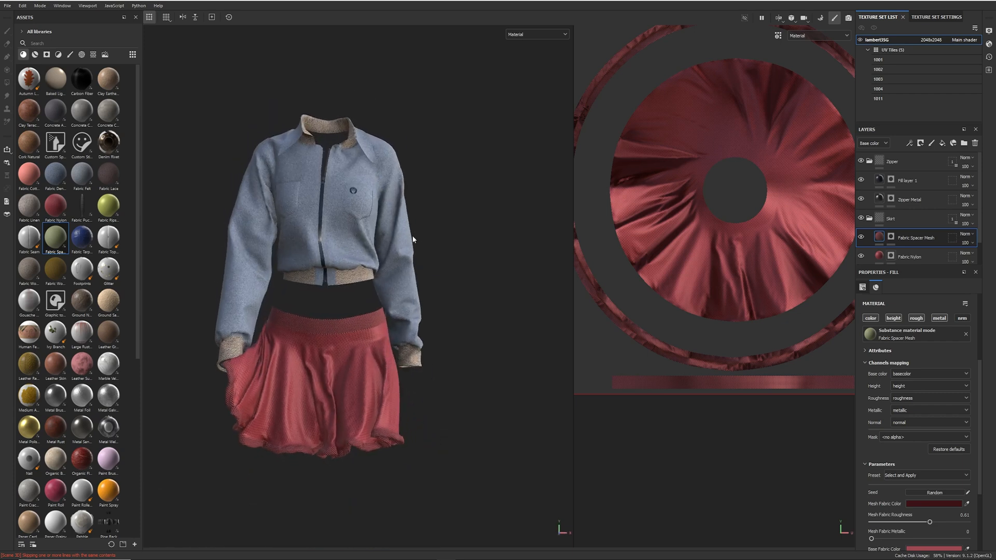
left_click_drag(377, 234, 491, 258, "alt")
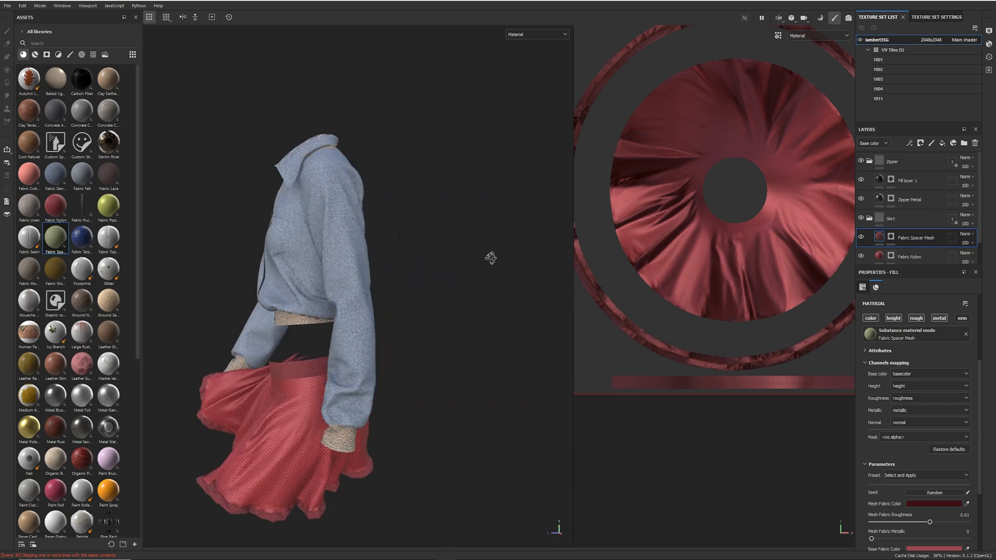
scroll(403, 255, "up", 3)
left_click_drag(403, 256, 384, 232, "alt")
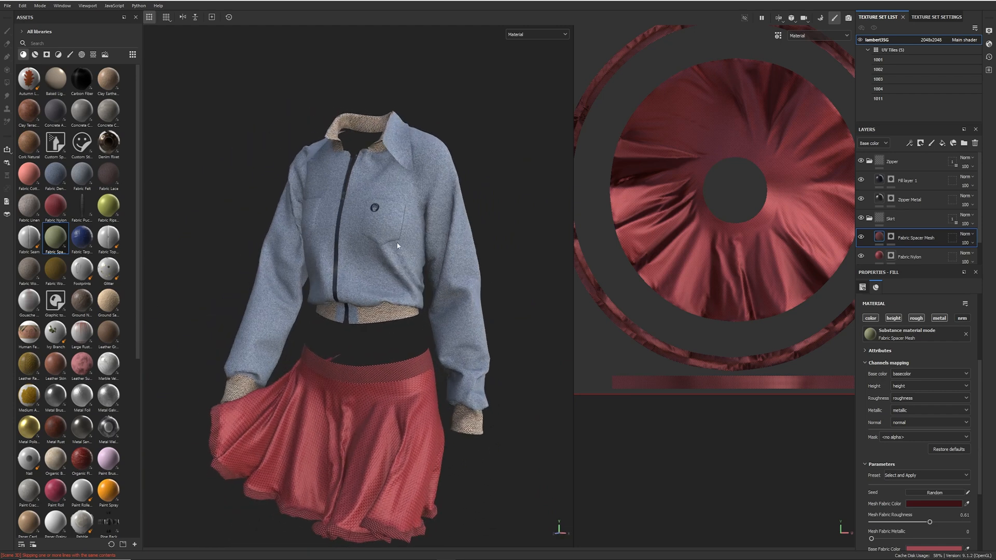
middle_click_drag(513, 305, 484, 225, "alt")
scroll(399, 282, "down", 3)
middle_click_drag(424, 271, 450, 340, "alt")
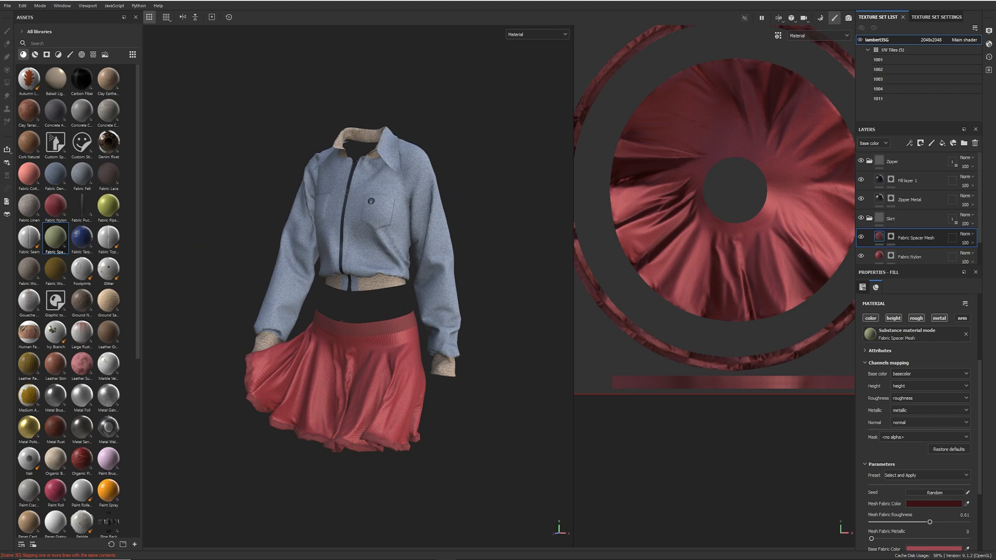
Save the project with the outfit framed in the 3D view
key("ctrl+s")
middle_click_drag(469, 278, 465, 307, "alt")
left_click_drag(465, 306, 377, 295, "alt")
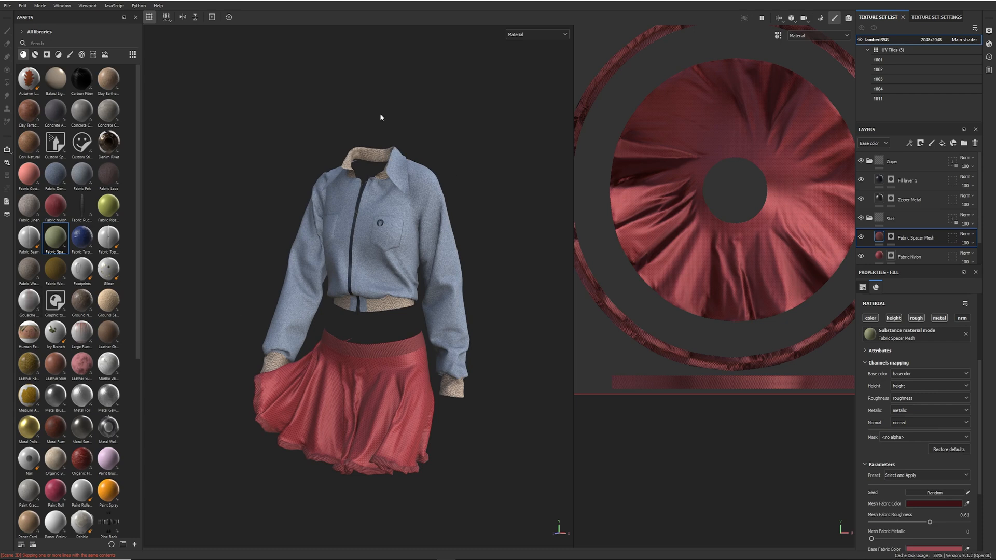
Start a texture export and set its output directory to the ClothesF2024 folder in the class project's sourceimages
left_click(7, 5)
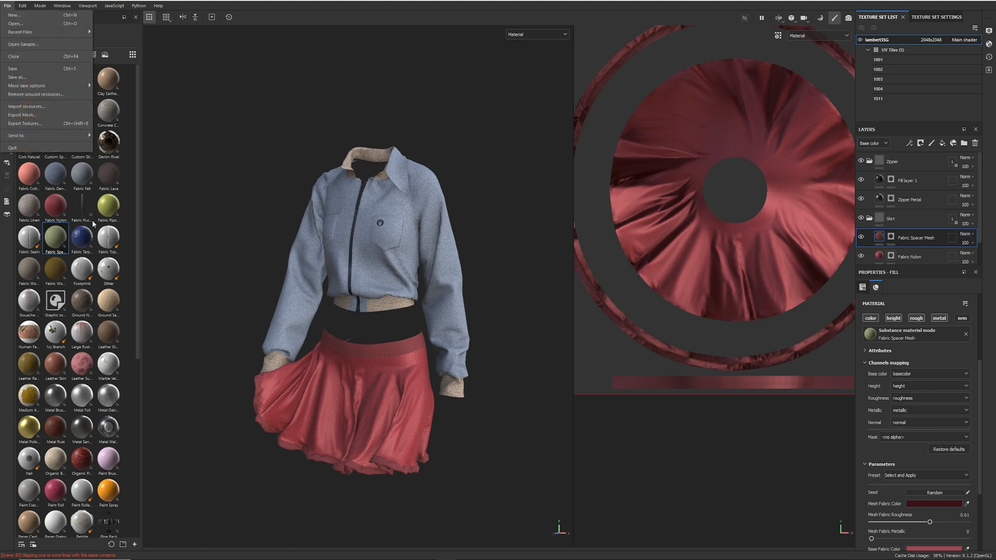
left_click(67, 123)
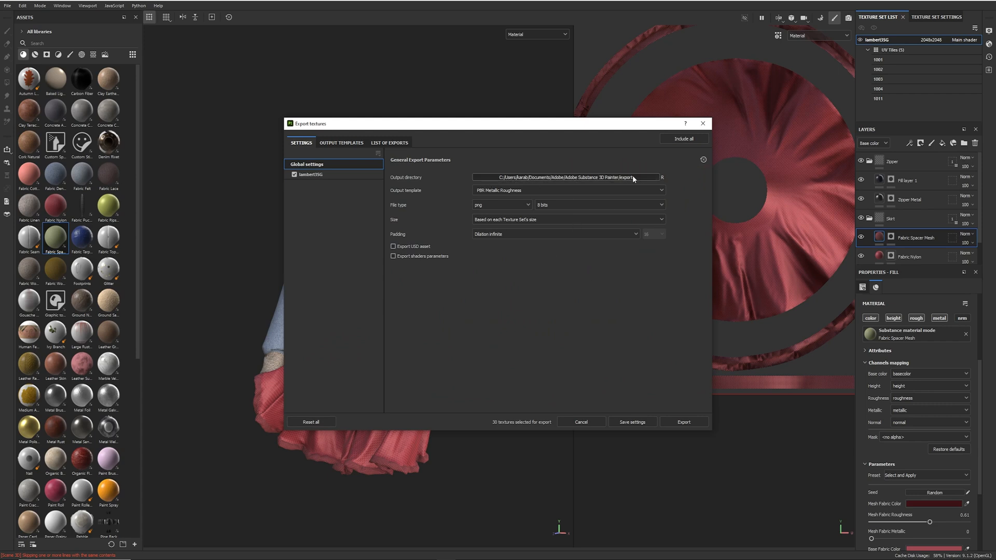
left_click(513, 179)
left_click(91, 300)
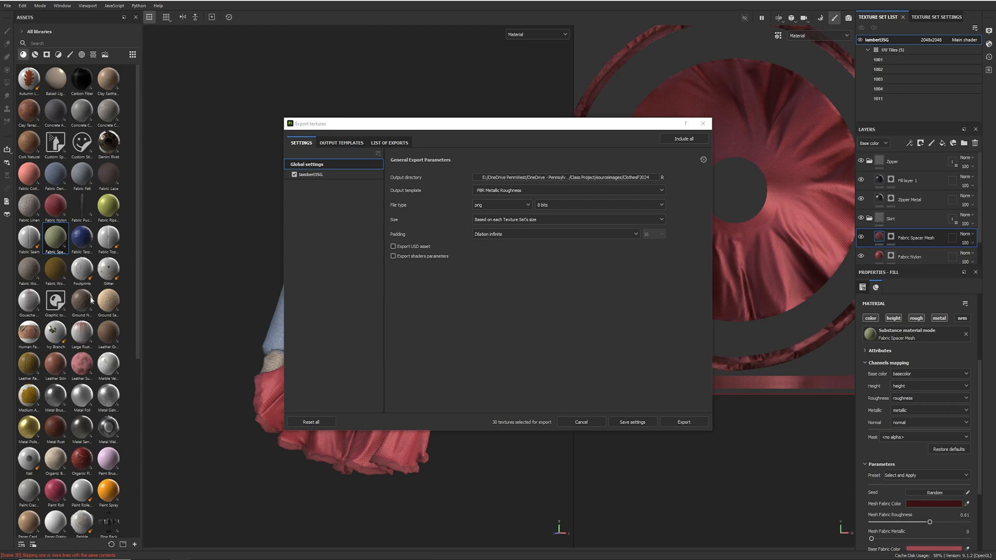
Set the export's output template to Arnold (AiStandard)
left_click(549, 190)
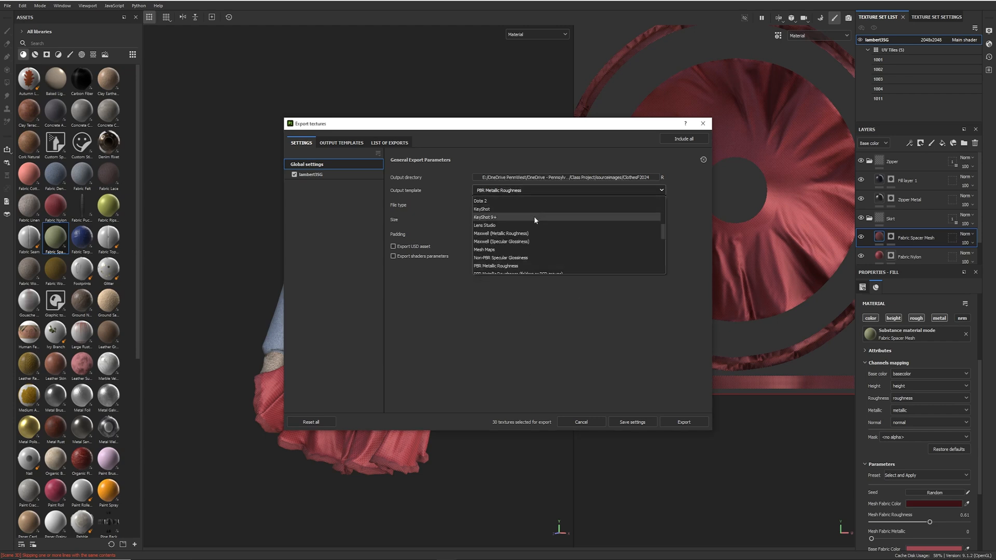
scroll(519, 238, "up", 3)
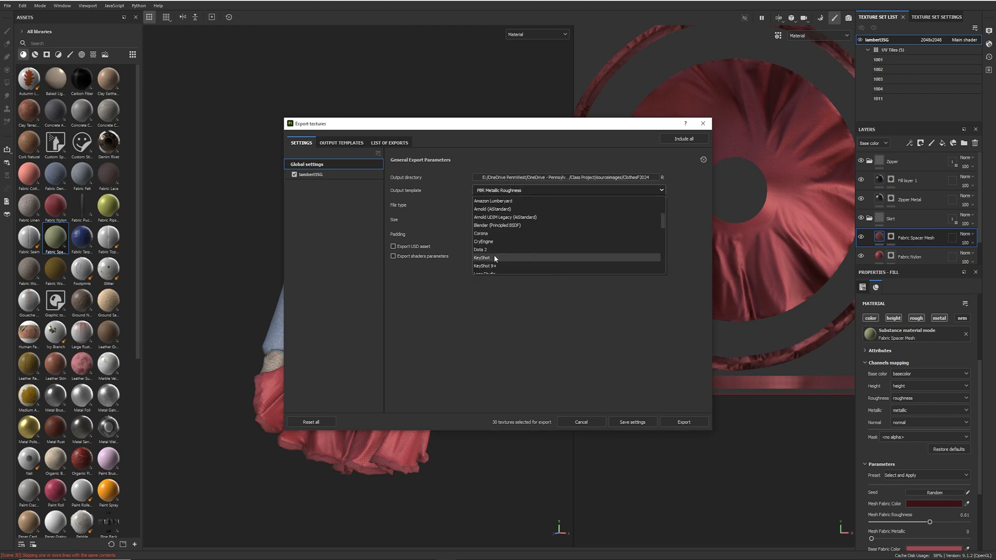
left_click(499, 209)
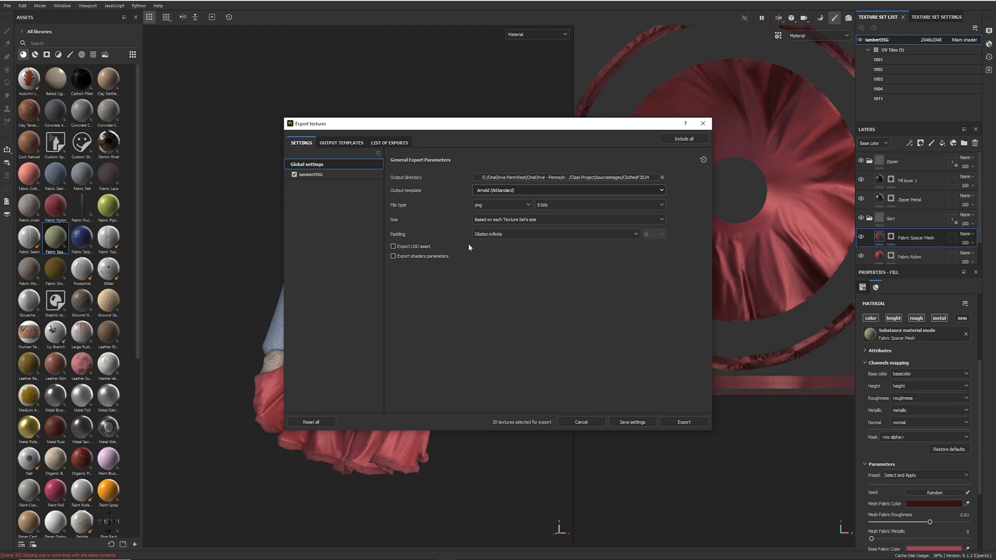
Remove the Emissive and Height output maps from the Arnold (AiStandard) export template
left_click(342, 144)
left_click(325, 177)
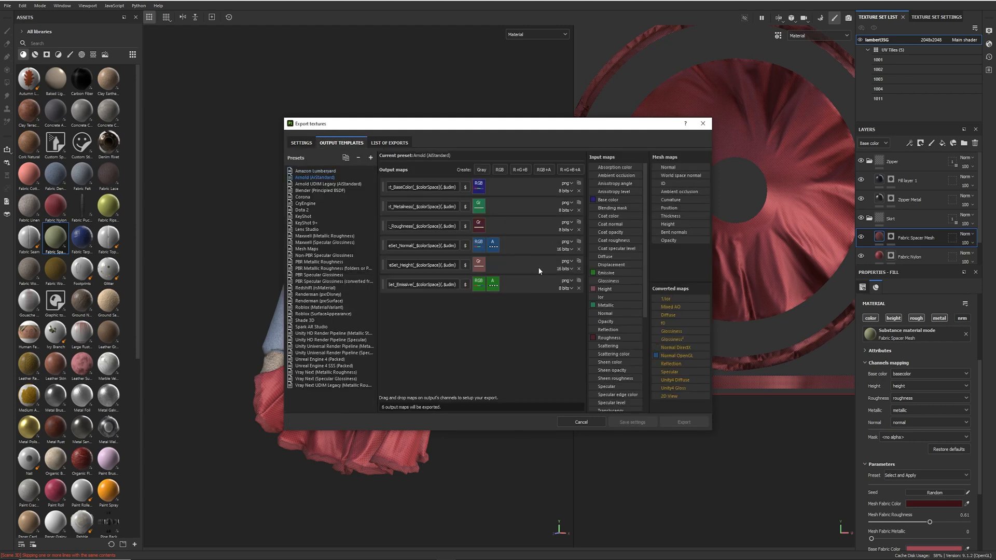
left_click(579, 288)
left_click(578, 268)
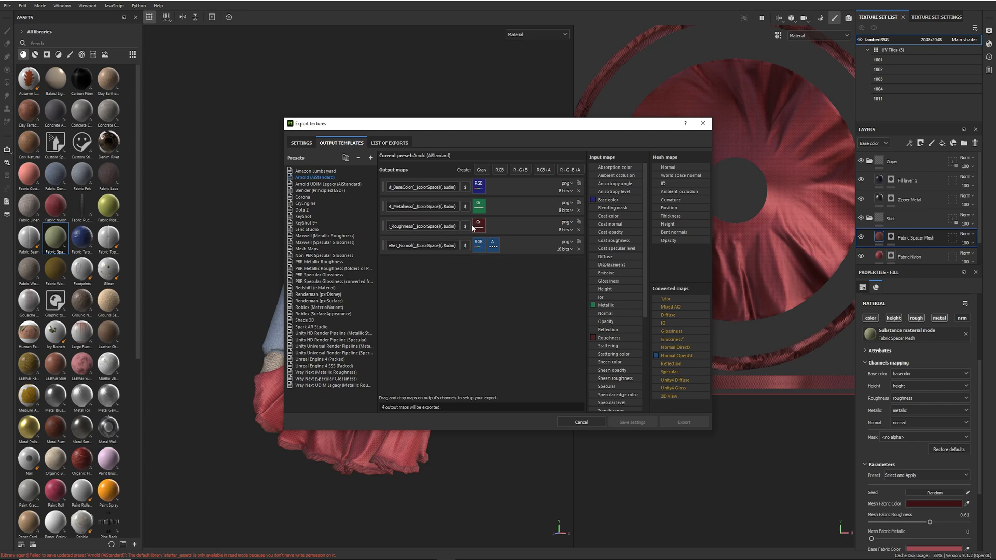
Replace the mesh and texture set prefix in the BaseColor map's file name with Outfit, after checking the export list
left_click_drag(395, 188, 385, 190)
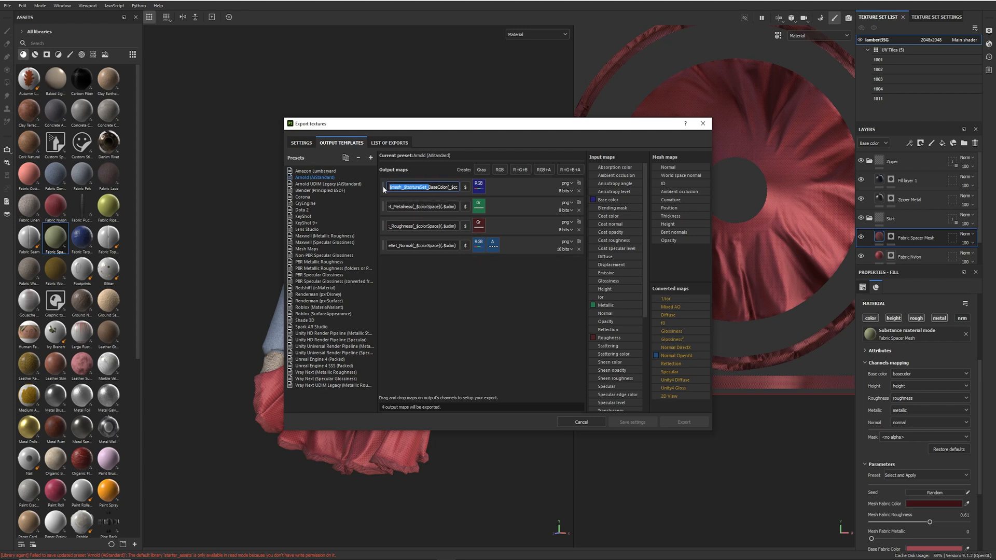
left_click(386, 142)
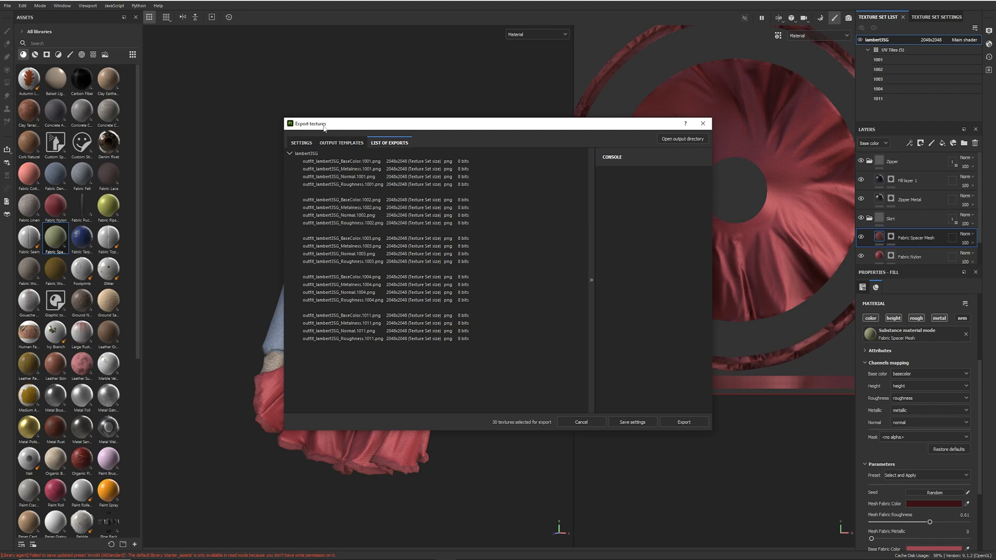
left_click(341, 142)
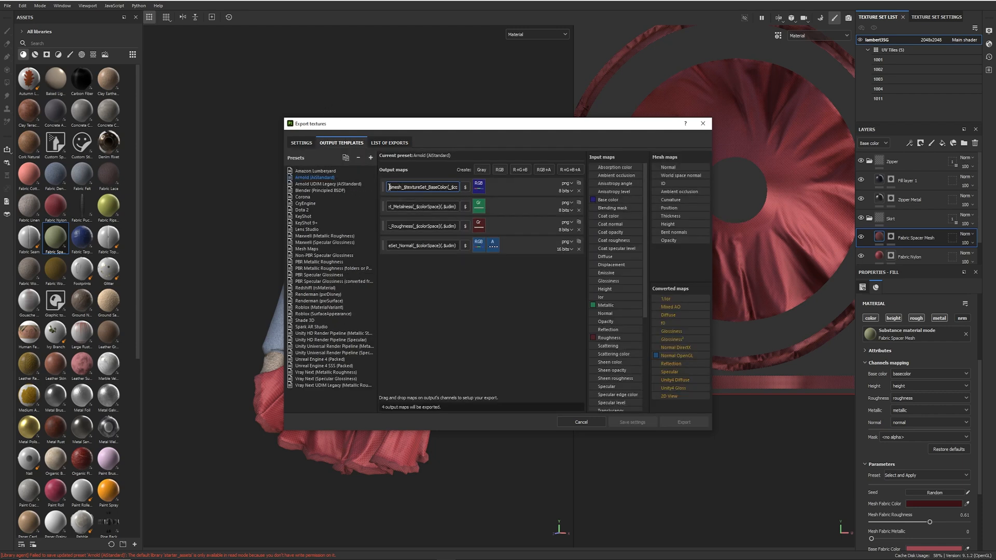
left_click_drag(428, 187, 375, 184)
type("Outfit")
Copy the Outfit prefix into the Metalness, Roughness and Normal map file names and review the export list
key("shift+Home")
key("ctrl+c")
left_click(394, 207)
key("shift+Home")
key("ctrl+v")
left_click(390, 229)
key("shift+Home")
key("ctrl+v")
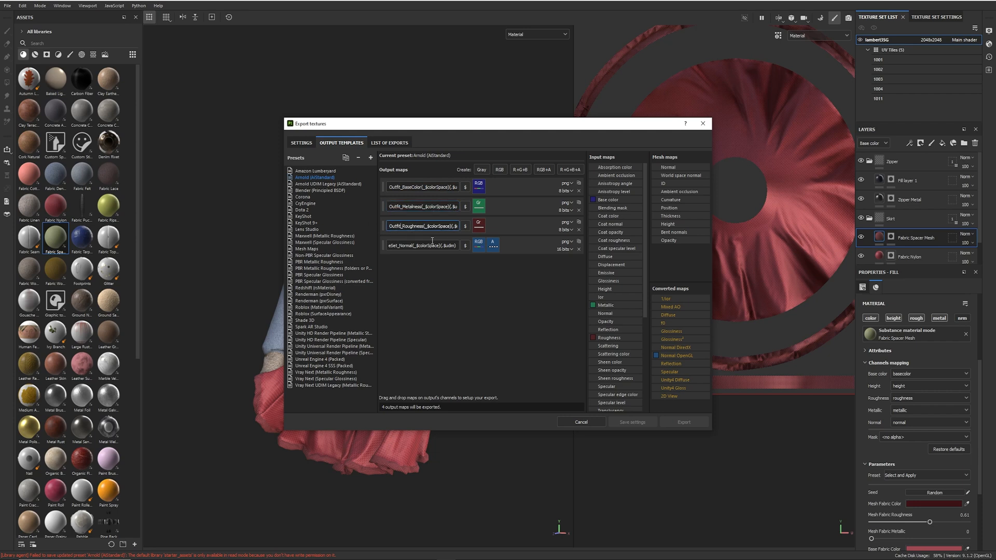
left_click(397, 247)
key("shift+Home")
key("ctrl+v")
left_click(389, 143)
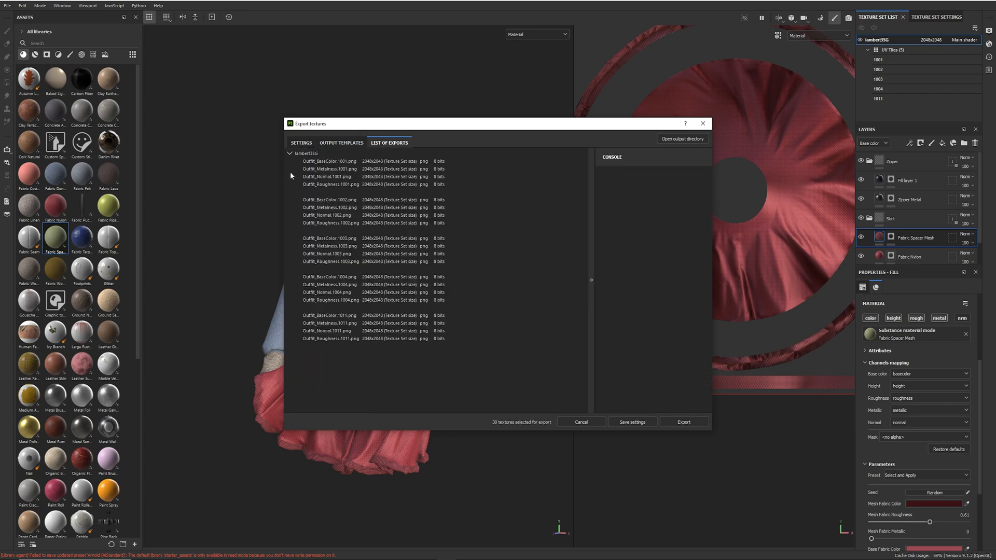
Set the export file type to tiff and the size to 4096, and review the list of exports
left_click(301, 142)
left_click(494, 205)
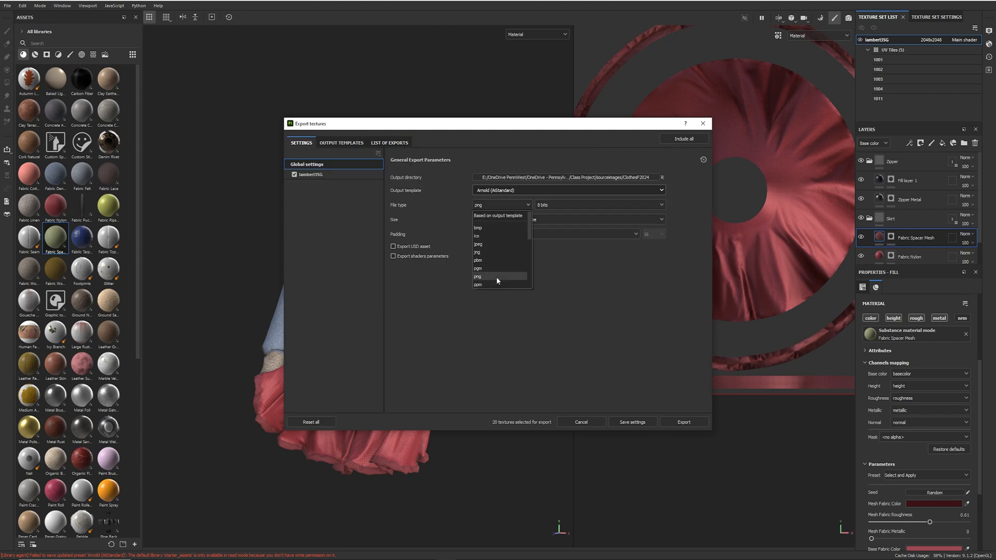
scroll(496, 257, "down", 2)
left_click(488, 234)
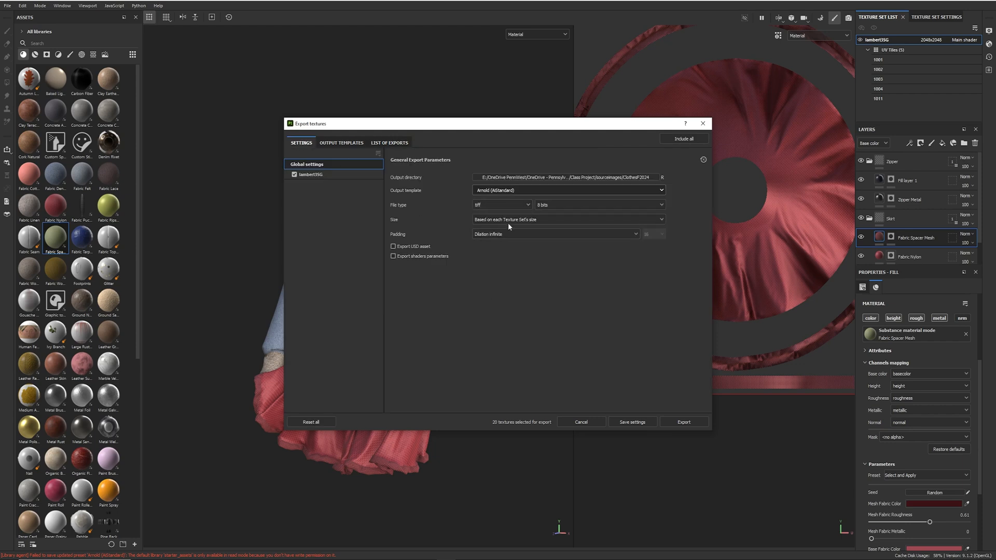
left_click(503, 221)
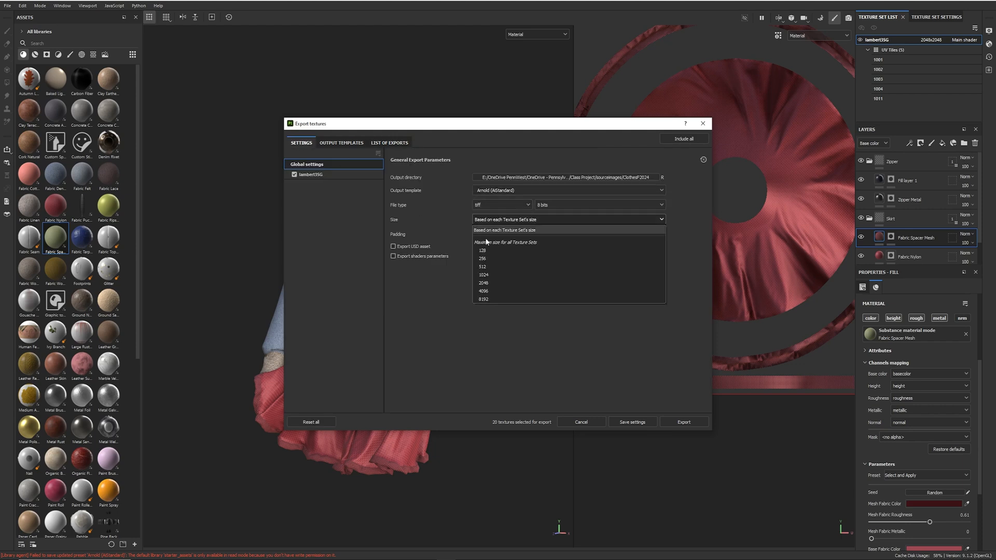
left_click(484, 291)
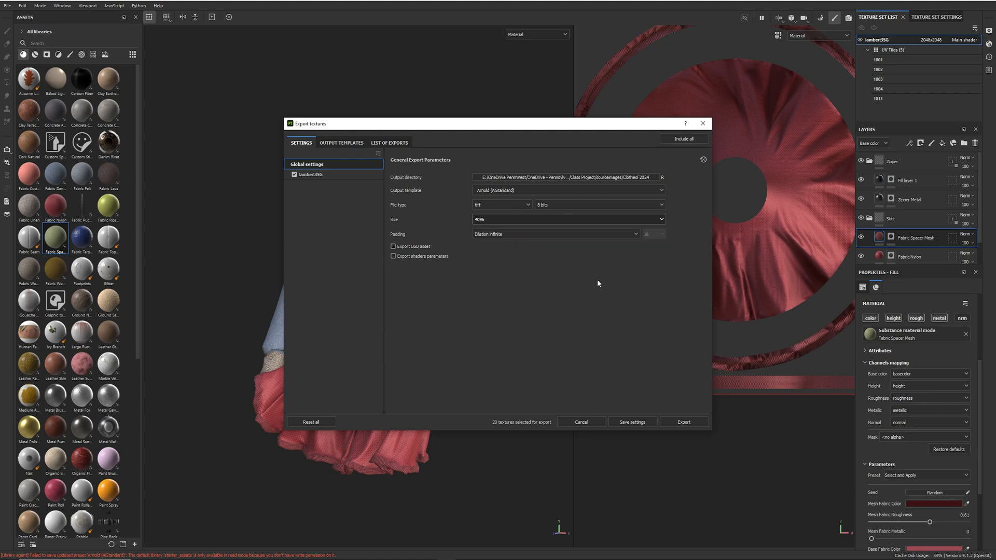
left_click(392, 144)
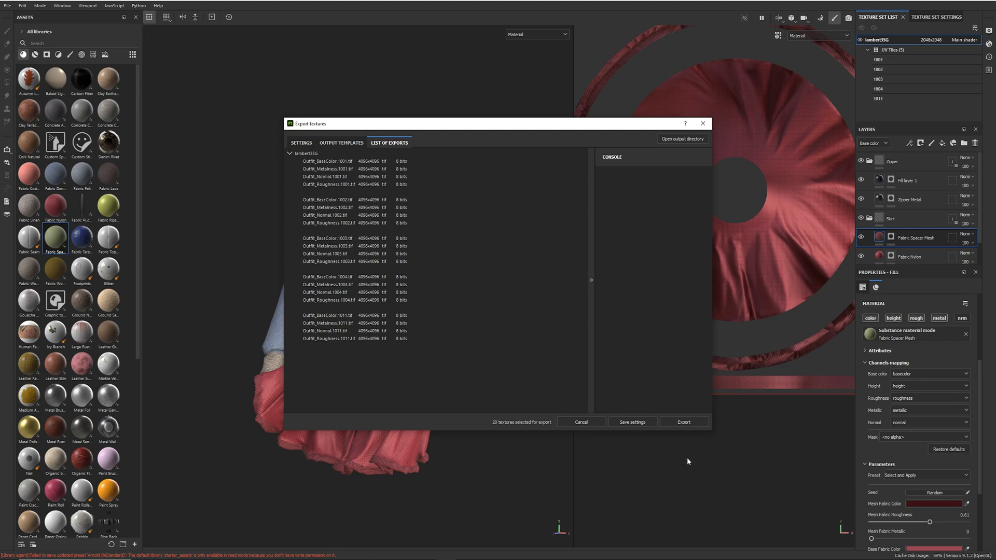
Export all listed Outfit textures as TIFF files and save the export settings
left_click(681, 422)
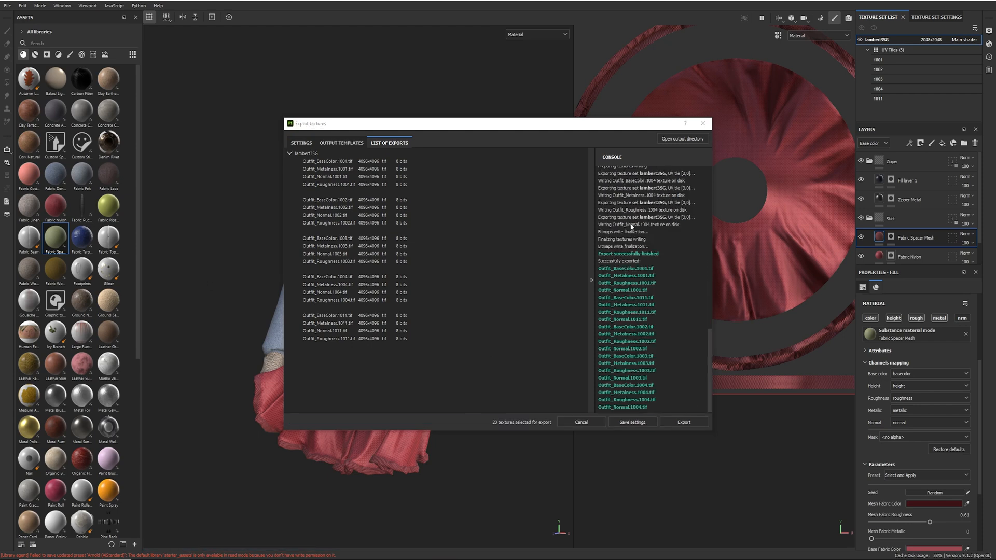
left_click(635, 422)
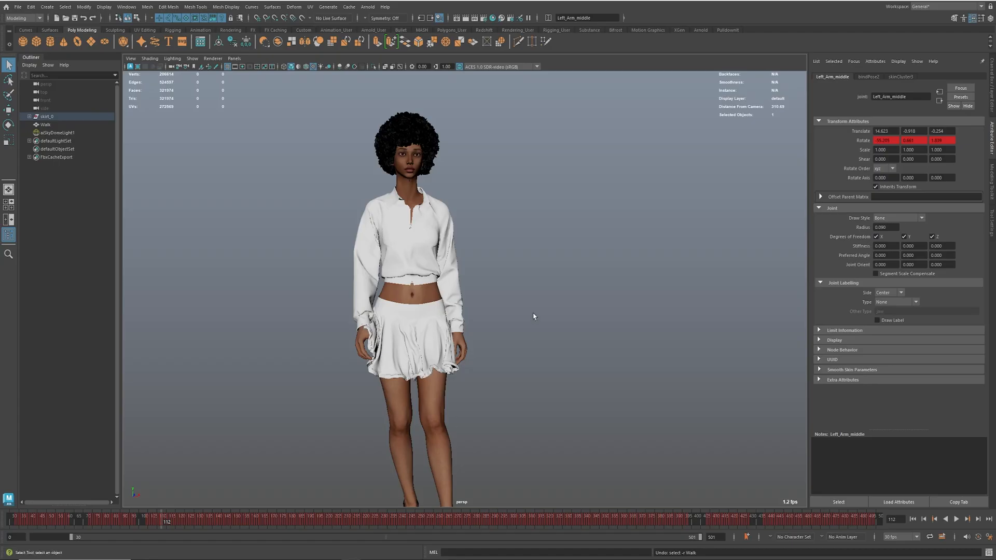
In Maya, assign a new Arnold aiStandardSurface material to the character's outfit mesh
left_click(444, 210)
right_click(446, 209)
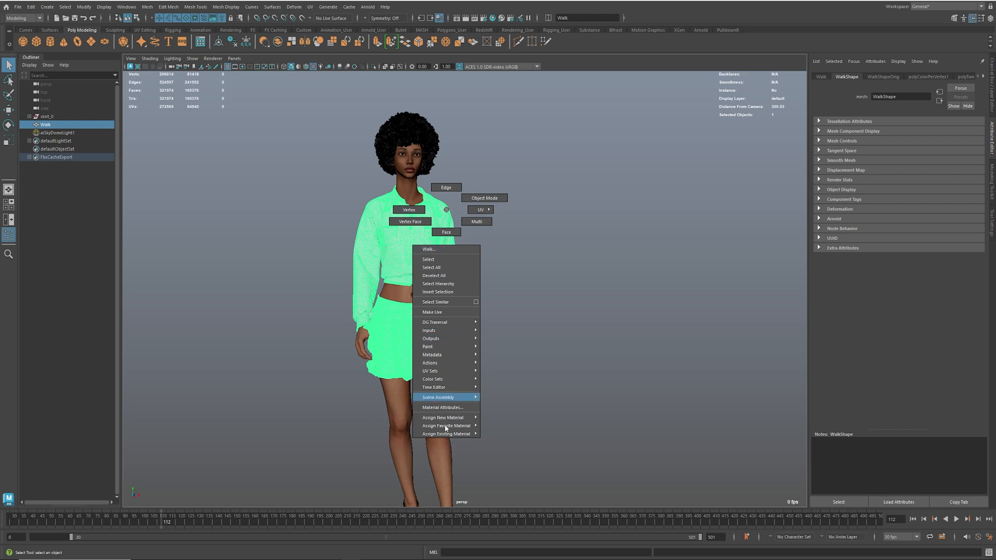
mouse_move(467, 417)
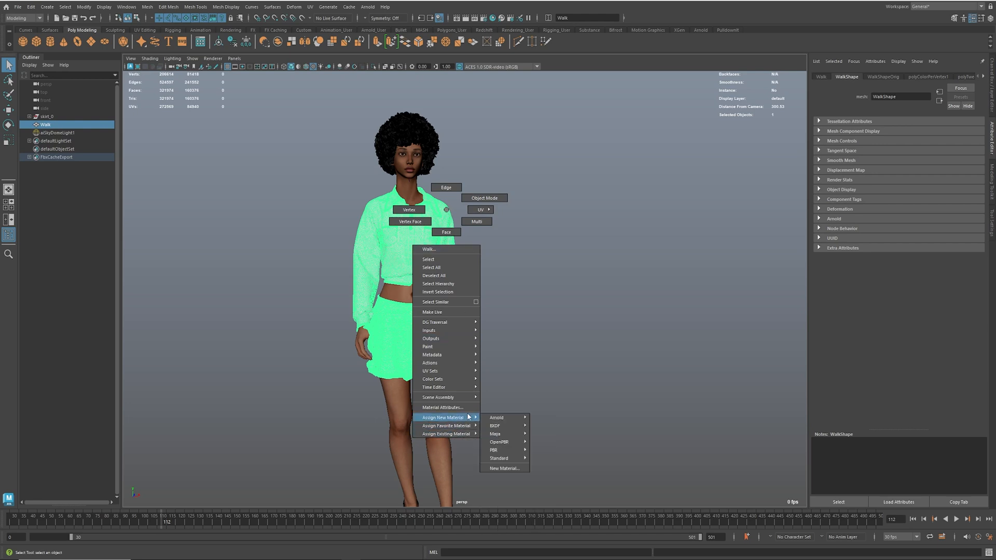
left_click(511, 469)
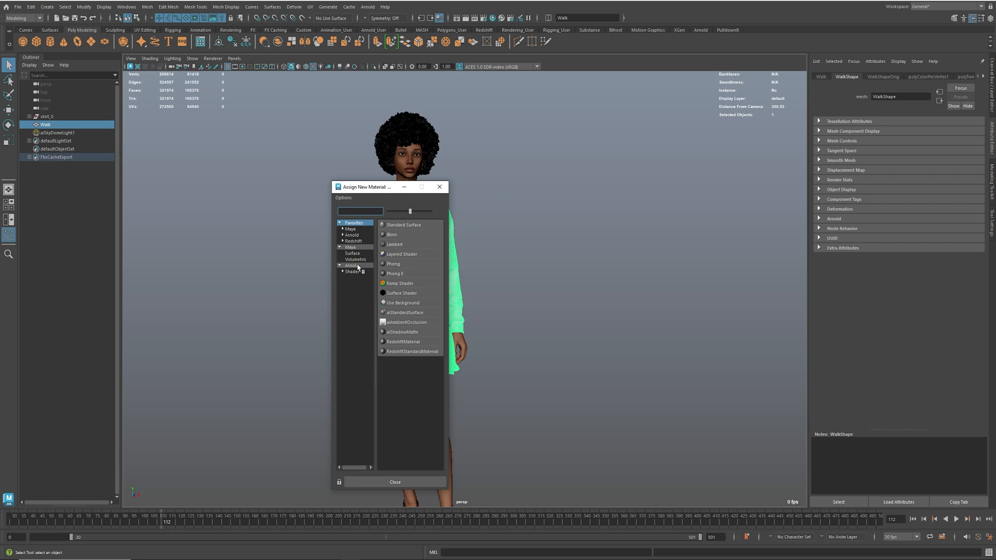
left_click(353, 272)
left_click(412, 361)
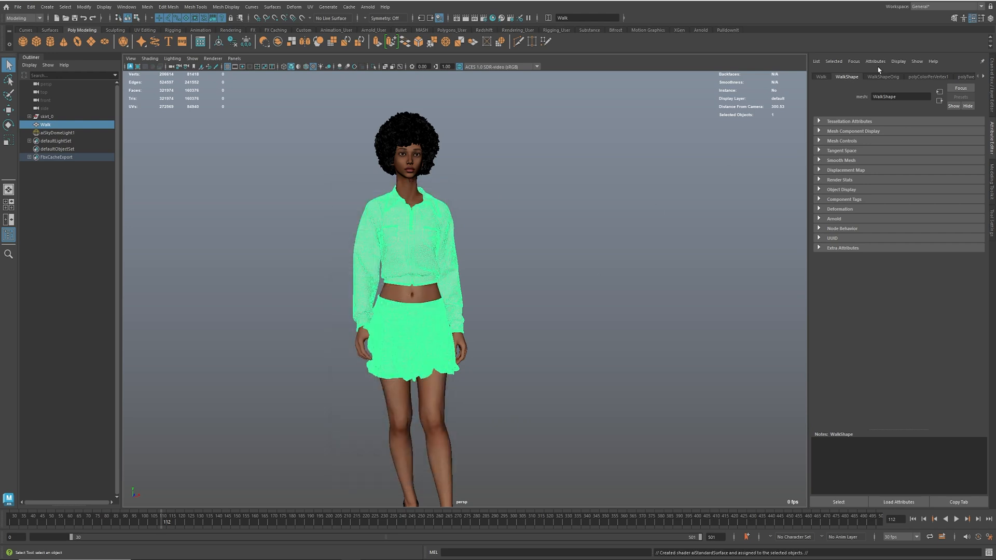
Rename the outfit's new material to outfitShader
double_click(913, 96)
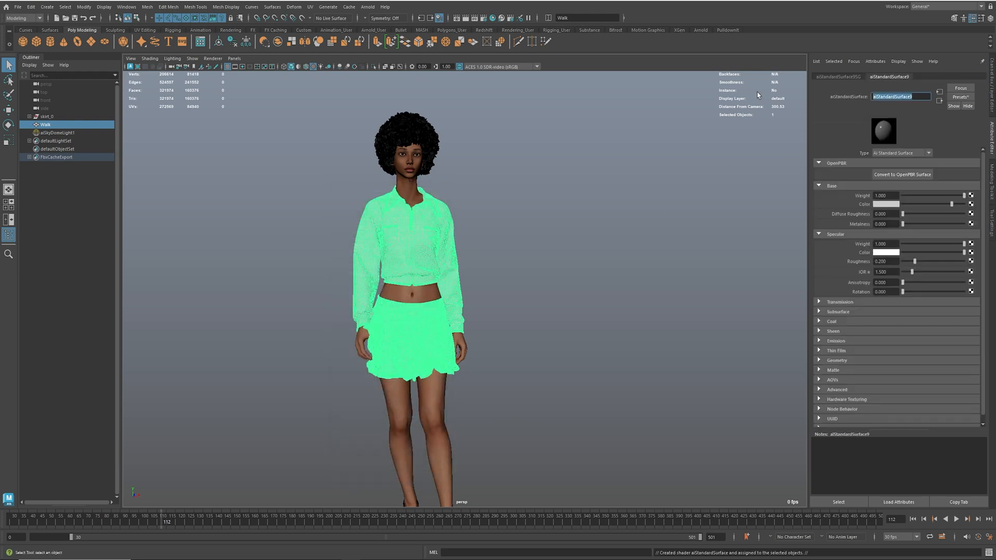
type("outfitShader")
key("Return")
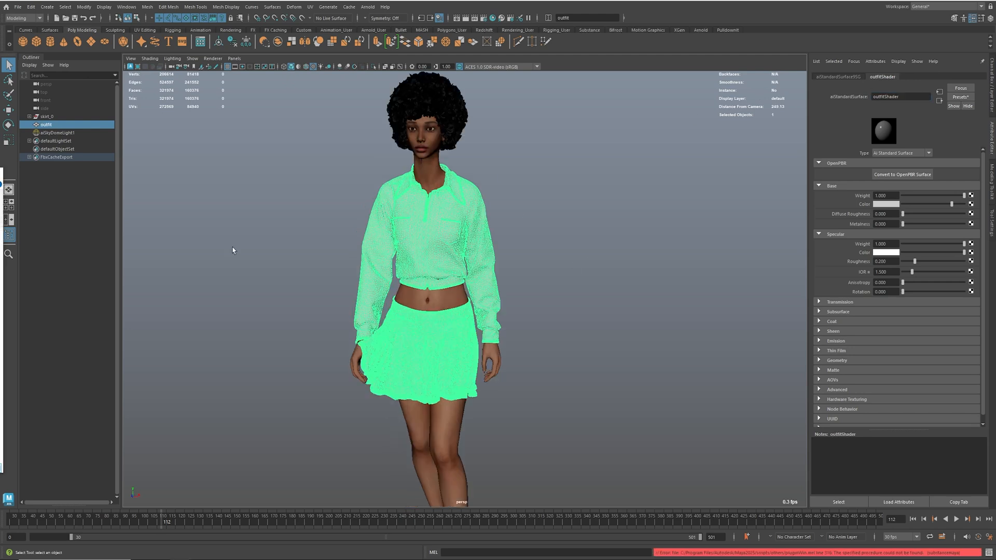
Bring up the ClothesF2024 texture folder, move it aside, and open the Hypershade in a maximized window
left_click_drag(0, 178, 403, 194)
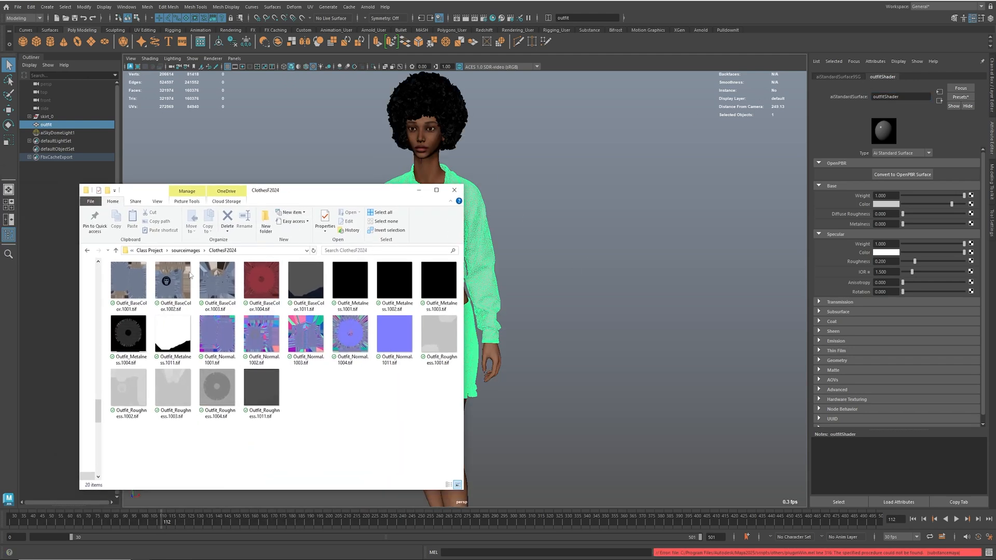
left_click_drag(334, 195, 1, 324)
left_click(494, 19)
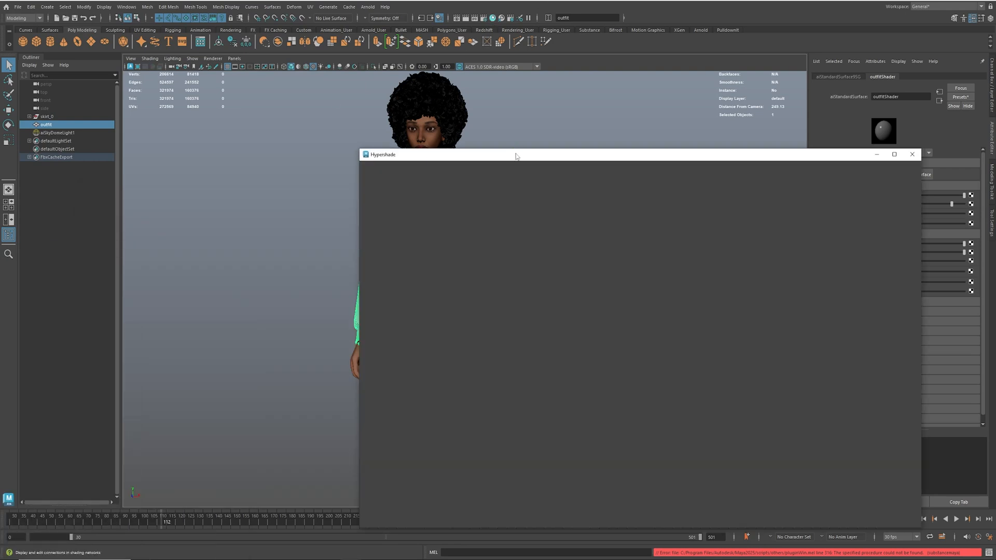
double_click(515, 155)
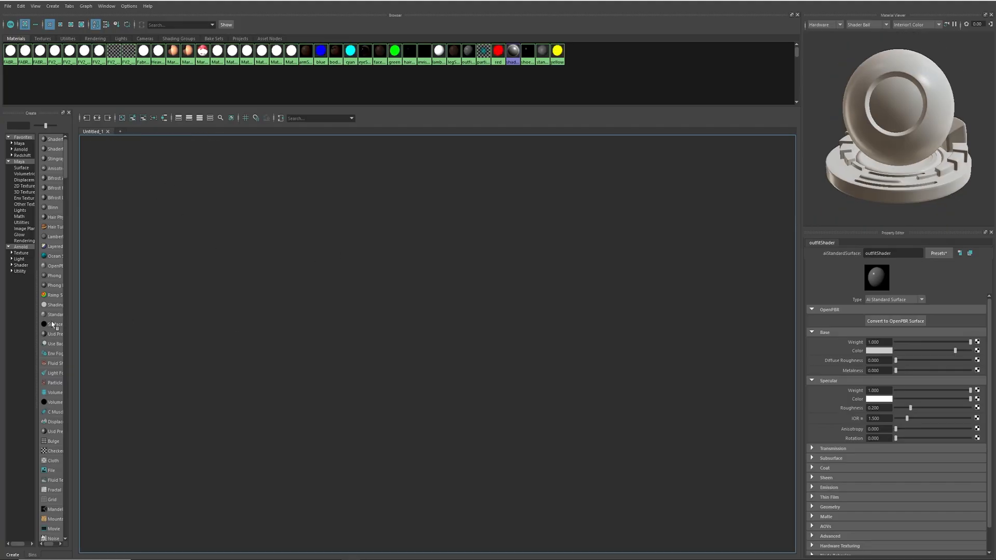
Import the 1001 BaseColor, Metalness, Normal and Roughness TIFF files from the ClothesF2024 folder into the Hypershade graph
left_click(0, 317)
left_click_drag(0, 316, 319, 201)
left_click_drag(95, 310, 207, 332)
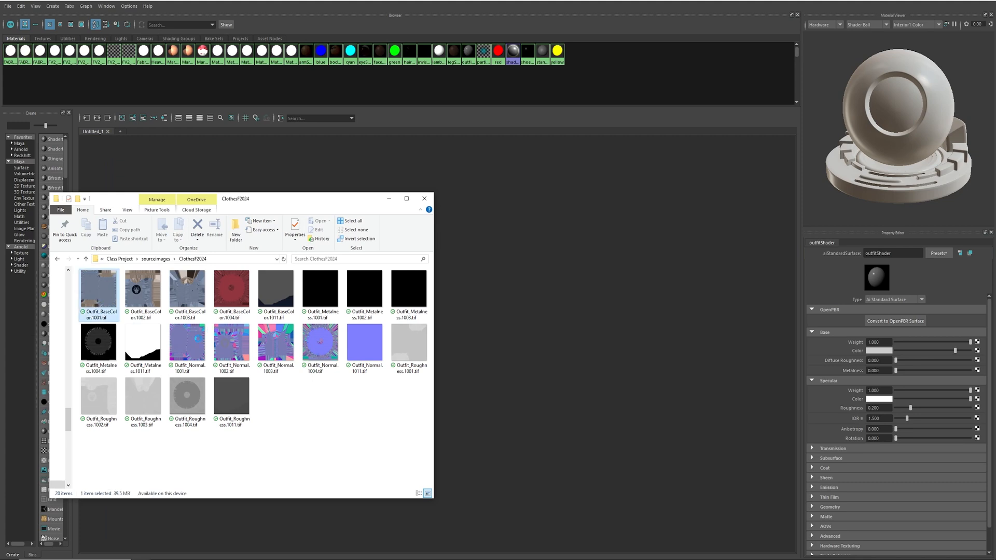
left_click(316, 299, "ctrl")
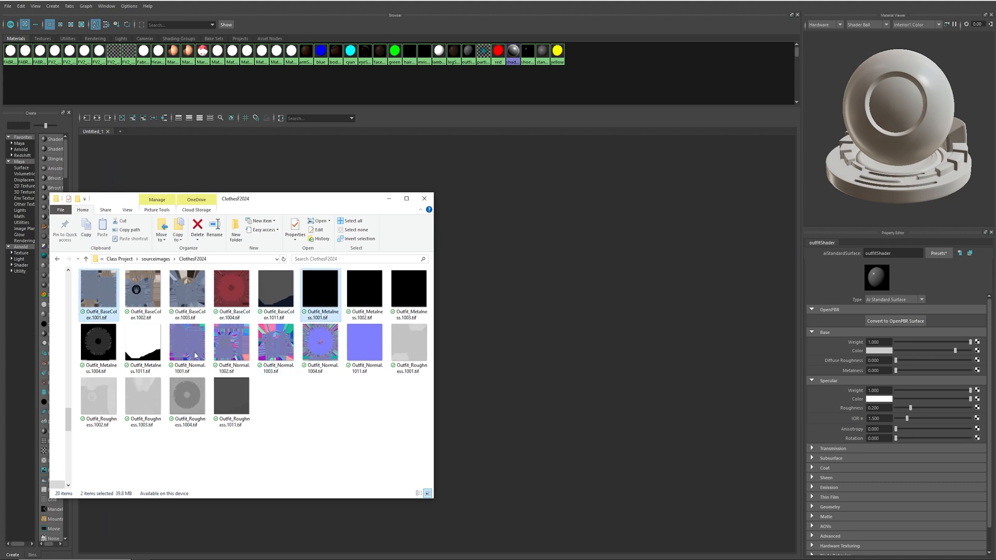
left_click(409, 346, "ctrl")
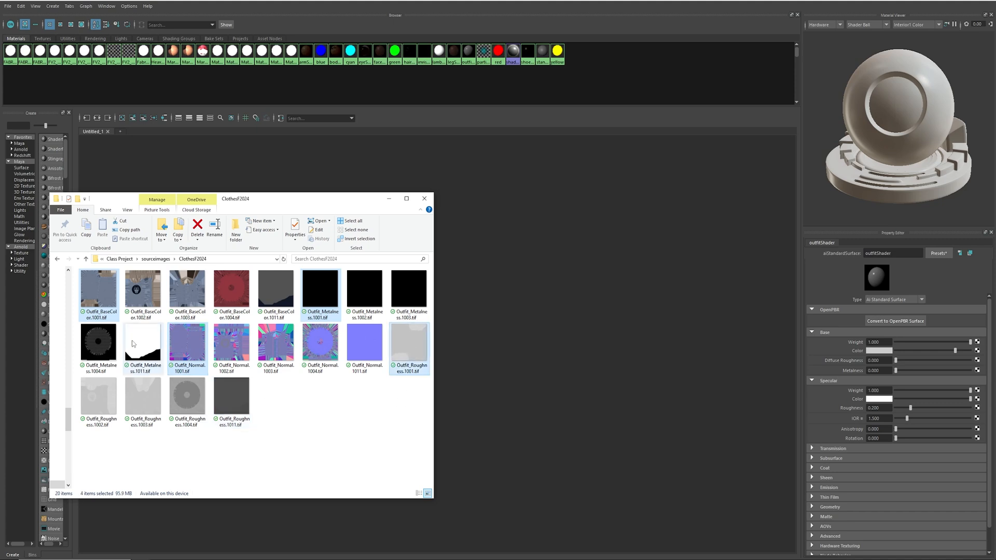
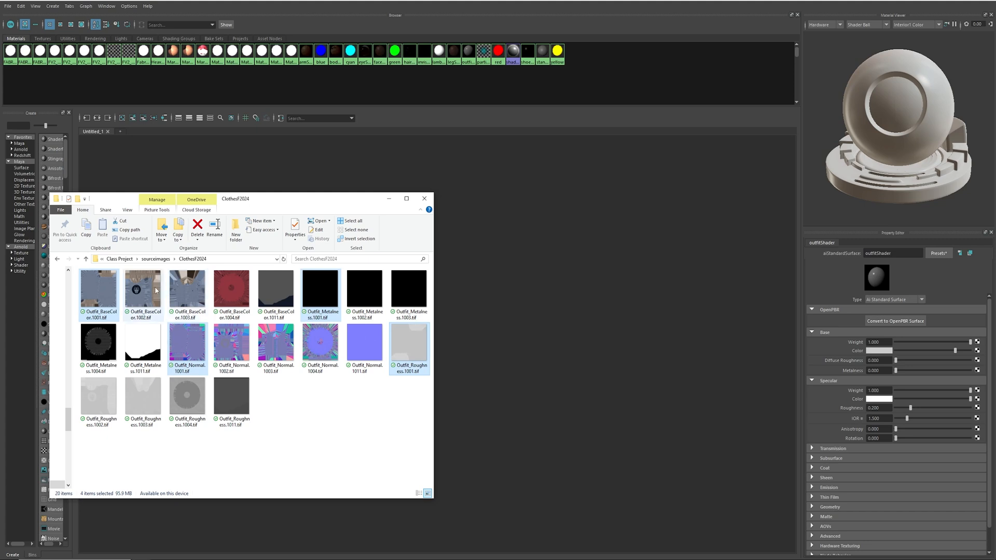
left_click_drag(409, 345, 485, 456)
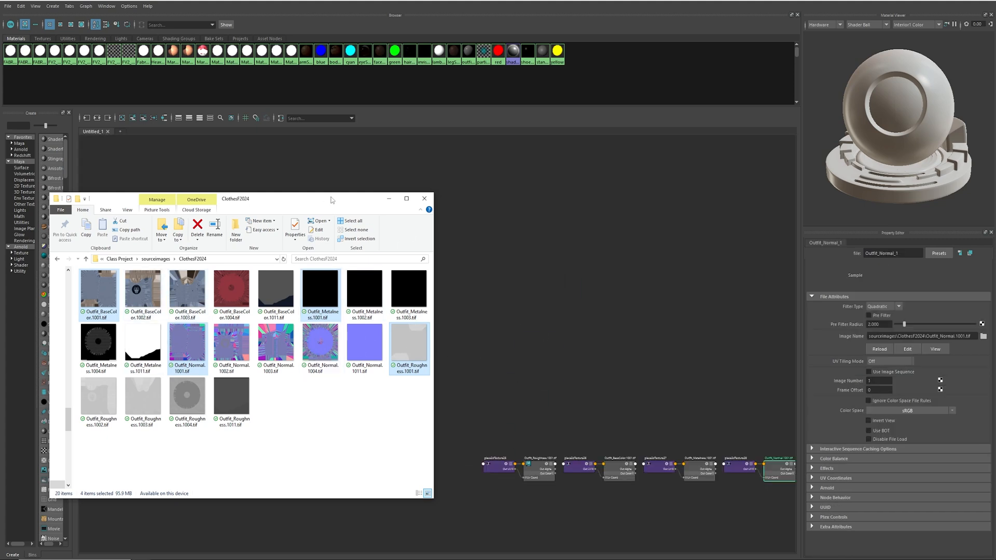
left_click(139, 168)
middle_click_drag(621, 411, 373, 358, "alt")
scroll(379, 363, "up", 3)
key("Tab")
type("aist")
key("Down")
key("Down")
key("Return")
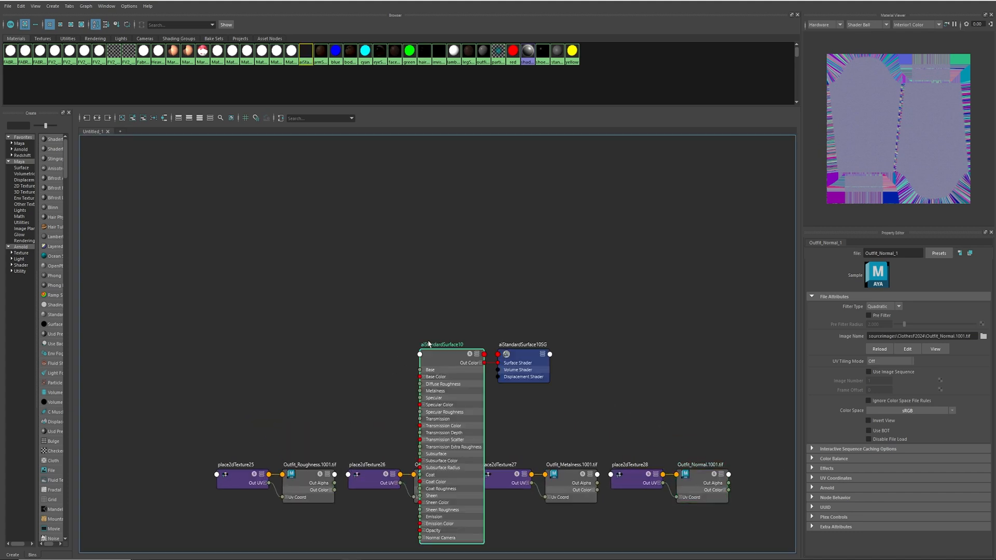
left_click_drag(449, 356, 434, 223)
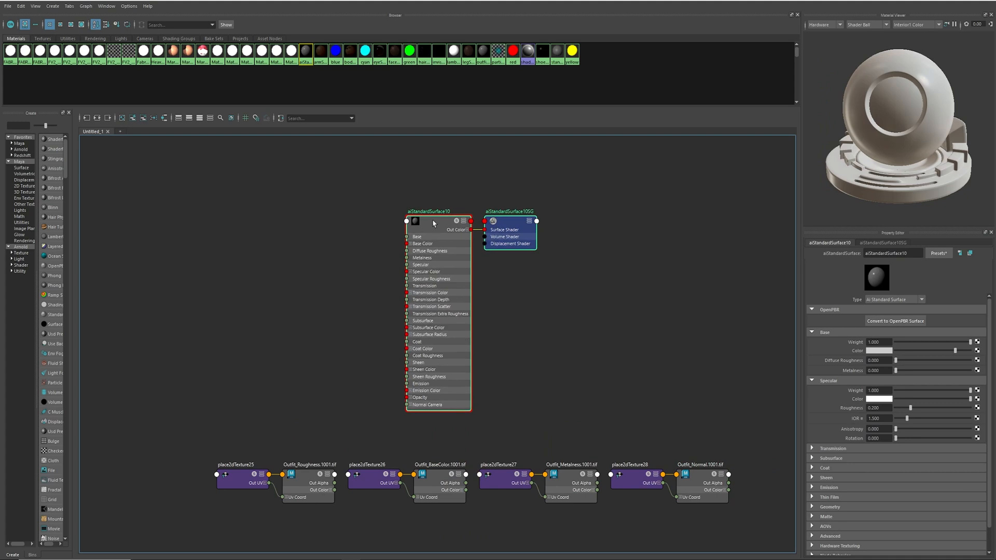
key("Delete")
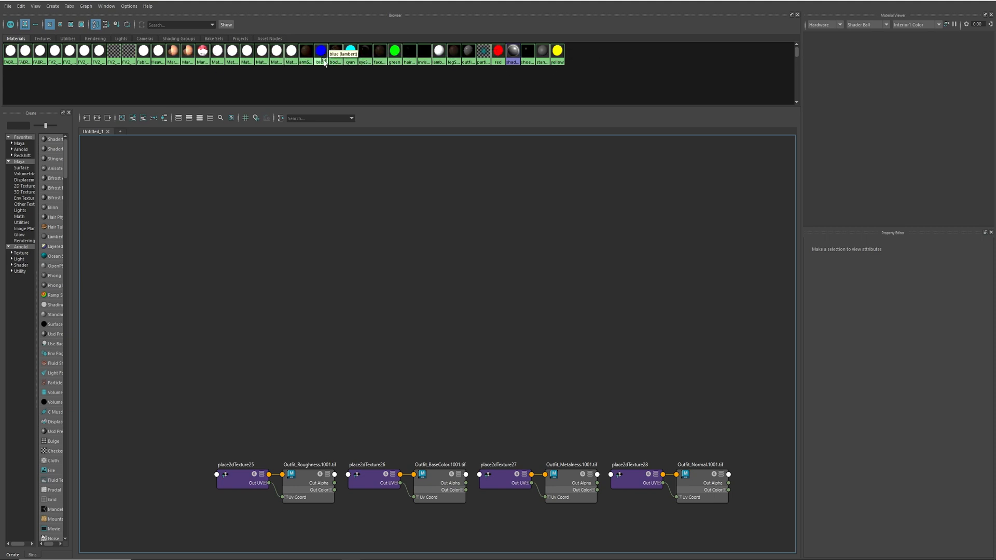
Add outfitShader to the graph and connect the Roughness texture's Out Alpha to its Specular Roughness
left_click_drag(470, 56, 413, 211)
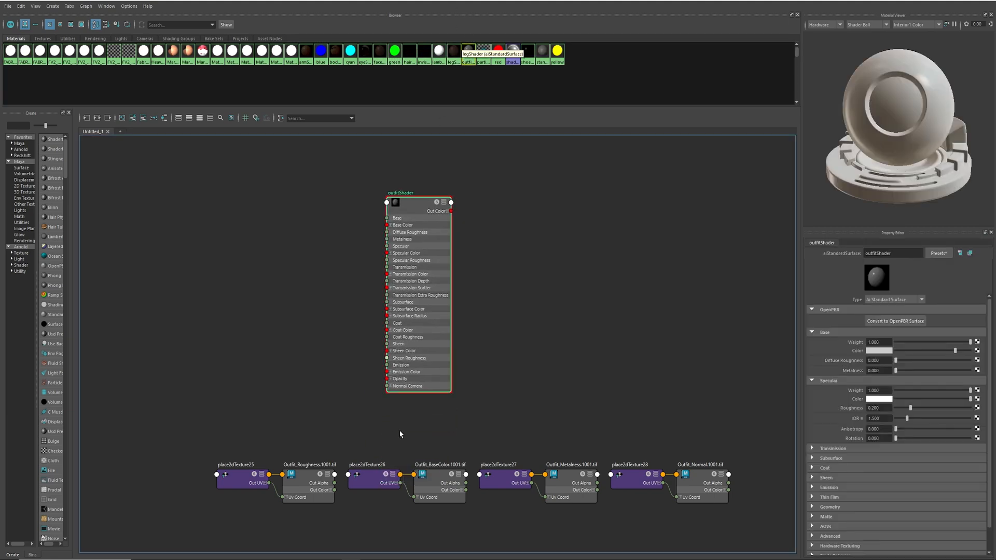
left_click_drag(429, 198, 471, 201)
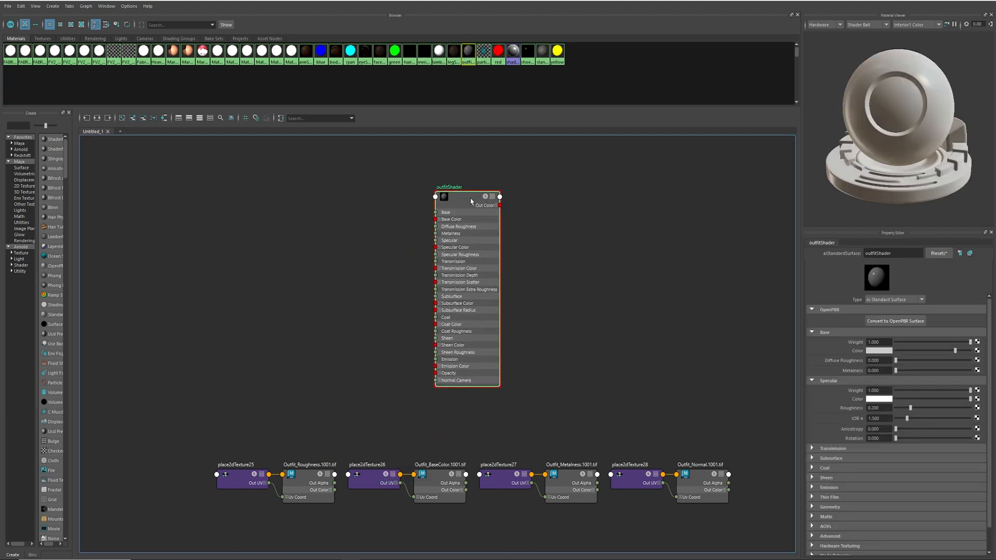
left_click_drag(256, 412, 435, 254)
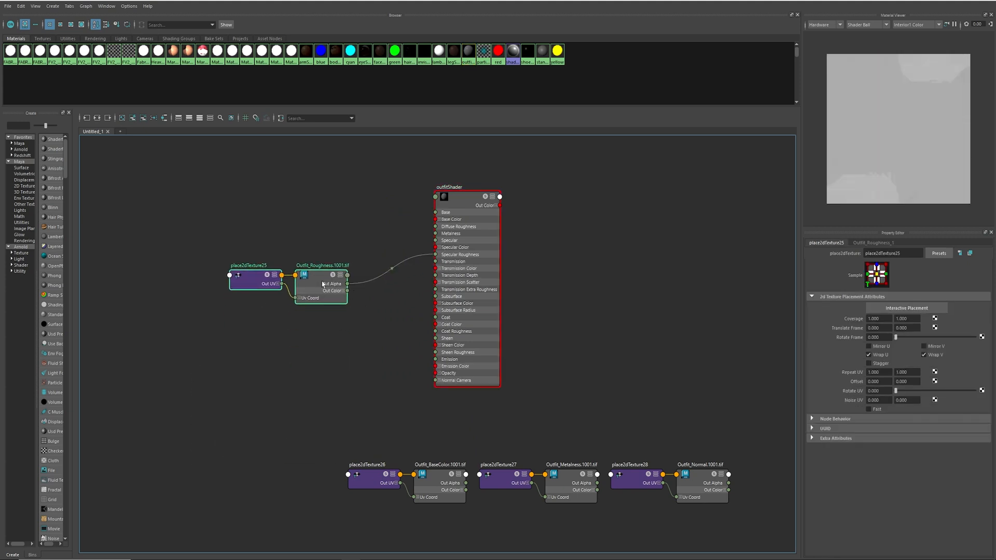
left_click_drag(317, 286, 335, 270)
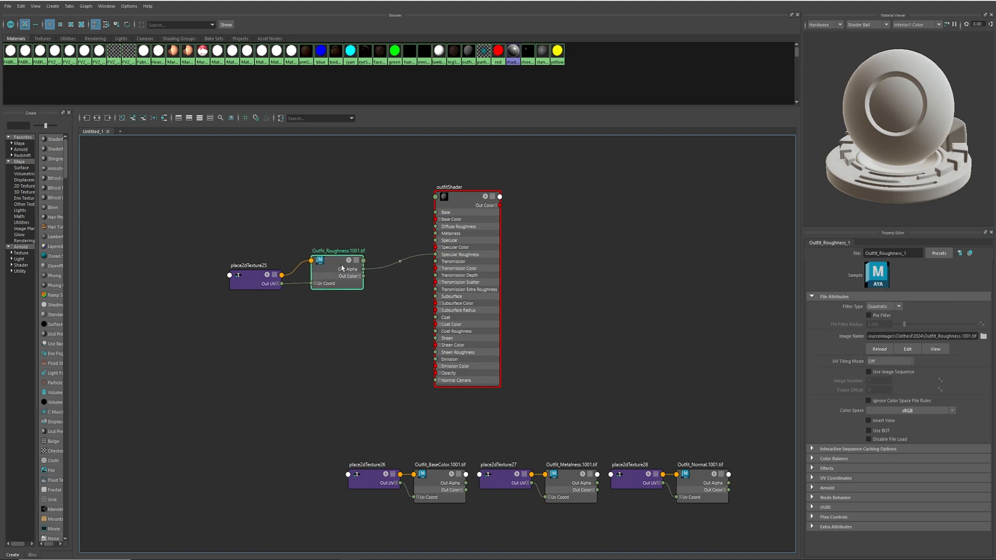
Set the Roughness texture to ignore color space file rules, use the Raw color space, and treat alpha as luminance
left_click(868, 400)
left_click(893, 411)
mouse_move(909, 430)
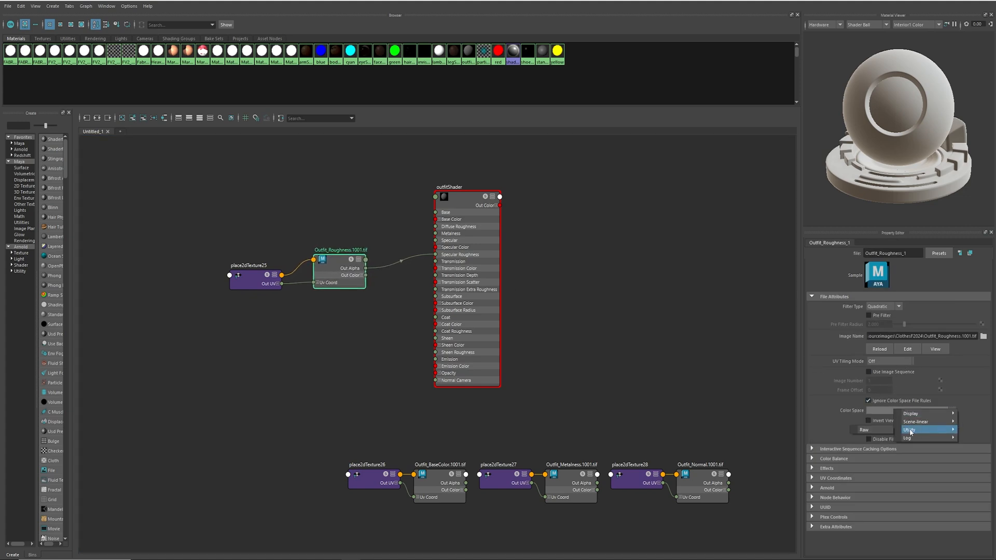
left_click(864, 430)
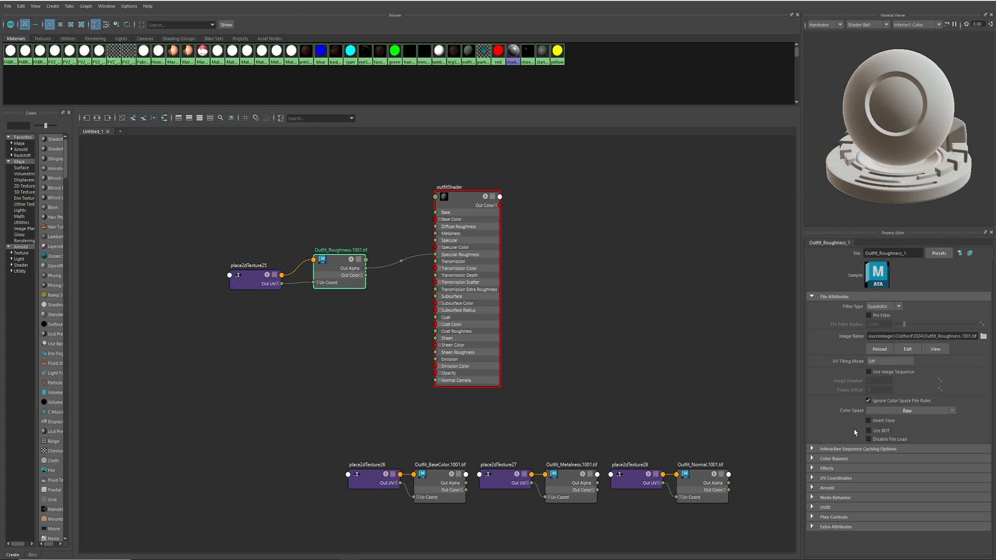
left_click(812, 459)
scroll(853, 438, "down", 1)
left_click(870, 482)
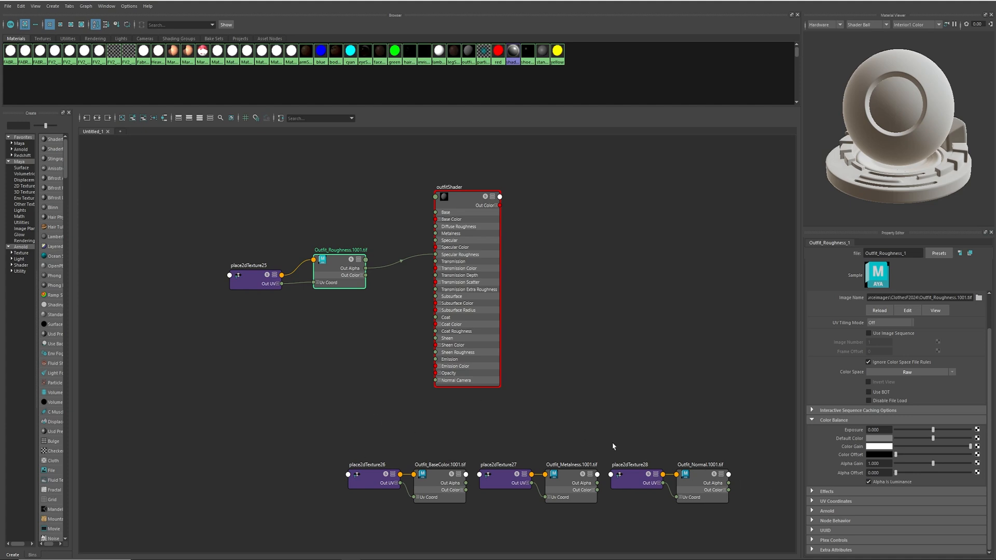
Set the Metalness texture to Raw with Alpha Is Luminance enabled and connect its Out Alpha to outfitShader's Metalness
left_click_drag(516, 452, 314, 222)
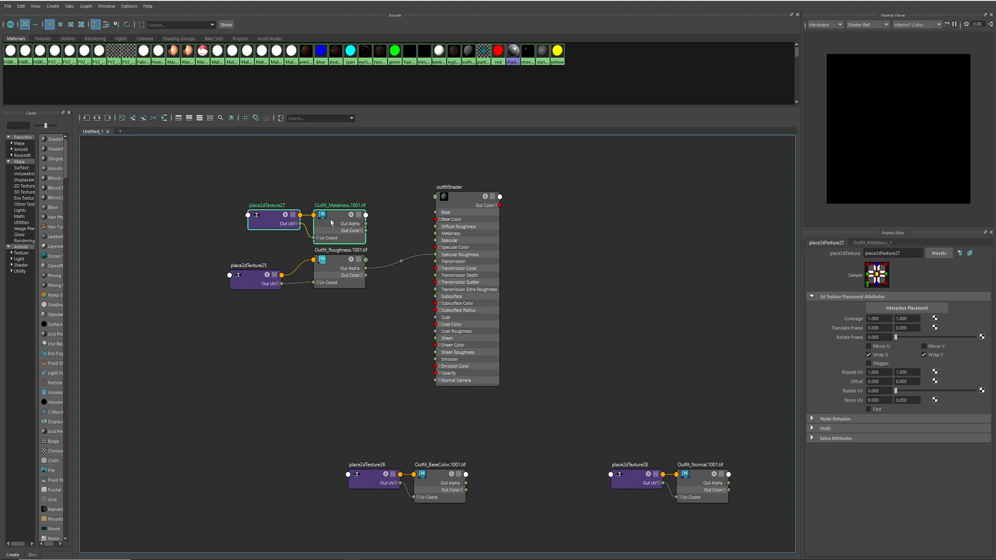
left_click(330, 222)
left_click(894, 372)
left_click(865, 398)
left_click(869, 482)
left_click_drag(366, 223, 435, 234)
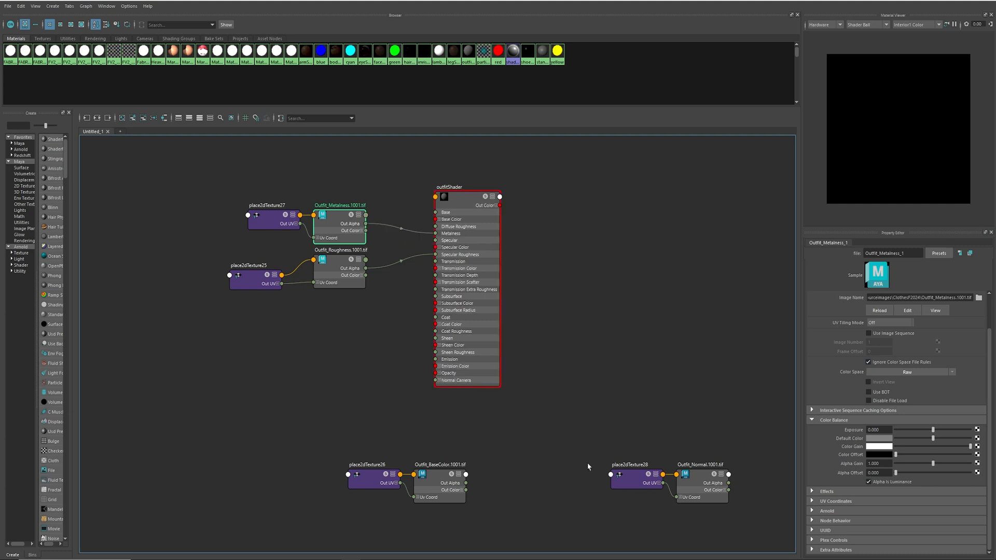
Connect the BaseColor texture's Out Color to outfitShader's Base Color and make the texture ignore color space file rules
left_click_drag(347, 455, 341, 191)
left_click_drag(457, 205, 453, 174)
middle_click_drag(402, 273, 385, 329, "alt")
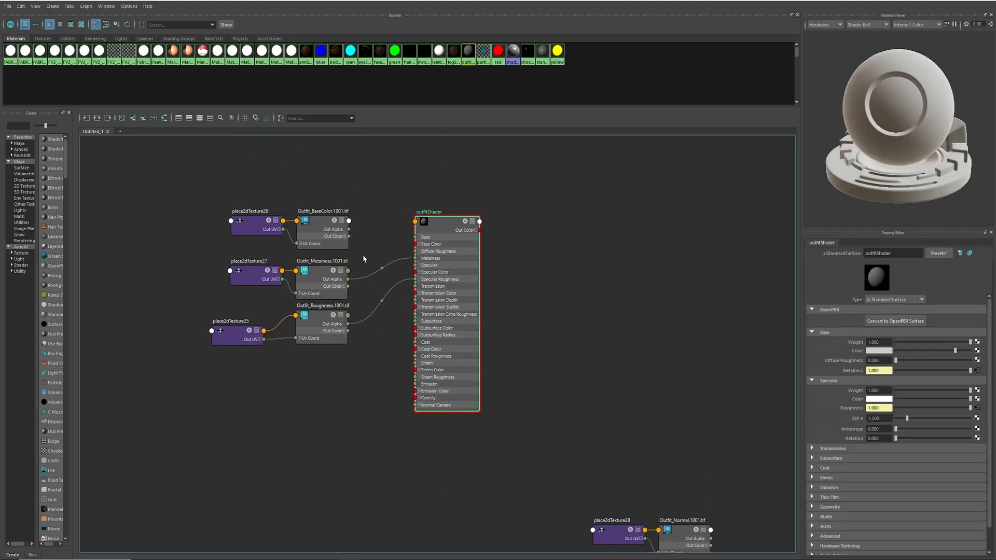
left_click_drag(360, 256, 416, 244)
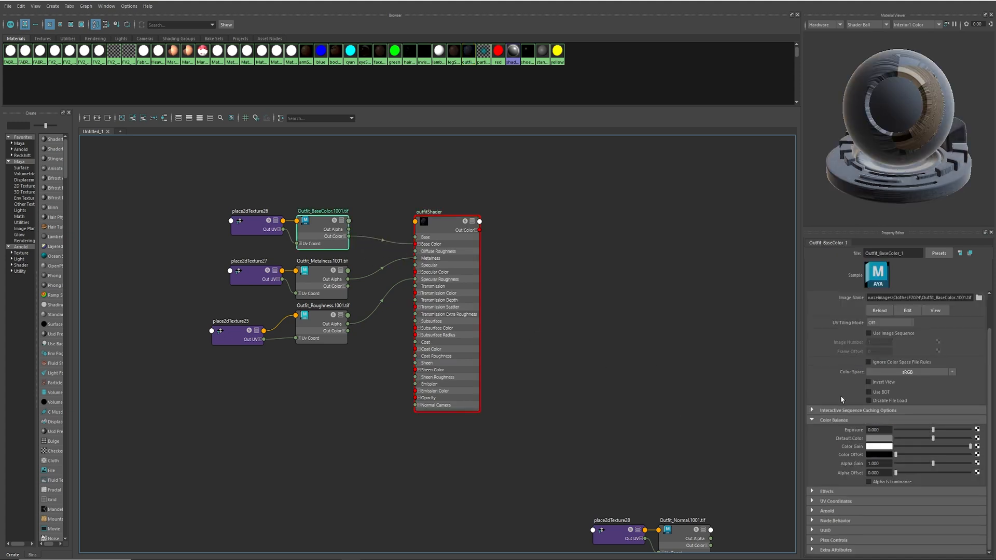
left_click(868, 362)
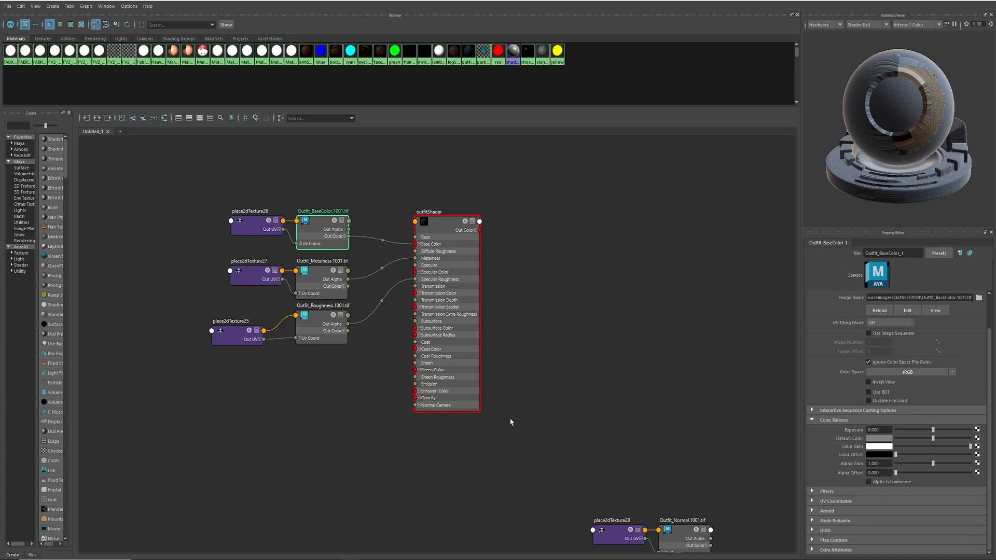
Create an aiNormalMap node and route the Normal texture's Out Color through it into outfitShader's Normal Camera
middle_click_drag(377, 432, 405, 381, "alt")
left_click_drag(711, 492, 328, 341)
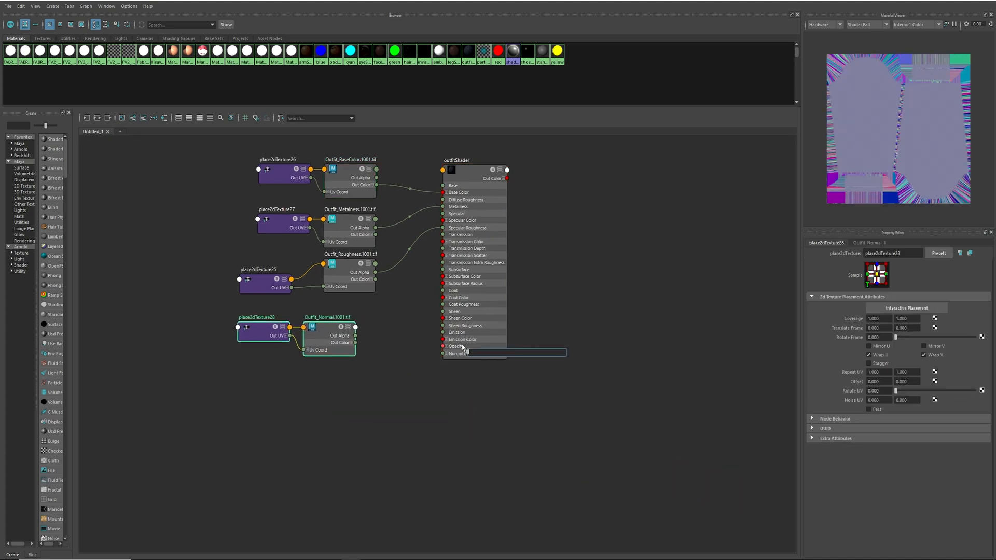
type("aino")
key("Down")
key("Return")
left_click_drag(496, 383, 444, 354)
Set the Normal texture to ignore color space file rules, use the Raw color space, and treat alpha as luminance
left_click(333, 334)
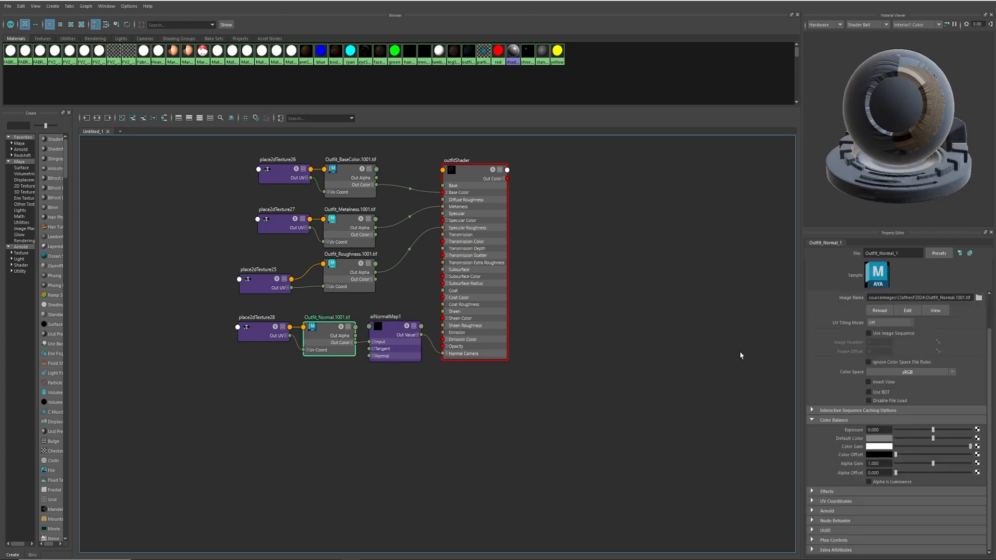
left_click(869, 362)
left_click(909, 372)
mouse_move(959, 395)
left_click(892, 393)
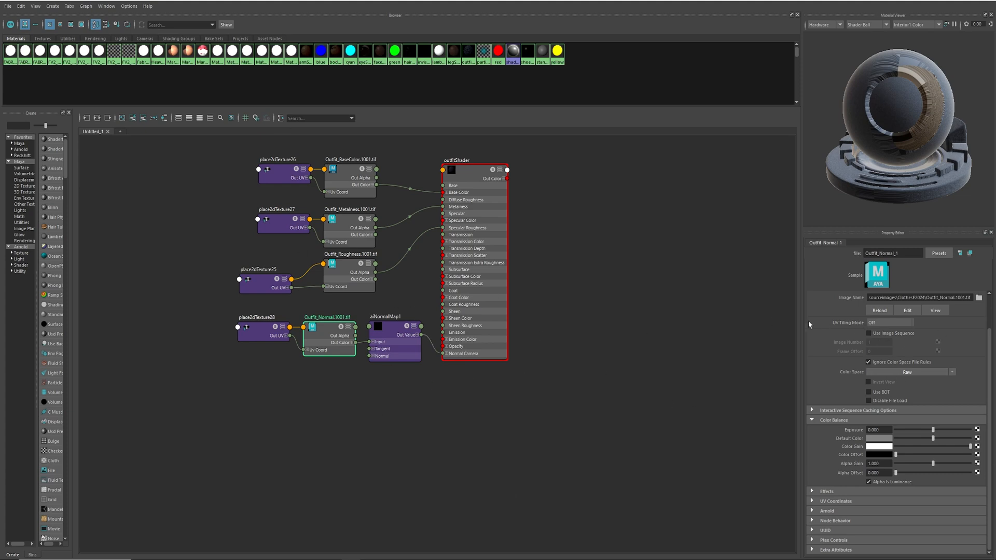
Set the UV tiling mode of the Normal and Roughness textures to UDIM (Mari)
left_click(889, 323)
left_click(884, 354)
left_click(352, 291)
left_click(889, 322)
left_click(880, 359)
Set the UV tiling mode of the Metalness and BaseColor textures to UDIM (Mari)
left_click(351, 227)
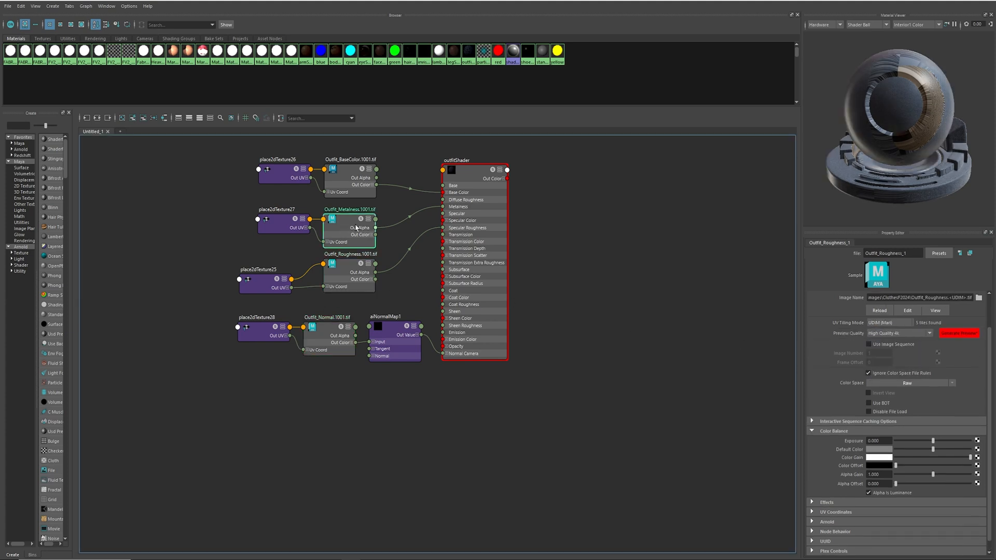
left_click(882, 323)
left_click(884, 354)
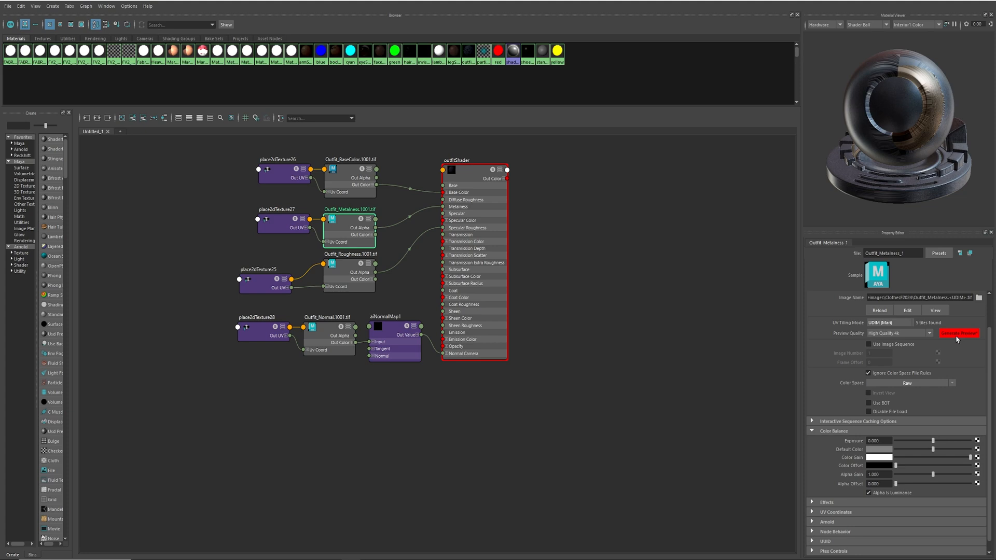
left_click(325, 195)
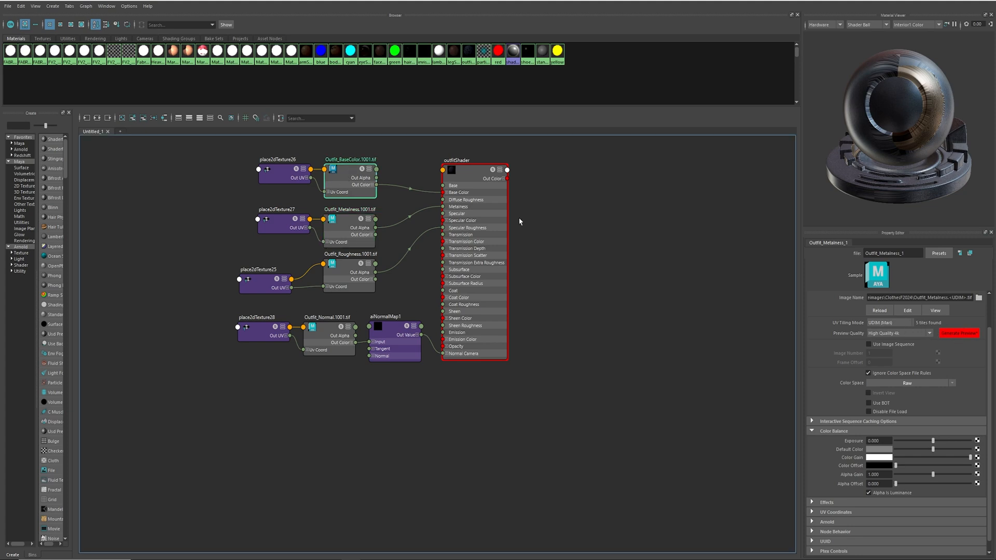
left_click(890, 322)
left_click(883, 356)
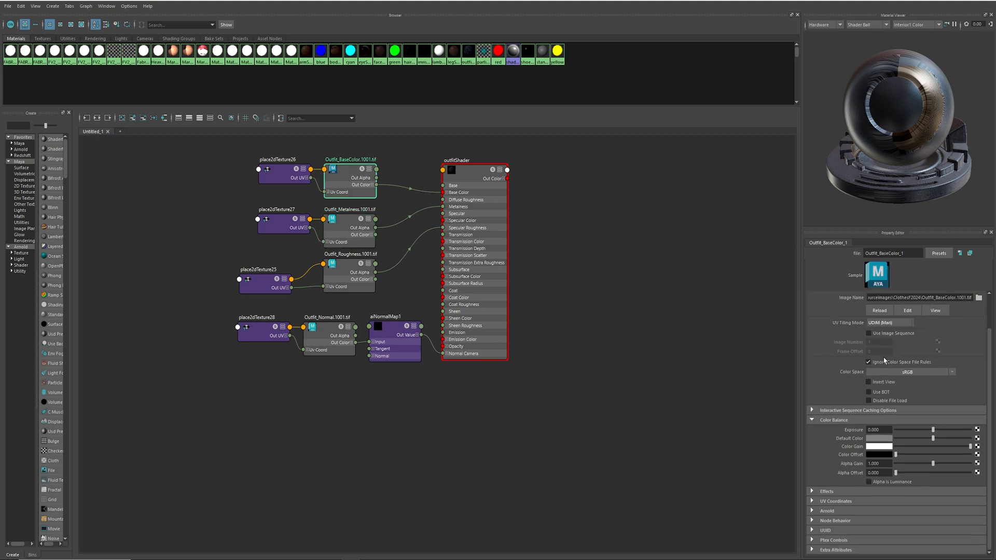
Turn on textured display in the viewport and generate the UDIM preview for the BaseColor texture
left_click_drag(560, 1, 0, 132)
key("6")
mouse_move(459, 244)
left_mouse_down("alt")
mouse_move(504, 239)
mouse_move(458, 240)
left_mouse_up("alt")
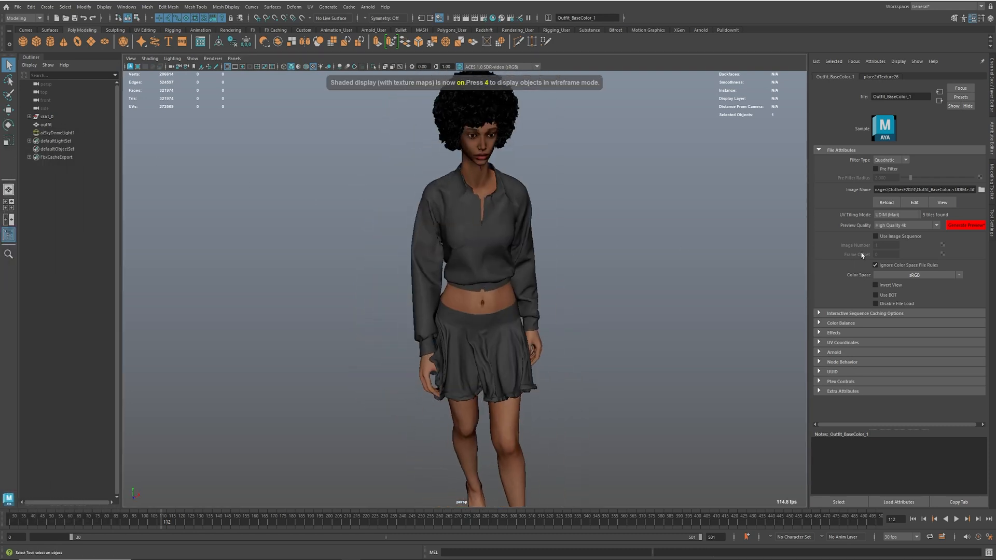
left_click_drag(0, 130, 541, 93)
left_click(468, 280)
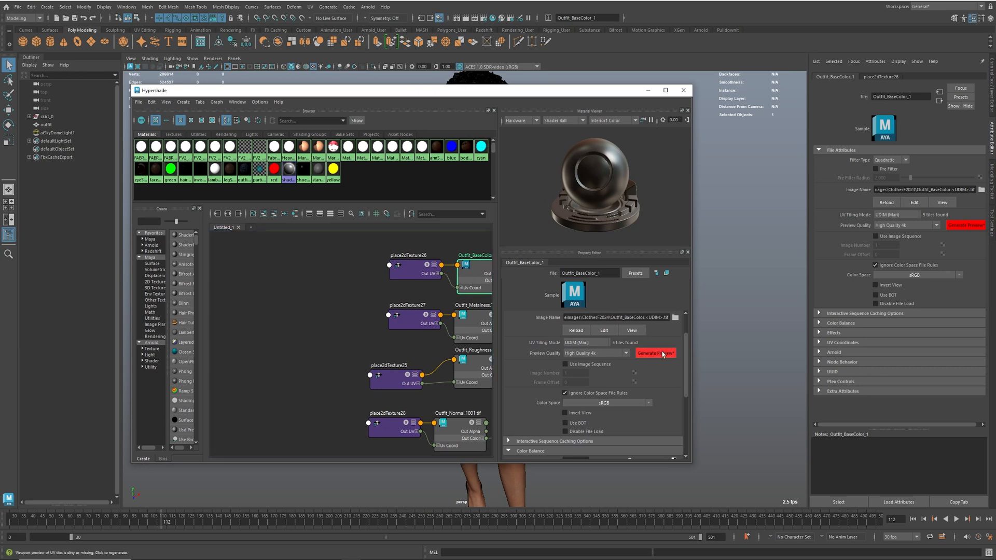
left_click(648, 90)
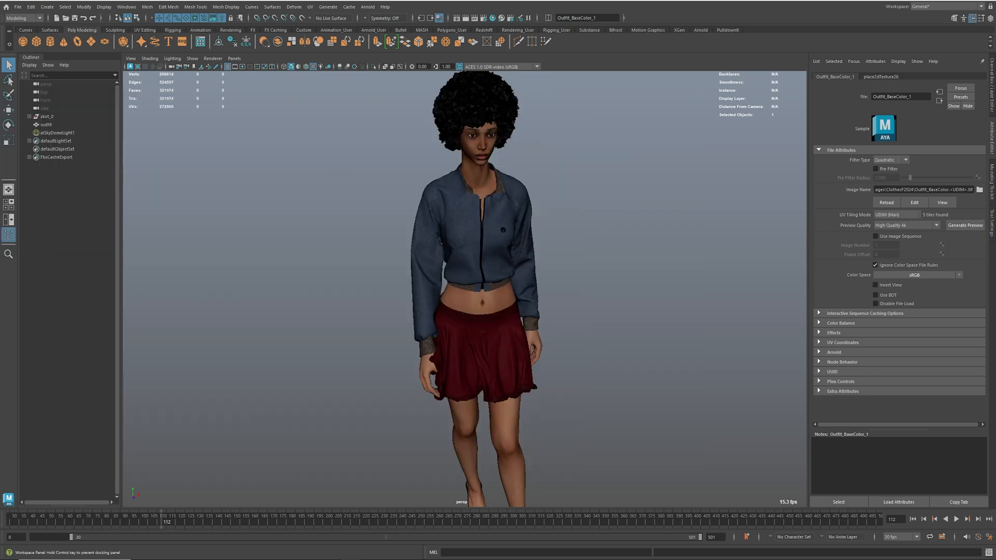
Map a File texture to the sky dome light's Color and load the spaichingen_hill_1k.exr HDRI image into it
left_click_drag(568, 249, 612, 243, "alt")
scroll(575, 263, "up", 2)
scroll(575, 263, "down", 3)
left_click_drag(423, 239, 466, 237, "alt")
middle_click_drag(505, 249, 455, 241, "alt")
left_click_drag(456, 240, 431, 241, "alt")
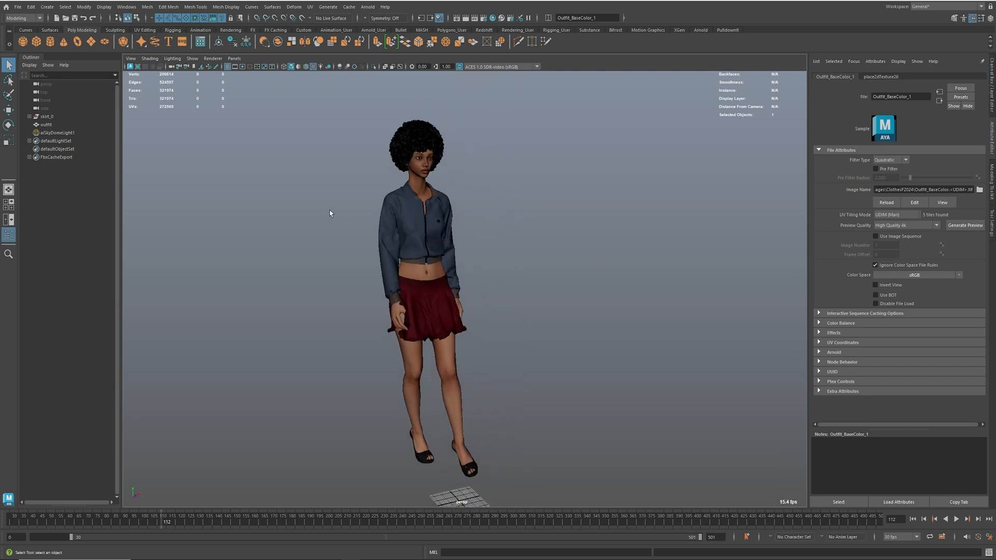
left_click(567, 210)
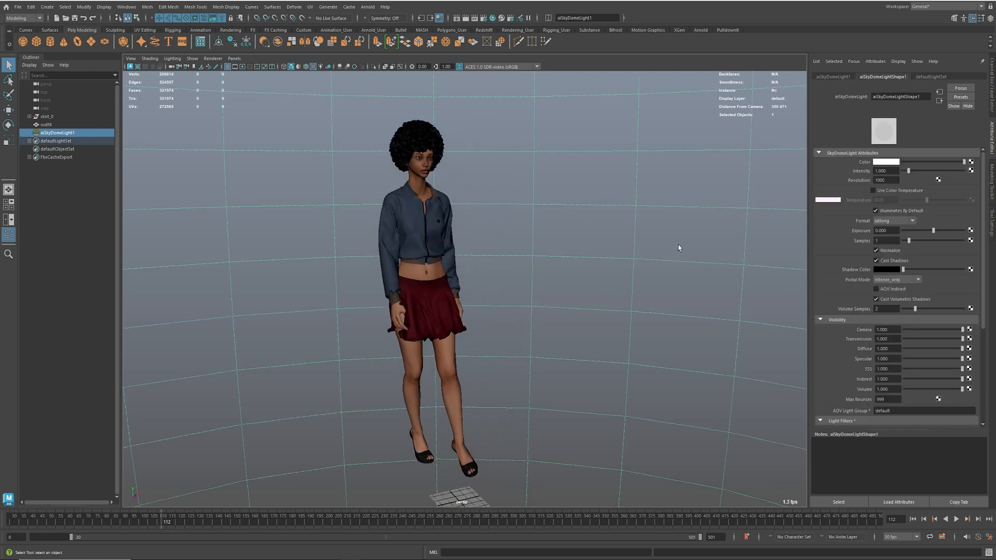
left_click(972, 165)
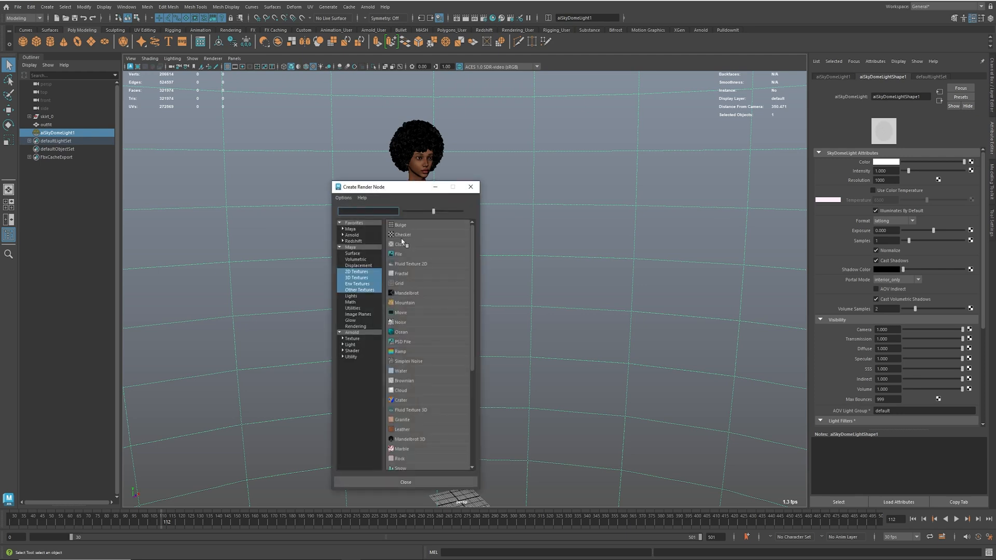
left_click(399, 254)
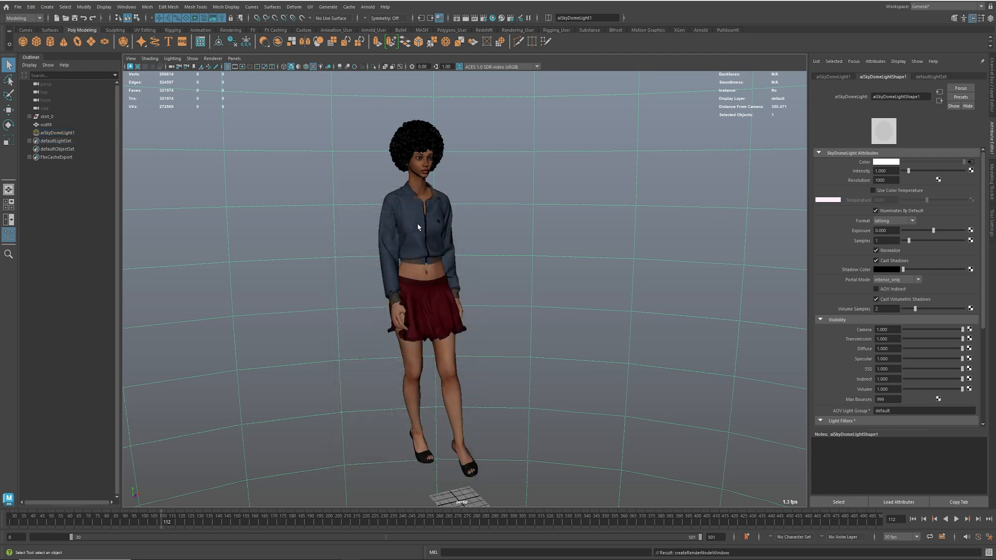
left_click(978, 190)
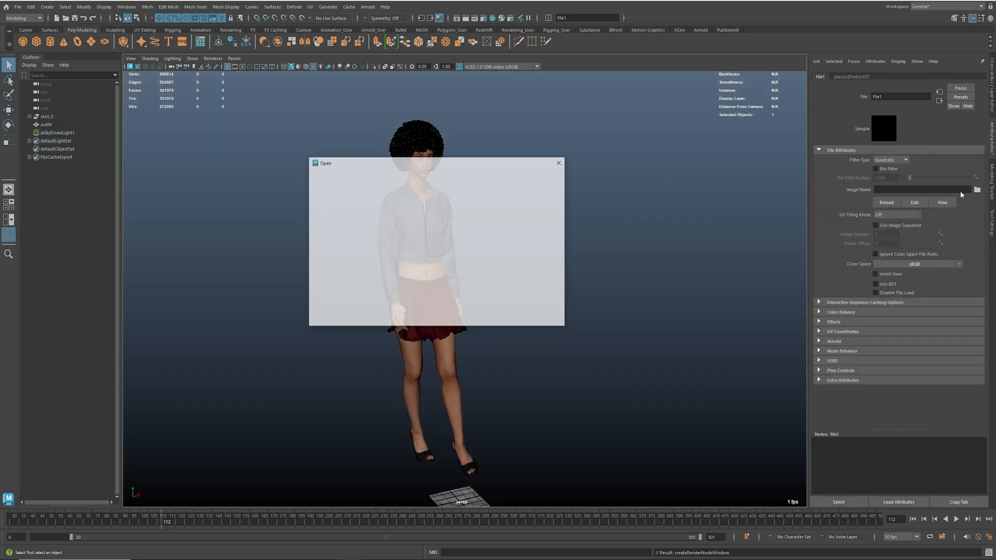
left_click_drag(418, 169, 0, 179)
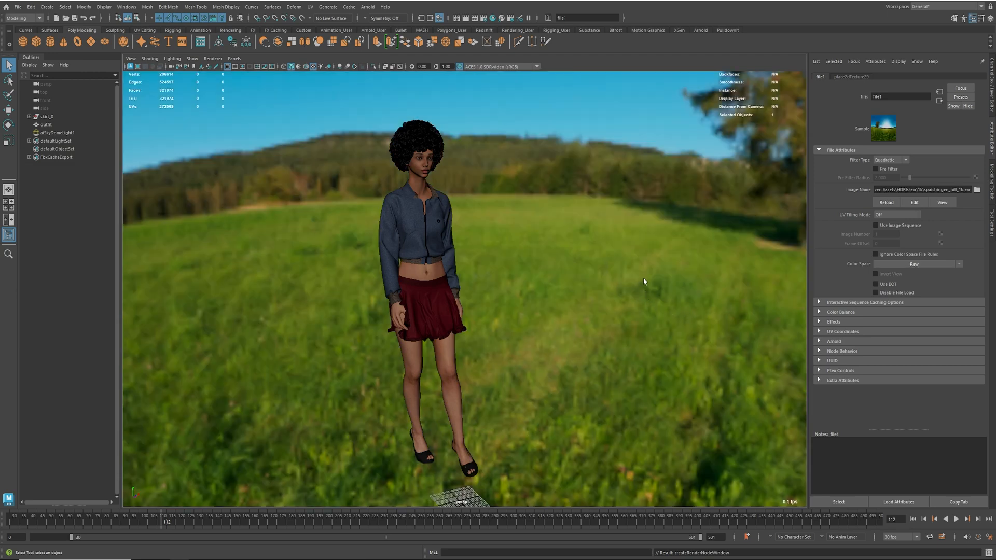
Save the scene and start rendering the full character in the Arnold RenderView
left_click_drag(676, 295, 516, 278, "alt")
key("ctrl+s")
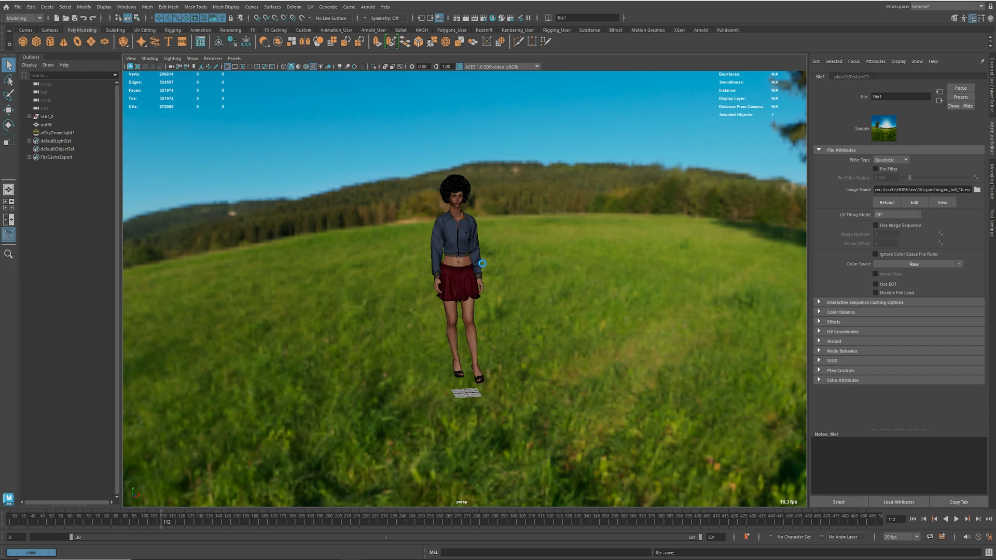
left_click(368, 7)
left_click(389, 25)
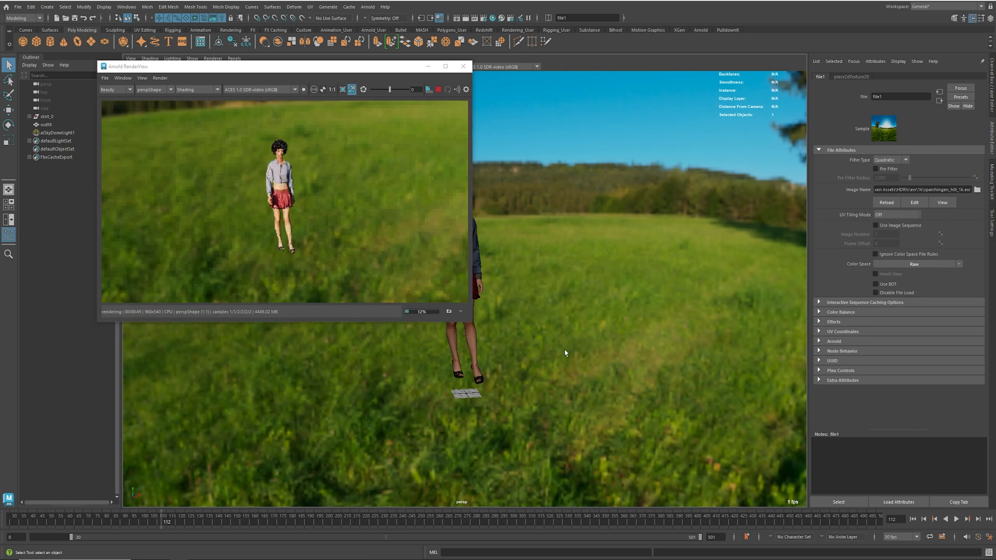
Frame the outfit closer and set the sky dome light's Intensity to 0.75
middle_click_drag(634, 296, 658, 322, "alt")
right_click_drag(658, 322, 778, 322, "alt")
left_click_drag(648, 300, 663, 293, "alt")
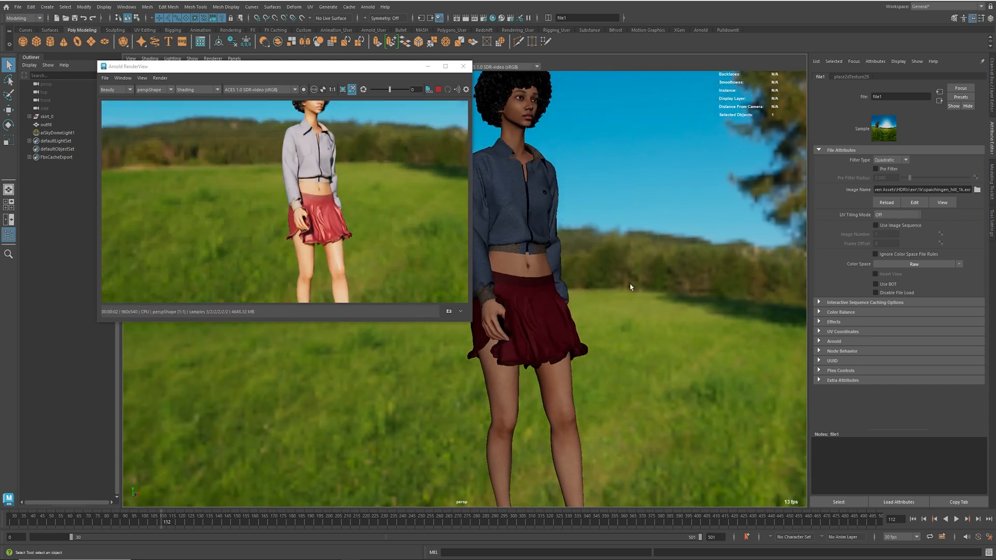
left_click(704, 338)
double_click(886, 171)
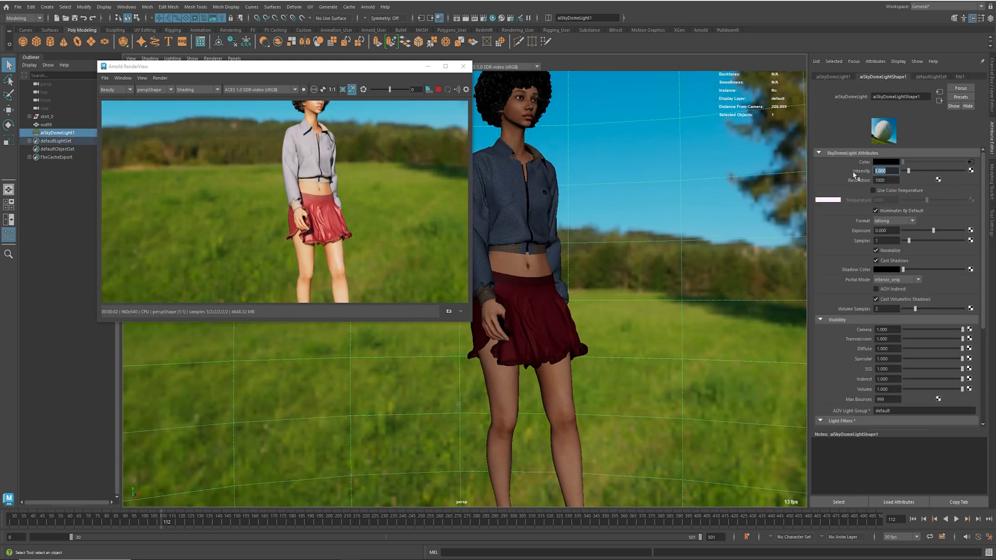
type("0.75")
key("Return")
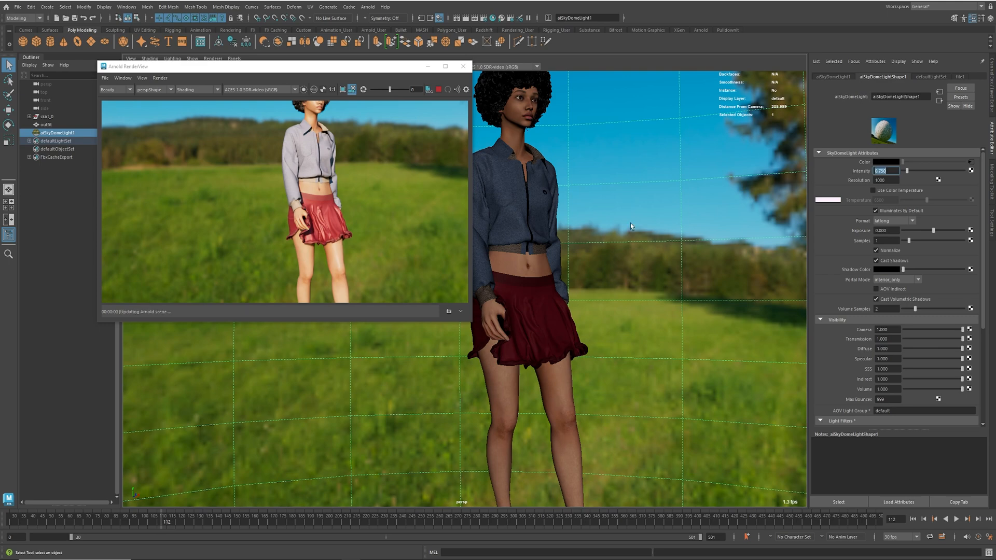
Examine the rendered jacket from the back and the front, including the printed logos, zipper and collar
left_click_drag(570, 247, 587, 308, "alt")
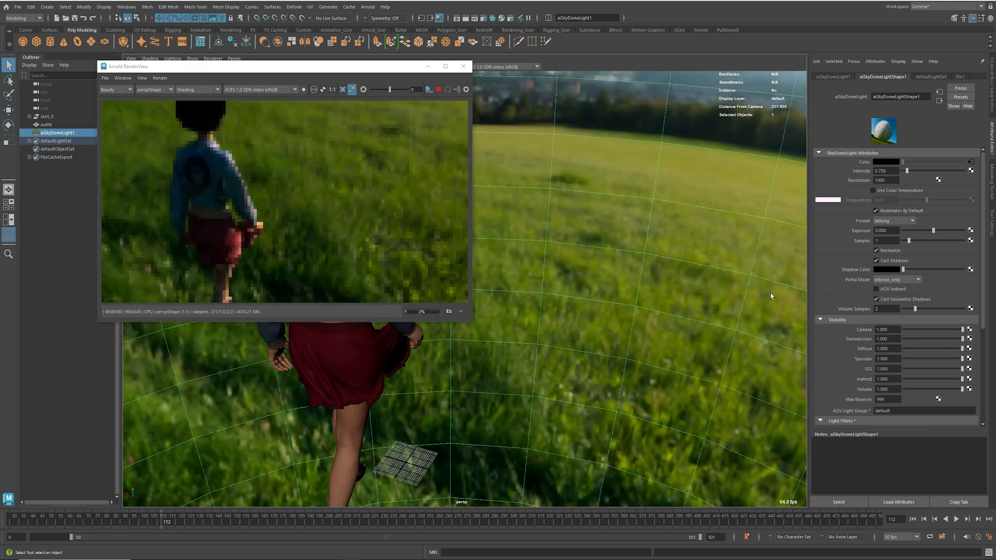
middle_click_drag(587, 308, 674, 332, "alt")
right_click_drag(578, 314, 628, 314, "alt")
middle_click_drag(594, 316, 641, 355, "alt")
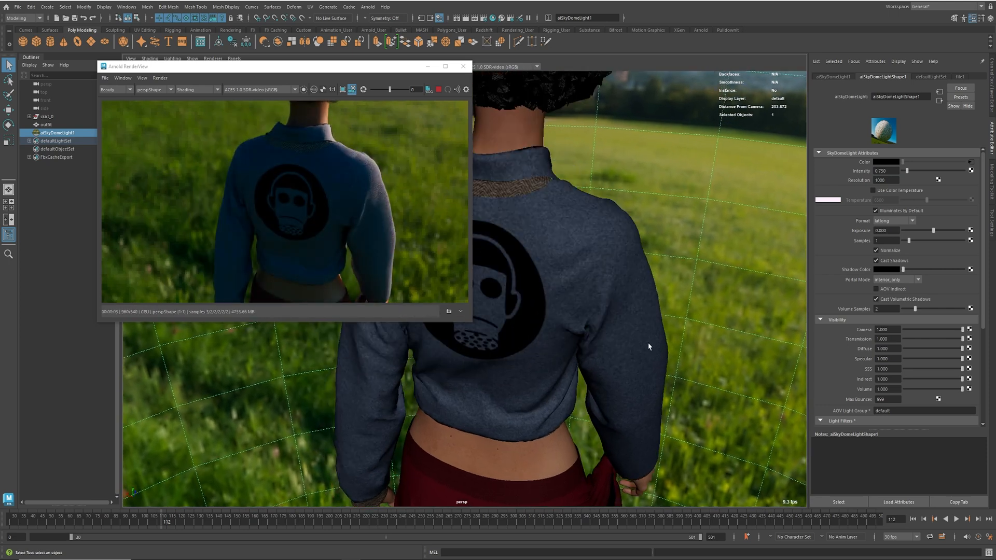
left_click_drag(650, 344, 591, 325, "alt")
middle_click_drag(591, 326, 643, 365, "alt")
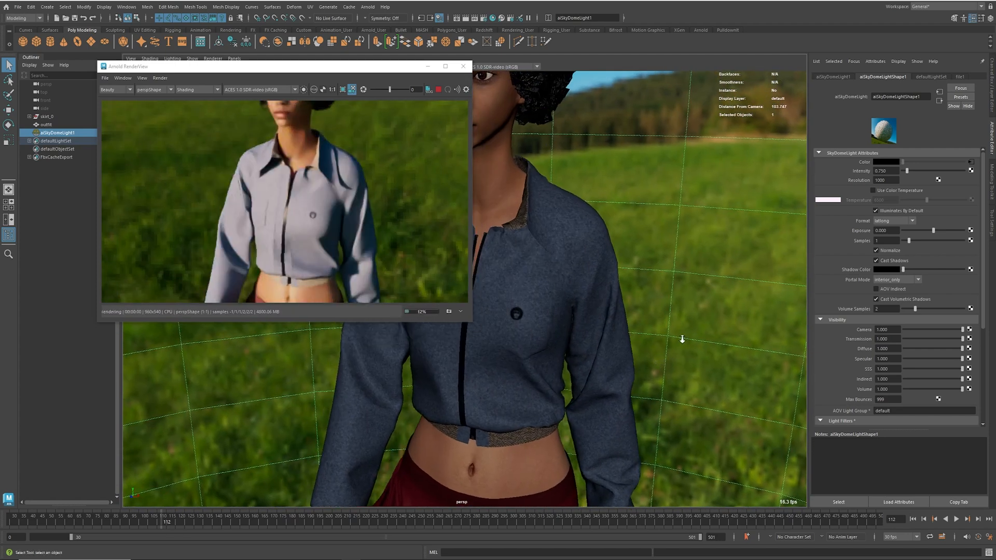
right_click_drag(683, 341, 718, 334, "alt")
middle_click_drag(689, 320, 686, 342, "alt")
left_click_drag(687, 343, 691, 336, "alt")
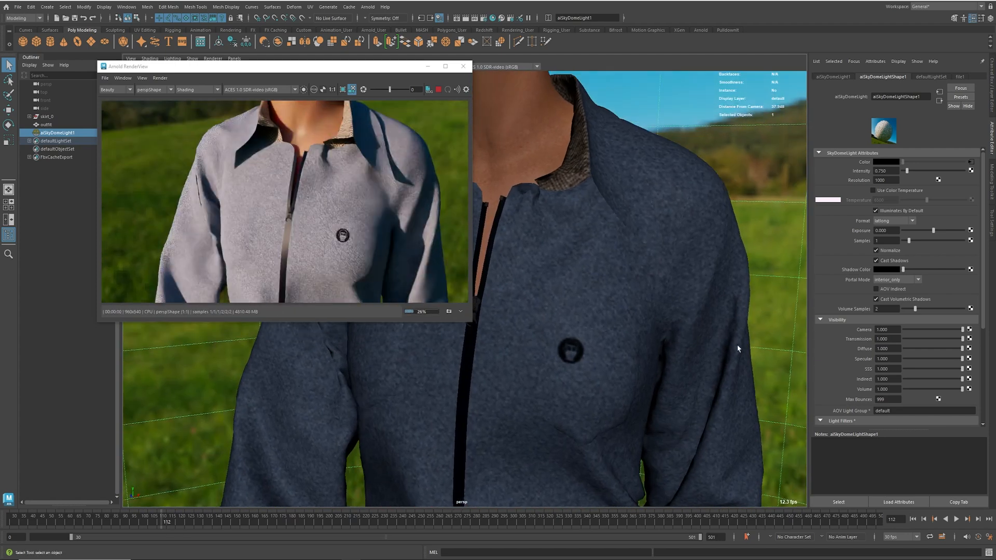
right_click_drag(734, 345, 674, 338, "alt")
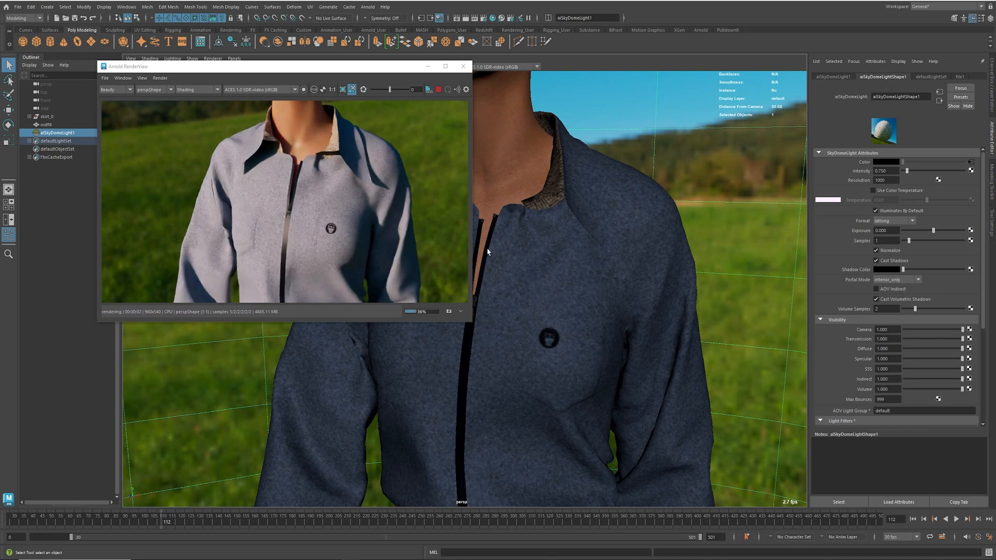
Disable the defaultArnoldDenoiser imager in the Arnold render settings and uncover the render for comparison
left_click(484, 19)
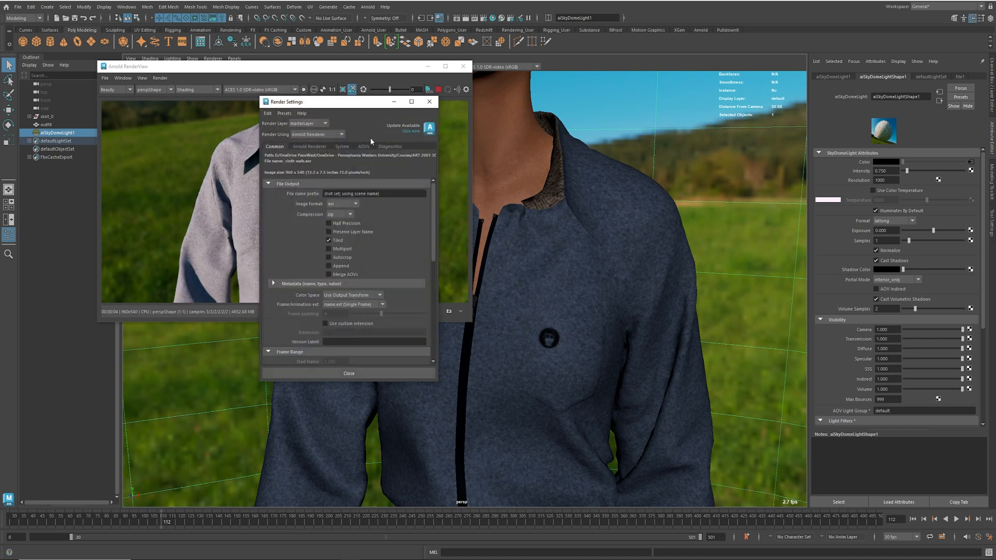
left_click(309, 147)
scroll(288, 326, "down", 3)
left_click(285, 305)
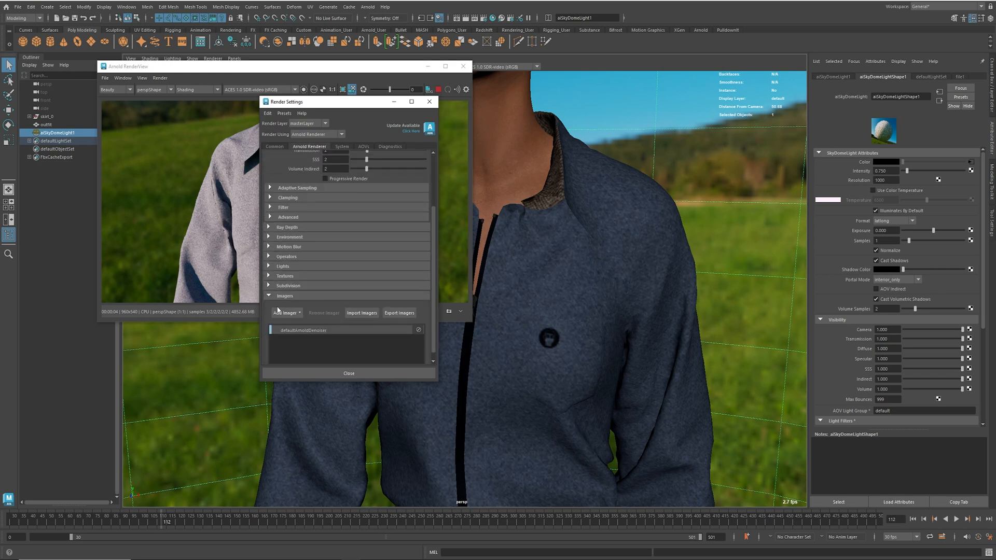
scroll(316, 336, "down", 1)
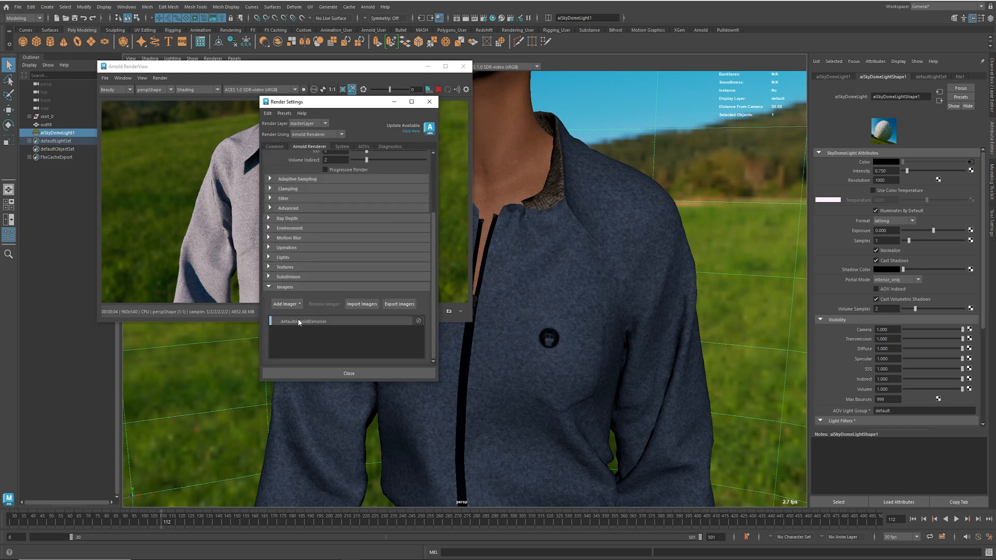
left_click(421, 322)
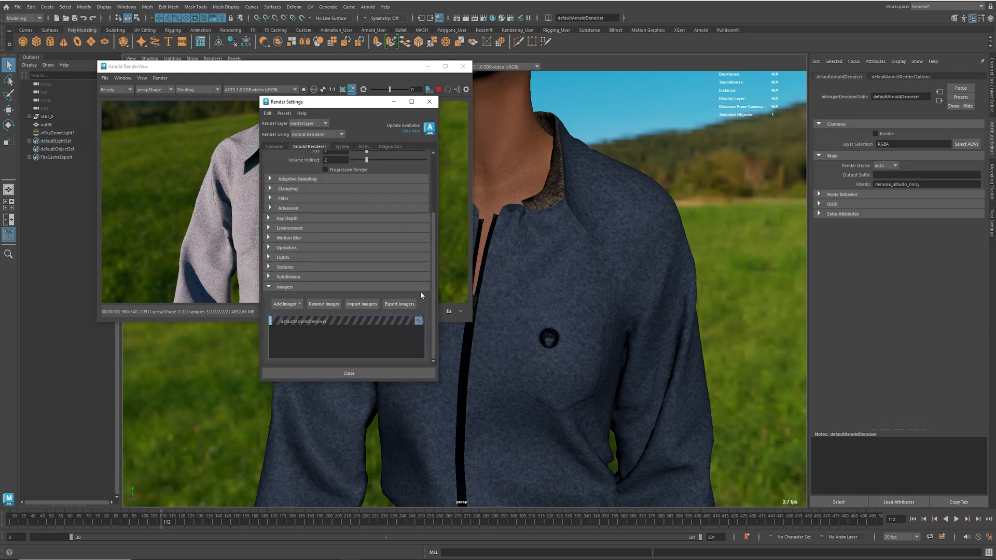
left_click_drag(358, 106, 663, 155)
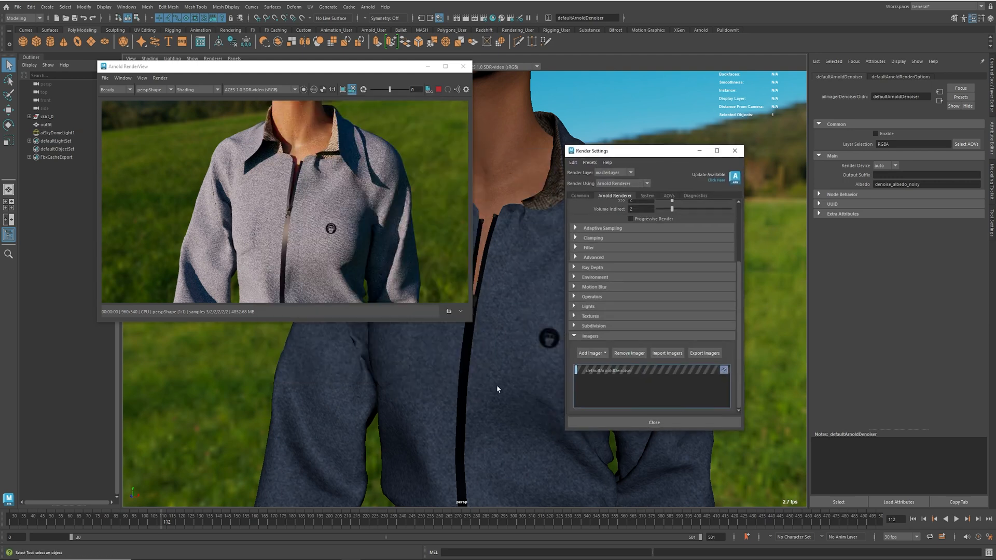
Add a Denoiser Optix imager to the Arnold render settings
middle_click_drag(508, 364, 498, 374, "alt")
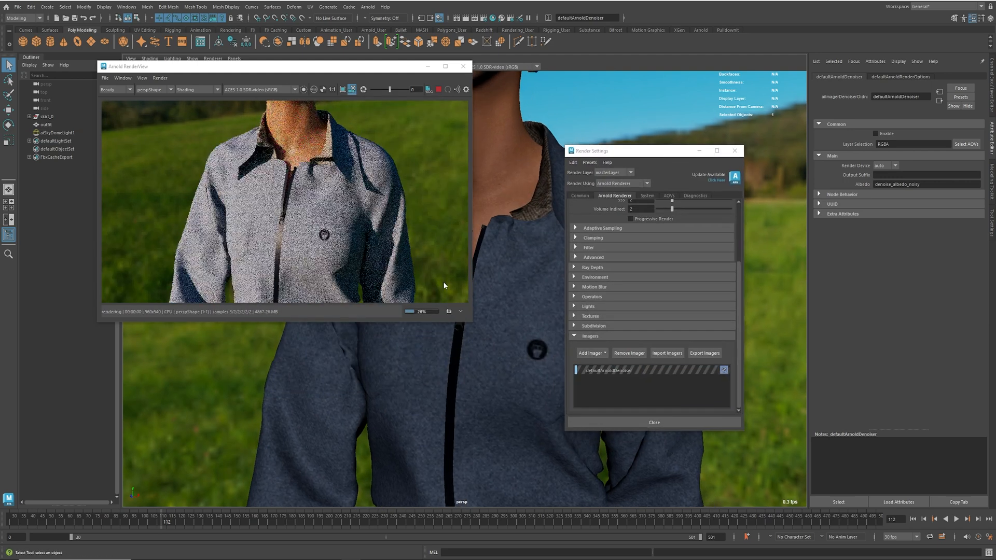
left_click(608, 371)
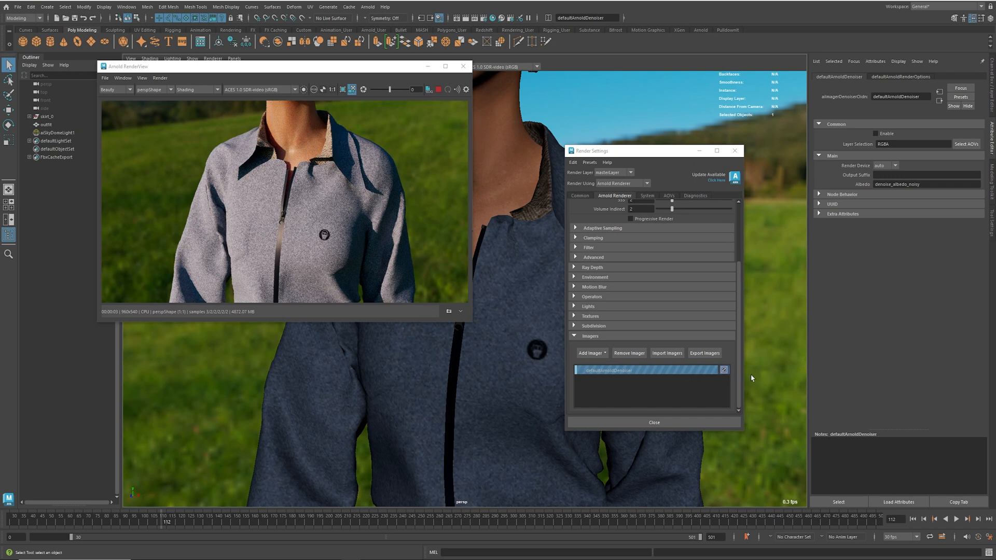
left_click(605, 353)
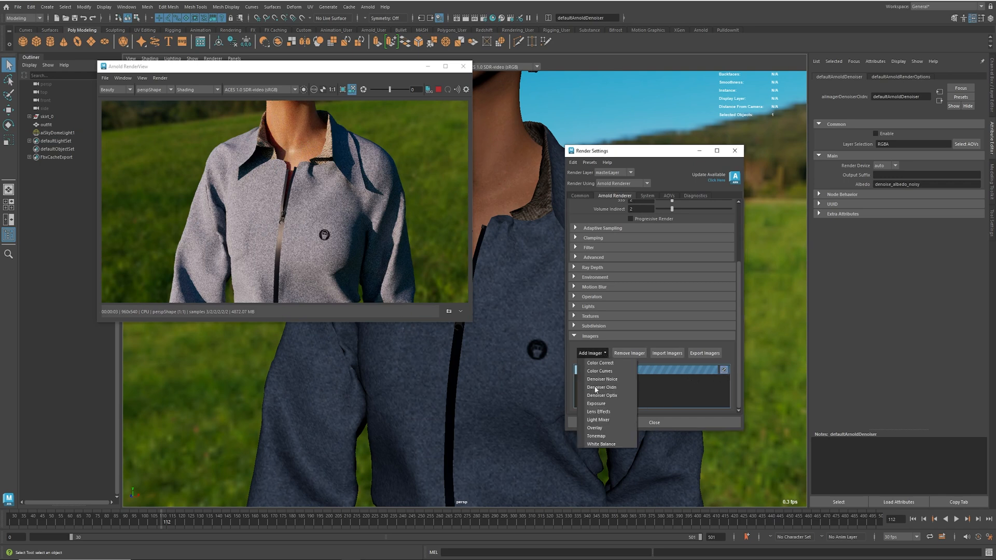
left_click(612, 396)
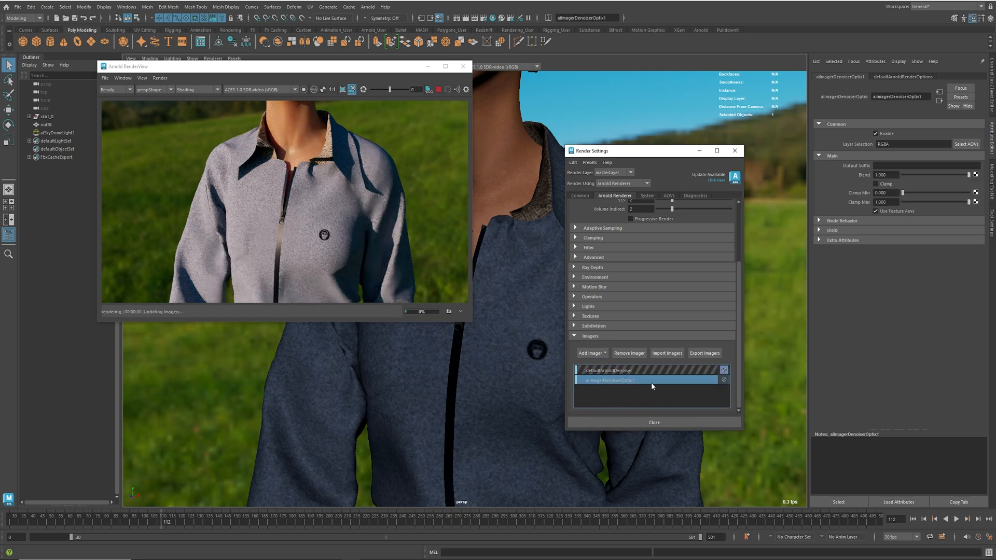
Rotate the sky dome light about the Y axis to roughly -75 degrees and check the relit jacket in the render
left_click_drag(486, 396, 495, 405, "alt")
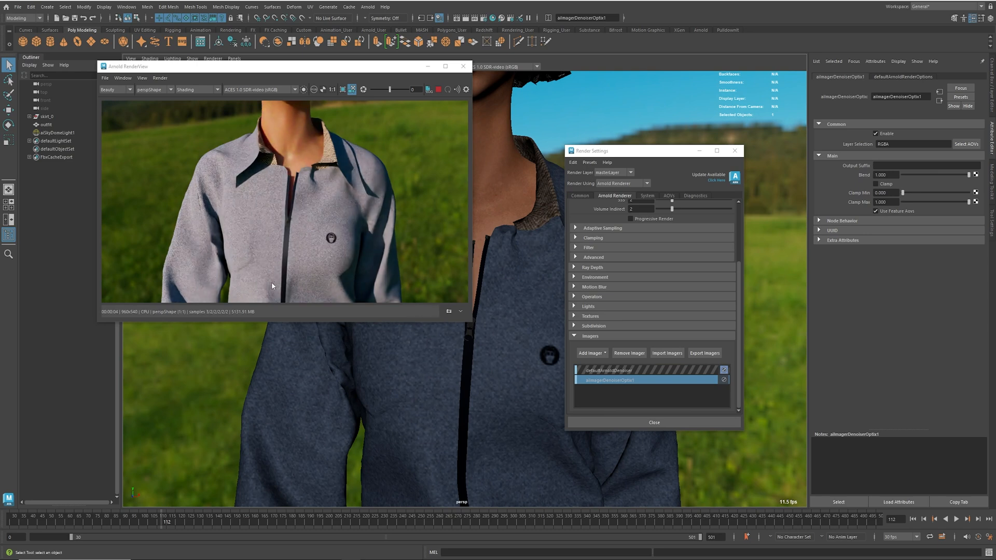
left_click_drag(469, 383, 507, 381, "alt")
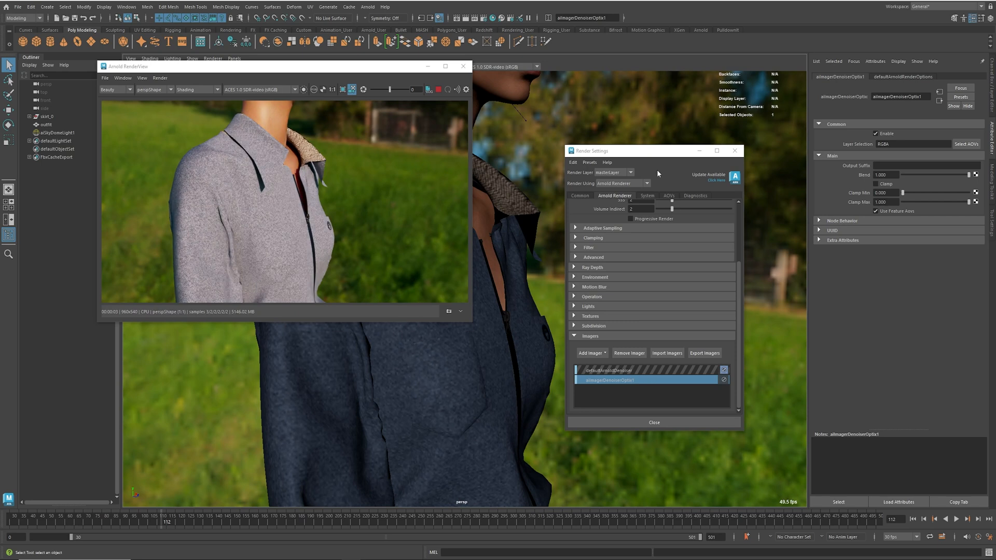
left_click_drag(657, 156, 434, 211)
left_click(741, 286)
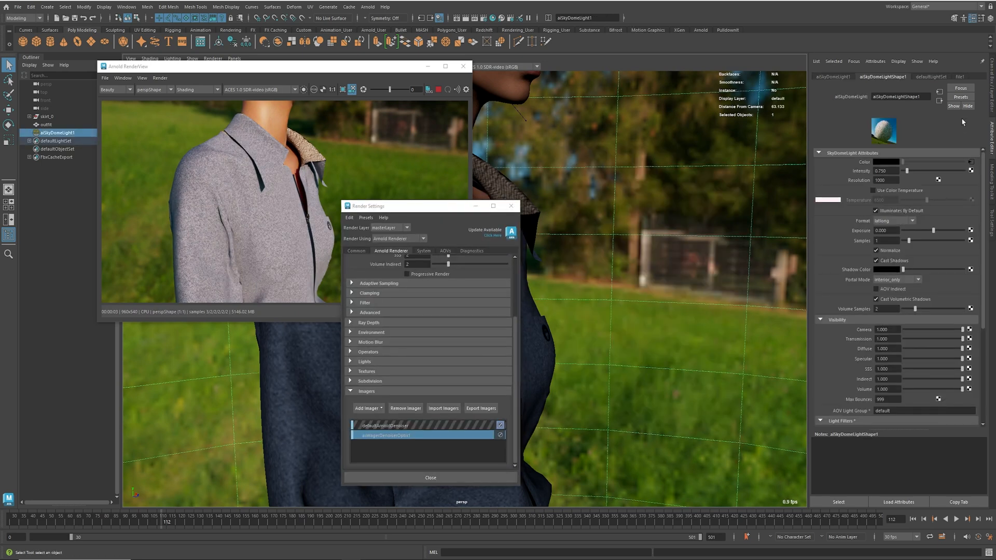
left_click(991, 83)
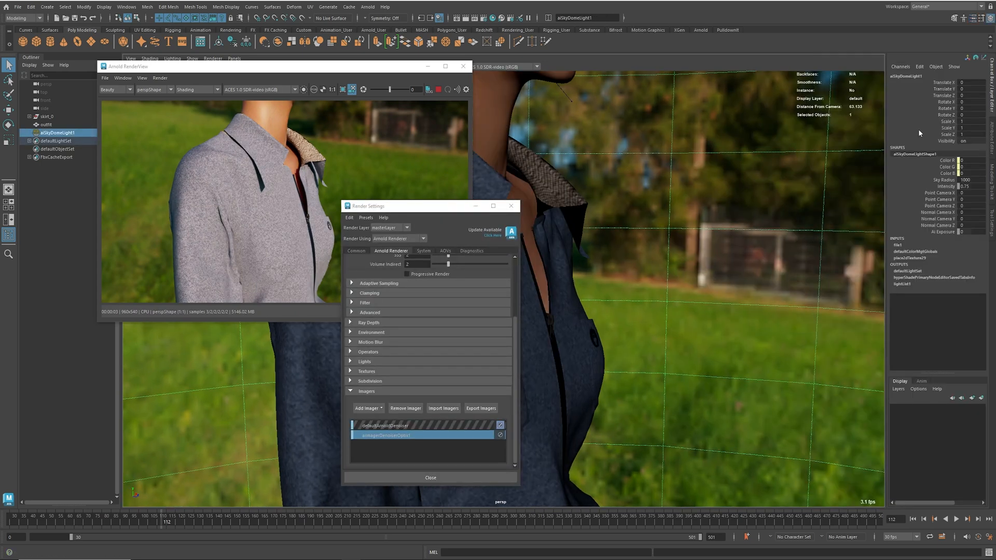
left_click(946, 108)
middle_click_drag(657, 287, 731, 294)
left_click_drag(730, 294, 732, 293, "alt")
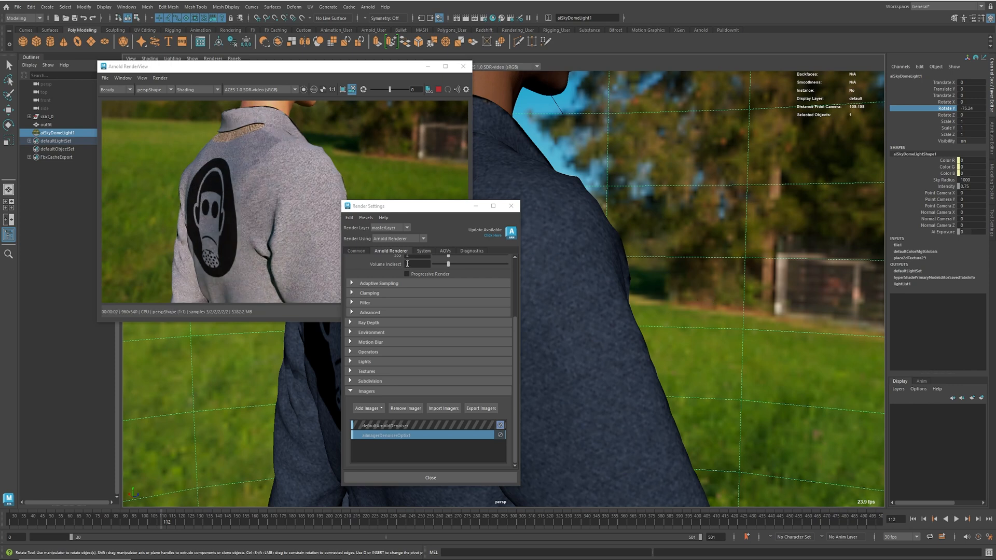
Close the render settings and examine the character's face and hair in the live render
left_click(511, 206)
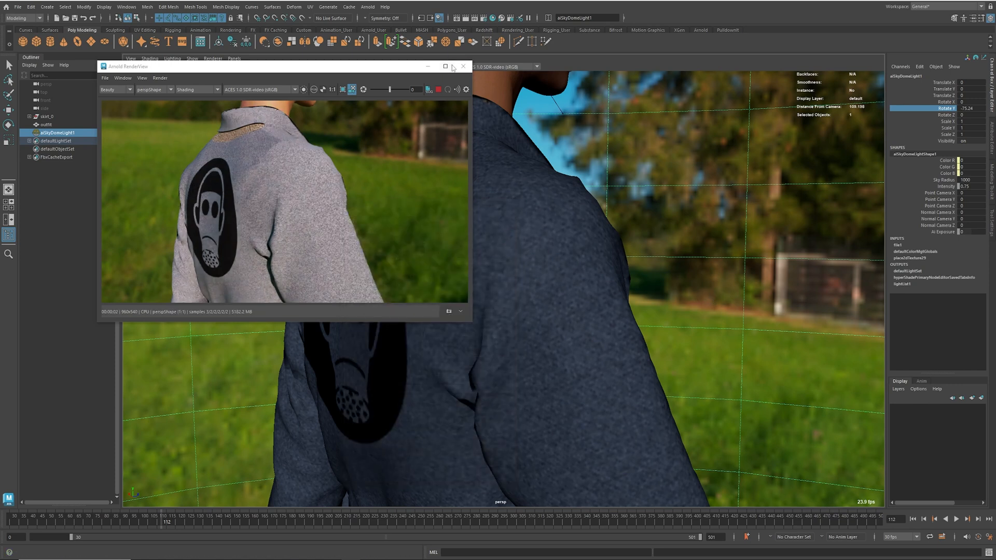
right_click_drag(688, 292, 582, 294, "alt")
left_click_drag(726, 303, 578, 330, "alt")
middle_click_drag(578, 330, 636, 272, "alt")
right_click_drag(636, 272, 586, 318, "alt")
middle_click_drag(586, 318, 622, 370, "alt")
right_click_drag(623, 370, 671, 260, "alt")
middle_click_drag(671, 260, 623, 371, "alt")
left_click_drag(622, 370, 606, 357, "alt")
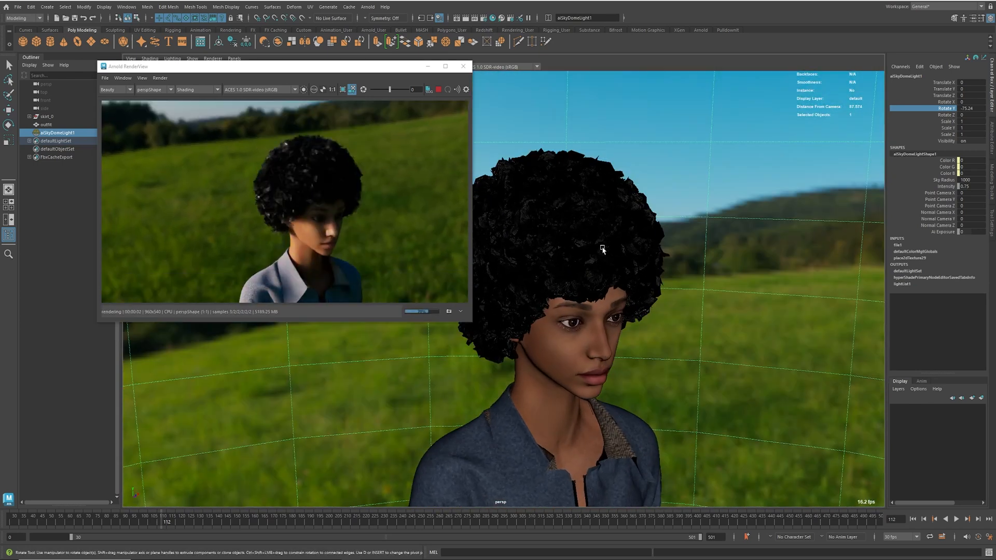
Raise the Specular Roughness of the hair mesh's hairShader to about 0.58
left_click(992, 182)
left_click(993, 139)
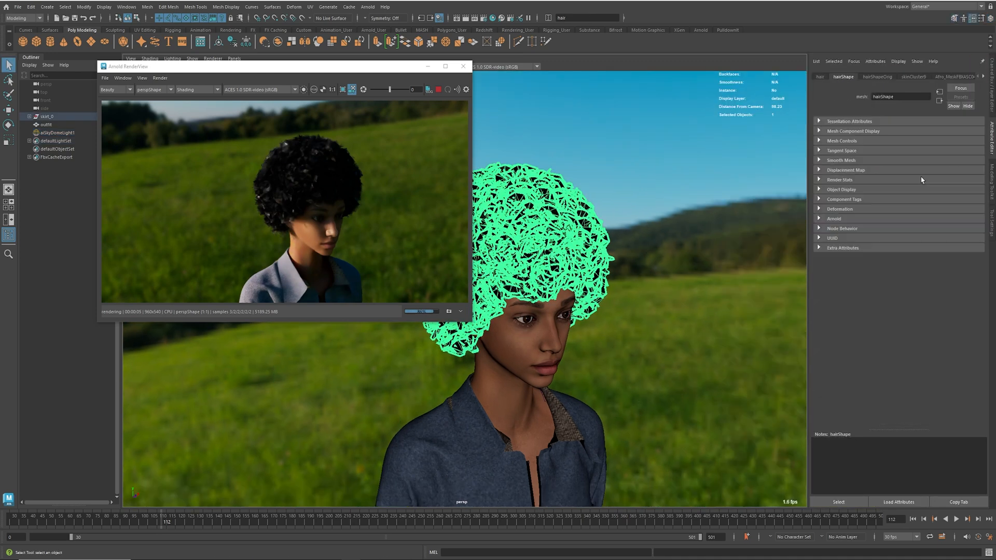
left_click(983, 77)
left_click(984, 76)
left_click(959, 77)
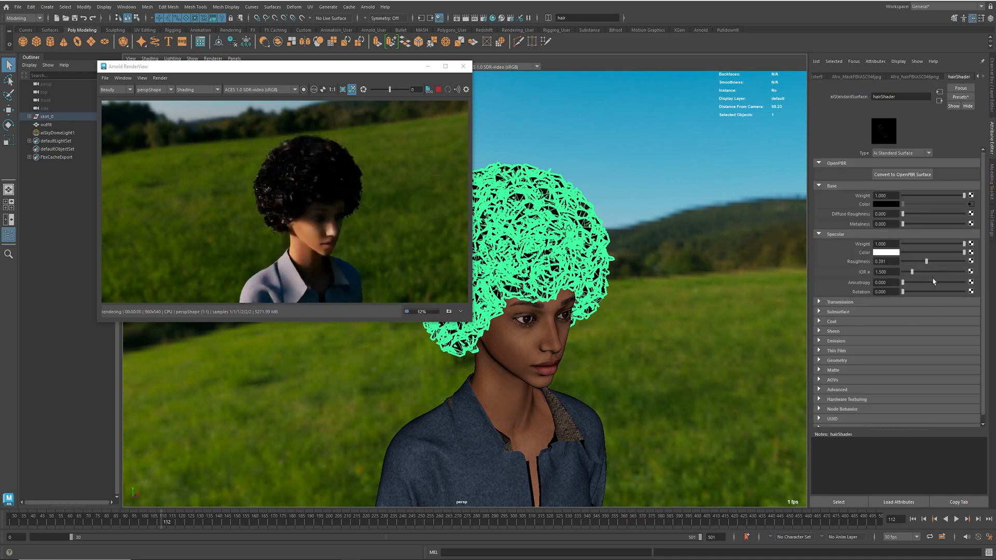
left_click(934, 262)
left_click_drag(934, 262, 937, 262)
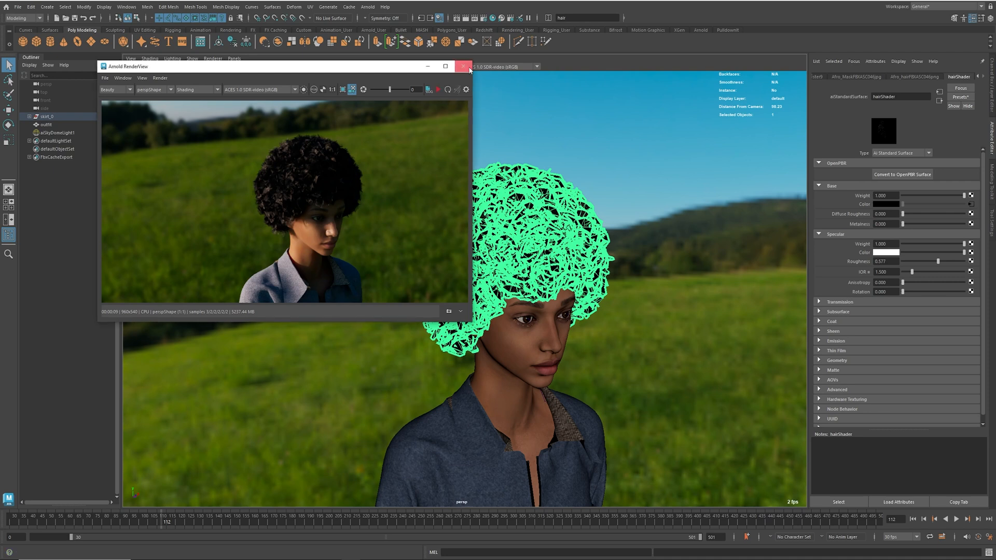
Close the Arnold render view, then play and scrub the animation to review the full walk
left_click(463, 66)
scroll(614, 238, "down", 8)
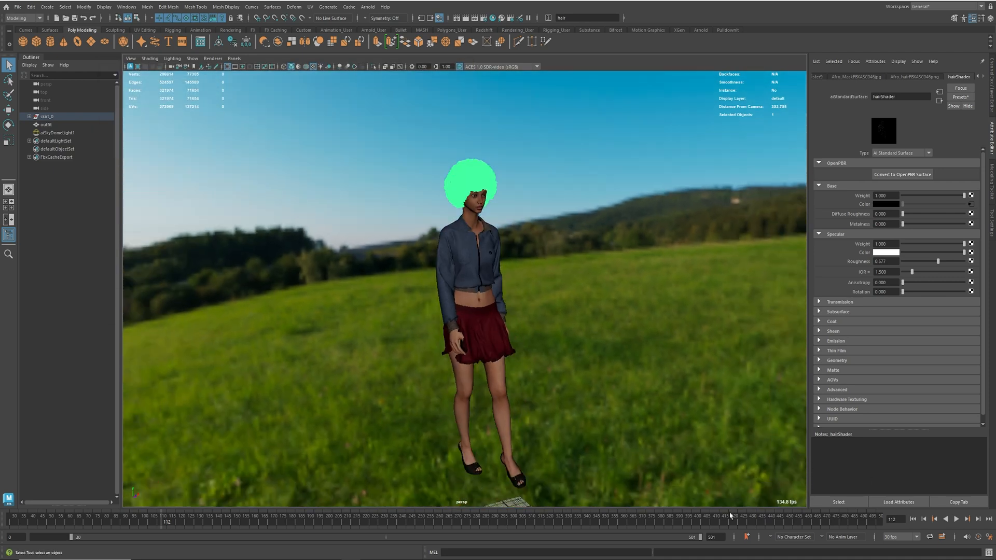
key("alt+v")
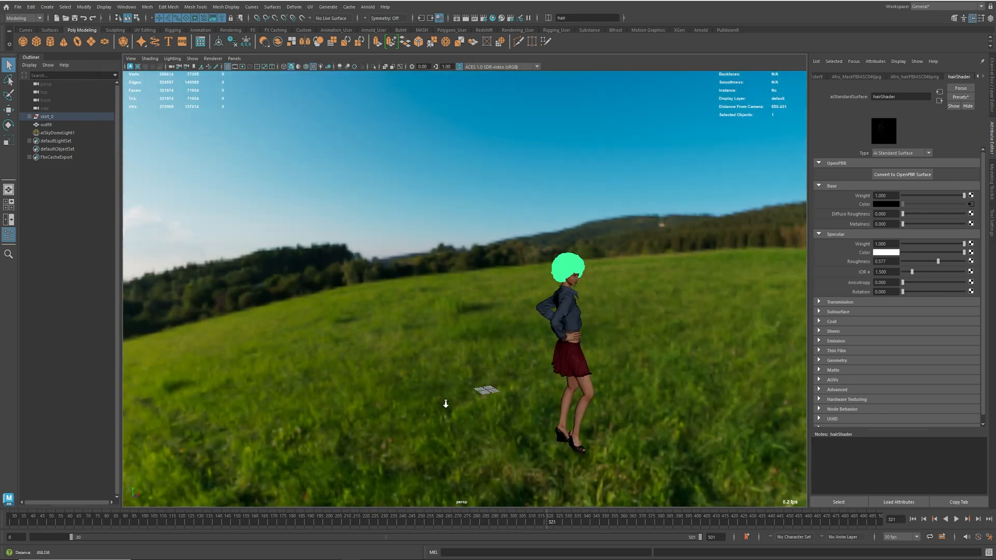
key("alt+v")
left_click_drag(523, 522, 266, 517)
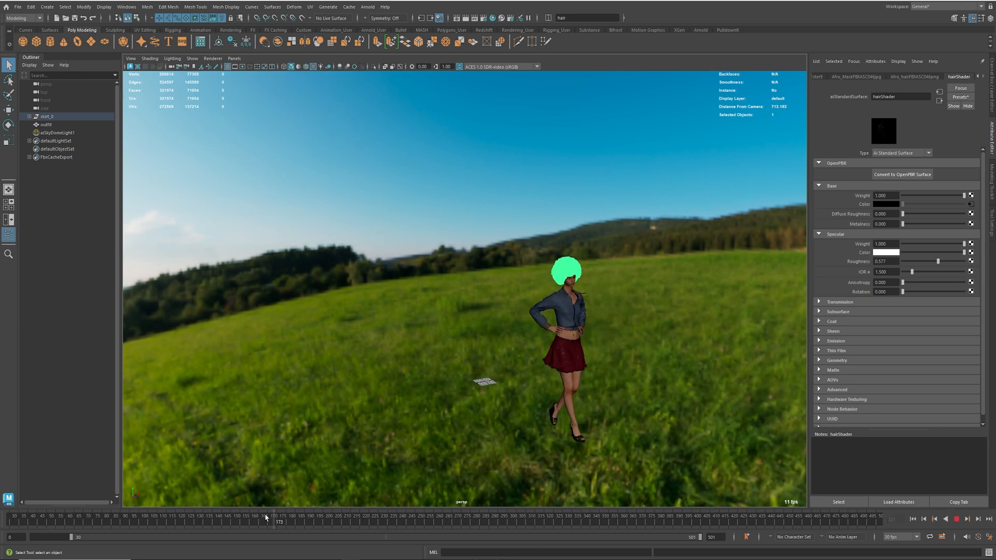
left_click_drag(312, 517, 114, 522)
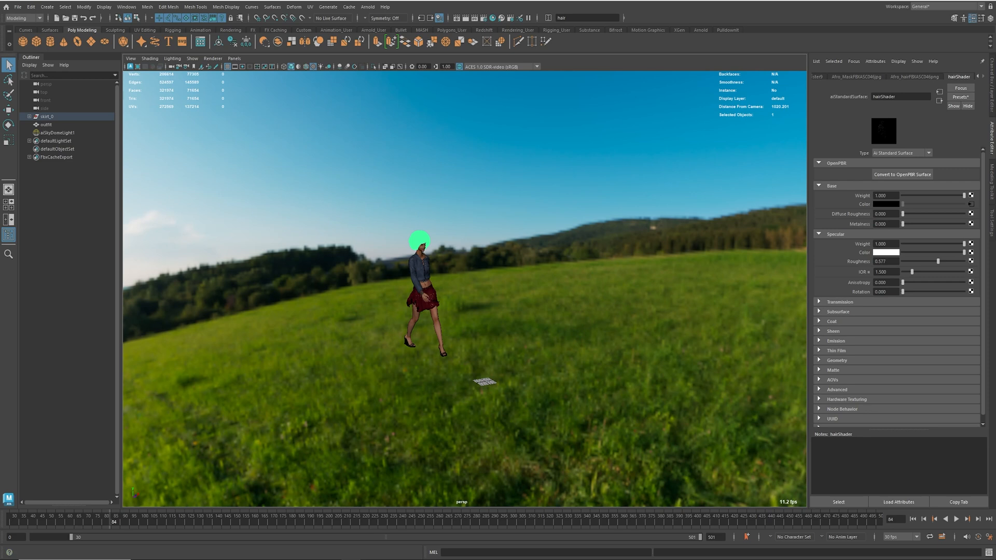
Delete the sky dome light from the scene
left_click(175, 385)
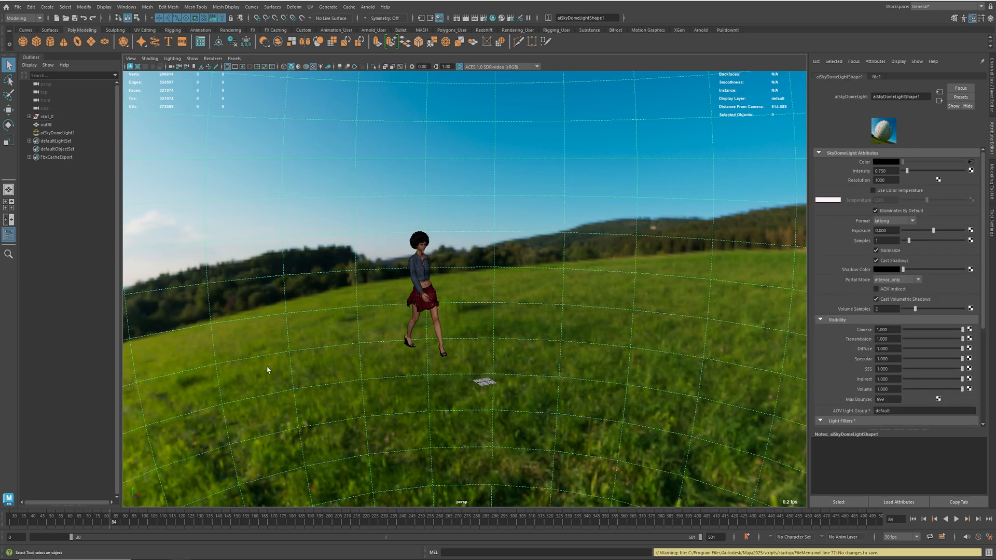
left_click_drag(561, 351, 524, 326, "alt")
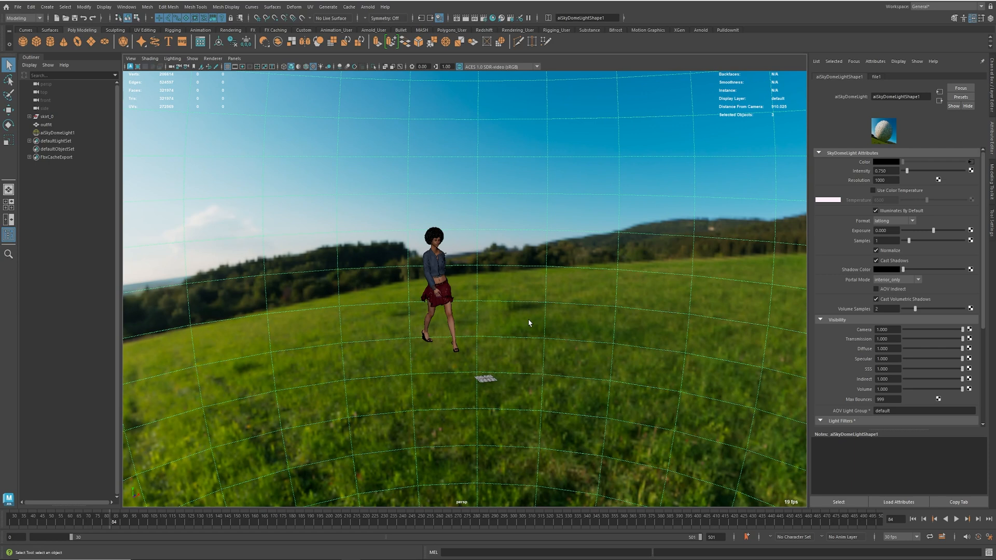
key("Delete")
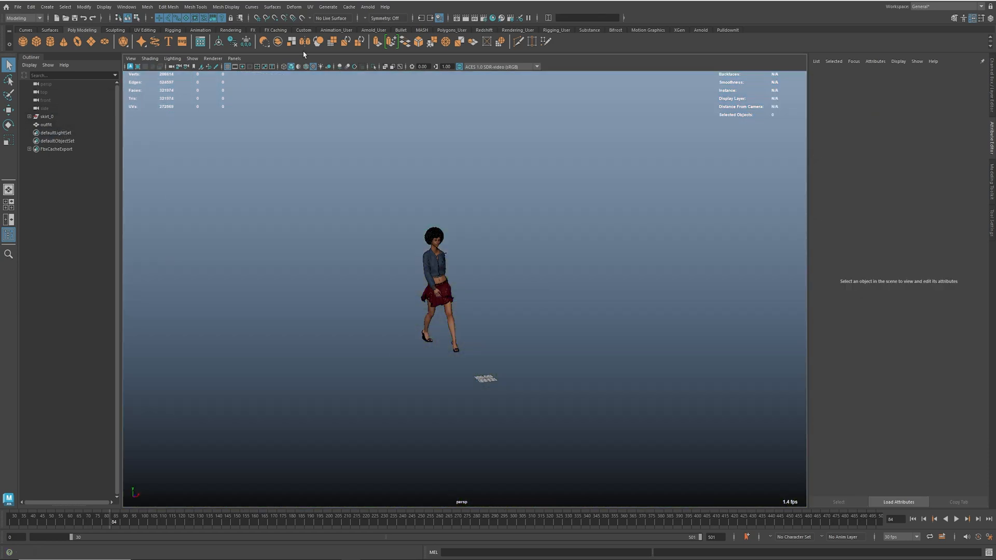
Delete the unused nodes in the Hypershade, close it and save the scene
left_click_drag(0, 111, 550, 102)
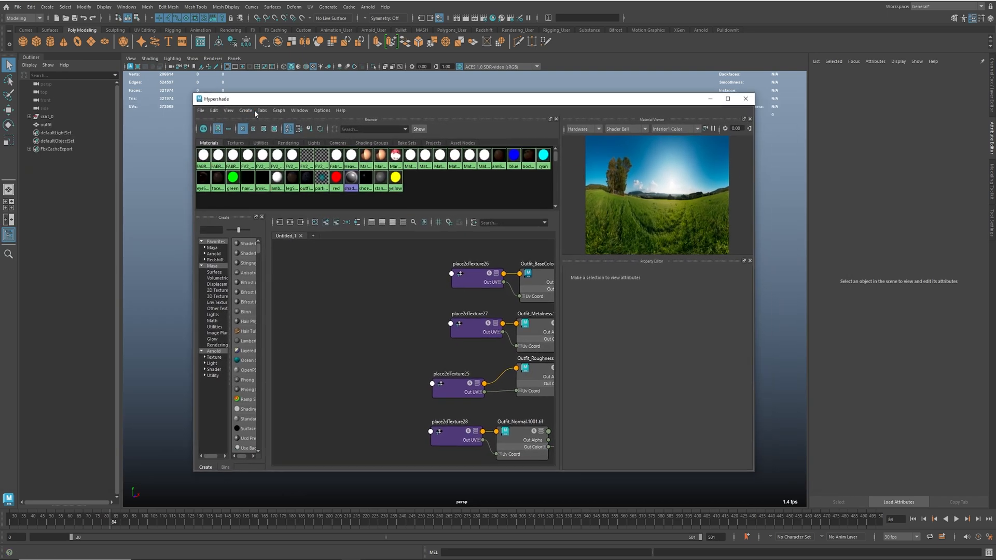
left_click(214, 109)
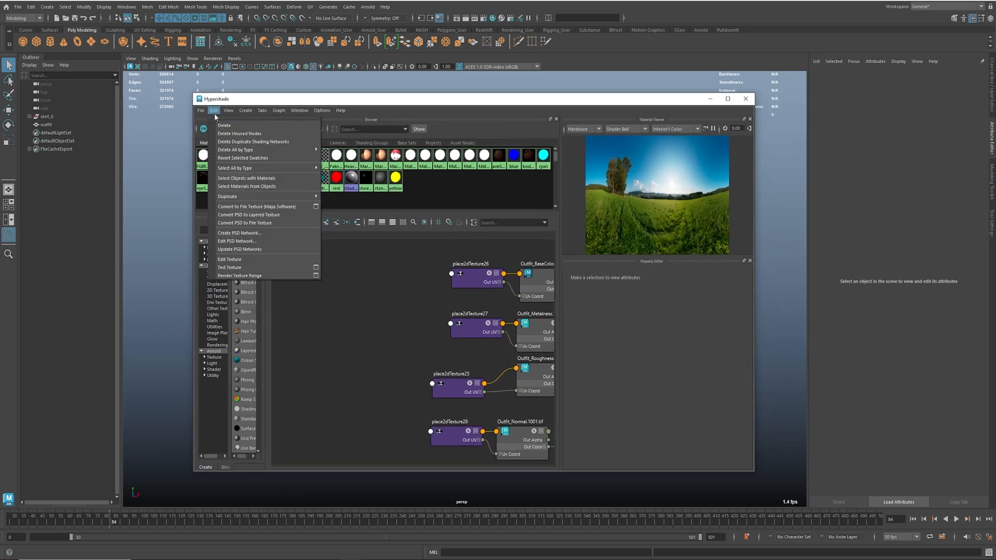
left_click(241, 133)
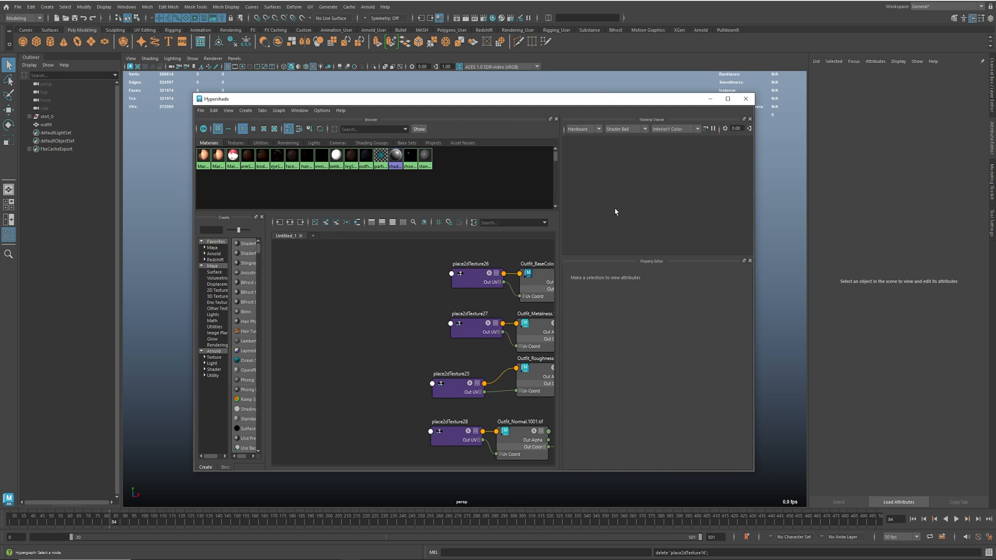
left_click_drag(753, 99, 666, 99)
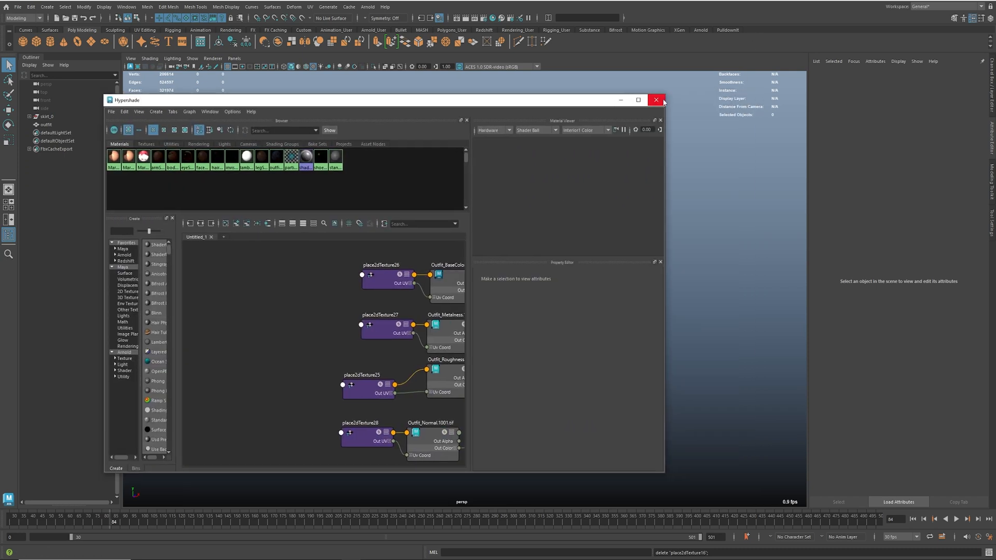
left_click(657, 100)
key("ctrl+s")
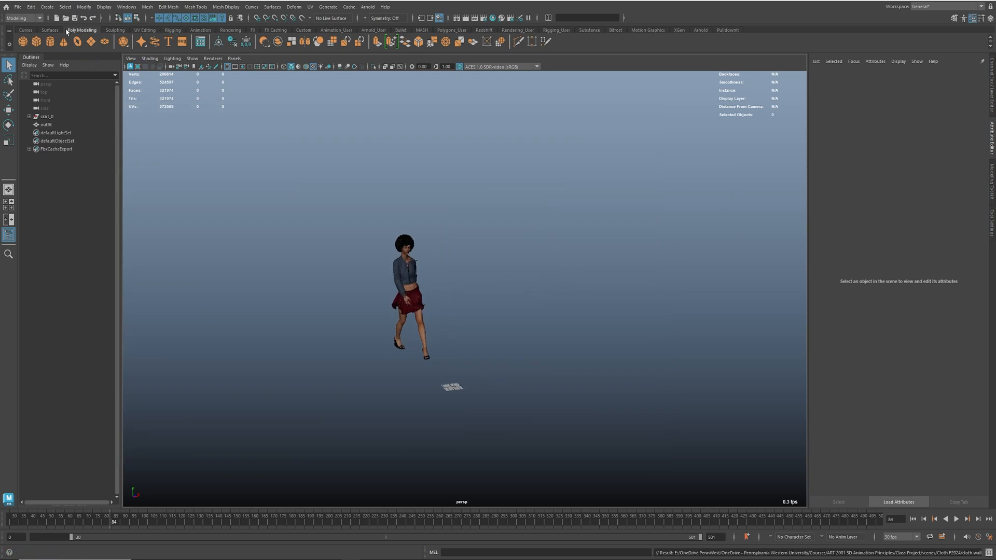
Start a new scene and reference the cloth walk.ma file into it
left_click(57, 17)
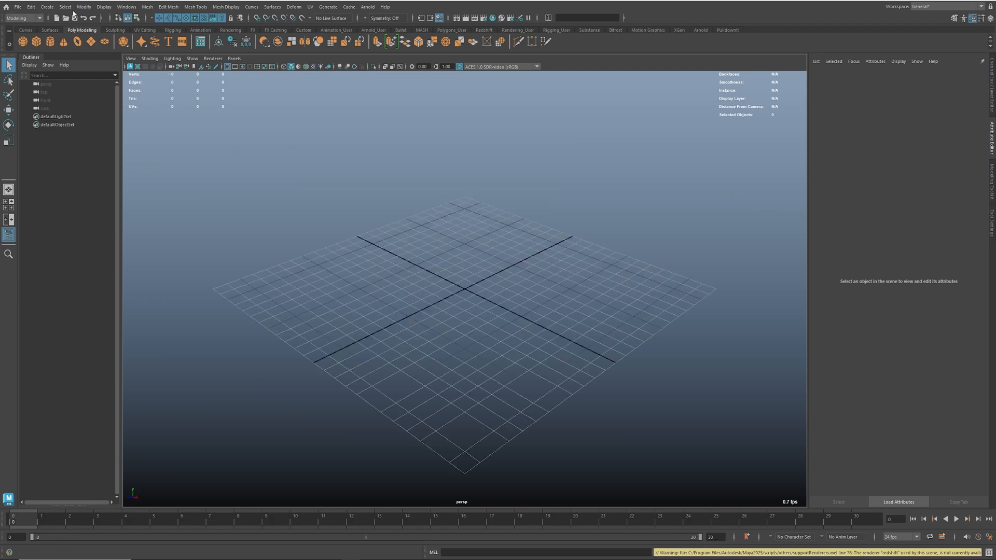
left_click(18, 7)
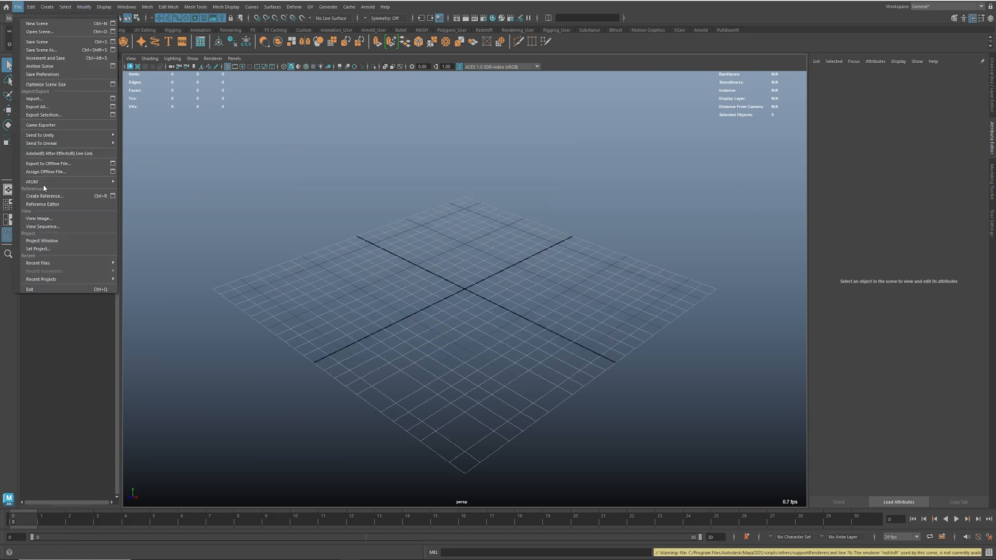
left_click(71, 197)
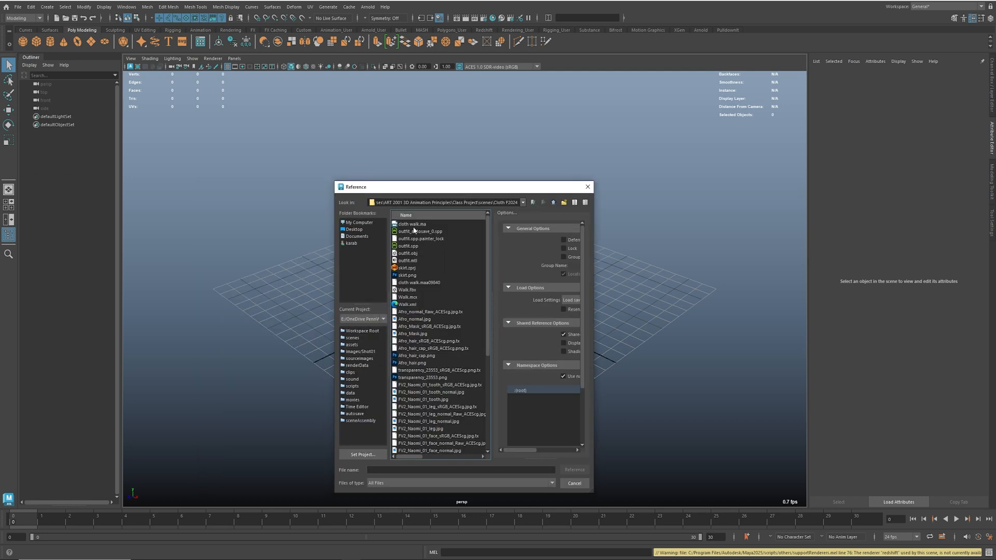
double_click(417, 224)
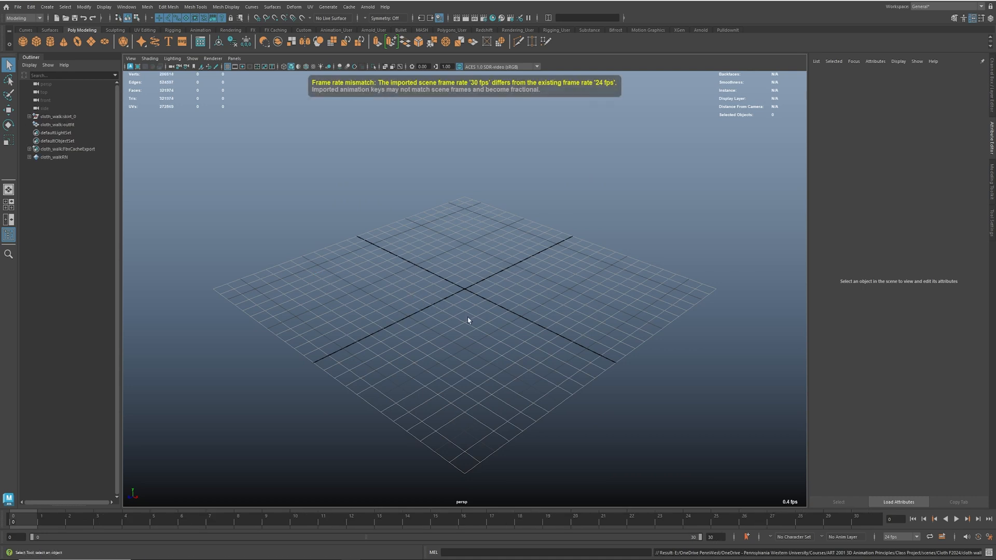
Frame the referenced character and switch the viewport to textured shading
right_click_drag(531, 322, 353, 297, "alt")
right_click_drag(581, 306, 364, 287, "alt")
middle_click_drag(628, 301, 578, 423, "alt")
mouse_move(577, 423)
left_mouse_down("alt")
mouse_move(489, 329)
mouse_move(460, 378)
left_mouse_up("alt")
key("6")
right_click_drag(540, 223, 528, 295, "alt")
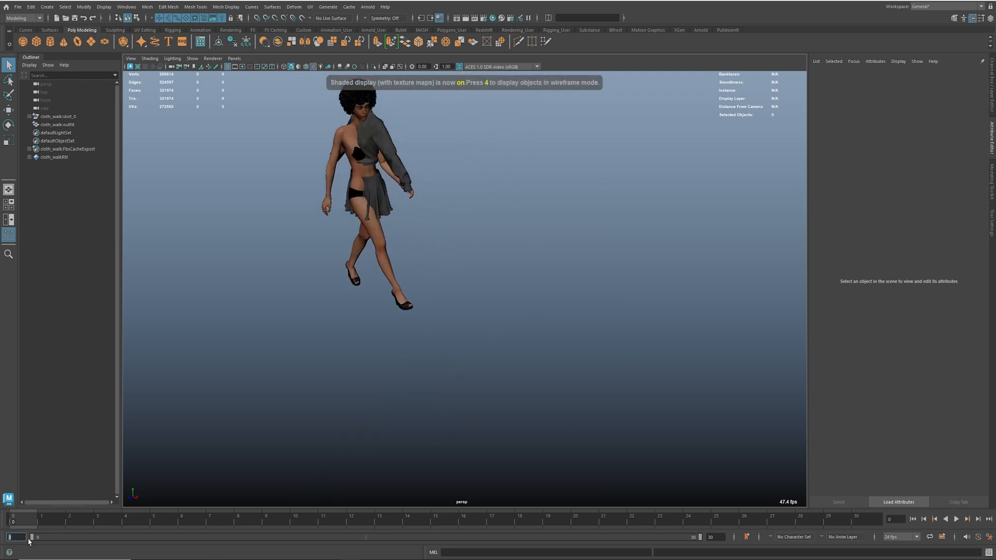
Set the timeline range from frame 30 to 501, play the referenced walk and stop at frame 61
key("Return")
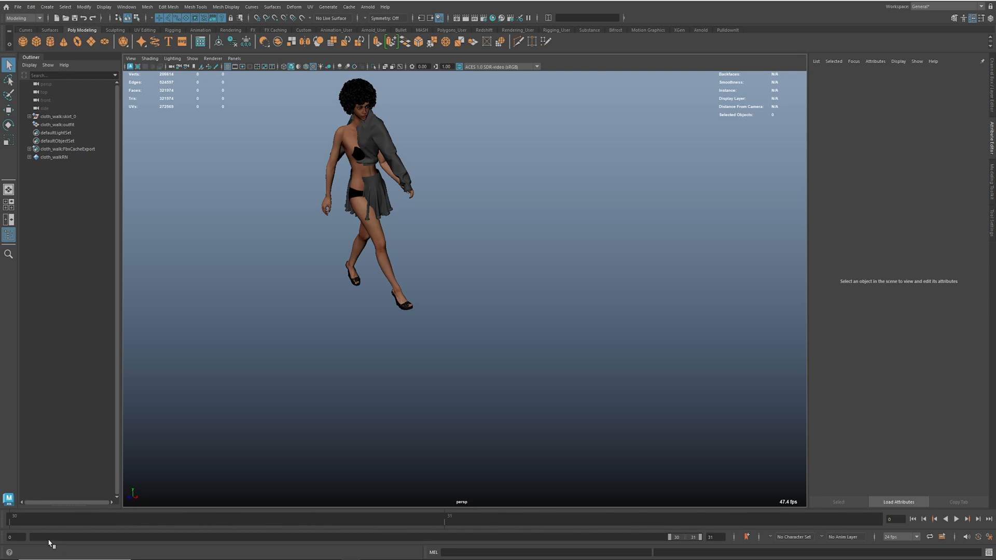
double_click(694, 537)
type("501")
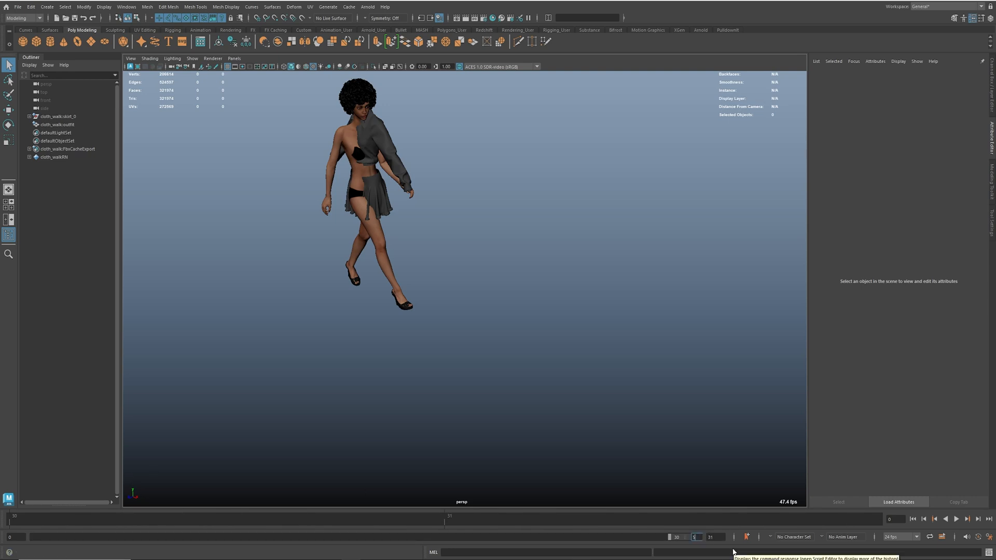
key("Return")
double_click(24, 536)
type("30")
key("Return")
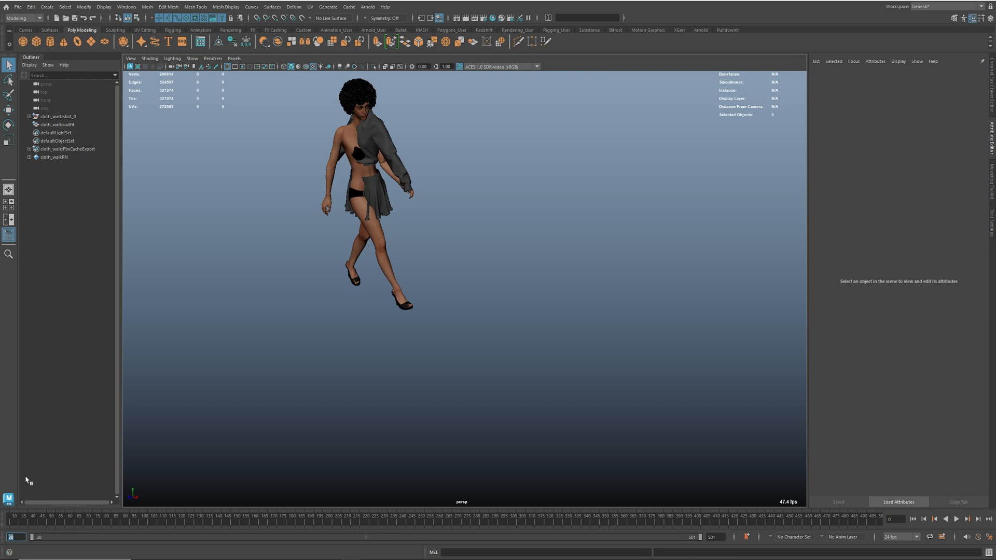
key("alt+v")
left_click_drag(397, 523, 70, 499)
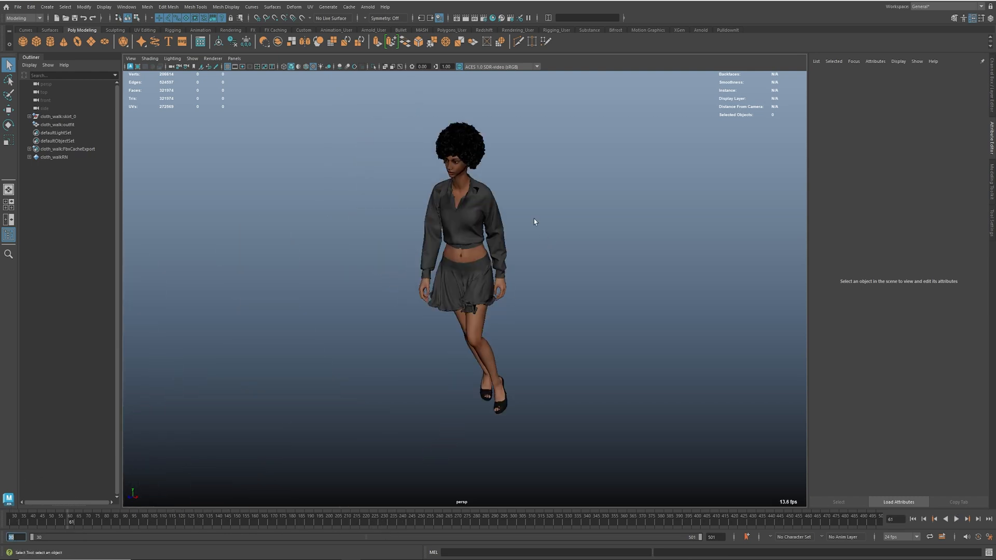
Open the outfitShader's base color file texture to load its UDIM preview, then deselect the outfit
left_click(486, 205)
left_click(984, 76)
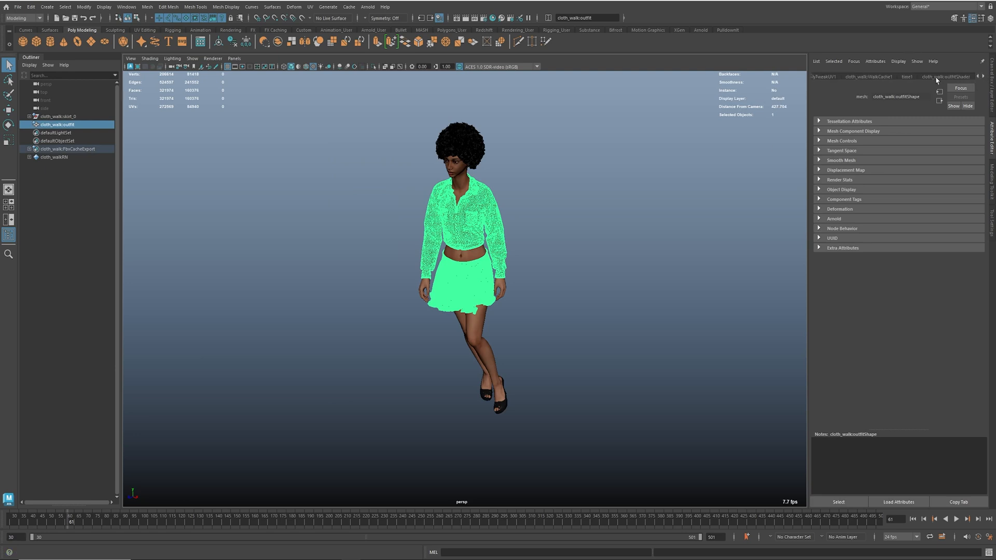
left_click(947, 77)
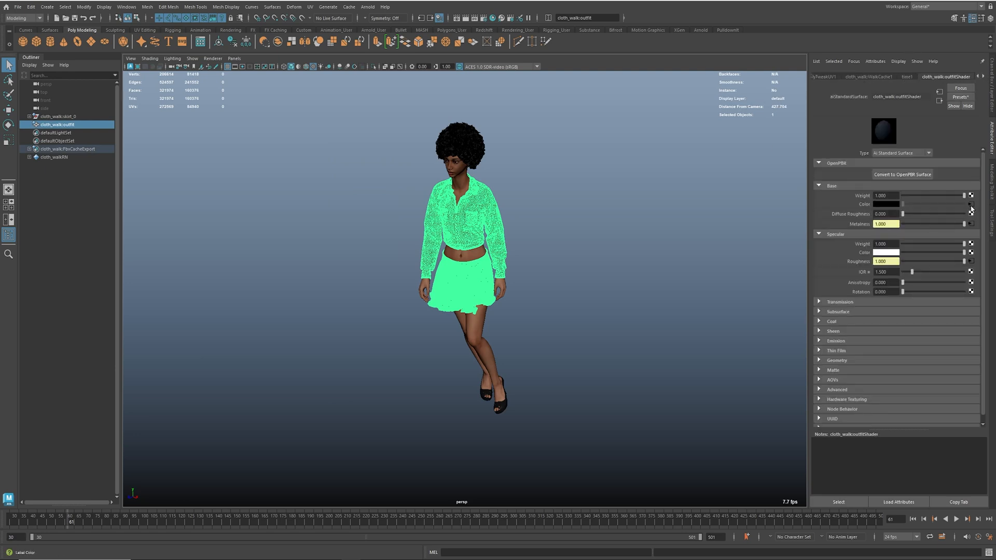
left_click(970, 205)
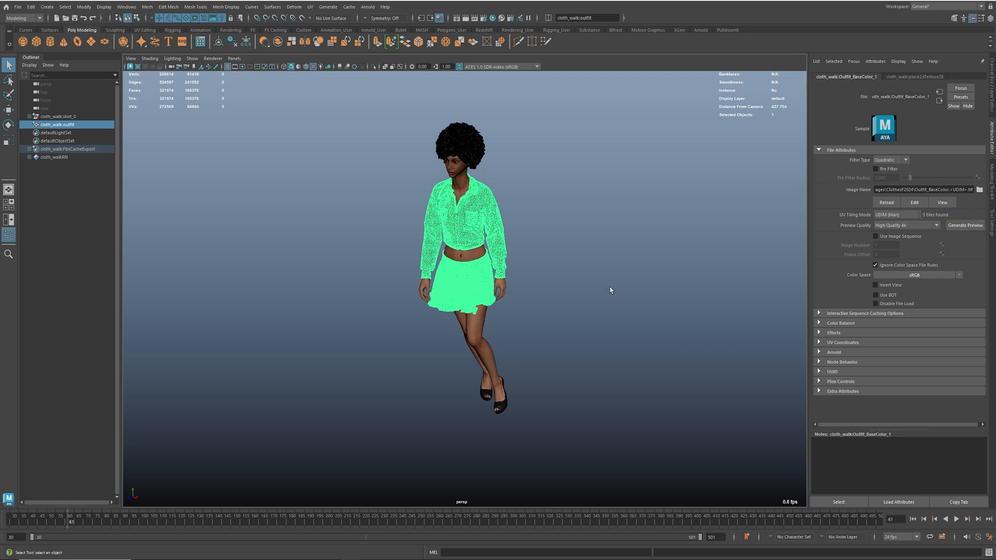
left_click(576, 254)
scroll(349, 263, "down", 4)
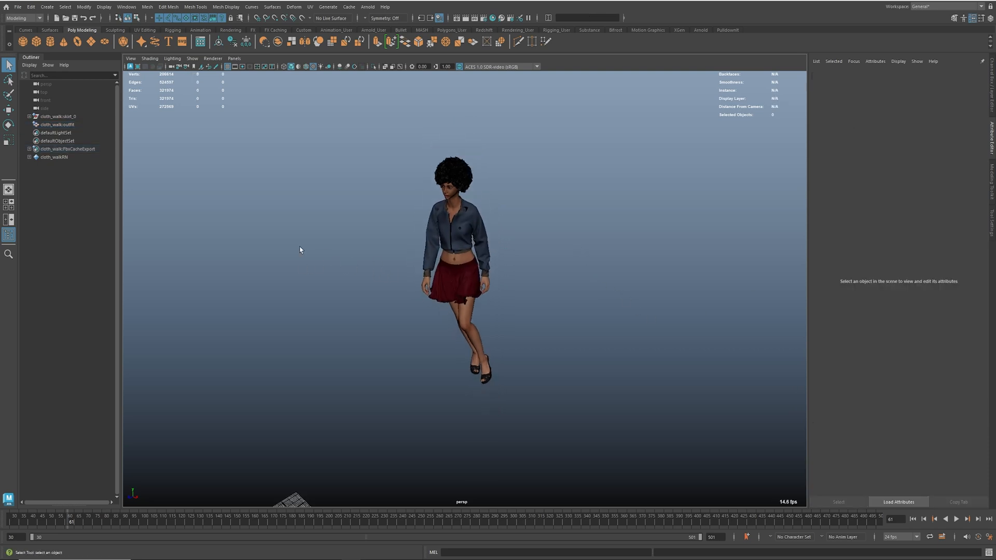
Reference the Stage_Set_Update02 stage scene into the character scene and dismiss the unsupported nodes warning
left_click(17, 6)
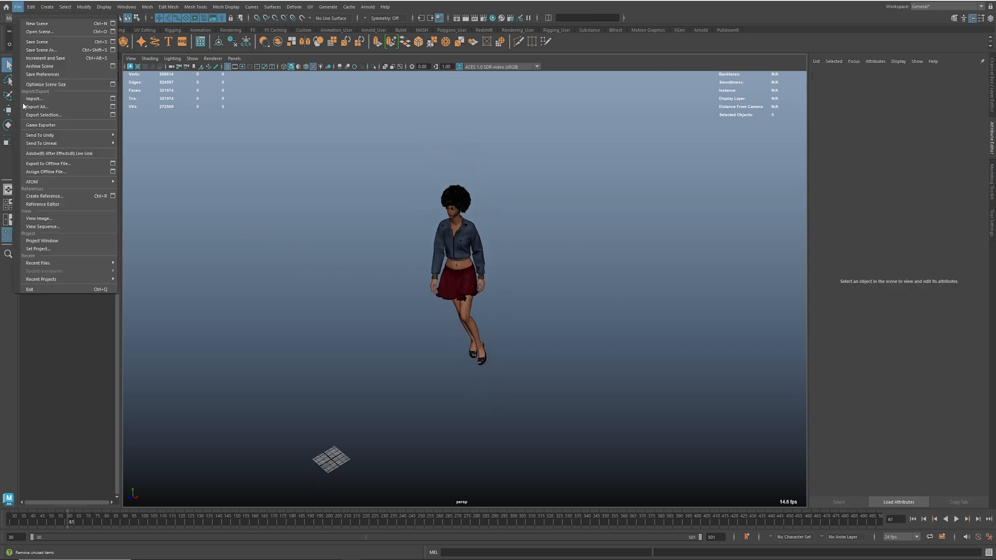
left_click(57, 196)
left_click_drag(477, 195, 0, 190)
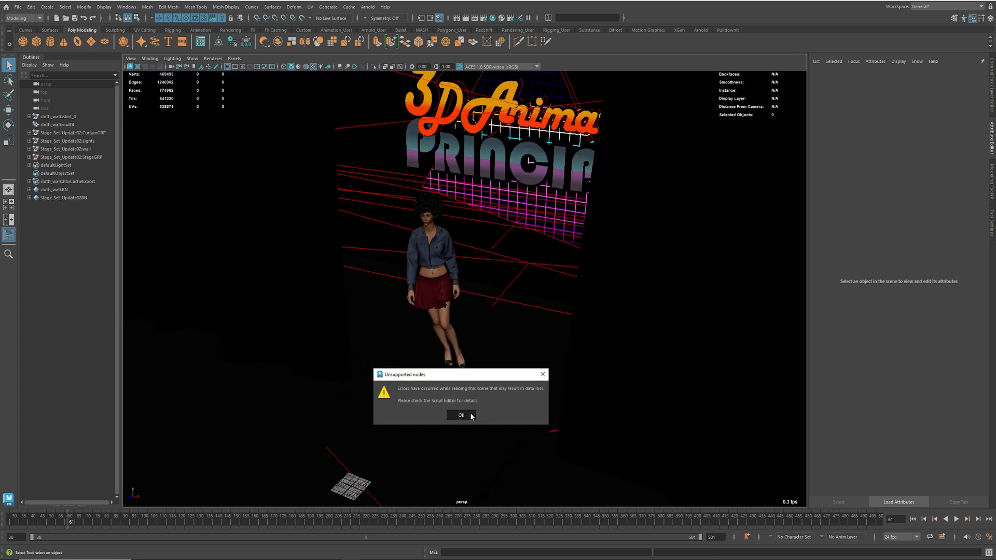
left_click(461, 414)
Inspect the referenced stage around the character and scrub the walk from the start to frame 177
scroll(512, 313, "down", 5)
left_click_drag(511, 313, 579, 300, "alt")
middle_click_drag(580, 299, 490, 300, "alt")
mouse_move(490, 301)
left_mouse_down("alt")
mouse_move(512, 299)
mouse_move(502, 303)
left_mouse_up("alt")
scroll(502, 303, "up", 4)
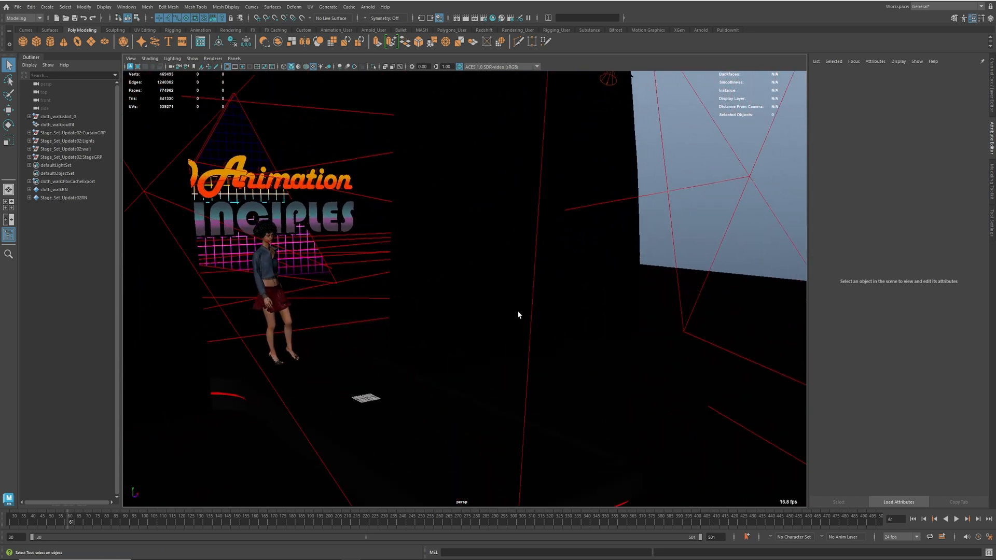
left_click(914, 521)
left_click_drag(358, 277, 524, 332, "alt")
middle_click_drag(525, 332, 516, 336, "alt")
left_click_drag(28, 521, 233, 526)
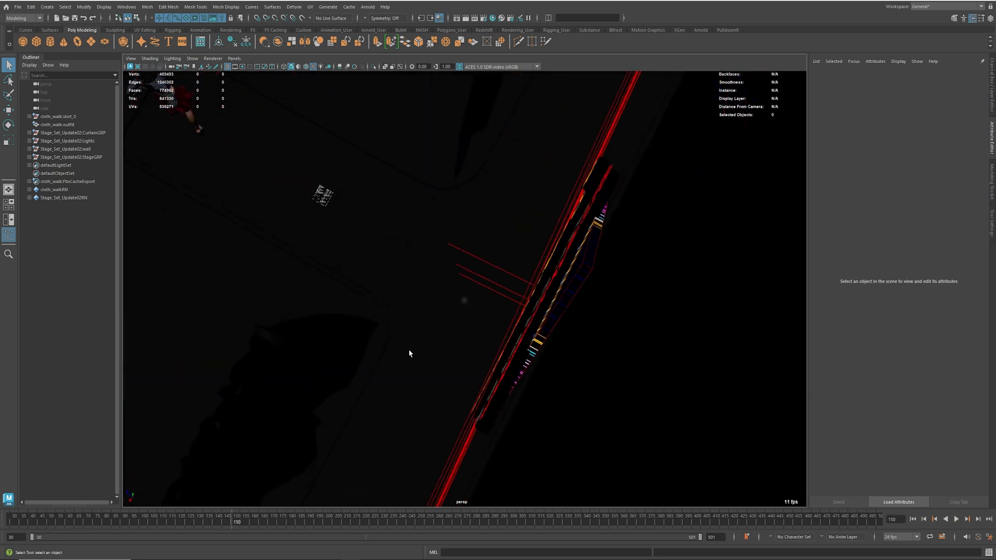
left_click_drag(409, 354, 570, 315, "alt")
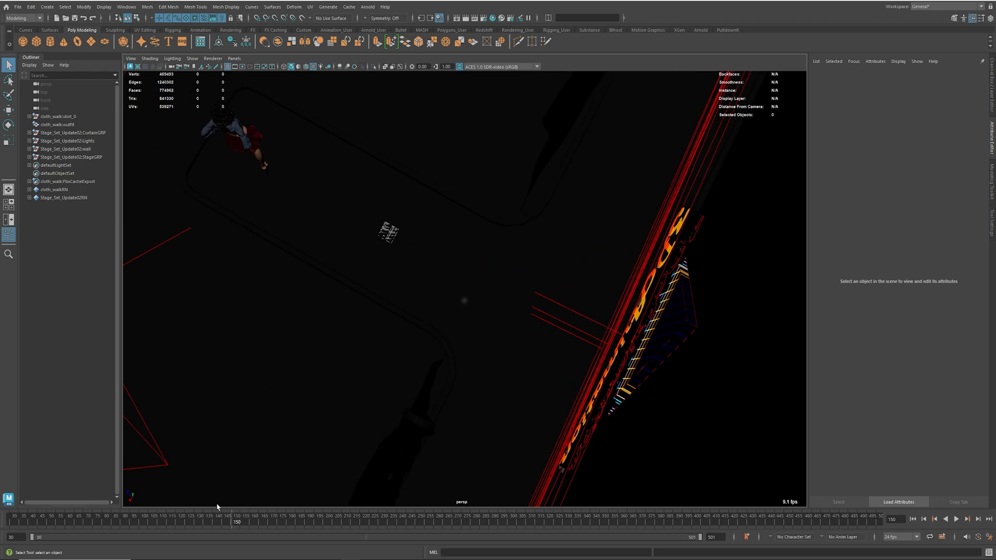
left_click_drag(232, 514, 285, 525)
Switch the viewport to smooth shading with the default material on all objects
key("4")
key("5")
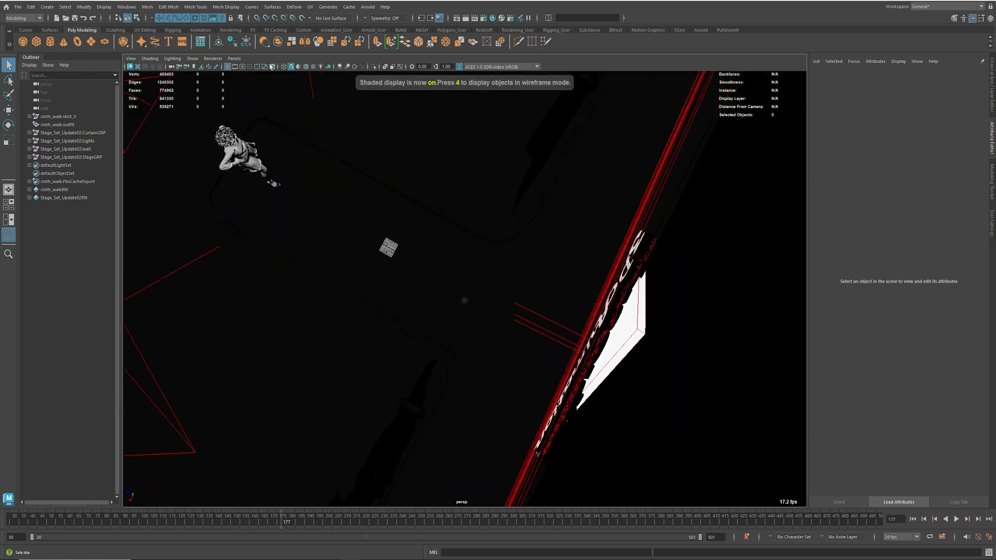
left_click(299, 68)
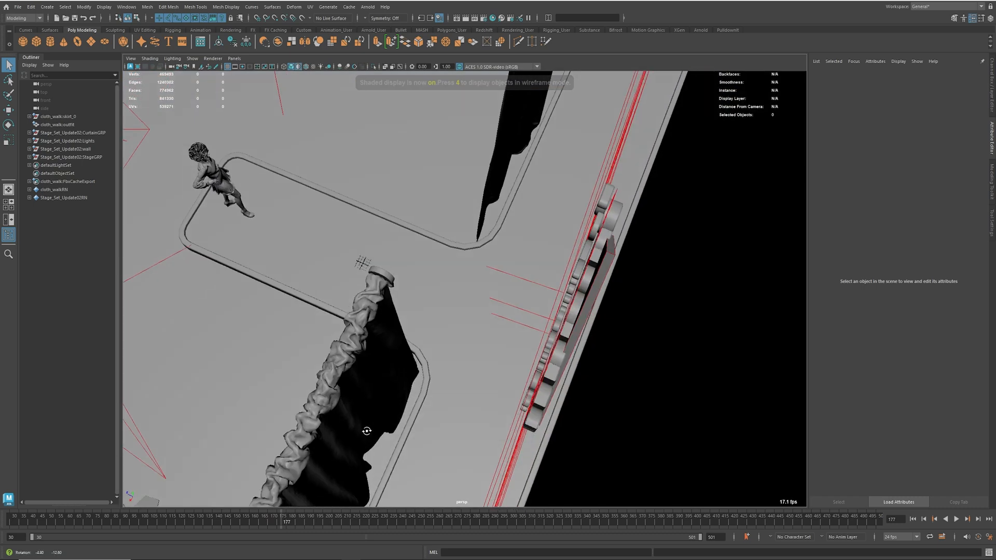
Scrub through the walk to check the character's path on the stage, stop at frame 162 and view the character from behind
left_click_drag(218, 500, 216, 508, "alt")
left_click_drag(26, 522, 739, 543)
left_click_drag(369, 354, 586, 340, "alt")
scroll(470, 327, "down", 4)
scroll(587, 342, "down", 2)
middle_click_drag(589, 364, 568, 350, "alt")
mouse_move(257, 518)
left_mouse_down()
mouse_move(242, 519)
mouse_move(259, 518)
left_mouse_up()
scroll(537, 314, "up", 5)
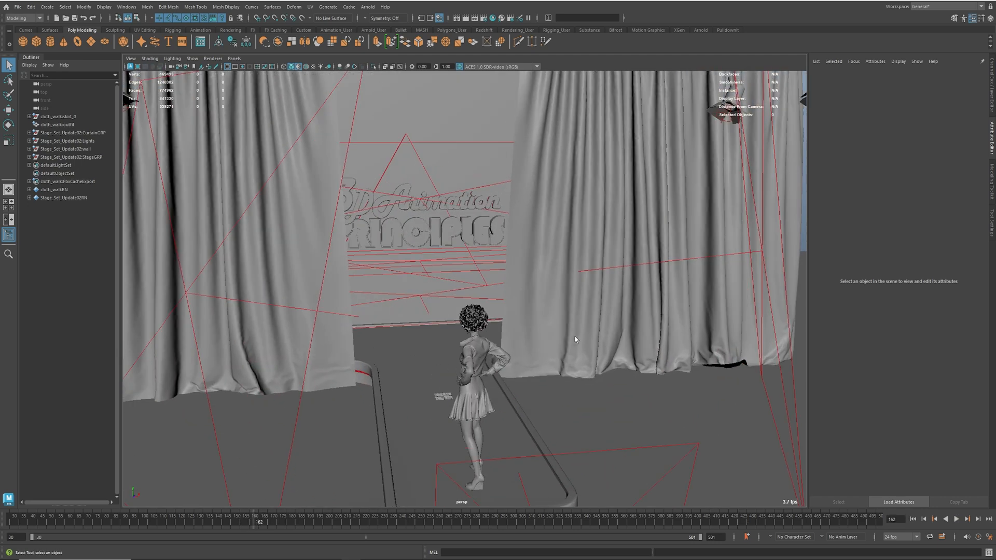
scroll(503, 268, "up", 3)
left_click_drag(482, 290, 566, 298, "alt")
scroll(566, 298, "down", 1)
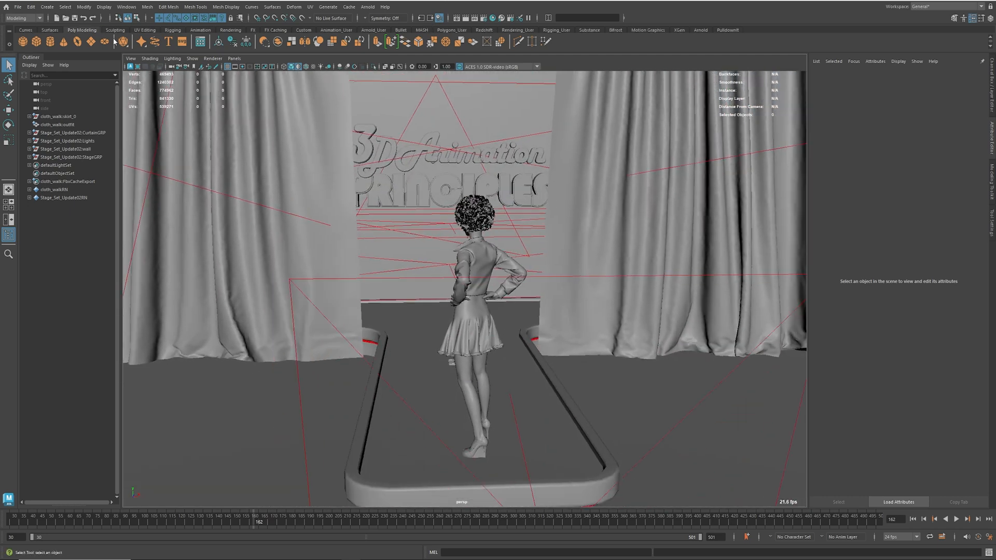
Save the combined scene under a new name and start a render of the perspective view in the Arnold RenderView
key("ctrl+shift+s")
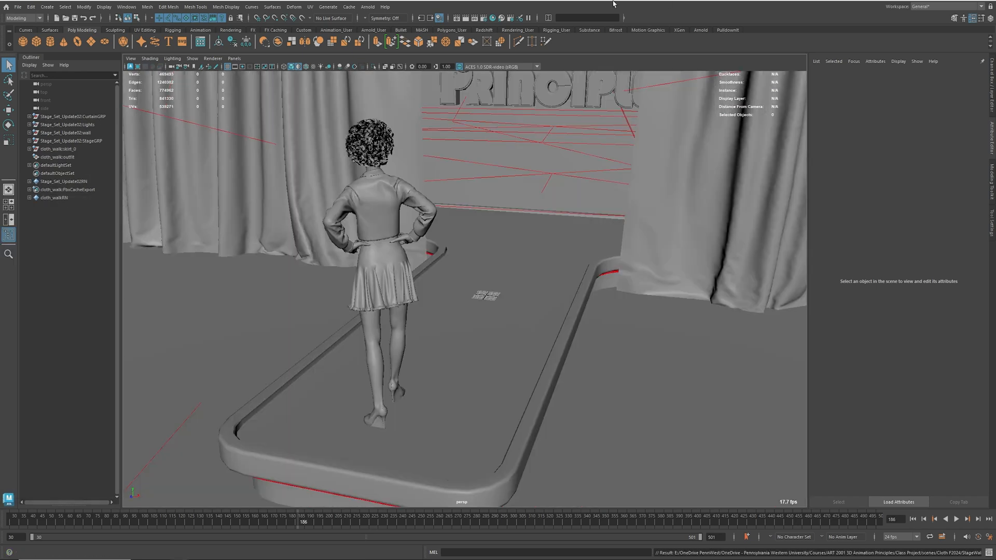
left_click(376, 8)
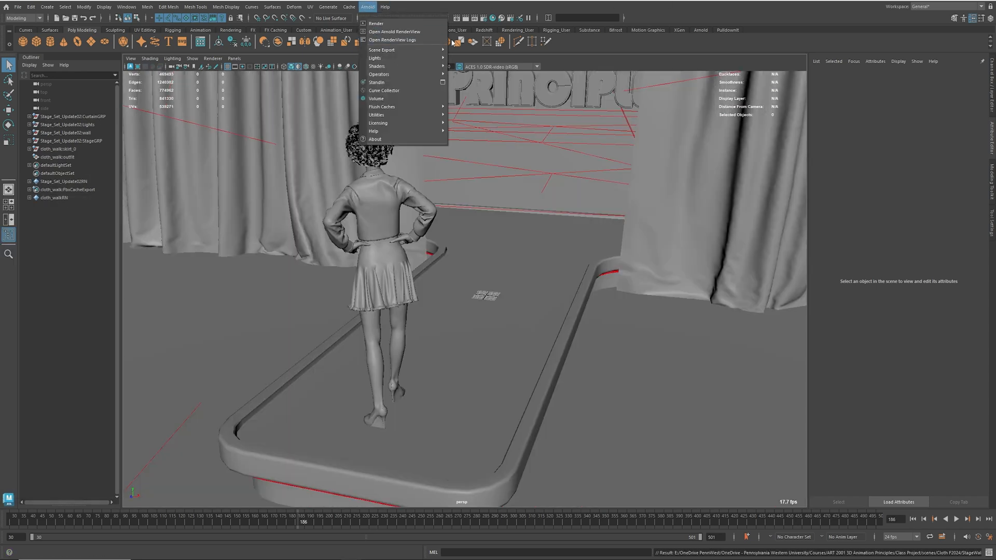
left_click(398, 31)
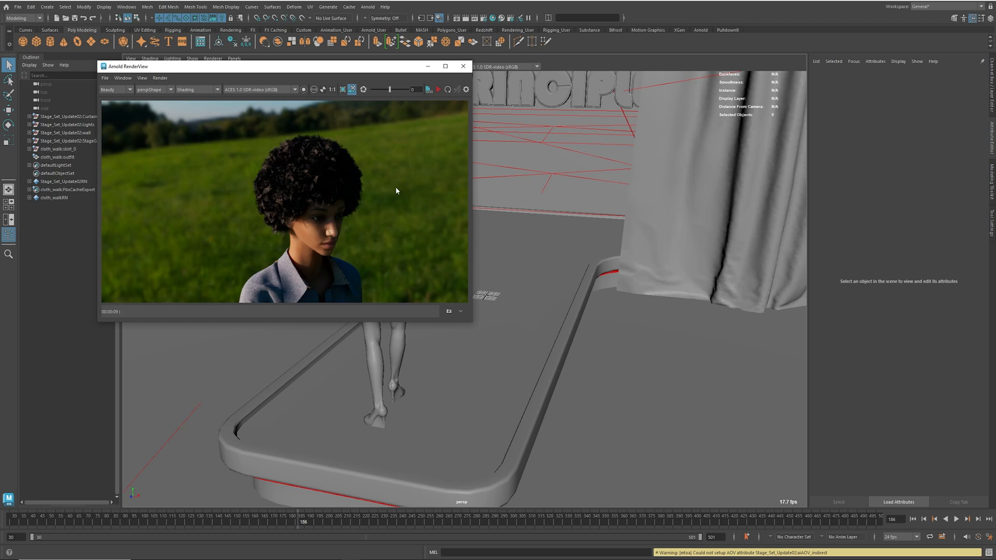
left_click(436, 95)
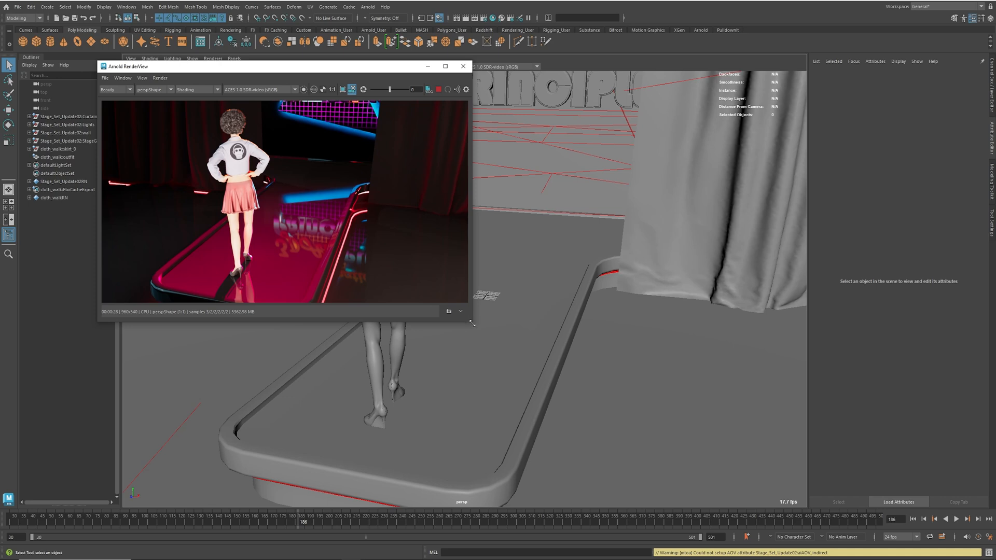
Enlarge the Arnold RenderView window and reposition it so the whole rendered image is visible
left_click_drag(472, 323, 593, 395)
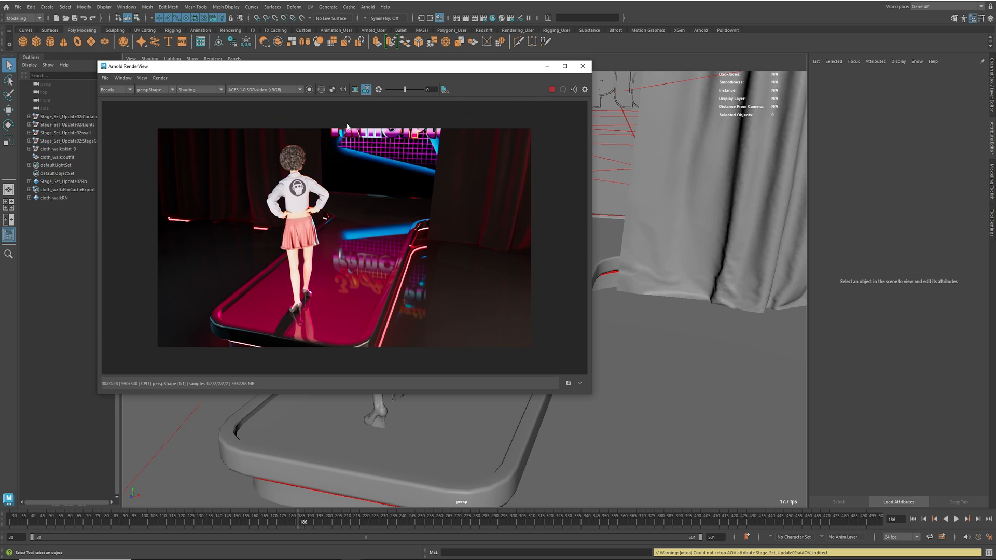
left_click_drag(502, 70, 397, 80)
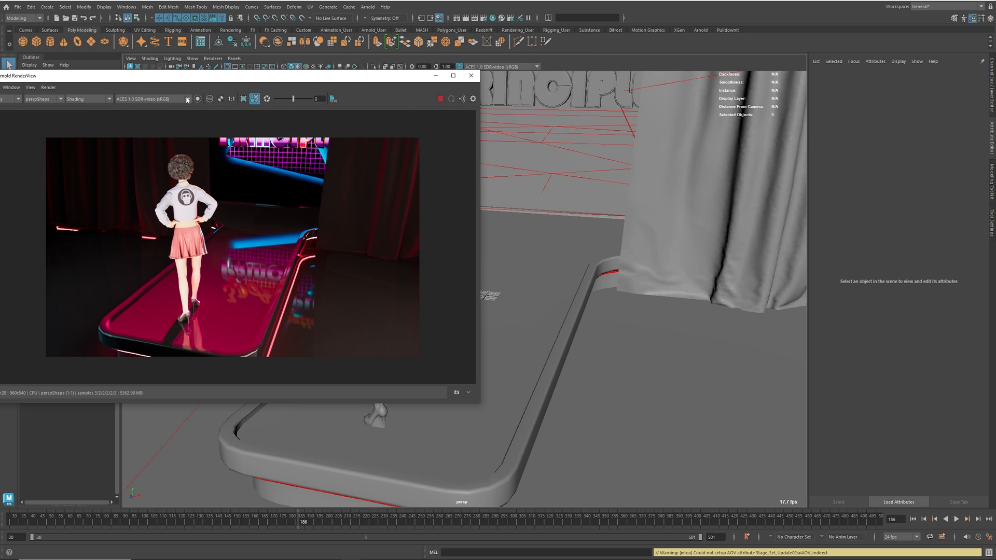
left_click_drag(347, 78, 483, 169)
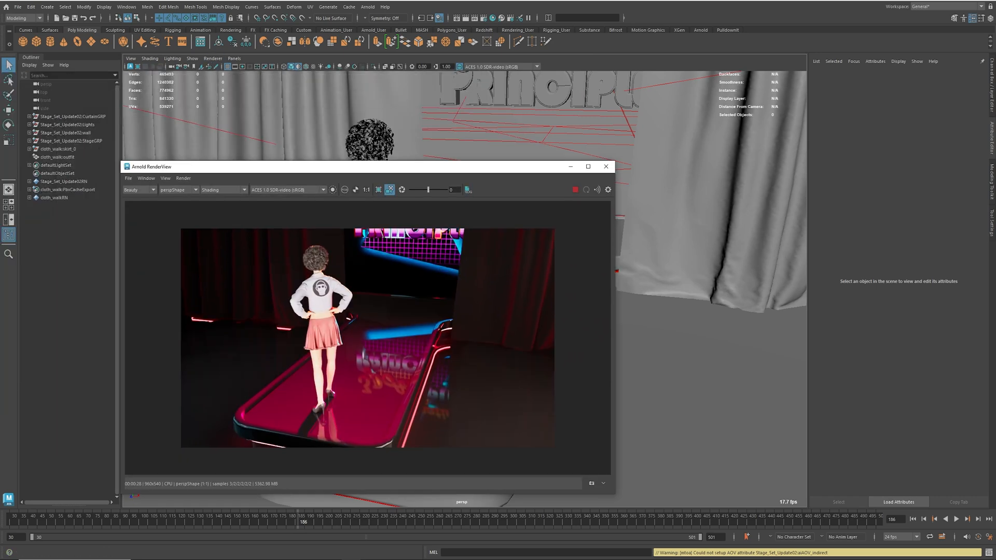
Create a new camera and look through it in the viewport
left_click(47, 7)
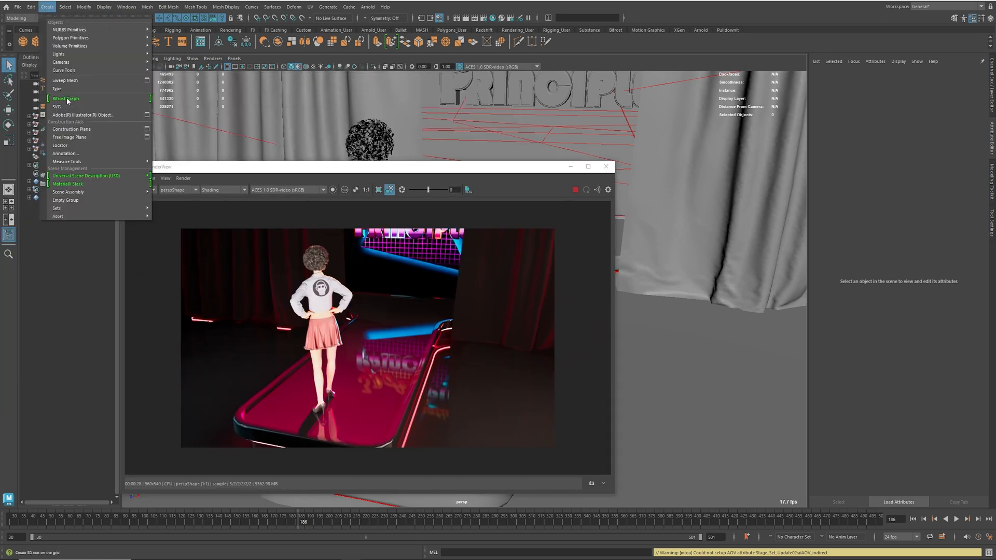
mouse_move(148, 62)
left_click(197, 63)
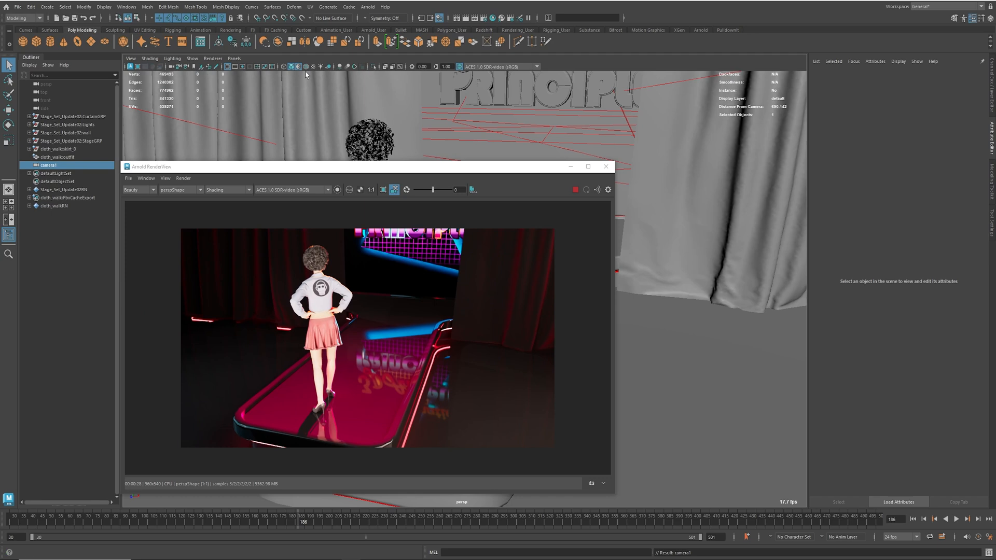
left_click(235, 58)
left_click(267, 93)
Turn on the resolution gate for camera1 and frame the character on the stage with the sign behind her
left_click_drag(515, 179, 242, 296)
scroll(542, 244, "up", 5)
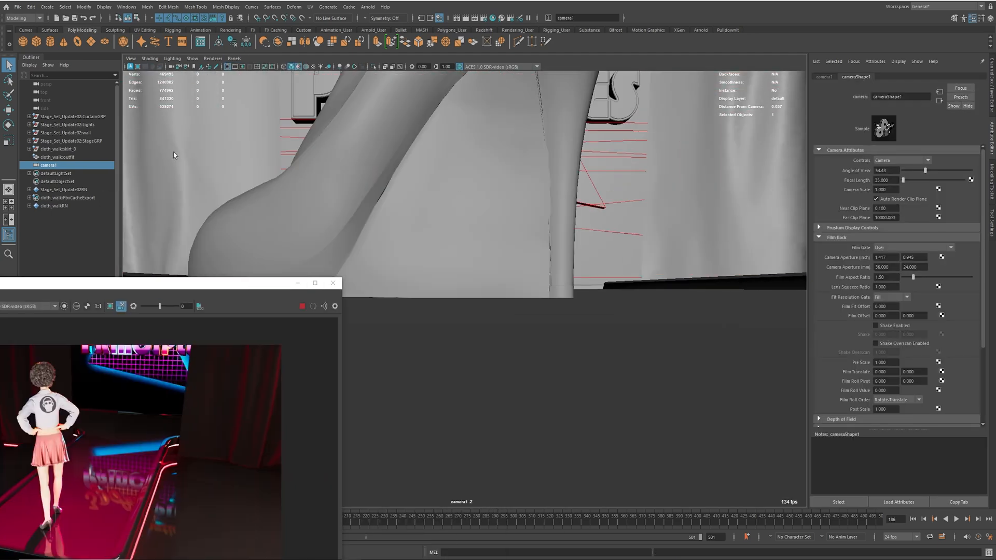
scroll(328, 179, "down", 5)
left_click_drag(328, 180, 134, 95, "alt")
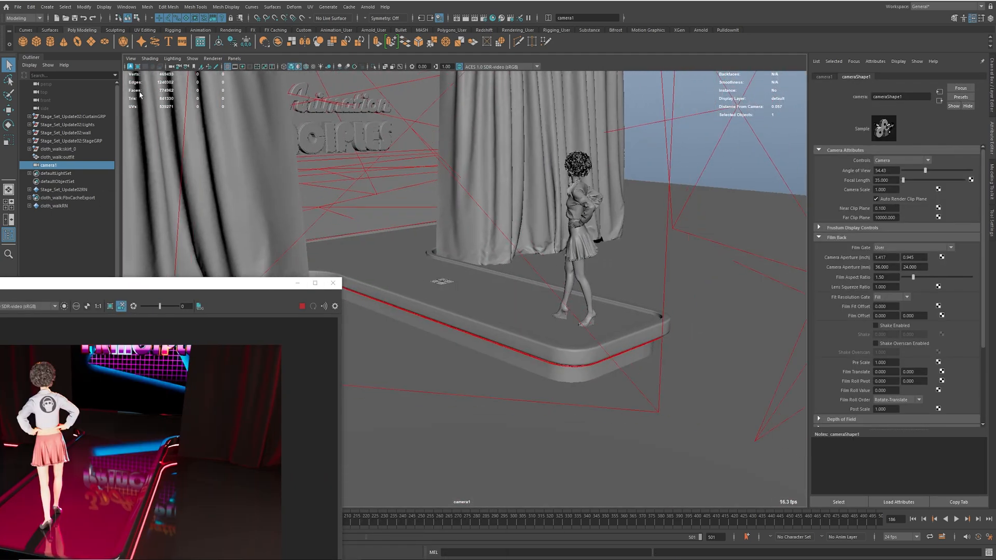
left_click(243, 69)
left_click_drag(497, 296, 496, 330, "alt")
scroll(510, 302, "up", 3)
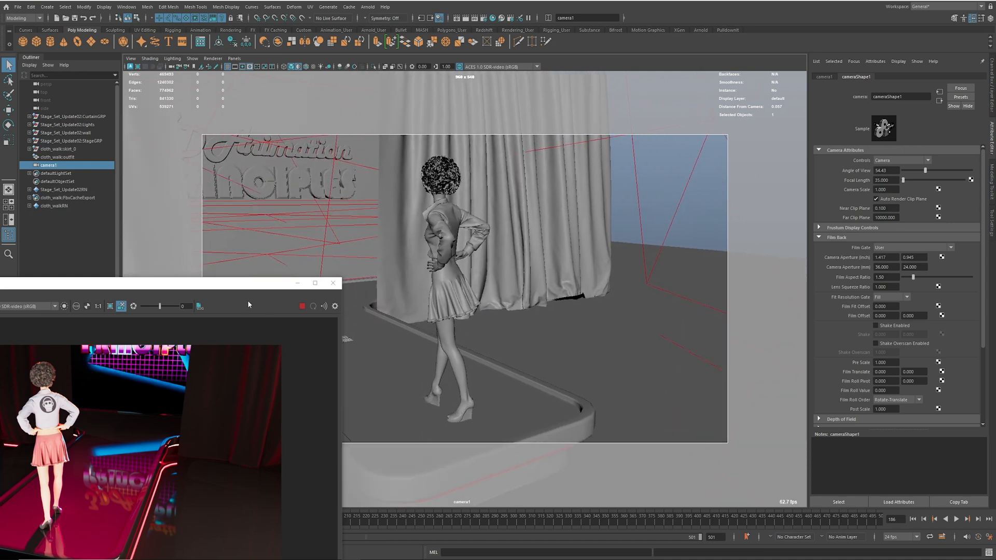
Set the Arnold RenderView to render from cameraShape1
left_click_drag(259, 286, 486, 145)
left_click(139, 162)
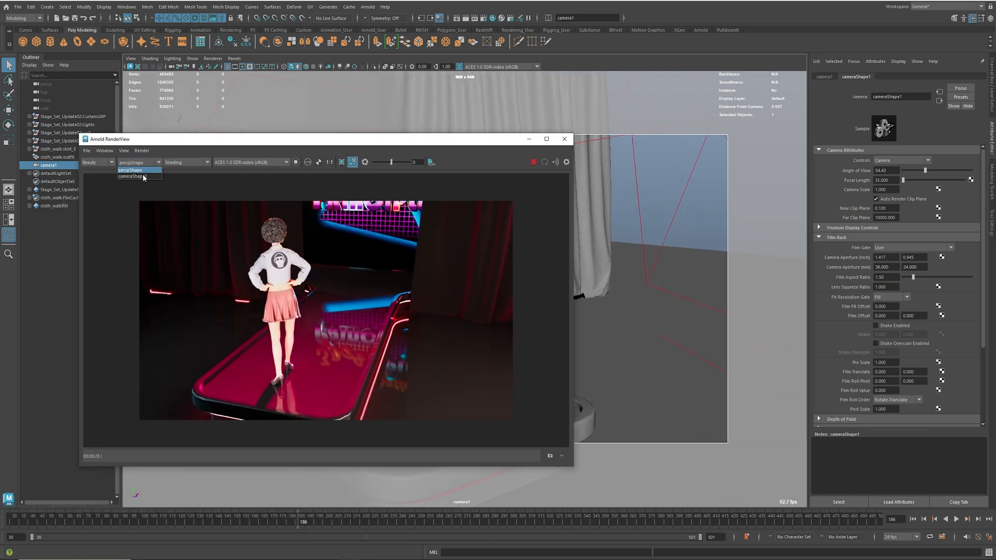
left_click(137, 179)
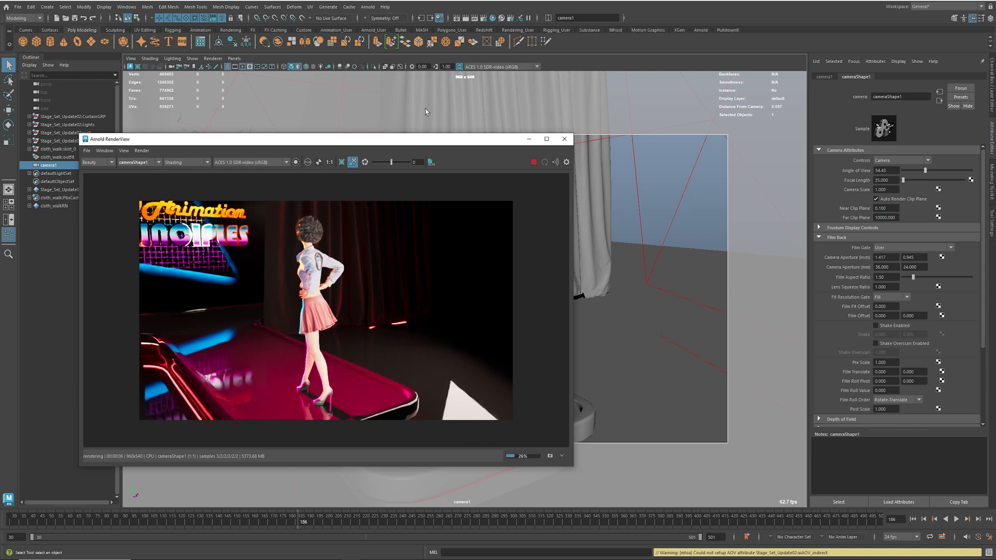
Switch the viewport back to the persp camera and move the RenderView window aside
left_click(234, 58)
mouse_move(267, 67)
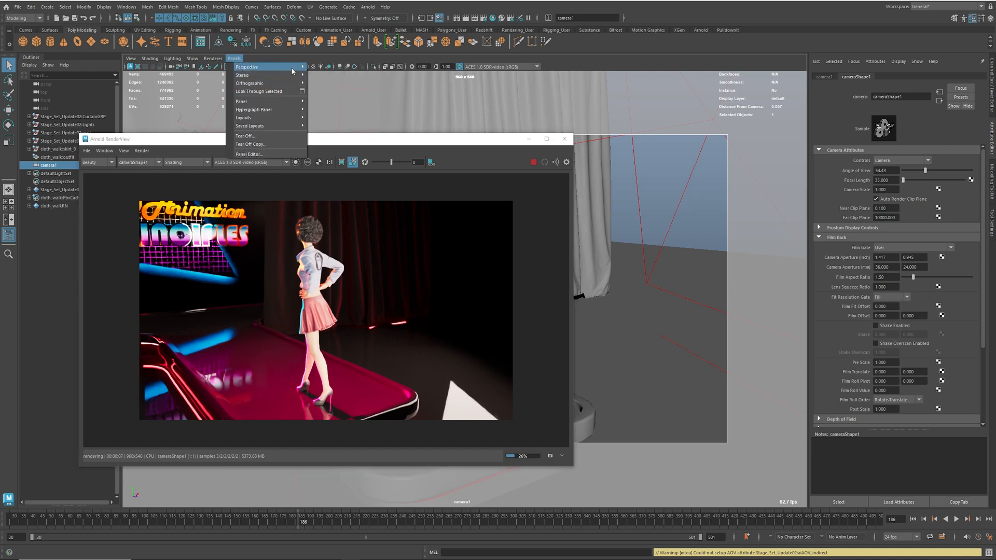
left_click(327, 69)
left_click_drag(469, 140, 423, 161)
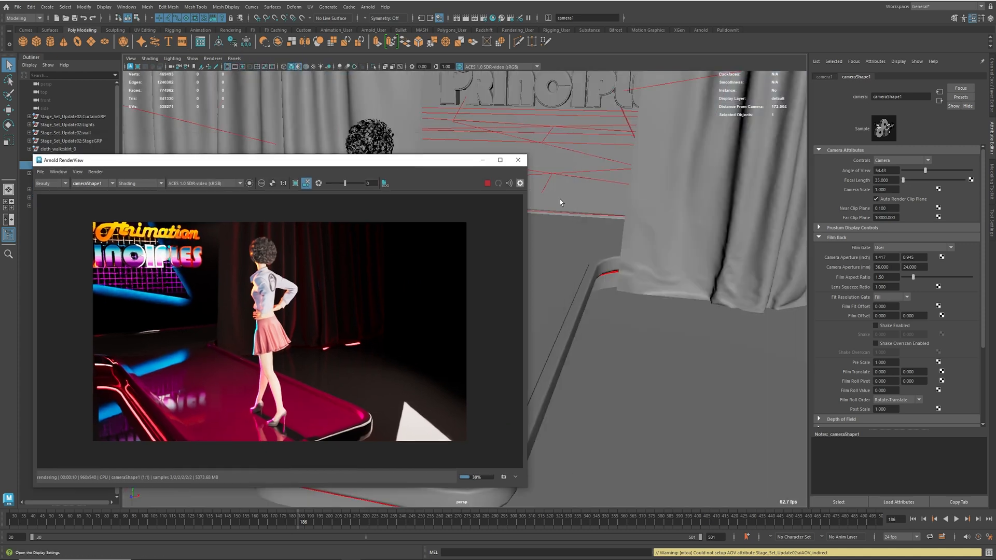
Select the faceLight area light beside the stage and reduce its exposure to 19, and finally to 18
left_click_drag(711, 254, 617, 261, "alt")
middle_click_drag(618, 261, 648, 255, "alt")
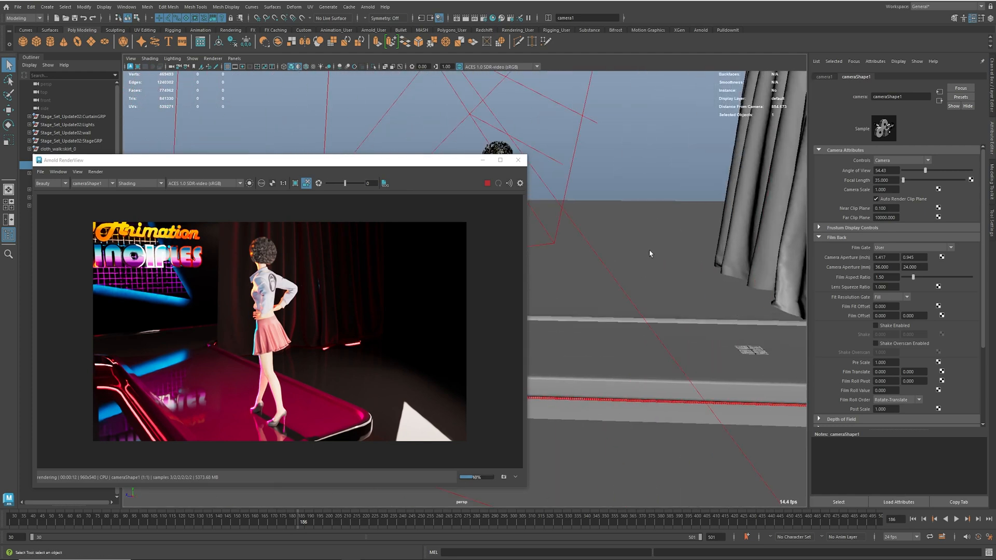
left_click_drag(648, 254, 589, 251, "alt")
middle_click_drag(589, 251, 678, 267, "alt")
scroll(677, 267, "down", 3)
left_click_drag(678, 267, 643, 267, "alt")
scroll(638, 270, "down", 4)
middle_click_drag(638, 271, 669, 331, "alt")
scroll(669, 330, "down", 3)
left_click(651, 298)
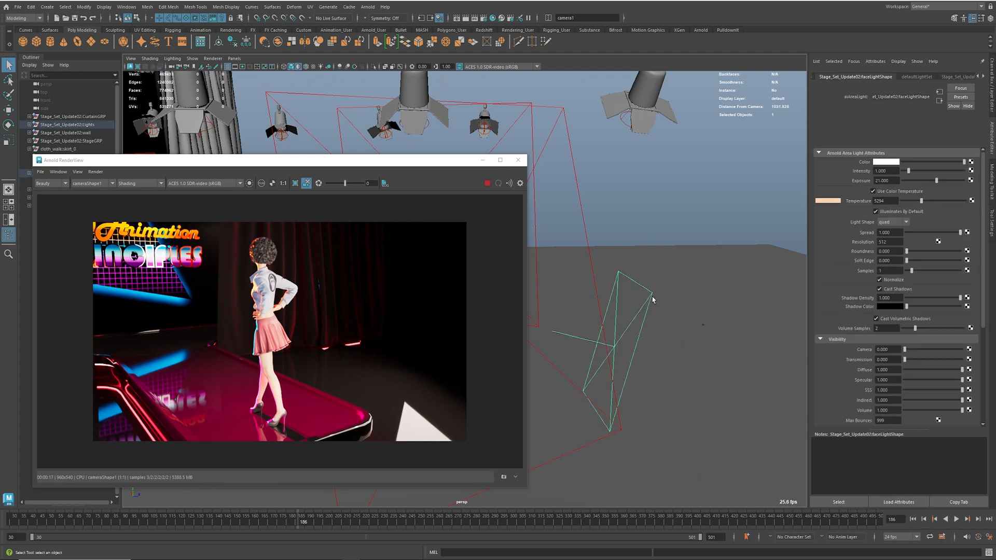
left_click(892, 180)
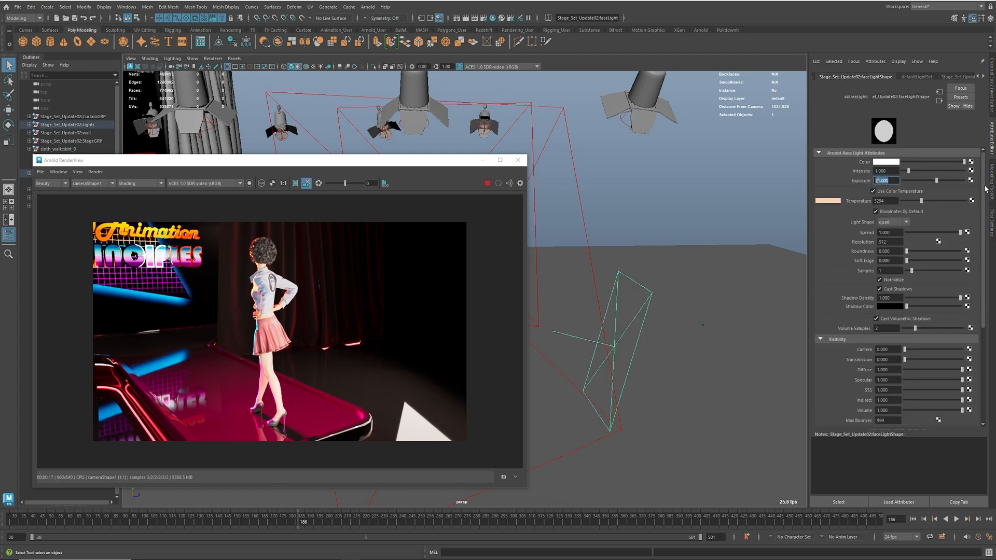
type("19")
key("Return")
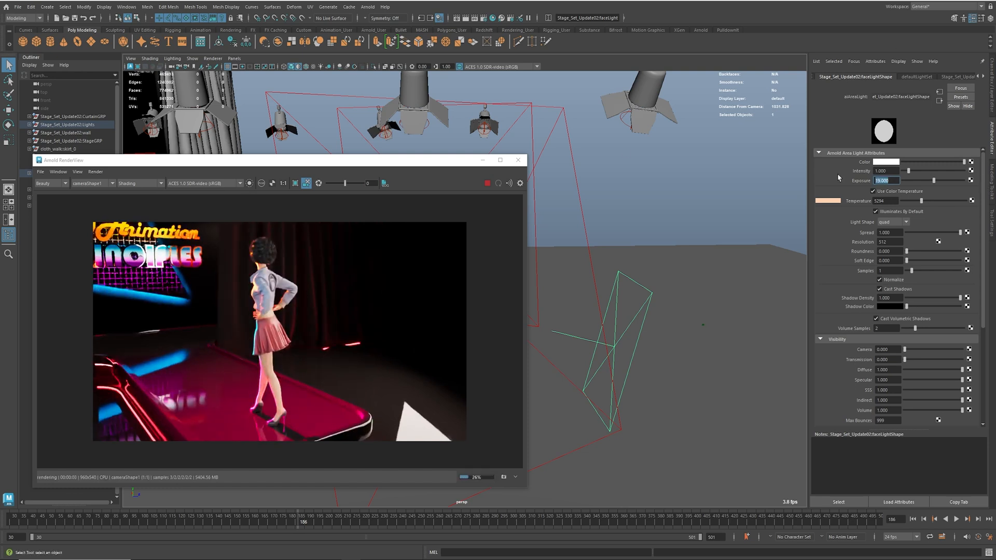
type("18")
key("Return")
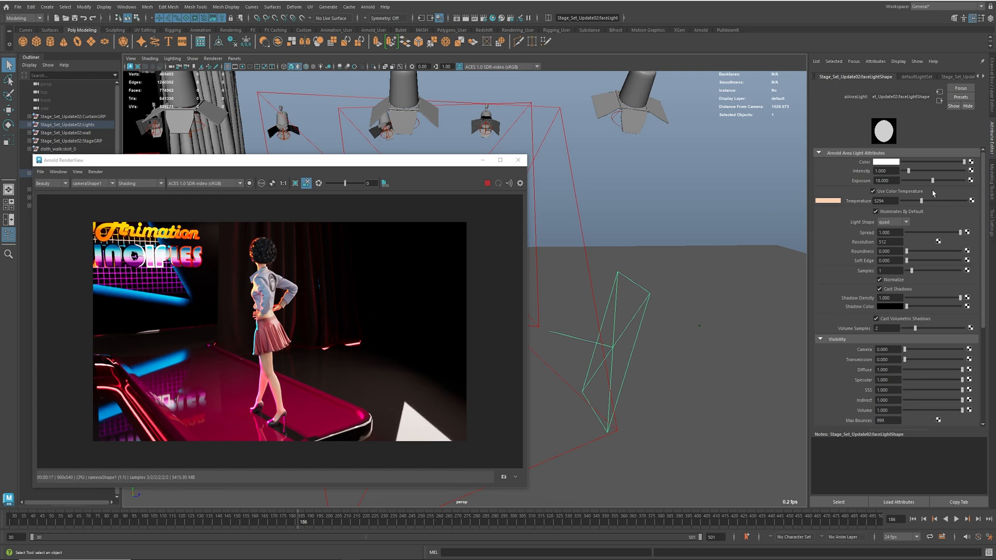
Look through camera1 to adjust its framing of the character, and return the viewport to the persp camera
left_click(222, 60)
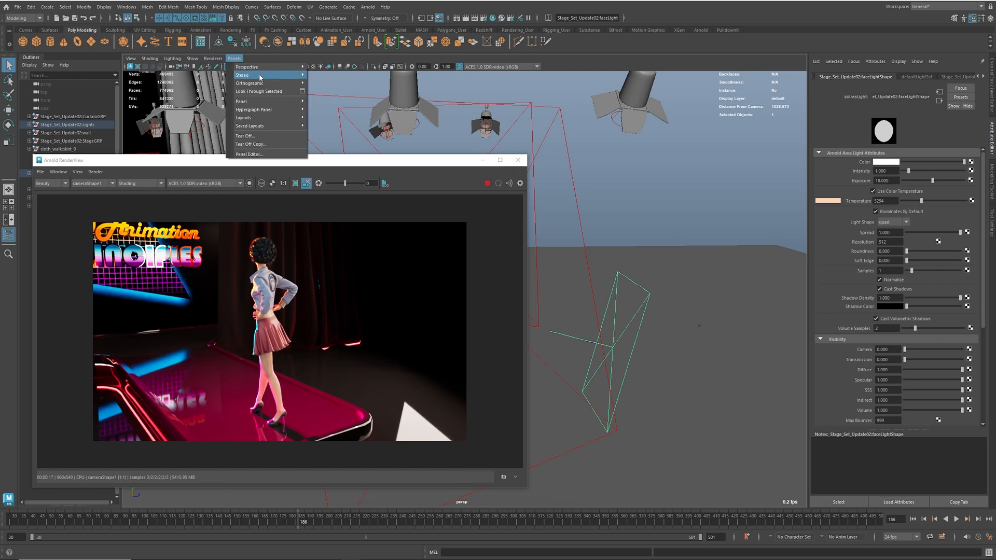
mouse_move(269, 67)
left_click(325, 68)
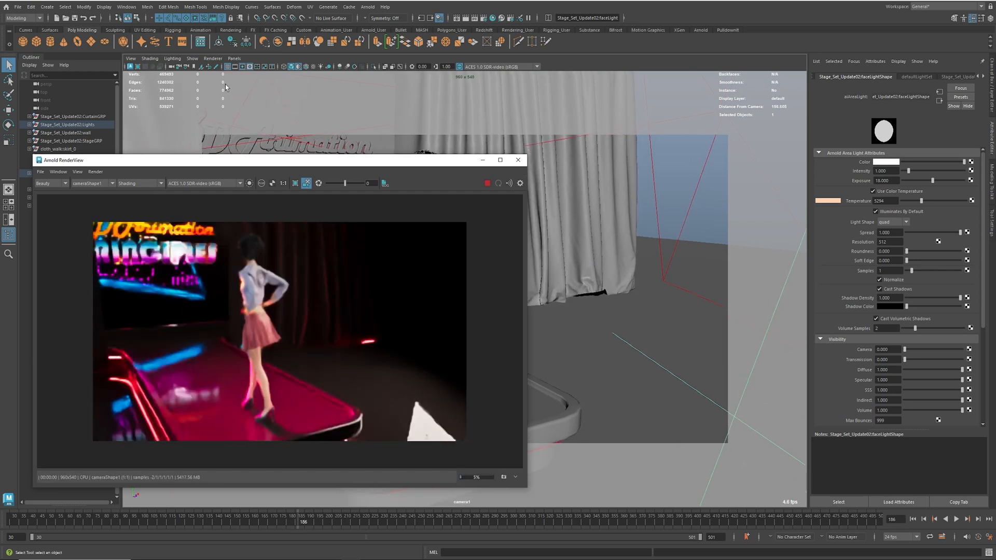
left_click(234, 58)
mouse_move(296, 71)
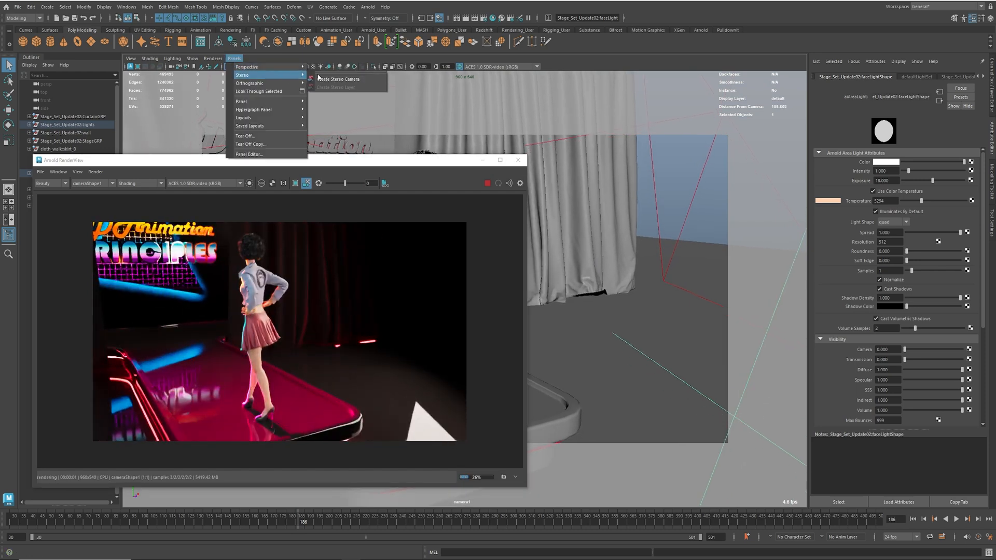
left_click(327, 76)
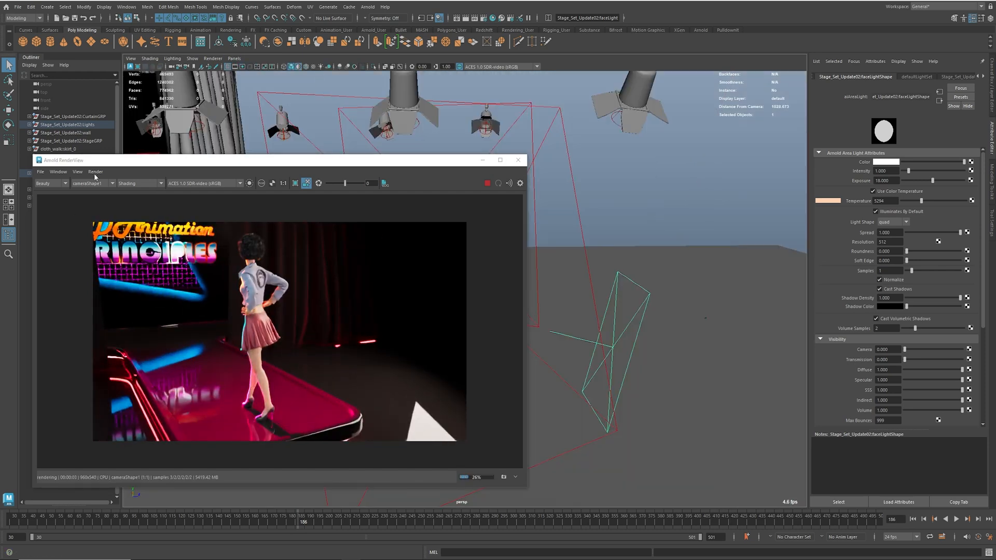
Orbit the camera within the Arnold RenderView to see the character from behind against the stage sign
left_click(58, 171)
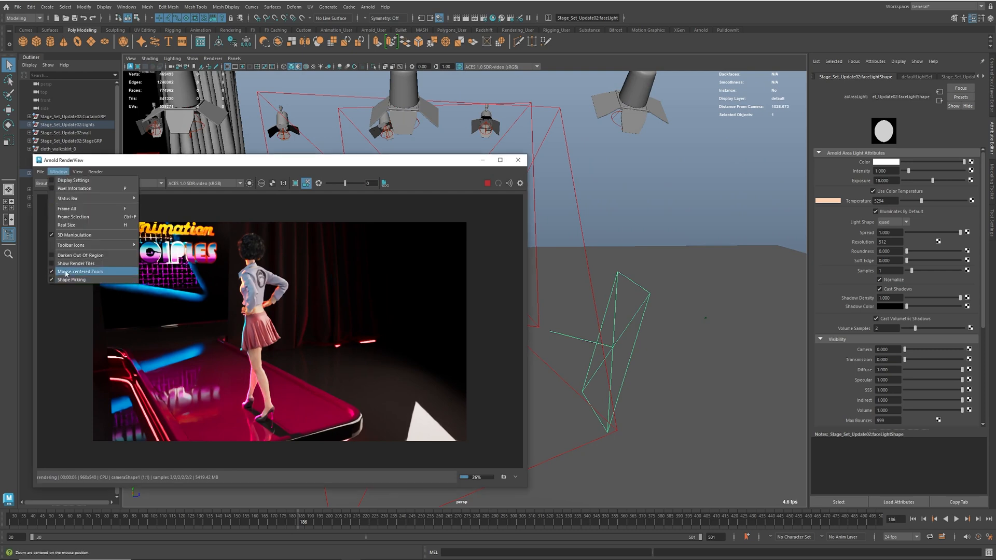
left_click(384, 366)
left_click_drag(384, 366, 319, 350, "alt")
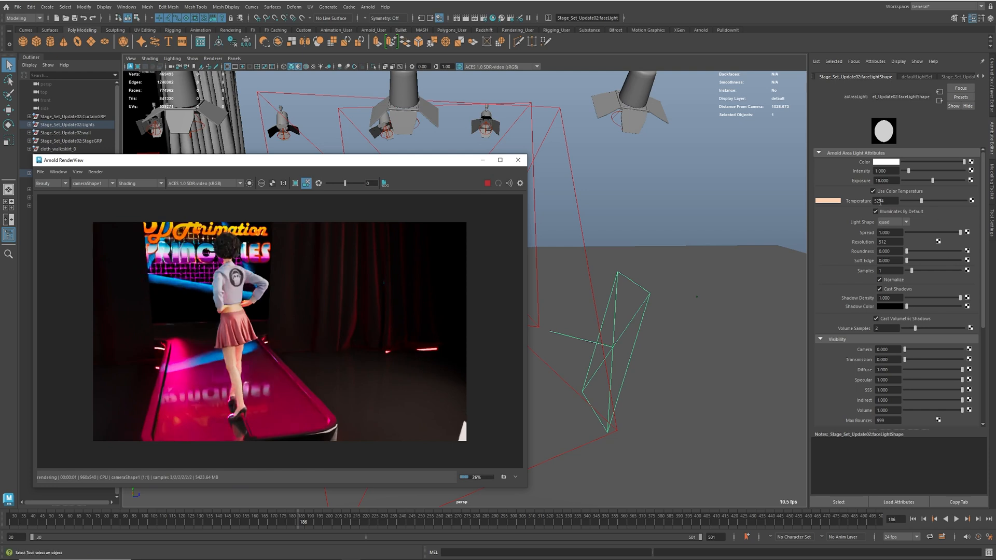
Lower the faceLight area light's exposure to 17, and finally to 15
double_click(888, 181)
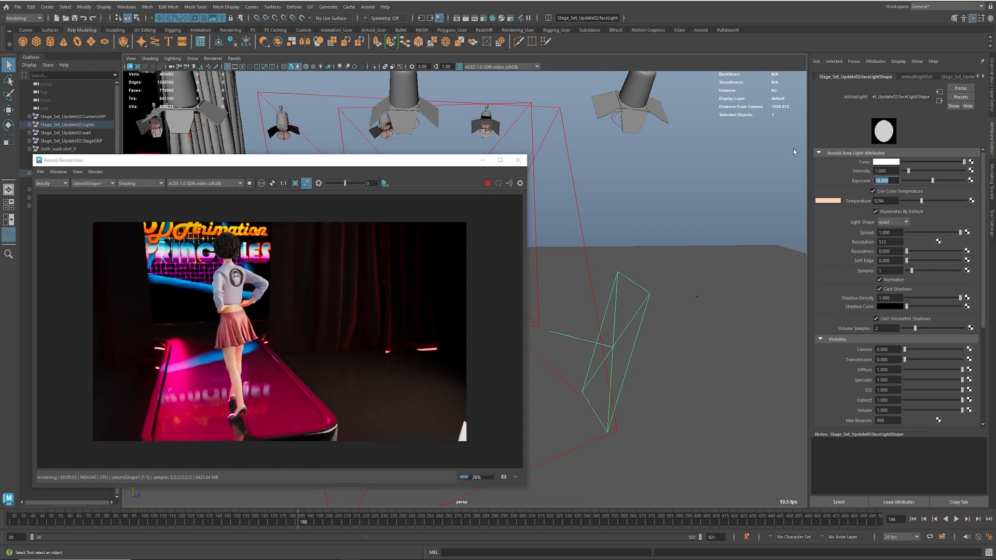
type("17")
key("Return")
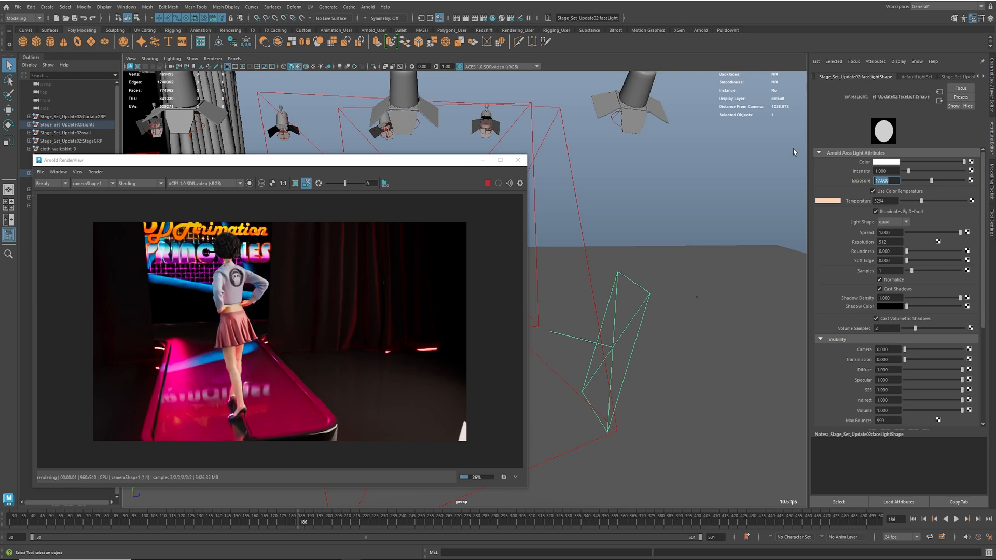
type("15")
key("Return")
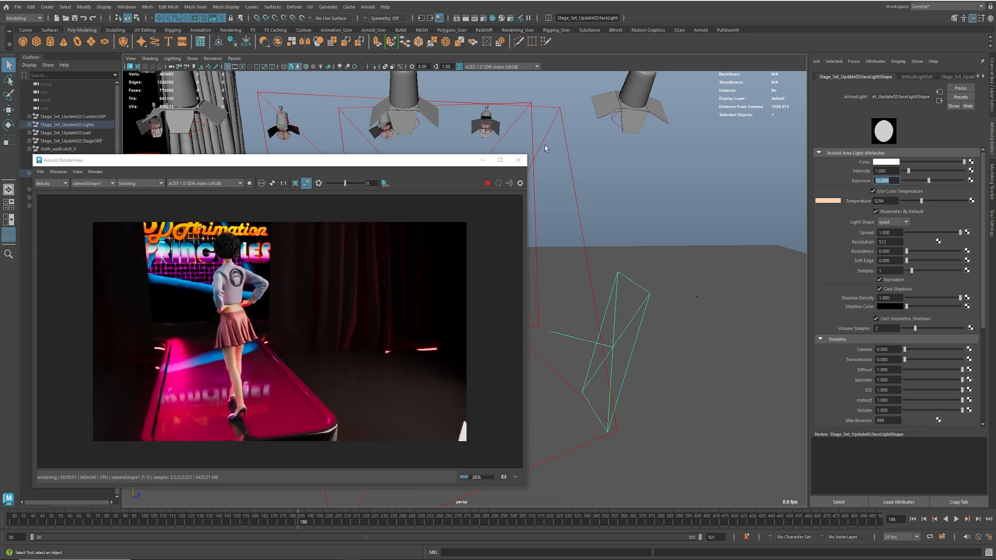
Inspect the wideFill1 area light, and set the color temperature of the wideFill2 area light to 5037
left_click_drag(640, 243, 622, 337, "alt")
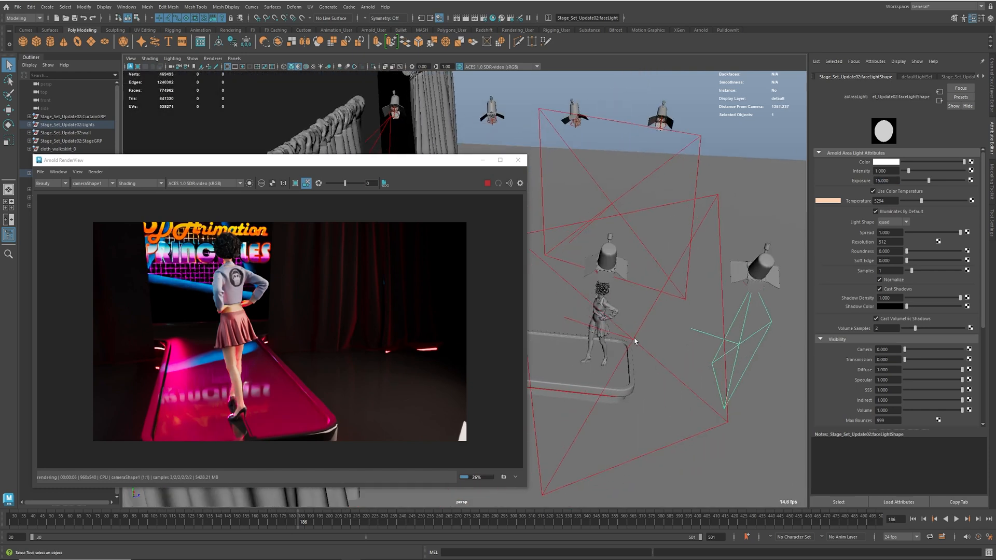
left_click(631, 340)
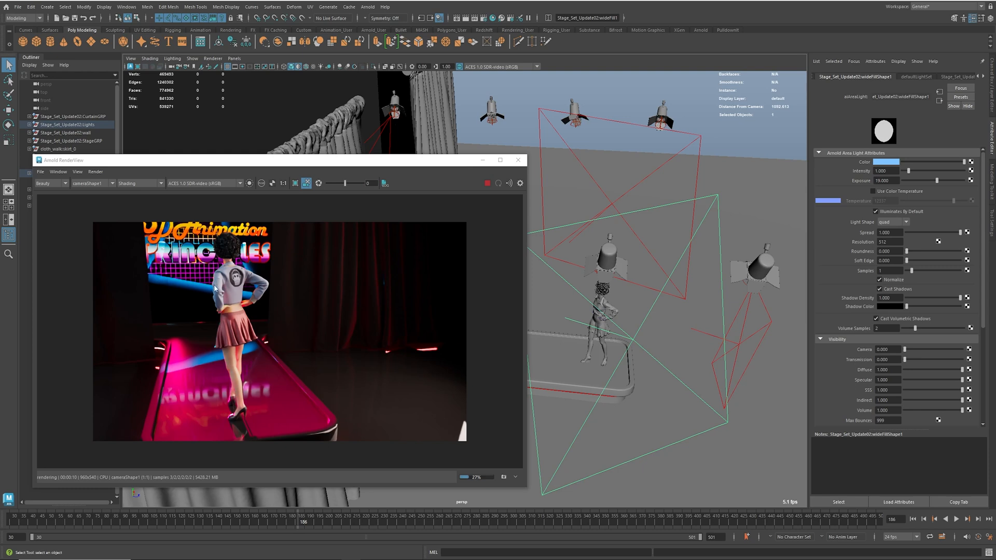
left_click_drag(645, 270, 480, 283, "alt")
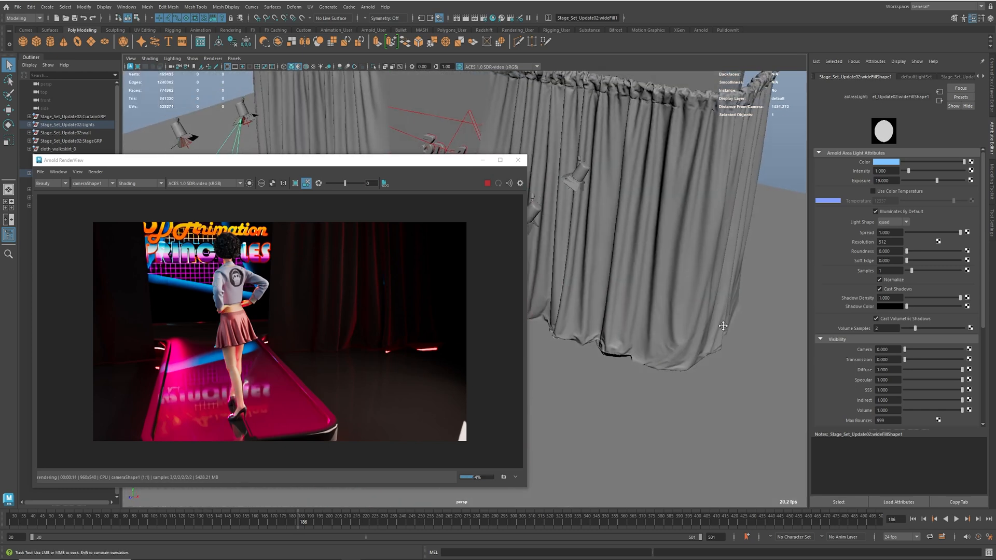
middle_click_drag(485, 293, 700, 330, "alt")
left_click(700, 321)
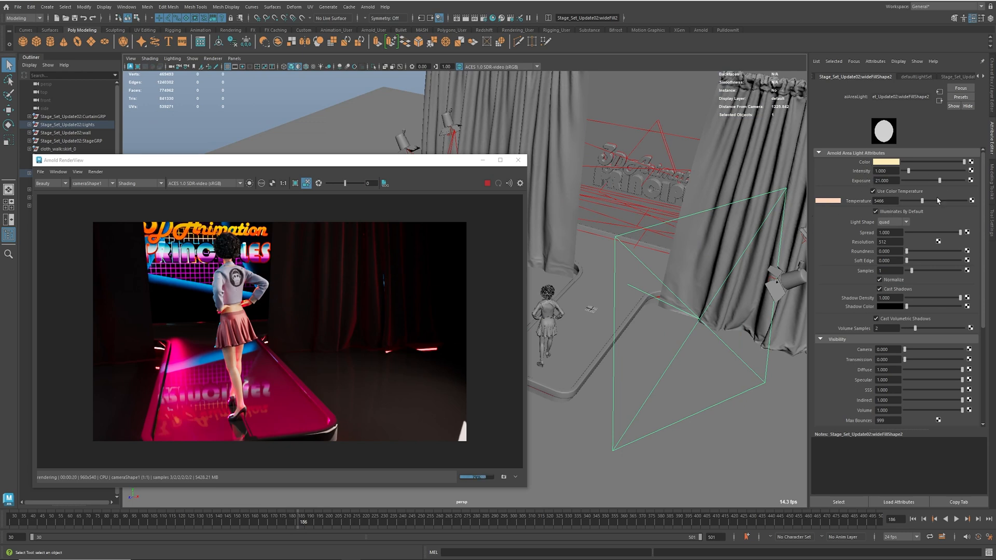
left_click_drag(922, 202, 922, 204)
Orbit the Arnold render to check the lighting on the character's front, and move the RenderView window off the stage
left_click_drag(248, 340, 308, 333, "alt")
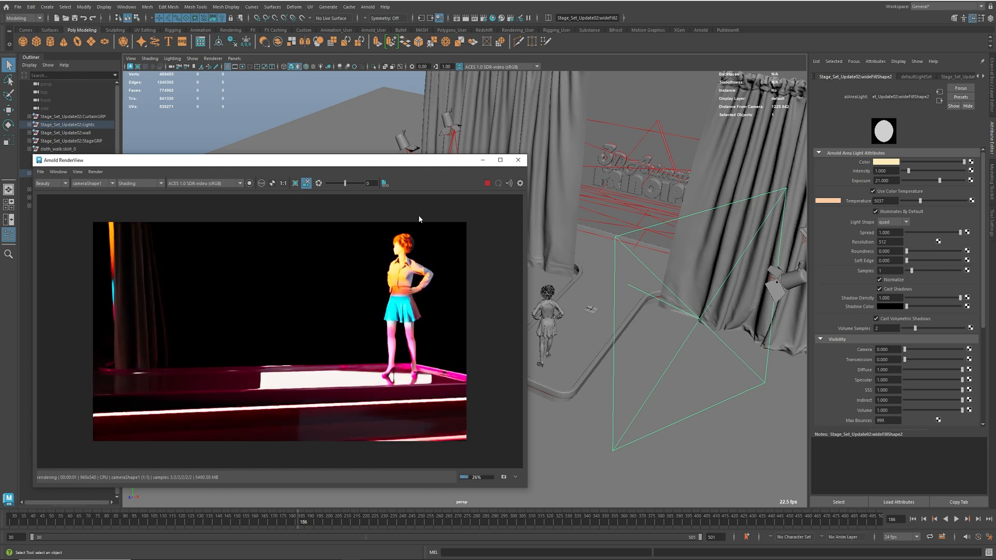
left_click_drag(406, 336, 210, 280, "alt")
left_click_drag(424, 162, 268, 162)
Select the kicker1 area light near the stage sign, try exposures of 18 and 24, and set it to 20
left_click_drag(678, 219, 607, 212, "alt")
middle_click_drag(415, 223, 522, 240, "alt")
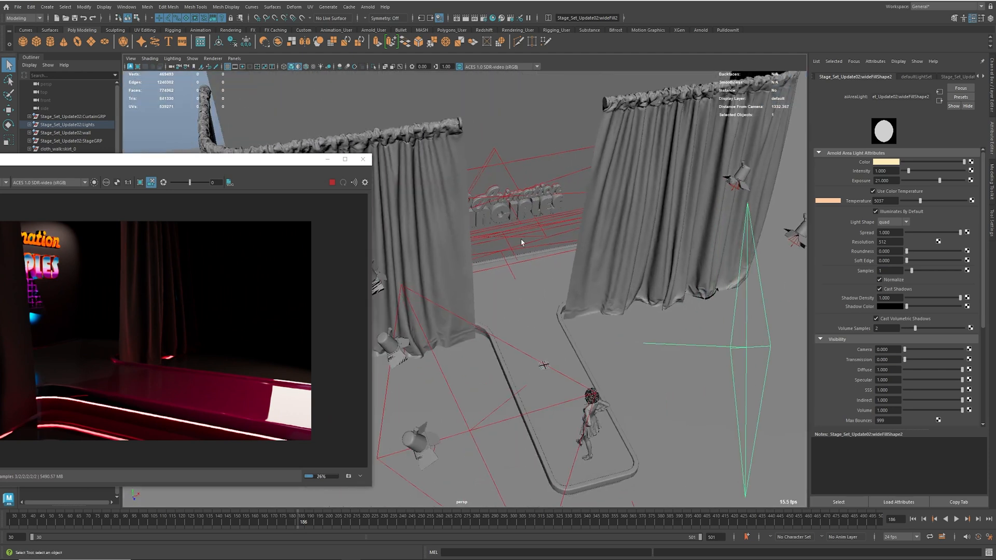
right_click_drag(522, 240, 569, 240, "alt")
left_click(606, 117)
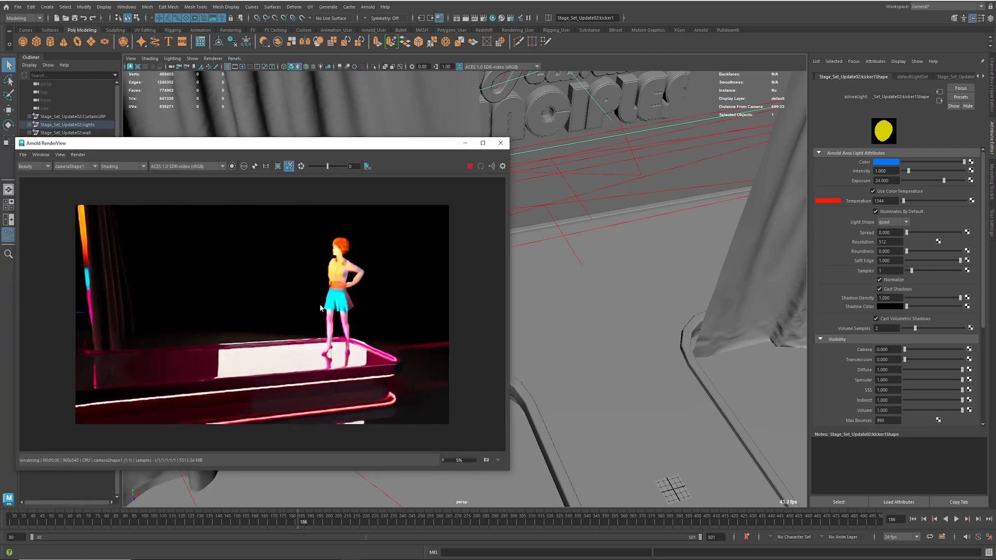
left_click_drag(894, 180, 833, 179)
type("18")
key("Return")
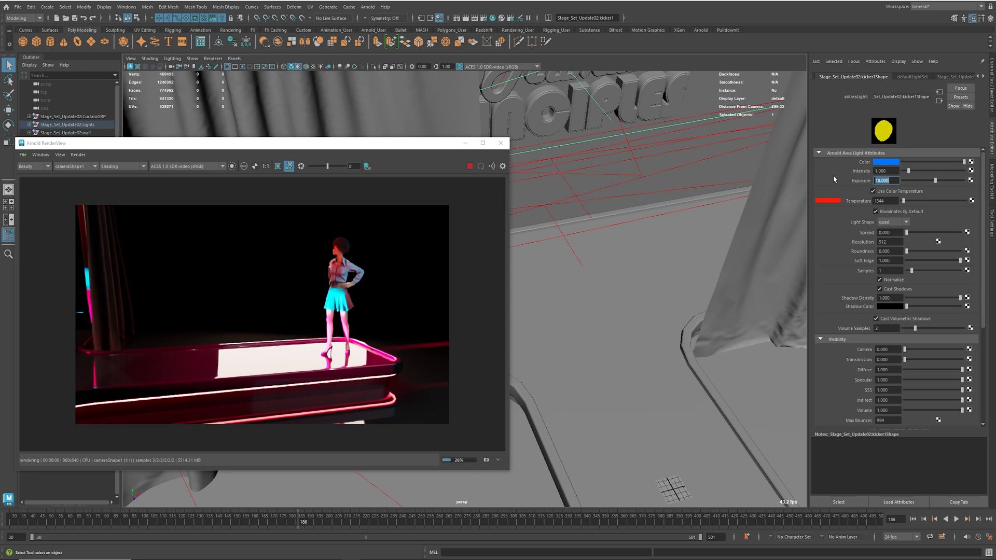
type("24")
key("Return")
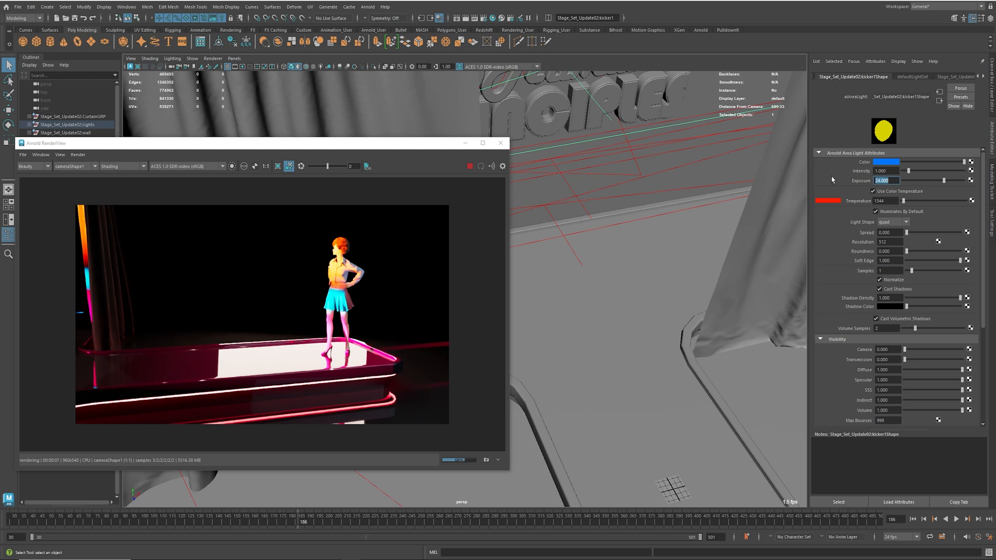
key("Return")
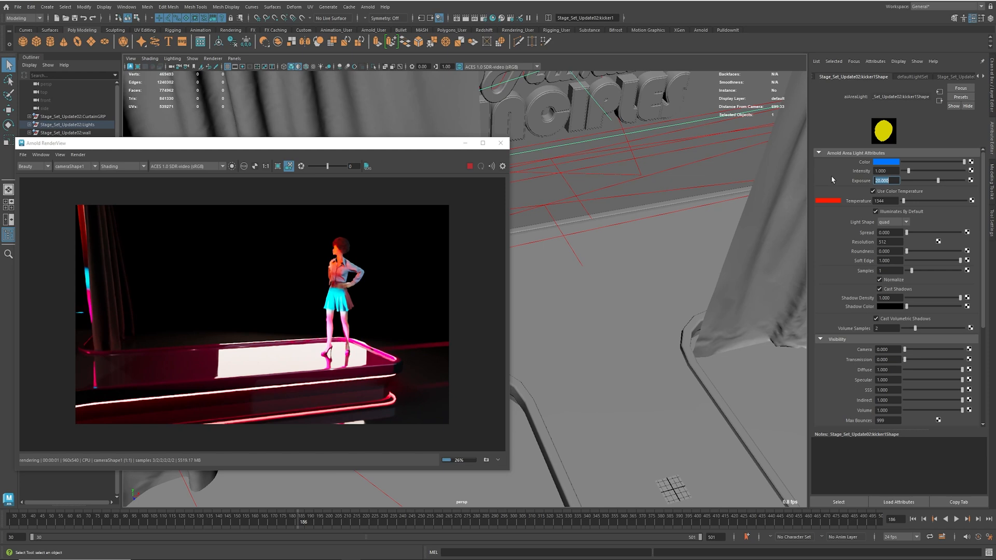
Select the kicker2 area light below the stage sign and set its exposure to 20
left_click(582, 191)
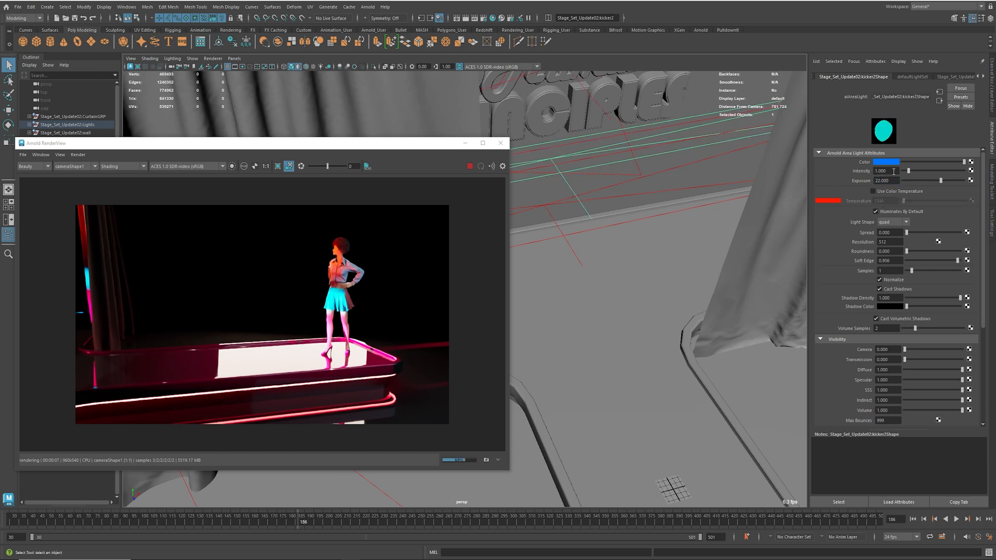
left_click(882, 181)
type("20")
key("Return")
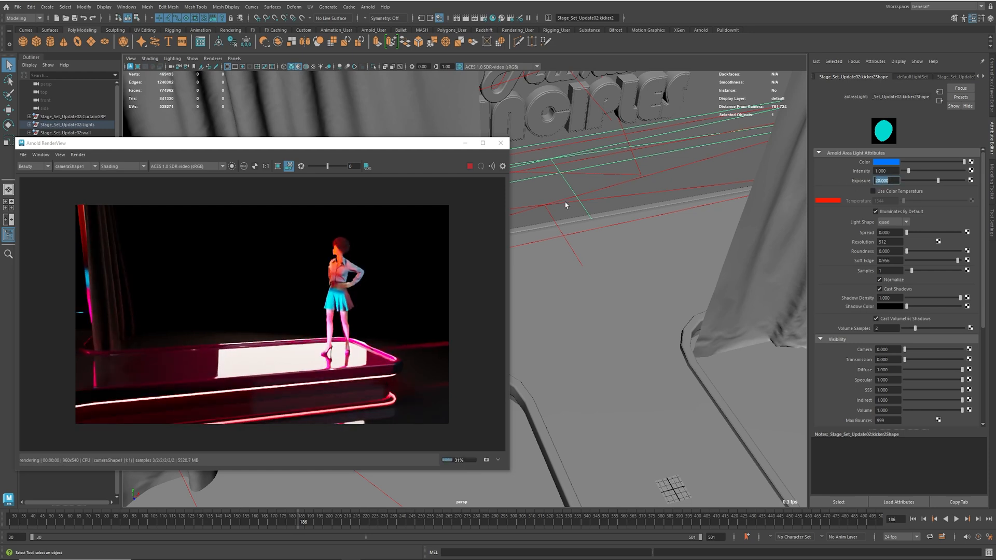
Select the red kicker0 area light and set its exposure to 20
left_click(562, 232)
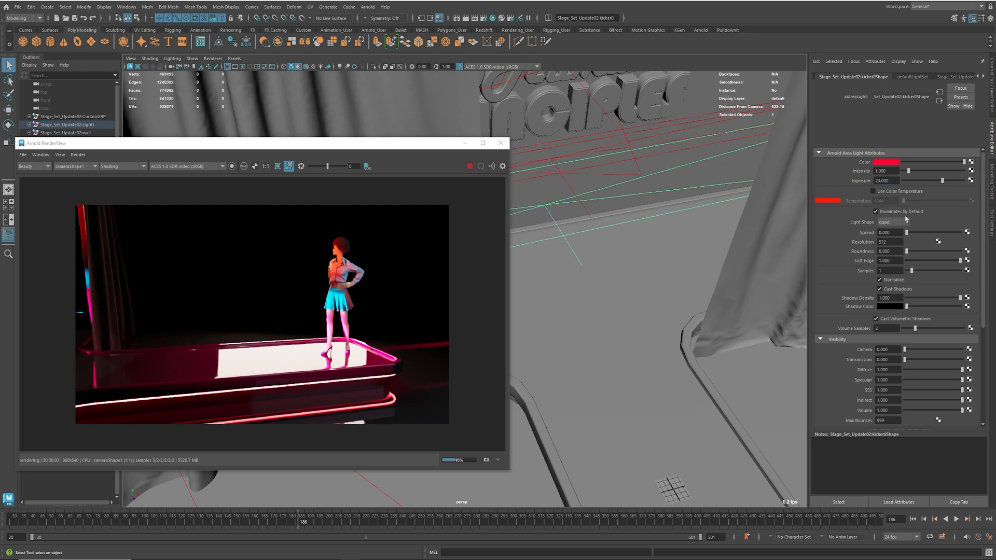
left_click(867, 180)
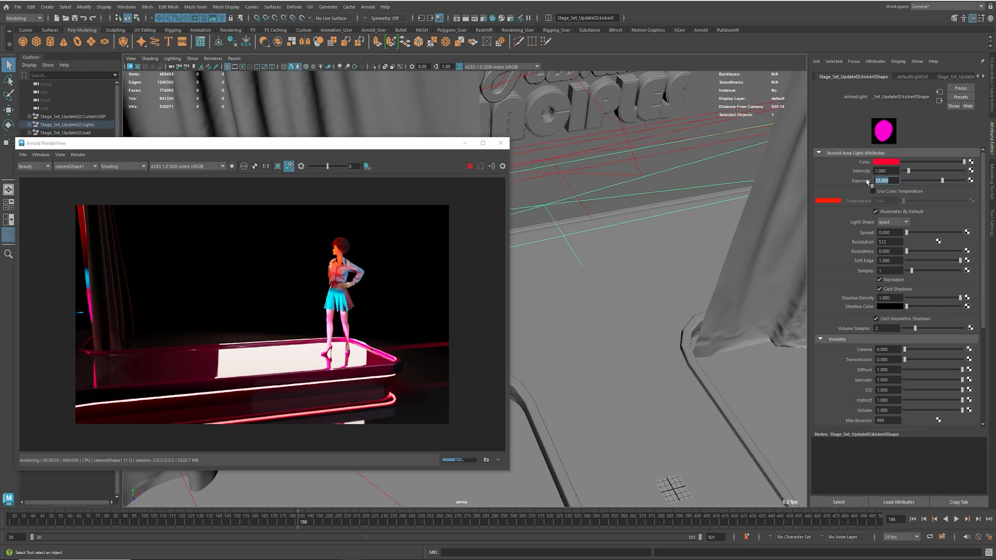
type("20")
key("Return")
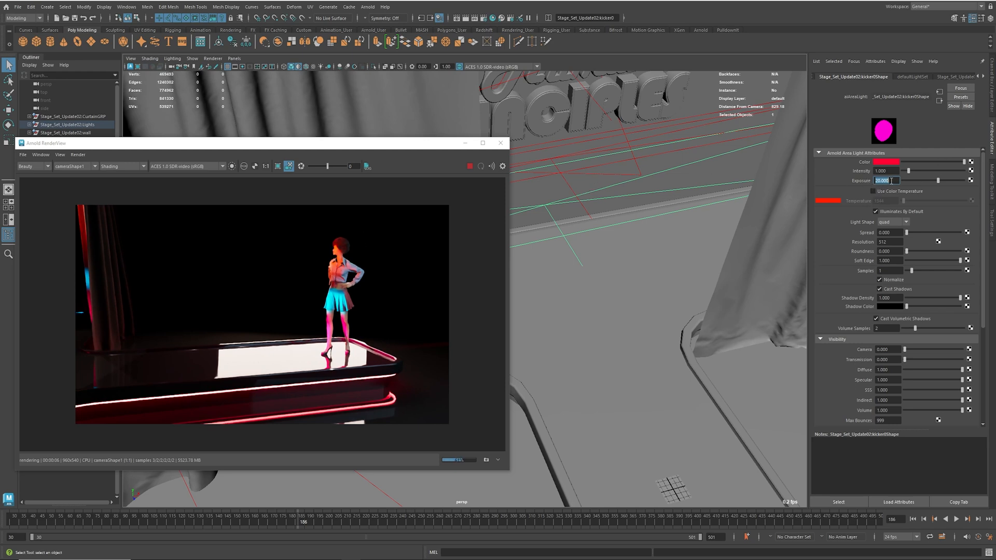
key("Return")
Reselect the kicker2 area light, try exposures of 19, 18 and 17, and settle on 18
left_click(574, 190)
left_click_drag(890, 180, 834, 170)
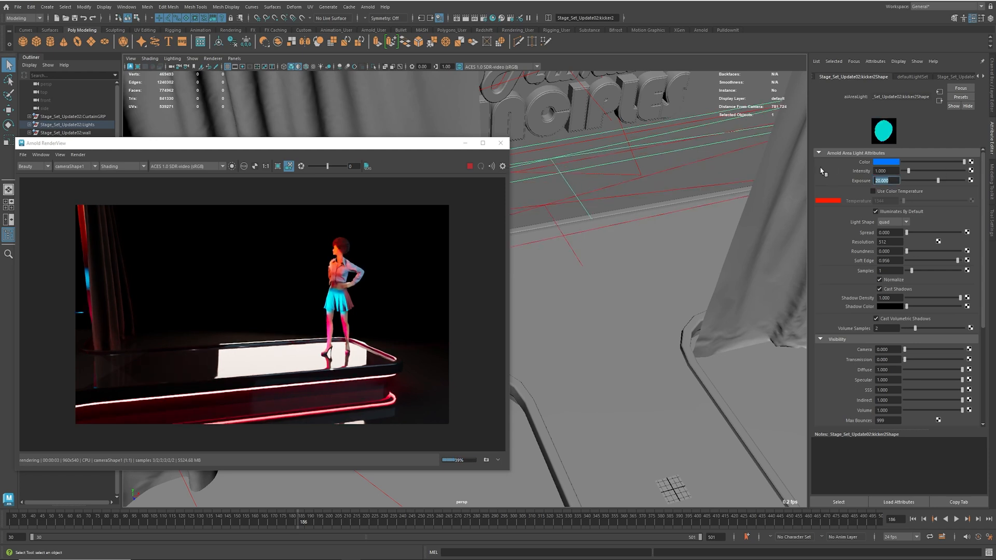
type("19")
key("Return")
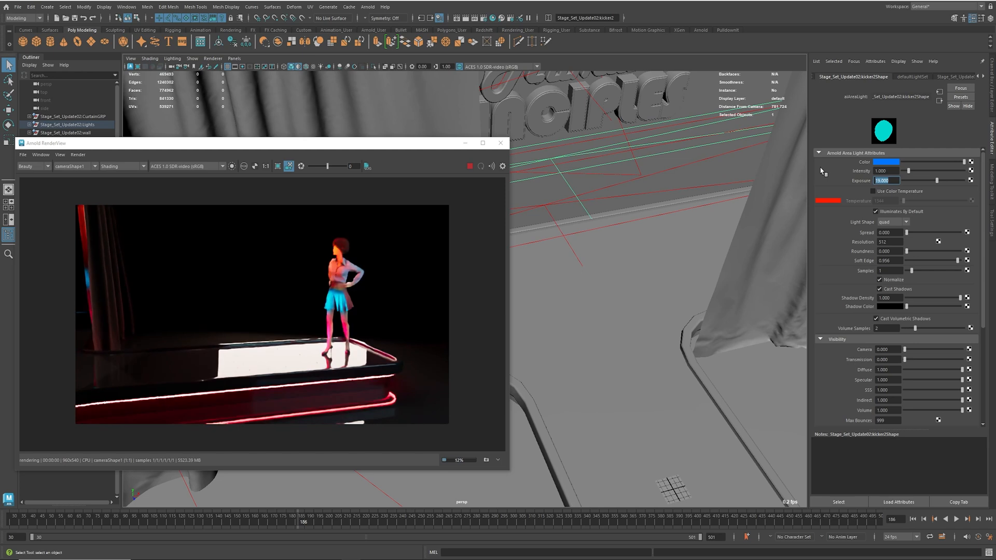
type("18")
key("Return")
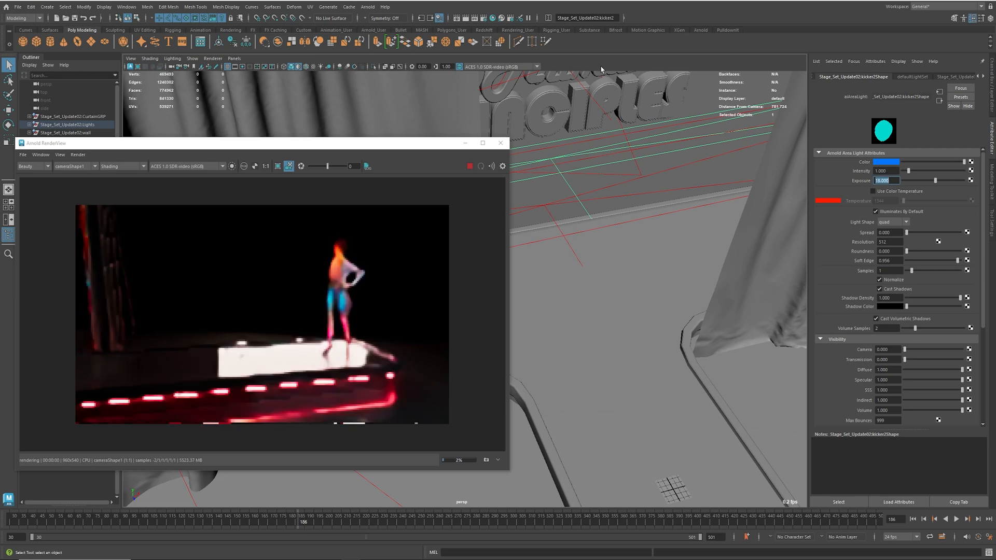
key("Return")
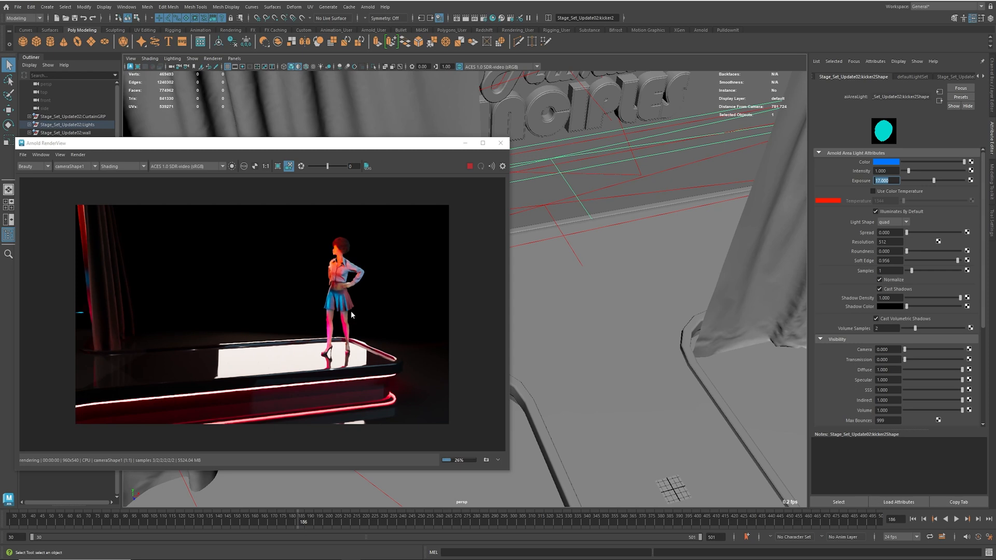
type("18")
key("Return")
Reselect the kicker1 area light, compare exposures of 19 and 21, and settle on 20
left_click(605, 116)
left_click_drag(893, 180, 869, 178)
type("19")
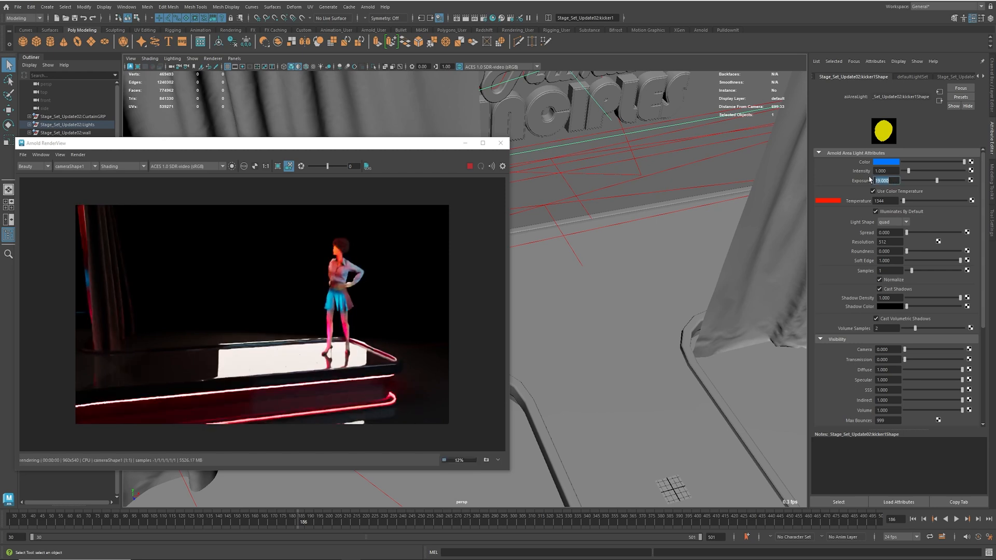
key("Return")
key("Return")
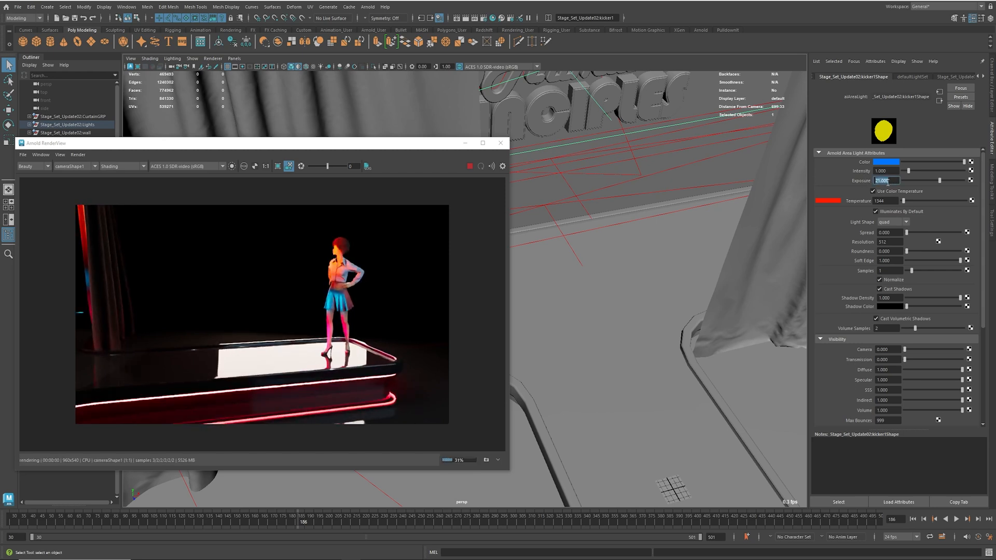
key("Return")
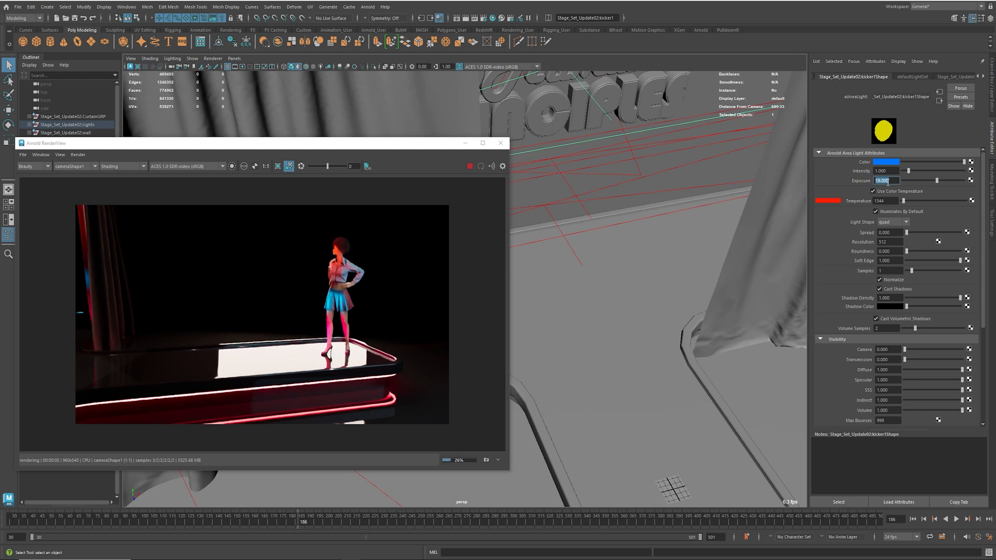
type("20")
key("Return")
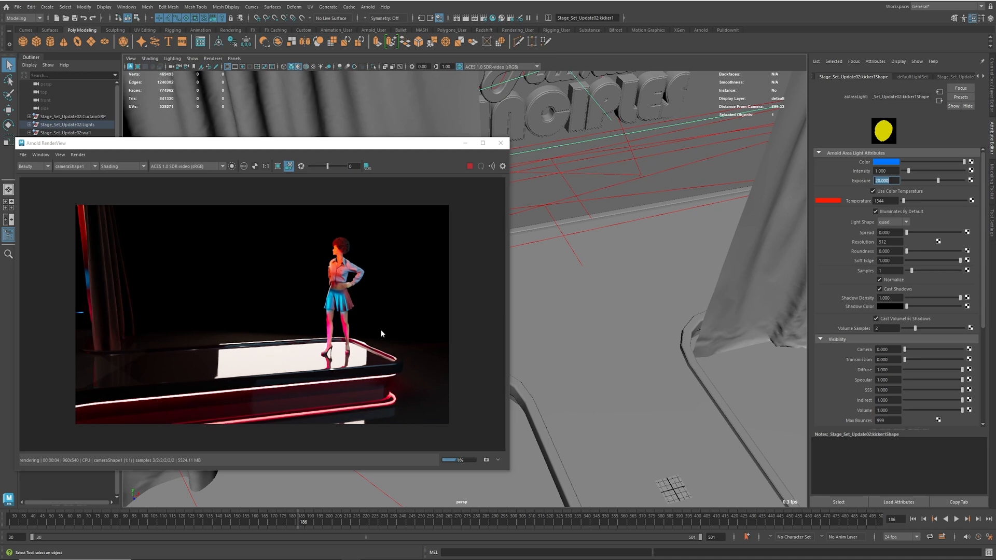
Orbit the Arnold render to check the character from behind, and close the RenderView window
left_click_drag(374, 332, 298, 332, "alt")
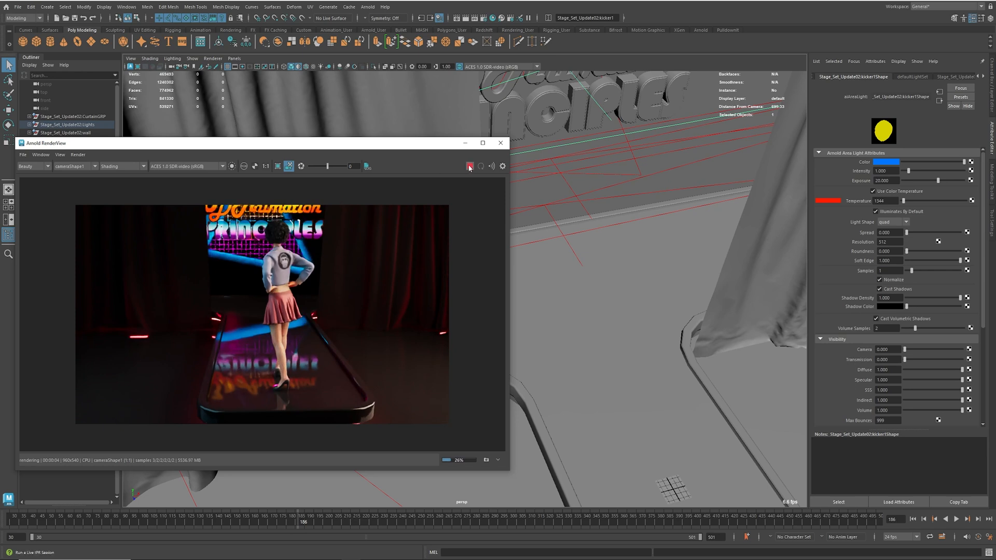
left_click(500, 142)
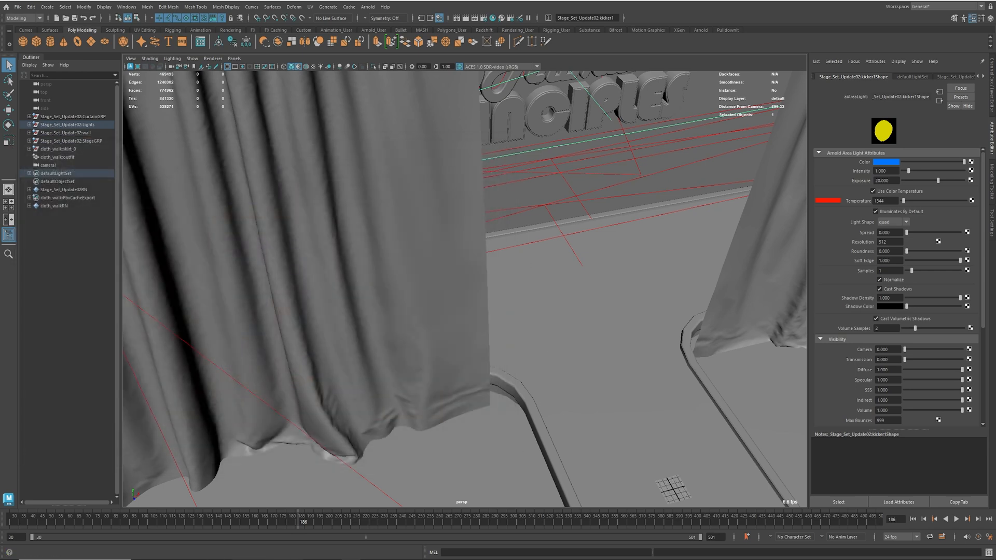
Play the character's walk animation from the start of the timeline with the whole stage in view
left_click_drag(15, 524, 25, 522)
left_click_drag(671, 487, 455, 345, "alt")
key("alt+v")
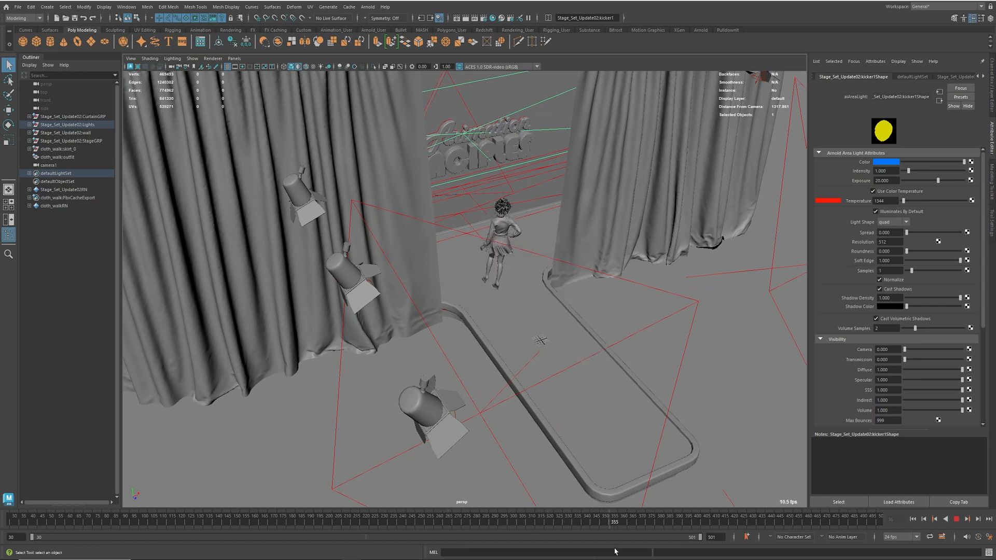
key("alt+v")
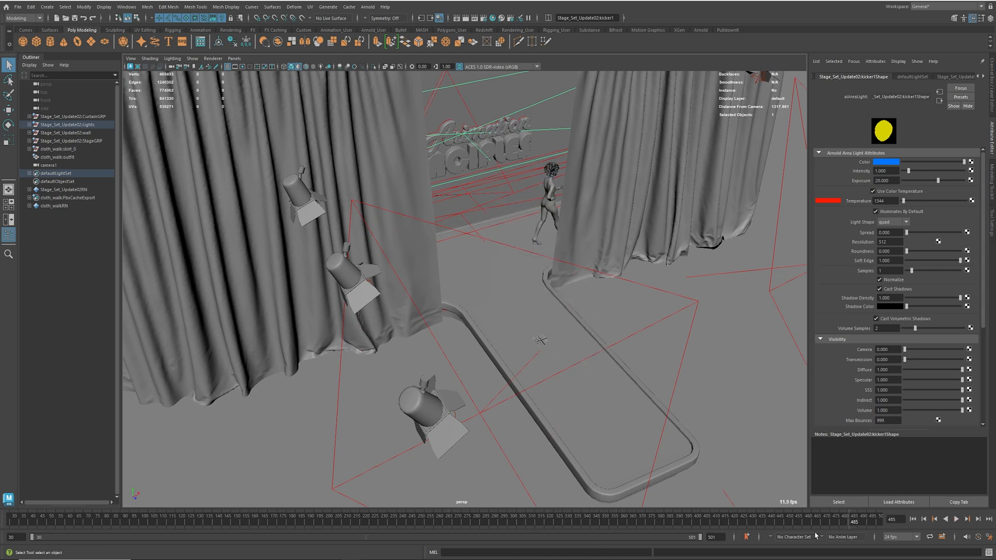
Scrub back to frame 399 of the walk and set the playback range's end to frame 399
left_click_drag(642, 345, 613, 332, "alt")
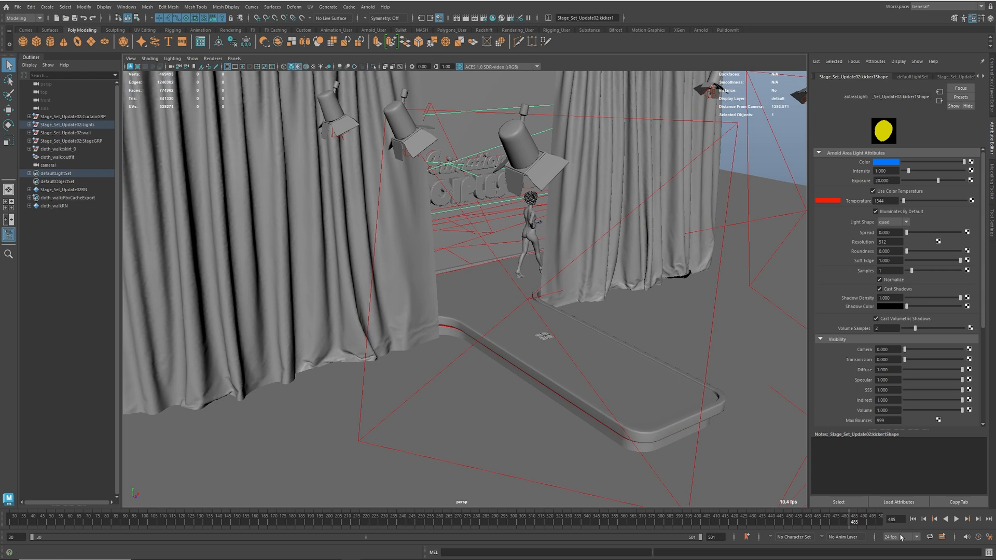
mouse_move(842, 515)
left_mouse_down()
mouse_move(658, 521)
mouse_move(702, 524)
mouse_move(690, 525)
left_mouse_up()
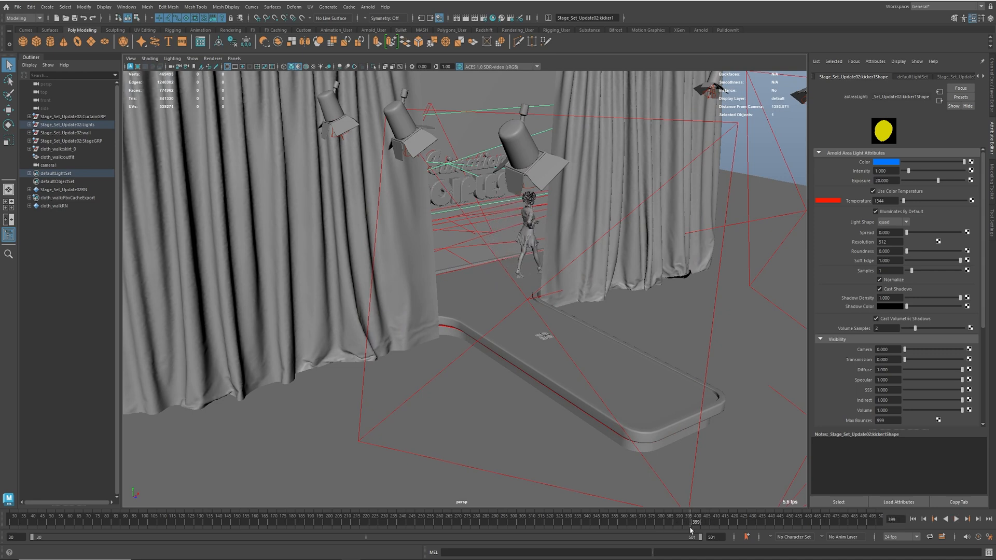
double_click(694, 537)
type("399")
key("Return")
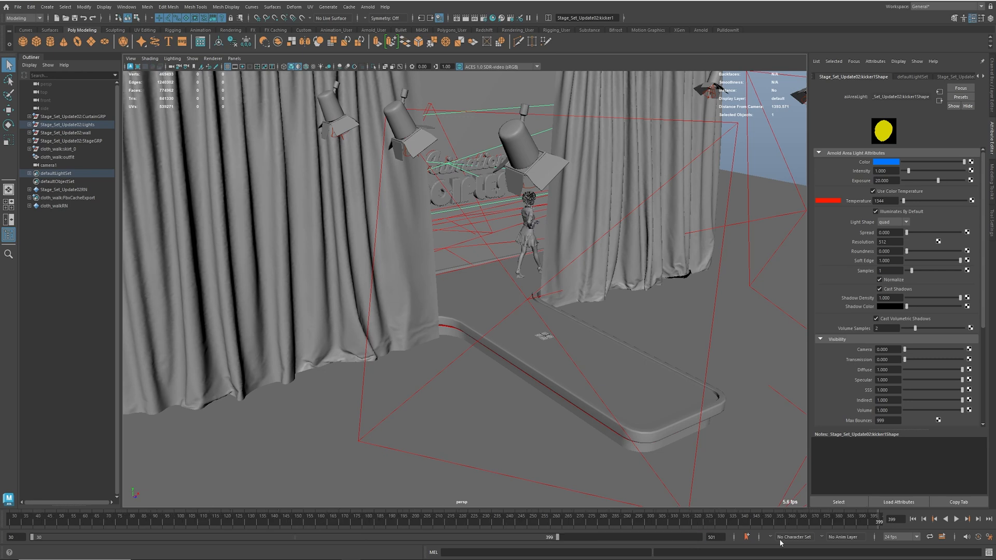
Scrub through the last frames of the walk and view the stage from the front
left_click_drag(757, 521, 887, 523)
left_click_drag(610, 375, 578, 385, "alt")
left_click_drag(793, 520, 908, 526)
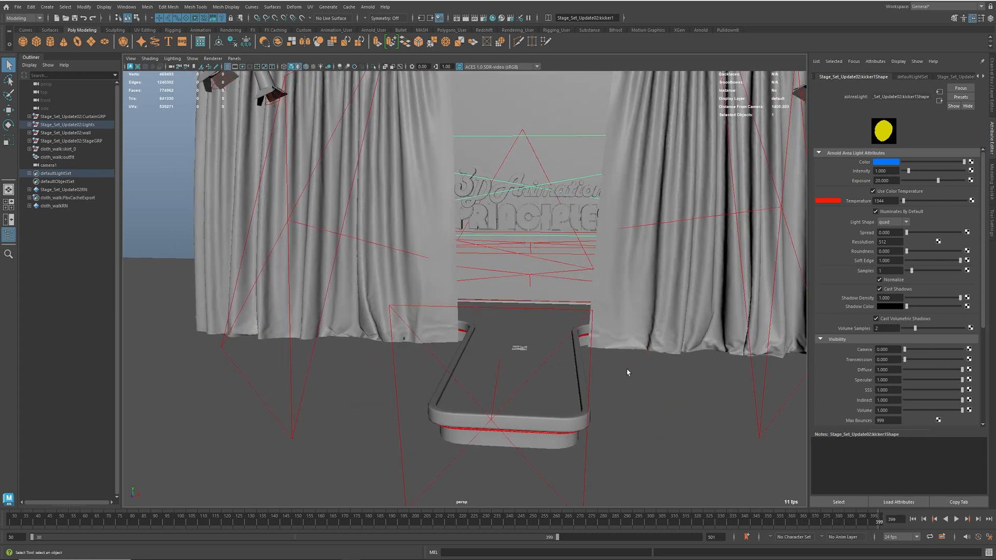
left_click_drag(652, 344, 550, 318, "alt")
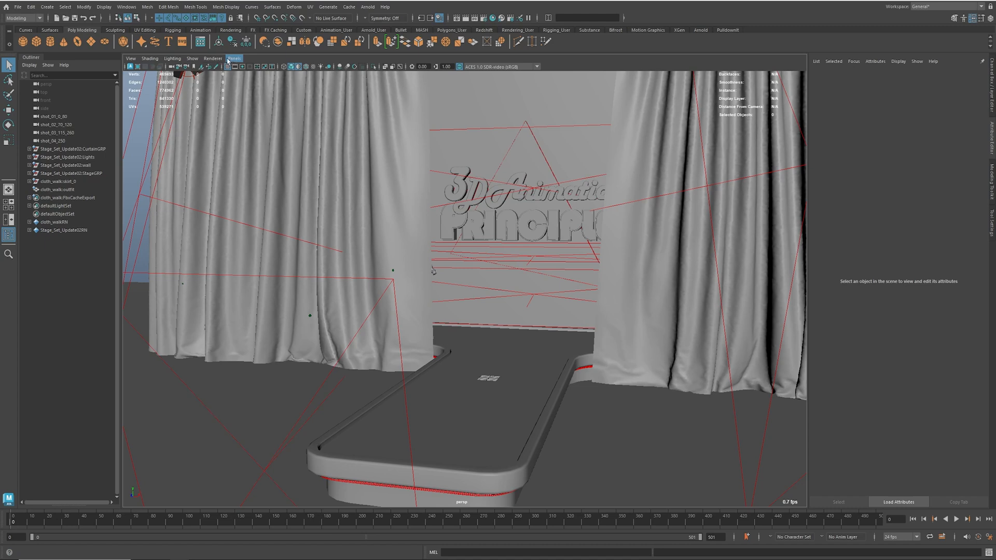
Create a new camera, look through it, bring the stage into view, and display the resolution gate
left_click(51, 8)
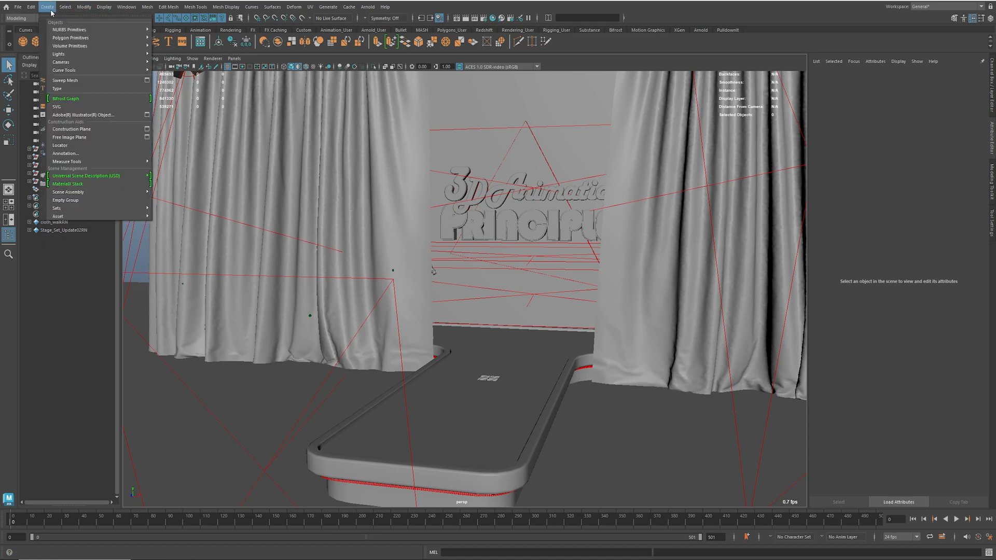
left_click(210, 64)
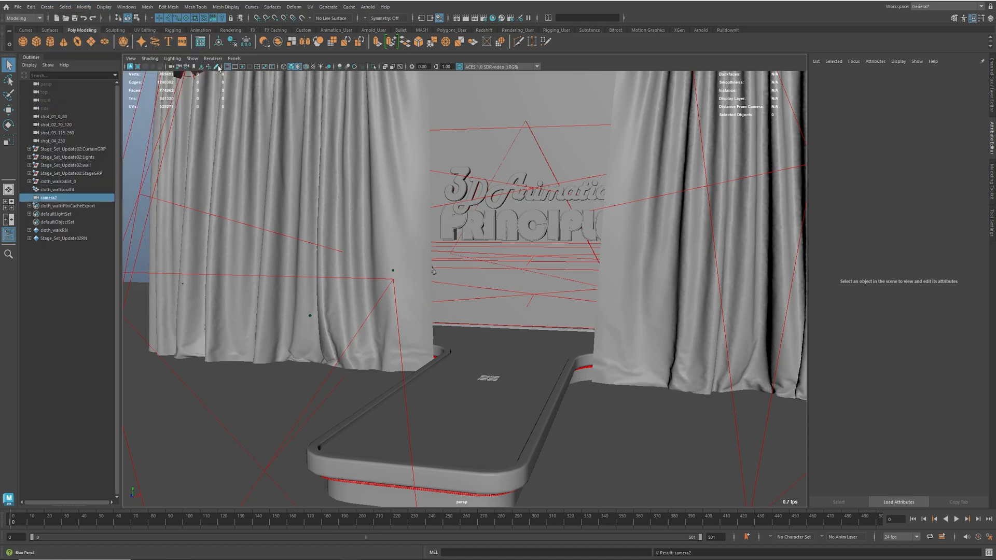
left_click(234, 59)
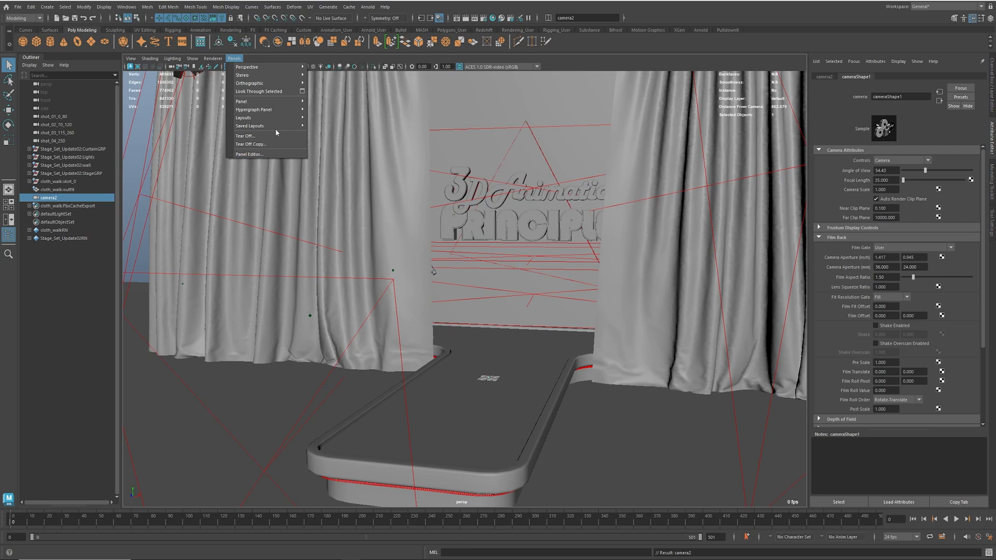
left_click(260, 91)
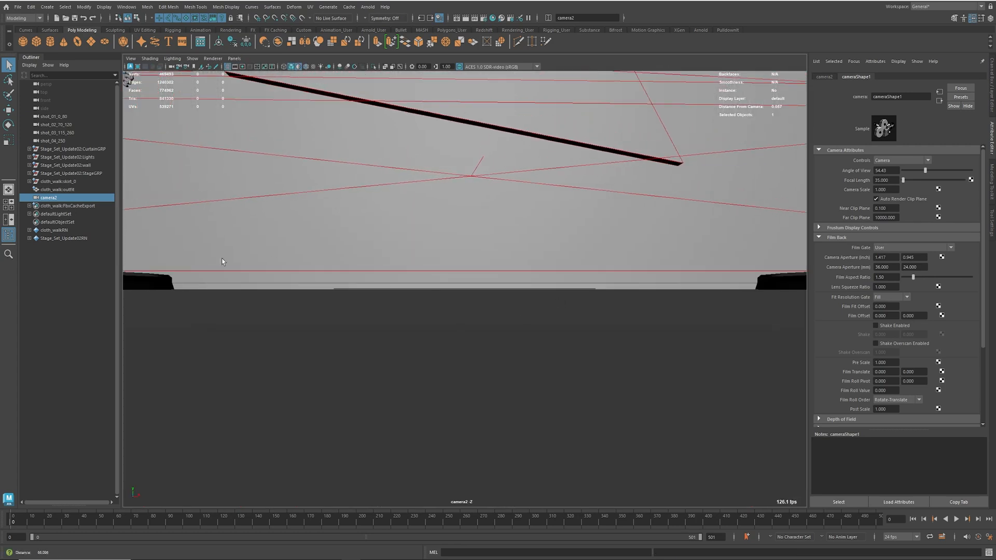
right_click_drag(547, 305, 351, 257, "alt")
left_click_drag(514, 267, 536, 305, "alt")
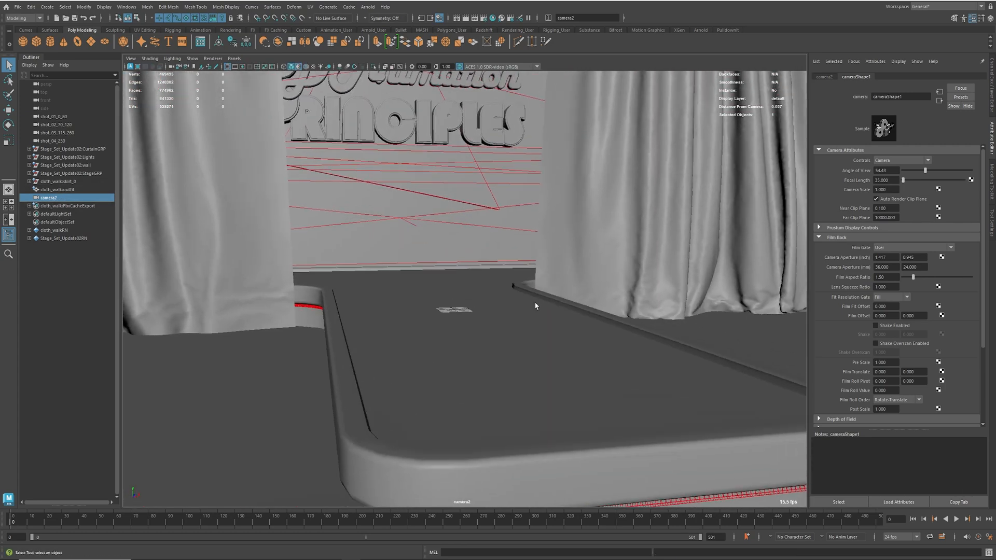
left_click(242, 66)
Frame the stage at an angle through camera2 and preview the character's walk from the start of the timeline
middle_click_drag(487, 256, 486, 309, "alt")
left_click_drag(486, 309, 429, 287, "alt")
middle_click_drag(238, 383, 245, 360, "alt")
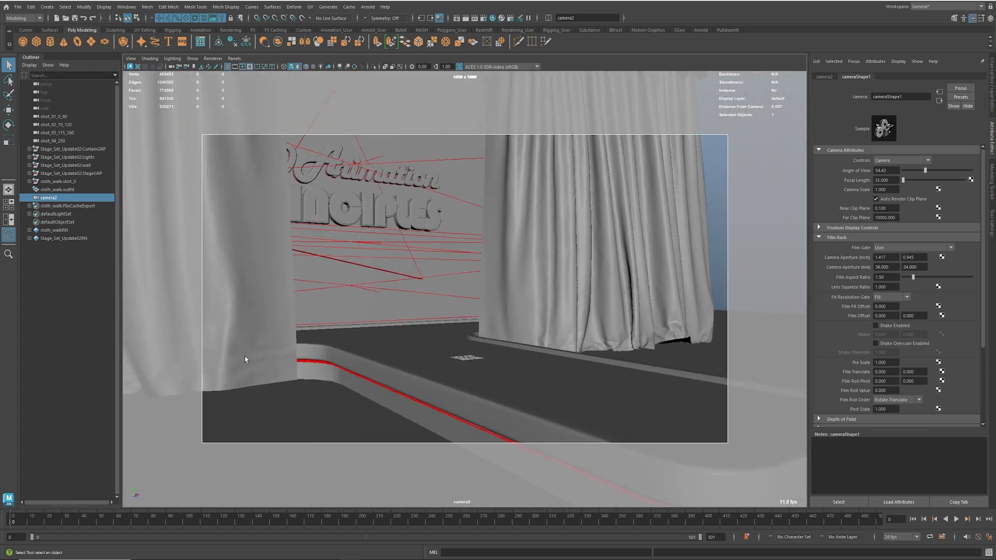
key("alt+v")
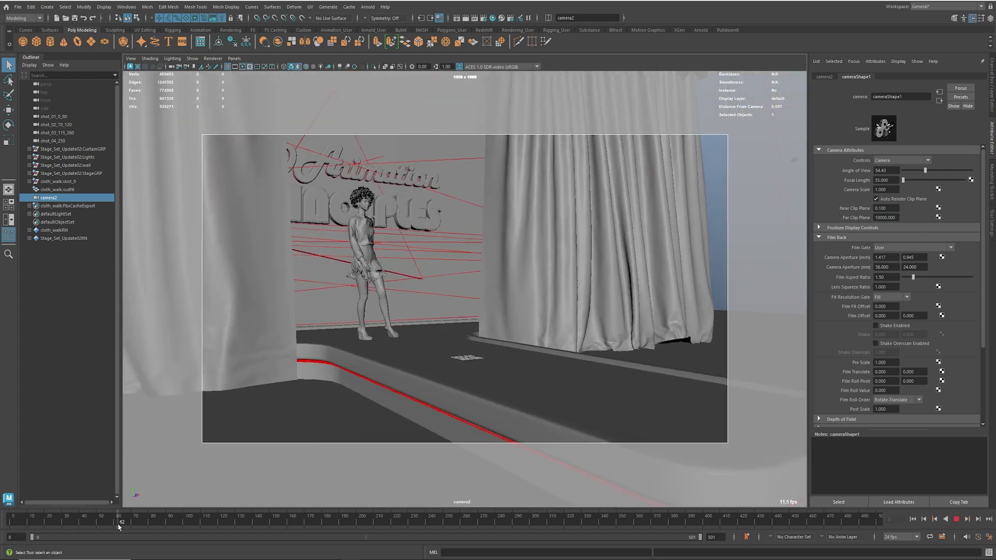
left_click_drag(164, 532, 5, 515)
Reframe camera2 on the 3D Animation Principles sign between the curtains and key the camera at frame 0
left_click_drag(534, 343, 464, 348, "alt")
right_click_drag(464, 348, 526, 367, "alt")
left_click_drag(526, 366, 510, 348, "alt")
middle_click_drag(511, 349, 522, 340, "alt")
left_click_drag(523, 341, 497, 362, "alt")
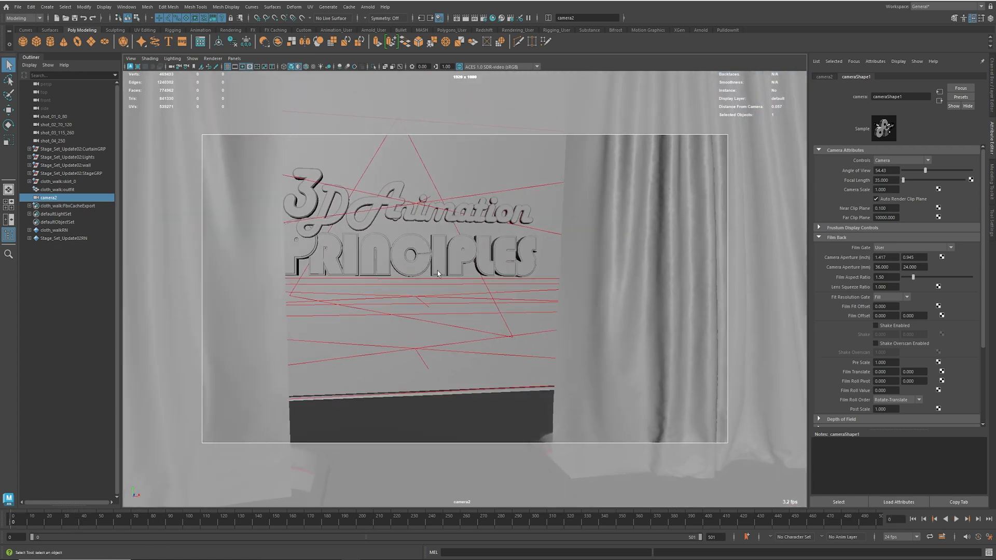
left_click(991, 77)
key("s")
mouse_move(10, 516)
left_mouse_down()
mouse_move(236, 520)
mouse_move(8, 521)
left_mouse_up()
Move camera2 closer to the sign and key the new framing at frame 0
right_click_drag(514, 227, 602, 249, "alt")
middle_click_drag(606, 266, 620, 285, "alt")
right_click_drag(586, 283, 601, 286, "alt")
middle_click_drag(602, 286, 610, 287, "alt")
key("s")
Preview the walk, reframe camera2 around the character at frame 80, and key the camera there
key("alt+v")
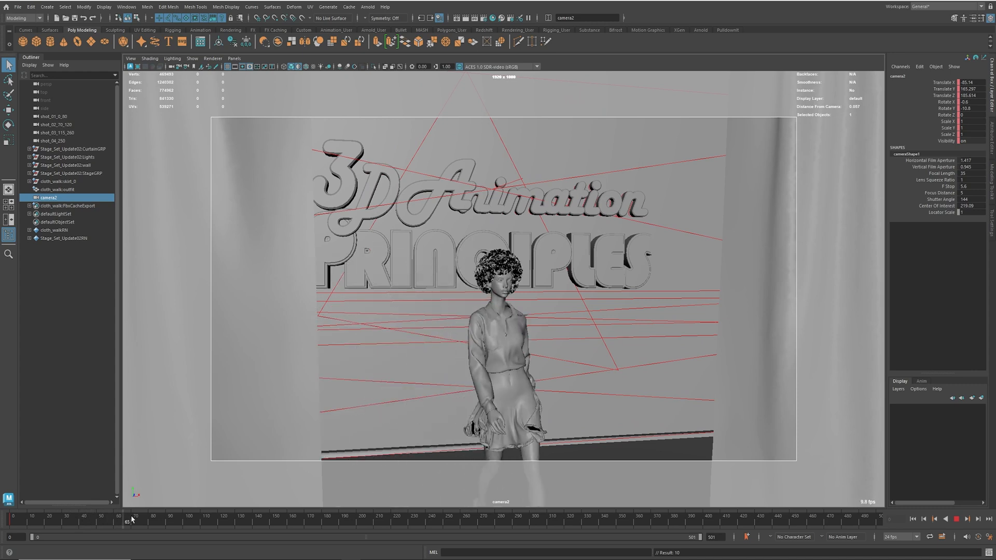
key("alt+v")
right_click_drag(618, 340, 579, 341, "alt")
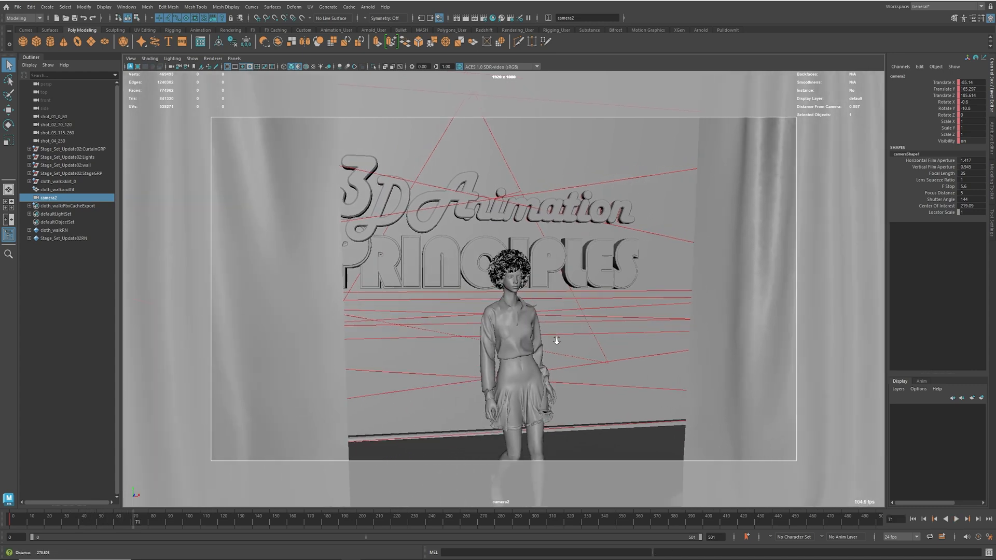
left_click(153, 522)
middle_click_drag(700, 335, 647, 295, "alt")
right_click_drag(680, 296, 666, 296, "alt")
middle_click_drag(680, 298, 652, 293, "alt")
right_click_drag(652, 294, 629, 294, "alt")
middle_click_drag(629, 294, 623, 289, "alt")
key("s")
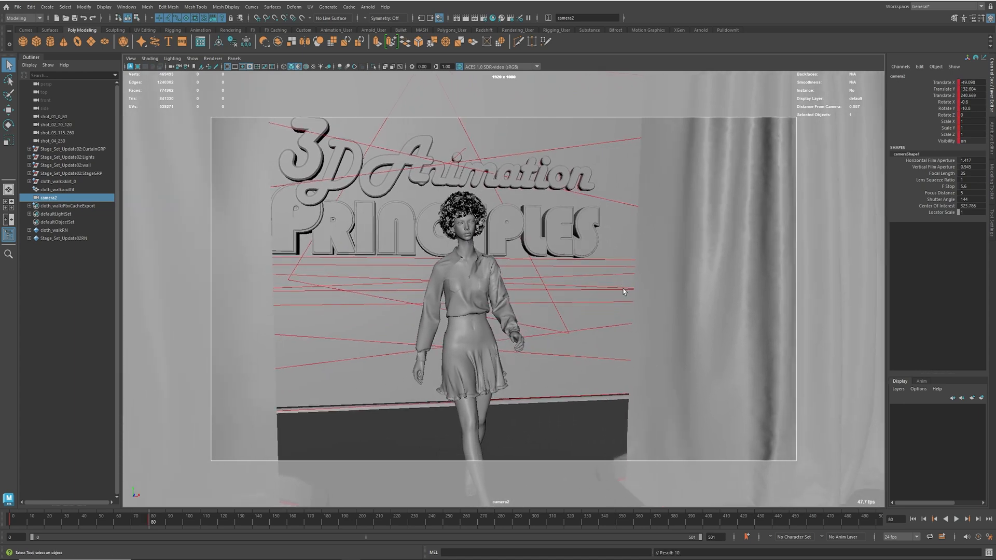
Play back the keyed camera move and open camera2's animation curves in the Graph Editor
key("alt+v")
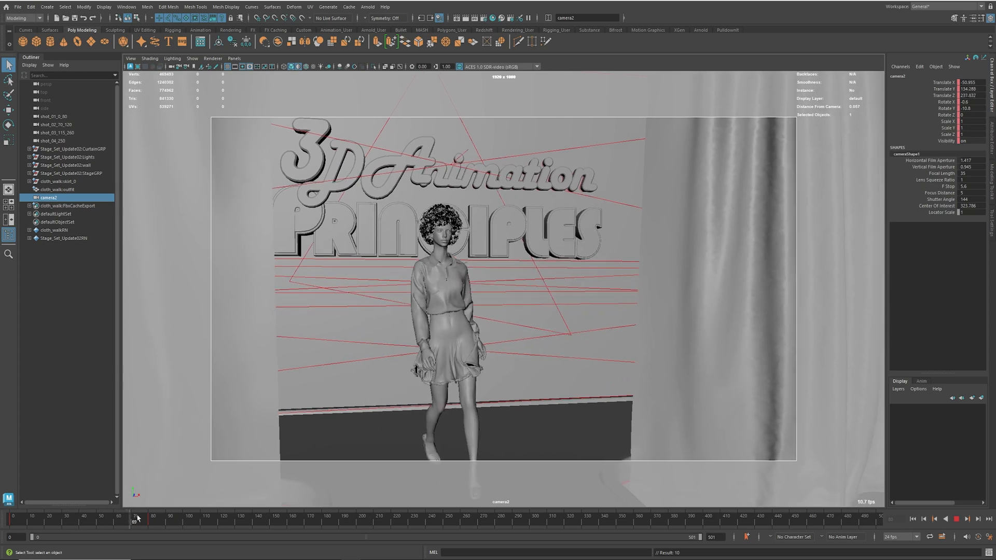
left_click(162, 520)
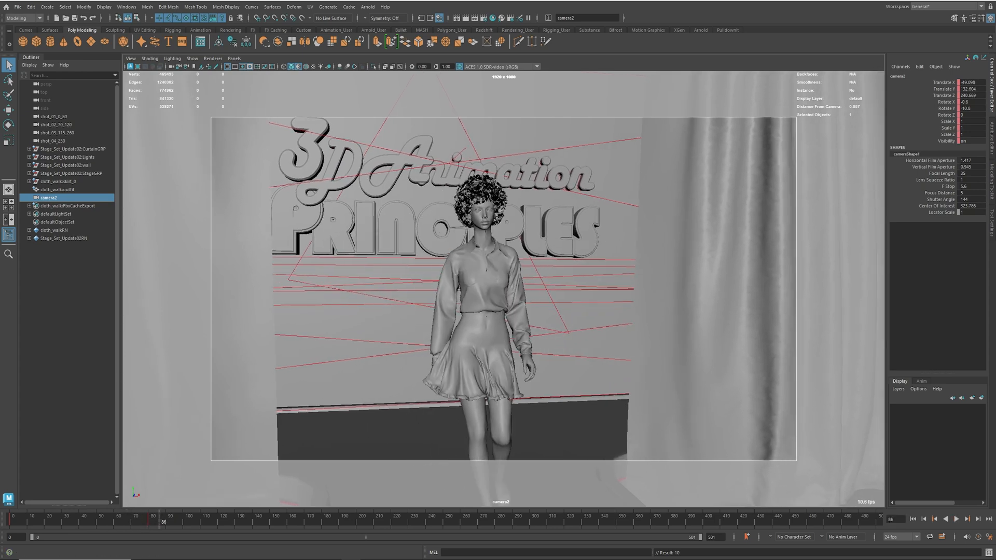
left_click(126, 6)
mouse_move(169, 62)
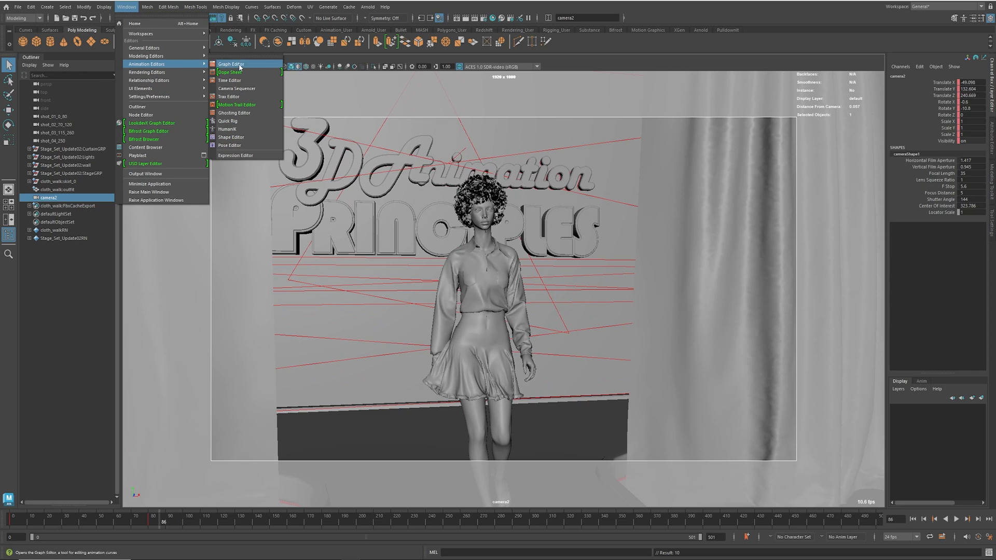
left_click(240, 66)
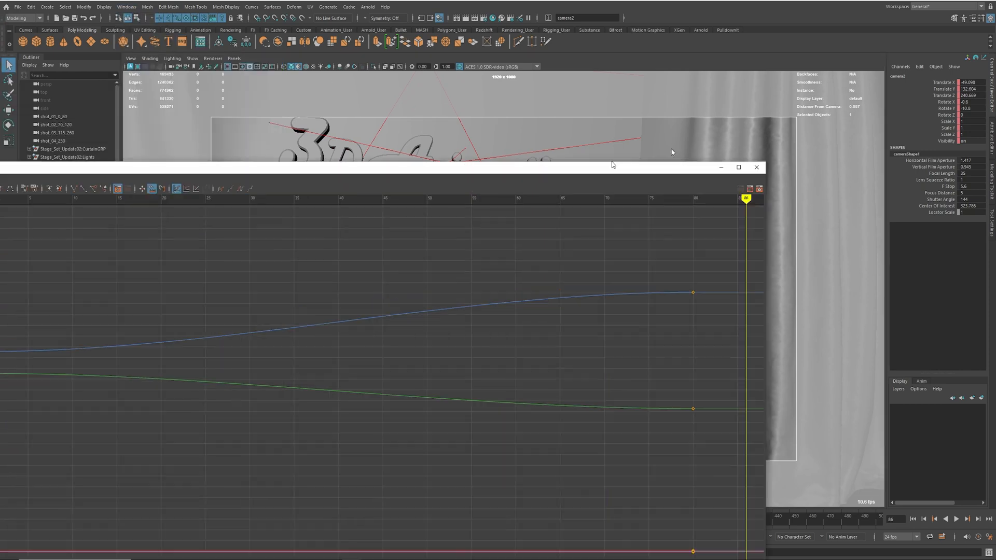
scroll(589, 227, "down", 5)
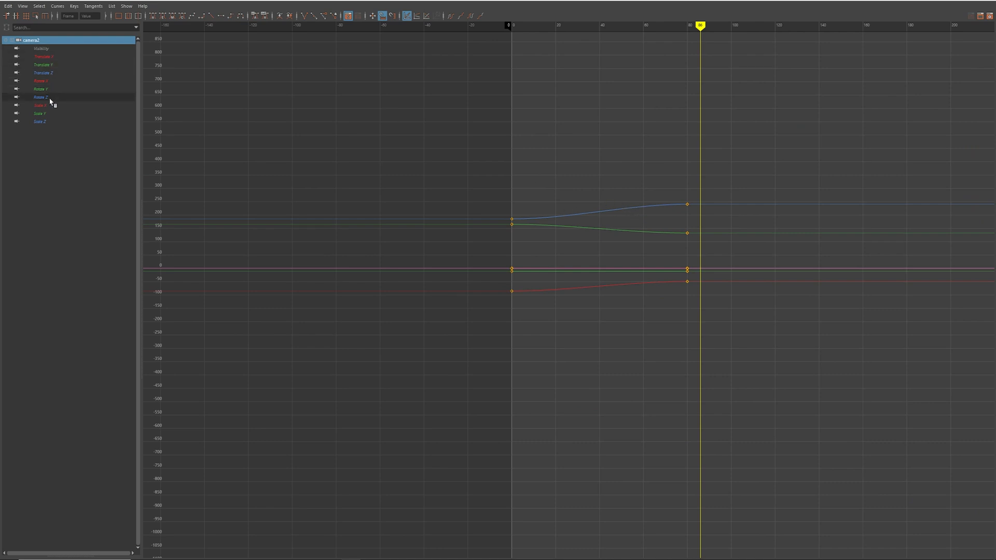
Inspect the Translate X curve, select the keys on all of camera2's curves, and set their tangents to linear
left_click(46, 56)
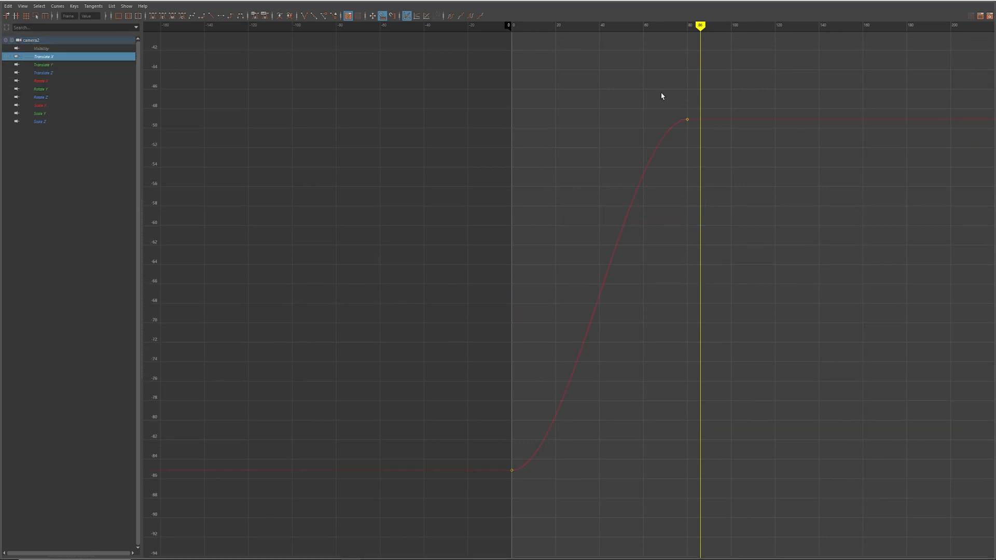
left_click_drag(527, 495, 528, 497)
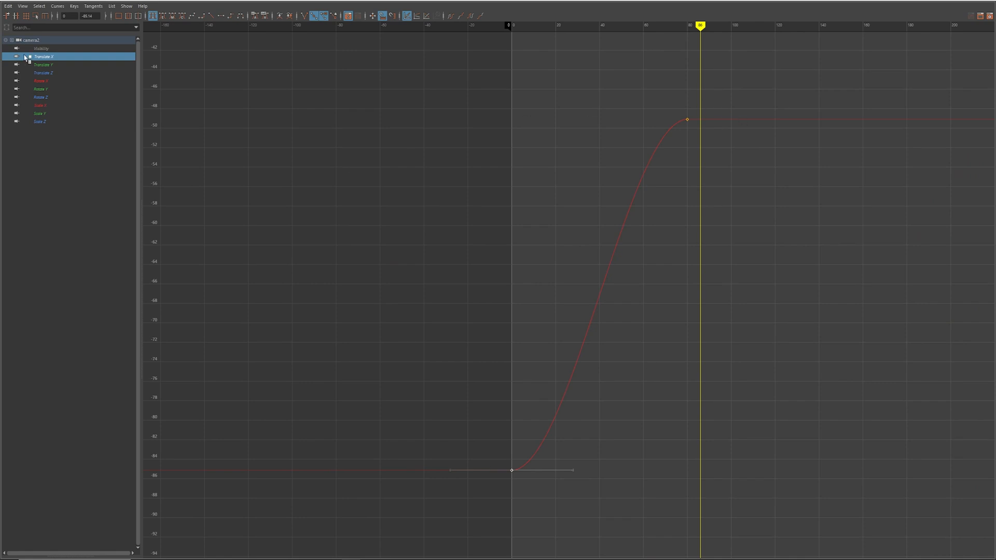
left_click(31, 40)
key("a")
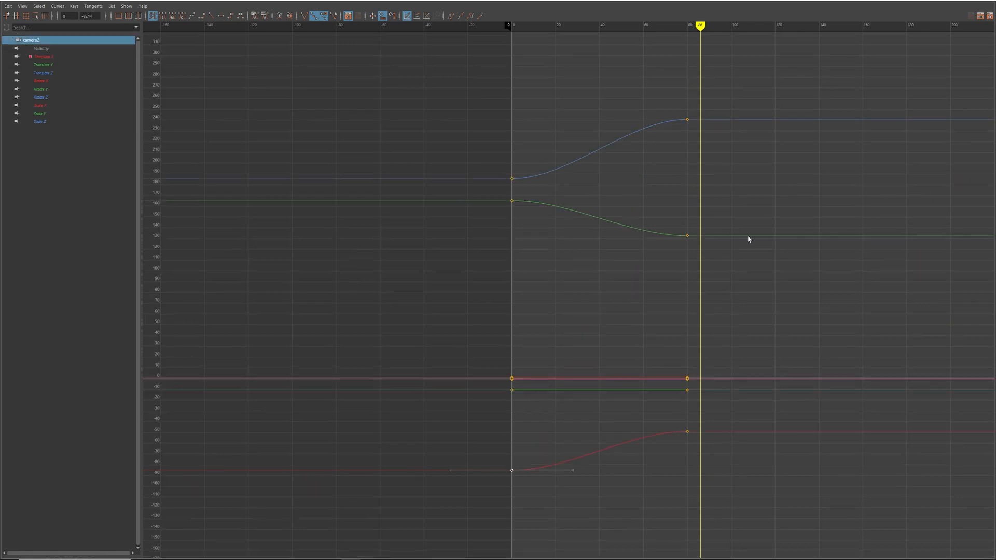
left_click_drag(467, 56, 698, 485)
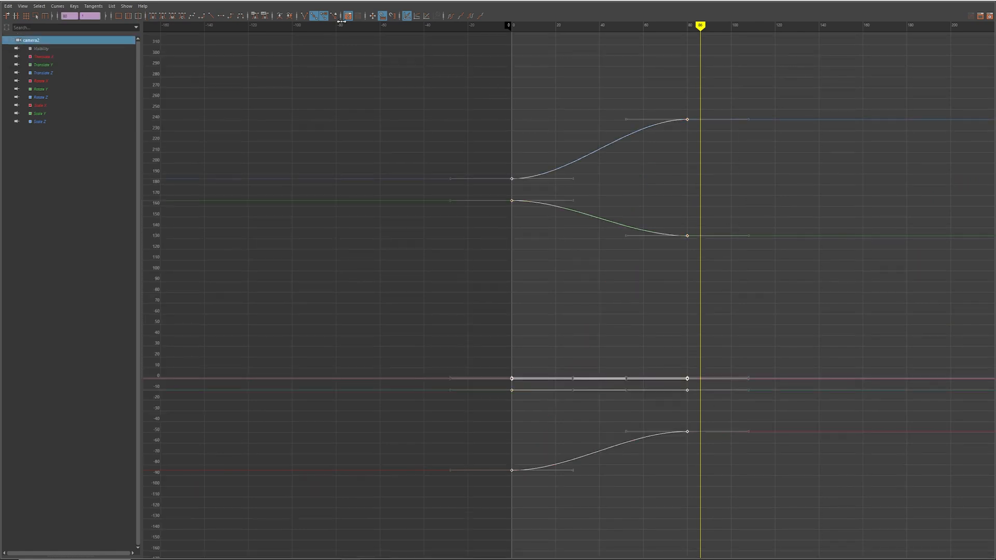
left_click(211, 17)
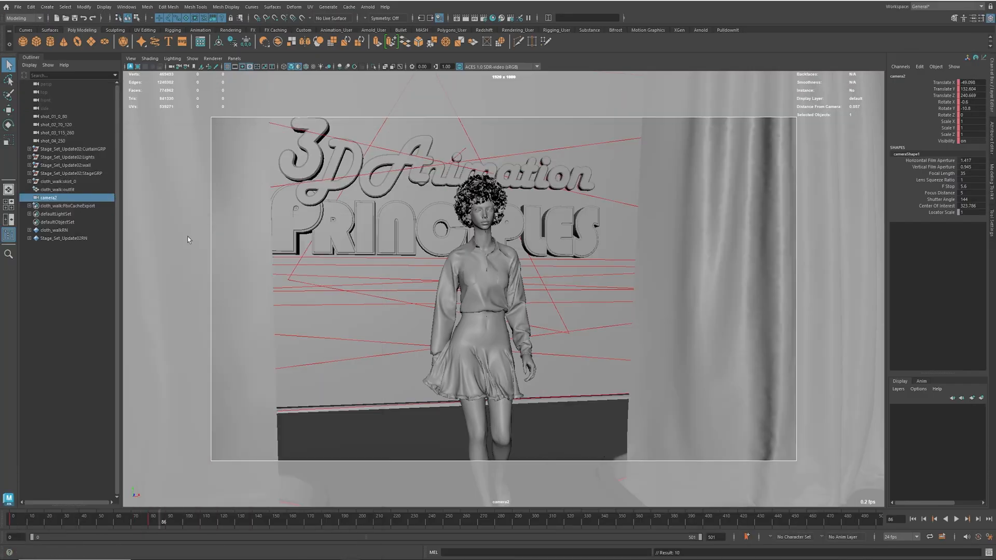
Play the camera move from the first frame, check it around frame 80, and delete camera2
left_click(913, 519)
left_click(956, 519)
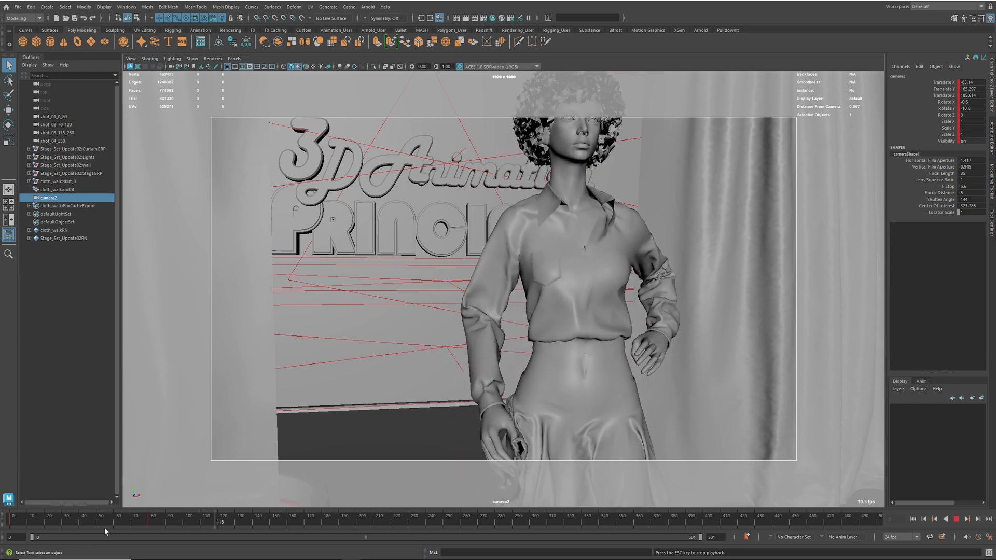
left_click(149, 520)
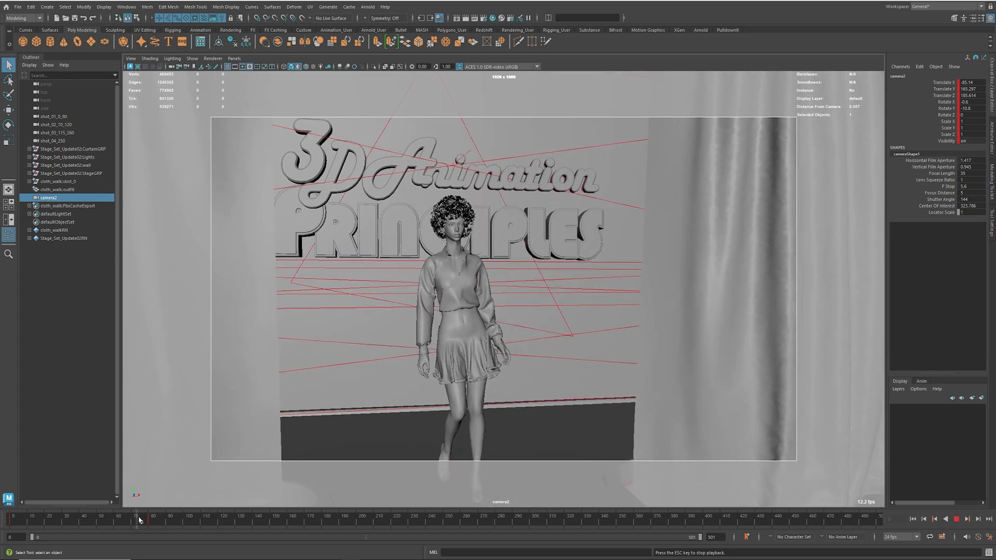
left_click(150, 521)
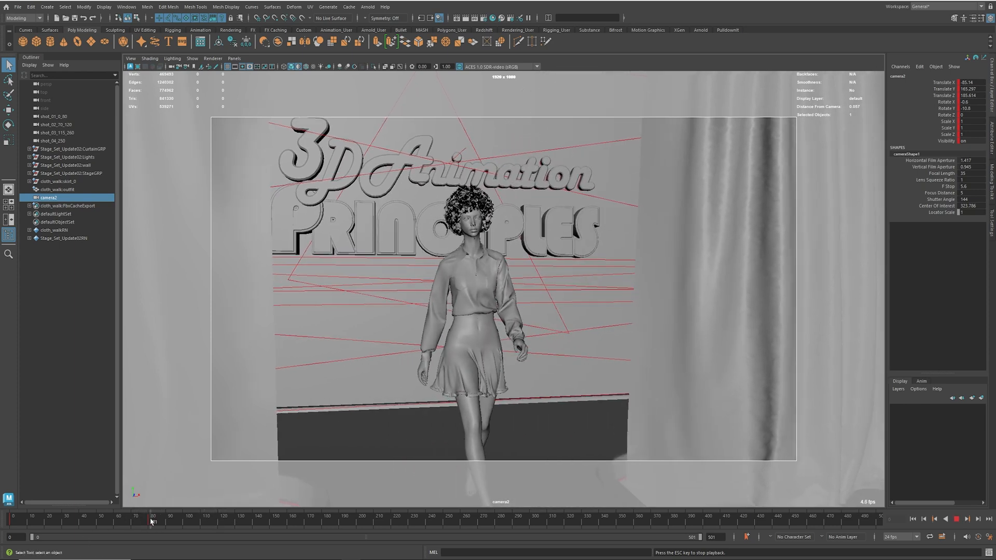
left_click(956, 518)
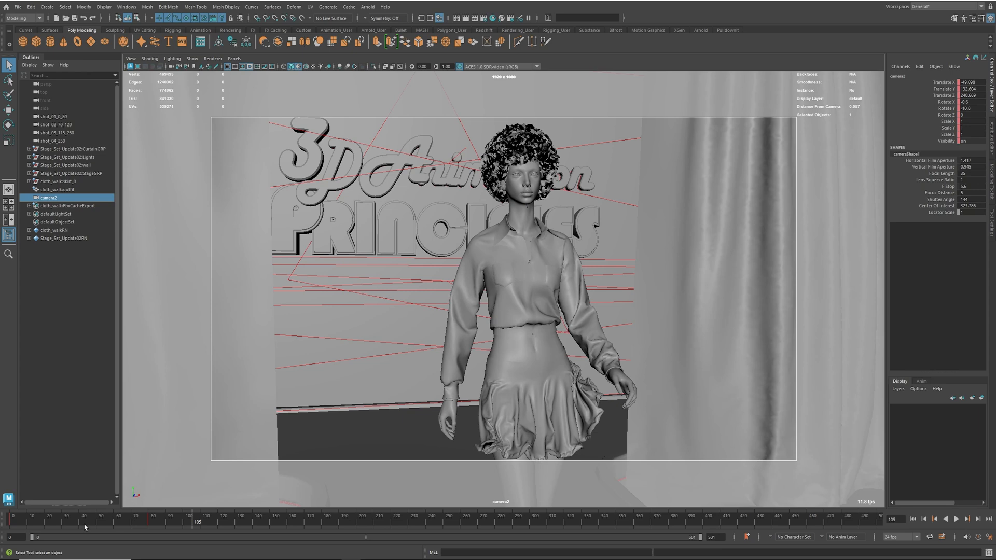
left_click(58, 199)
key("Delete")
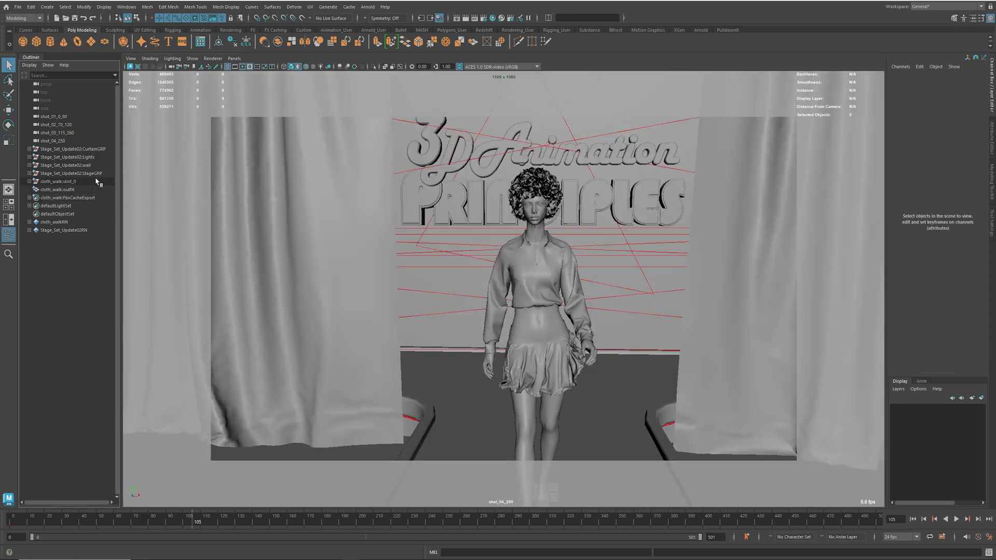
Look through the shot_01_0_80 camera and play its shot from near the start to about frame 75
left_click(52, 117)
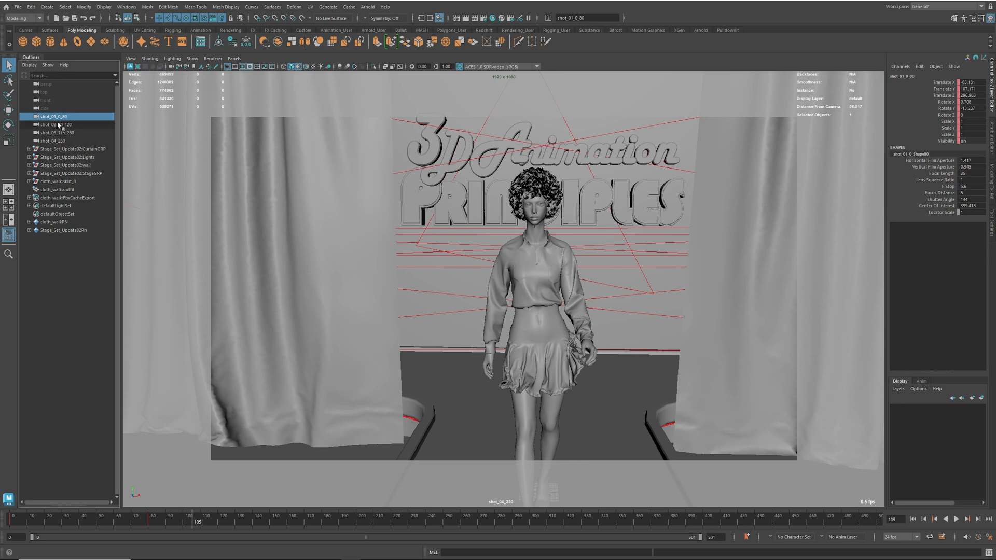
left_click(234, 59)
mouse_move(260, 69)
left_click(333, 78)
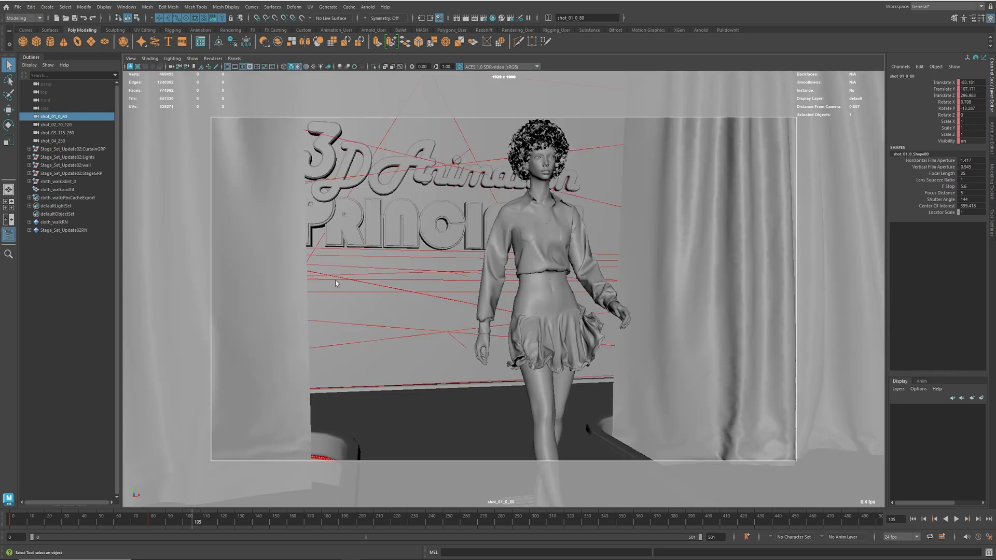
left_click(29, 519)
key("alt+v")
left_click_drag(29, 519, 142, 526)
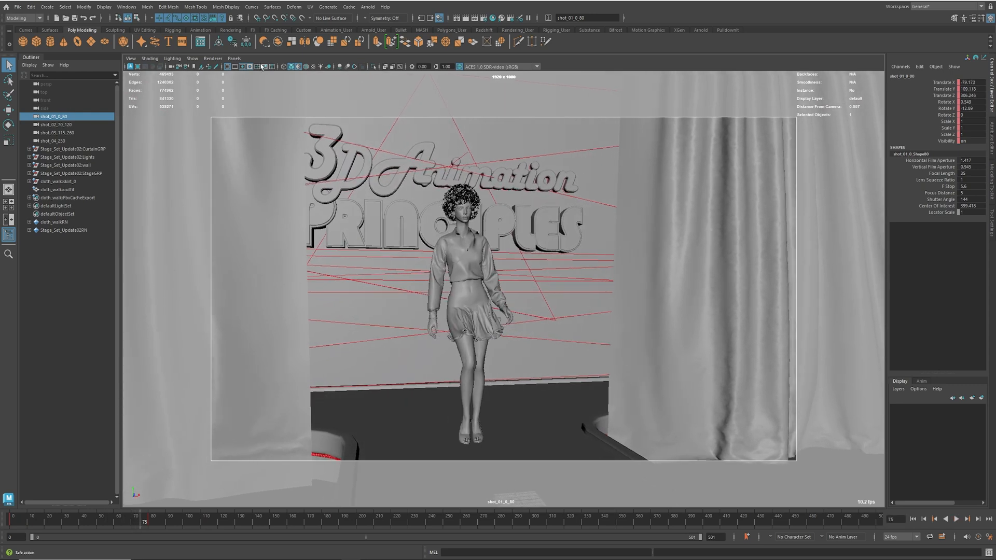
Look through the shot_02_70_120 camera and play its shot from about frame 70 to about frame 120
left_click(234, 58)
mouse_move(269, 66)
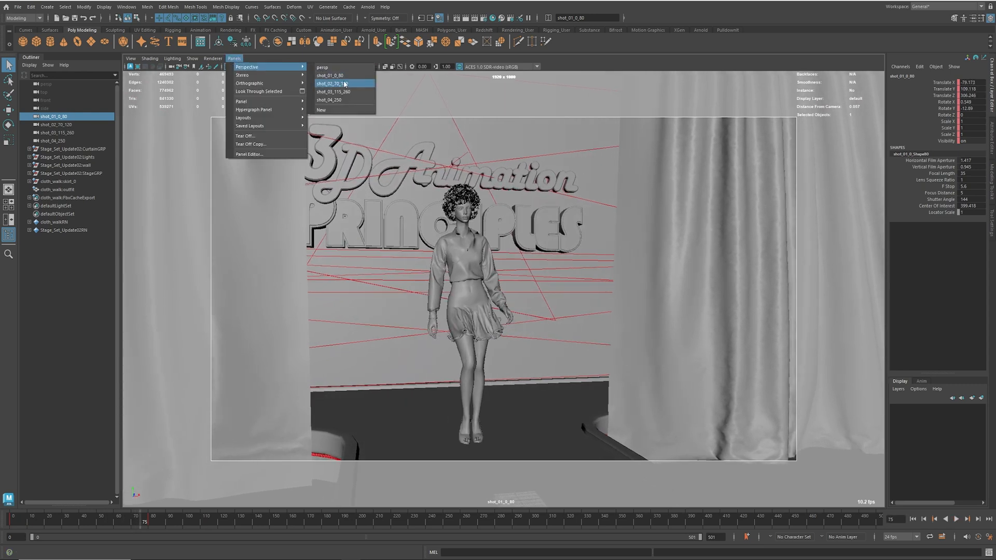
left_click(345, 83)
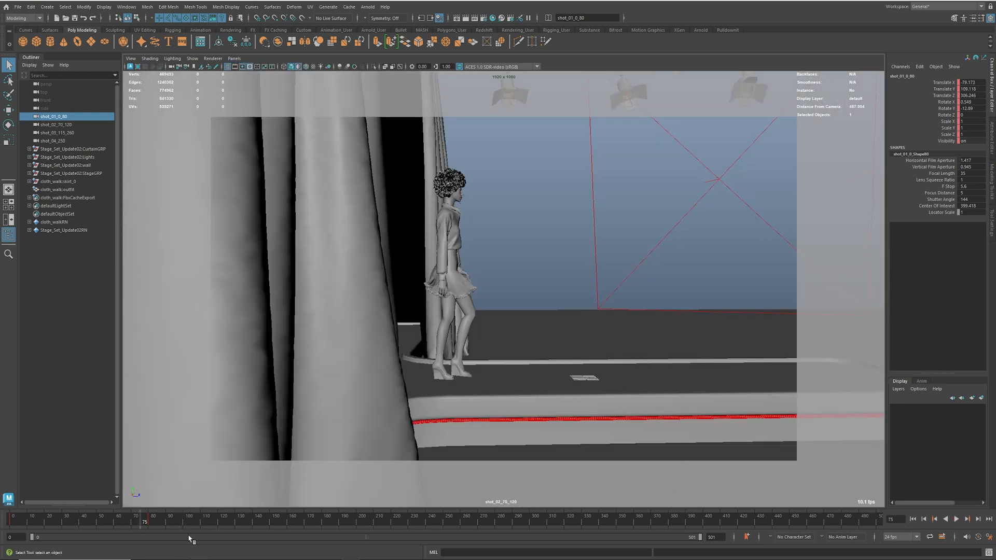
left_click(136, 523)
key("alt+v")
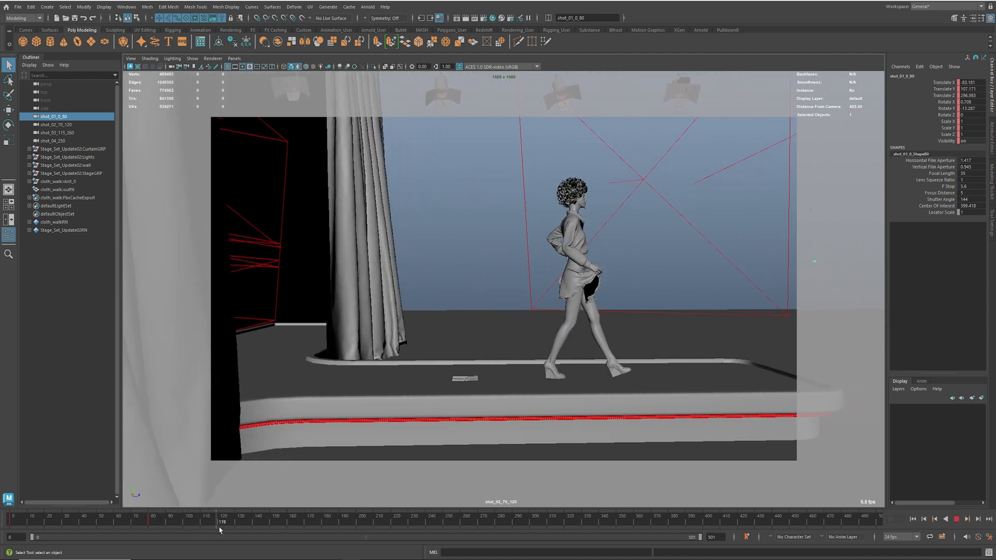
key("alt+v")
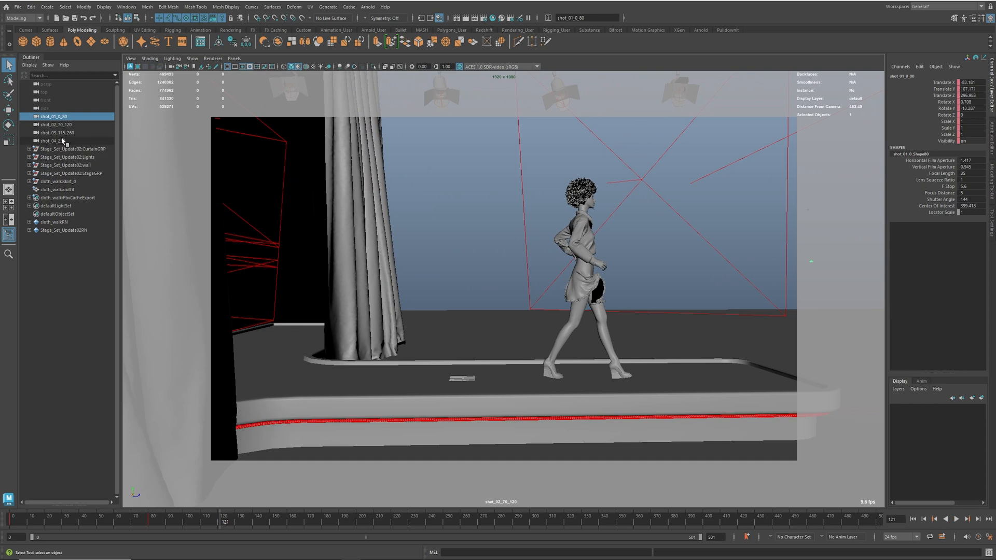
Look through the shot_03_115_260 camera and play its shot from frame 115 to about frame 260
left_click(234, 59)
mouse_move(259, 67)
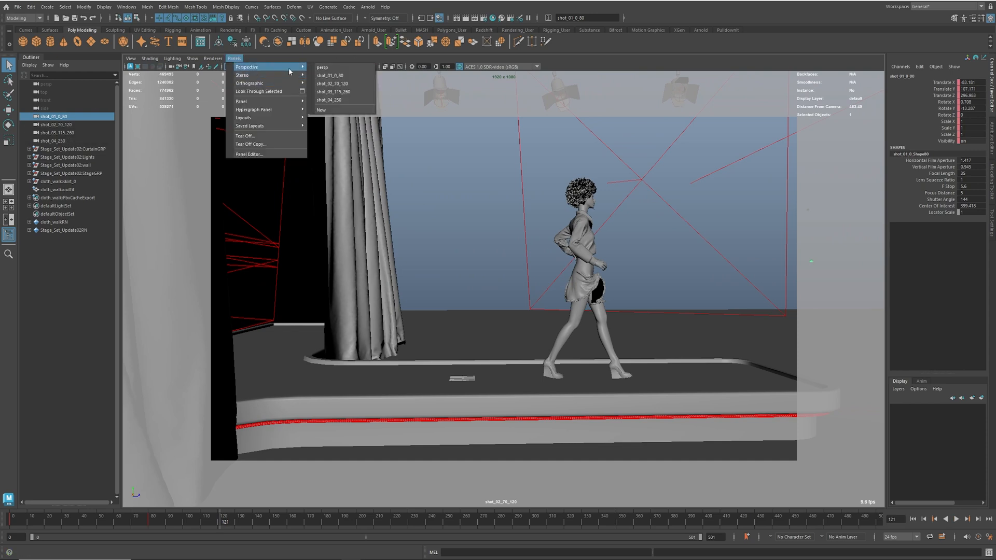
left_click(334, 92)
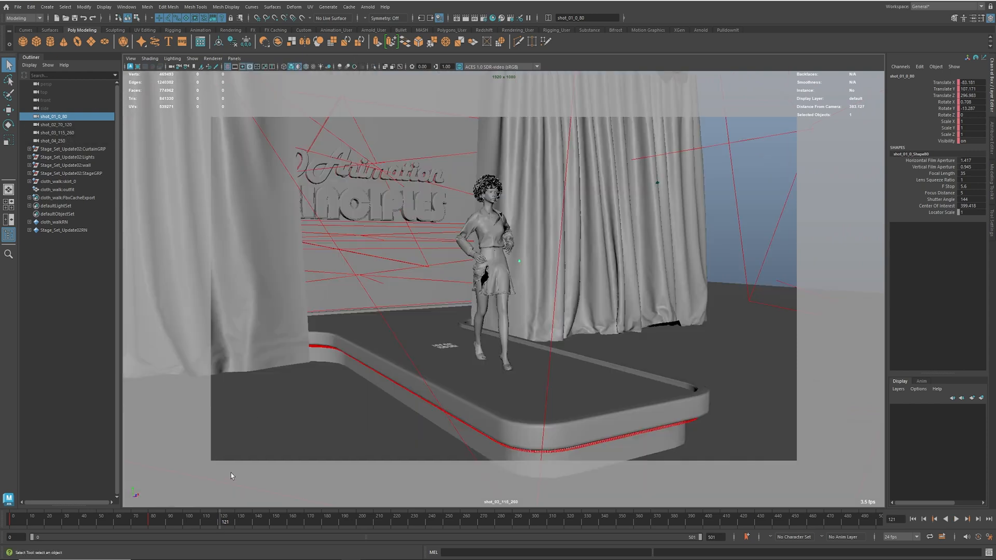
left_click(213, 523)
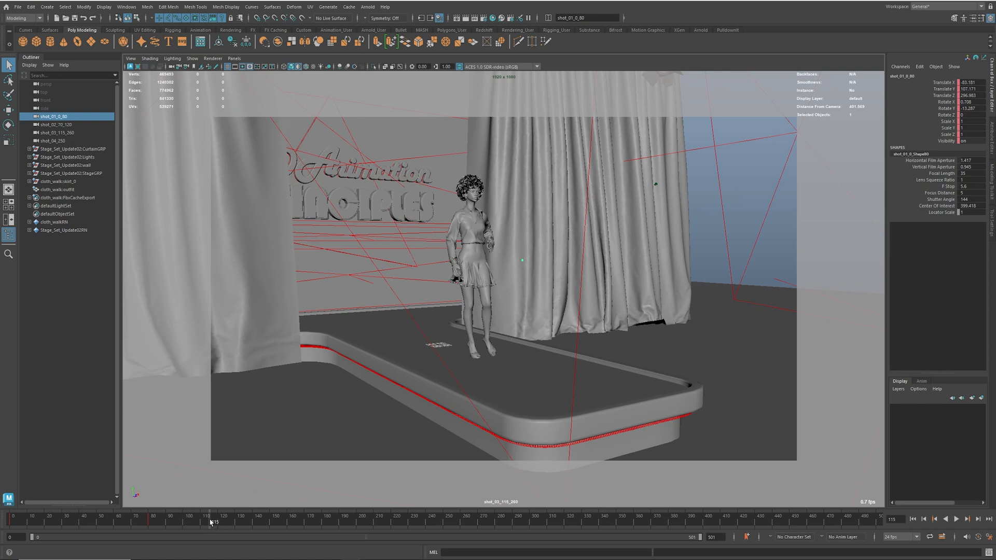
key("alt+v")
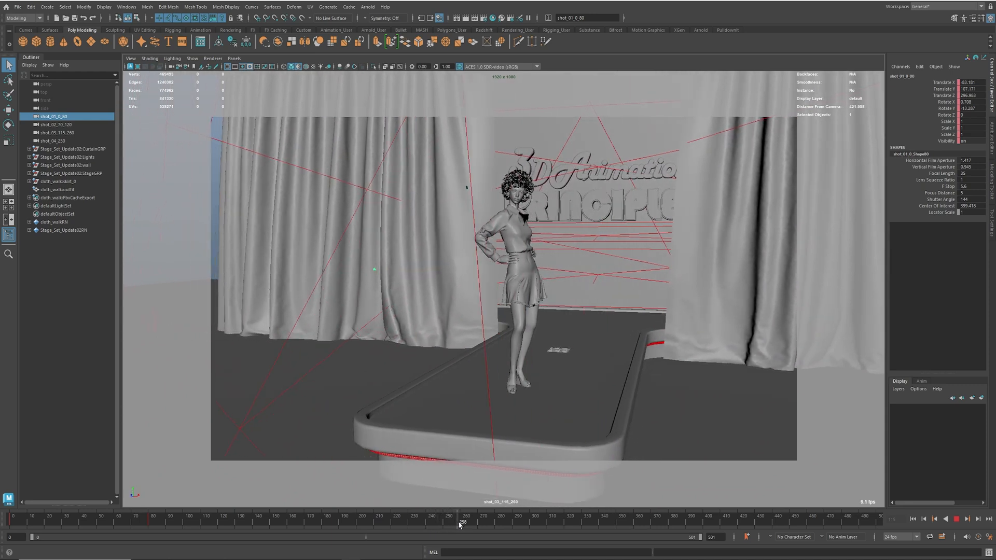
key("alt+v")
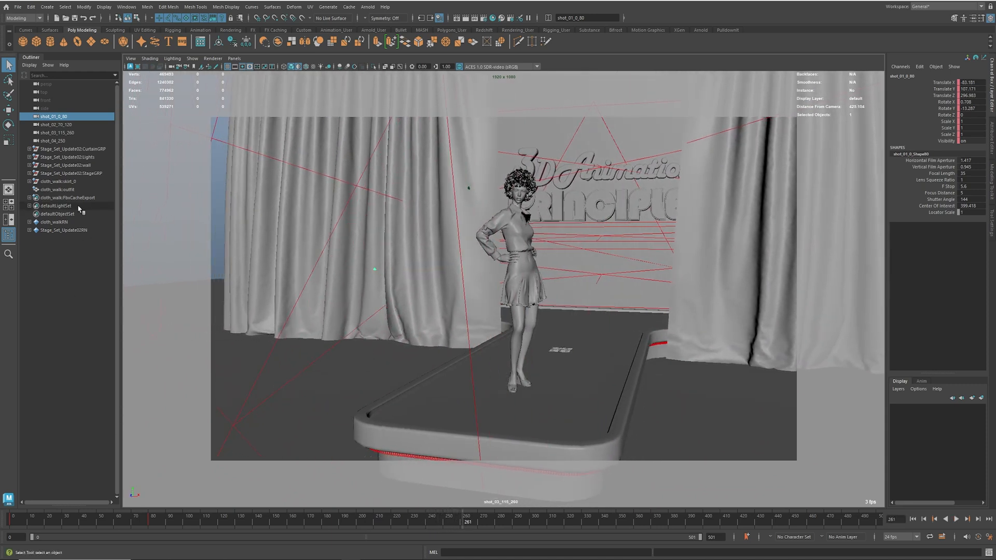
Look through the shot_04_250 camera, play its shot from about frame 260, and scrub to about frame 480 to find its end
left_click(234, 58)
mouse_move(272, 67)
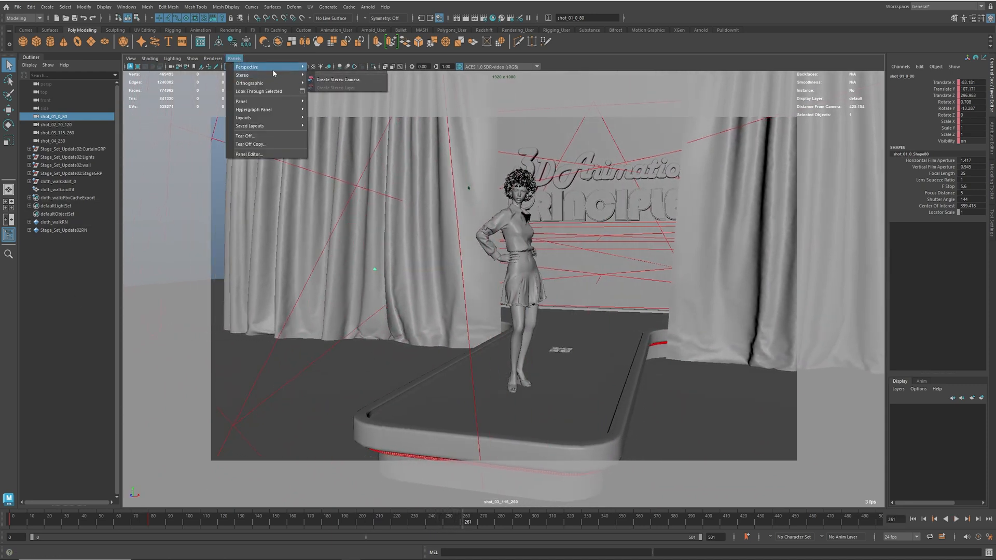
left_click(332, 100)
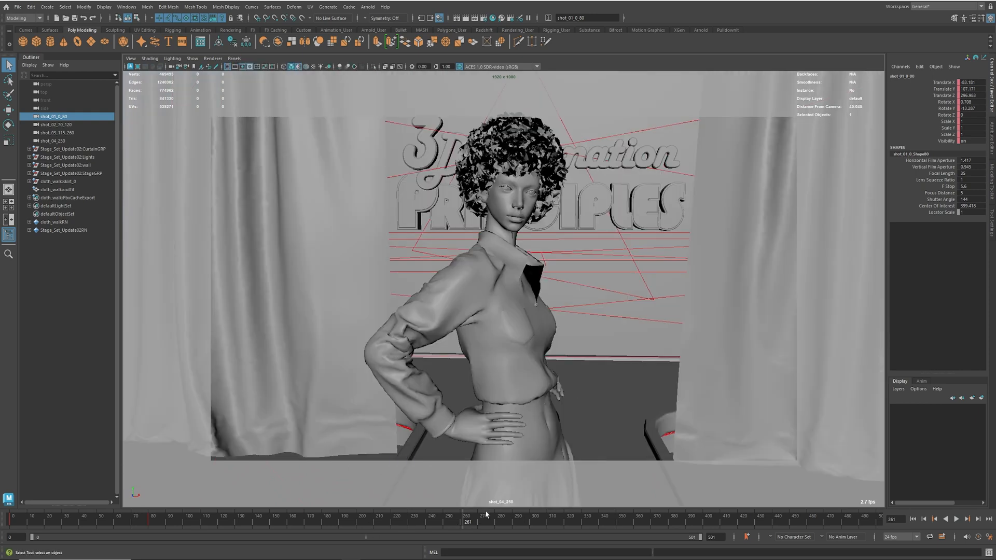
key("alt+v")
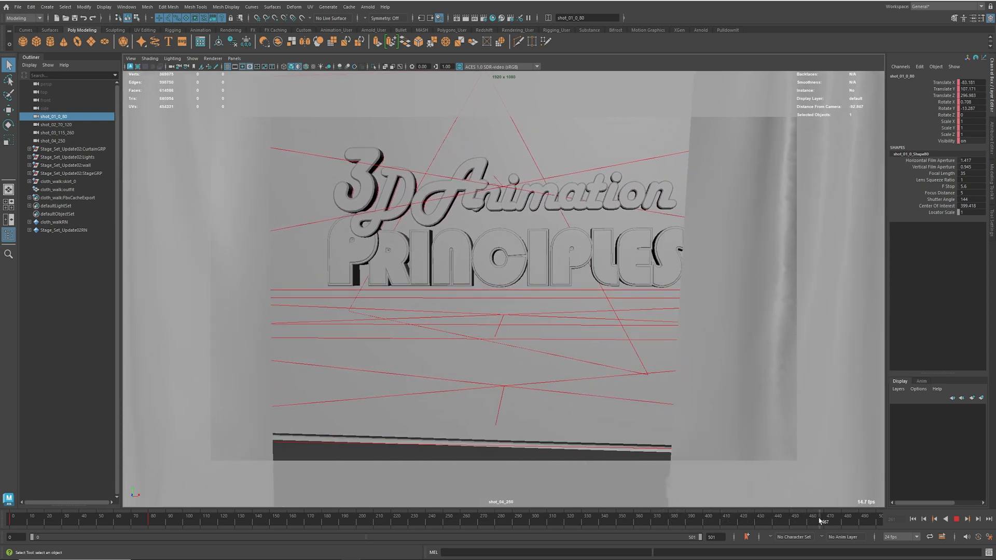
left_click_drag(831, 515, 832, 515)
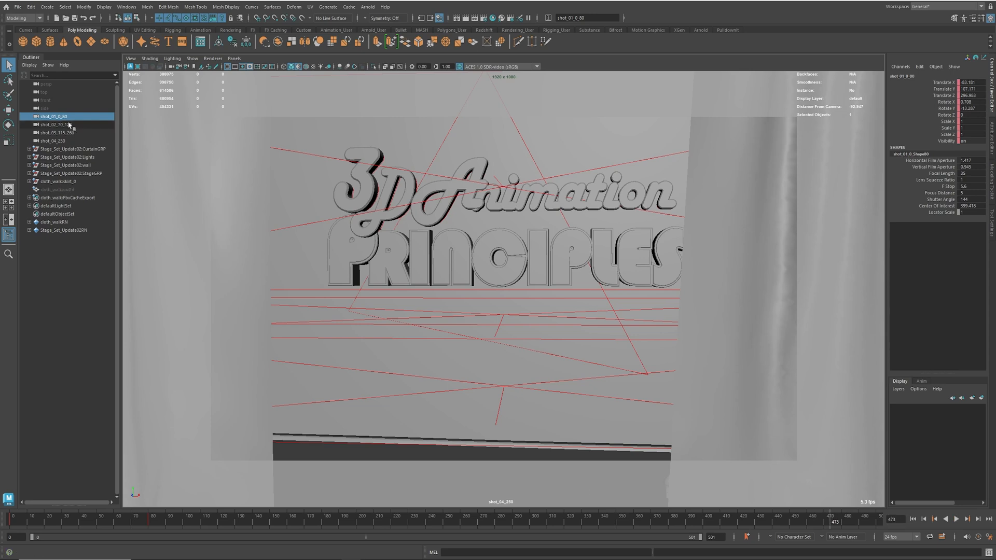
left_click_drag(802, 519, 840, 520)
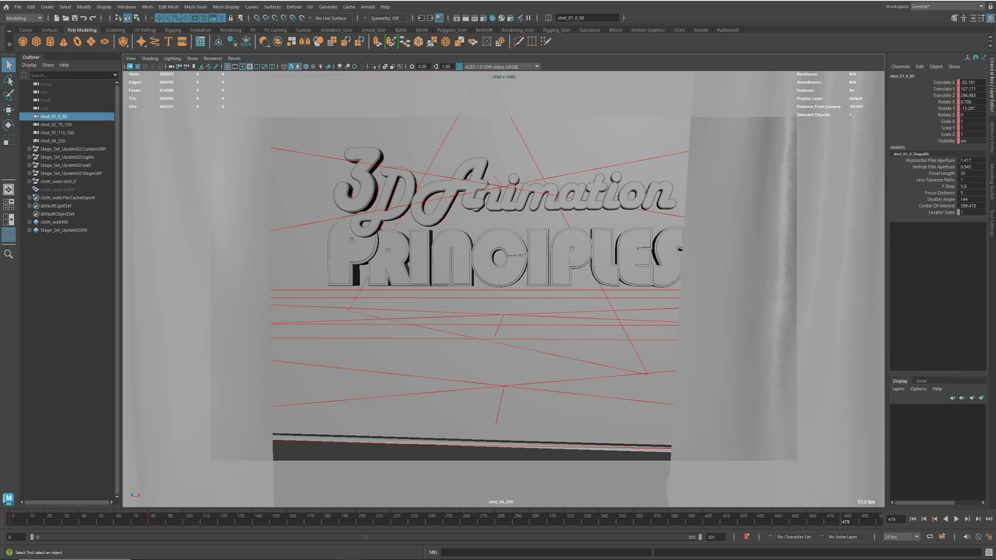
Rename the shot_04_250 camera to shot_04_250_480 and save the scene
left_click(68, 141)
double_click(71, 142)
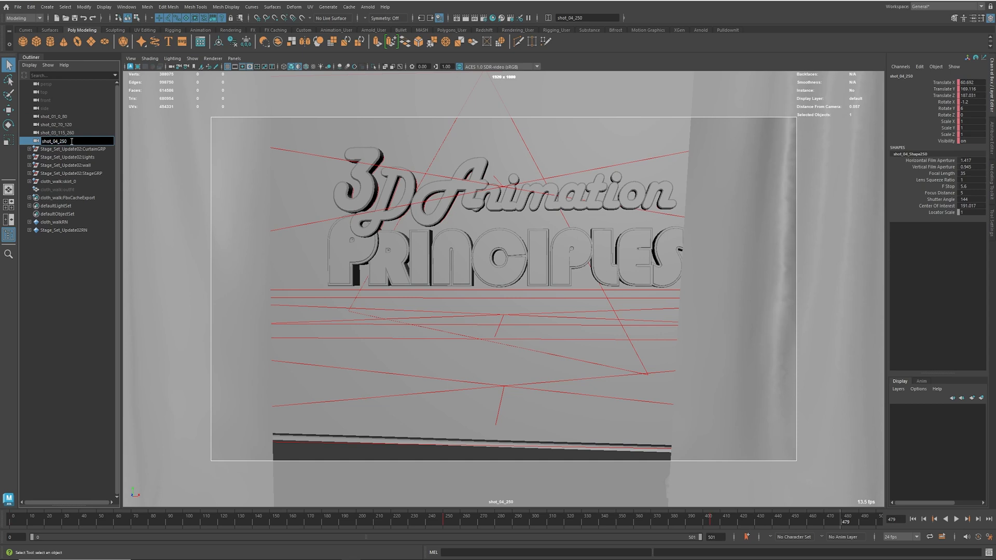
type("_480")
key("Return")
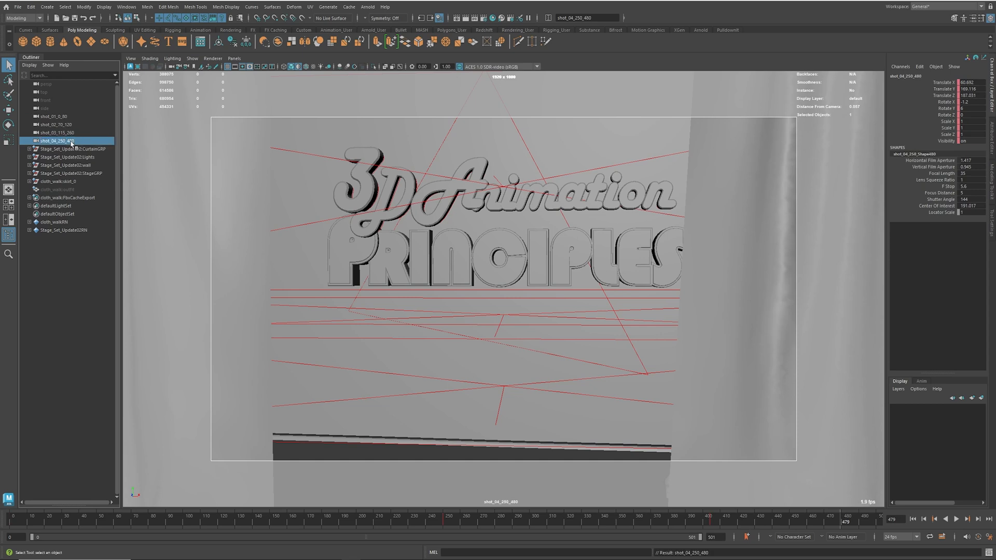
left_click(75, 18)
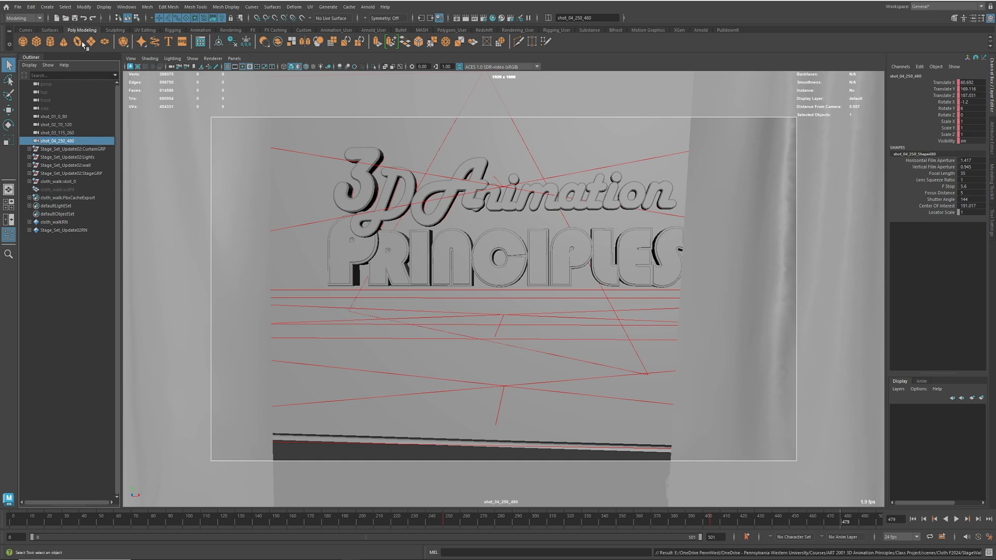
Select the shot_01_0_80 camera, open the render settings, and accept images/Shot01 as the project's images location
left_click(57, 116)
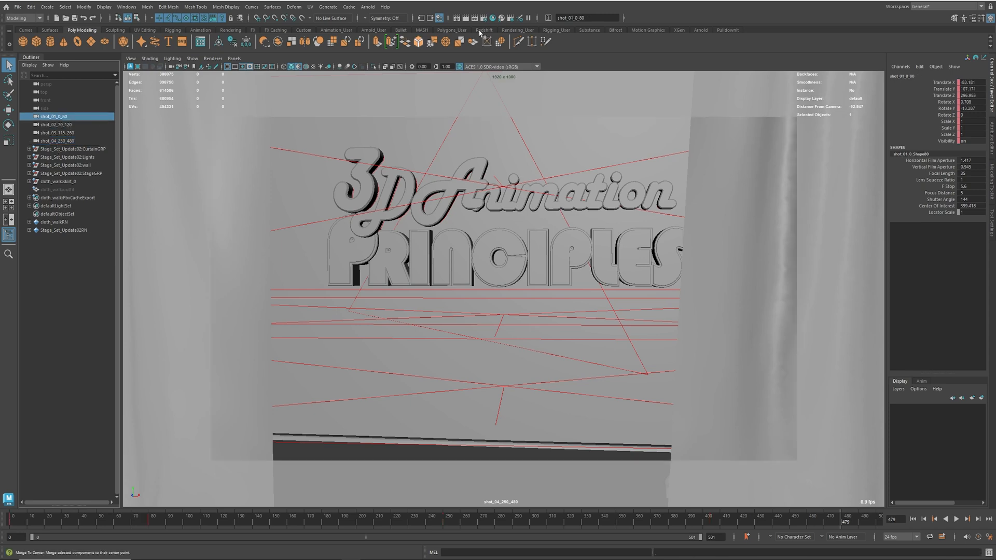
left_click(485, 20)
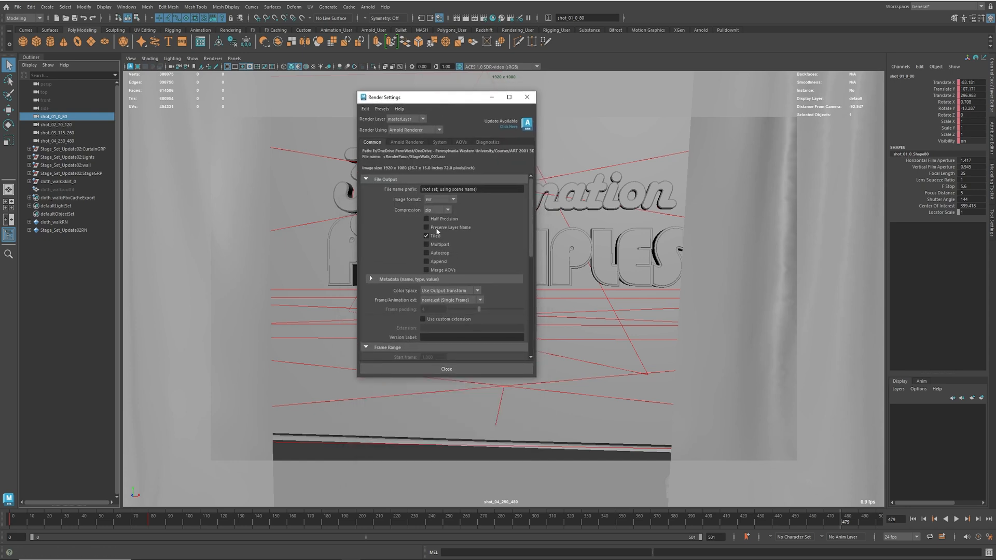
left_click(365, 110)
left_click(386, 118)
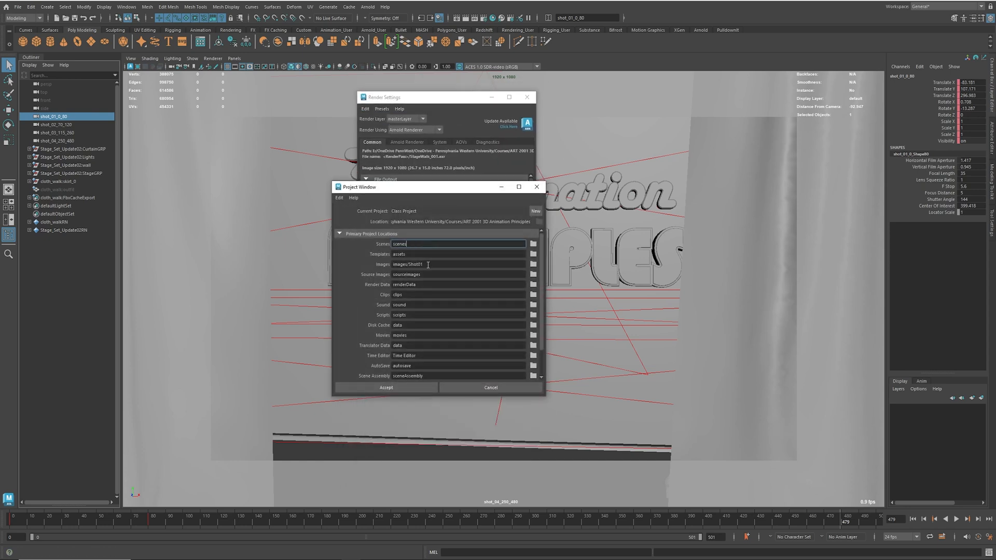
left_click(411, 265)
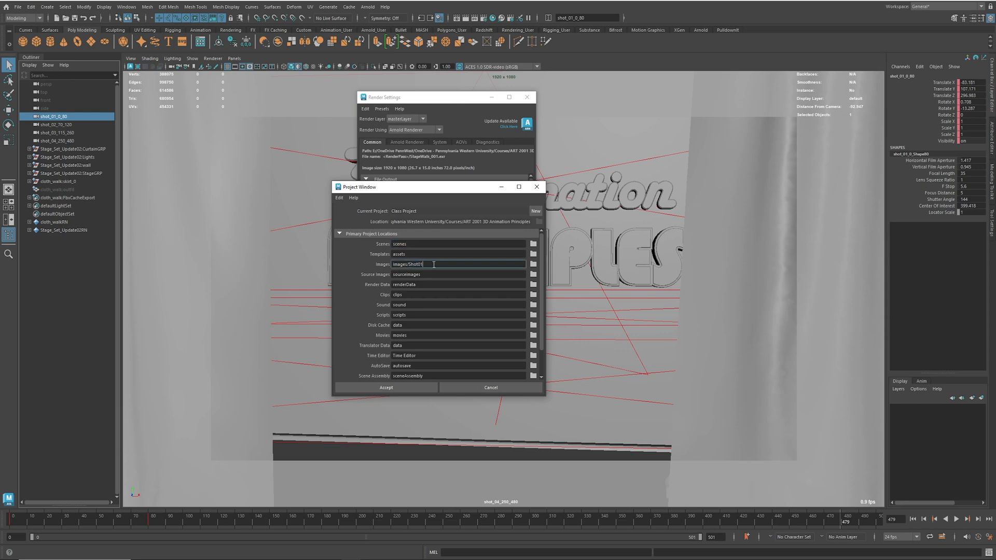
left_click(417, 389)
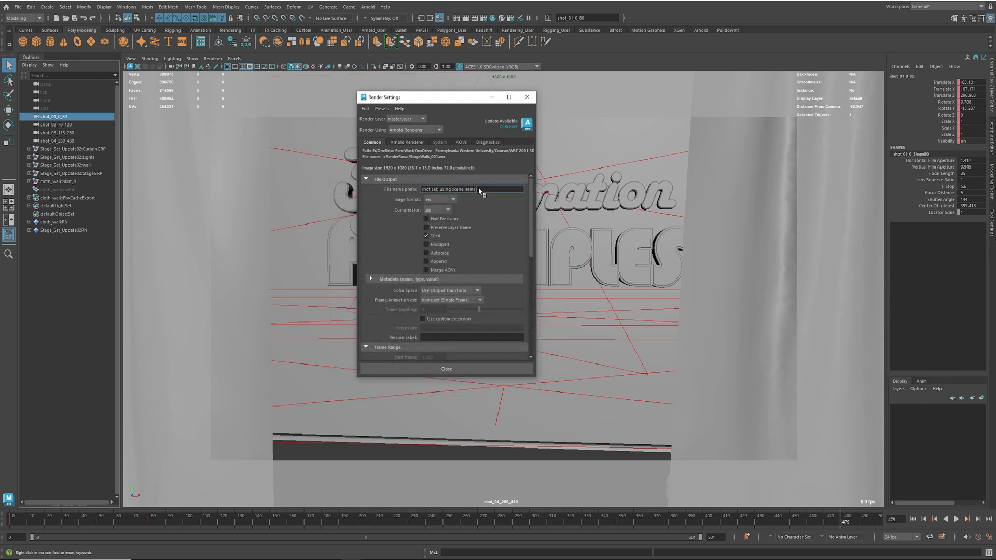
Configure the render's file output with the file name prefix shot01, compression none, and Merge AOVs enabled
left_click_drag(479, 190, 356, 177)
type("shot01")
key("Return")
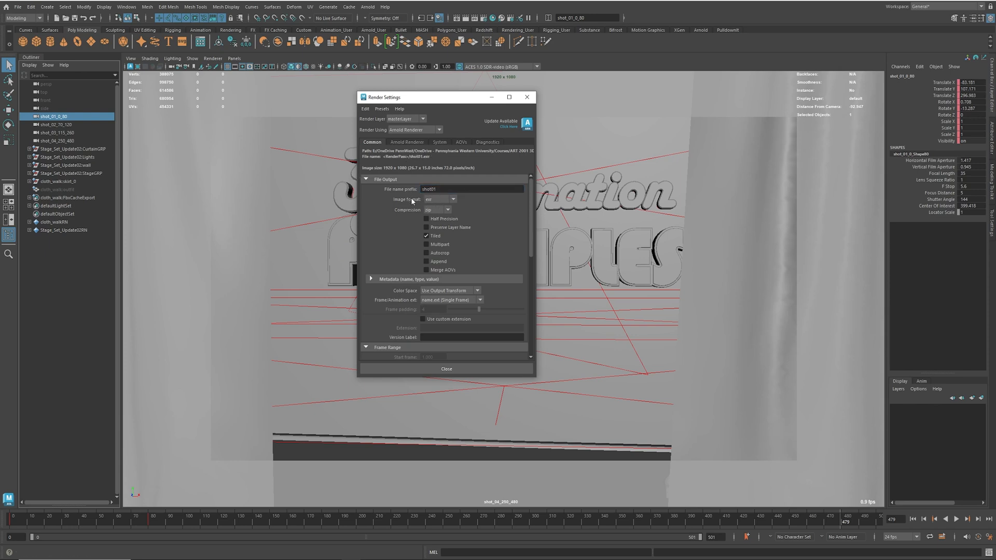
left_click(440, 210)
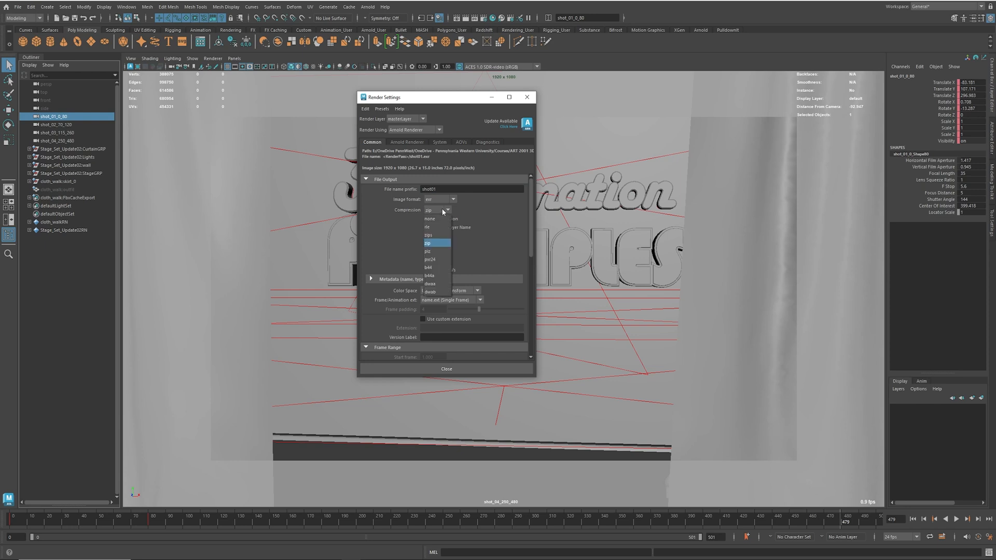
left_click(436, 219)
left_click(426, 270)
Set the render's frame/animation naming format to name_#.ext
scroll(425, 272, "down", 2)
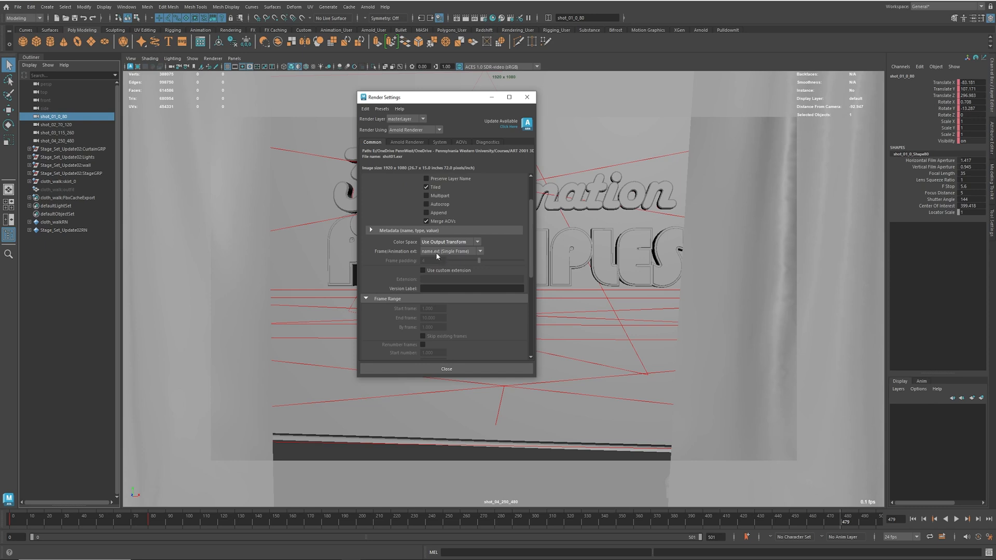
left_click(436, 252)
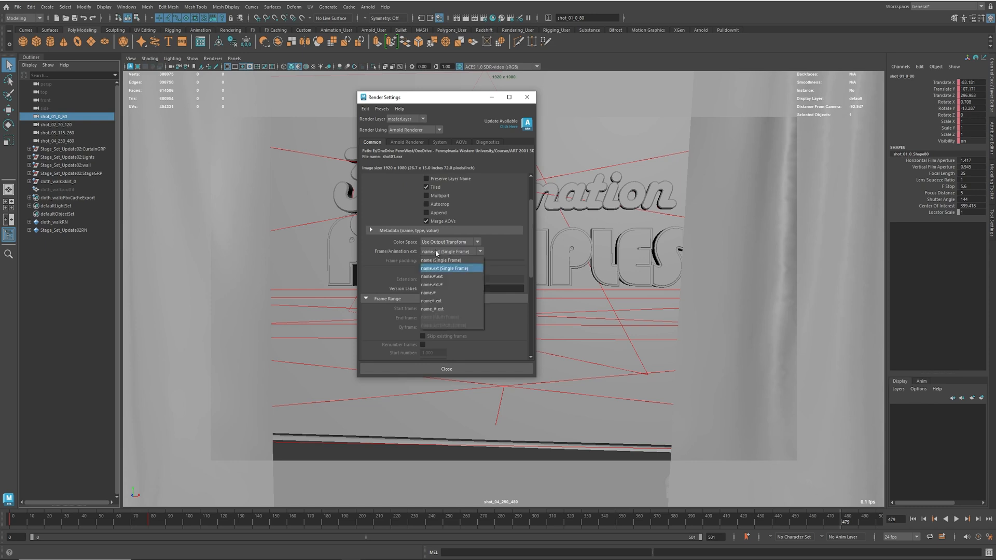
left_click(435, 309)
Set the render frame range from 0 to 80 and make shot_01_0_80 the renderable camera
scroll(458, 286, "down", 3)
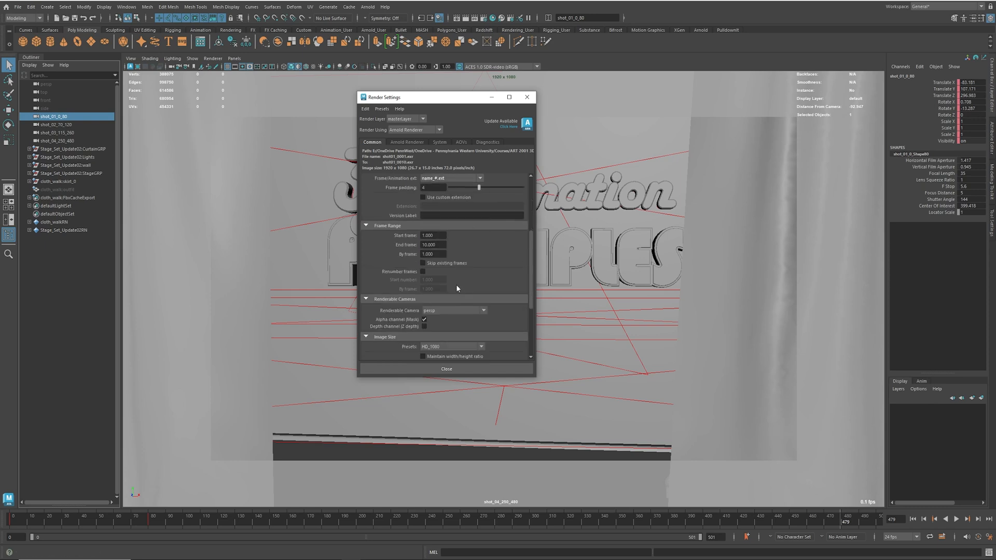
double_click(438, 234)
type("0")
key("Tab")
type("80")
key("Return")
scroll(443, 293, "down", 2)
left_click(443, 261)
left_click(463, 303)
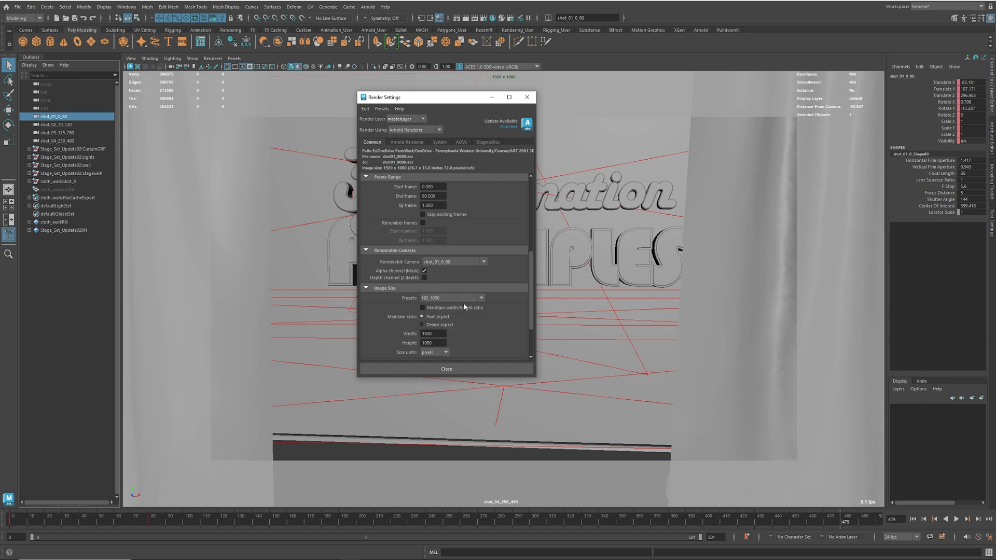
Review the image size, common output options, Arnold Camera (AA) sampling, and system render device settings
scroll(493, 258, "down", 3)
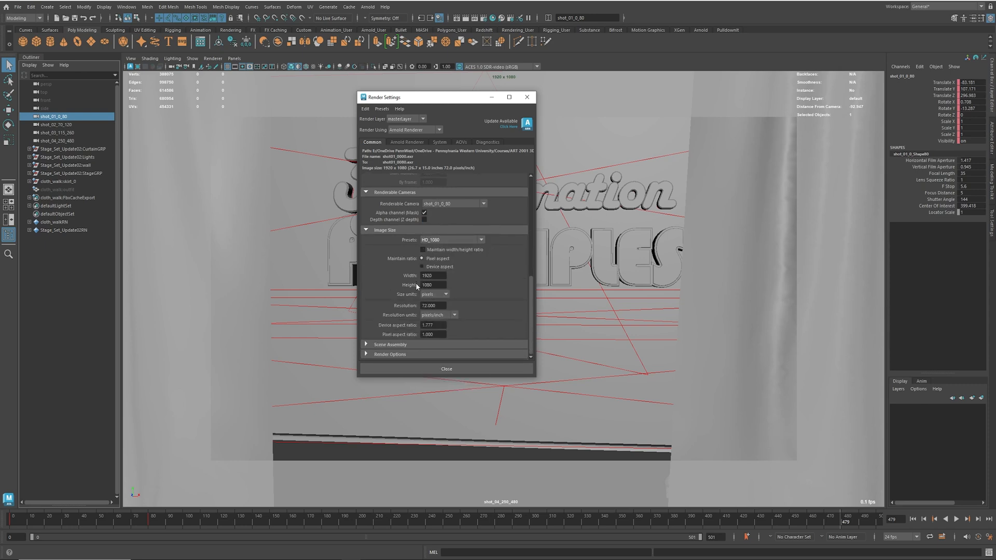
scroll(415, 282, "up", 8)
scroll(418, 282, "up", 3)
left_click(407, 142)
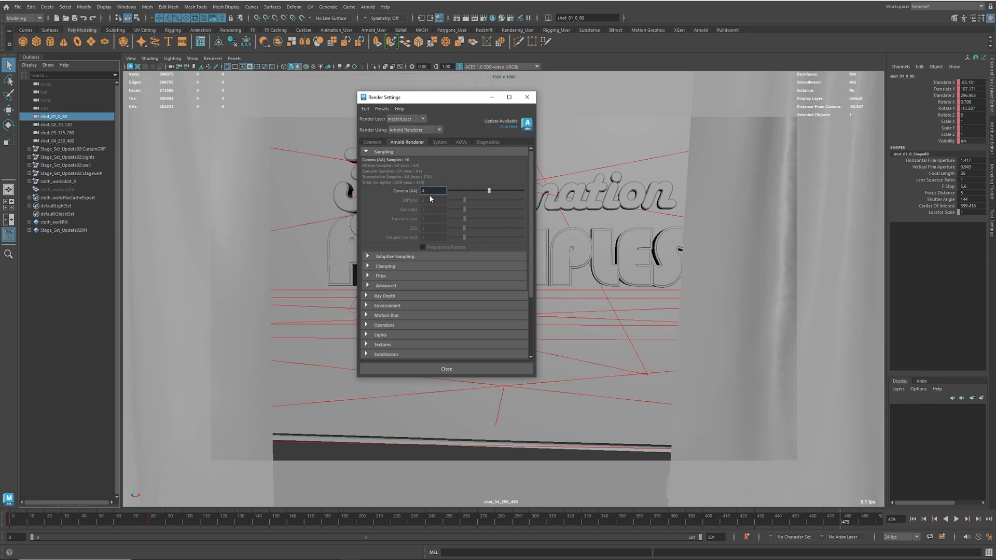
left_click(439, 142)
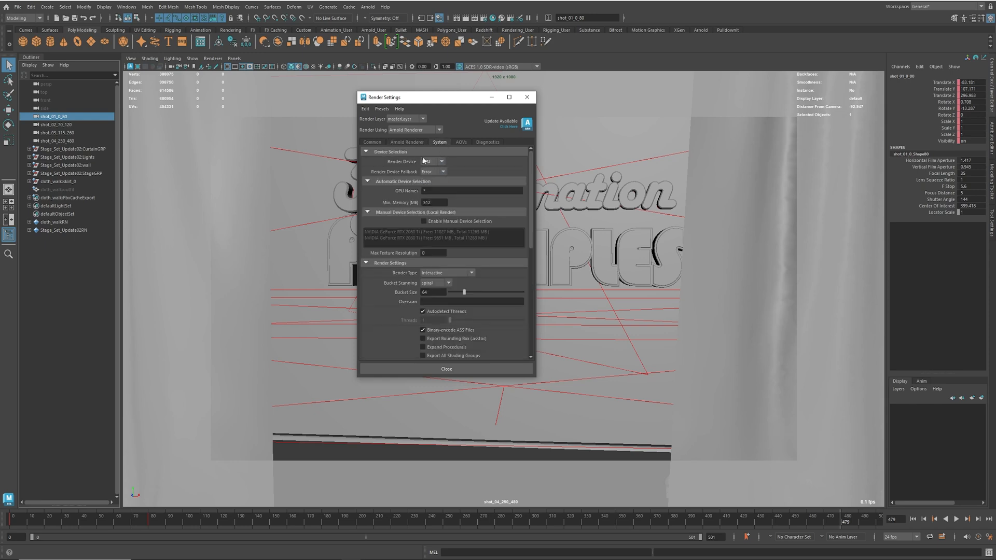
left_click(406, 142)
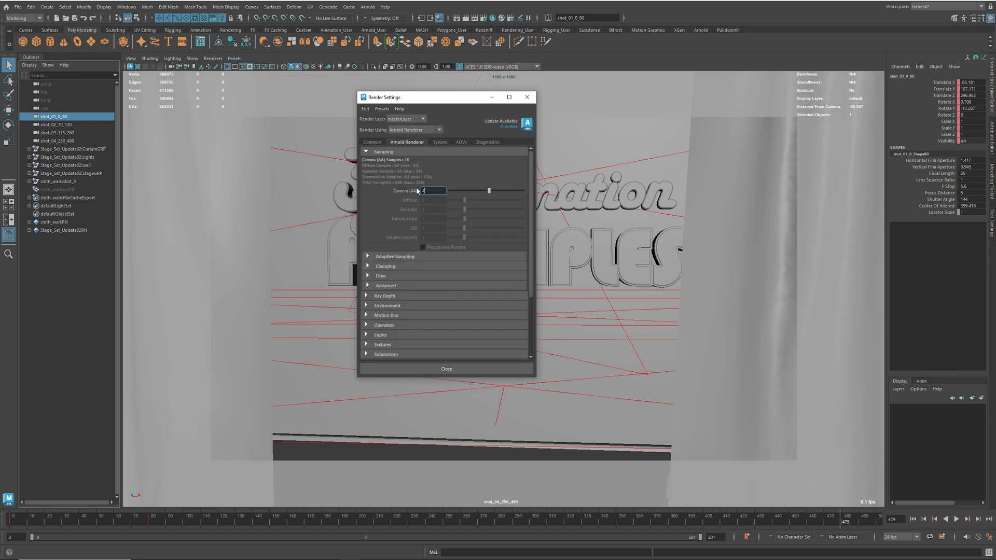
left_click(371, 143)
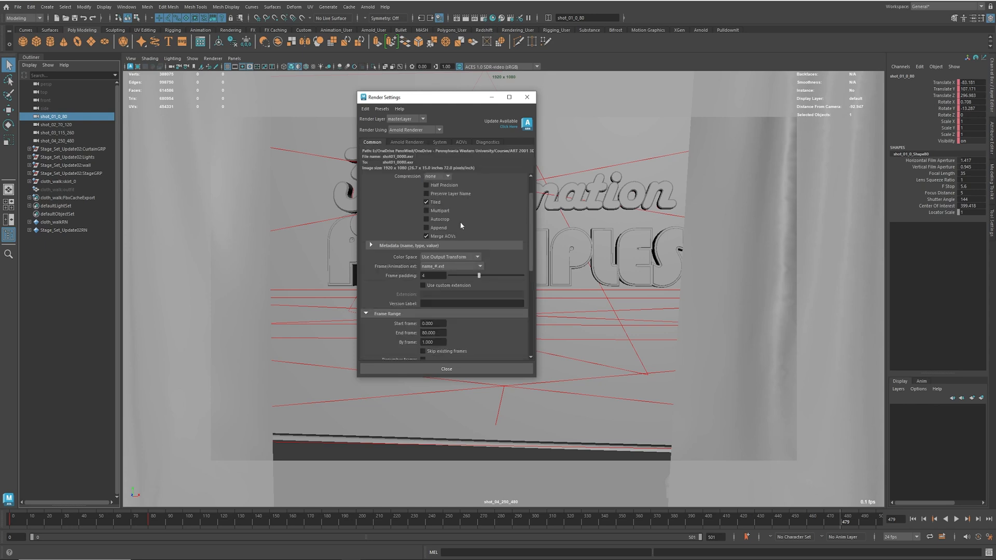
left_click(407, 142)
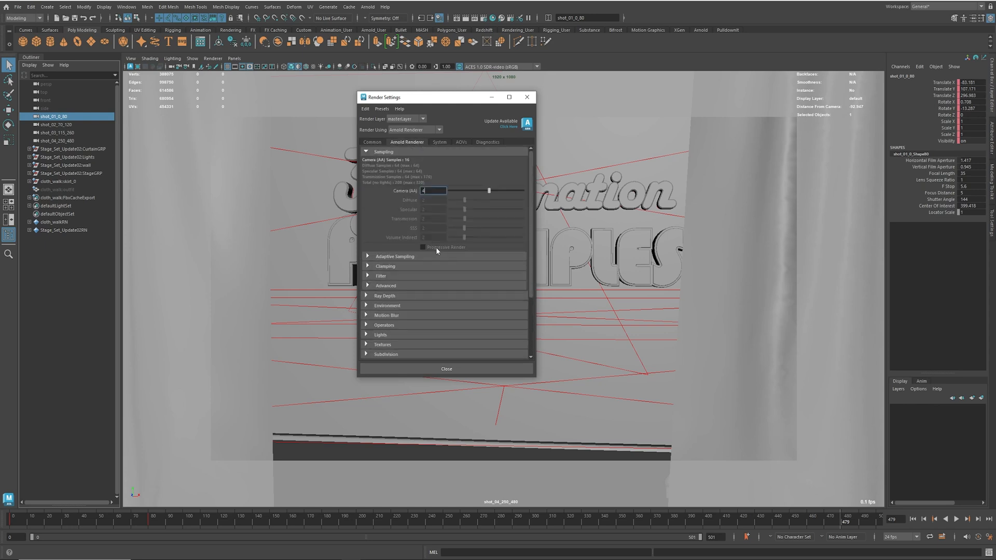
left_click(438, 142)
Remove Z from the active AOVs, add it back from the available AOVs, and return to the common render settings
left_click(458, 142)
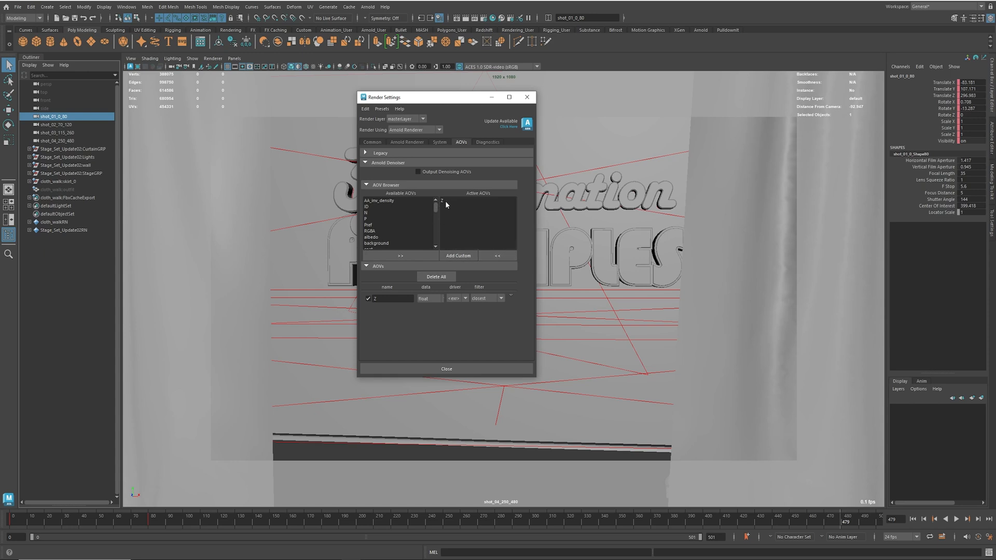
left_click(440, 201)
left_click(496, 256)
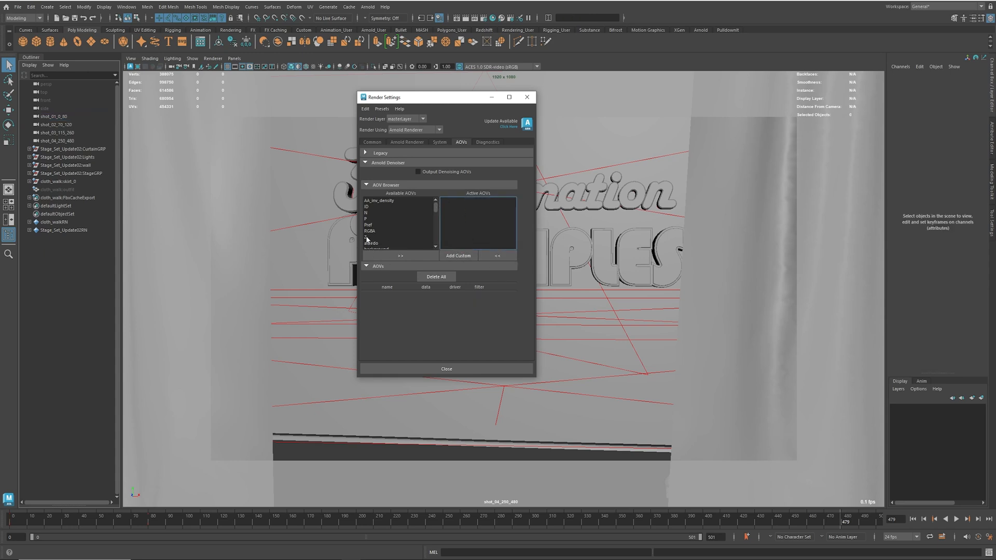
left_click(365, 237)
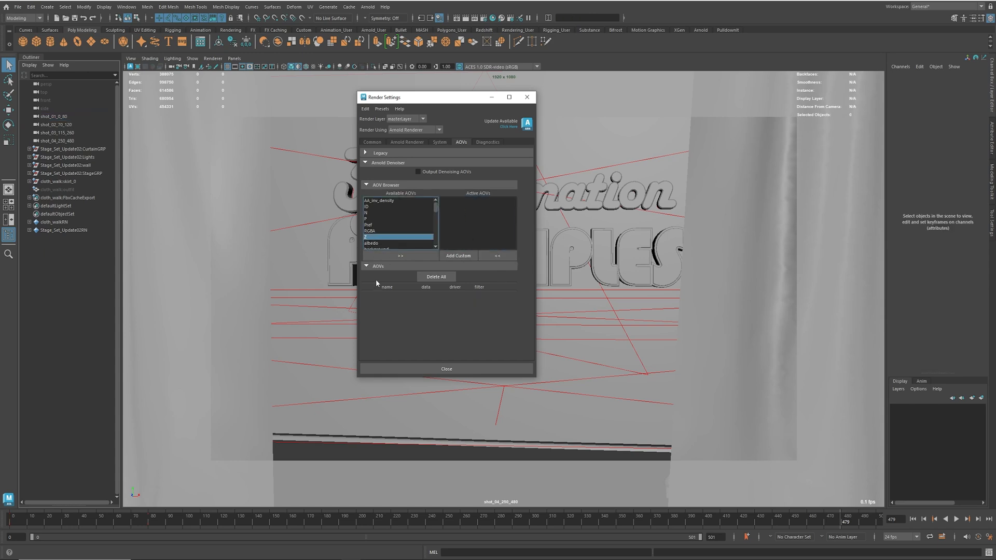
left_click(419, 254)
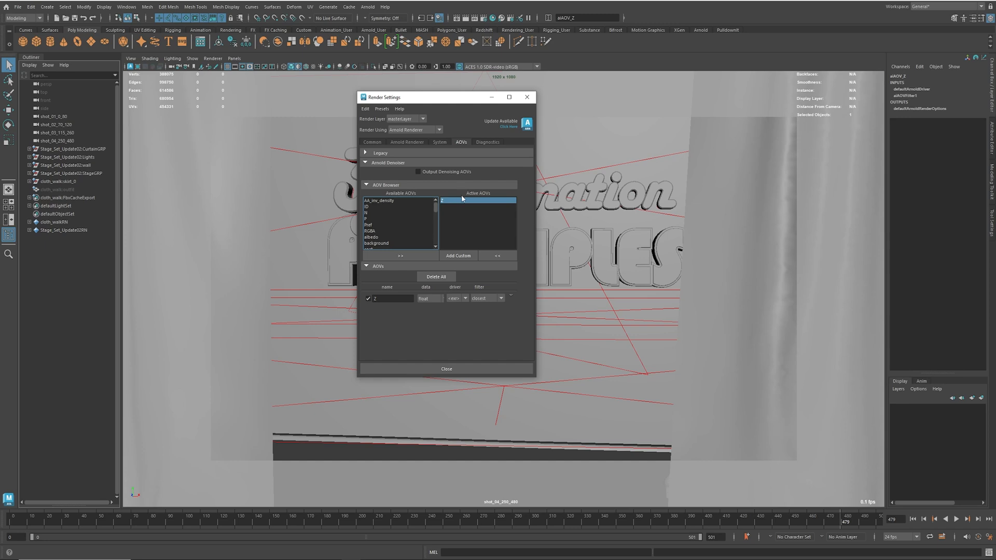
left_click(373, 142)
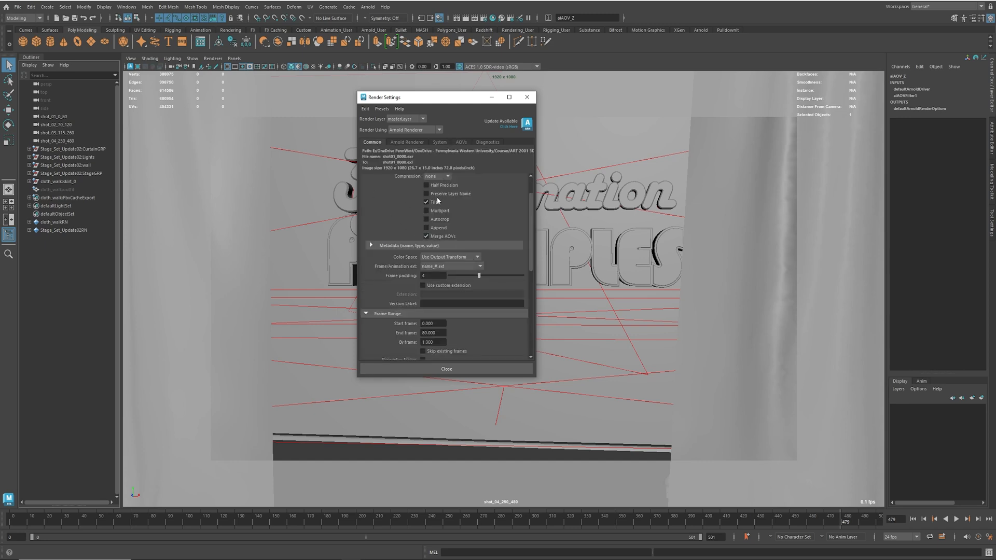
Review the common, Arnold sampling, system device and AOV render settings, leaving the Camera (AA) value as is, and close Render Settings
scroll(441, 199, "up", 1)
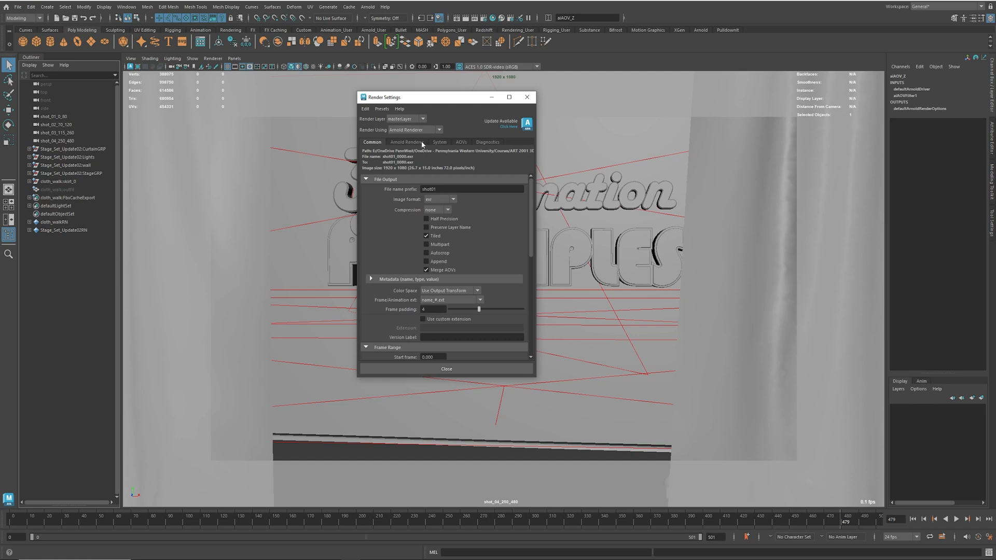
left_click(407, 142)
left_click(440, 143)
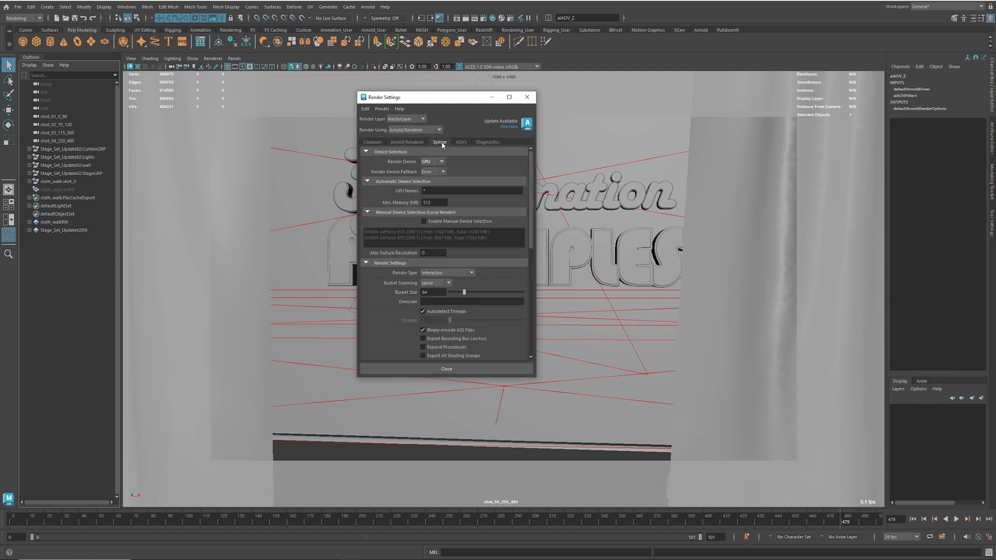
left_click(460, 142)
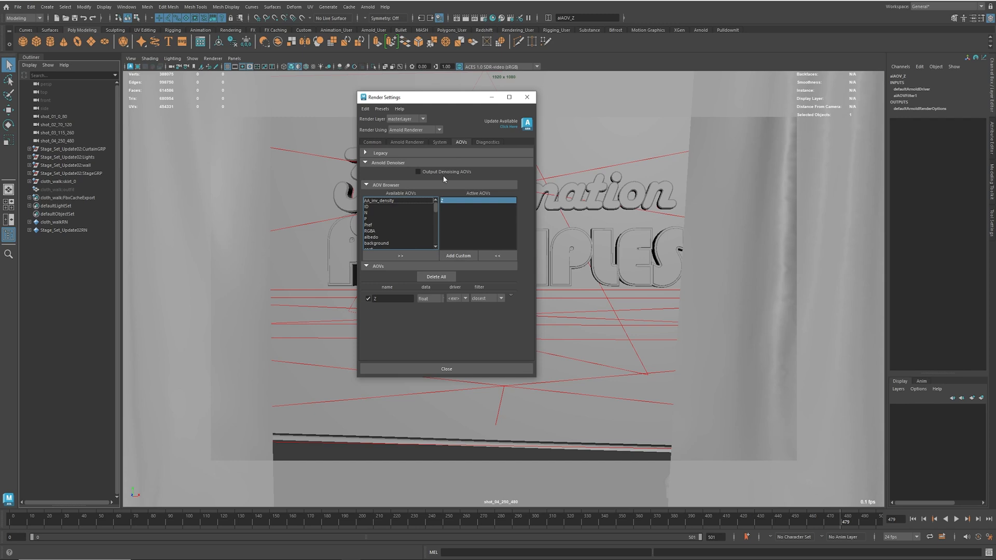
left_click(440, 142)
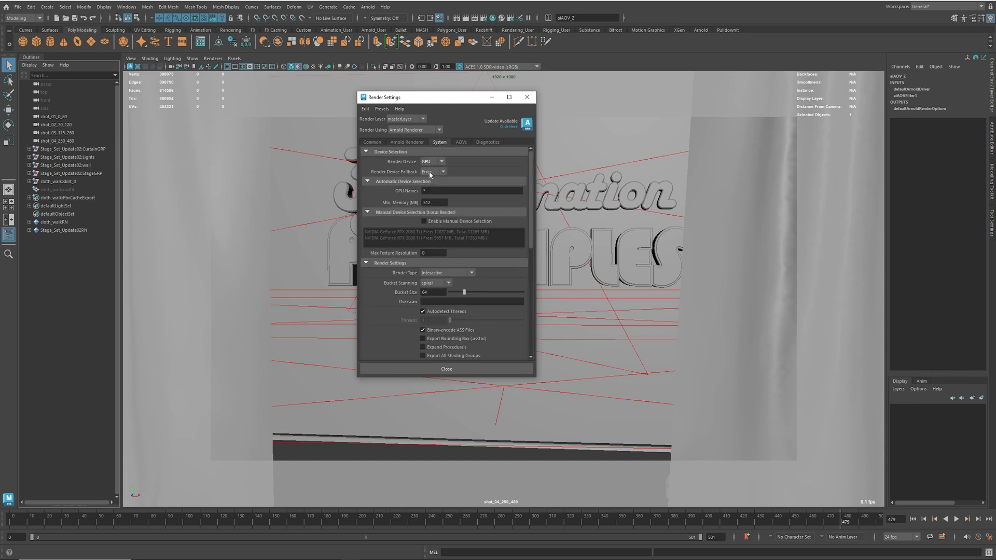
left_click(408, 142)
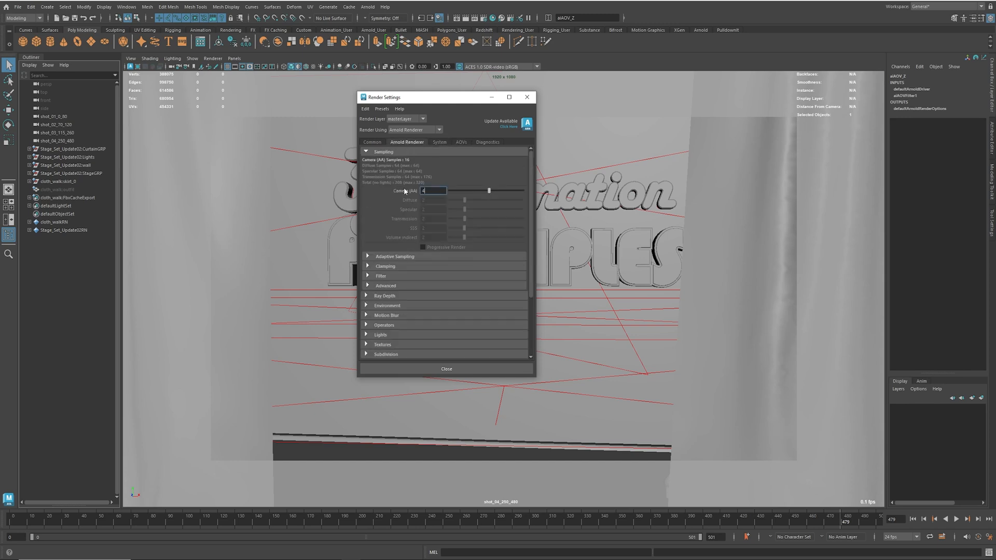
left_click(424, 191)
left_click(428, 190)
key("BackSpace")
left_click(378, 141)
left_click(527, 97)
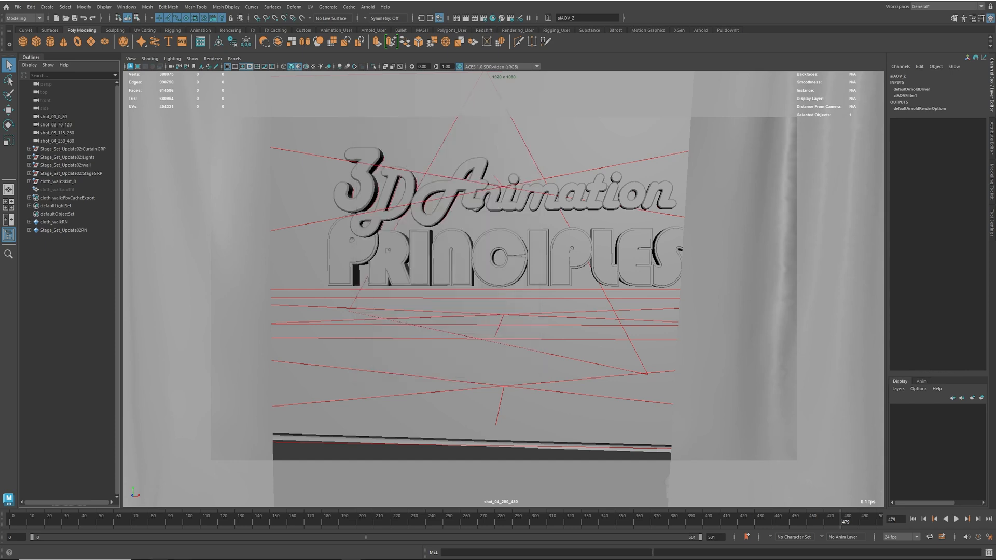
Move the timeline to frame 77 and render the shot_04_250_480 view in the Arnold RenderView
left_click_drag(117, 517, 146, 517)
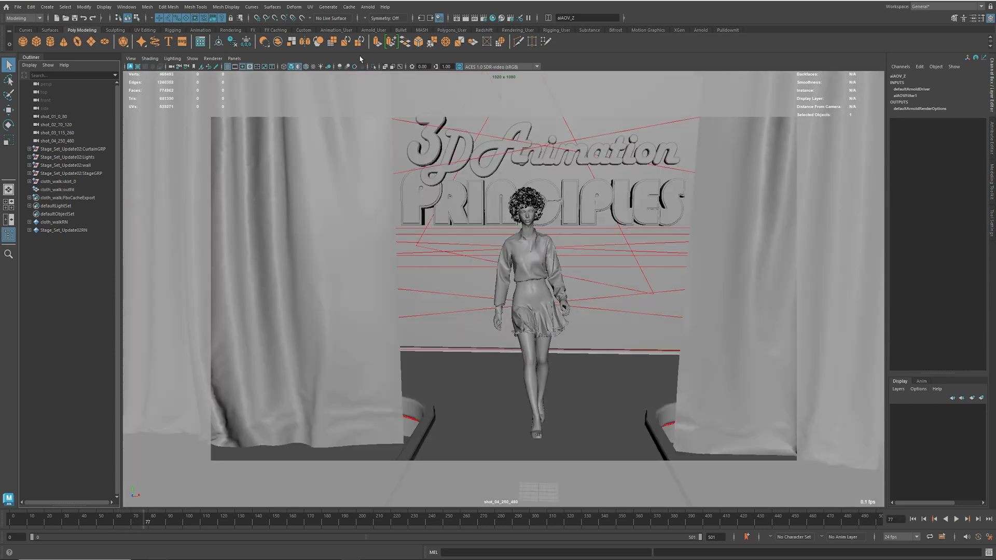
left_click(368, 6)
left_click(386, 30)
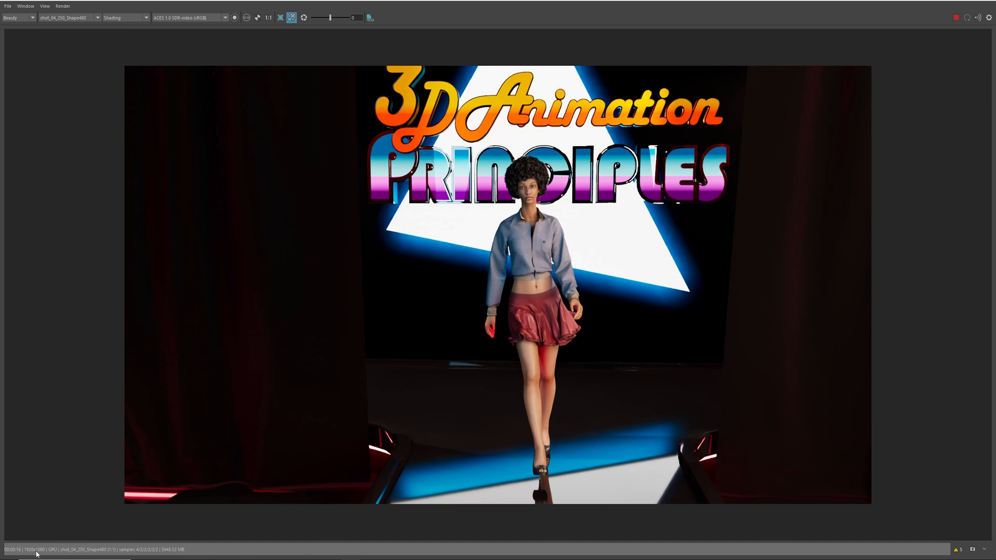
Disable the default, Stage_Set_Update02 and cloth_walk denoiser imagers in the Arnold render settings and inspect the render without denoising
left_click_drag(555, 1, 0, 120)
left_click(483, 18)
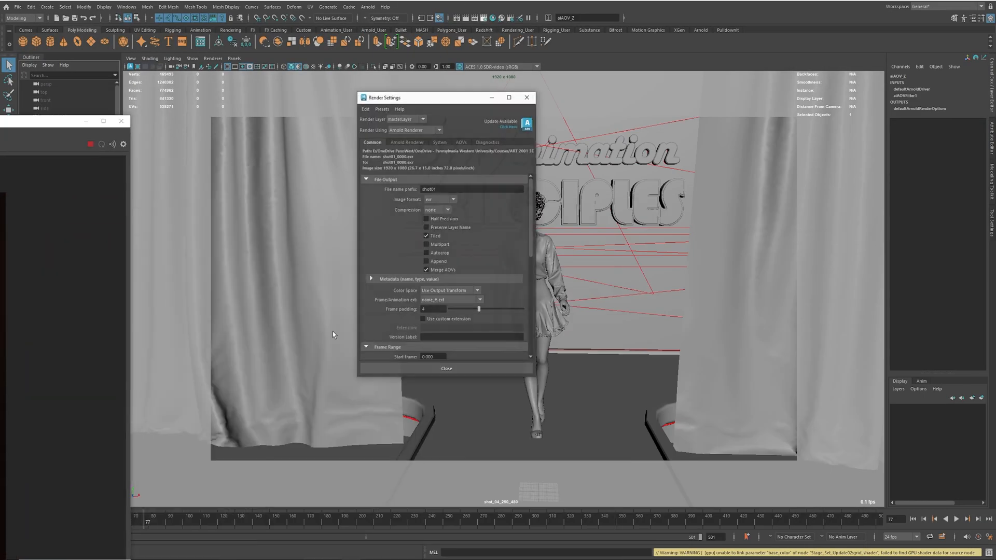
scroll(428, 313, "down", 3)
scroll(428, 313, "down", 1)
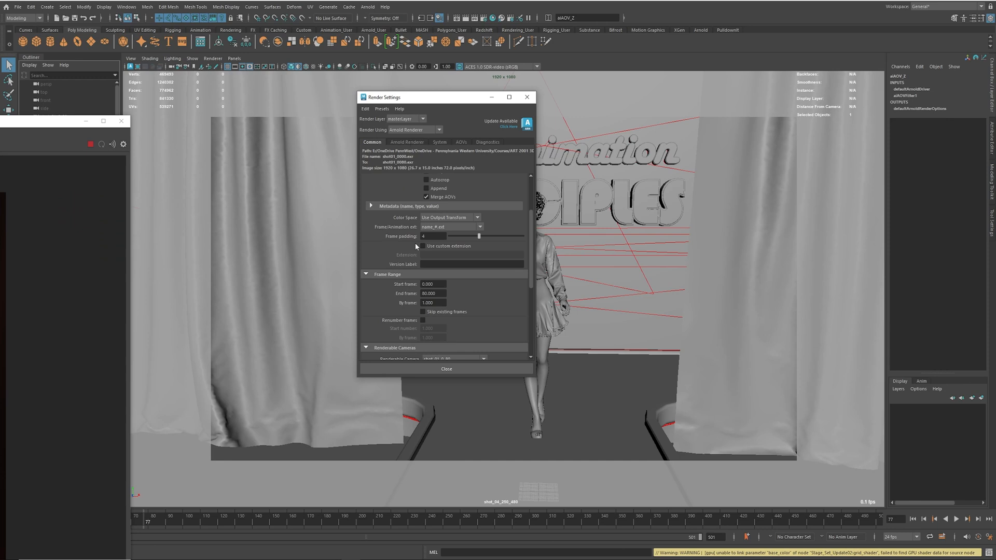
left_click(406, 142)
scroll(417, 313, "down", 3)
left_click(382, 282)
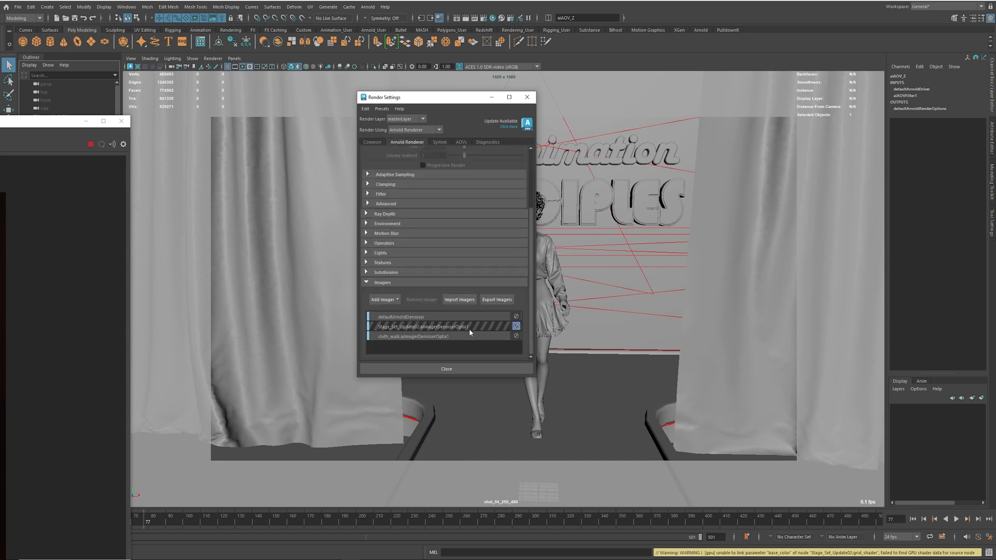
left_click(516, 336)
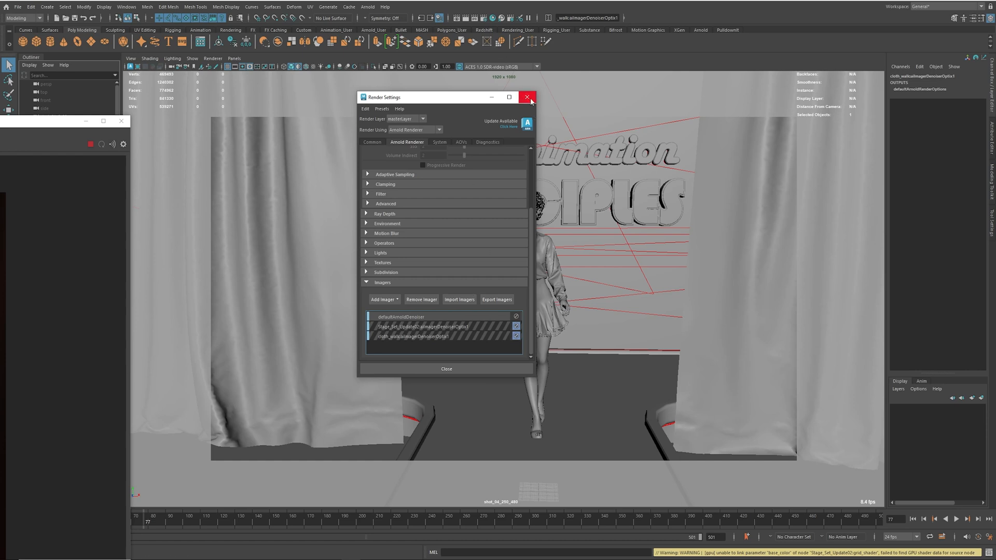
left_click(508, 336)
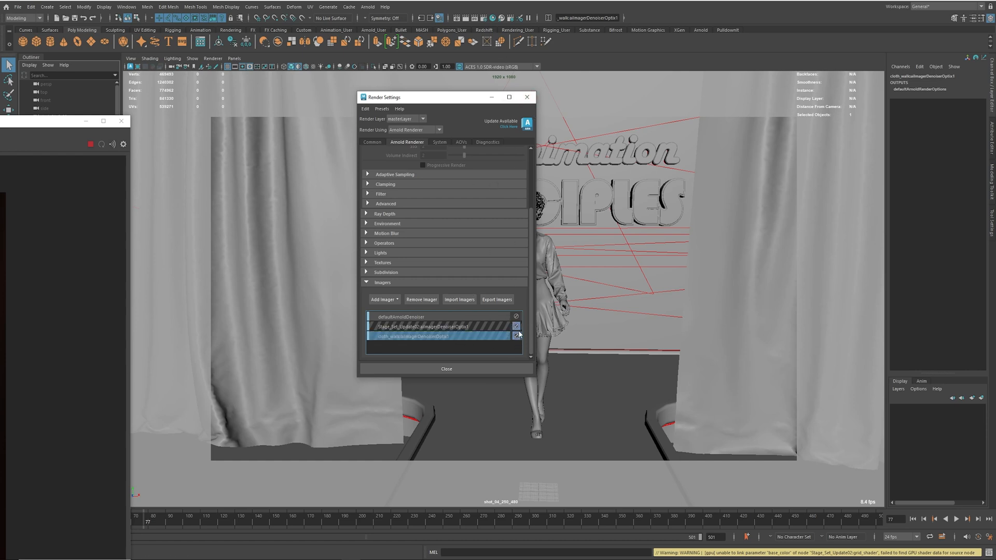
left_click(516, 315)
left_click(444, 369)
left_click_drag(0, 121, 626, 1)
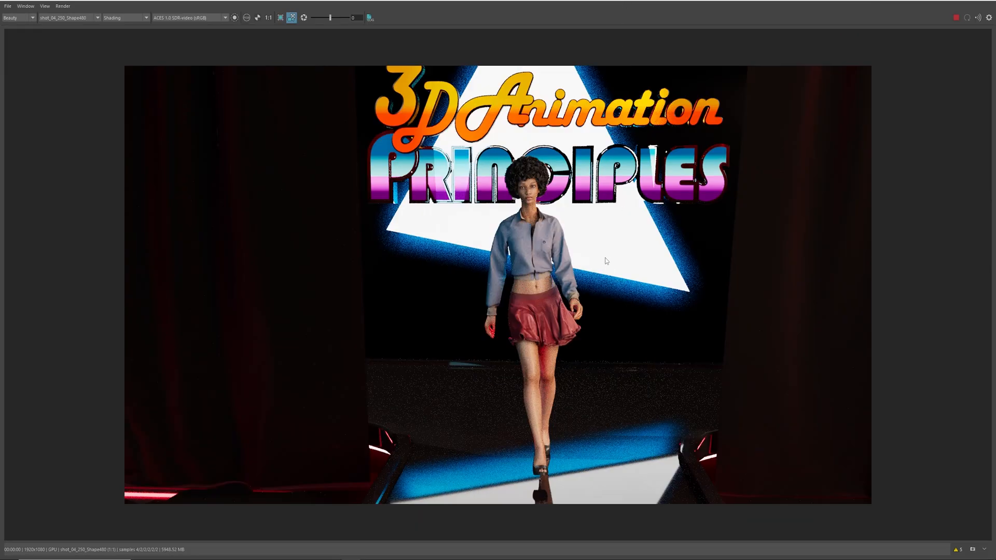
Set the Arnold Camera (AA) samples to 6 and restart the test render to compare noise
left_click(954, 19)
left_click(955, 18)
left_click_drag(675, 0, 0, 54)
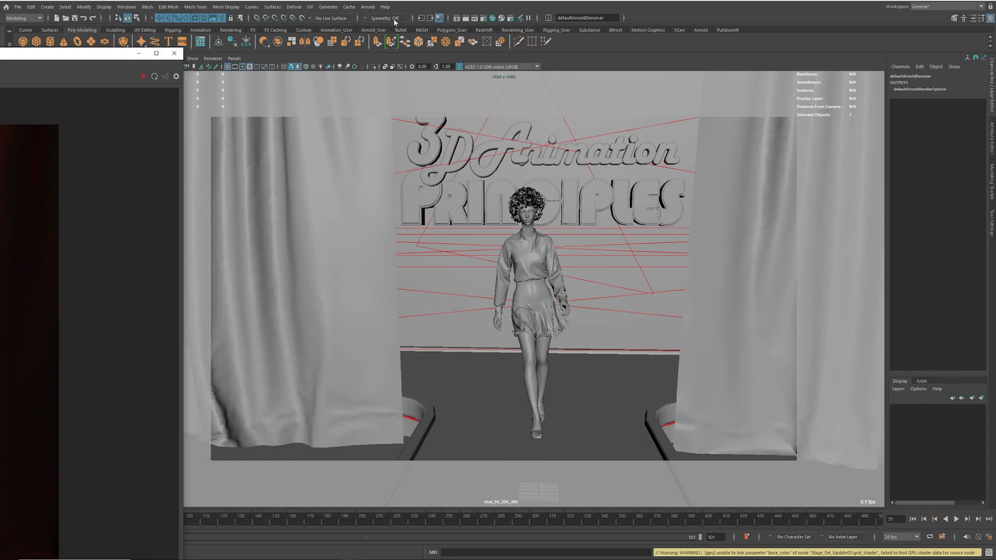
left_click(484, 17)
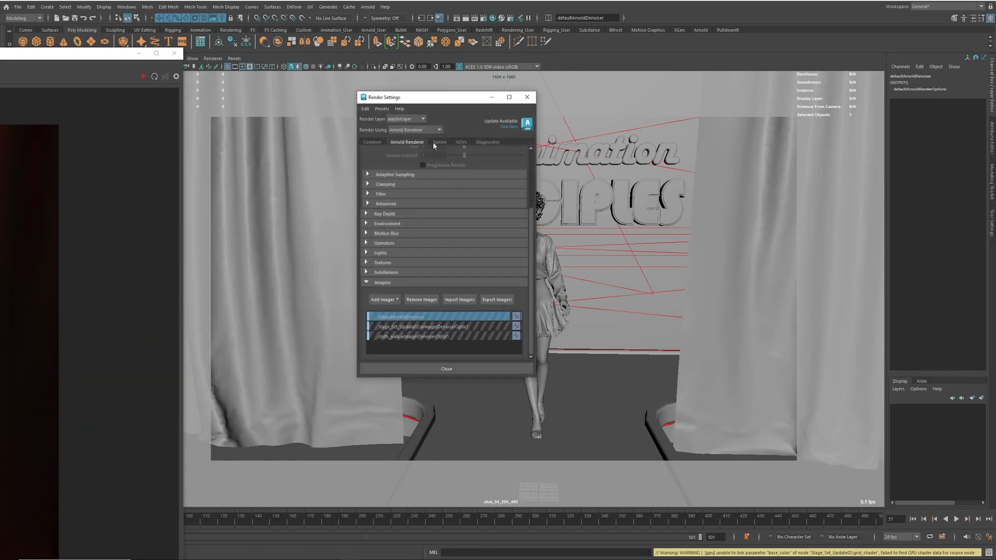
scroll(443, 168, "up", 3)
double_click(426, 191)
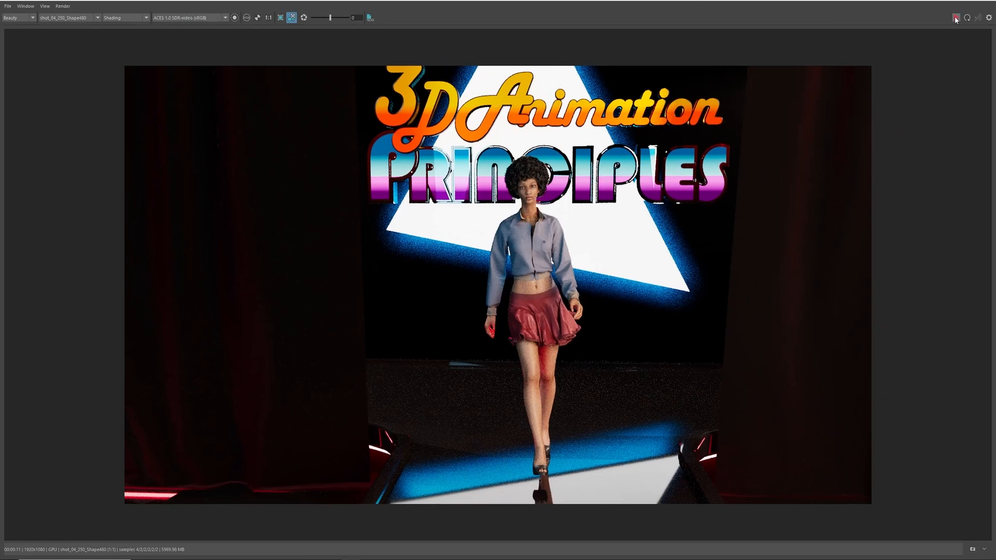
left_click(955, 17)
left_click_drag(929, 1, 675, 206)
left_click_drag(465, 101, 495, 55)
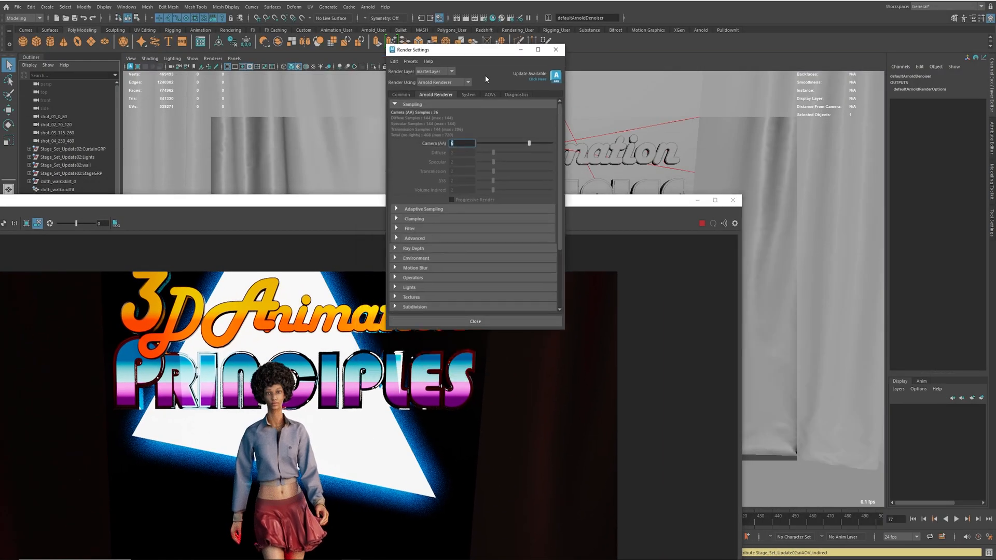
Set the Camera (AA) samples to 7 and inspect the updated test render
type("7")
key("Return")
left_click_drag(593, 202, 721, 1)
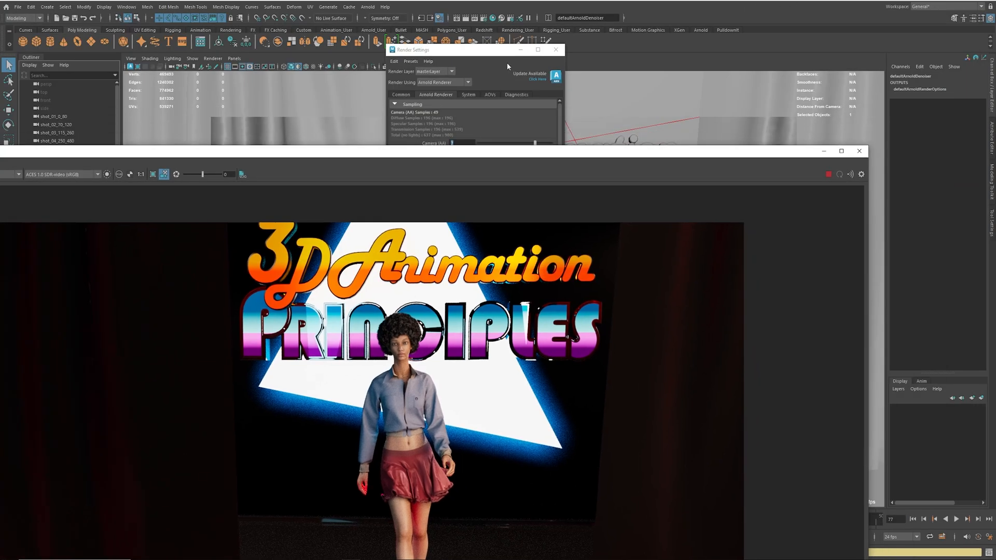
Set the Camera (AA) samples to 8 and inspect the full test render
double_click(471, 142)
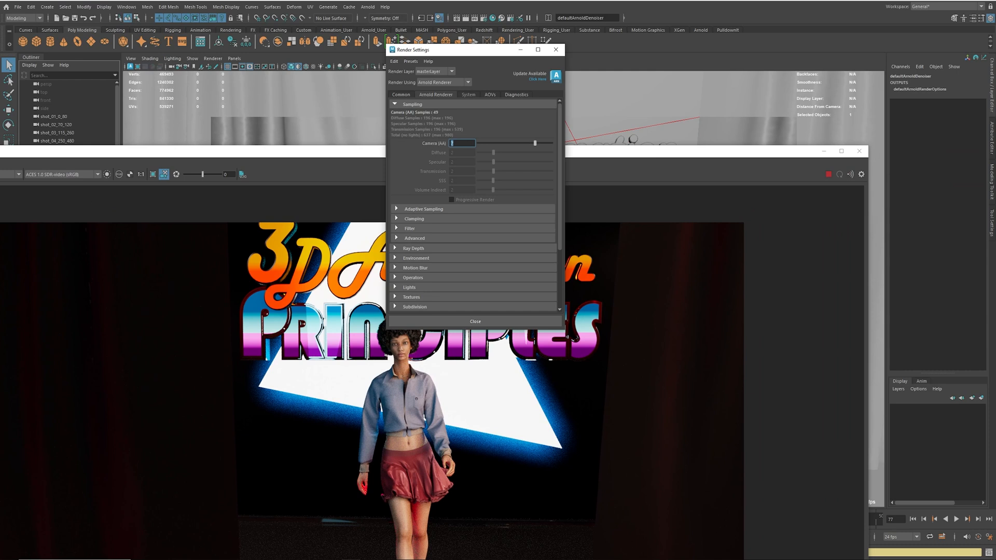
type("8")
key("Return")
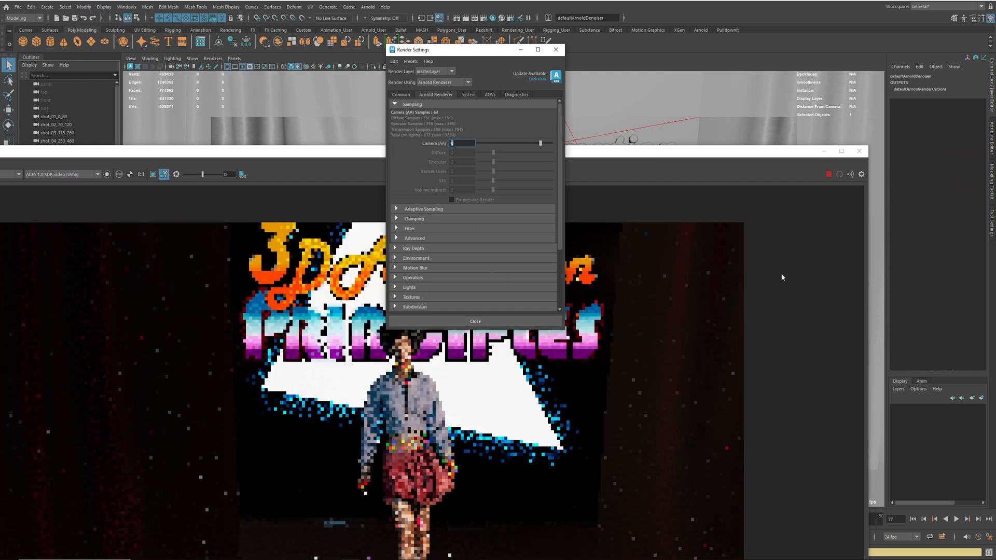
left_click(612, 152)
double_click(613, 152)
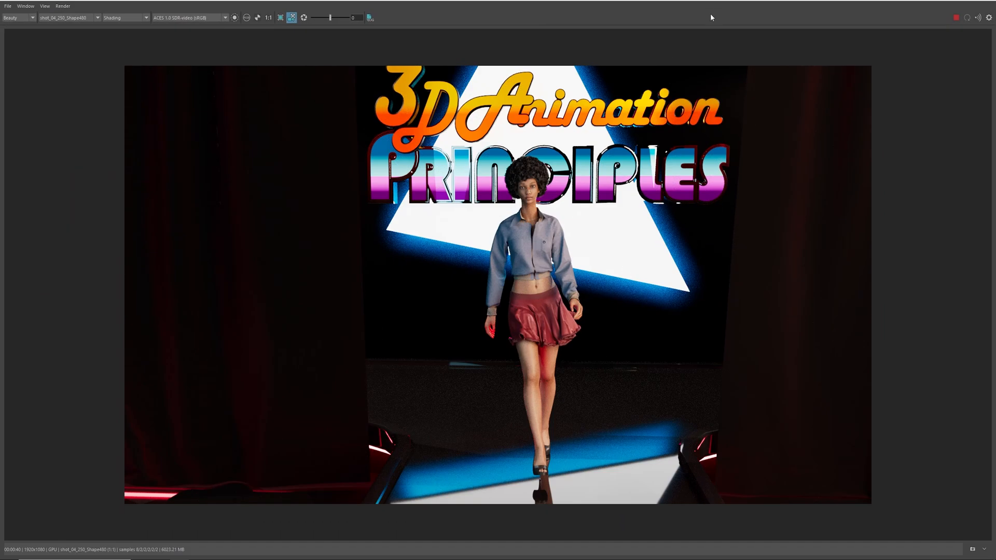
left_click_drag(609, 1, 549, 213)
Set the Camera (AA) samples to 10 and inspect the resulting test render
left_click(452, 143)
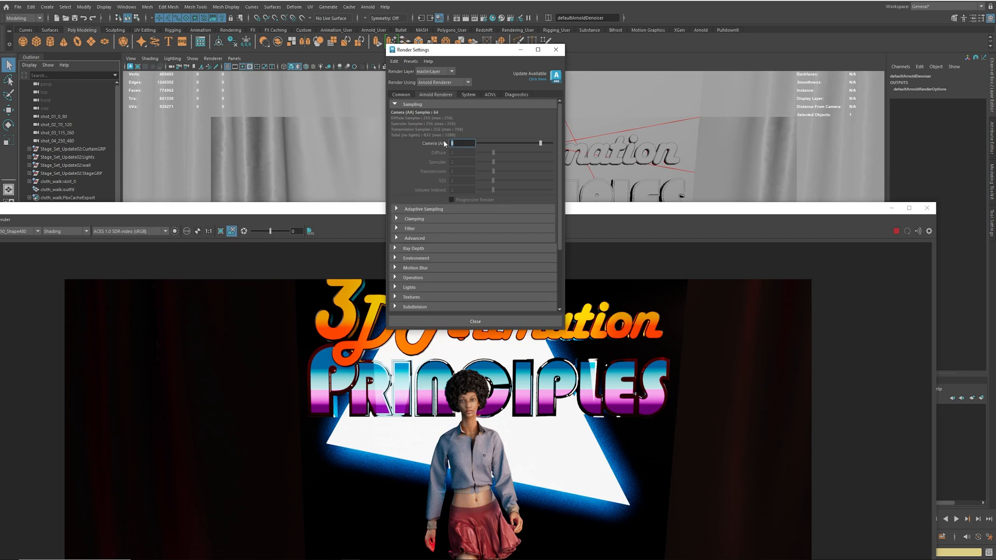
type("10")
key("Return")
left_click_drag(648, 206, 696, 1)
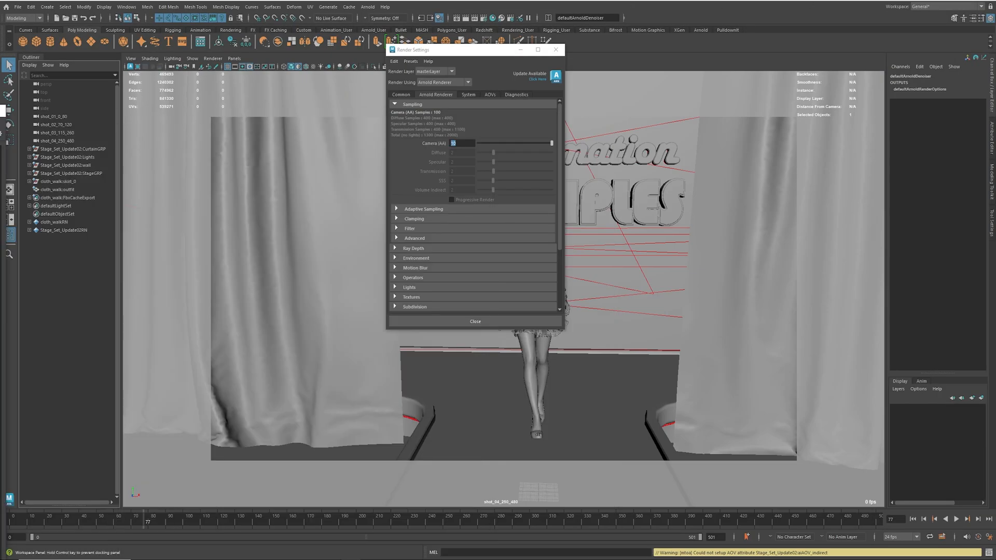
Open the Hypershade, enlarge its material browser, and bring up the attributes of the cloth_walk bodyShader material
left_click(492, 17)
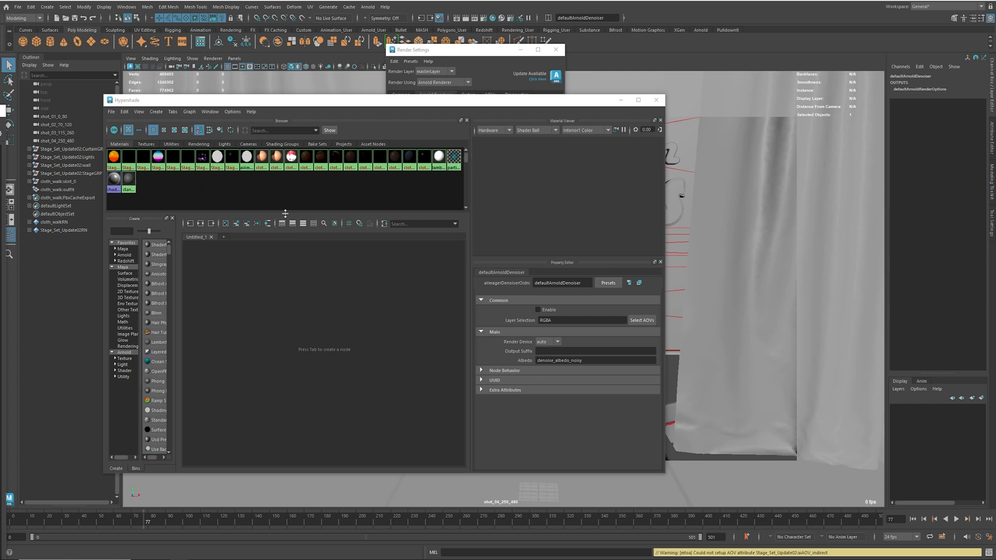
left_click_drag(285, 215, 285, 259)
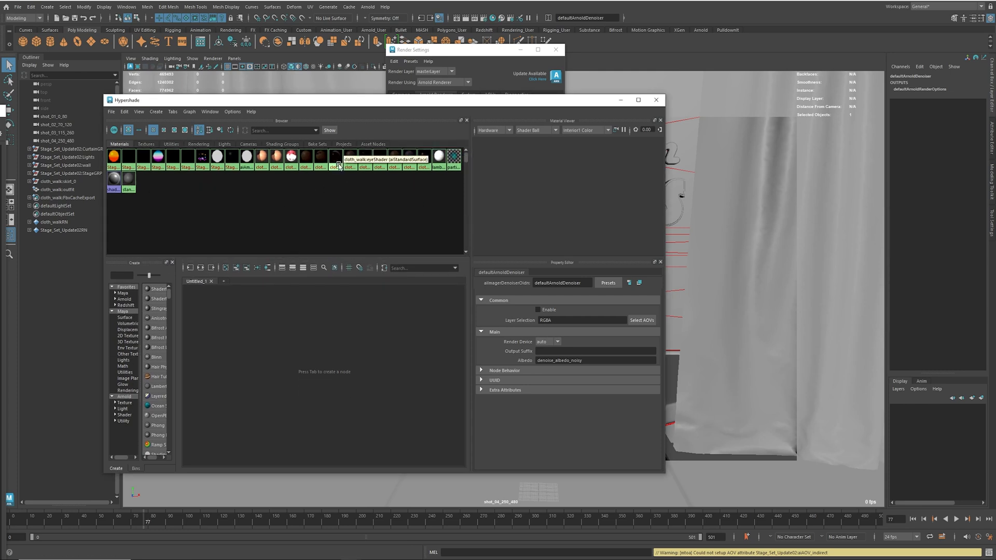
left_click(306, 158)
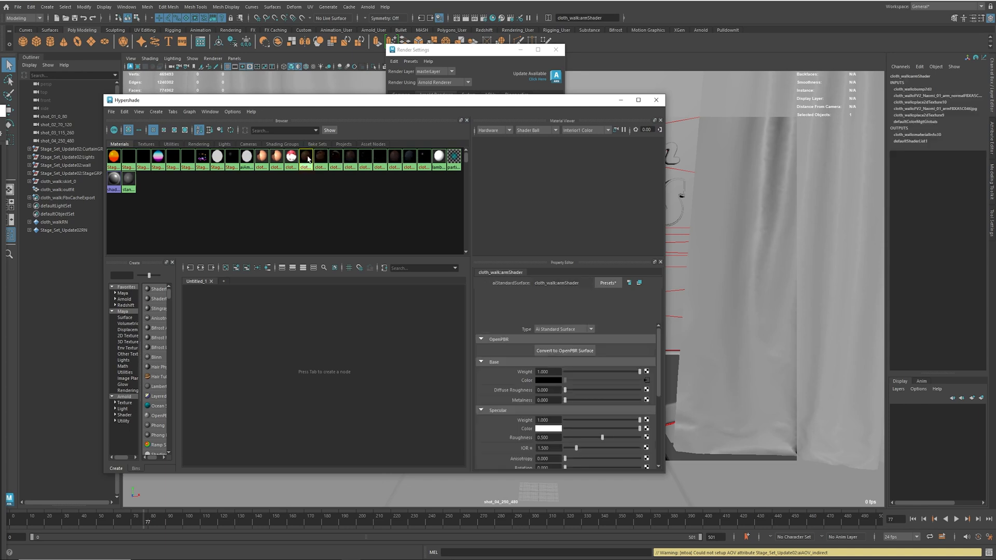
left_click(321, 158)
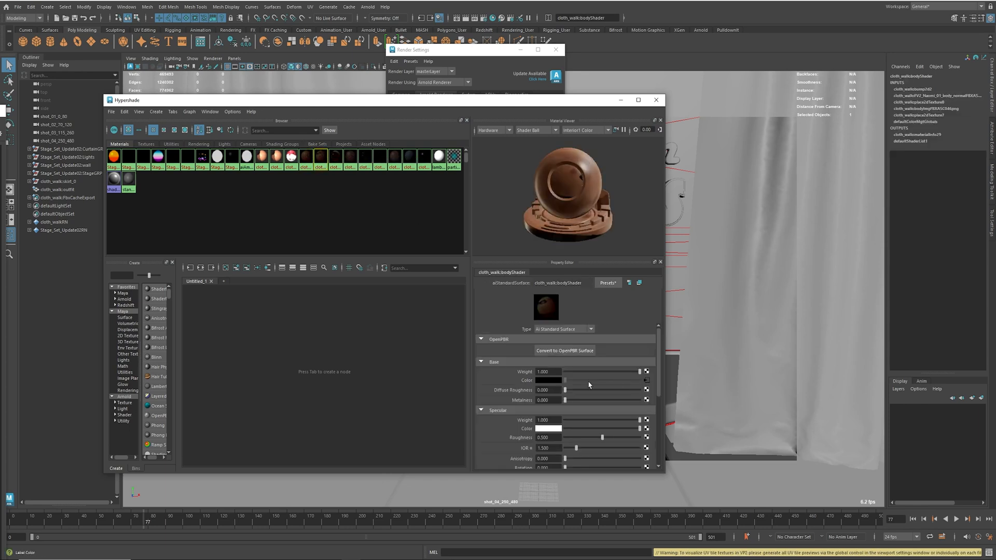
Set the bodyShader's subsurface weight to 0.3 and subsurface scale to 0.75
scroll(561, 416, "down", 2)
left_click(507, 440)
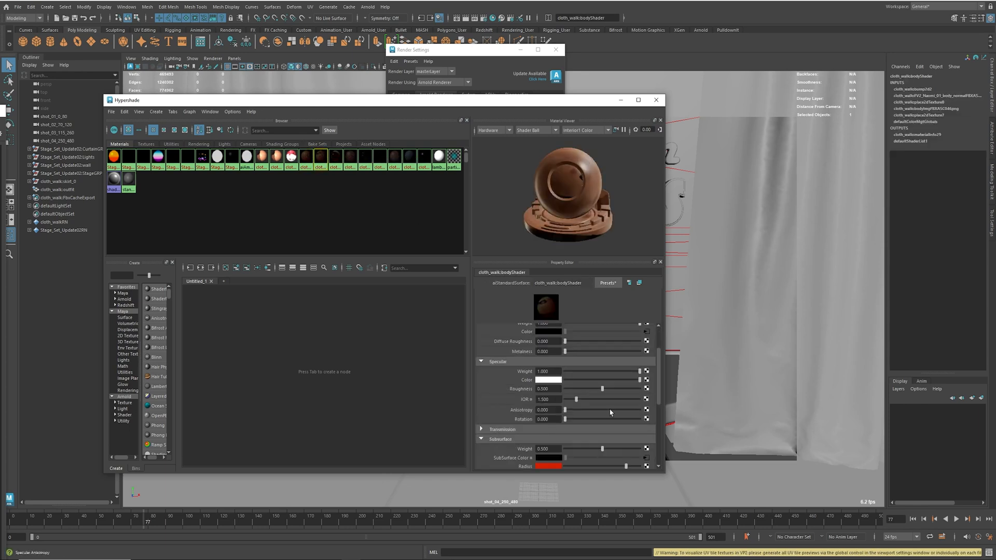
scroll(514, 410, "down", 2)
left_click(520, 378)
key("BackSpace")
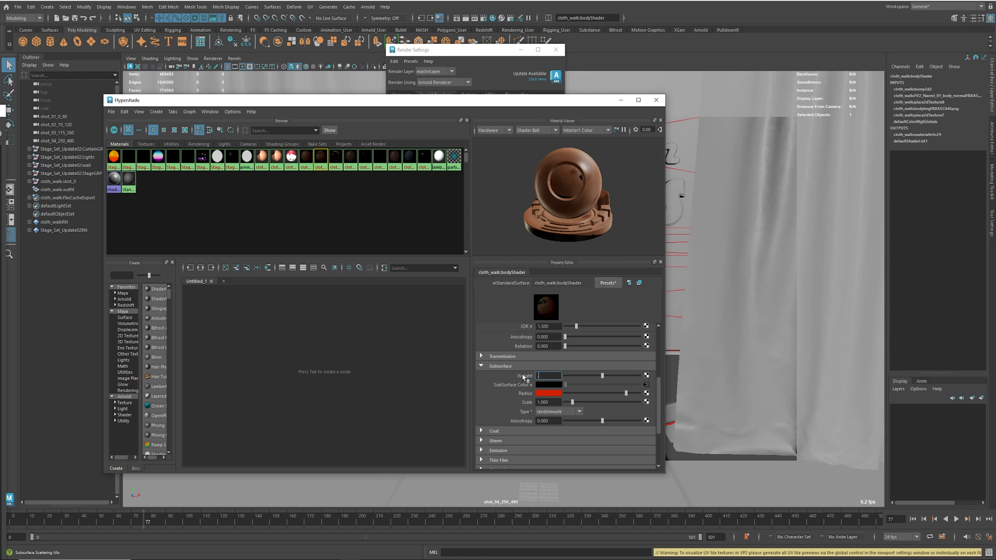
type(".3")
key("Tab")
key("BackSpace")
type(".75")
key("Return")
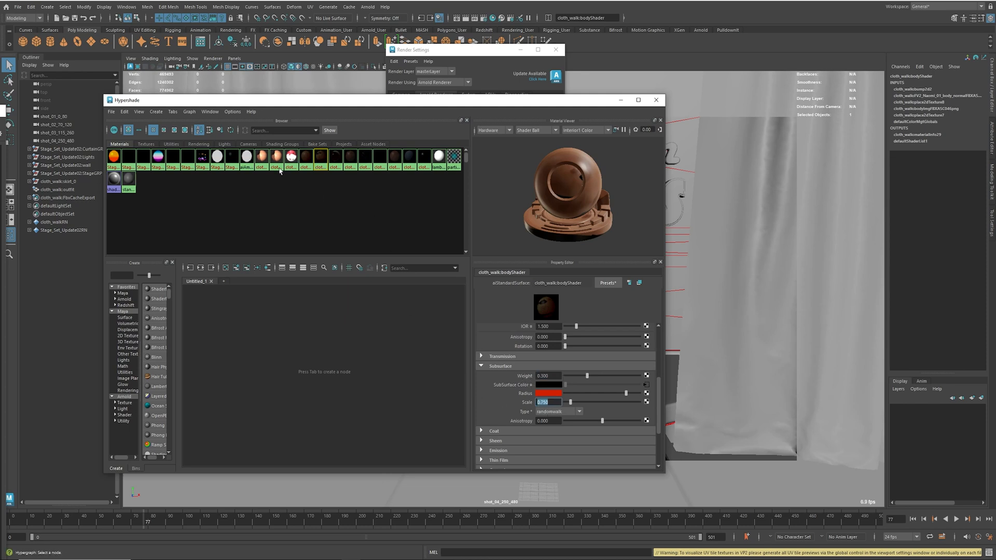
Set the cloth_walk eyeShader's subsurface weight to 0.15 and subsurface scale to 0.75
left_click(338, 159)
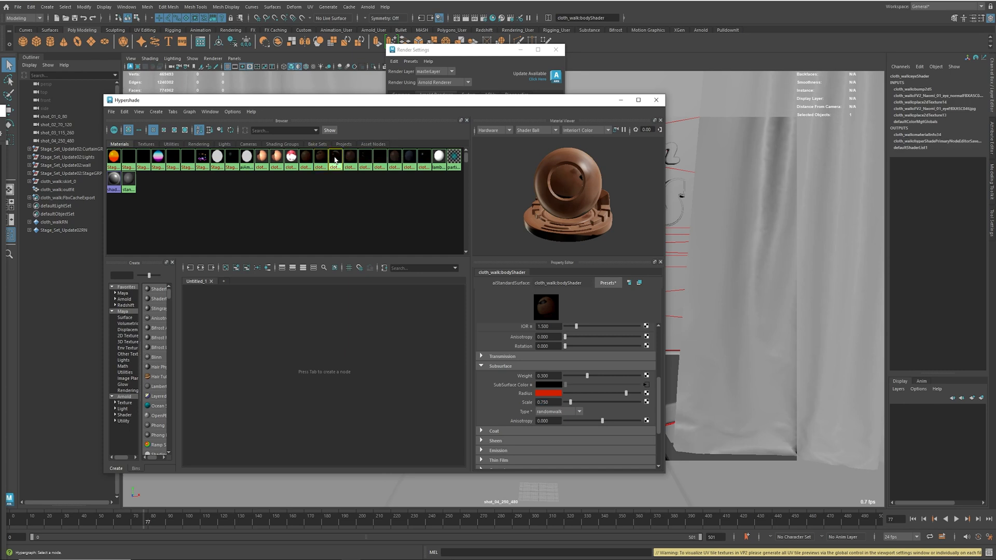
double_click(558, 375)
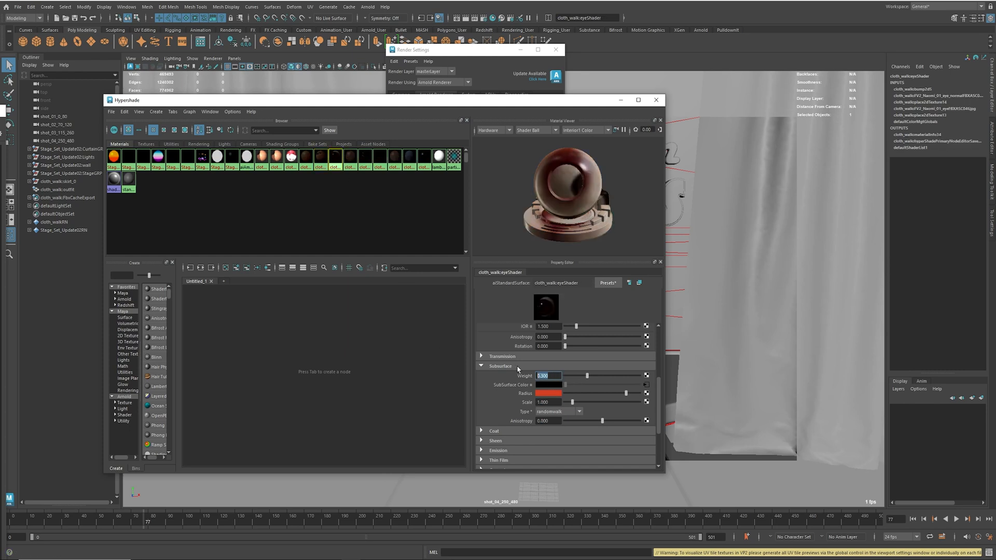
type(".15")
key("Tab")
type(".75")
key("Return")
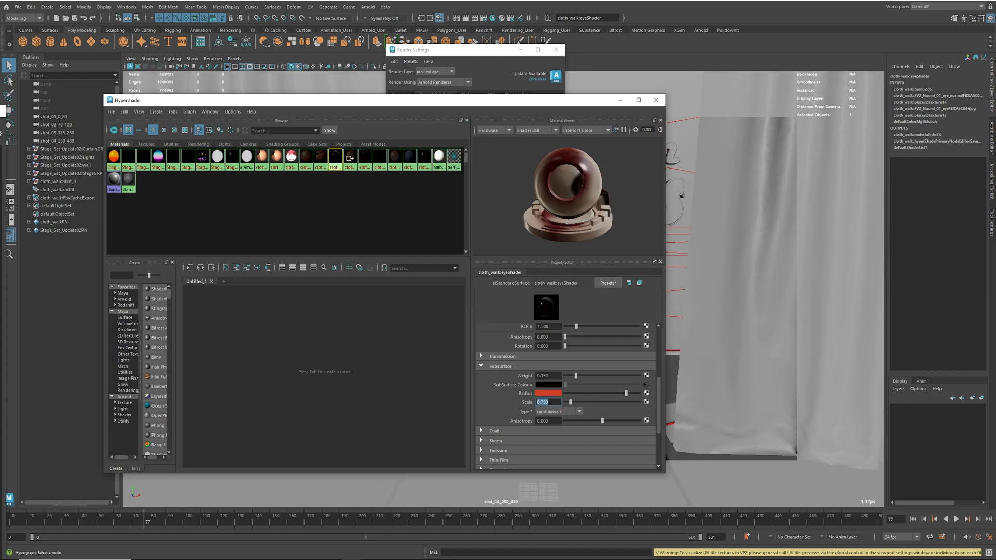
Set the cloth_walk faceShader's subsurface weight to 0.3 and subsurface scale to 0.75
left_click(350, 158)
double_click(545, 376)
type(".3")
key("Return")
key("Tab")
type(".")
type("1")
key("Return")
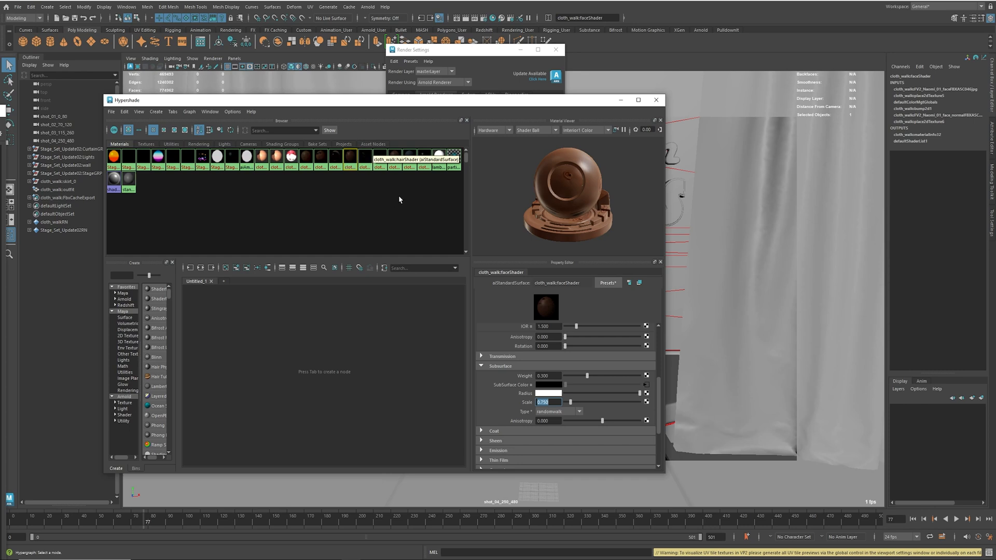
Set the cloth_walk legShader's subsurface weight to 0.3 and subsurface scale to 0.75
left_click(396, 156)
left_click(549, 375)
type(".3")
left_click(556, 402)
type(".75")
key("Return")
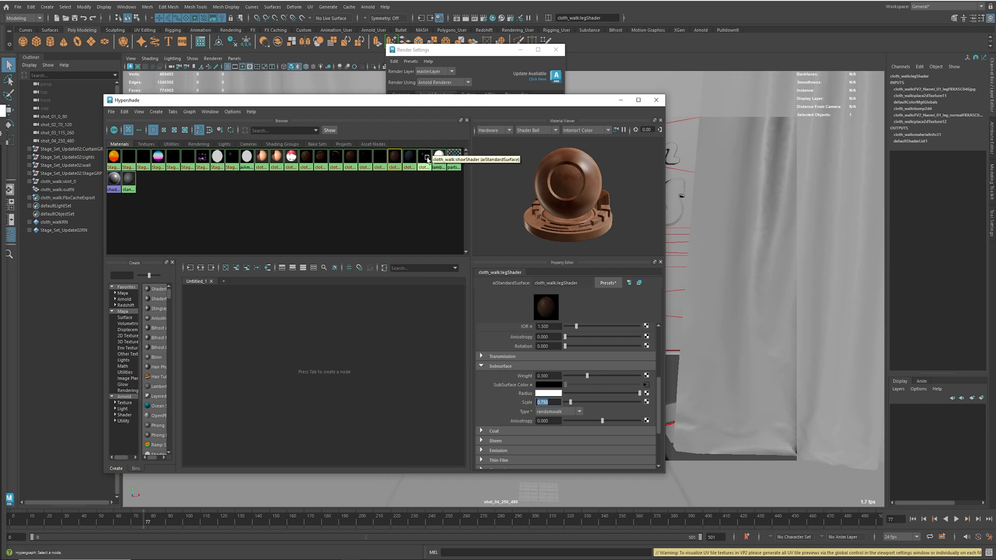
Set the cloth_walk armShader's subsurface weight to 0.3 and subsurface scale to 0.75
left_click(306, 157)
left_click(551, 375)
type(".3")
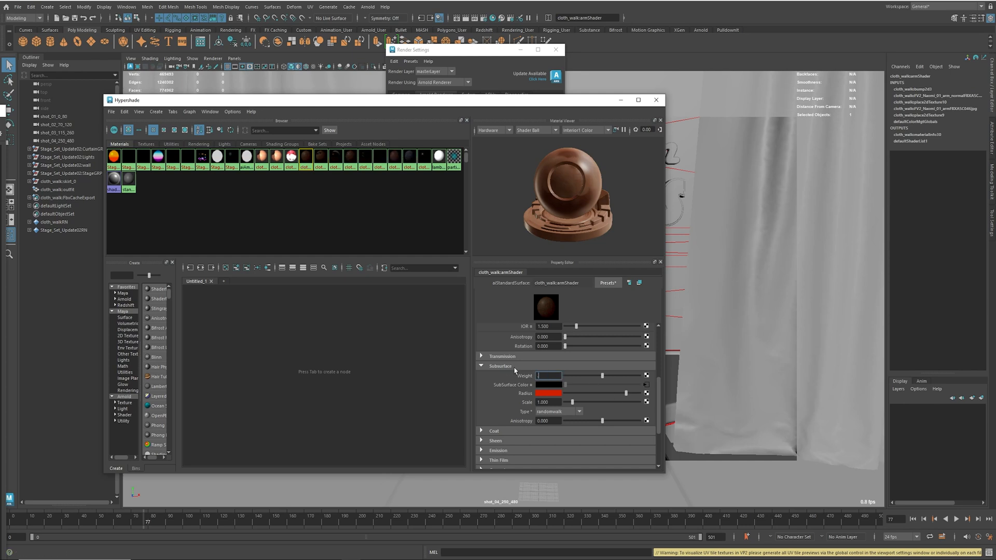
left_click(554, 402)
type(".75")
key("Return")
Match the legShader's subsurface radius to the red radius color used on the armShader
left_click(394, 156)
left_click(549, 384)
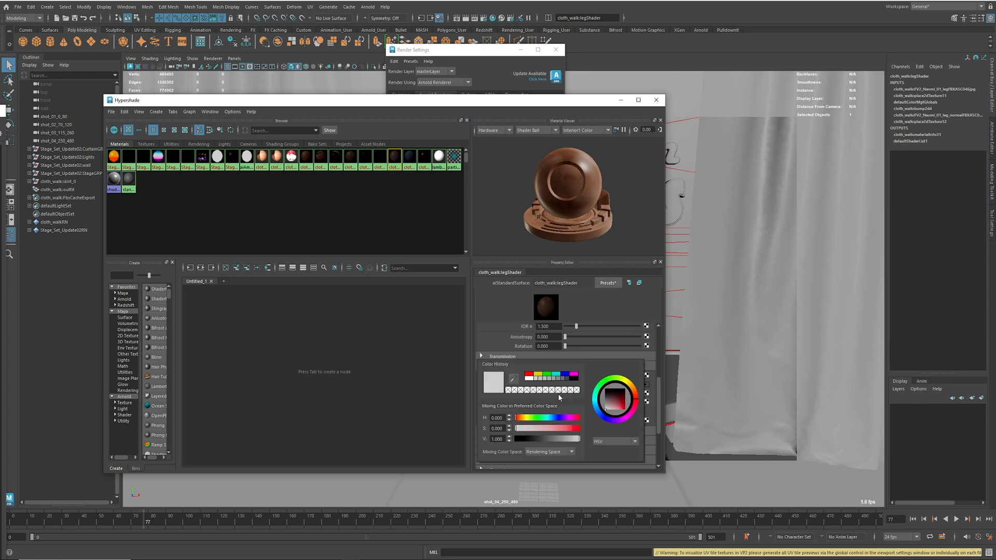
left_click(306, 157)
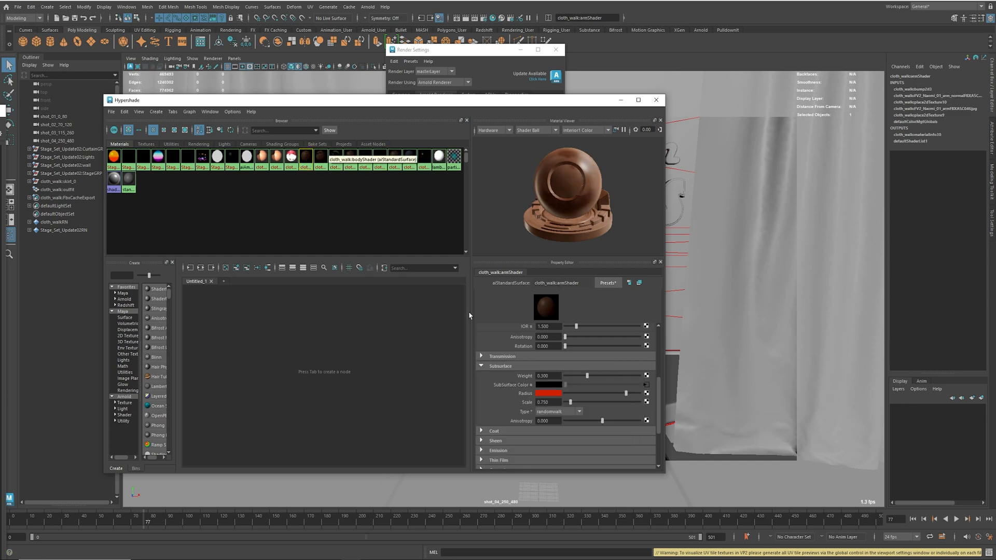
left_click(555, 394)
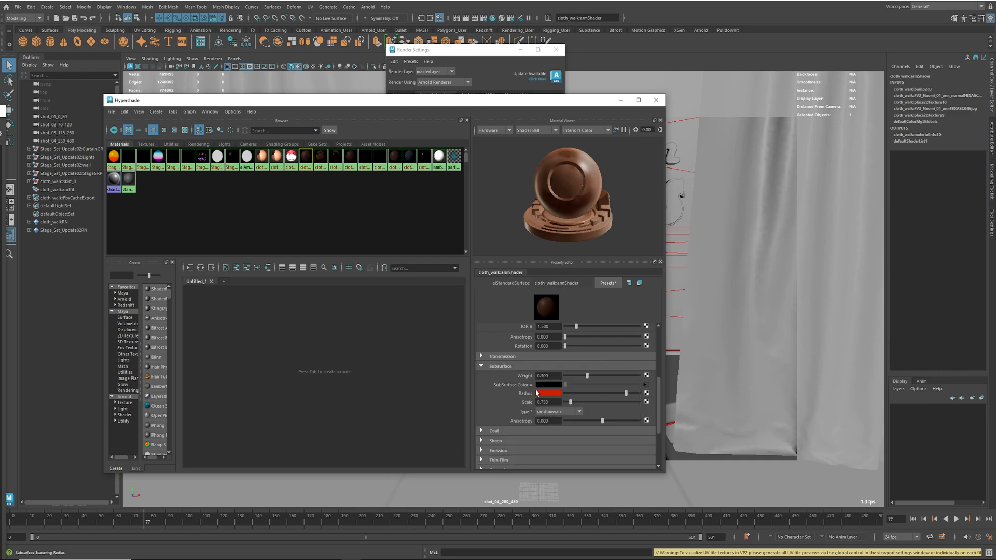
left_click(395, 163)
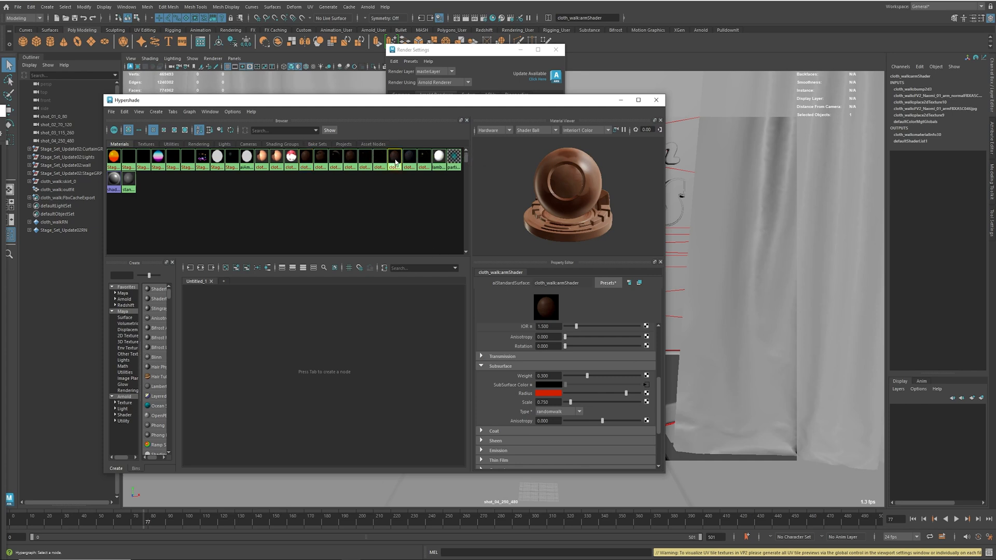
left_click(554, 394)
left_click(506, 392)
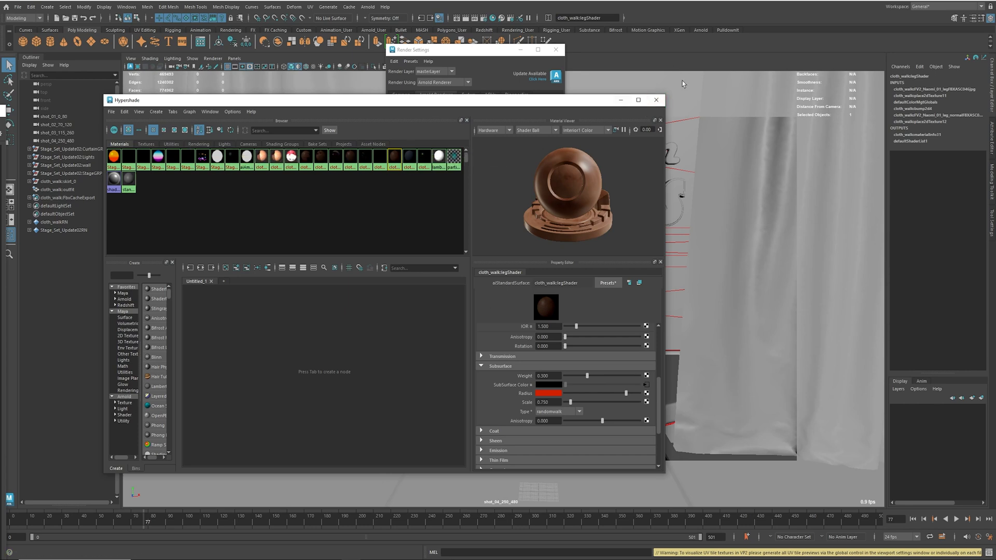
Close the Hypershade and arrange the Arnold RenderView and Render Settings windows side by side
left_click(657, 101)
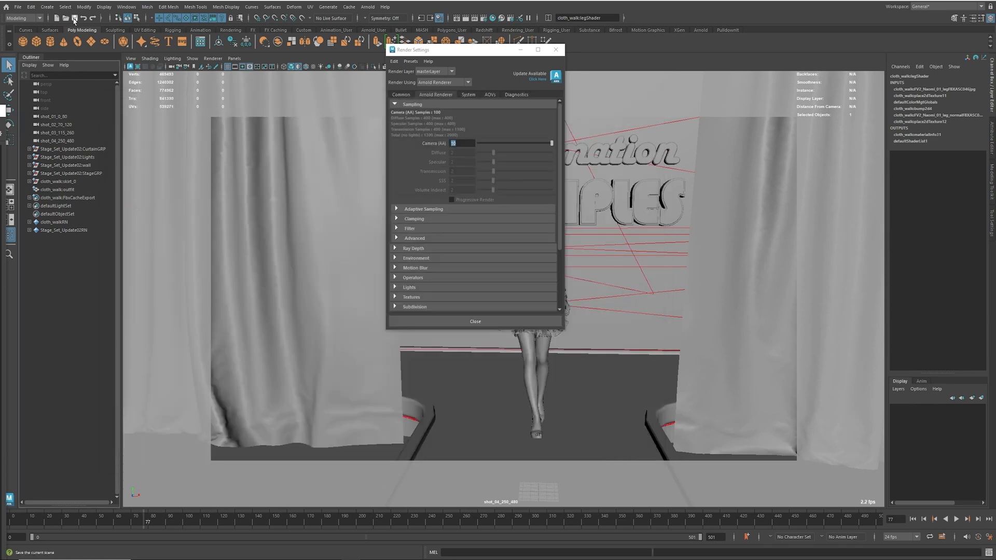
left_click_drag(0, 111, 197, 83)
left_click_drag(467, 52, 583, 46)
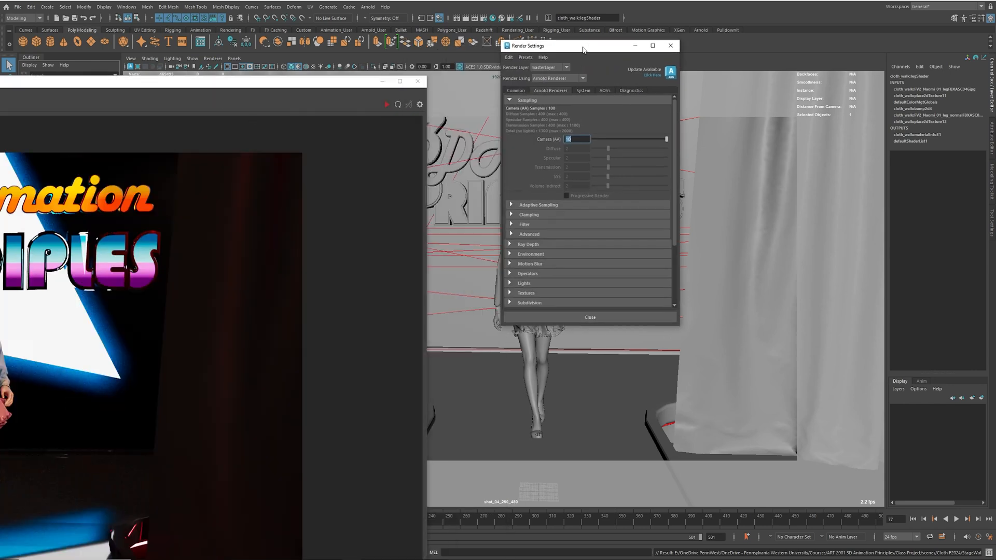
Set the Arnold ray depth to 3 for both diffuse and specular
left_click(528, 244)
double_click(575, 264)
type("3")
key("Tab")
type("3")
key("Return")
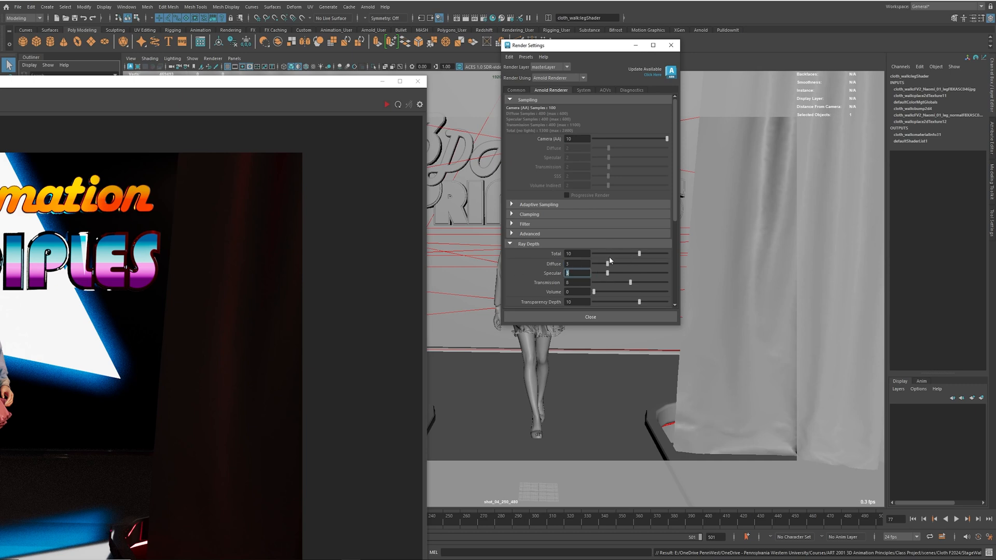
scroll(608, 256, "down", 2)
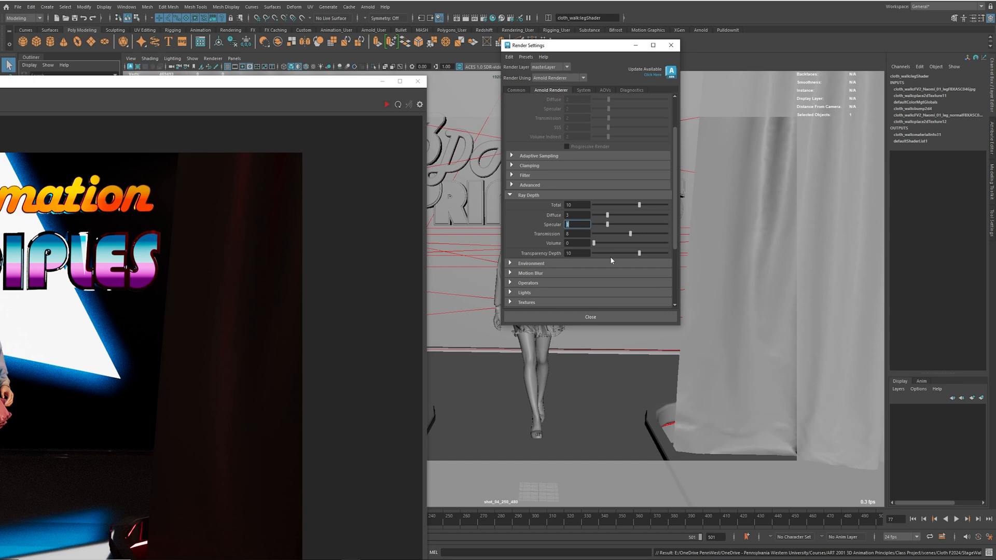
Enlarge the Arnold RenderView and re-render the shot_04 camera view to check the new ray depth and skin settings
double_click(262, 86)
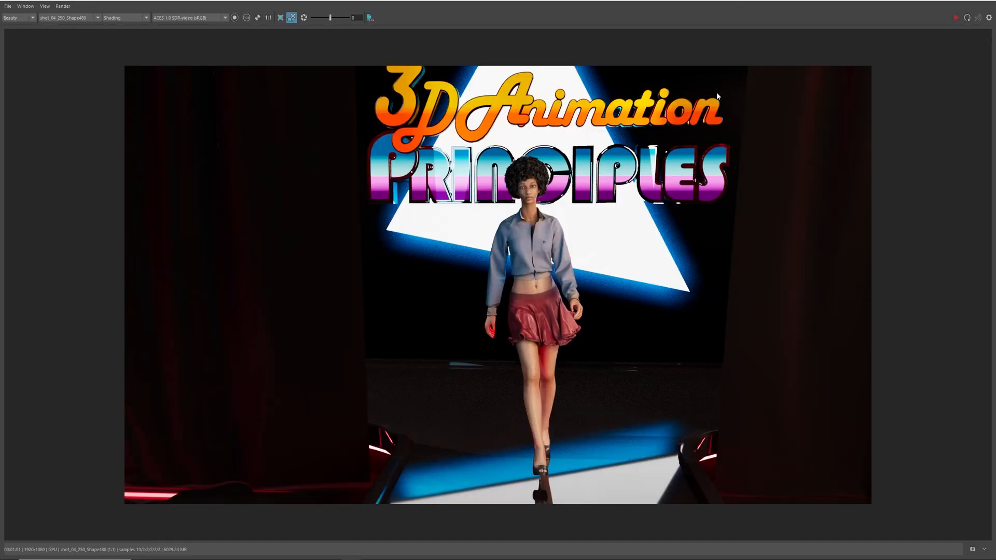
left_click(956, 18)
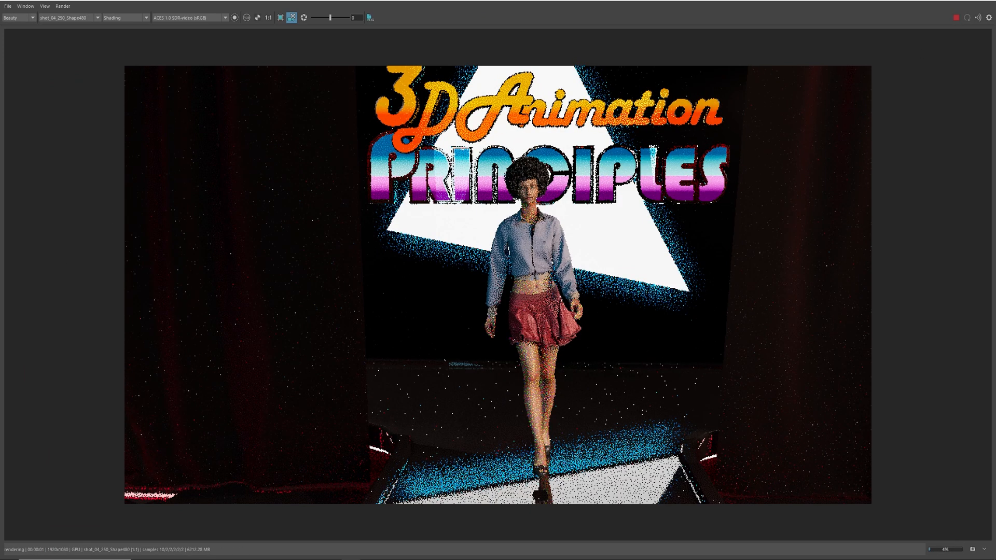
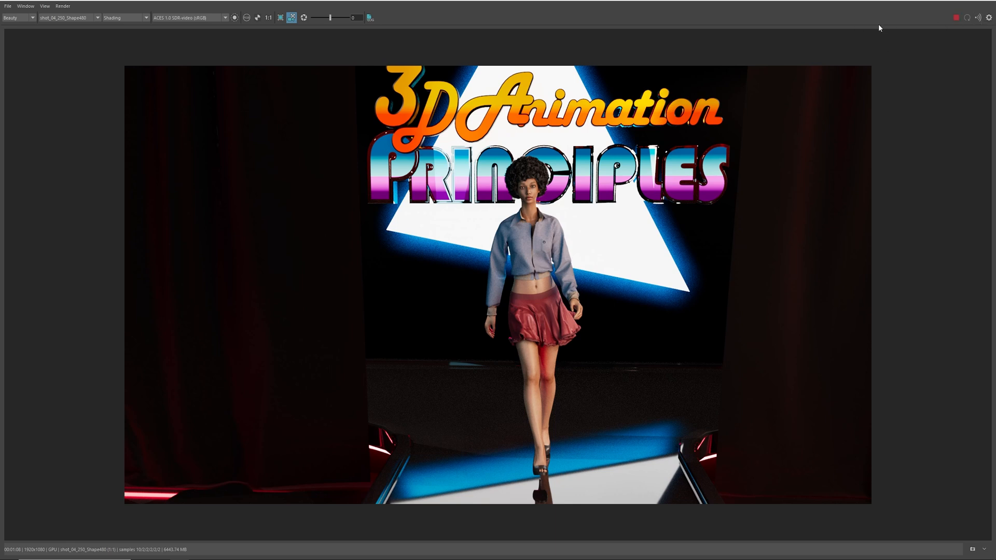
left_click(957, 19)
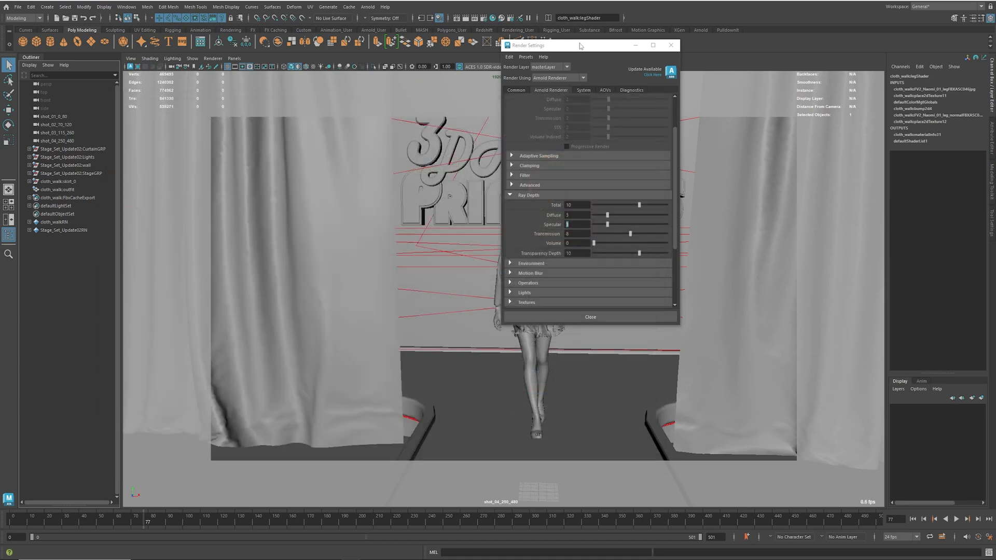
Review the Arnold sampling, system device, and common file output and frame range settings before rendering
left_click_drag(579, 44, 530, 42)
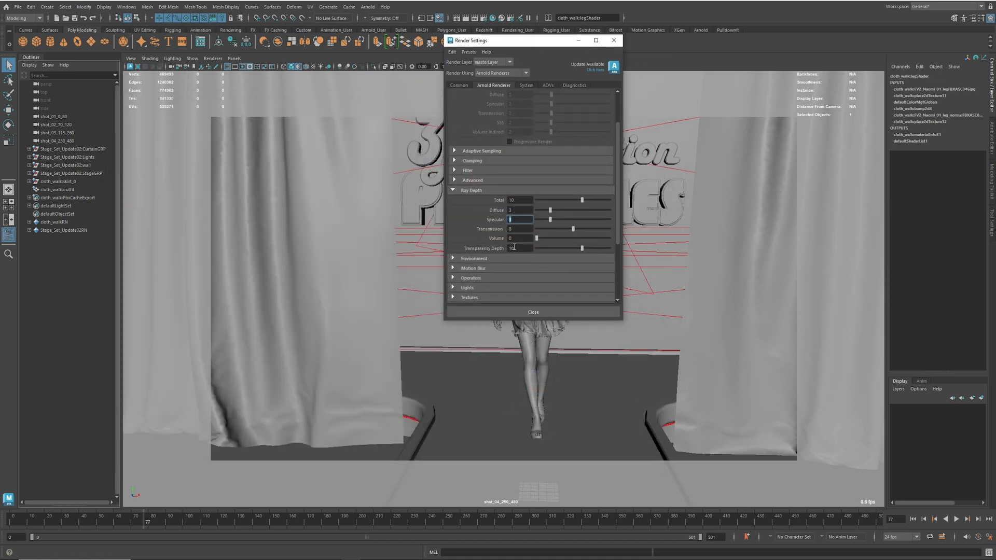
scroll(512, 235, "up", 2)
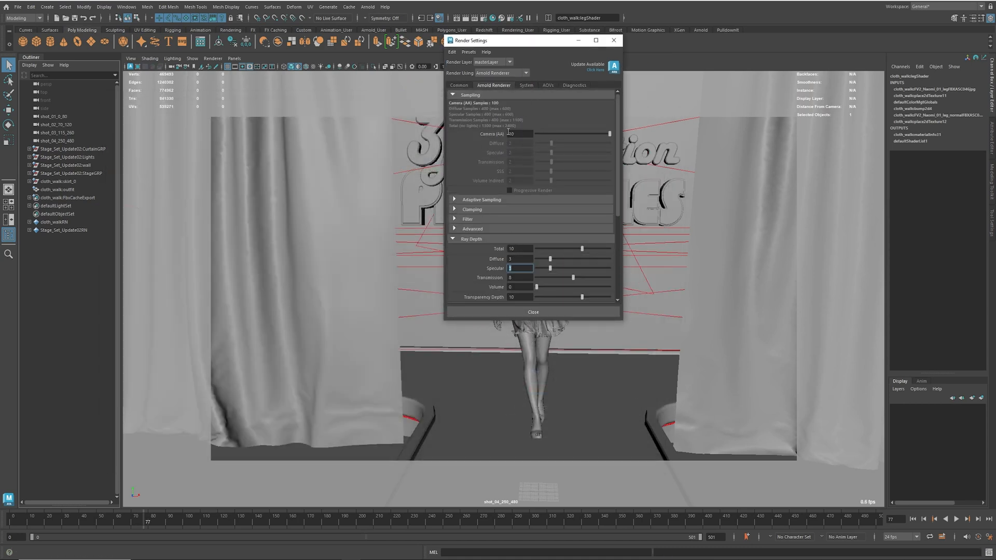
left_click(526, 85)
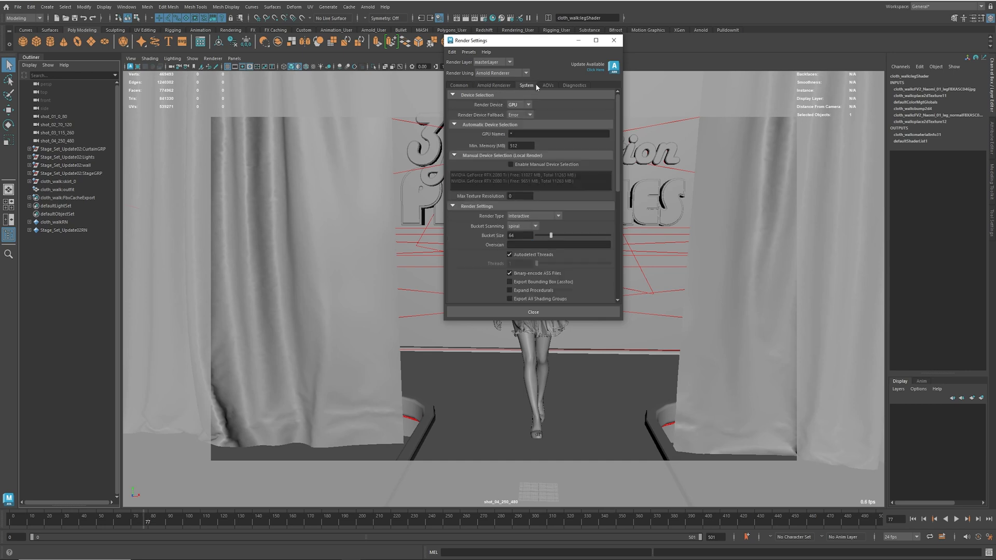
left_click(459, 85)
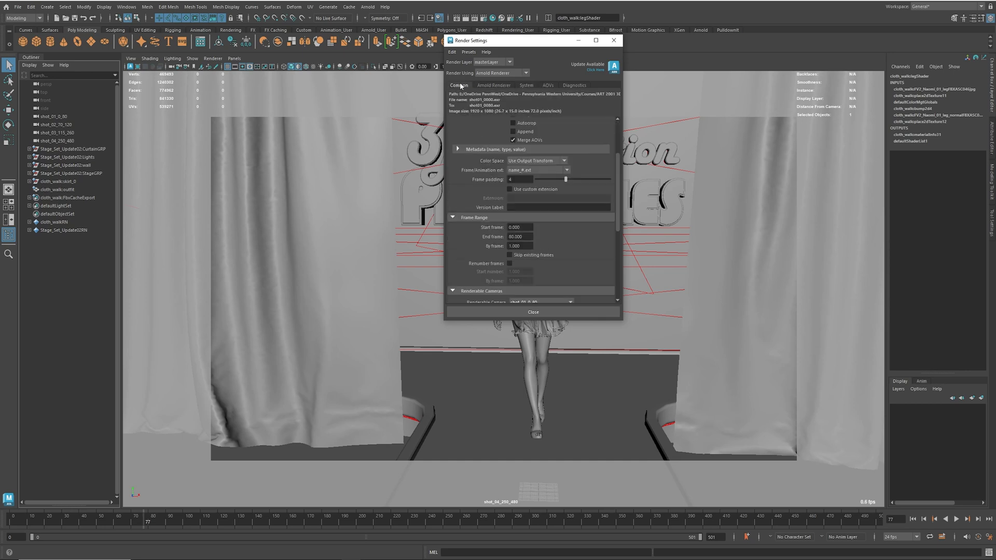
scroll(539, 203, "up", 2)
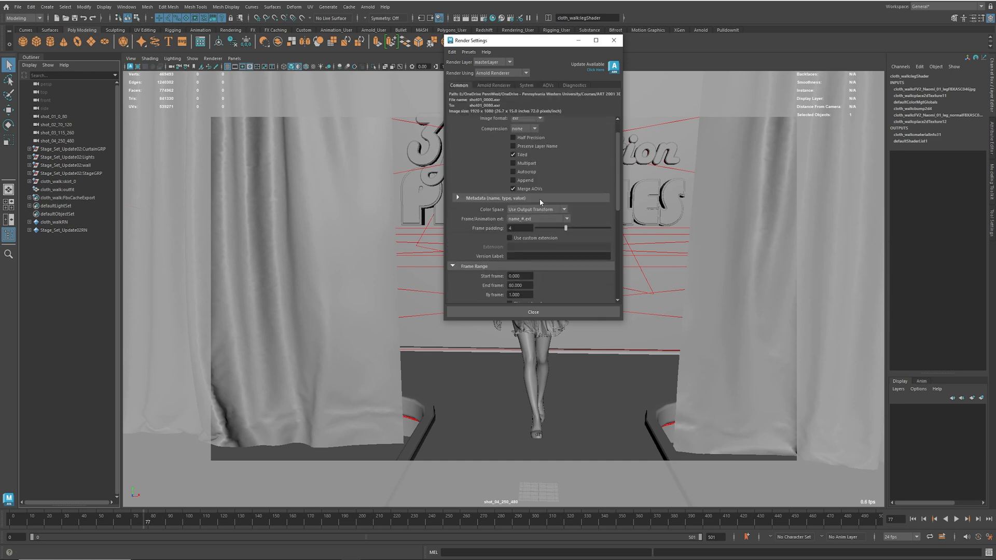
scroll(540, 198, "up", 1)
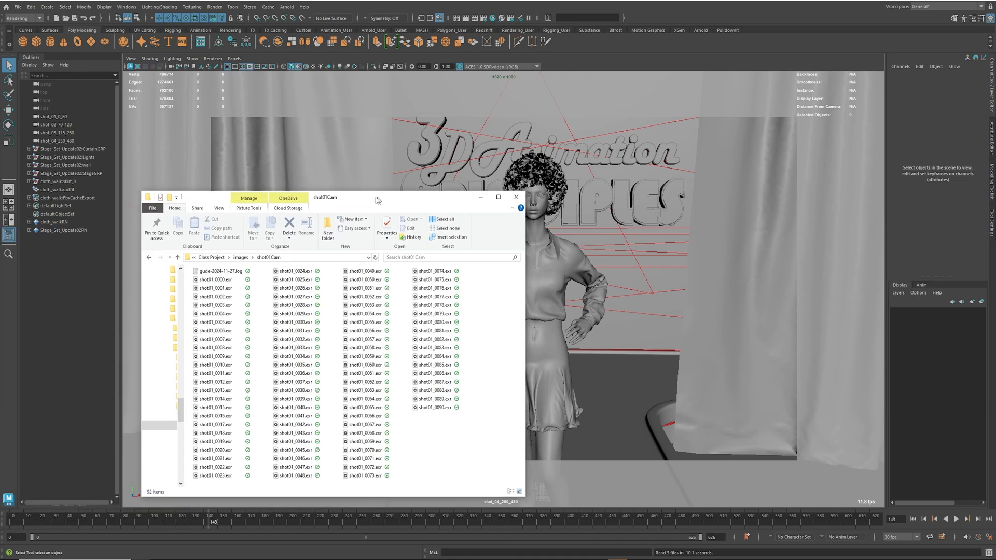
Move the folder window with the rendered shot01Cam frames aside and switch to After Effects
left_click_drag(378, 200, 366, 188)
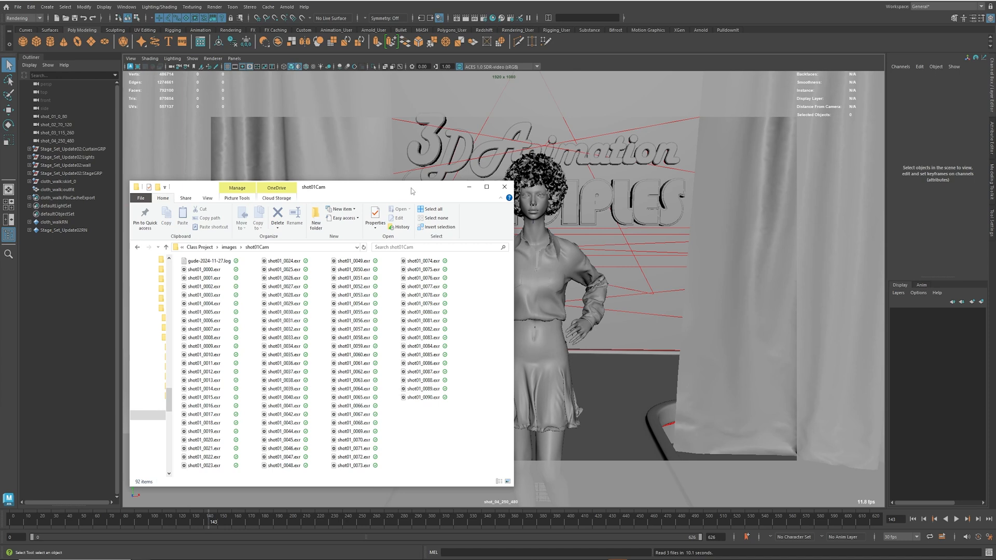
left_click_drag(412, 188, 413, 187)
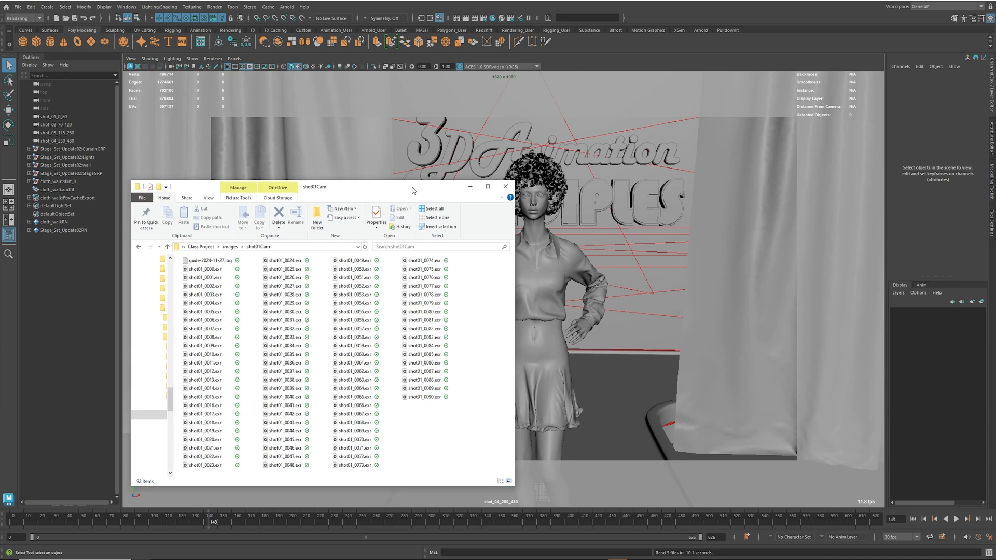
left_click_drag(413, 190, 0, 240)
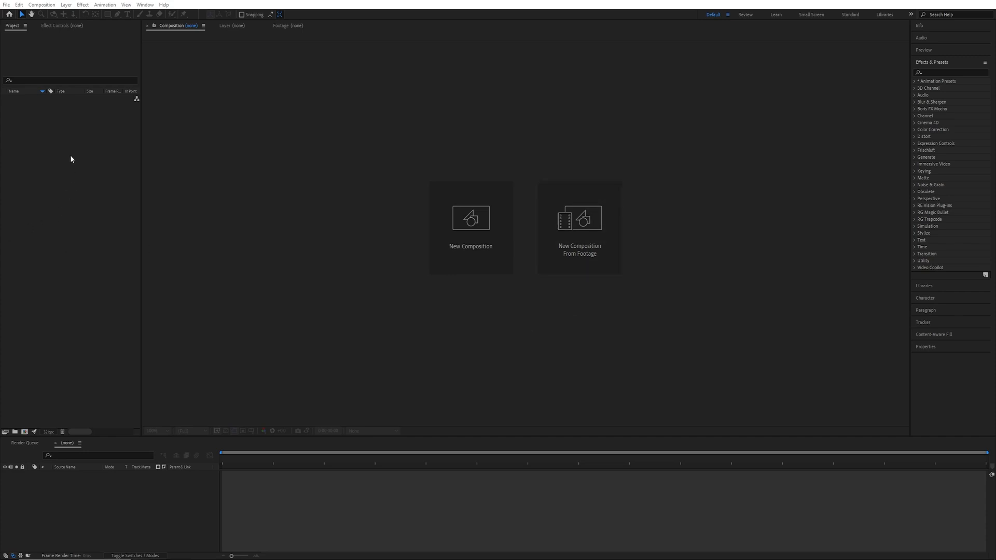
left_click(8, 5)
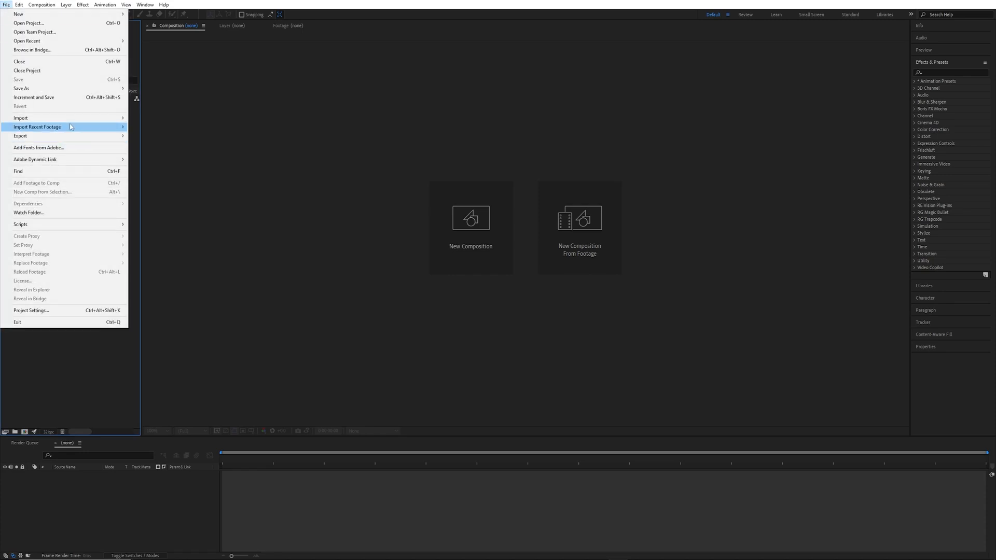
mouse_move(72, 122)
left_click(73, 350)
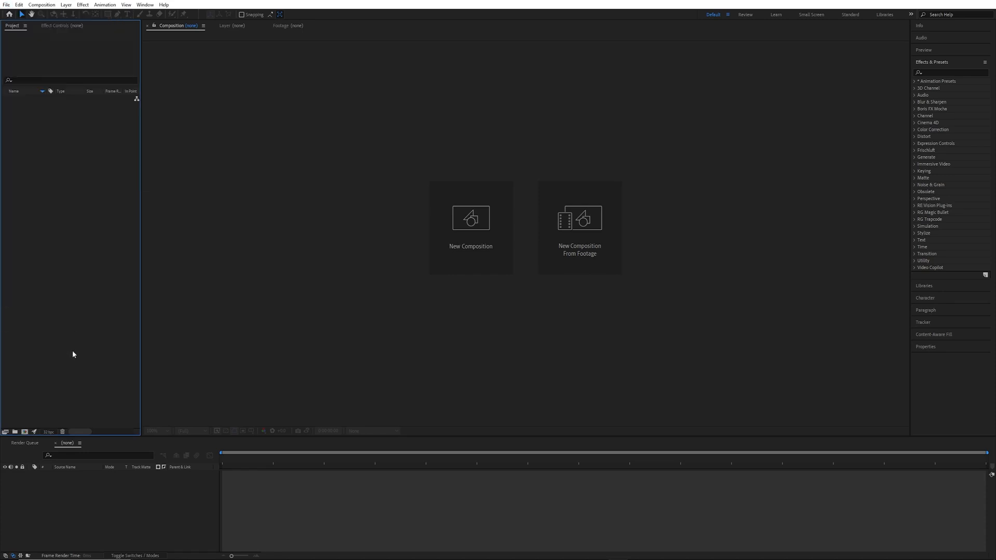
Import shot01_0000.exr from the images/shot01Cam folder as an OpenEXR sequence
right_click(90, 240)
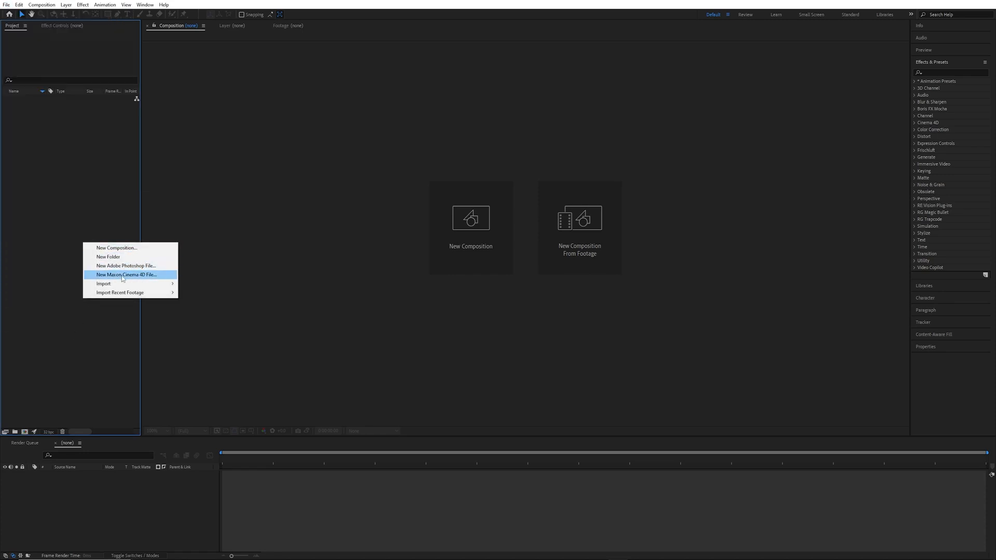
mouse_move(114, 286)
left_click(196, 284)
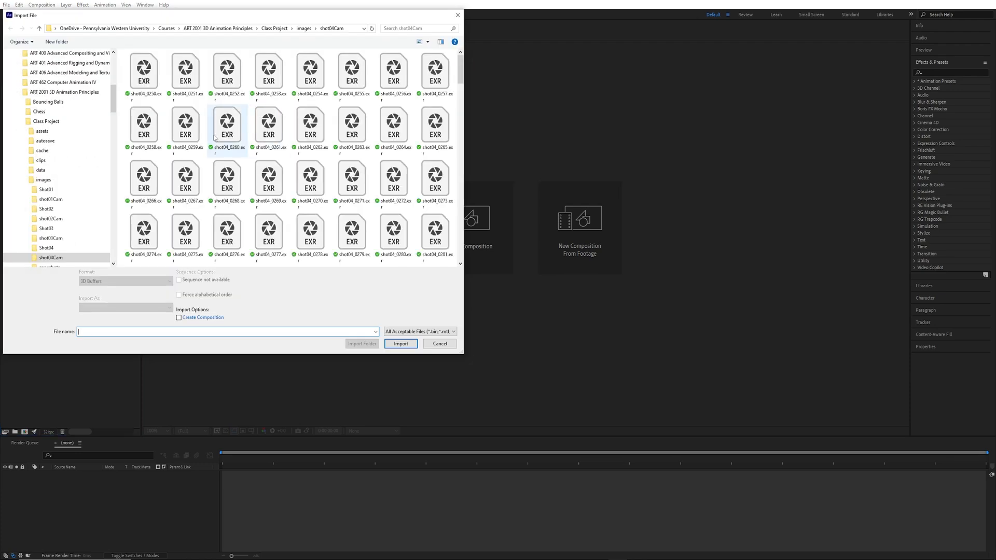
left_click(303, 28)
double_click(182, 66)
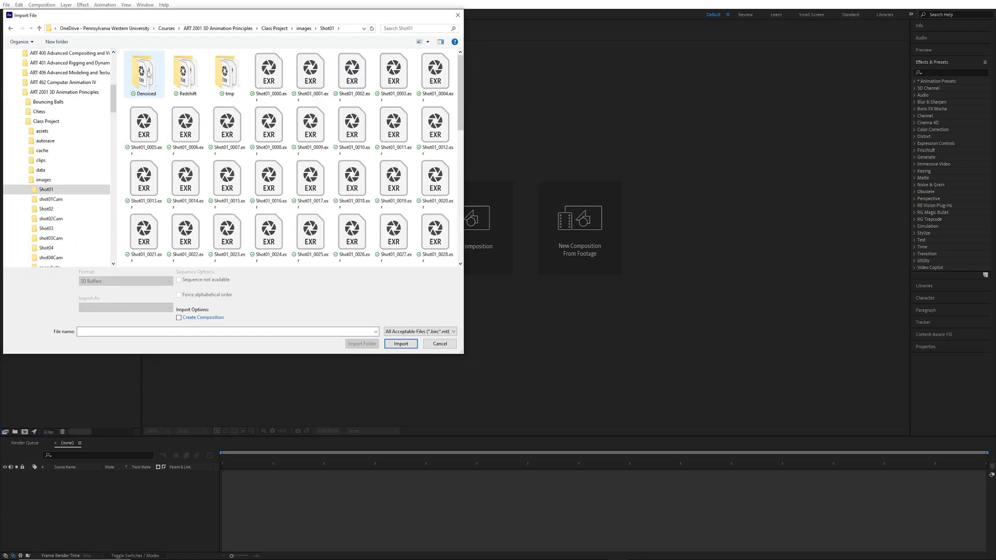
left_click(303, 28)
double_click(156, 72)
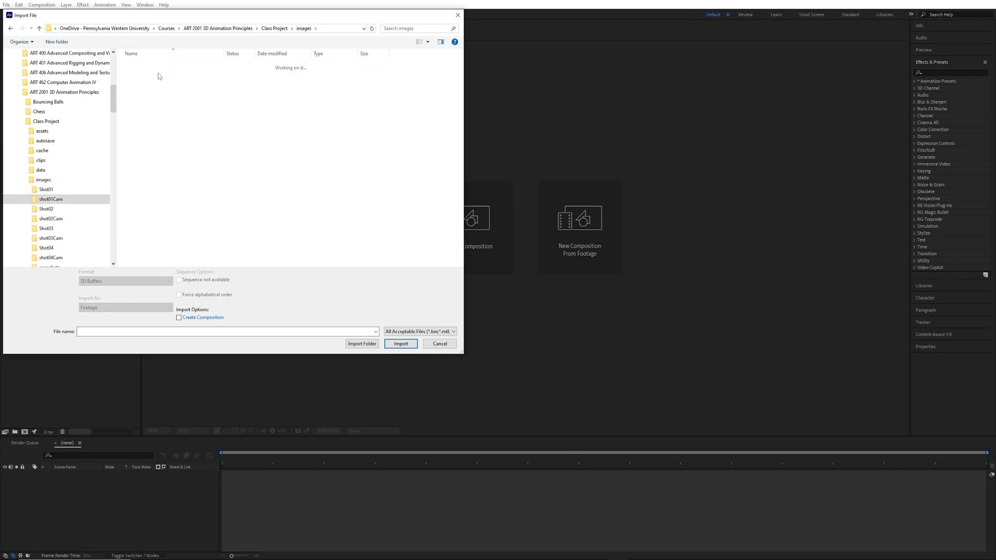
left_click(151, 79)
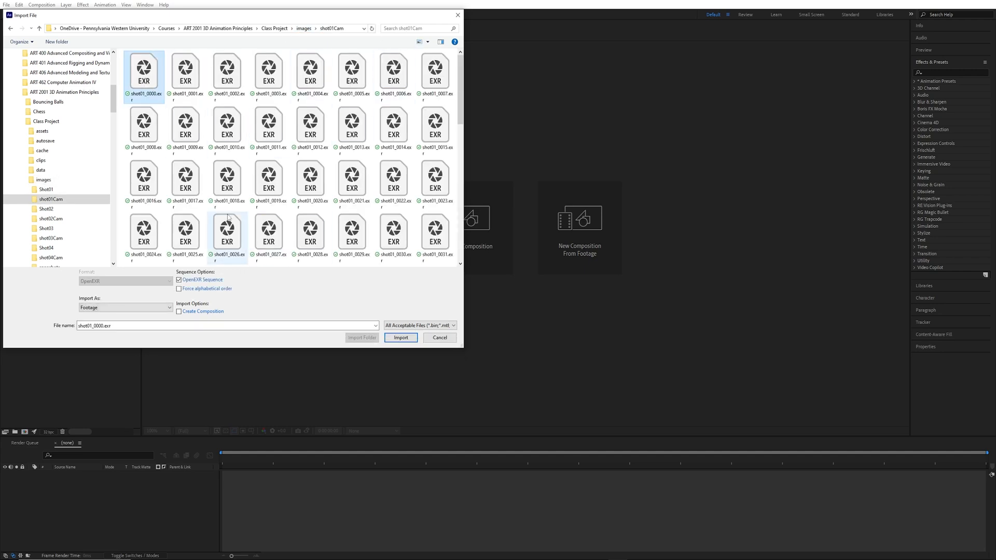
left_click_drag(293, 20, 293, 33)
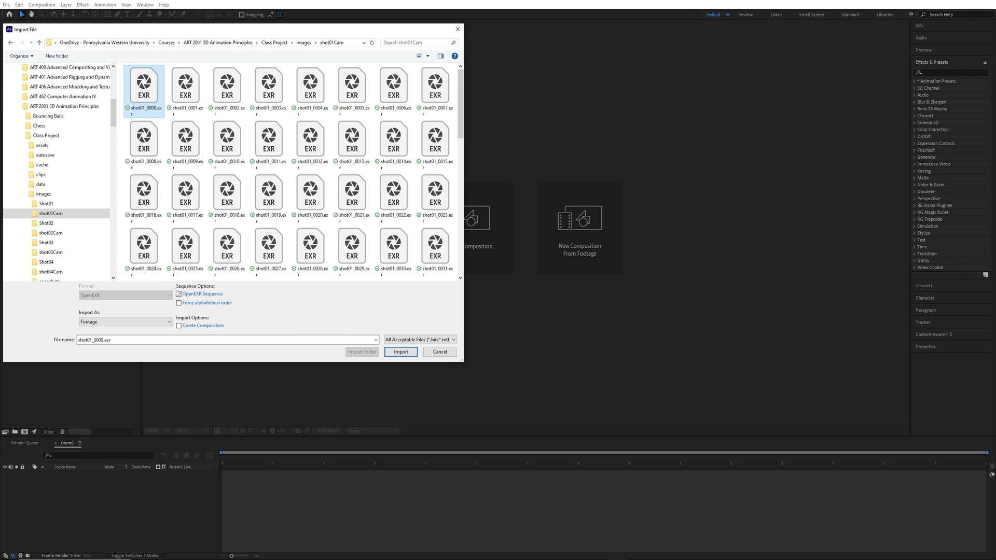
left_click(400, 352)
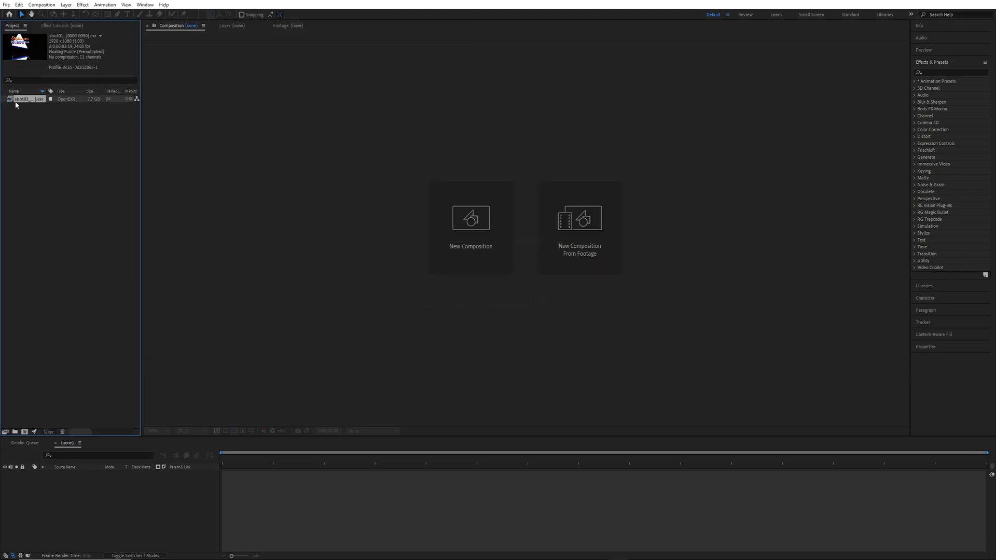
Open the imported shot01 sequence in the footage viewer and play it back
double_click(30, 100)
key("space")
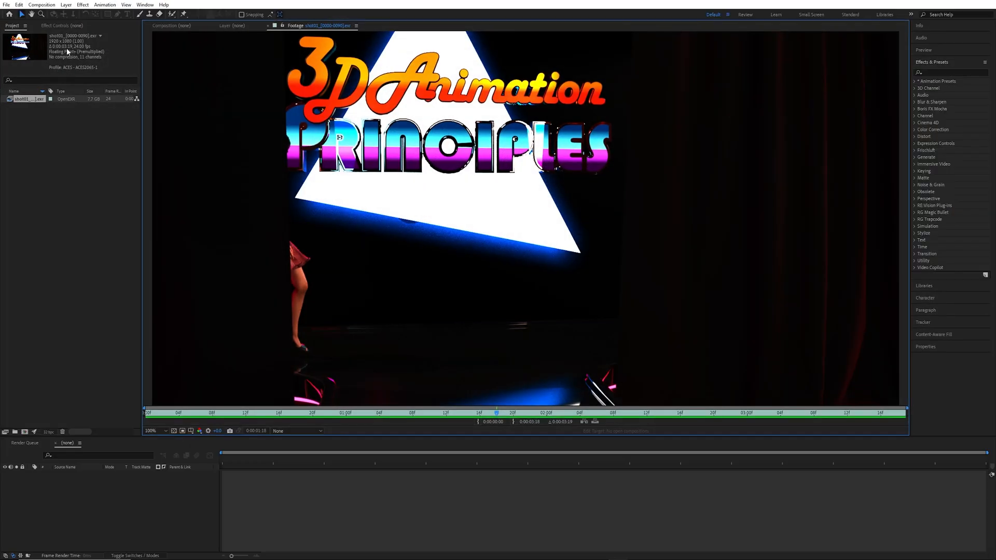
Check the frame rate for sequence footage in the Import preferences and confirm the preferences
left_click(19, 6)
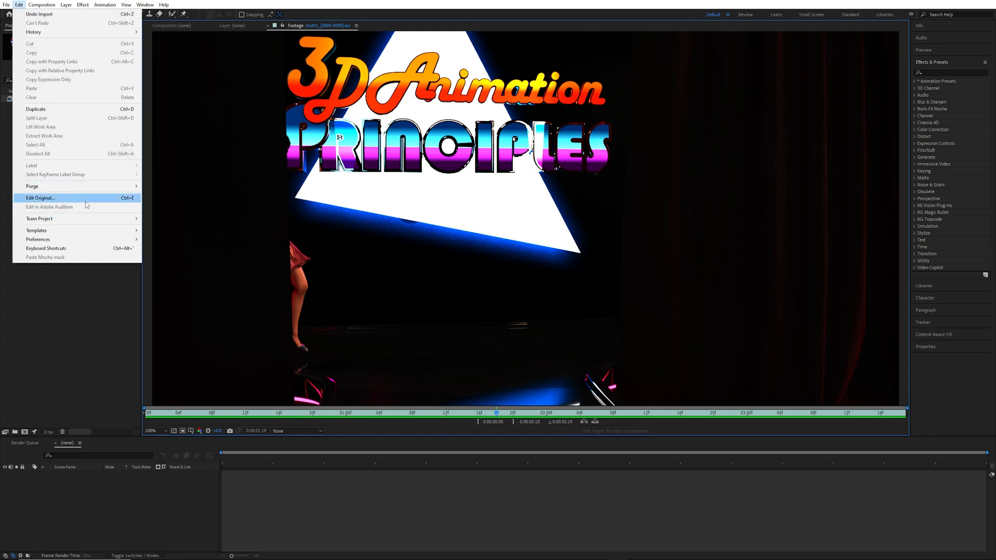
mouse_move(109, 239)
left_click(218, 273)
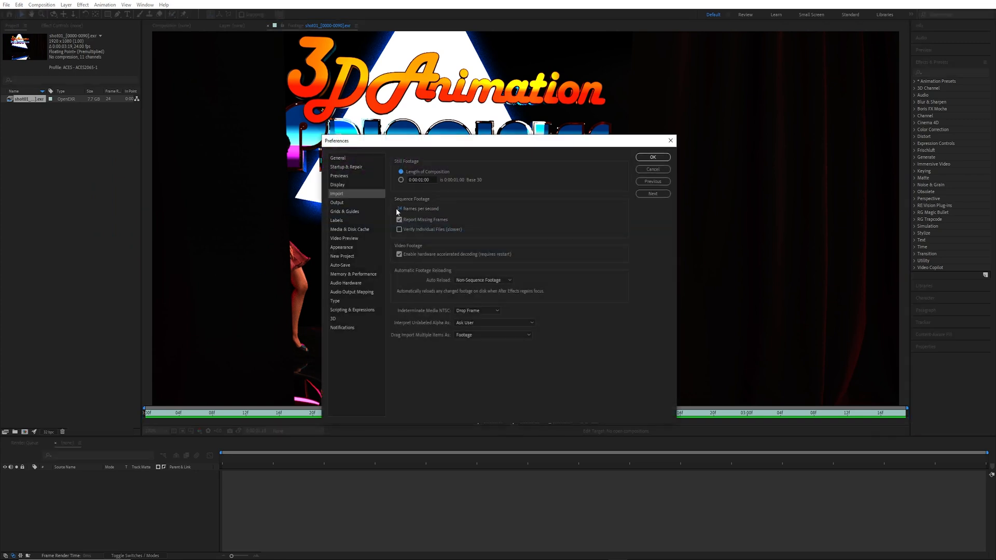
left_click(399, 208)
left_click(650, 158)
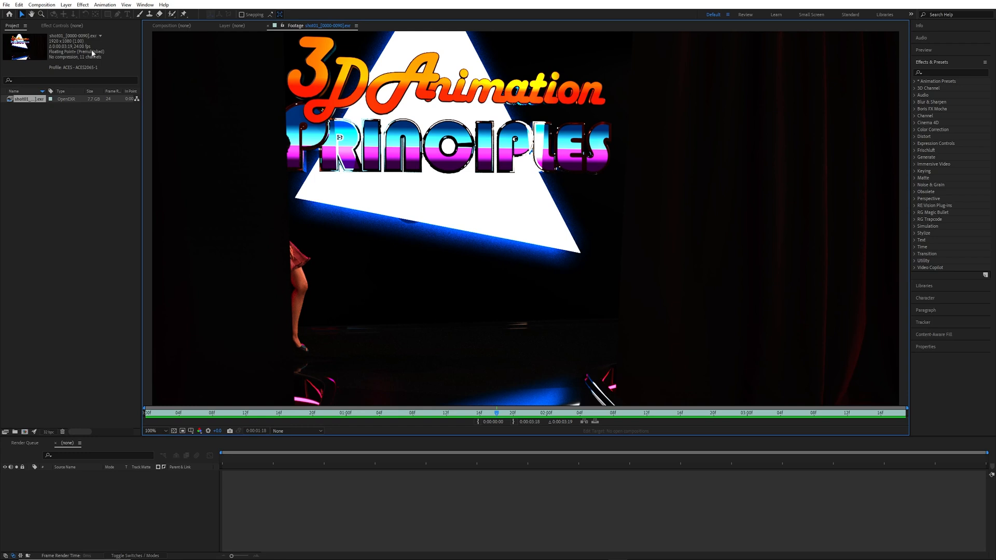
Set the shot01 sequence's assumed frame rate to 30 frames per second in its footage interpretation, and check its color space options
right_click(35, 98)
mouse_move(115, 158)
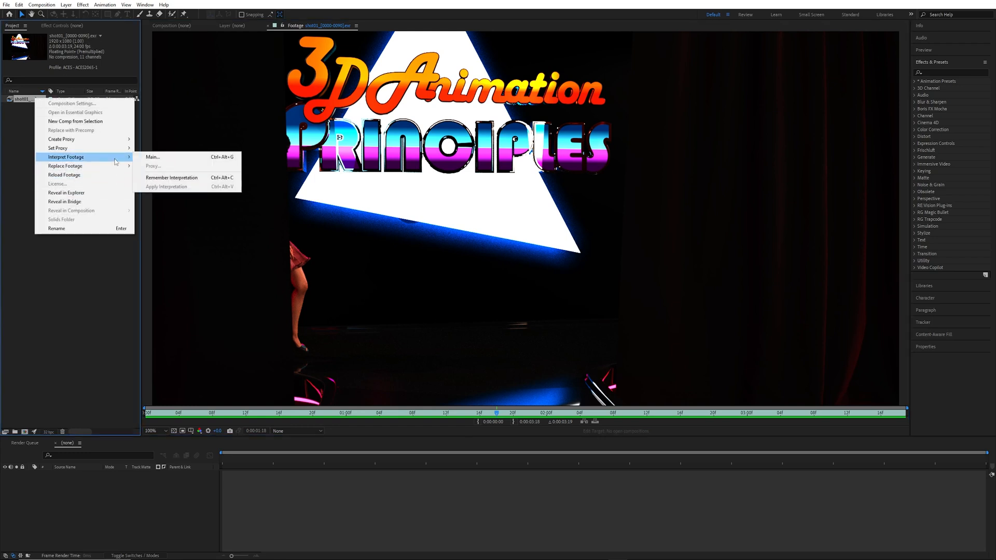
left_click(151, 156)
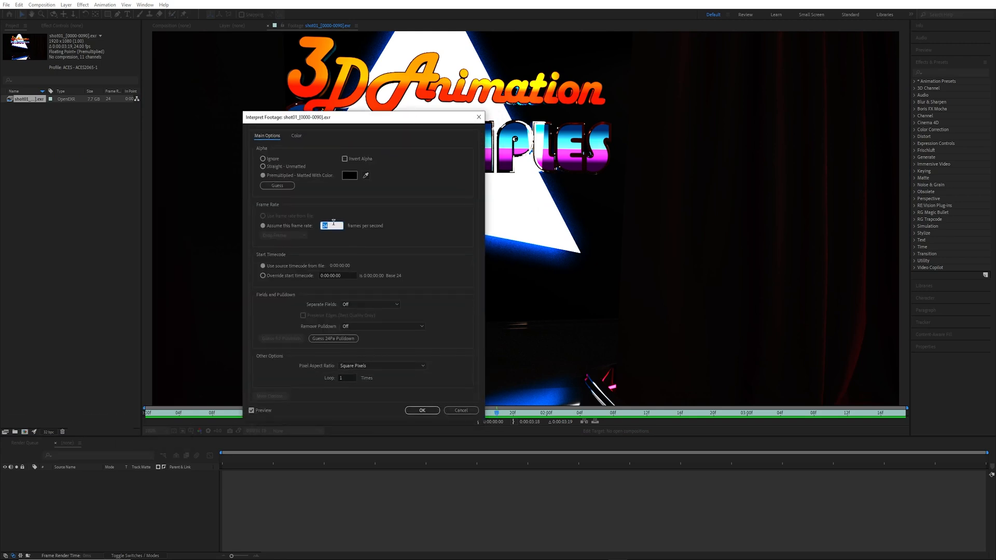
type("30")
left_click(296, 136)
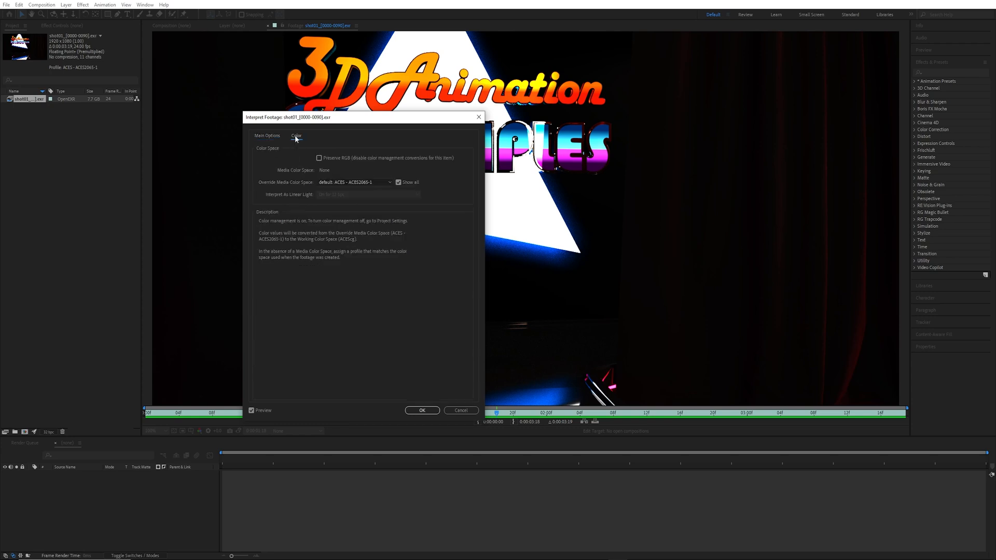
left_click(422, 410)
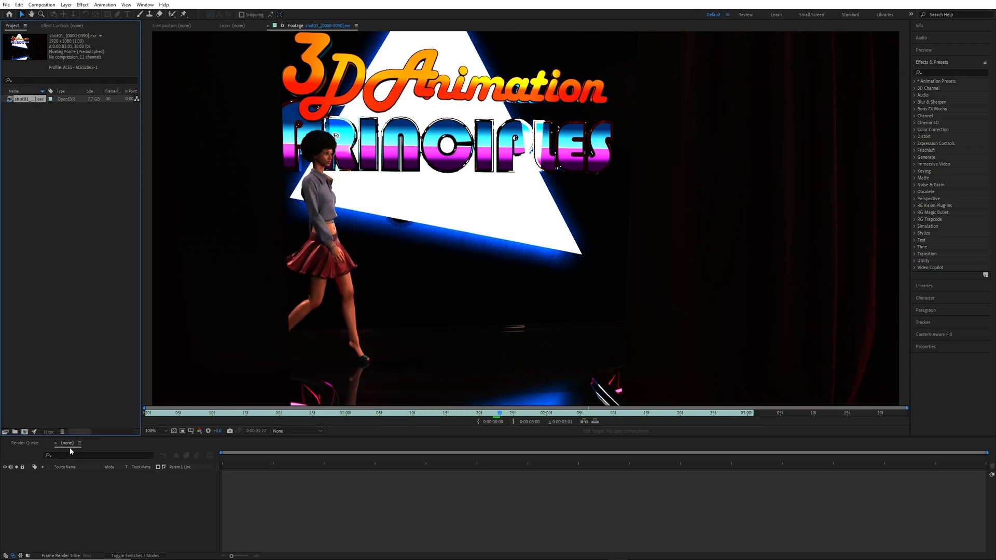
In the project color settings, switch the color engine to Adobe color managed and back to OCIO color managed
left_click(48, 432)
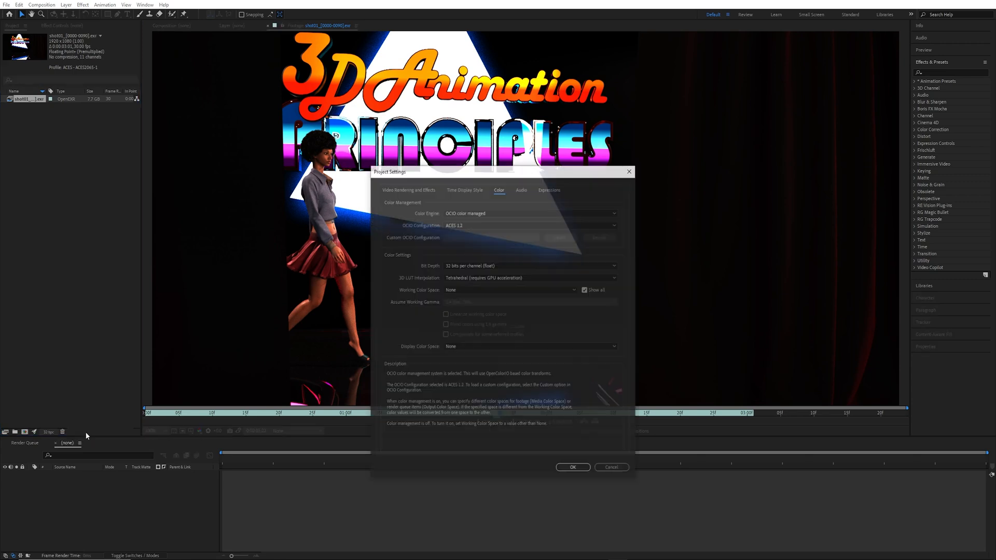
left_click(474, 212)
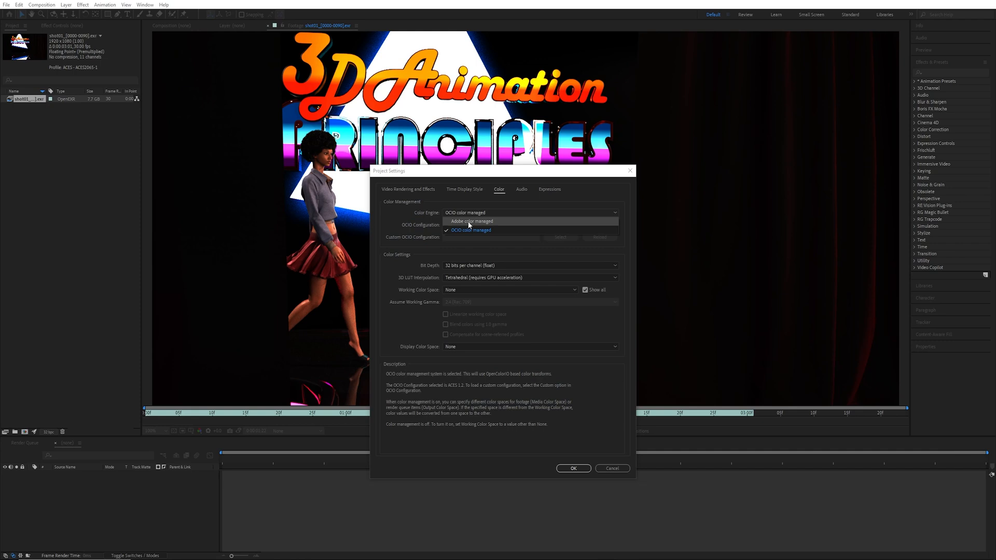
left_click(471, 222)
left_click(583, 242)
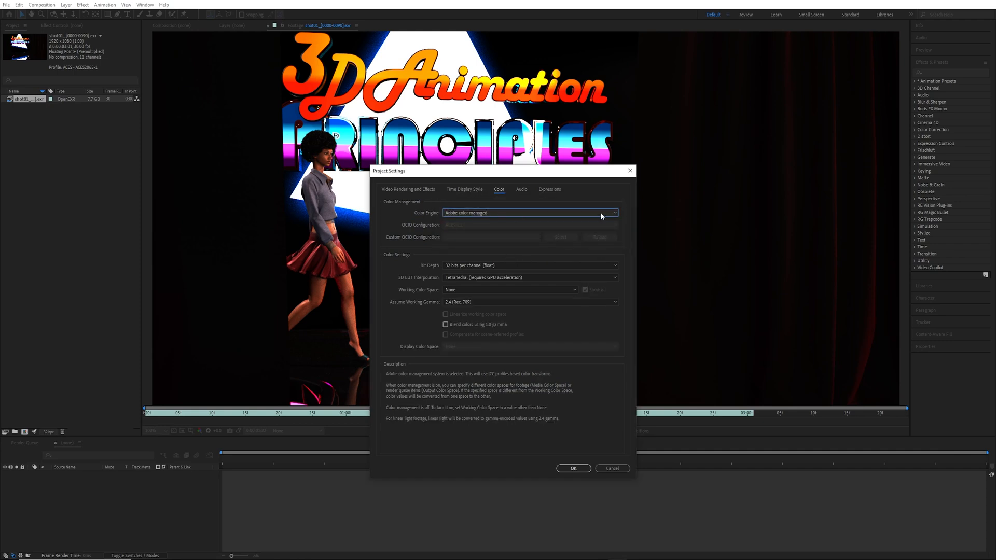
left_click(486, 211)
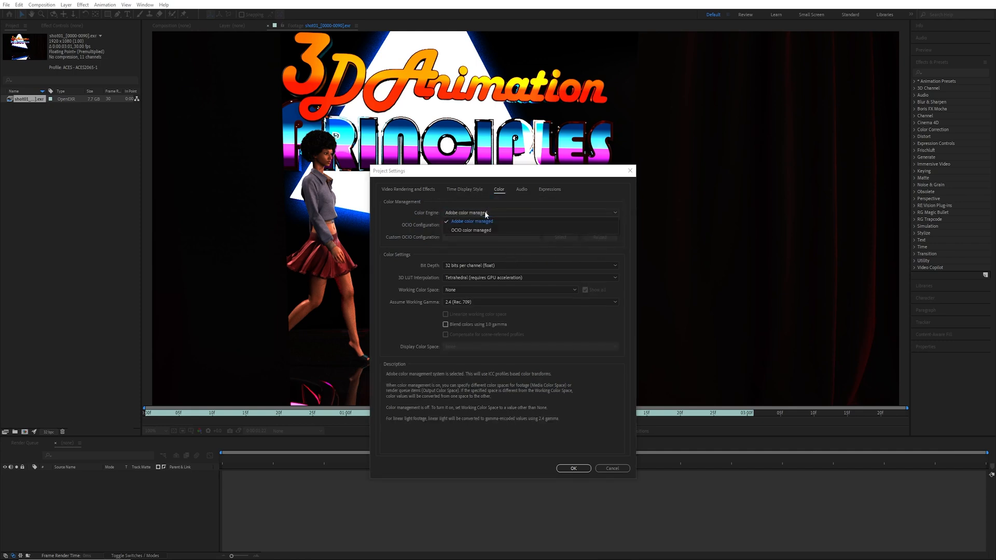
left_click(454, 231)
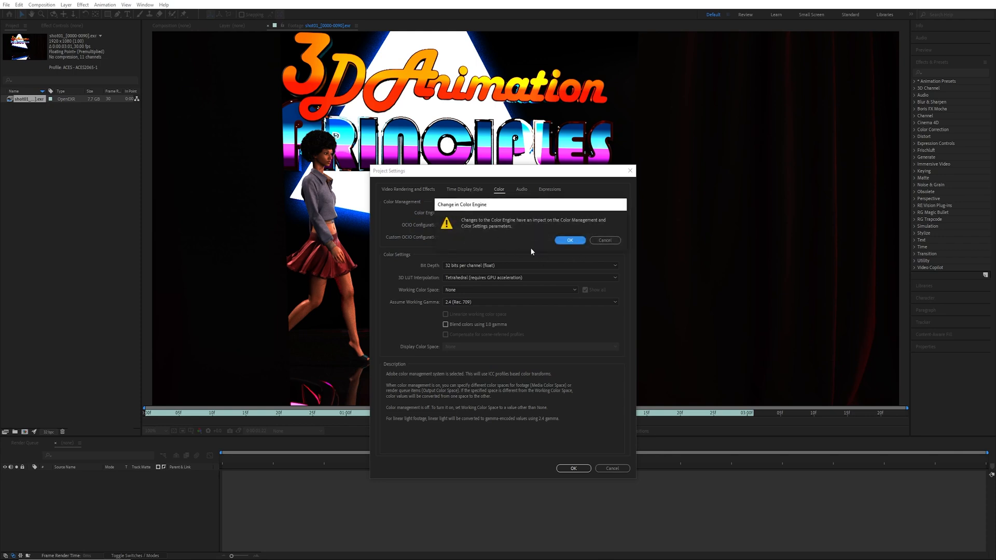
left_click(569, 241)
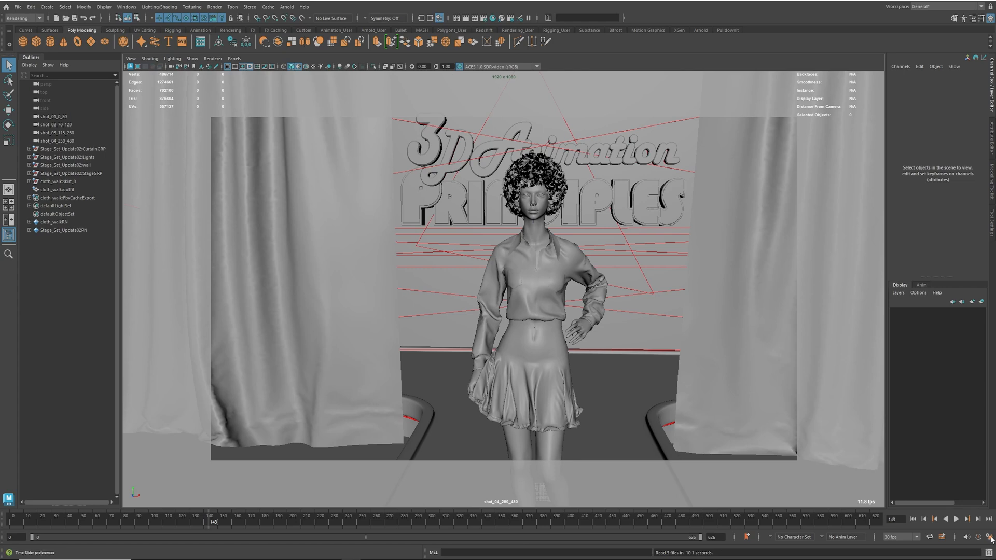
Check the Color Management preferences in Maya, and apply the OCIO ACES 1.2 project color settings in After Effects
left_click(990, 539)
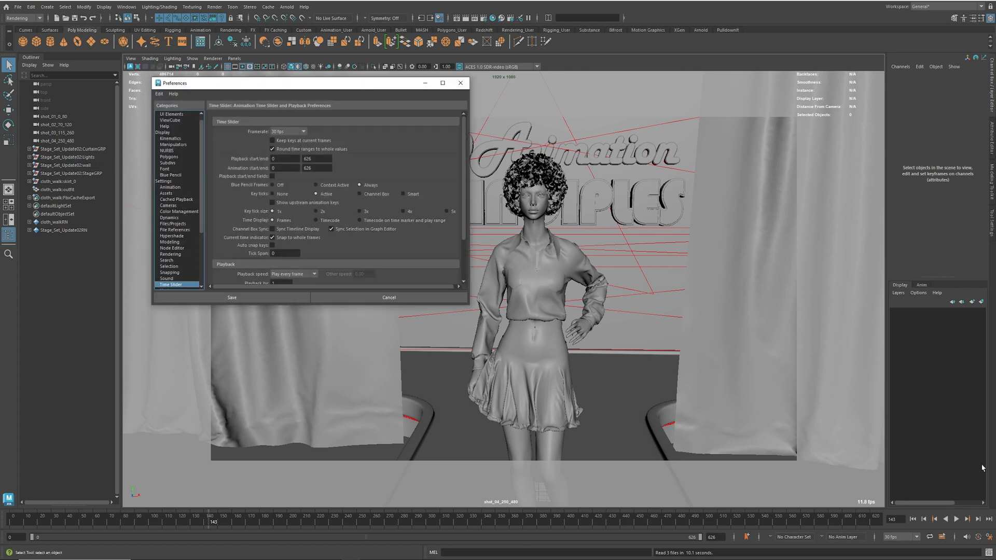
left_click(178, 212)
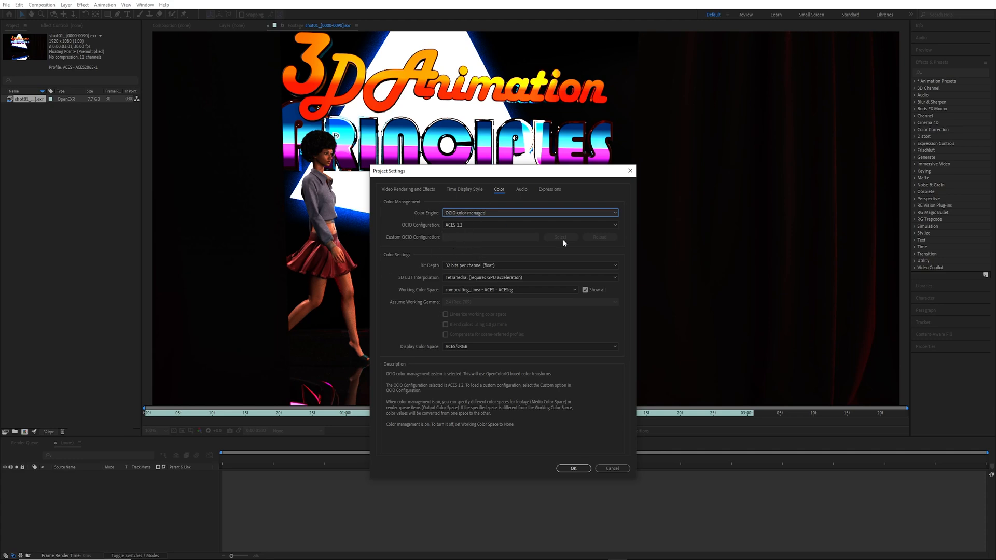
left_click(574, 469)
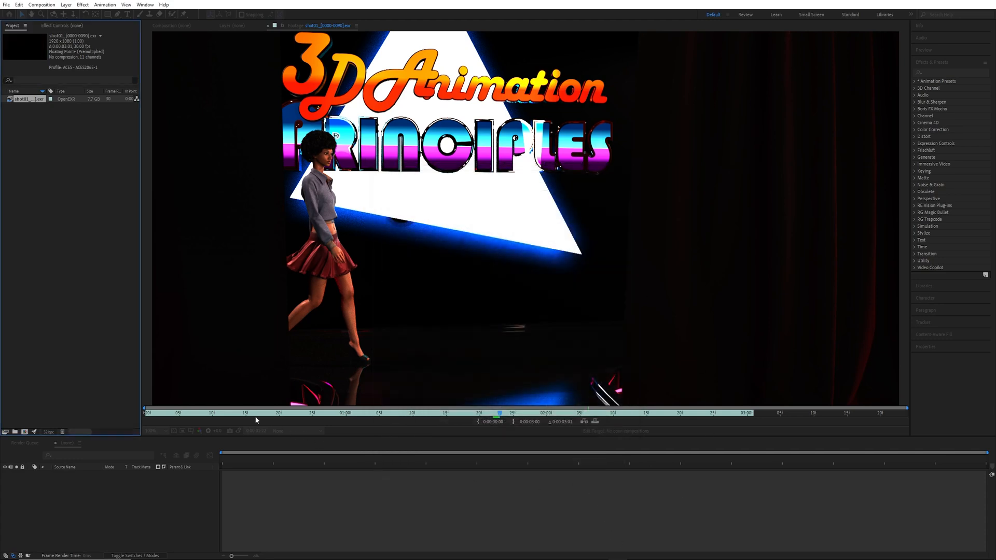
Override the shot01 footage's media color space with rendering: ACES - ACEScg
right_click(34, 103)
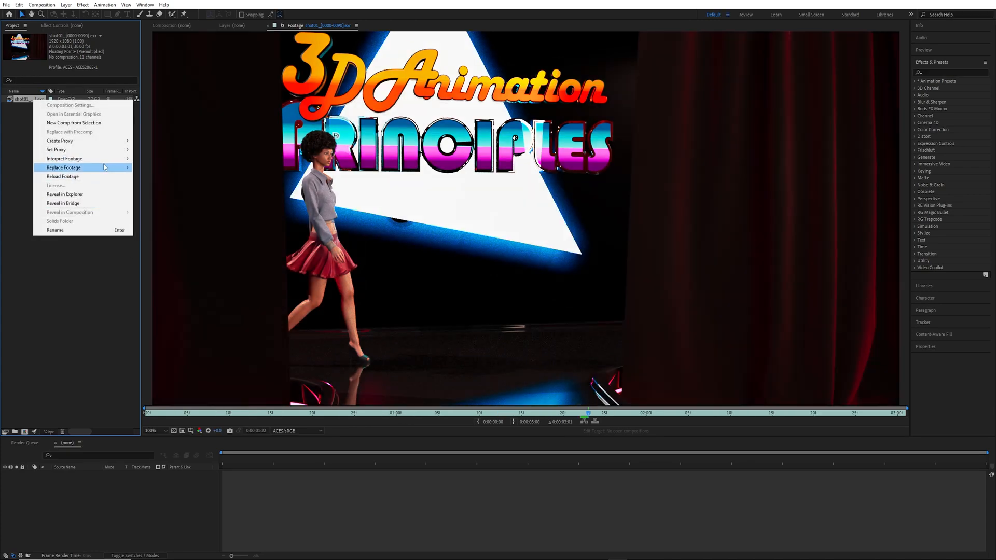
left_click(165, 159)
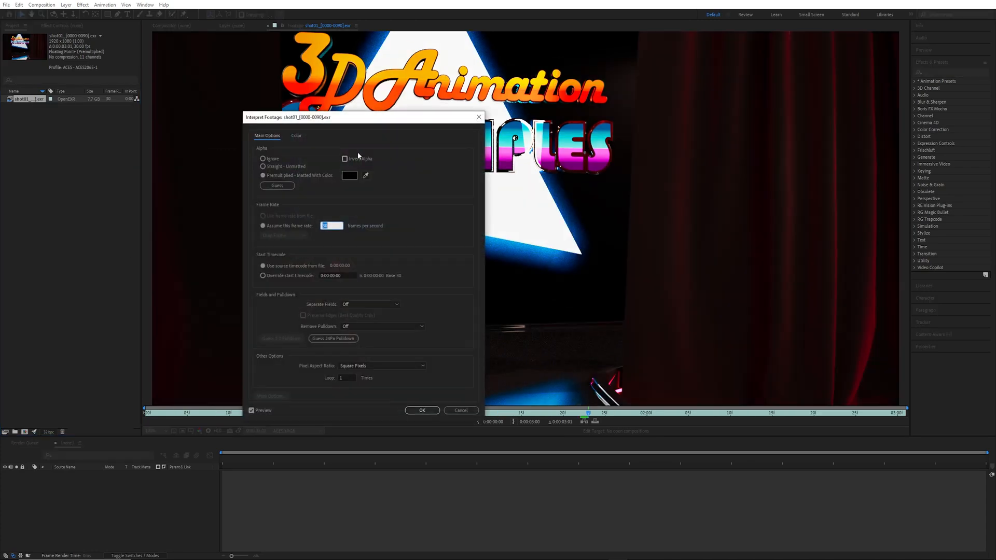
left_click(296, 137)
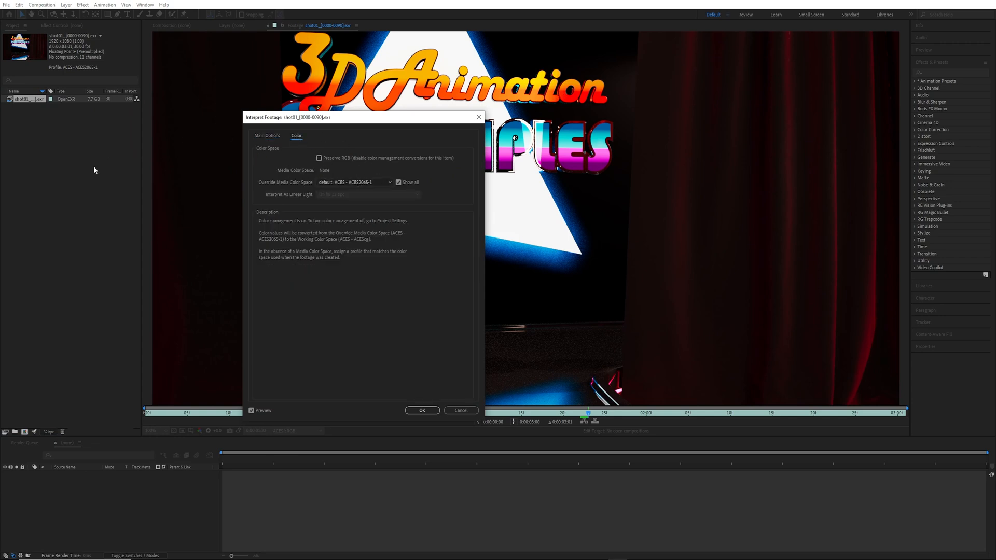
left_click(375, 181)
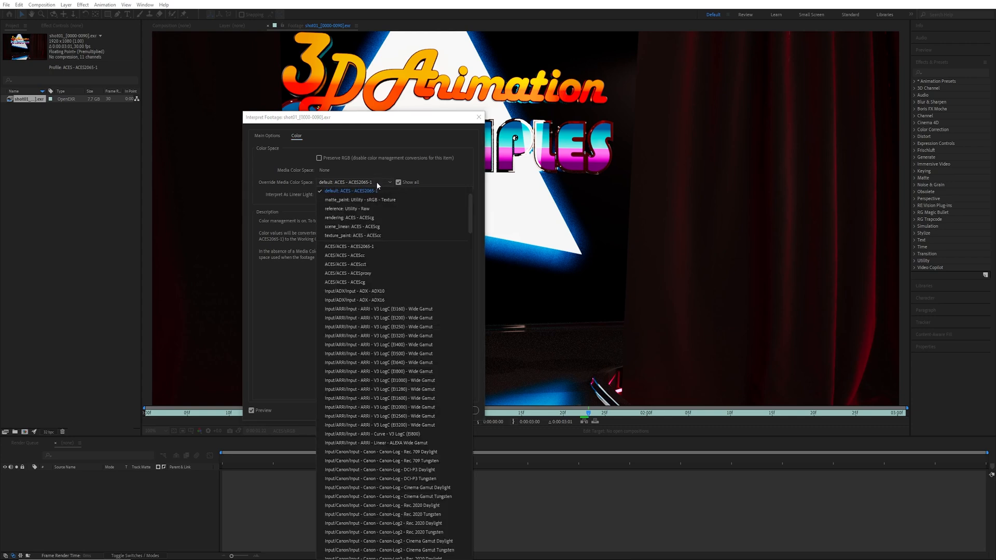
left_click(371, 218)
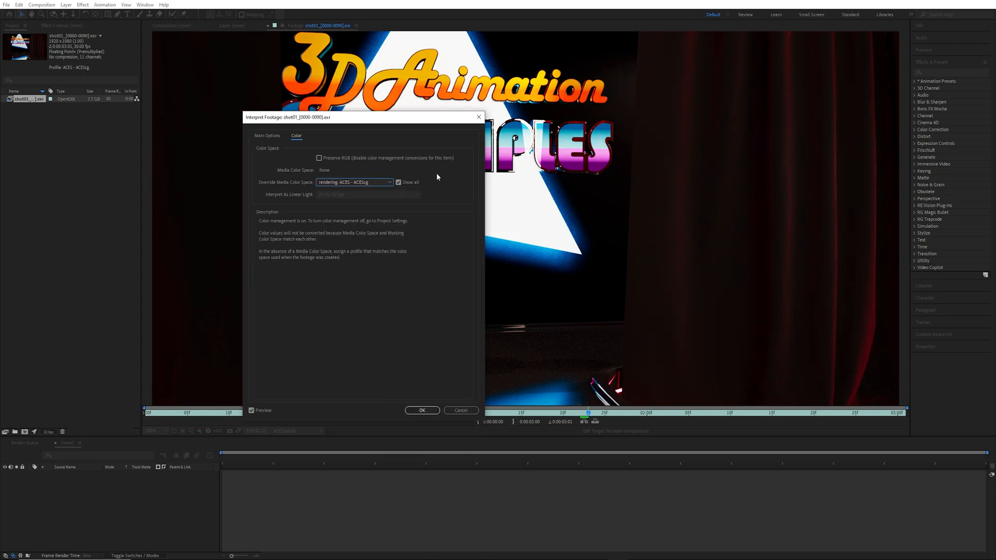
left_click(422, 410)
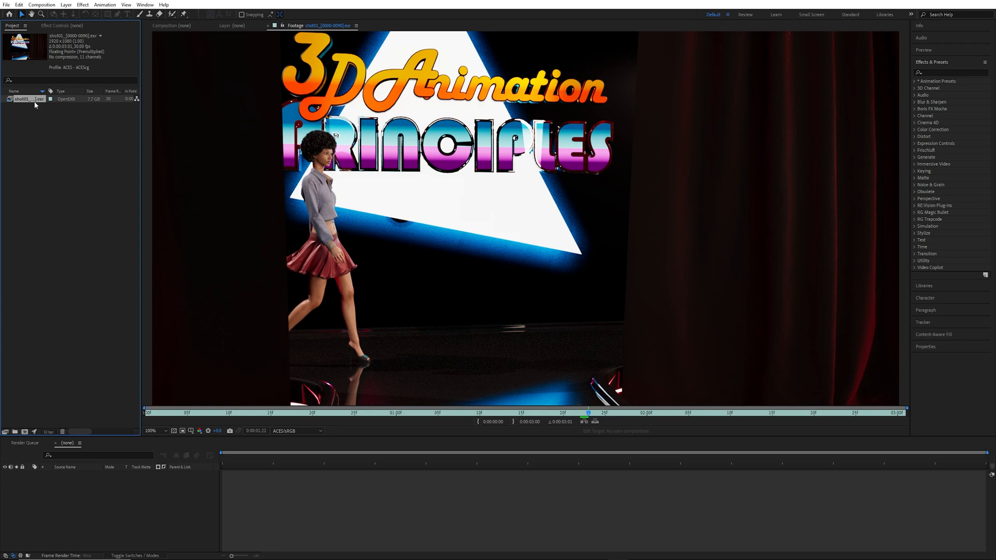
Create a composition from the shot01 EXR sequence and play it back
left_click_drag(30, 99, 24, 432)
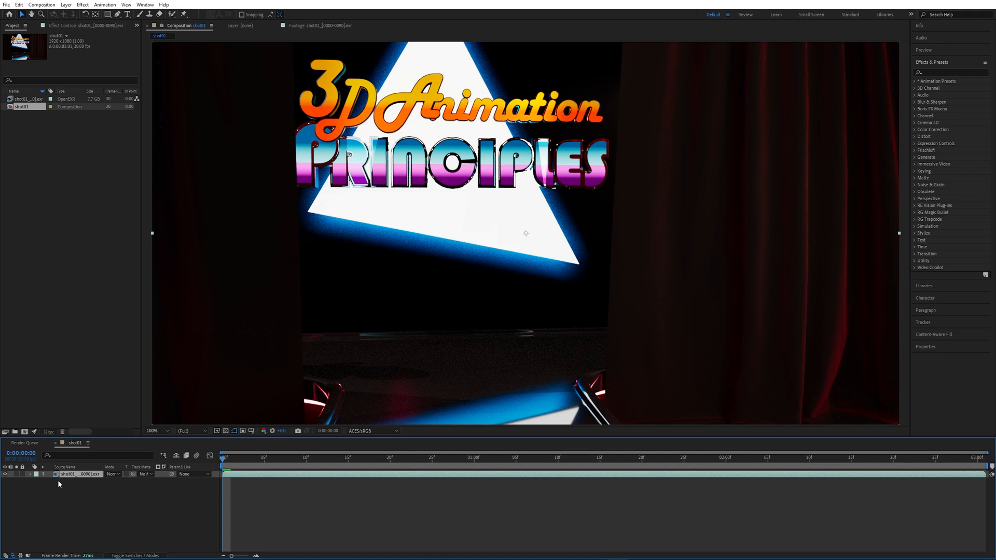
key("space")
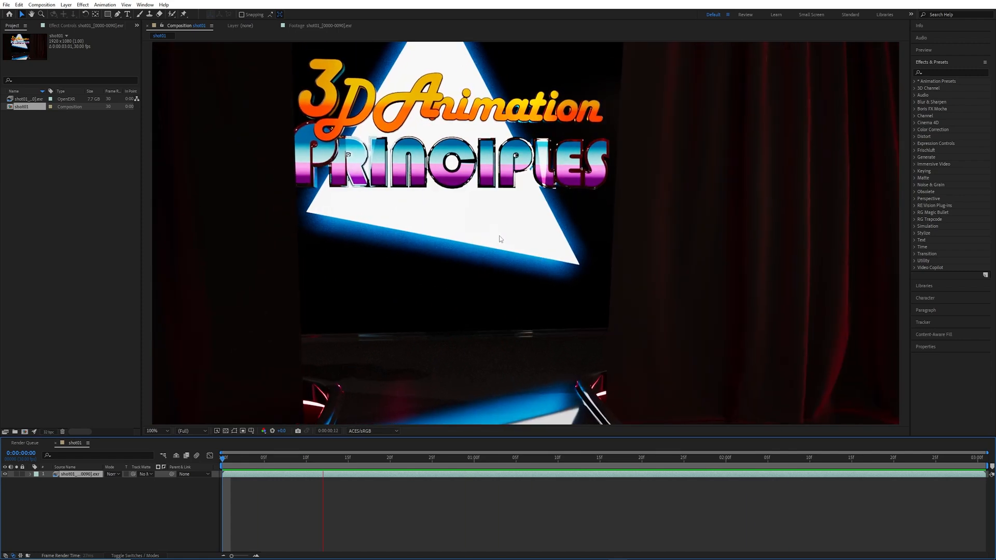
key("space")
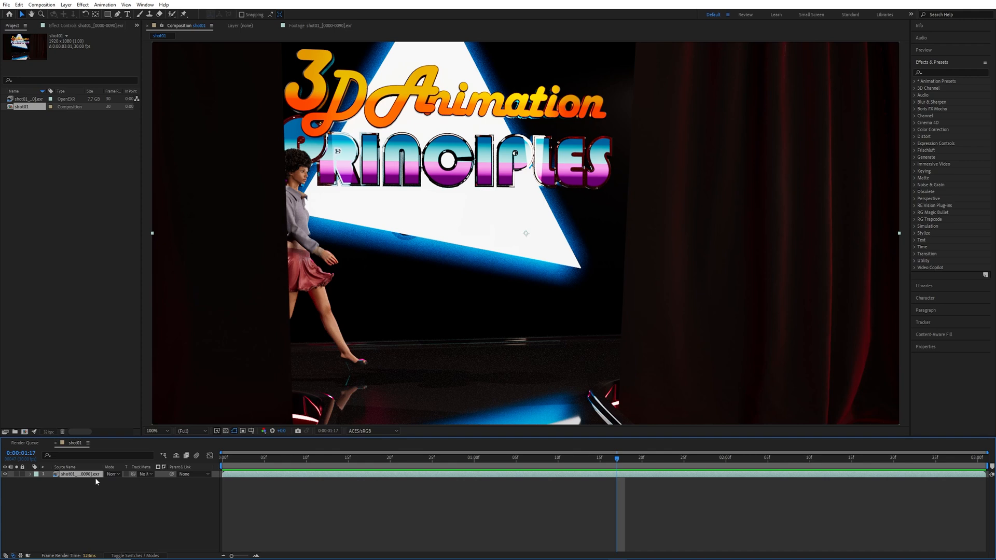
Duplicate the shot01 sequence layer, renaming the upper copy Z and the lower layer Beauty
key("ctrl+d")
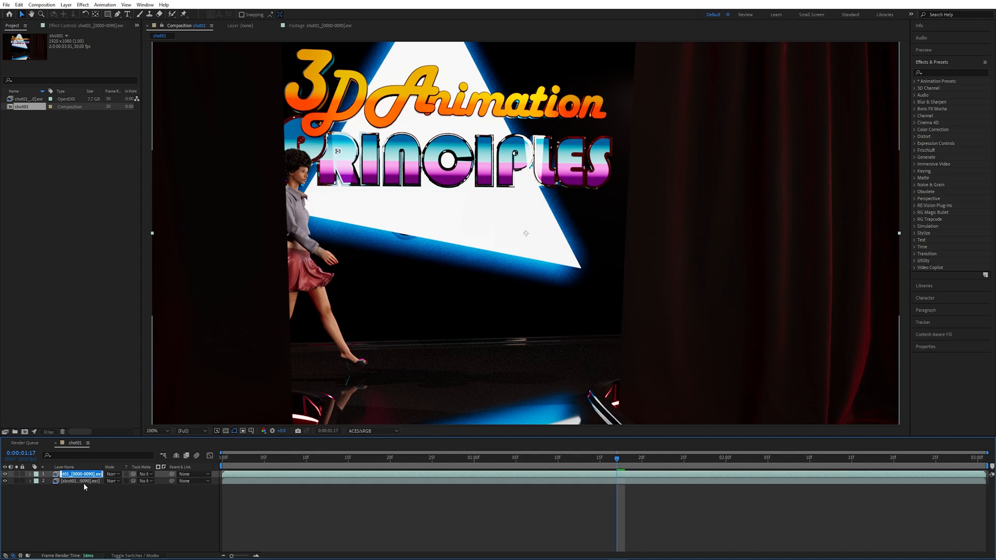
key("Return")
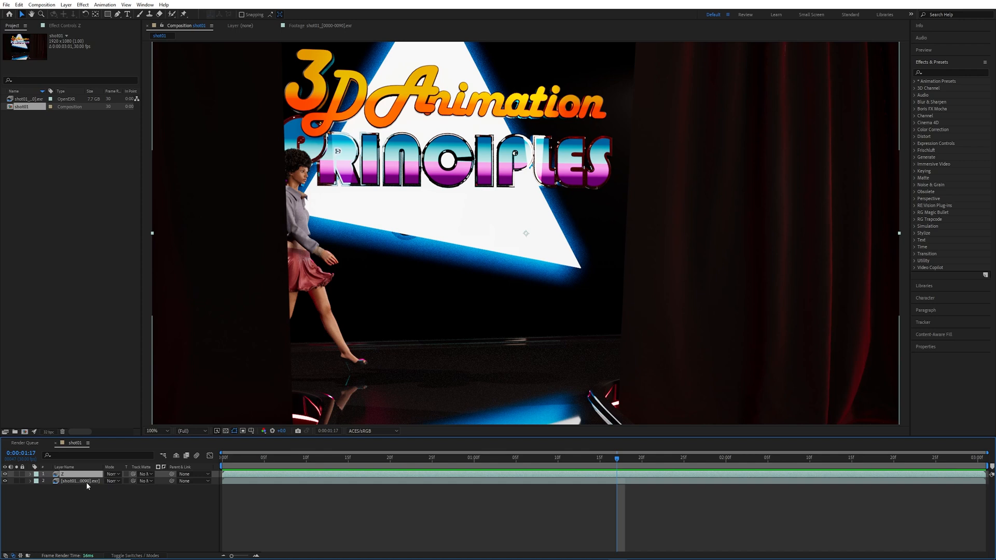
left_click(88, 482)
key("Return")
type("Beauty")
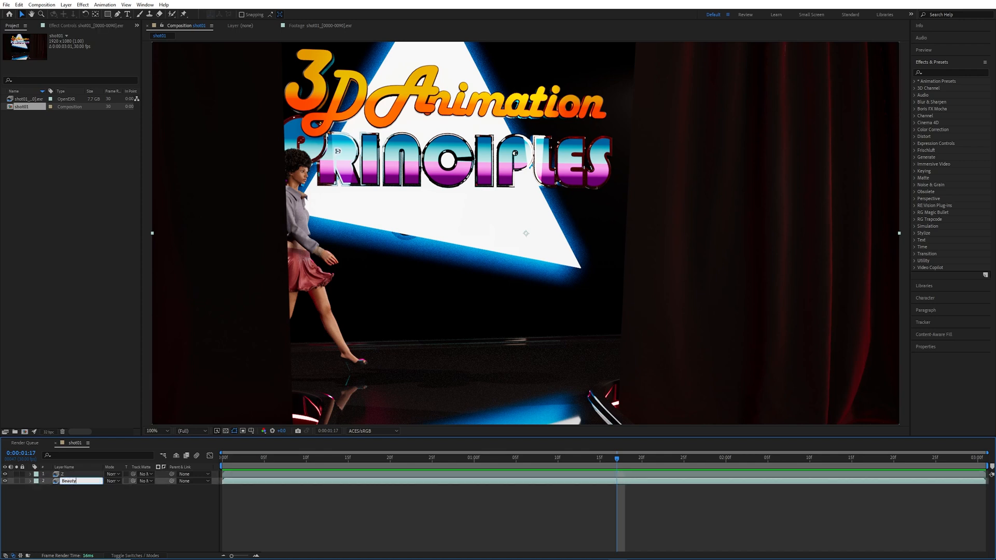
key("Return")
Find the EXtractoR effect by searching for "extra" and apply it to the Z layer
left_click(57, 474)
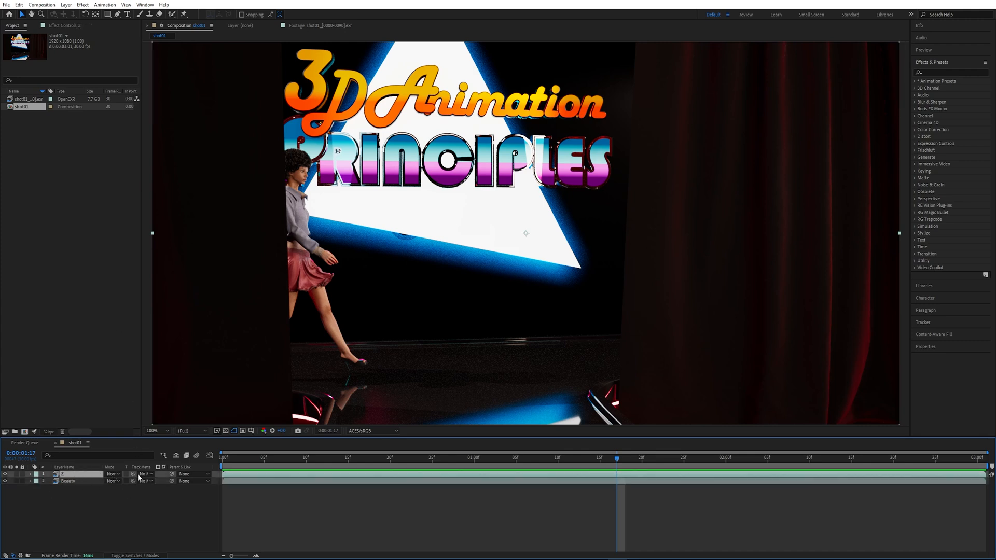
left_click(940, 65)
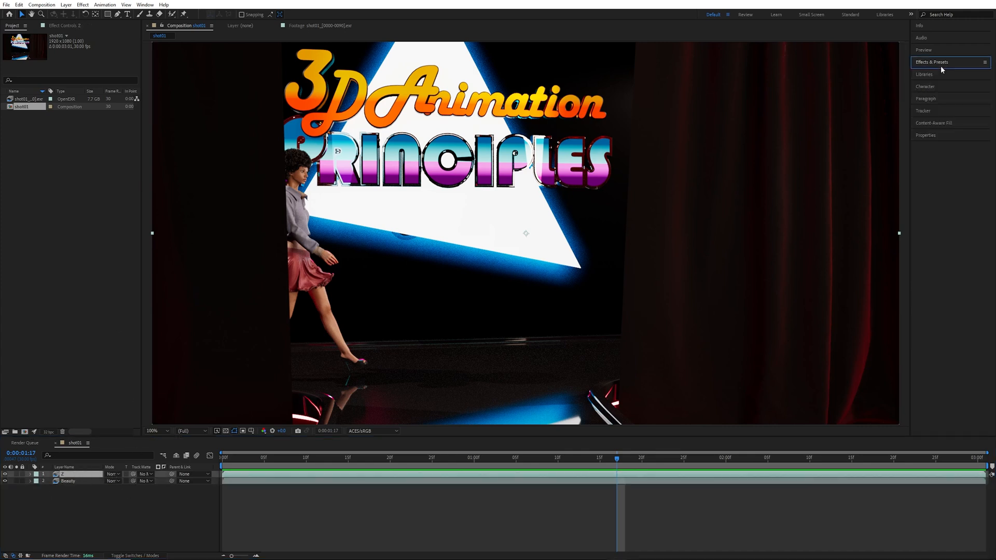
left_click(936, 63)
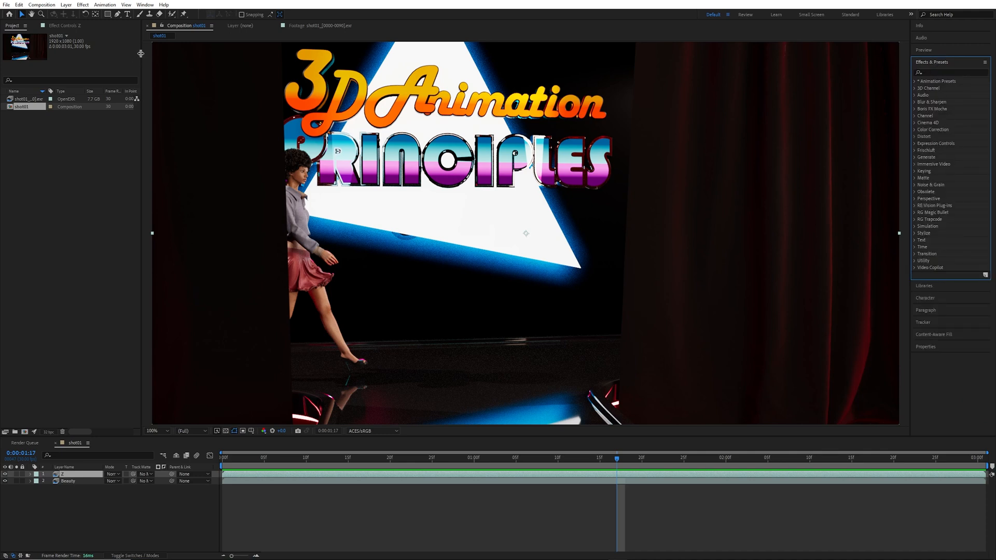
left_click(82, 5)
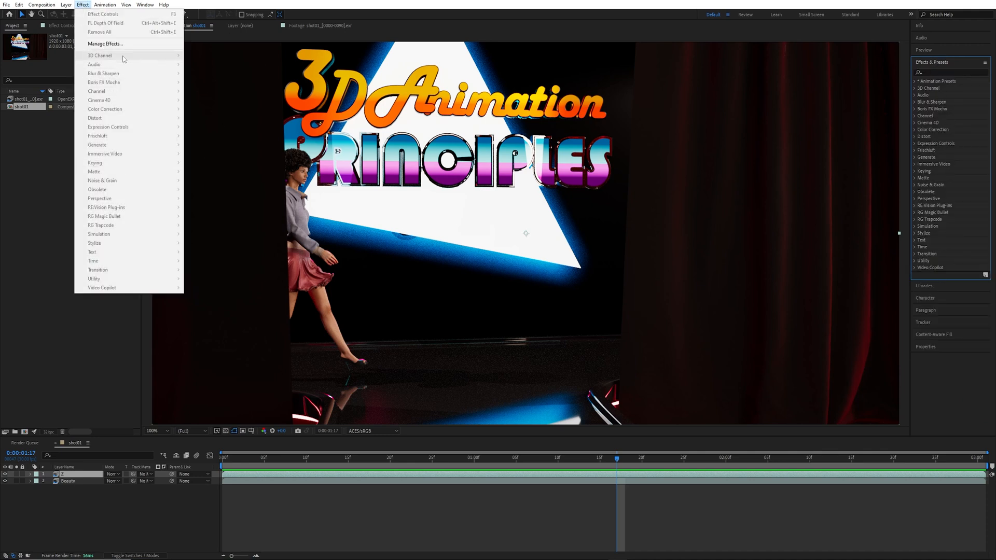
left_click(80, 5)
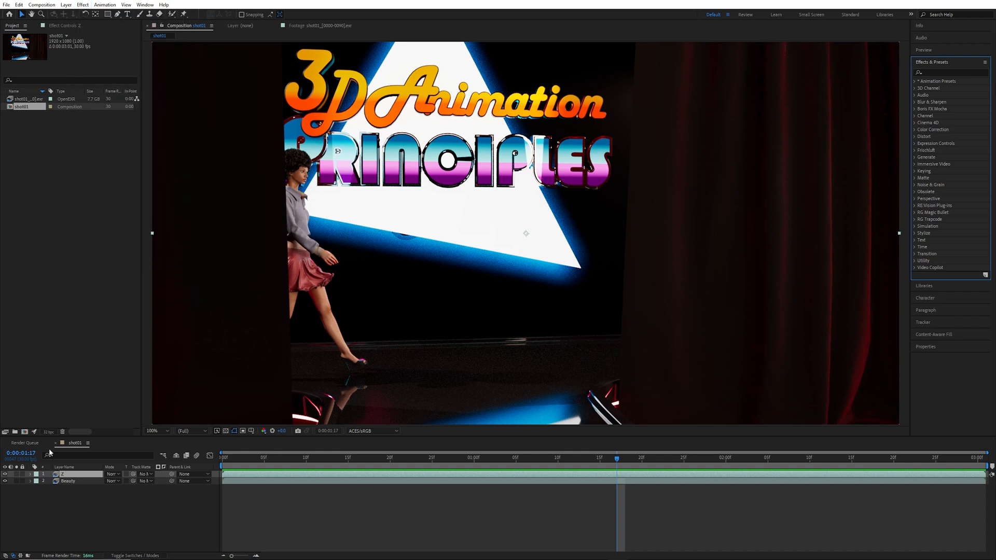
left_click(74, 473)
left_click(83, 4)
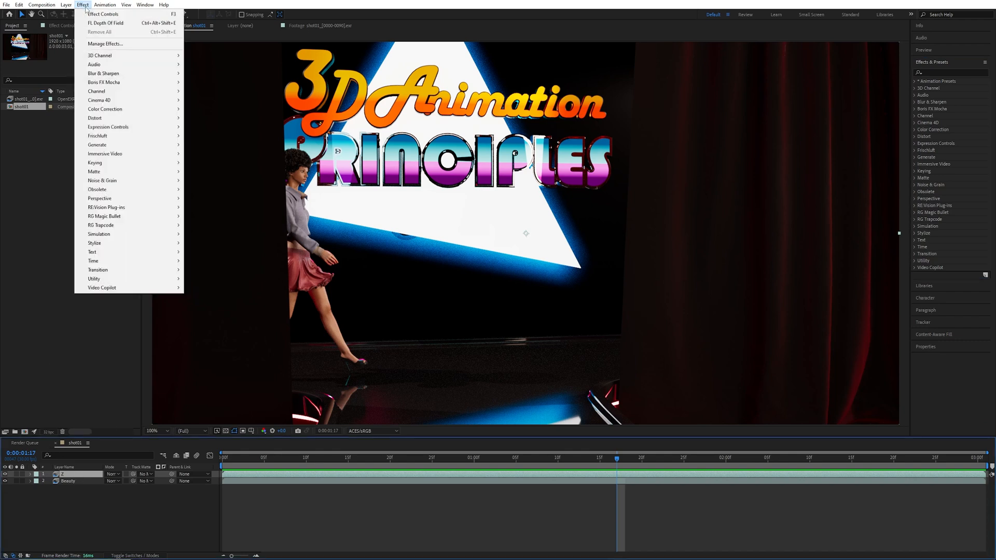
mouse_move(149, 56)
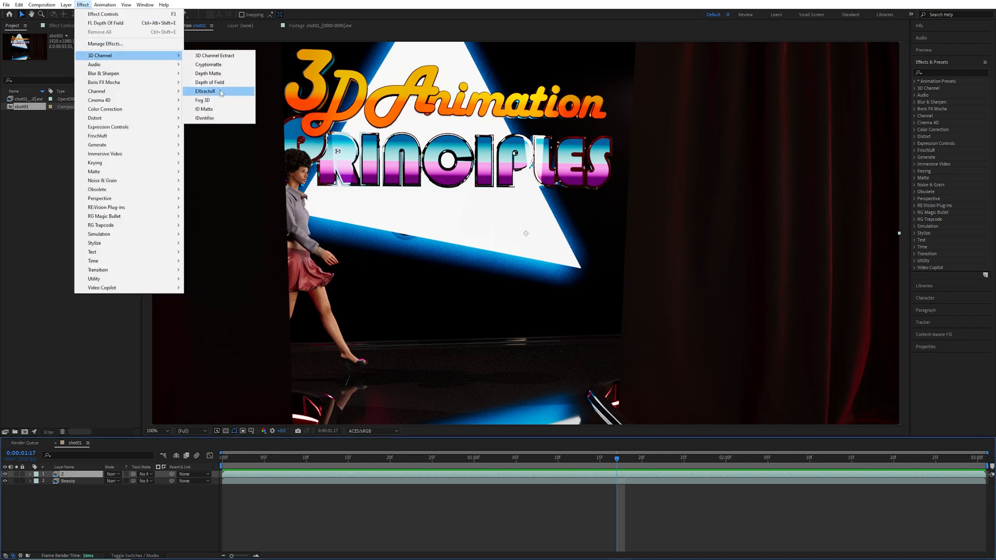
left_click(931, 73)
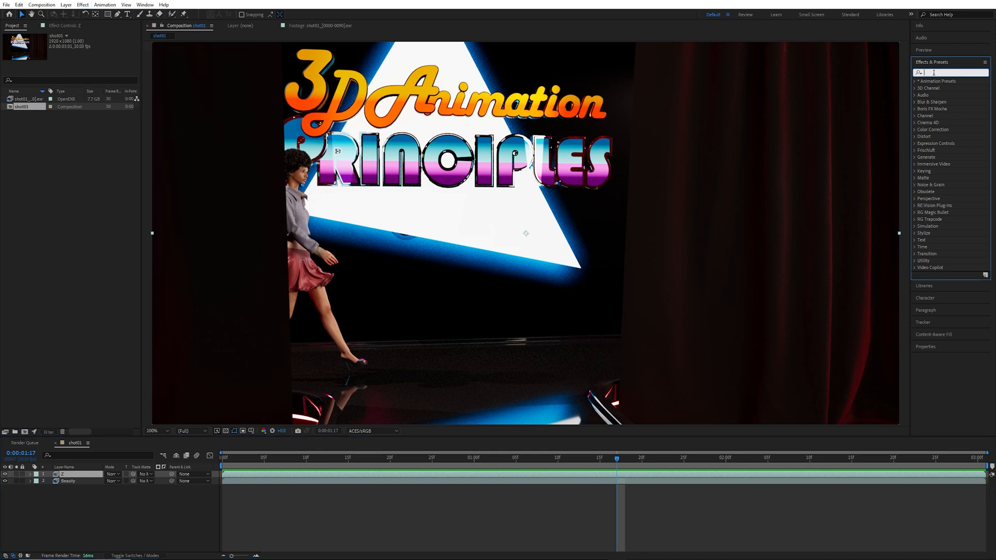
type("extra")
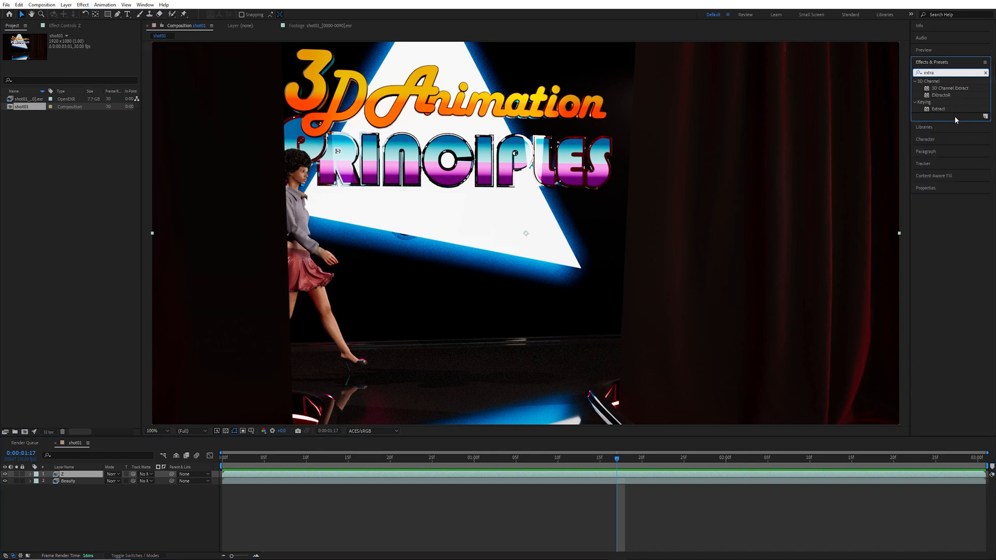
left_click_drag(941, 95, 72, 477)
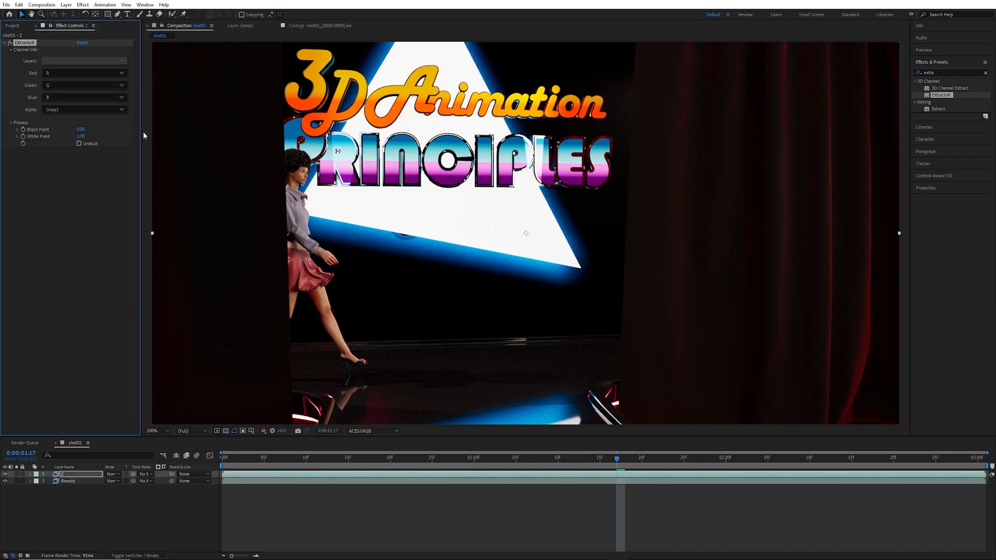
Set EXtractoR's source layer to Z so the red, green and blue channels use the depth pass
left_click(83, 4)
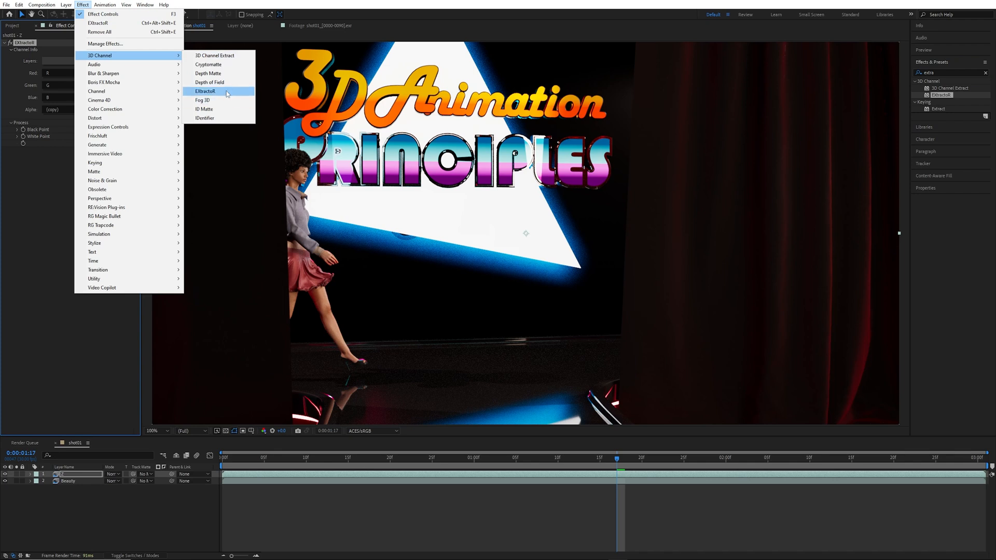
left_click(33, 325)
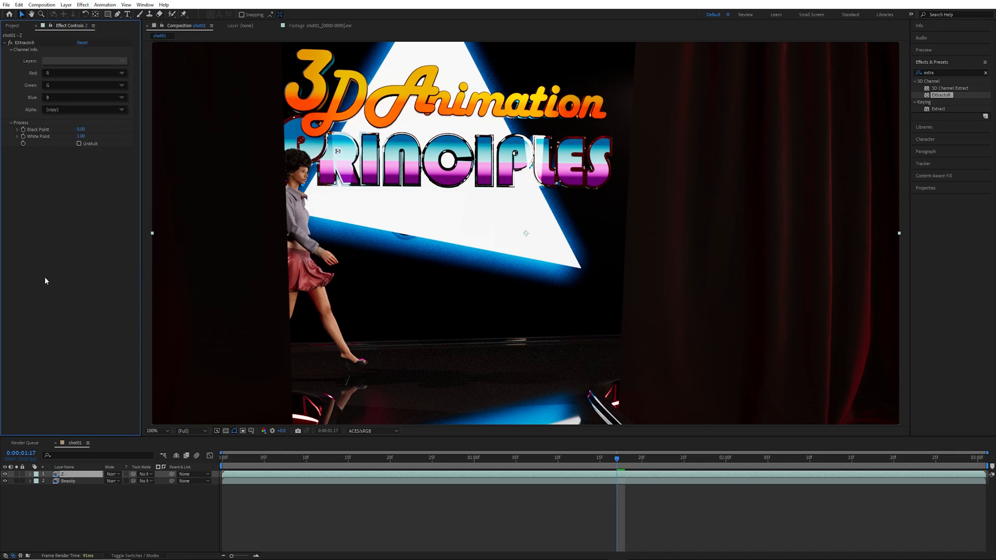
left_click(122, 60)
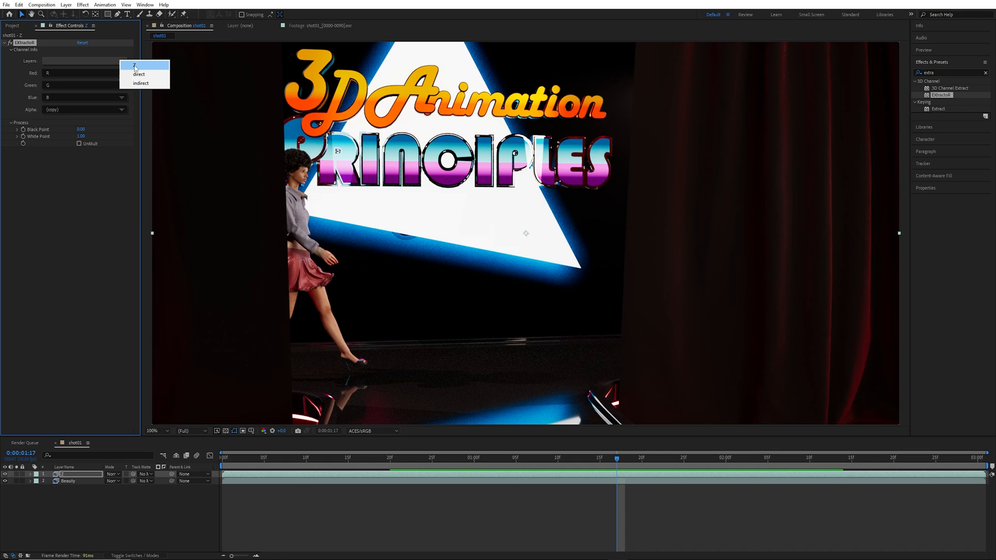
left_click(135, 65)
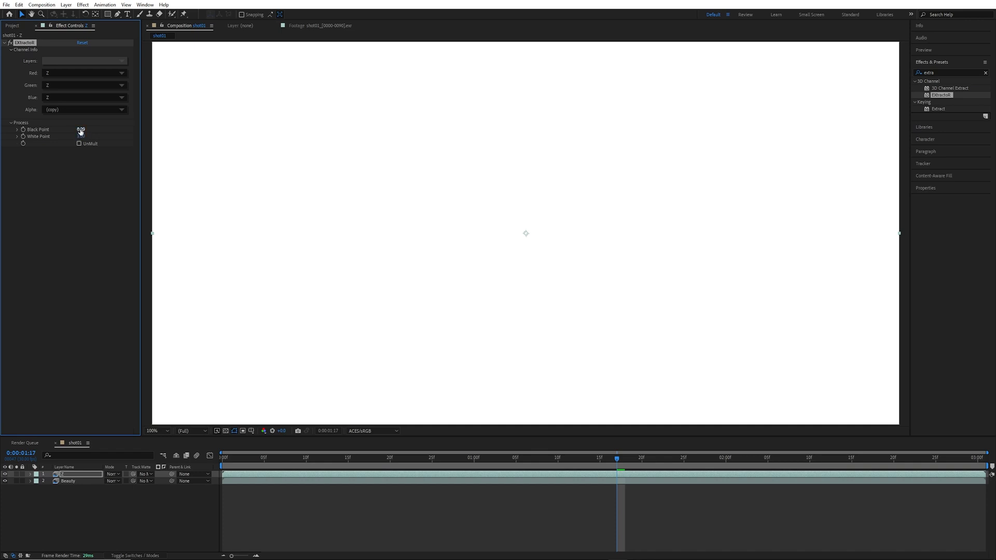
Set EXtractoR's black point to 780 and scrub through the depth pass to frame 0:00:02:07
left_click_drag(81, 131, 114, 133)
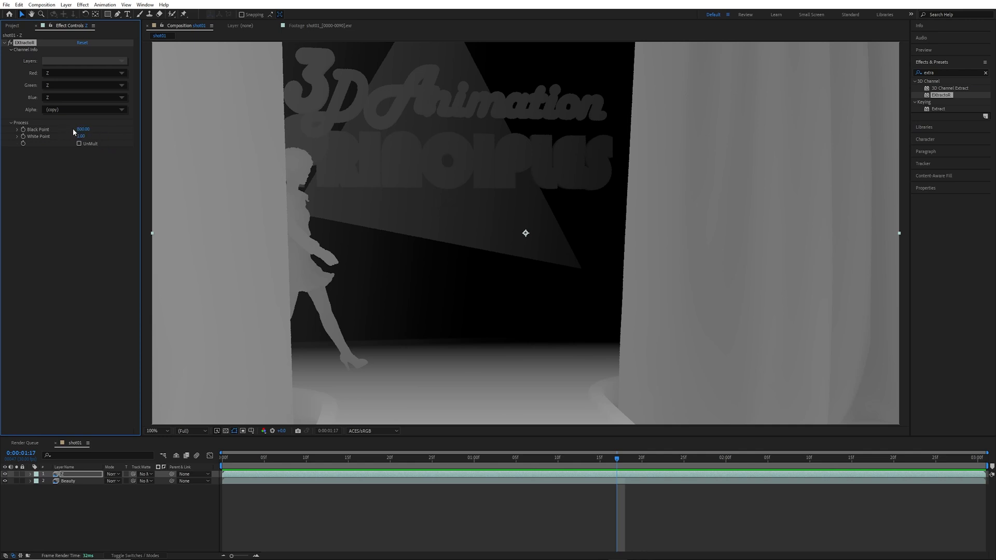
left_click_drag(78, 130, 77, 132)
left_click_drag(83, 129, 80, 128)
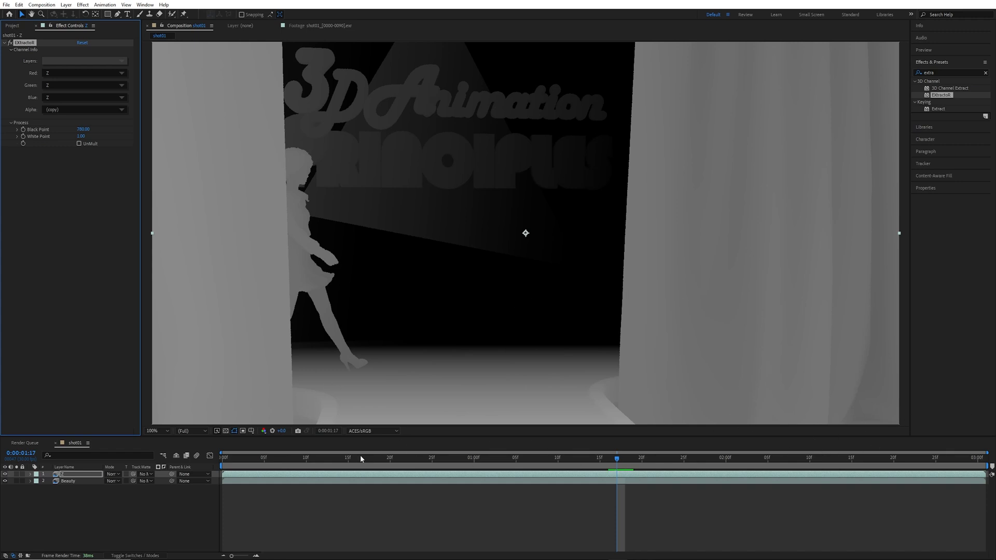
left_click(493, 459)
left_click_drag(496, 463, 785, 457)
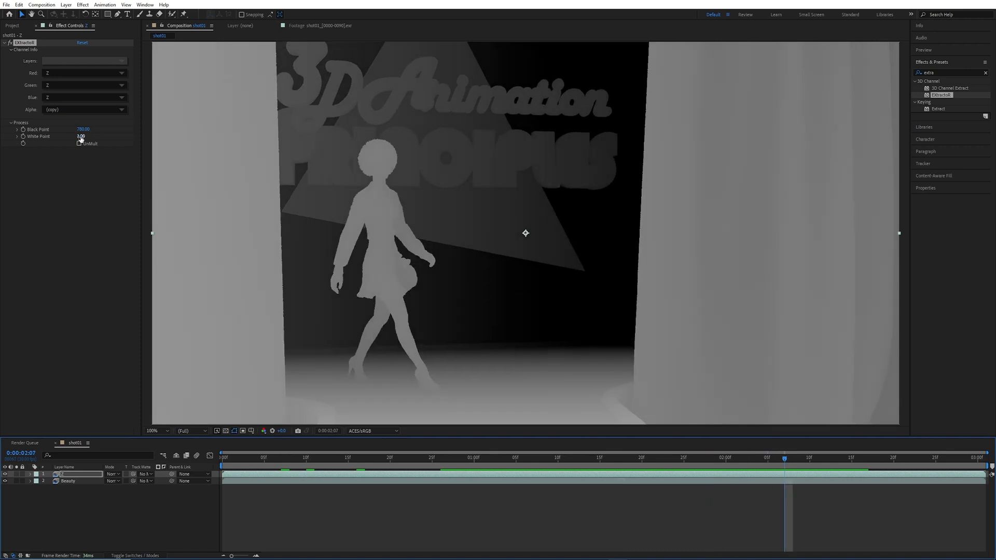
Raise EXtractoR's white point to brighten the foreground depth, and set the black point to 740
left_click_drag(80, 137, 90, 136, "shift")
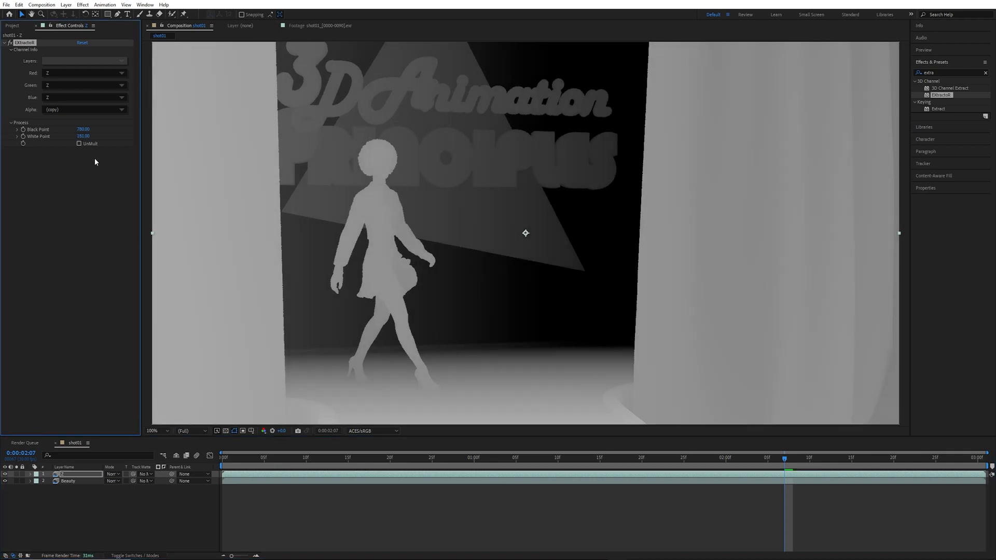
left_click_drag(82, 137, 87, 135, "shift")
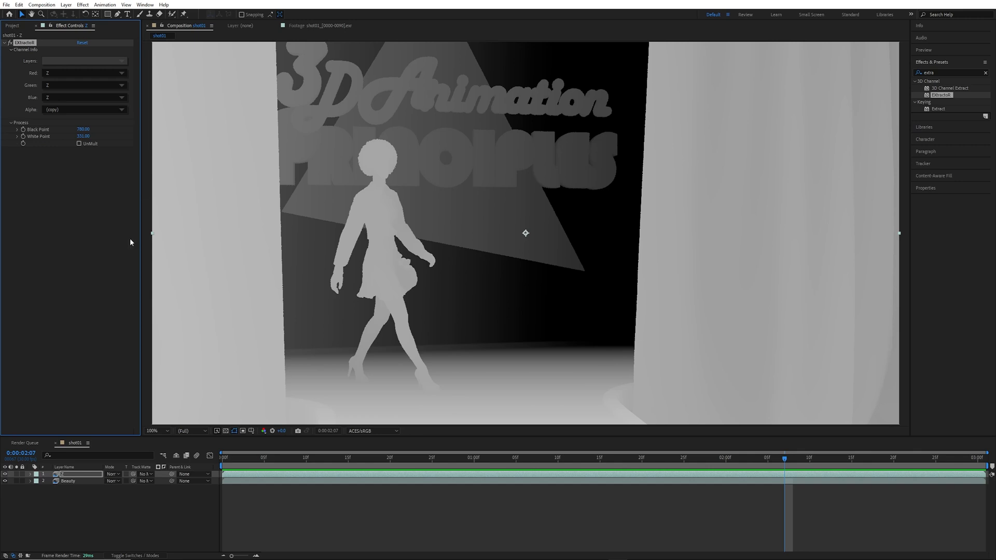
left_click_drag(81, 129, 80, 128, "shift")
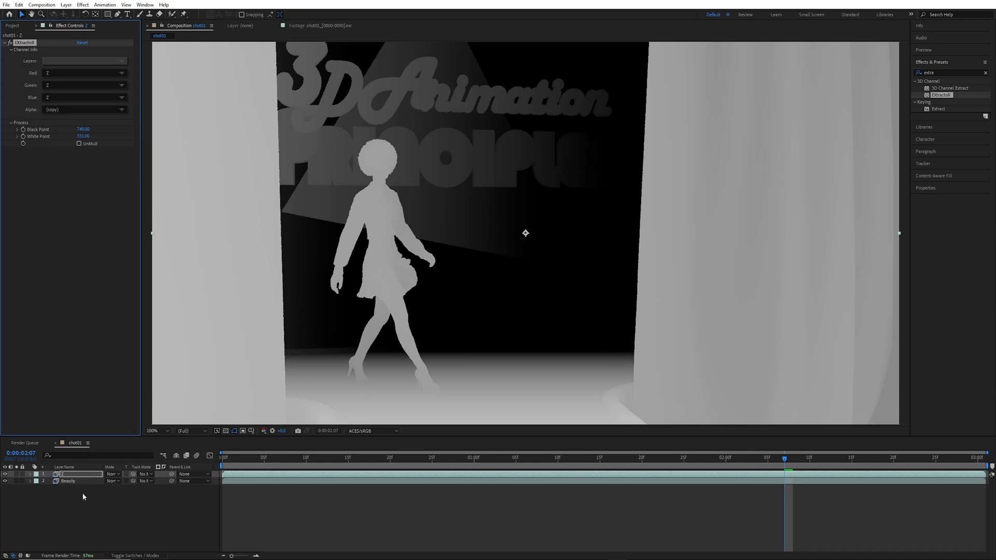
Pre-compose the Z layer as "Z Comp", moving all attributes into the new composition
left_click(86, 475)
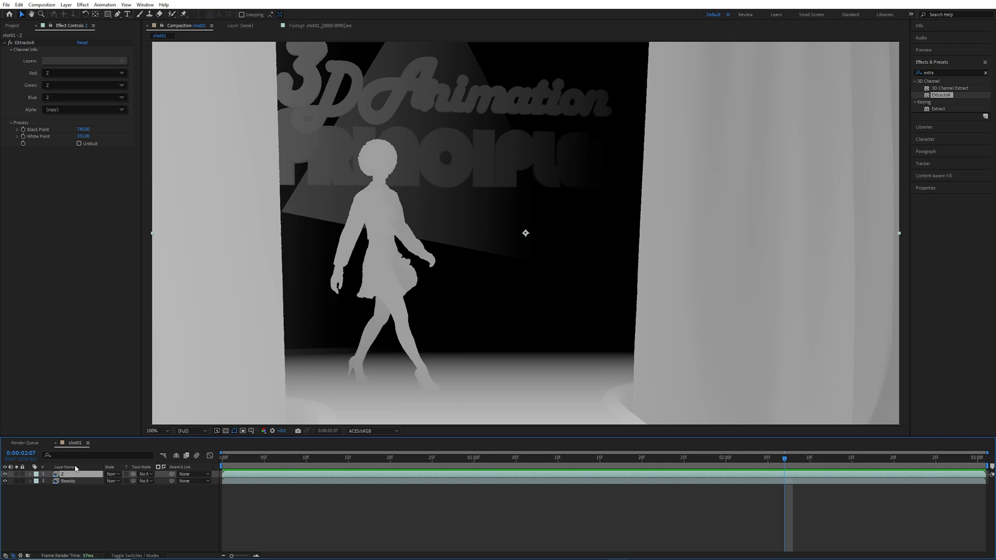
left_click(66, 5)
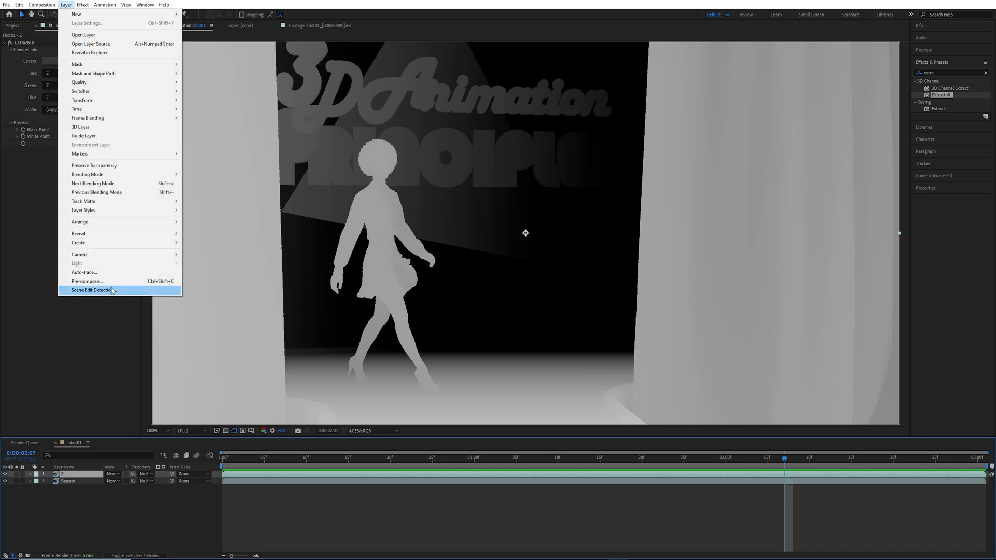
left_click(112, 283)
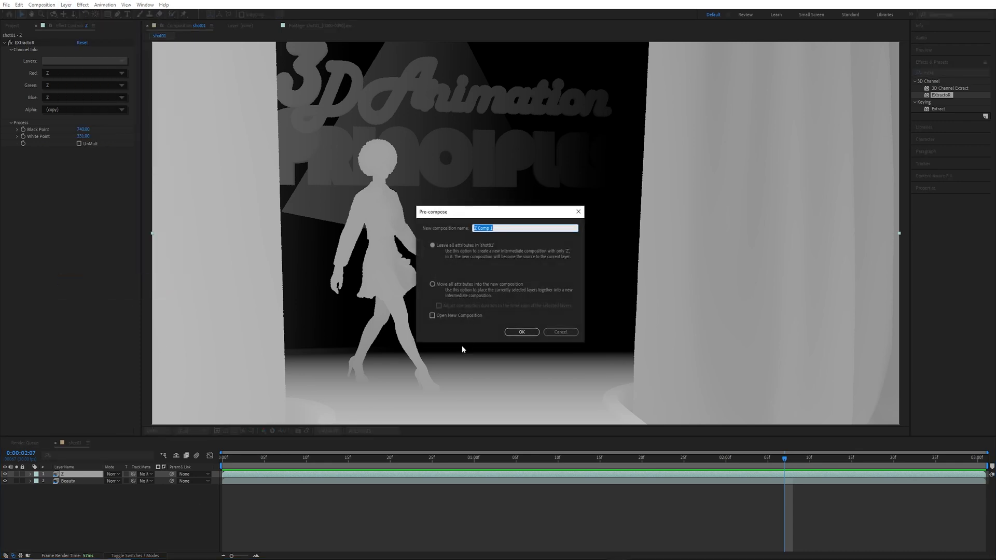
type("Z Comp")
left_click(431, 287)
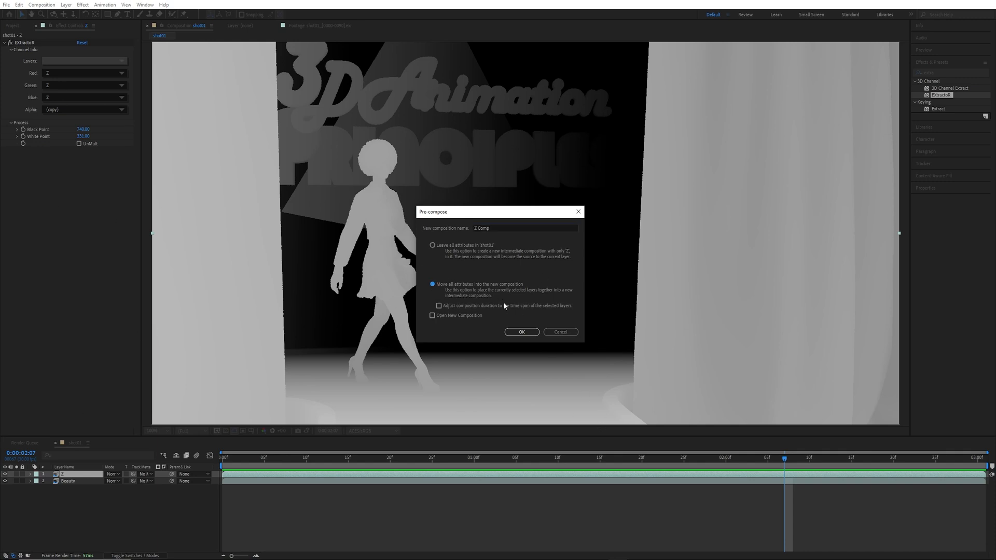
left_click(522, 332)
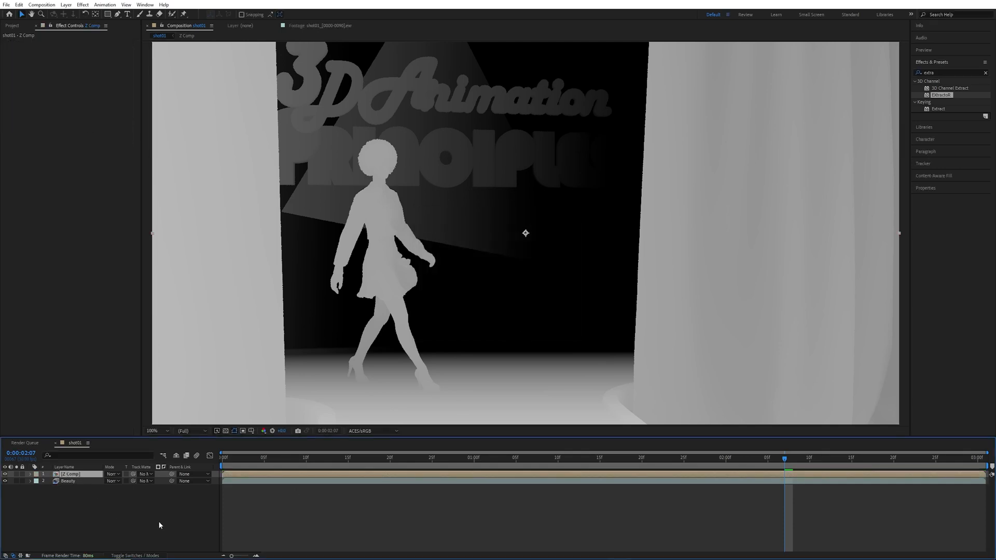
Find the Camera Lens Blur effect by searching for "camera" and apply it to the Beauty layer
left_click(74, 482)
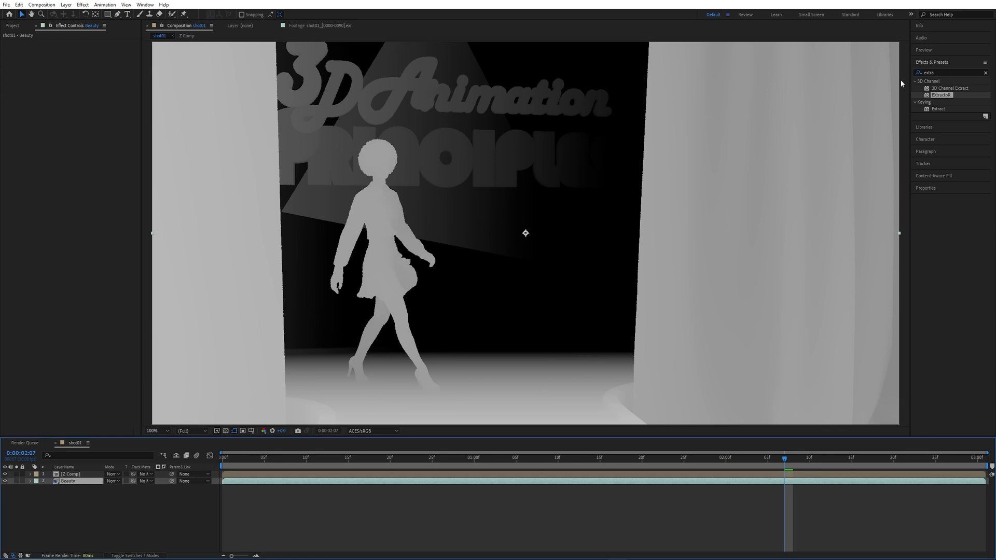
left_click(83, 5)
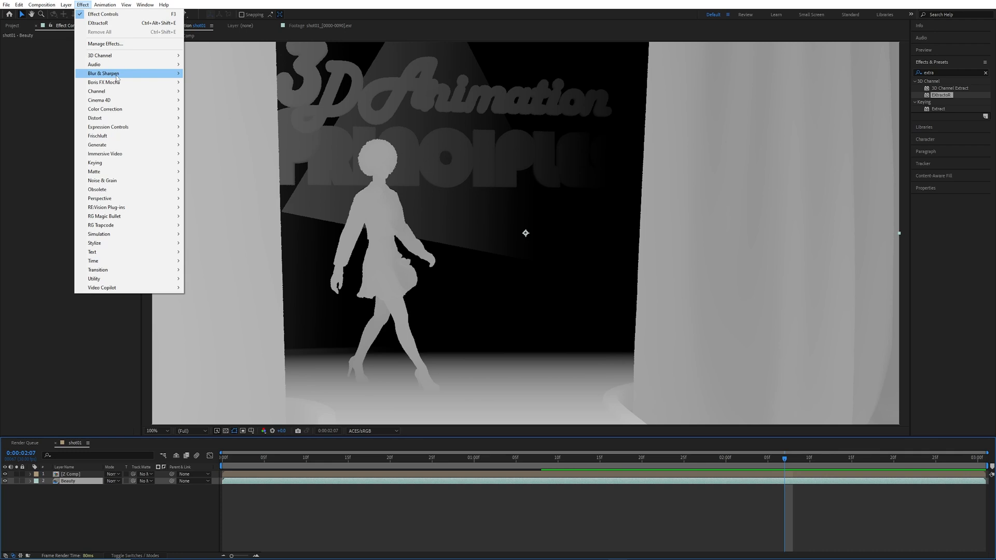
mouse_move(117, 77)
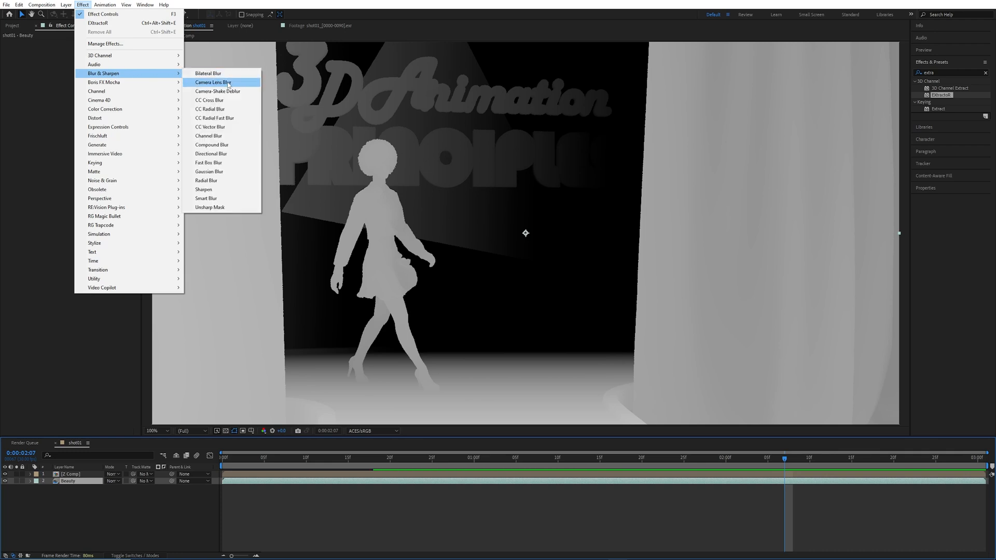
left_click(941, 72)
key("BackSpace")
key("BackSpace")
key("BackSpace")
key("BackSpace")
key("BackSpace")
type("camera")
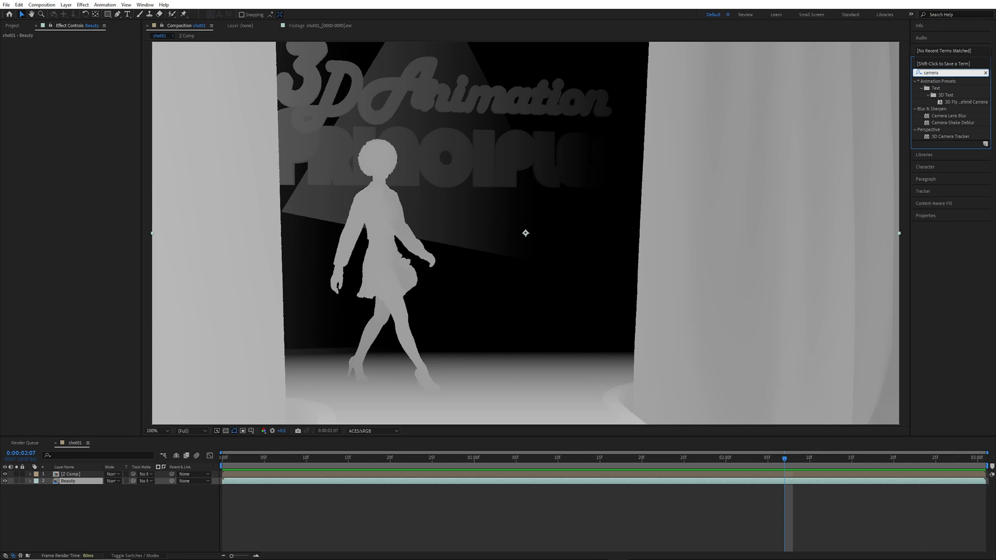
left_click_drag(940, 118, 71, 481)
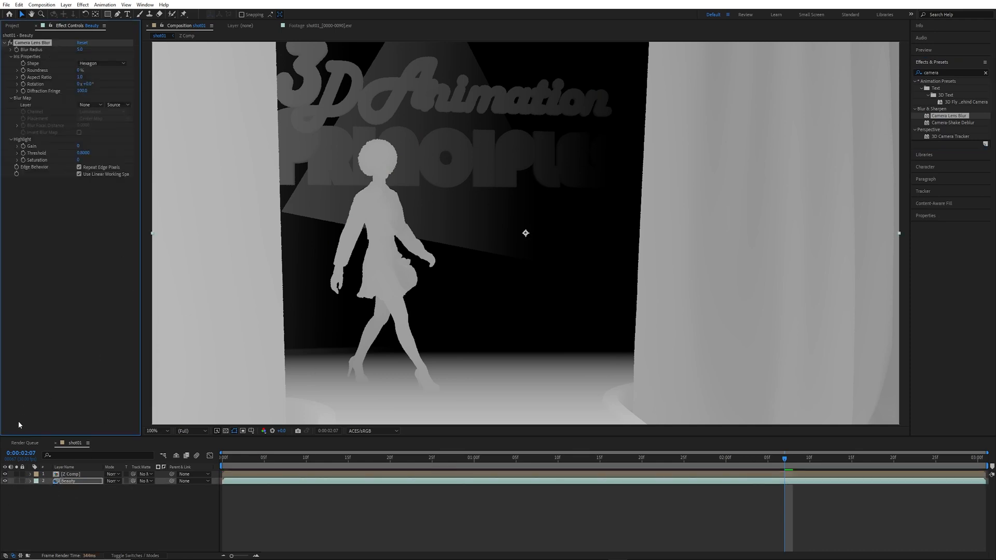
Hide the Z Comp layer and set the Beauty layer's Camera Lens Blur radius to 0
left_click(5, 474)
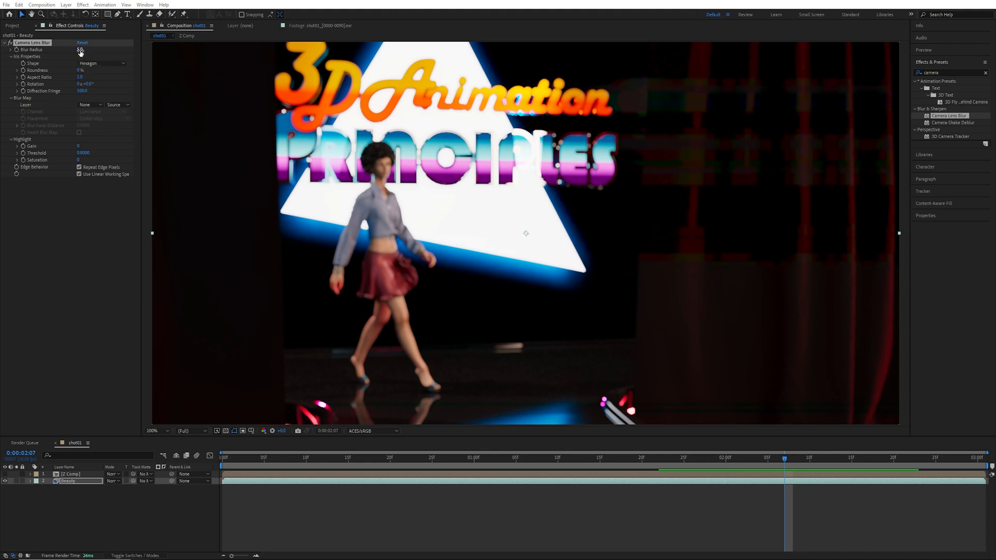
left_click_drag(74, 50, 64, 50)
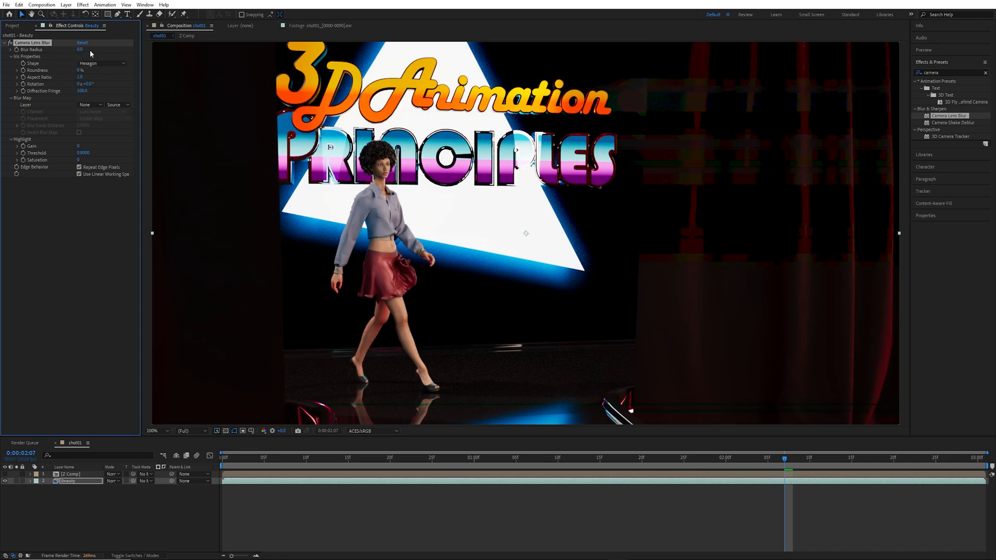
Set the Camera Lens Blur radius to 40 and the iris roundness to 100%
left_click_drag(81, 50, 102, 52)
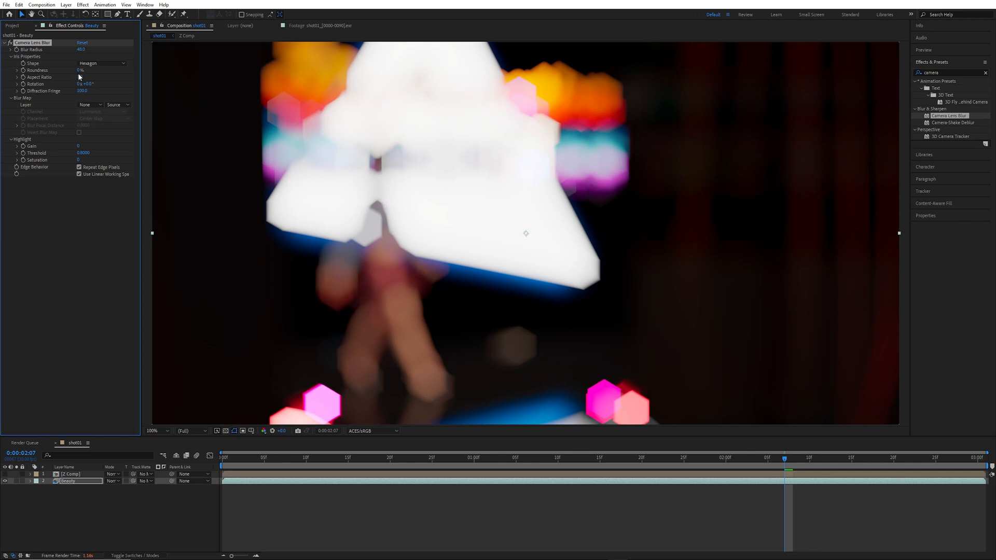
left_click_drag(80, 70, 120, 71)
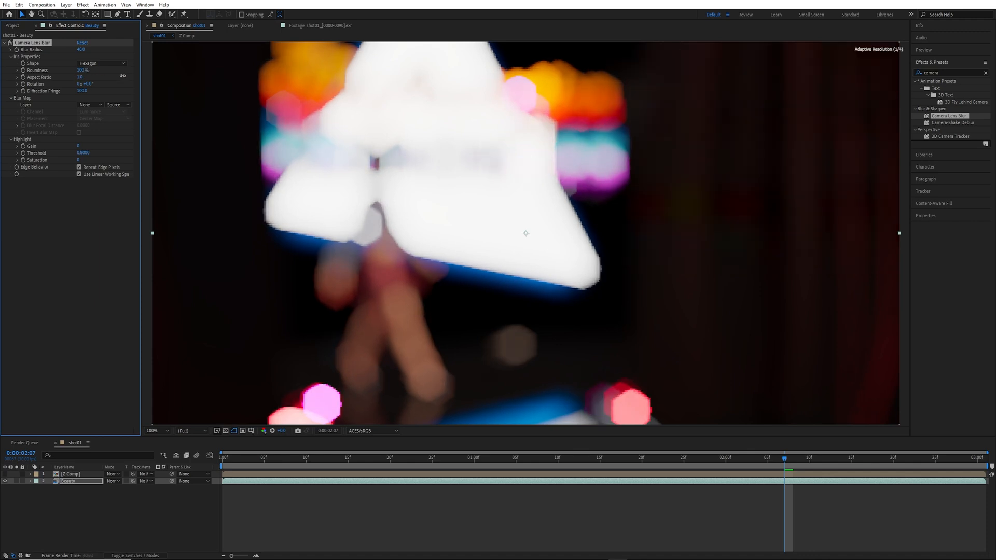
left_click_drag(88, 71, 106, 76)
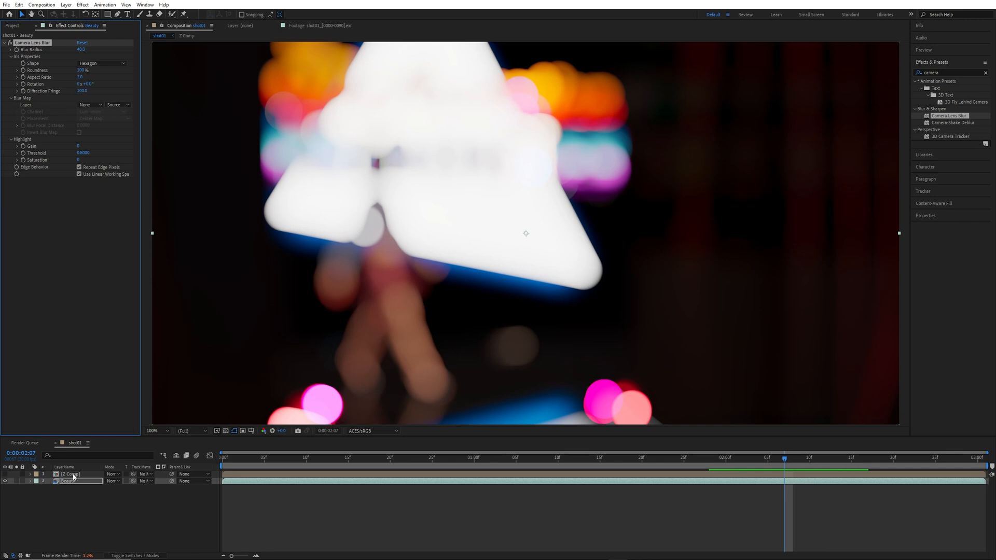
Use the Z Comp layer as the lens blur's blur map and reduce the blur radius to 4
left_click(99, 104)
left_click(103, 125)
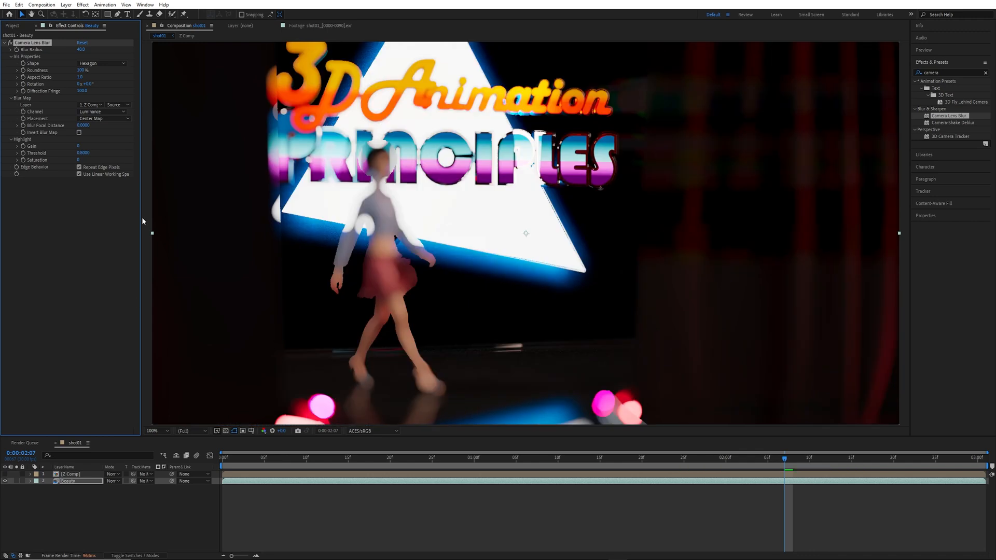
left_click_drag(81, 50, 65, 50)
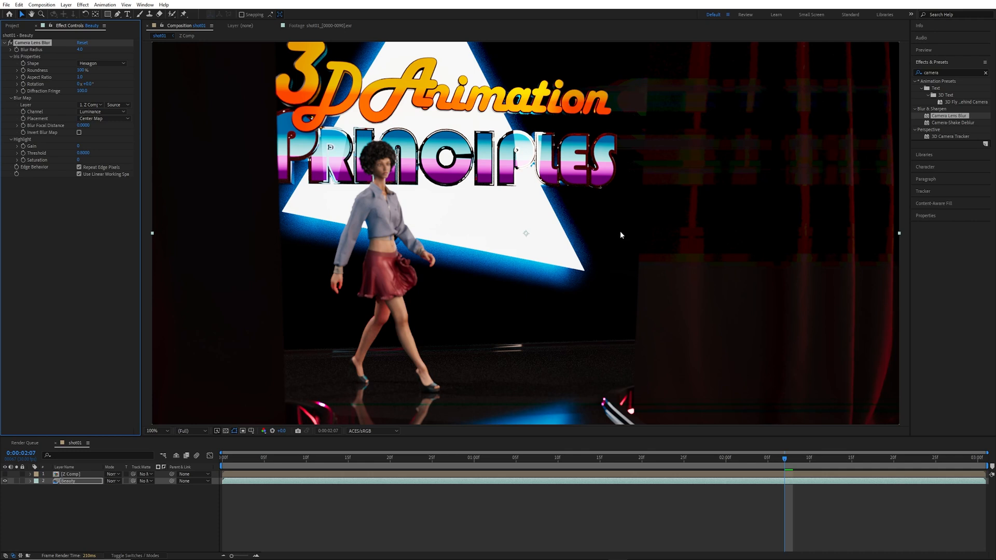
Set the Blur Focal Distance to 1 and turn off the lens blur's linear working space option
left_click_drag(83, 125, 170, 126)
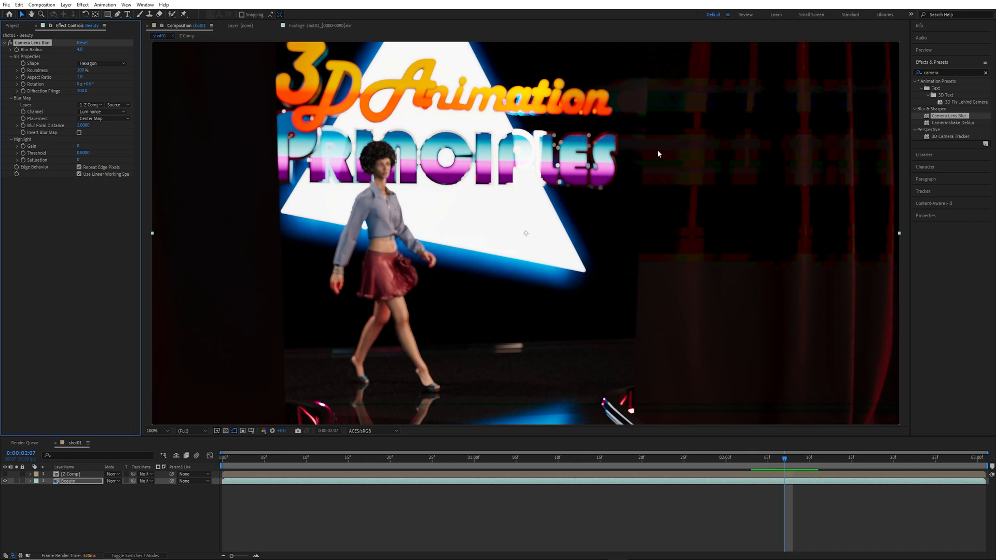
left_click(79, 174)
left_click(79, 174)
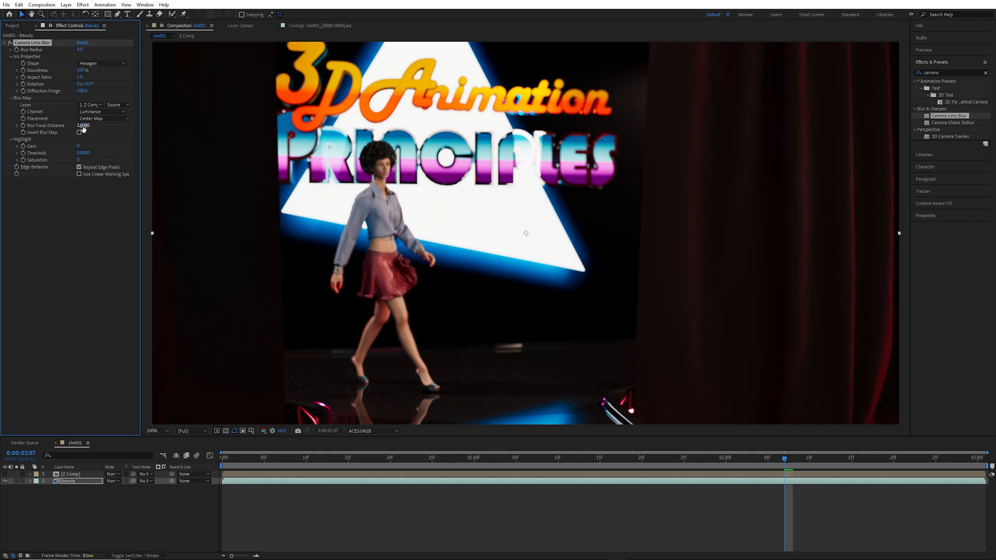
Tune the Blur Focal Distance to 0.61, checking the character's focus at 0:00:02:29 and 0:00:02:19
left_click_drag(81, 124, 72, 125)
left_click_drag(785, 459, 967, 464)
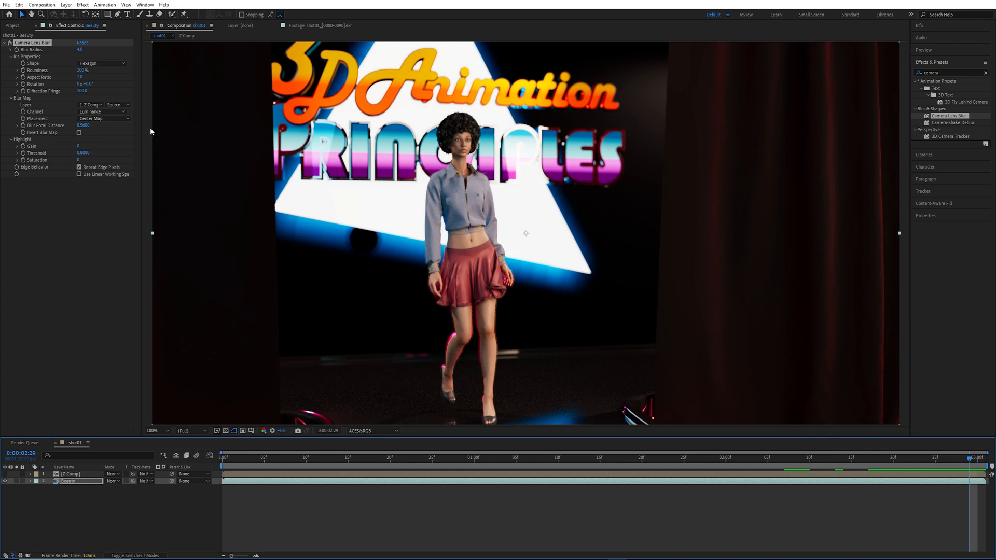
left_click_drag(83, 126, 87, 126)
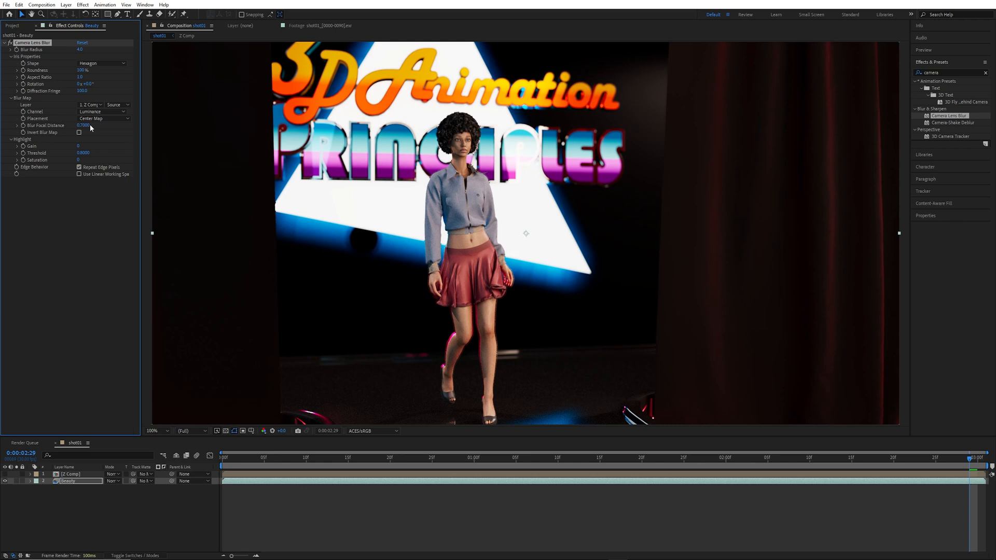
left_click_drag(968, 460, 886, 462)
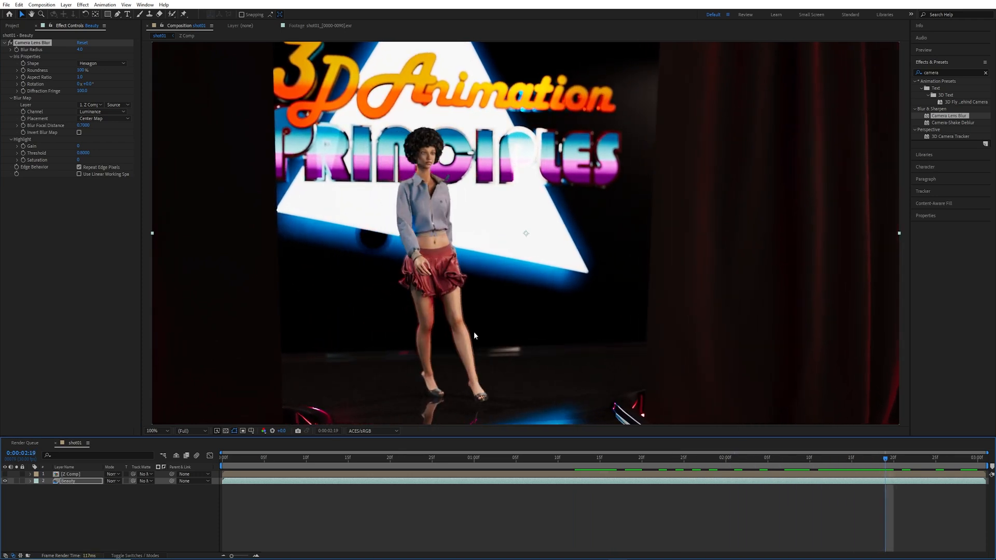
left_click_drag(83, 125, 81, 125)
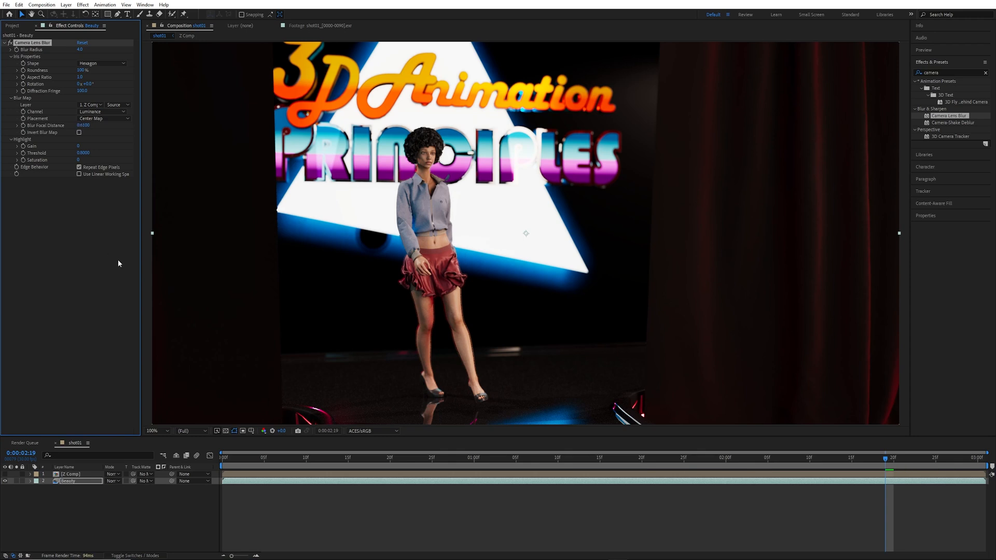
Add a first Blur Focal Distance keyframe at 0:00:02:16 and reveal the Beauty layer's keyframes in the timeline
left_click_drag(876, 459, 983, 453)
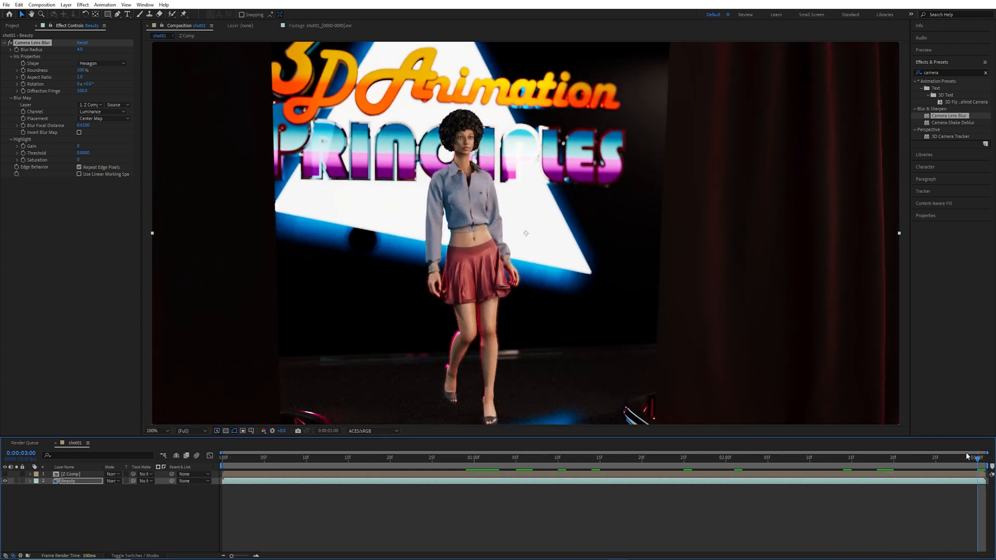
left_click_drag(965, 459, 859, 460)
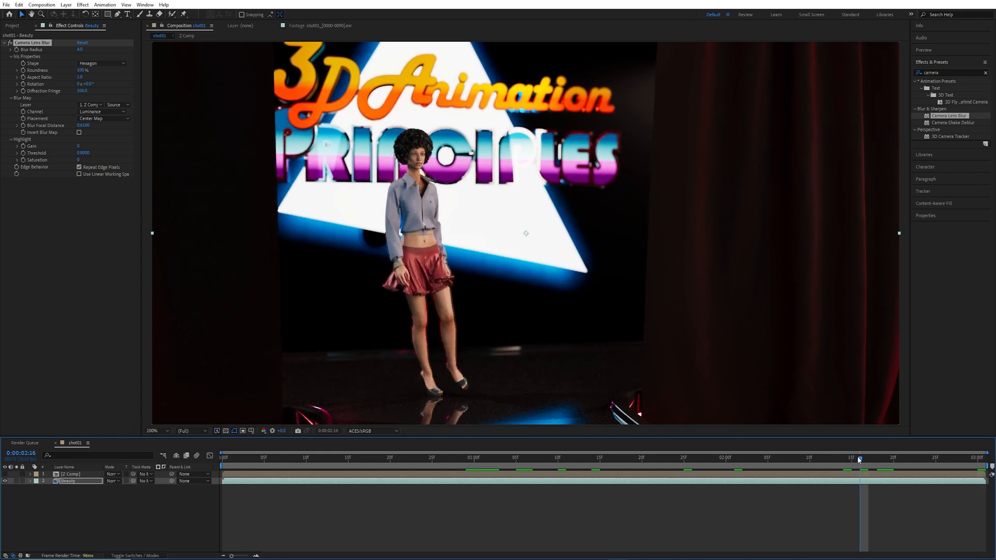
left_click(23, 126)
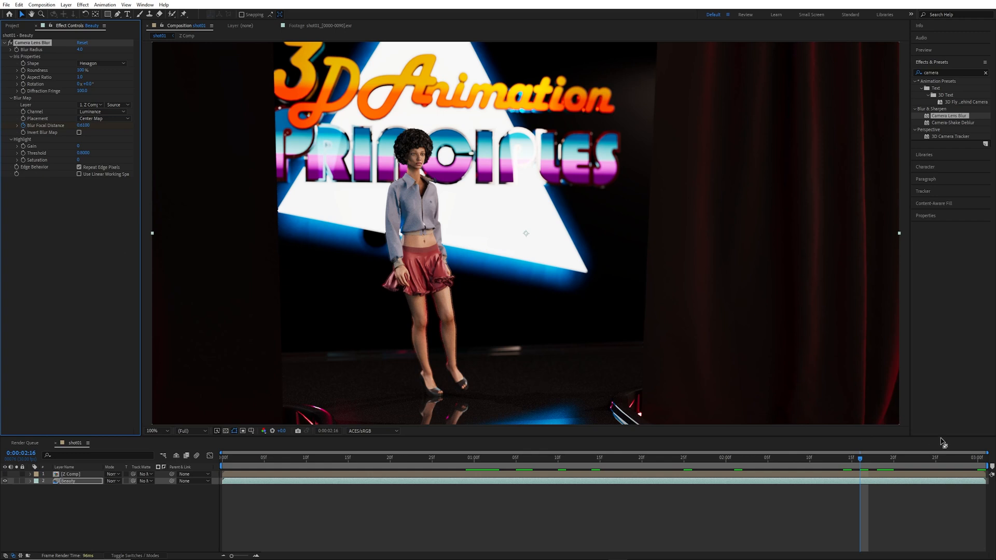
key("u")
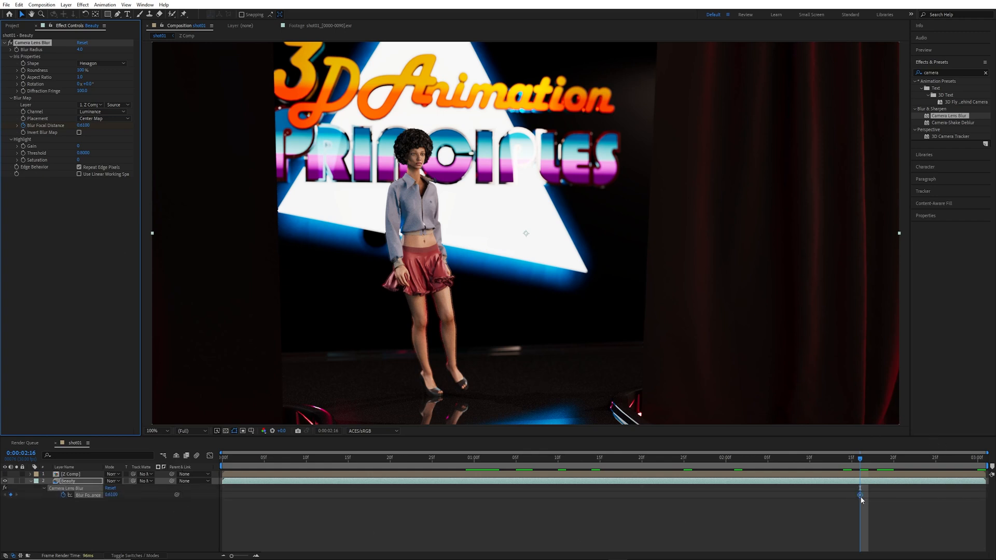
Add a Blur Focal Distance keyframe of 0.7 at 0:00:03:00
left_click_drag(860, 460, 893, 459)
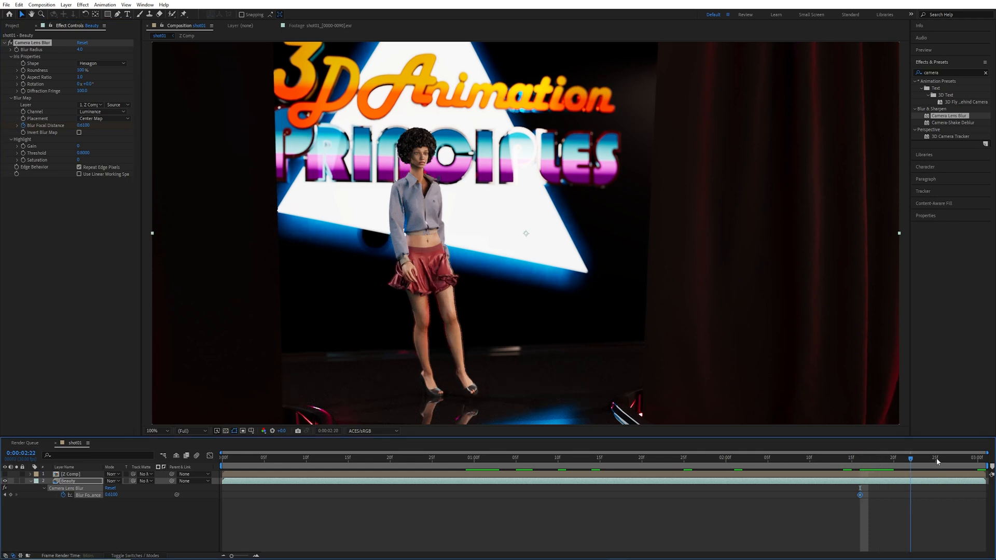
key("space")
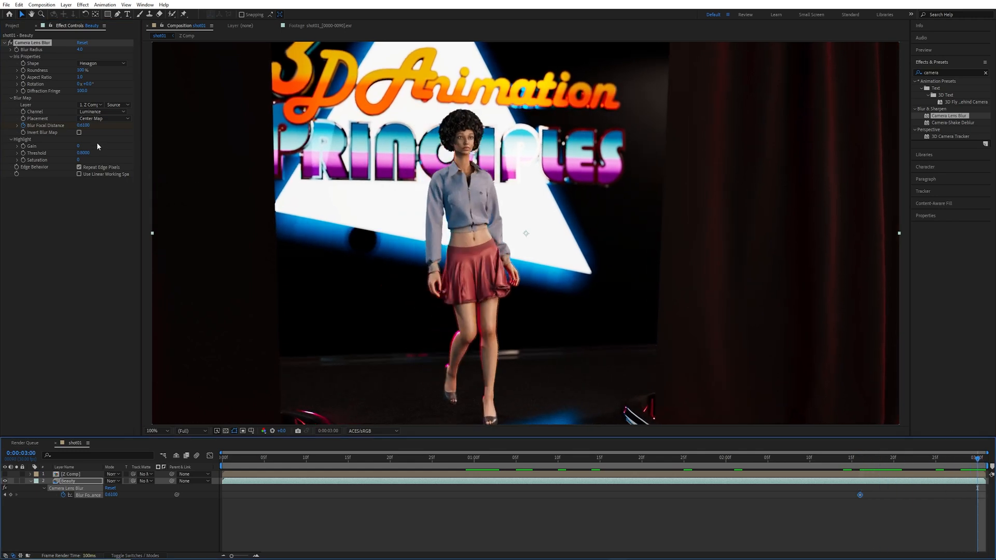
left_click_drag(83, 126, 87, 125)
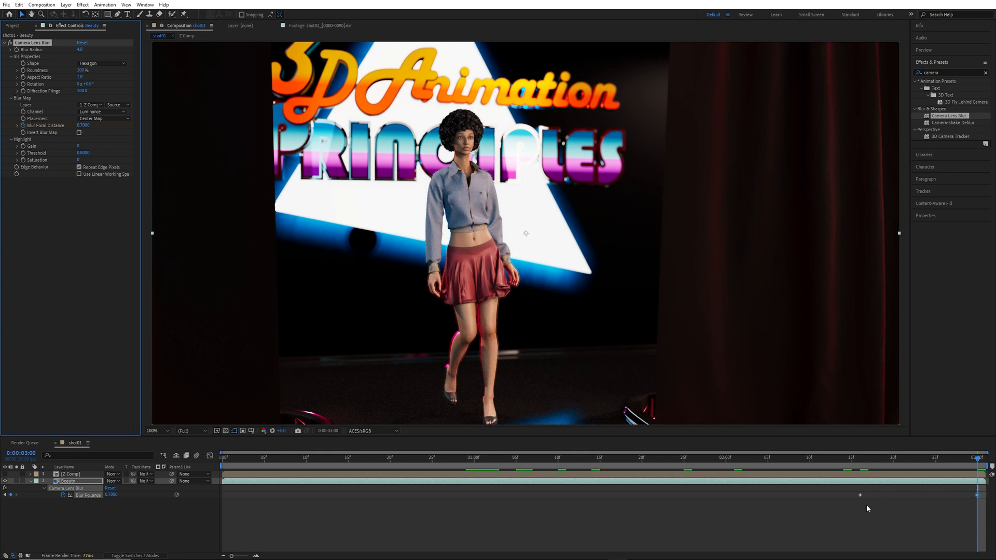
Set the Blur Radius to 14 with a starting keyframe at the first frame and show its keyframe in the timeline
left_click_drag(985, 463, 222, 433)
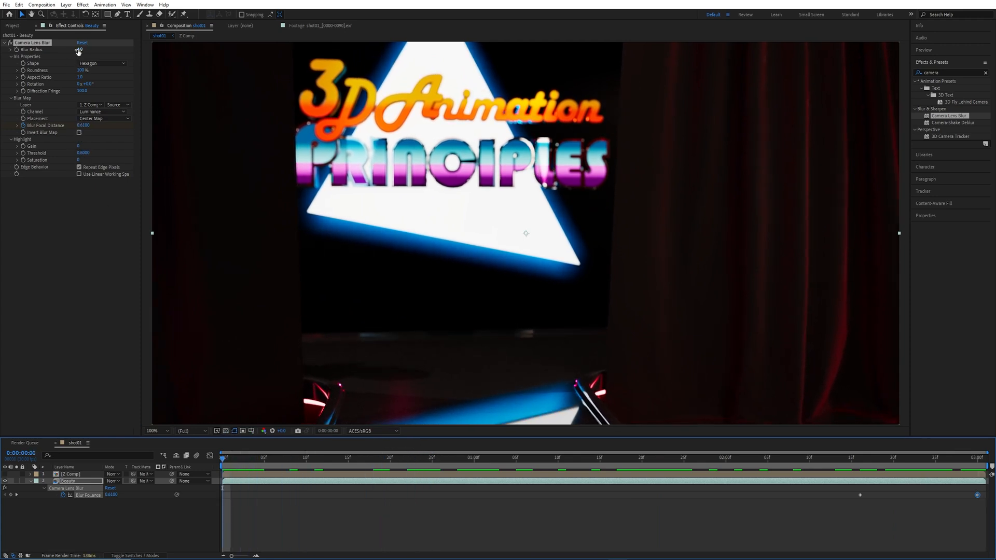
left_click_drag(80, 49, 83, 54)
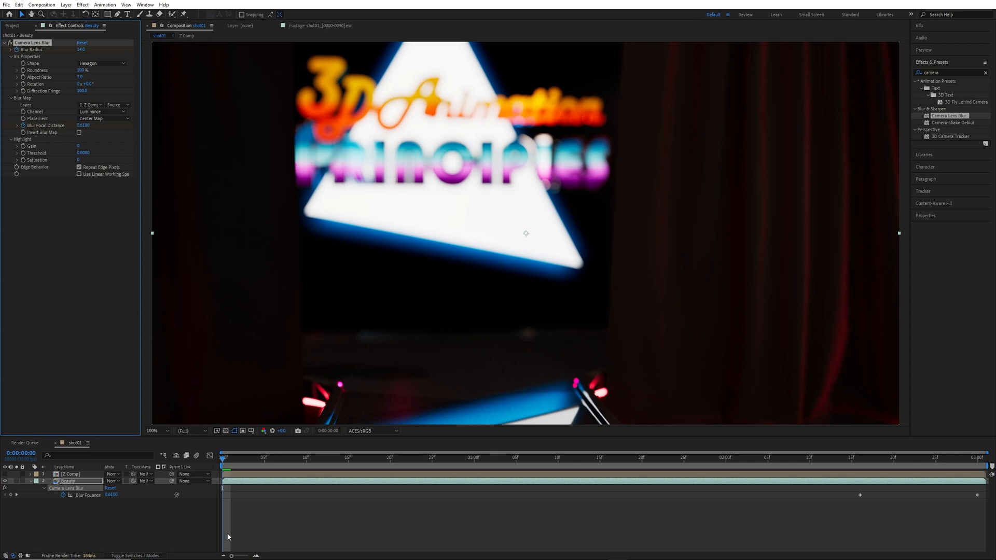
key("u")
Add a Blur Radius keyframe of 4 at 0:00:01:15, where the character walks on stage
left_click_drag(223, 459, 239, 459)
key("space")
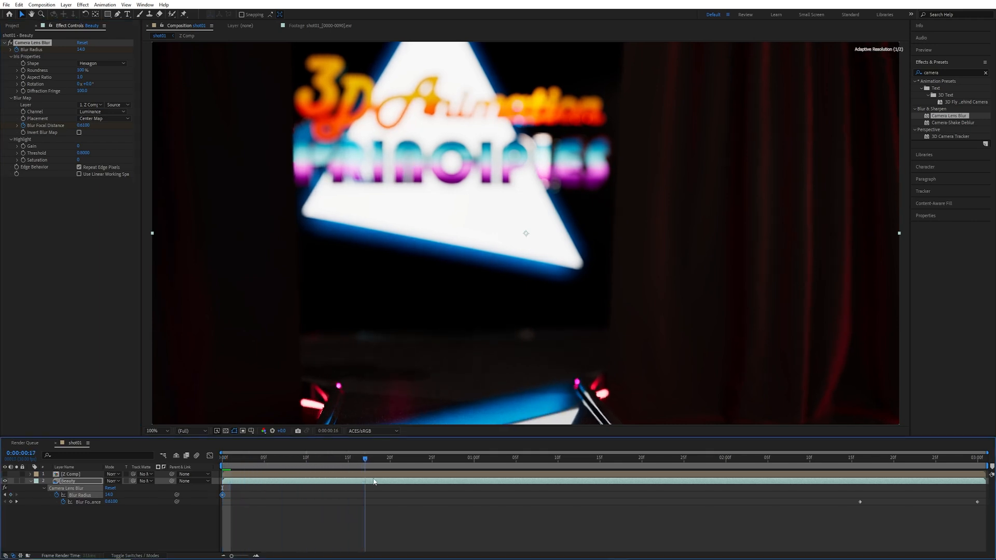
left_click_drag(506, 490, 600, 459)
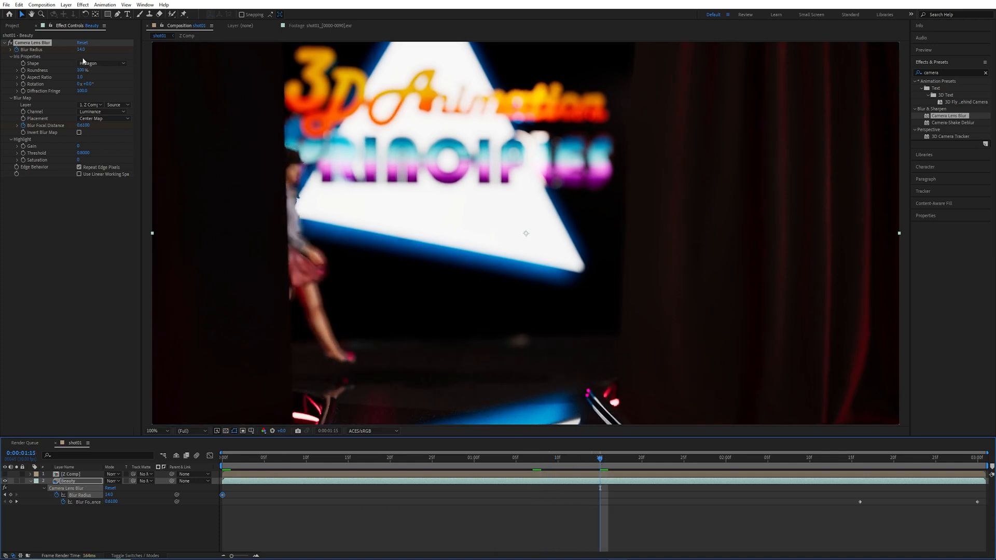
left_click_drag(81, 50, 77, 55)
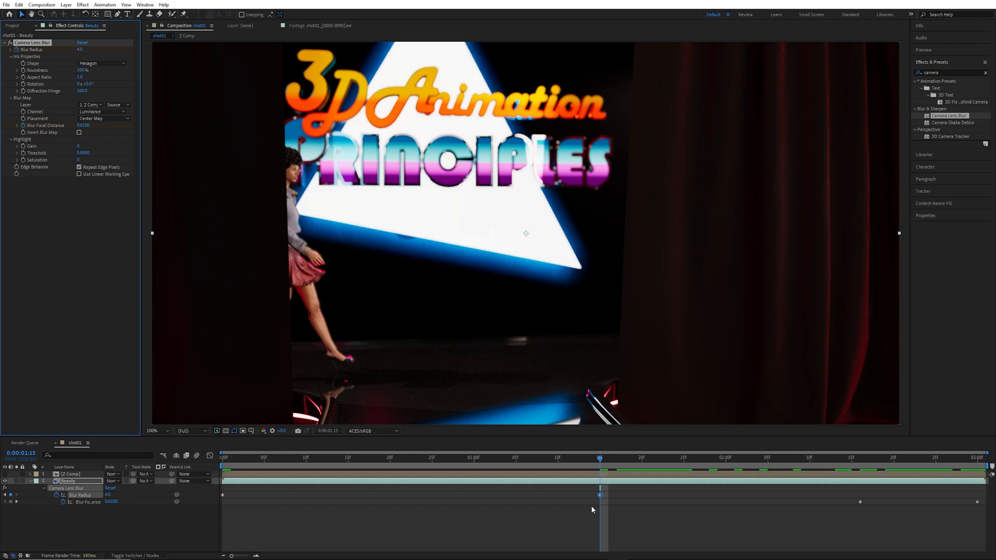
Preview the blur animation and delay the first Blur Radius keyframe to 0:00:00:15, then replay the shot
left_click_drag(601, 459, 272, 458)
key("space")
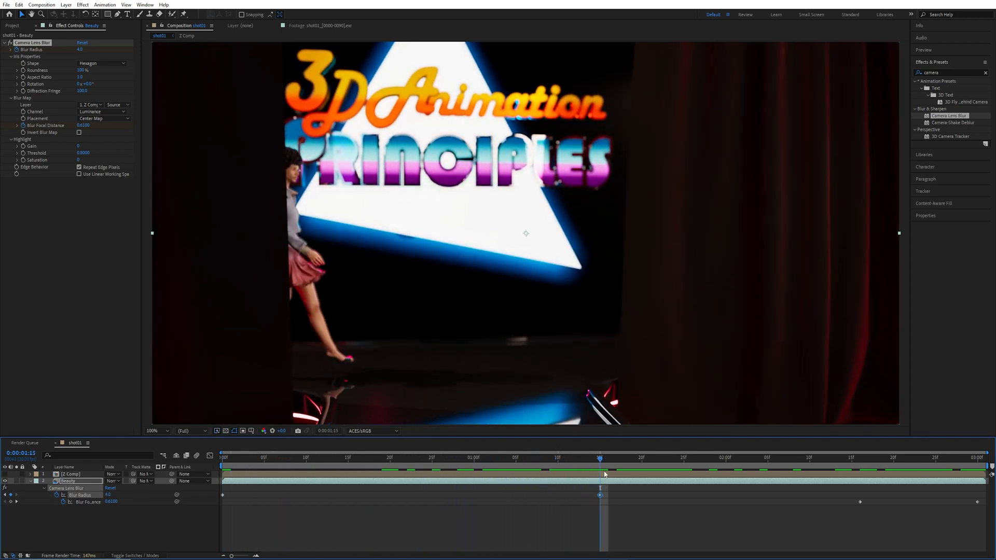
left_click_drag(603, 458, 978, 466)
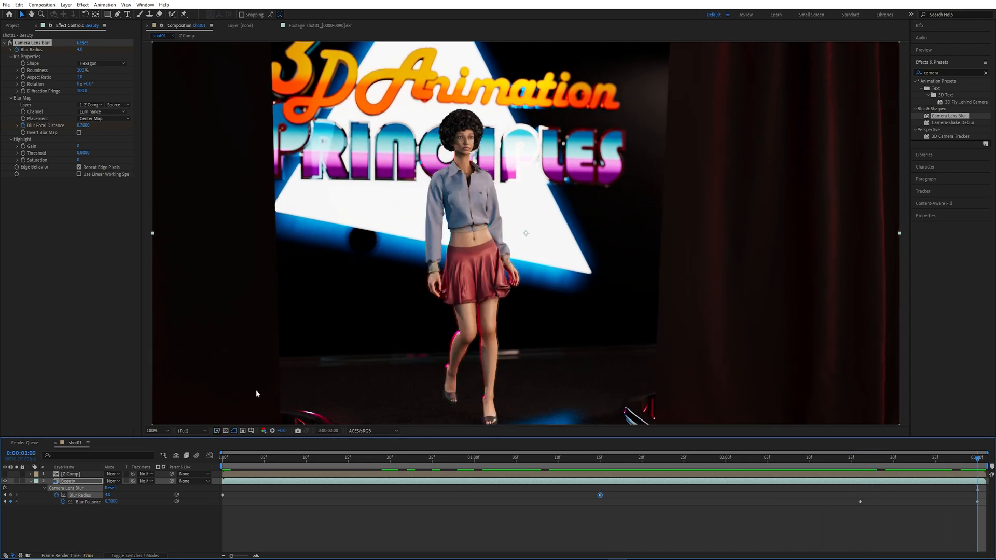
key("space")
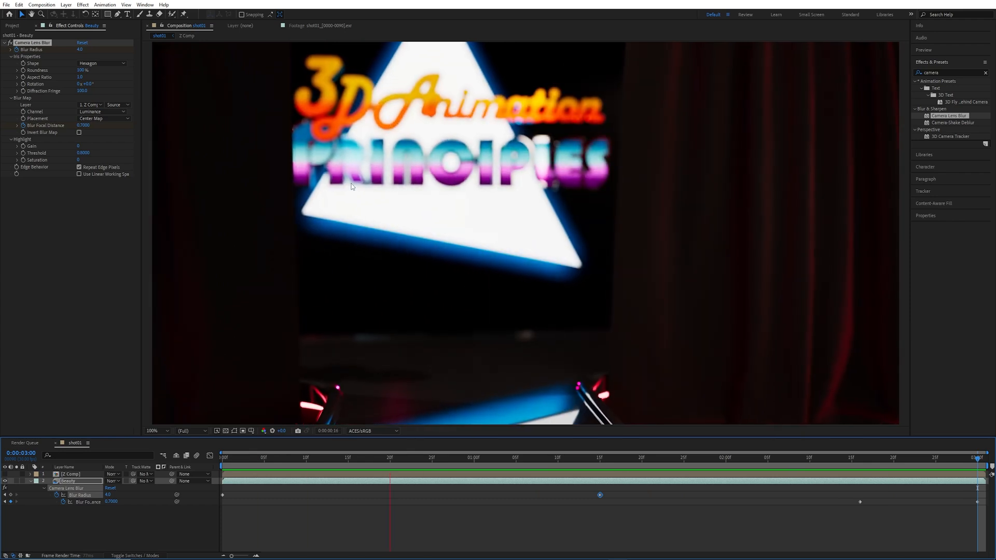
key("space")
left_click_drag(222, 494, 352, 497)
left_click_drag(244, 462, 399, 464)
key("space")
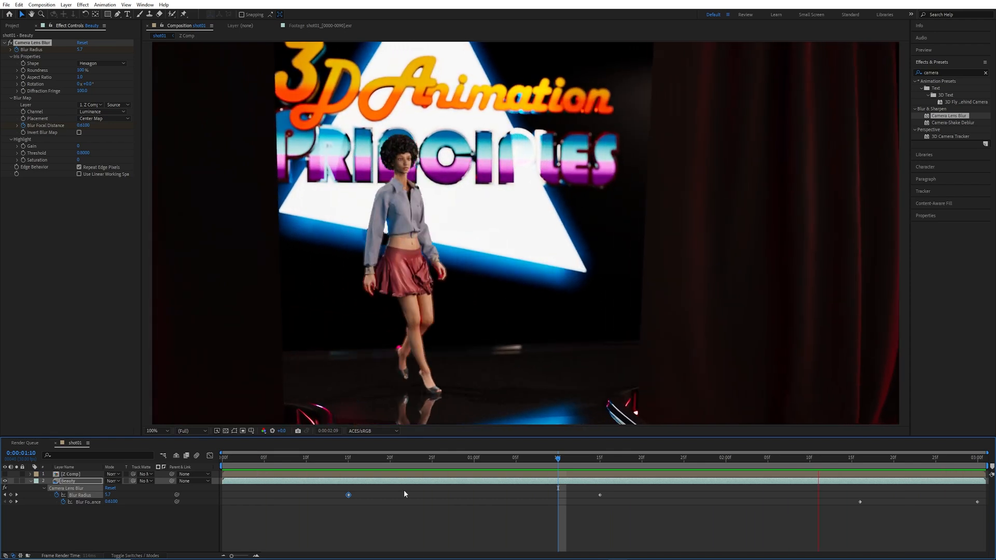
key("space")
left_click_drag(591, 459, 450, 458)
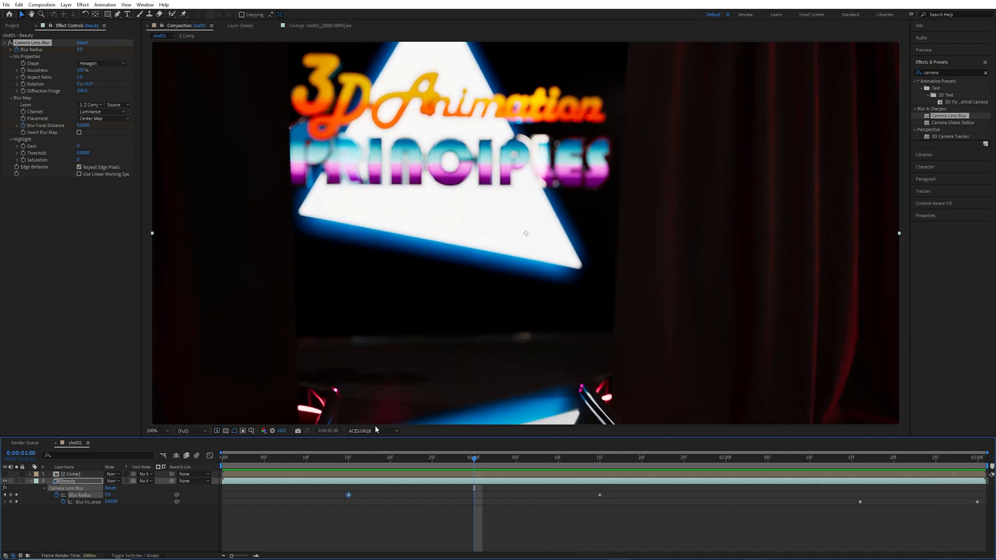
Group the Z Comp, the shot01 footage and the shot01 composition in a project folder named Shot01
left_click(12, 26)
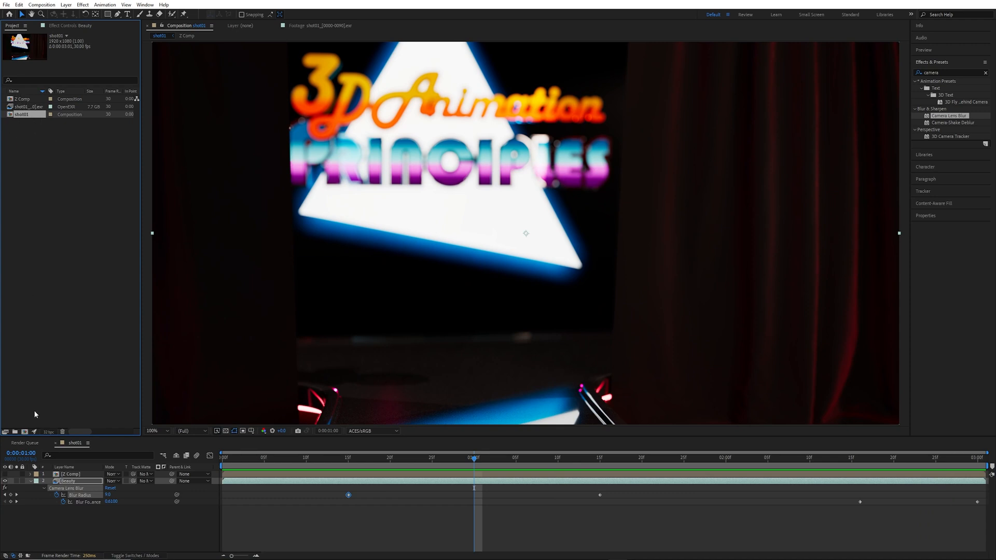
left_click(24, 98)
left_click(35, 114, "shift")
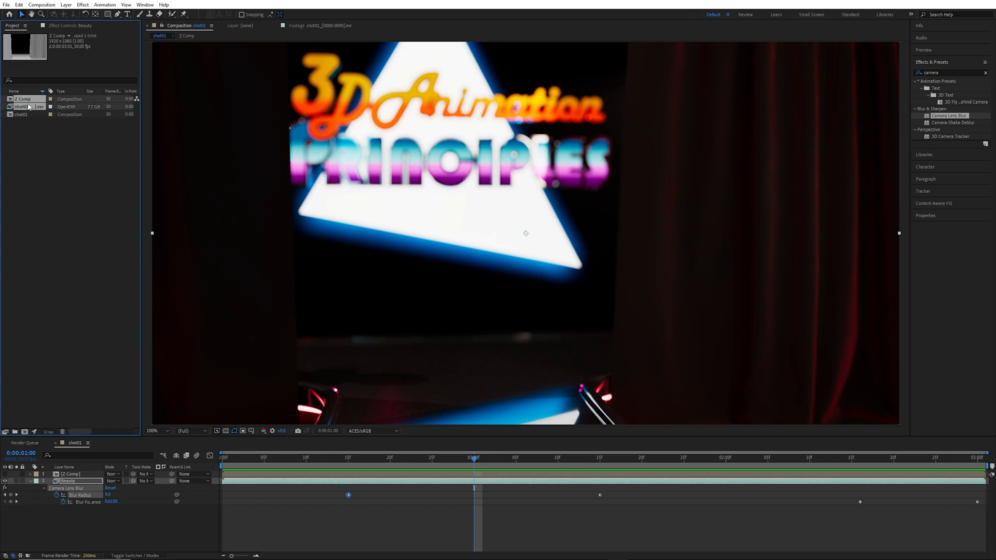
left_click_drag(35, 117, 14, 431)
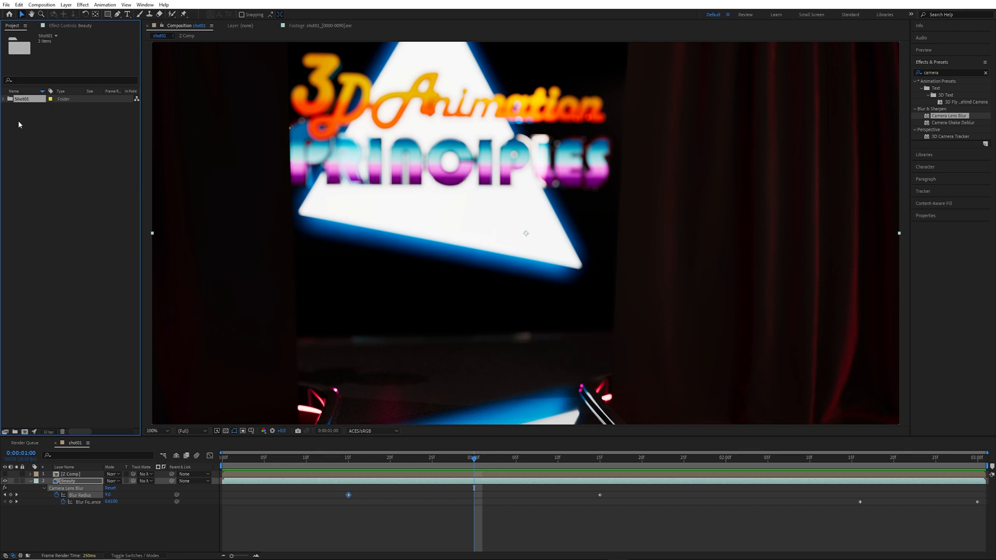
Import the shot02 EXR files starting at shot02_0070.exr from the images/shot02Cam folder as an OpenEXR sequence
left_click(42, 154)
right_click(73, 182)
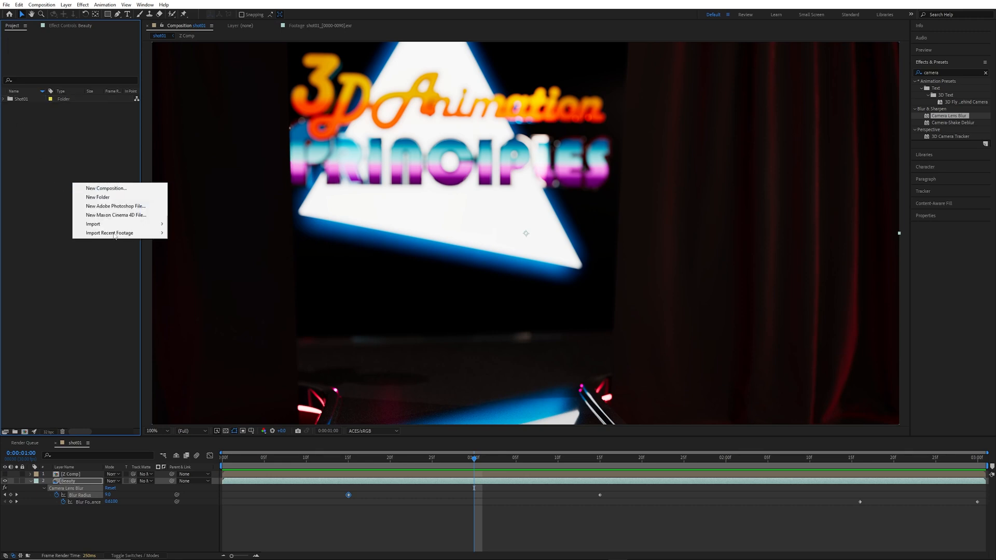
mouse_move(145, 224)
left_click(192, 224)
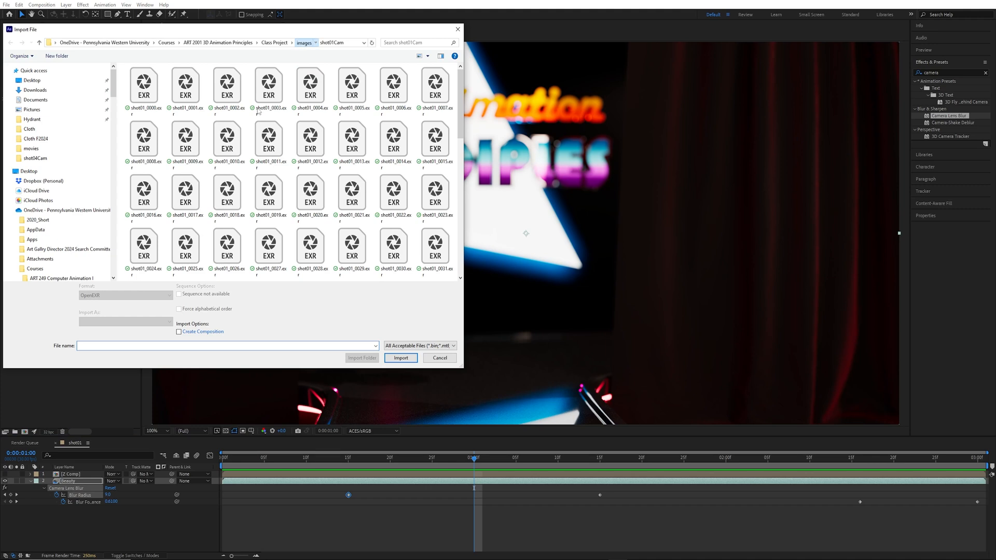
left_click(304, 43)
left_click(147, 105)
double_click(147, 106)
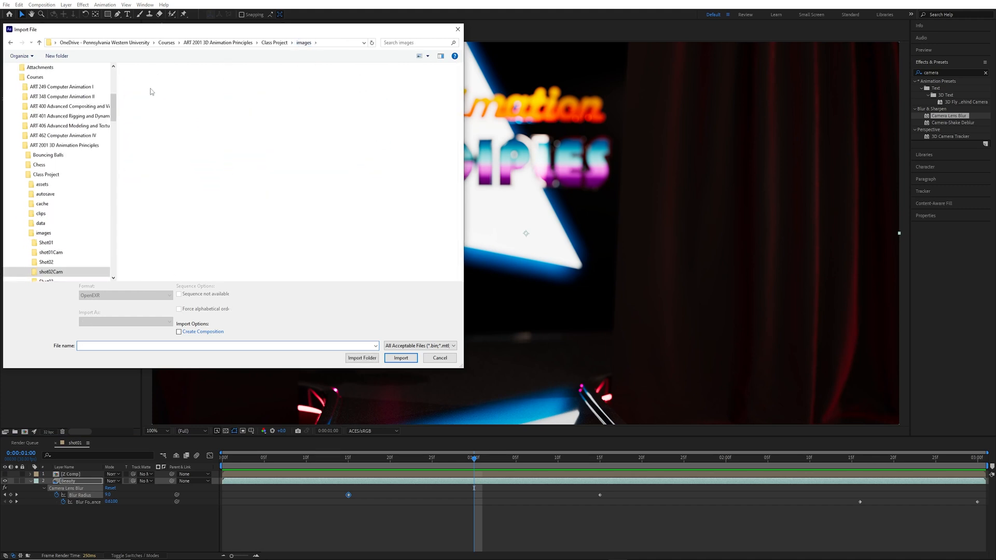
left_click(149, 91)
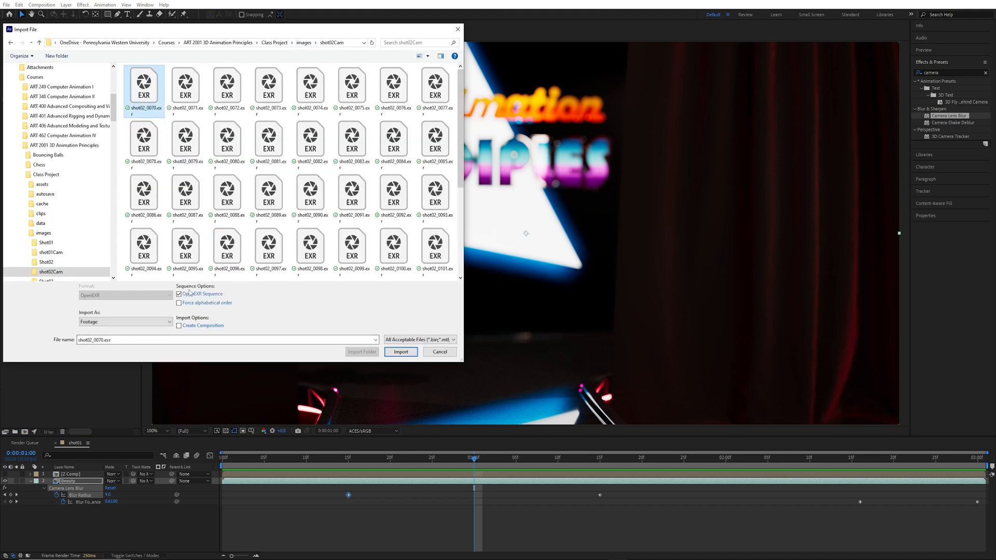
left_click(405, 351)
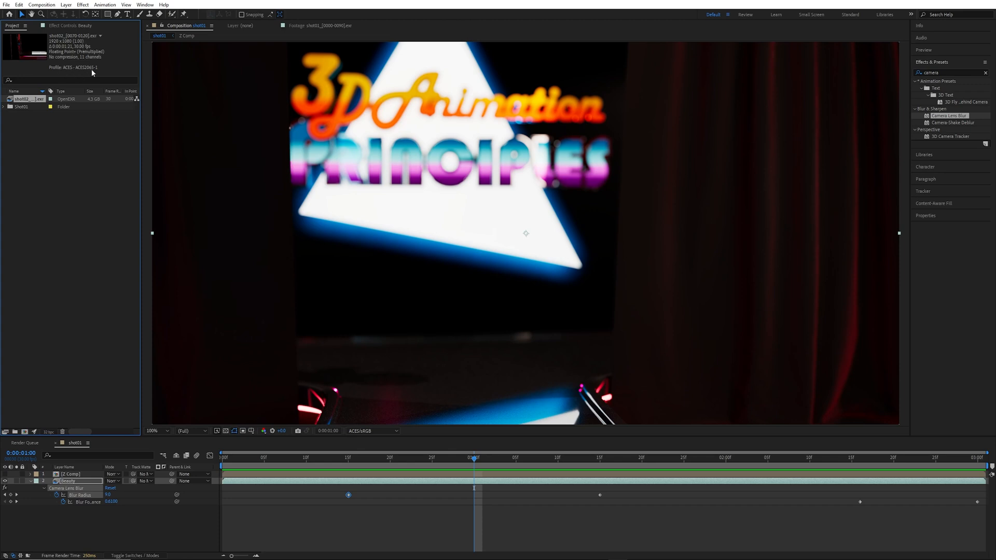
Override the media color space of the shot02 footage with rendering: ACES - ACEScg in its footage interpretation
right_click(32, 104)
mouse_move(106, 158)
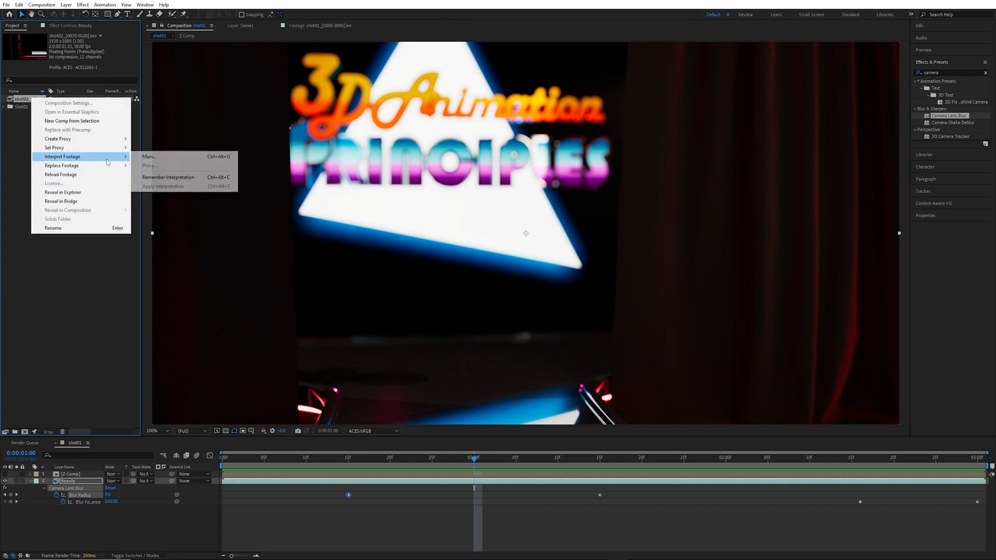
left_click(150, 156)
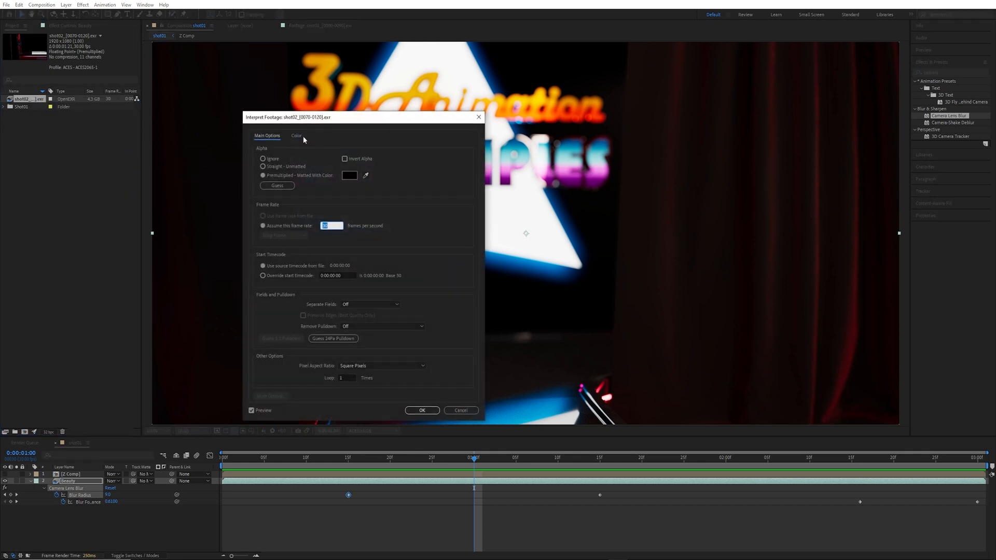
left_click(297, 136)
left_click(373, 182)
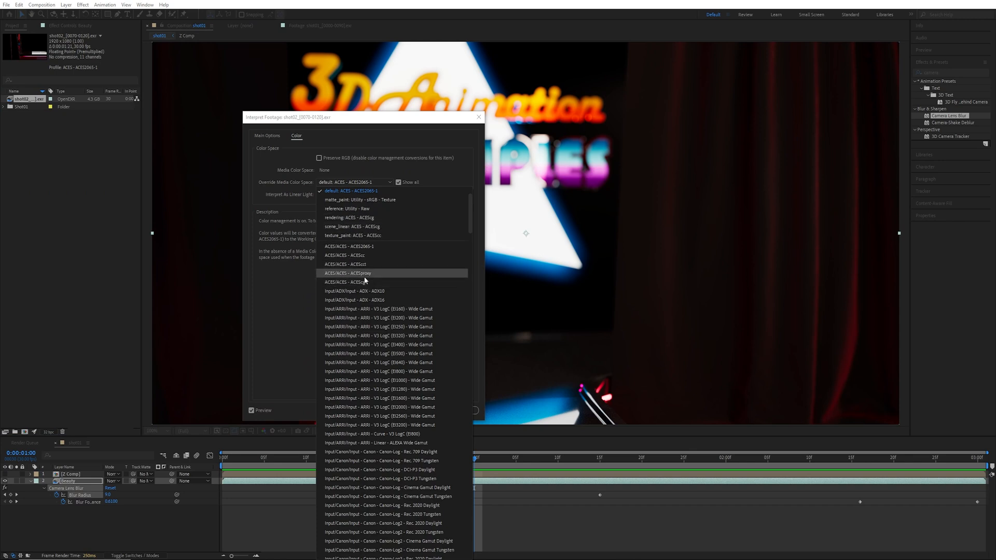
left_click(373, 218)
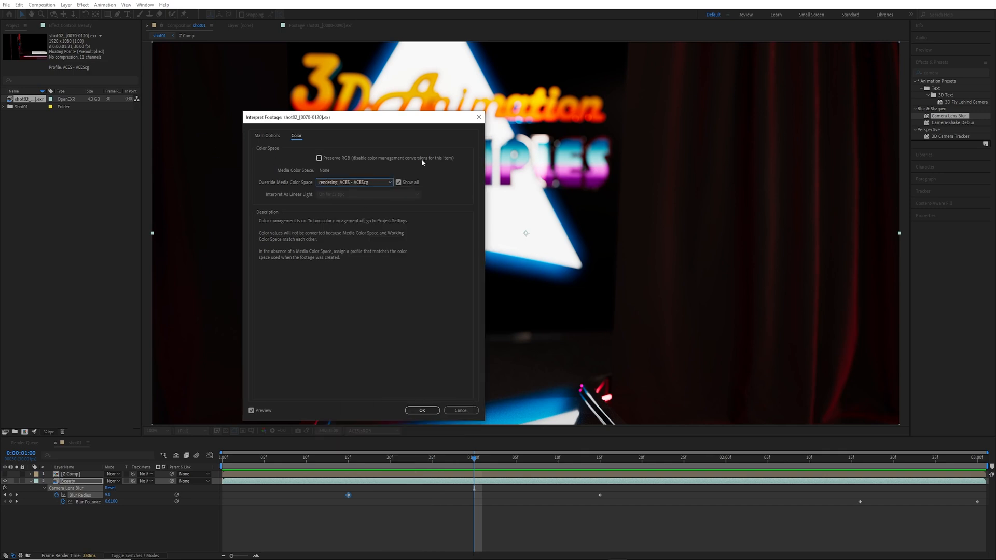
left_click(421, 410)
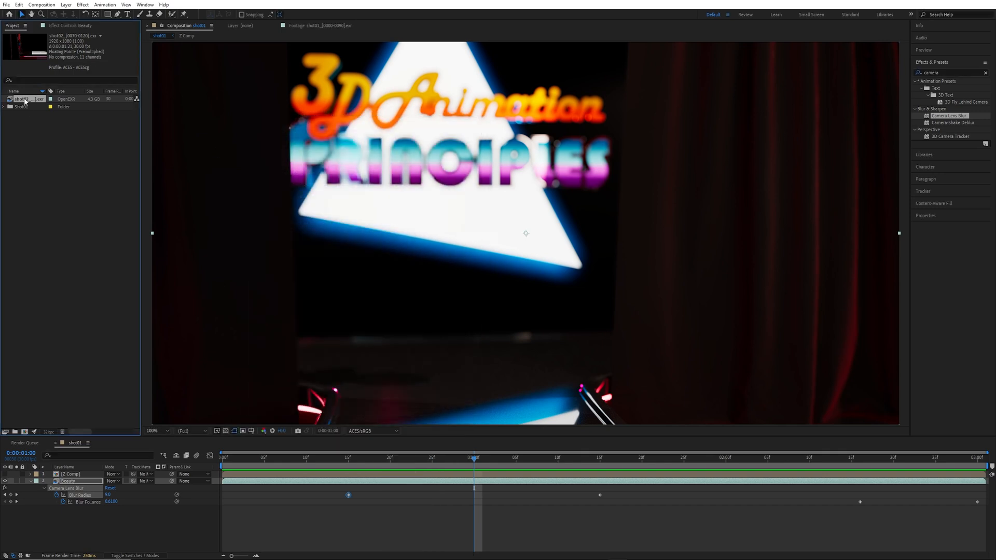
Create a new composition from the shot02 footage and preview its animation
left_click_drag(35, 100, 24, 433)
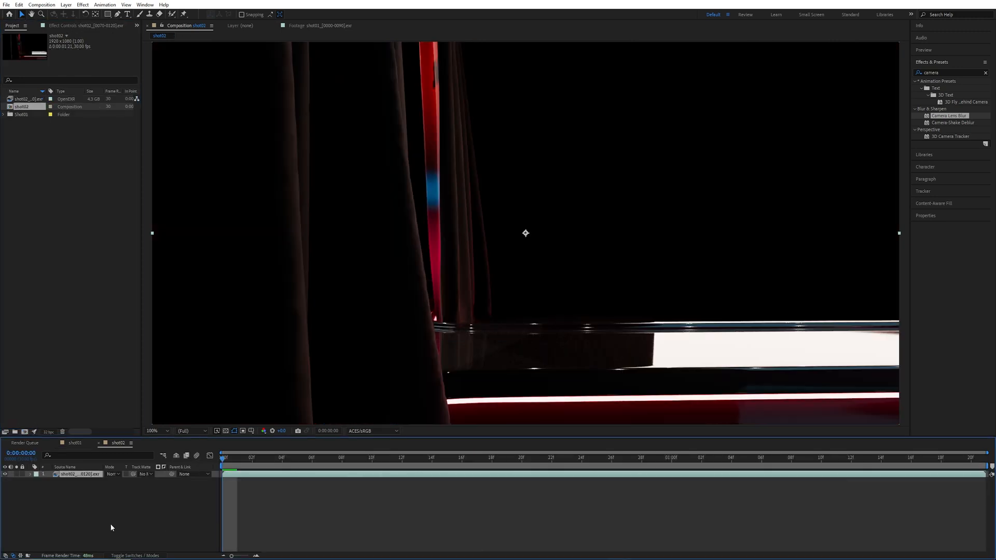
key("space")
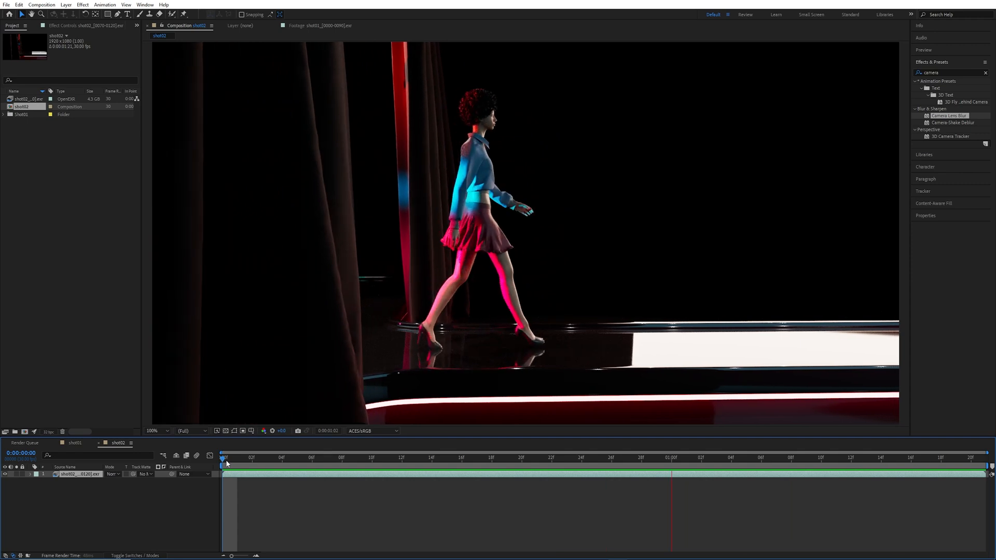
key("space")
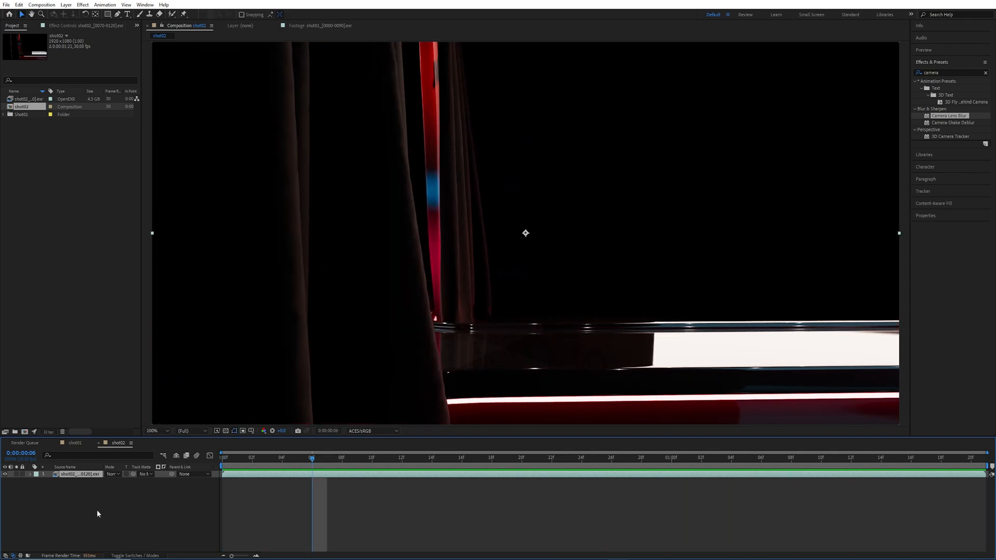
Duplicate the shot02 footage layer, naming the upper copy Z and the lower one Beauty
key("ctrl+d")
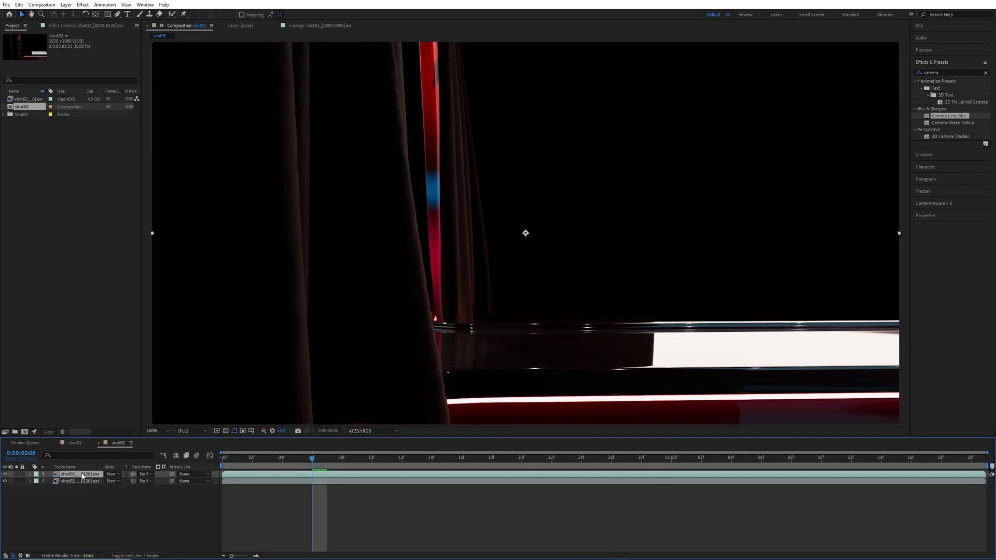
key("Return")
type("Z")
key("Return")
left_click(82, 481)
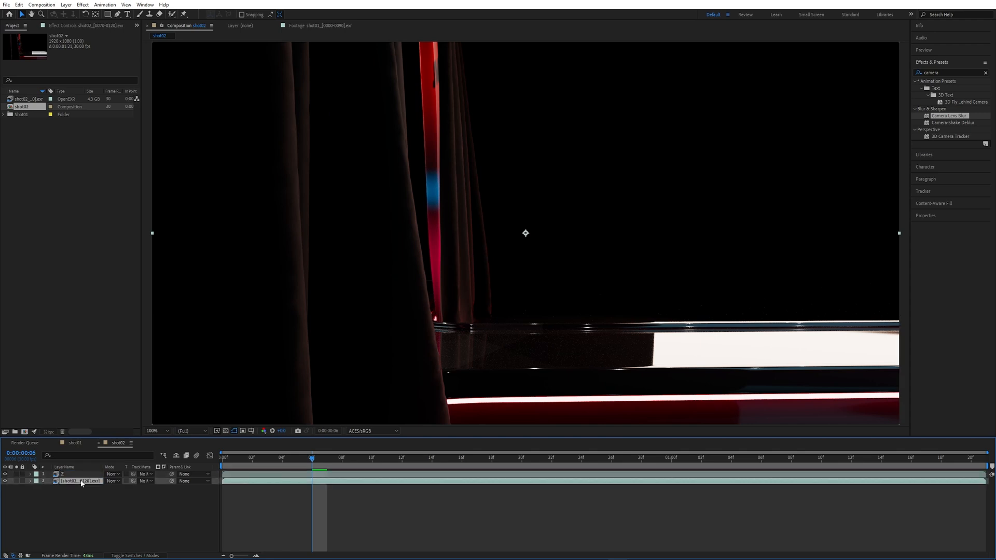
key("Return")
type("Beauty")
key("Return")
key("ctrl+Up")
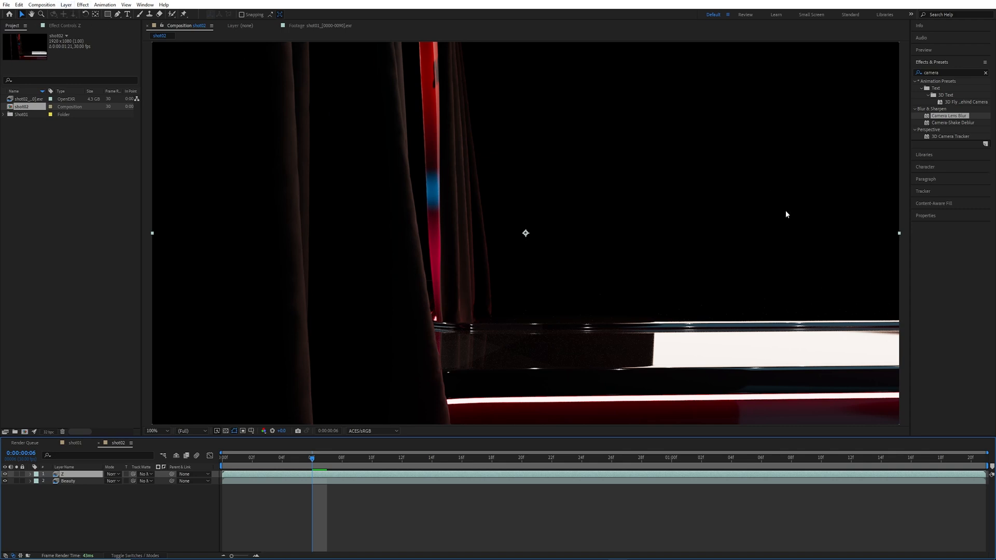
Apply the EXtractoR effect to the Z layer and assign the Z channel to red, green and blue
left_click(985, 73)
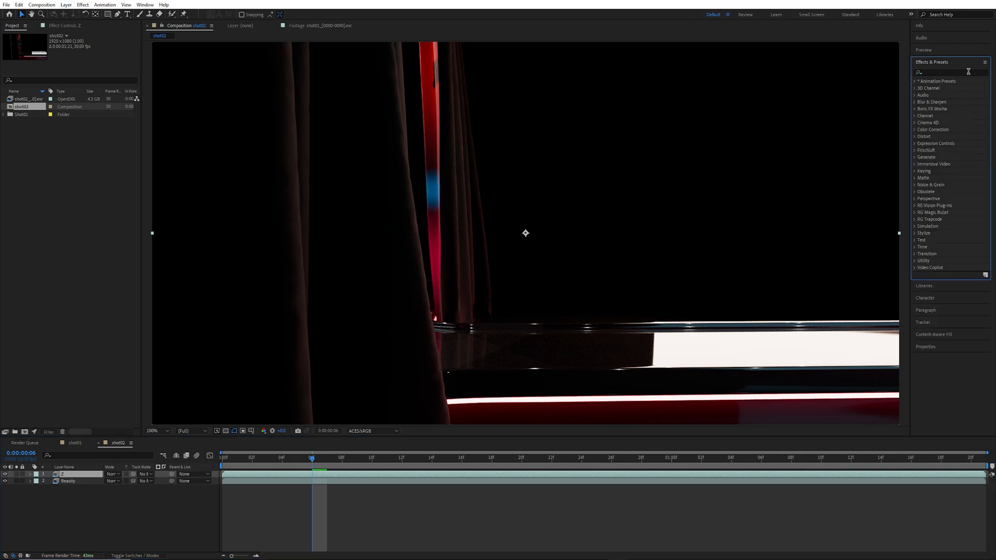
left_click(967, 72)
type("extra")
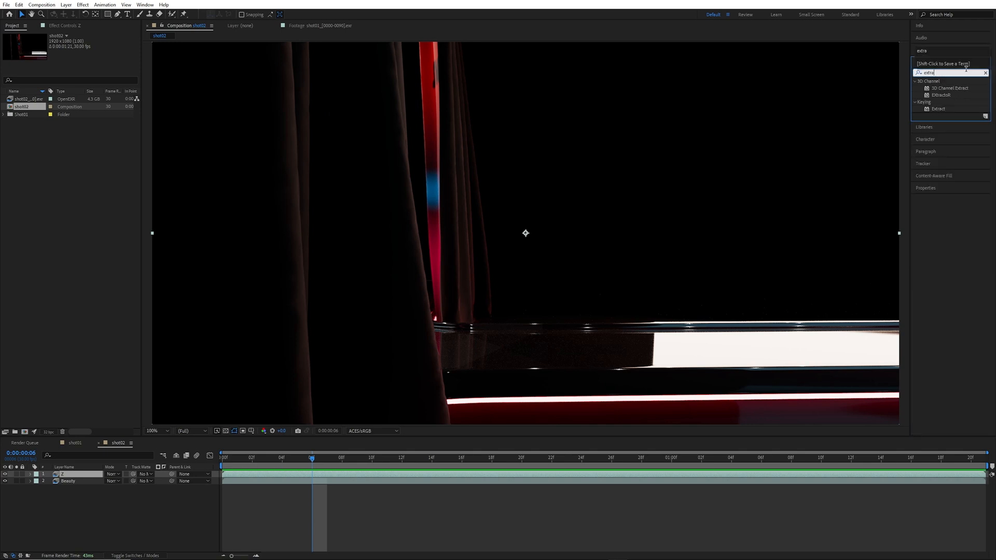
left_click_drag(944, 97, 97, 477)
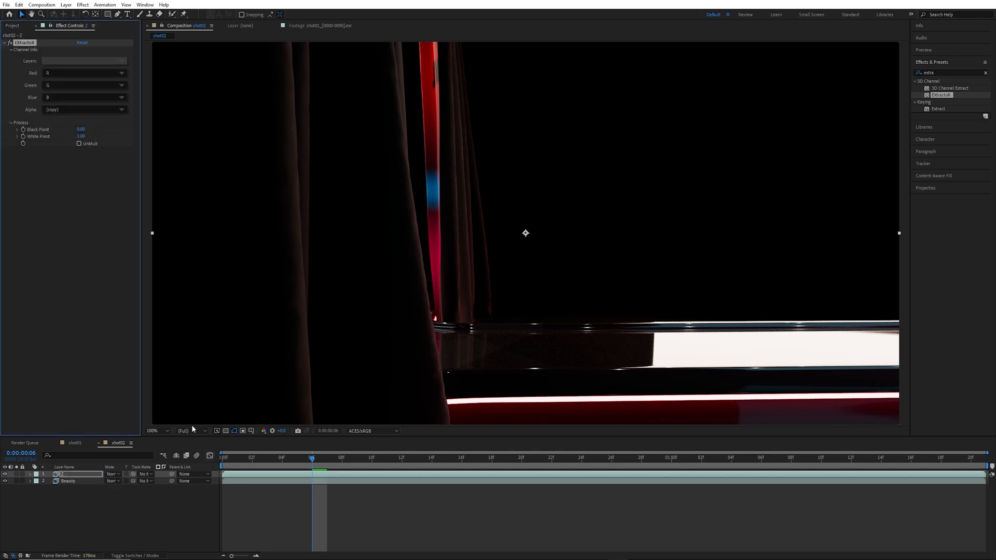
left_click(100, 61)
left_click(108, 65)
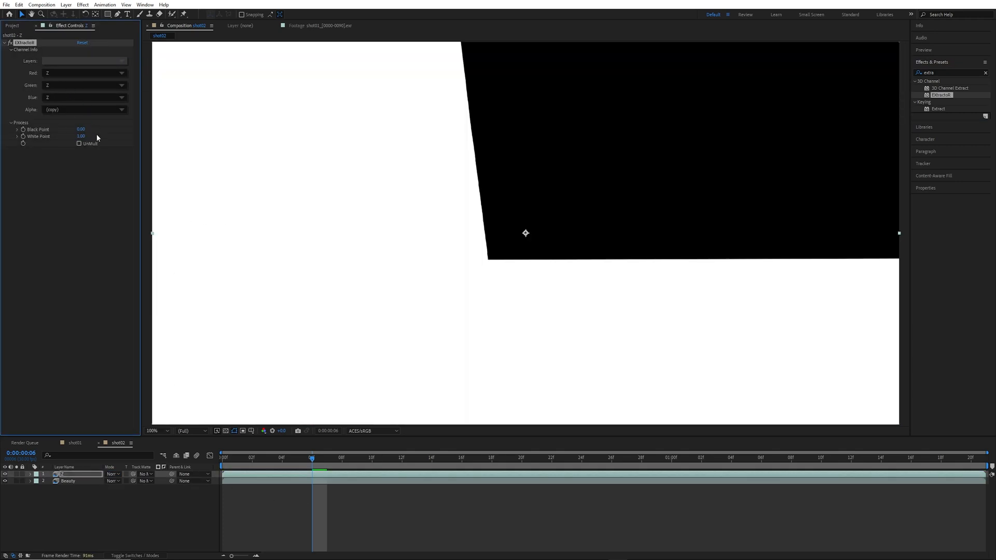
Adjust EXtractoR's Black Point and White Point to bring out the depth greys, checking them with the character on stage at 0:00:00:28
left_click_drag(81, 129, 249, 143)
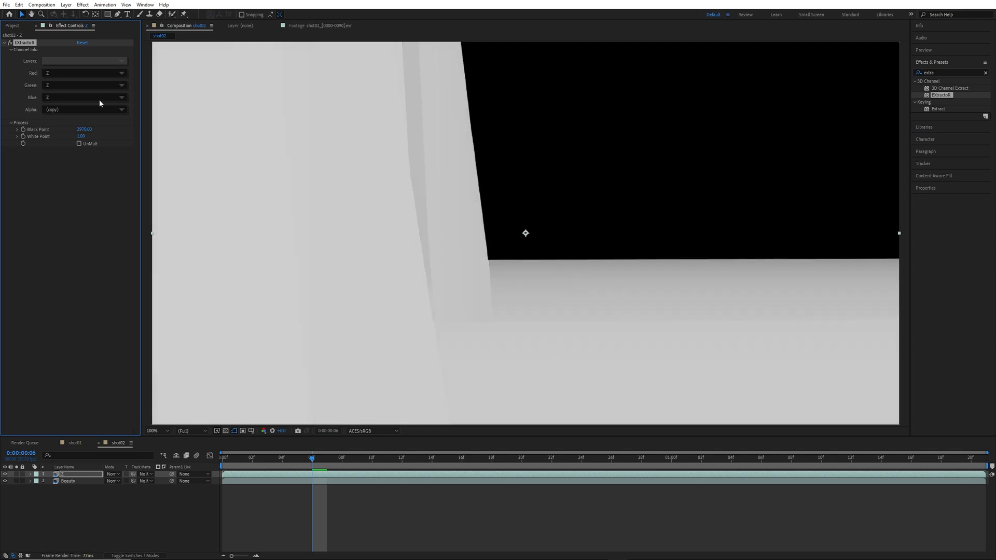
left_click_drag(86, 129, 0, 127)
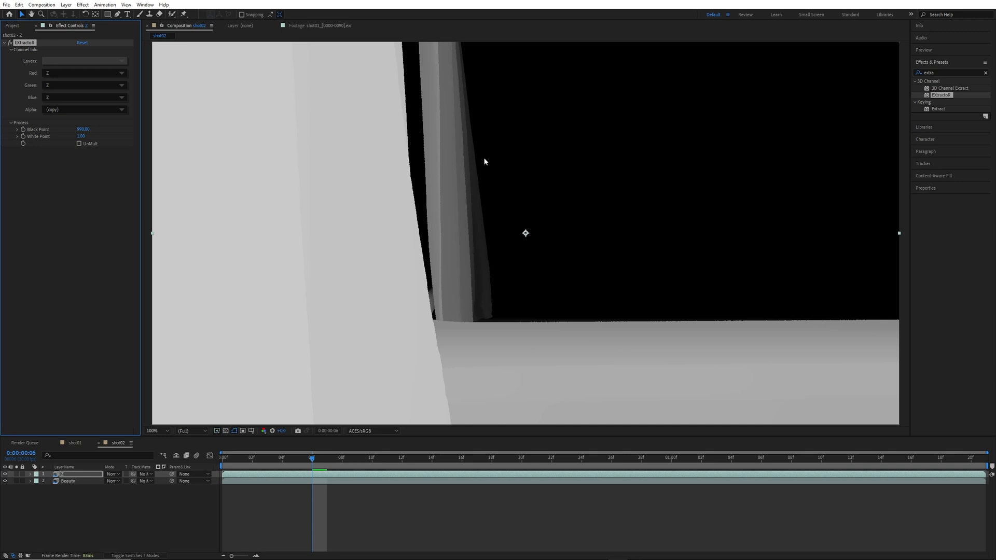
left_click_drag(86, 137, 86, 136)
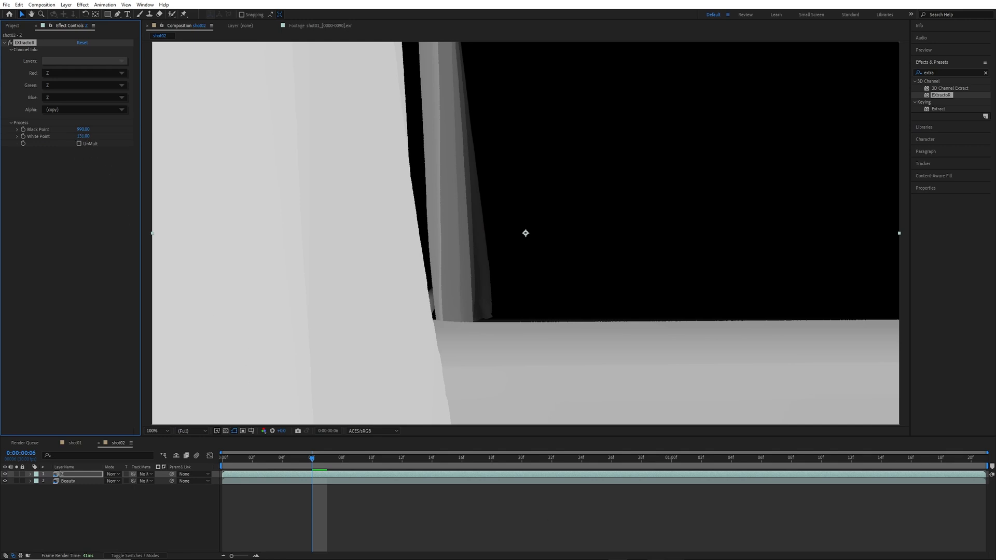
left_click_drag(305, 460, 648, 468)
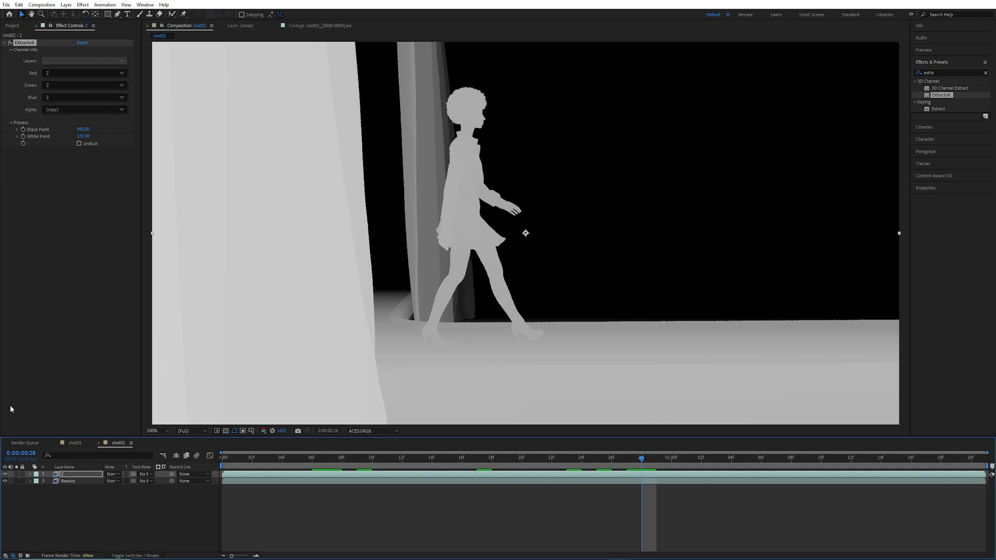
Hide the Z layer, apply Camera Lens Blur to the Beauty layer and use Z as its blur map layer
left_click(5, 474)
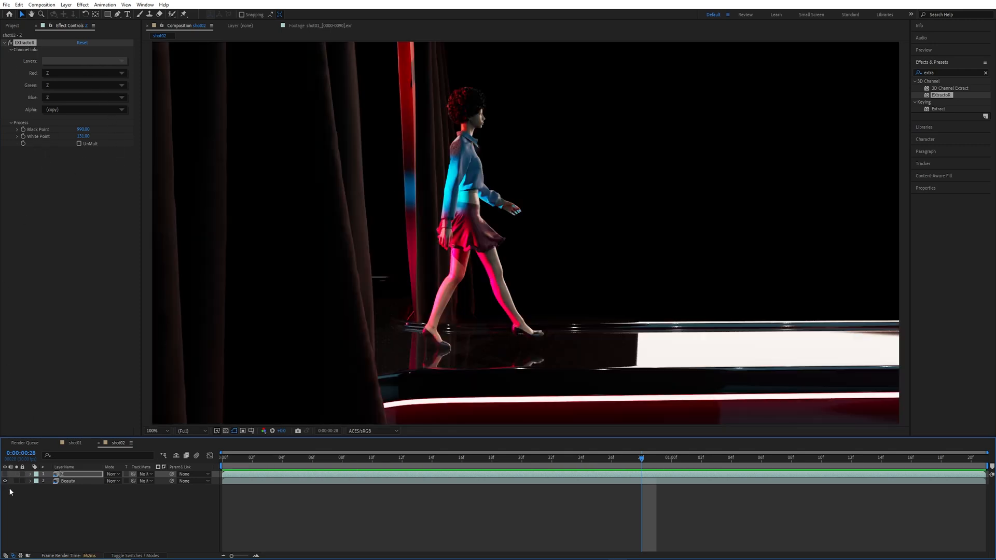
left_click(75, 481)
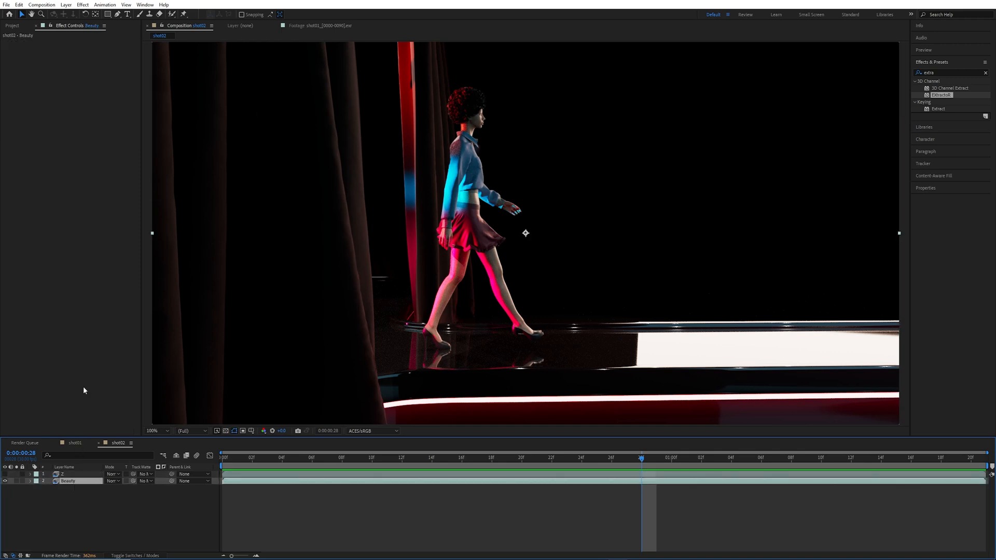
left_click(85, 7)
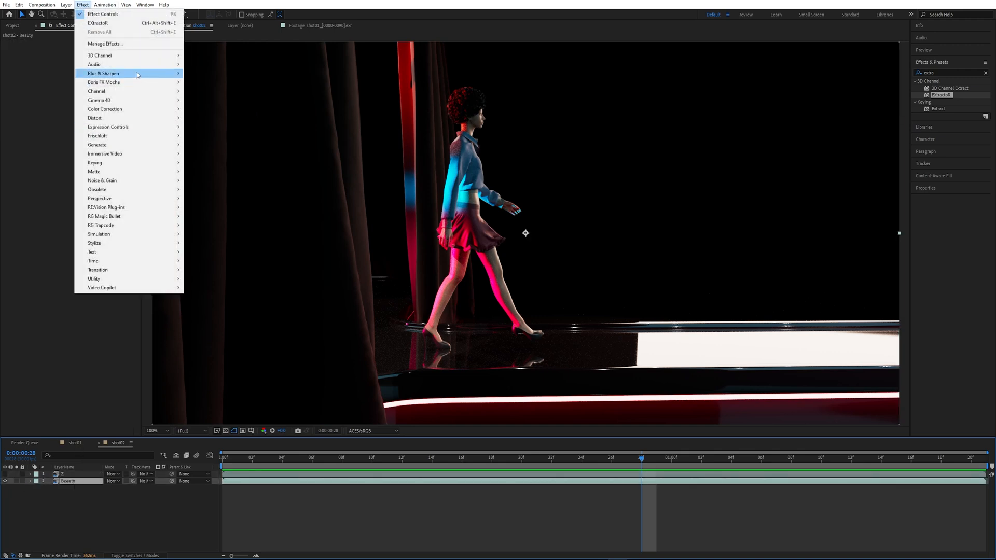
mouse_move(177, 77)
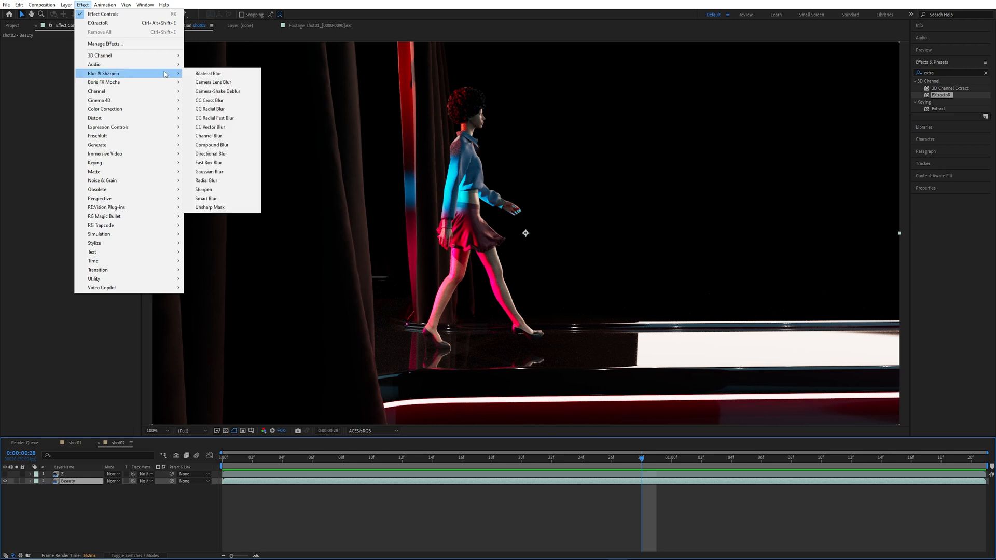
left_click(215, 82)
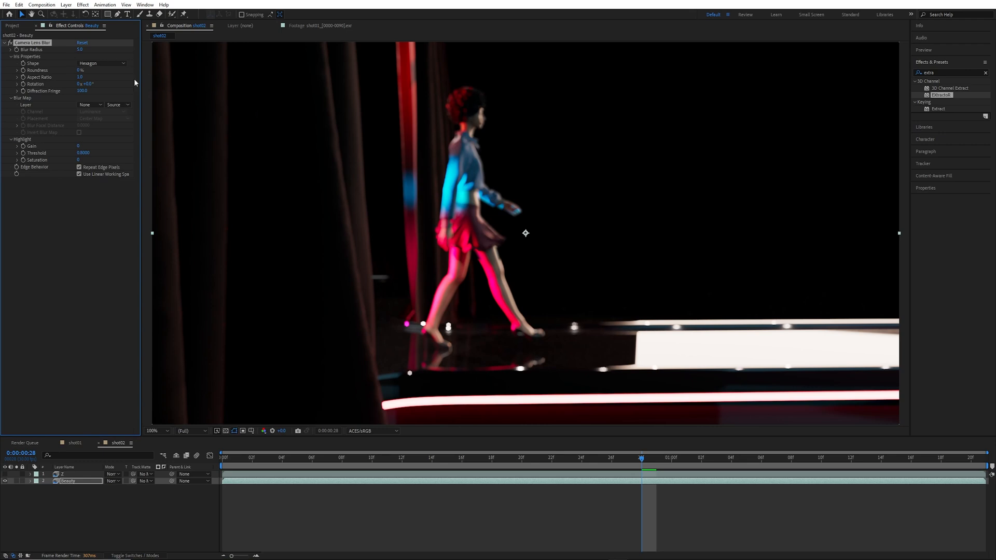
left_click(104, 107)
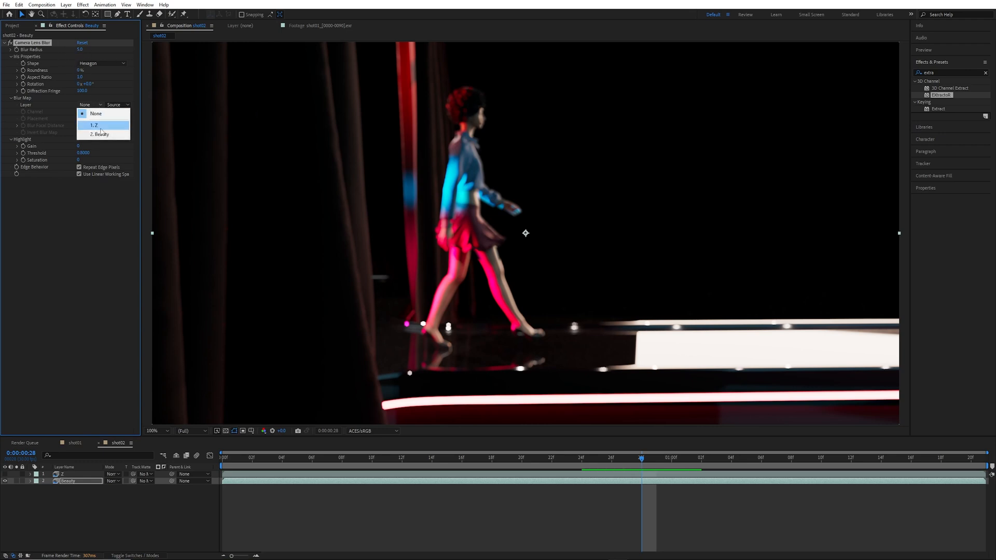
left_click(104, 120)
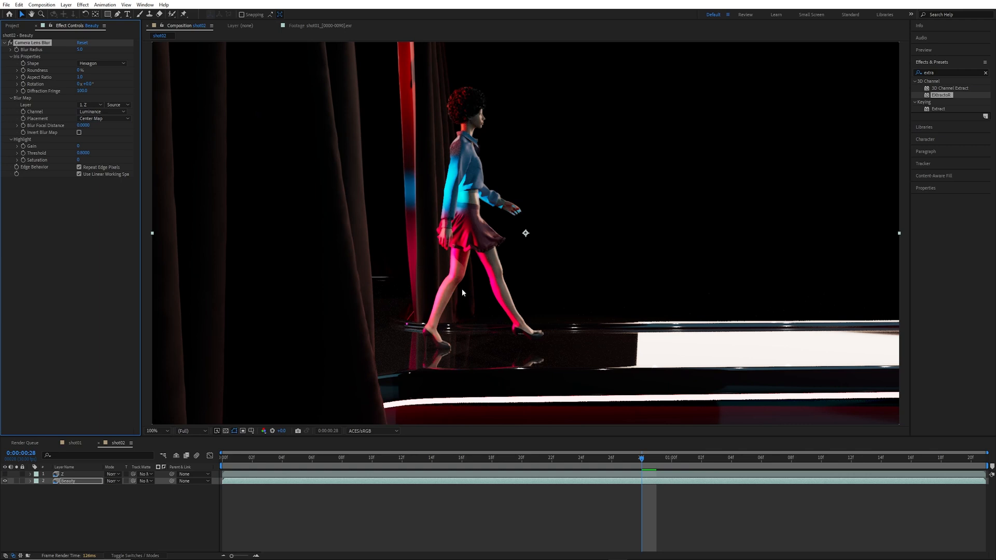
Pre-compose the Z layer as Z Comp Shot02, moving all attributes into the new composition
left_click(70, 475)
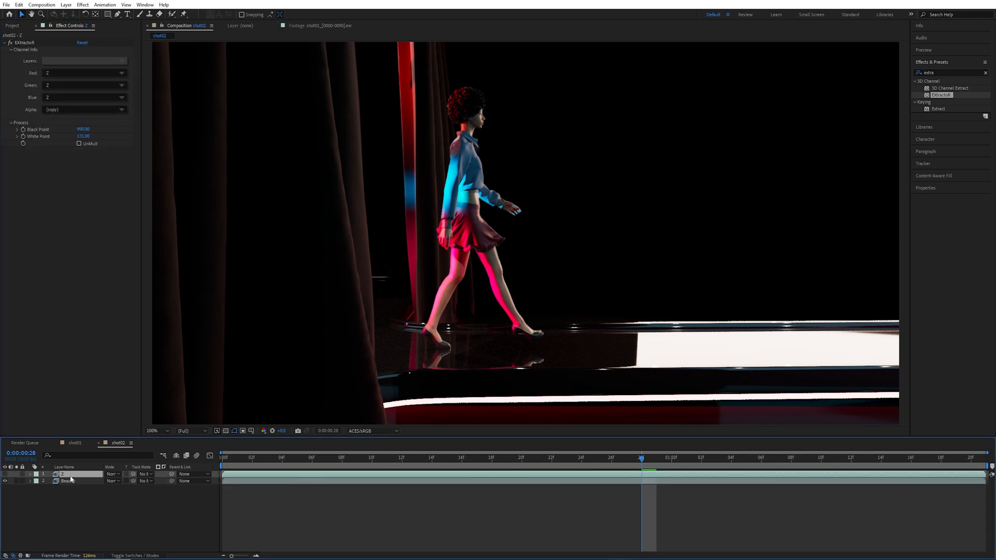
key("ctrl+shift+c")
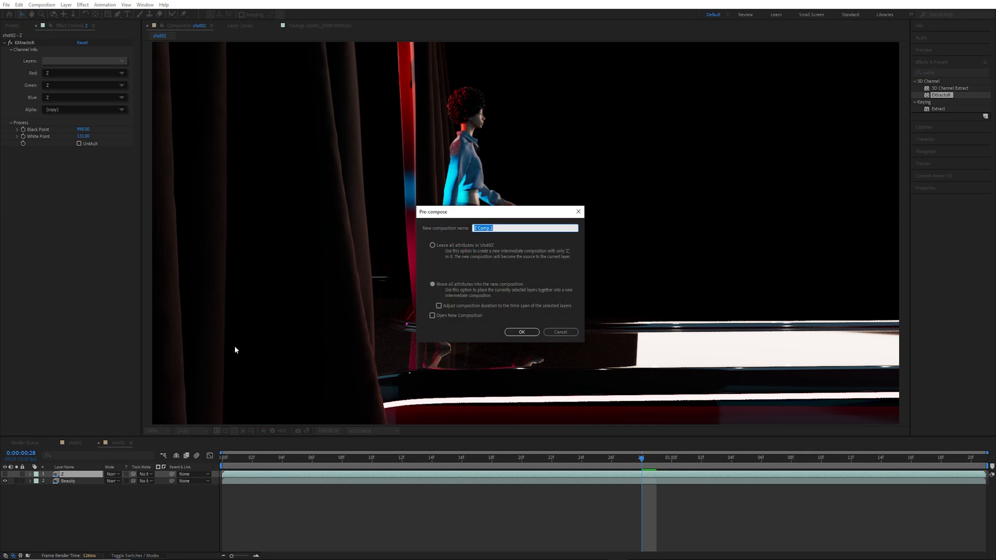
left_click(504, 228)
key("BackSpace")
type("Sho")
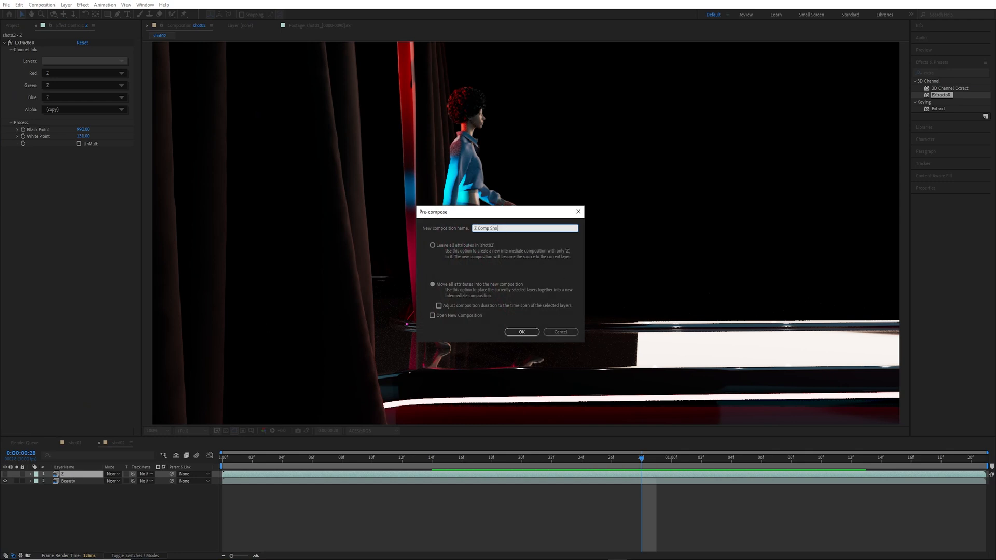
type("o02")
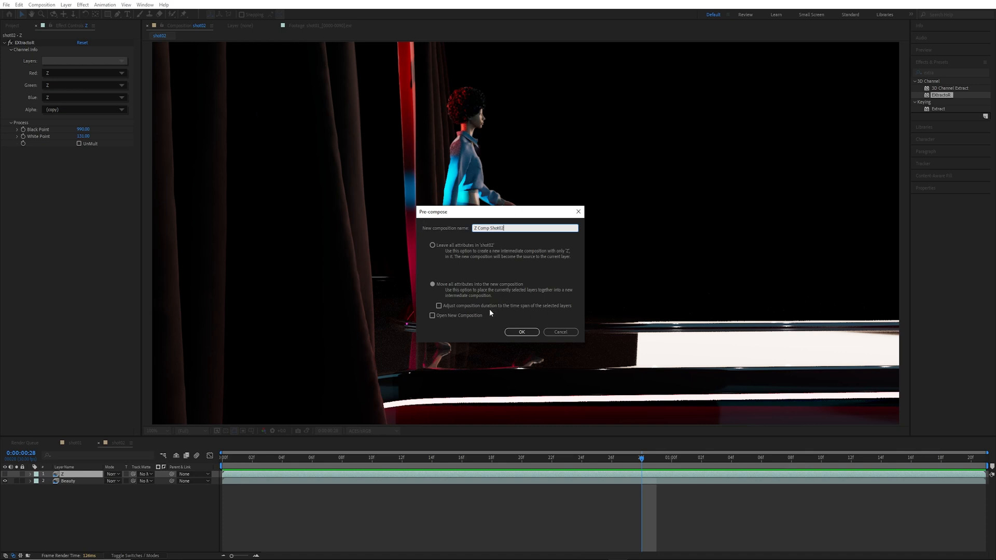
left_click(535, 332)
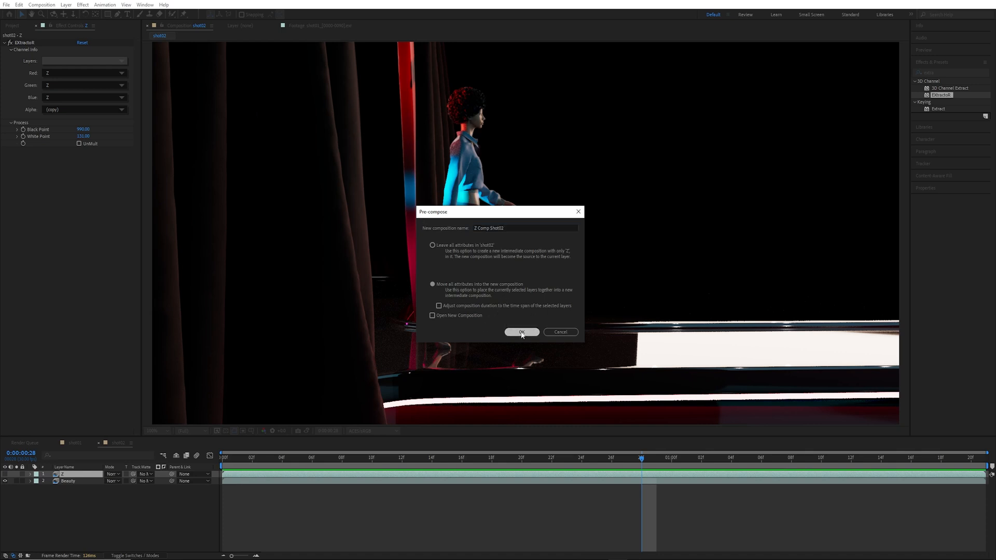
Set Blur Focal Distance to 0.7 in the Beauty layer's Camera Lens Blur, then try several Blur Radius values and settle on a subtle one
left_click(68, 481)
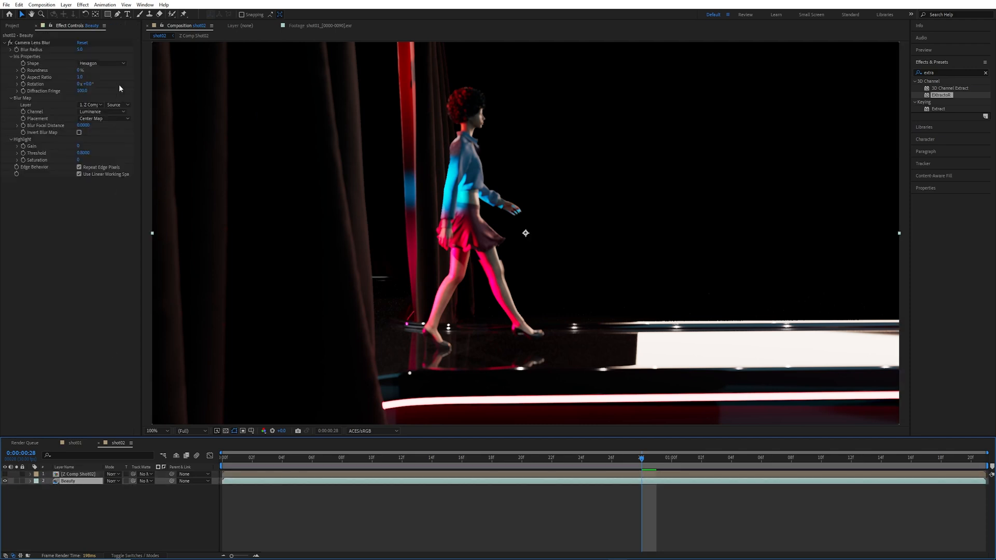
left_click(91, 105)
left_click(109, 125)
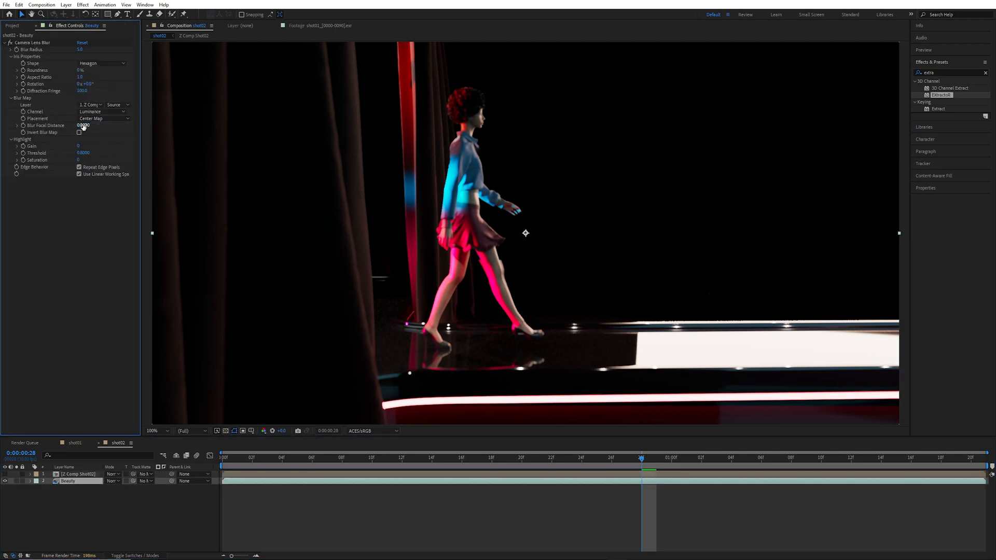
left_click_drag(83, 124, 113, 127)
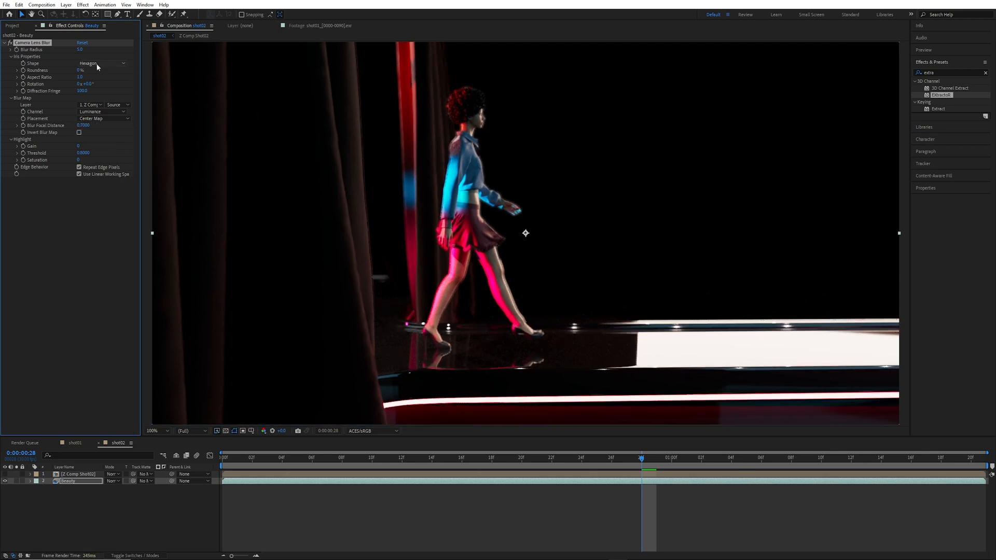
left_click(79, 49)
key("Return")
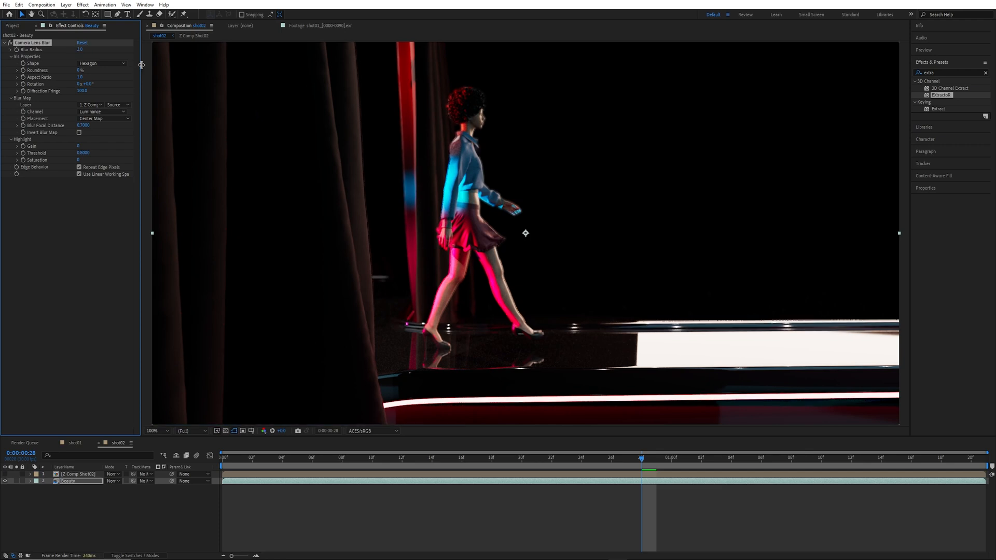
left_click_drag(84, 128, 89, 127)
left_click_drag(80, 49, 87, 49)
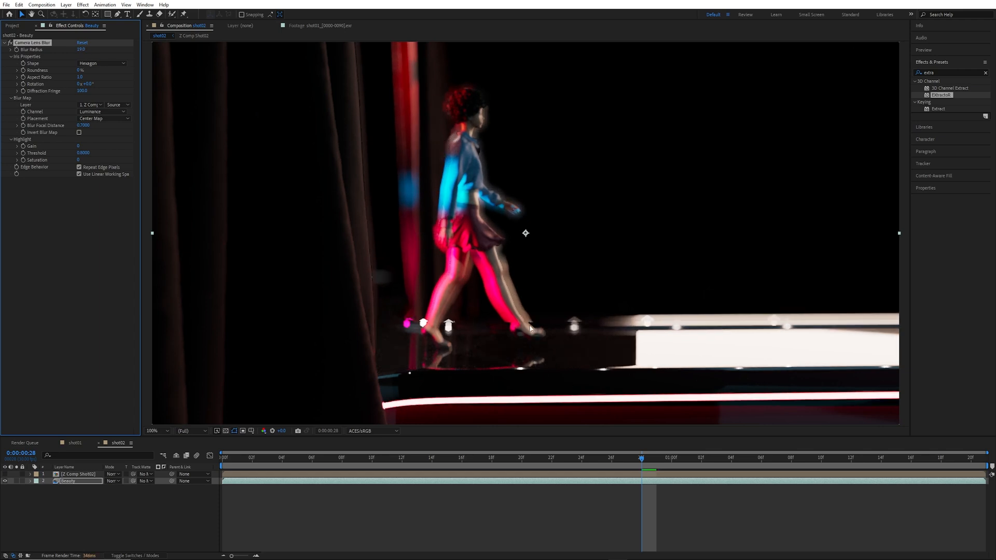
left_click_drag(82, 49, 78, 49)
left_click(78, 49)
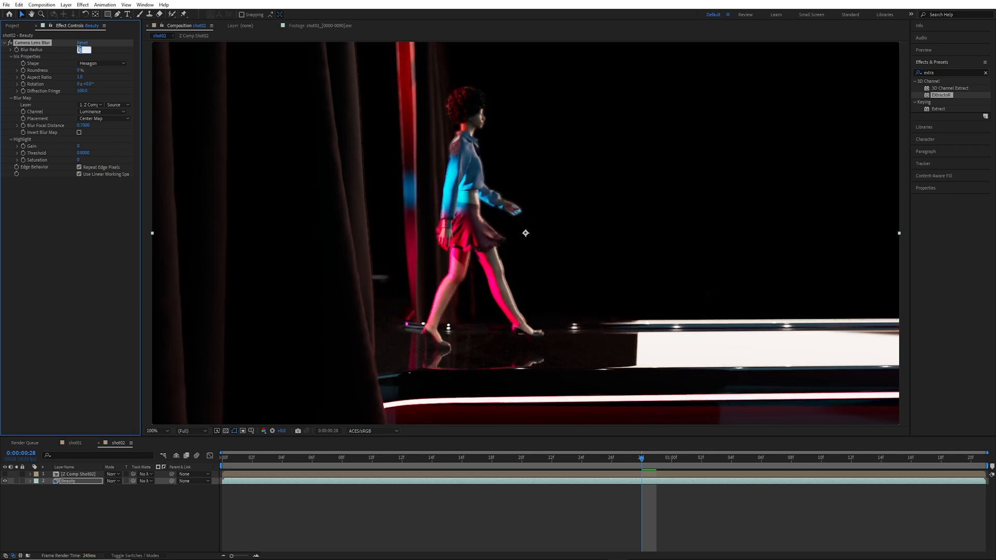
key("Return")
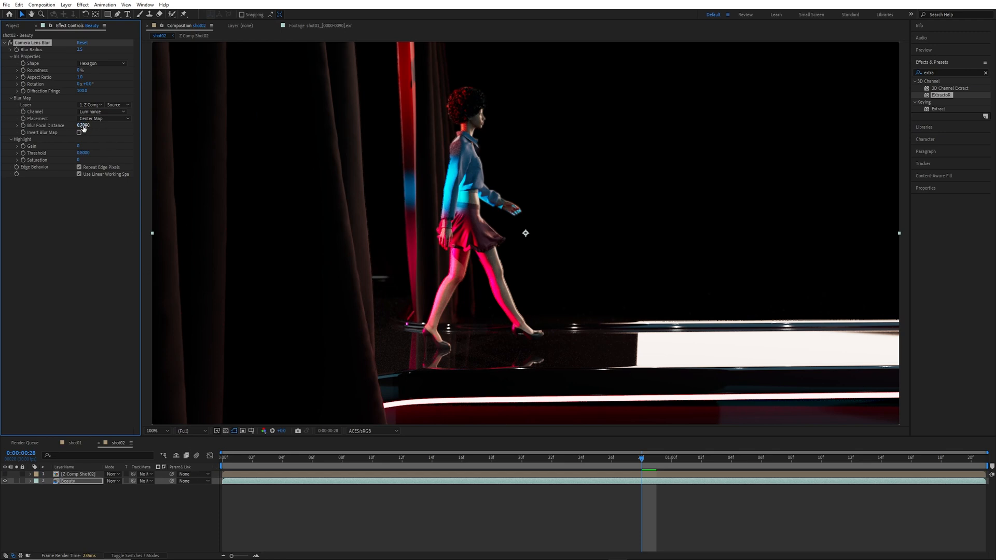
Lower the Blur Focal Distance and turn off Use Linear Working Space in the Camera Lens Blur
left_click_drag(82, 125, 81, 125)
left_click(79, 174)
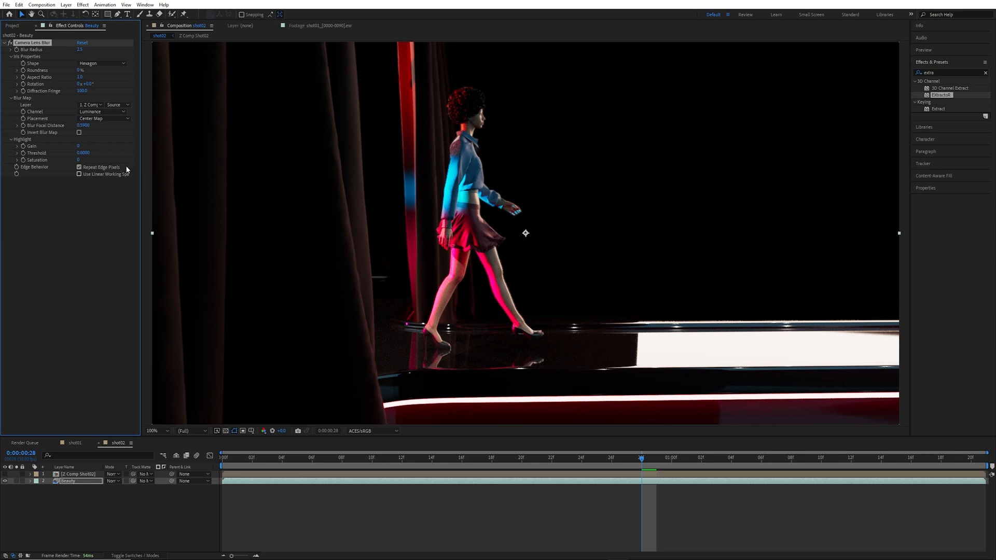
left_click(80, 77)
left_click(82, 91)
left_click(83, 126)
key("Return")
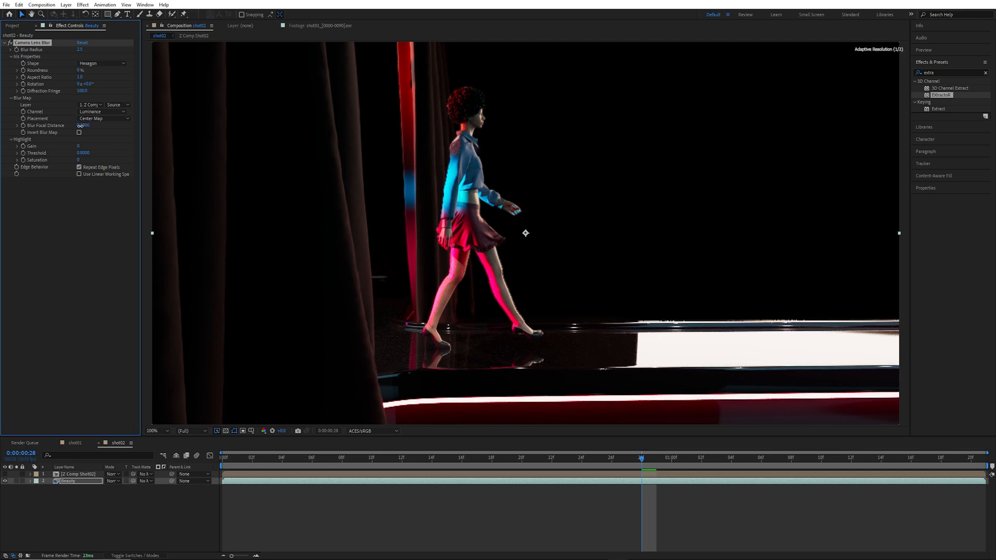
Test the Blur Focal Distance at 1.0 and 0, then fine-tune it to keep the character in focus
left_click_drag(81, 126, 108, 128)
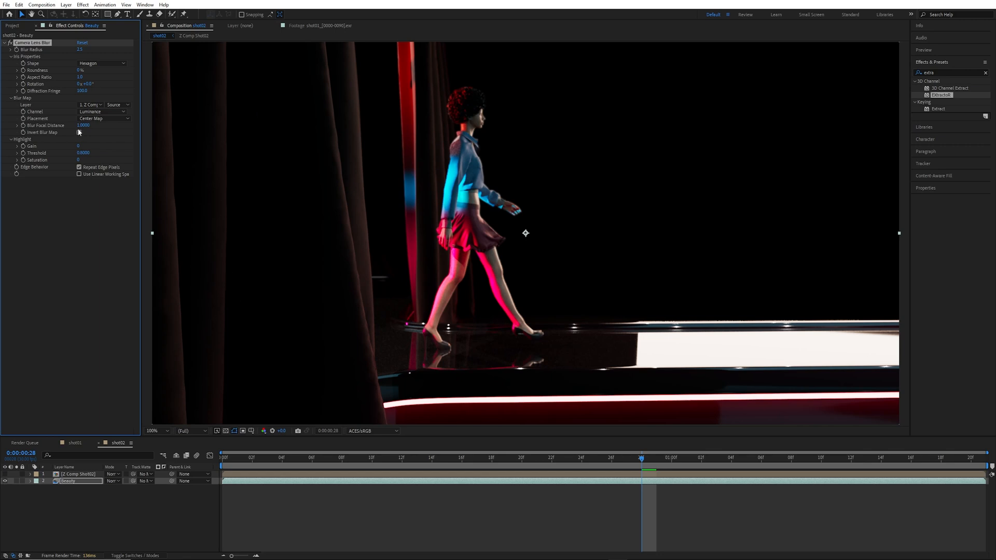
left_click_drag(84, 125, 28, 121)
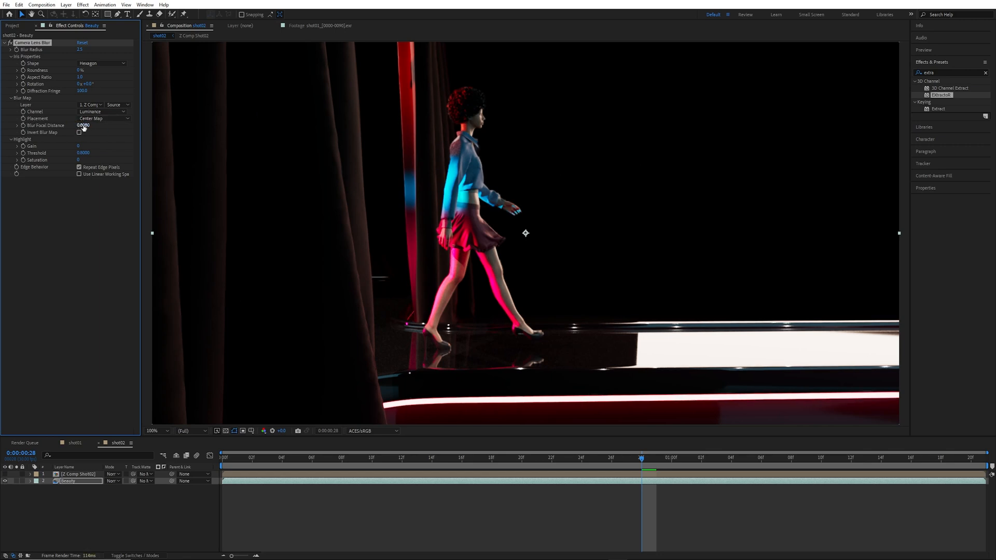
left_click_drag(85, 125, 110, 125)
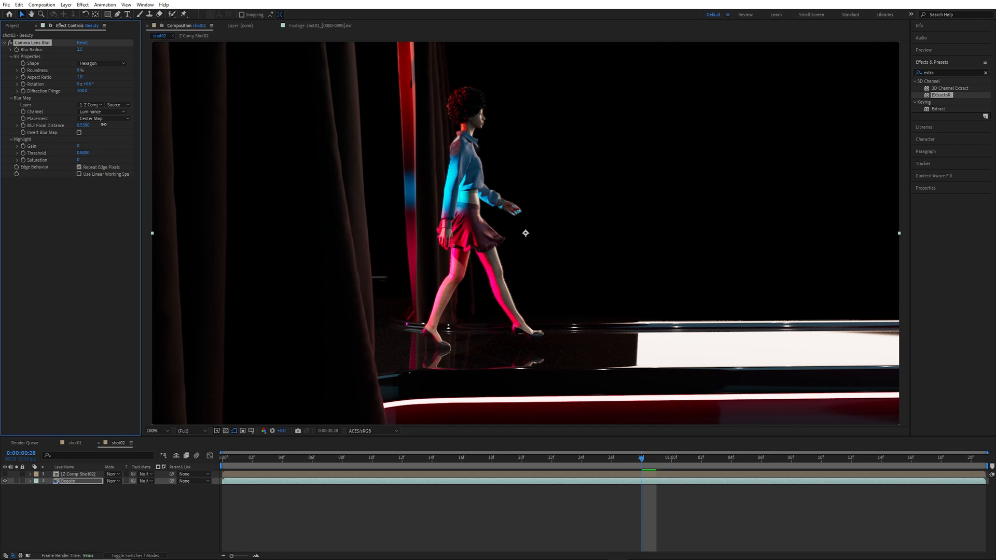
Play and scrub through shot02 to review its lens blur, and compare it with the blur in shot01
key("space")
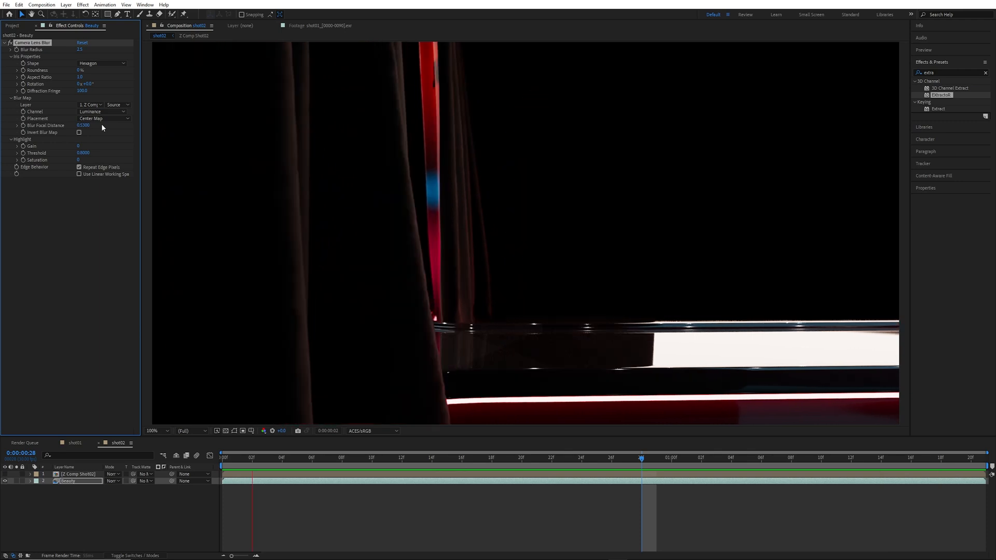
key("space")
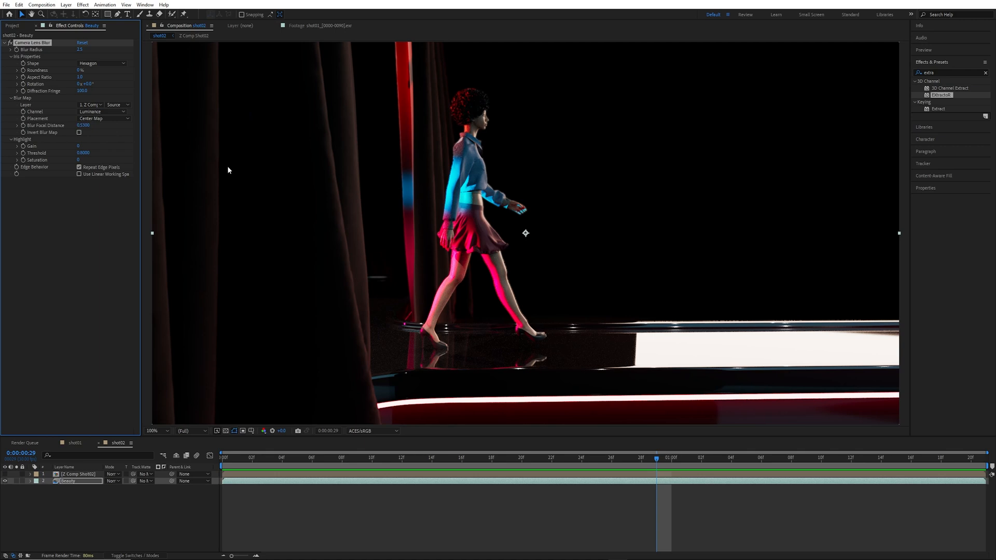
left_click(226, 458)
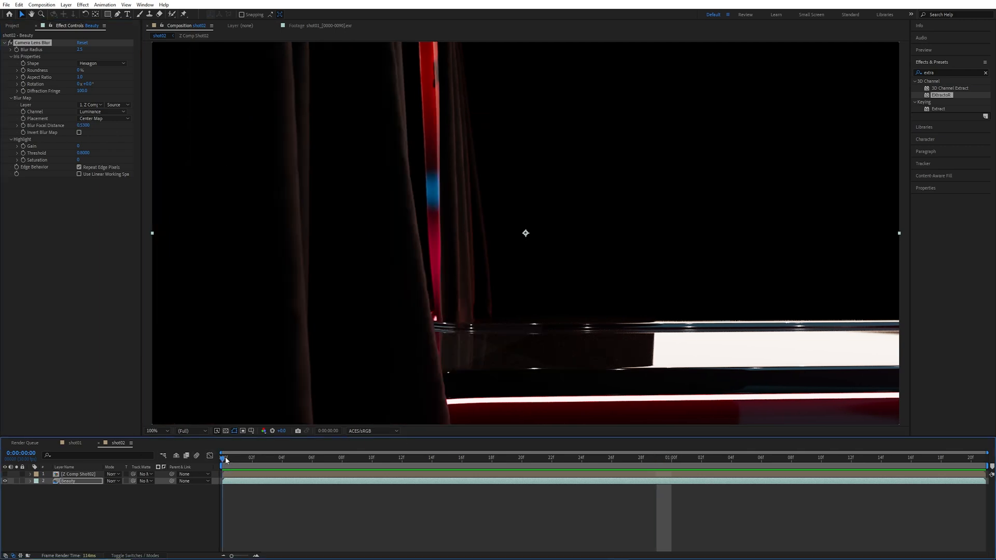
left_click_drag(228, 459, 623, 472)
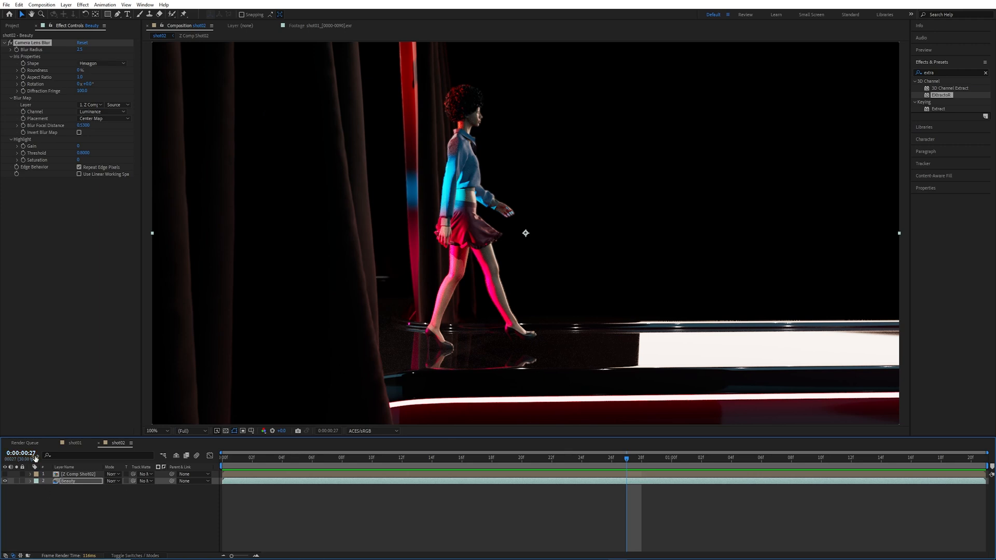
left_click(78, 444)
left_click_drag(239, 463, 816, 473)
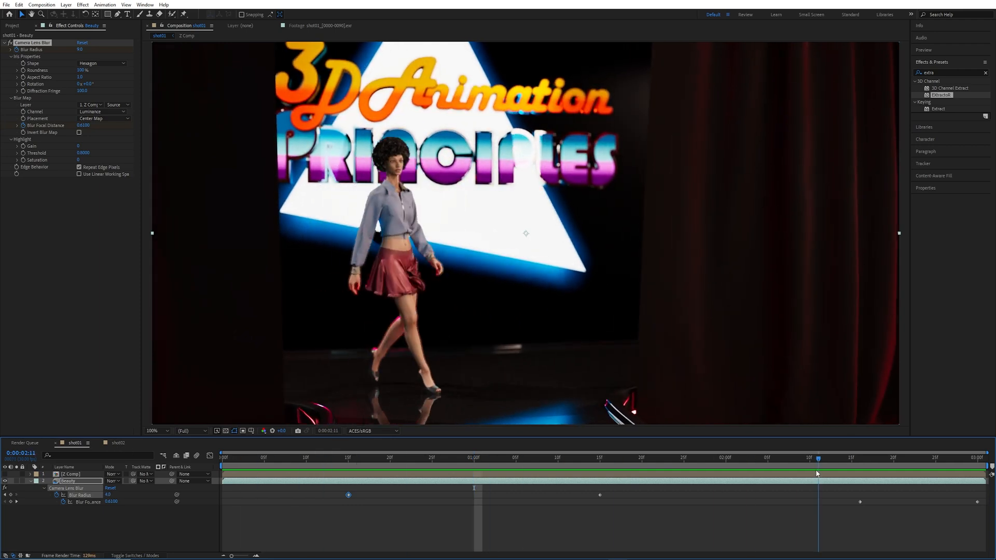
left_click(117, 443)
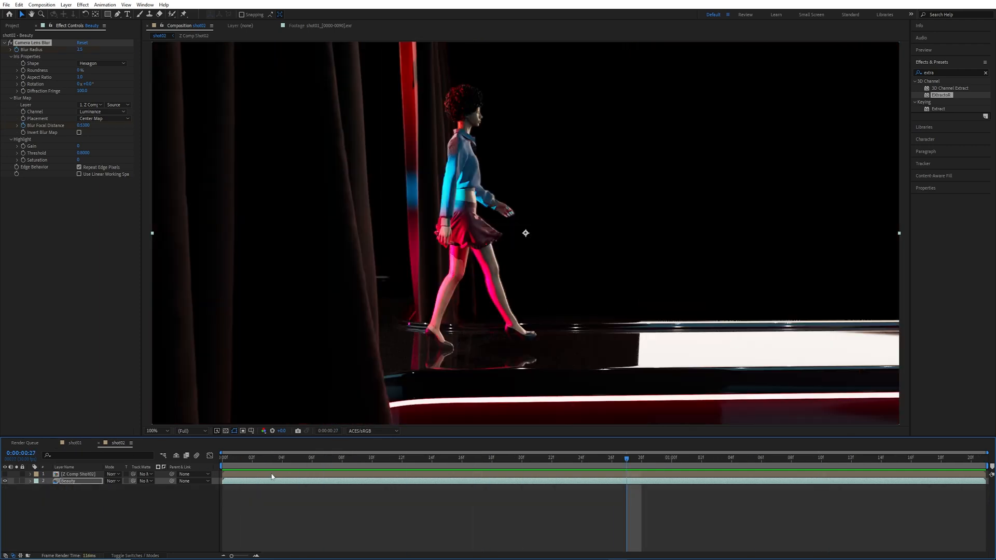
left_click_drag(232, 457, 675, 459)
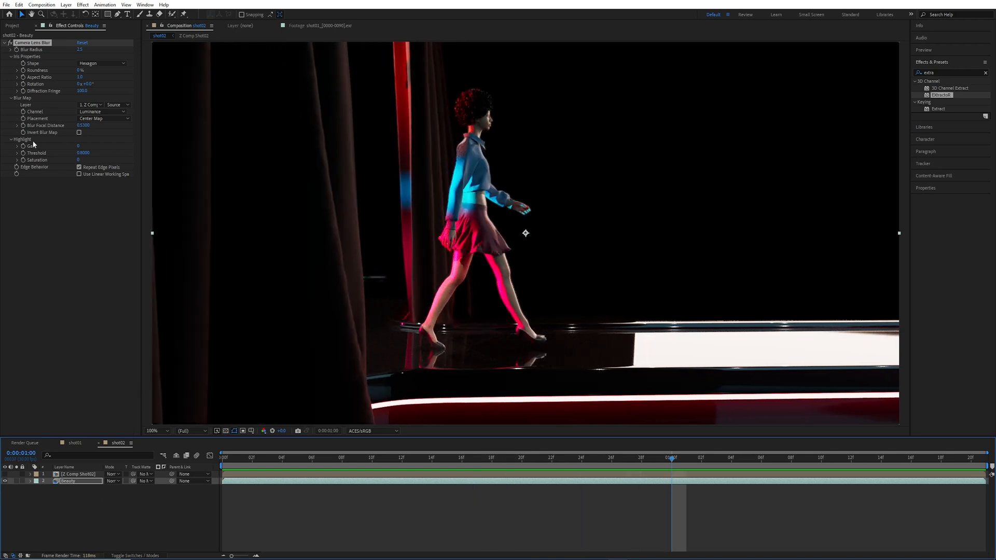
Group the shot02 composition, its EXR footage and Z Comp Shot02 in a new project folder named Shot02
left_click(12, 26)
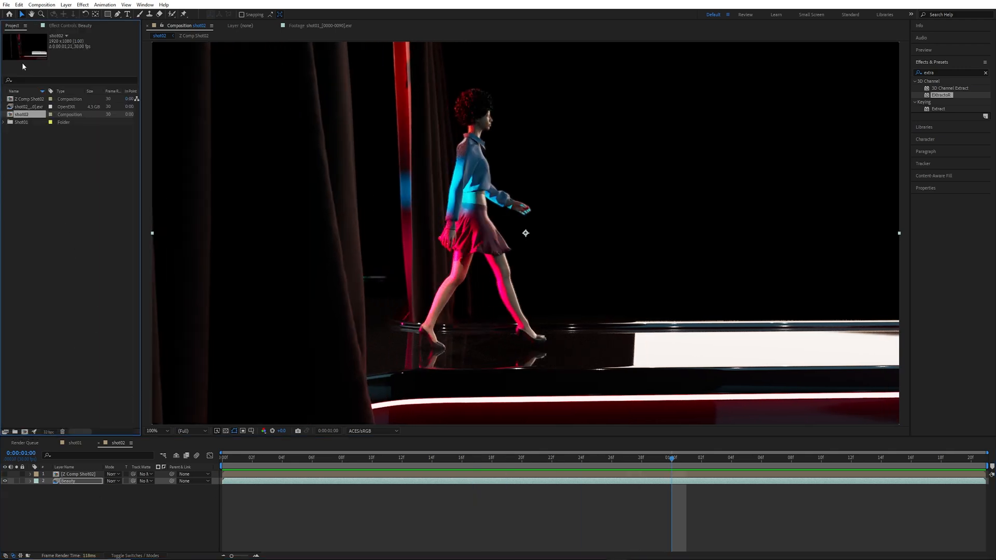
left_click(29, 113, "shift")
left_click_drag(32, 113, 15, 432)
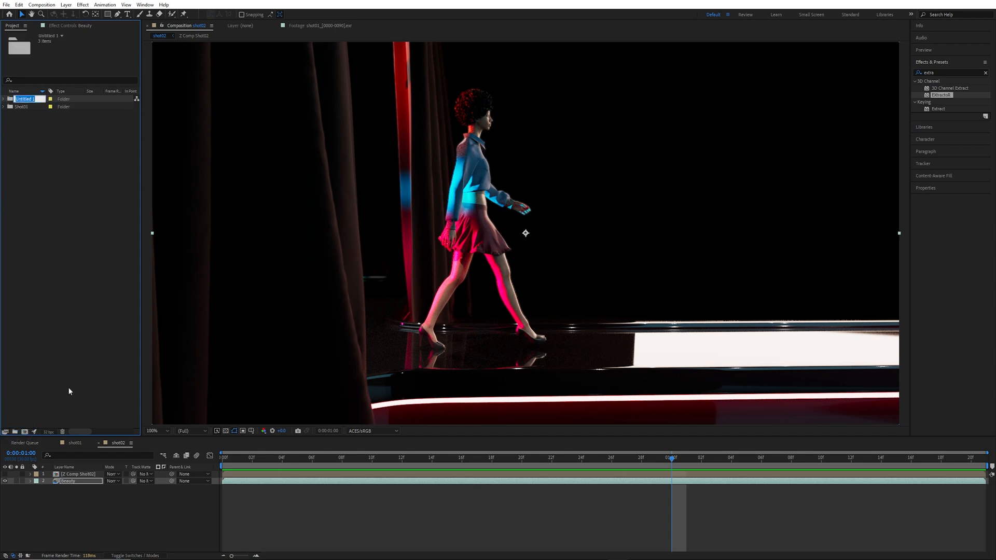
type("Shot02")
key("Return")
left_click(76, 297)
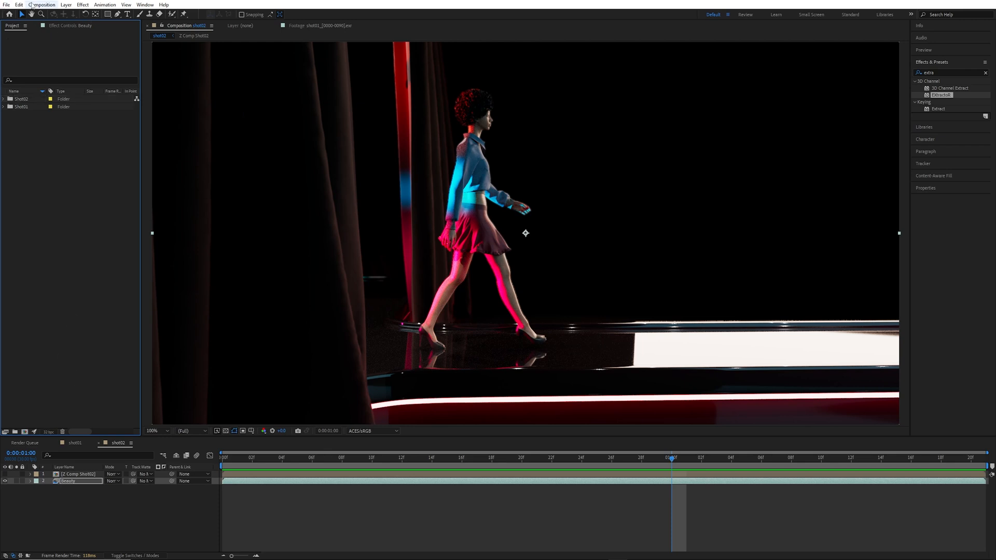
Import the shot03 EXR image sequence from the images/shot03Cam folder, starting at shot03_0115, as footage
left_click(7, 6)
mouse_move(92, 119)
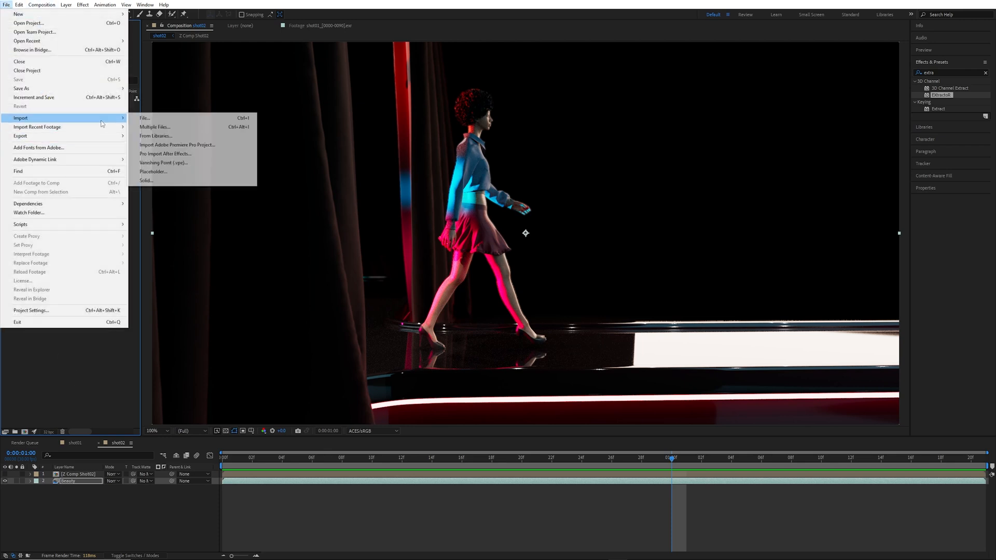
left_click(208, 120)
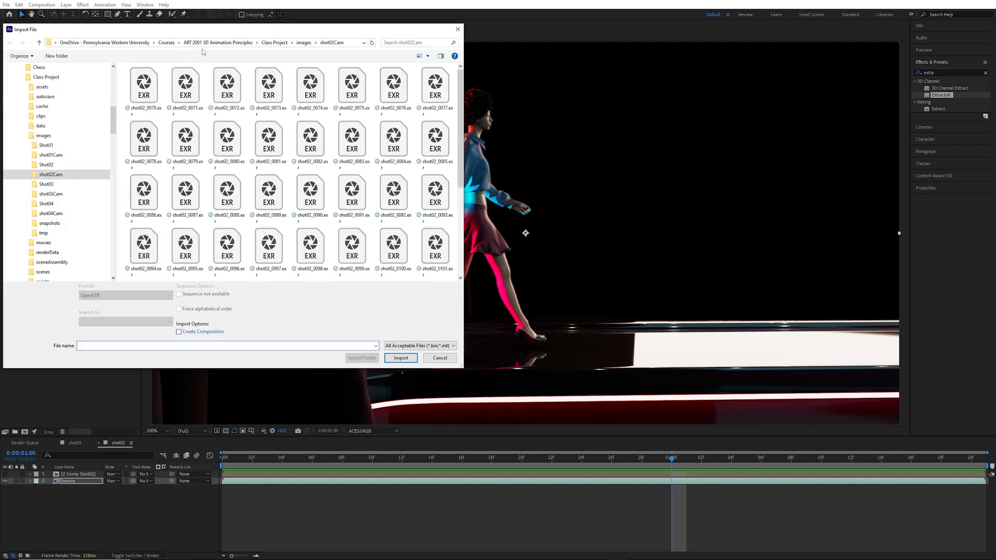
left_click(304, 42)
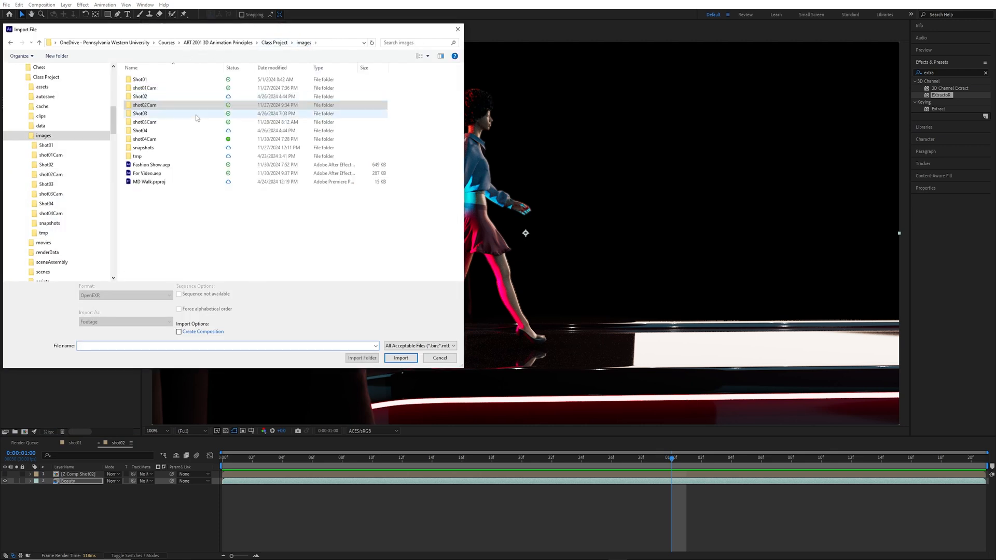
double_click(165, 123)
left_click(143, 85)
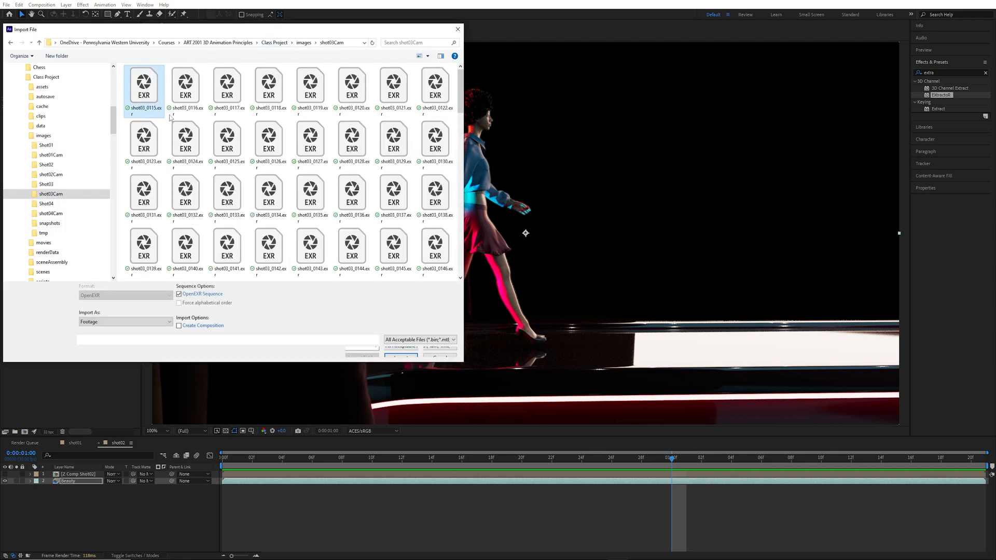
left_click(401, 352)
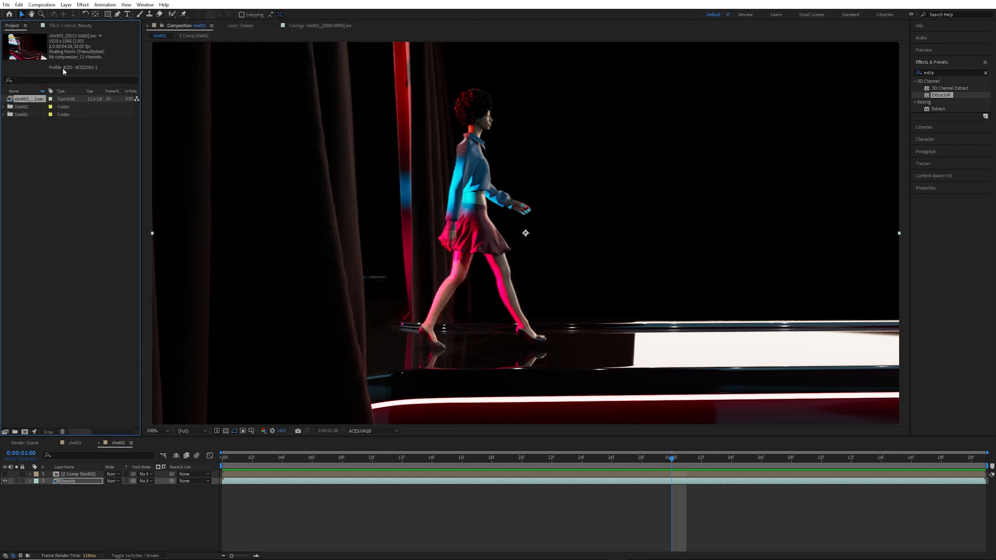
Set the shot03 EXR footage's media color space override to ACEScg in its footage interpretation
right_click(25, 99)
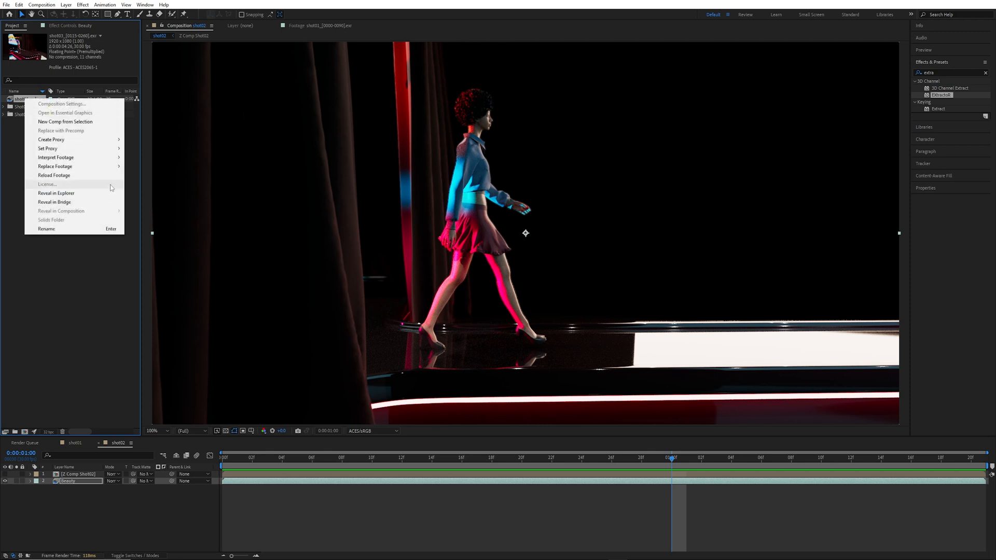
mouse_move(114, 157)
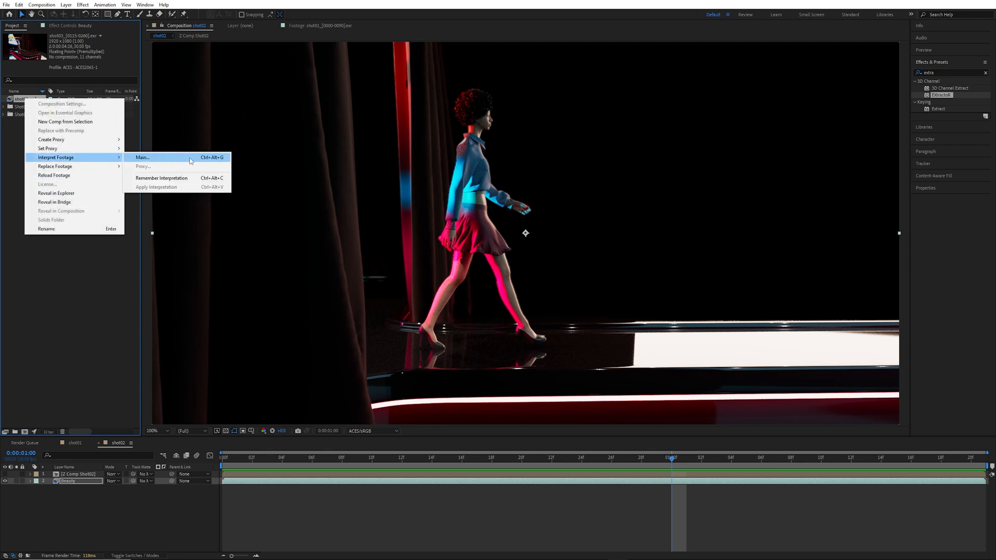
left_click(189, 158)
left_click(299, 136)
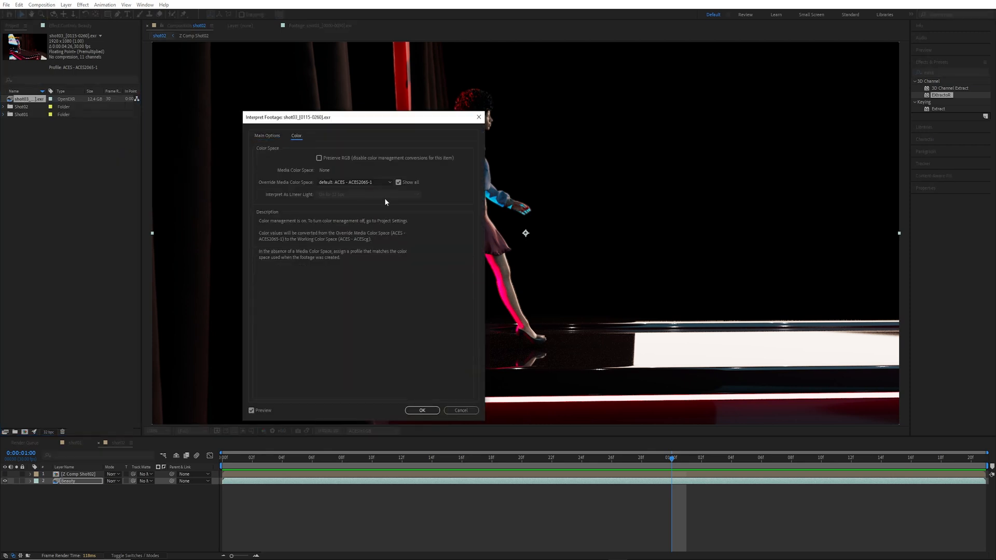
left_click(390, 181)
left_click(366, 215)
left_click(422, 409)
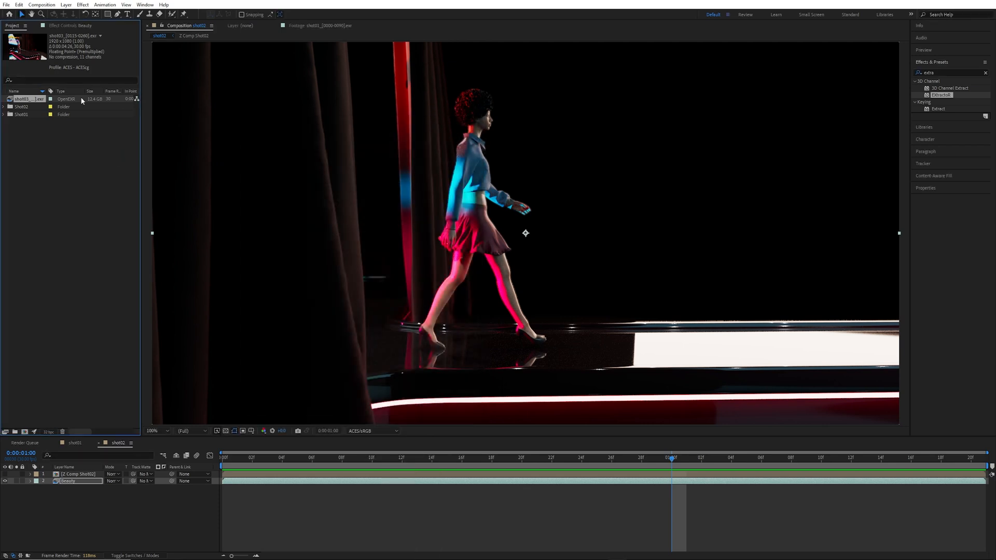
Create a shot03 composition from the EXR footage and play it back to review the character's walk
left_click_drag(30, 100, 24, 433)
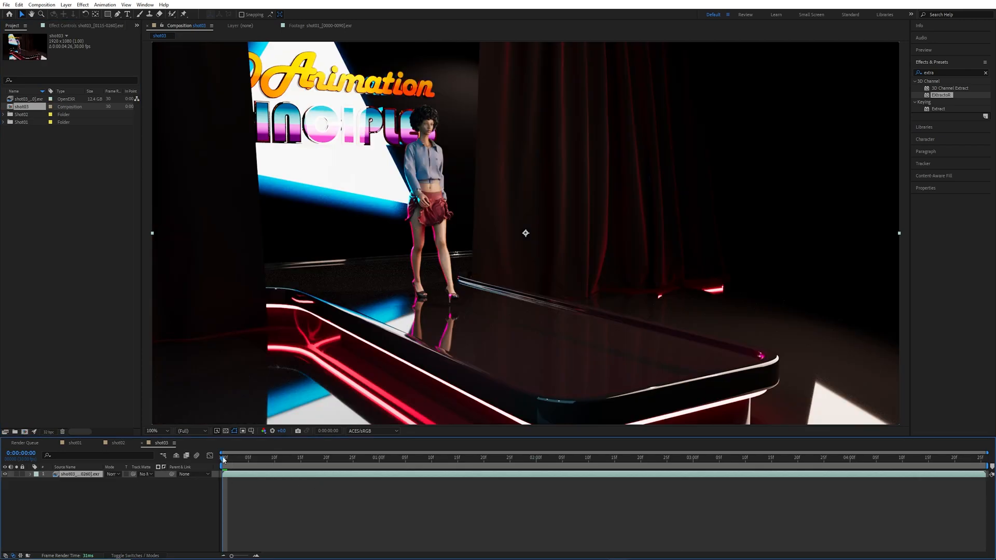
key("space")
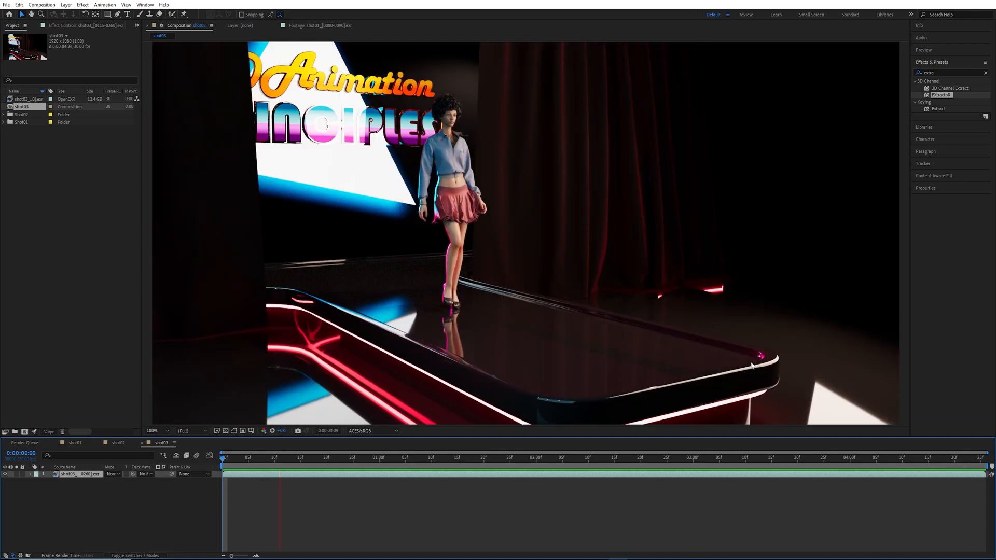
key("space")
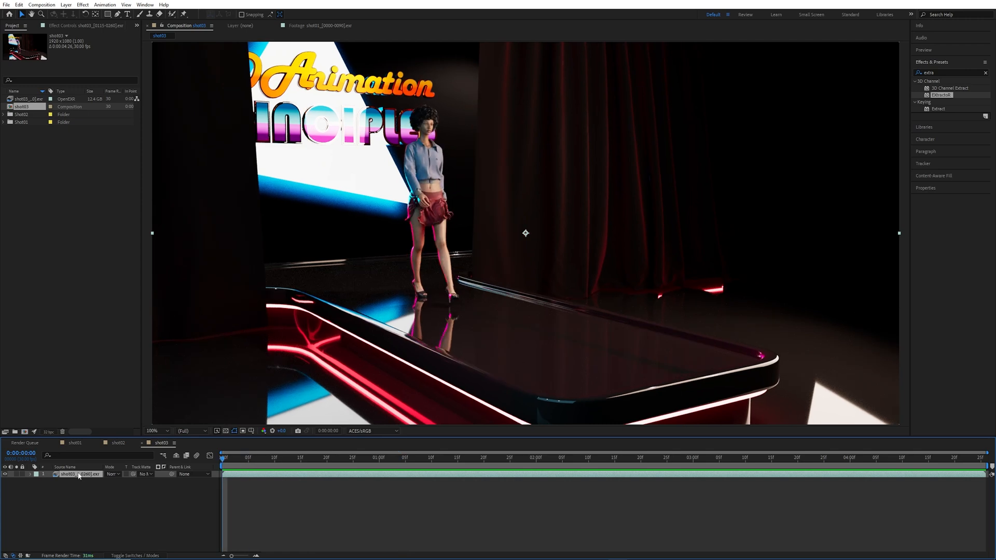
Duplicate the shot03 footage layer, naming the upper copy Z and the lower one Beauty
key("ctrl+d")
key("Return")
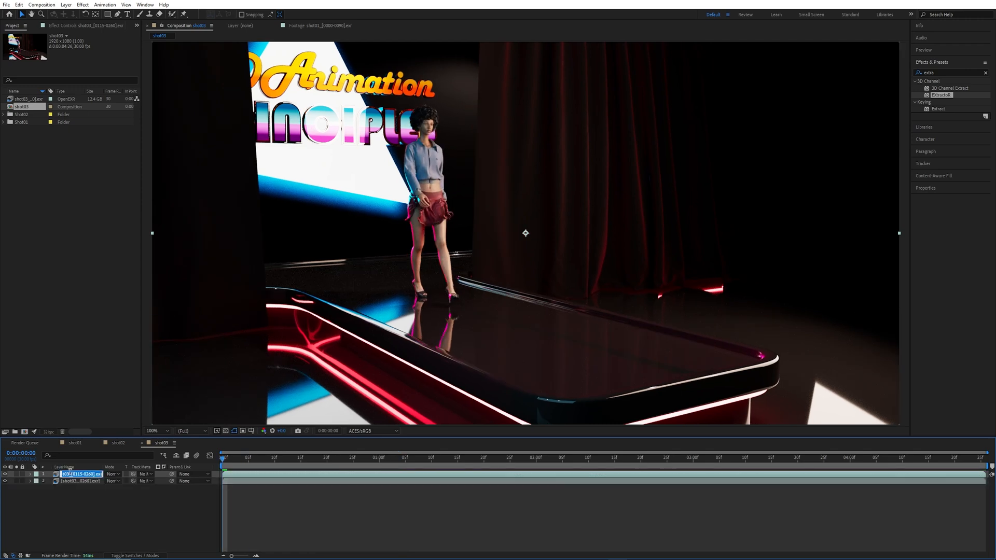
type("Z")
left_click(81, 482)
key("Return")
type("Beauty")
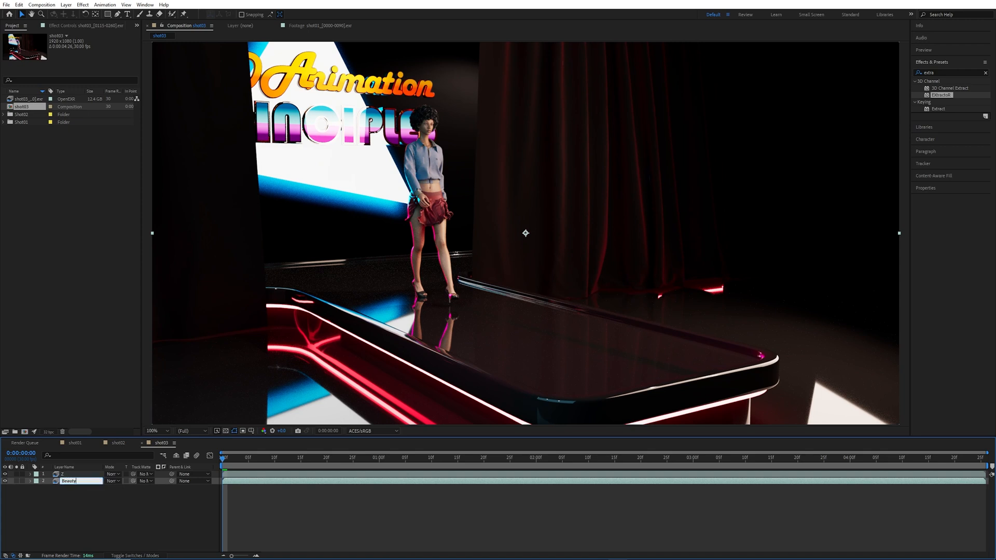
key("Return")
Apply the EXtractoR effect to the Z layer and choose the Z channel as its source
left_click(63, 474)
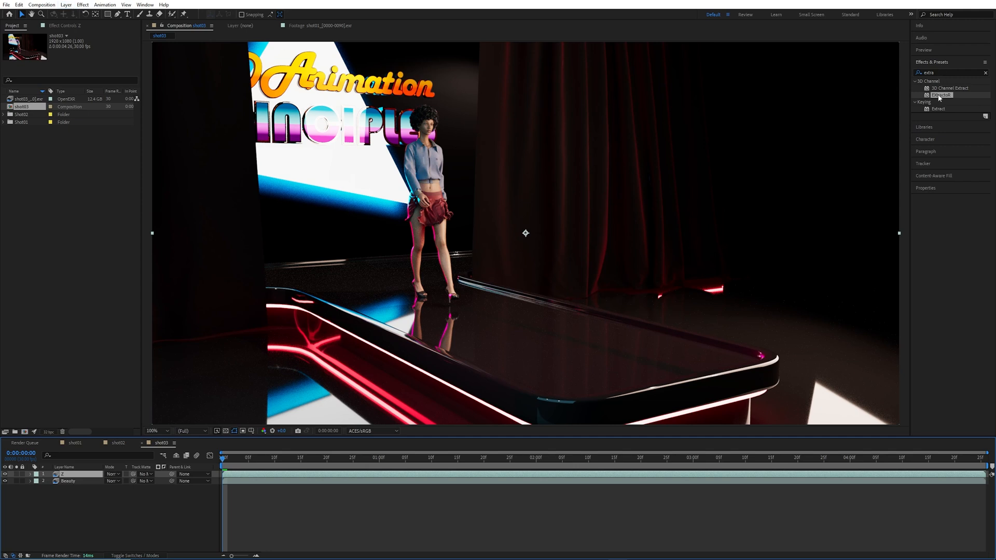
left_click_drag(940, 97, 97, 474)
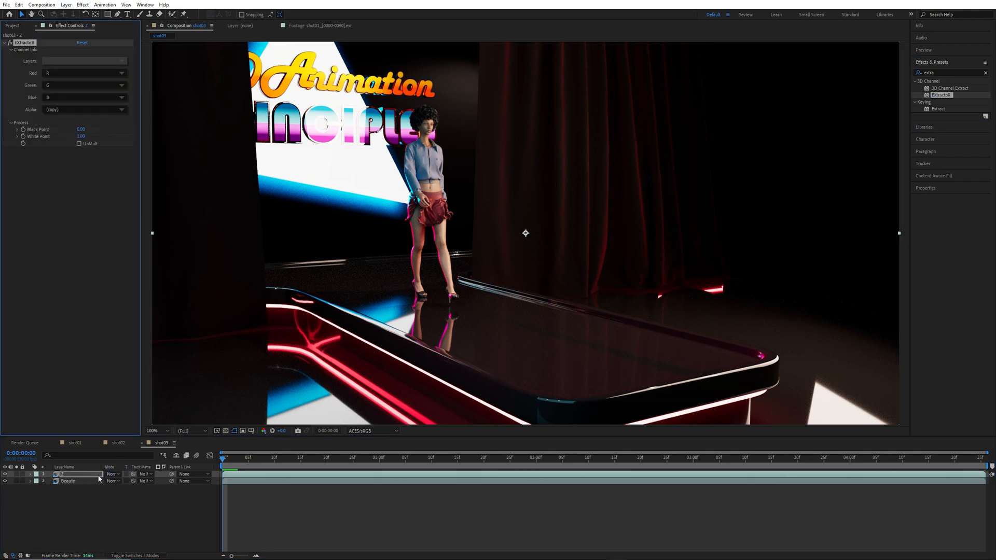
left_click(96, 61)
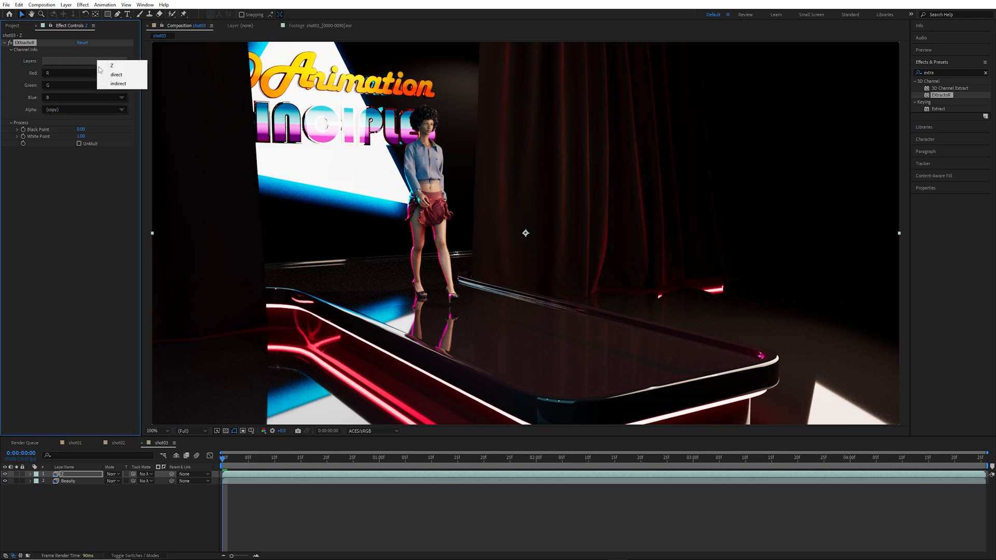
left_click(110, 70)
Adjust the EXtractoR Black Point to about 1000 and the White Point to about 190 for a readable depth gradient
left_click_drag(81, 129, 125, 130)
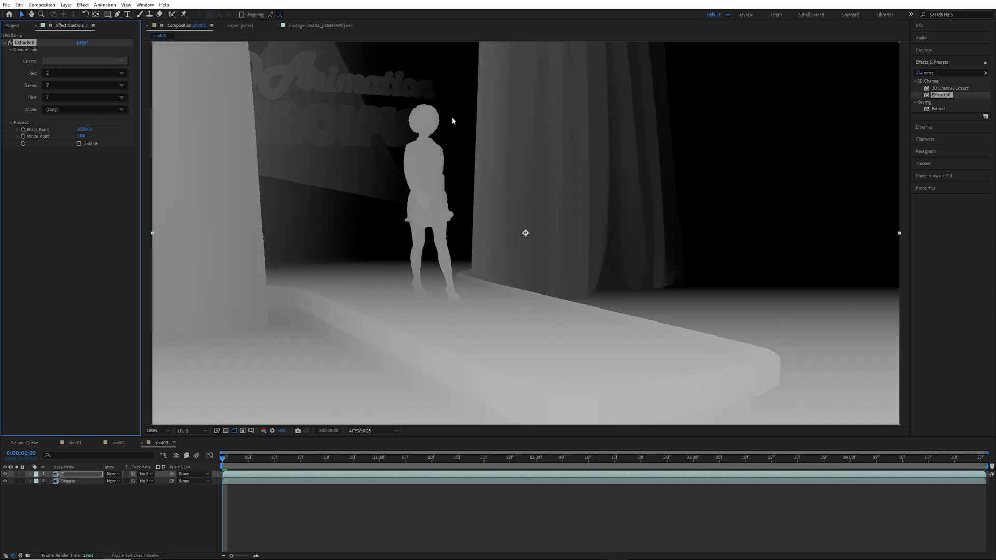
left_click_drag(84, 129, 83, 129)
left_click(83, 129)
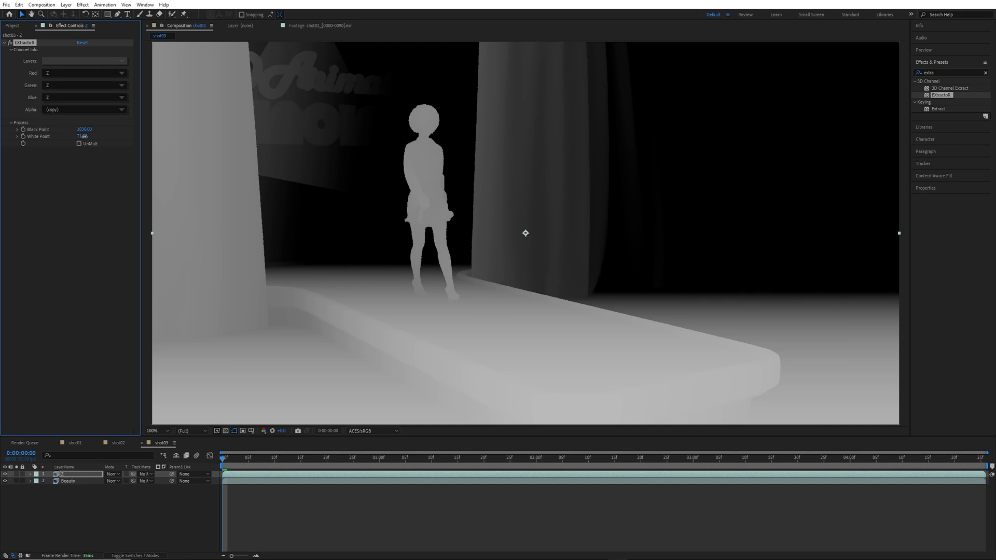
left_click_drag(86, 136, 89, 136)
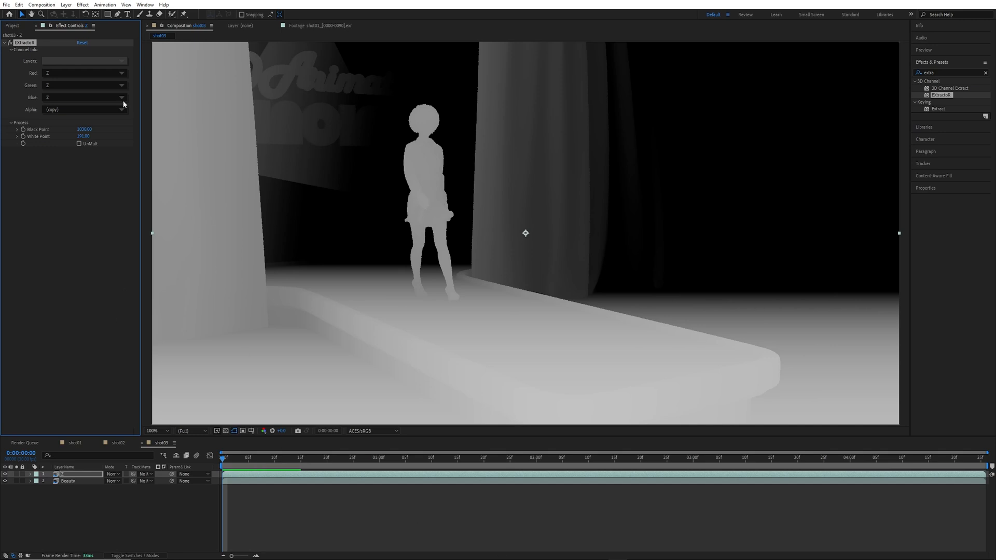
Pre-compose the Z layer as Z Comp Shot03 with all attributes moved, and hide the resulting layer
left_click(68, 475)
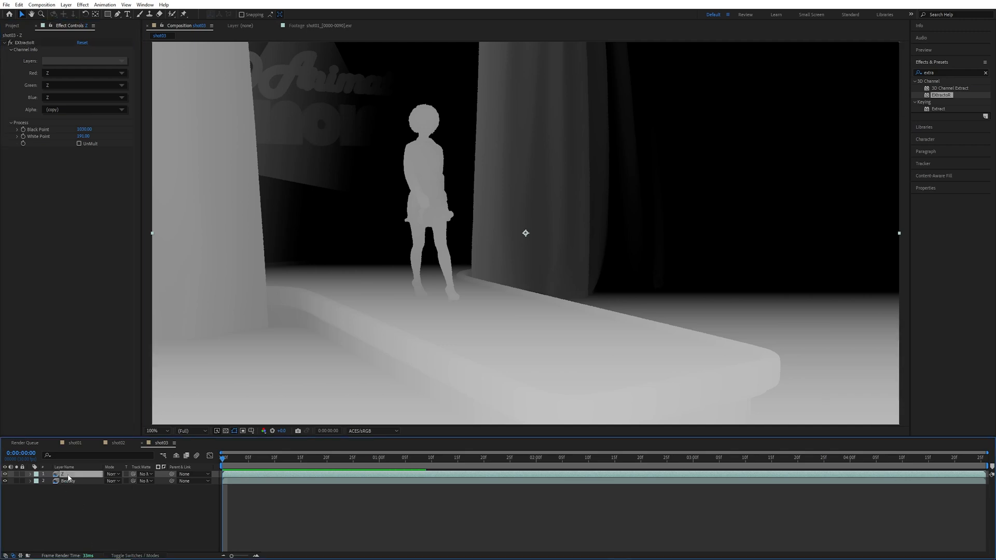
key("ctrl+shift+c")
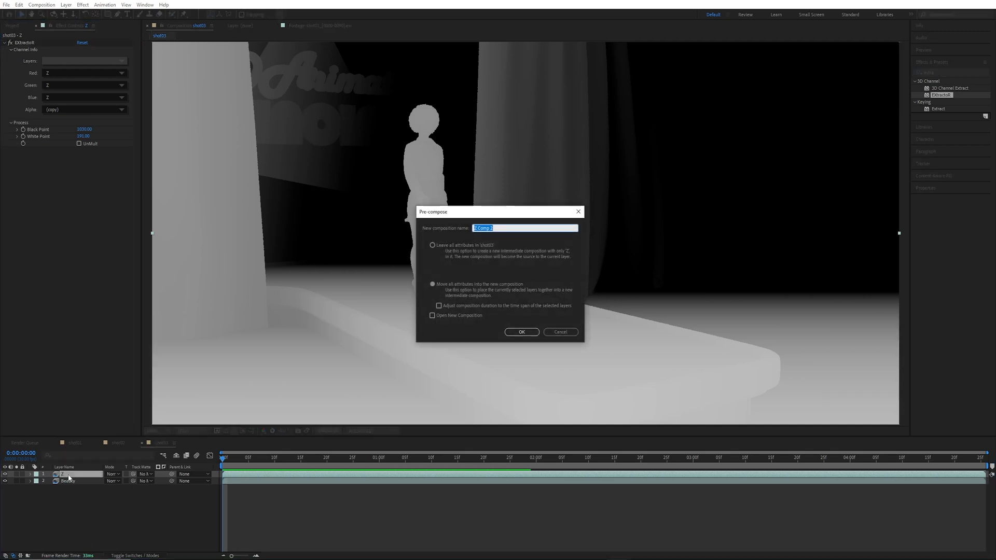
left_click(501, 228)
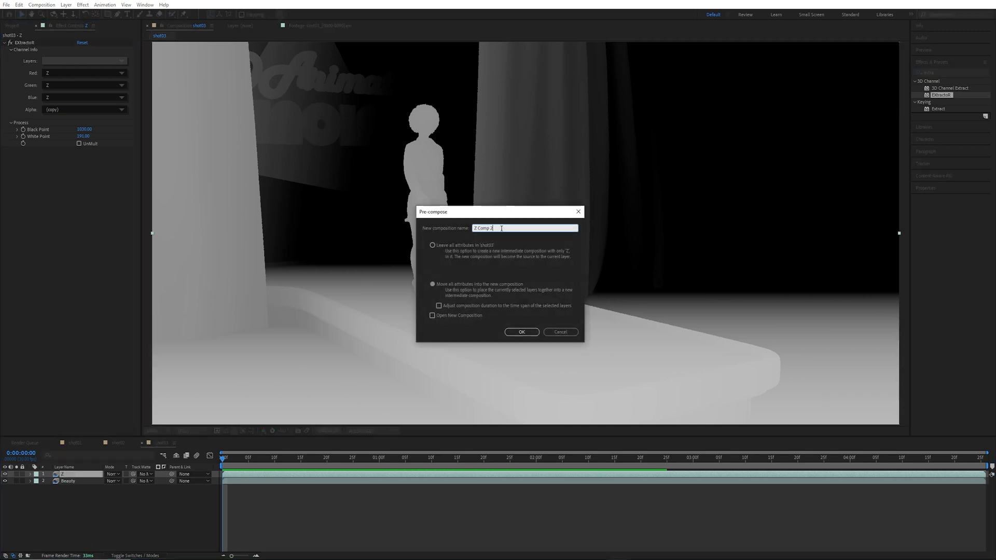
key("BackSpace")
type("Shot")
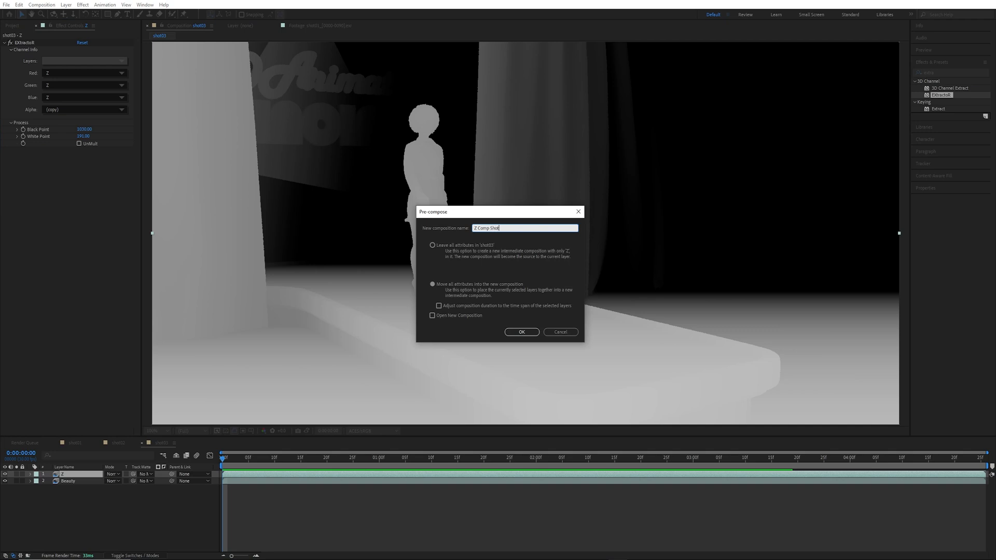
type("03")
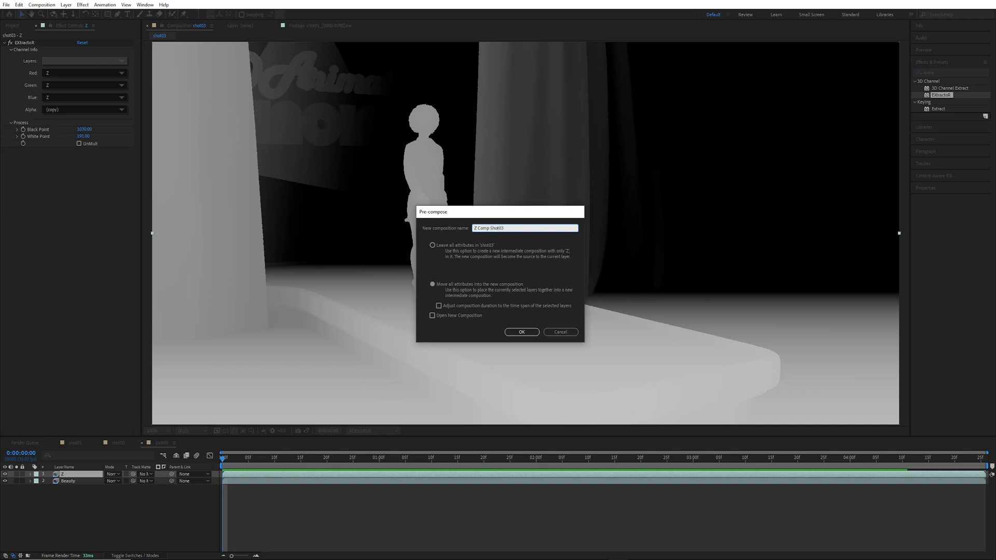
key("Return")
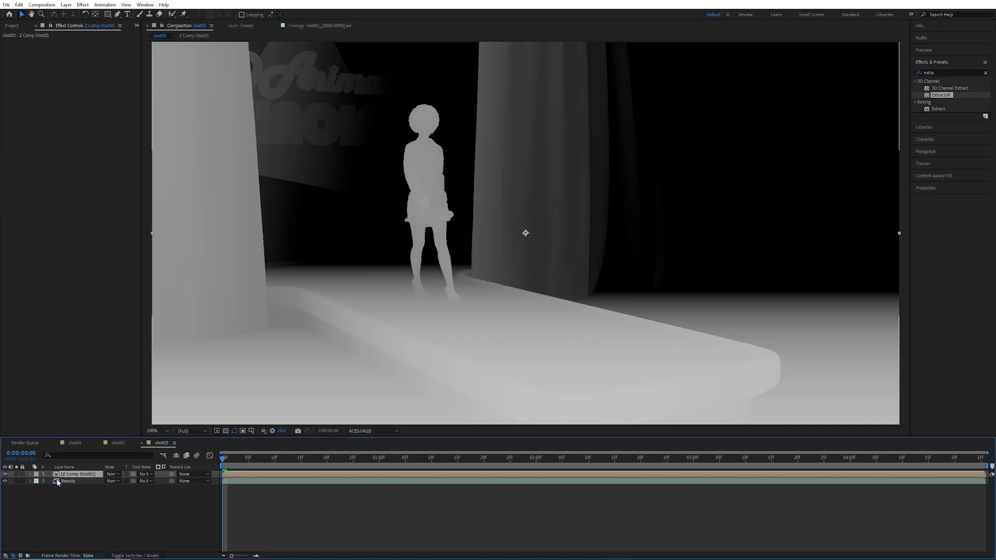
left_click(5, 474)
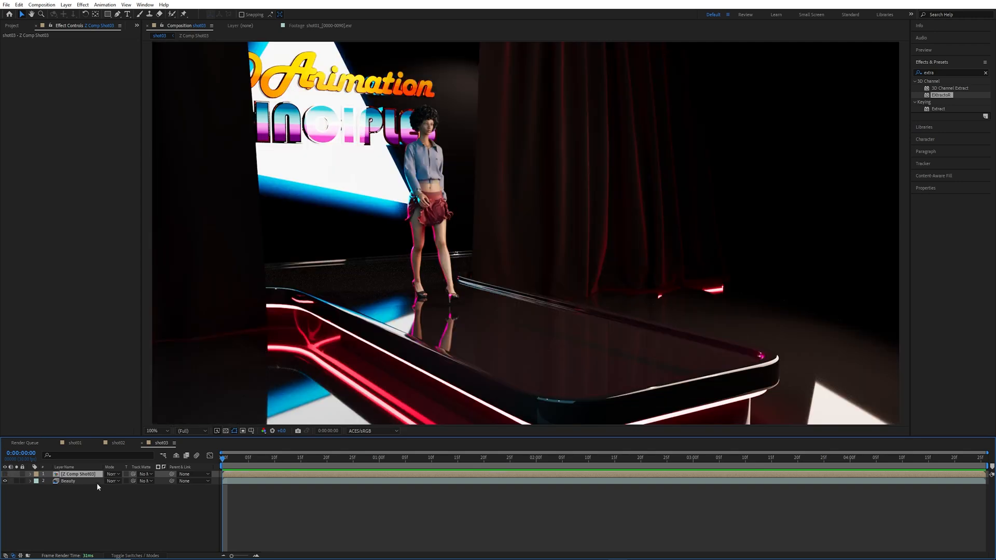
Apply Camera Lens Blur to the Beauty layer with Z Comp Shot03 as its blur map, and disable Use Linear Working Space
left_click(98, 483)
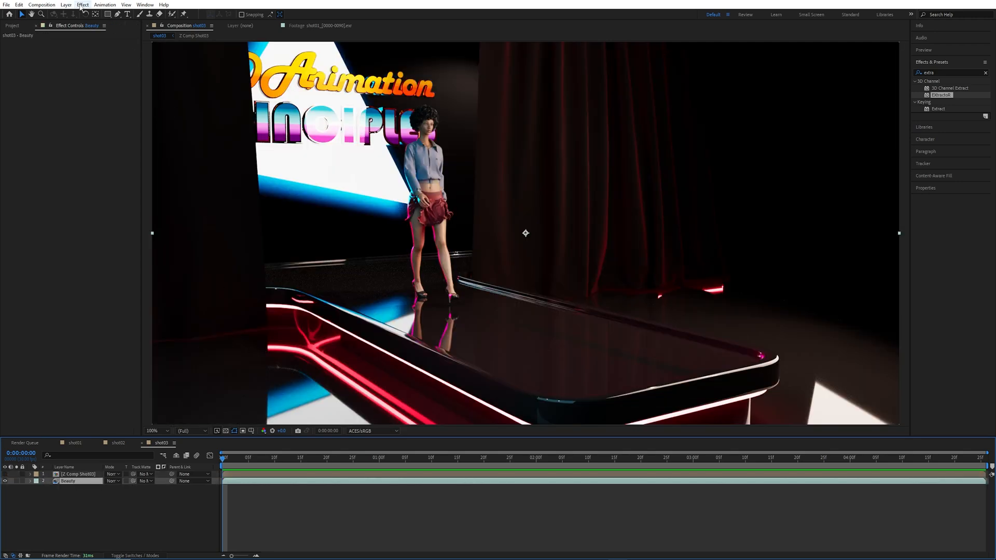
left_click(949, 73)
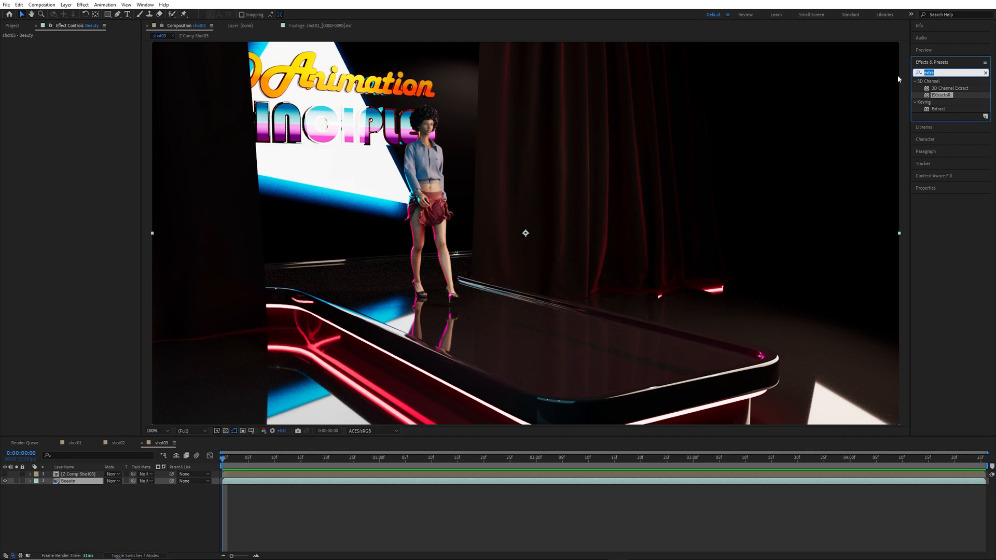
type("camera")
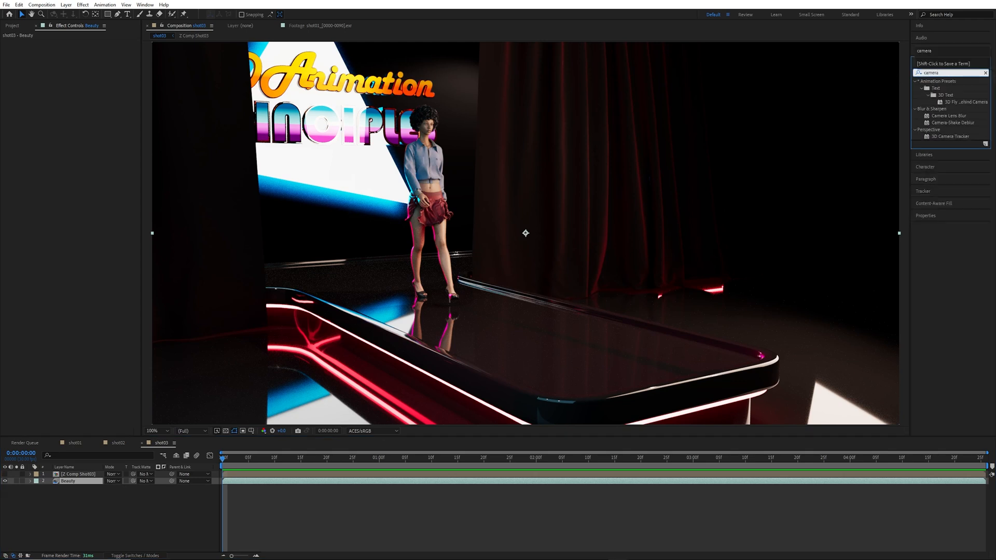
left_click_drag(948, 116, 73, 482)
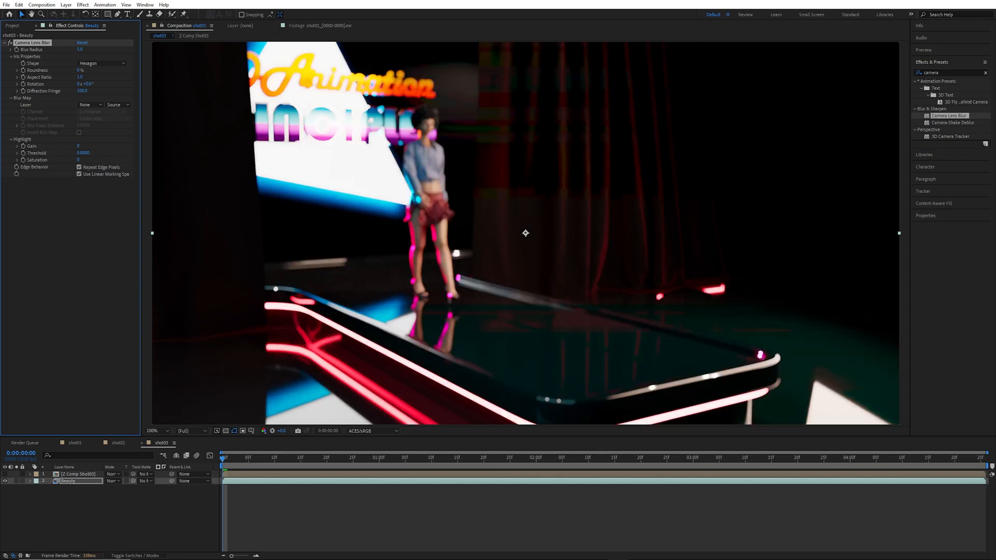
left_click(89, 104)
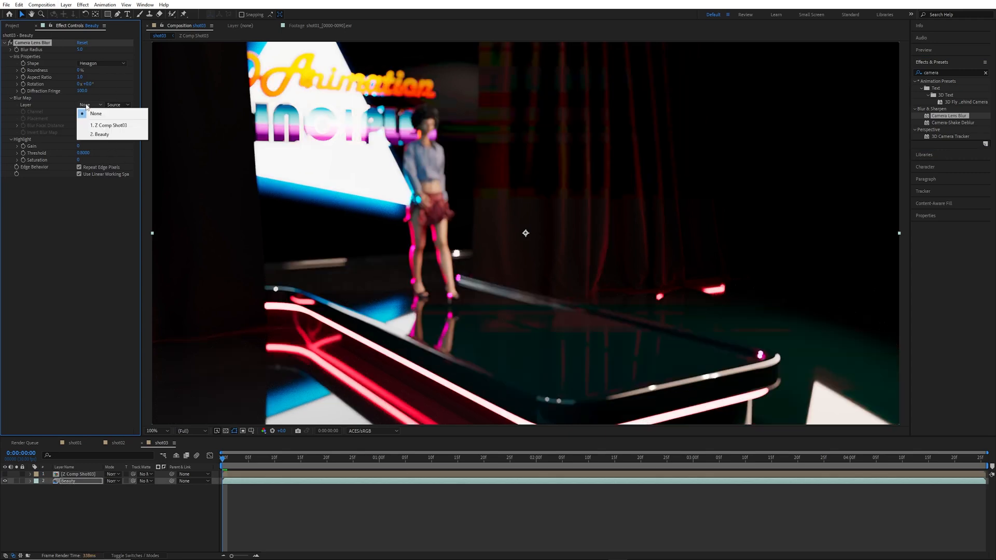
left_click(101, 119)
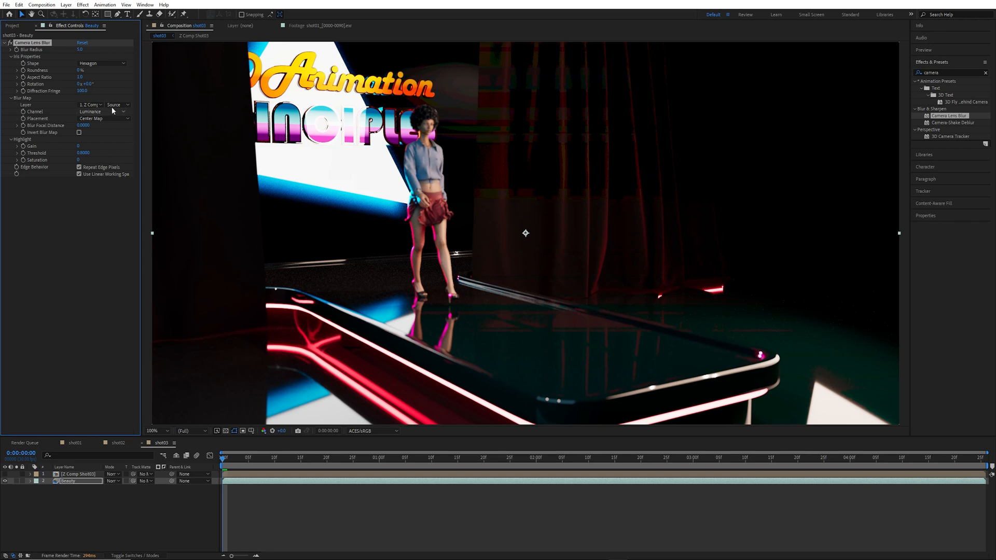
left_click(78, 174)
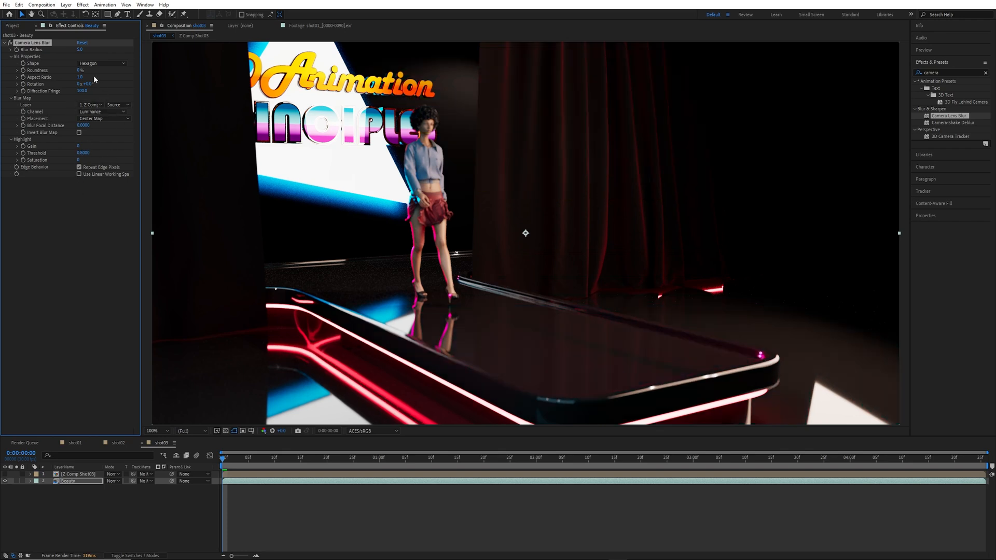
Scrub through the shot, then set the Blur Focal Distance to about 0.33 and the Blur Radius to 4.0
left_click_drag(225, 463, 211, 441)
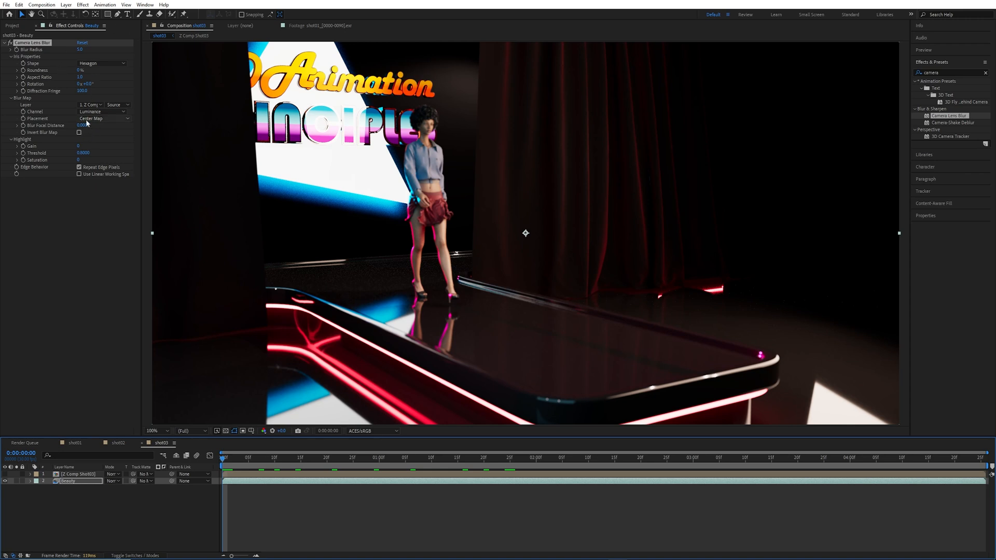
left_click_drag(84, 125, 96, 126)
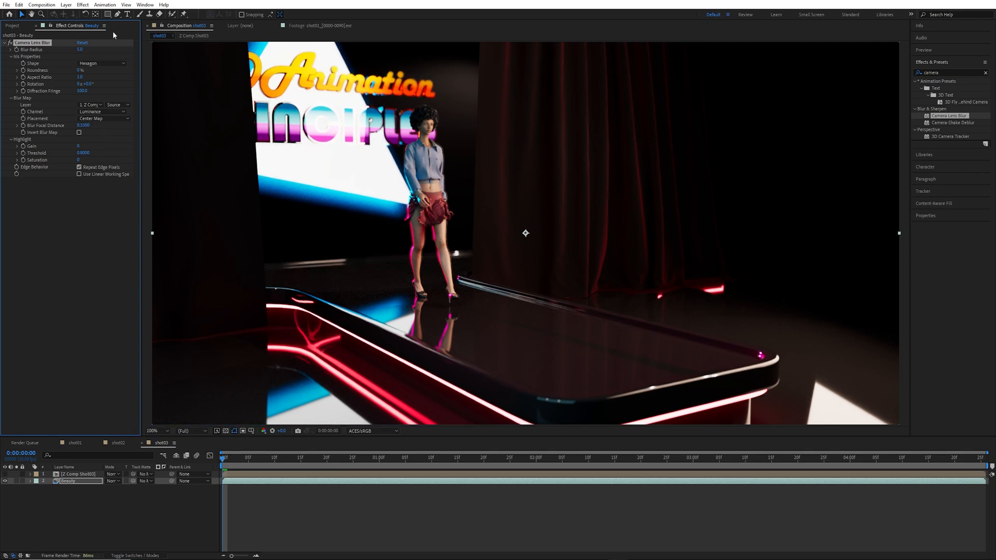
left_click(80, 50)
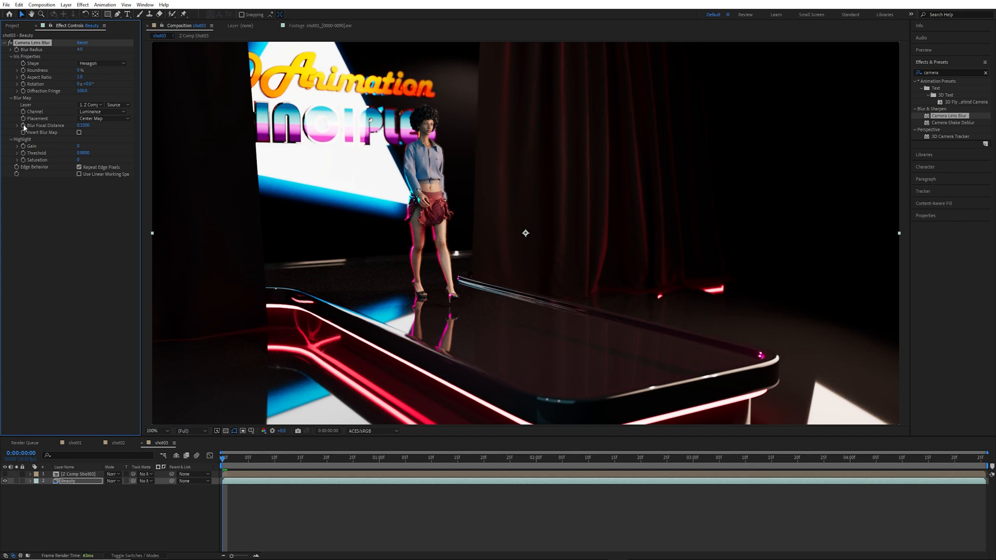
Keyframe the Blur Focal Distance at the first frame and reveal it, then set it to 0.44 at frame 20
key("u")
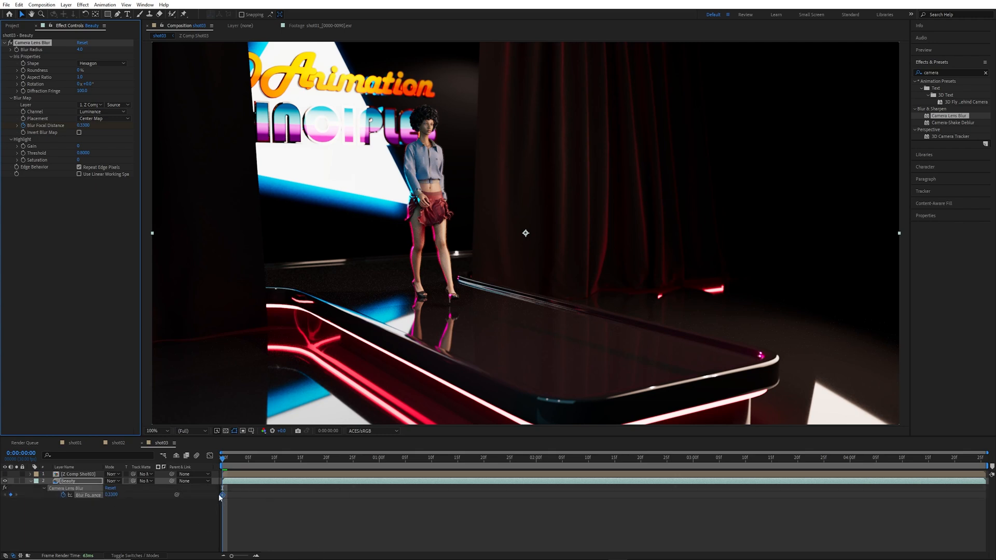
left_click_drag(225, 463, 328, 470)
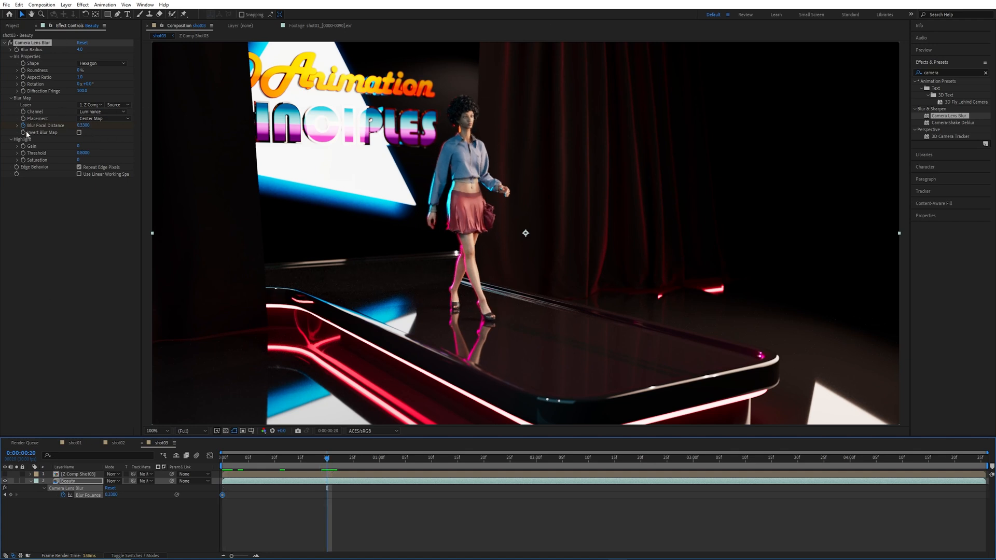
left_click_drag(82, 125, 90, 125)
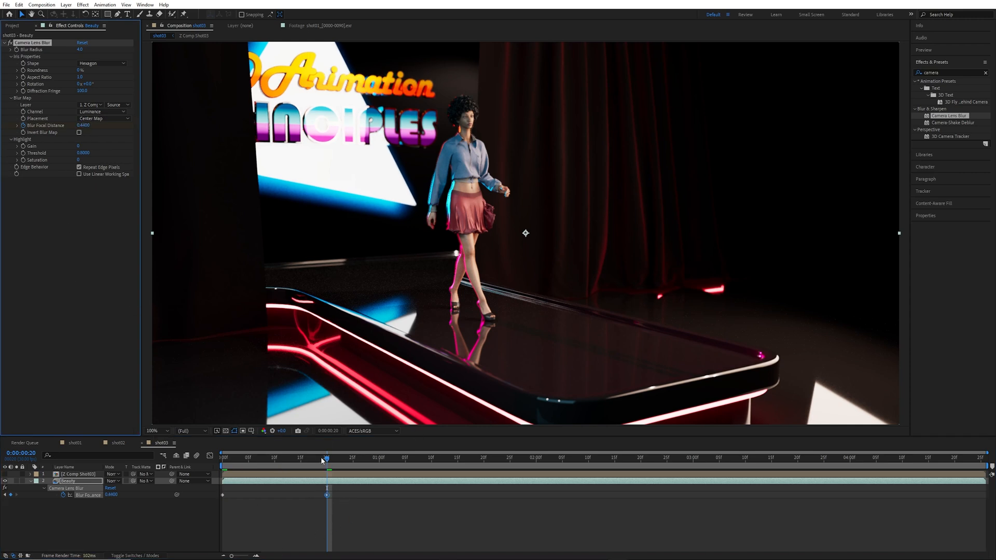
Keyframe the Blur Focal Distance at 0:00:01:07 to keep the character in focus, then set it to 0.65 at 0:00:01:29
left_click_drag(327, 458, 416, 462)
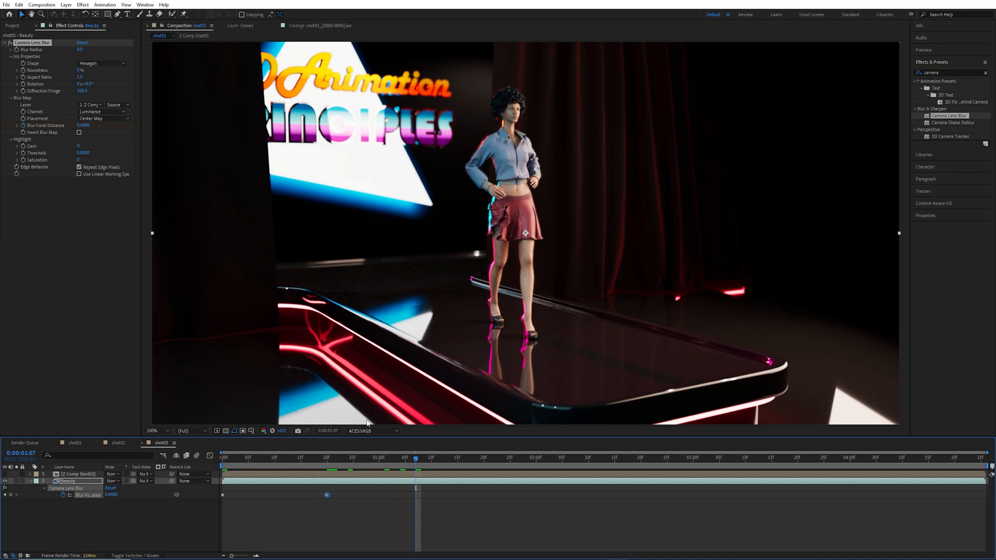
left_click_drag(83, 126, 86, 126)
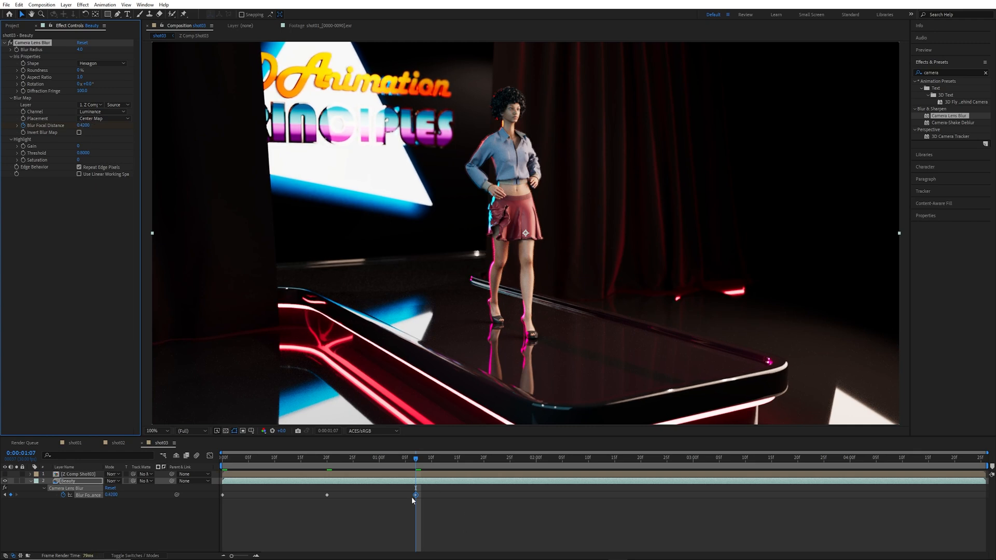
left_click(328, 458)
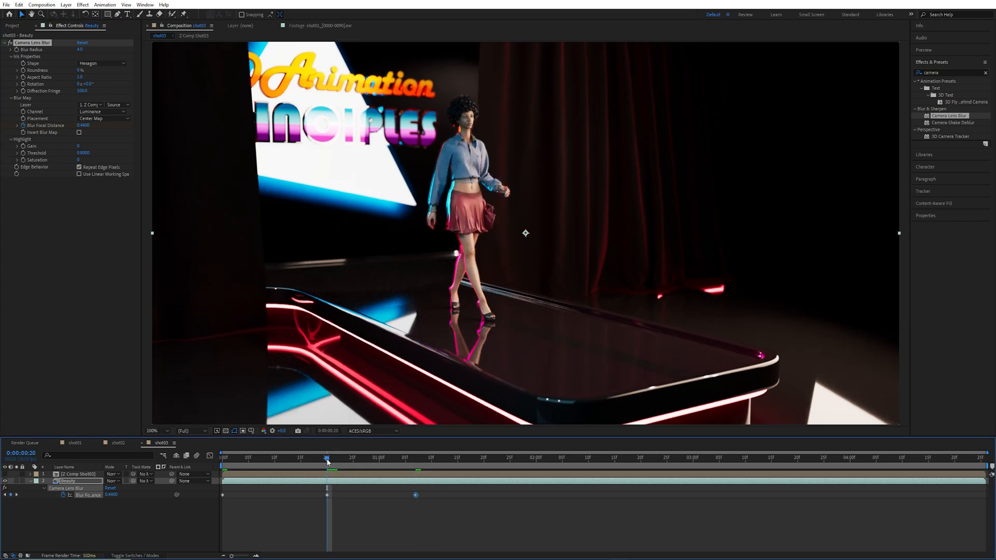
left_click_drag(328, 459, 415, 468)
left_click_drag(82, 125, 91, 126)
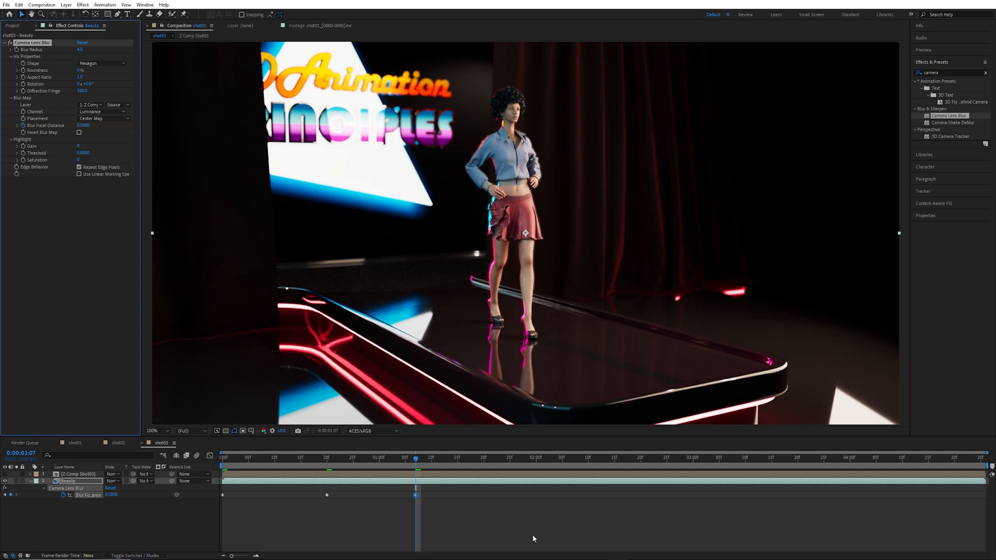
left_click_drag(416, 463, 531, 467)
mouse_move(81, 126)
left_mouse_down()
mouse_move(94, 126)
mouse_move(84, 125)
left_mouse_up()
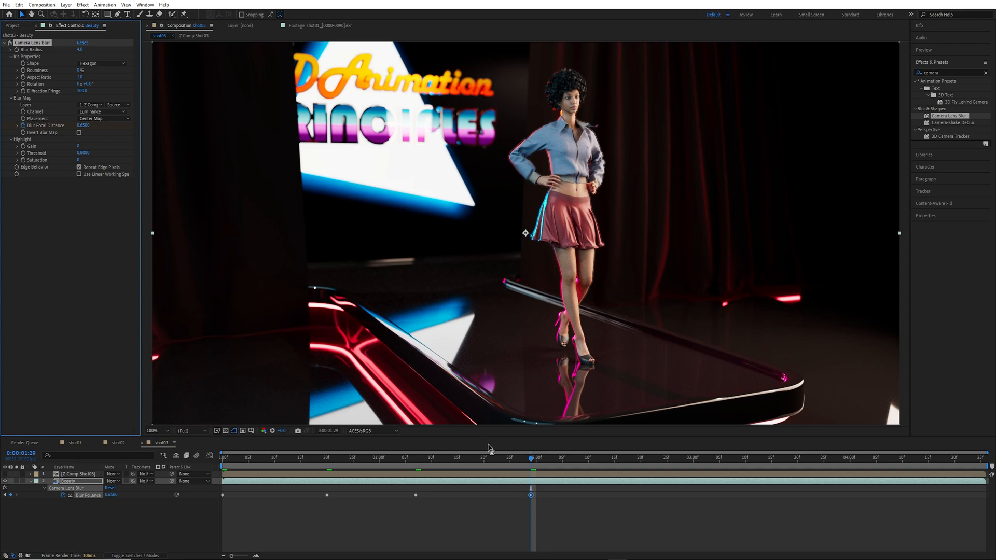
Set the Blur Focal Distance to 0.72 at 0:00:02:24 and to 0.76 at 0:00:03:25
left_click_drag(588, 461, 661, 462)
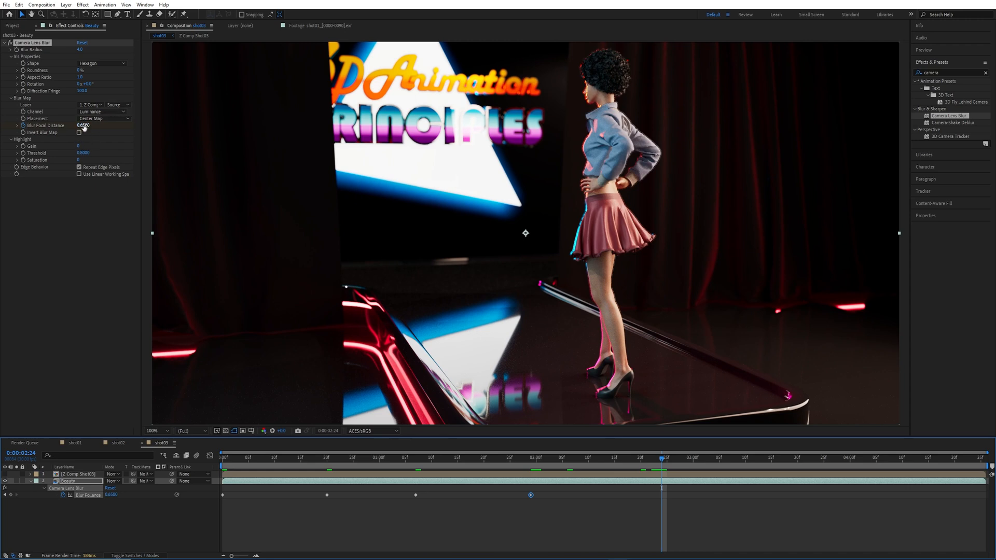
left_click_drag(83, 126, 95, 133)
left_click_drag(663, 459, 827, 482)
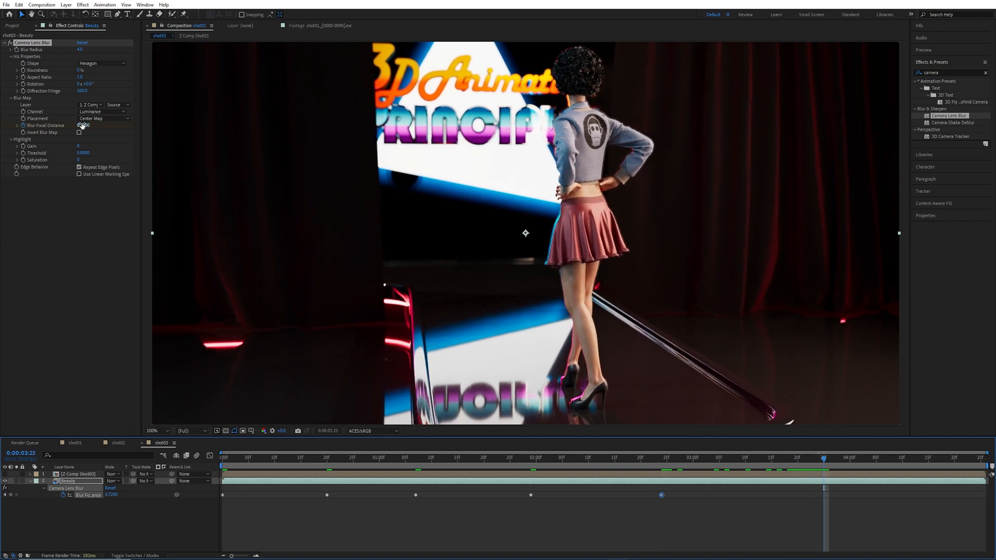
left_click_drag(84, 125, 87, 128)
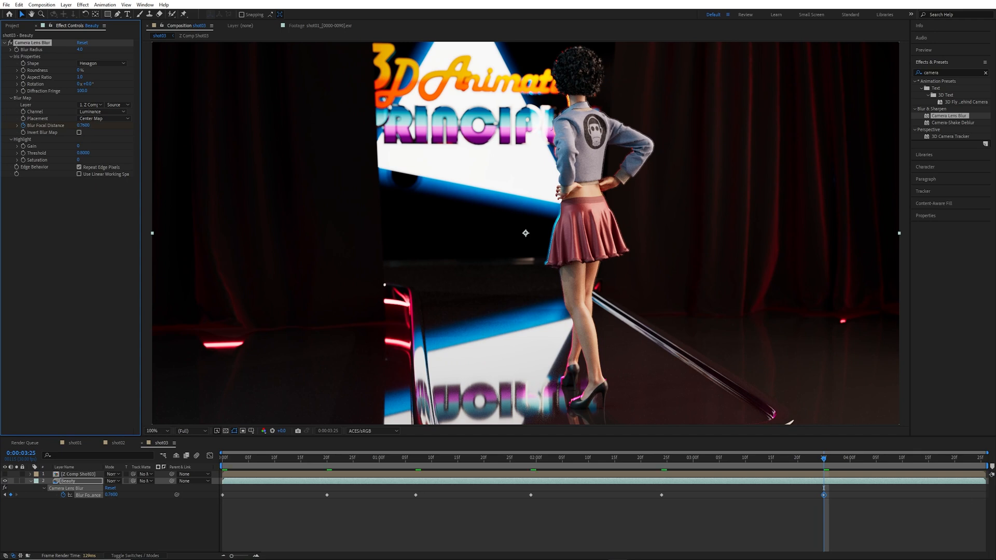
Set the Blur Focal Distance to 0.60 at 0:00:04:25 and play the shot back to check the focus
left_click_drag(827, 457, 981, 472)
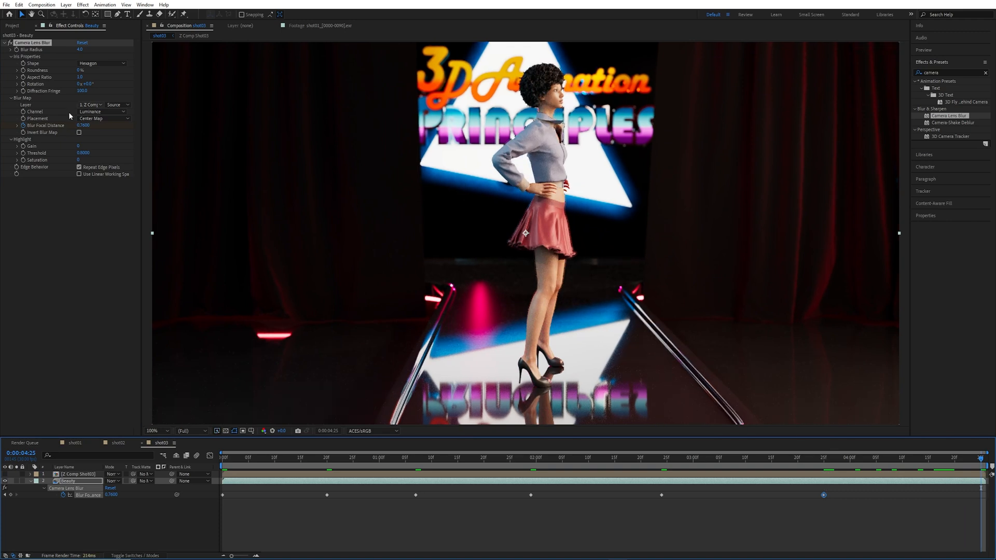
left_click_drag(84, 124, 80, 125)
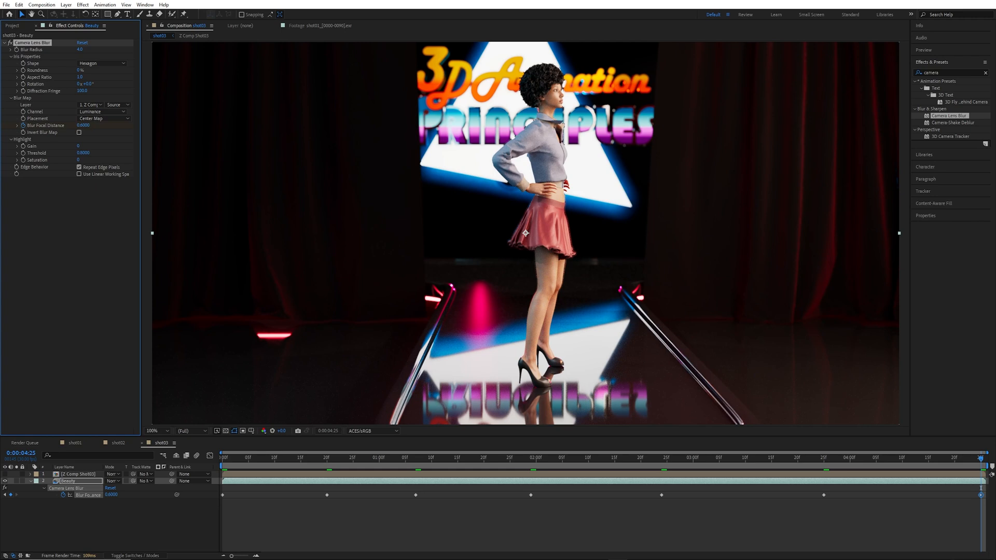
key("space")
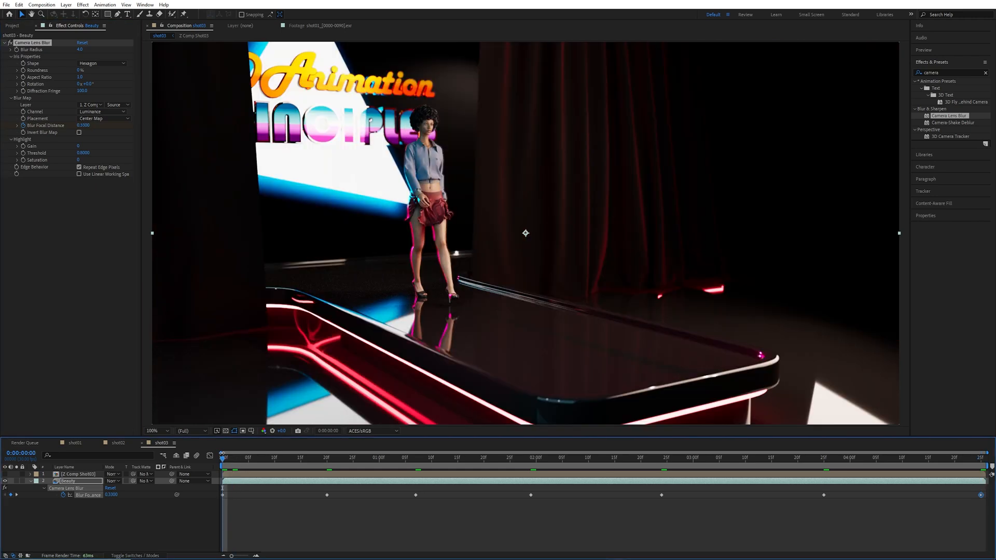
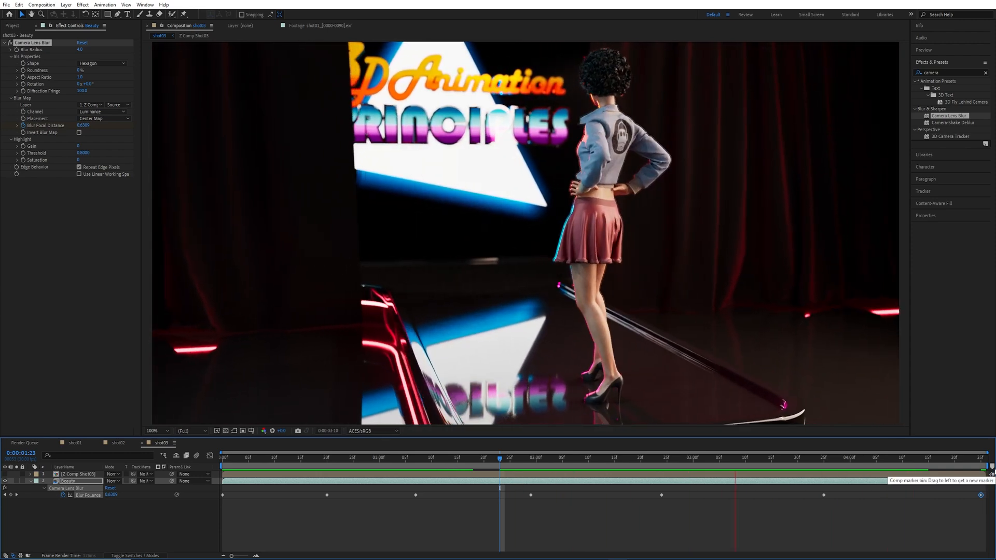
Switch to the shot01 composition and purge all memory
left_click(117, 443)
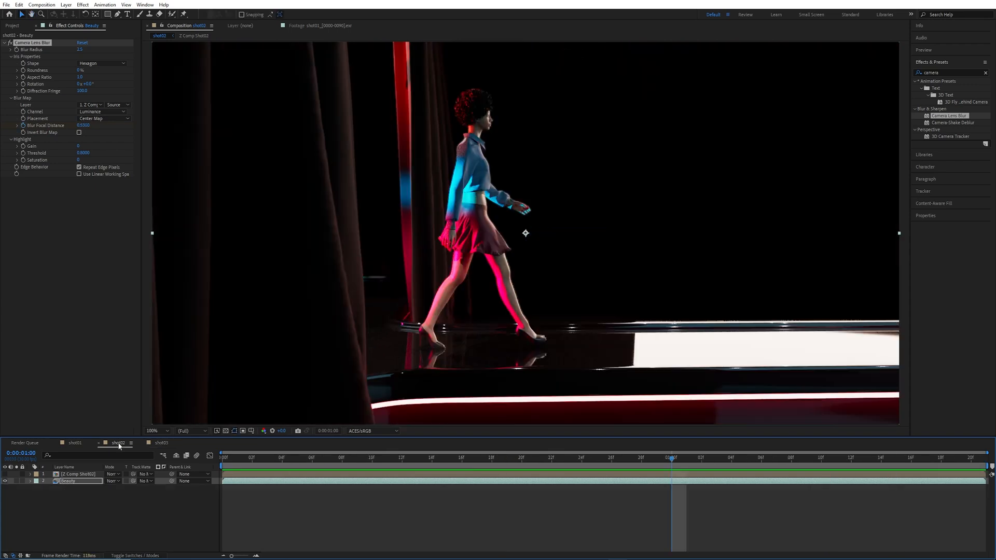
left_click(75, 442)
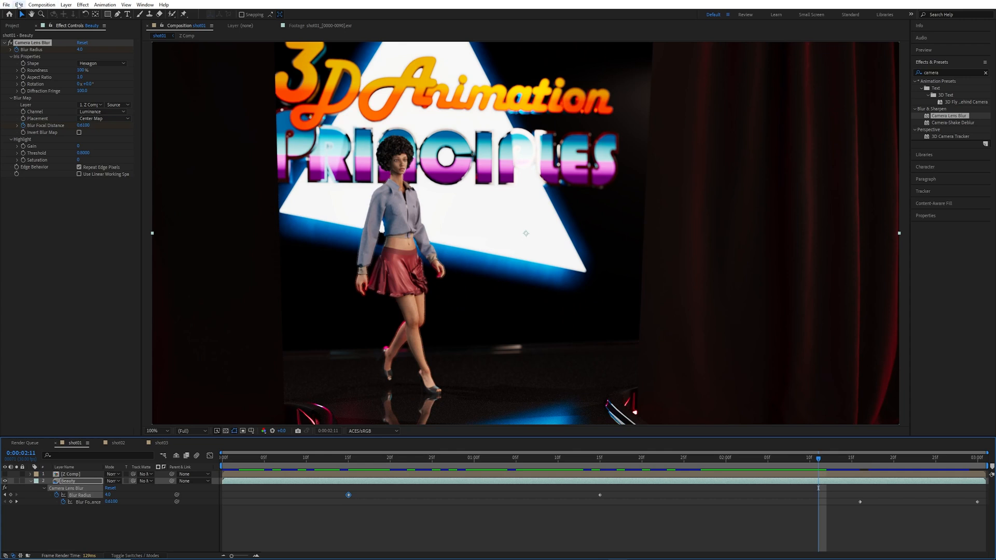
left_click(19, 5)
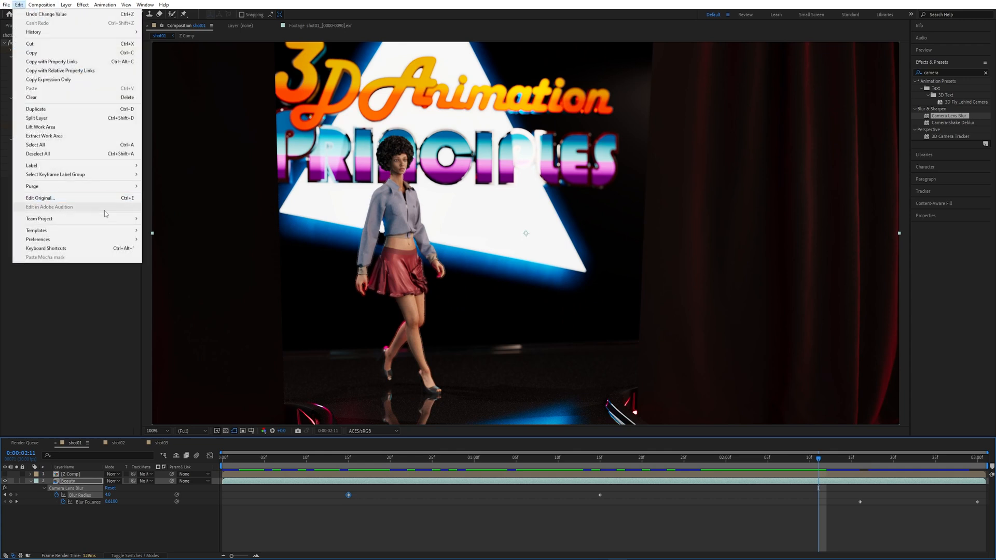
mouse_move(132, 186)
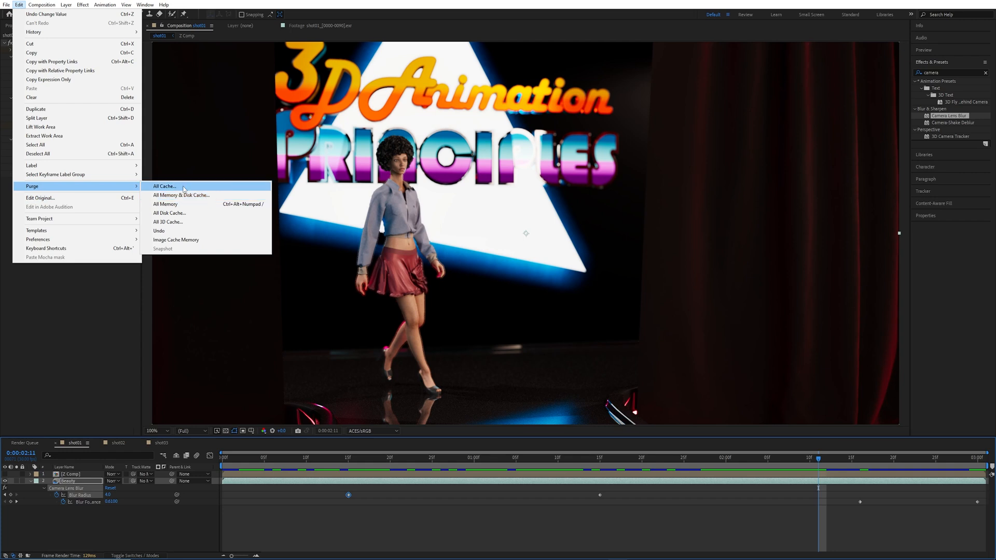
left_click(183, 204)
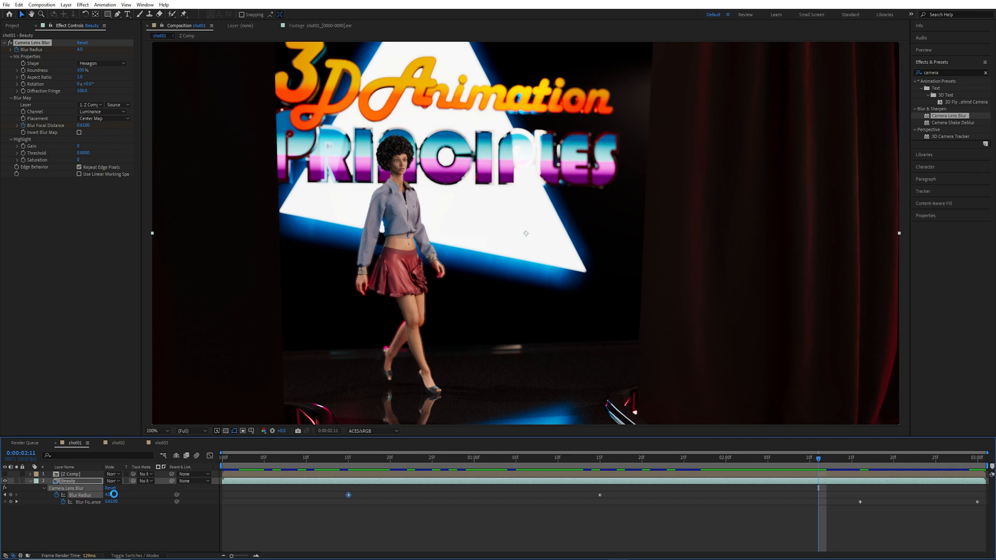
key("alt+e")
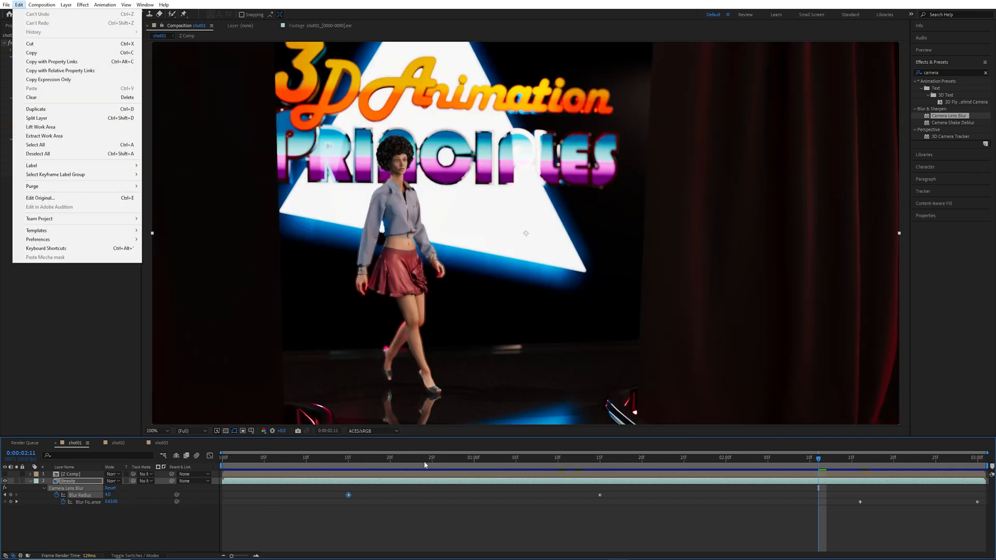
left_click(424, 465)
Return to the shot03 composition, preview it and scrub through the walk to check the animated focus
left_click(117, 443)
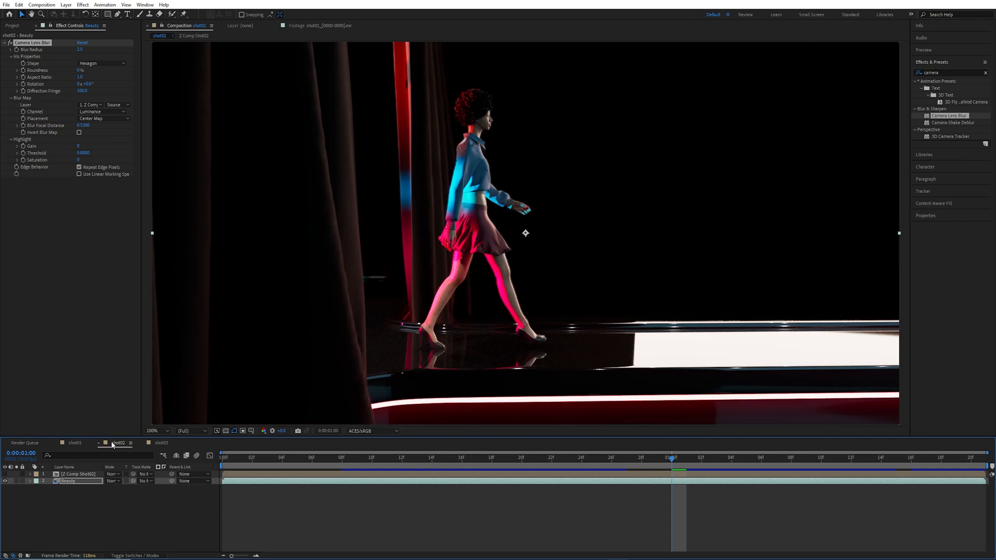
left_click(157, 443)
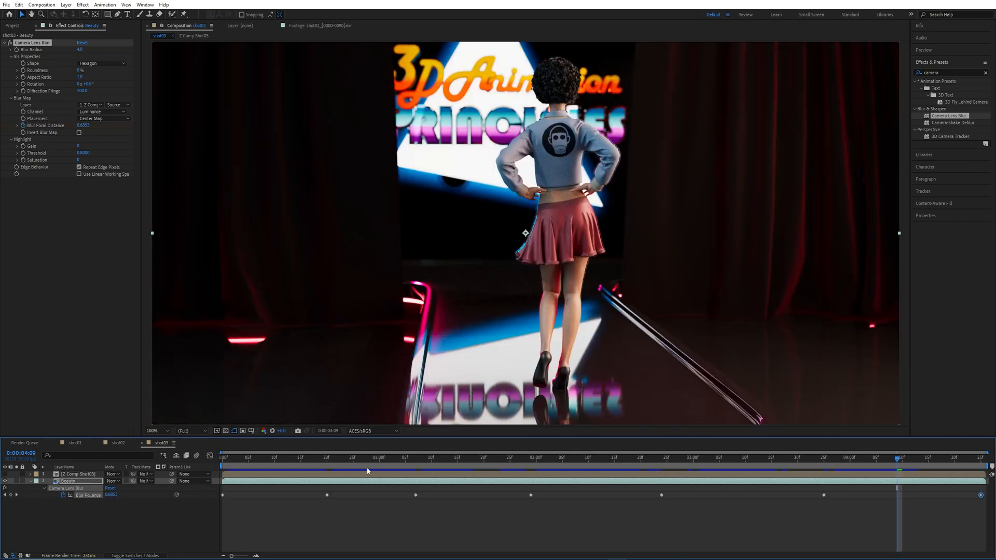
key("space")
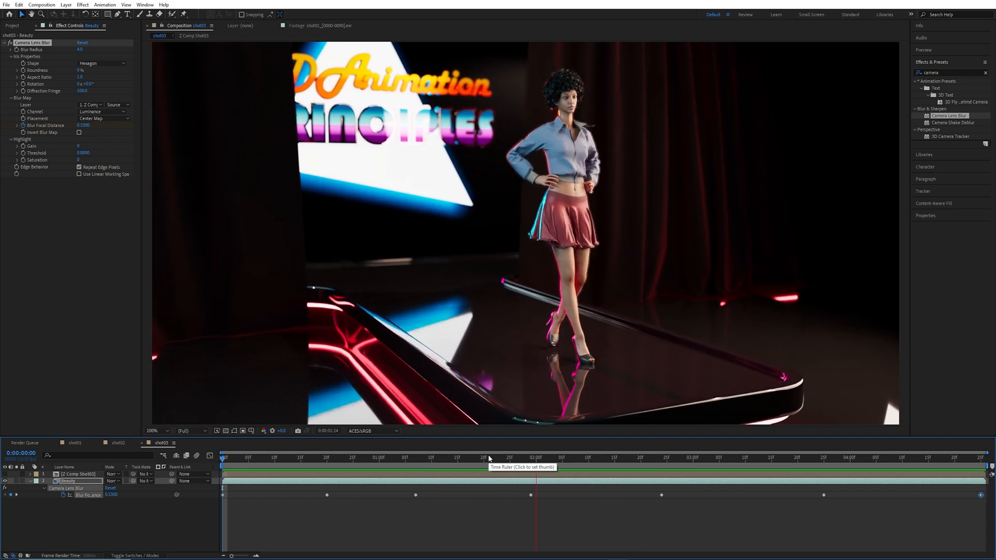
key("space")
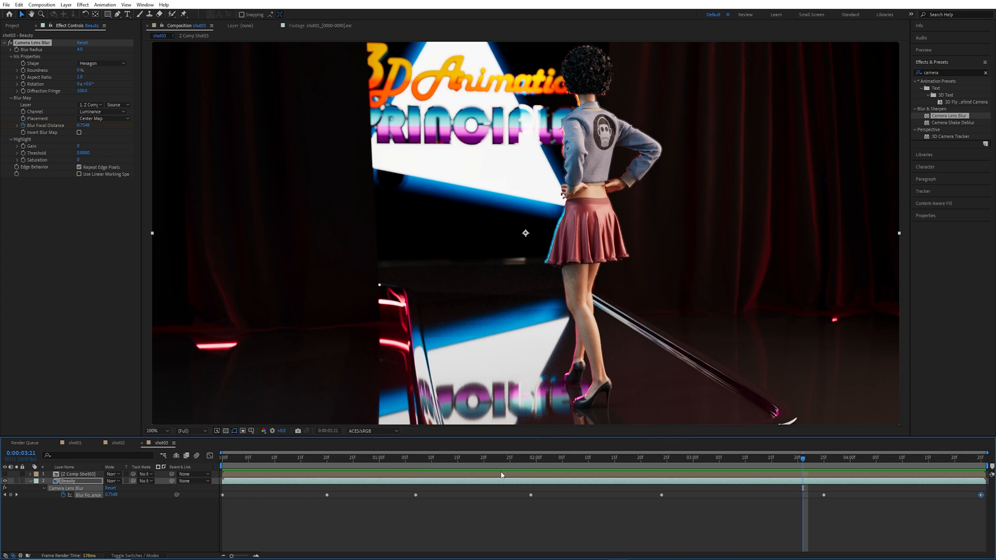
left_click_drag(402, 458, 497, 457)
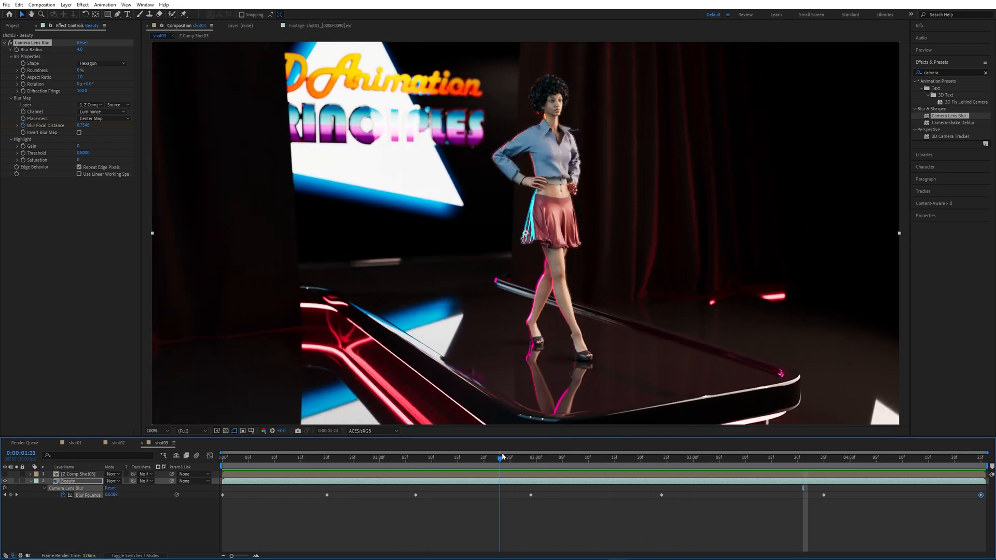
left_click_drag(502, 452, 562, 448)
key("space")
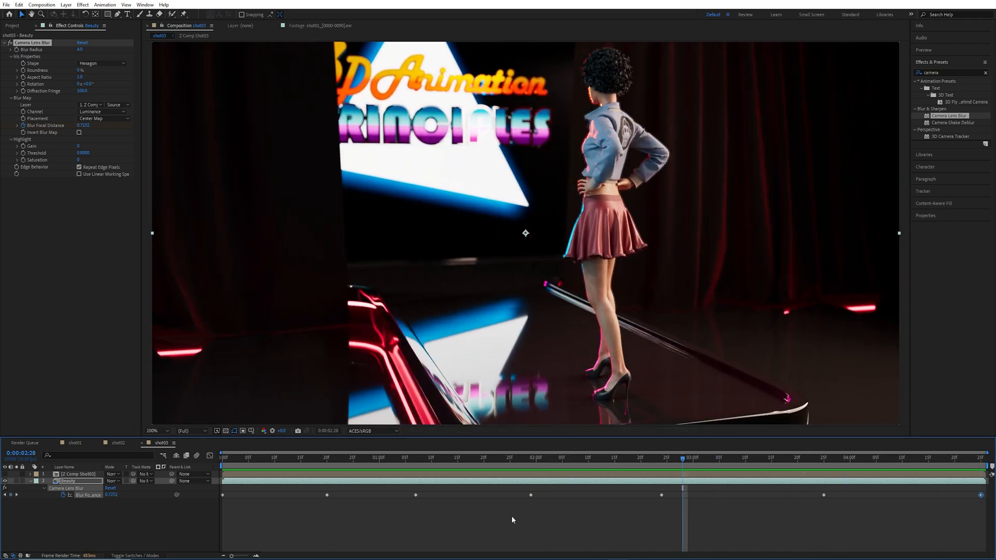
Group the shot03 composition, its Z comp and the EXR footage in a new project folder named Shot03, and save the project
left_click(12, 25)
left_click(32, 99, "shift")
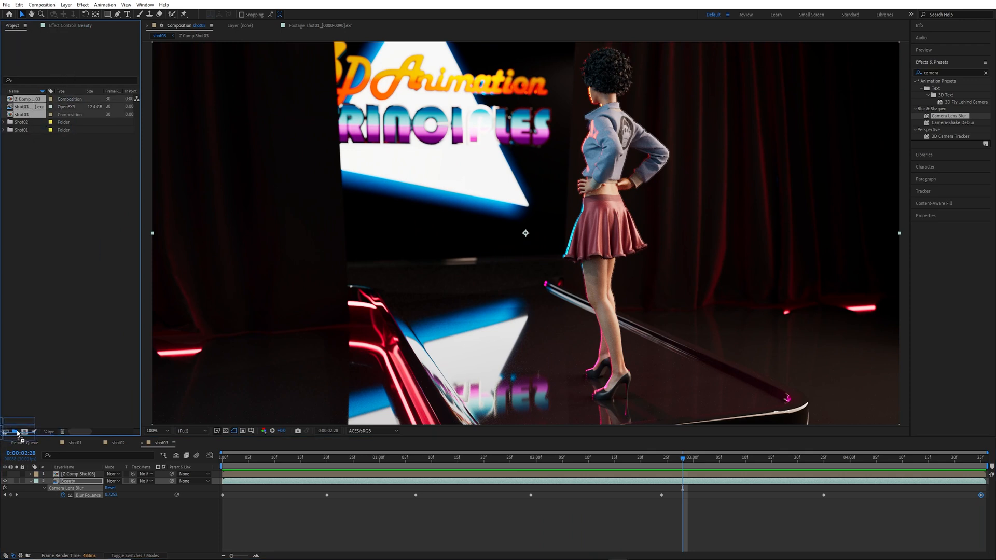
left_click_drag(18, 435, 15, 433)
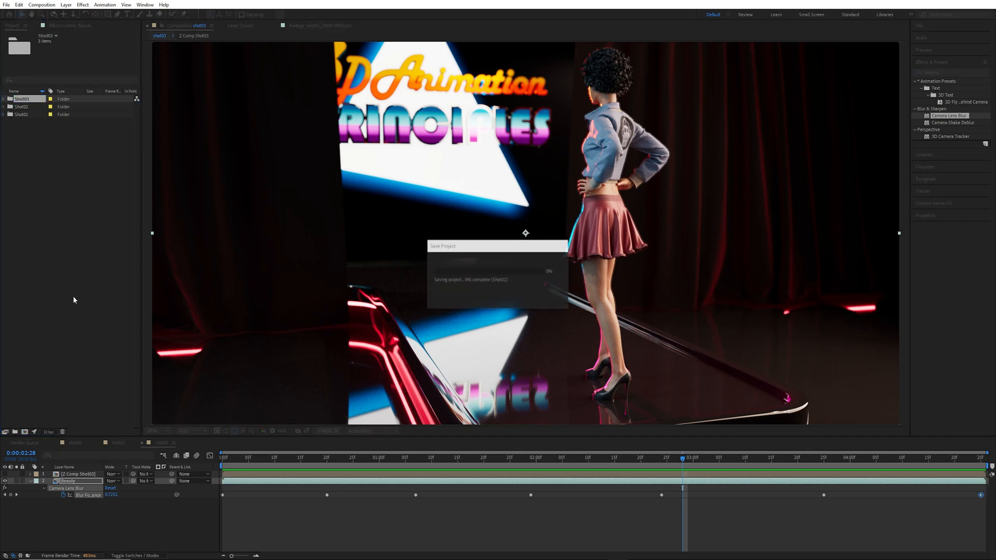
Import the shot04 EXR image sequence from the shot04Cam folder inside the class project's images folder
left_click(7, 5)
left_click(6, 5)
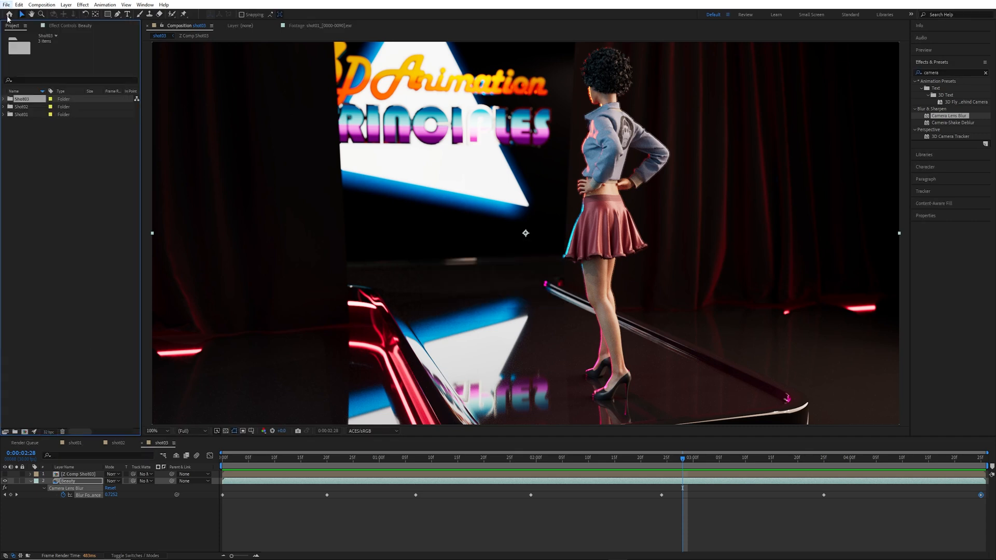
left_click(6, 5)
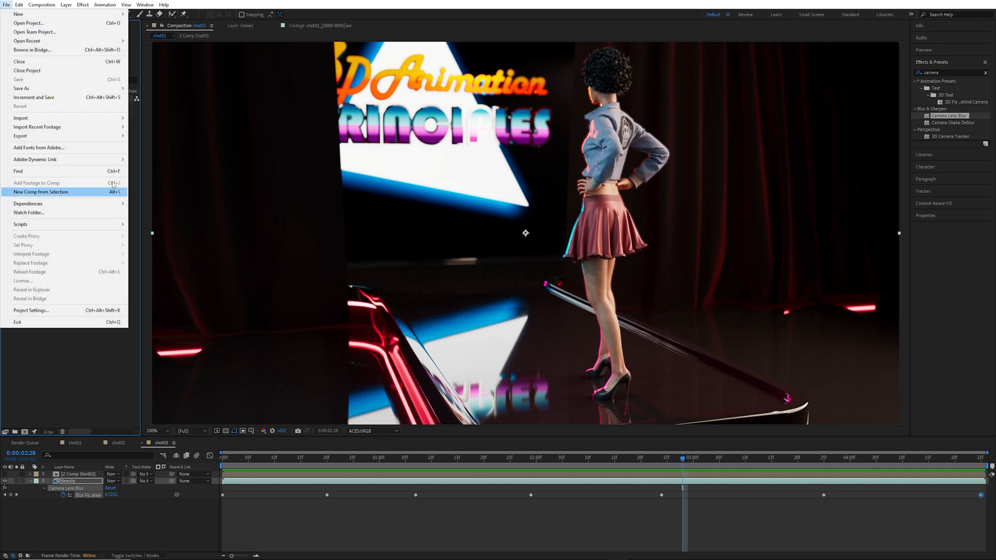
mouse_move(119, 117)
left_click(186, 119)
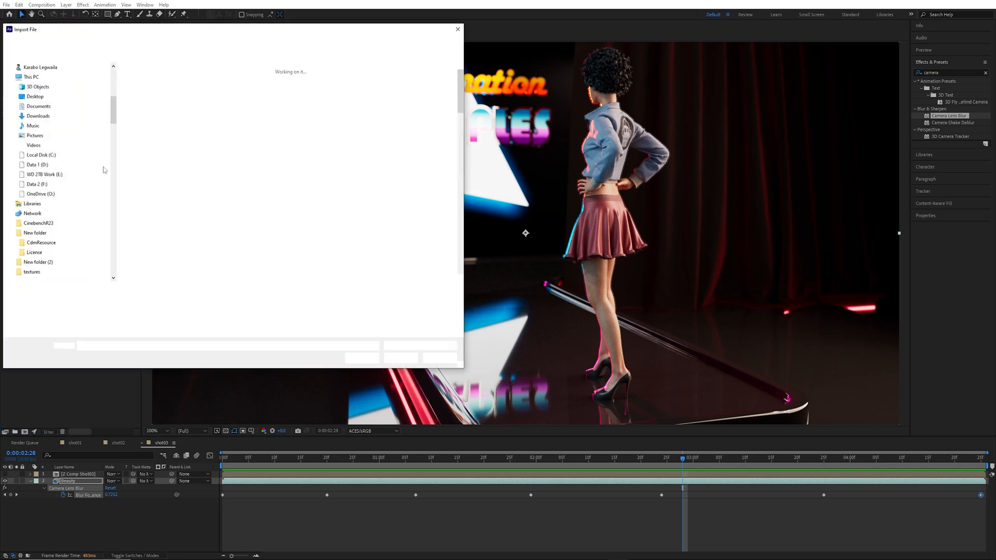
left_click(303, 42)
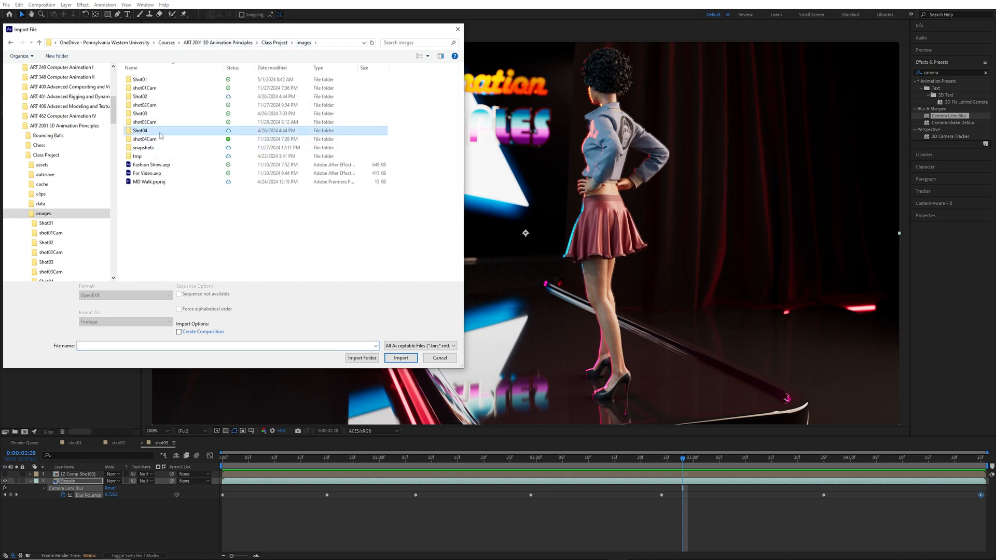
double_click(150, 139)
left_click(150, 87)
left_click(402, 353)
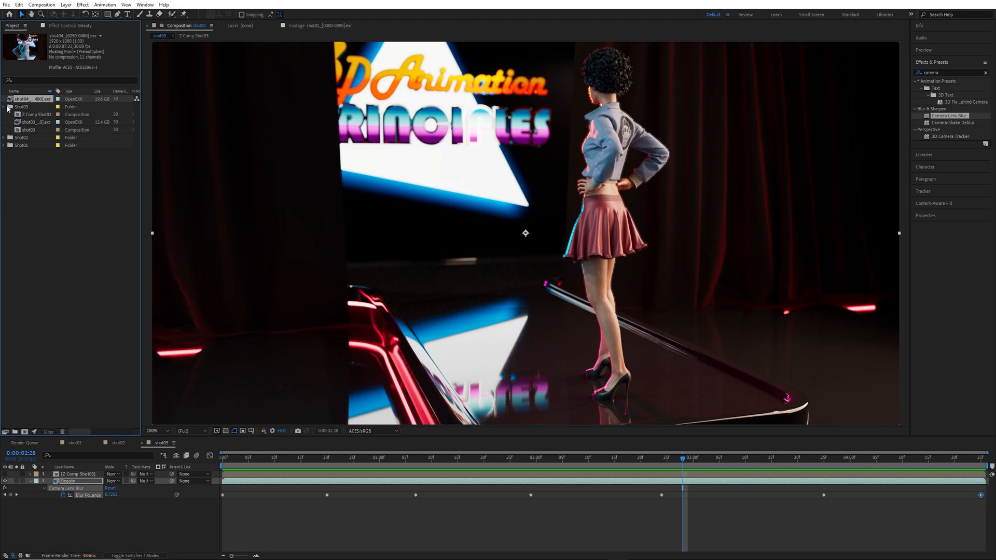
Interpret the shot04 EXR sequence with its media colour space overridden to rendering: ACES - ACEScg
right_click(34, 100)
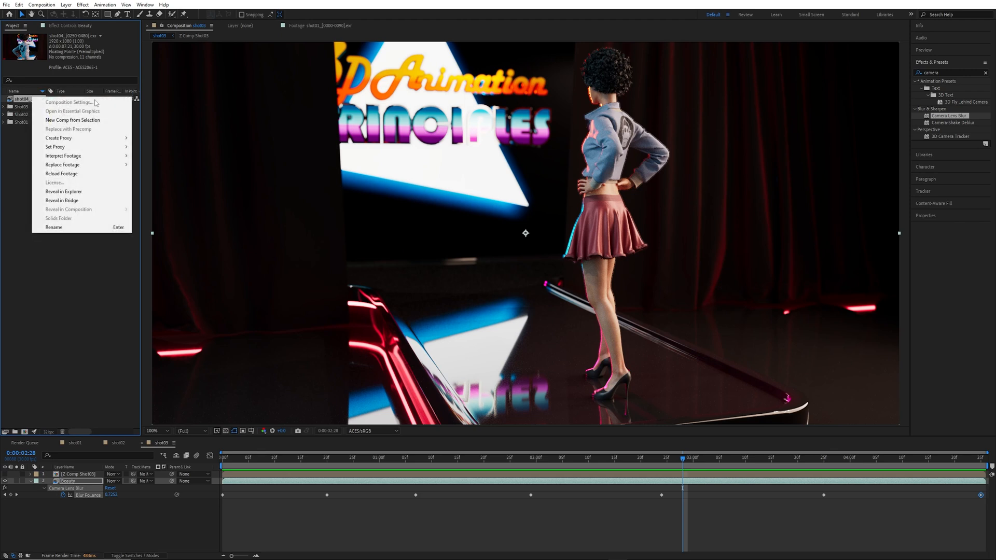
mouse_move(136, 157)
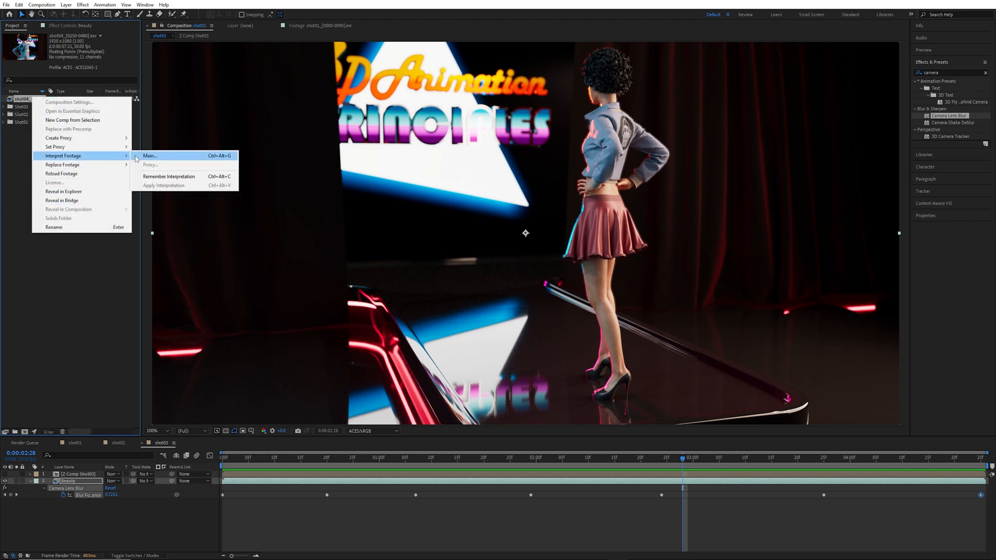
left_click(202, 157)
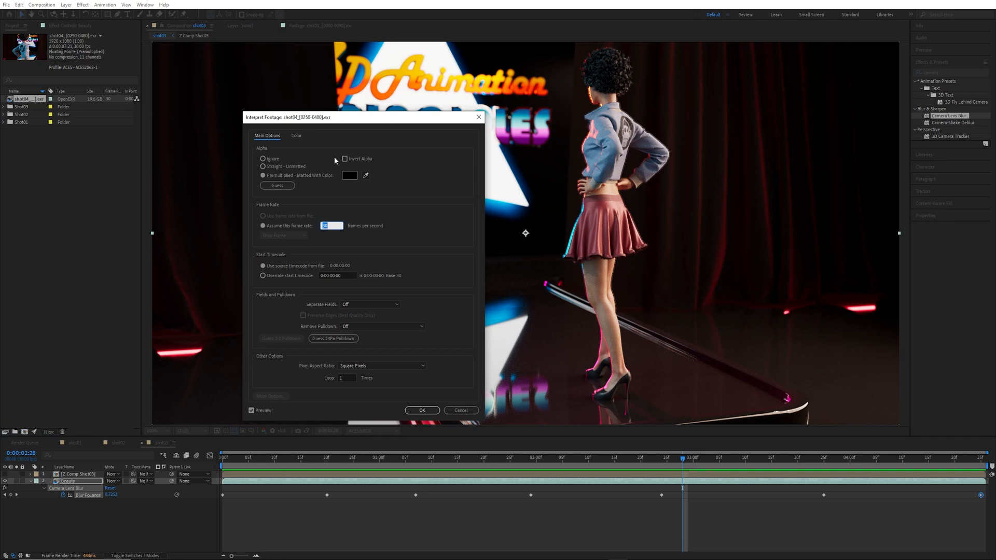
left_click(297, 135)
left_click(361, 184)
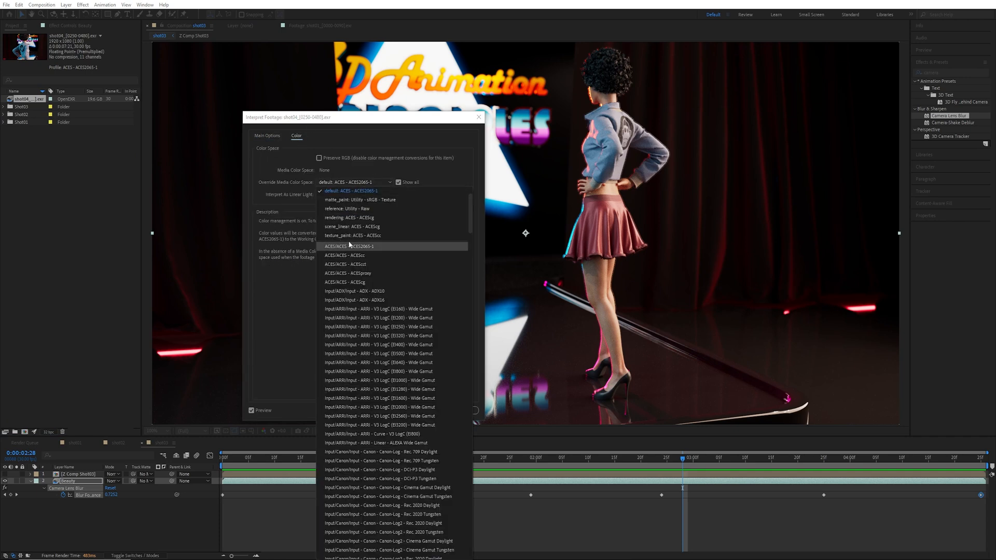
left_click(347, 218)
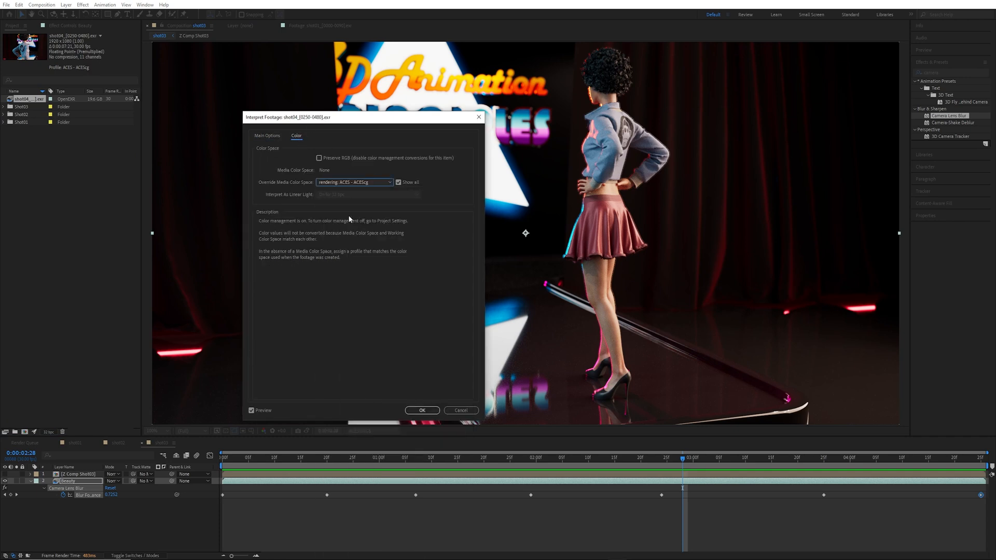
left_click(422, 410)
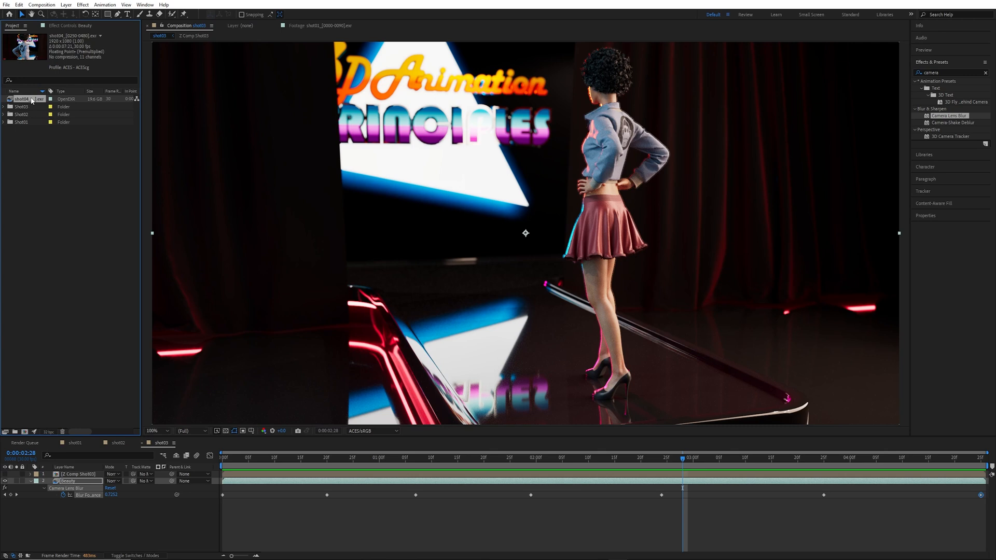
Create a new composition from the shot04 footage and preview its playback, stopping at 0:00:01:17
left_click_drag(25, 435, 24, 432)
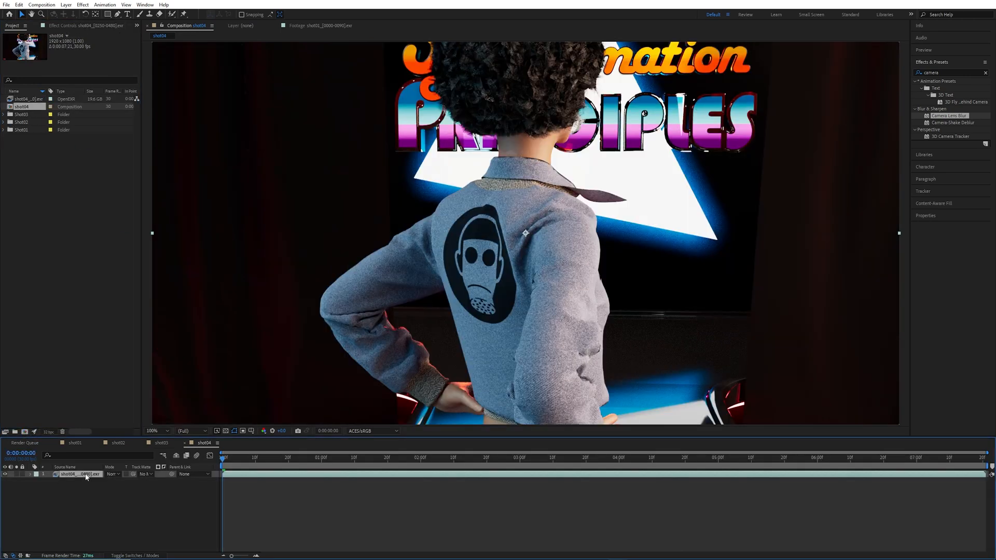
left_click_drag(223, 462, 196, 460)
key("space")
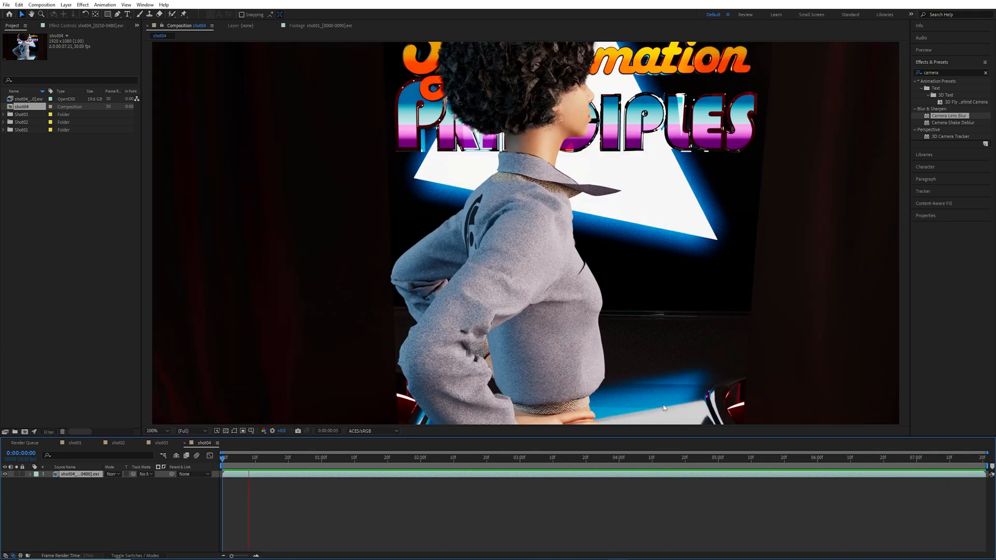
left_click(187, 400)
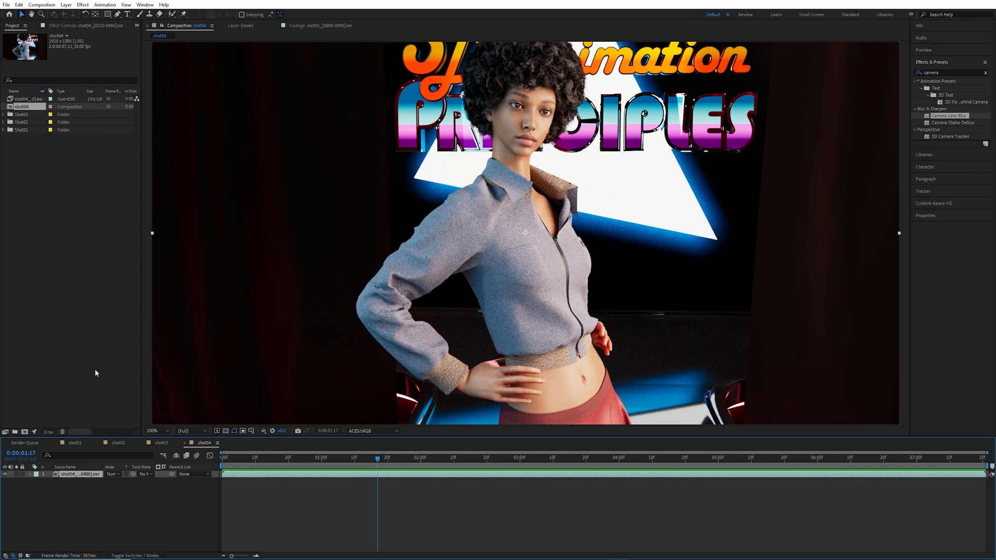
Duplicate the shot04 footage layer and rename the upper copy Z and the lower one Beauty
key("ctrl+d")
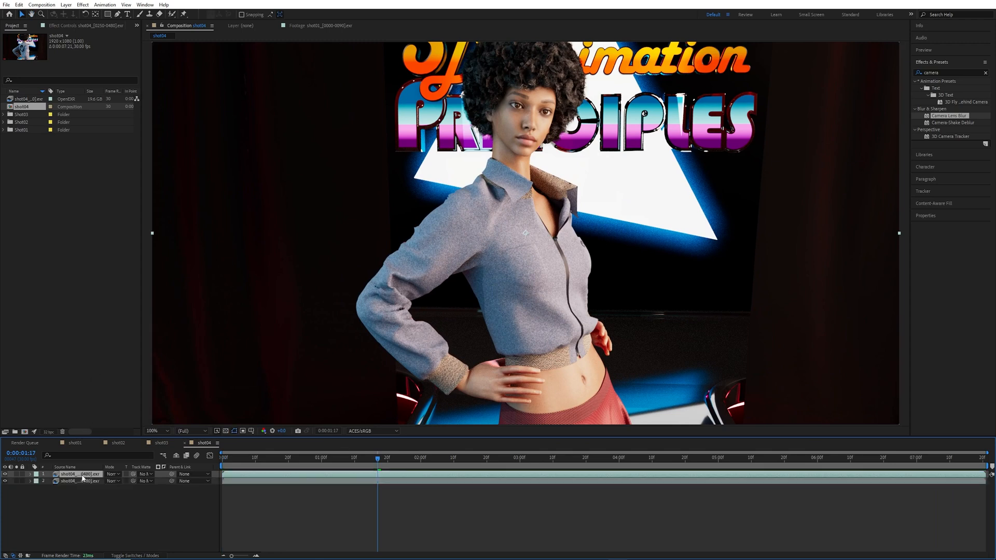
key("Return")
type("Z")
key("Return")
left_click(70, 481)
key("Return")
type("Beau")
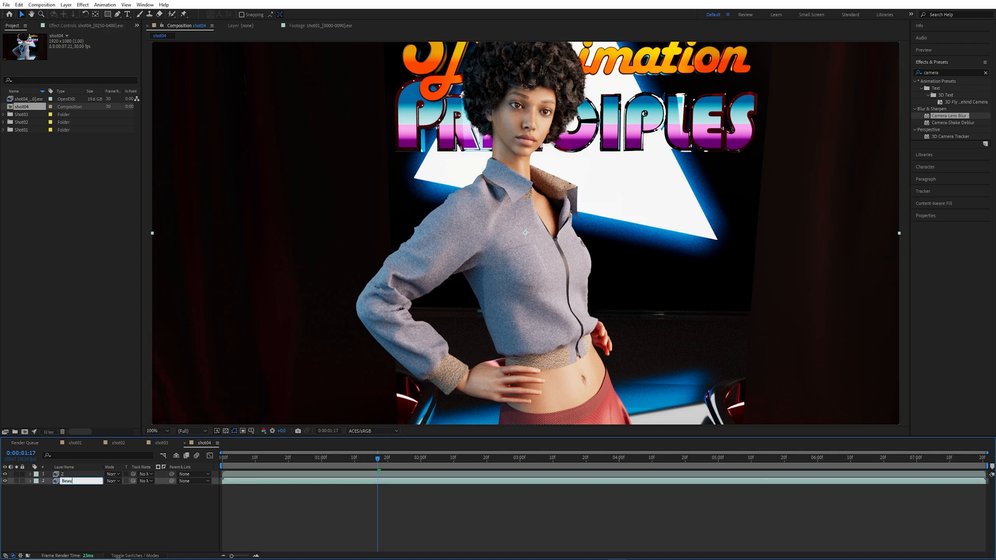
key("Return")
Find the EXtractoR effect and apply it to the Z layer
left_click(91, 471)
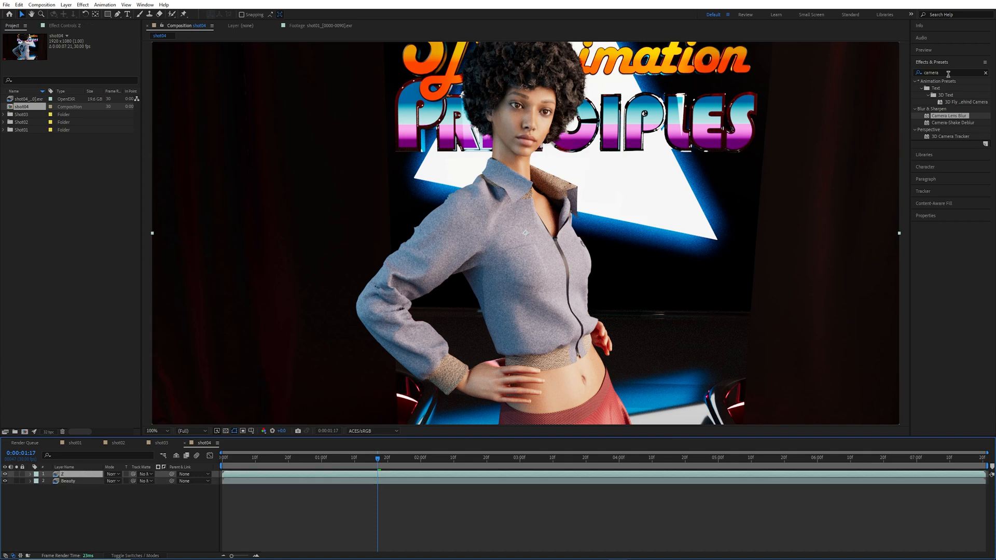
left_click_drag(944, 72, 898, 64)
type("ext")
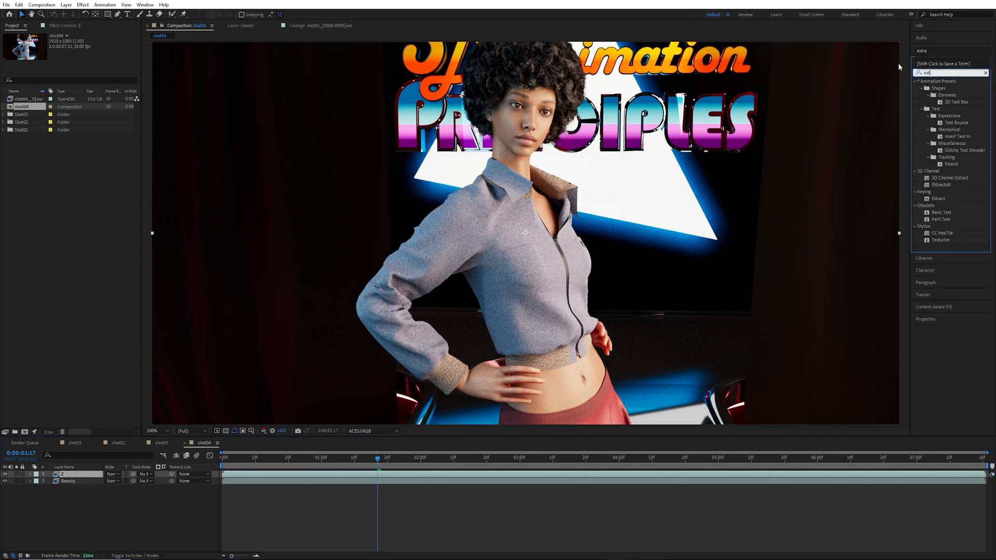
type("ra")
left_click_drag(941, 96, 82, 473)
Set EXtractoR to the Z channel layer, raise its black point to 720, and adjust the white point for a clear depth matte
left_click(121, 61)
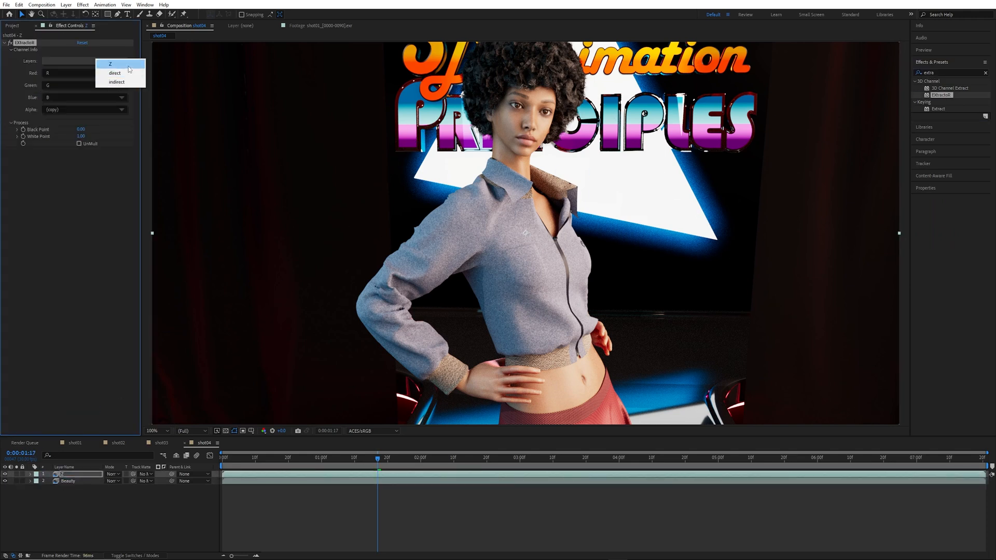
left_click(128, 65)
left_click_drag(80, 129, 106, 130)
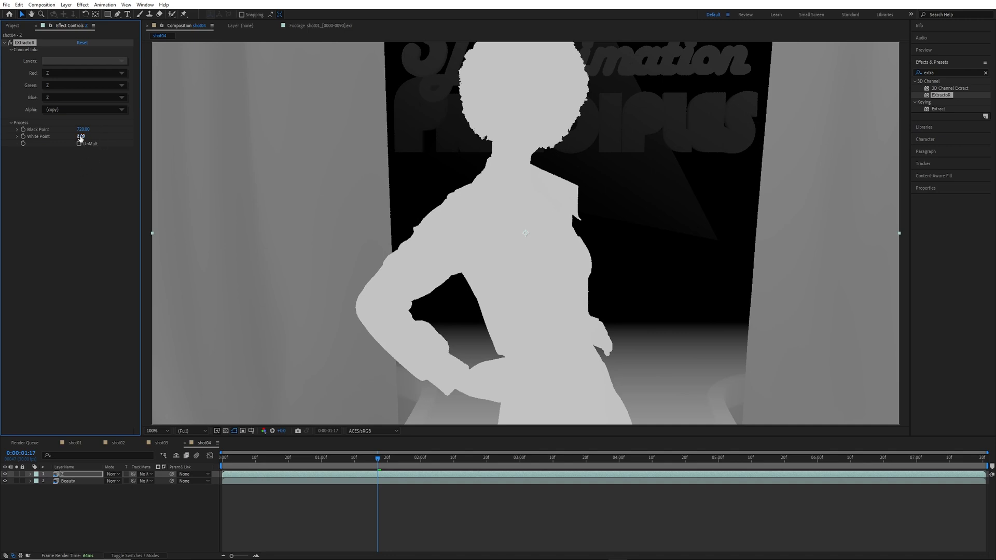
left_click_drag(83, 136, 87, 136)
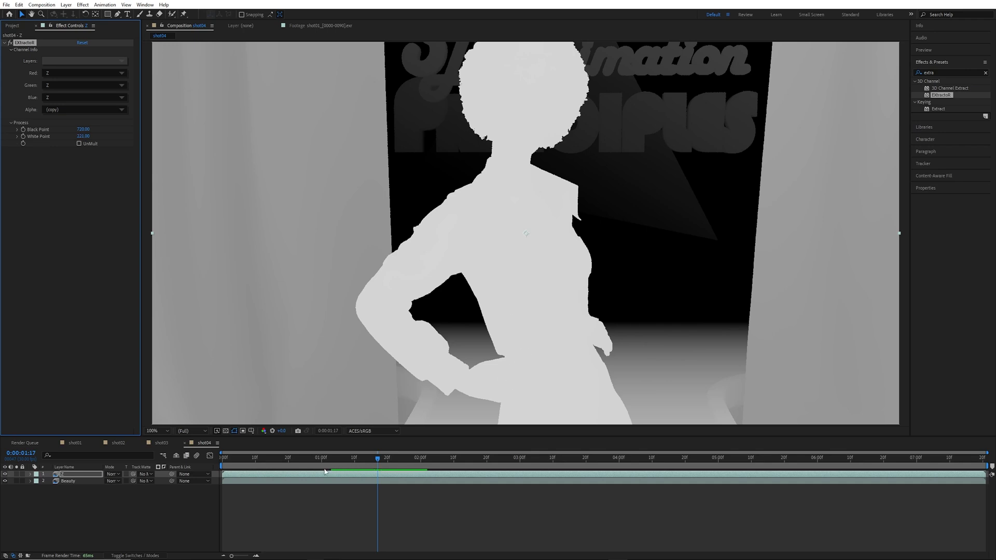
Pre-compose the Z layer with all its attributes moved into a new composition named Z Comp Shot04
left_click(4, 474)
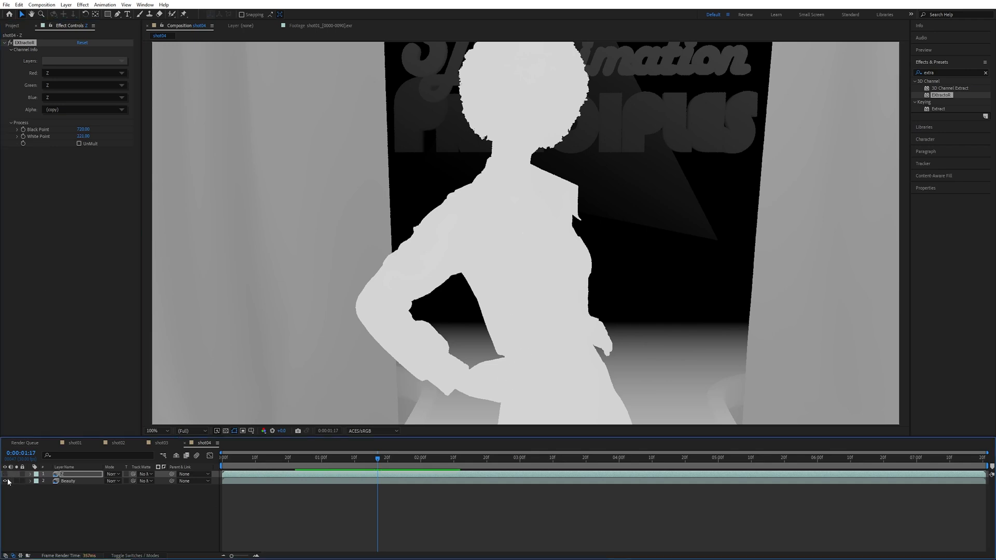
left_click(91, 475)
left_click(5, 474)
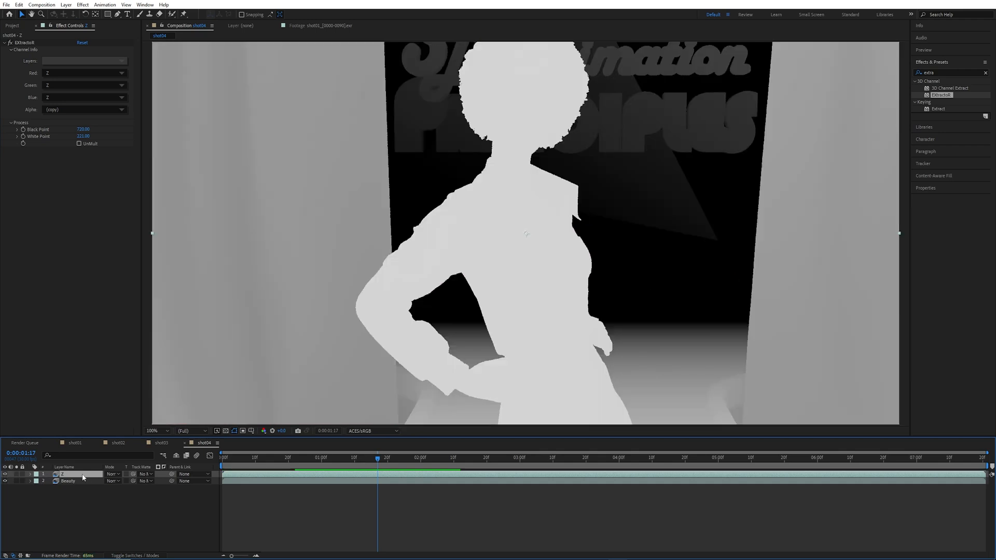
key("ctrl+shift+c")
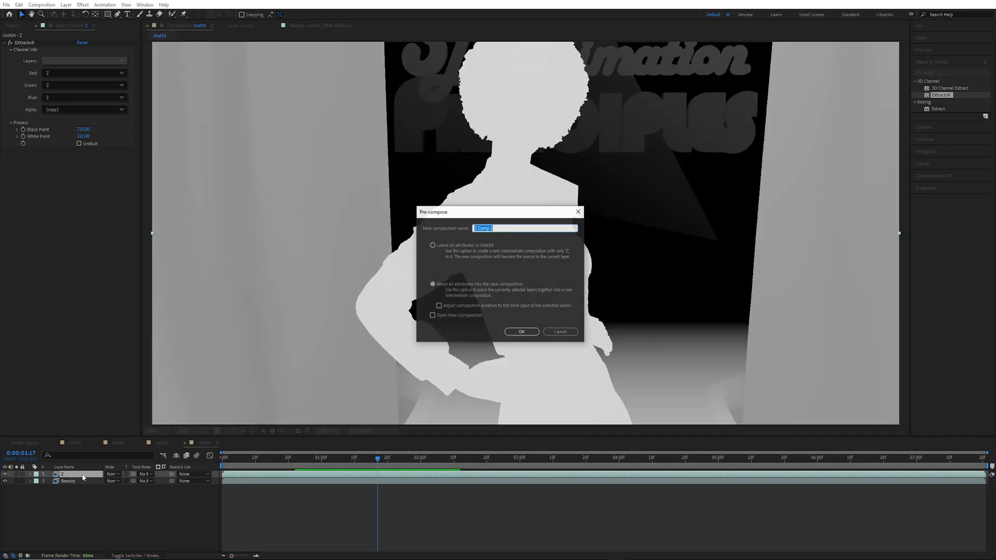
double_click(491, 227)
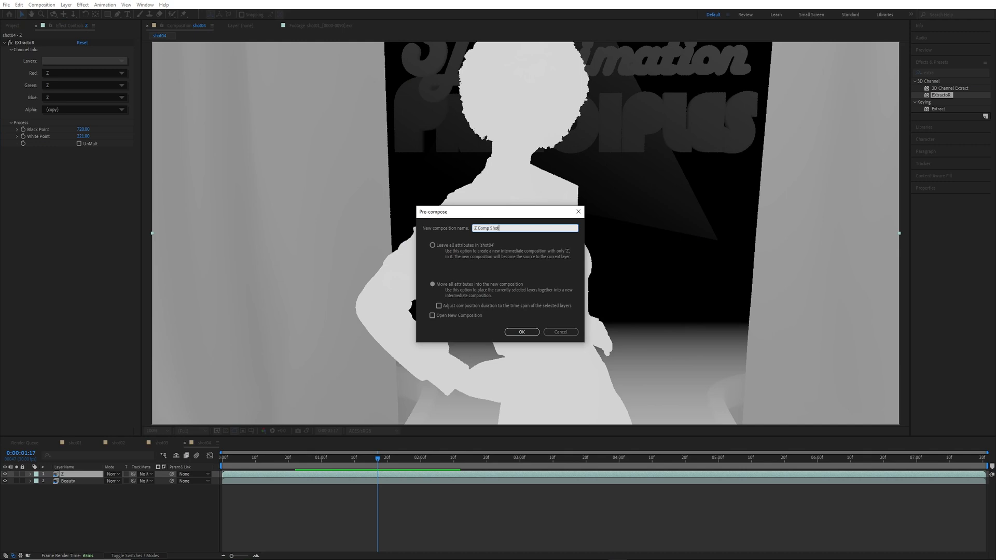
type("Shot04")
left_click(522, 332)
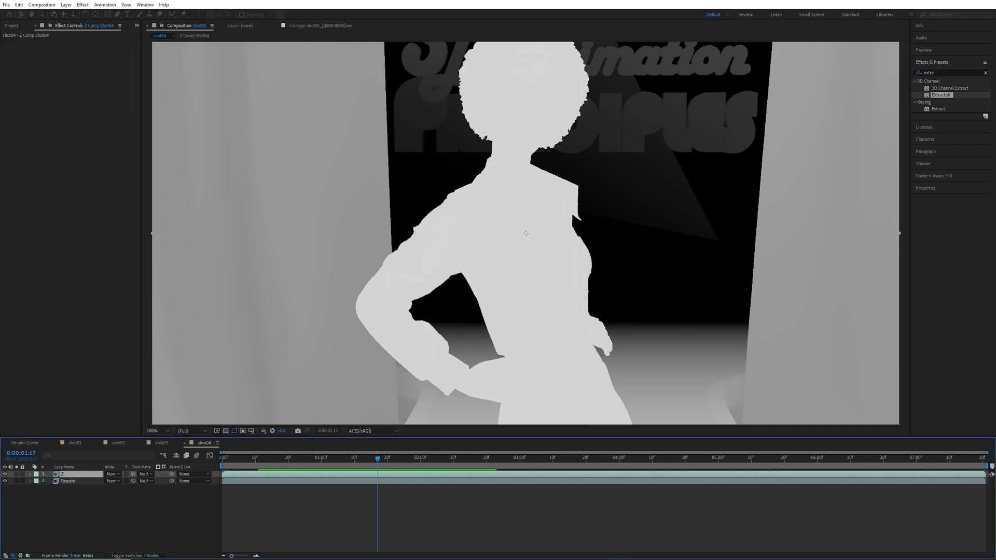
Hide the Z Comp Shot04 layer and apply the Camera Lens Blur effect to the Beauty layer
left_click(63, 481)
left_click(4, 474)
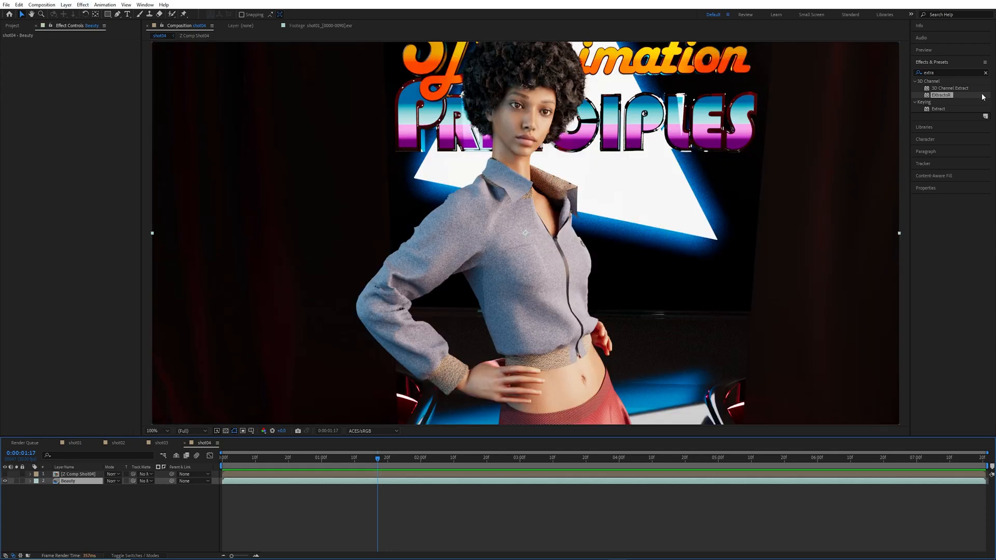
left_click(986, 72)
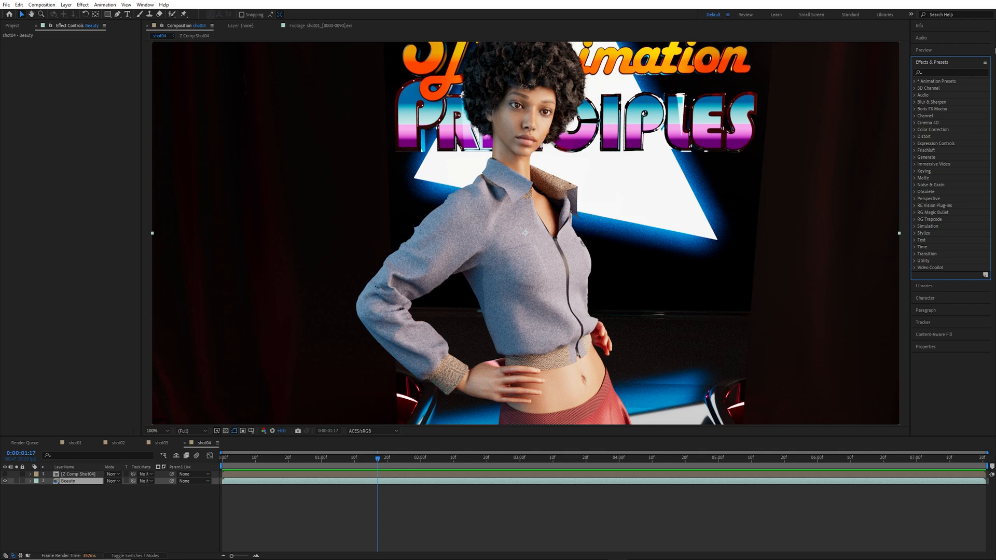
left_click(937, 72)
type("camera")
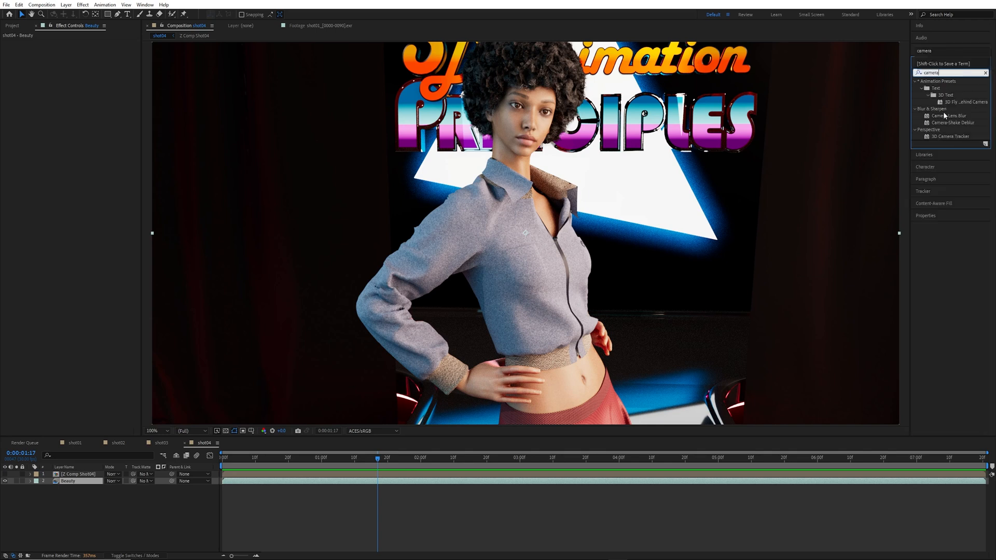
left_click_drag(945, 116, 73, 481)
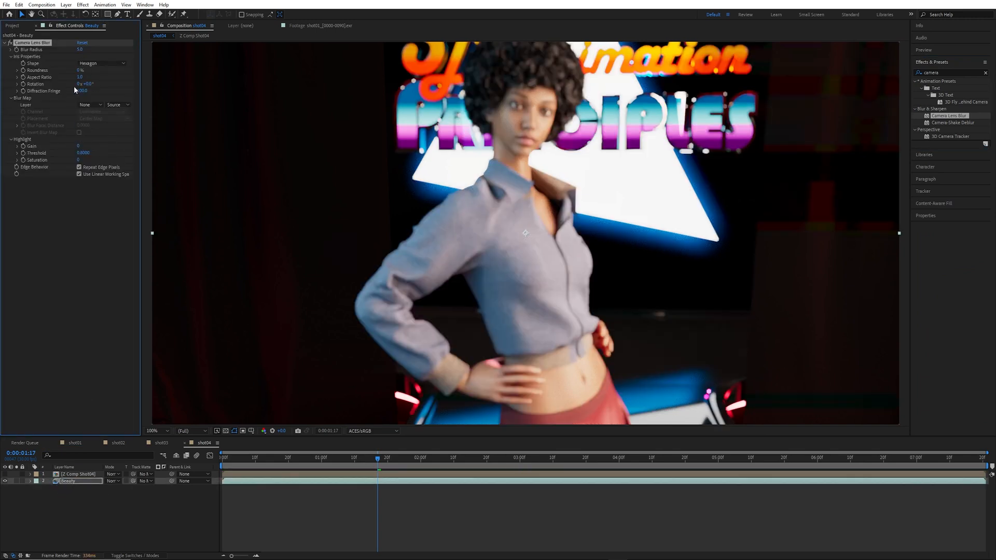
Set Z Comp Shot04 as the blur map layer of Camera Lens Blur and disable Use Linear Working Space
left_click(89, 104)
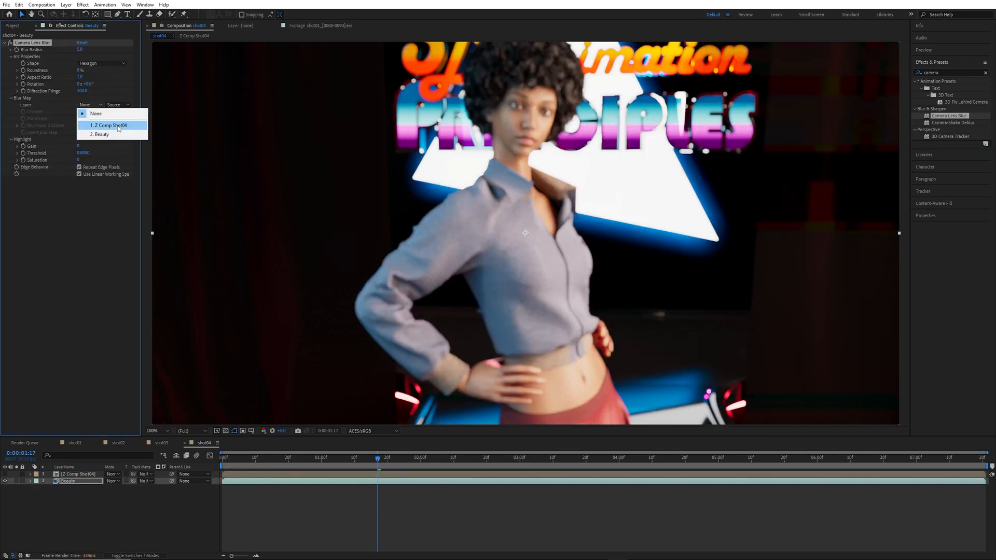
left_click(118, 127)
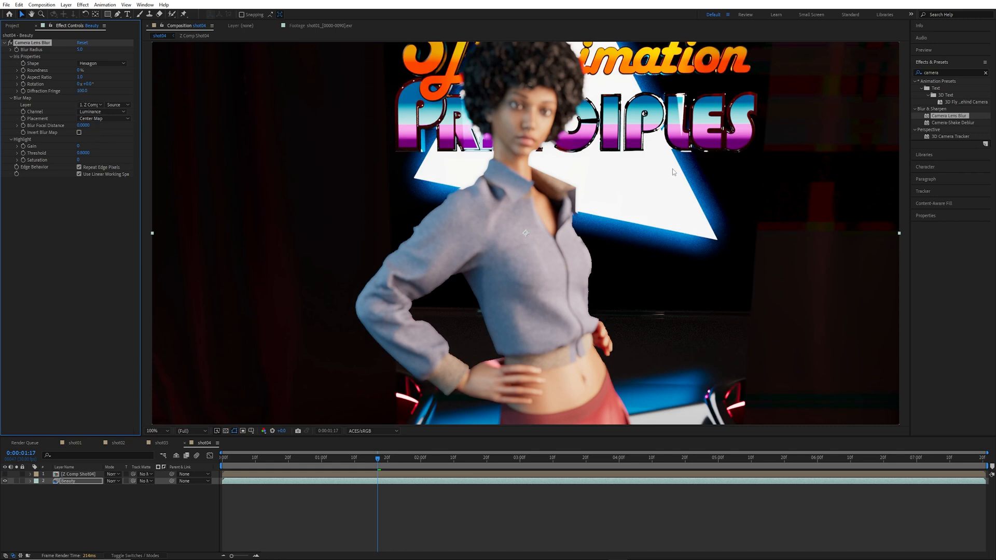
left_click(79, 174)
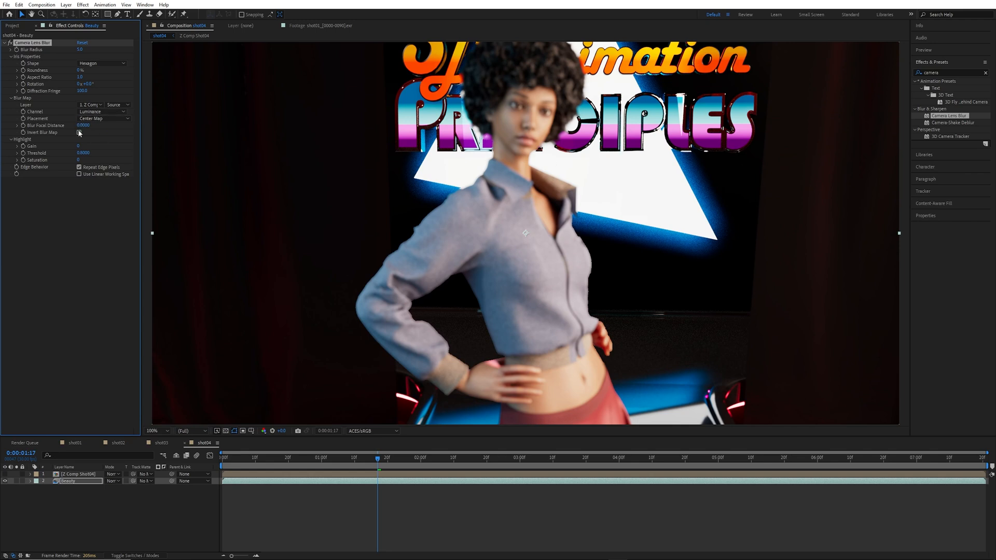
Try blur focal distances of 0.95 and 0.99 on the Beauty layer's Camera Lens Blur, and set the value to 1
left_click_drag(83, 125, 123, 127)
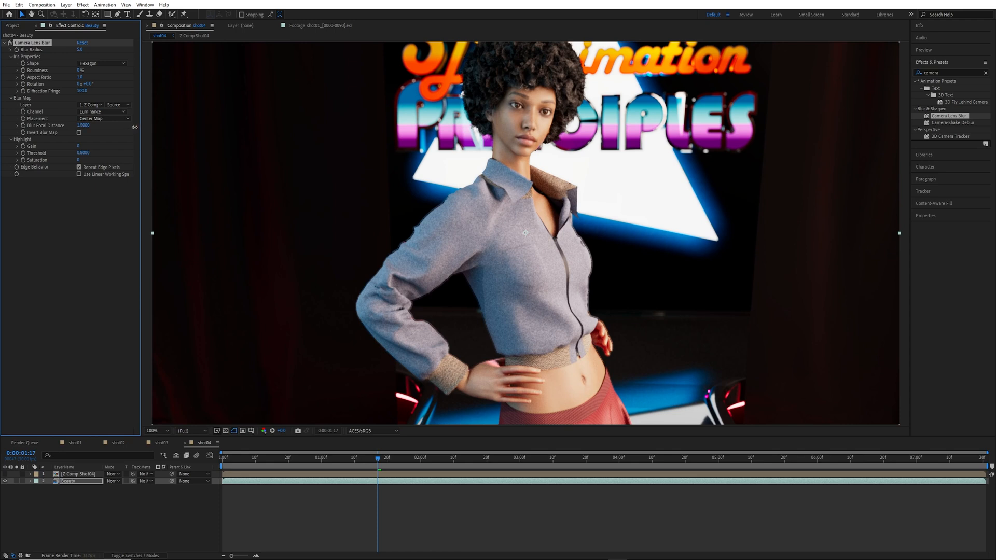
left_click(84, 125)
type(".95")
key("Return")
left_click_drag(82, 127, 182, 133)
left_click(81, 125)
type(".99")
key("Return")
left_click(81, 126)
type("1")
key("Return")
Scrub through the shot04 composition to check the focus on the character, stopping at 0:00:05:28
left_click_drag(375, 458, 958, 467)
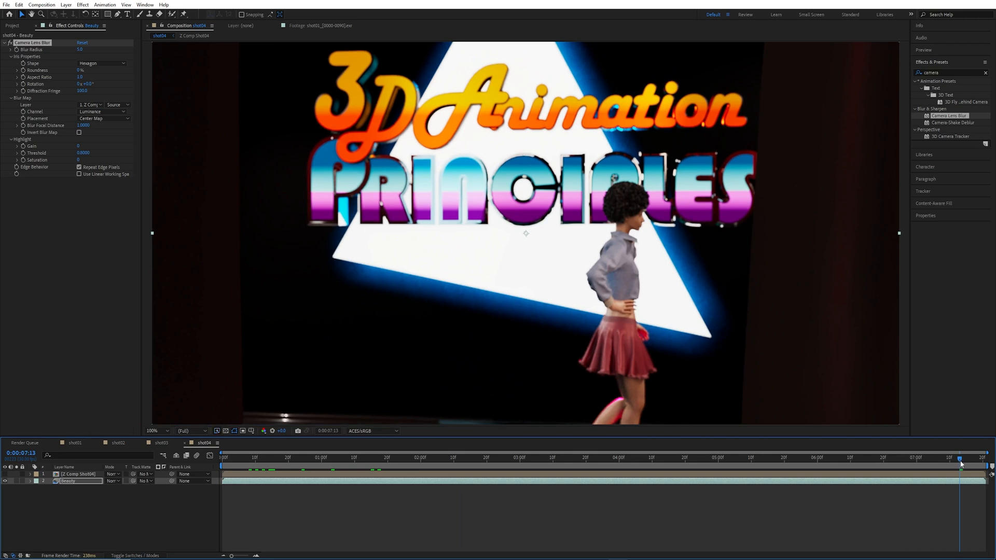
left_click_drag(261, 460, 388, 464)
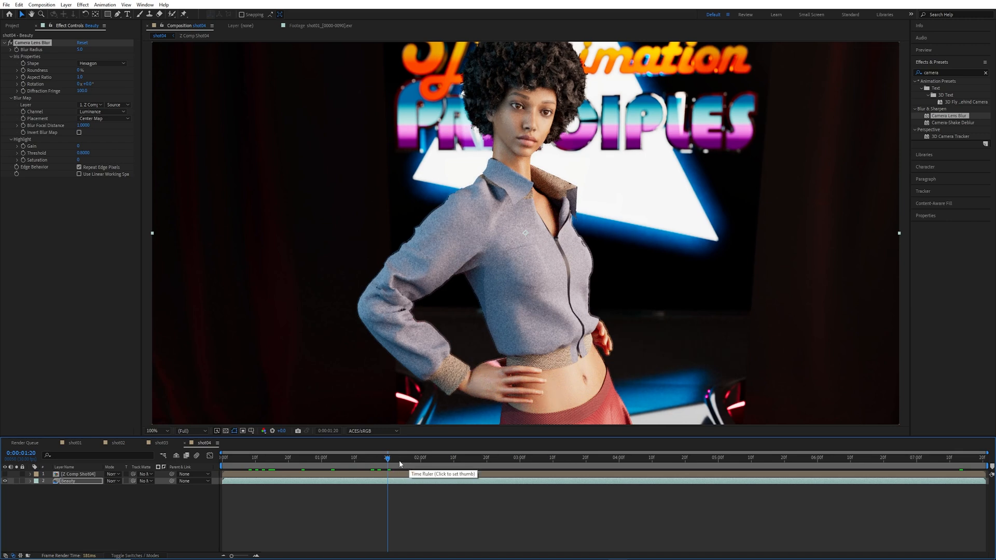
left_click_drag(399, 460, 811, 459)
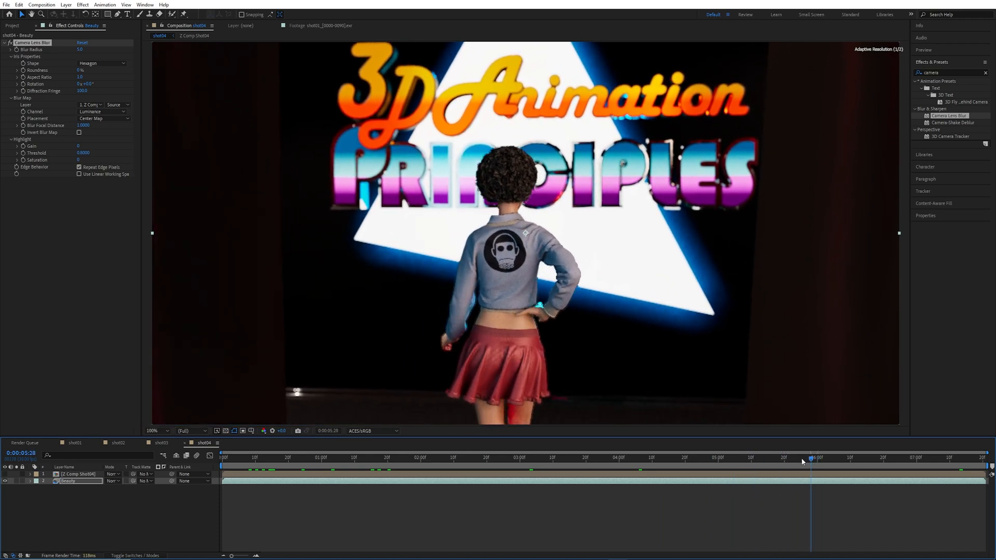
Keyframe the Beauty layer's Camera Lens Blur radius at 0:00:05:28 and add a keyframe with a larger radius at 0:00:07:07
left_click(17, 50)
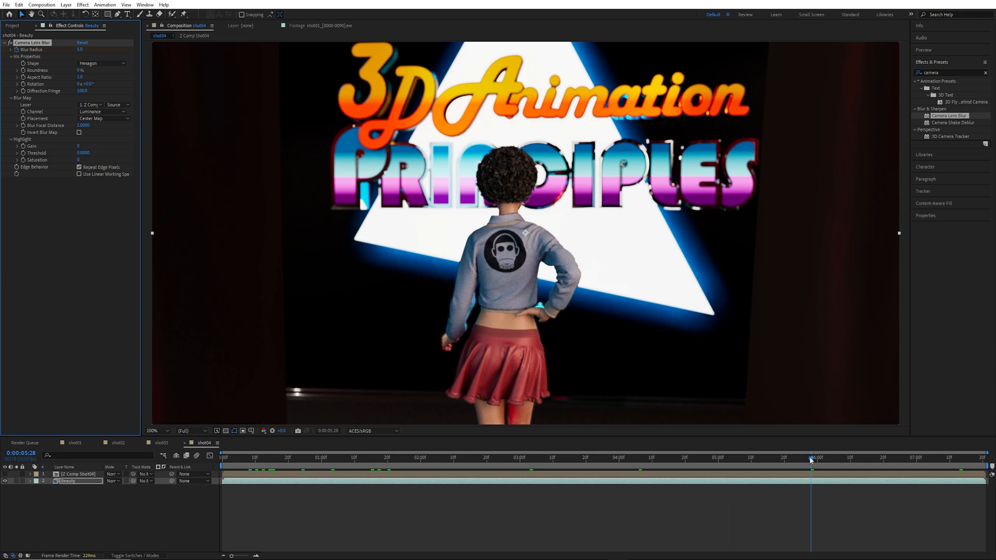
key("u")
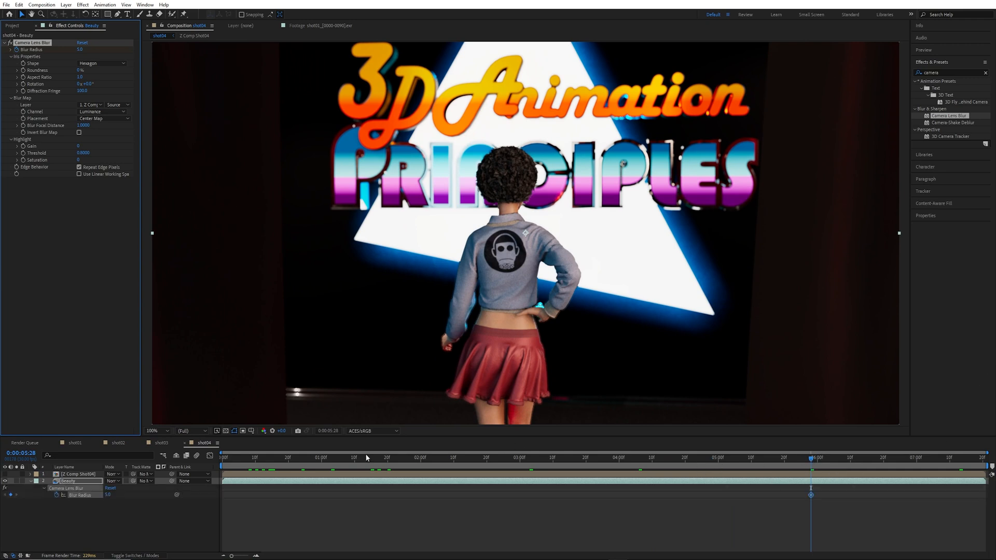
left_click_drag(812, 459, 940, 460)
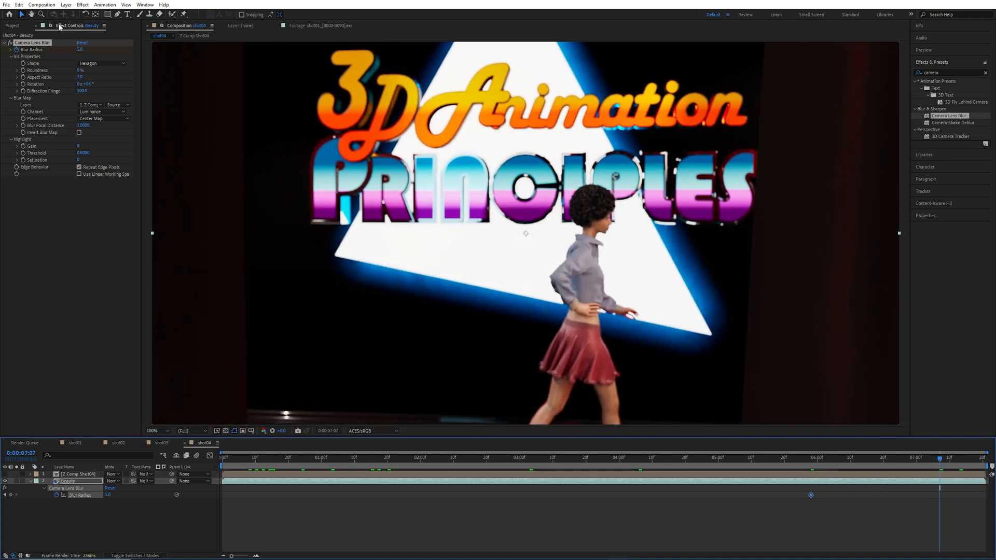
left_click_drag(79, 50, 86, 52)
Save the project and play shot04 from its first frame to check the focus on the character
left_click_drag(938, 460, 602, 455)
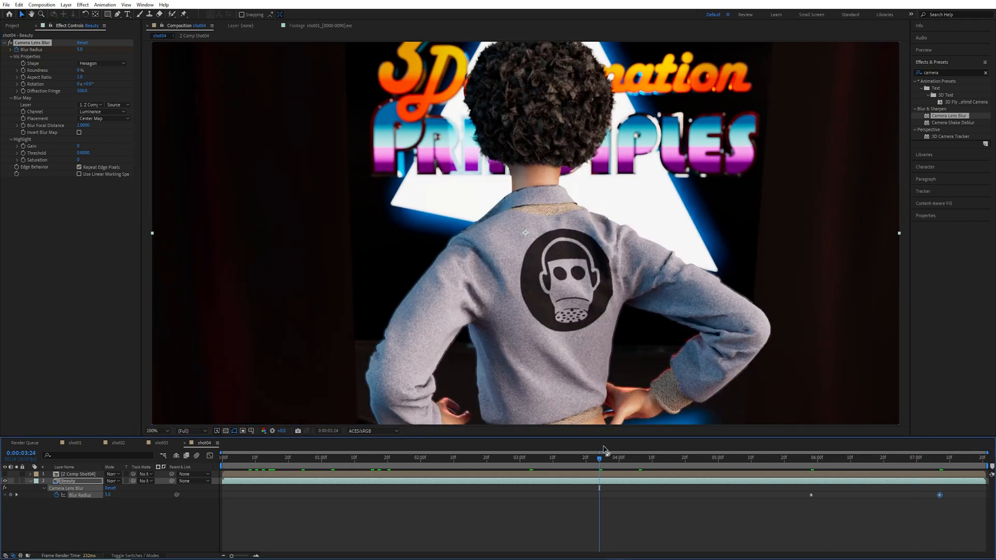
key("Home")
key("ctrl+s")
key("space")
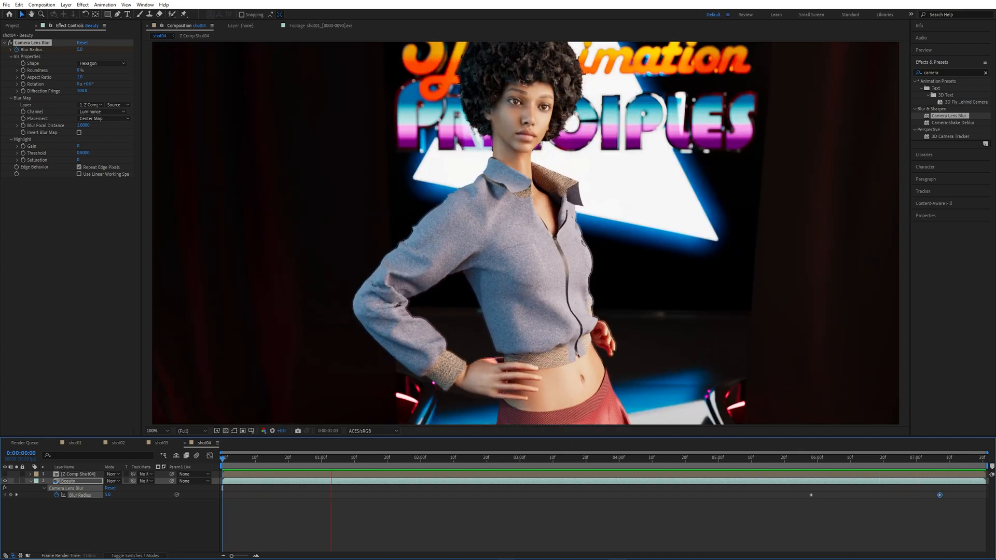
key("space")
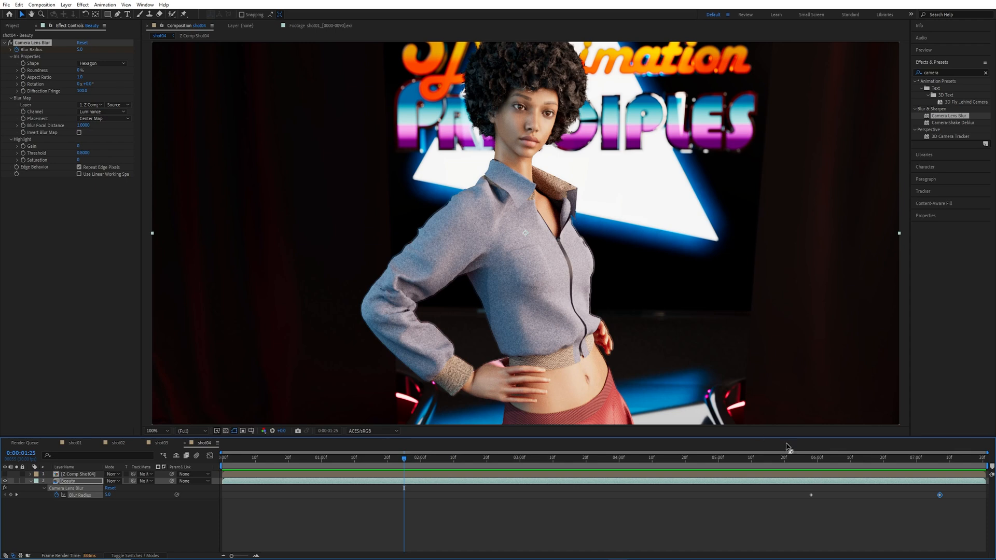
Set the Blur Radius keyframe at 0:00:07:07 to 33 and preview the blur transition starting from 0:00:05:20
left_click_drag(917, 459, 940, 472)
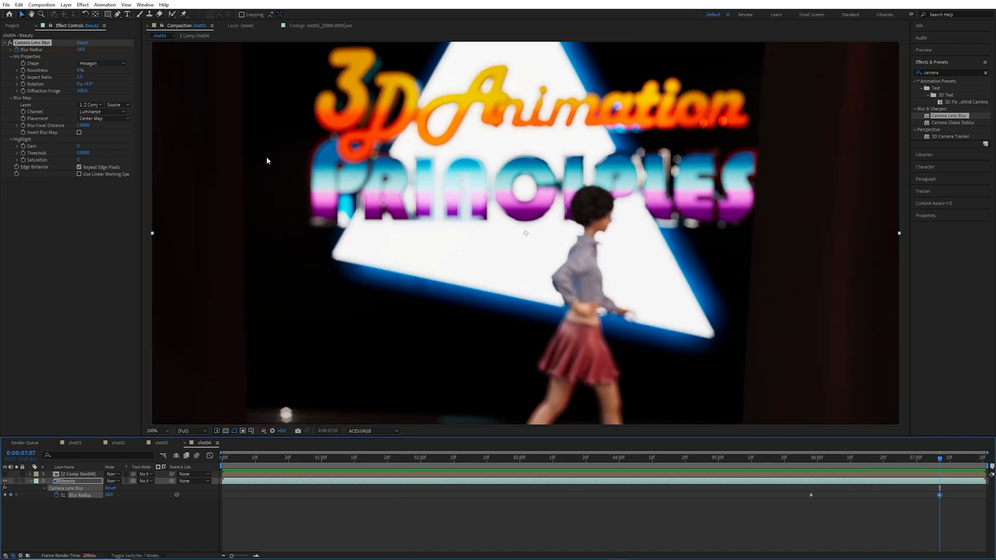
left_click_drag(86, 50, 78, 49)
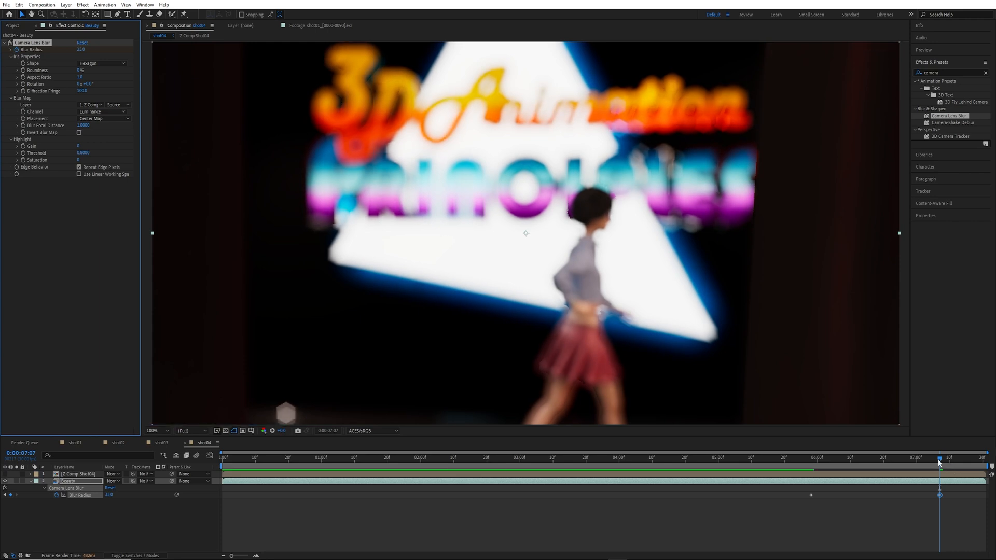
left_click_drag(940, 460, 783, 456)
key("space")
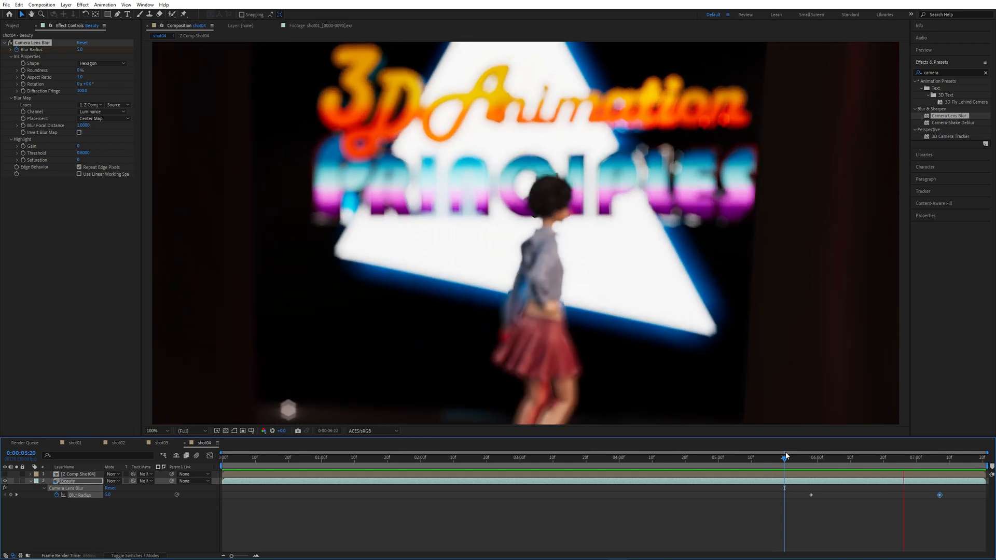
key("space")
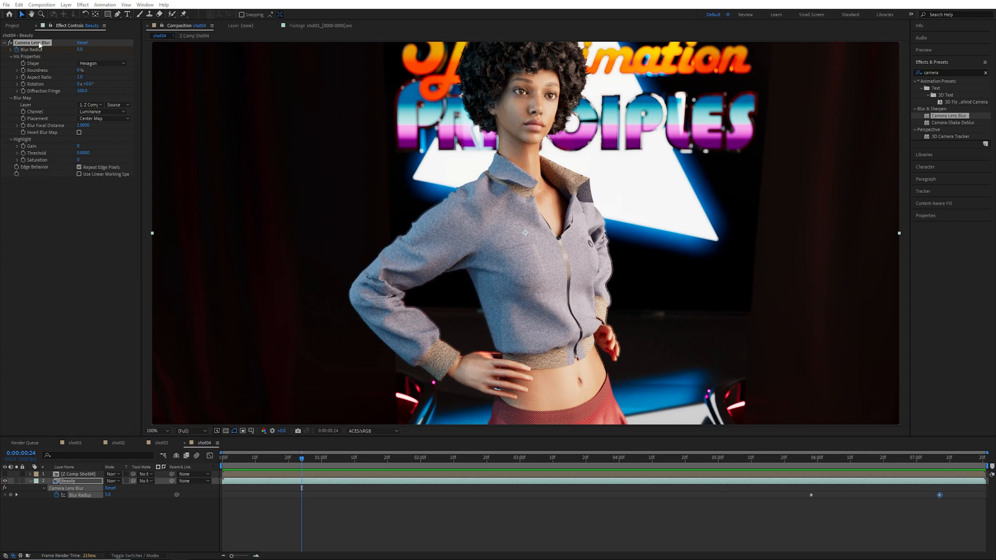
Disable Camera Lens Blur and try the Frischluft FL Depth Of Field effect on the Beauty layer at 0:00:03:18
left_click(11, 44)
left_click_drag(306, 458, 583, 440)
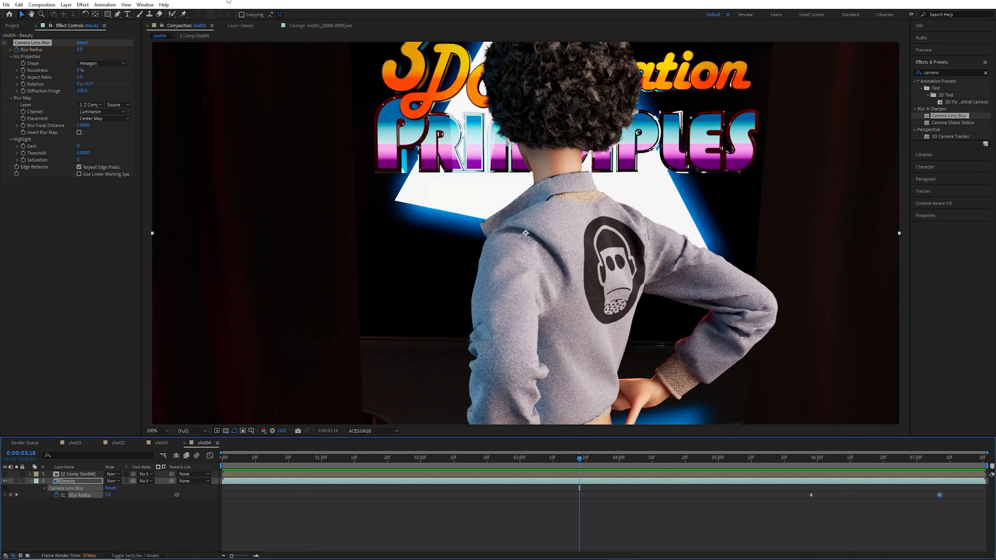
left_click(66, 481)
left_click(83, 4)
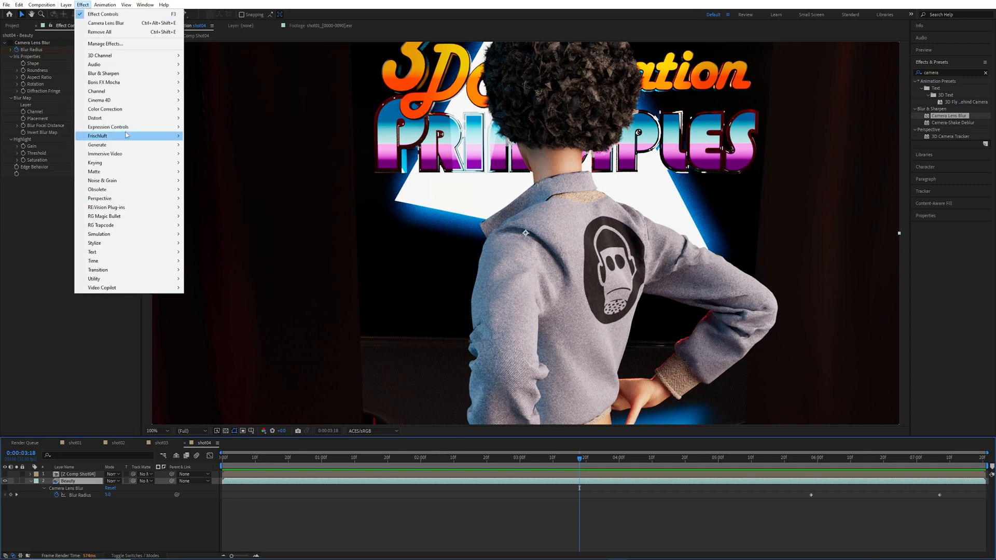
mouse_move(126, 131)
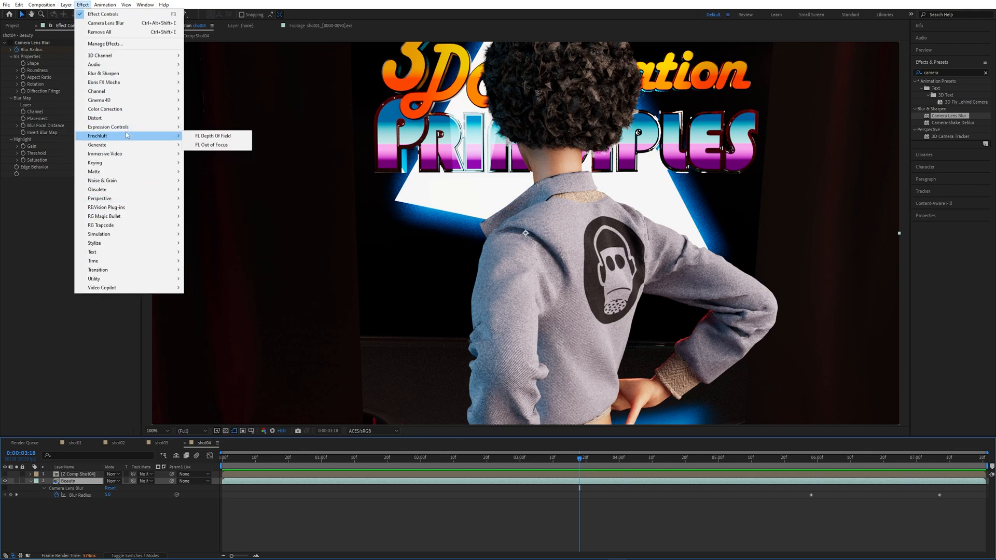
left_click(222, 137)
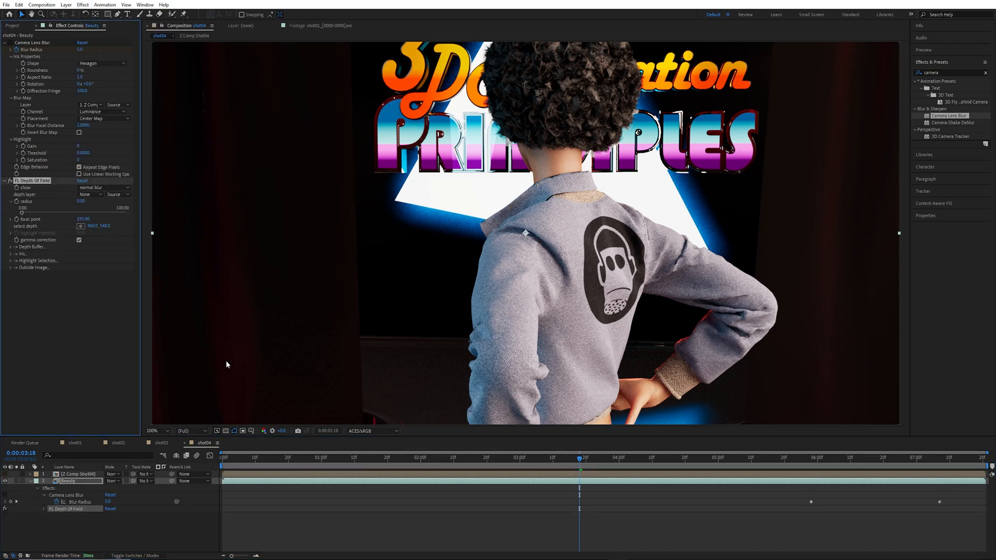
Set Z Comp Shot04 as the depth layer of FL Depth Of Field and its radius to 5
left_click(81, 201)
left_click(91, 195)
left_click(97, 213)
left_click_drag(83, 201, 101, 197)
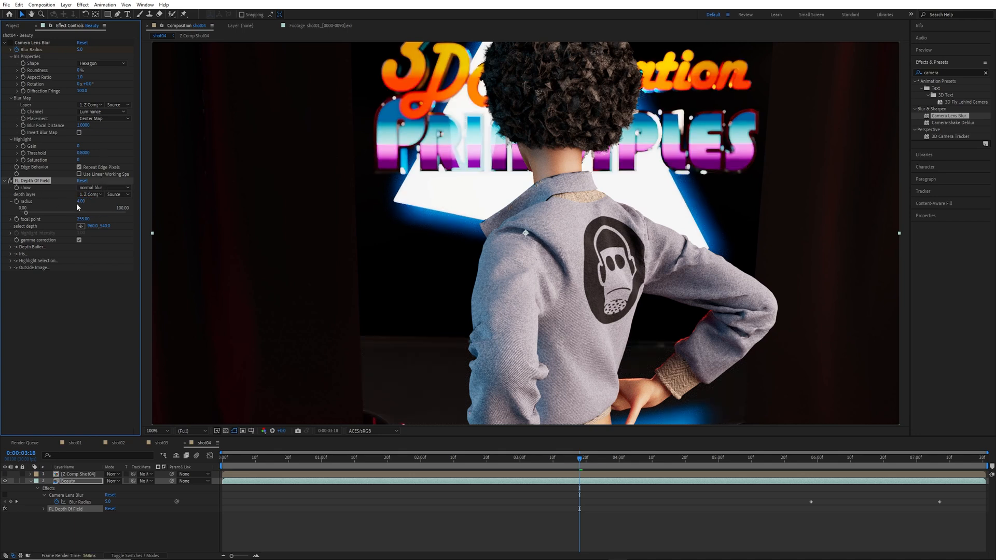
mouse_move(81, 201)
left_mouse_down()
mouse_move(102, 201)
mouse_move(83, 201)
left_mouse_up()
left_click(83, 201)
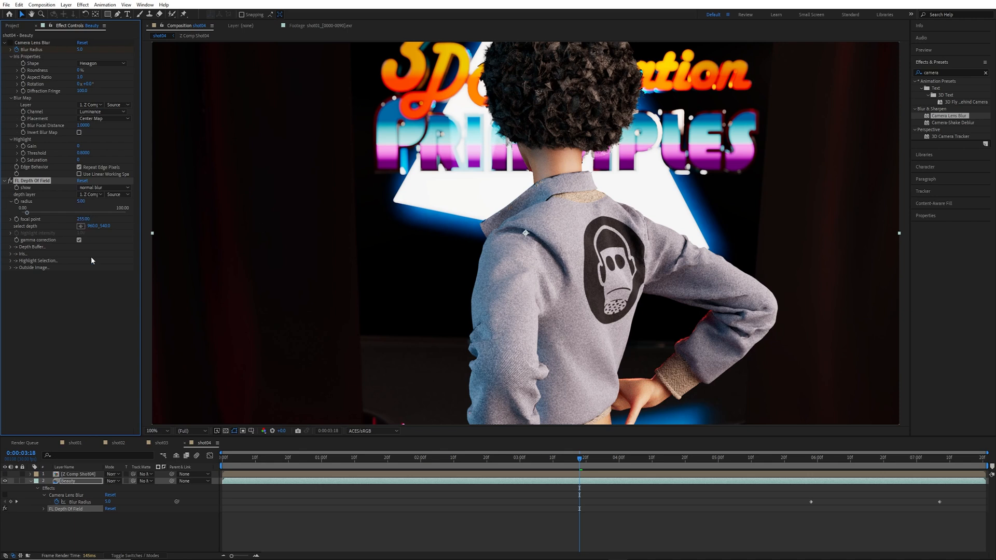
Pick the focal depth of FL Depth Of Field first on the background title, and again on the character's hair
left_click(81, 226)
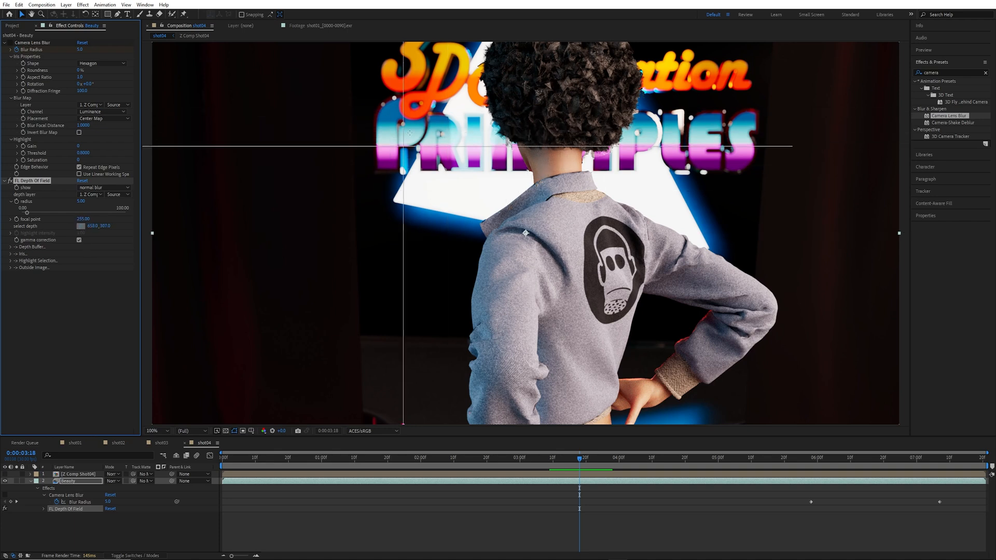
left_click(410, 134)
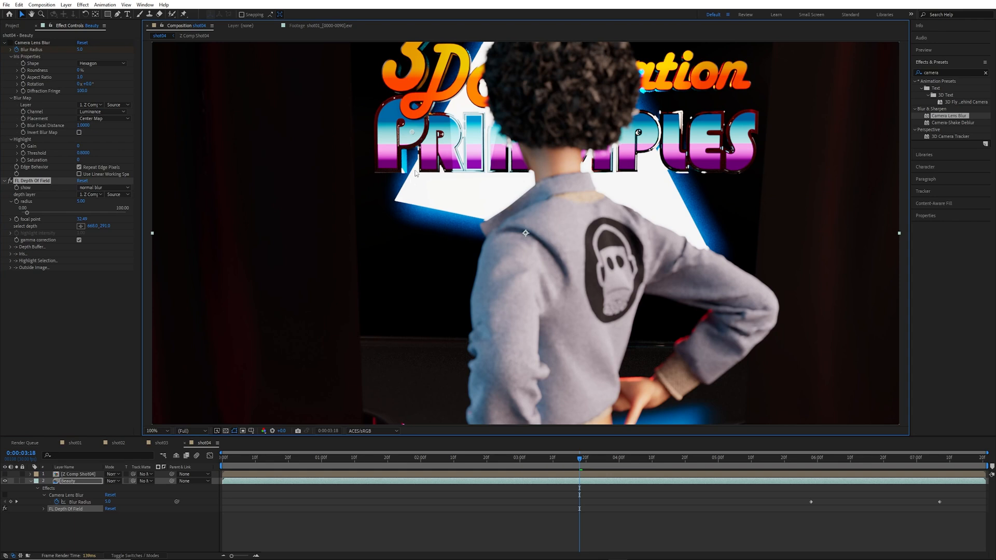
left_click(81, 227)
left_click(558, 99)
Try a much larger FL Depth Of Field radius at 0:00:06:29, and remove that effect from the Beauty layer
key("Home")
key("space")
left_click_drag(326, 470, 917, 474)
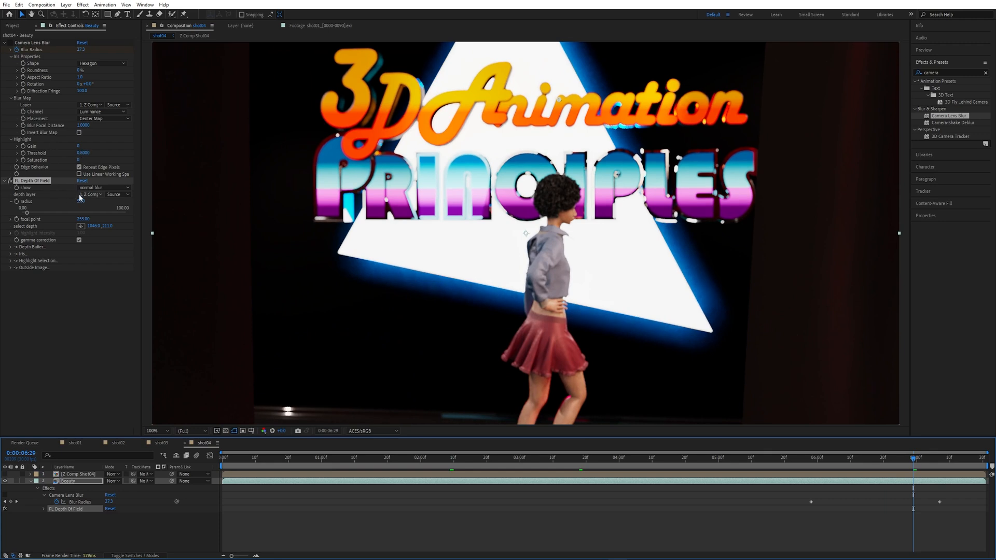
left_click_drag(80, 201, 123, 203)
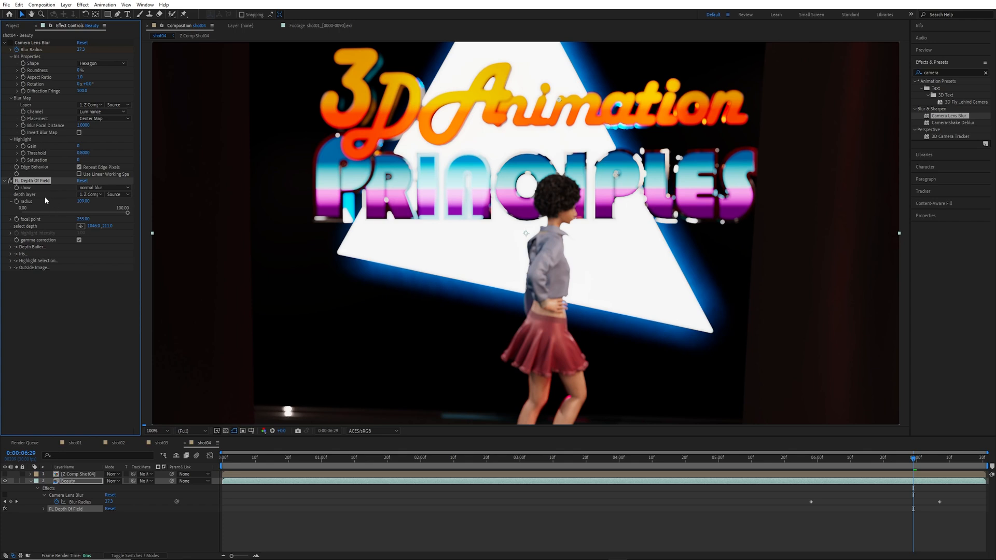
key("Delete")
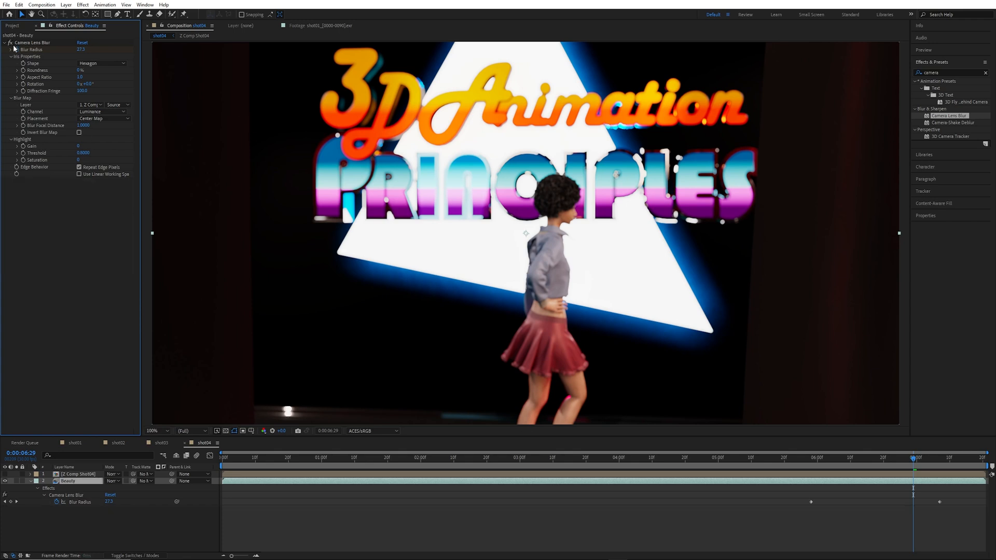
left_click(225, 456)
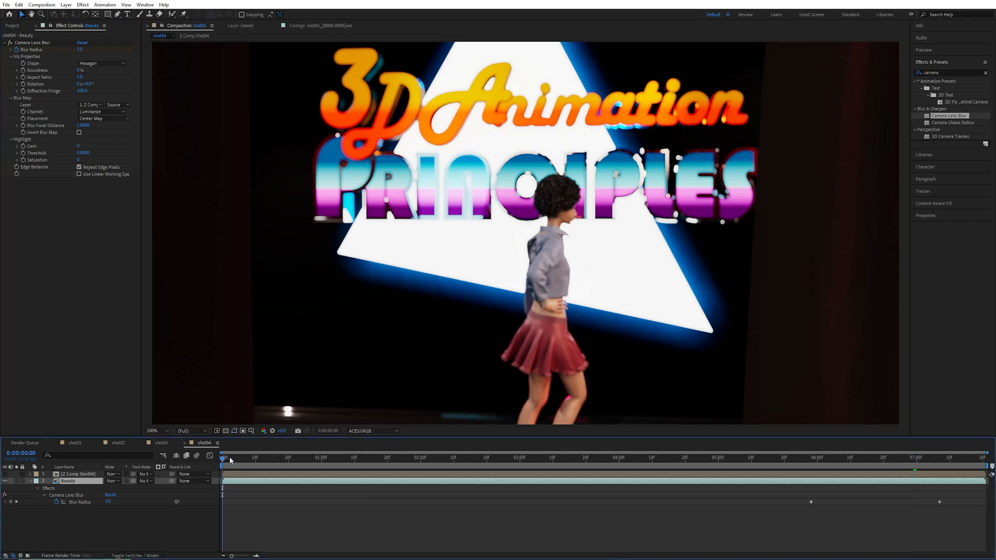
left_click(241, 461)
Group the Z Comp Shot04 composition, the shot04 EXR footage and the shot04 composition in a new project folder named Shot04
left_click(14, 26)
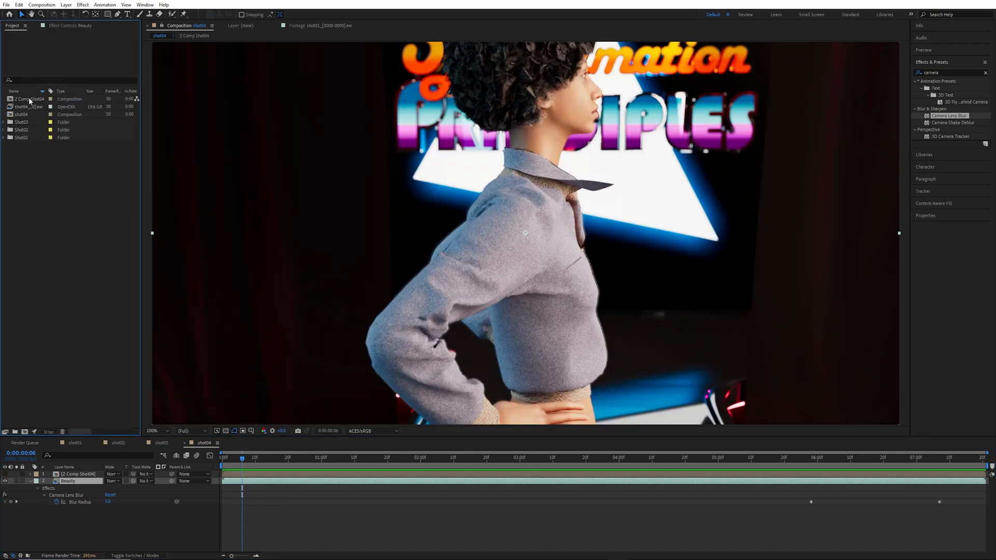
left_click(30, 101)
left_click(24, 115, "shift")
left_click_drag(24, 115, 15, 432)
type("Shot04")
key("Return")
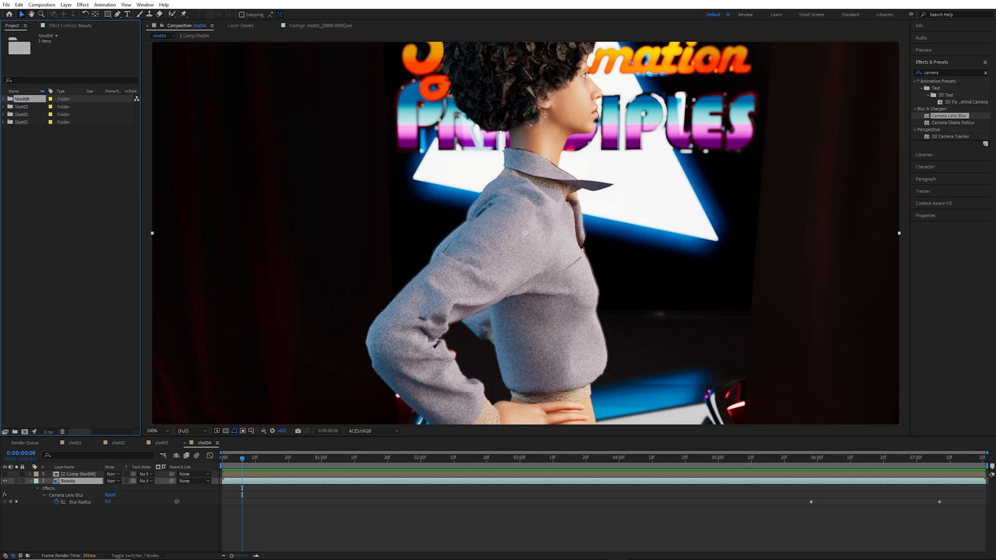
Add the shot01 composition to the render queue and accept render settings of Best quality, Full resolution and Work Area Only
left_click(75, 442)
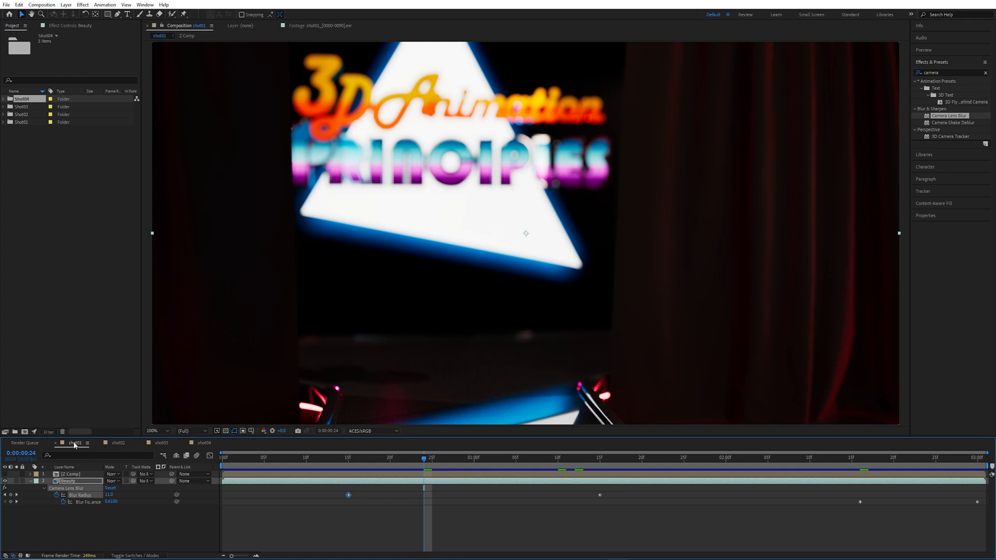
left_click(56, 5)
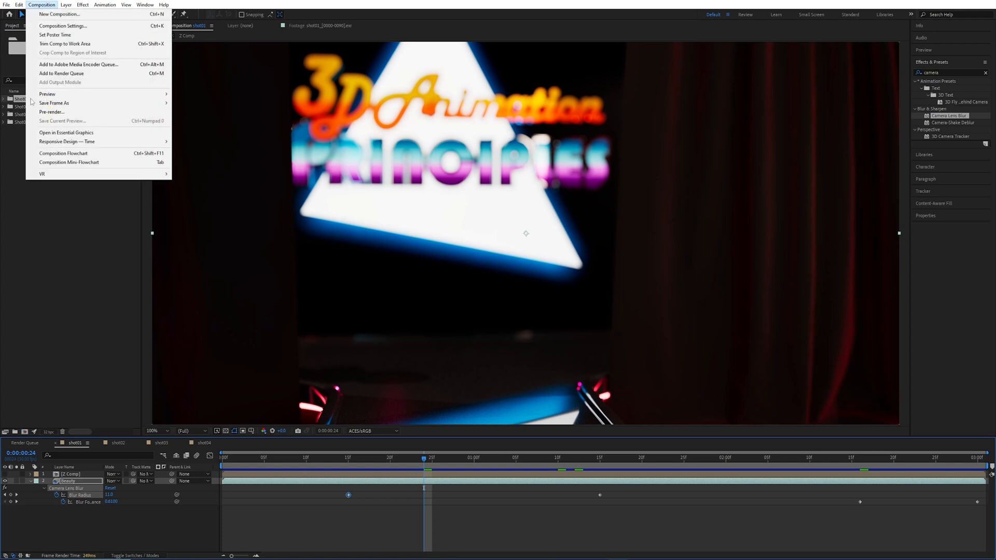
left_click(93, 73)
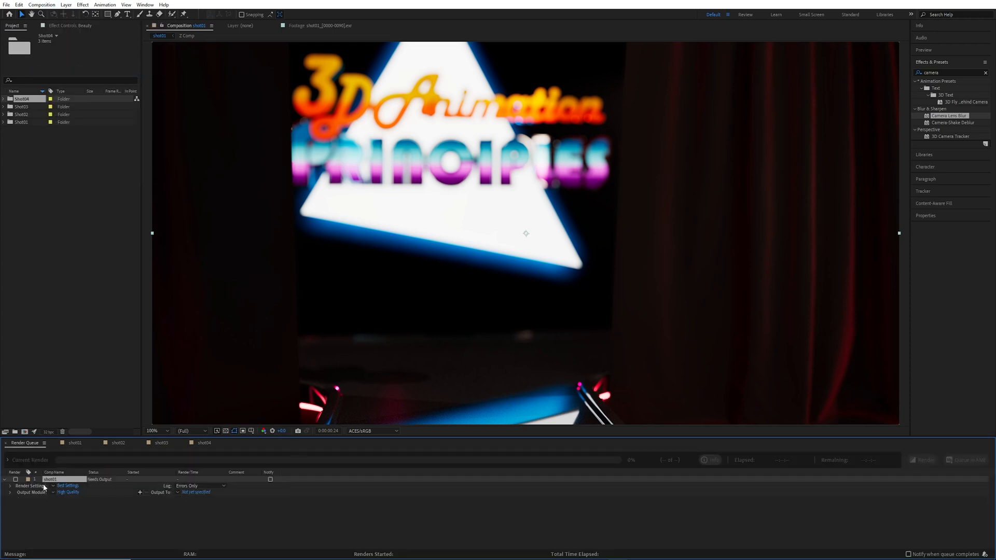
left_click(67, 486)
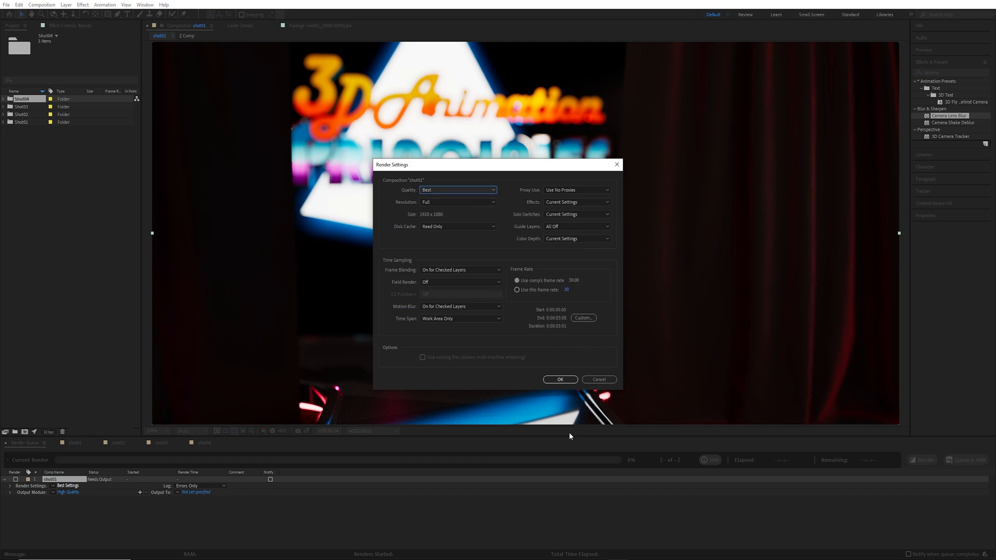
left_click(560, 379)
Set shot01's output format to H.264 with VBR, 1 pass encoding and a target bitrate of 15 Mbps
left_click(68, 493)
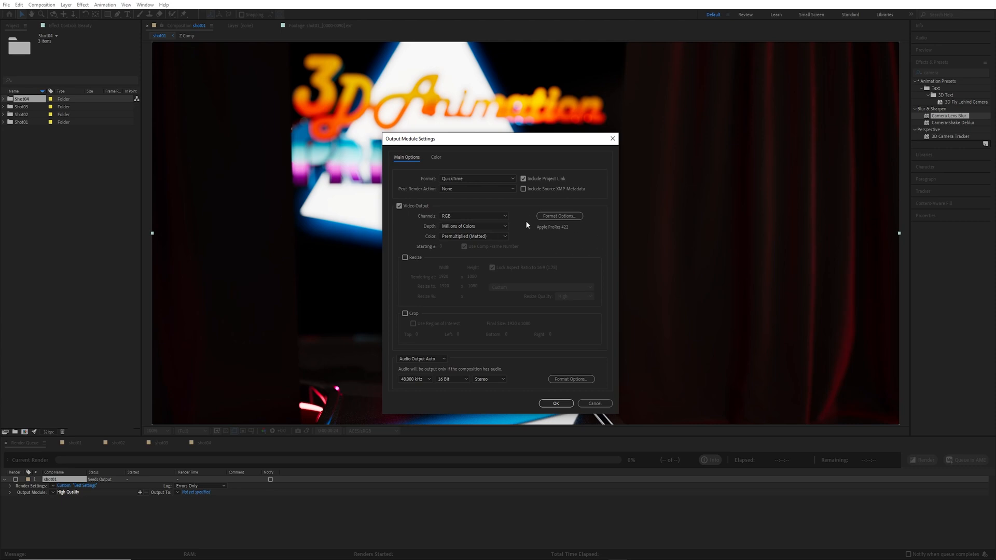
left_click(469, 178)
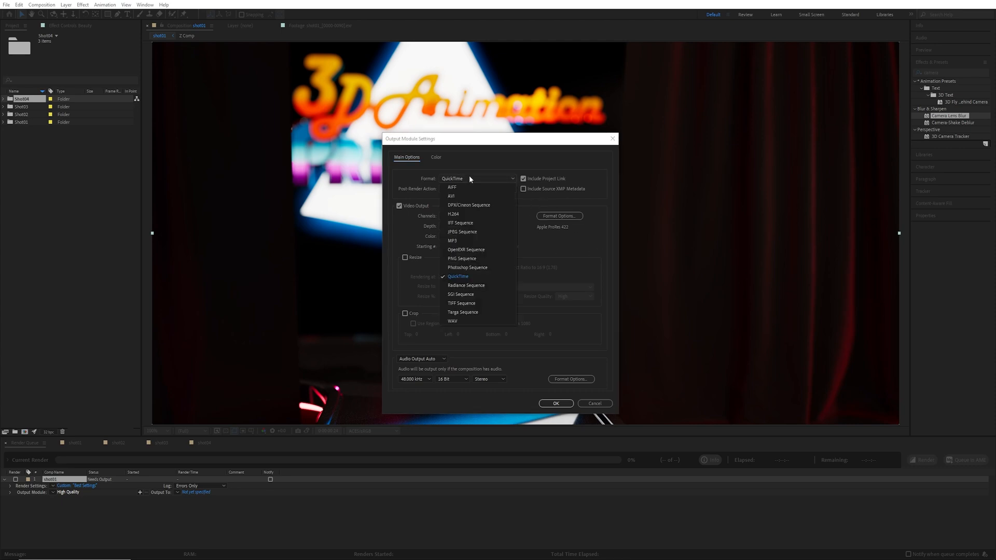
left_click(459, 277)
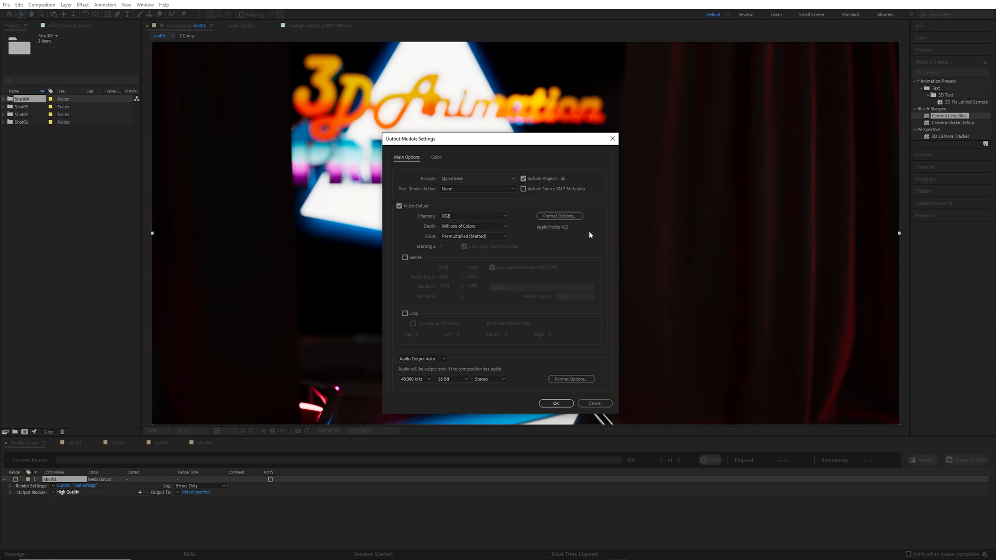
left_click(555, 218)
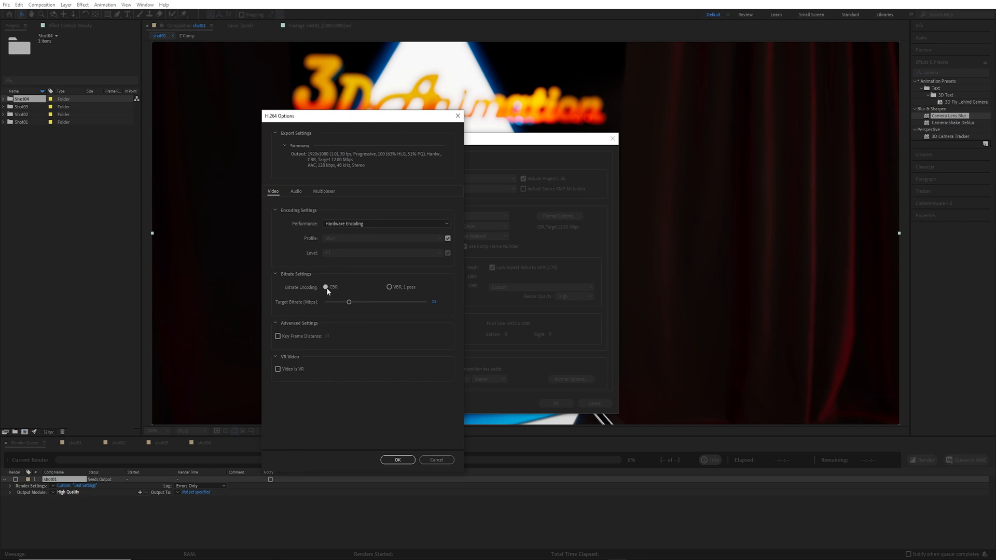
left_click(390, 288)
left_click_drag(357, 303, 364, 305)
type("15")
left_click(404, 459)
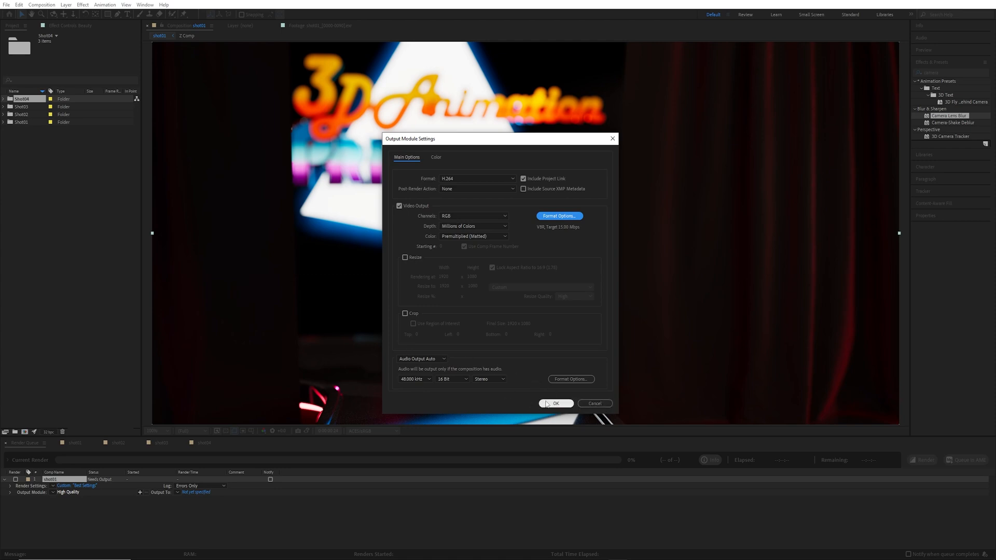
Set shot01's output color space to color_picking: Output - sRGB and its output file to shot01.mp4 in the images folder
left_click(436, 158)
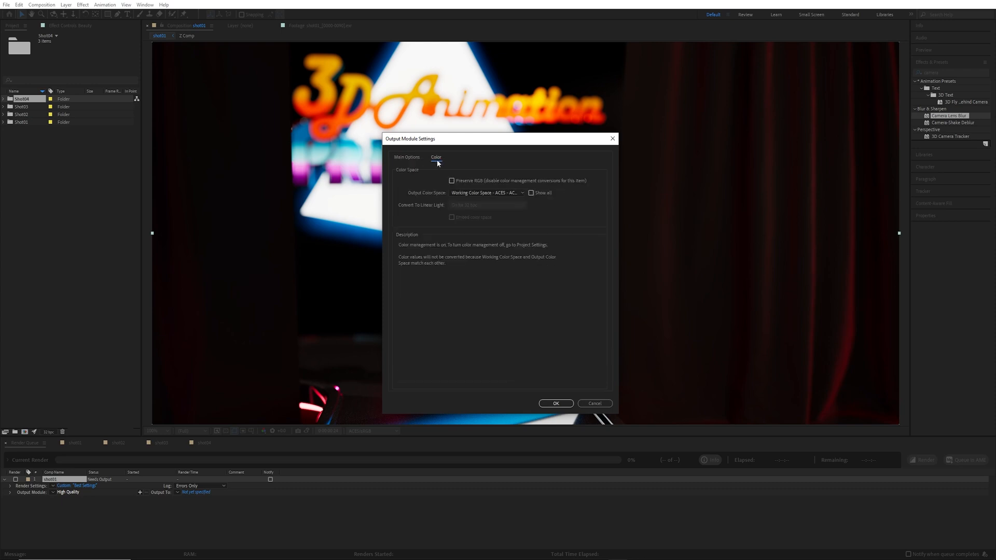
left_click(521, 193)
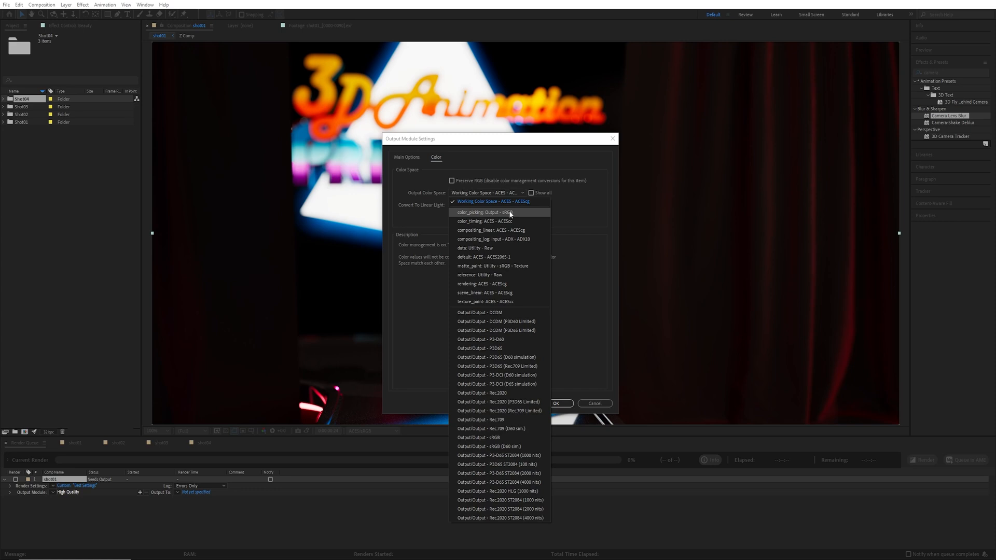
left_click(511, 213)
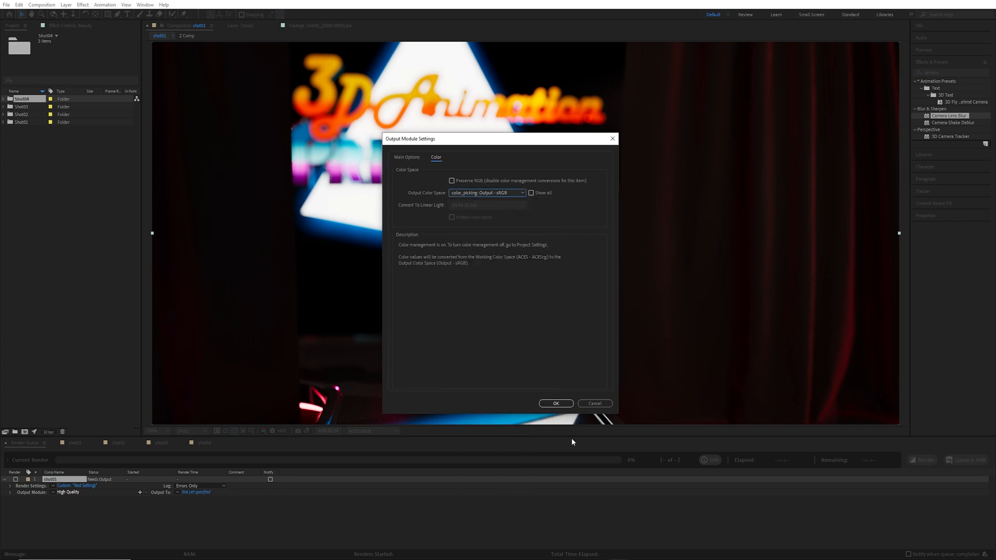
left_click(555, 403)
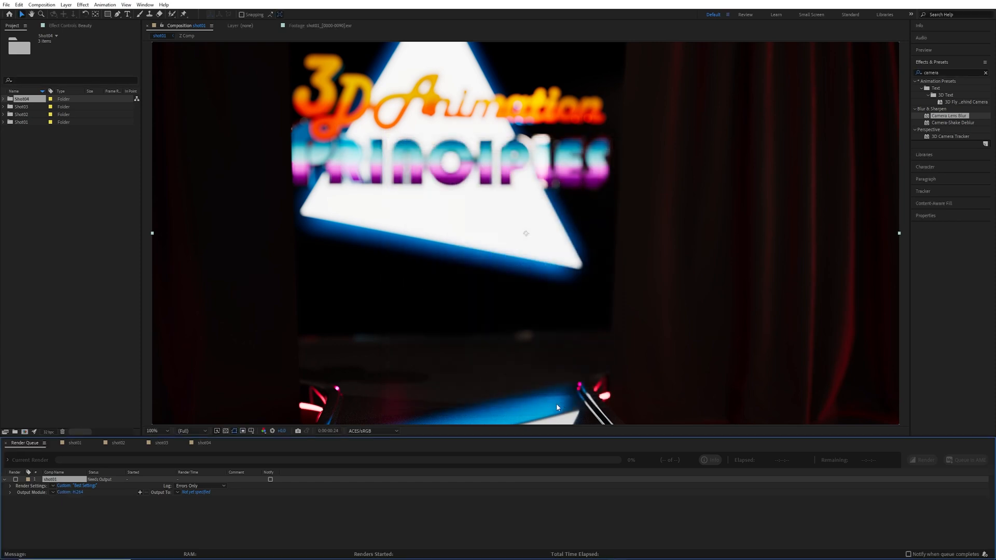
left_click(187, 493)
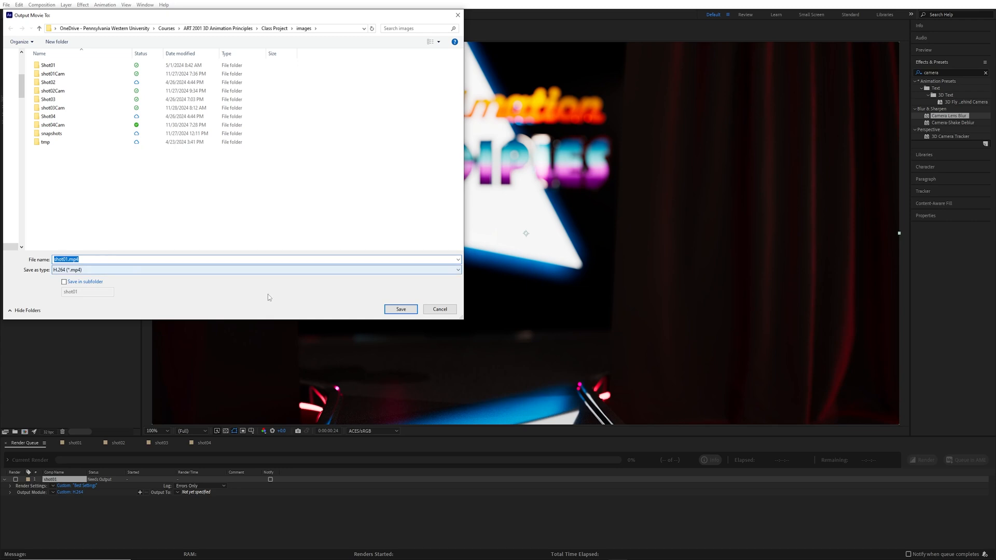
left_click(400, 309)
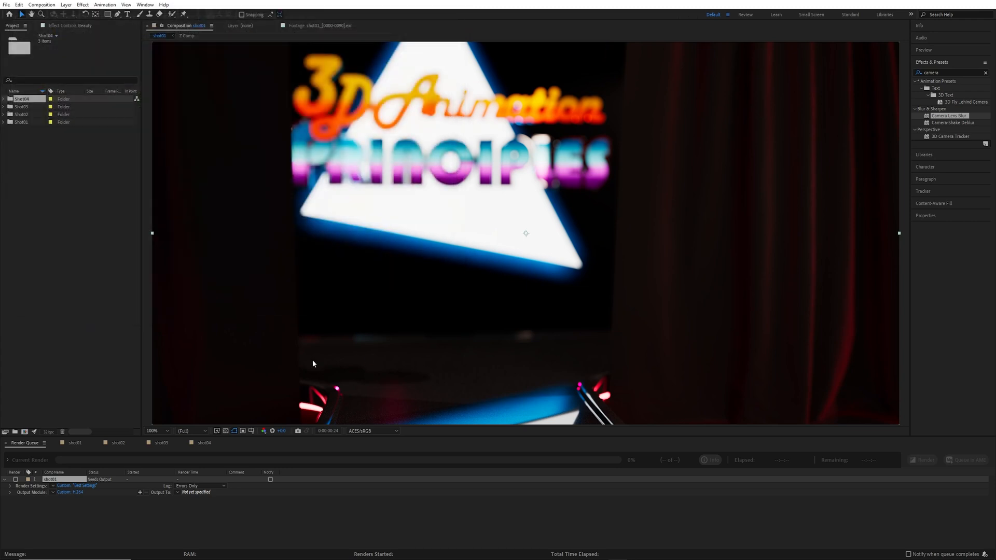
Add the shot02 composition to the render queue and accept render settings of Best quality, Full resolution and Work Area Only
left_click(114, 443)
left_click(42, 5)
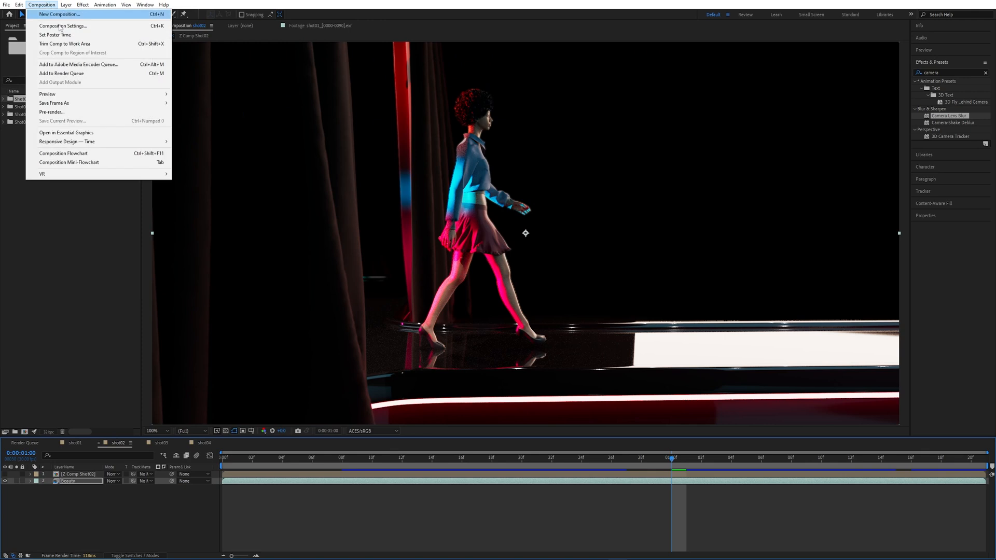
left_click(61, 74)
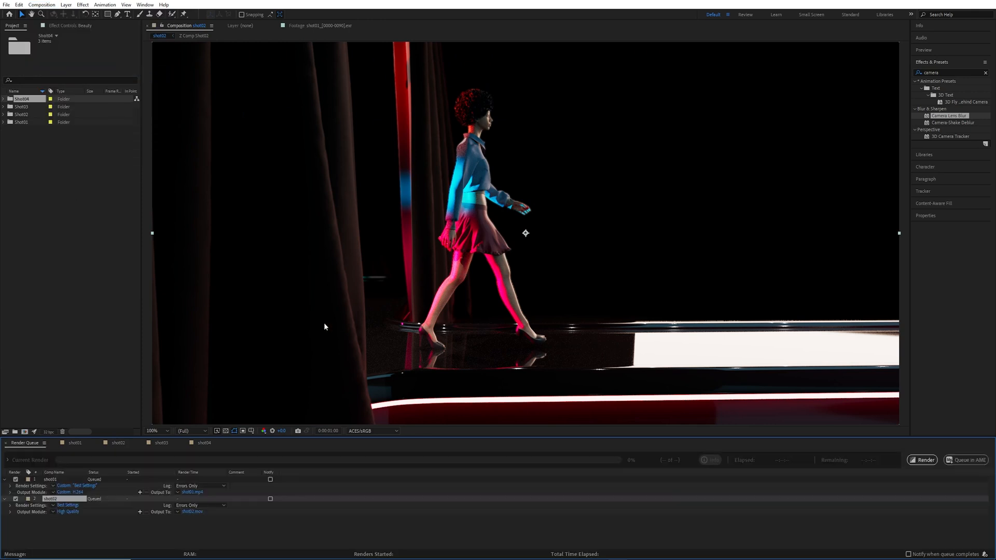
left_click(70, 505)
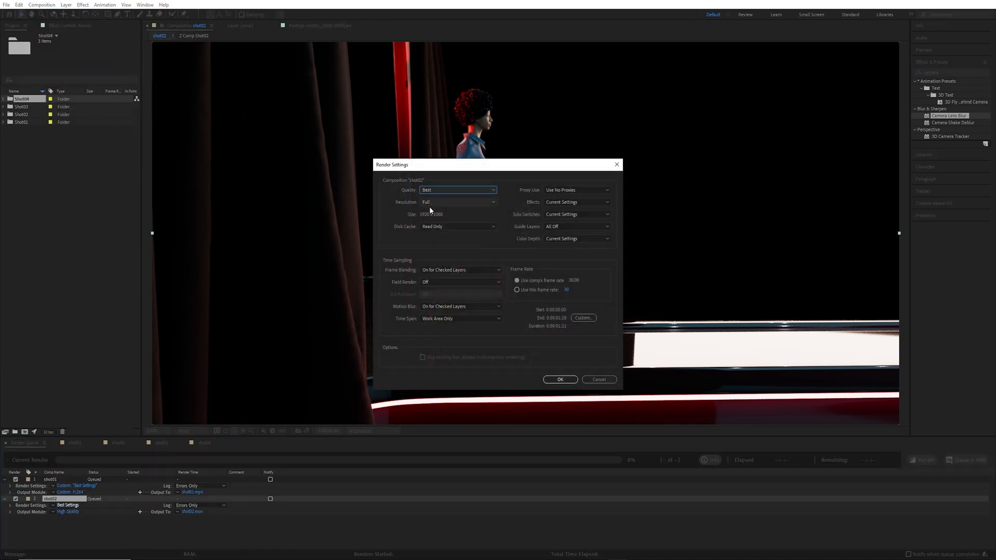
left_click(560, 380)
Set shot02's output to H.264 in the color_picking: Output - sRGB color space, saved as shot02.mp4 in the images folder
left_click(68, 511)
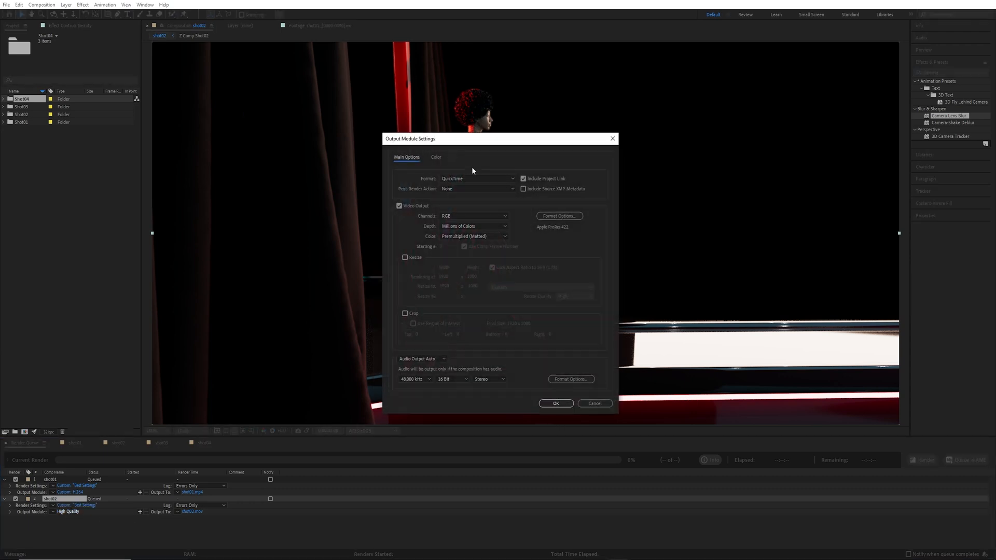
left_click(461, 179)
left_click(455, 214)
left_click(436, 157)
left_click(512, 193)
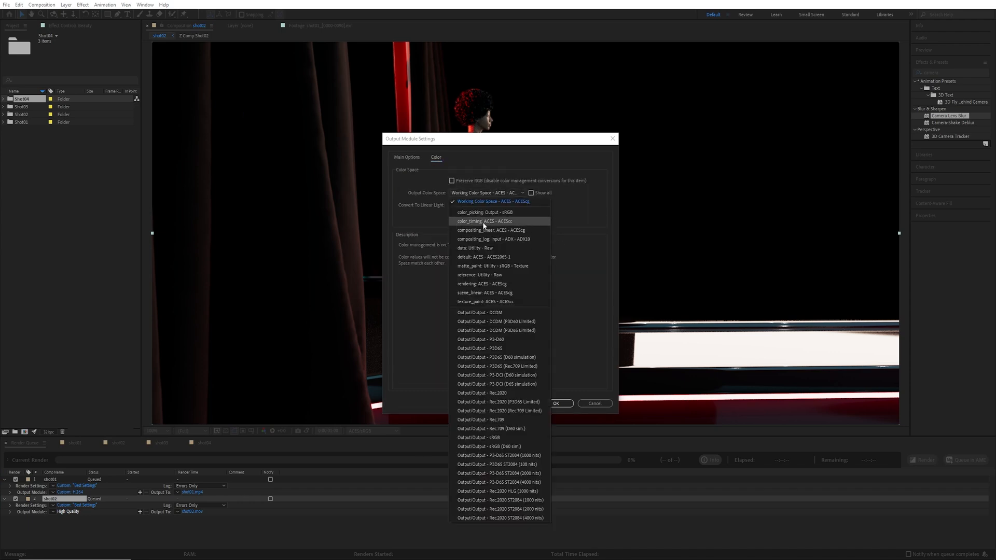
left_click(496, 212)
left_click(555, 403)
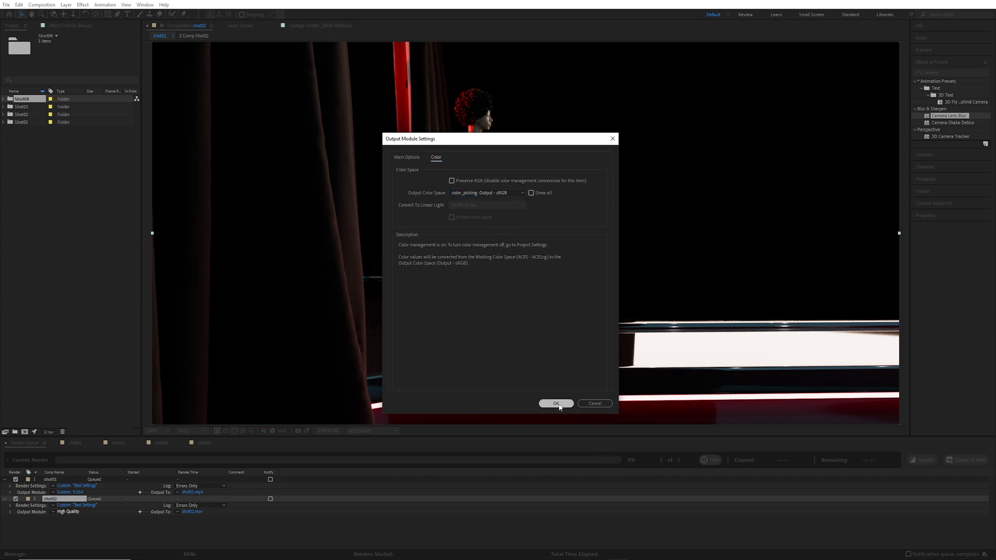
left_click(193, 512)
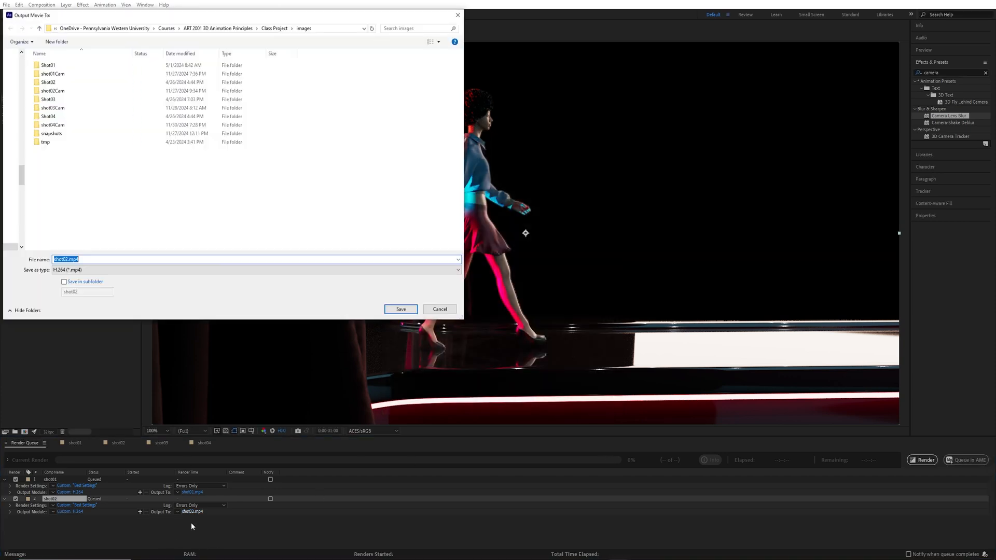
left_click(401, 309)
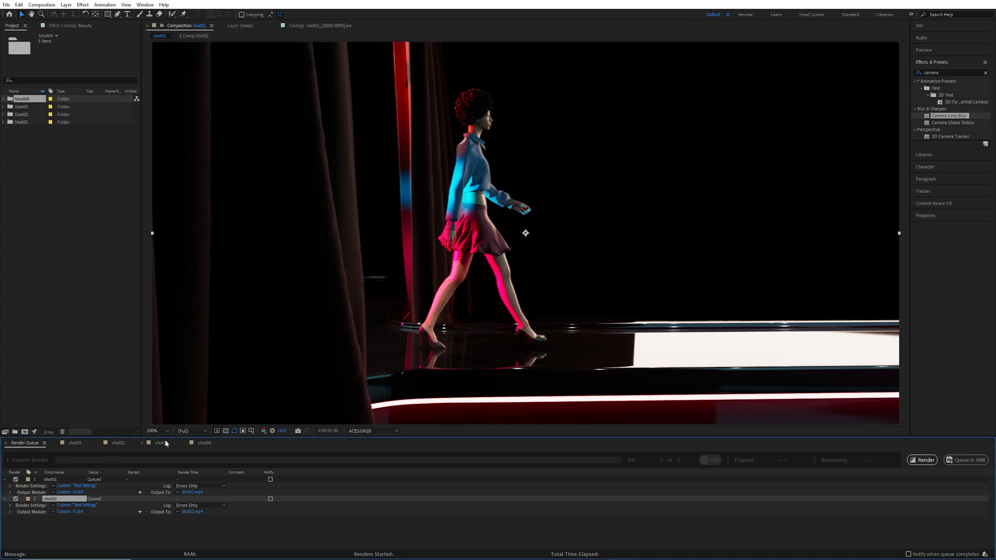
Add the shot03 composition to the render queue and accept render settings of Best quality, Full resolution and Work Area Only
left_click(161, 442)
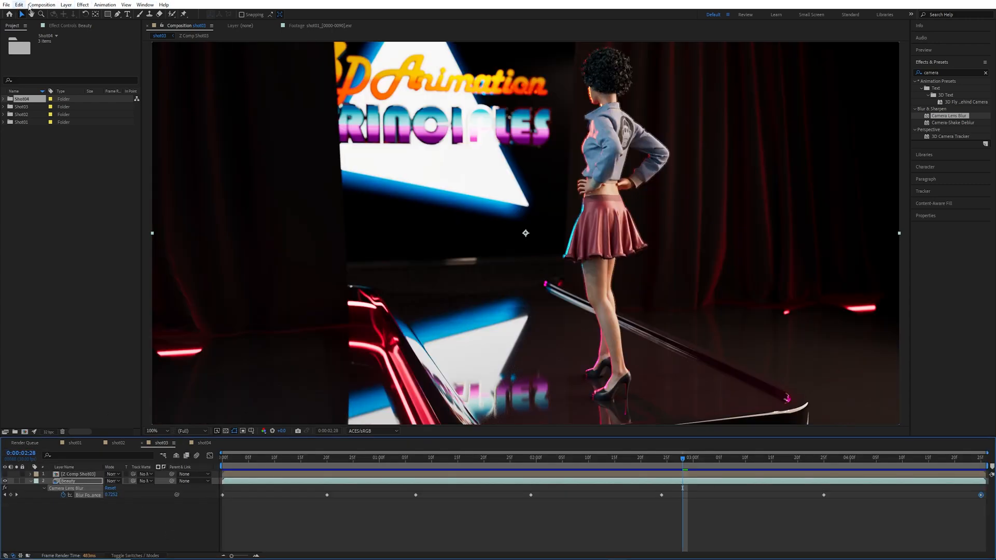
left_click(42, 5)
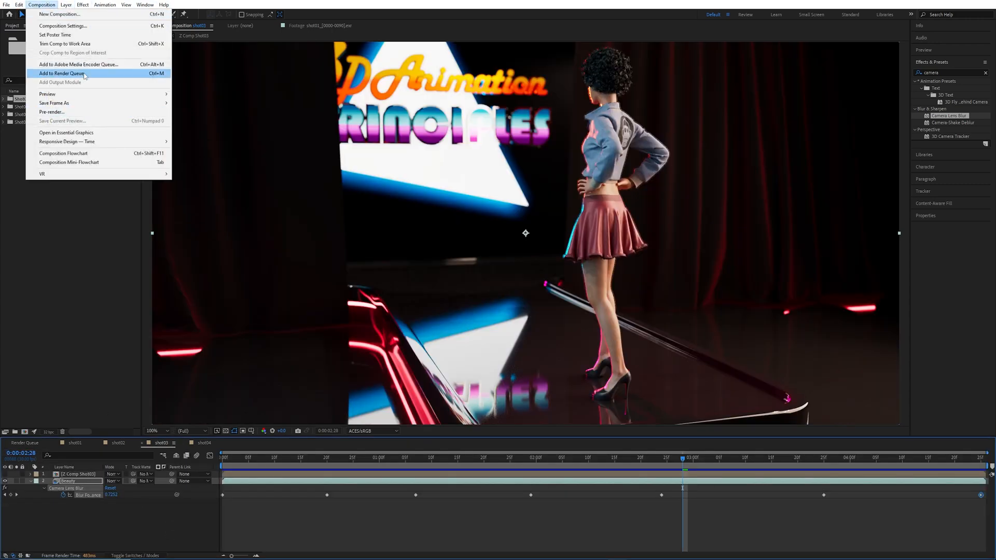
left_click(109, 74)
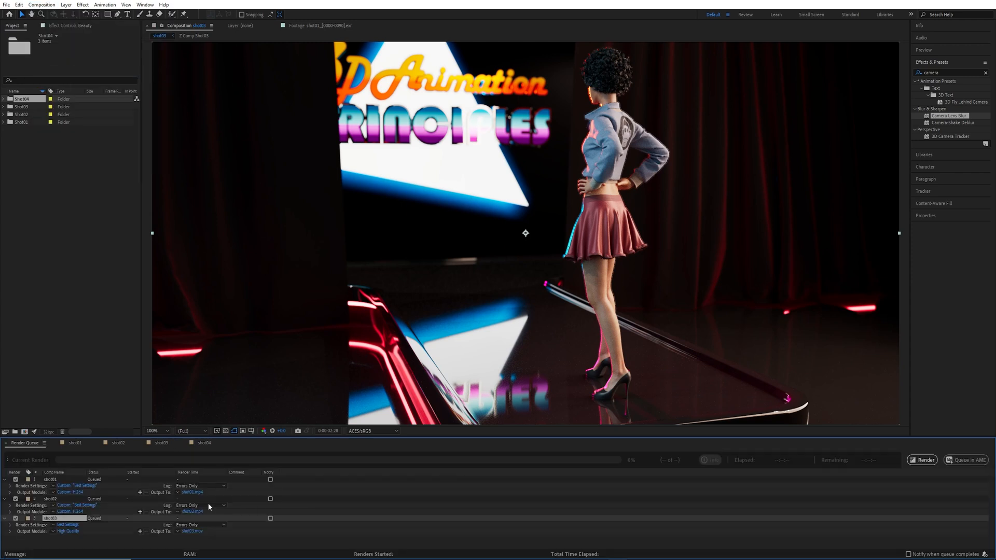
left_click(68, 525)
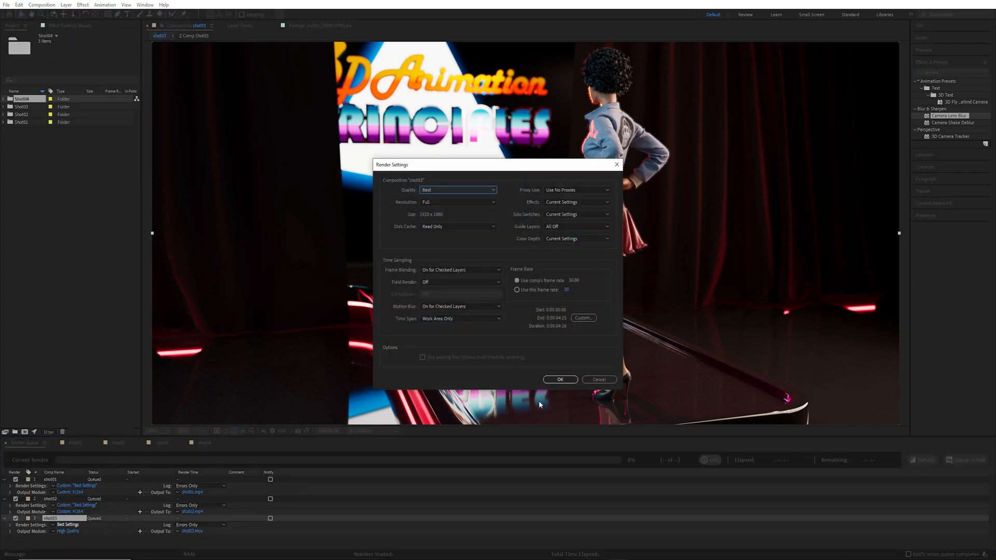
left_click(559, 379)
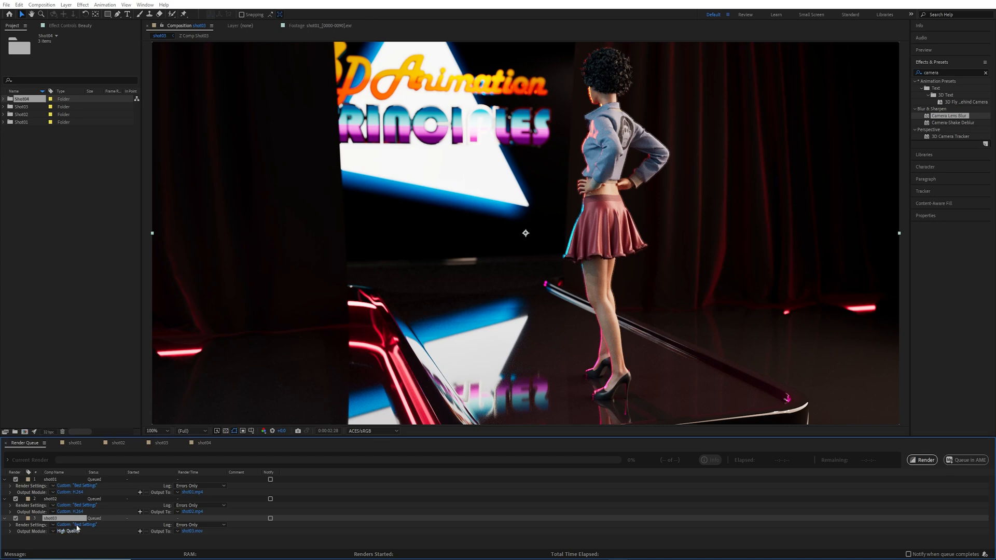
Set shot03's output to H.264 in the color_picking: Output - sRGB color space, saved as shot03.mp4
left_click(69, 531)
left_click(470, 179)
left_click(459, 213)
left_click(435, 157)
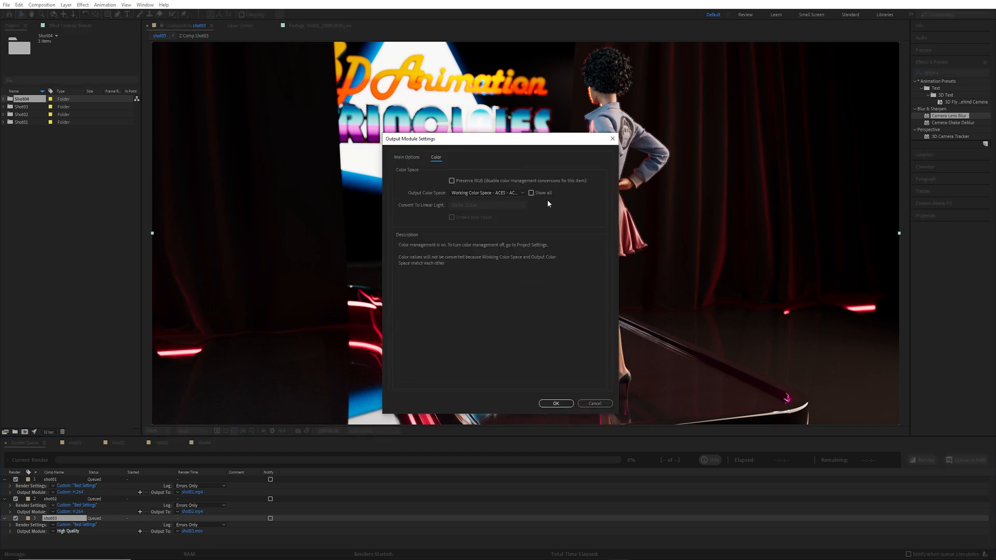
left_click(487, 192)
left_click(490, 222)
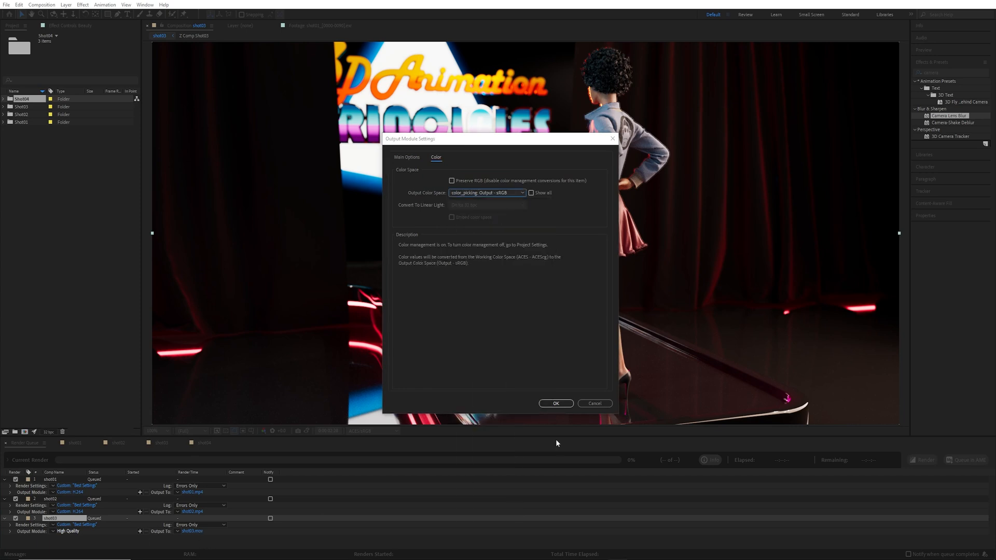
left_click(556, 404)
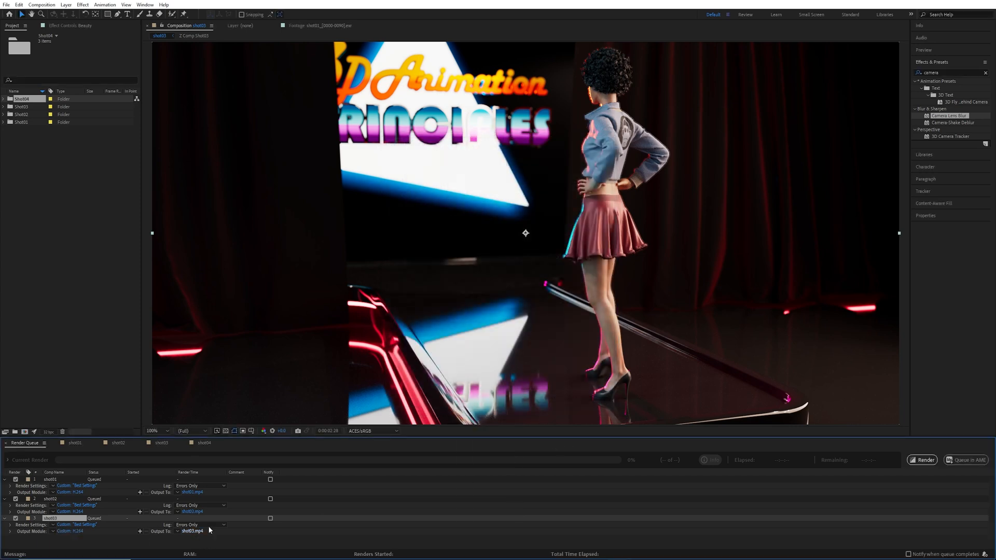
left_click(401, 309)
Add the shot04 composition to the render queue and accept render settings of Best quality, Full resolution and Work Area Only
left_click(204, 443)
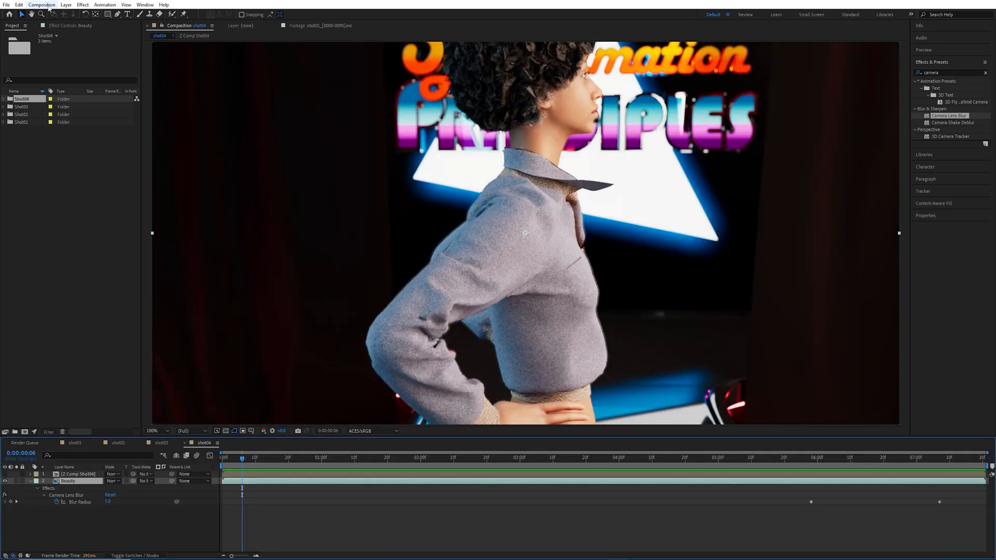
left_click(47, 5)
left_click(60, 73)
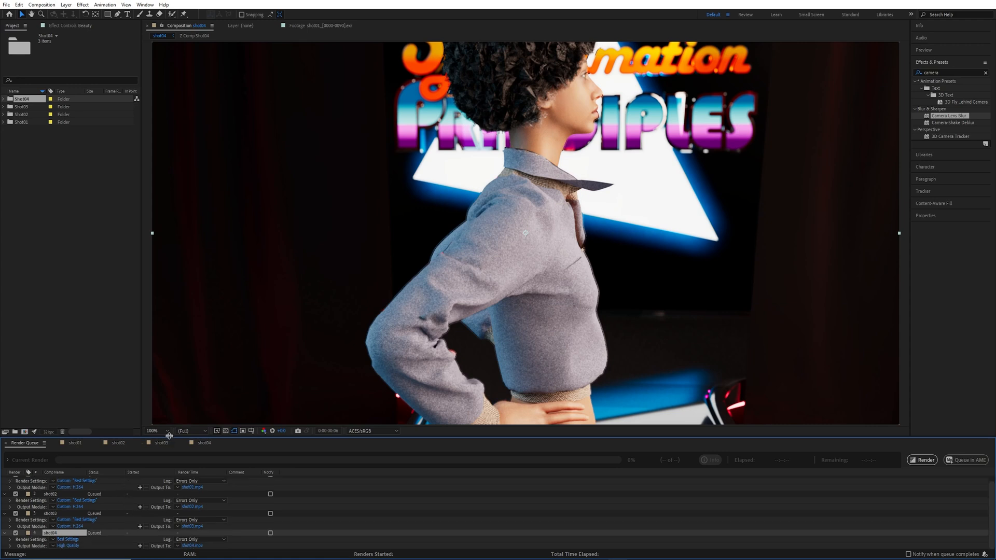
left_click_drag(169, 436, 172, 396)
left_click(73, 503)
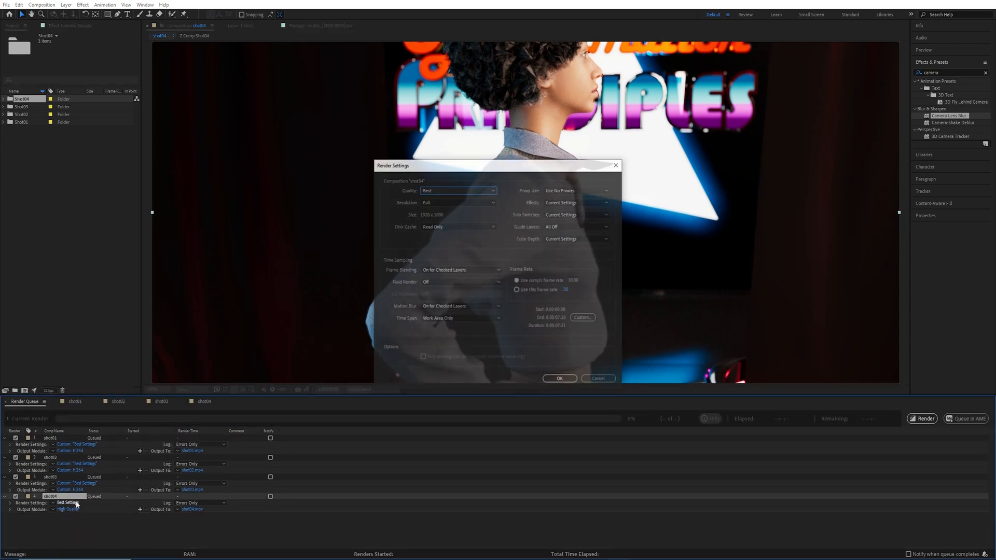
key("Return")
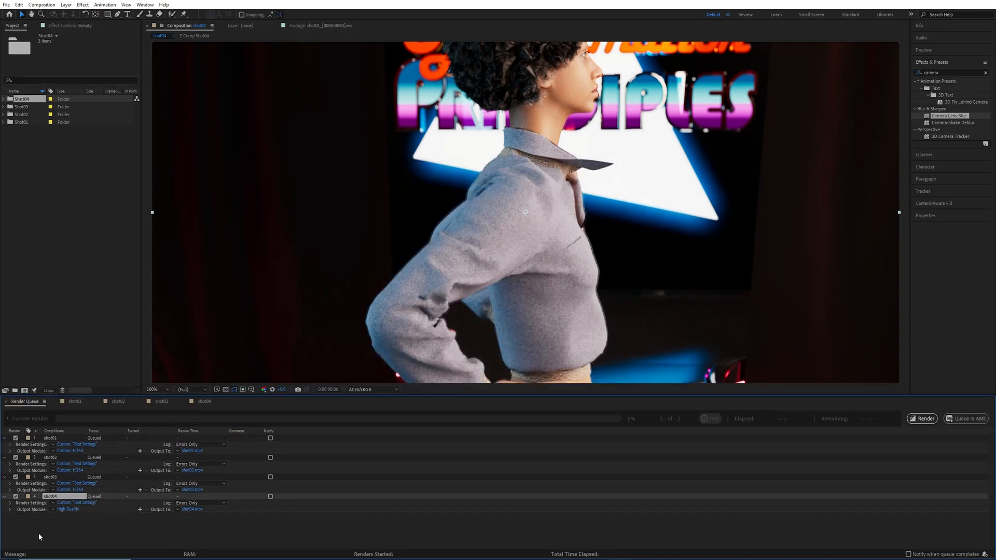
Set shot04's output to H.264 in the color_picking: Output - sRGB color space, with shot04.mp4 as the output file
left_click(72, 510)
left_click(453, 179)
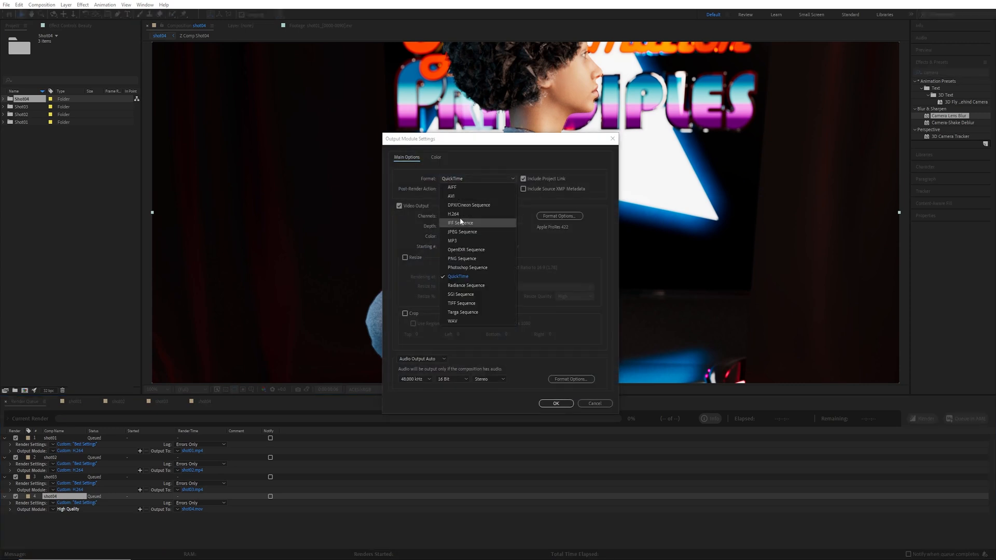
left_click(460, 222)
left_click(436, 157)
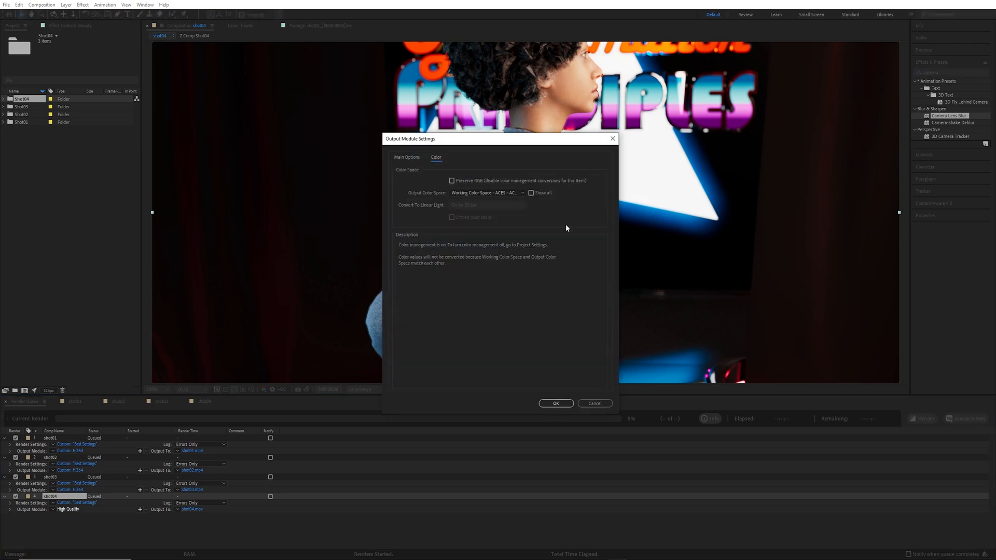
left_click(486, 192)
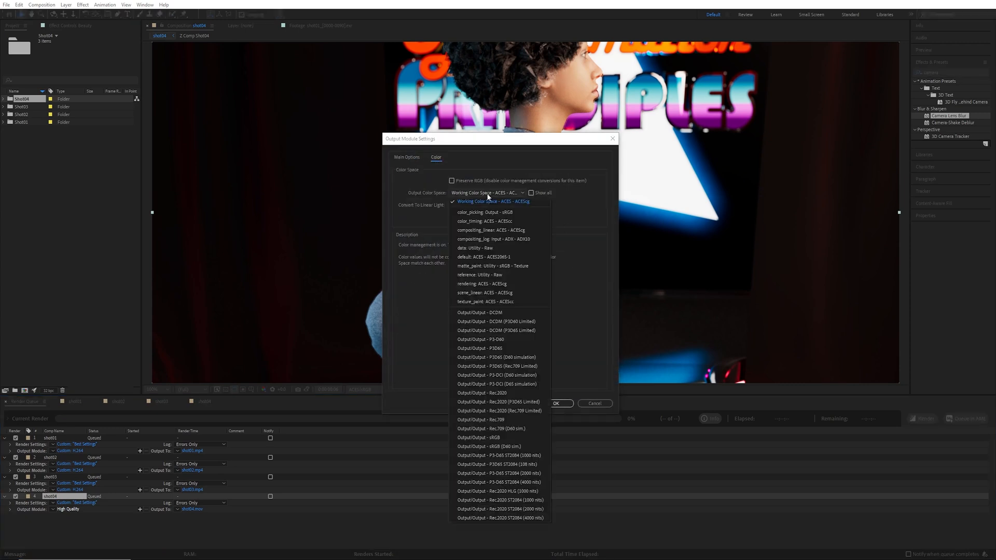
left_click(511, 212)
left_click(550, 403)
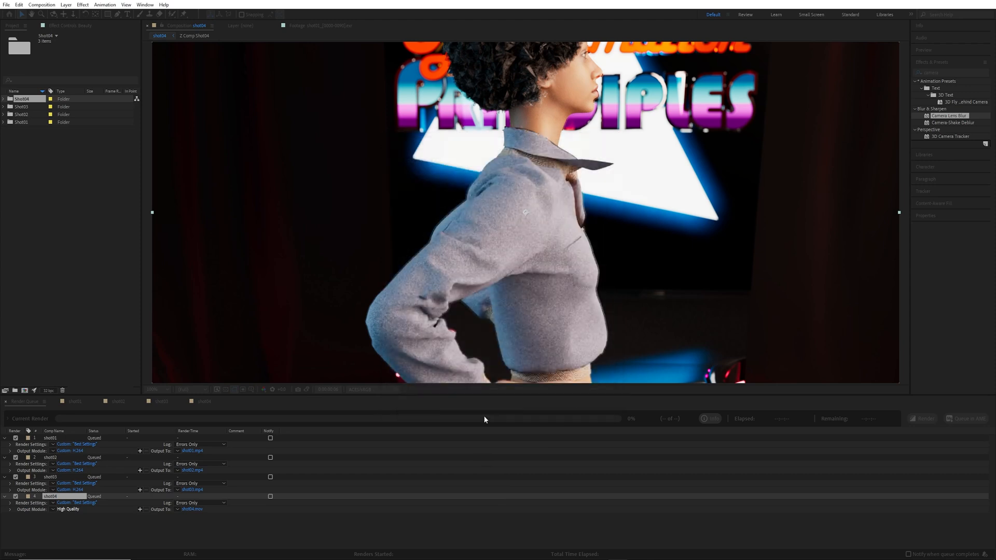
left_click(200, 509)
key("Escape")
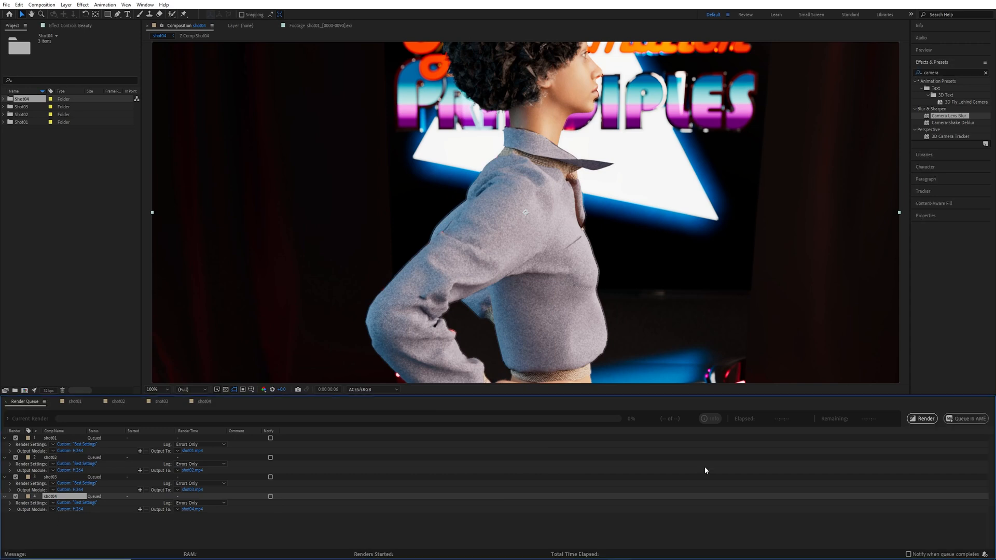
Render the four queued shots and check their MP4 files in the images folder
left_click(925, 419)
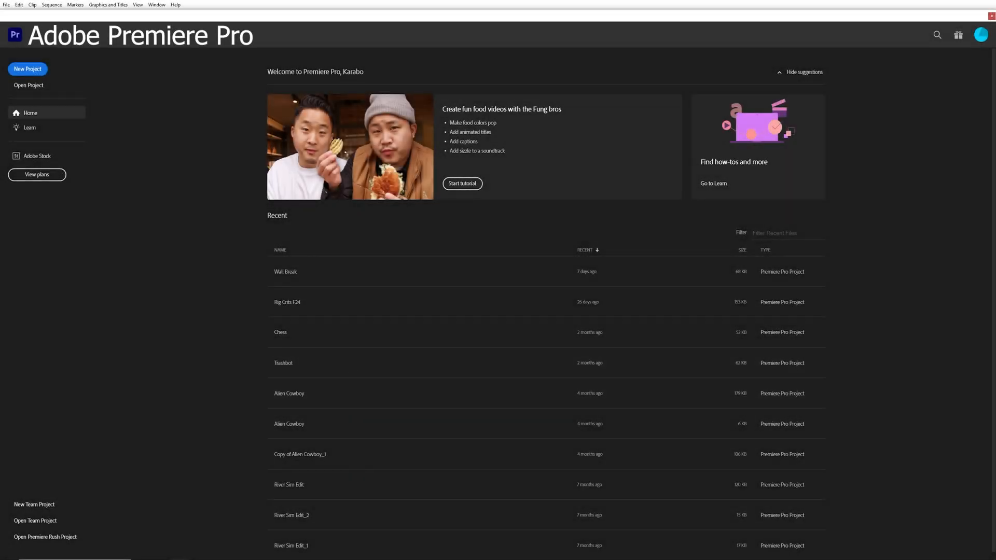
left_click_drag(1, 332, 401, 223)
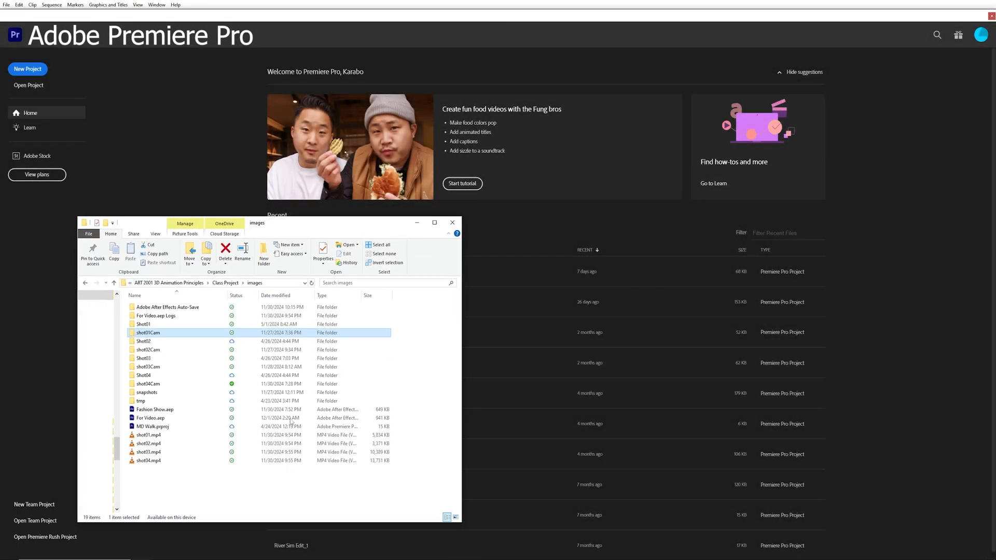
left_click(173, 437)
left_click_drag(318, 224, 0, 262)
Create a new project named Fashion Show, located in the 3D Animation Principles folder
left_click(32, 69)
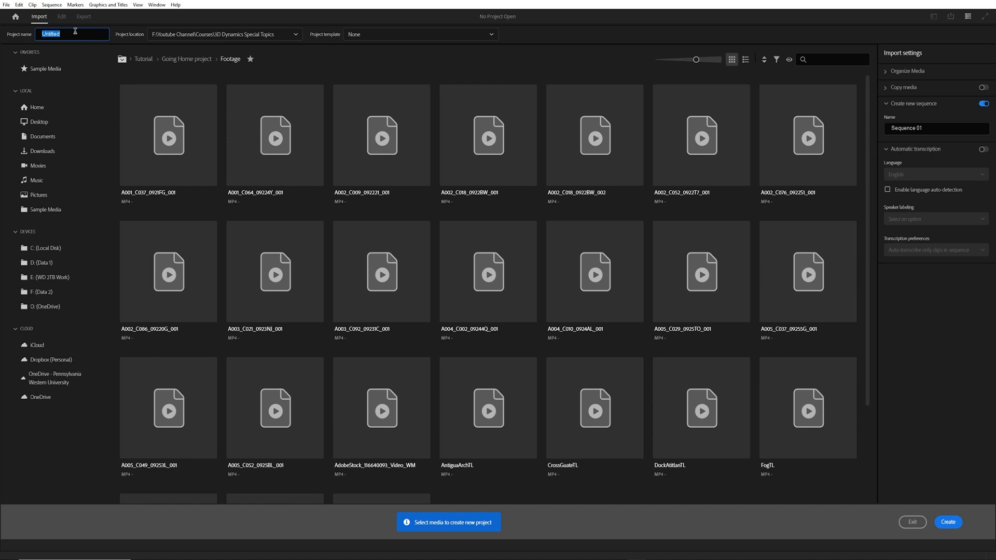
type("Fashop")
key("BackSpace")
key("BackSpace")
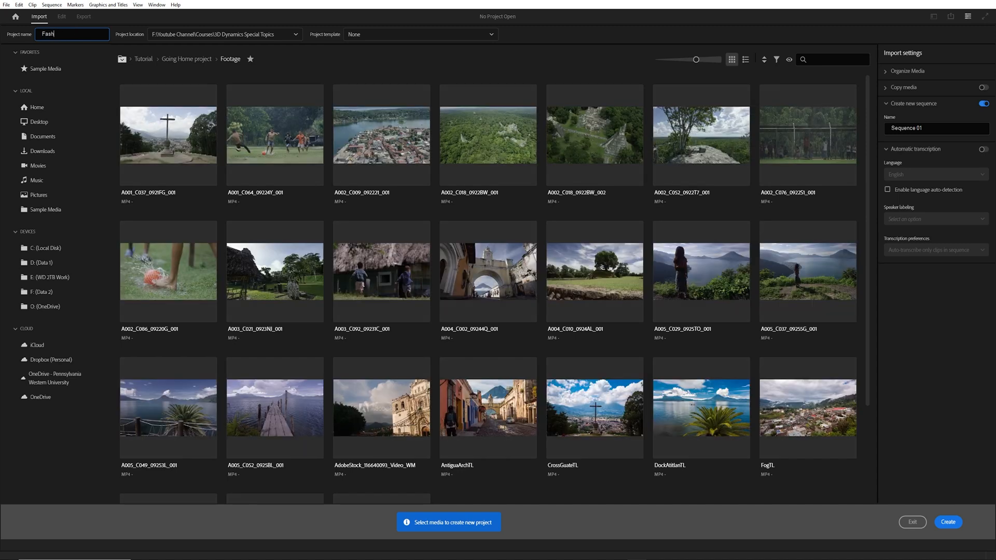
type("ion Show")
left_click(297, 37)
left_click(182, 130)
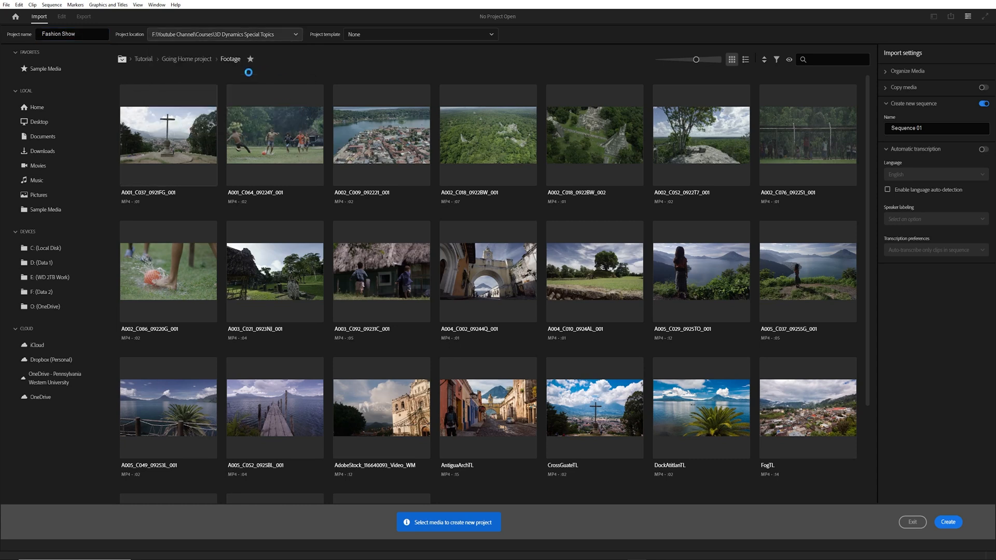
left_click_drag(323, 18, 0, 165)
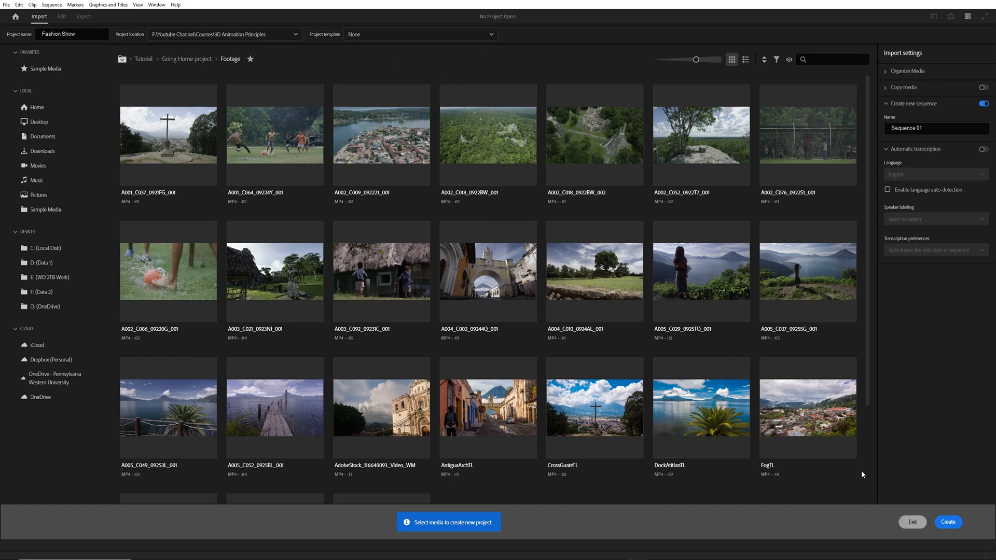
left_click(964, 527)
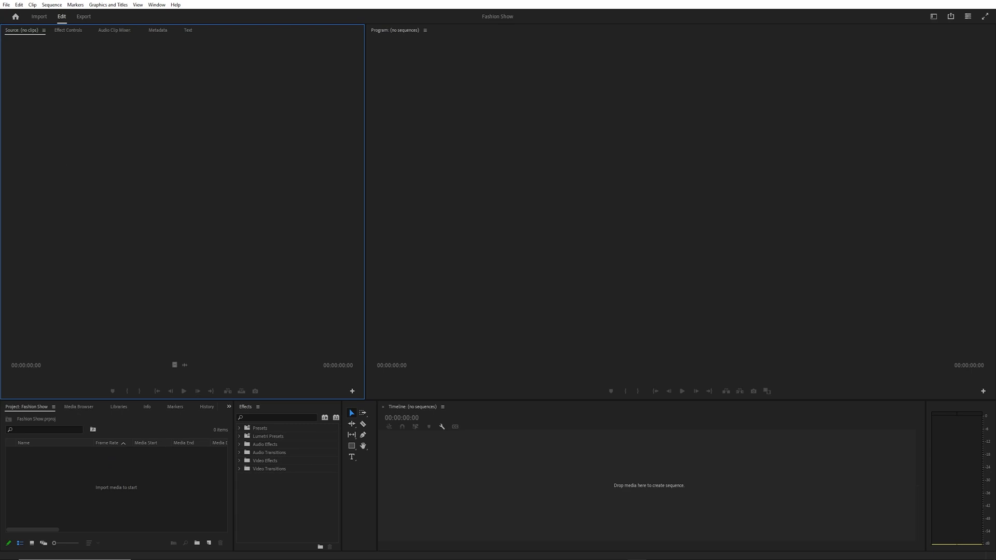
Import shot01.mp4 through shot04.mp4 from the images folder into the Fashion Show project
left_click_drag(440, 149, 421, 127)
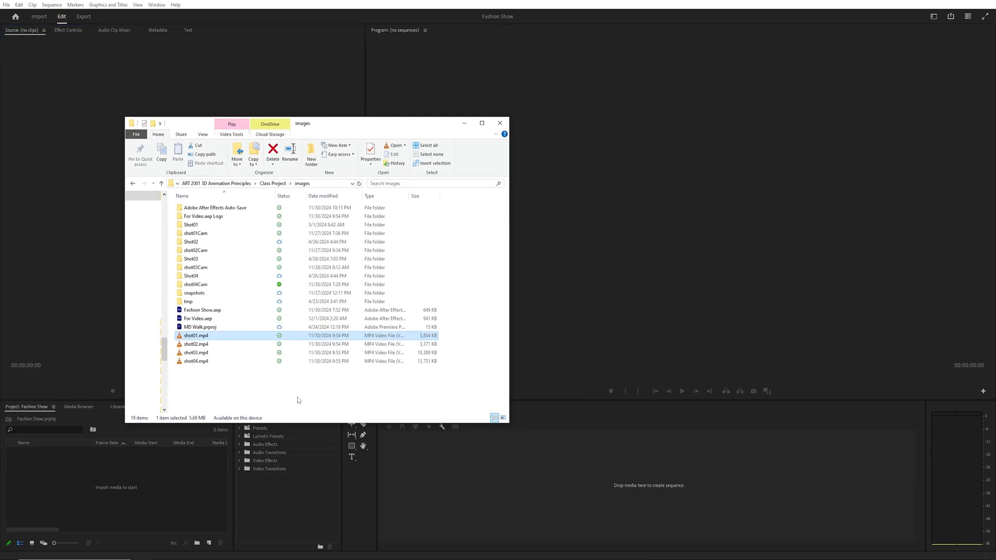
left_click(205, 360, "shift")
left_click(201, 353)
left_click(203, 338)
left_click(203, 362, "shift")
left_click_drag(203, 363, 120, 490)
left_click_drag(327, 123, 316, 126)
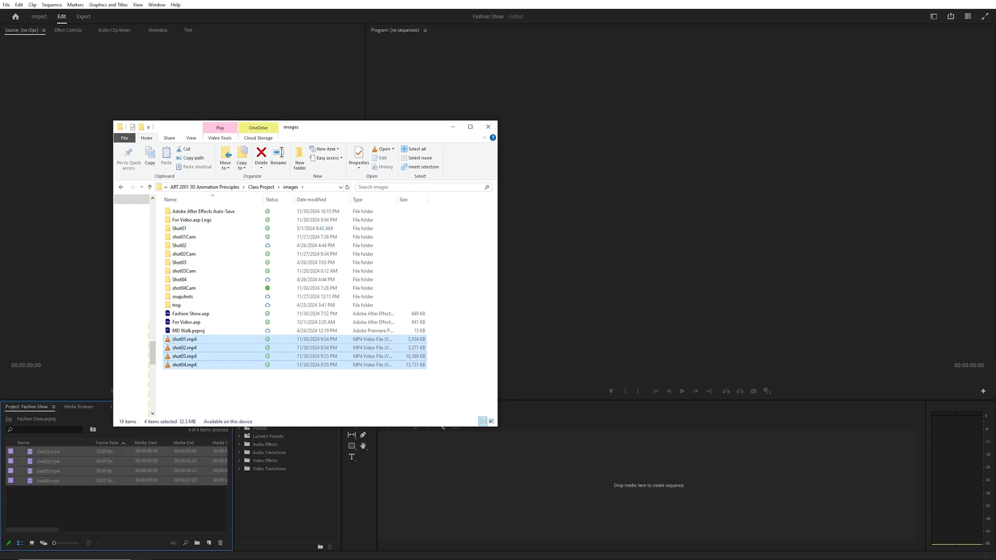
key("alt+Tab")
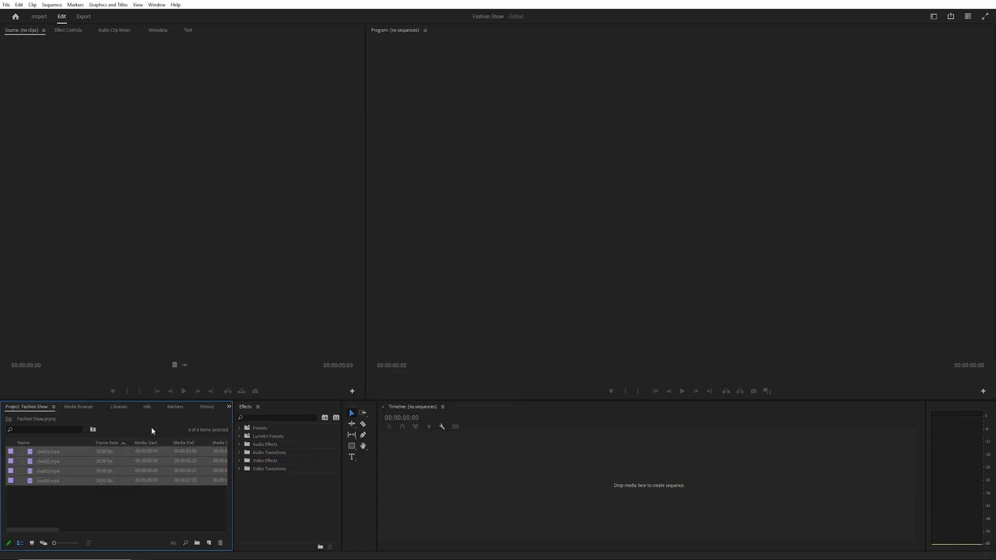
Create a sequence from the four shot clips, placed in order from shot01 to shot04
left_click(52, 453)
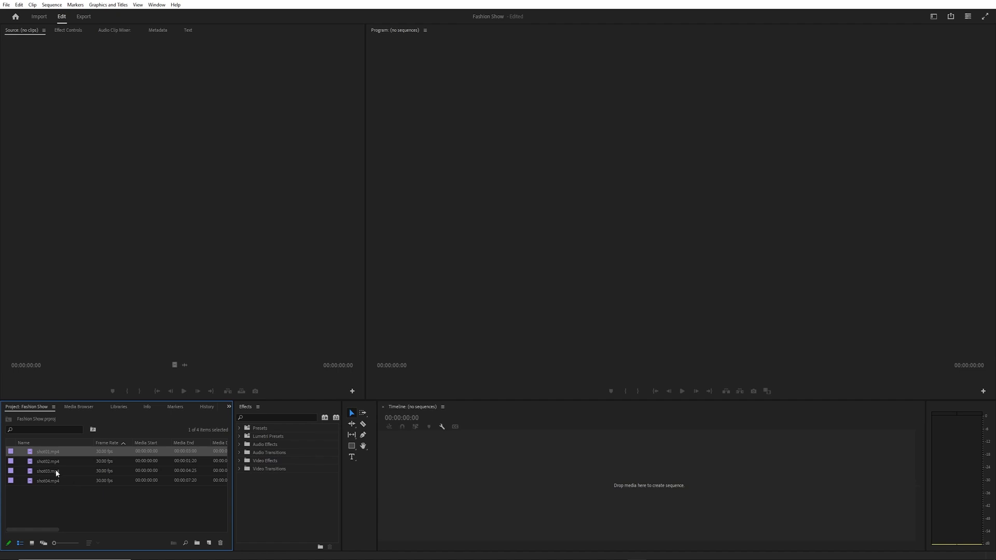
left_click(62, 481, "shift")
left_click_drag(53, 482, 584, 502)
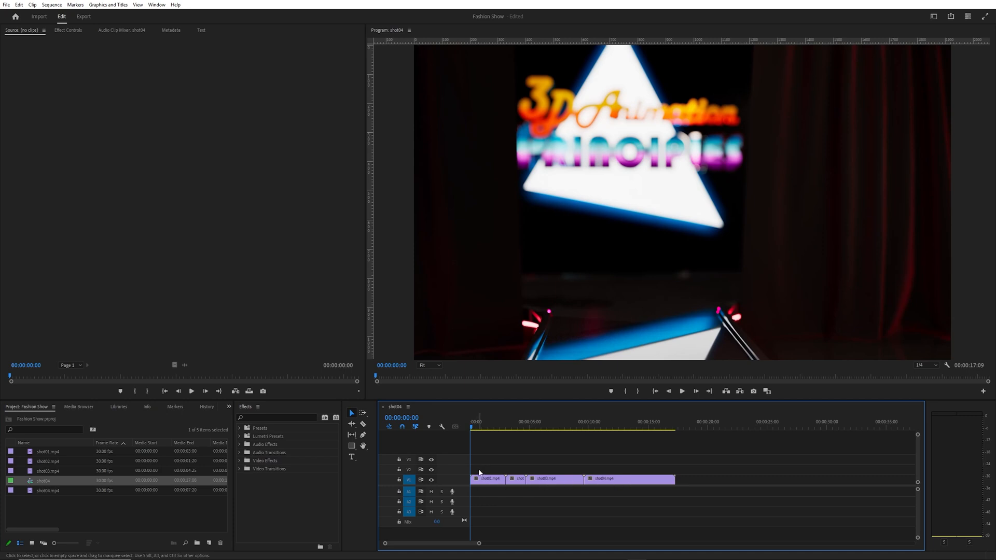
Play through the assembled sequence to review the shots and the cuts between them
key("space")
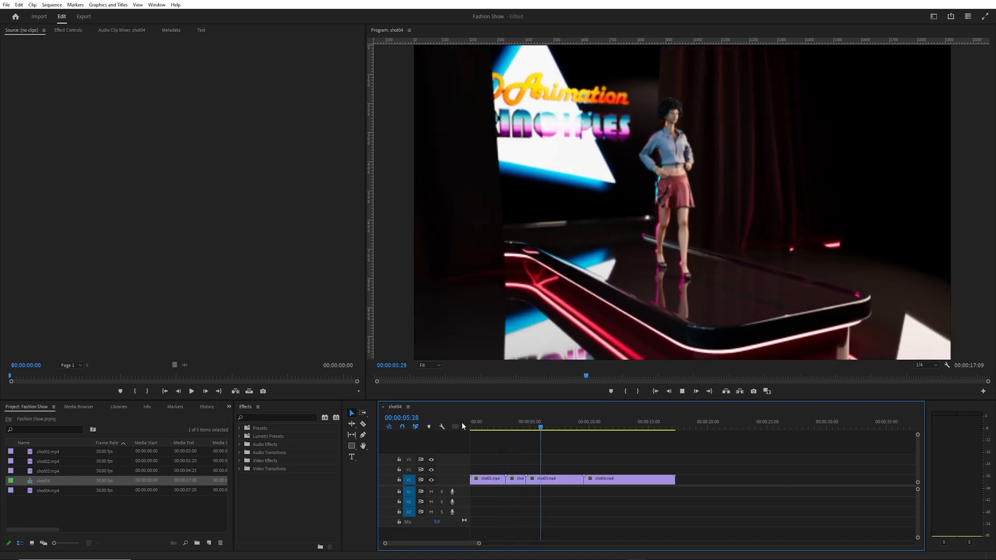
key("space")
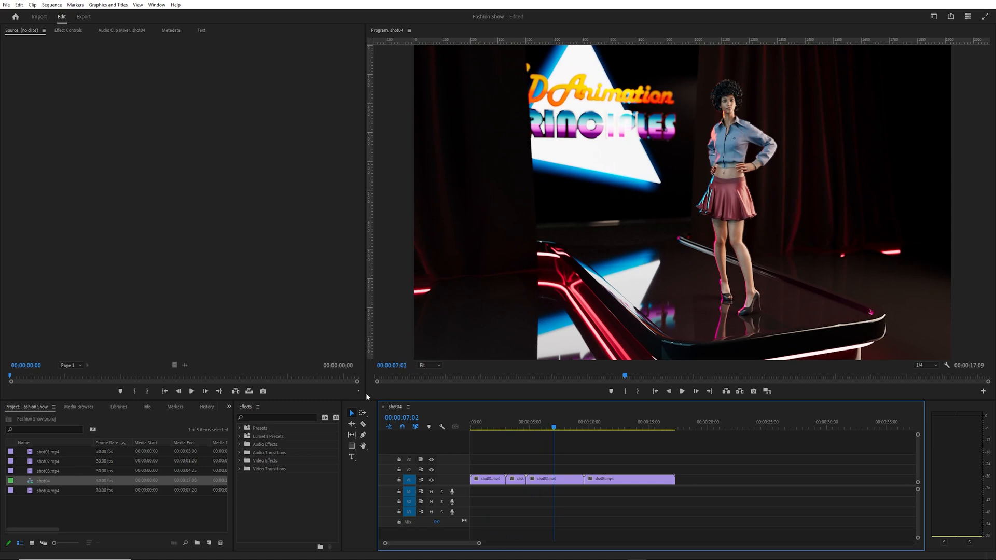
key("space")
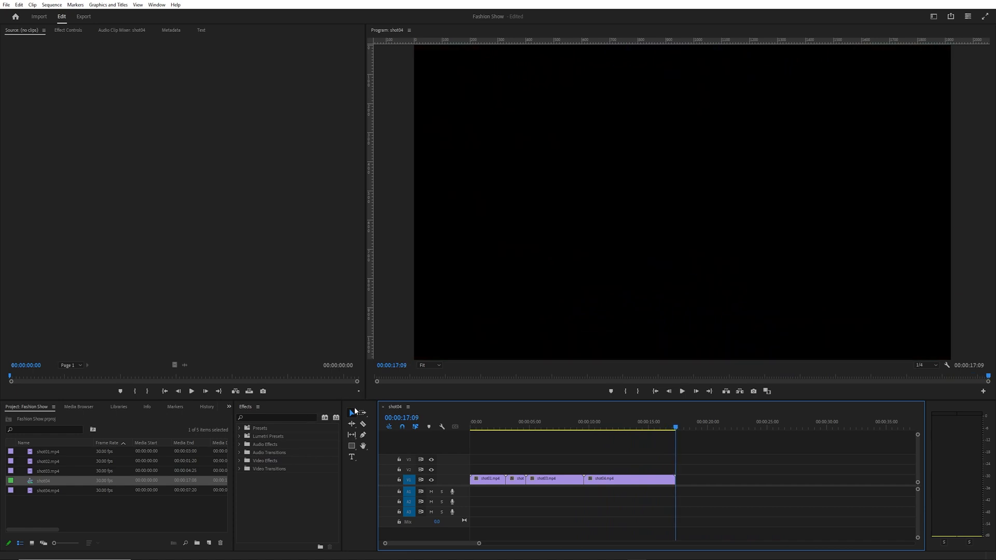
left_click(471, 422)
key("space")
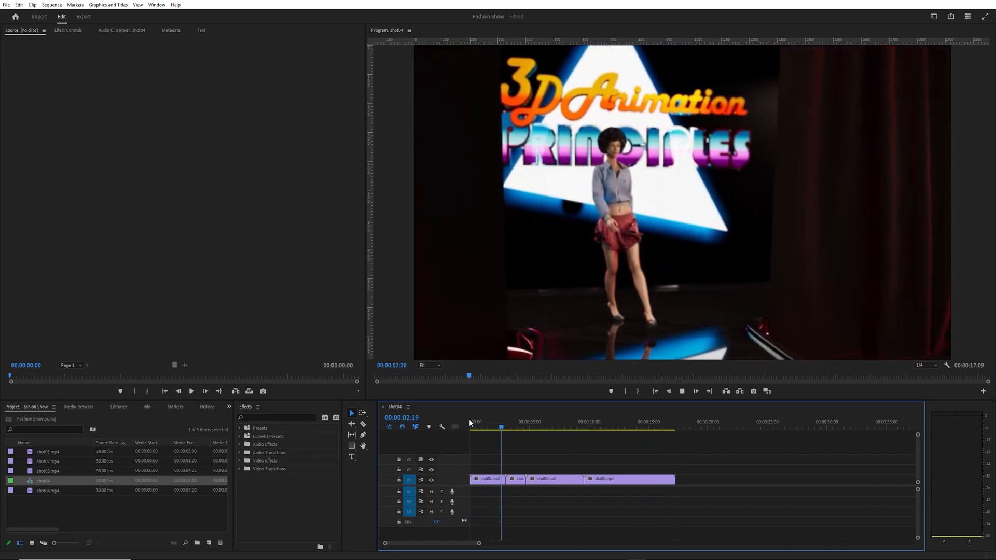
key("space")
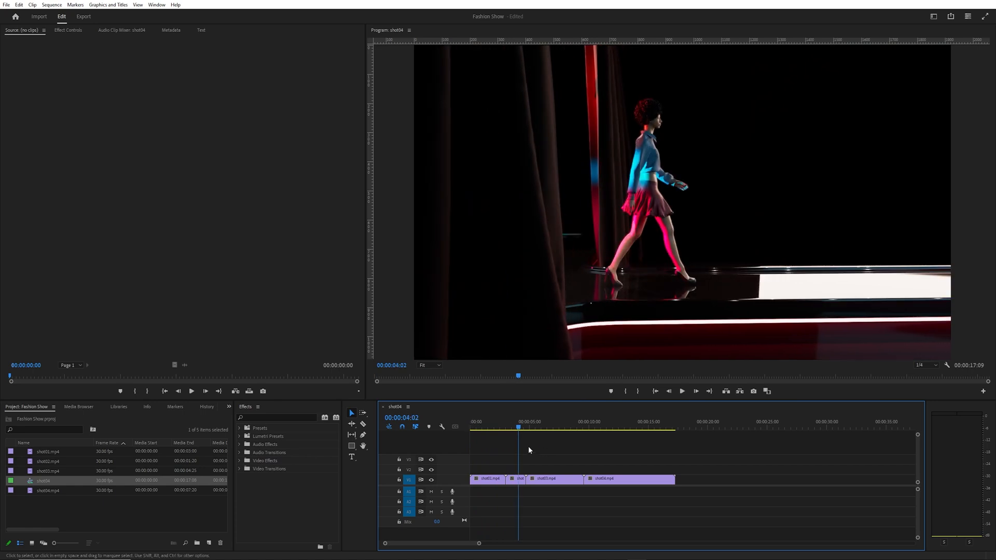
Trim the start of the shot02 clip in the sequence by setting its In point at 00:00:00:15
mouse_move(520, 429)
left_mouse_down()
mouse_move(500, 428)
mouse_move(510, 425)
left_mouse_up()
left_click_drag(479, 543, 454, 544)
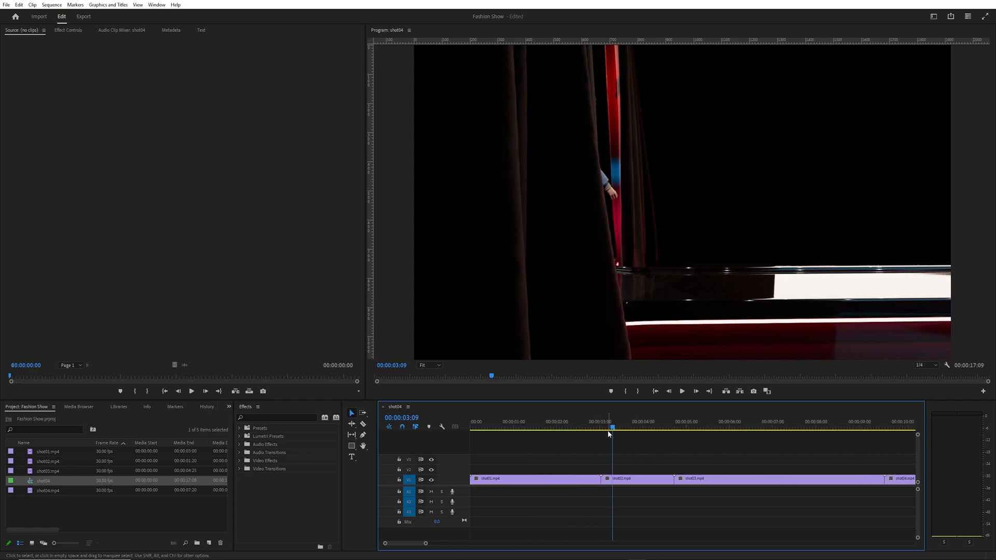
mouse_move(613, 428)
left_mouse_down()
mouse_move(601, 429)
mouse_move(613, 428)
left_mouse_up()
double_click(621, 480)
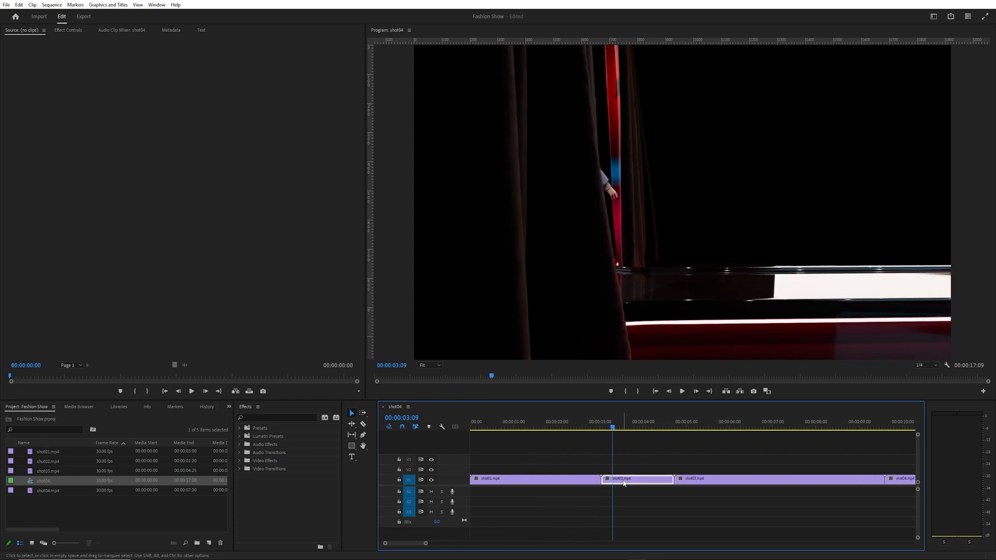
left_click(11, 375)
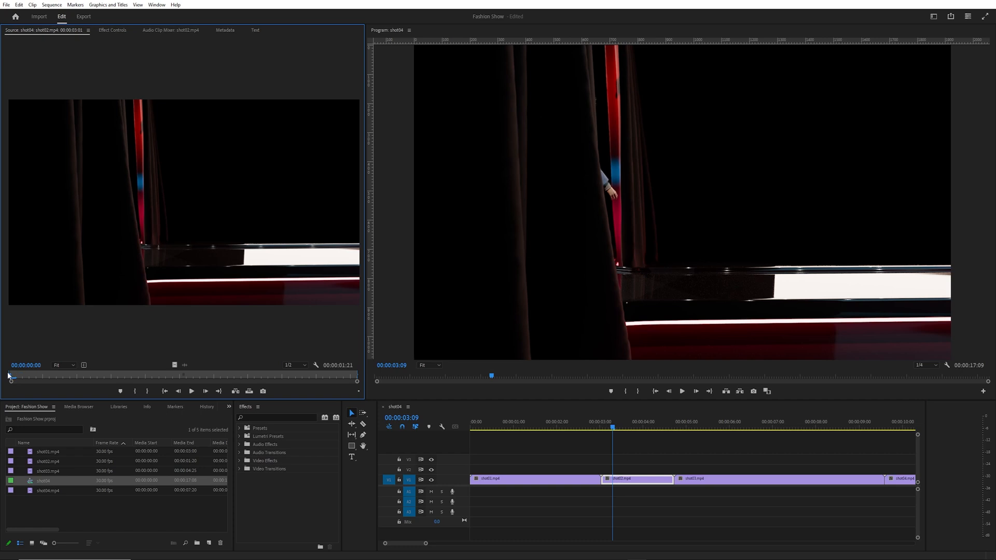
left_click_drag(70, 378, 110, 379)
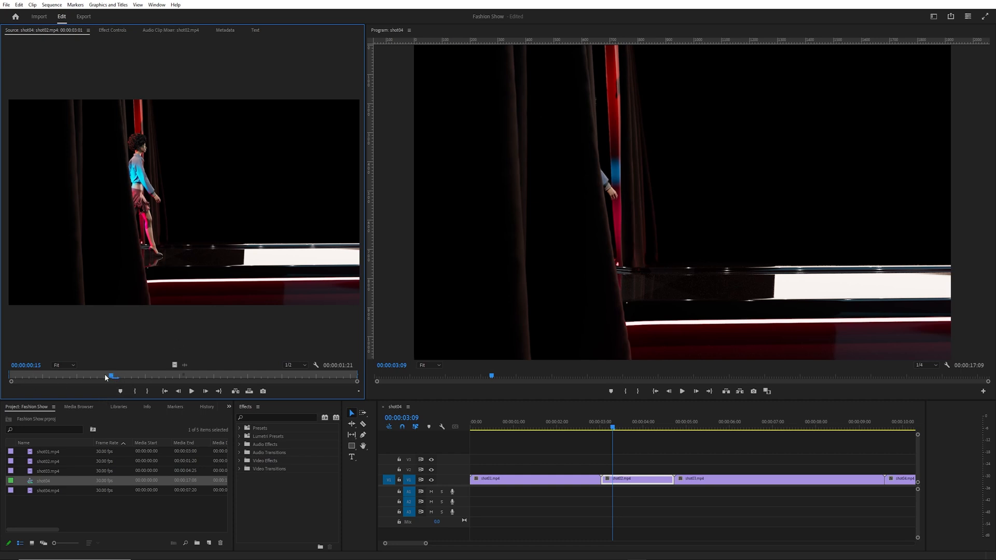
key("i")
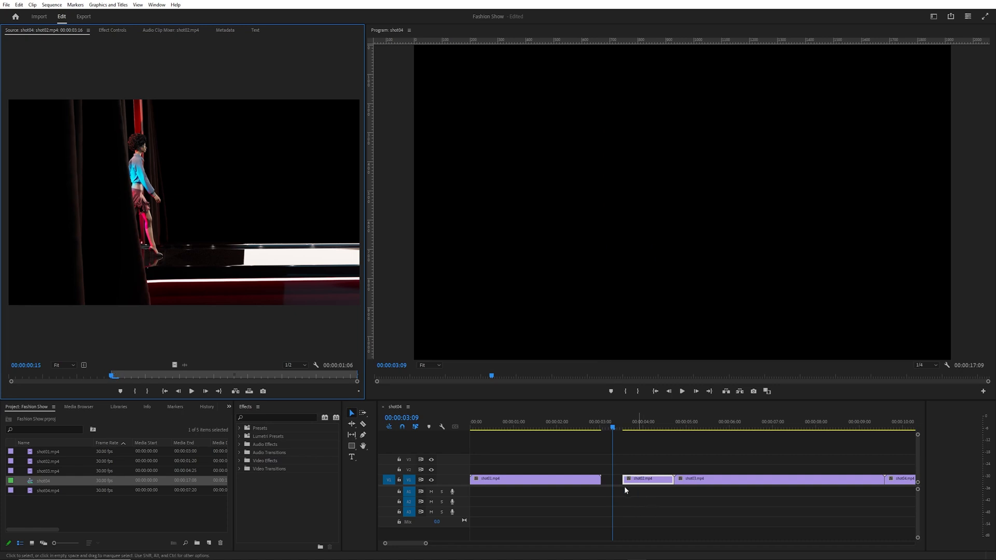
Ripple delete the gap between shot01 and shot02 and play the sequence from the start
left_click_drag(612, 427, 537, 426)
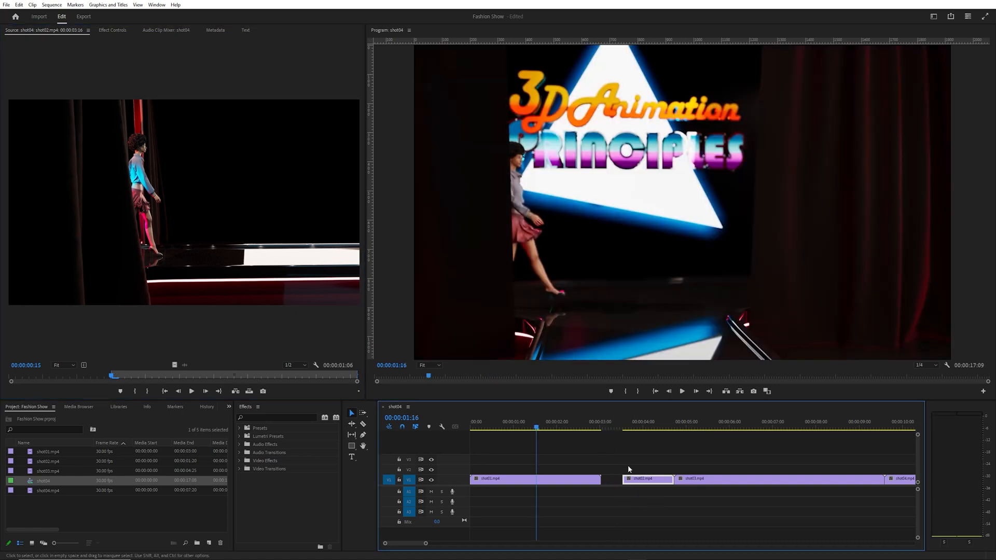
right_click(611, 480)
left_click(635, 484)
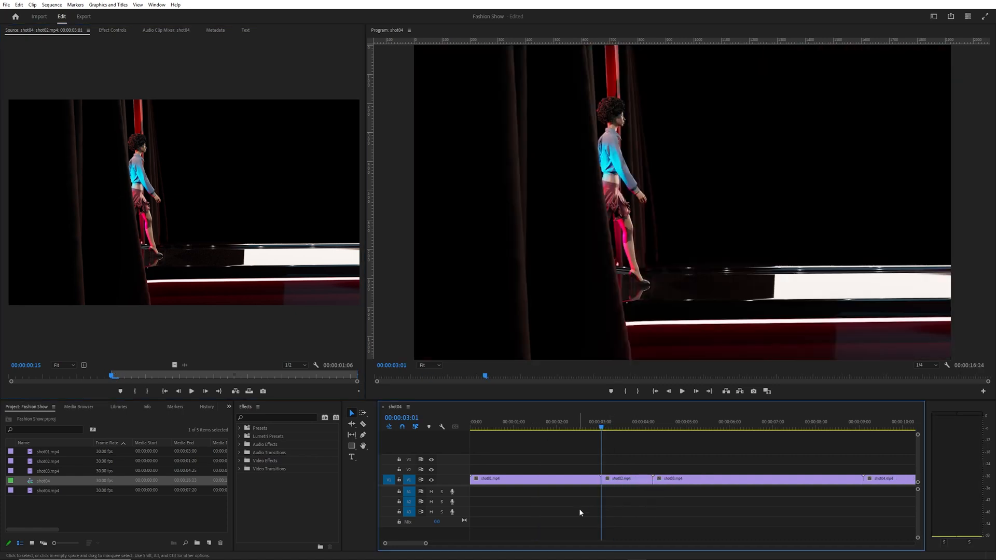
left_click_drag(602, 428, 469, 426)
key("space")
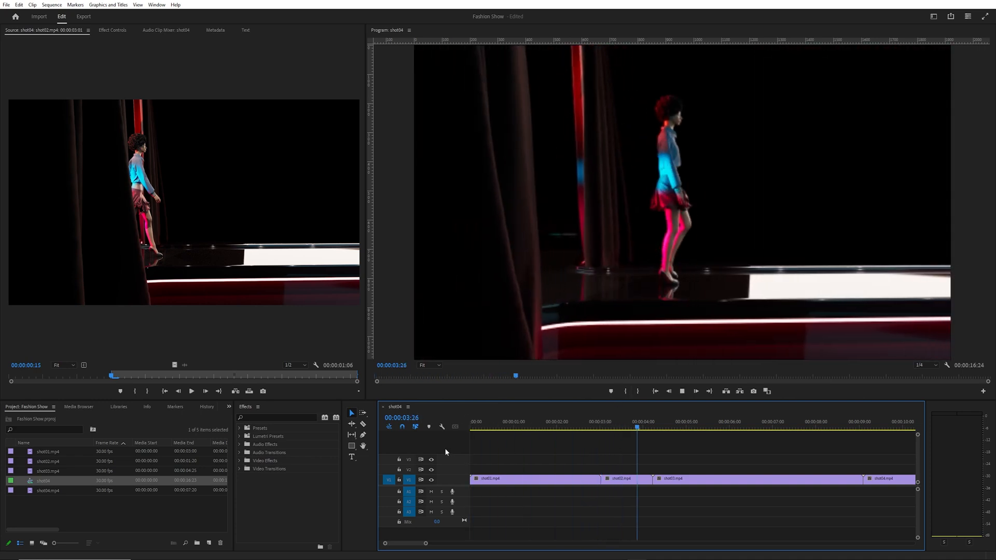
Compare the walk pose across the cut from shot01 to shot02, and move shot02's In point to 00:00:00:18
left_click_drag(669, 432, 599, 431)
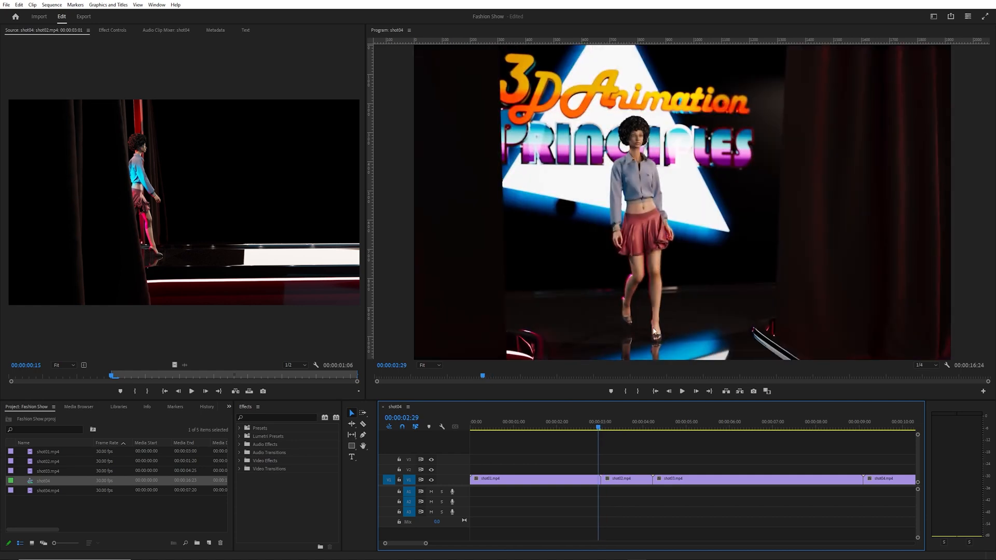
left_click_drag(597, 426, 602, 425)
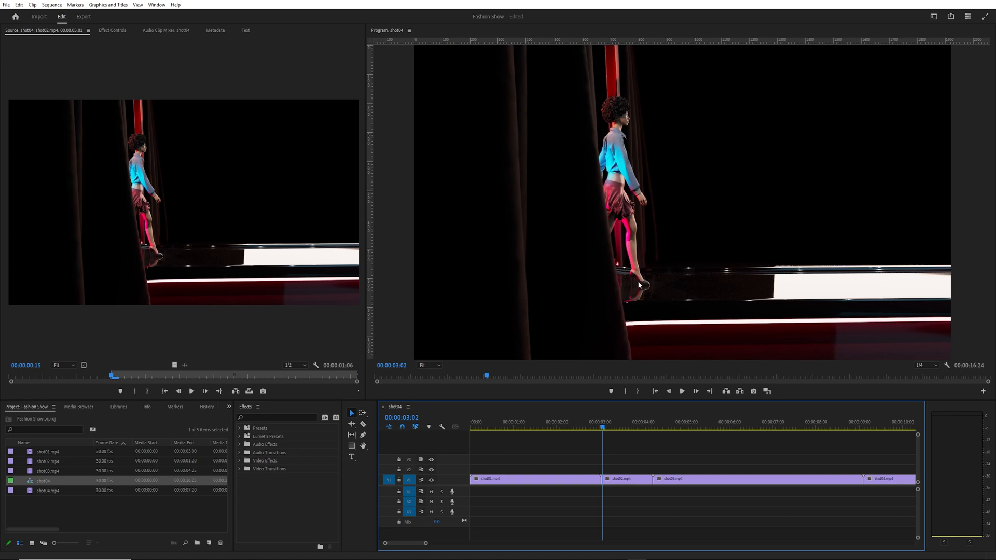
left_click_drag(603, 426, 600, 430)
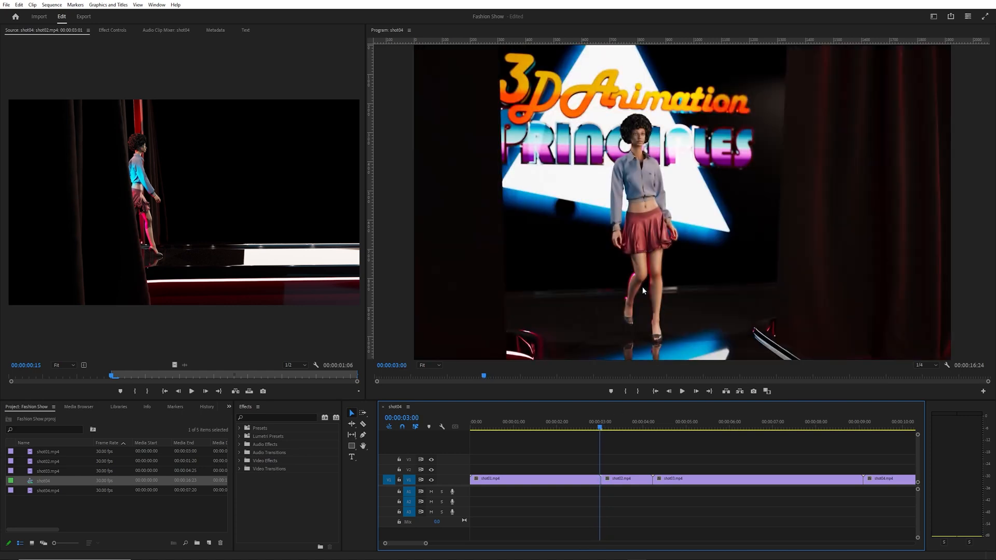
left_click(603, 428)
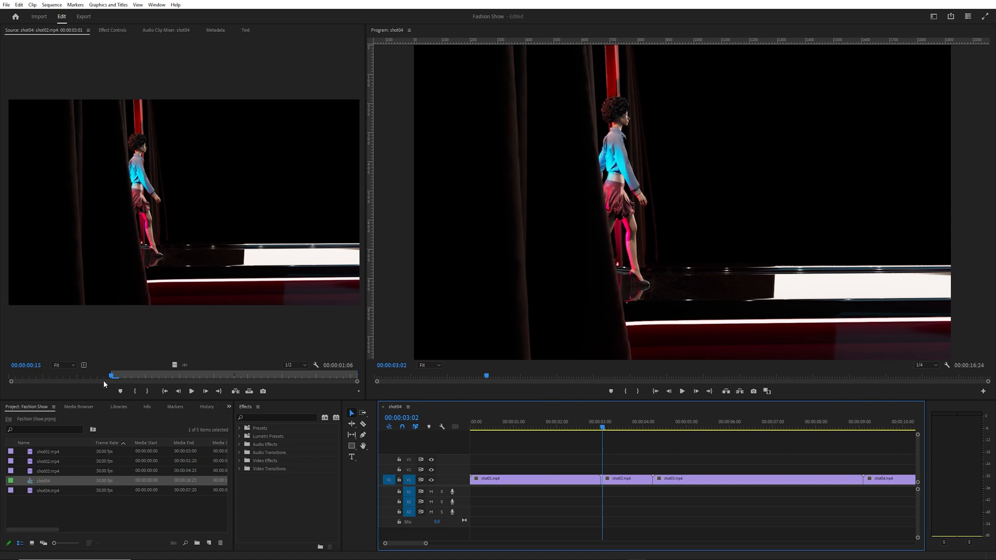
left_click_drag(112, 378, 131, 377)
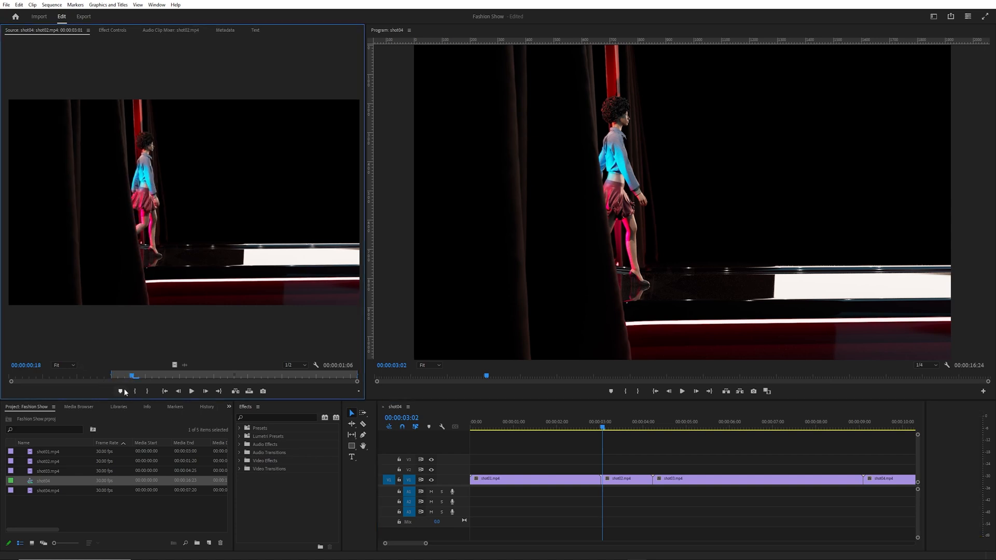
key("i")
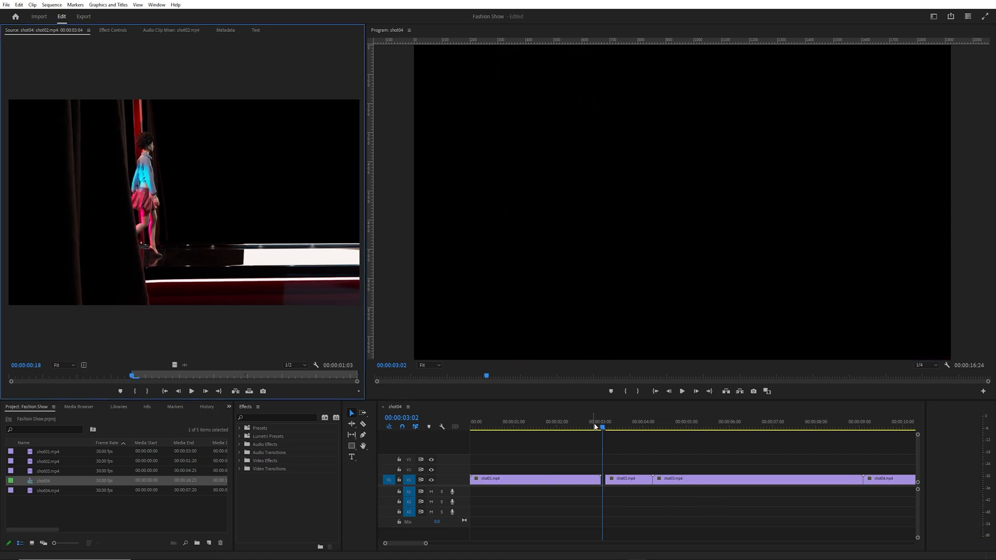
Ripple delete the small gap left by retrimming shot02's start and play across the cut
left_click_drag(603, 428, 523, 428)
right_click(604, 482)
left_click(620, 486)
key("space")
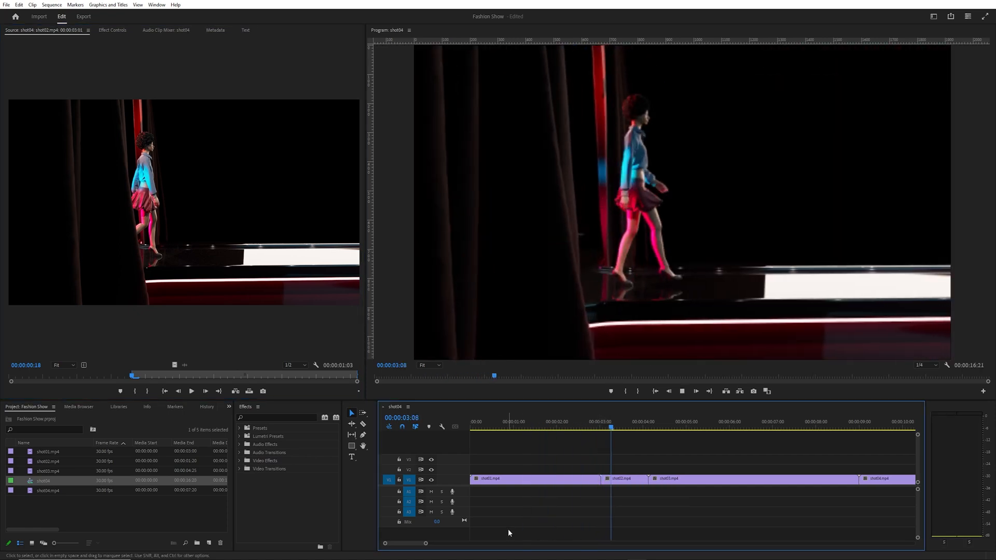
Trim the end of the shot01 clip by setting its Out point at 00:00:02:28
mouse_move(583, 426)
left_mouse_down()
mouse_move(605, 431)
mouse_move(596, 430)
left_mouse_up()
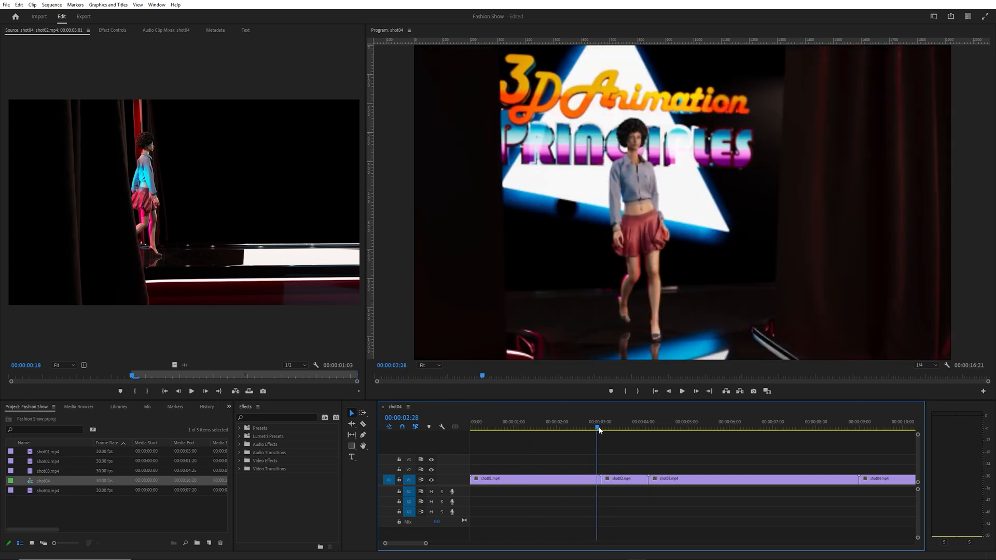
double_click(595, 479)
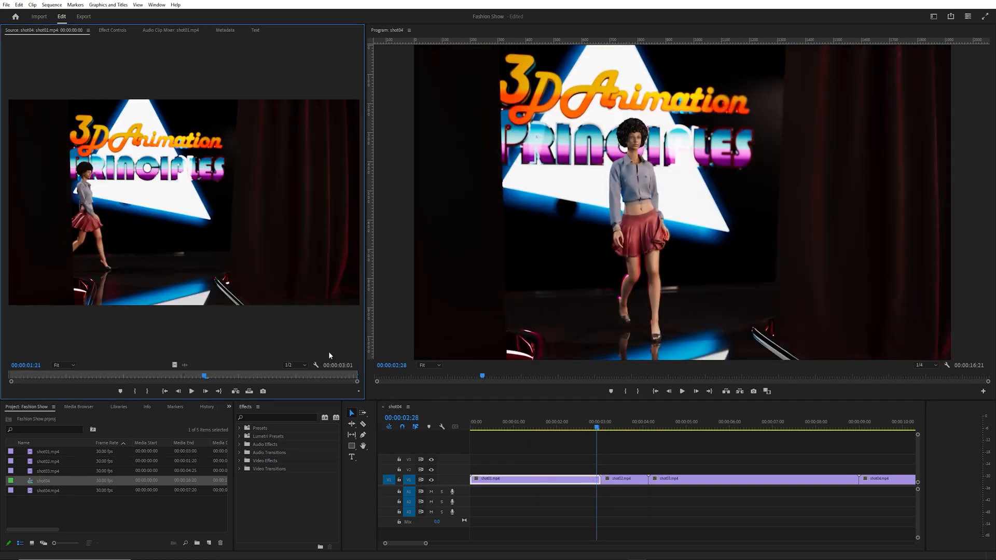
left_click_drag(354, 374, 347, 377)
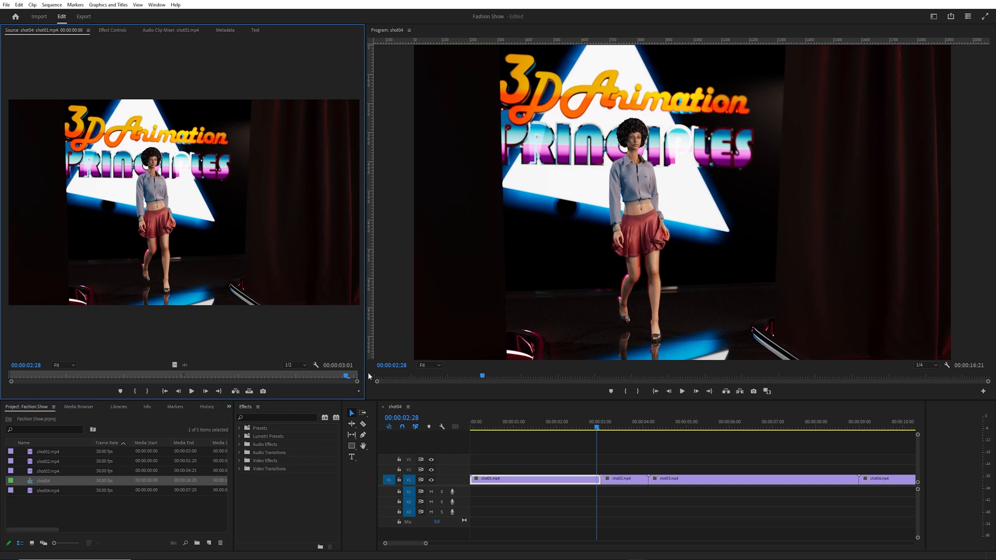
key("o")
Ripple delete the gap left at the end of shot01 and play back the transition into shot02
right_click(599, 481)
left_click(622, 489)
left_click(598, 421)
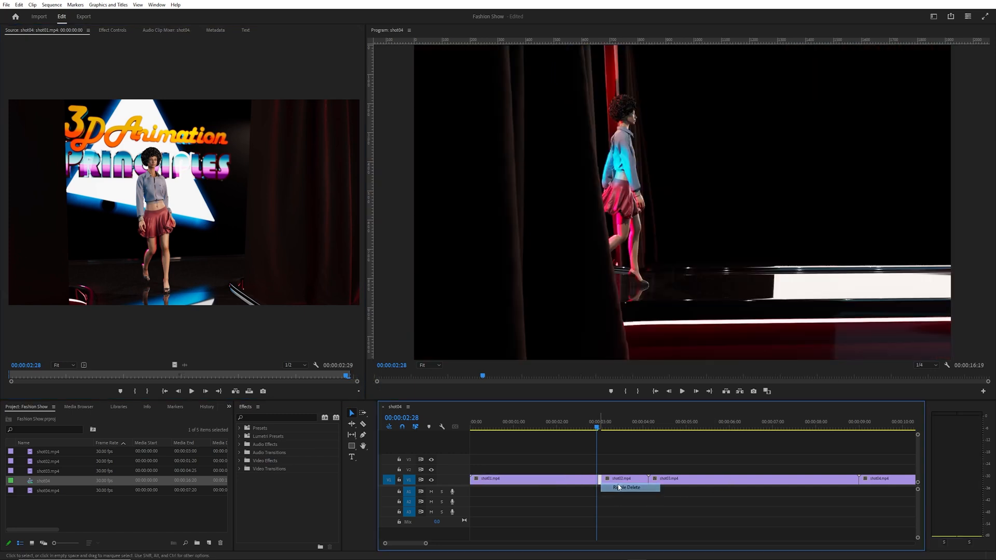
left_click(571, 422)
key("space")
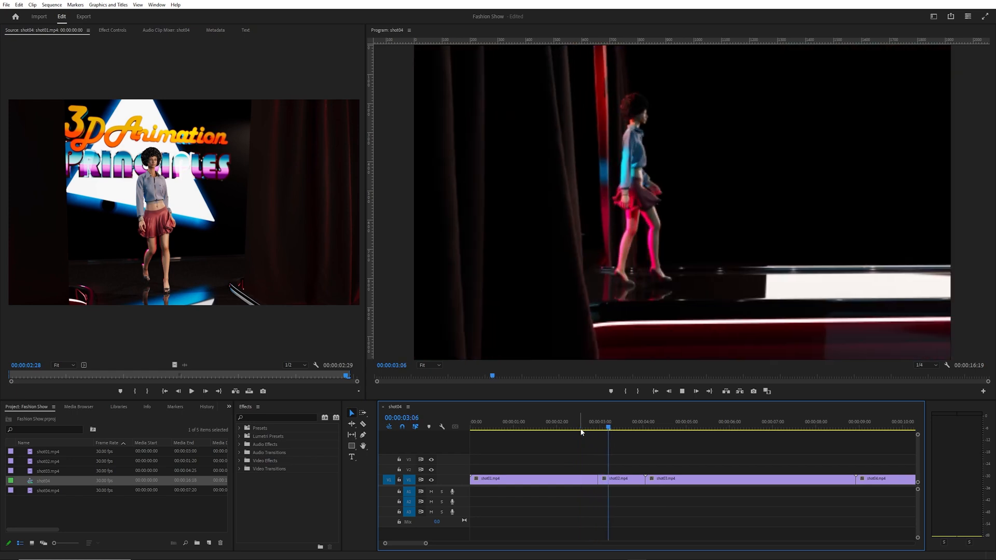
Compare the walk pose across the cut from shot02 to shot03, and set shot03's In point to 00:00:00:04
key("space")
left_click_drag(696, 435, 645, 429)
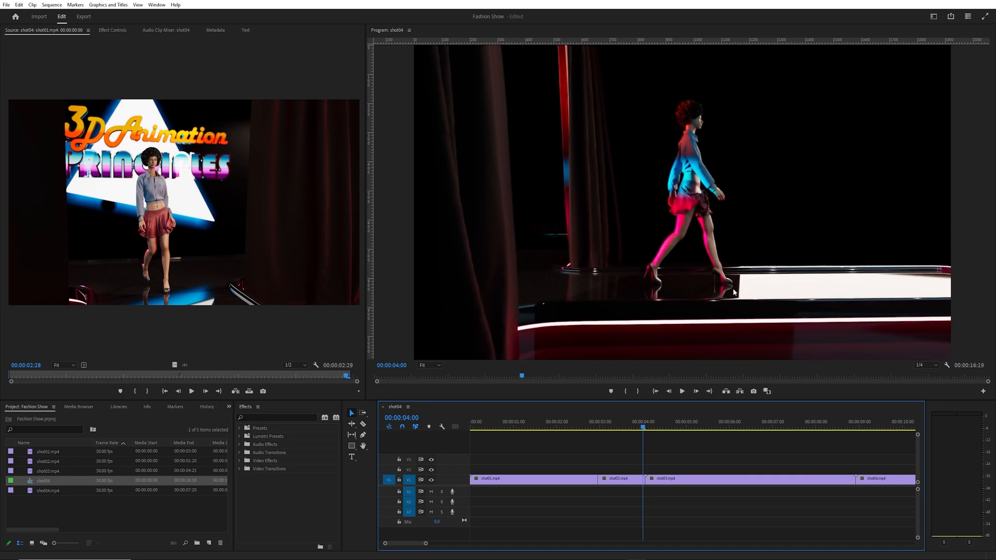
left_click(646, 429)
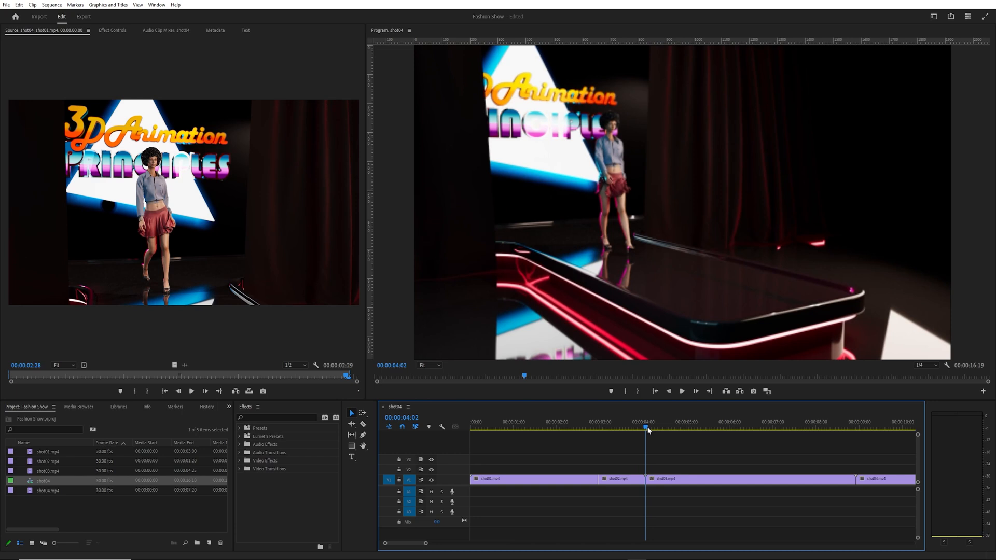
double_click(652, 485)
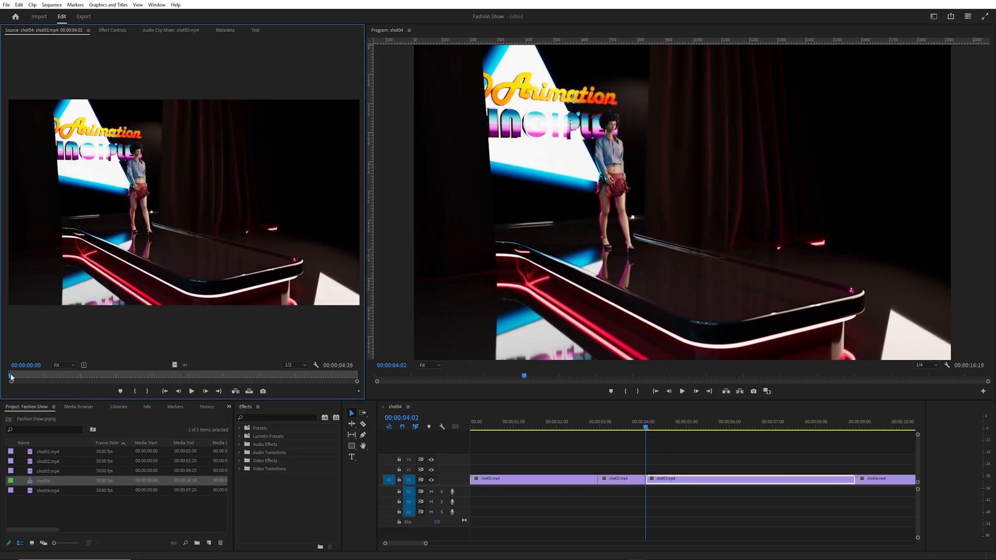
left_click_drag(11, 377, 20, 376)
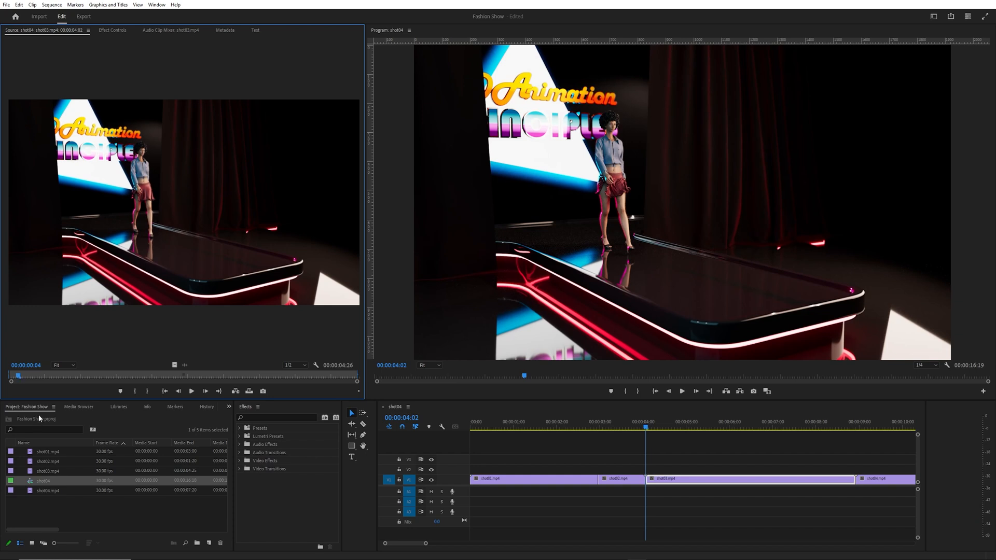
key("i")
Ripple delete the gap left ahead of shot03 and play across the cut from shot02
right_click(649, 481)
left_click(662, 486)
left_click(634, 429)
key("space")
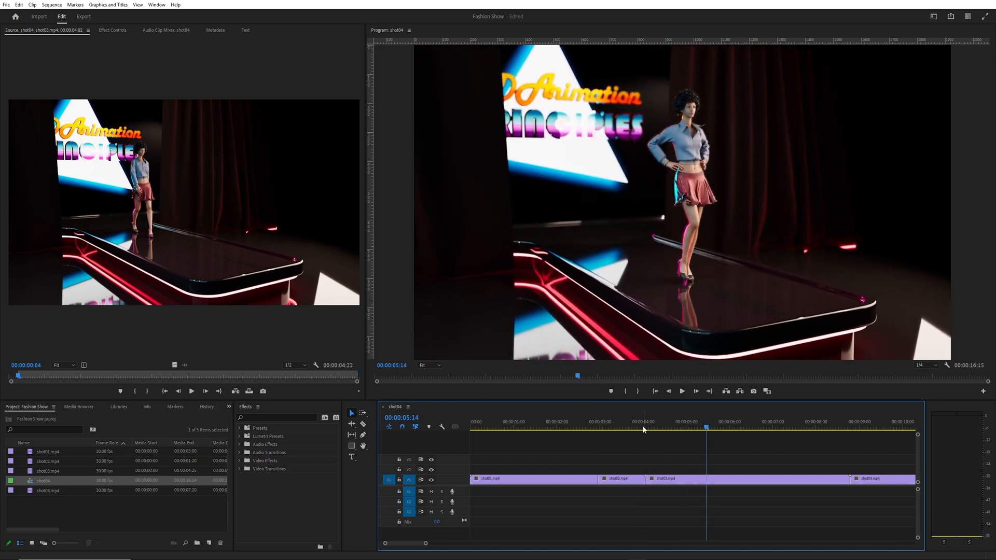
Recheck the pose at the shot02 to shot03 cut and move shot03's In point to 00:00:00:06
left_click(647, 428)
left_click_drag(650, 429, 646, 430)
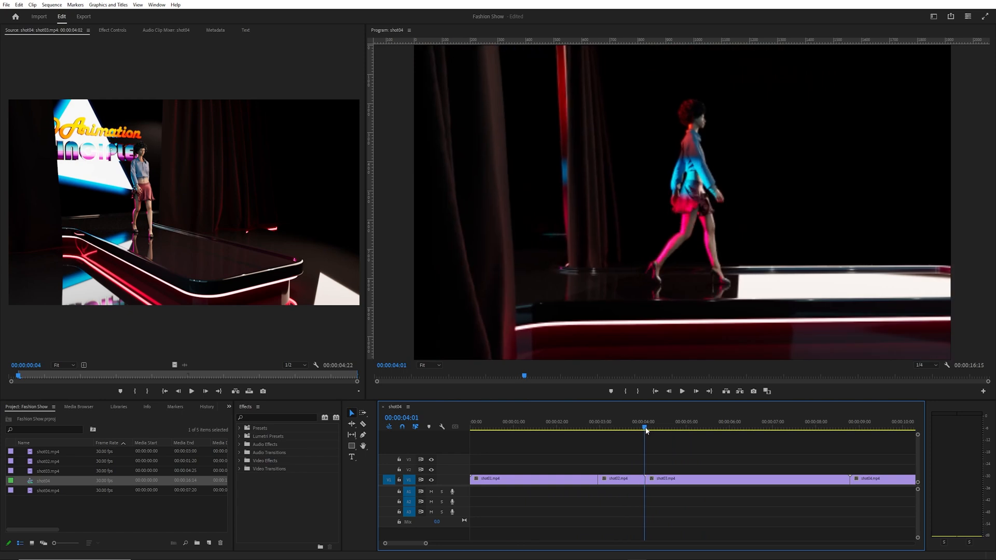
left_click_drag(646, 430, 648, 430)
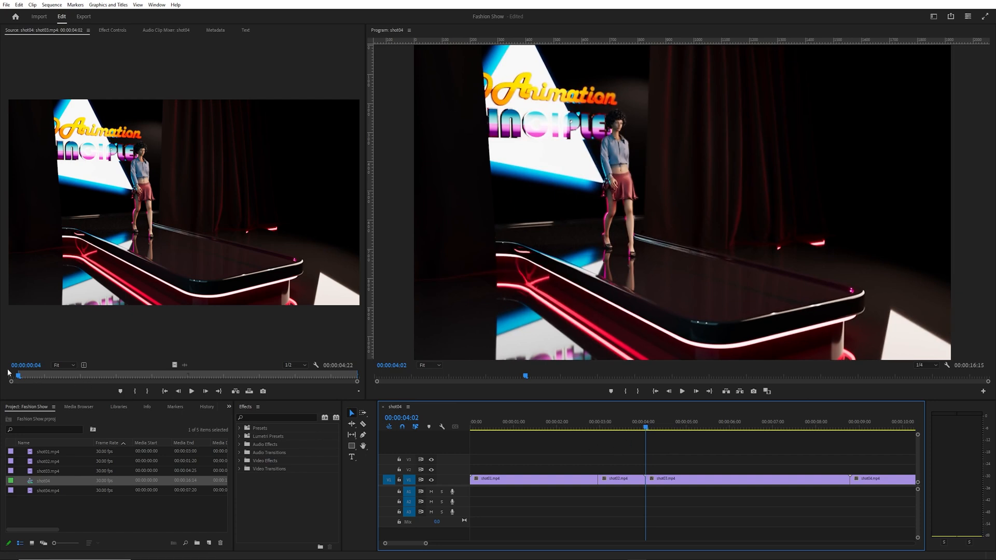
left_click(20, 378)
left_click_drag(24, 378, 24, 378)
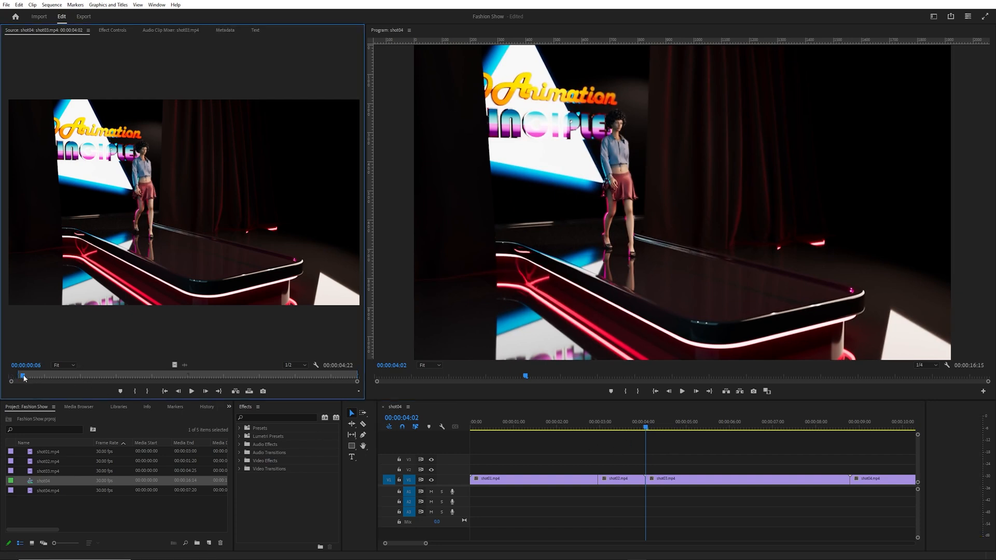
left_click_drag(646, 478, 649, 478)
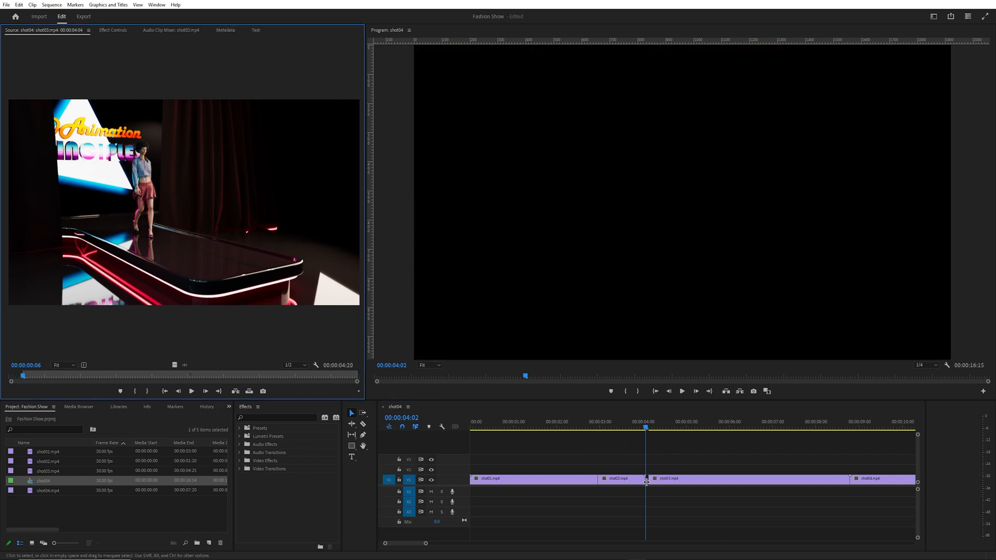
Ripple delete the gap between shot02 and shot03, and play back the sequence from the start of shot02 into shot04
right_click(647, 480)
left_click(672, 487)
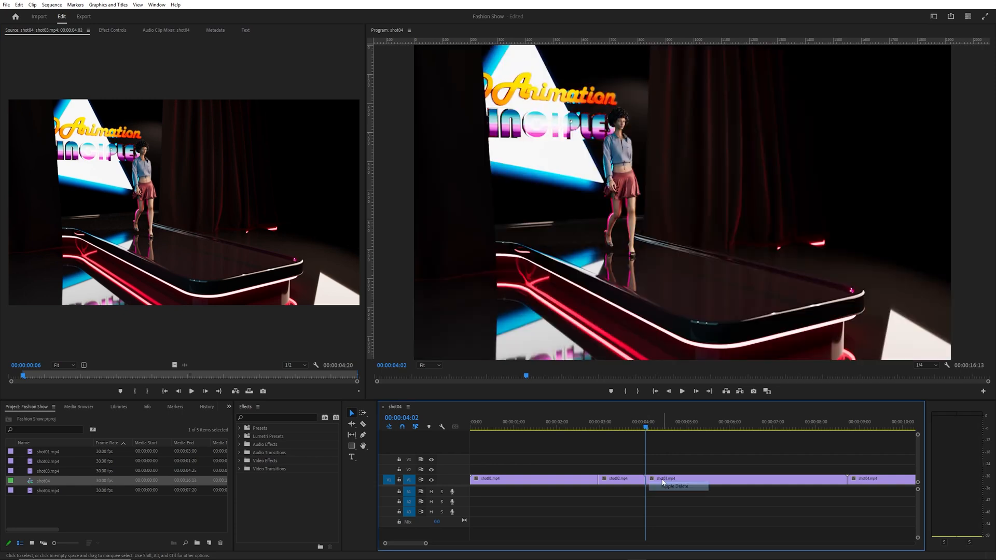
left_click_drag(647, 429, 633, 432)
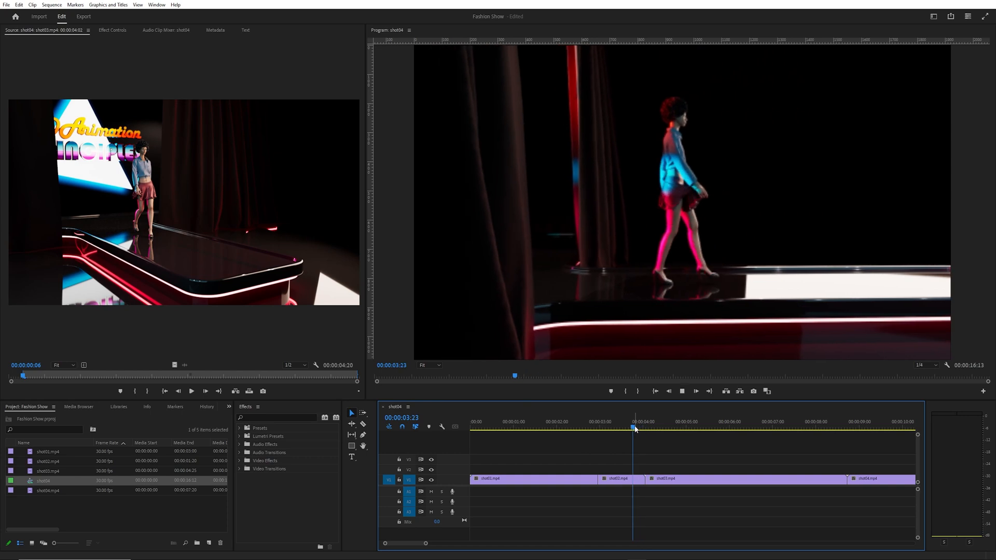
key("space")
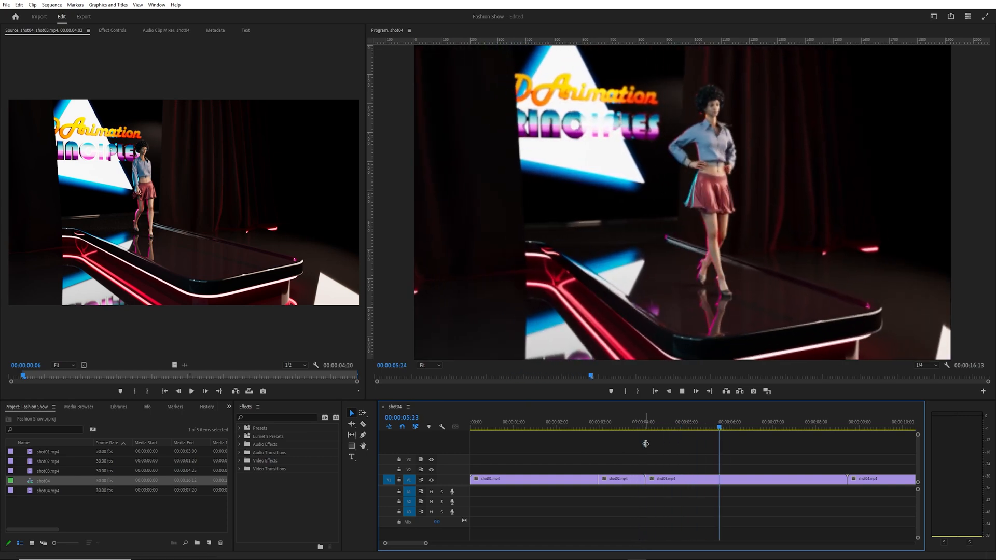
key("space")
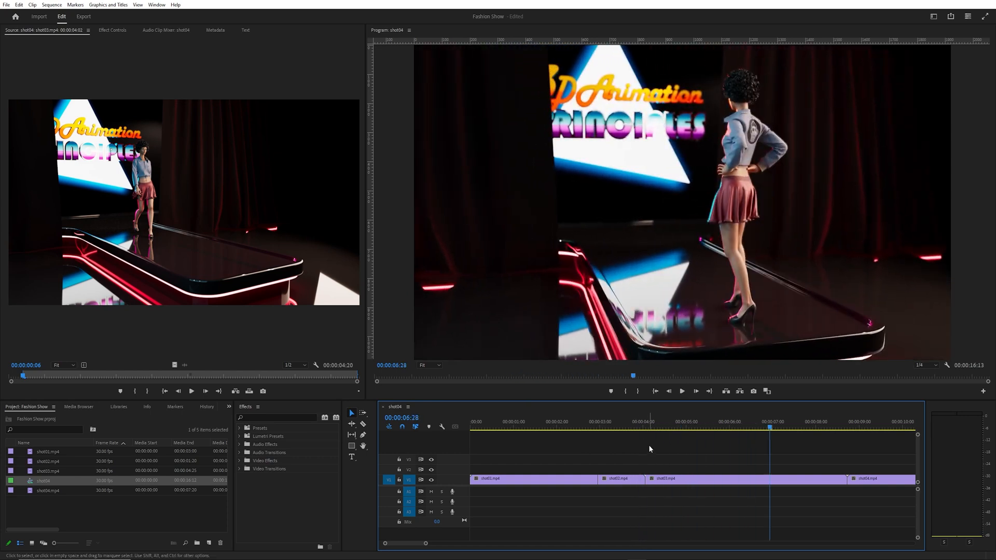
left_click_drag(652, 430, 608, 430)
key("space")
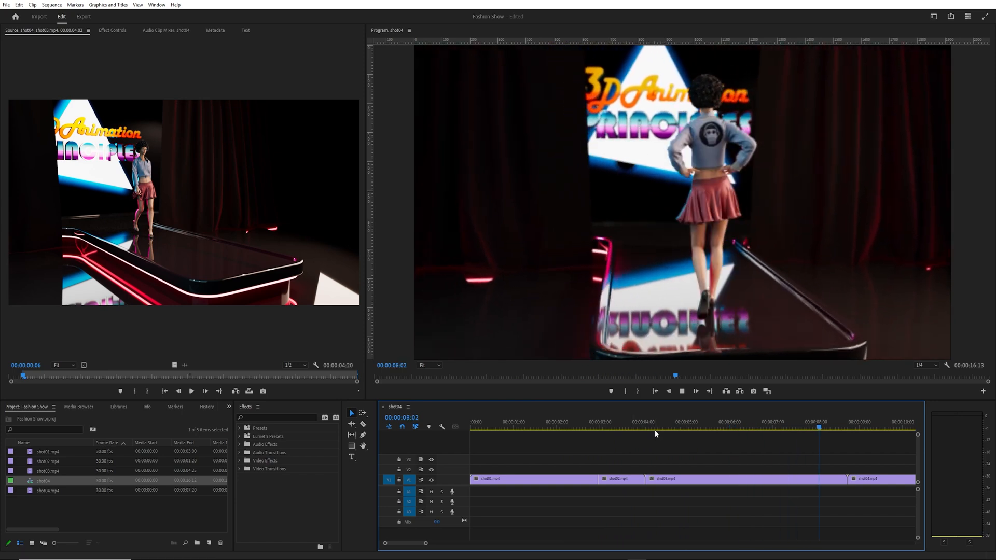
key("space")
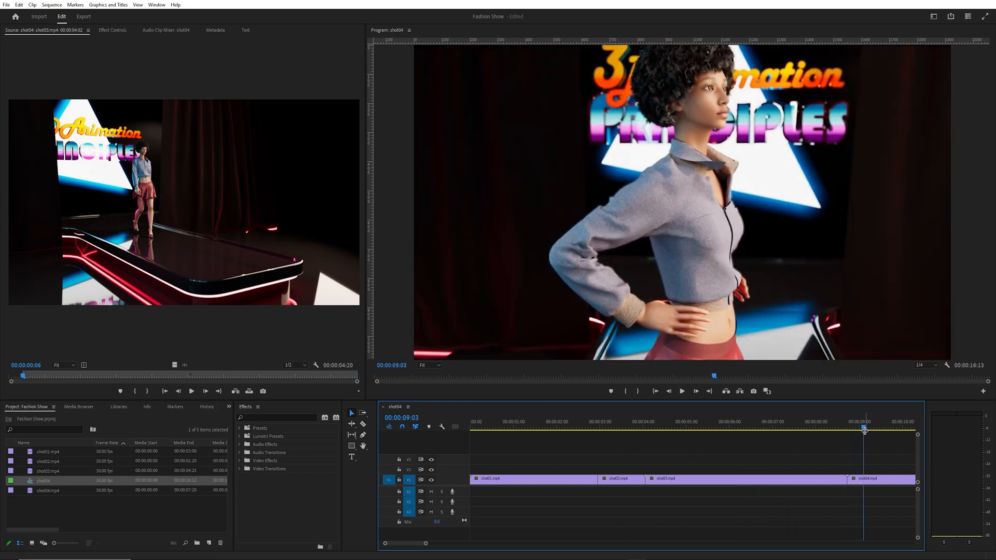
Compare the turning pose across the cut from shot03 to shot04, and set shot03's Out point to 00:00:04:17
left_click_drag(844, 430, 841, 430)
left_click_drag(837, 429, 848, 425)
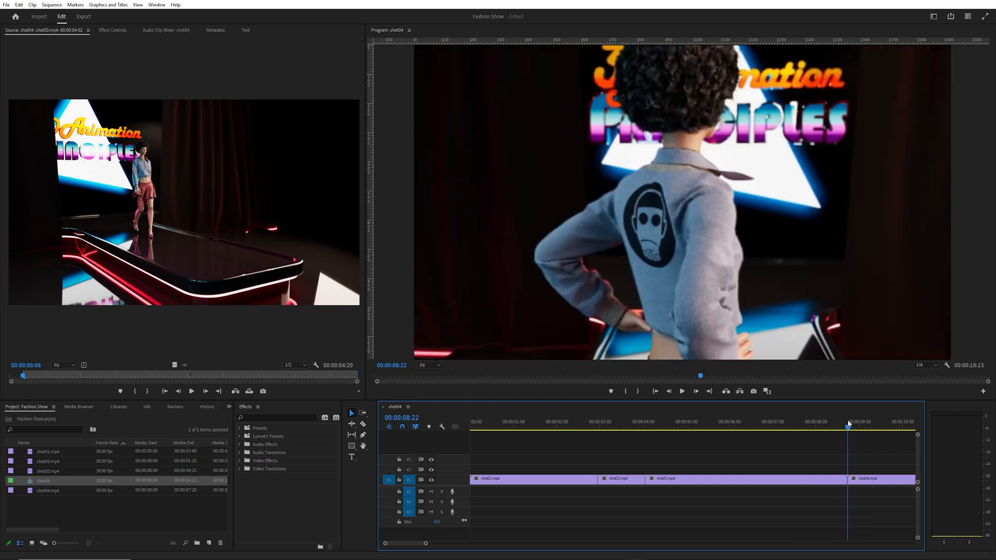
left_click_drag(848, 424, 840, 424)
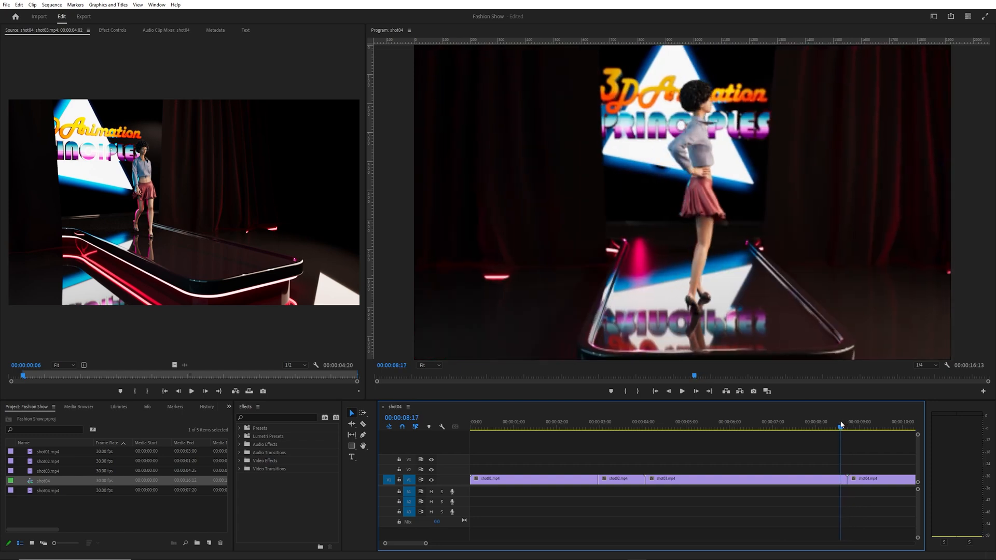
double_click(831, 482)
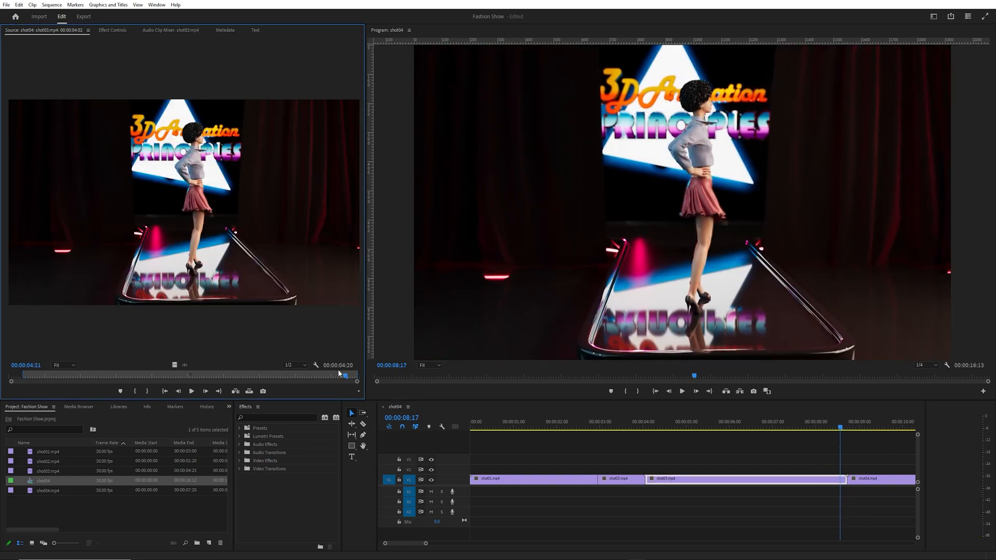
left_click_drag(347, 379, 337, 379)
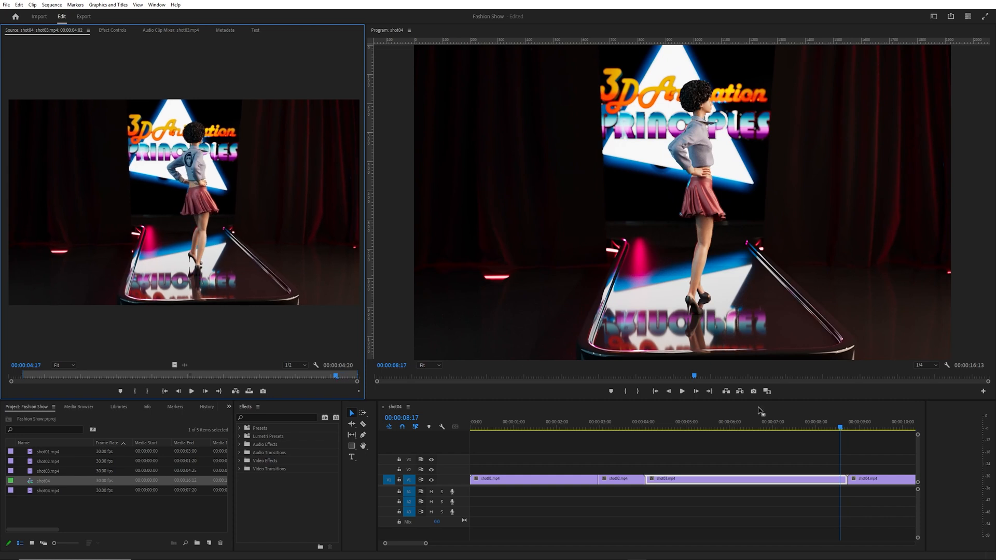
left_click_drag(846, 429, 848, 429)
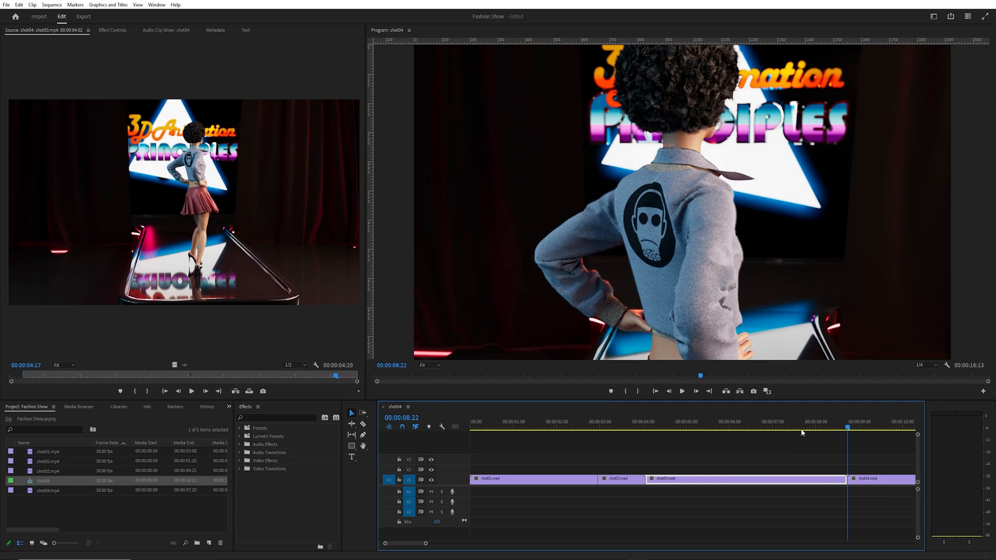
left_click(295, 324)
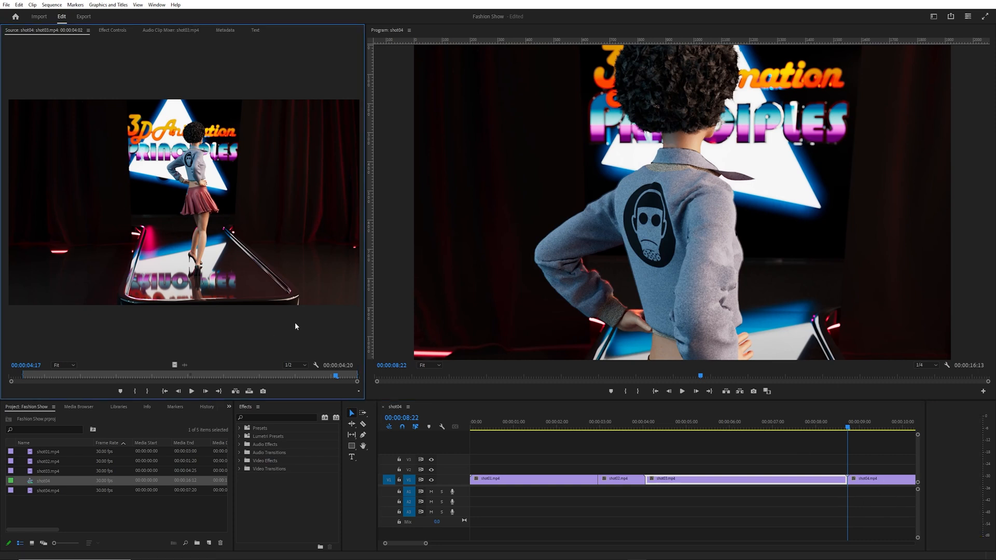
key("o")
Delete the gap left after shot03 and scrub up to the cut into shot04
left_click(841, 487)
key("Delete")
left_click(821, 428)
left_click_drag(822, 428, 833, 428)
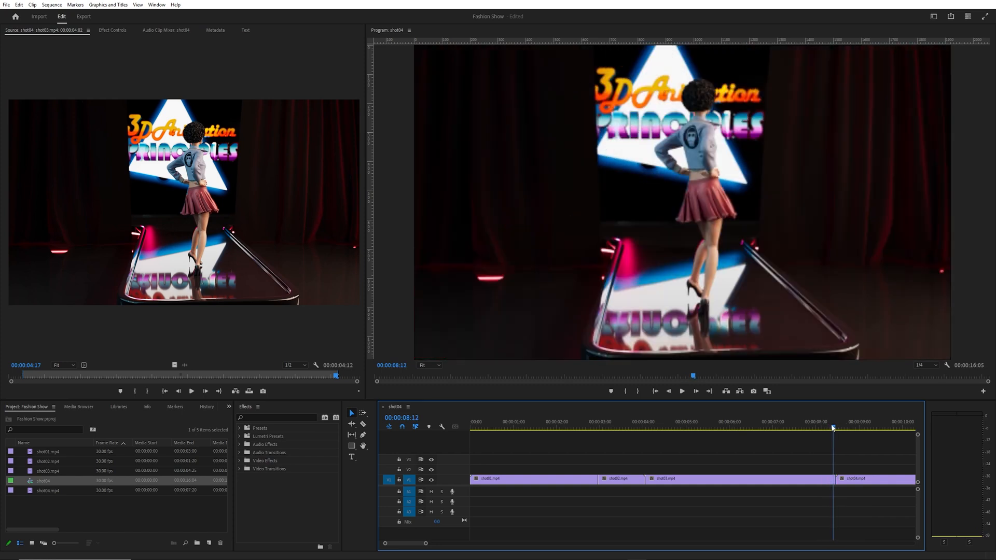
Move shot03's Out point to 00:00:04:15 and ripple delete the gap before shot04
left_click_drag(334, 377, 328, 377)
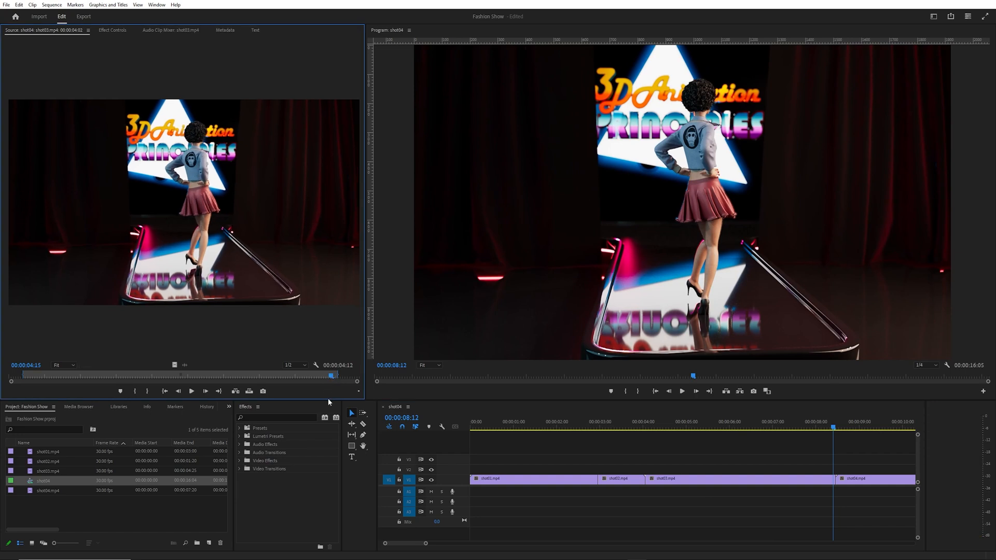
key("o")
right_click(835, 481)
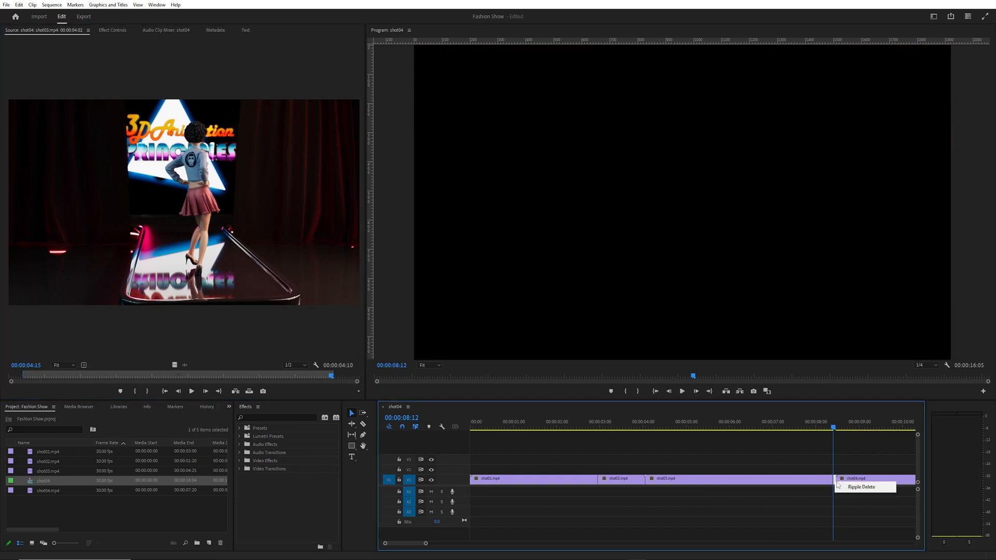
left_click(851, 487)
Play back the sequence from the end of shot03 through shot04, and return the playhead to the sequence start
left_click(828, 429)
left_click_drag(828, 430, 792, 427)
key("space")
key("space")
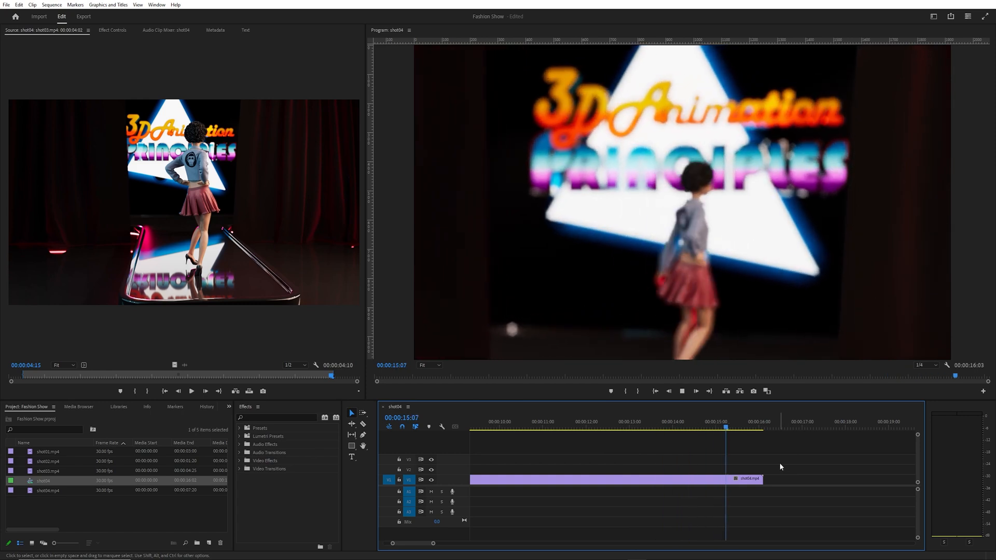
key("Home")
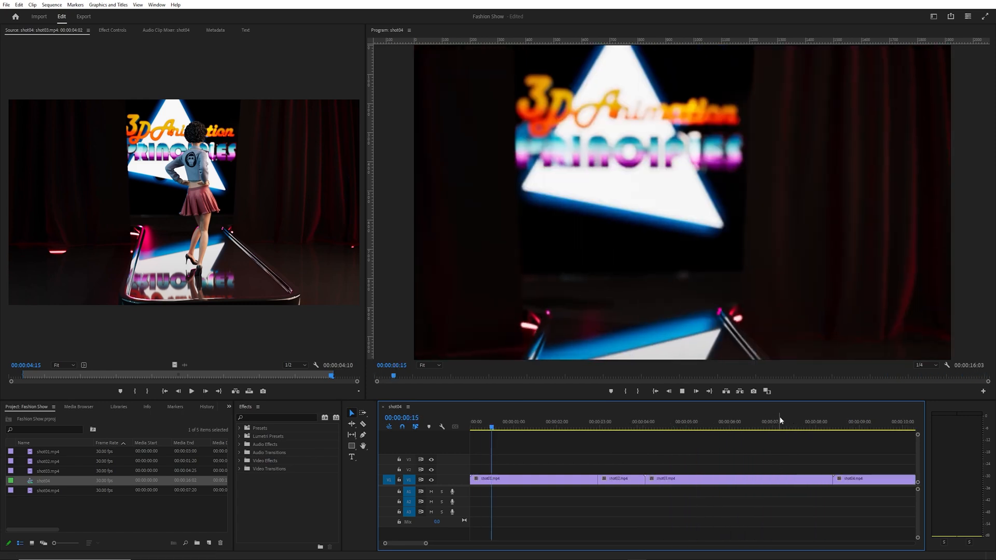
left_click(510, 432)
left_click_drag(510, 433, 465, 422)
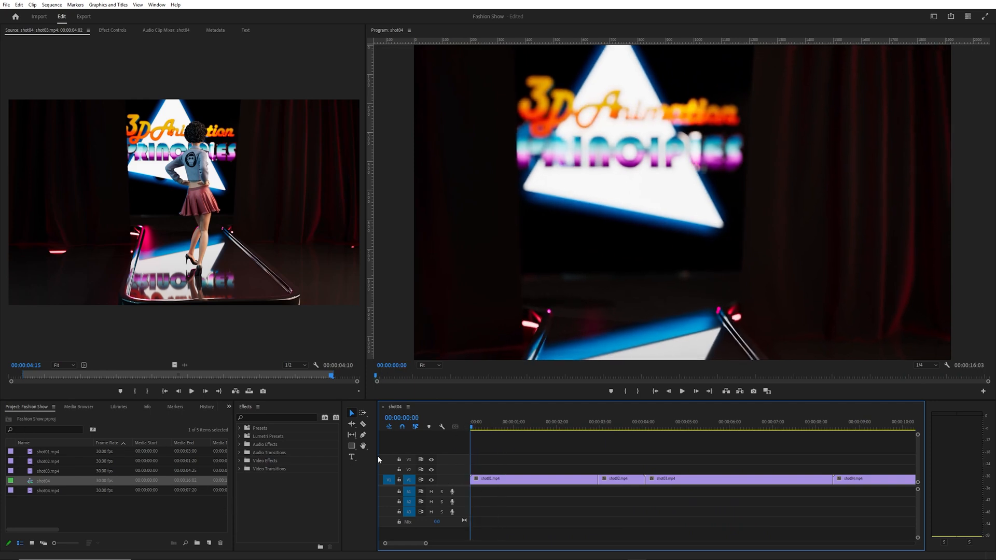
Group the Effects panel with the Project panel, dock it separately beside the timeline tools again, and adjust its width
left_click_drag(244, 406, 146, 409)
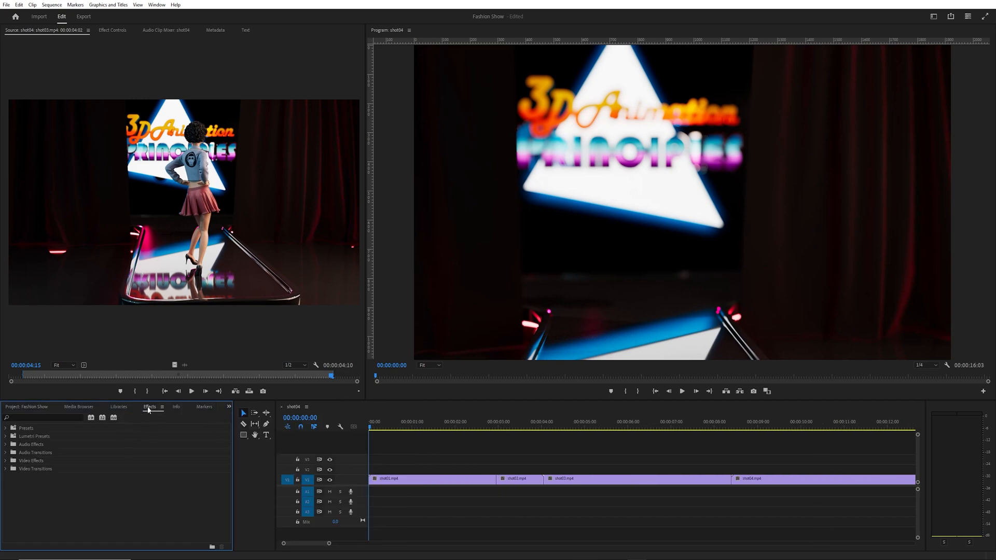
left_click(124, 408)
left_click(147, 407)
left_click_drag(150, 406, 240, 467)
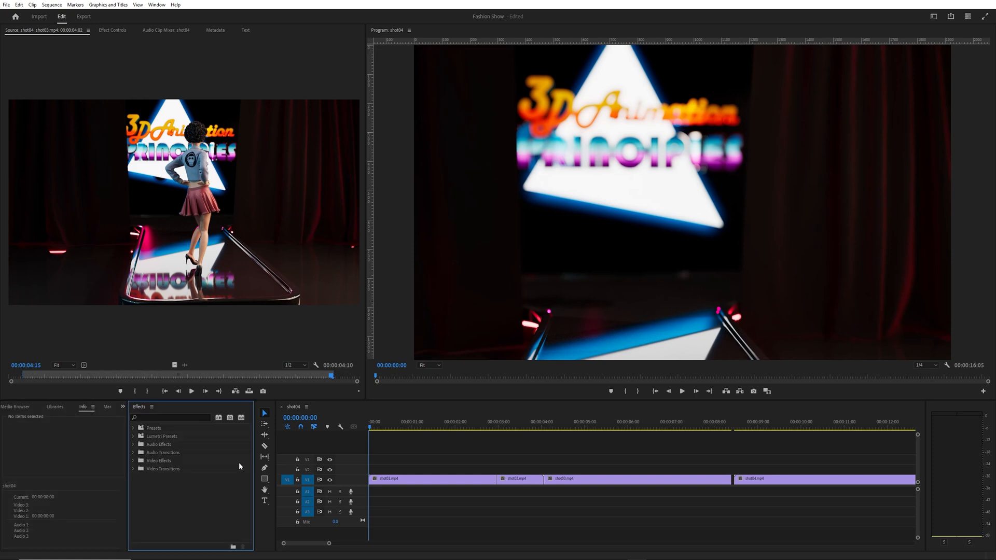
left_click_drag(129, 462, 181, 462)
Look through the Libraries and Media Browser panels and bring the Fashion Show project's clip list back into view
left_click(15, 408)
left_click(73, 407)
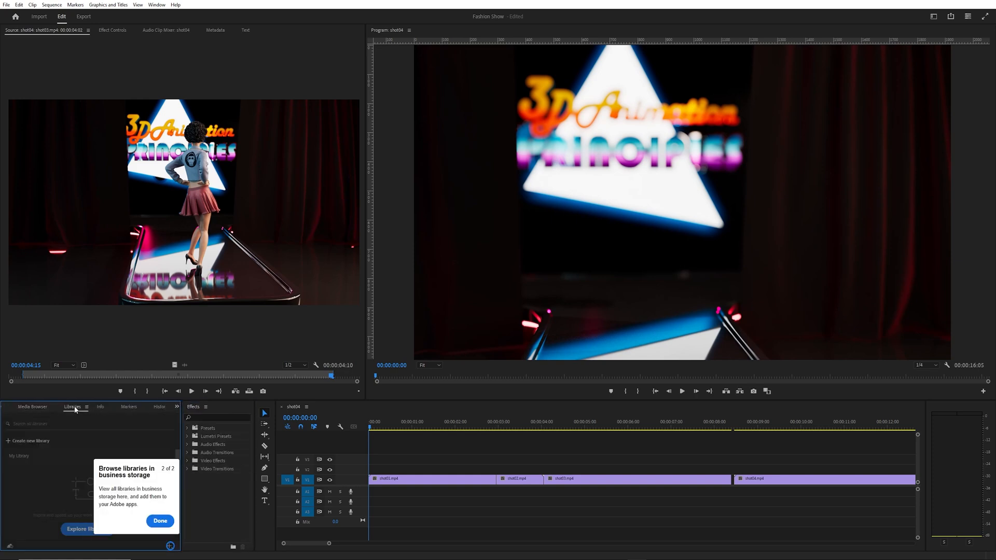
left_click(39, 408)
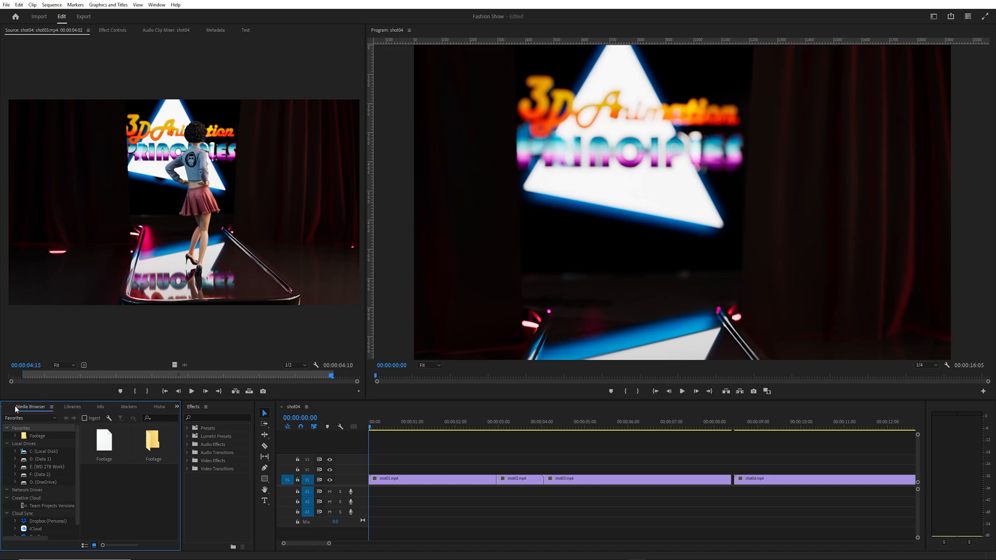
left_click(98, 408)
scroll(74, 407, "up", 3)
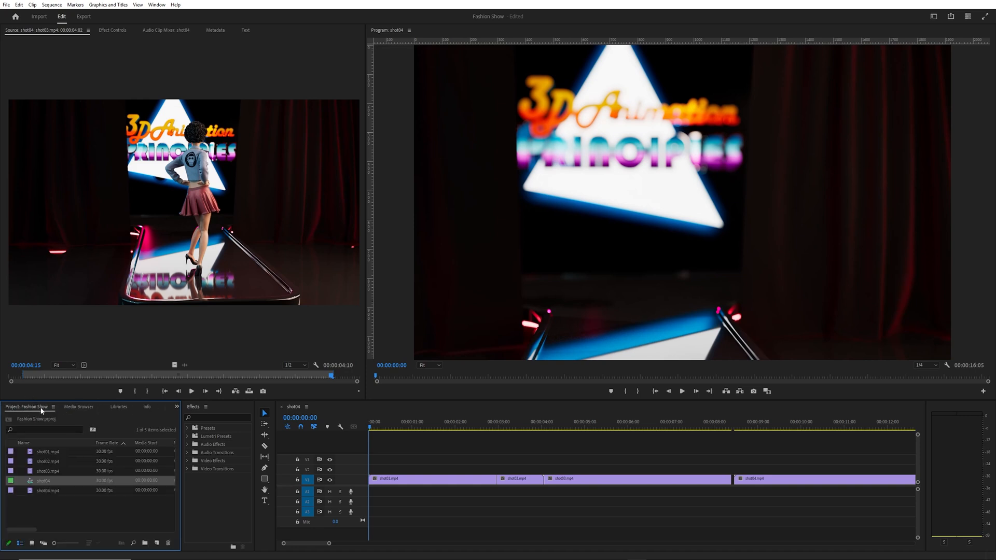
Apply the Dip to Black dissolve transition to the start of the shot01 clip and scrub through the fade
left_click(187, 469)
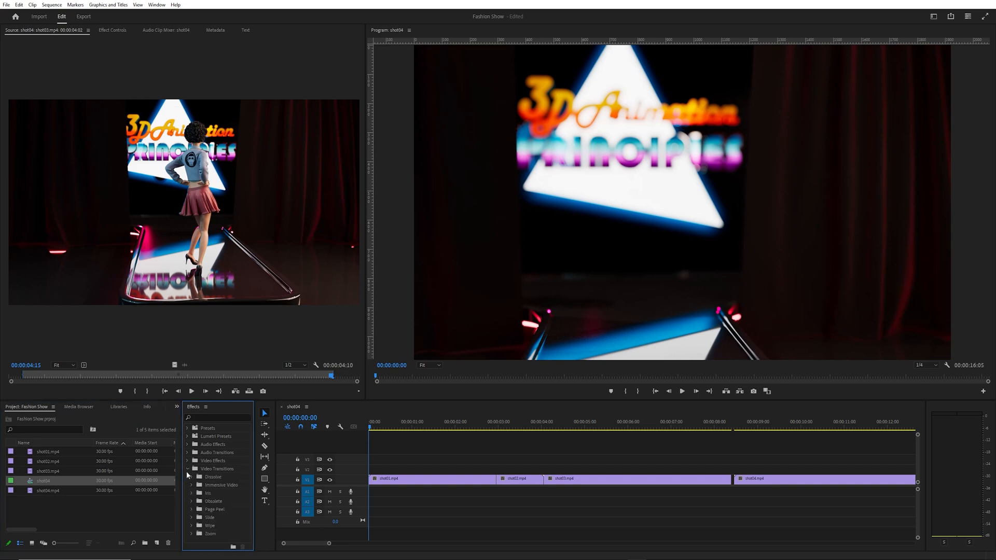
left_click(192, 477)
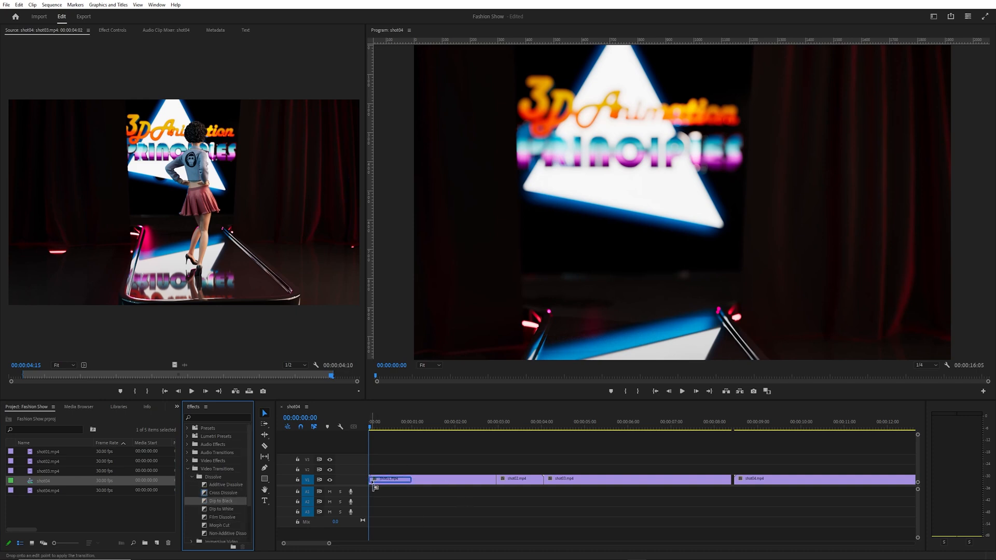
left_click_drag(375, 486, 373, 483)
left_click(371, 429)
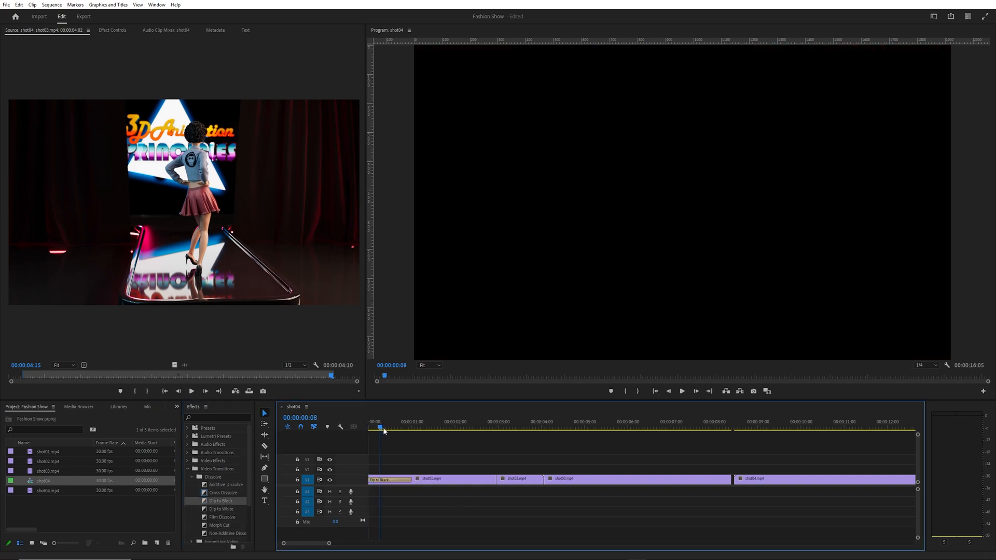
Play back the opening fade, extend the Dip to Black transition on shot01 slightly, and replay the sequence from the start
left_click_drag(391, 432, 357, 426)
key("space")
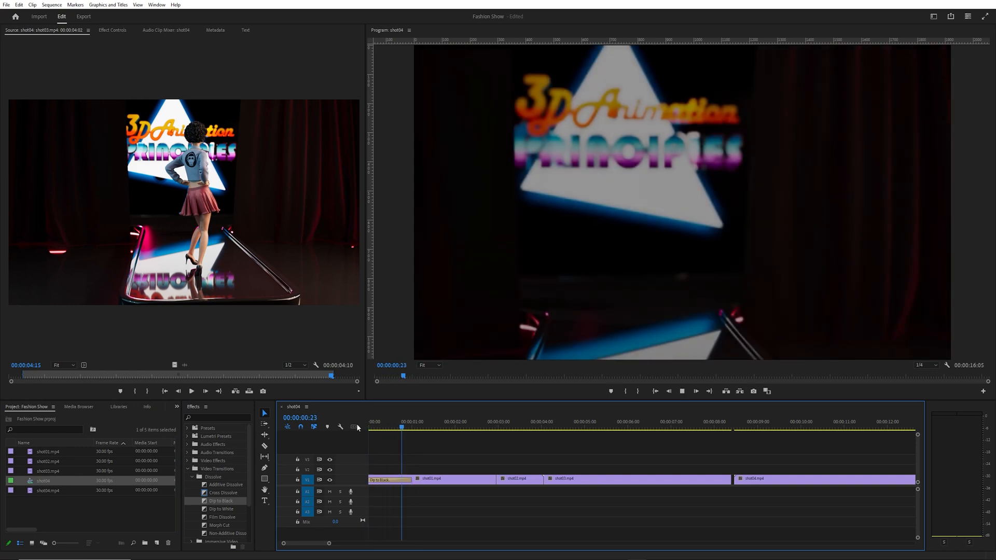
key("space")
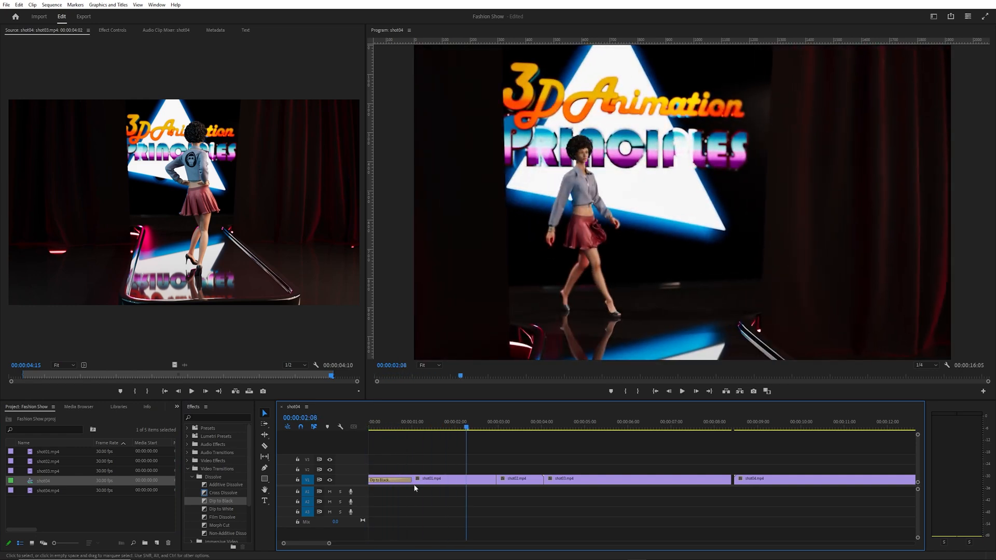
left_click_drag(413, 480, 420, 479)
key("Home")
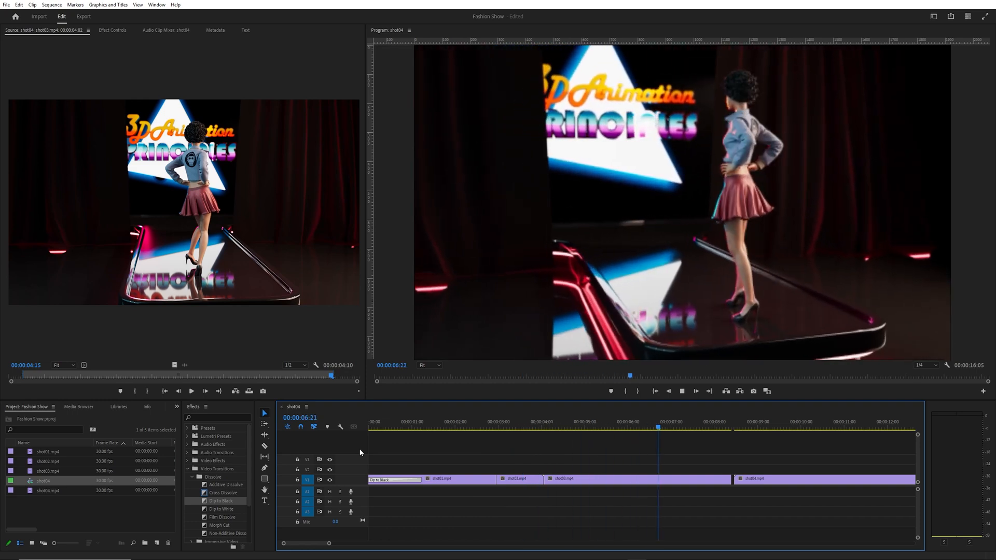
key("space")
Ripple delete the gap between shot03 and shot04, and move the playhead back near the sequence start
right_click(732, 479)
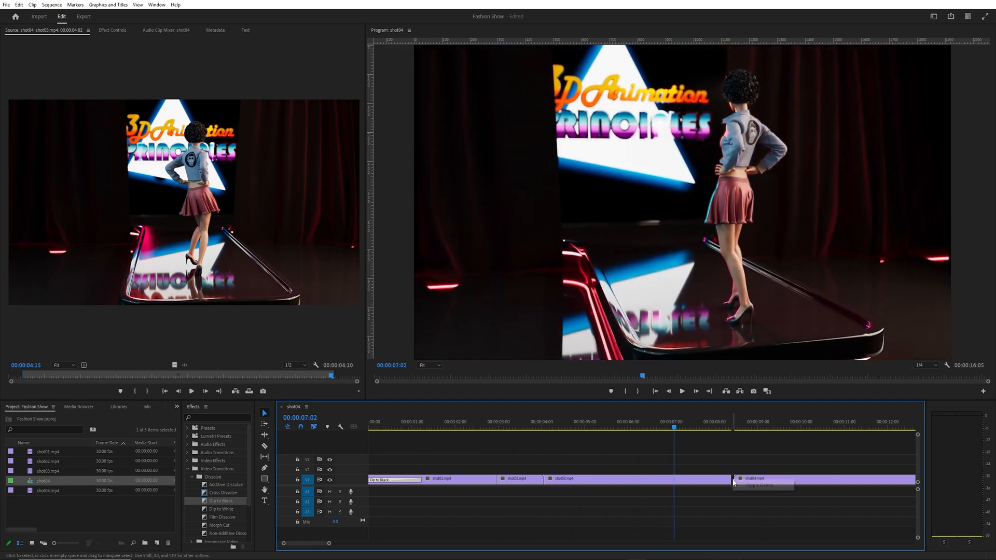
left_click(742, 486)
key("space")
left_click_drag(697, 422, 380, 423)
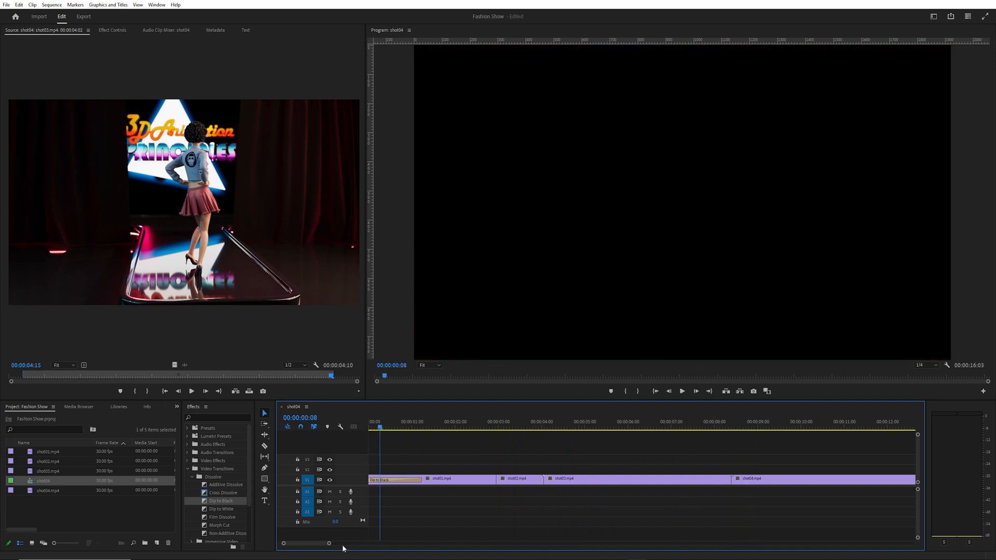
Apply the Dip to Black transition to the end of the shot04 clip
left_click_drag(330, 544, 350, 544)
left_click_drag(205, 501, 424, 518)
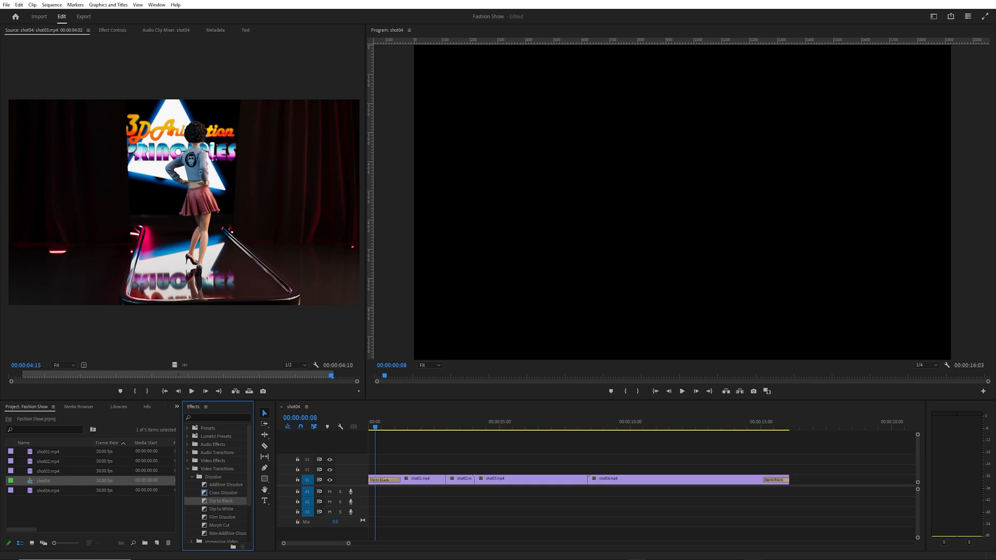
left_click_drag(578, 424, 300, 429)
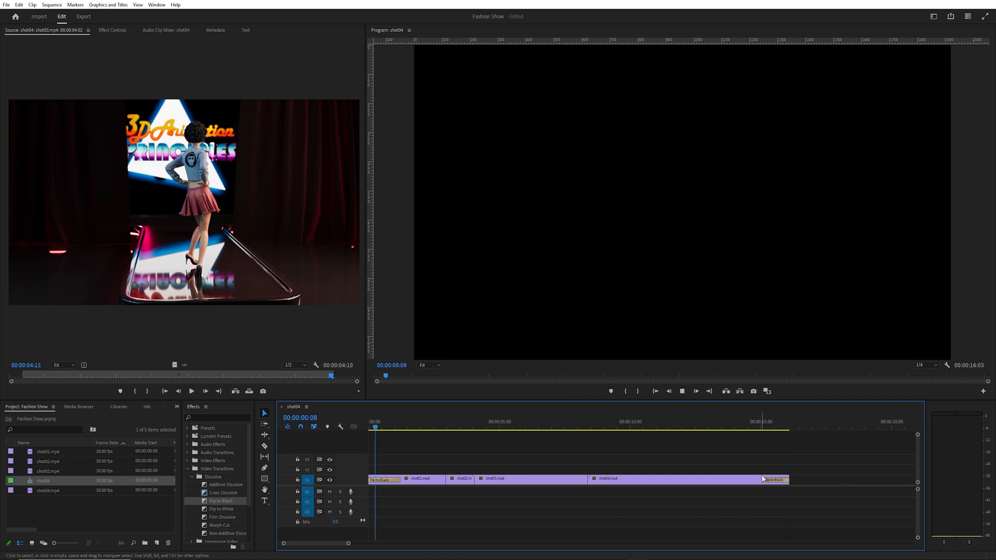
Try a longer Dip to Black transition at the end of shot04 and play back the closing fade
left_click_drag(765, 480, 747, 479)
left_click(708, 426)
key("space")
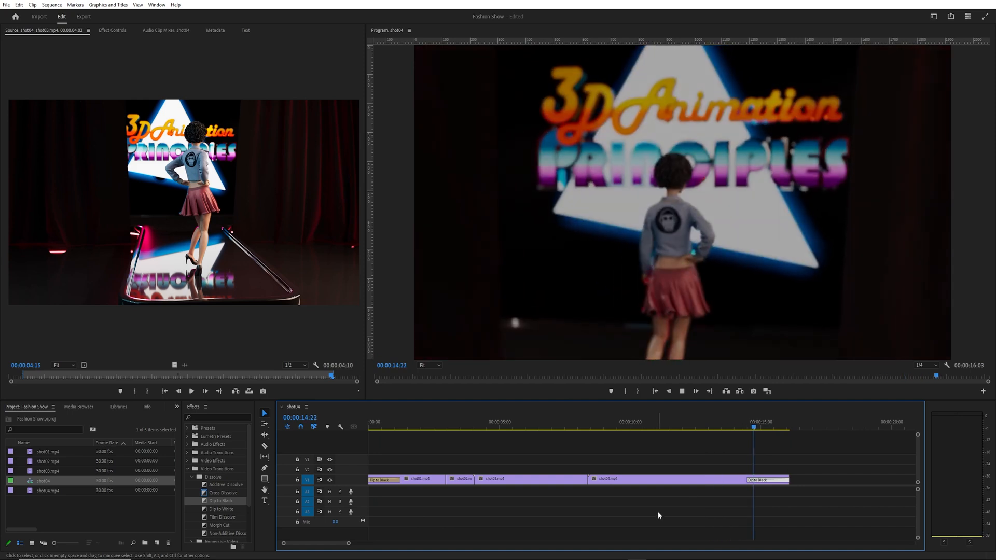
key("space")
Shorten the closing Dip to Black transition on shot04 in stages to under one second, checking the fade in playback
left_click_drag(748, 479, 755, 480)
left_click(755, 427)
key("space")
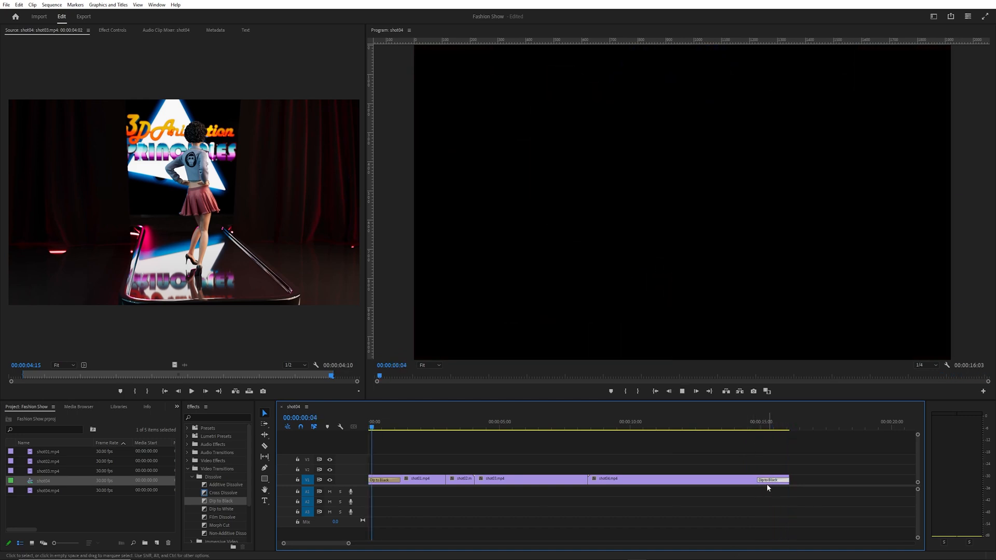
left_click_drag(758, 480, 770, 481)
left_click(733, 430)
key("space")
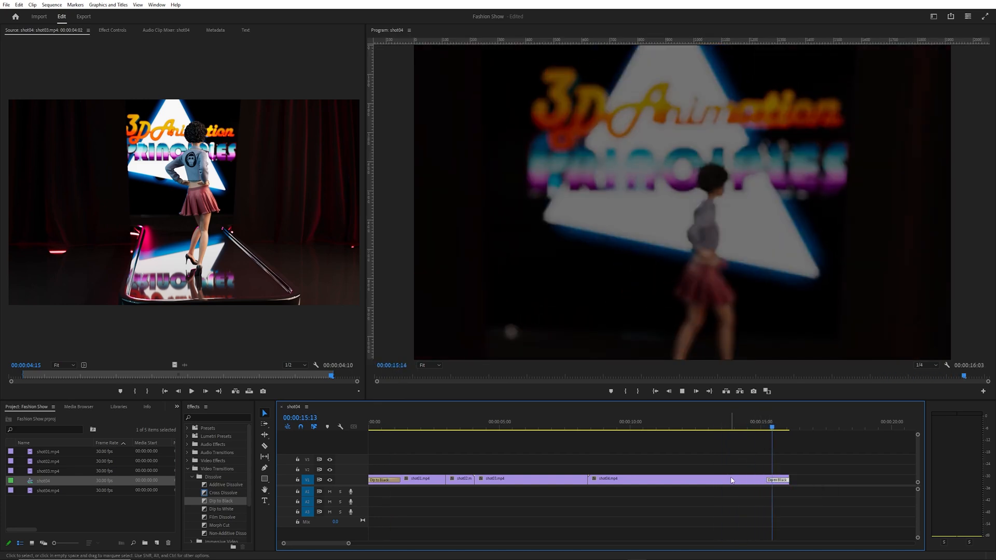
key("space")
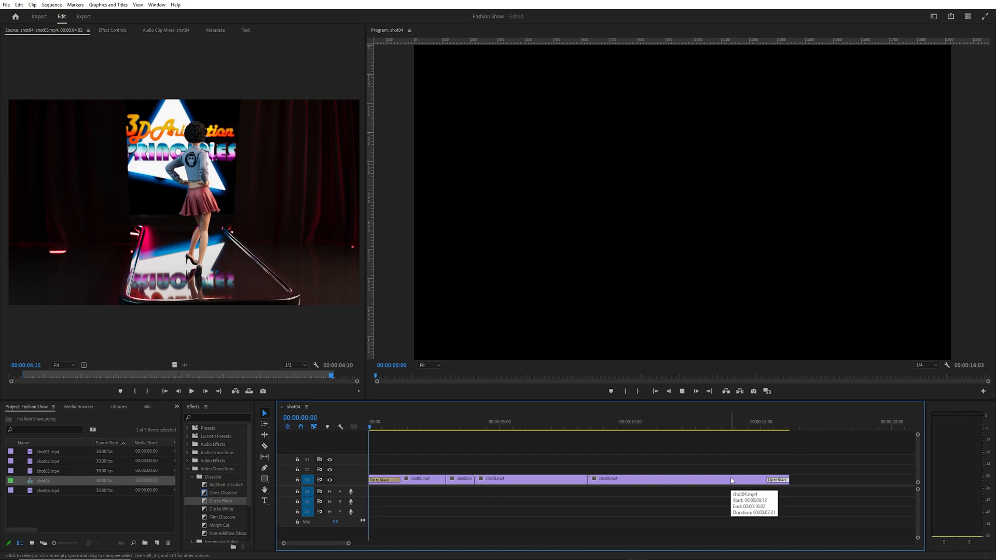
Recheck the closing fade, play the whole sequence from the start, and save the project
left_click(751, 420)
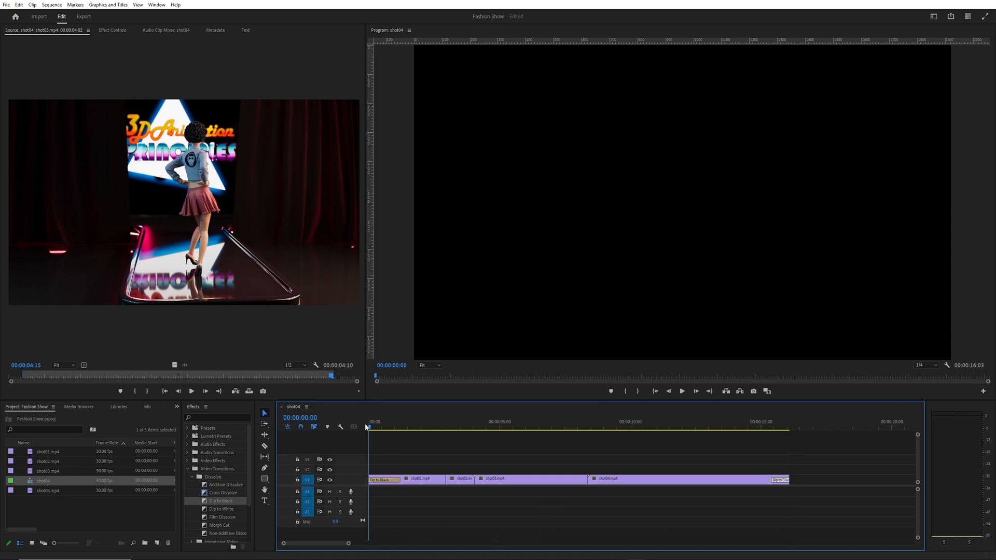
key("space")
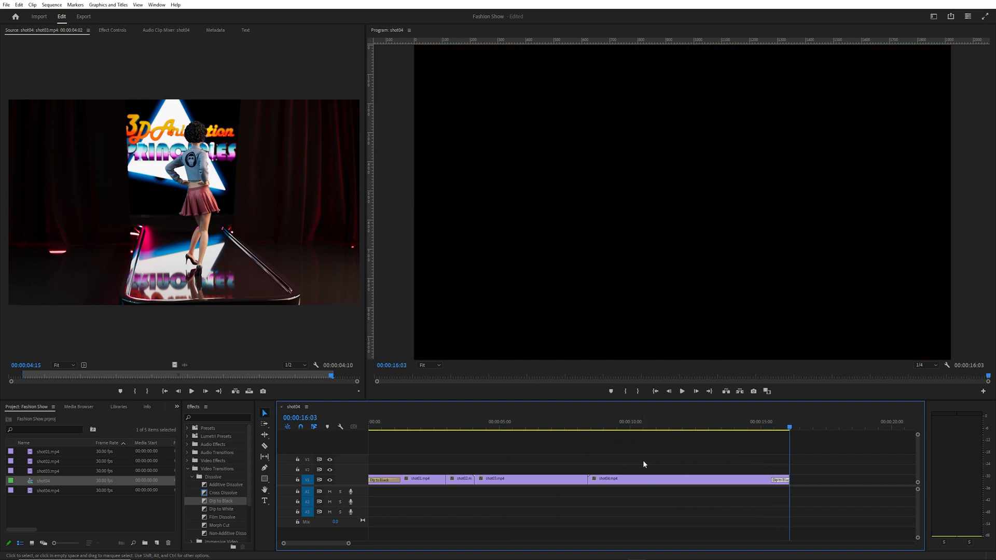
key("ctrl+s")
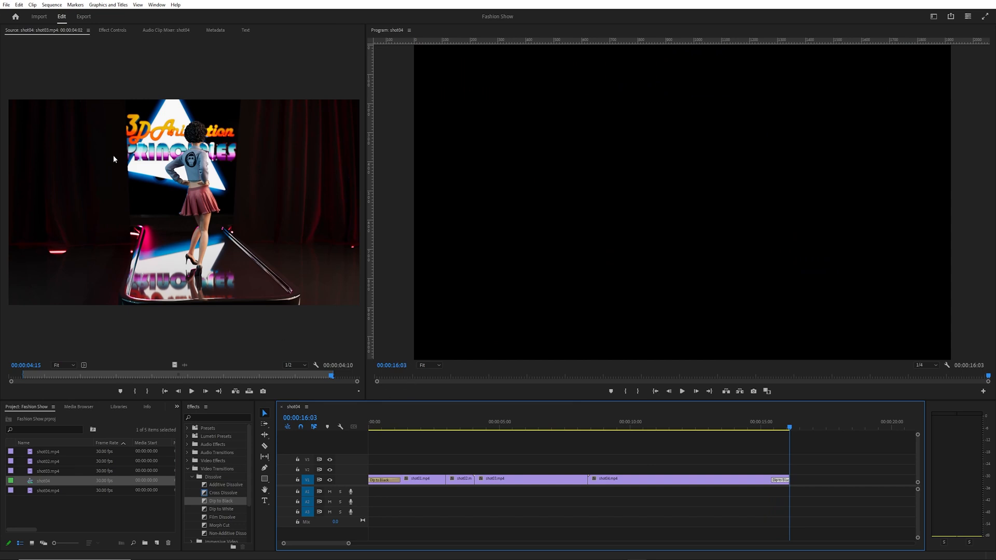
Open the media export settings for the sequence, disable the Media File destination and enable YouTube
left_click(6, 5)
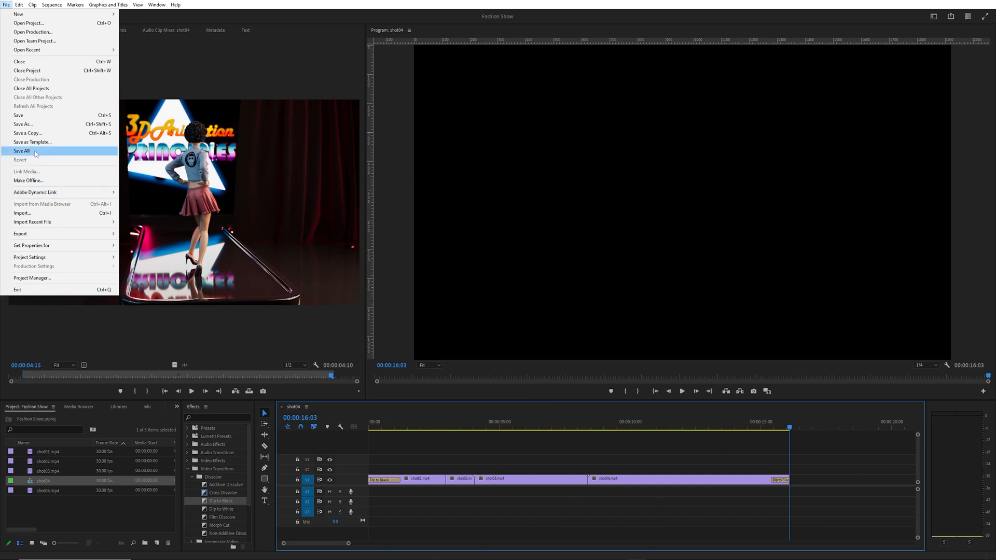
mouse_move(21, 233)
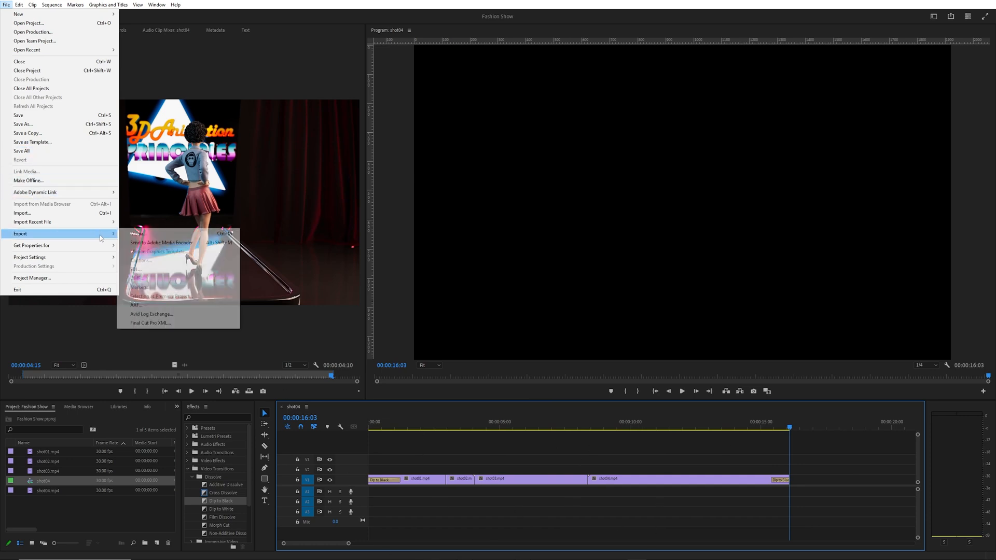
left_click(166, 234)
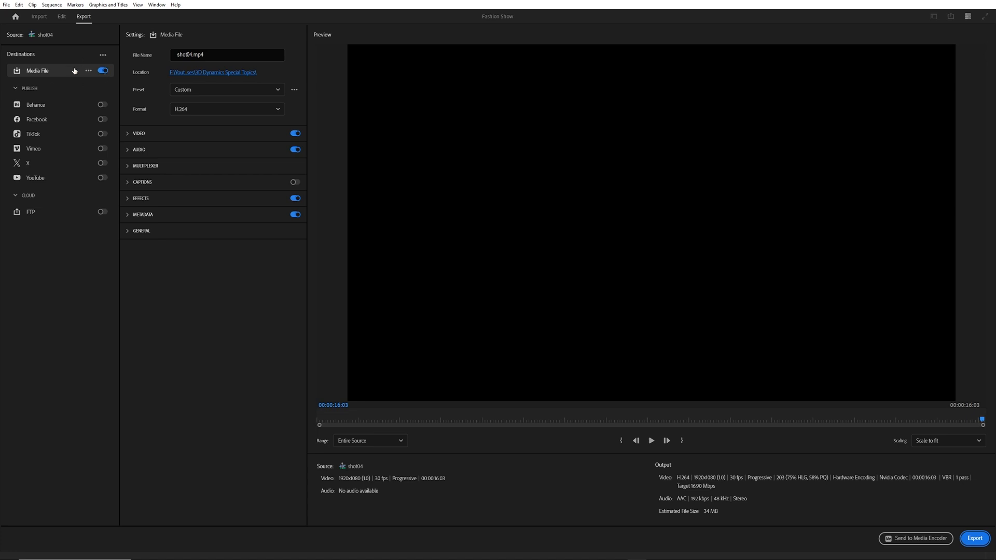
left_click(103, 71)
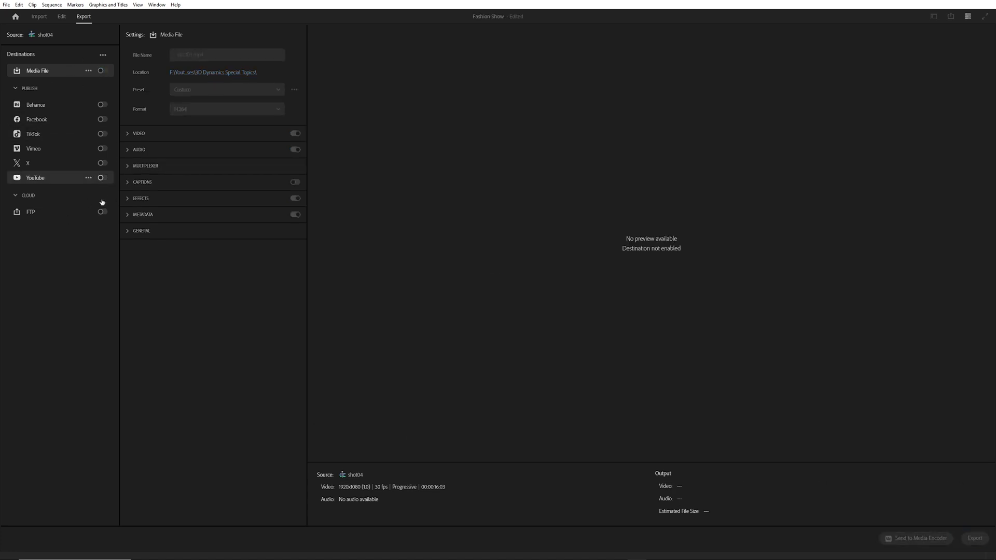
left_click(103, 177)
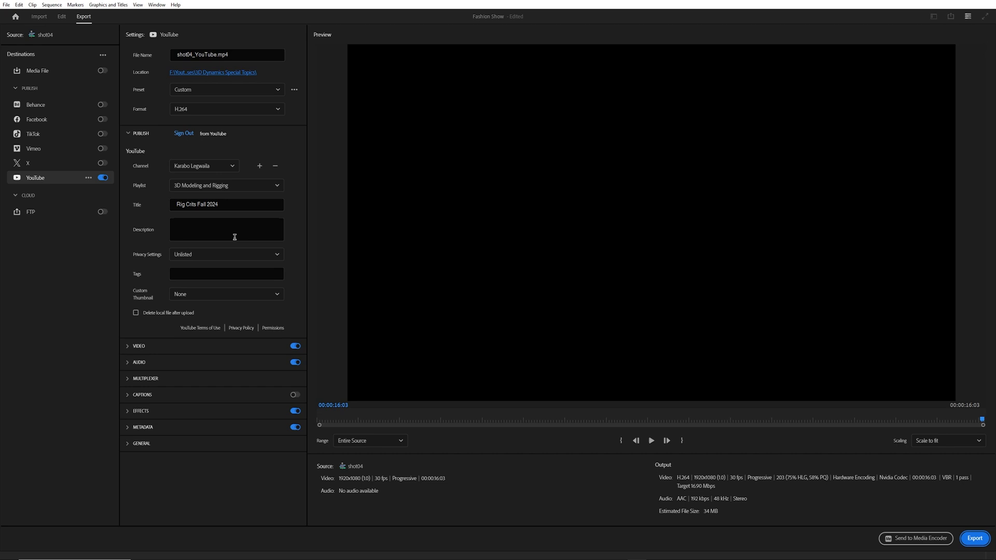
Set the YouTube playlist to None, the title to "Fashion Show", and keep the privacy setting Unlisted
left_click(277, 188)
left_click(198, 187)
left_click(220, 203)
key("BackSpace")
type("Fashion")
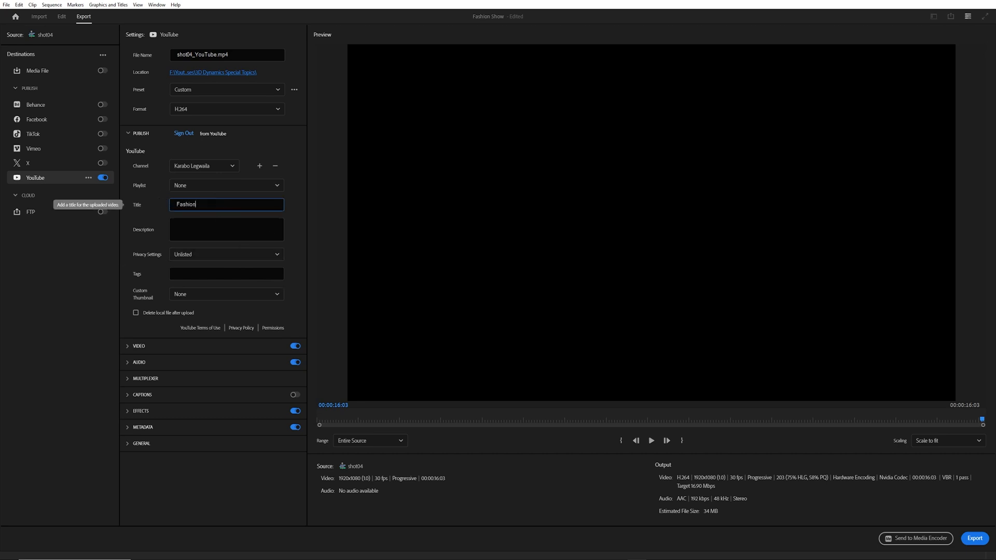
type(" Show")
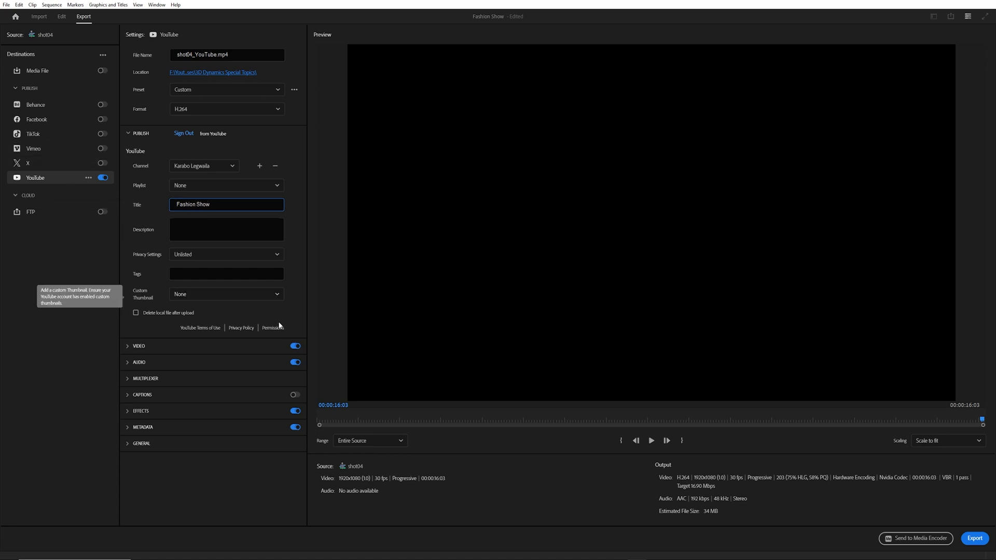
left_click(200, 257)
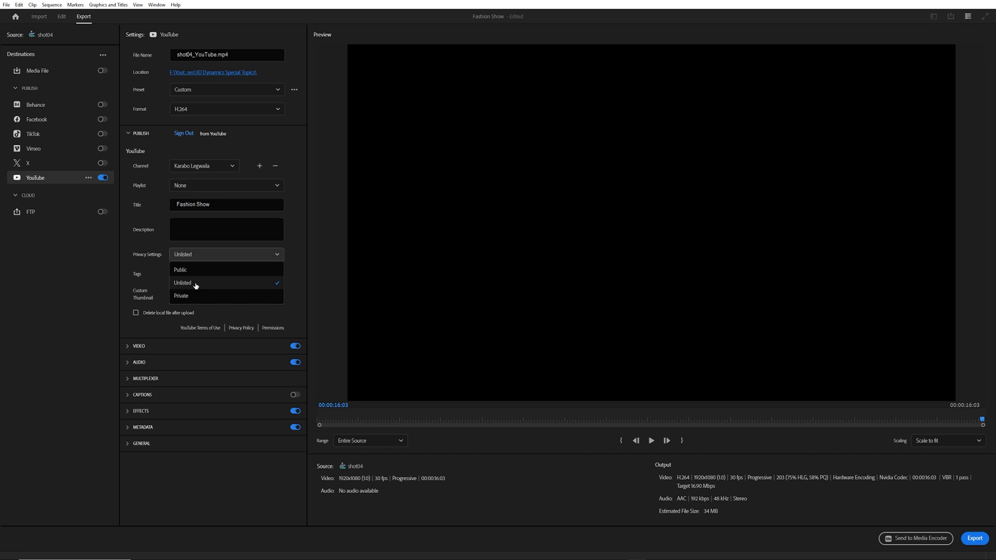
left_click(193, 283)
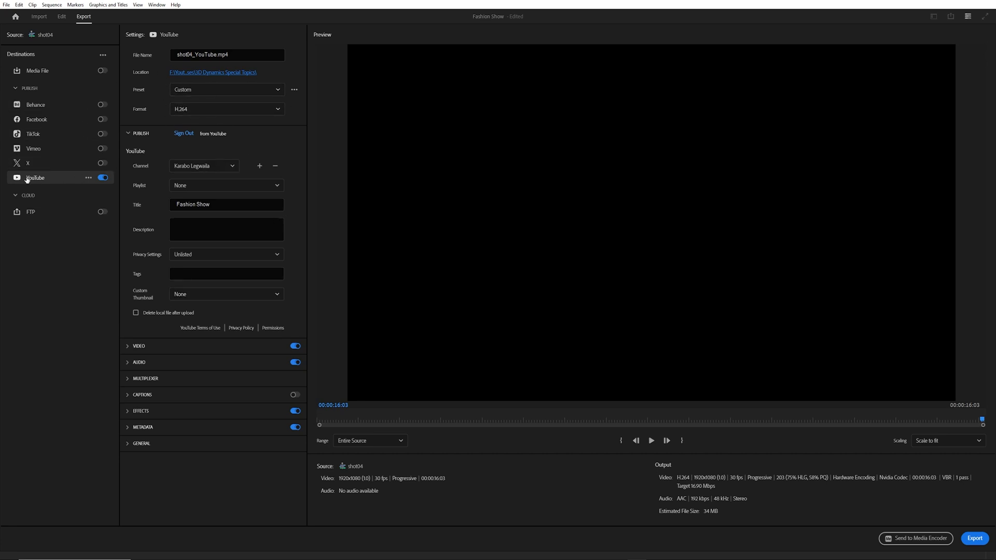
left_click(223, 91)
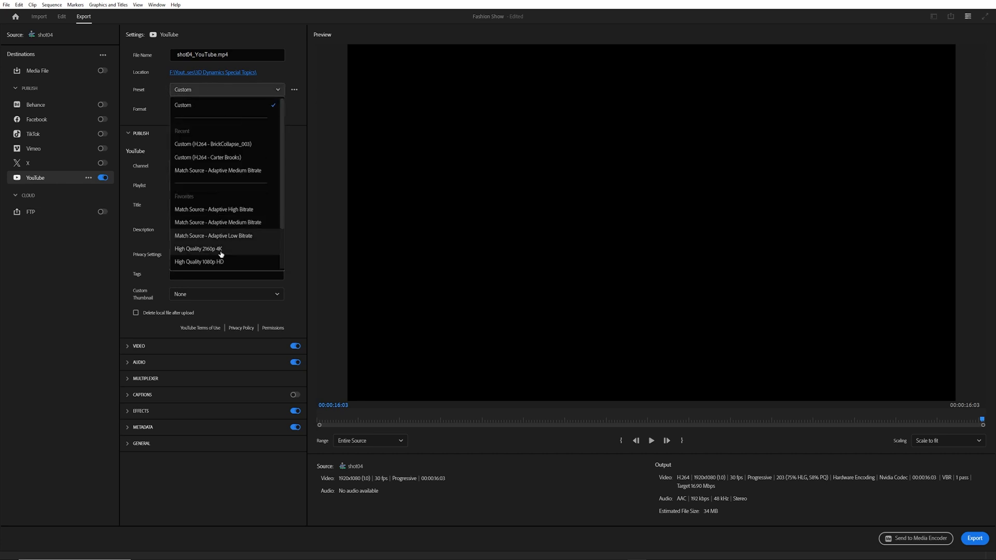
left_click(296, 175)
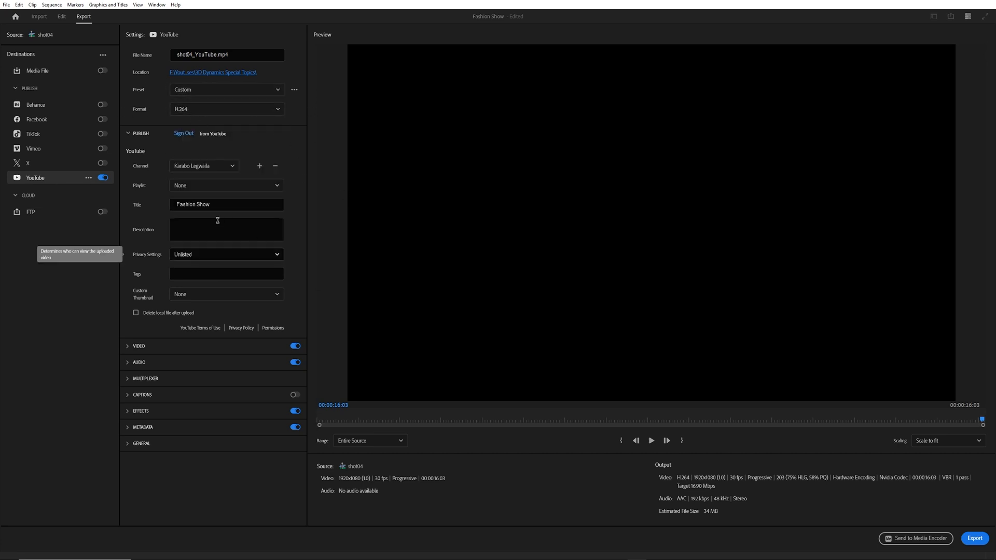
left_click(200, 109)
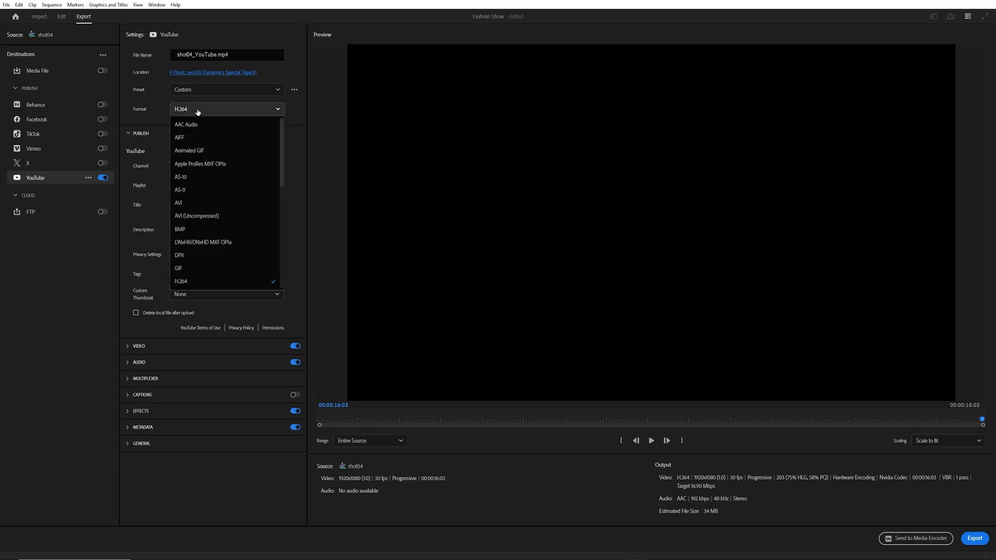
left_click(200, 110)
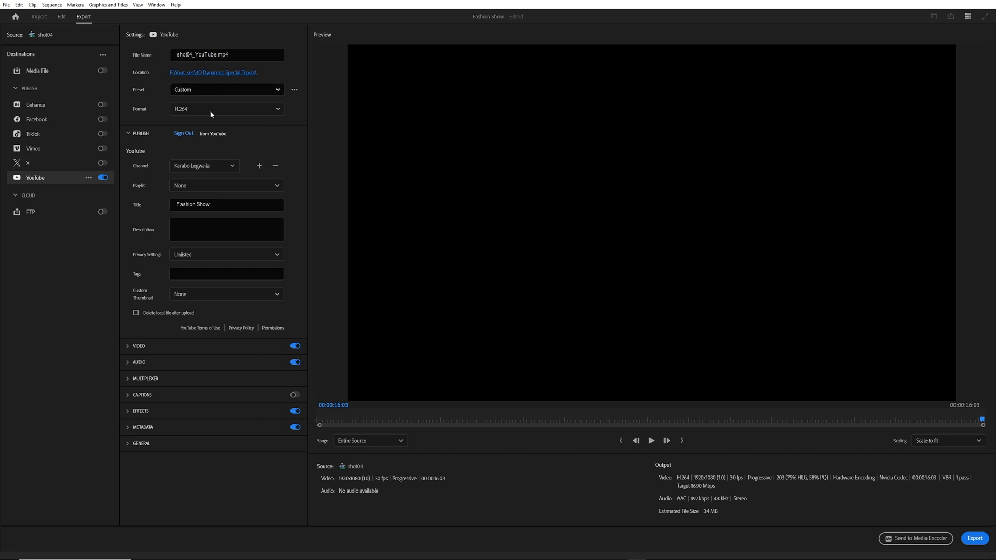
Rename the export file to fashionShowYouTube.mp4
left_click(216, 56)
key("BackSpace")
key("BackSpace")
key("BackSpace")
key("BackSpace")
key("BackSpace")
key("BackSpace")
key("BackSpace")
key("BackSpace")
key("BackSpace")
key("BackSpace")
key("BackSpace")
key("BackSpace")
key("BackSpace")
key("BackSpace")
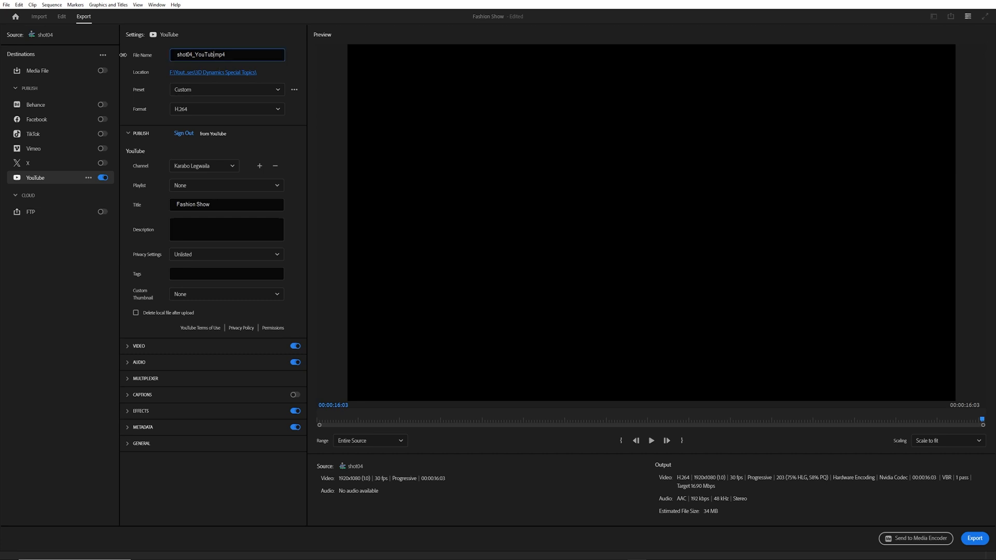
type("fashionShowYouTube")
Review the Video and Audio export settings for the YouTube destination
left_click(130, 347)
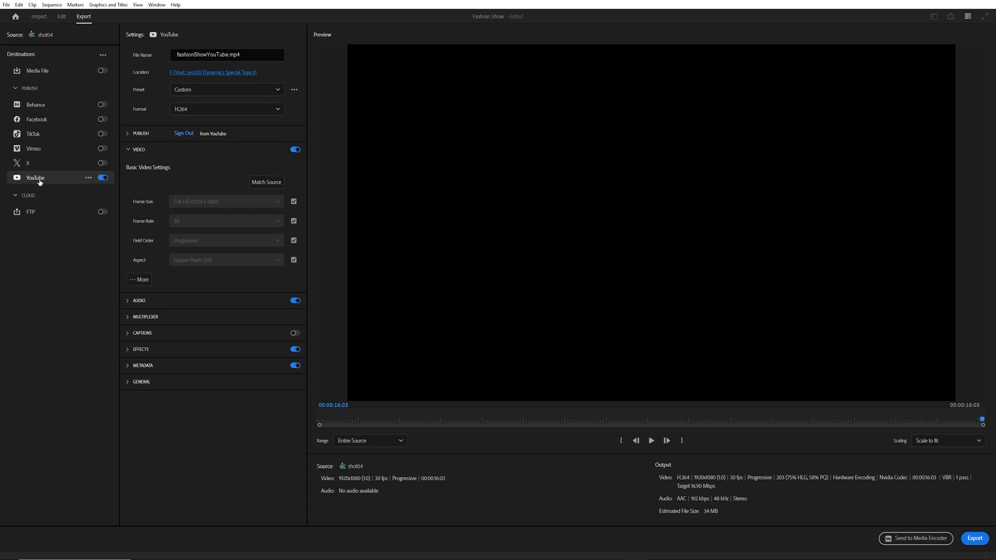
left_click(126, 303)
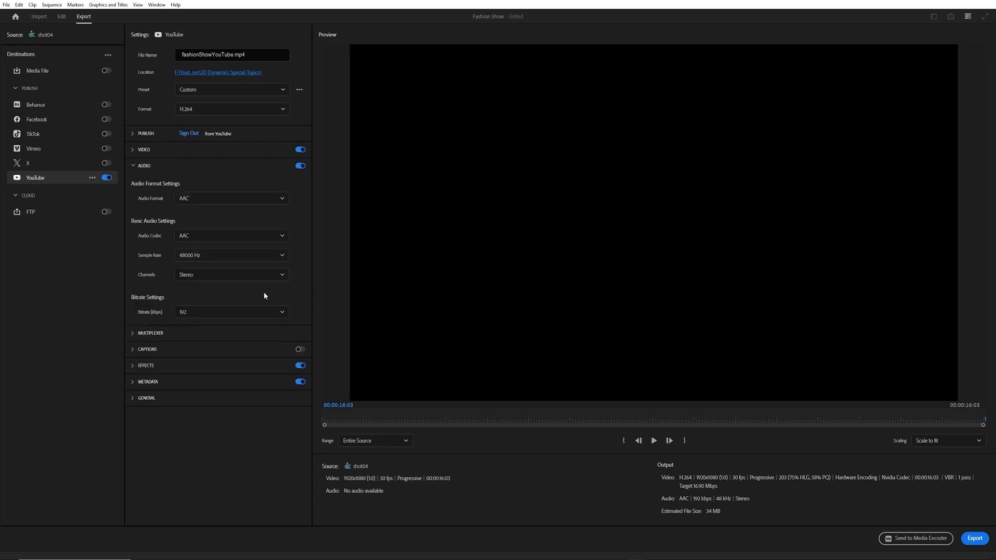
left_click(133, 167)
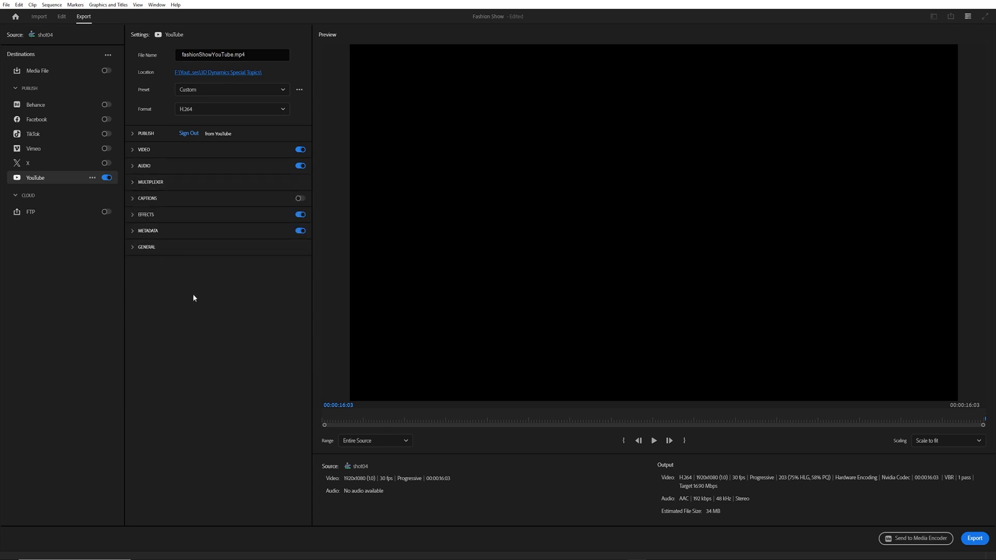
Set the YouTube custom thumbnail to come from an image file, leaving the thumbnail file as None
left_click(133, 133)
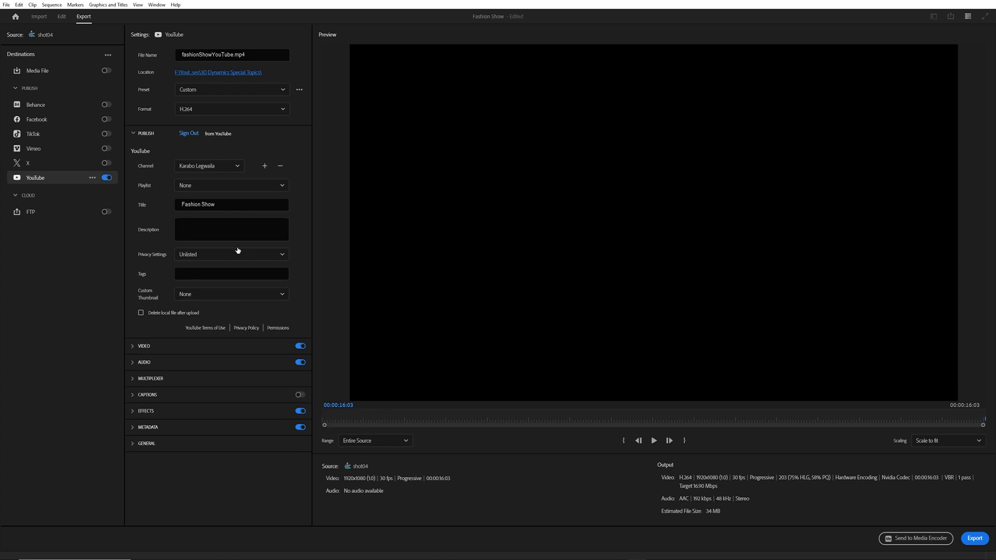
left_click(216, 297)
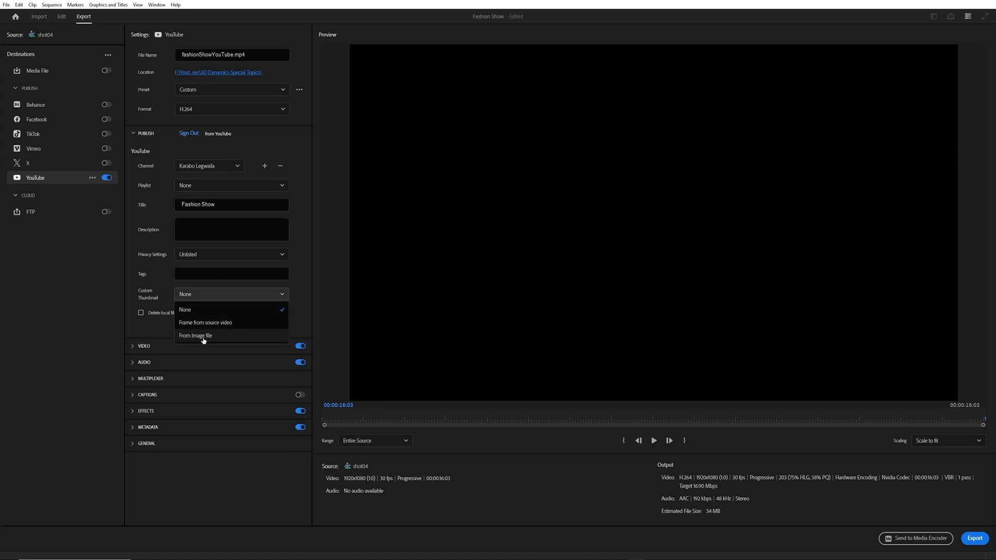
left_click(204, 336)
left_click(185, 318)
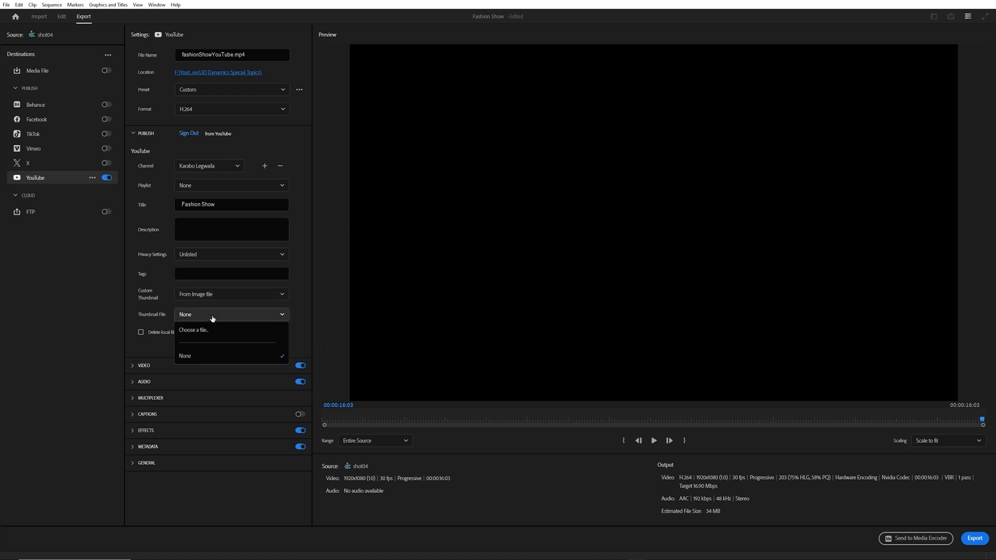
left_click(242, 290)
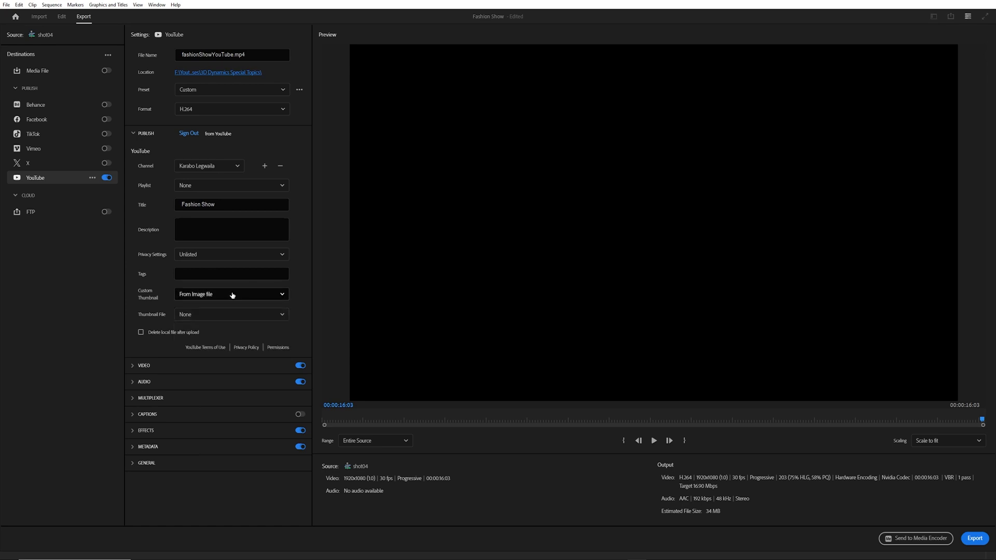
Set the YouTube custom thumbnail to a frame from the source video, using the frame at 00:00:10:10
left_click(232, 294)
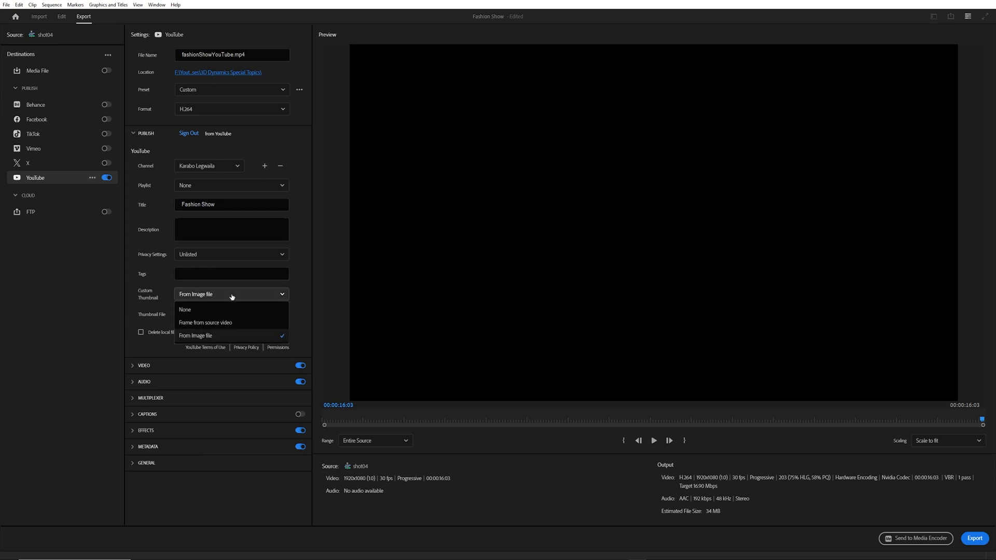
left_click(205, 322)
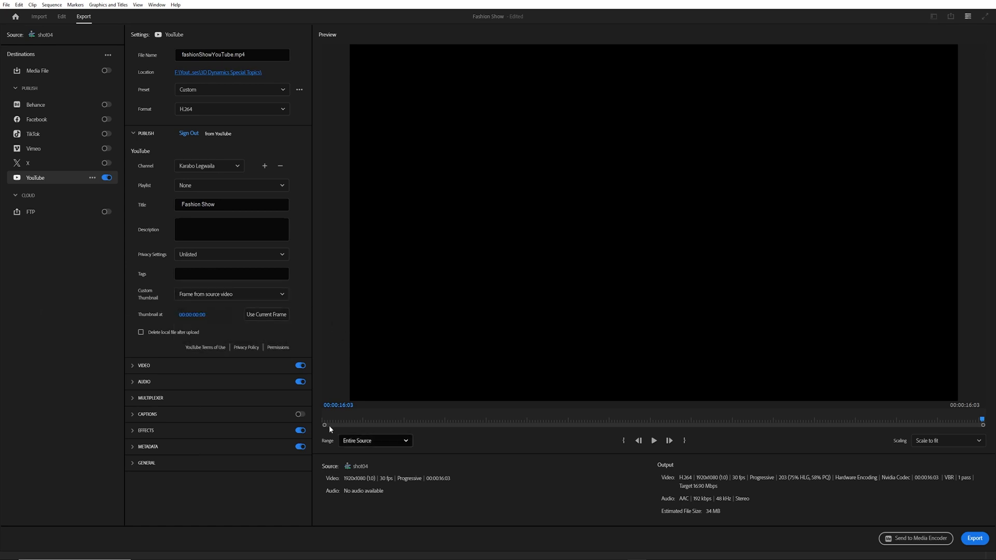
left_click_drag(362, 419, 748, 424)
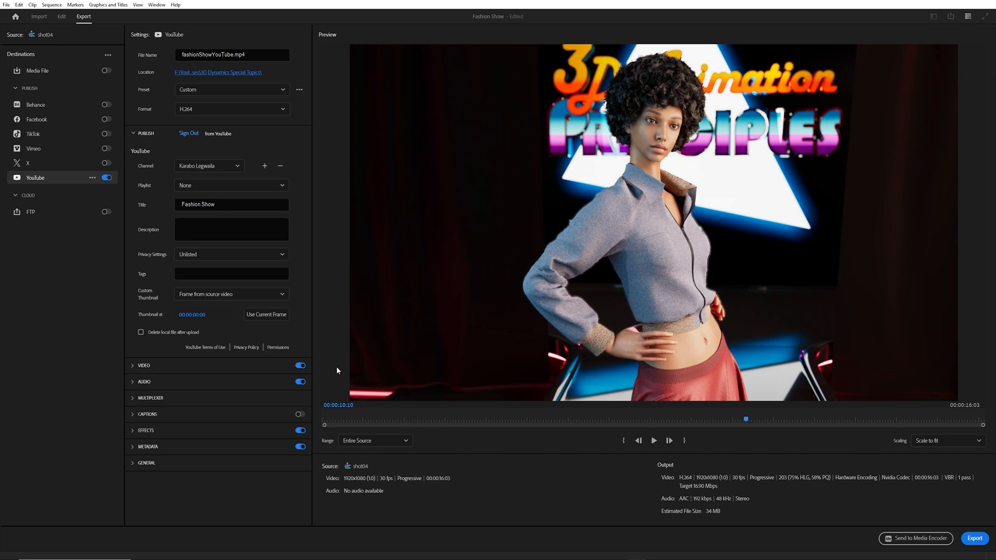
left_click(266, 315)
left_click_drag(0, 111, 0, 129)
Send the fashionShowYouTube.mp4 export to Adobe Media Encoder and save the Premiere Pro project
left_click(975, 538)
left_click(912, 539)
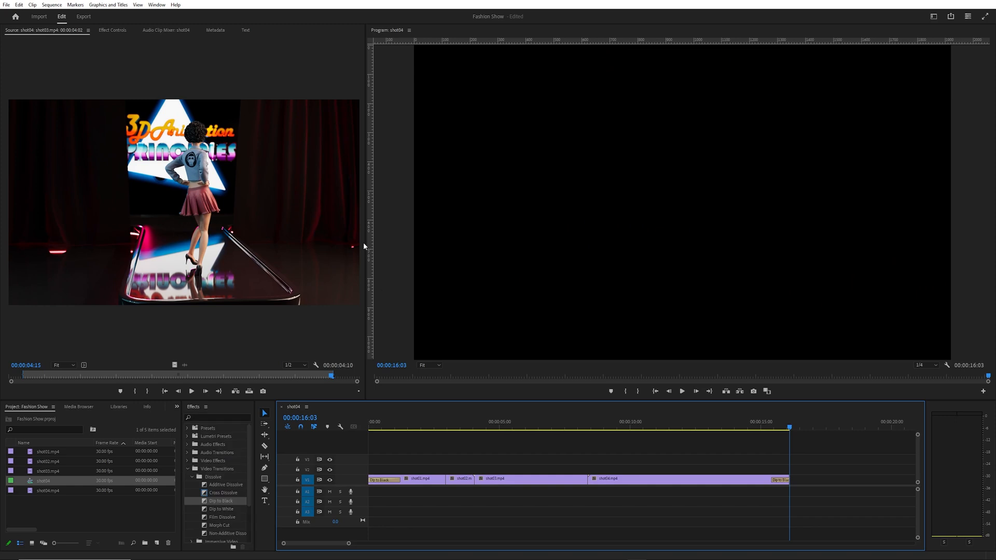
left_click(6, 4)
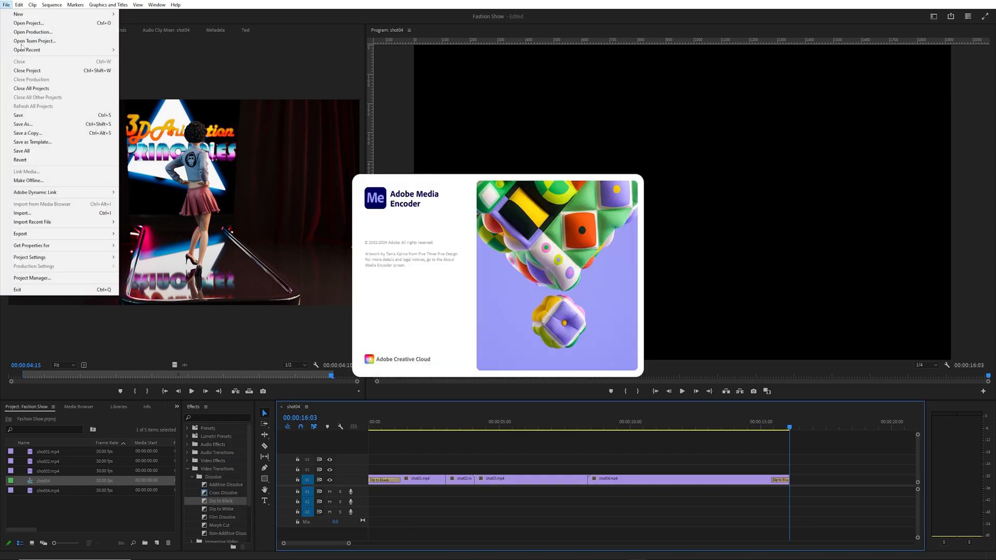
left_click(26, 115)
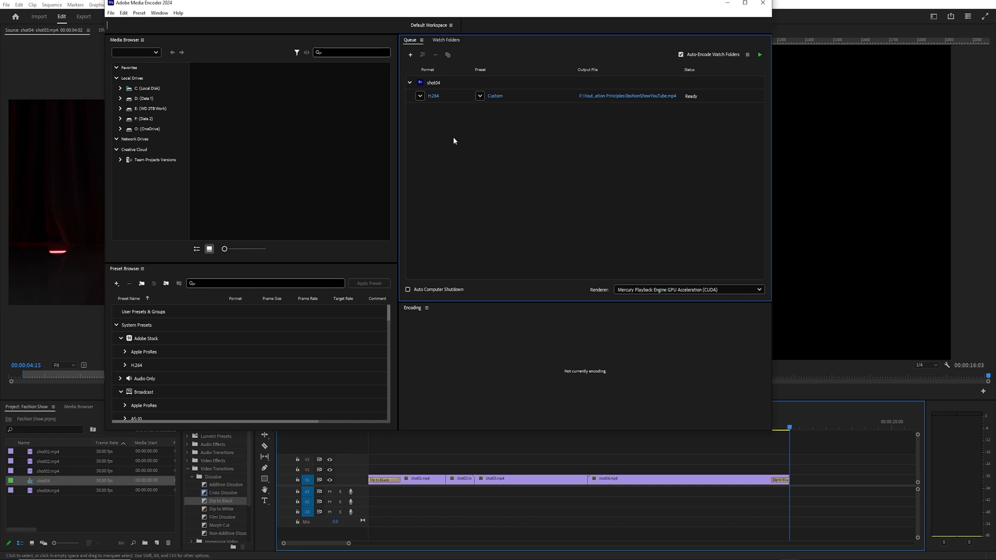
Start encoding the queued shot04 sequence in Adobe Media Encoder
left_click(760, 54)
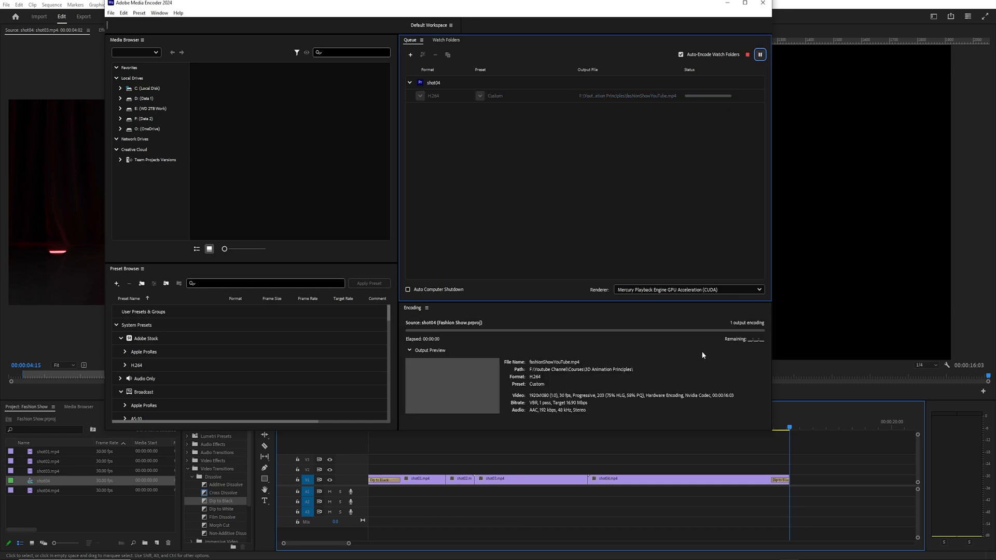